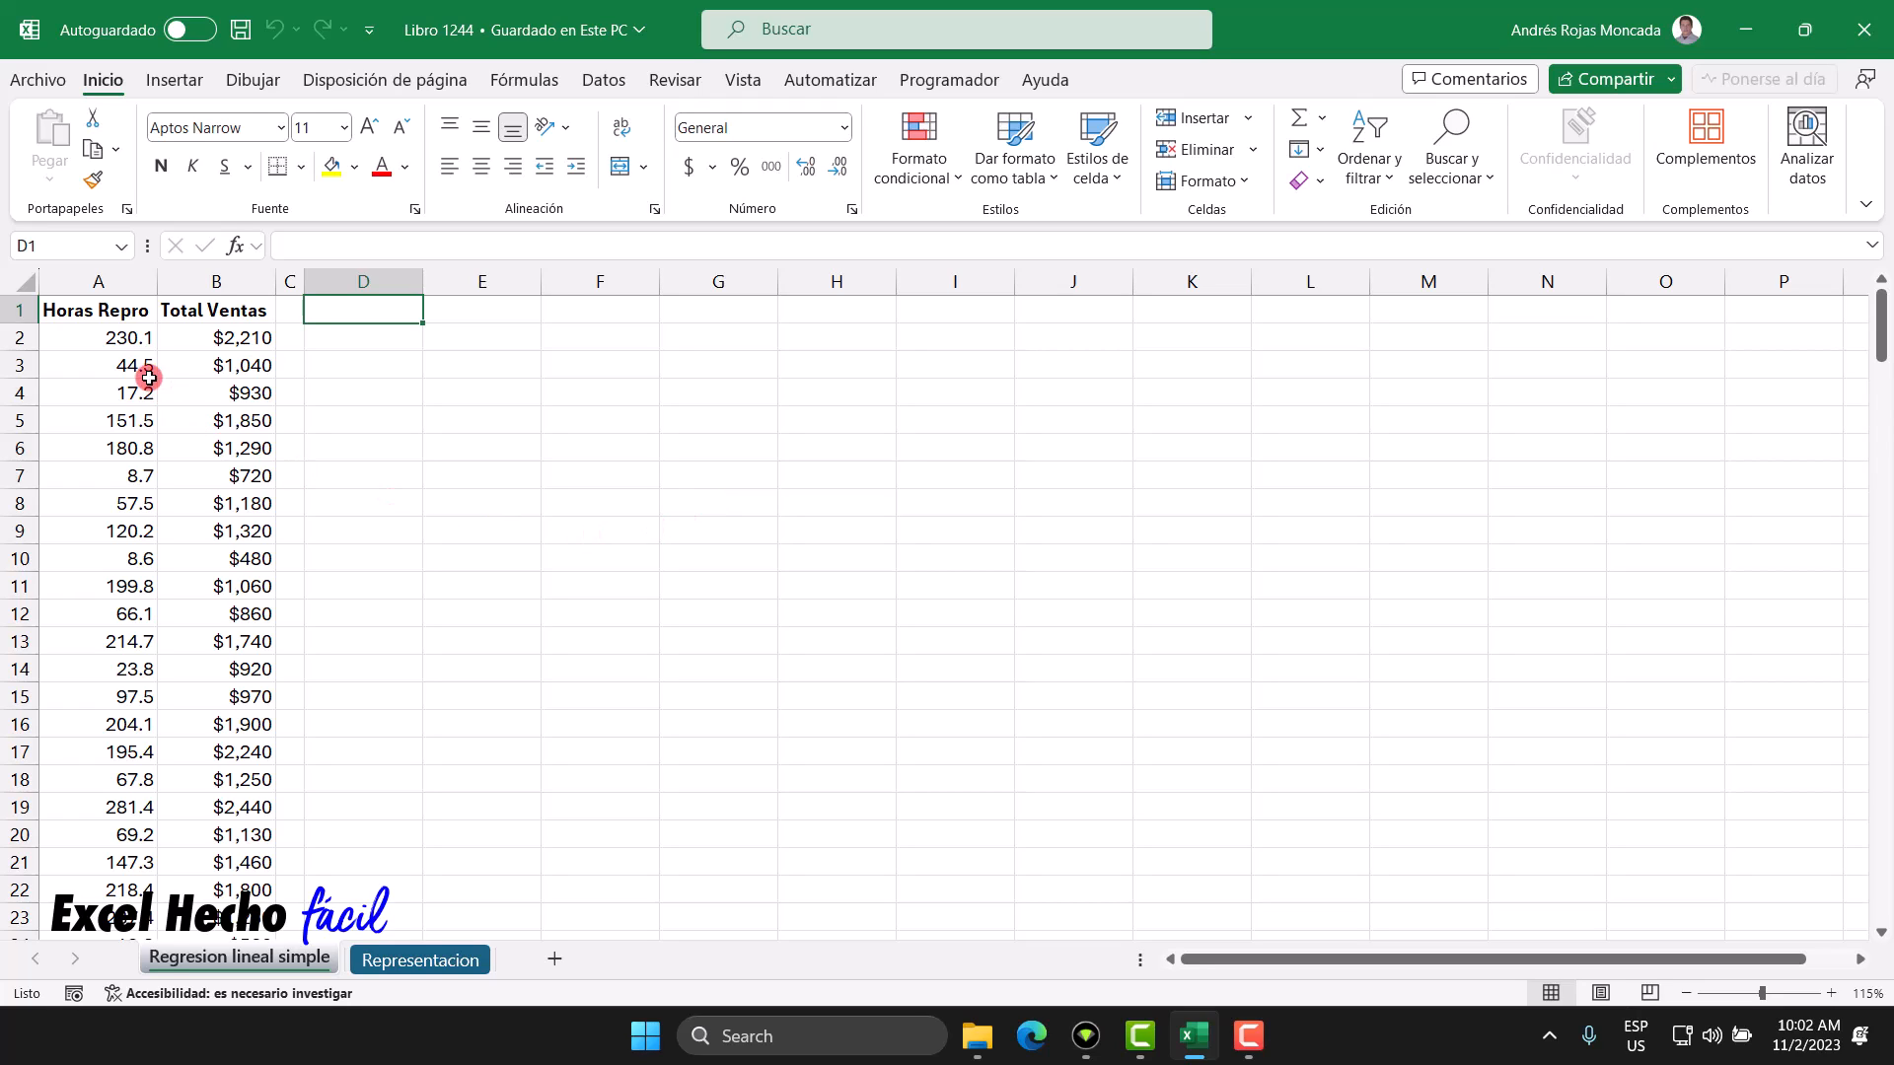
Step: Select the Horas Repro values from A2 to the last row and check how many records there are
click(126, 312)
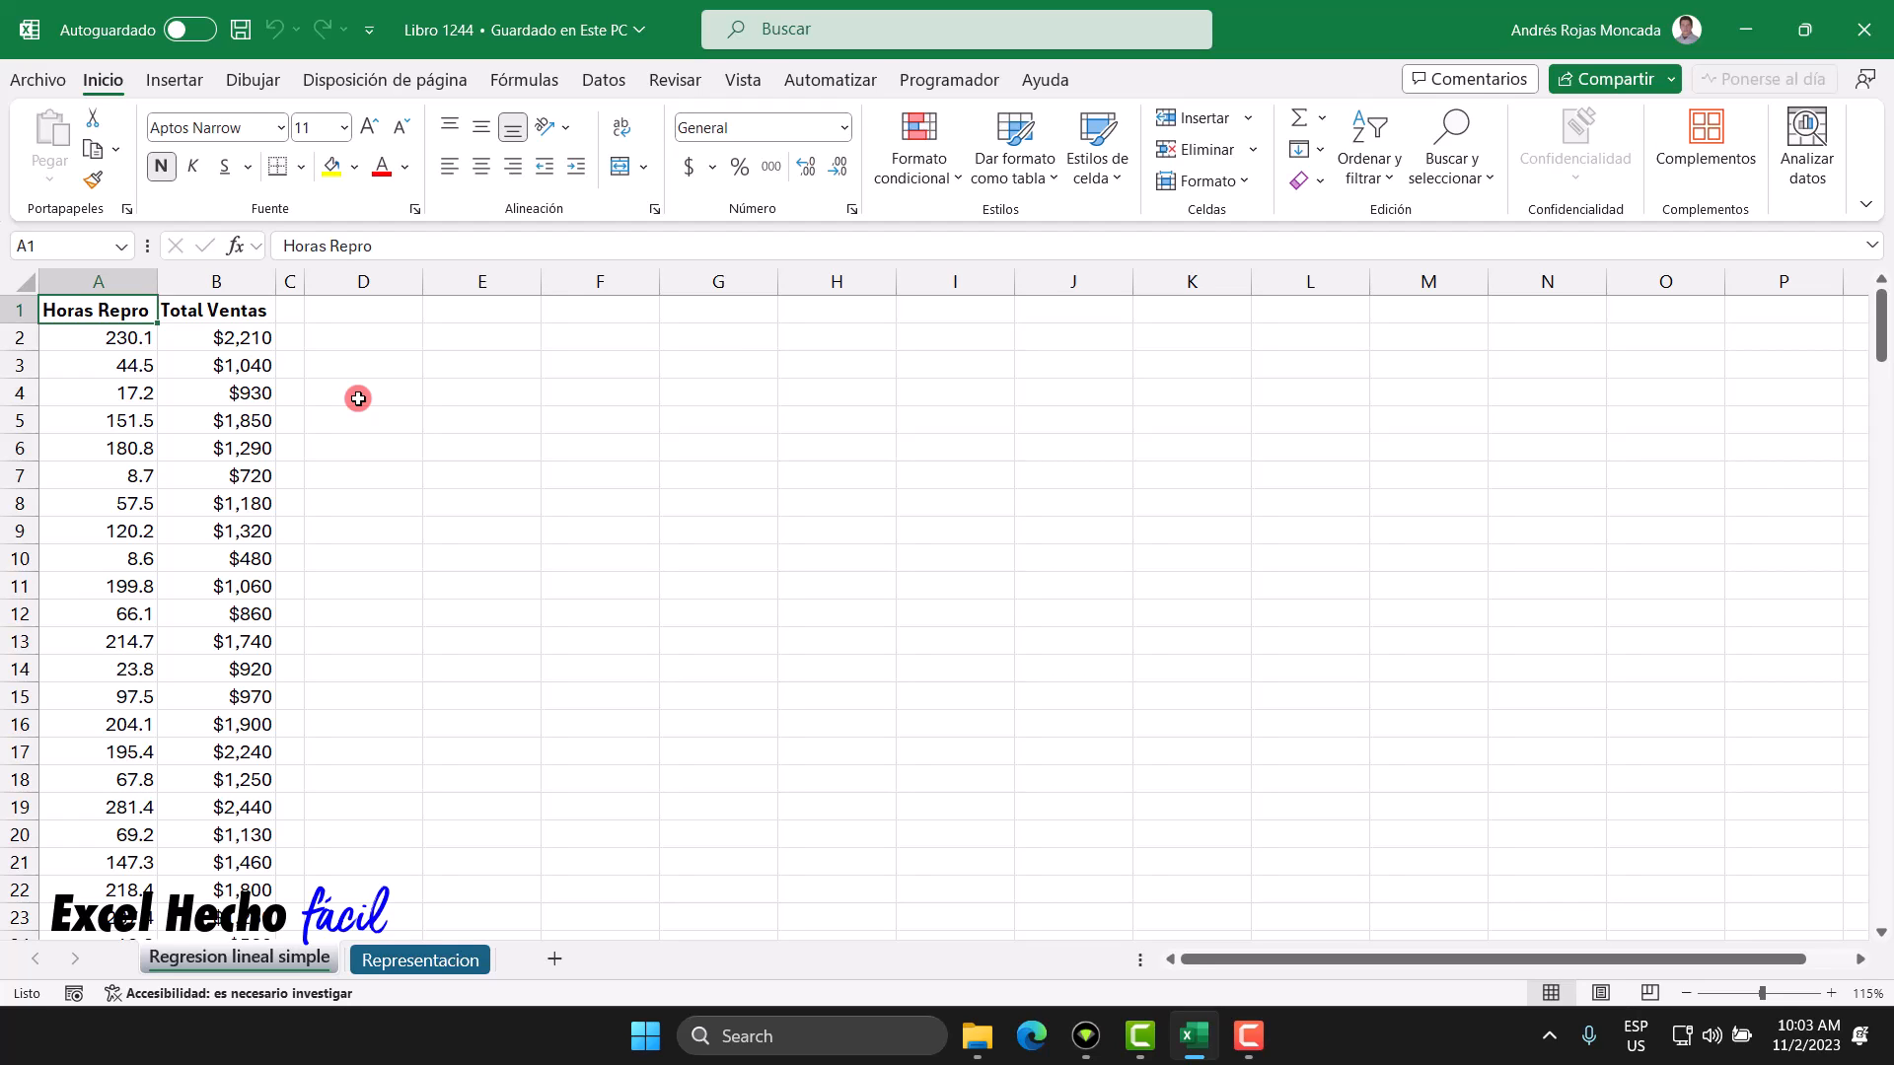
key(Right)
key(Left)
key(ctrl+shift+Down)
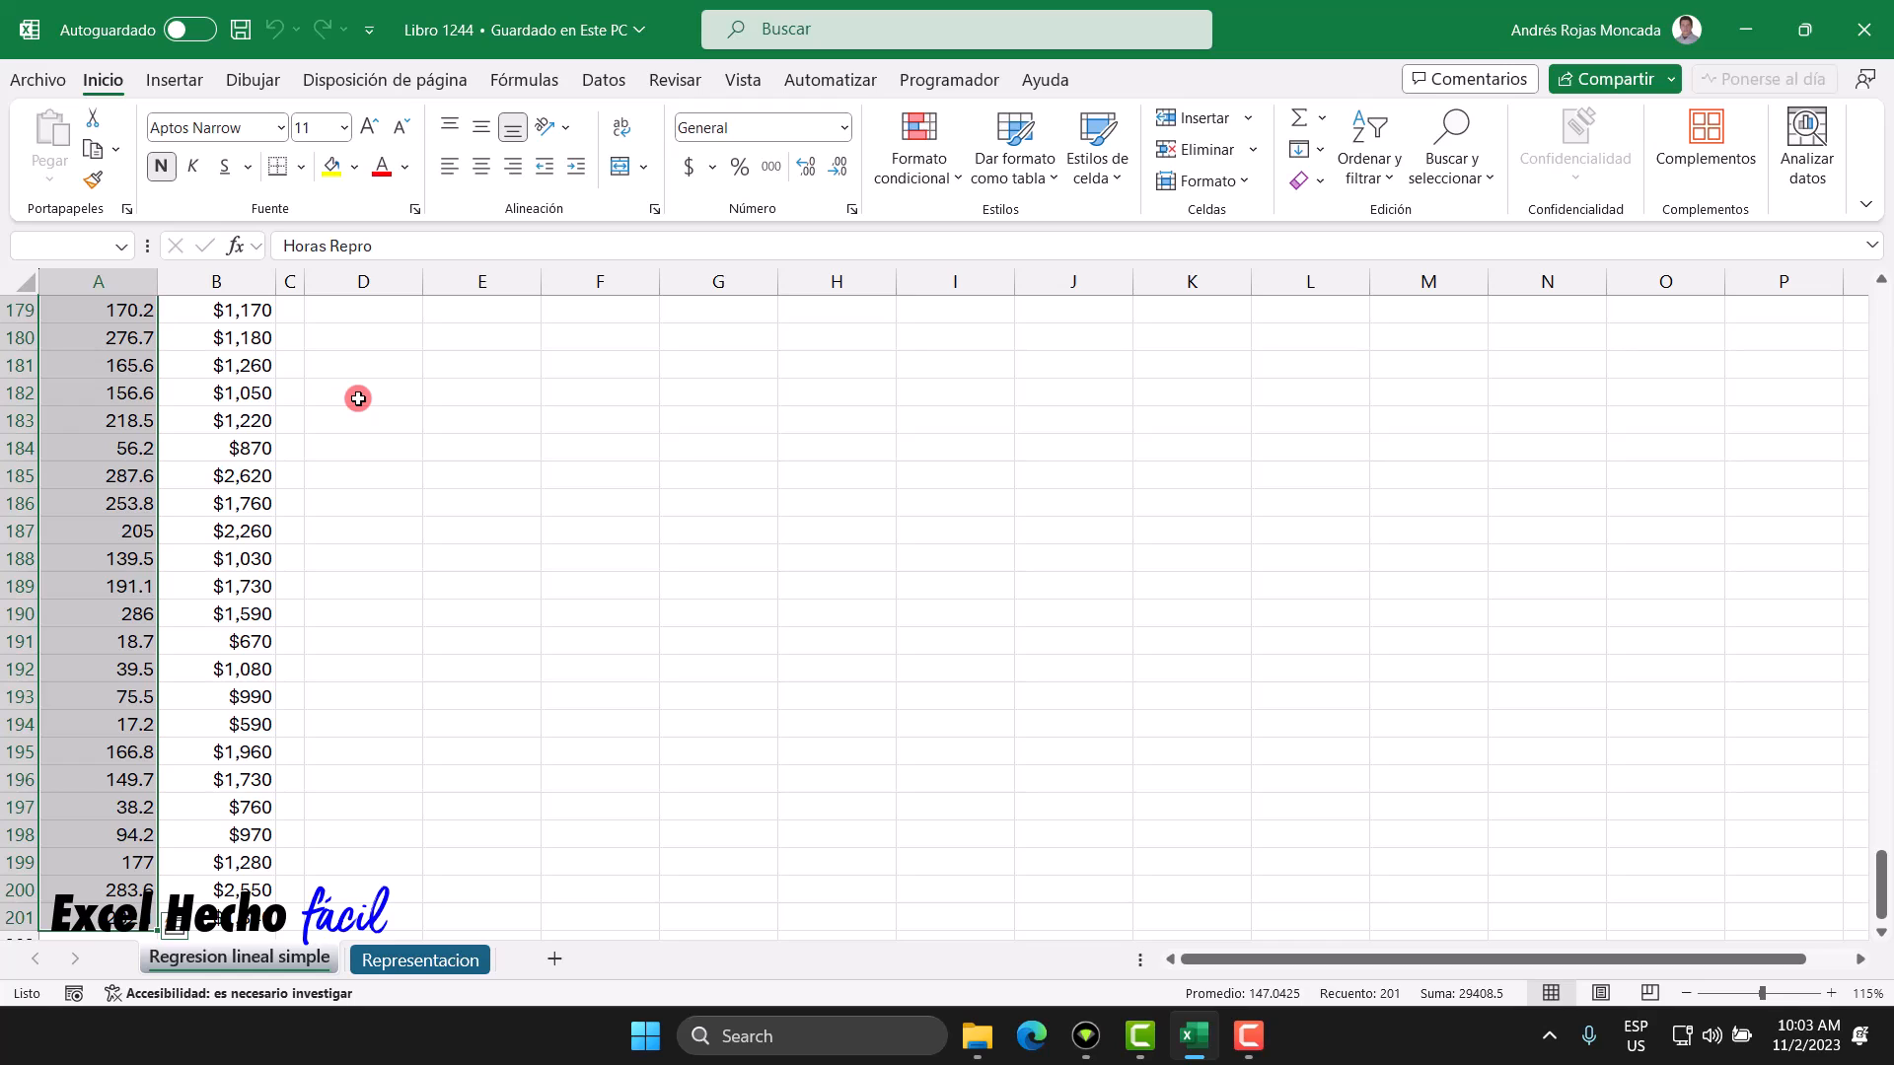
key(ctrl+Home)
key(Down)
key(ctrl+shift+Down)
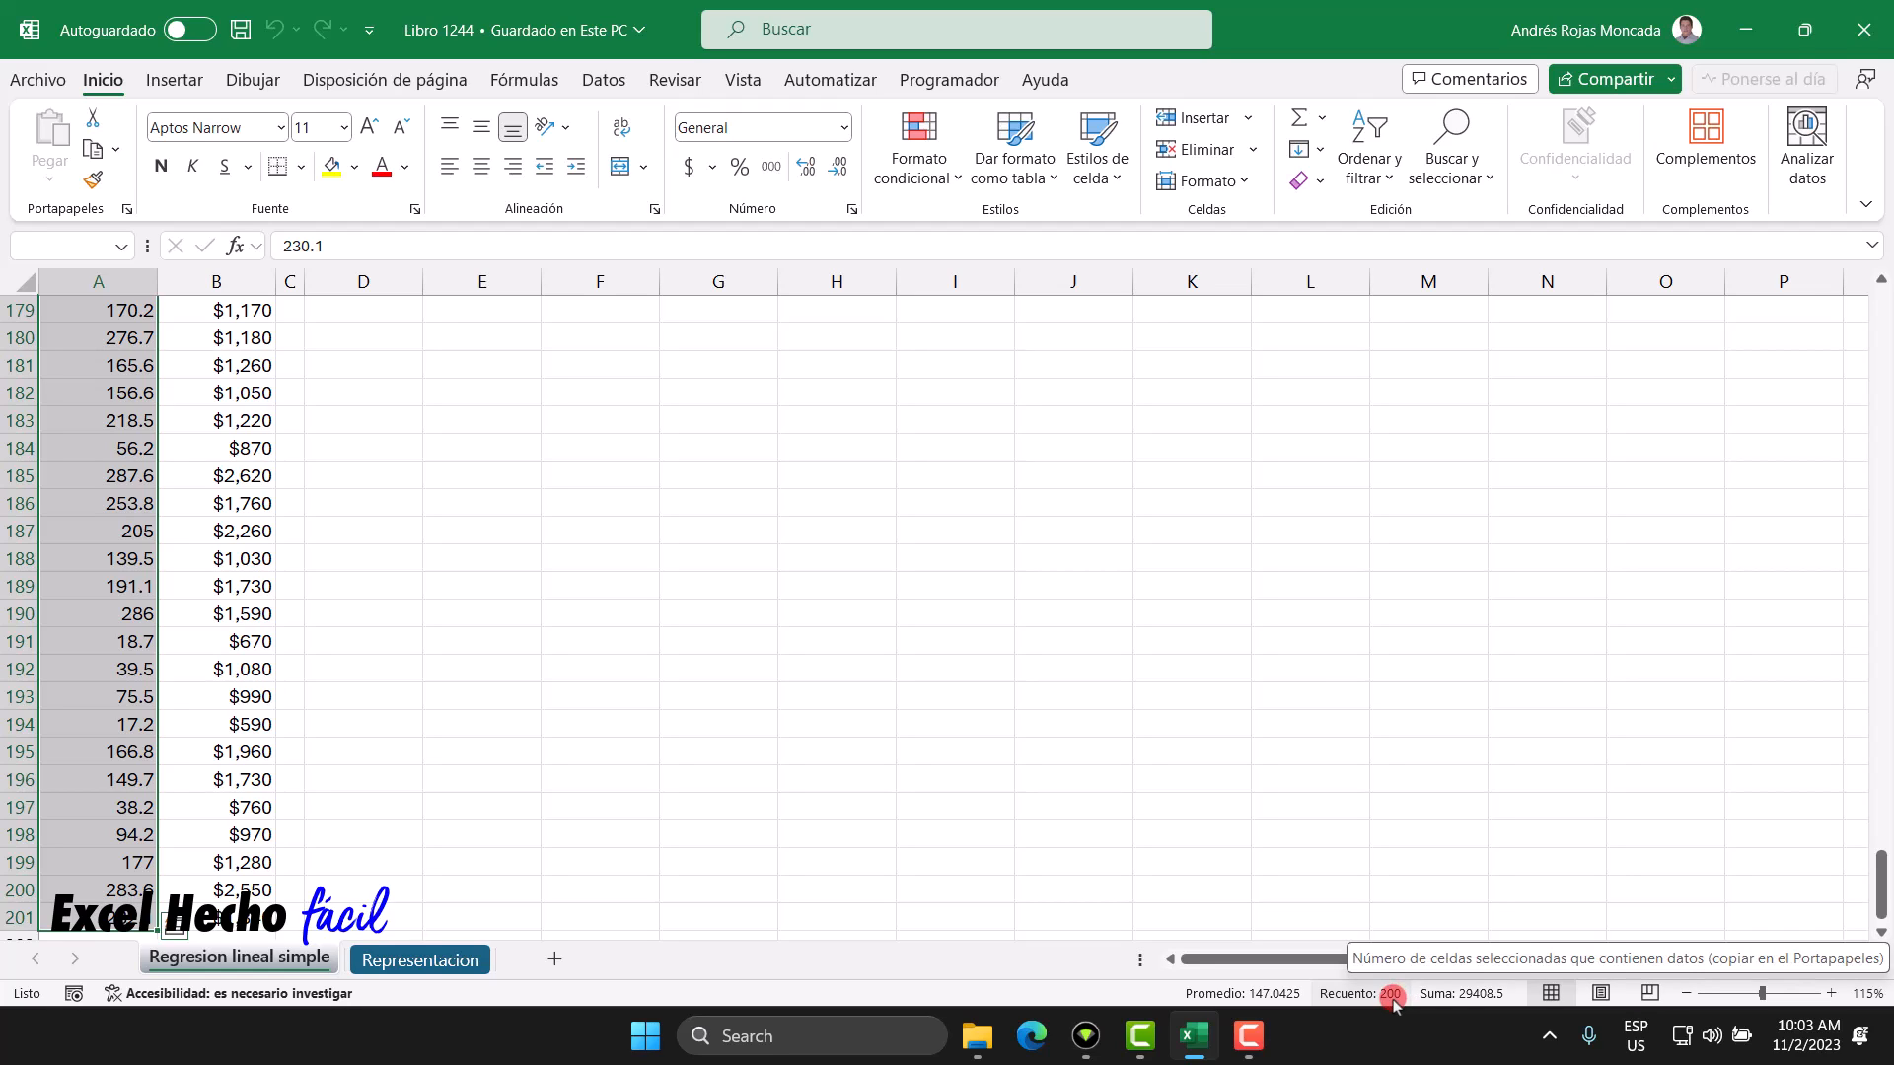
click(138, 923)
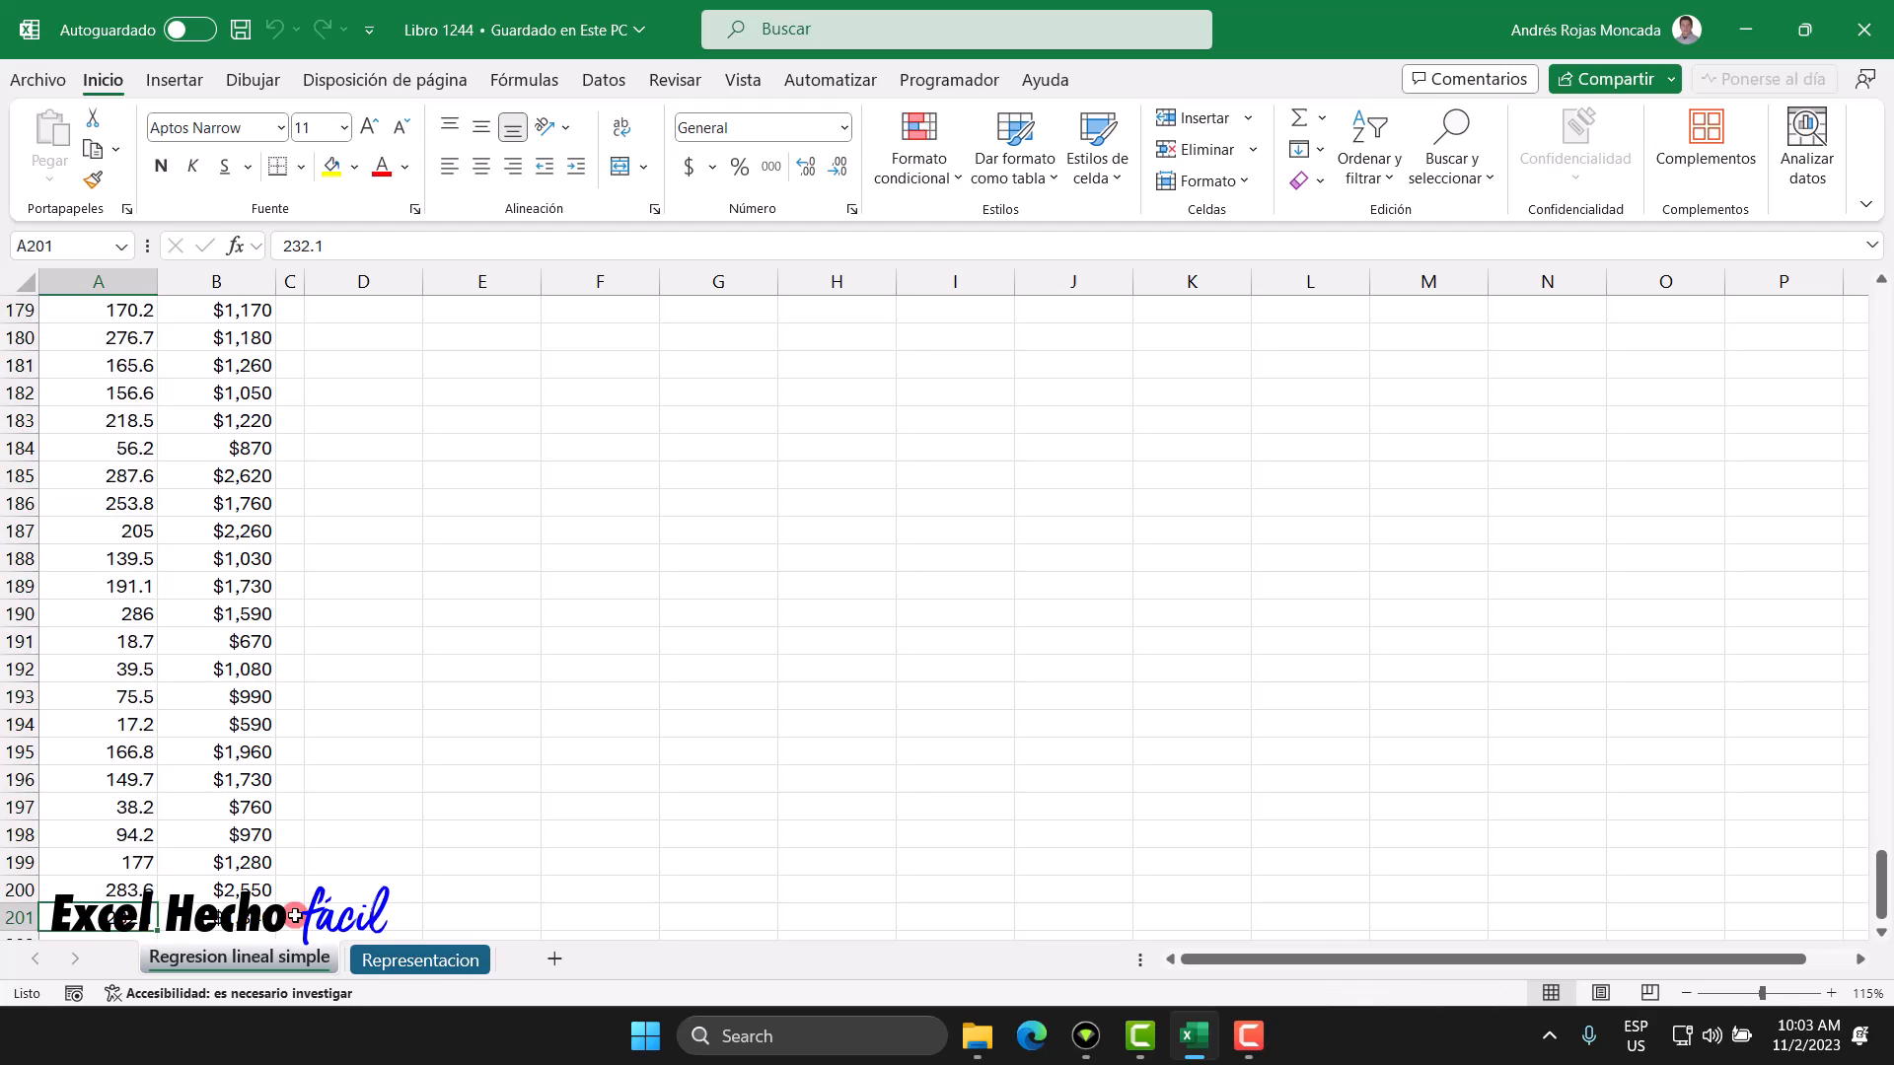
key(ctrl+Home)
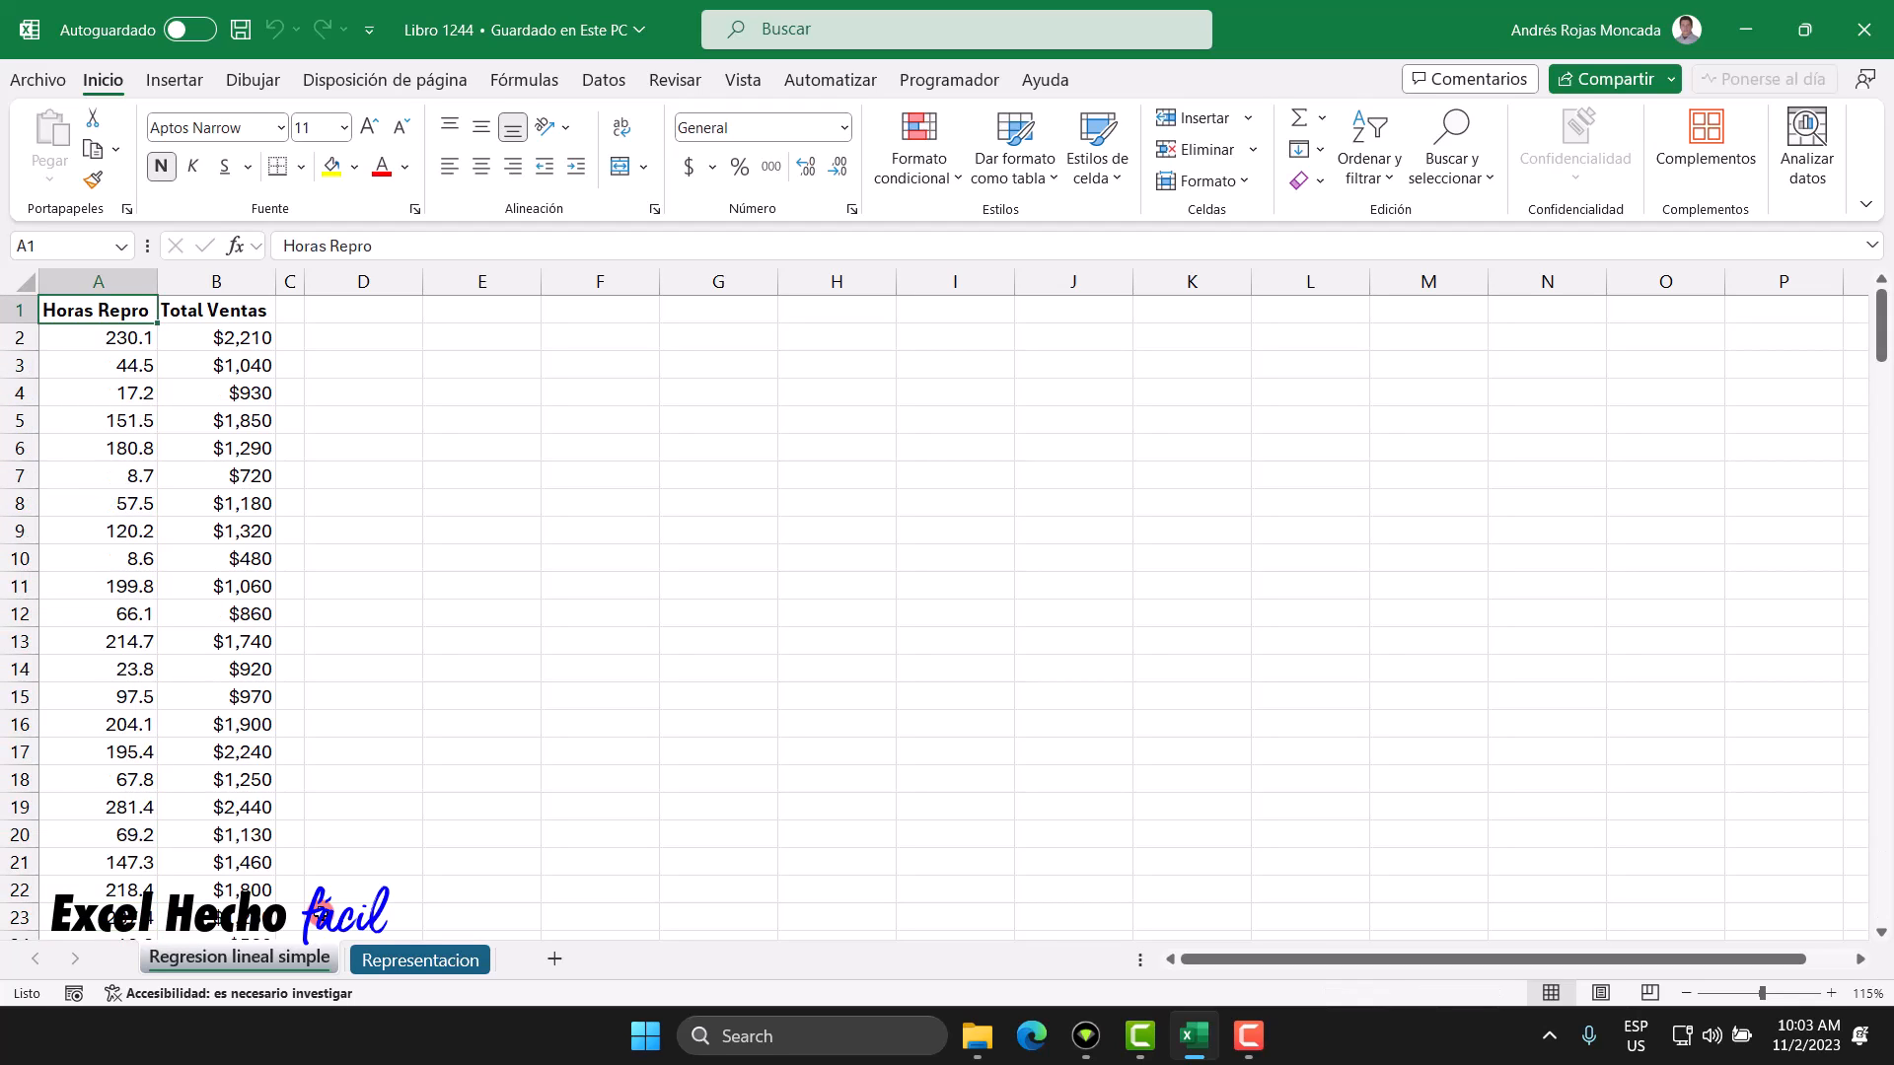
Step: Select the Total Ventas values from B2 to the last row to review the sales data
click(182, 315)
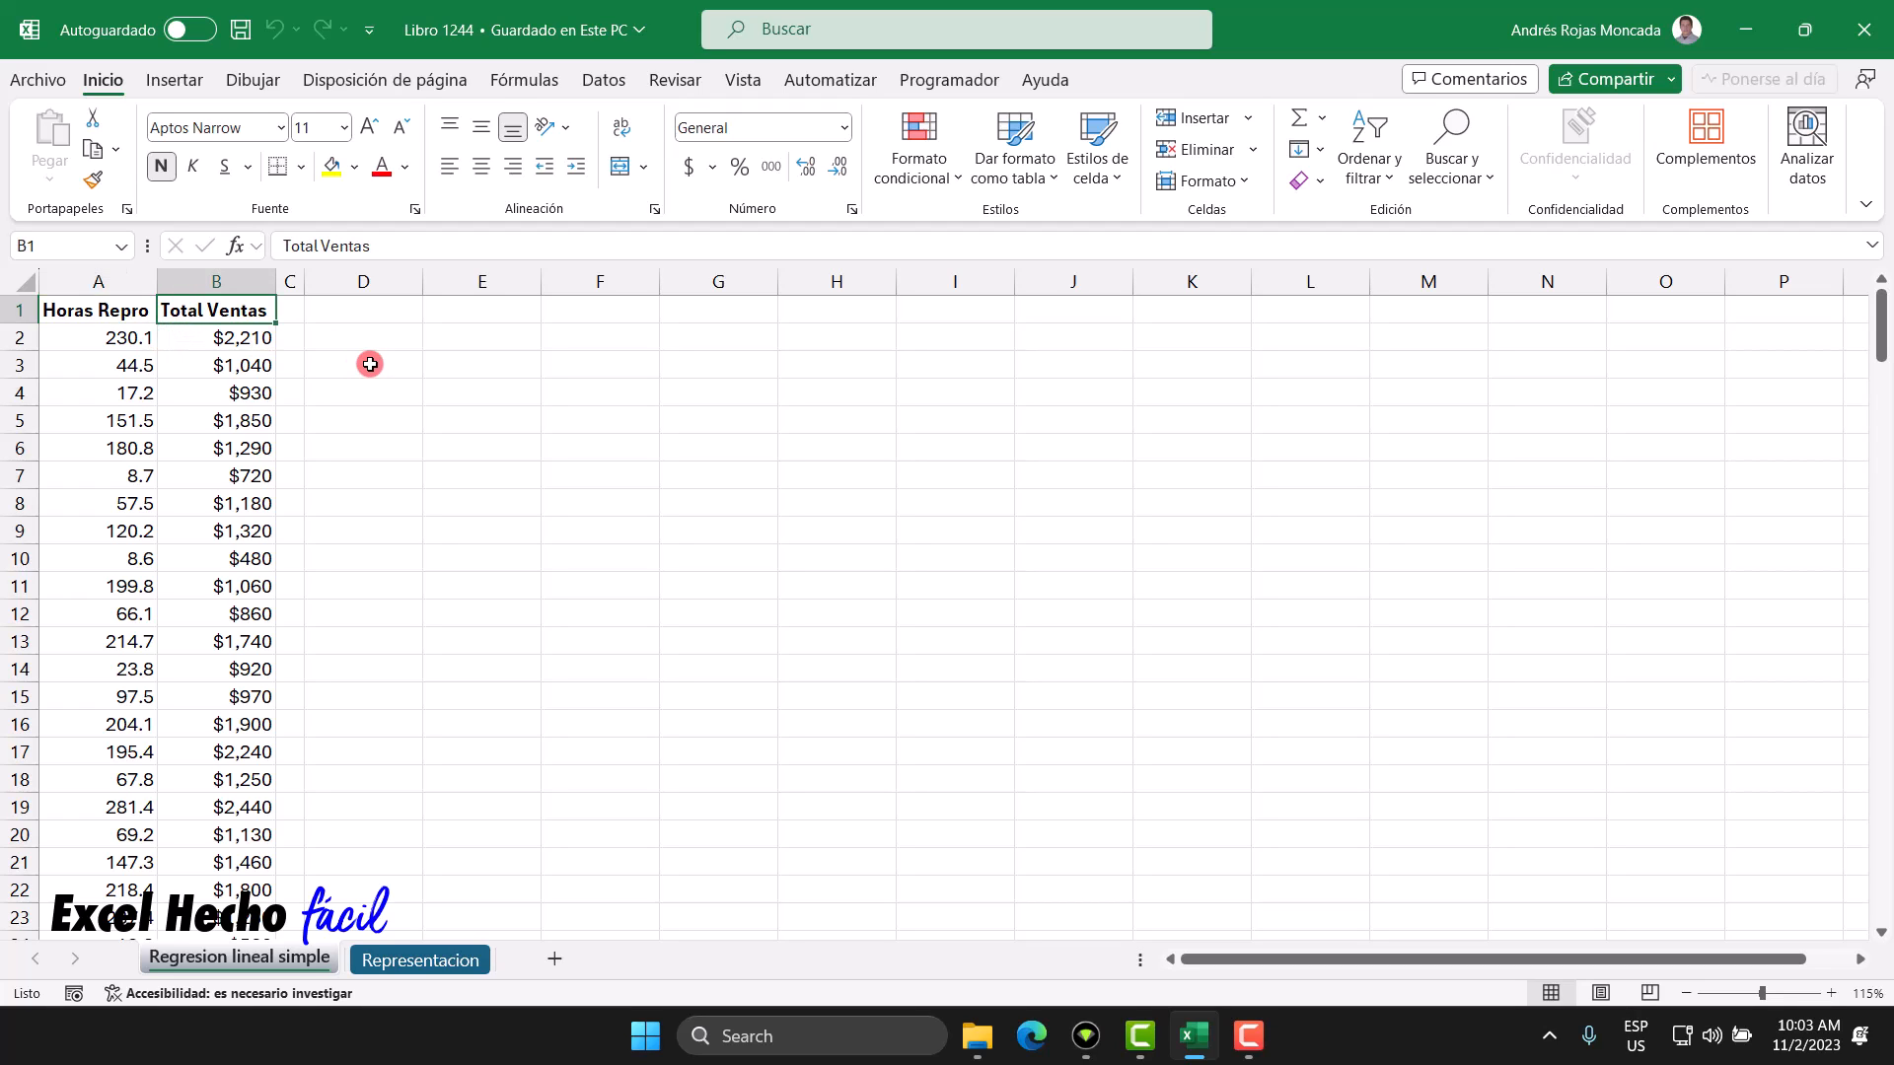
key(Down)
key(ctrl+shift+Down)
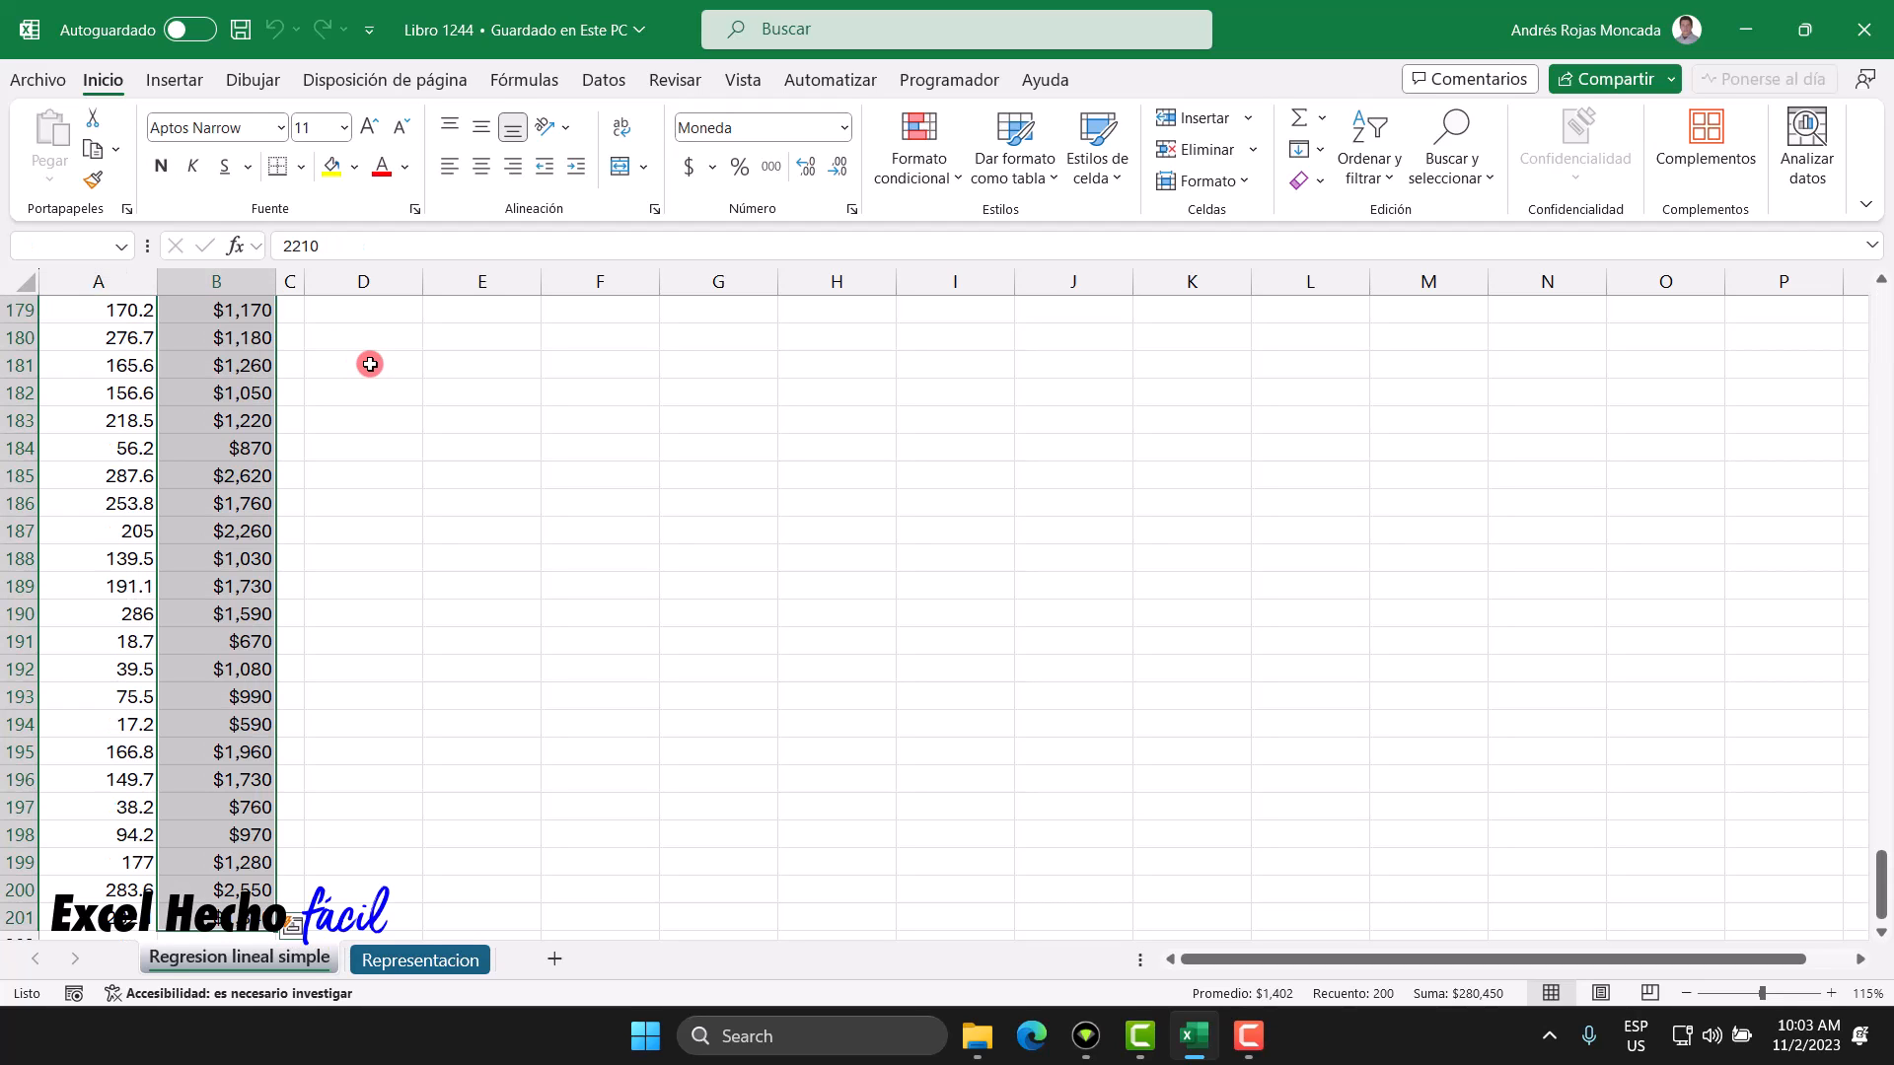
key(ctrl+Up)
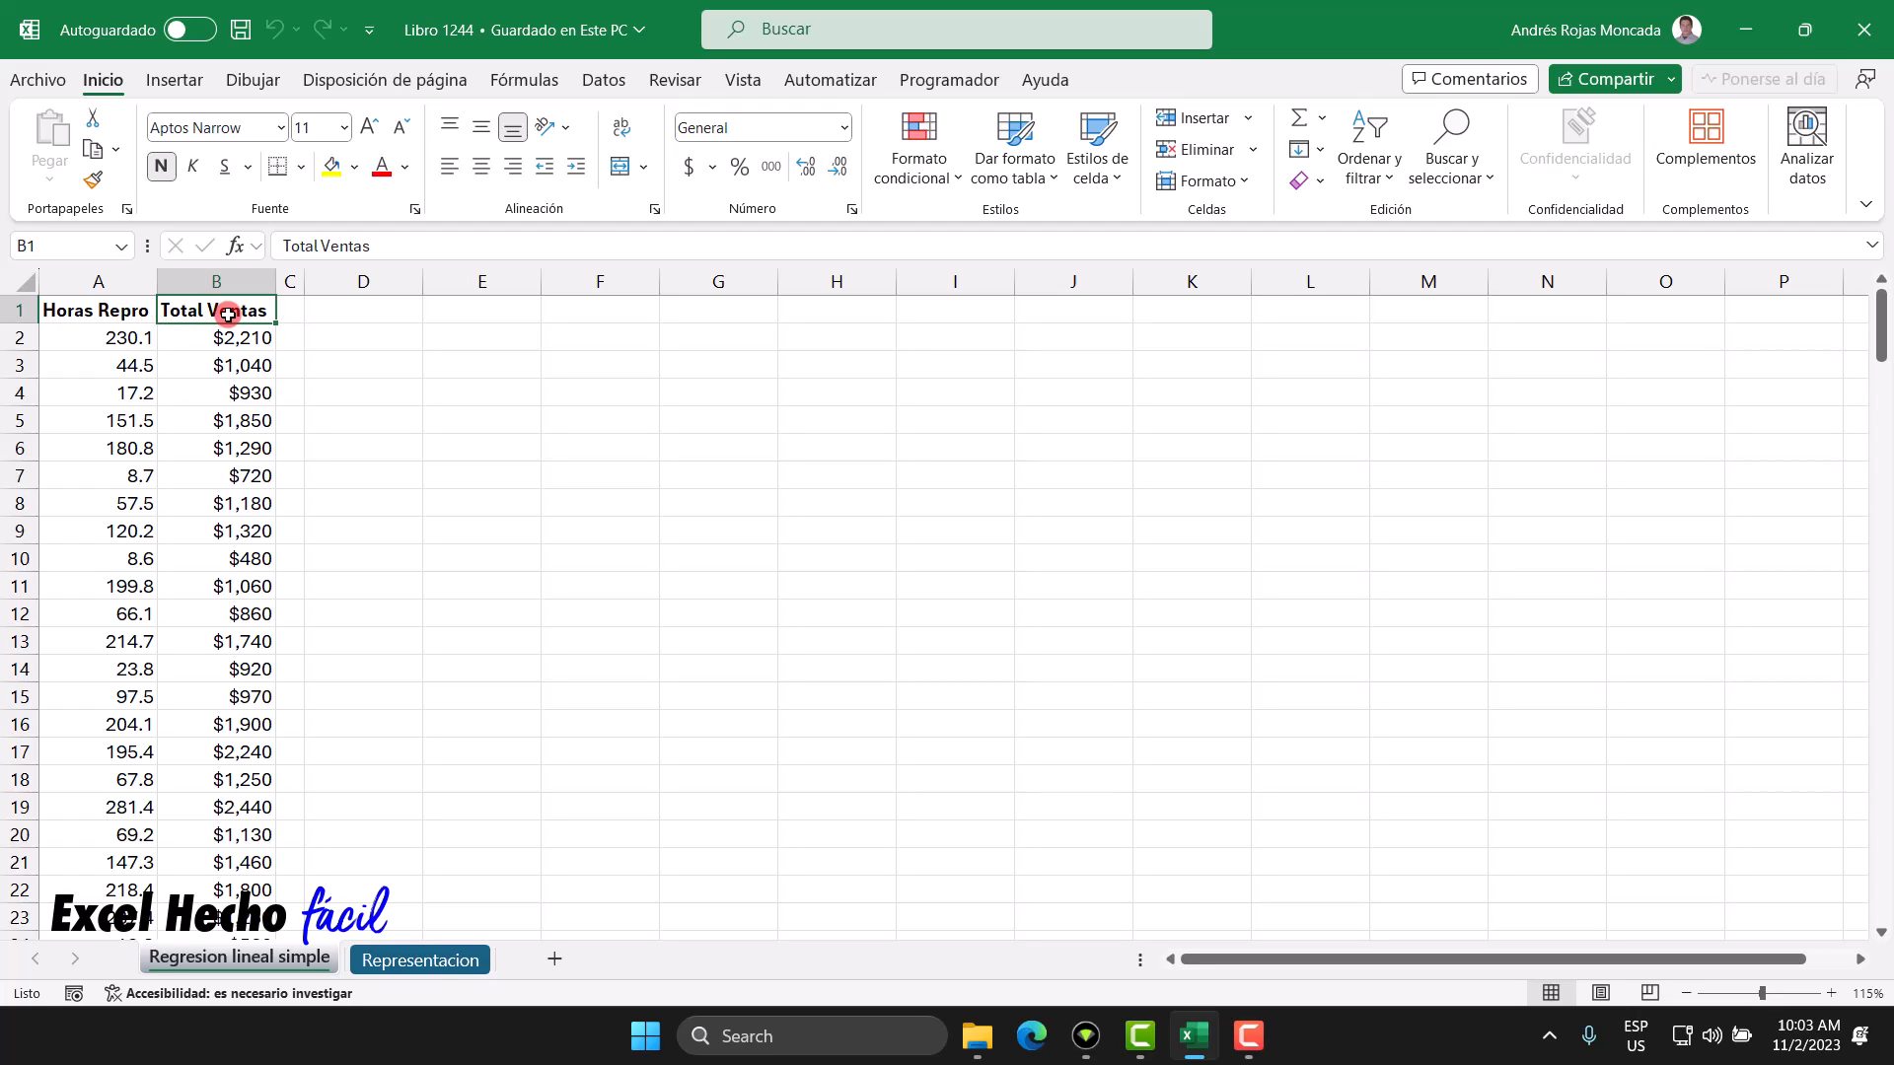
click(322, 314)
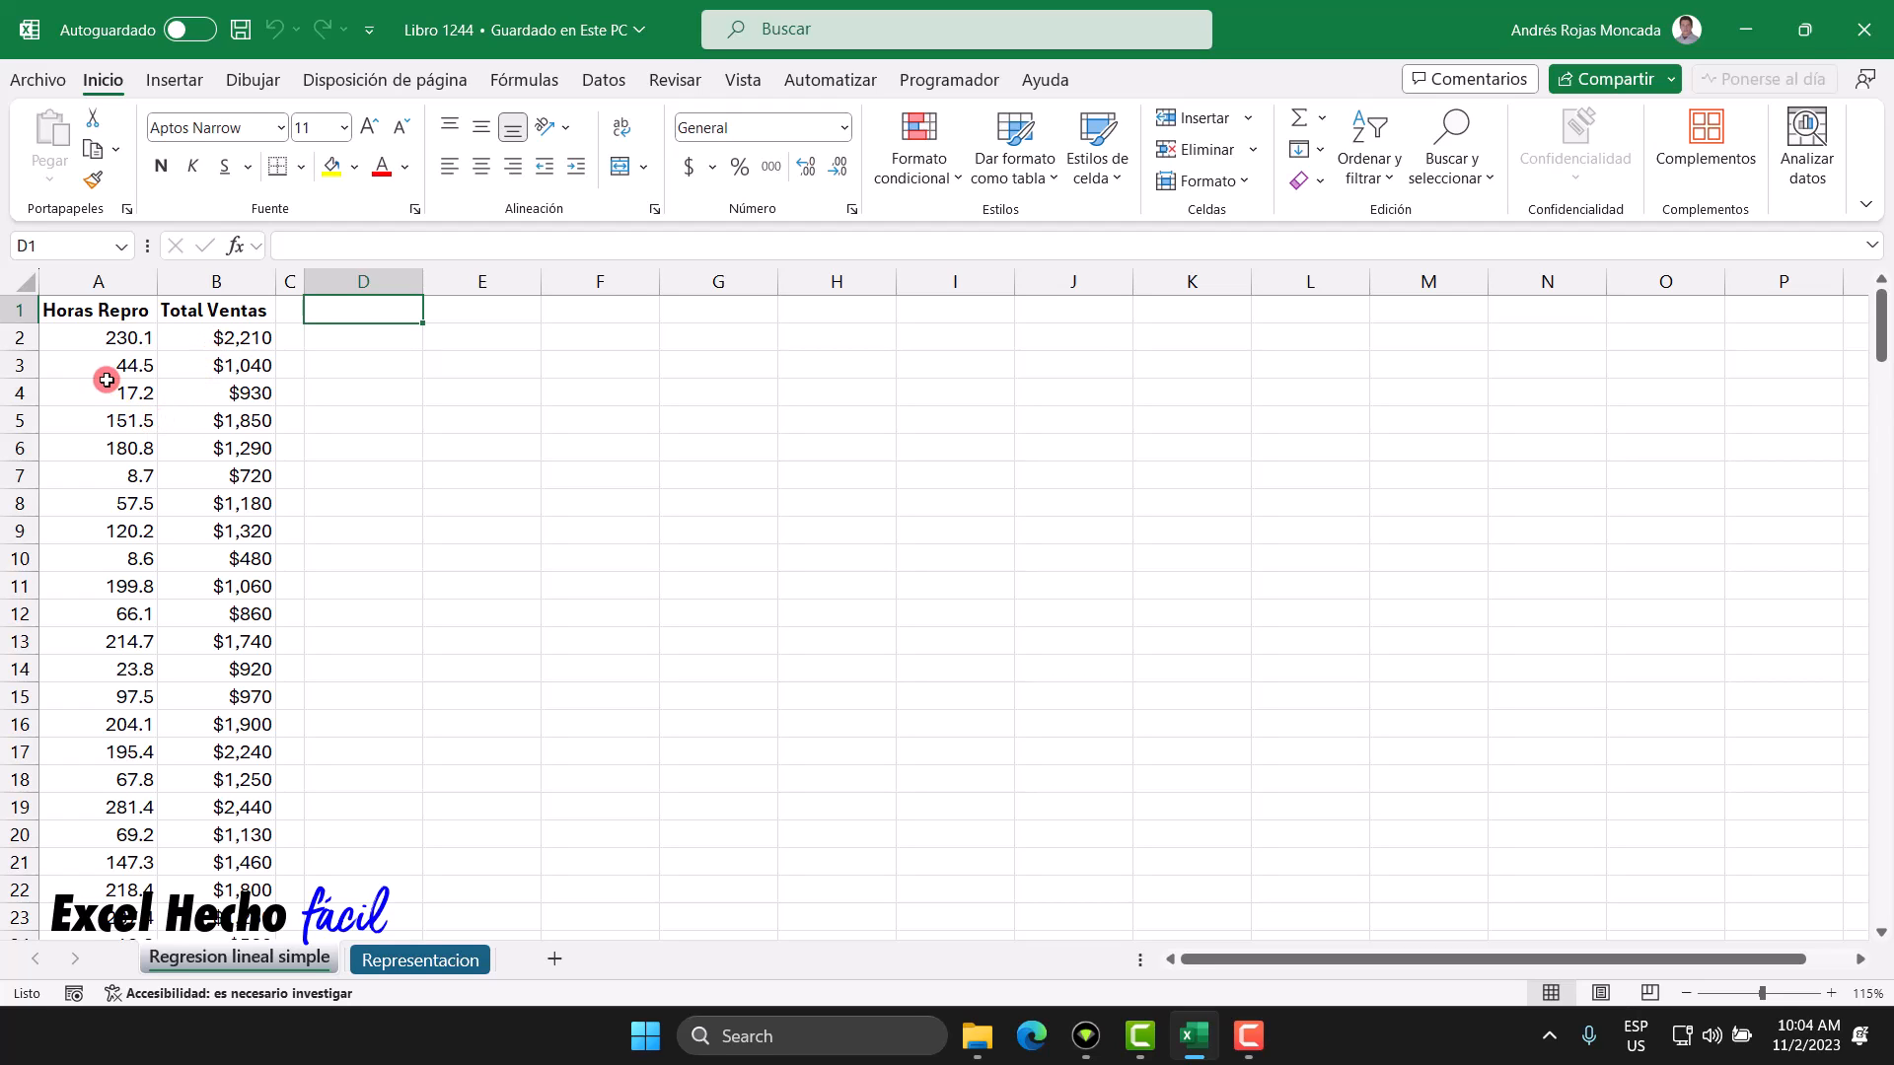
Step: Examine the paired Horas Repro and Total Ventas values in rows 2 and 3
click(100, 342)
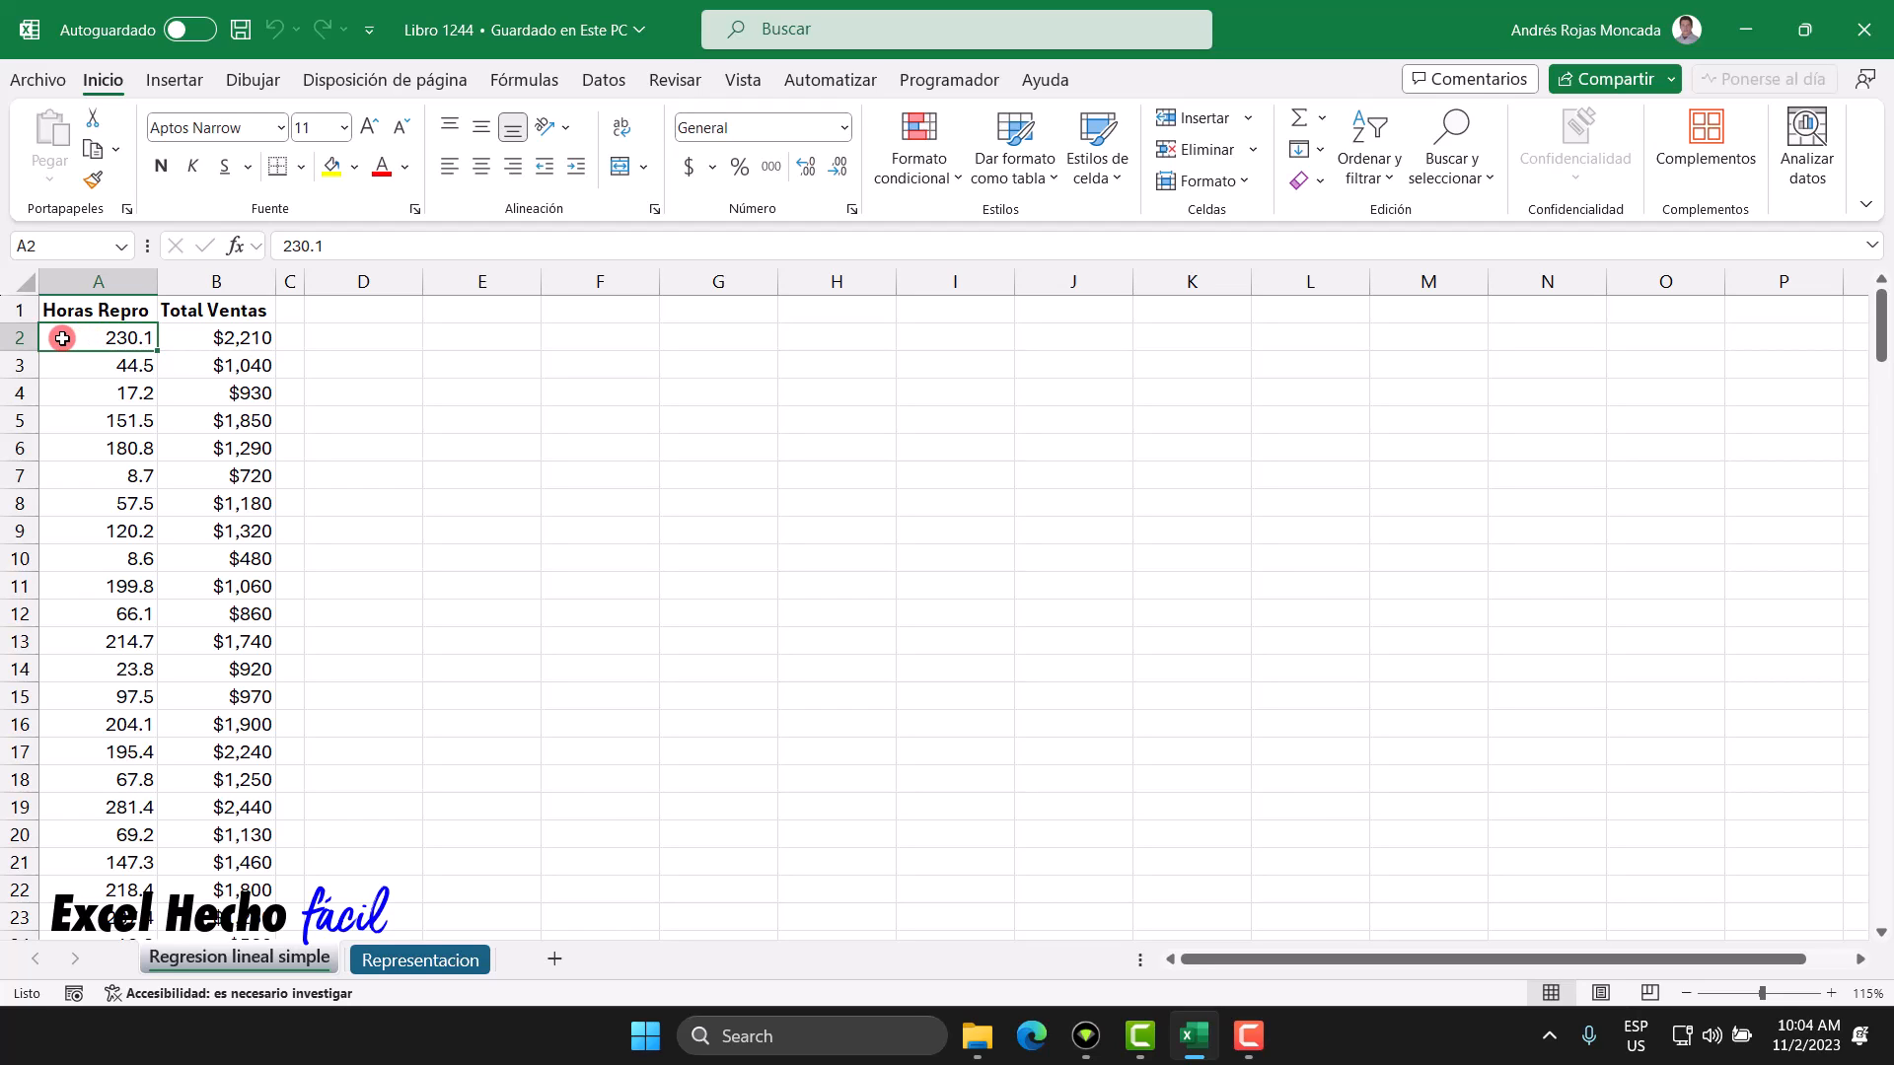
click(196, 338)
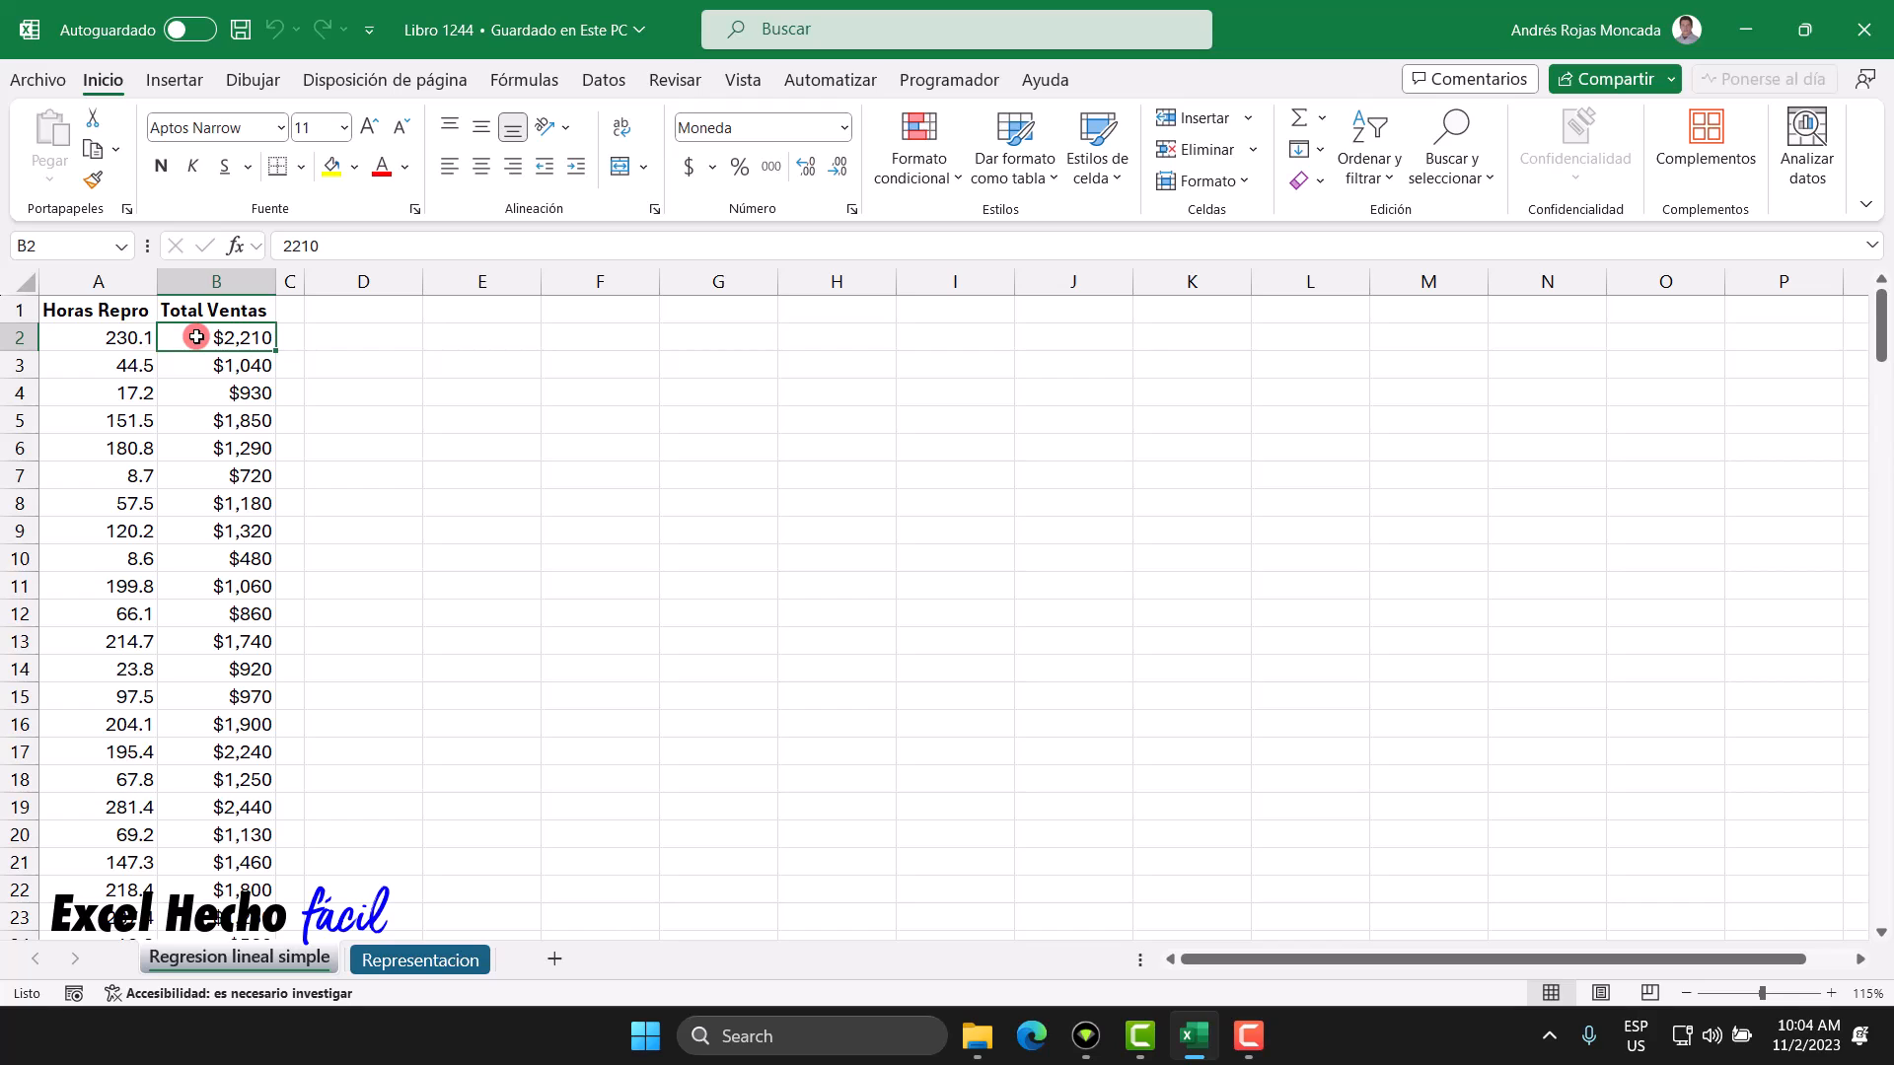
click(87, 338)
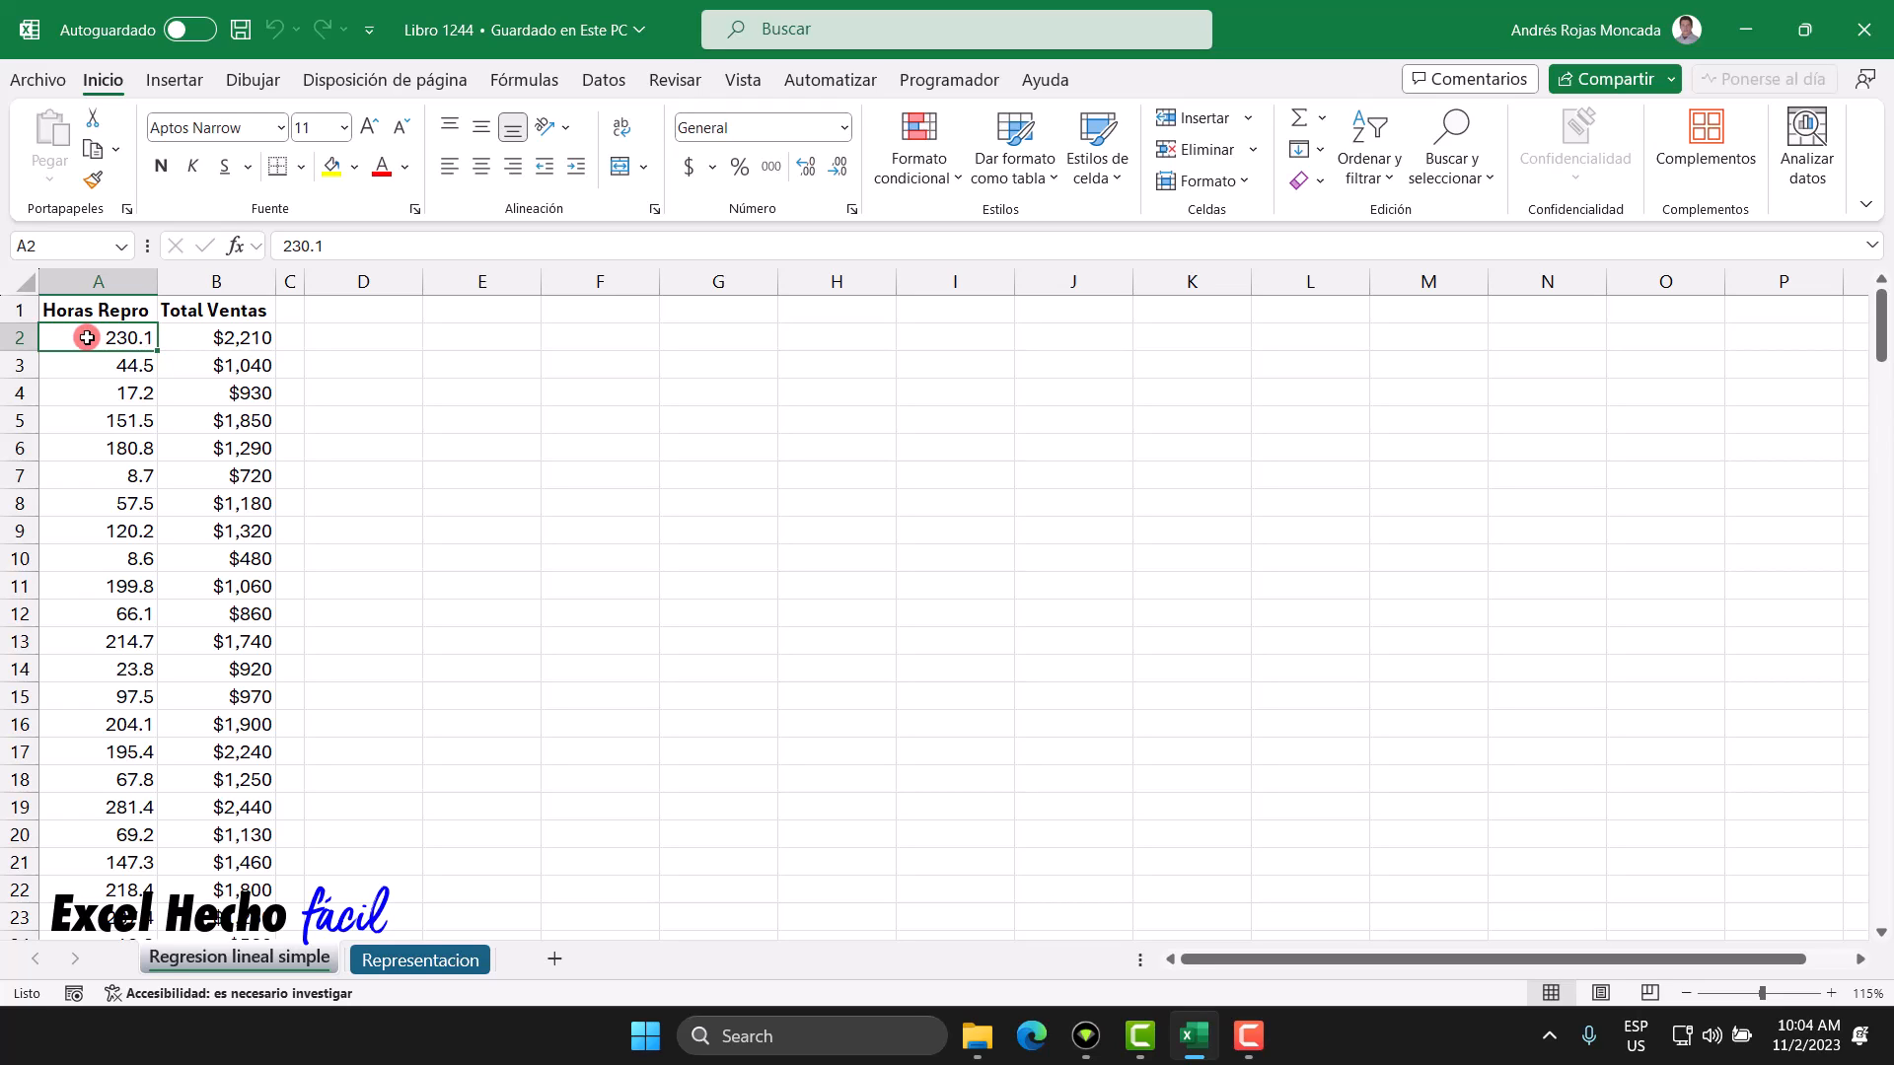
click(174, 337)
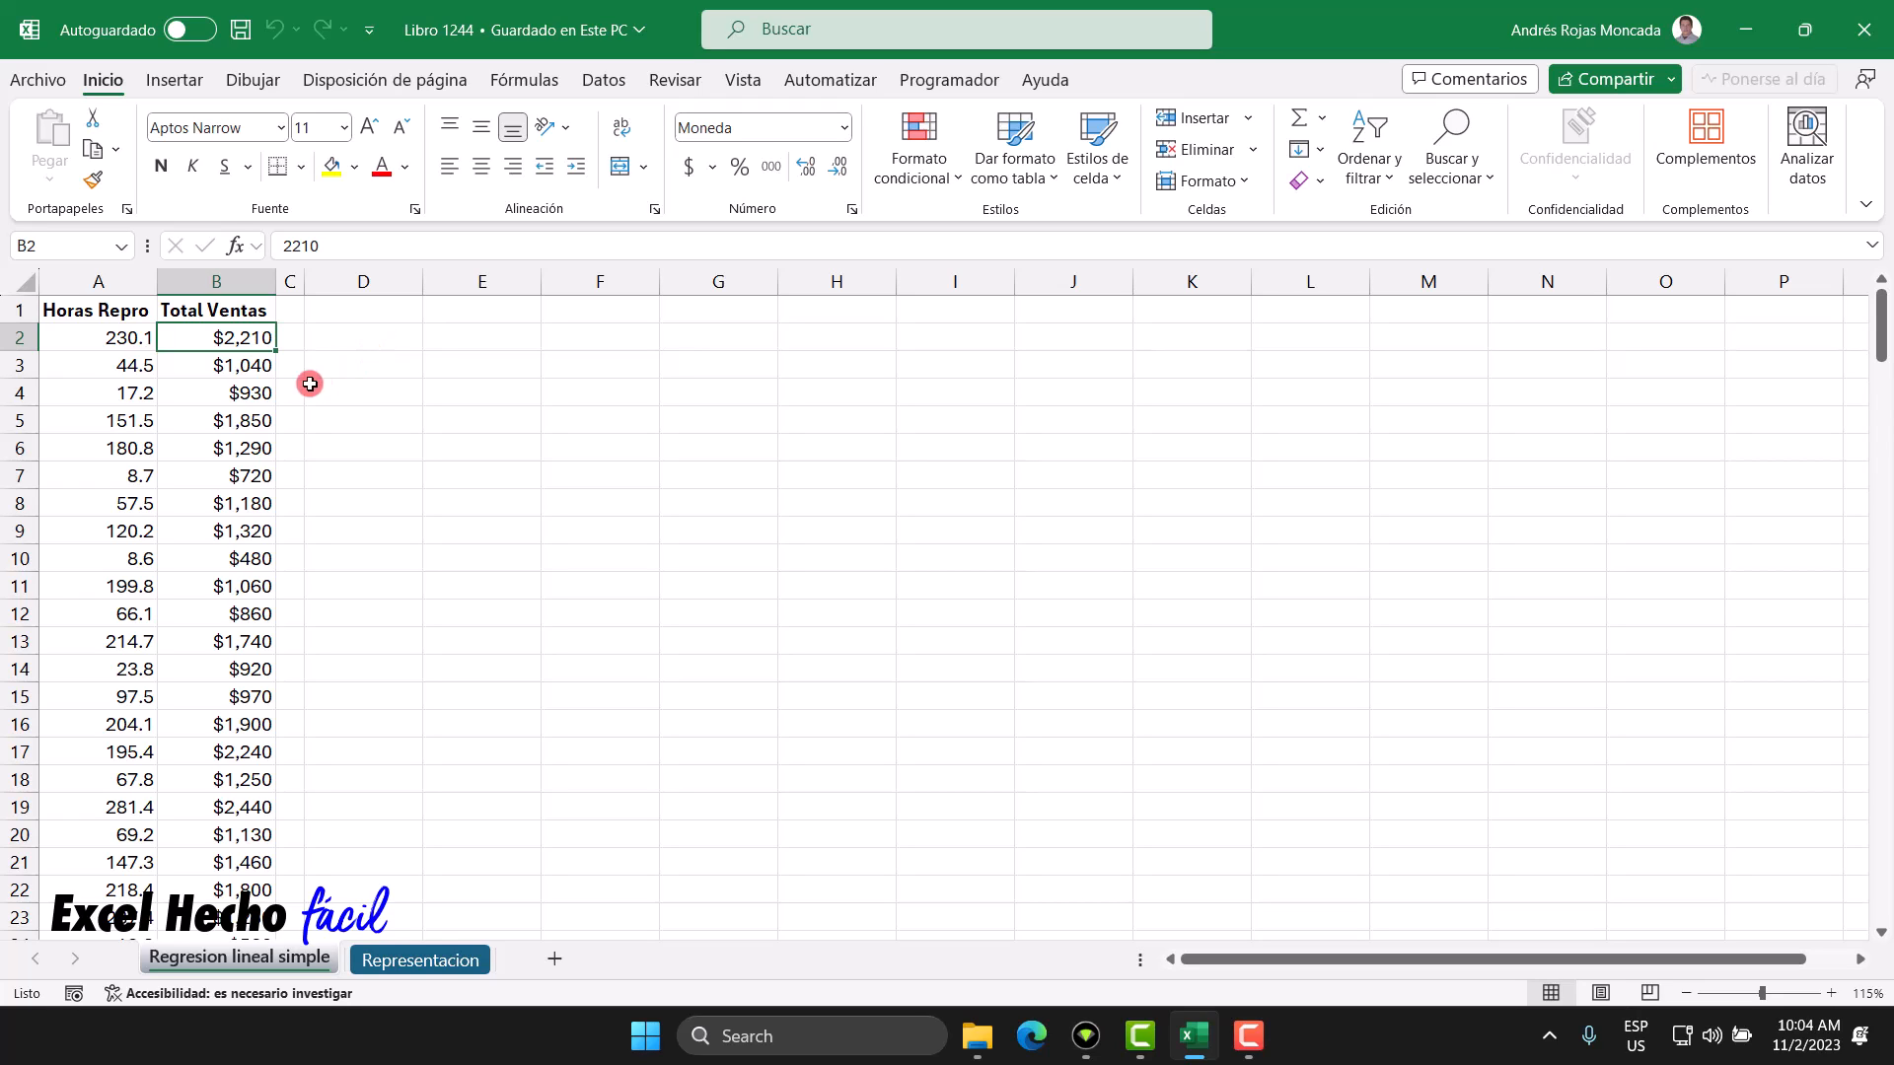
click(98, 367)
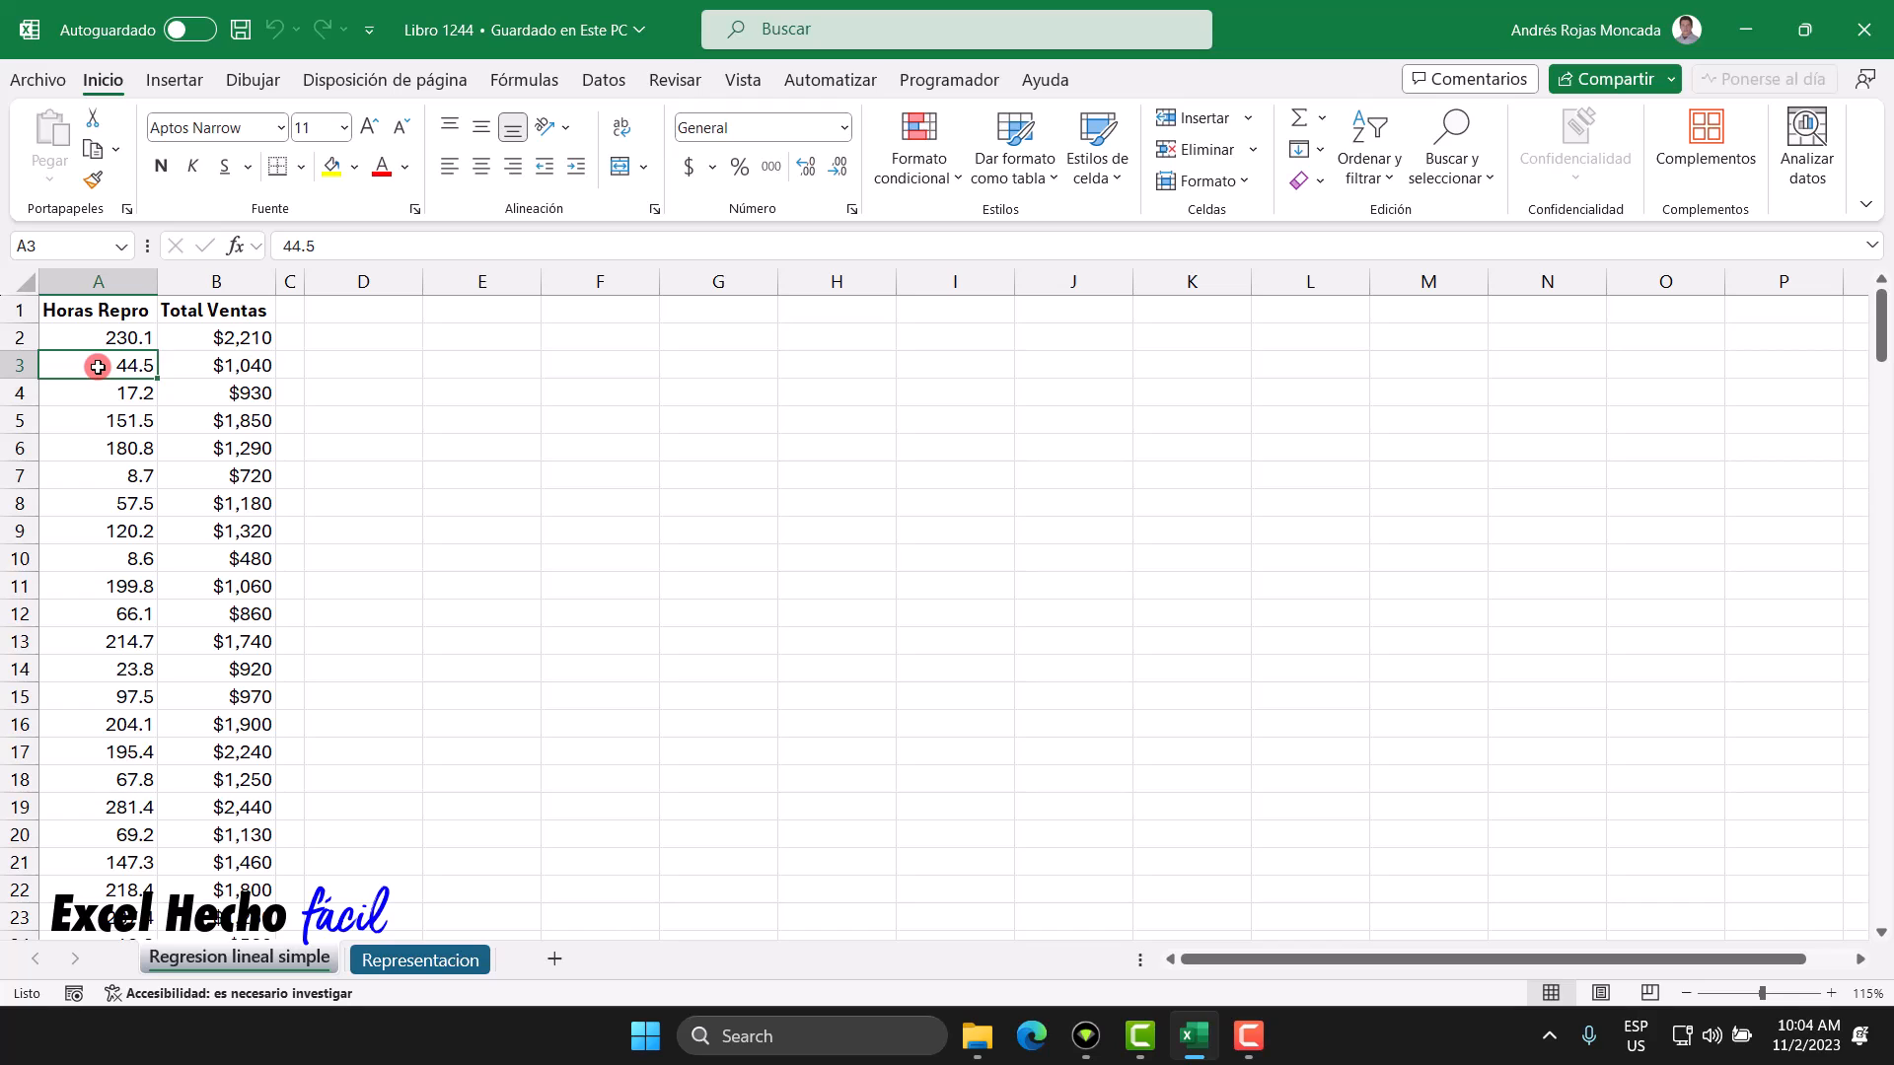
click(198, 368)
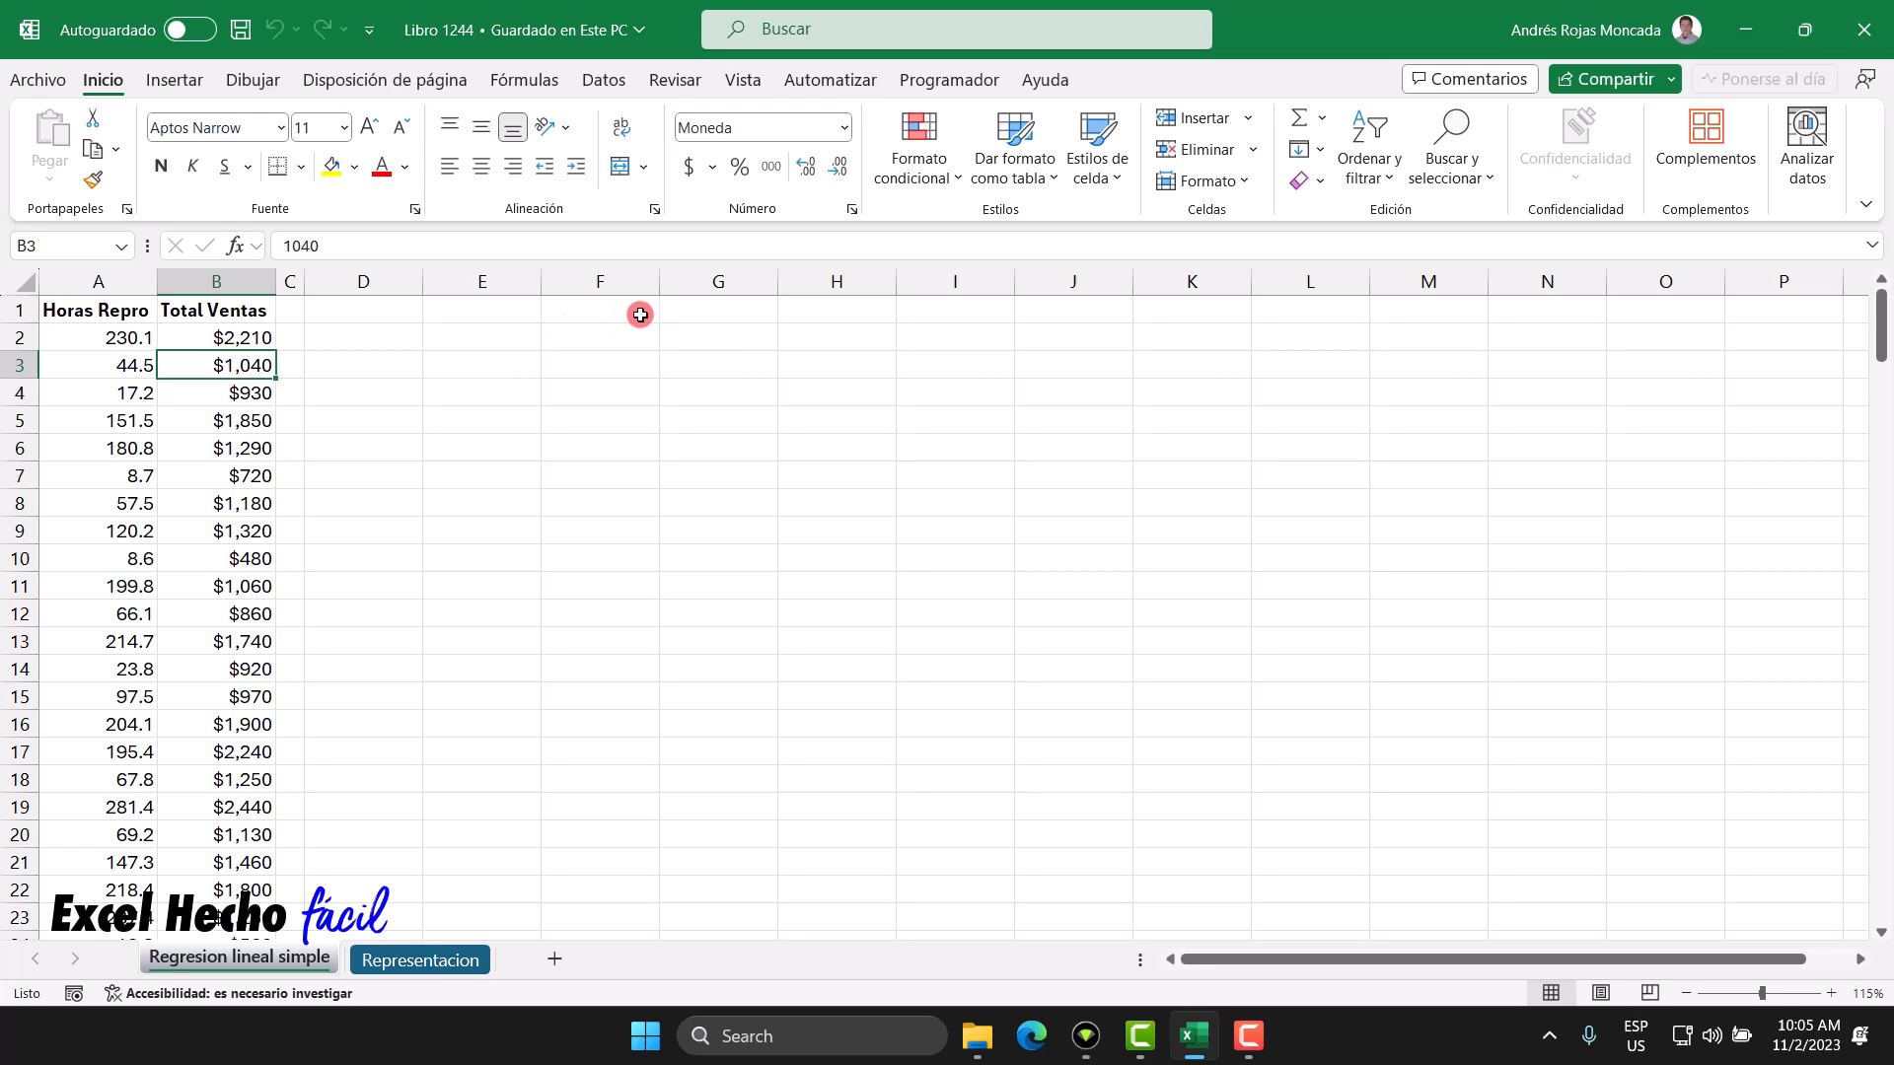
click(408, 311)
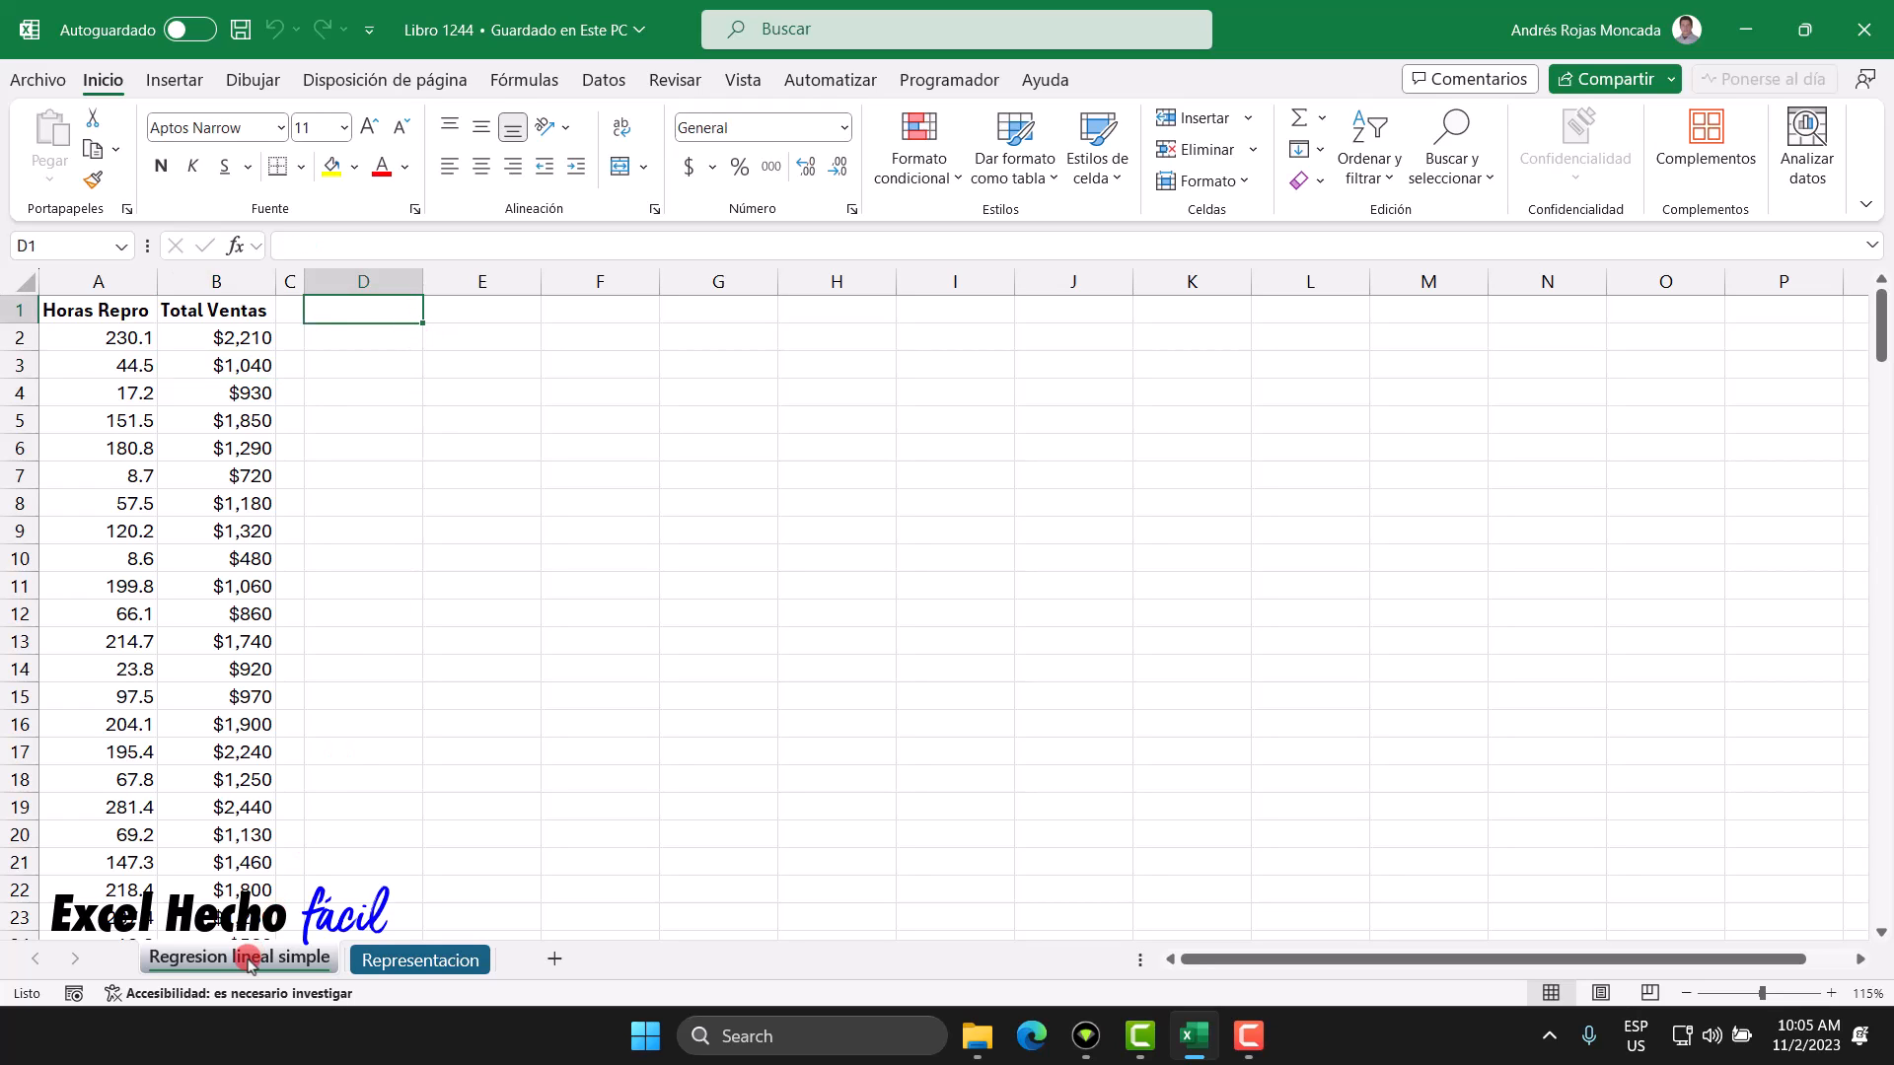
Step: Examine the line equation diagram on the Representacion sheet and return to the column headers on Regresion lineal simple
click(395, 959)
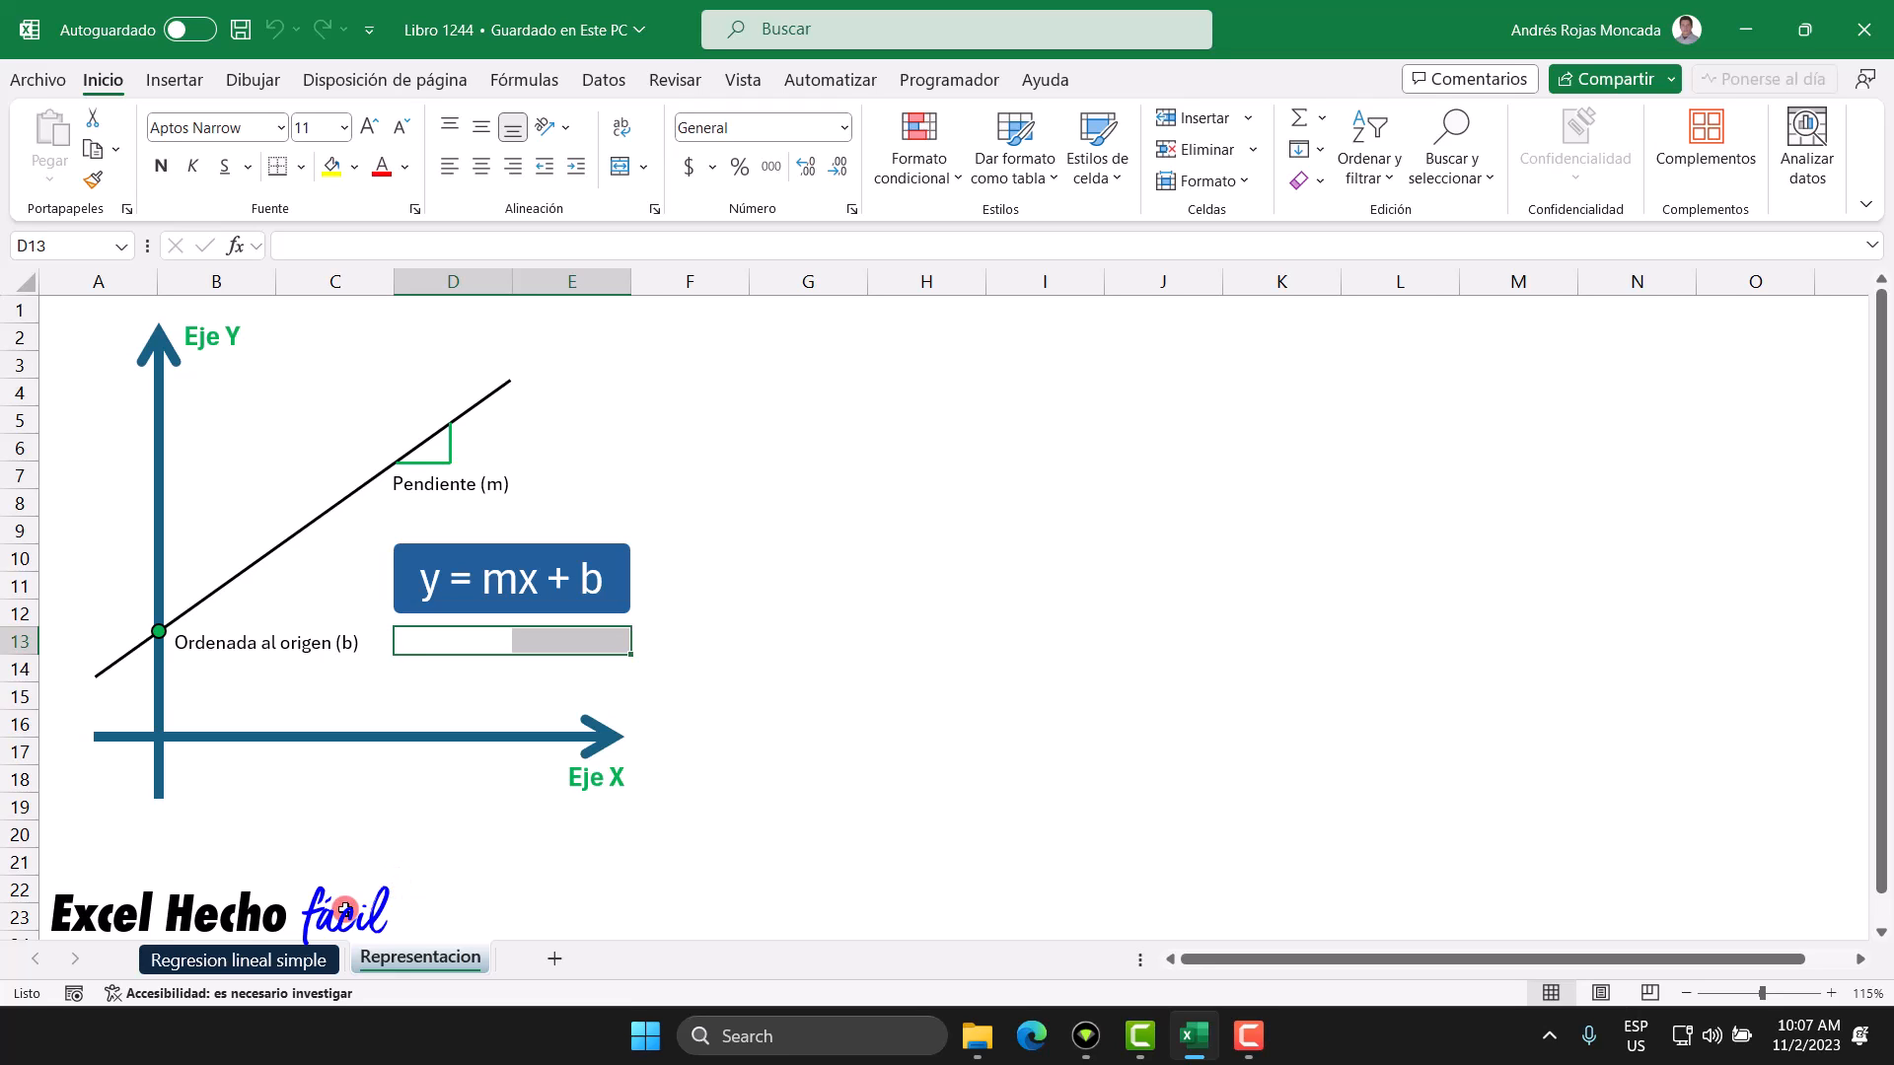
click(277, 958)
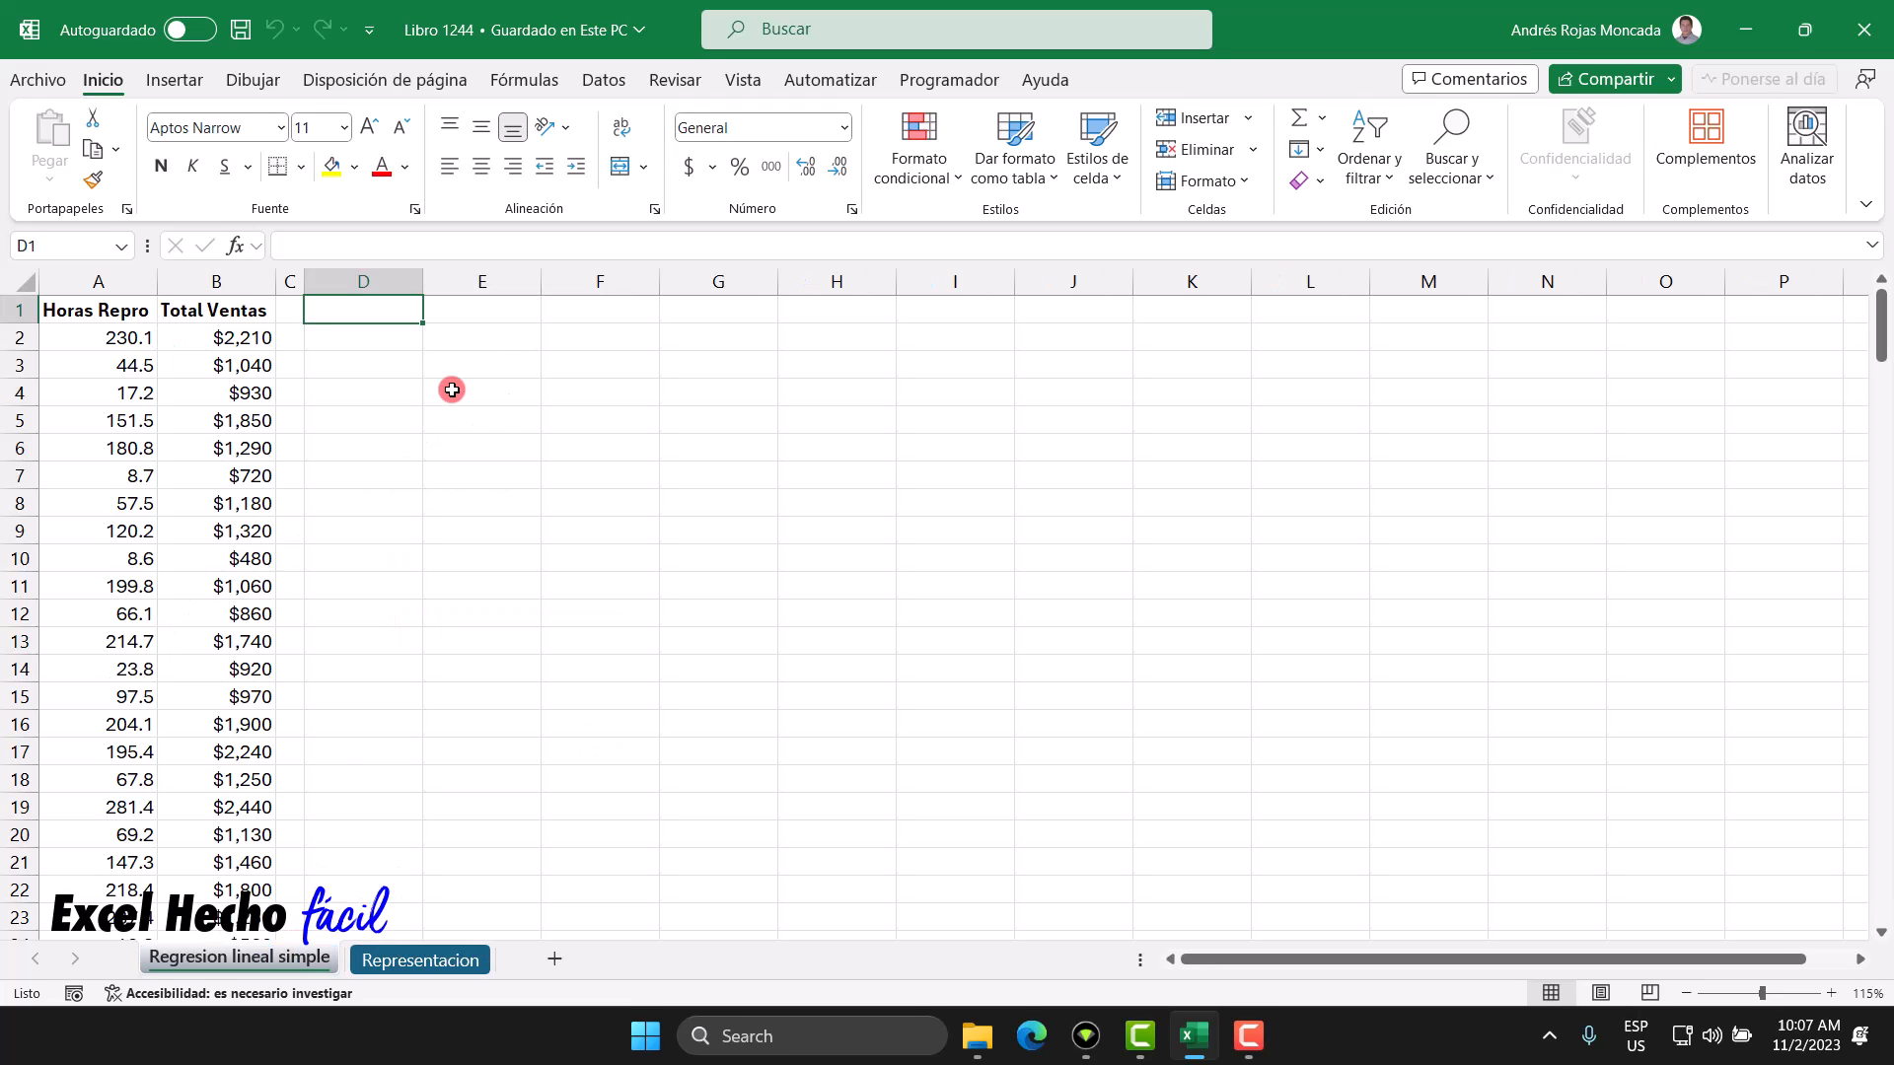
click(90, 309)
click(197, 312)
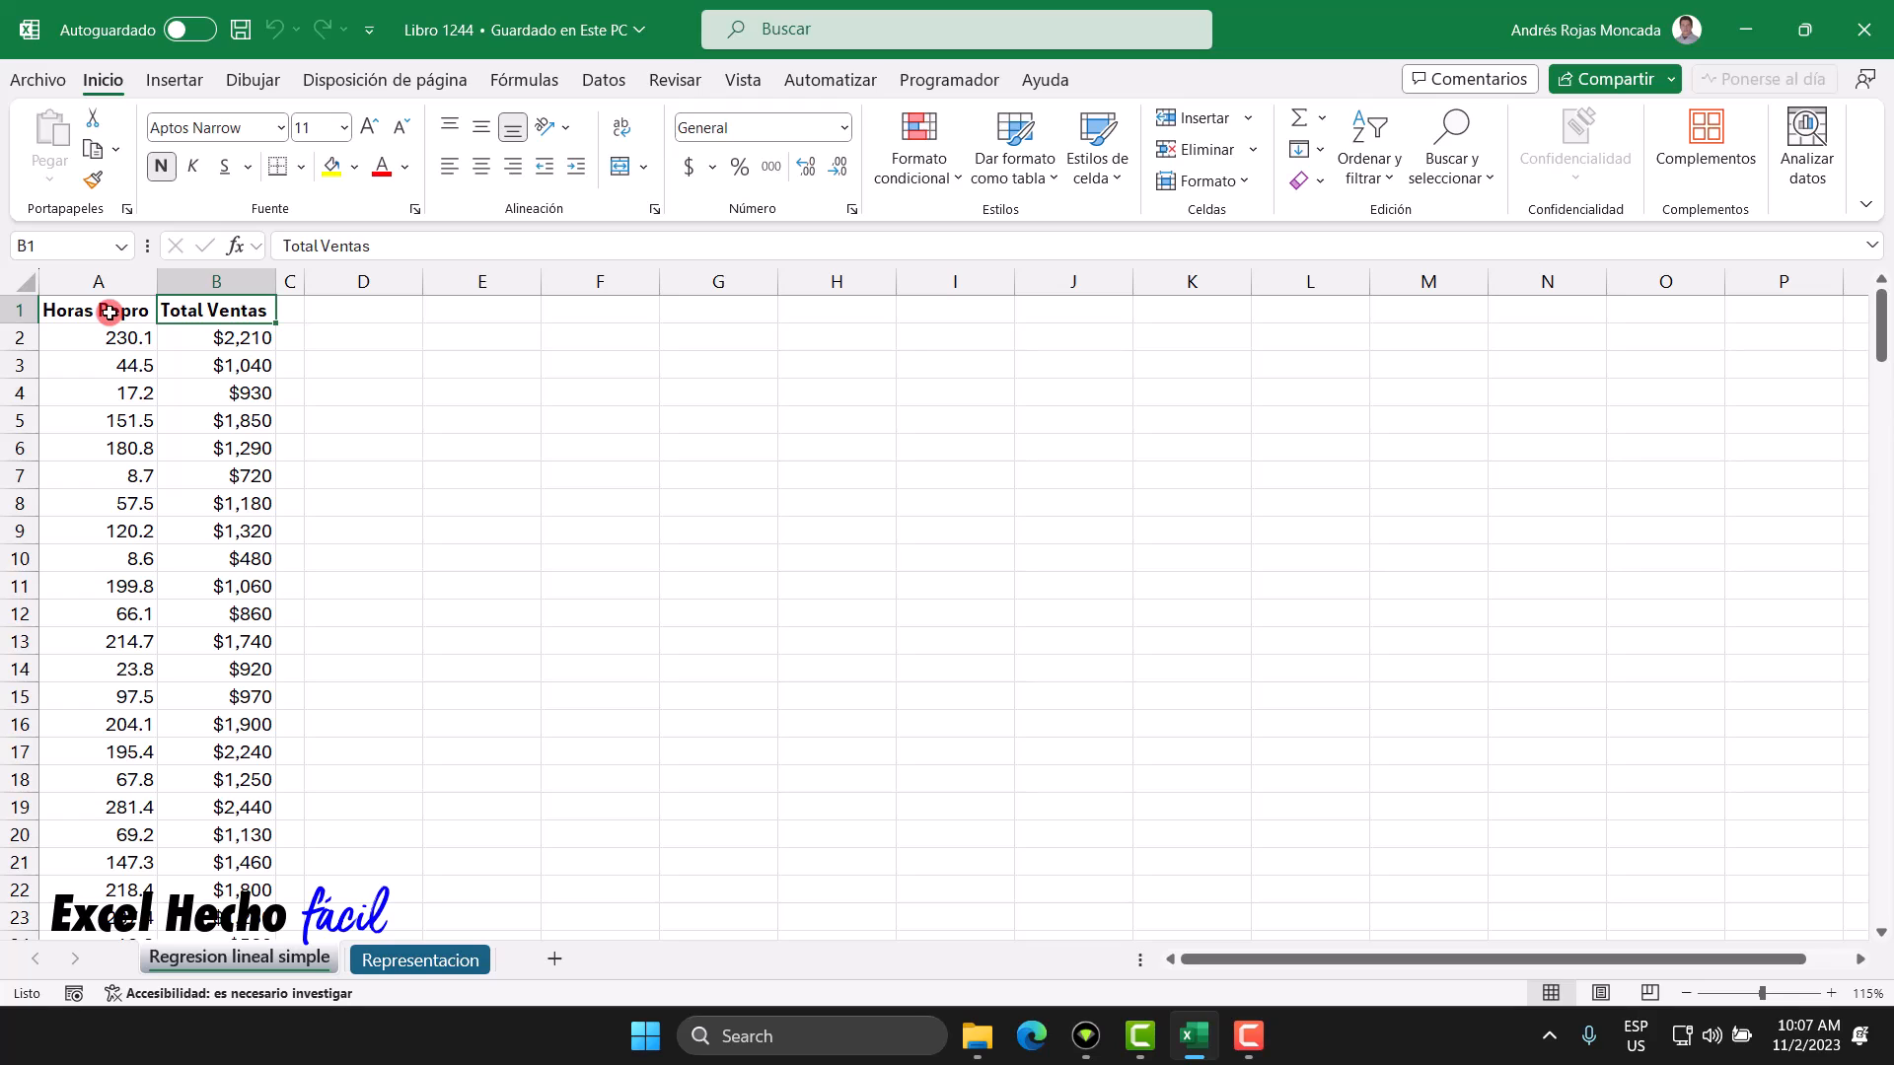
Step: Format the Horas Repro header in A1 with a dark blue fill and white text
click(108, 312)
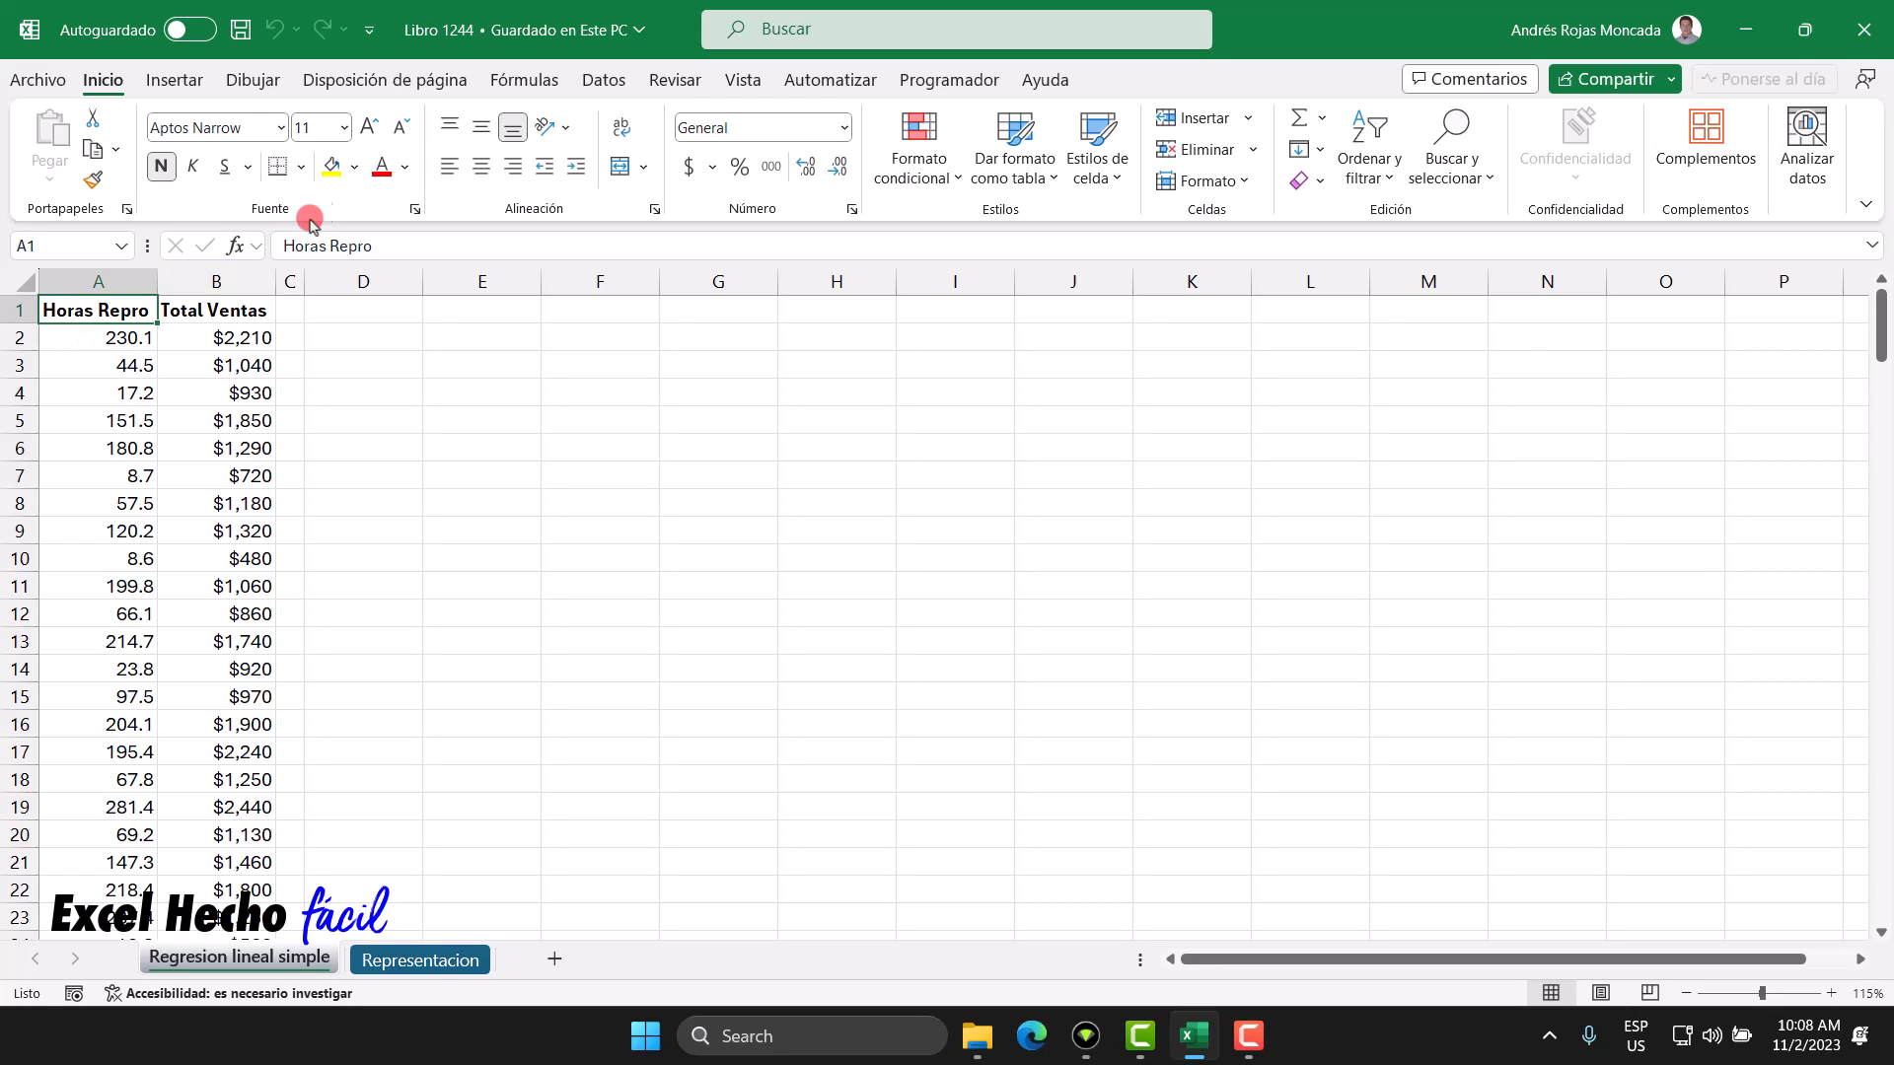
click(355, 167)
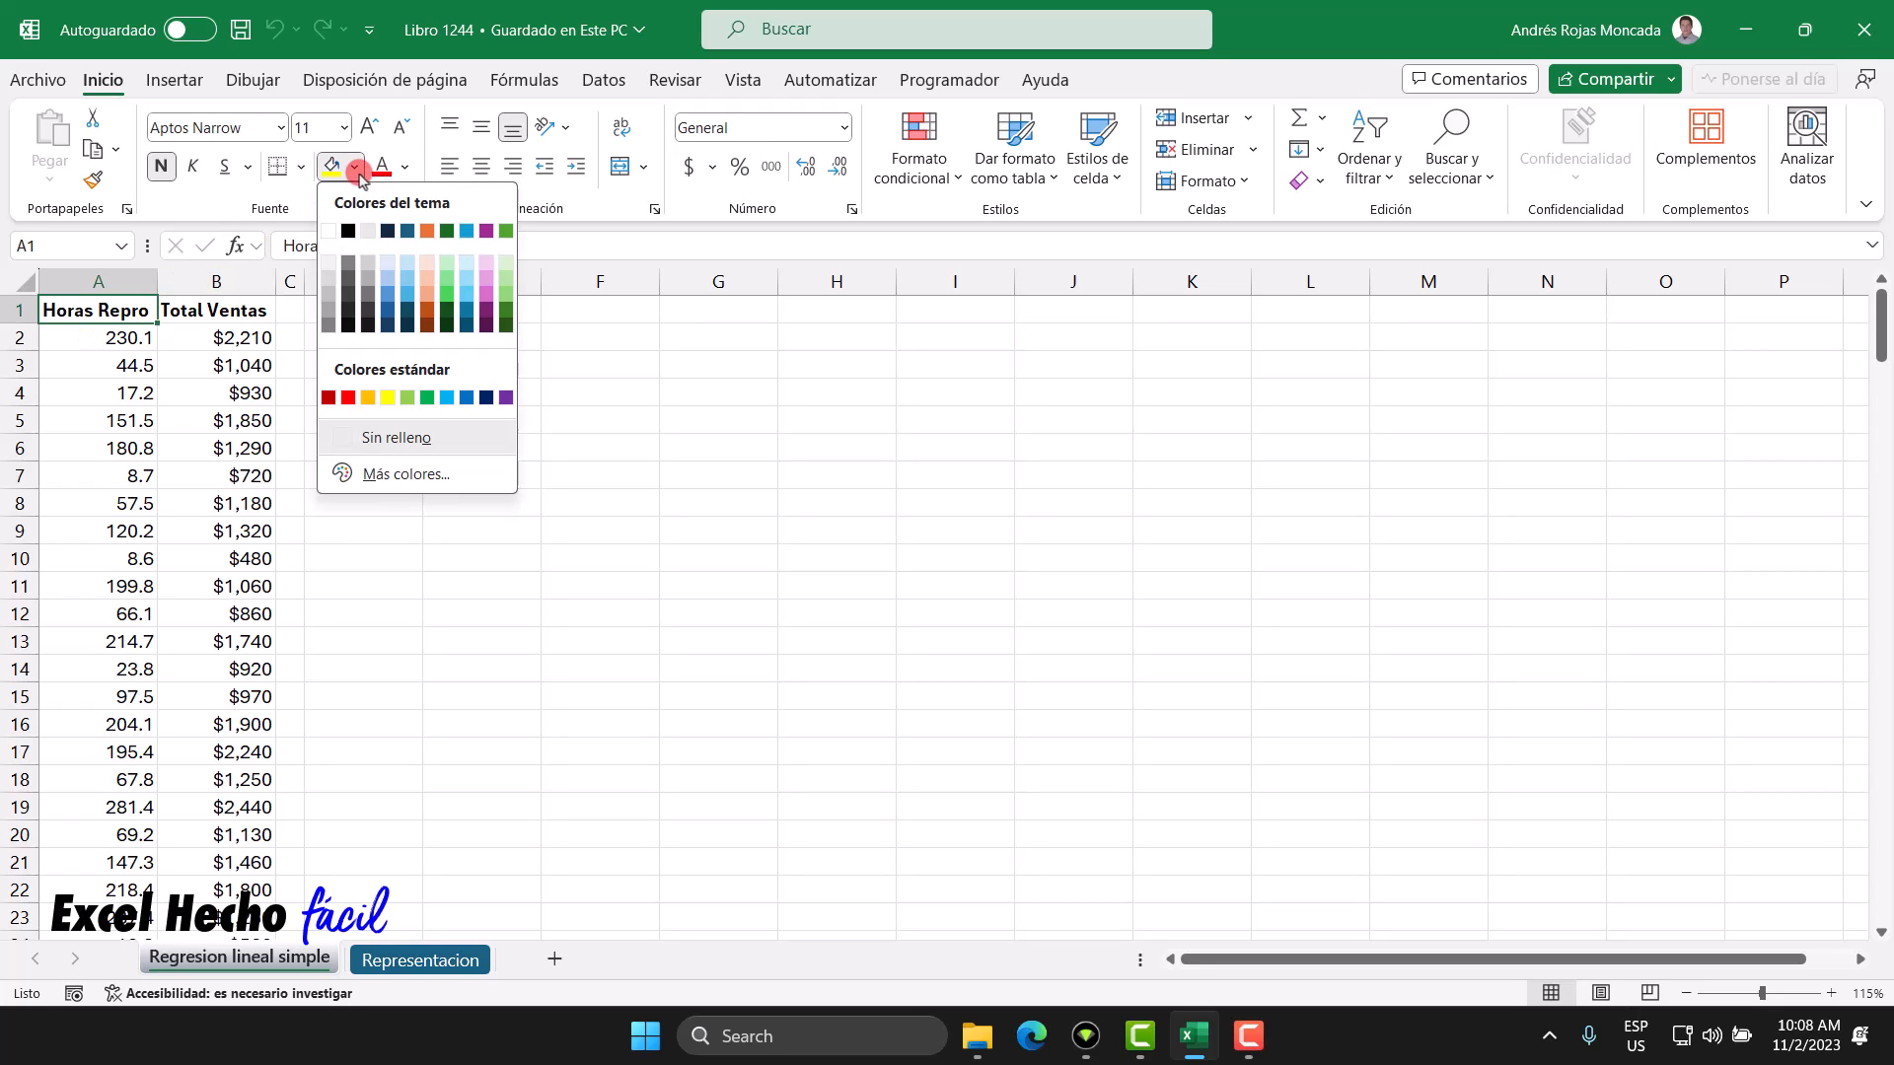
click(391, 230)
click(404, 166)
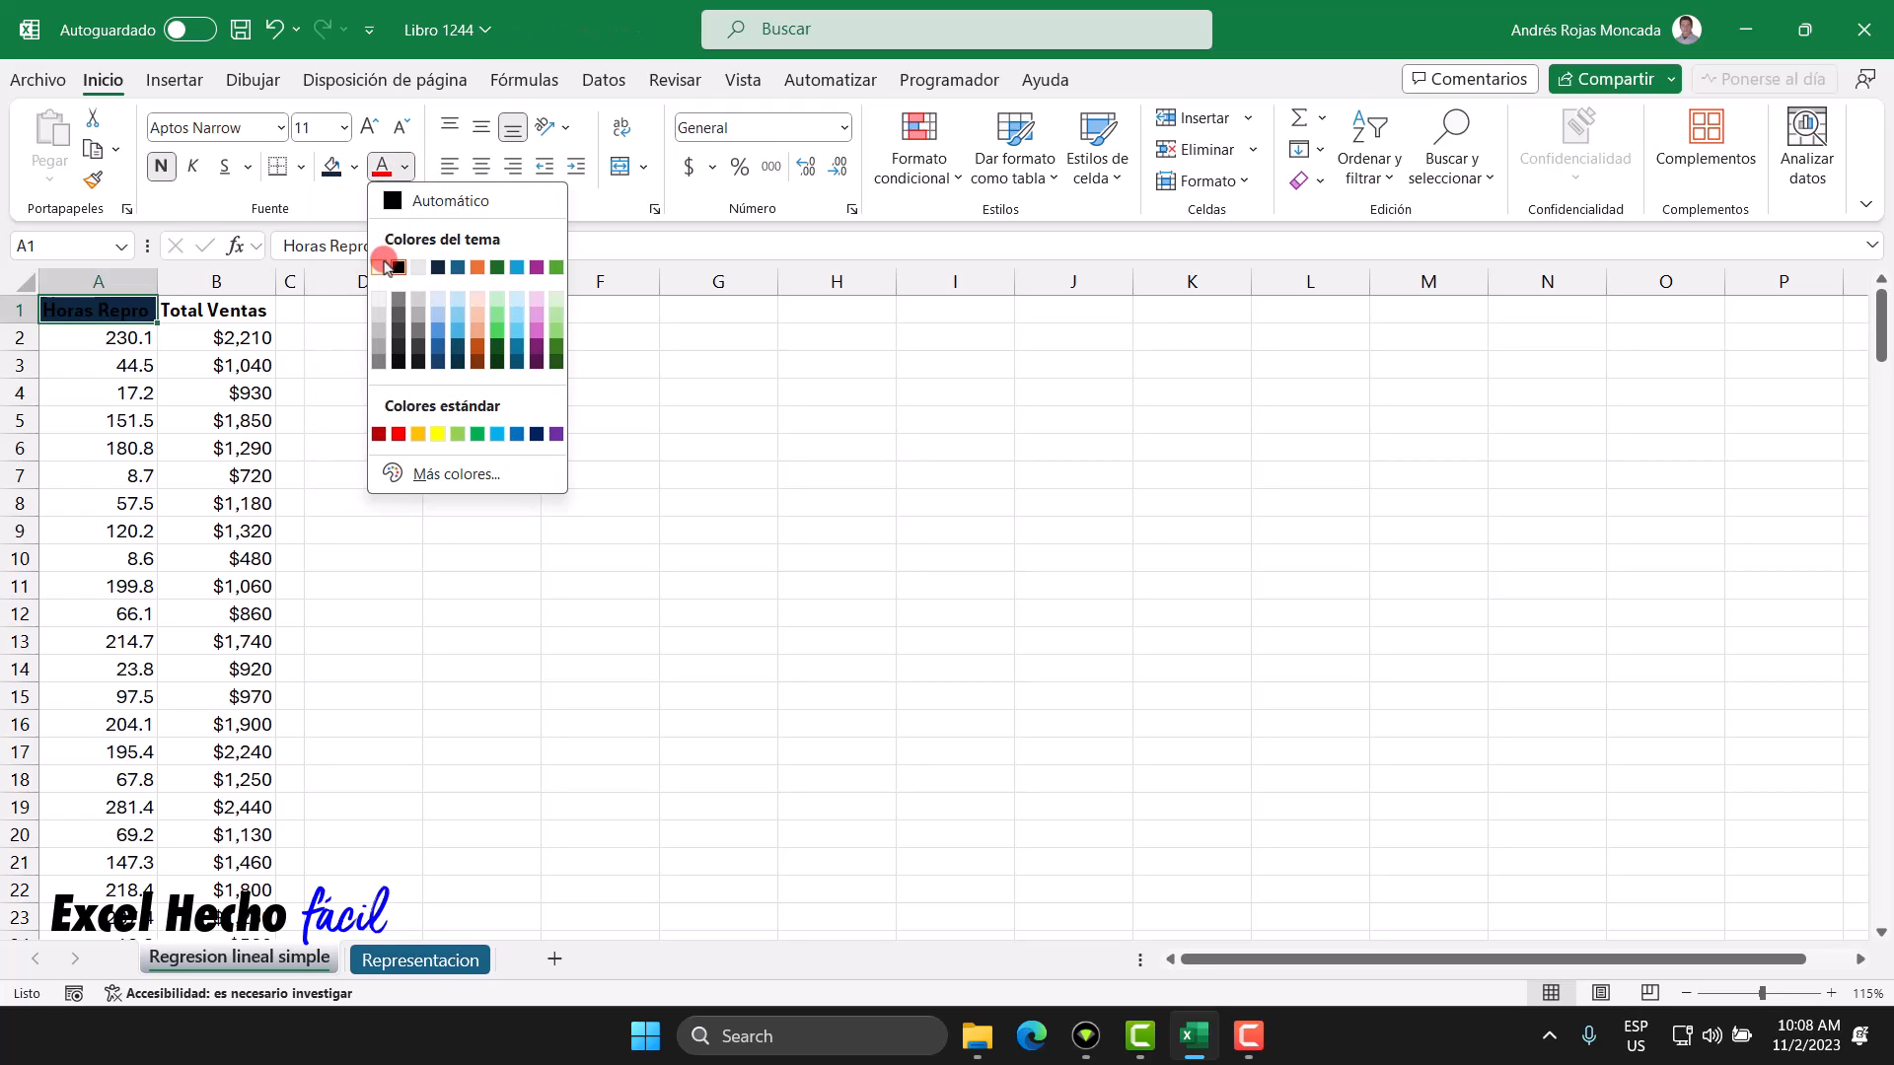
click(380, 273)
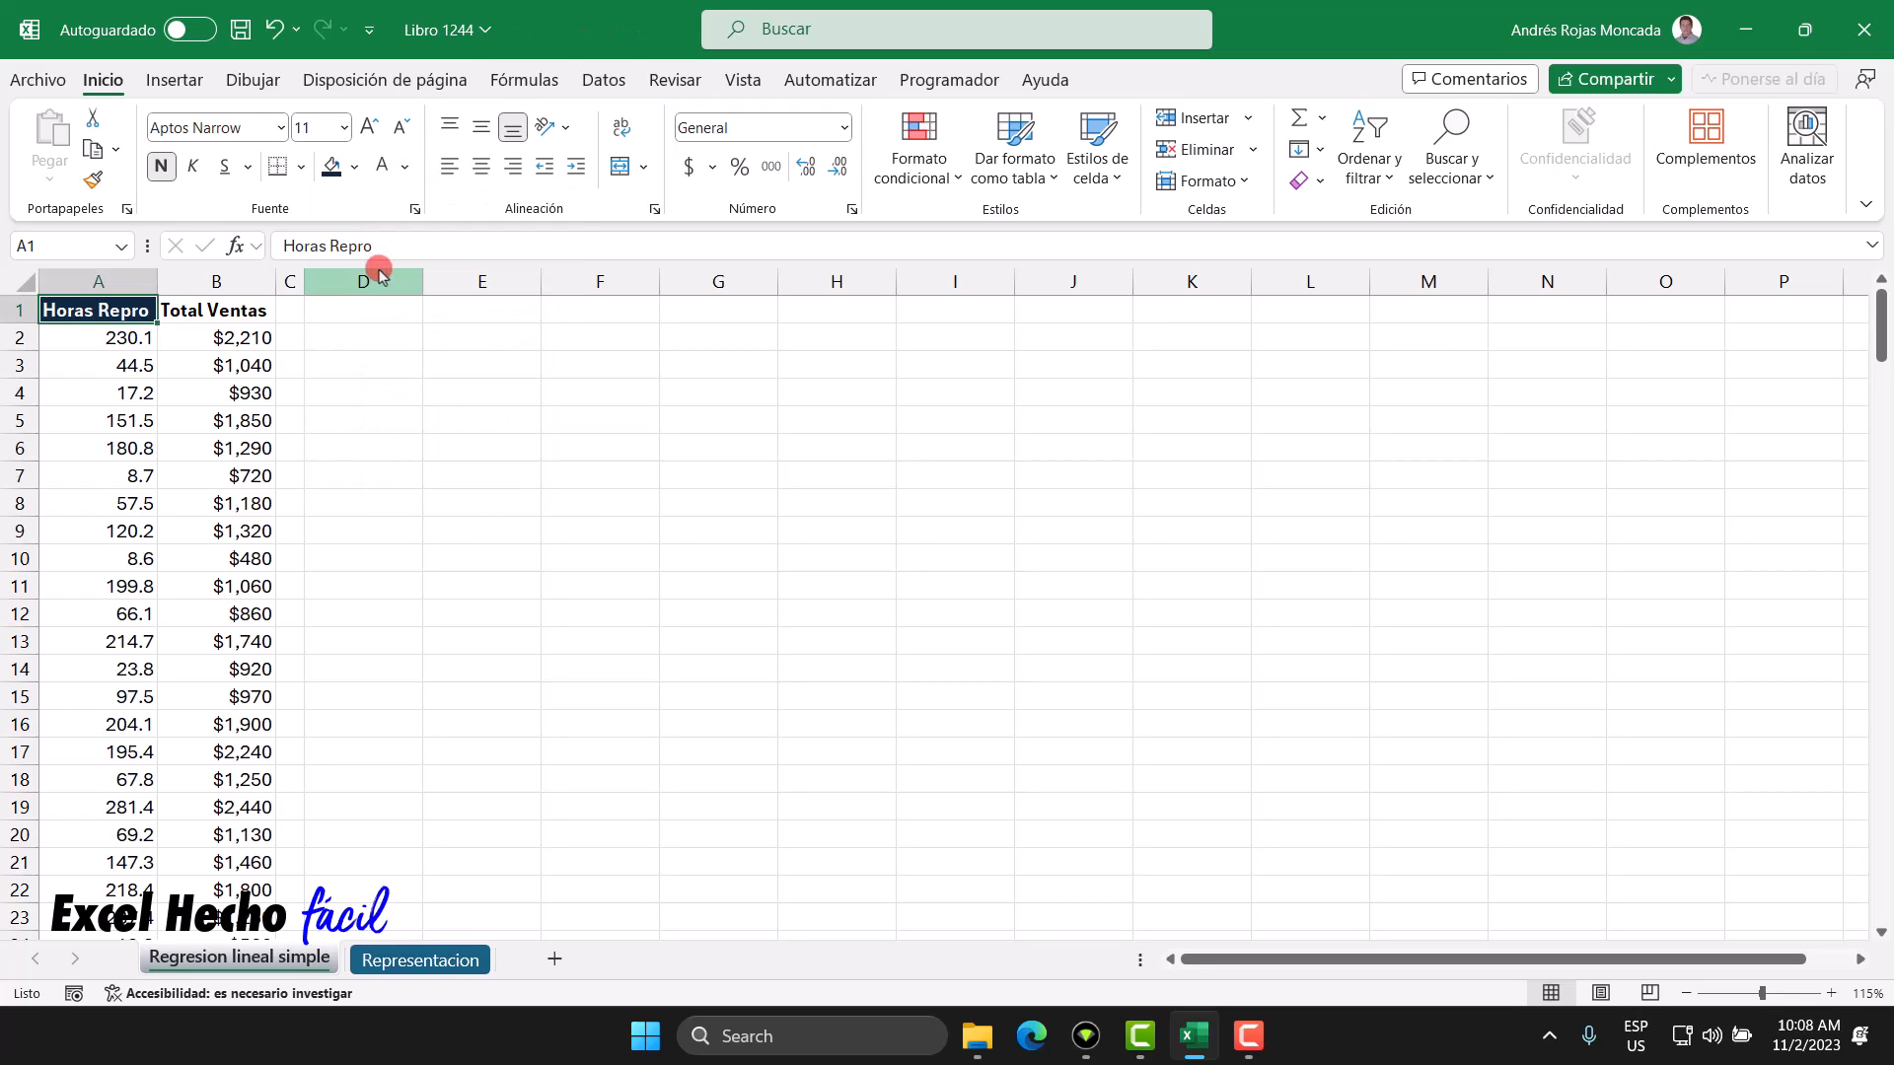
Step: Format the Total Ventas header in B1 with a green fill and white text
click(231, 313)
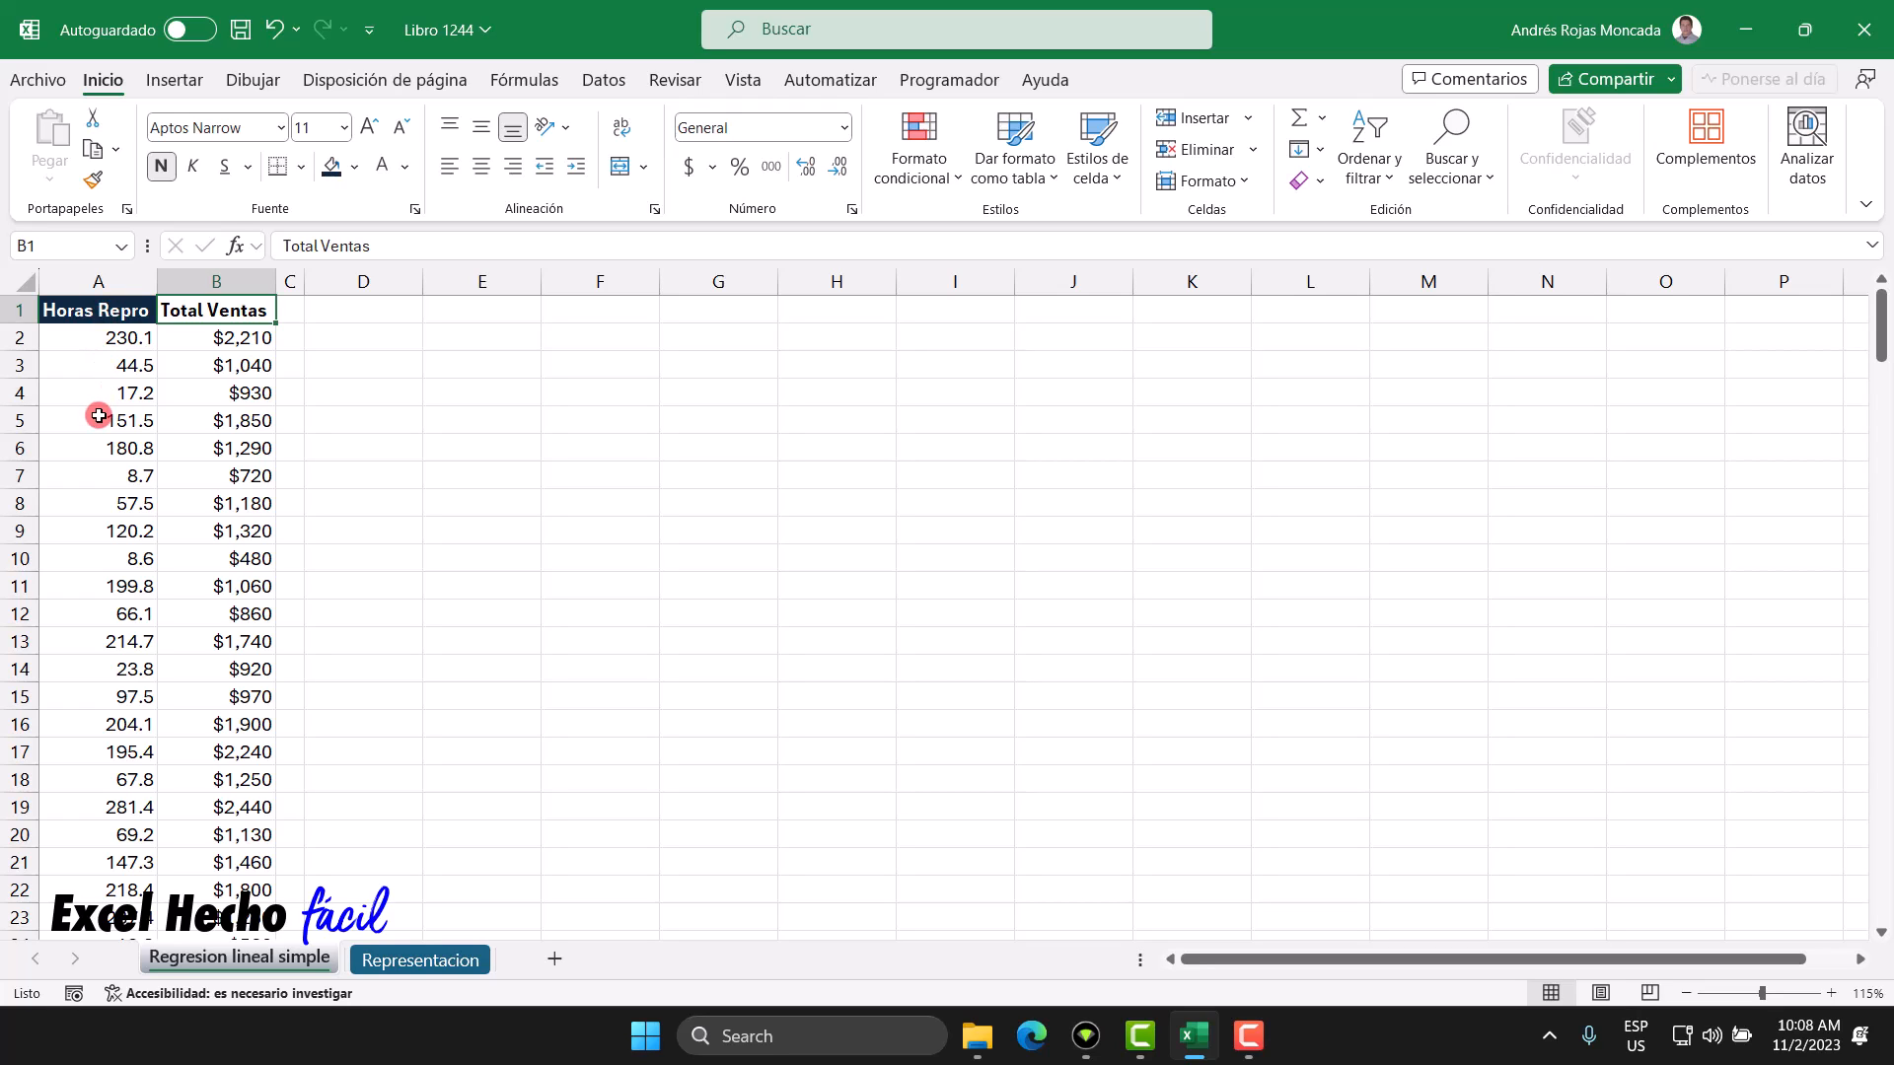
click(353, 168)
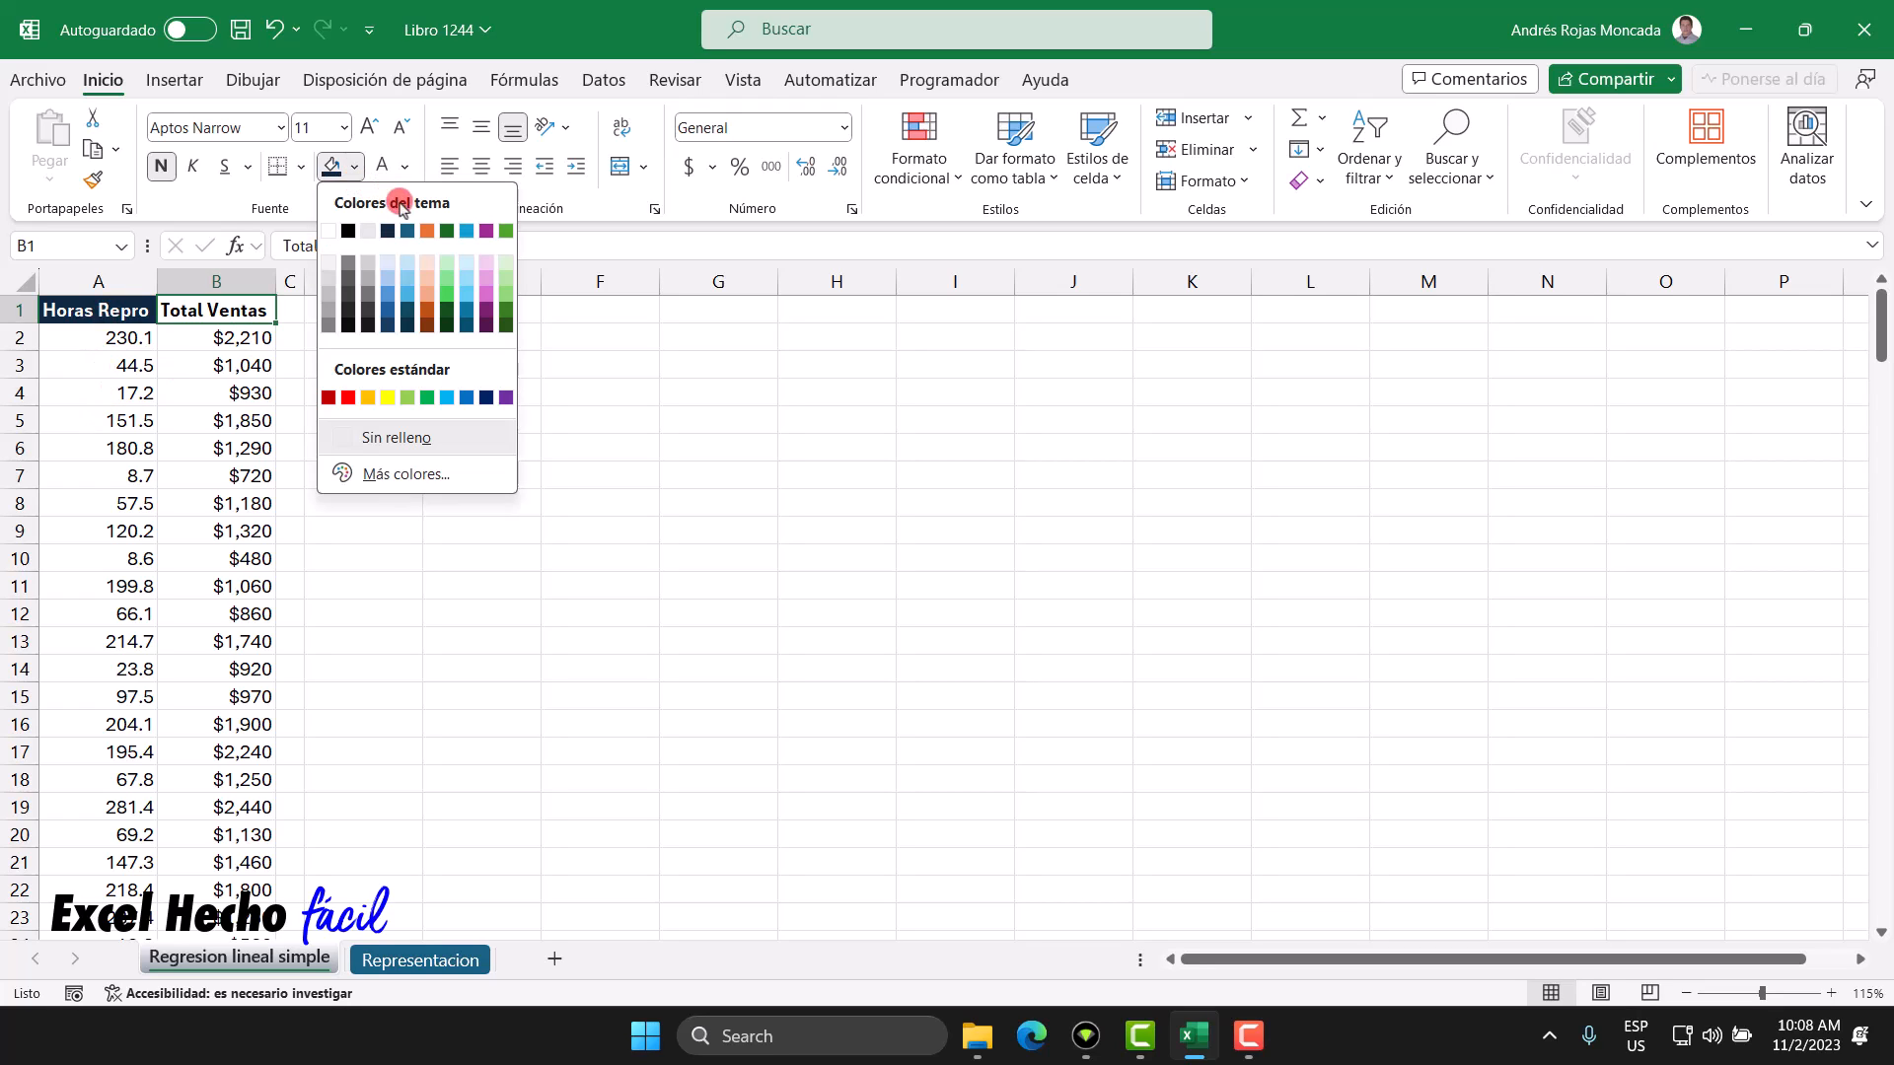
click(506, 232)
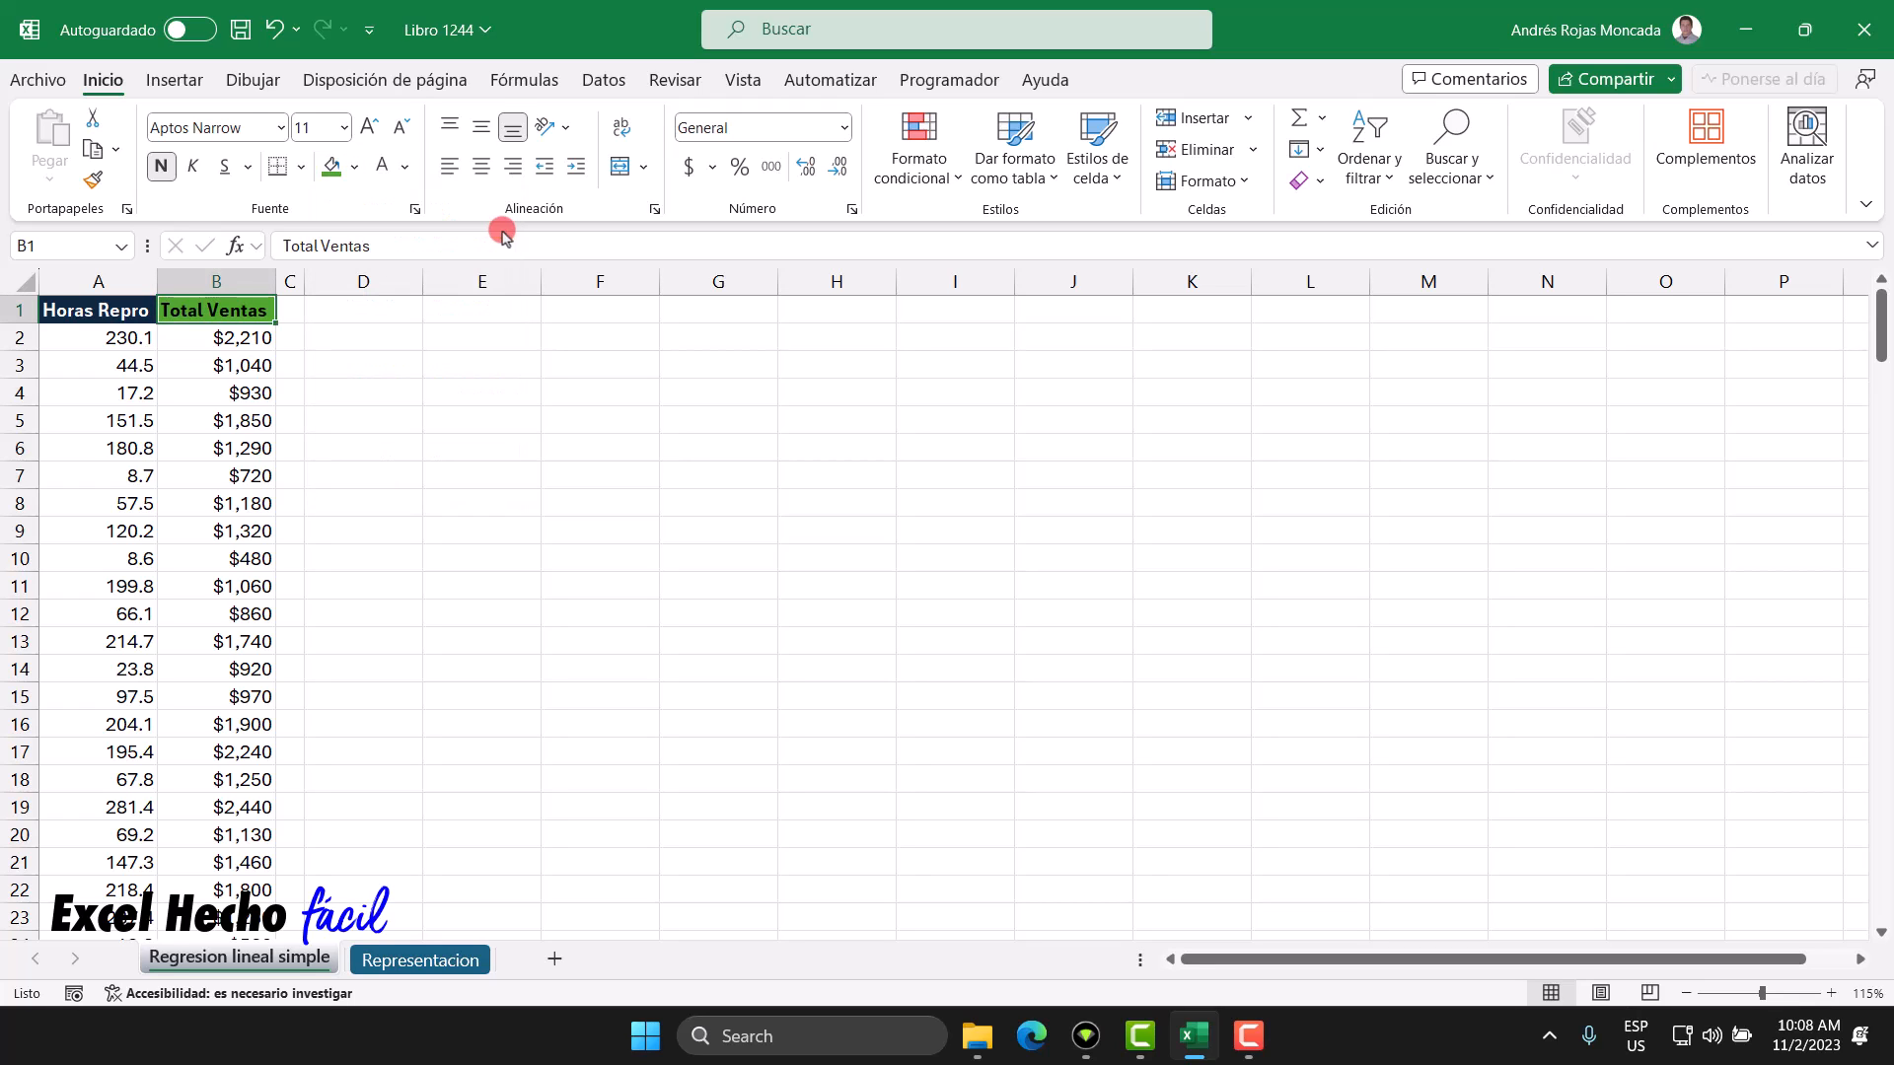
click(405, 166)
click(376, 268)
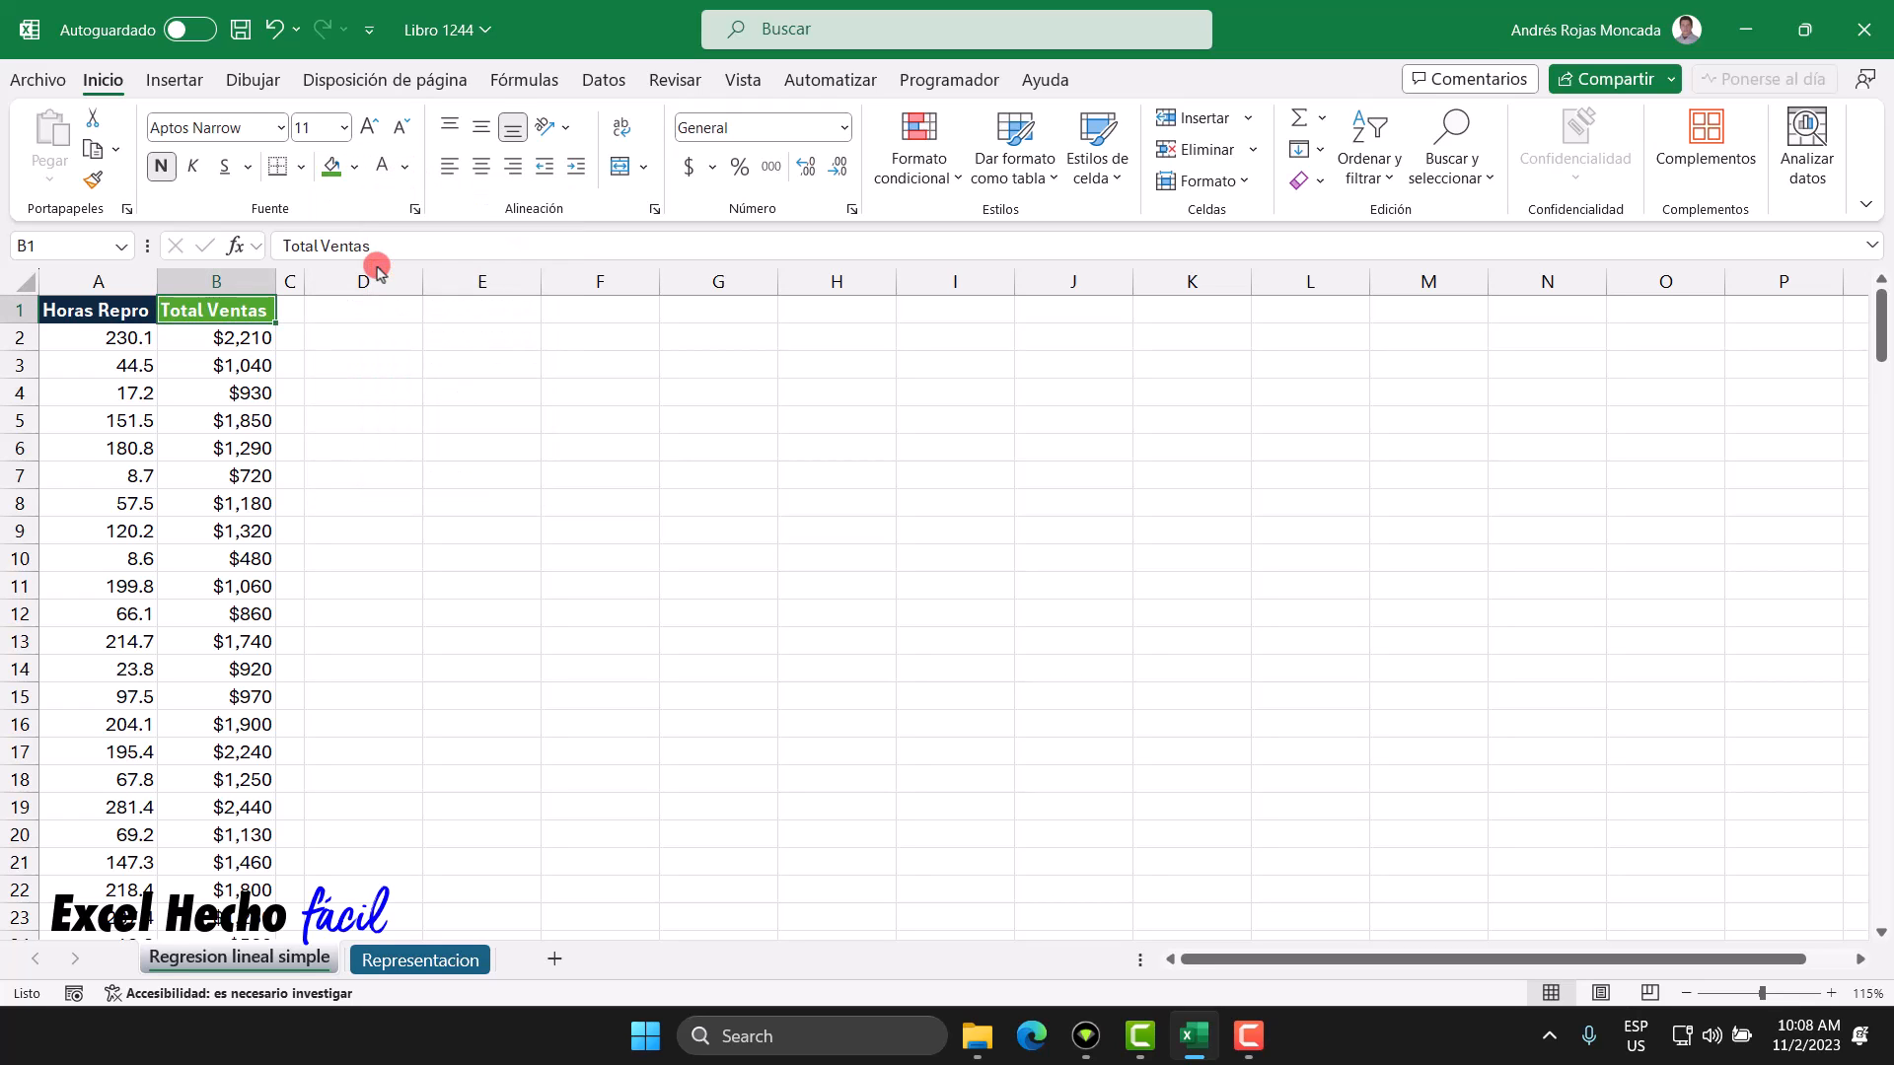
click(153, 337)
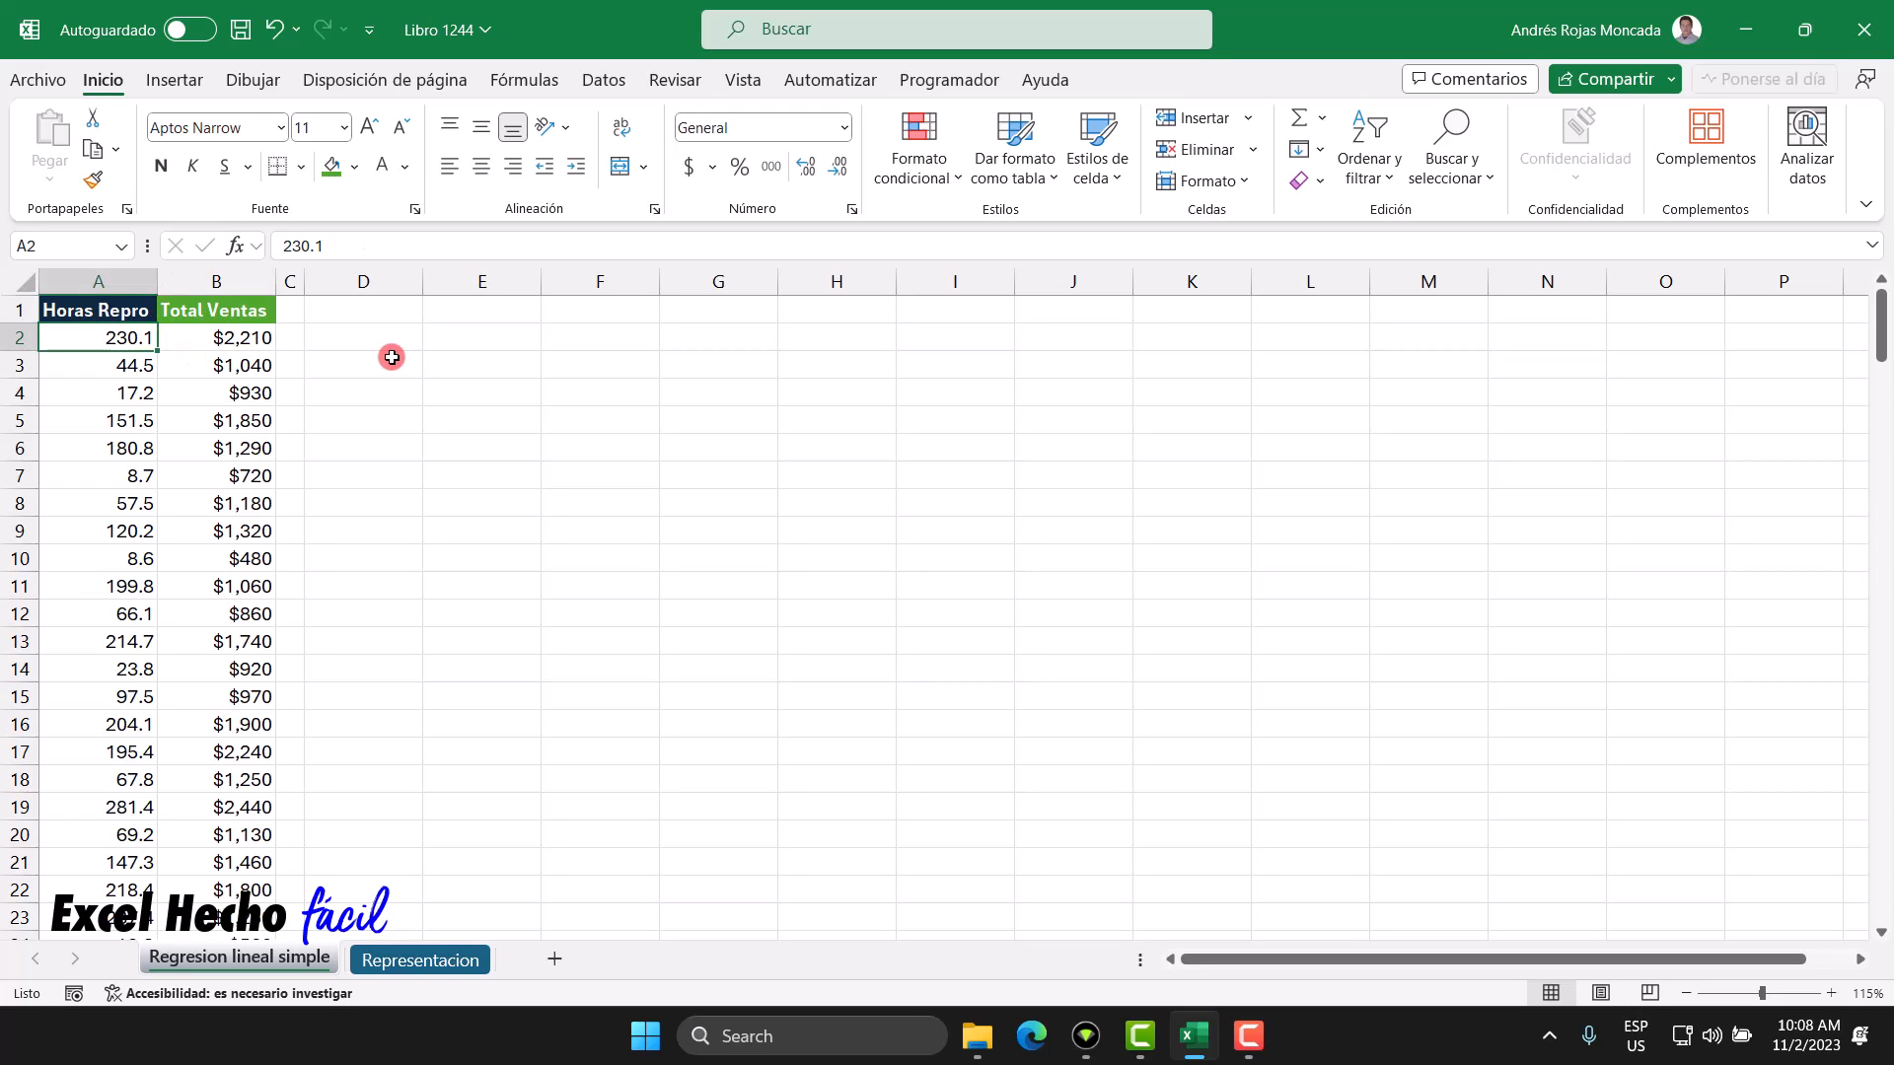
click(381, 306)
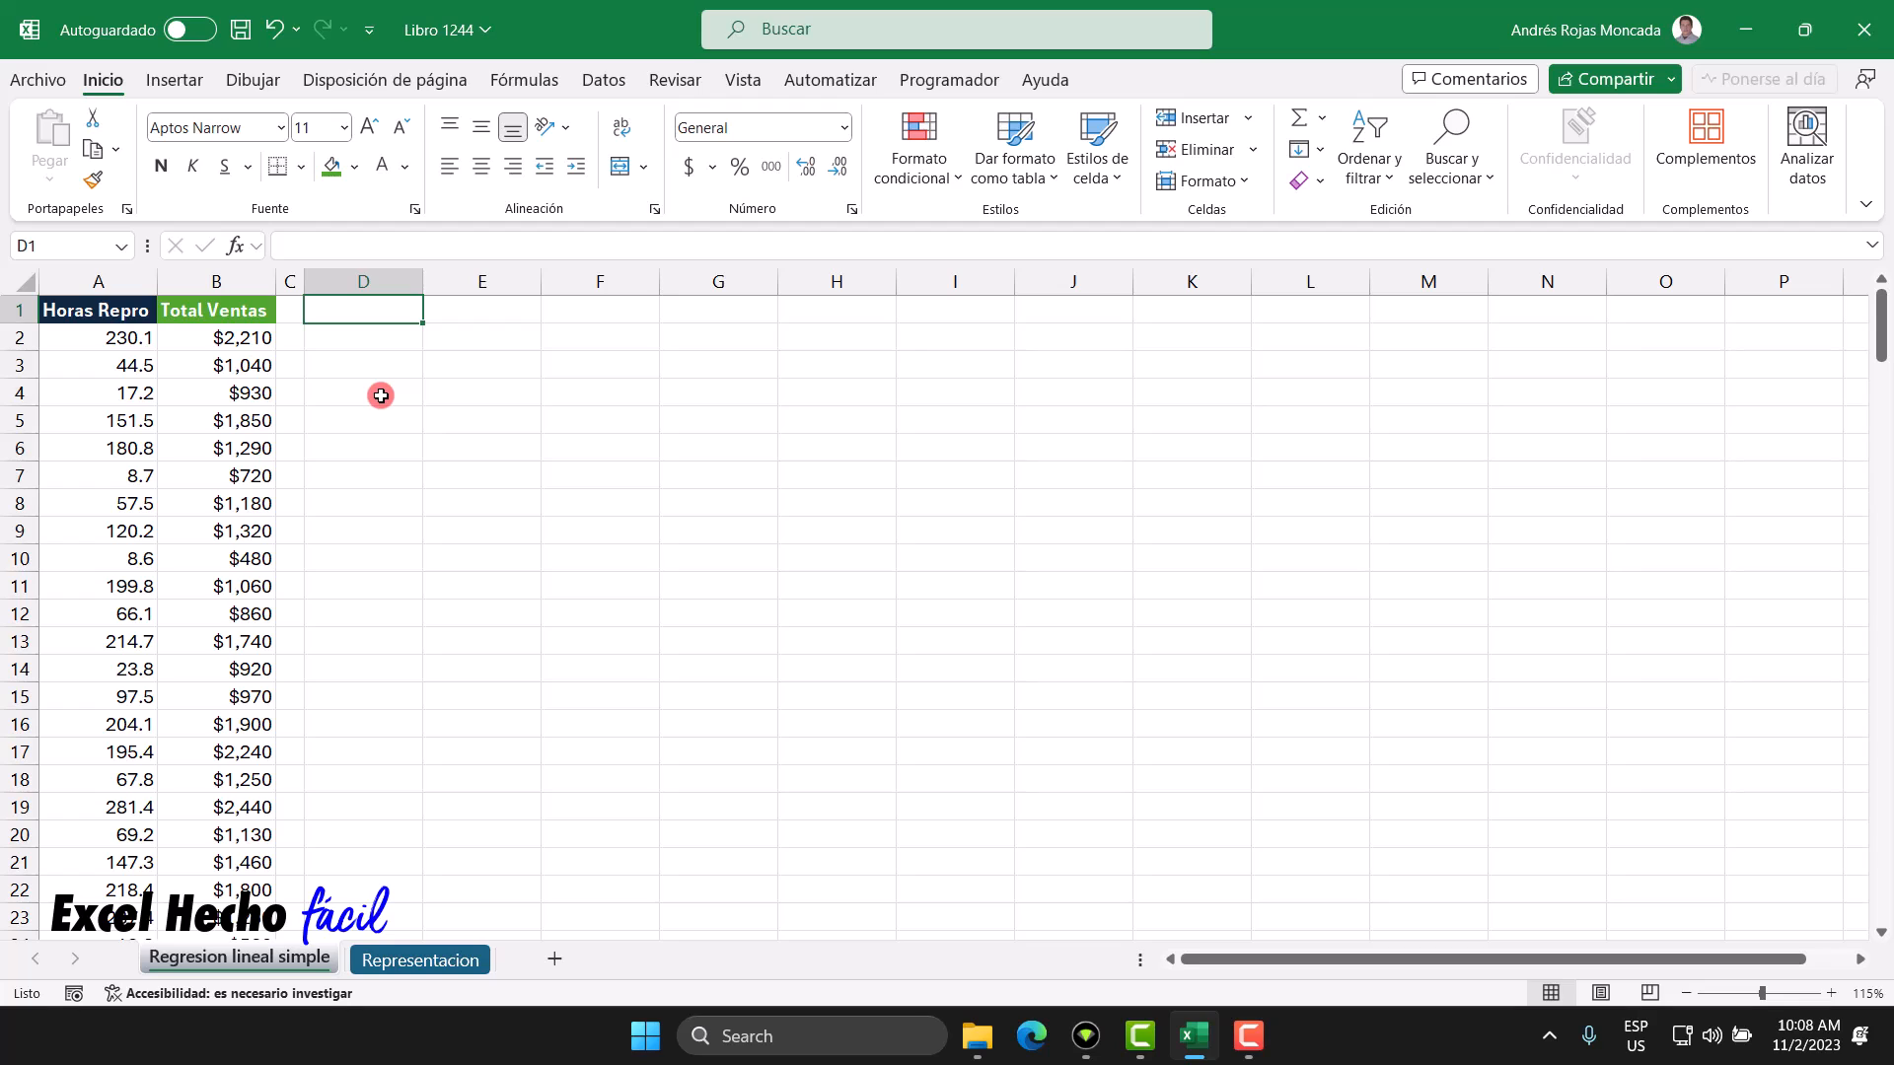
drag(110, 312, 108, 513)
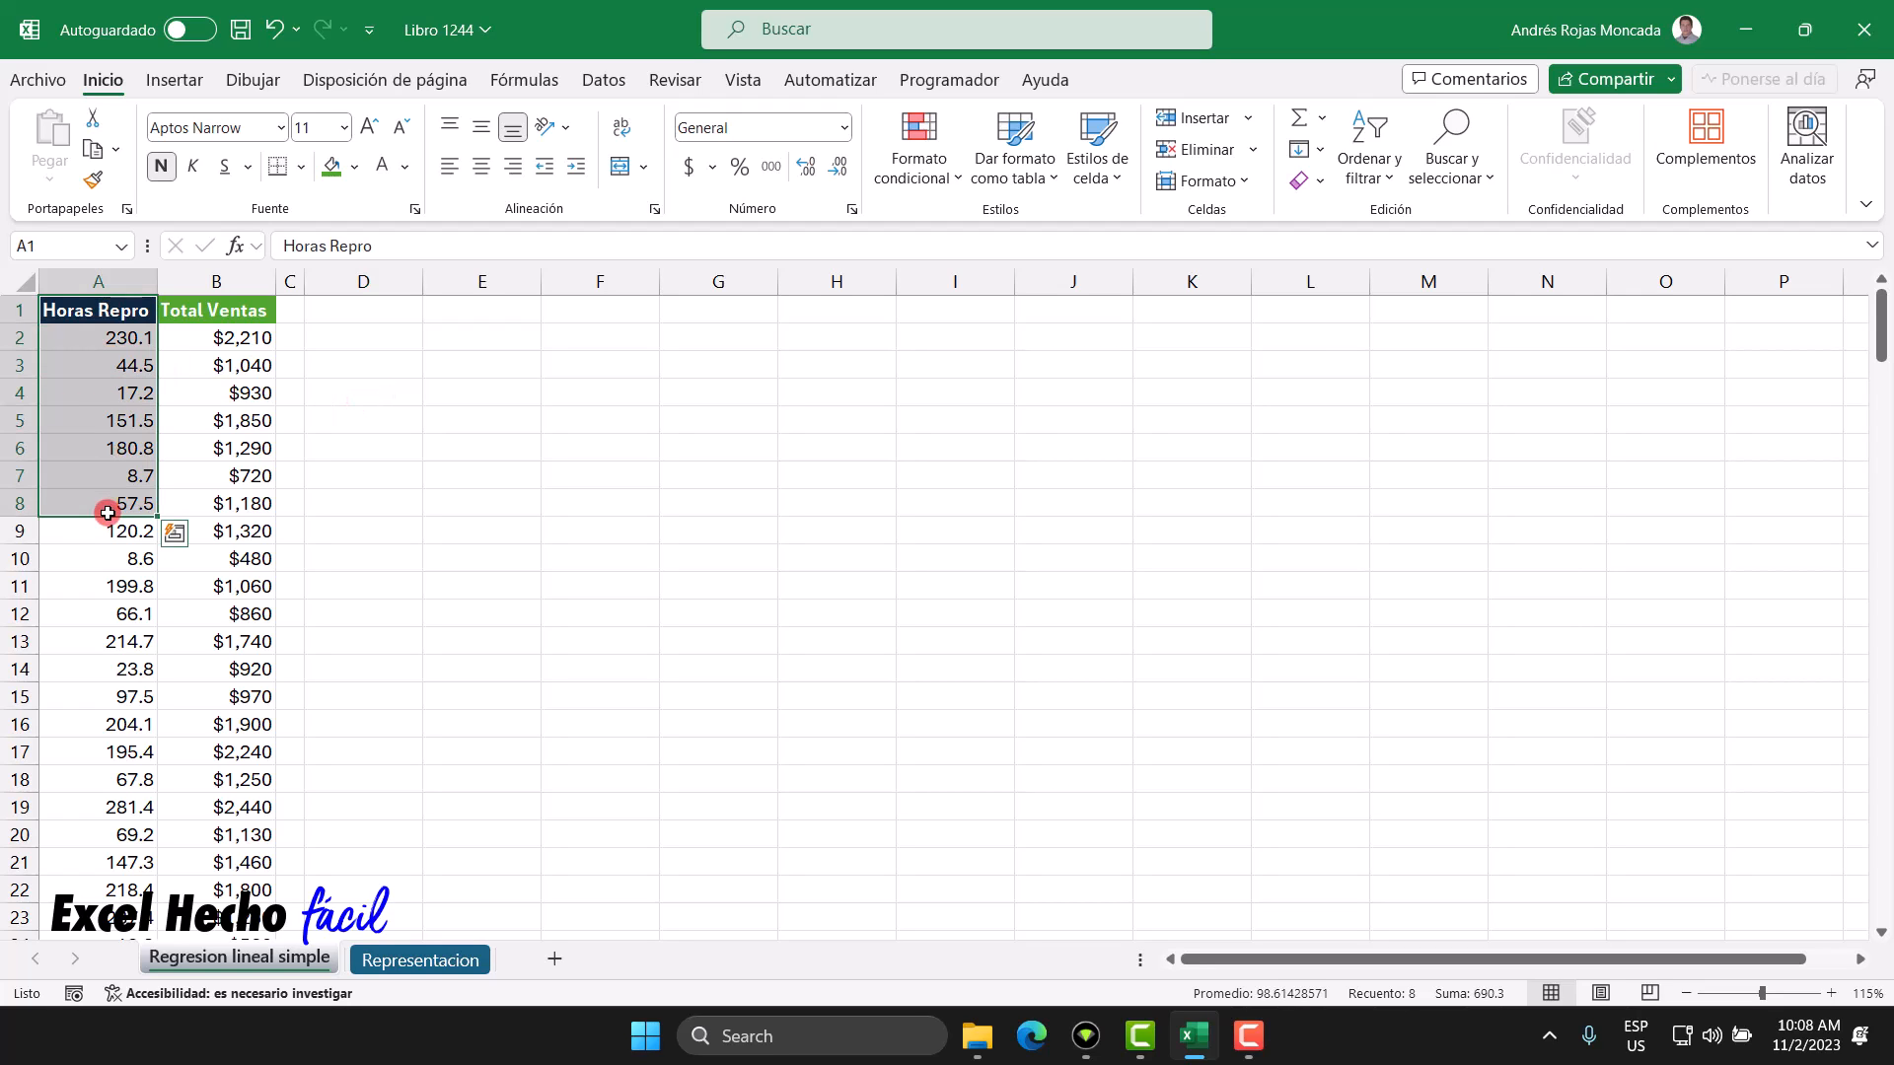
drag(214, 312, 212, 502)
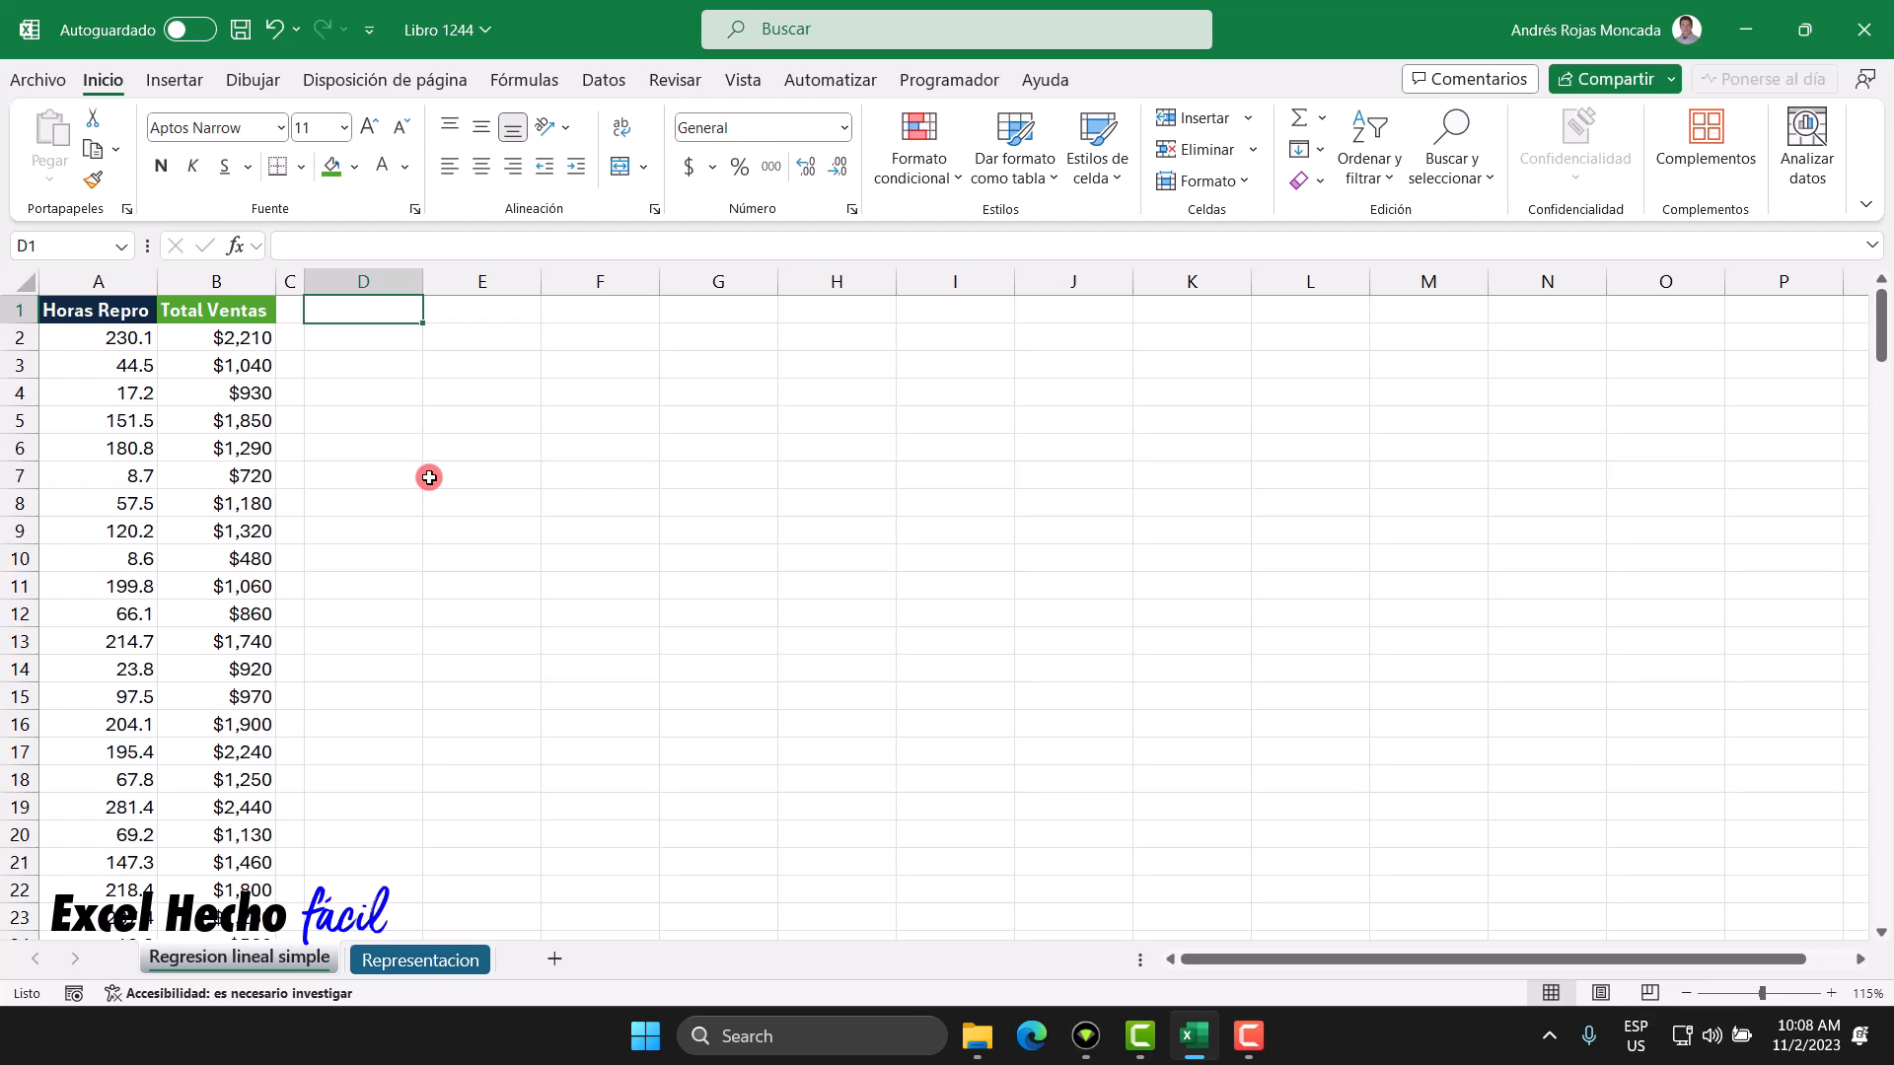
Step: Label D1 "Promedio x" and calculate the average of A2:A201 in E1 with the PROMEDIO function
text(Promedio x)
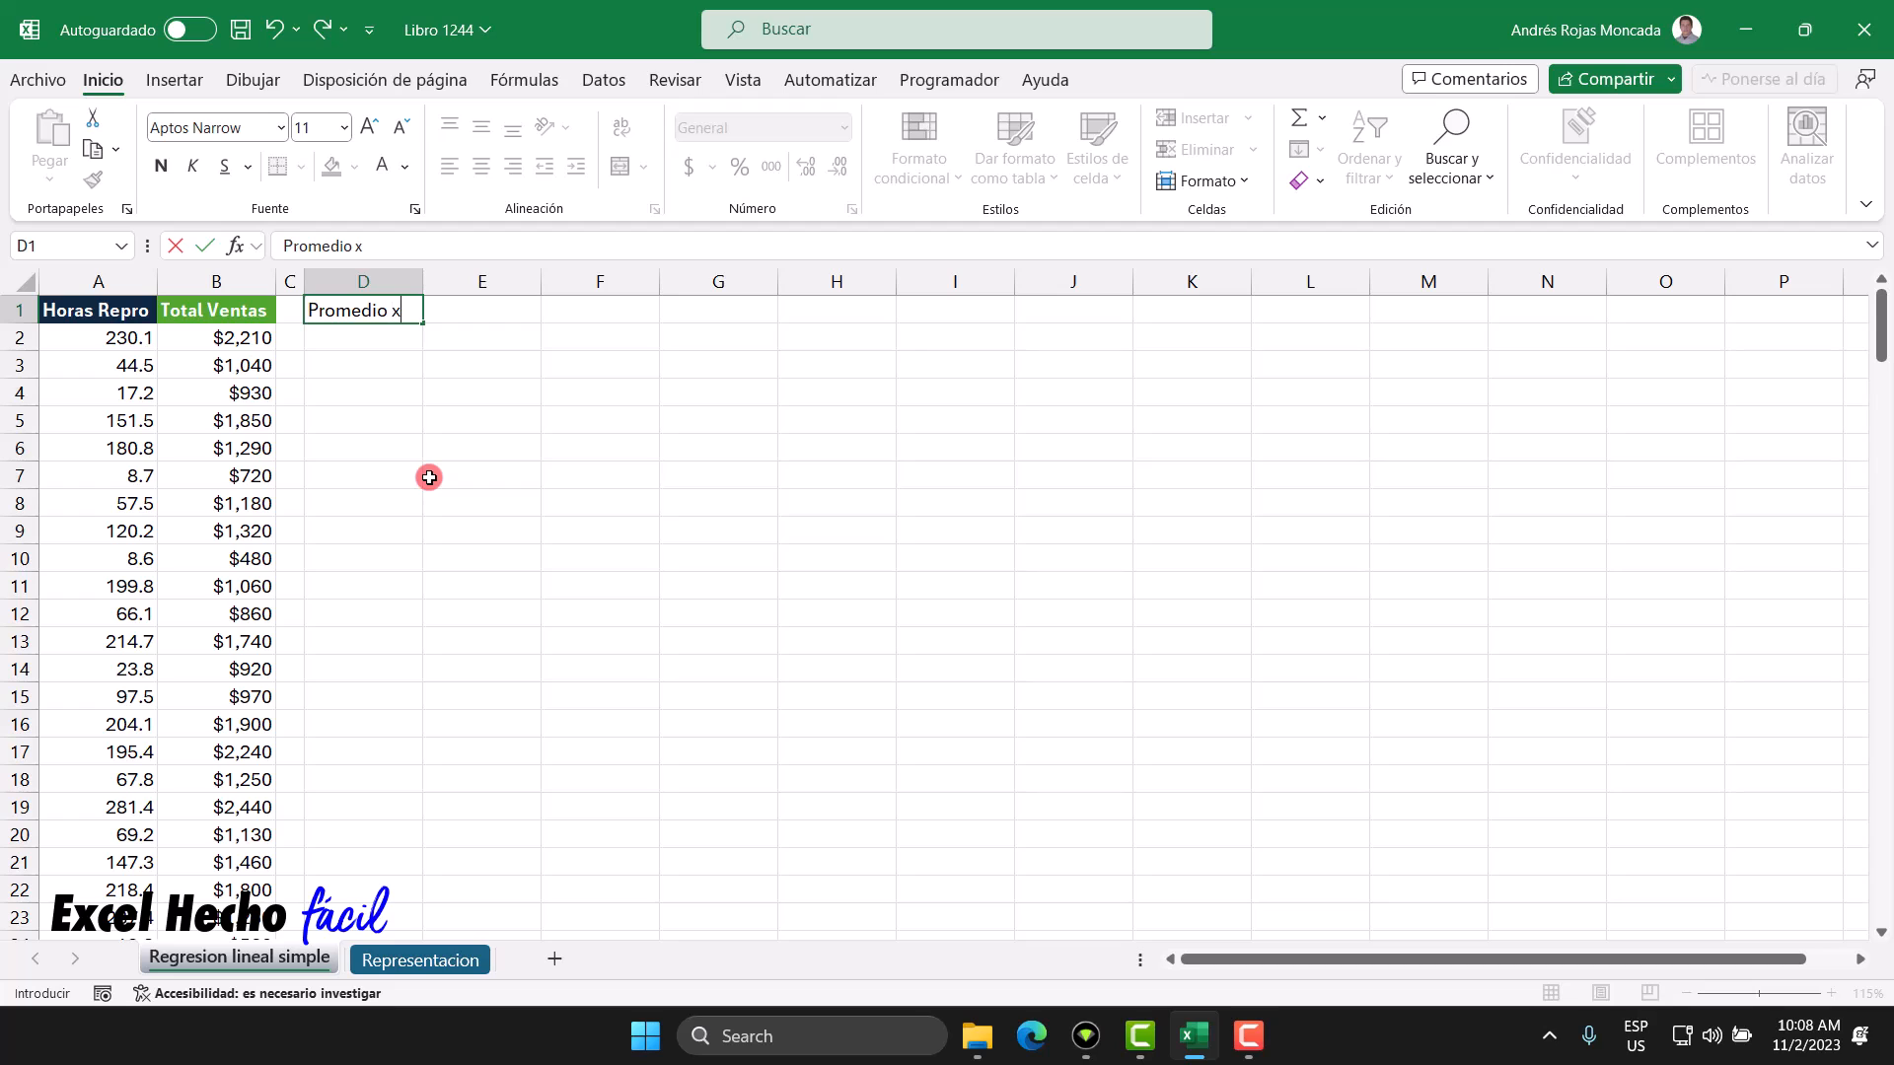
key(Tab)
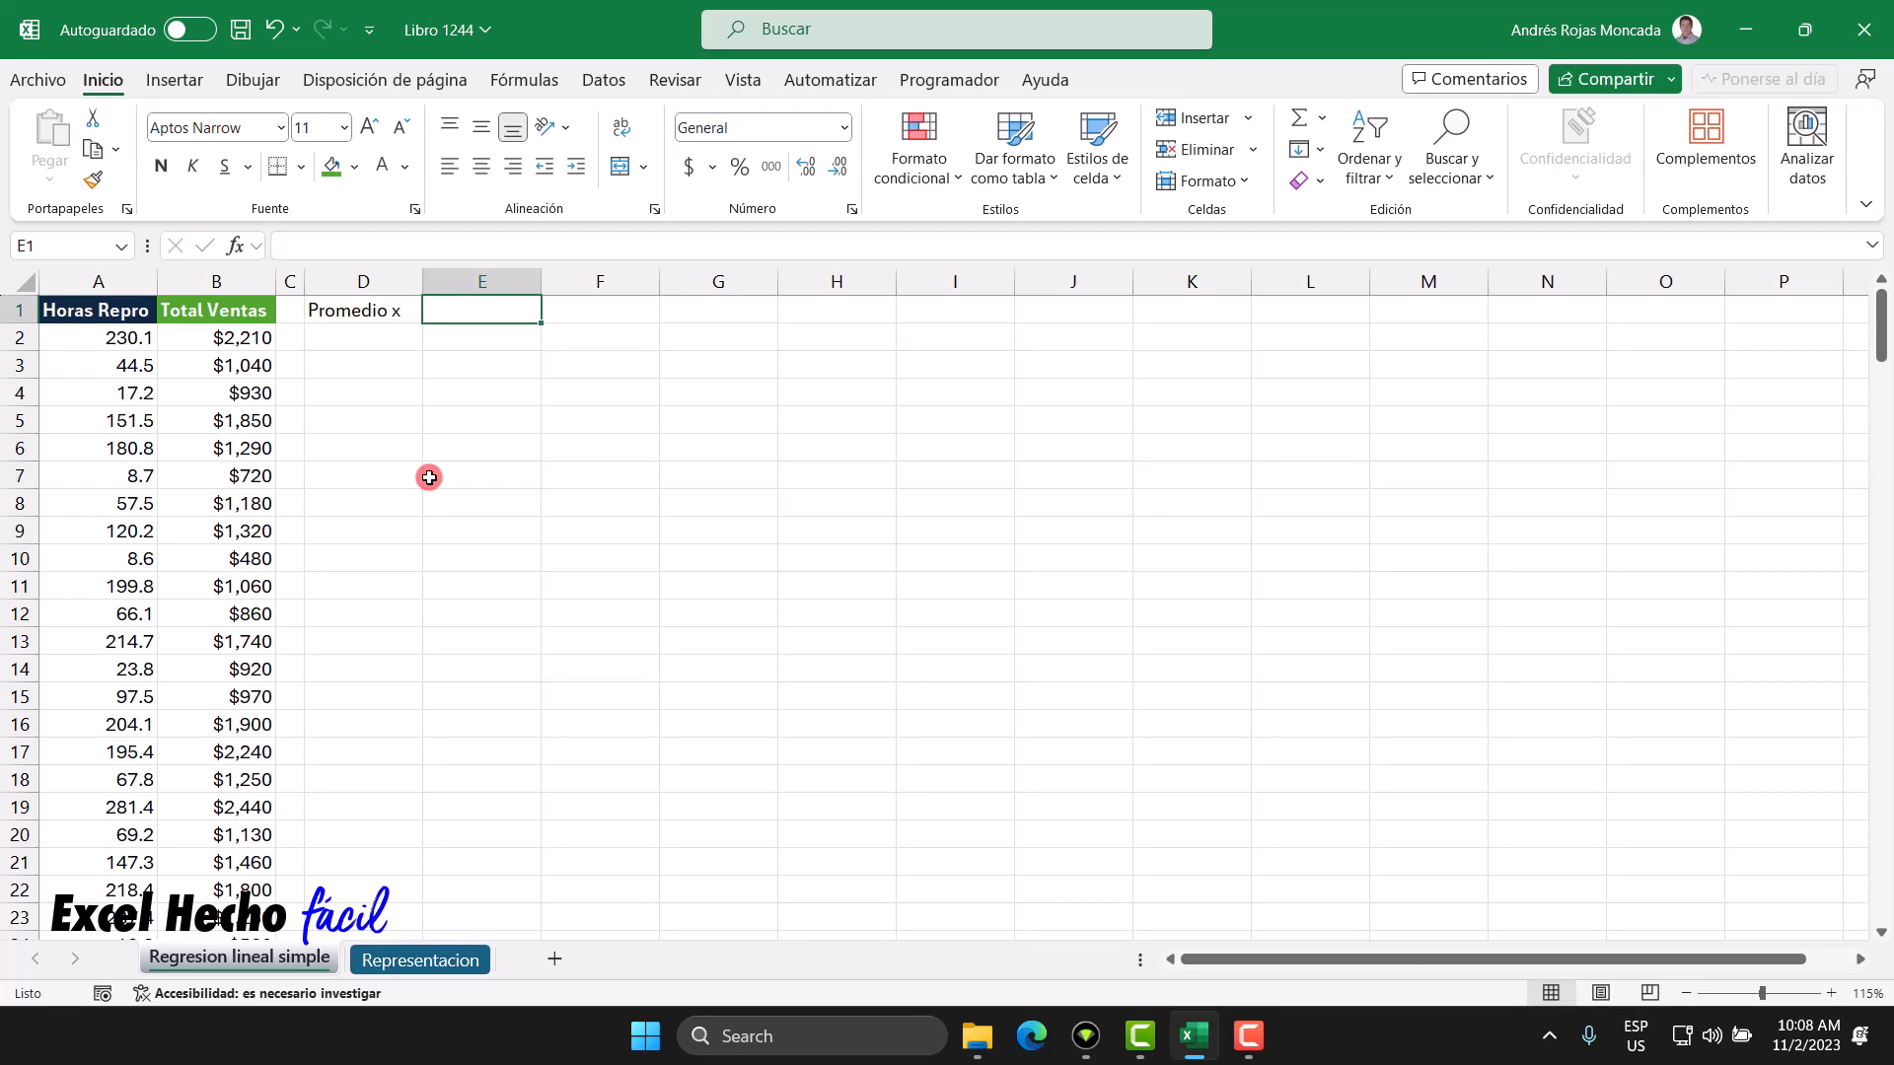
text(=promedio)
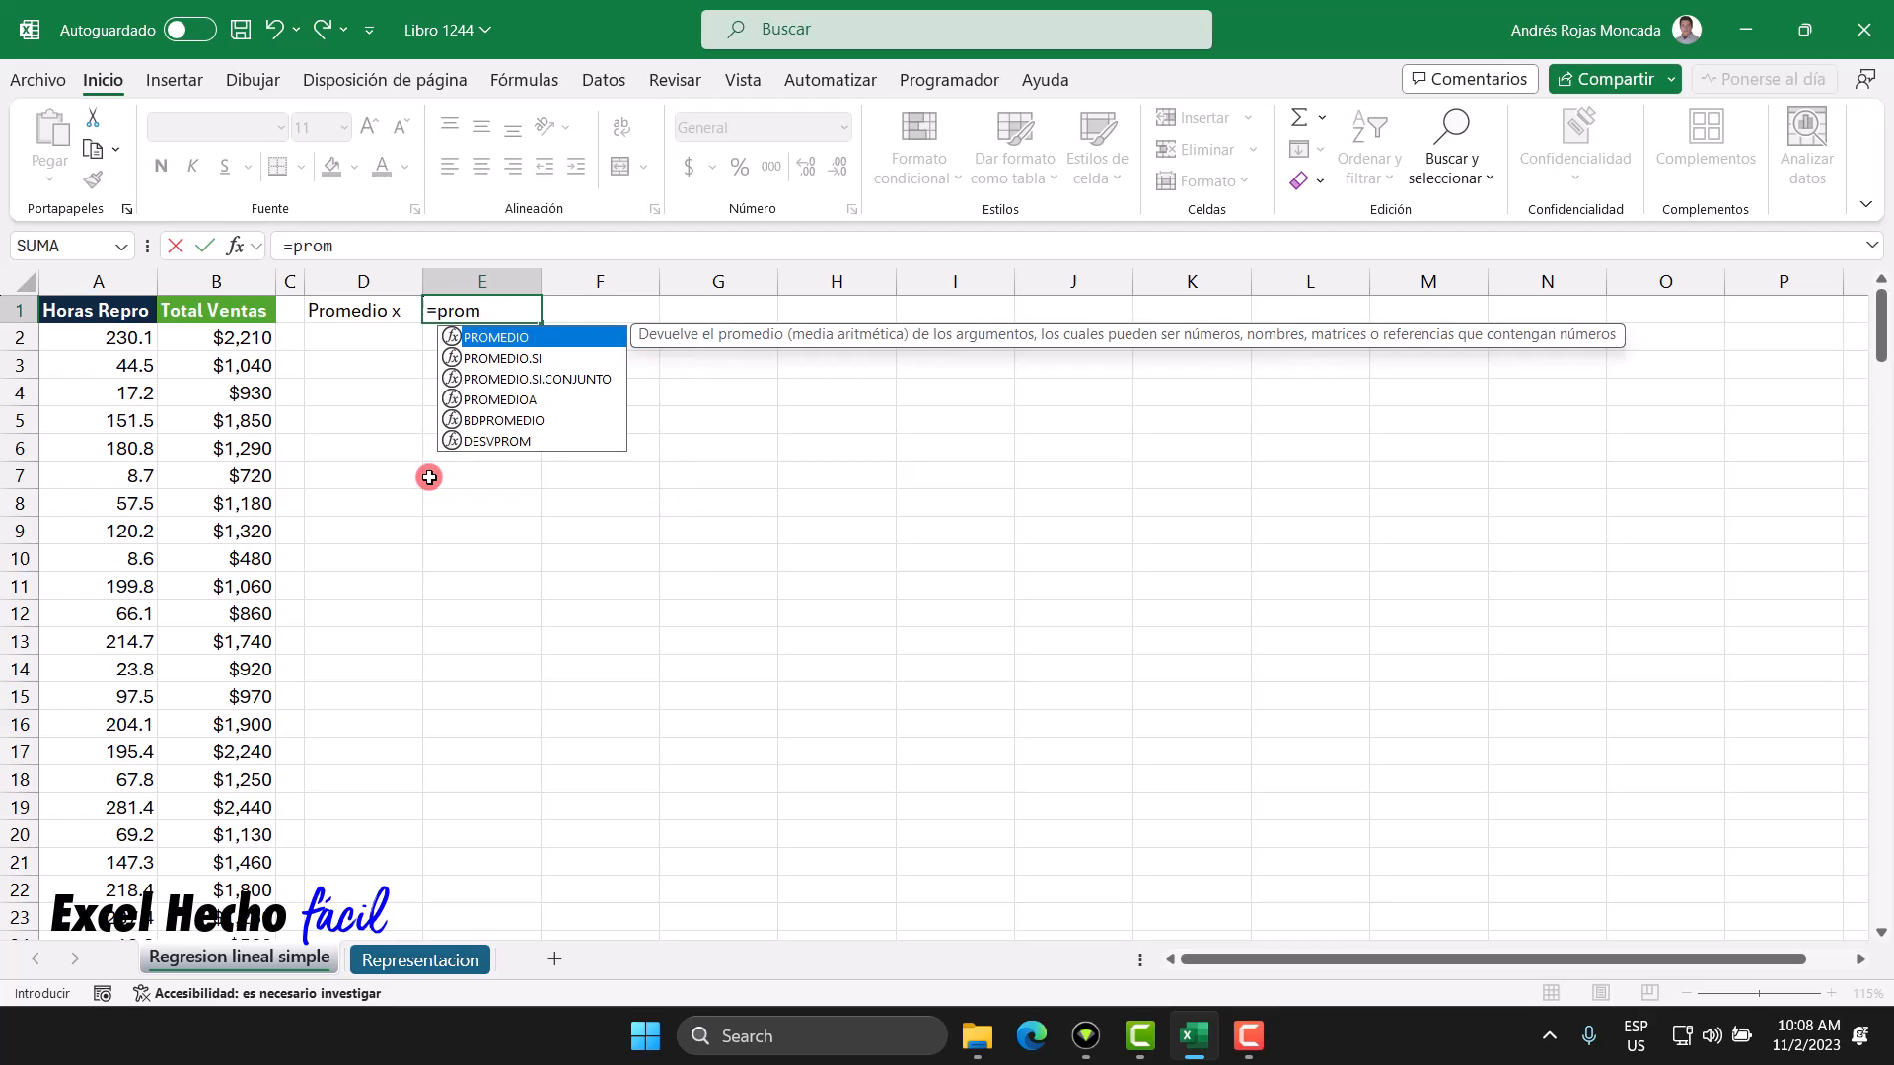
key(Tab)
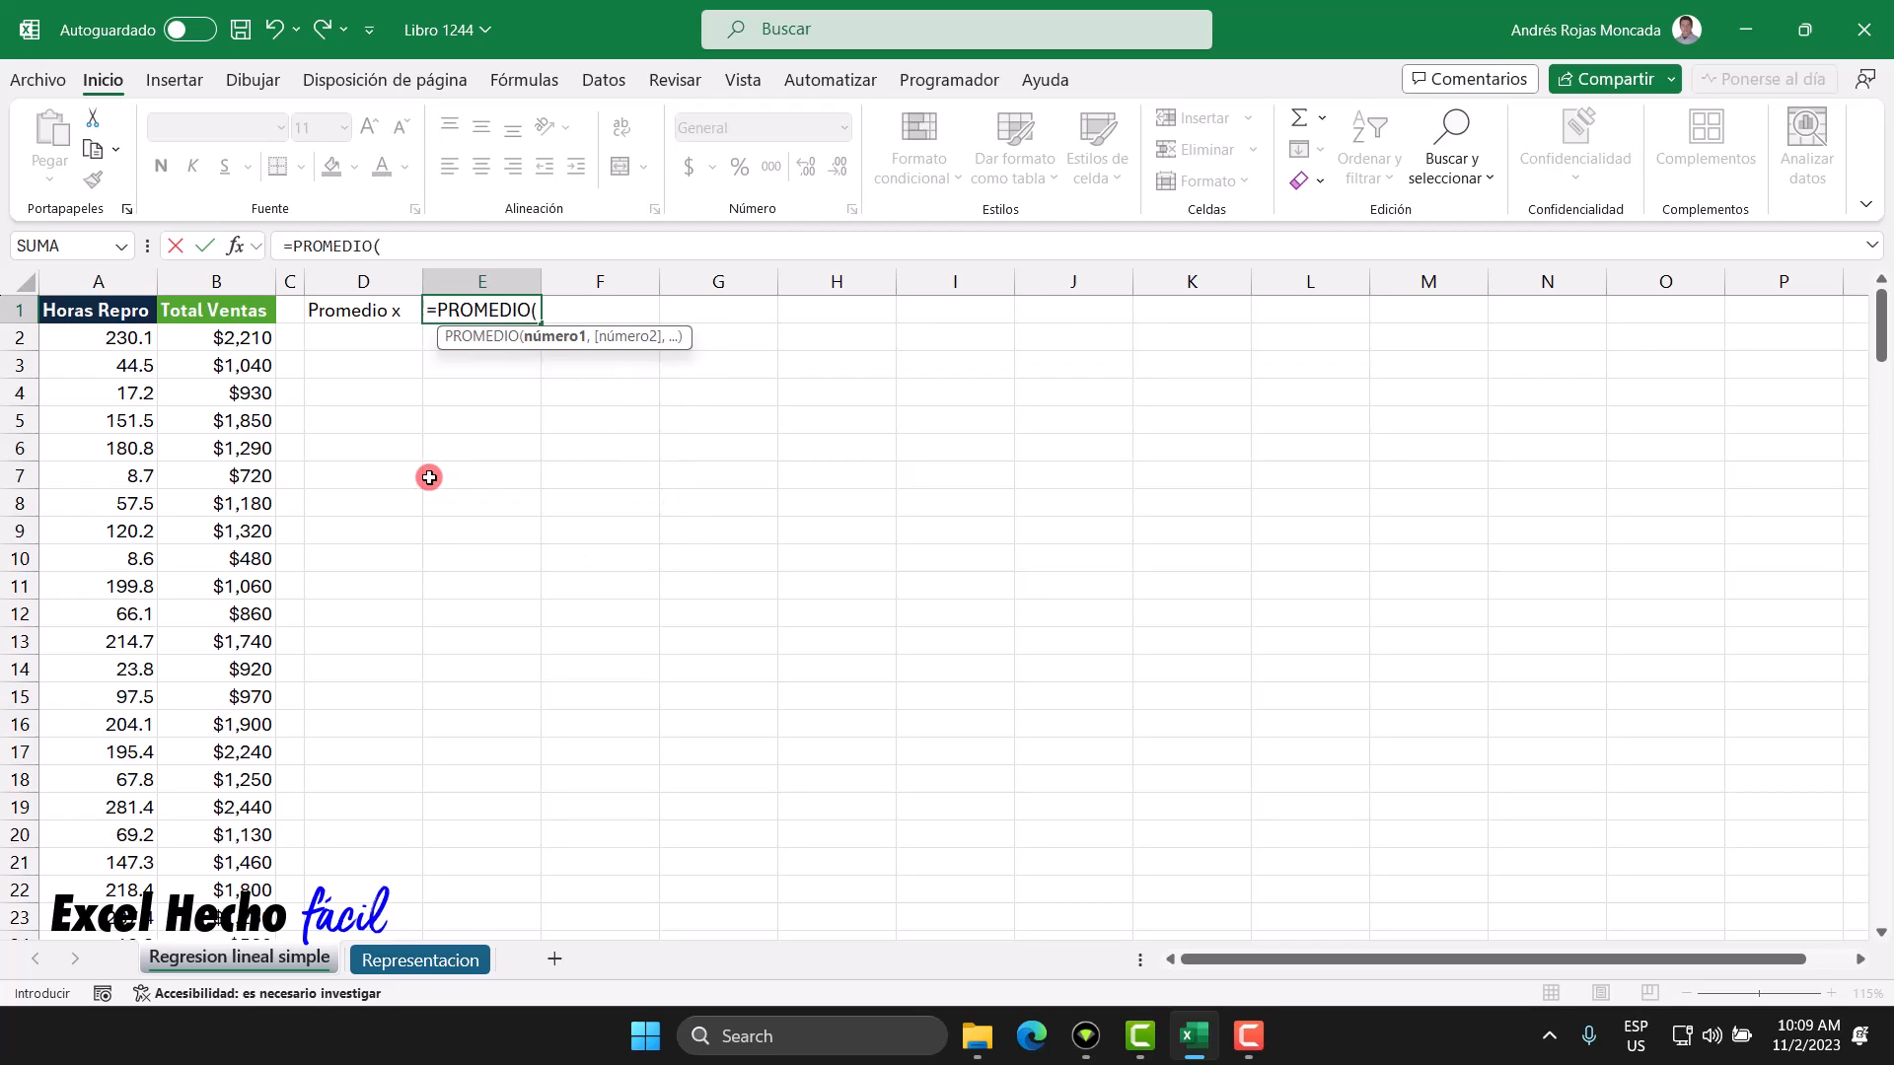
click(119, 340)
key(ctrl+shift+Down)
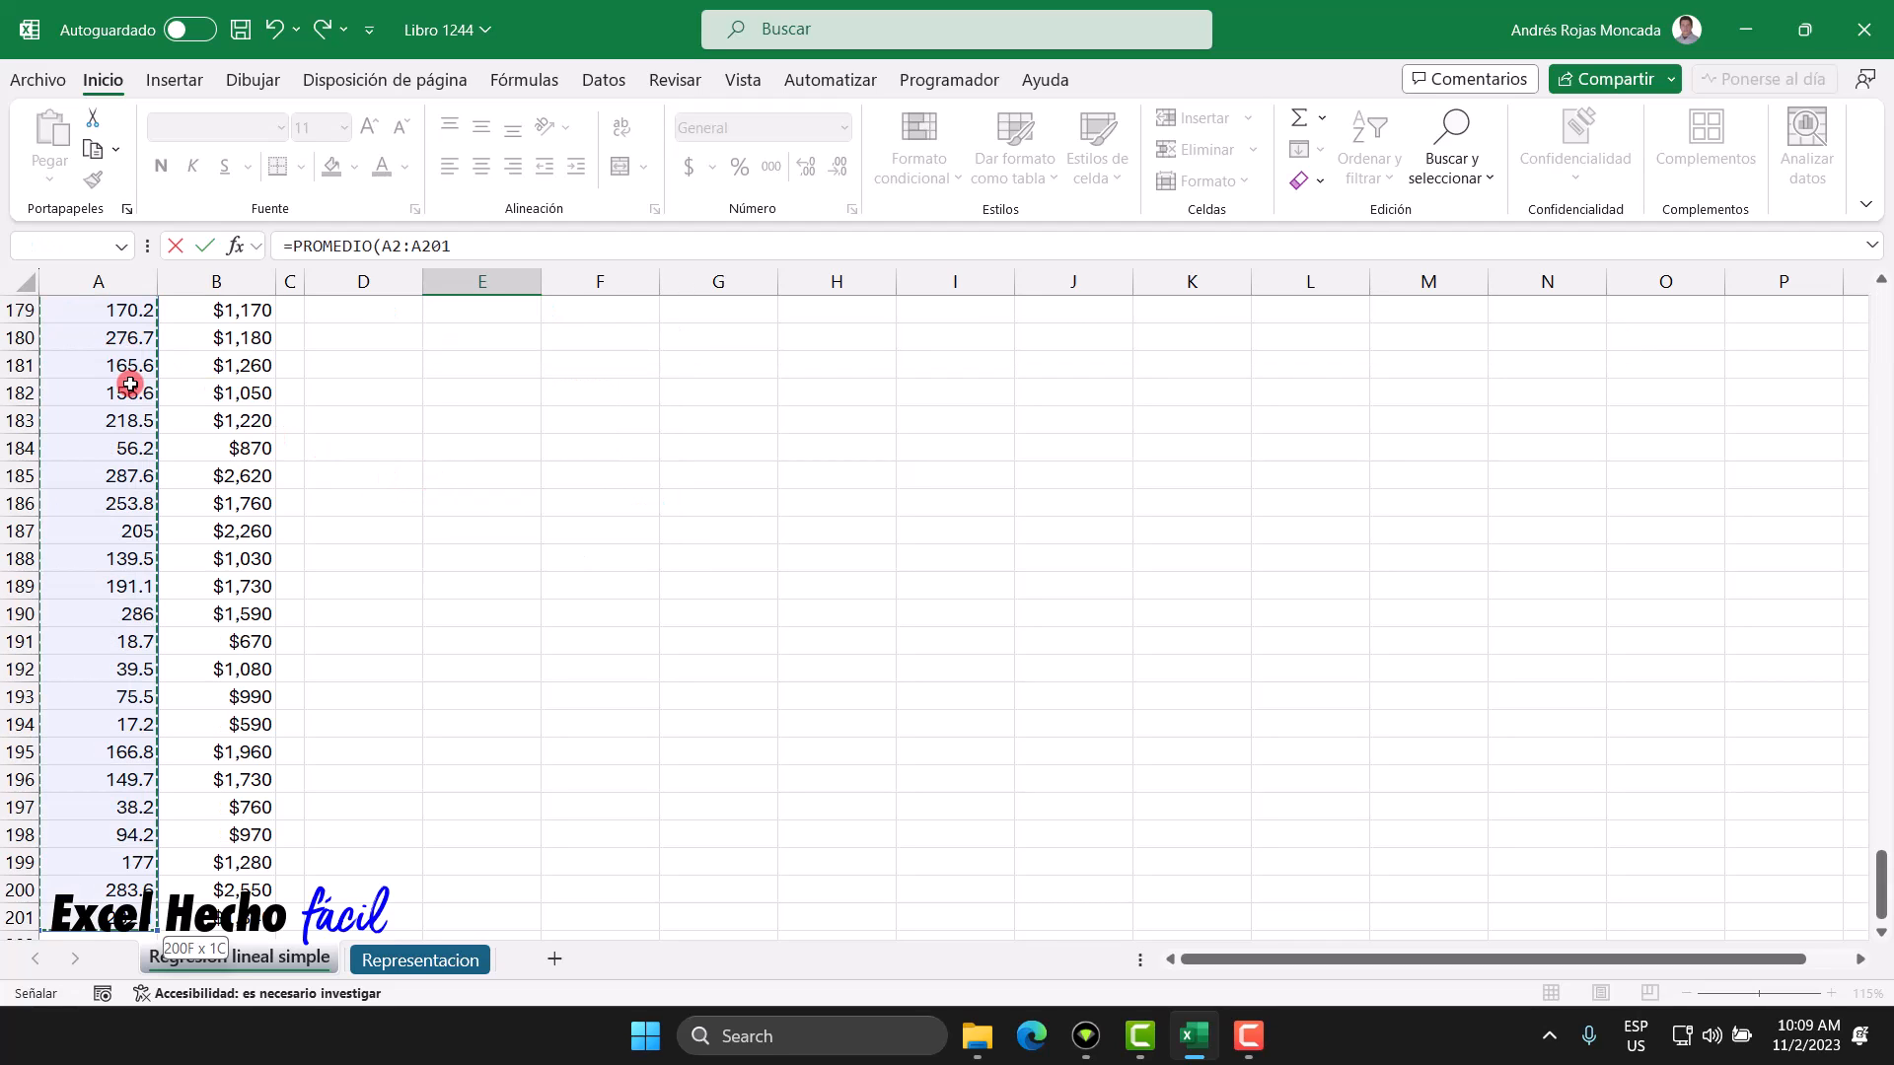
key(ctrl+BackSpace)
text())
key(Return)
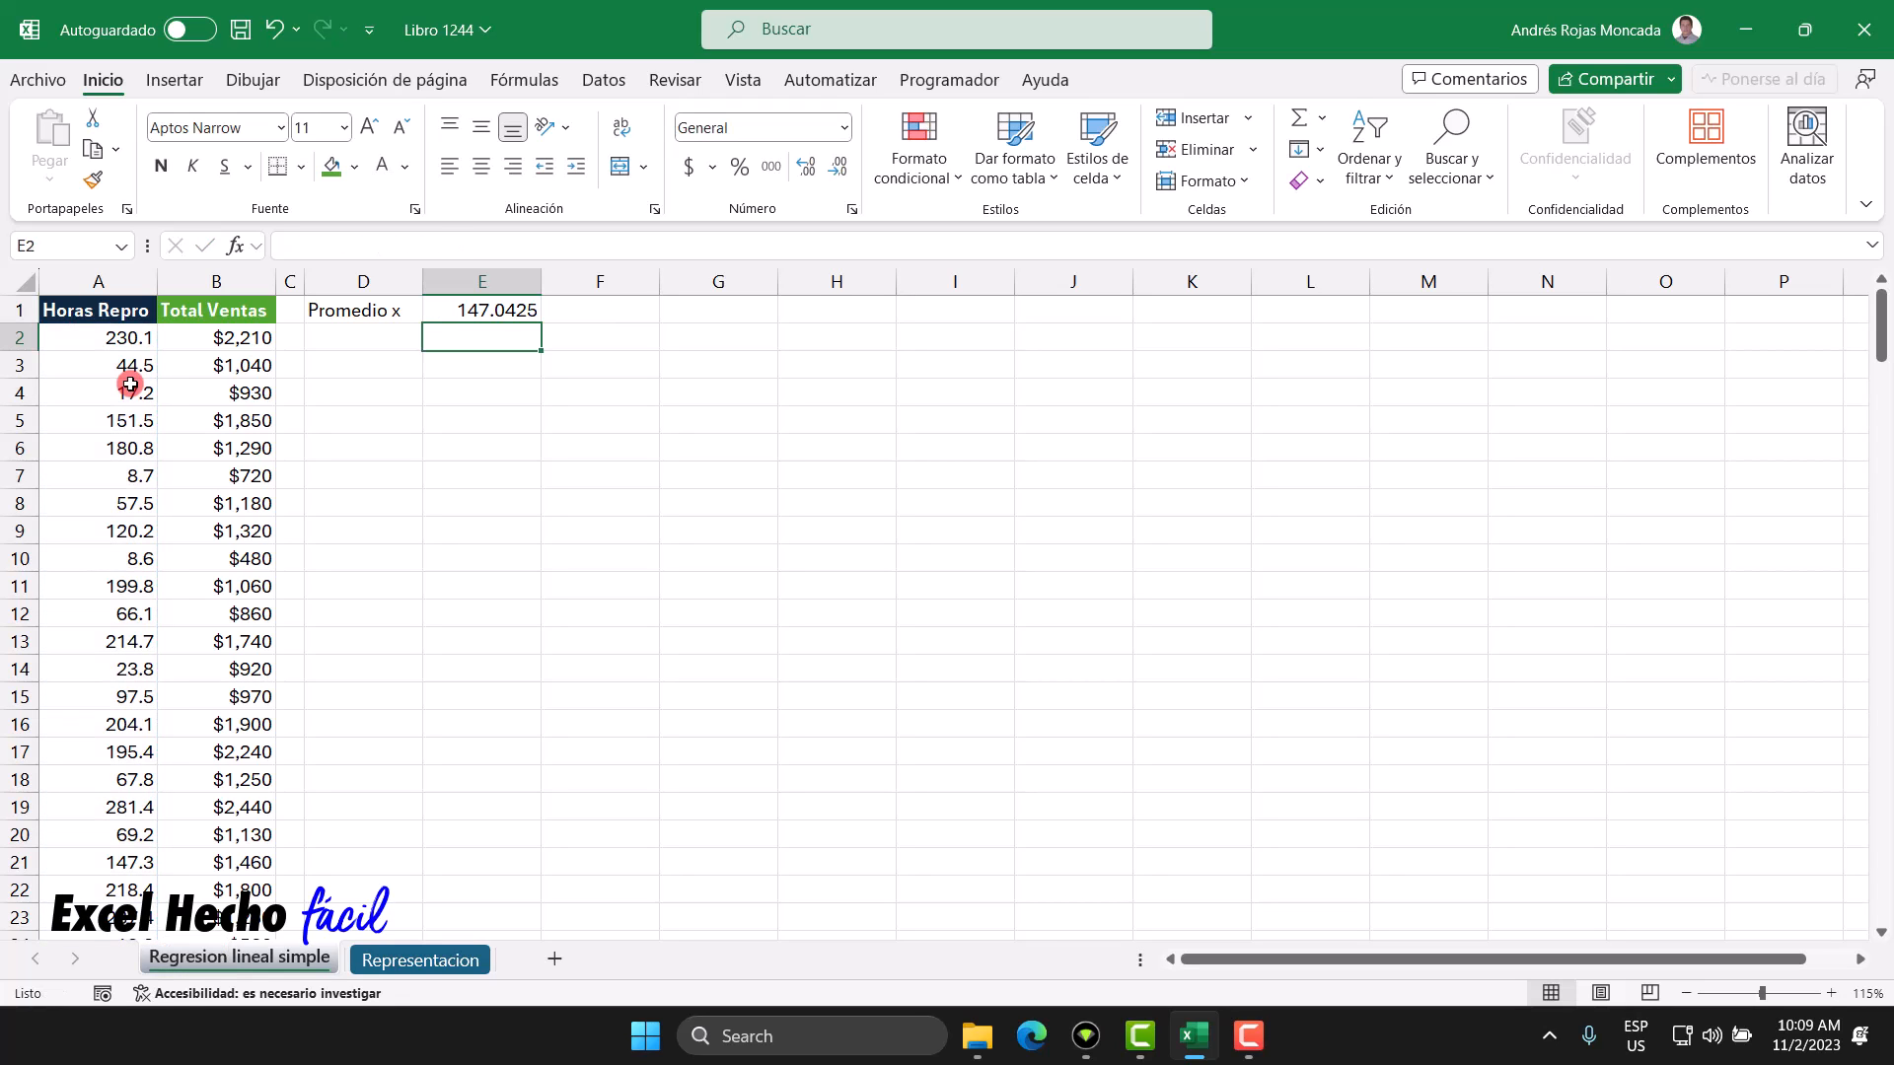
click(503, 314)
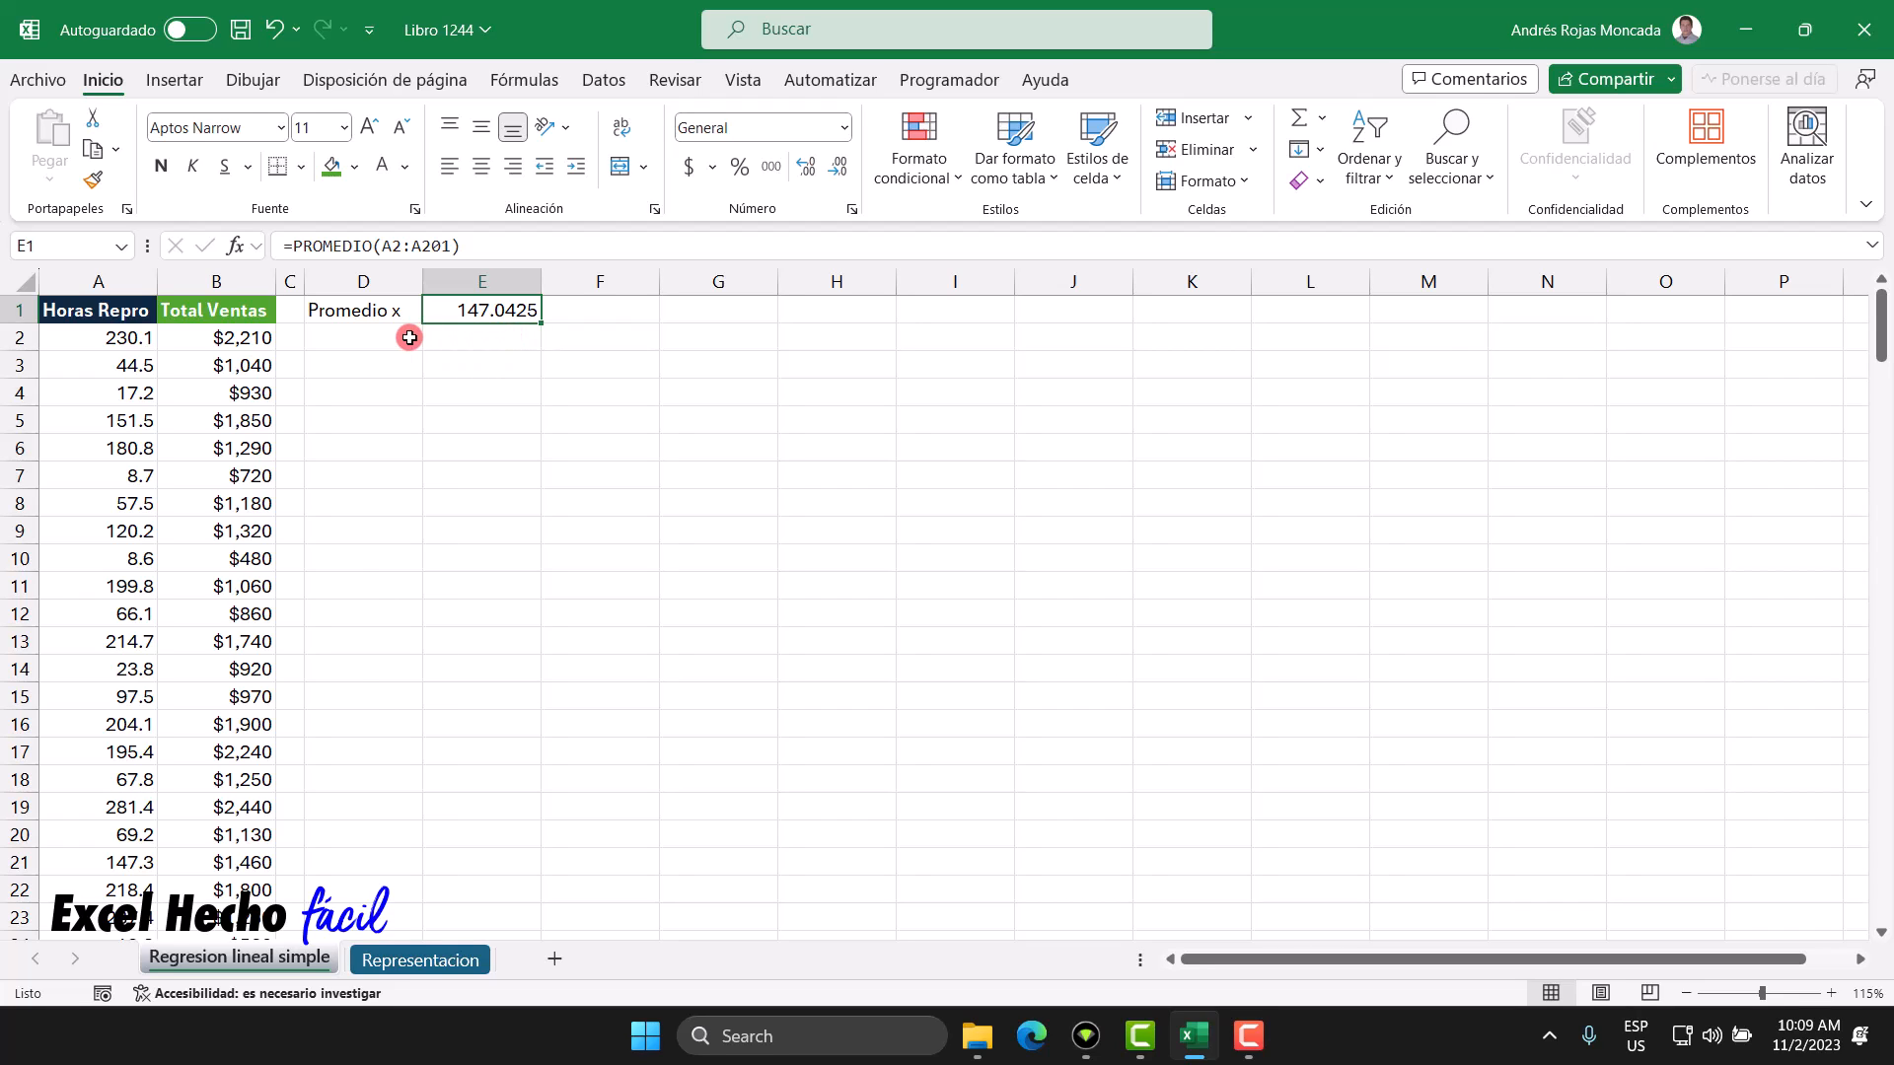
Step: Enter the label "Promedio y" in D2
click(410, 337)
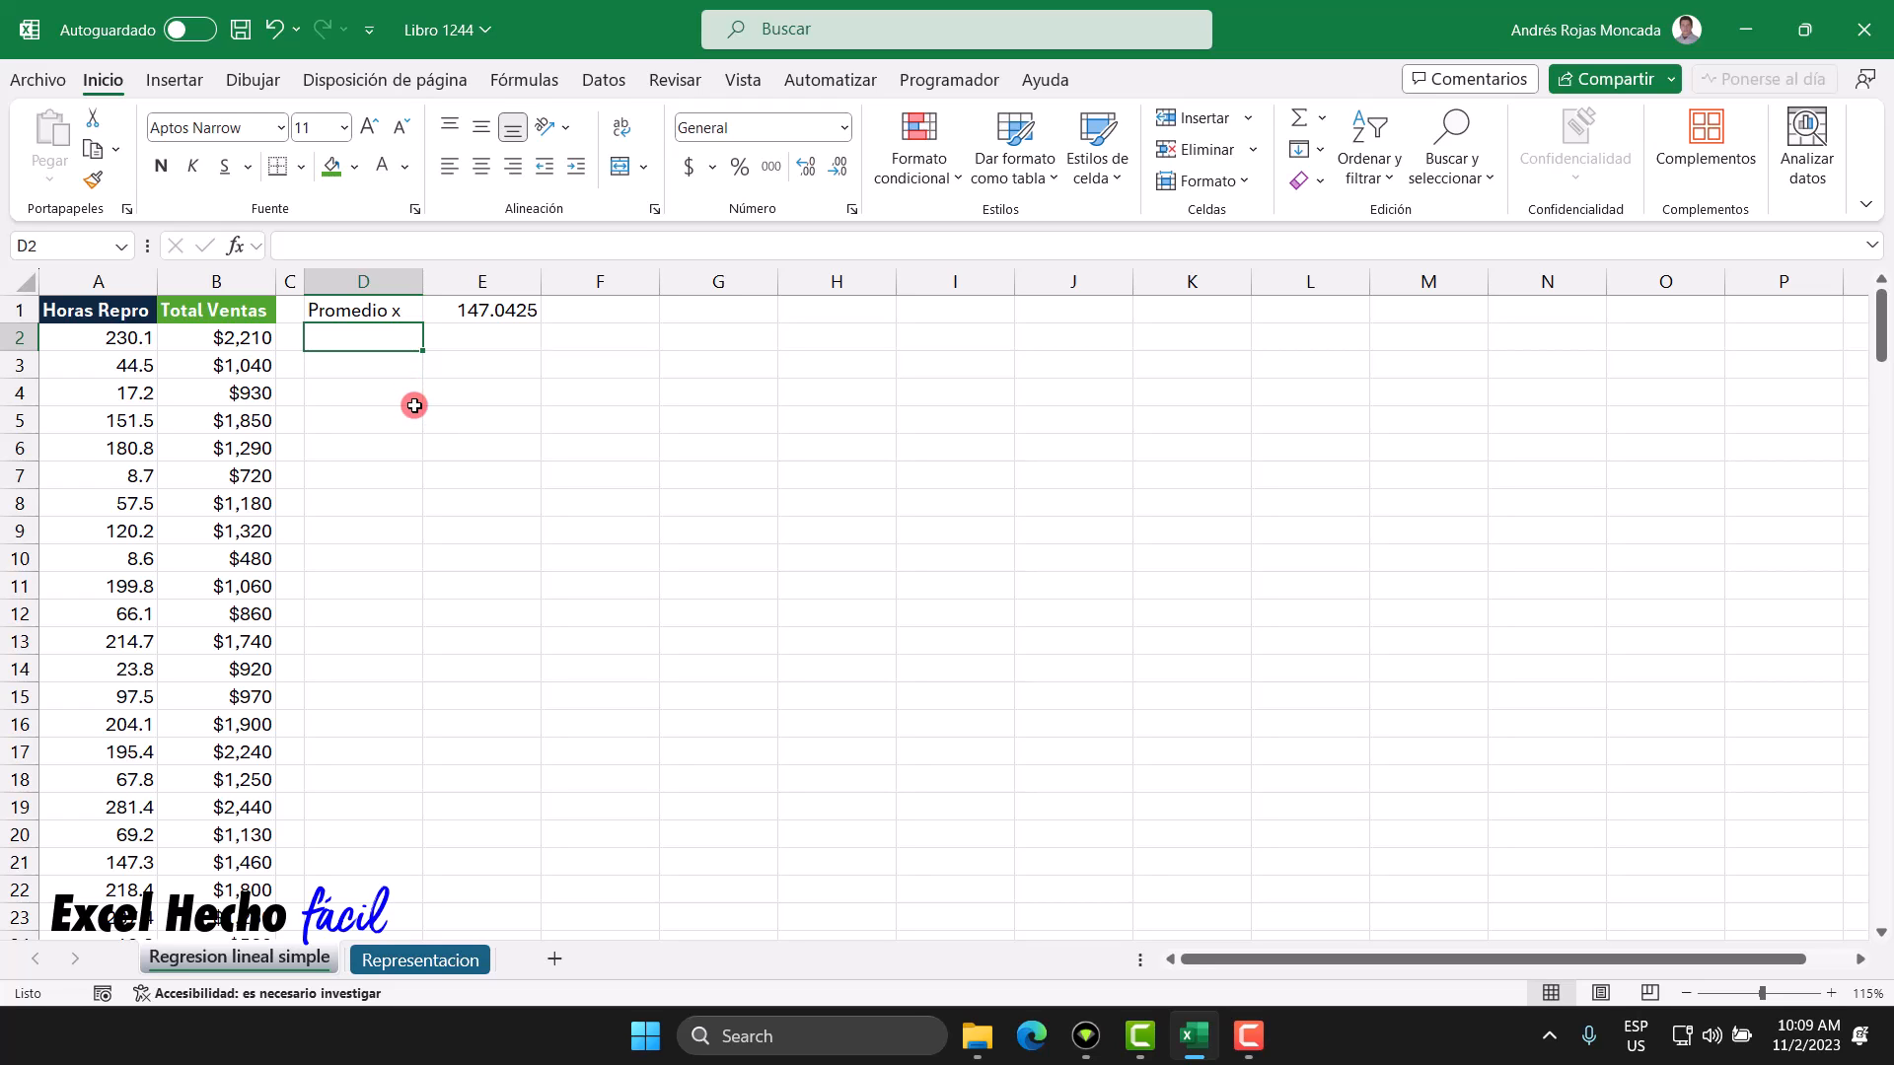
text(Promedio )
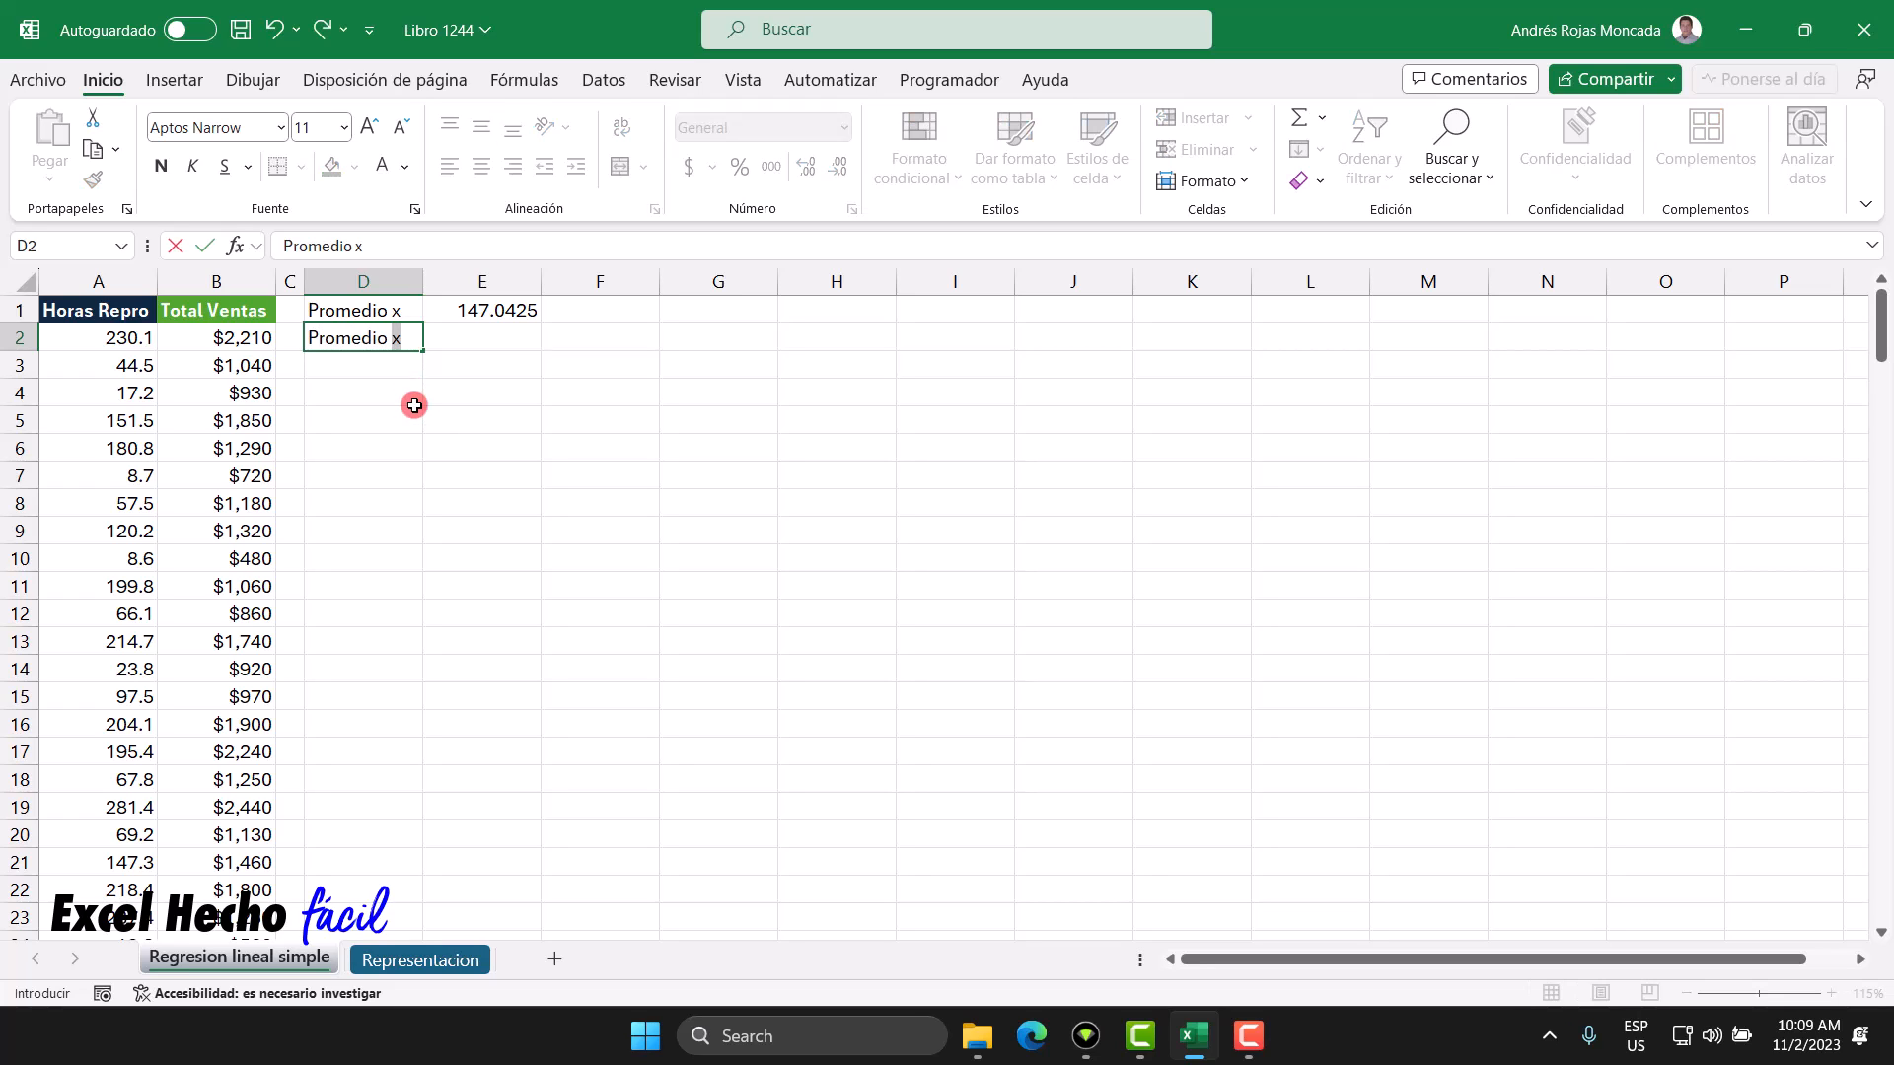
text(y)
key(Return)
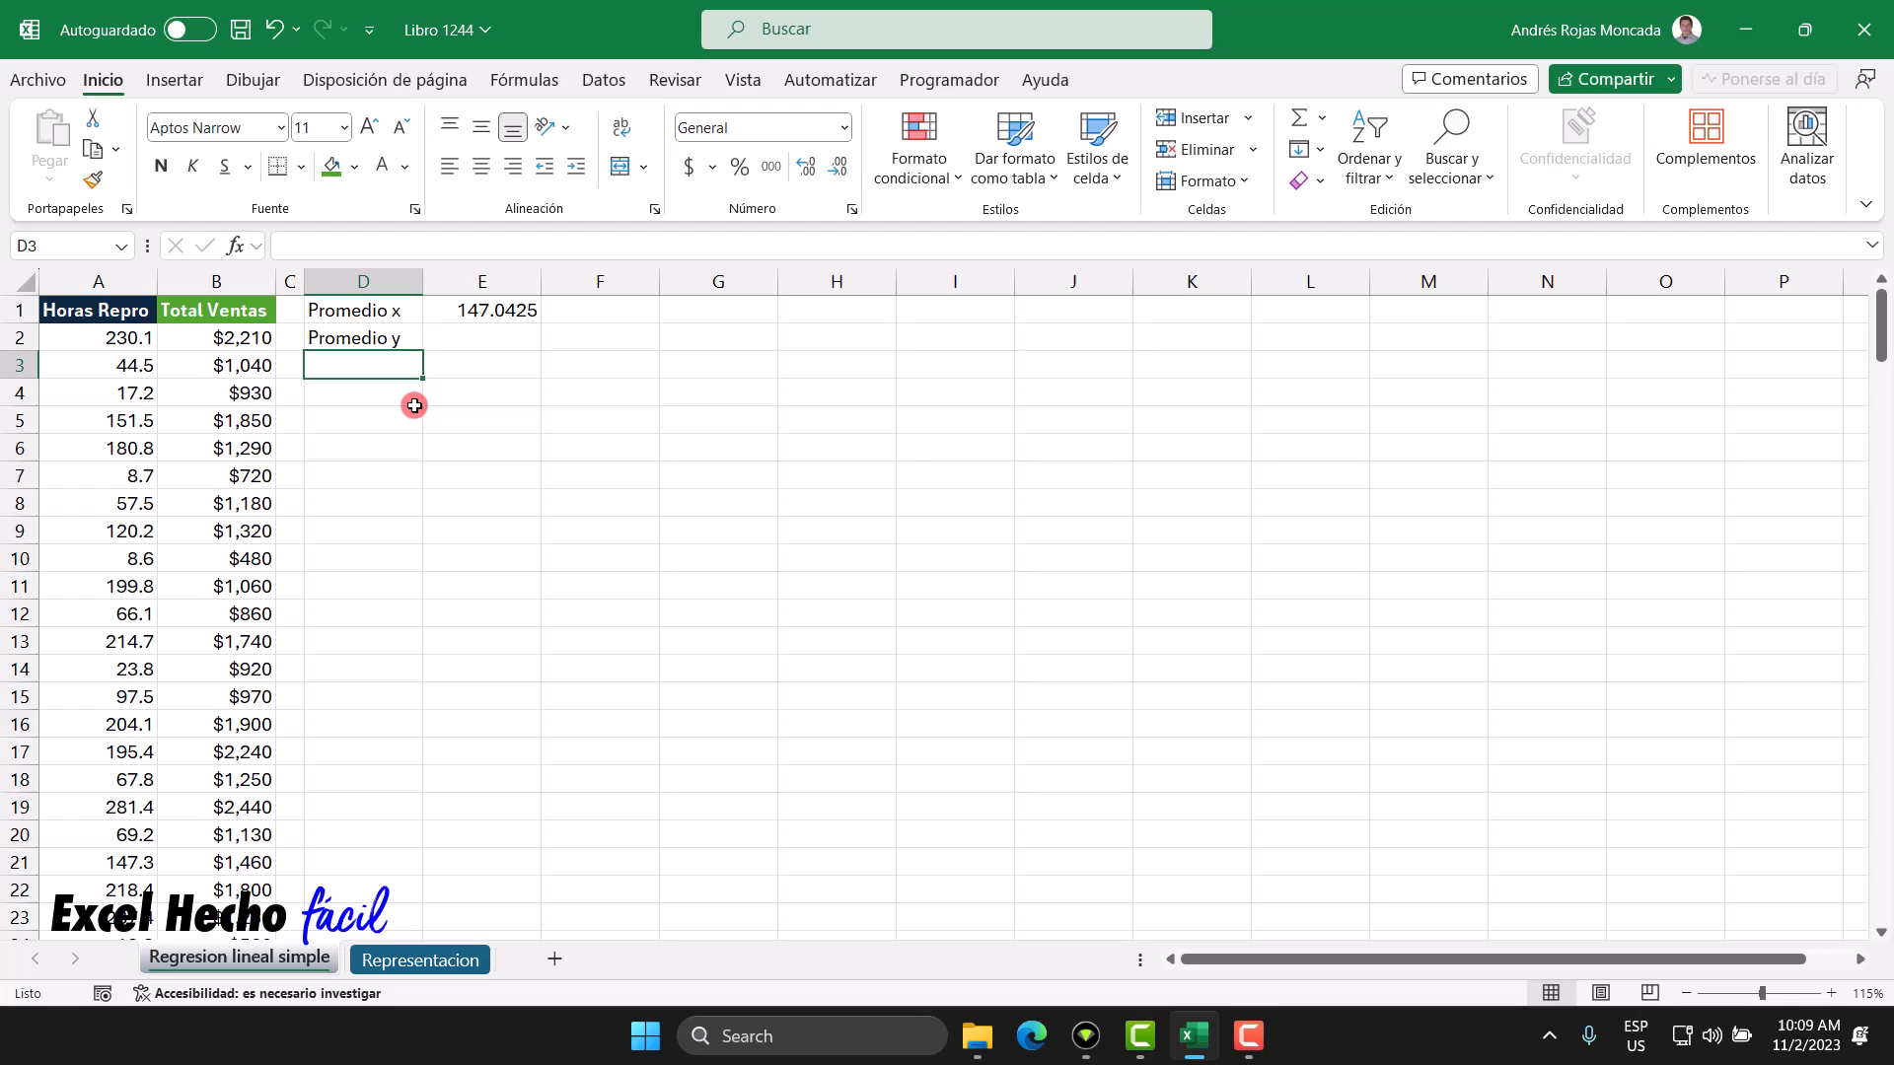
Step: Calculate the average of the Total Ventas values B2:B201 in E2 with the PROMEDIO function
click(456, 338)
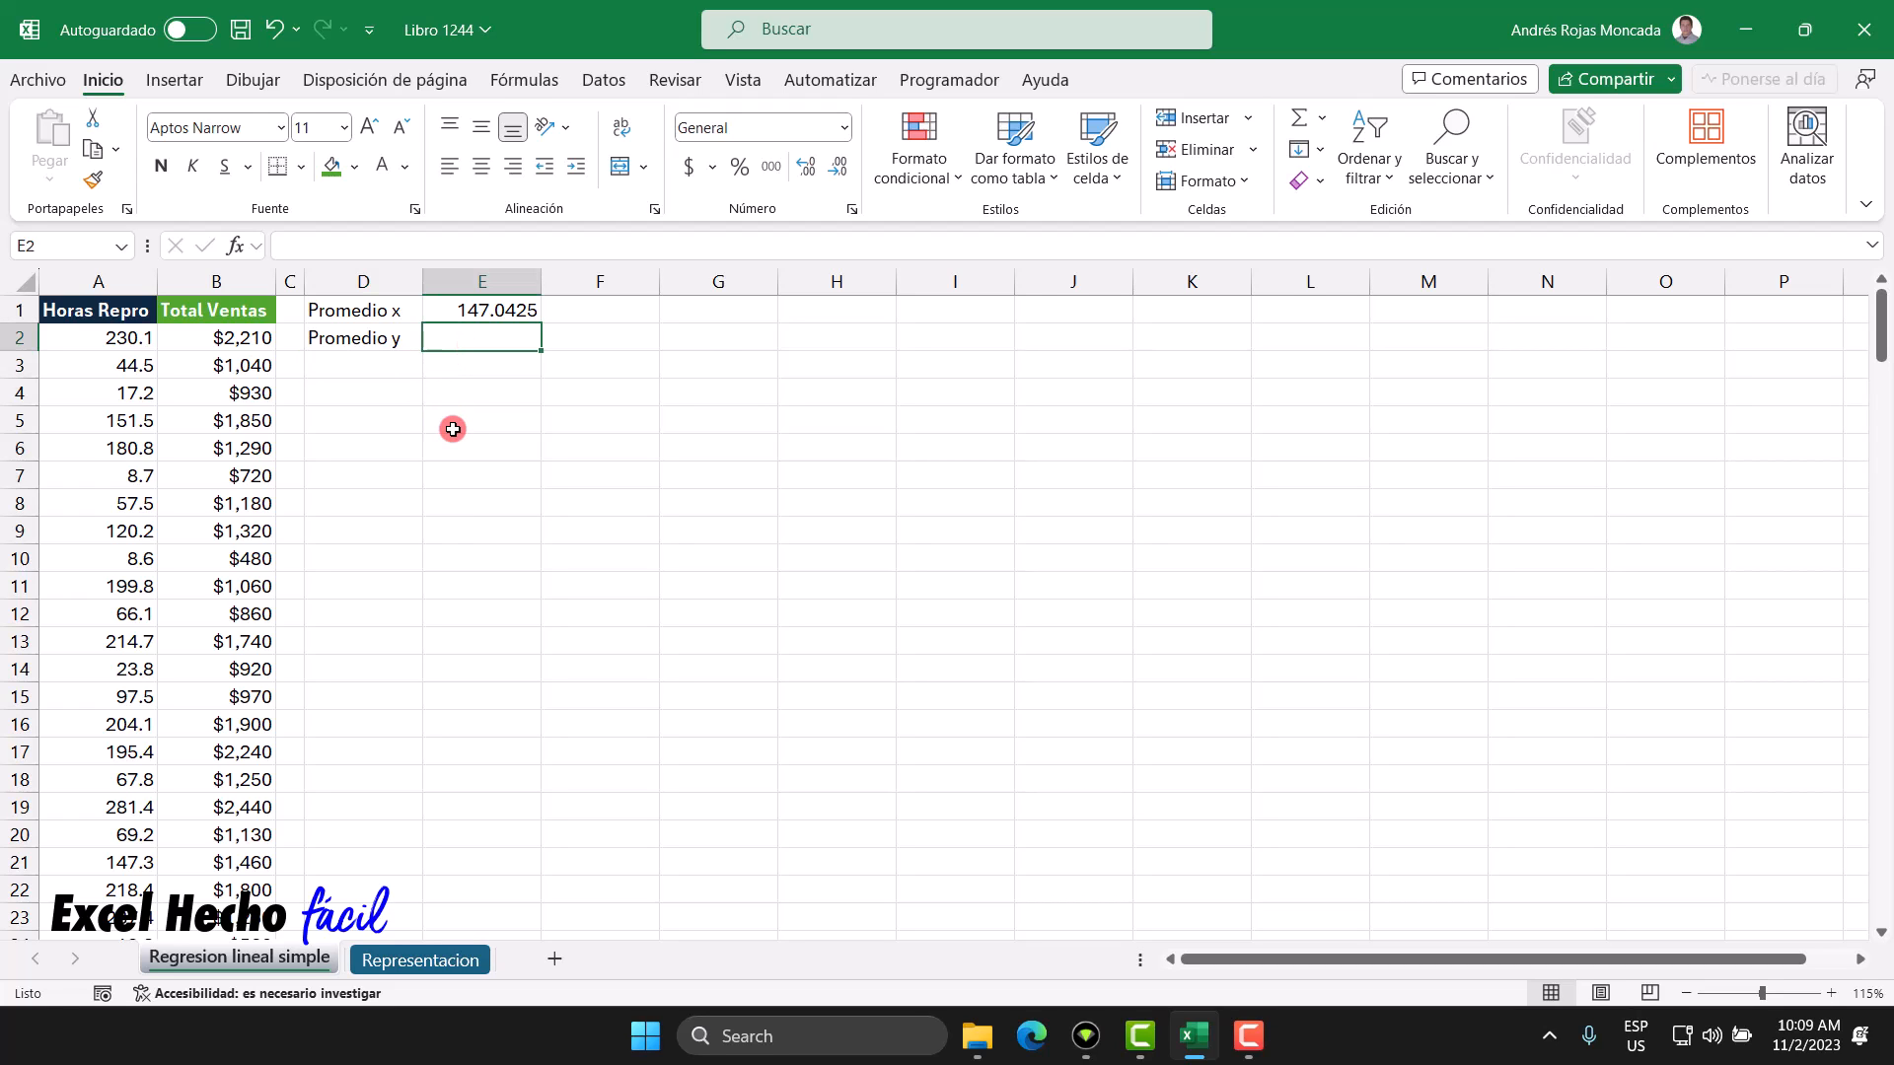
text(=promed)
key(Tab)
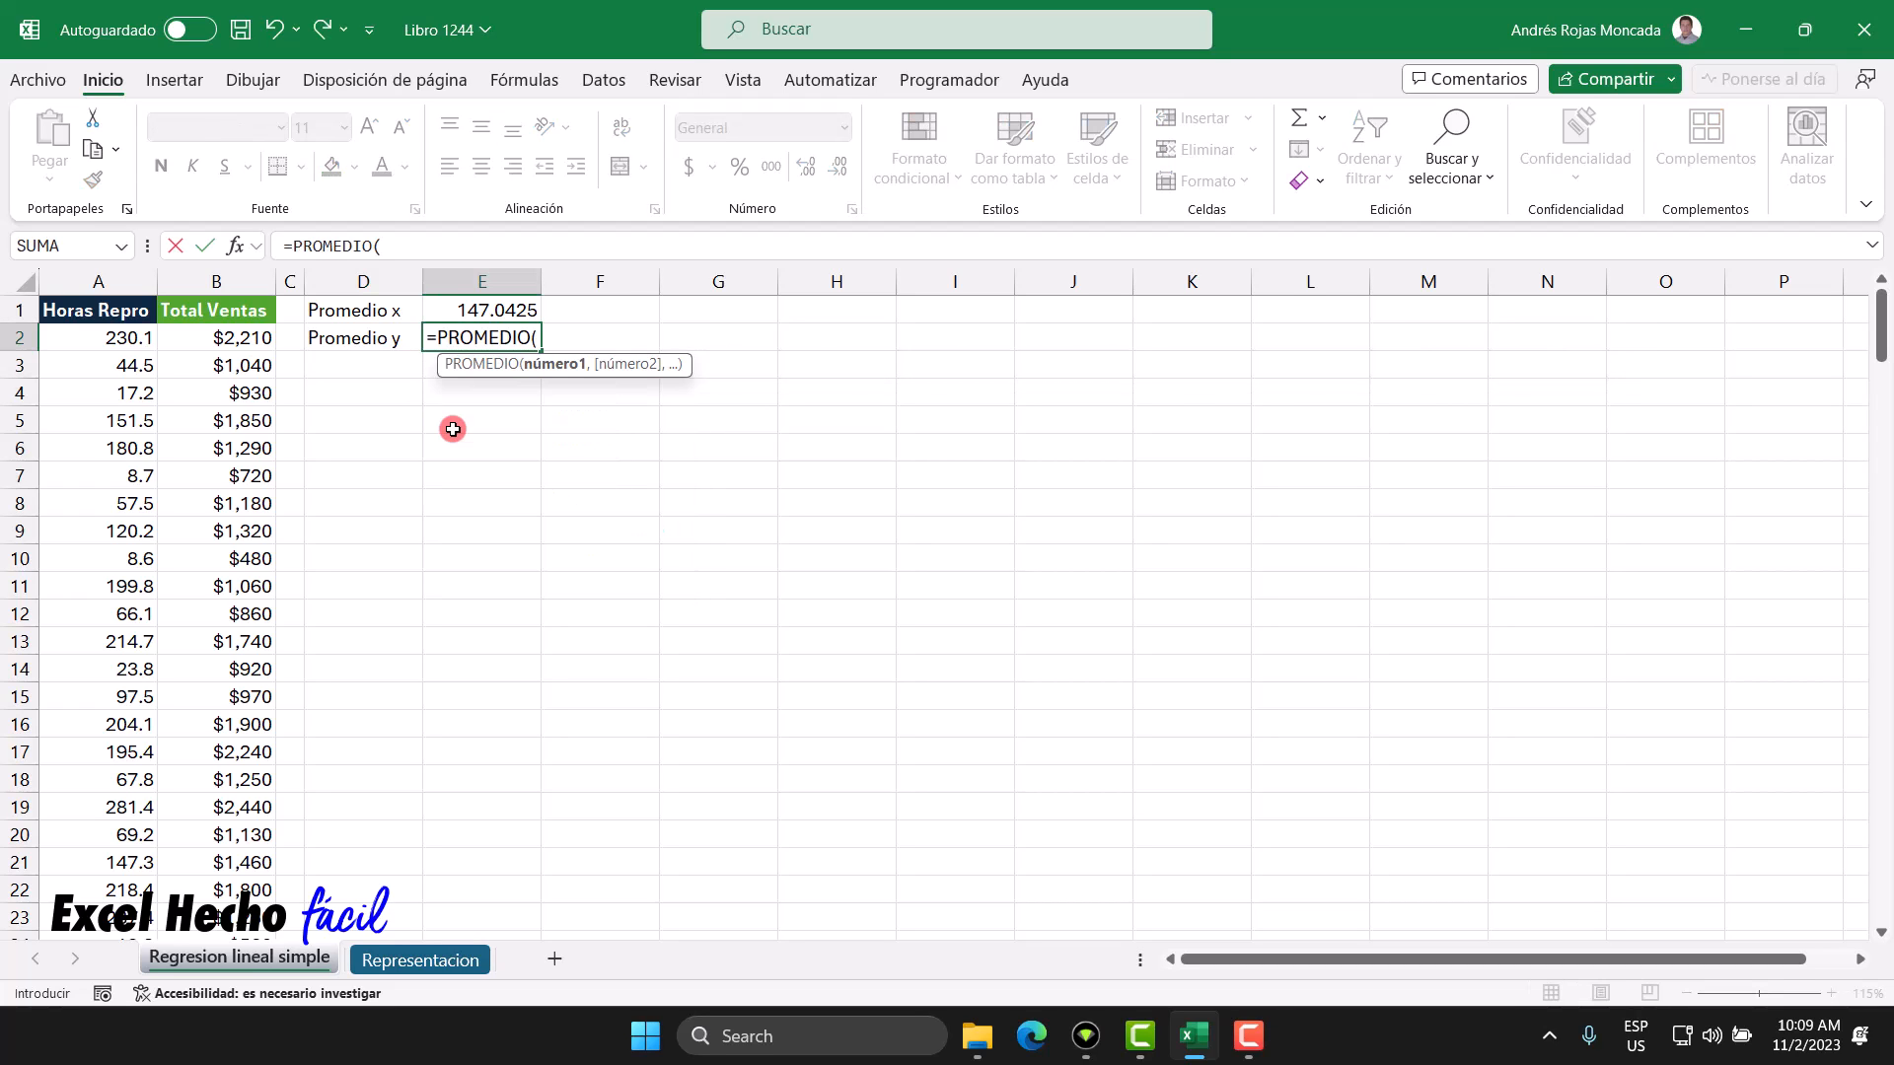
click(240, 340)
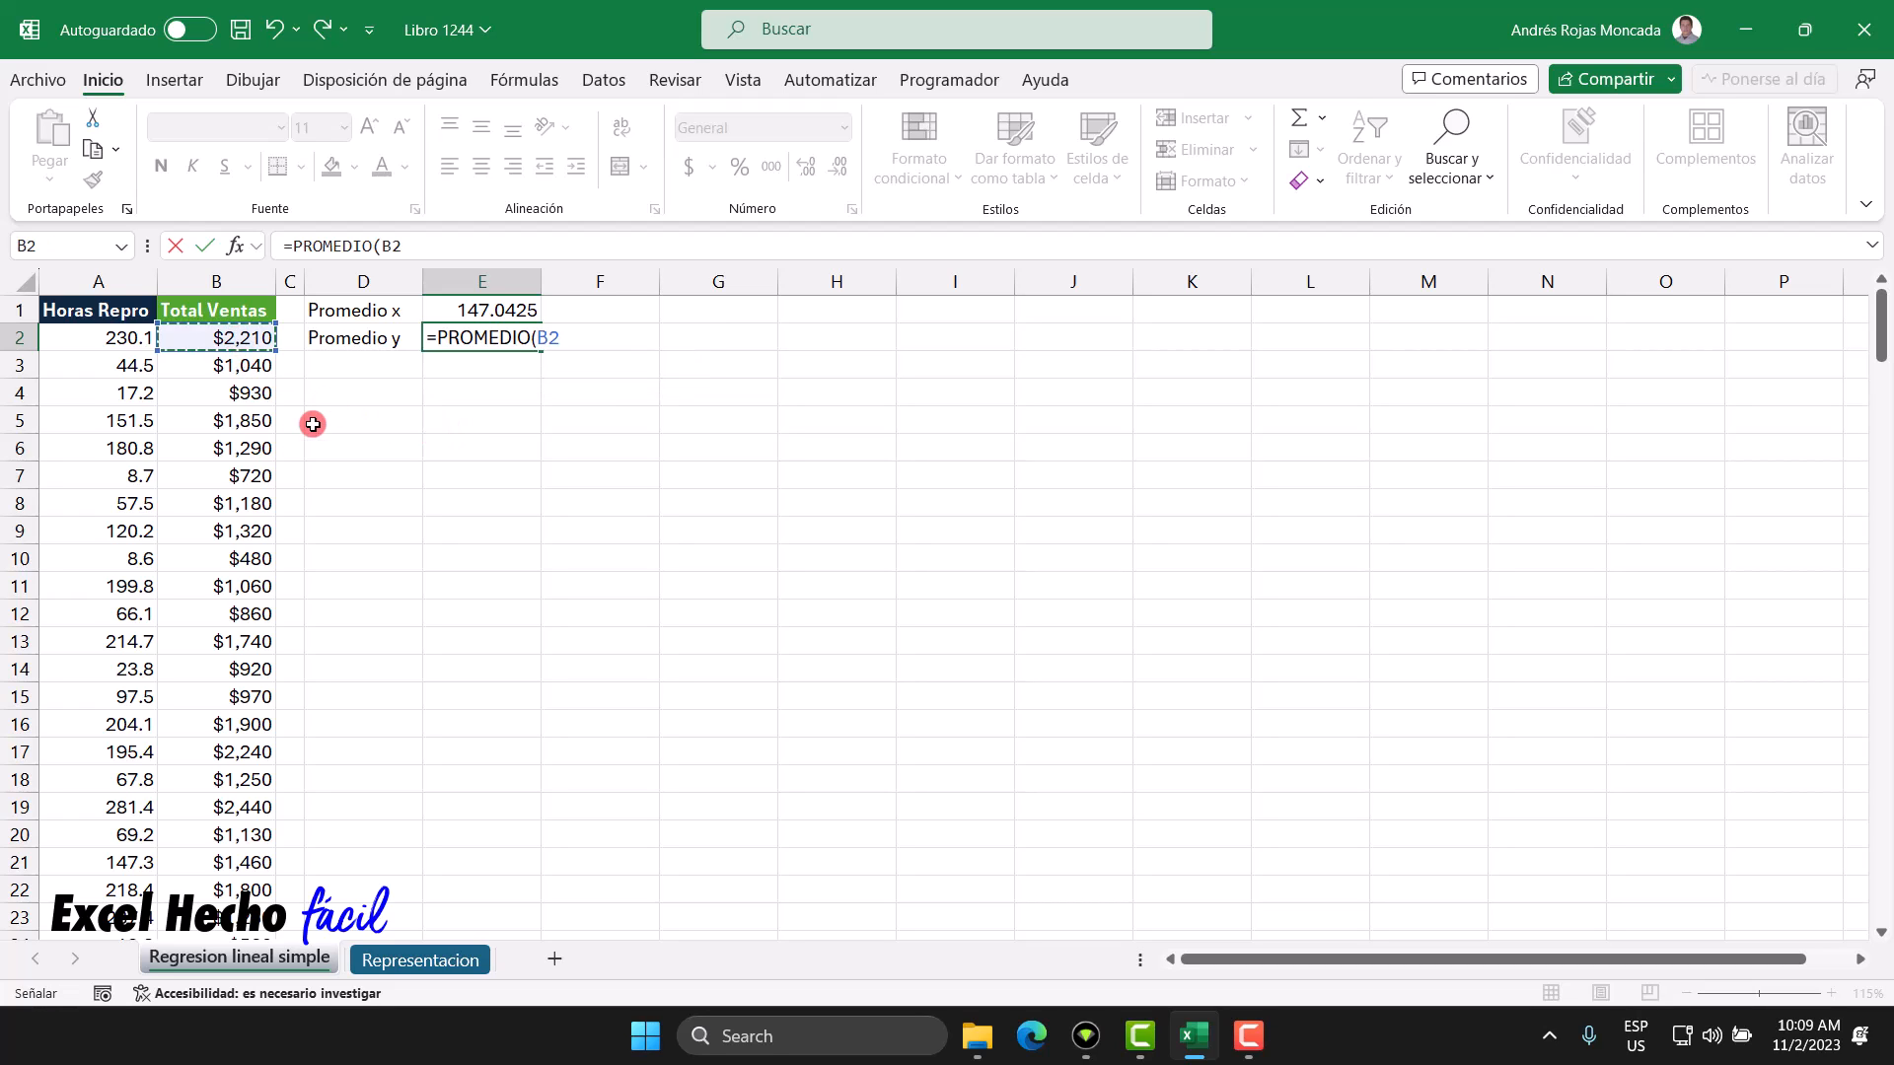
key(ctrl+shift+Down)
key(ctrl+BackSpace)
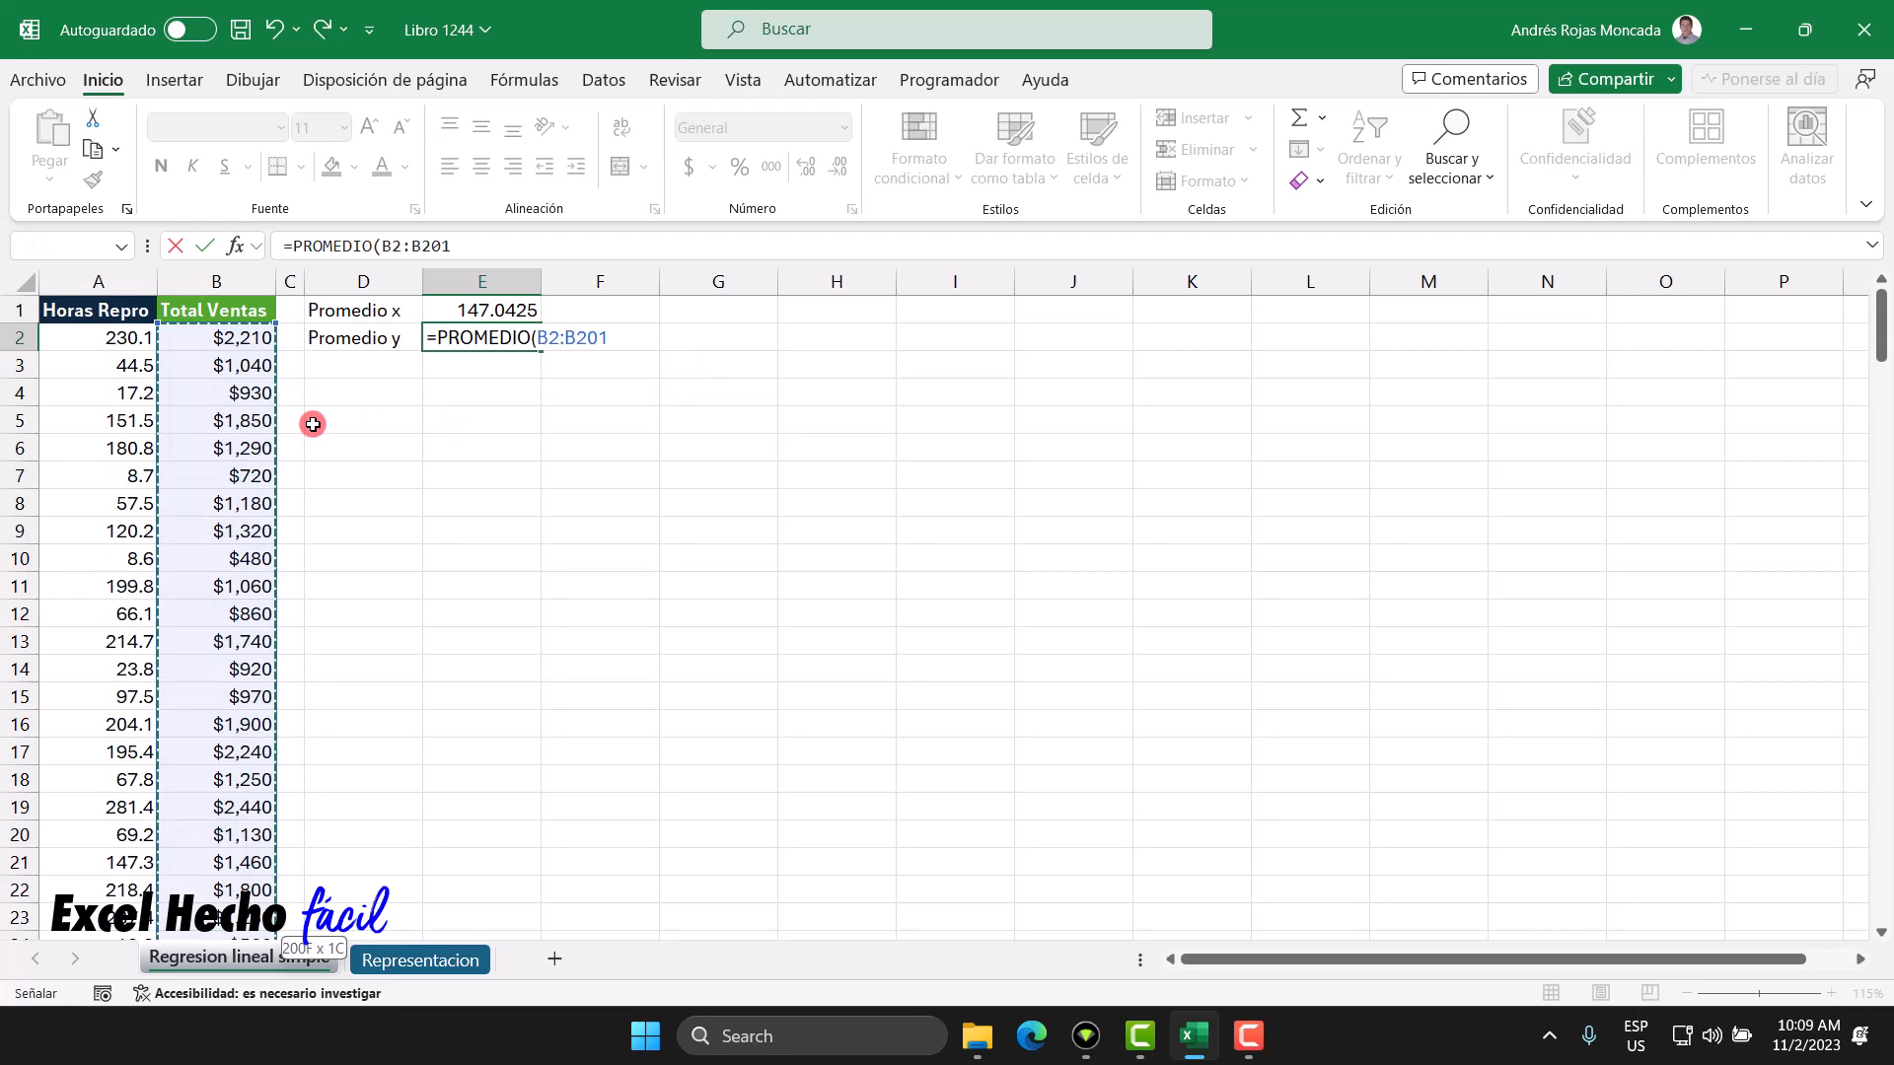
text())
key(Return)
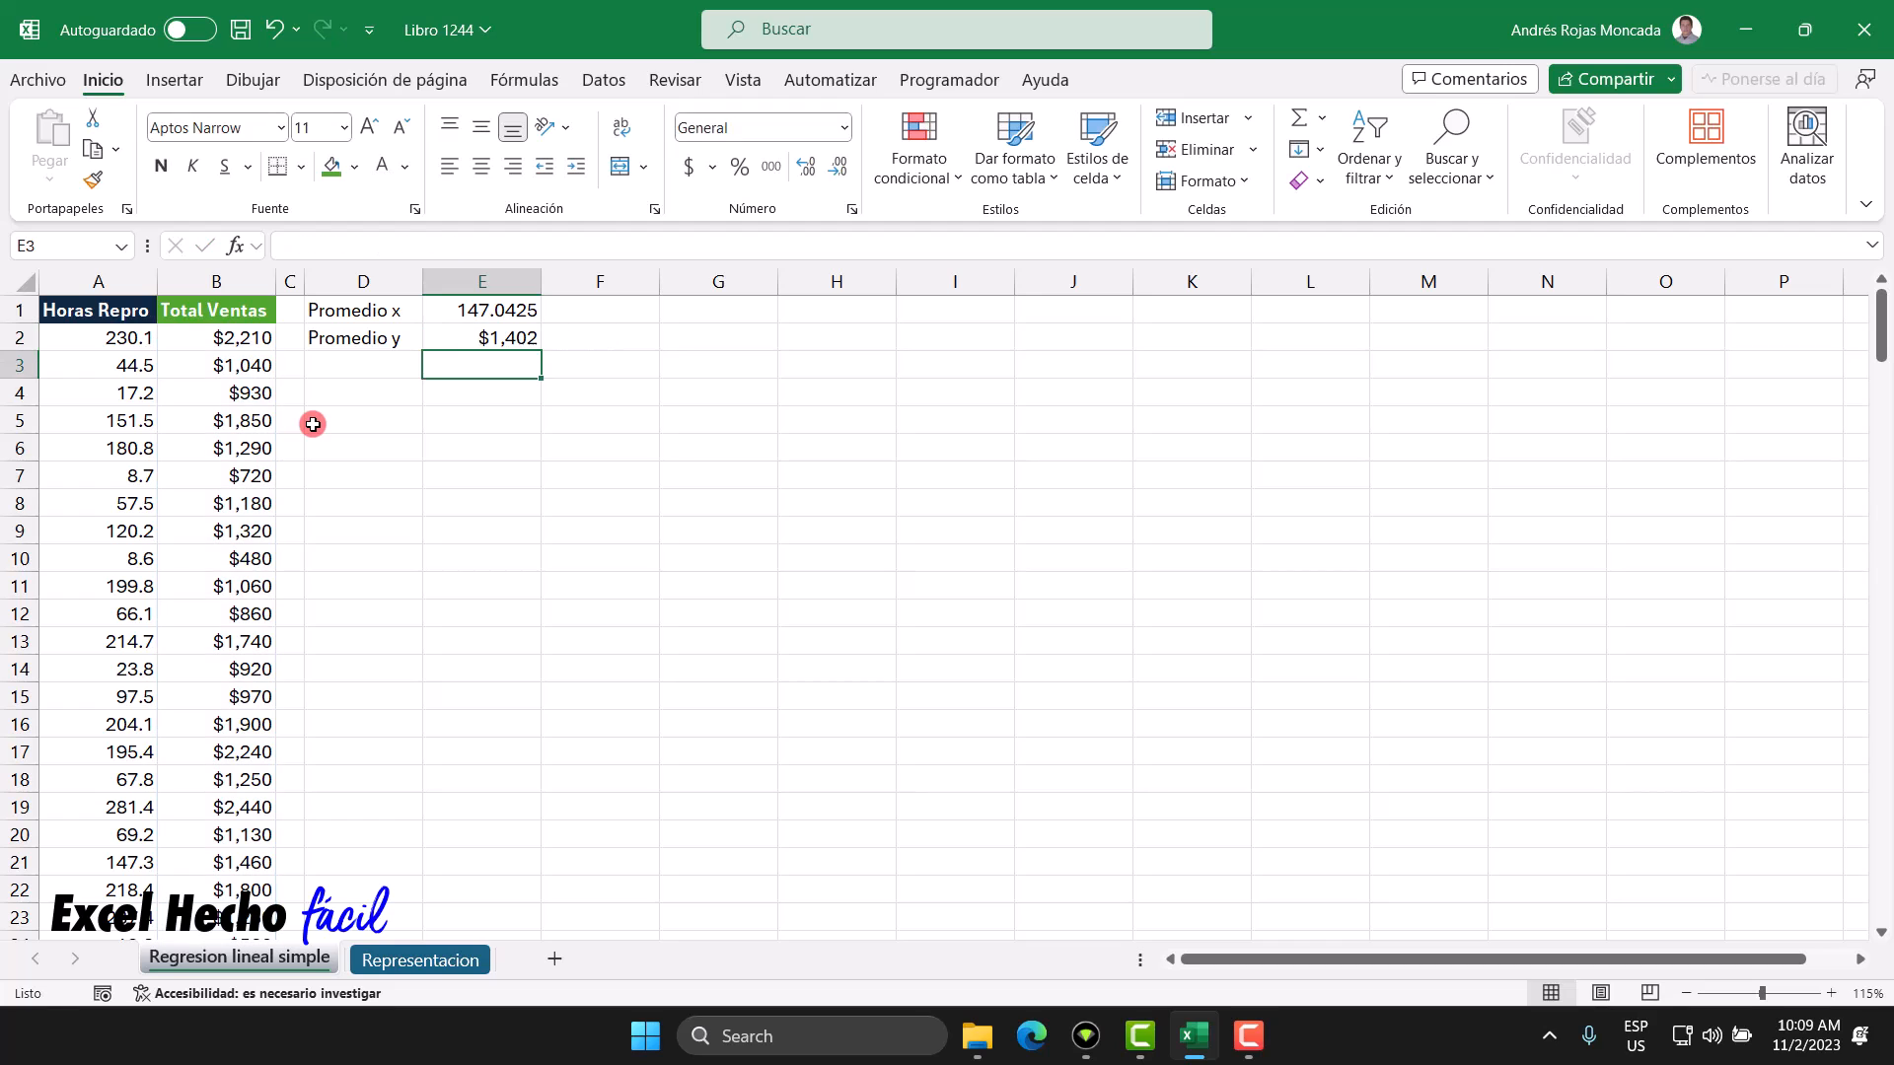
click(458, 341)
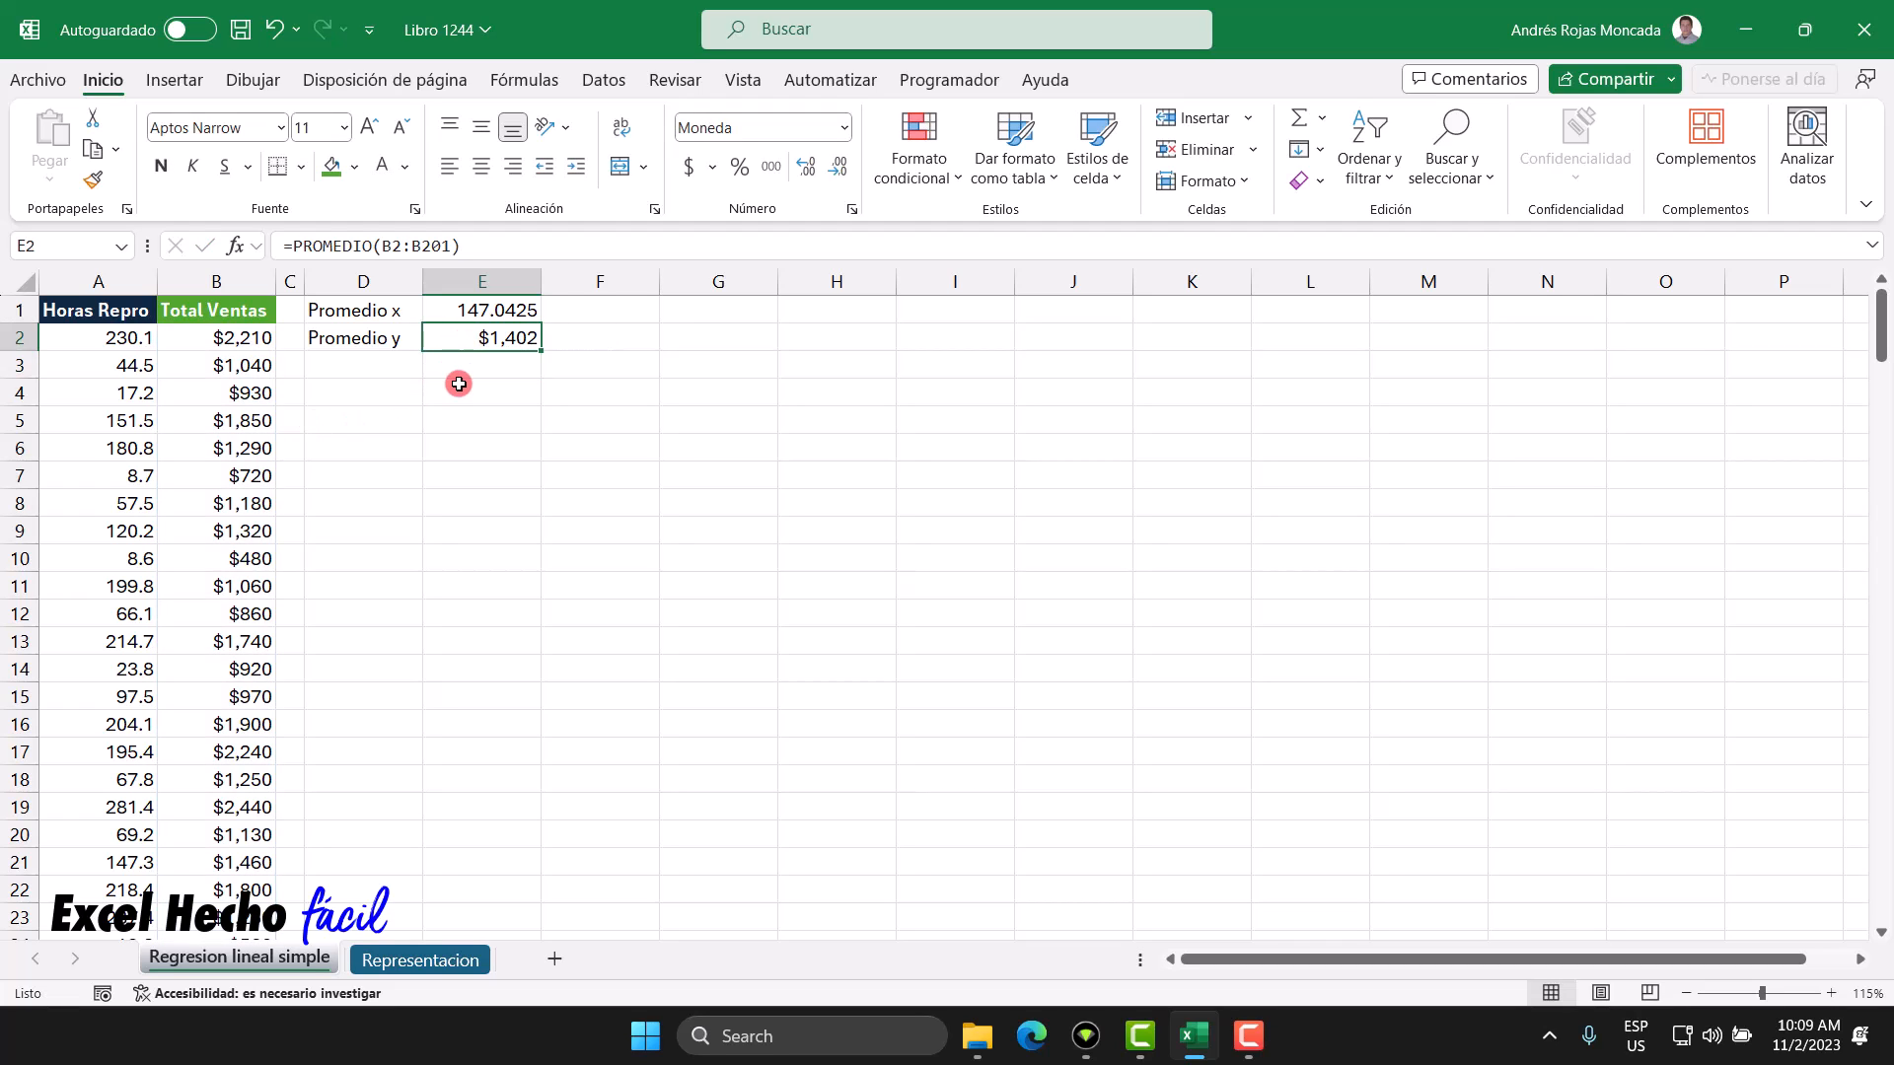
Step: Write the line equation "y = mx + b" as text in D4
click(344, 395)
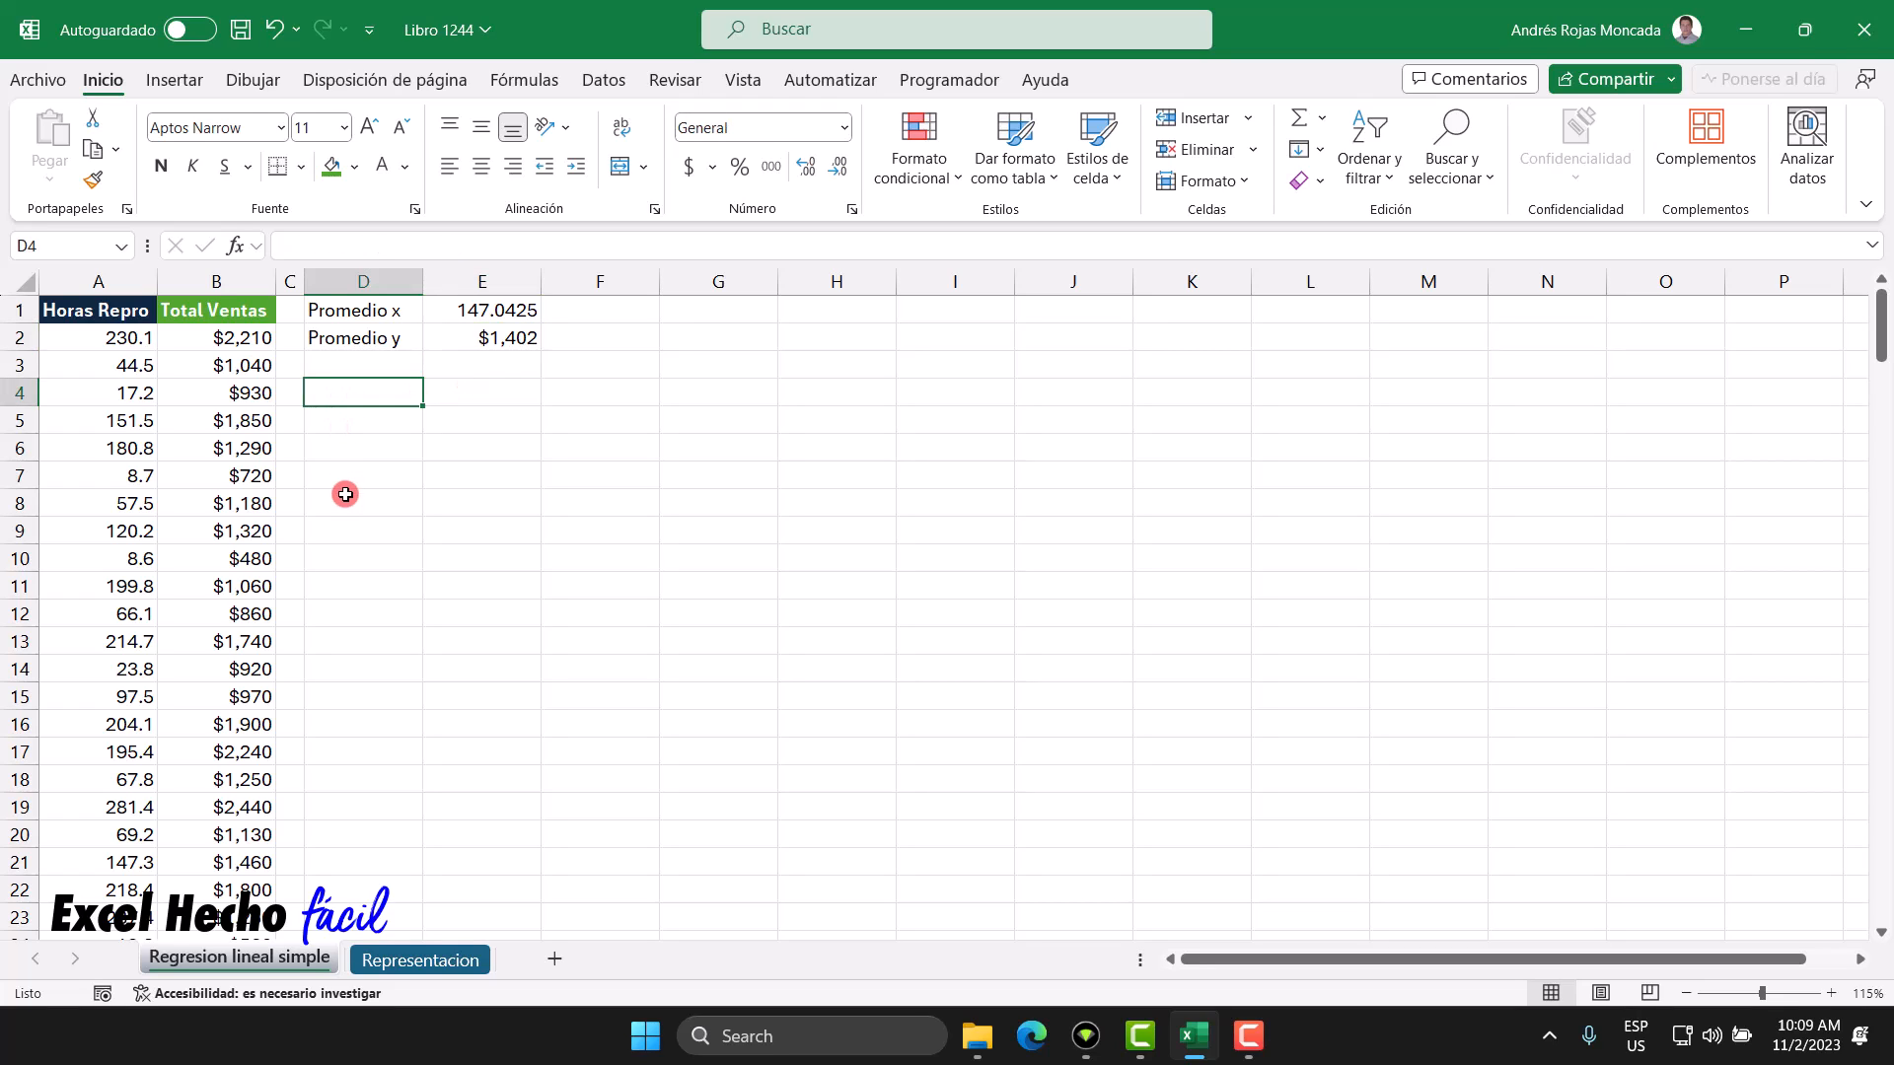
text(y)
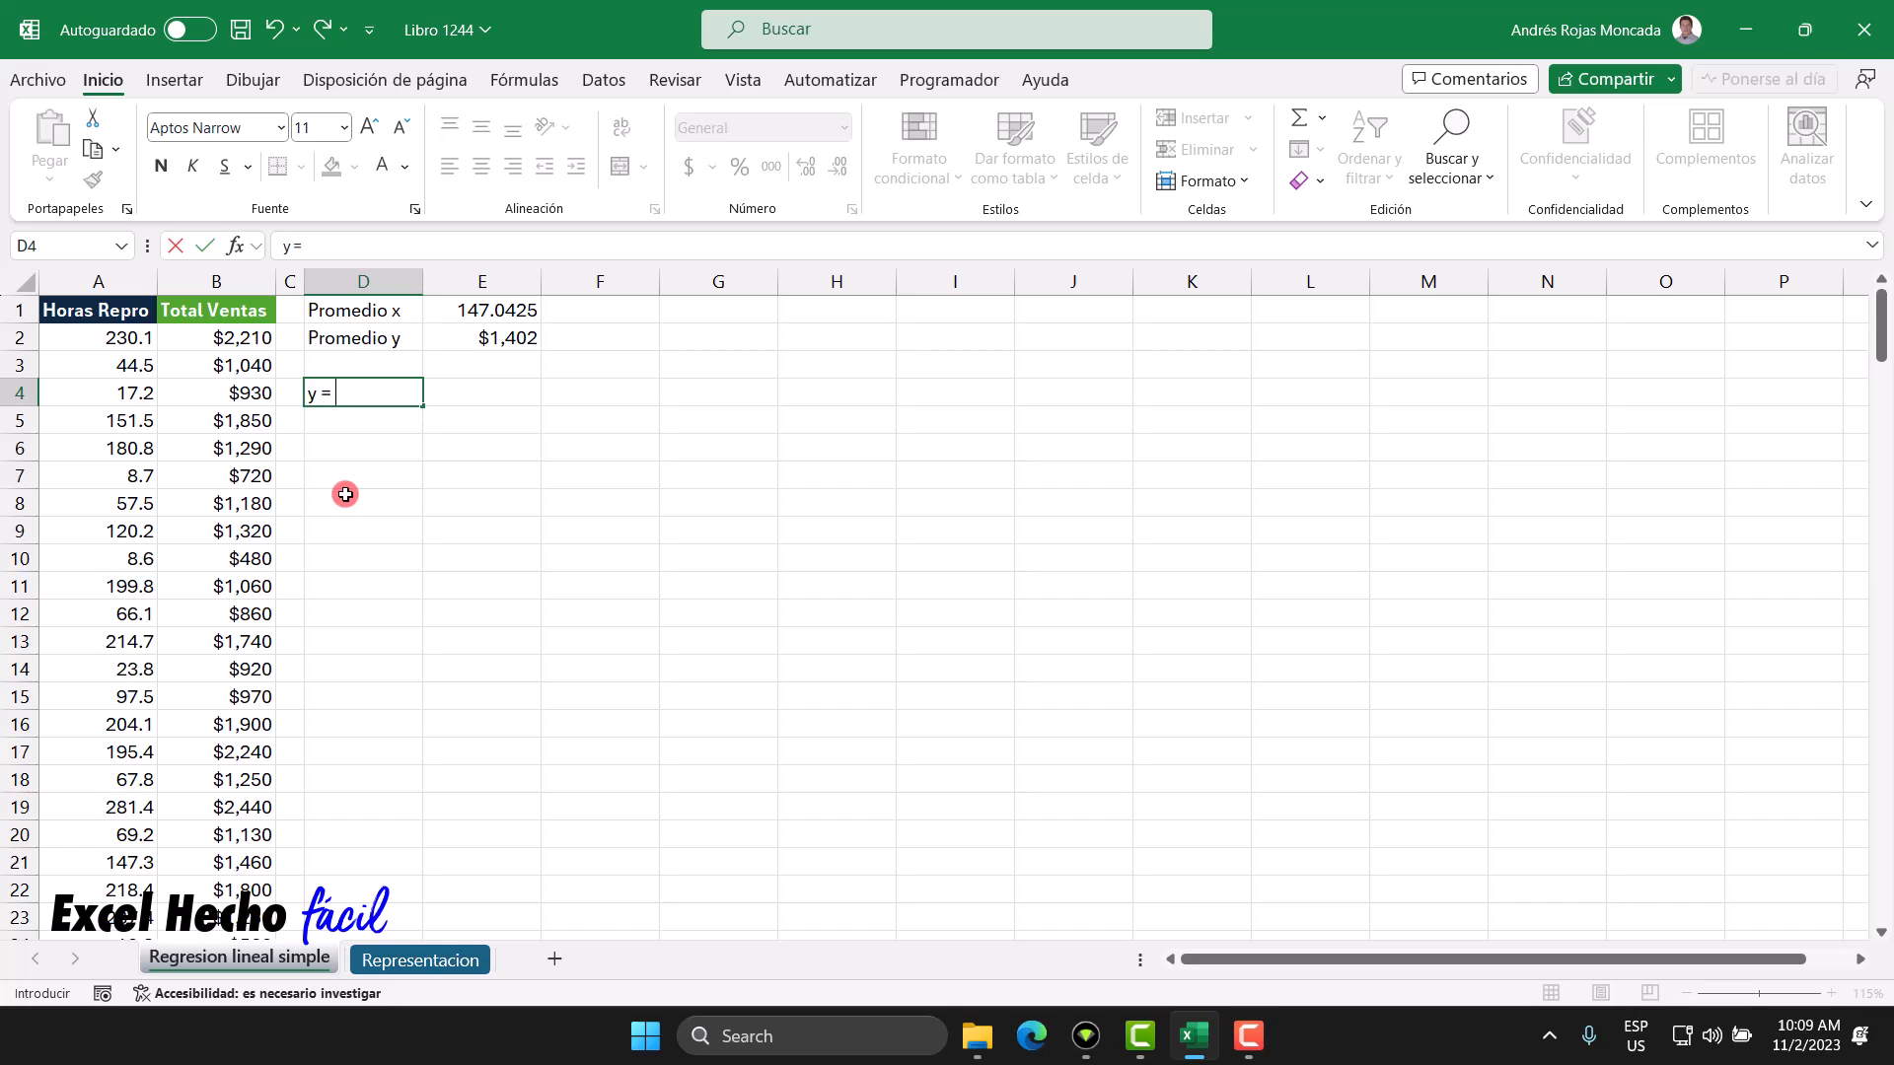
text( = mx +)
key(BackSpace)
text(b)
key(Return)
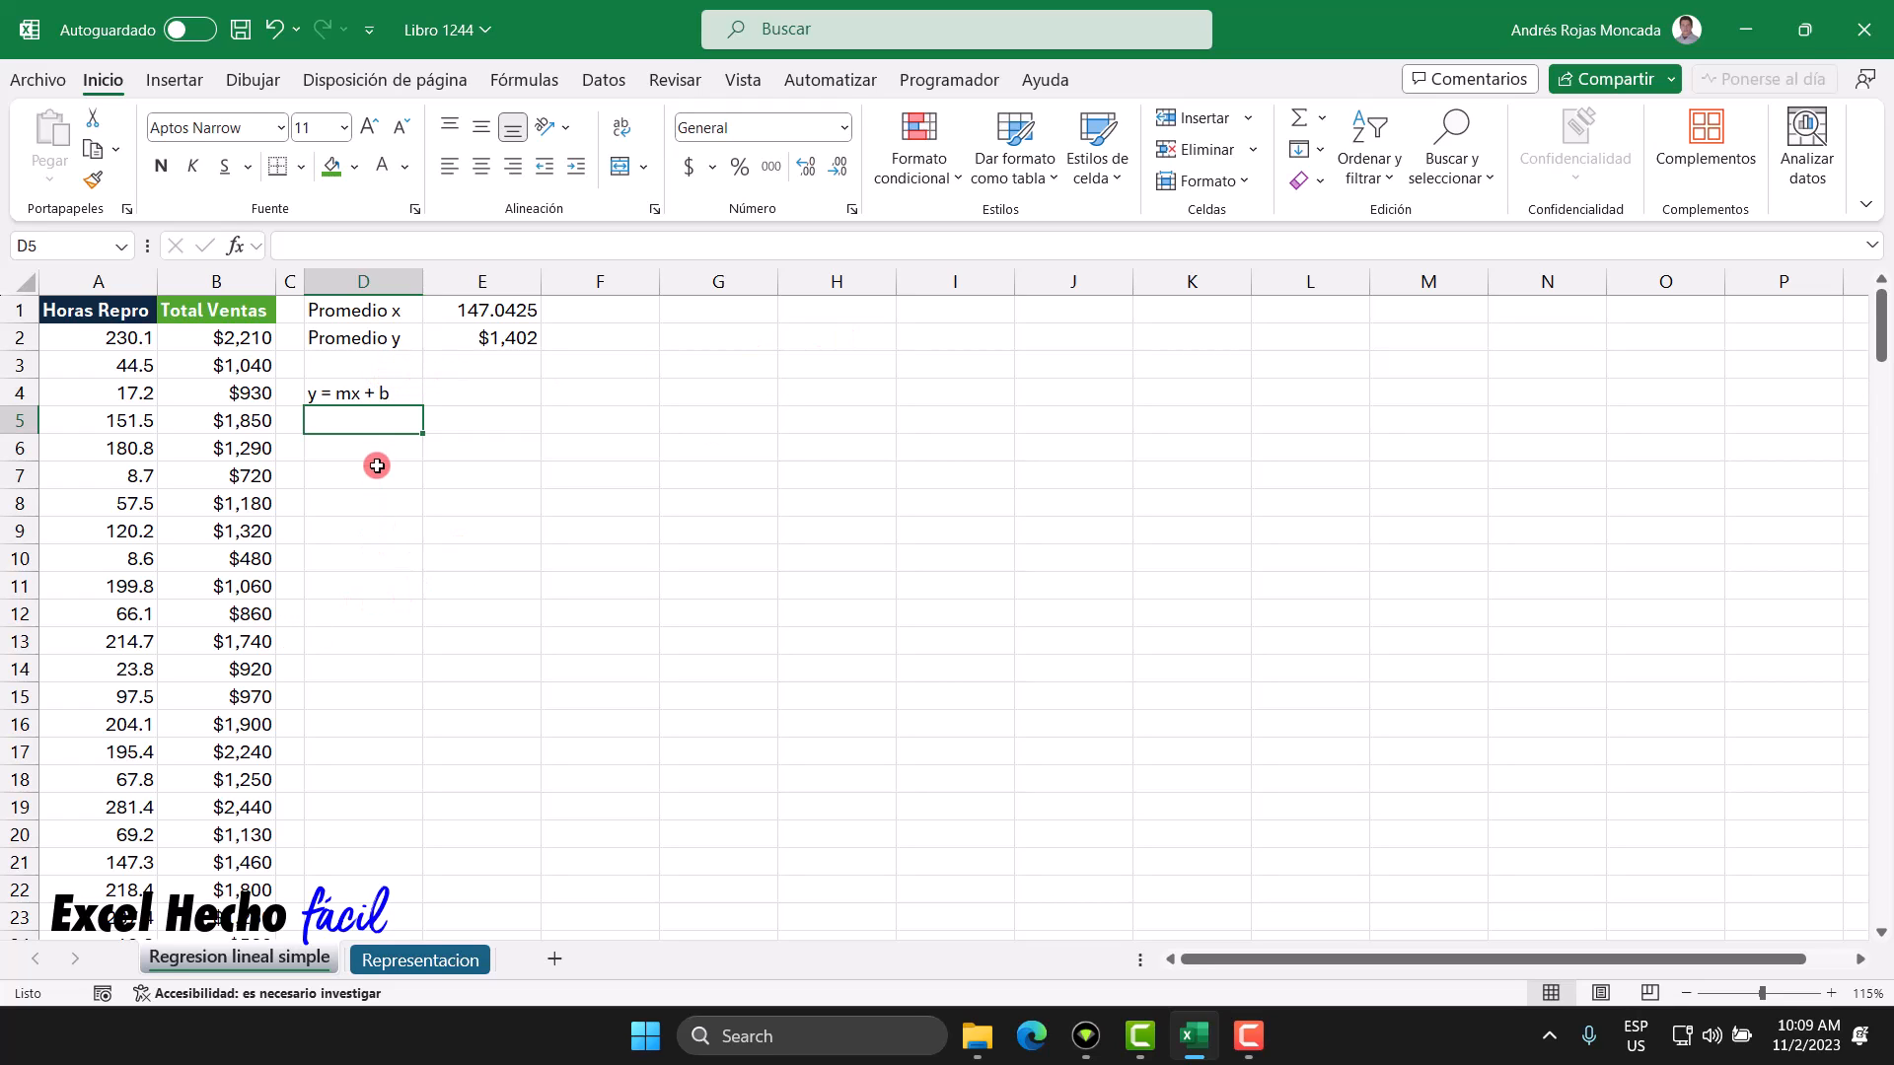
Step: Write the regression equation "y = b1x + bo" as text in E4, with b1 and bo in bold
click(438, 400)
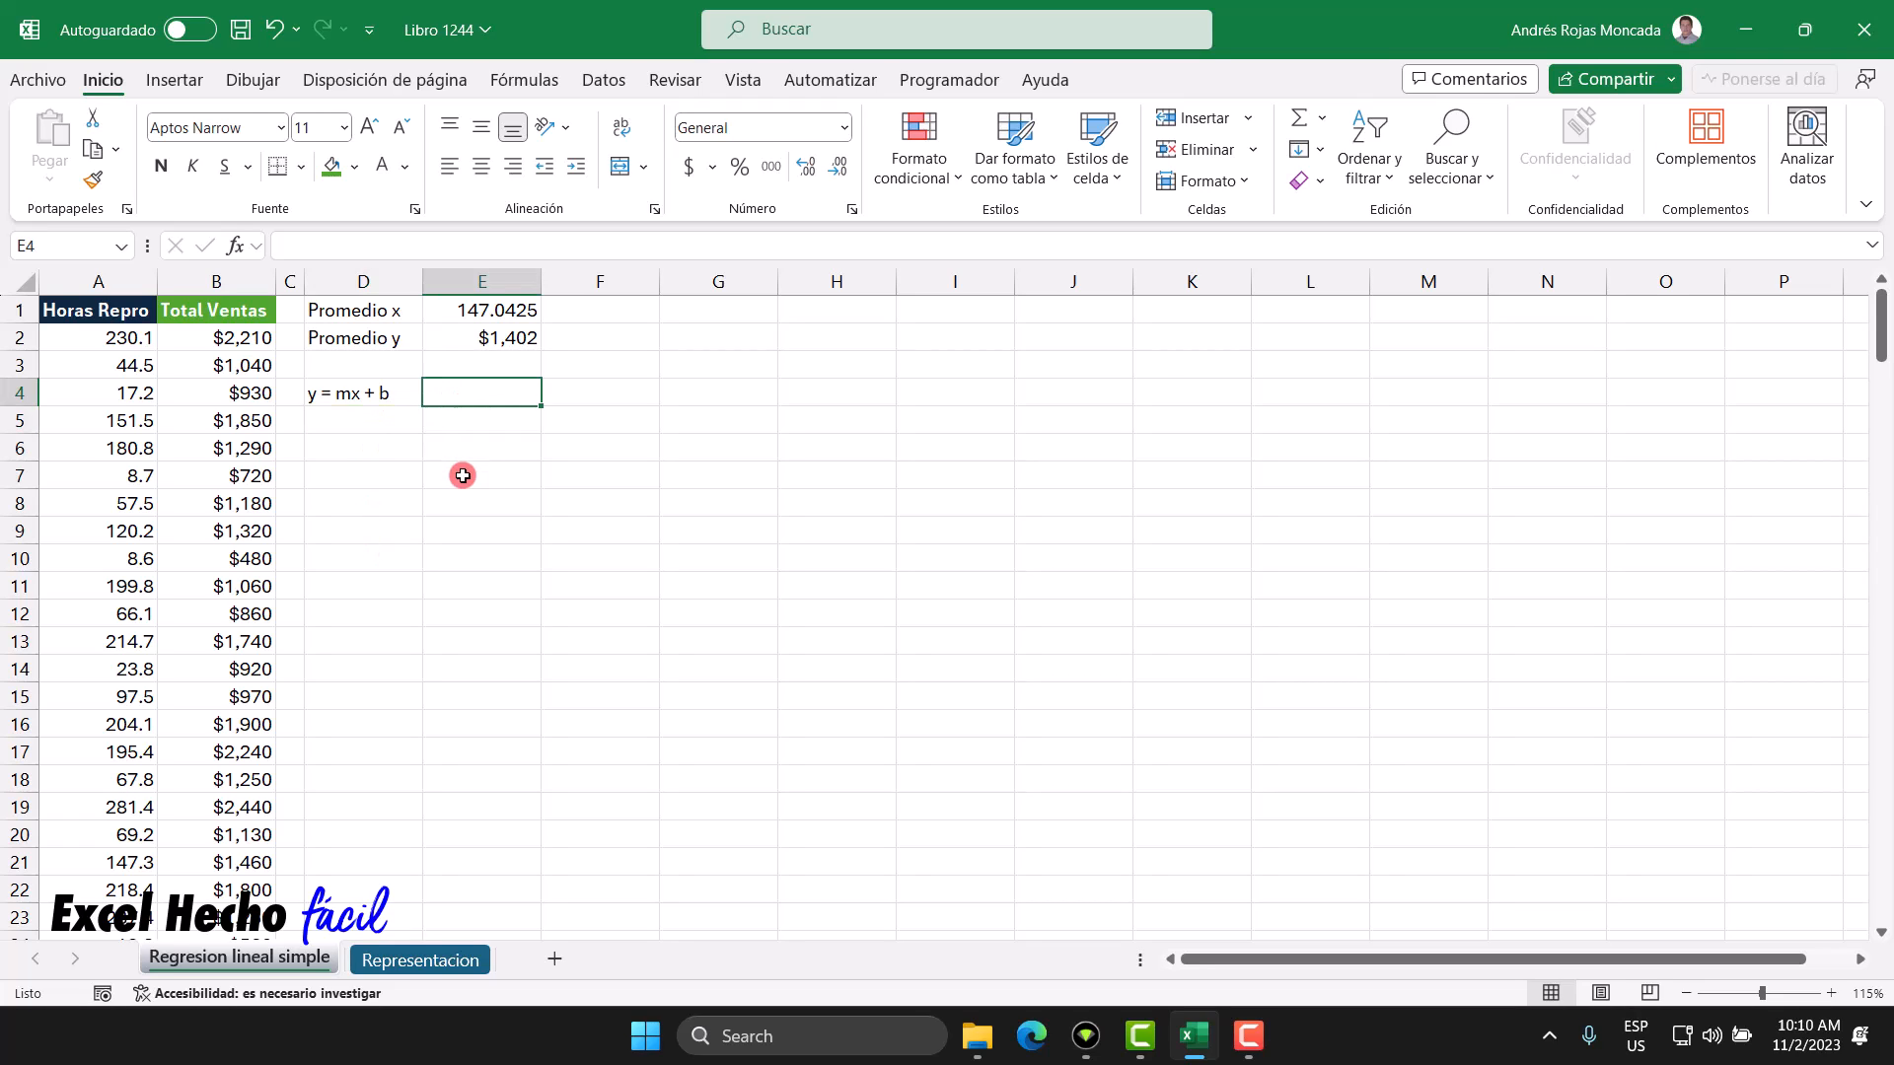
text(y)
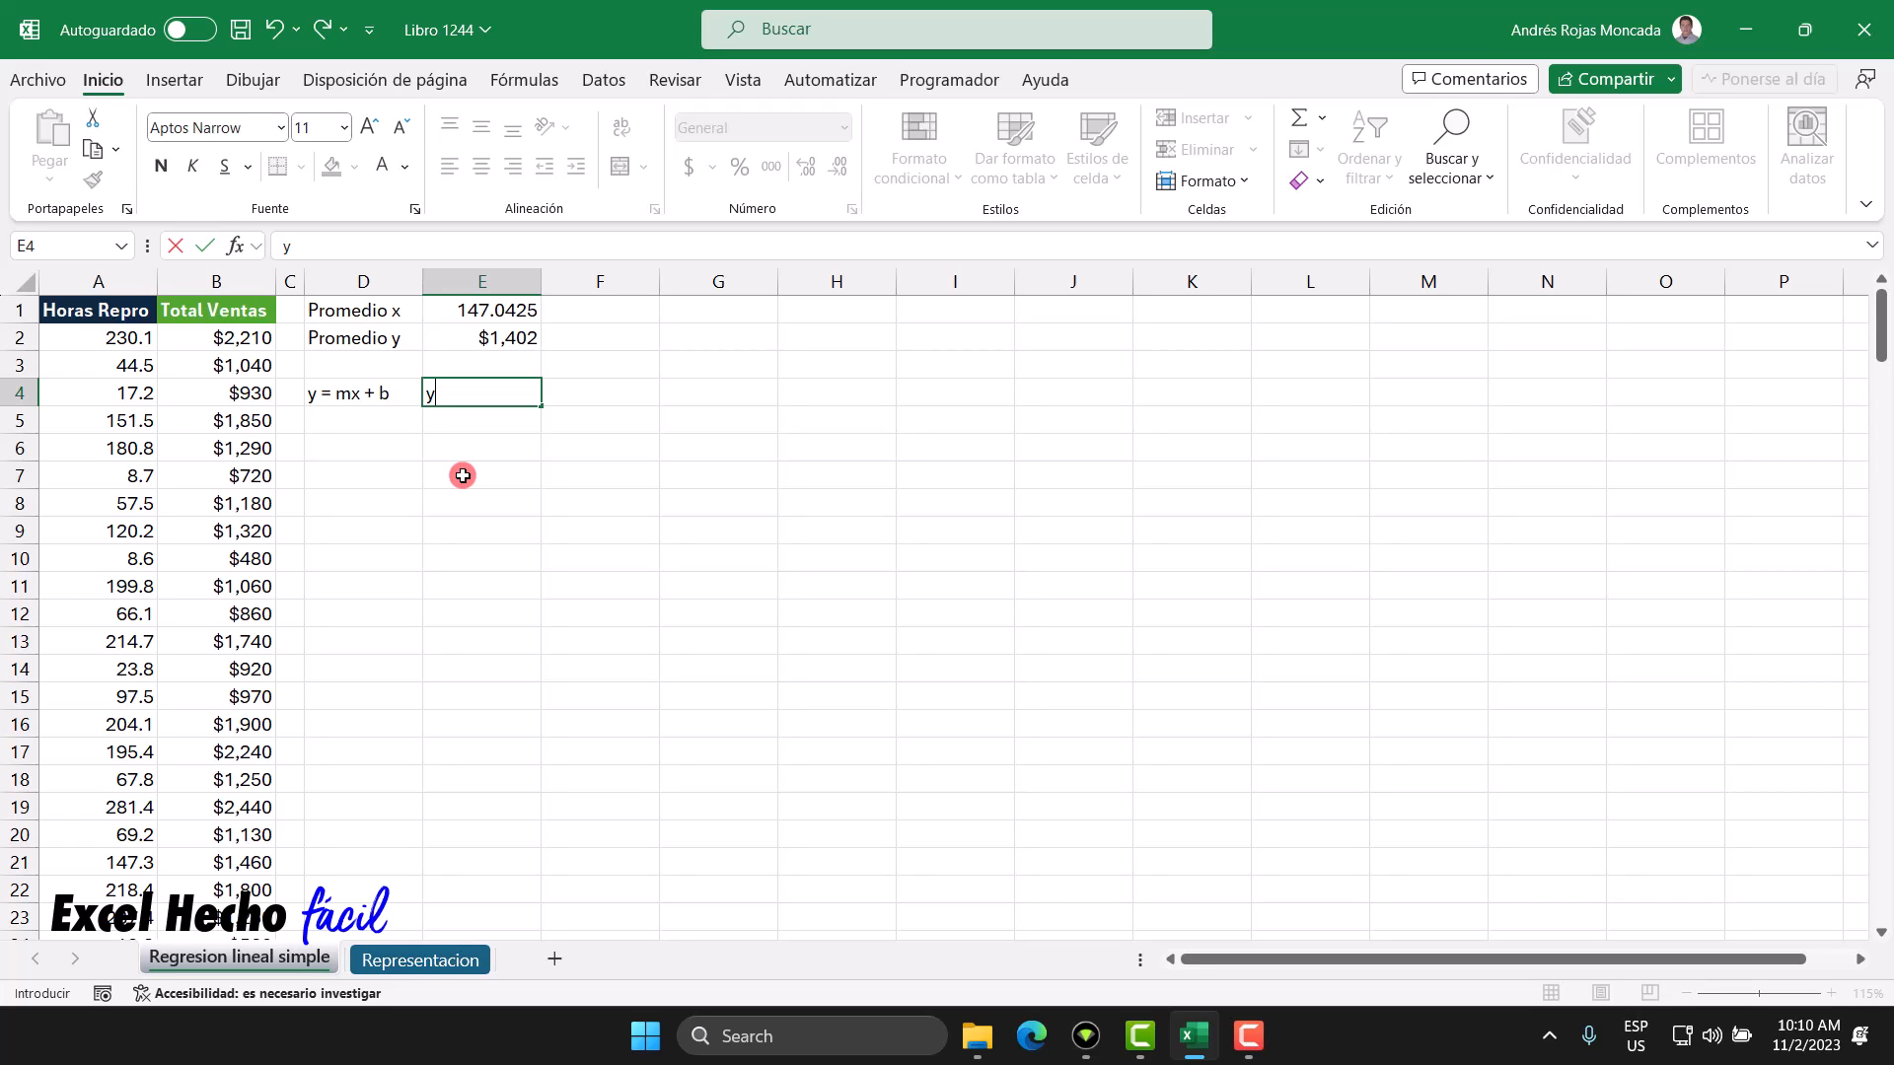
text(=)
drag(472, 395, 455, 394)
click(475, 355)
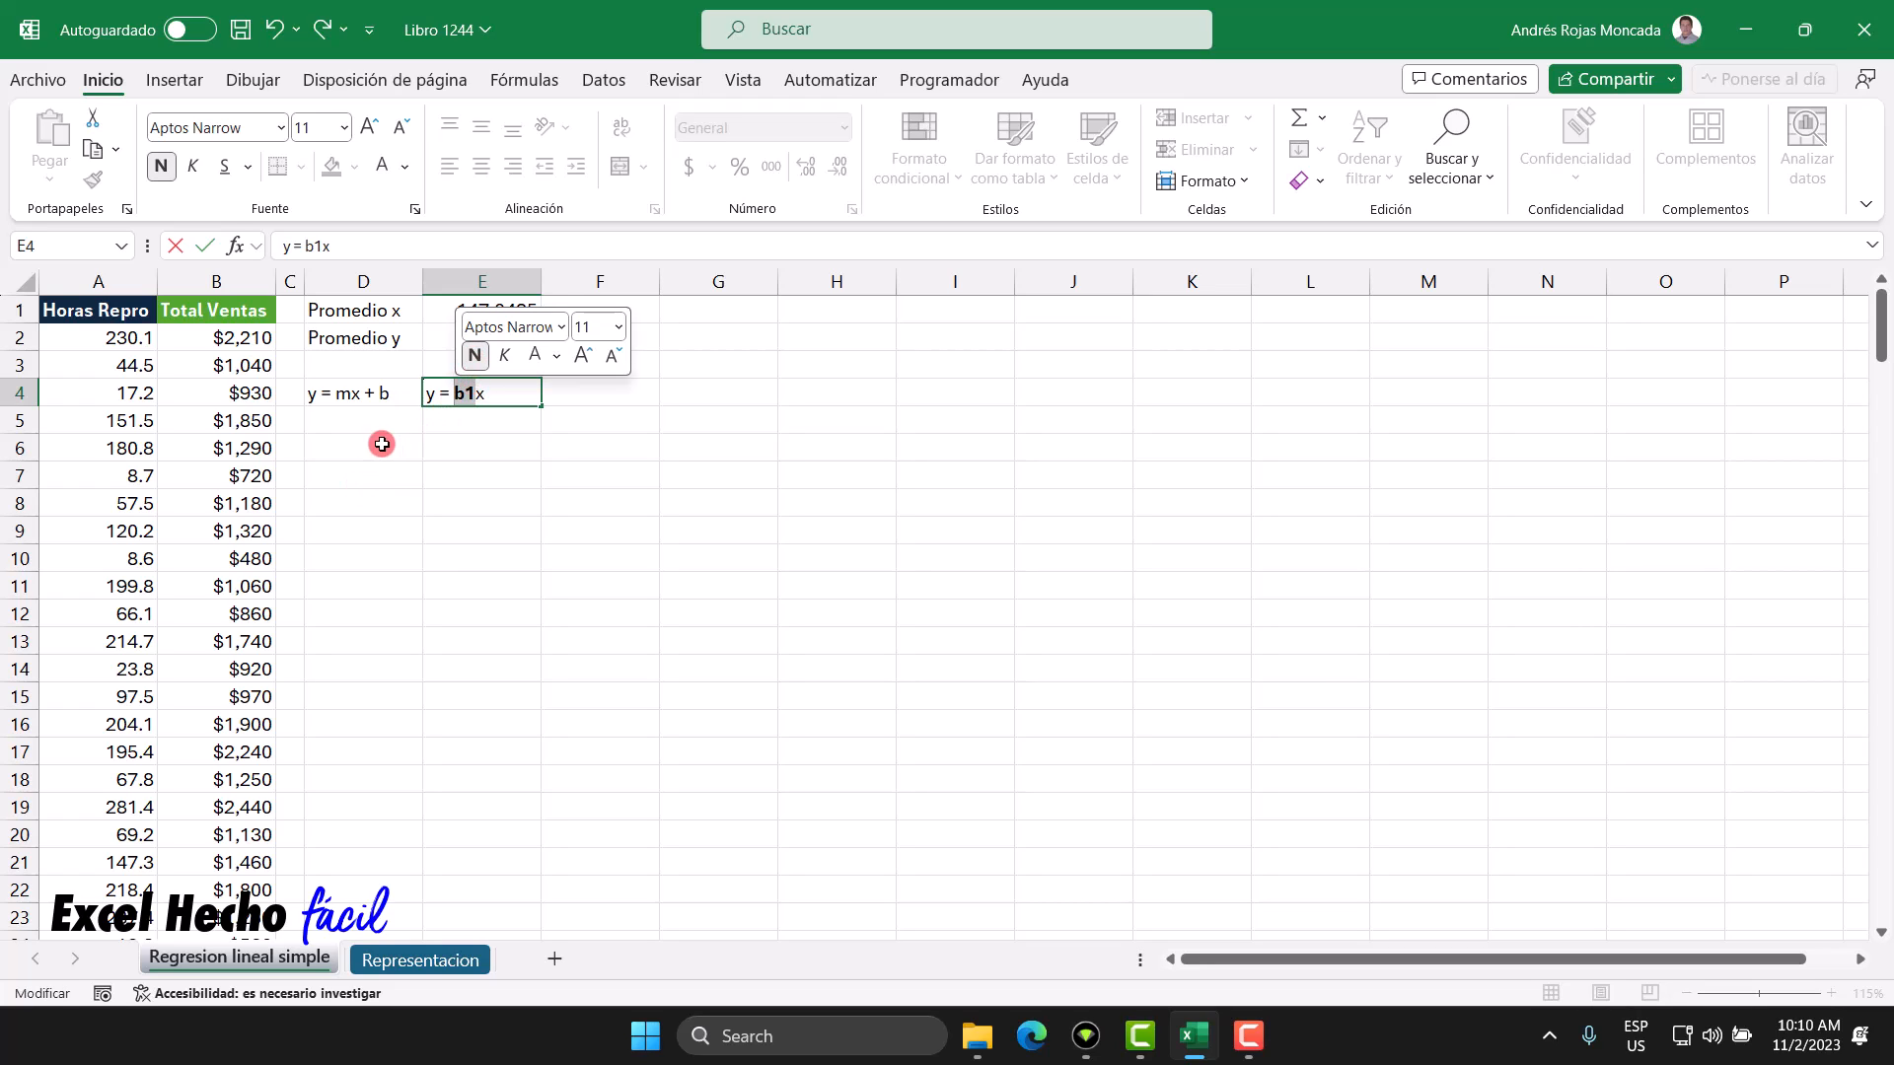
click(494, 390)
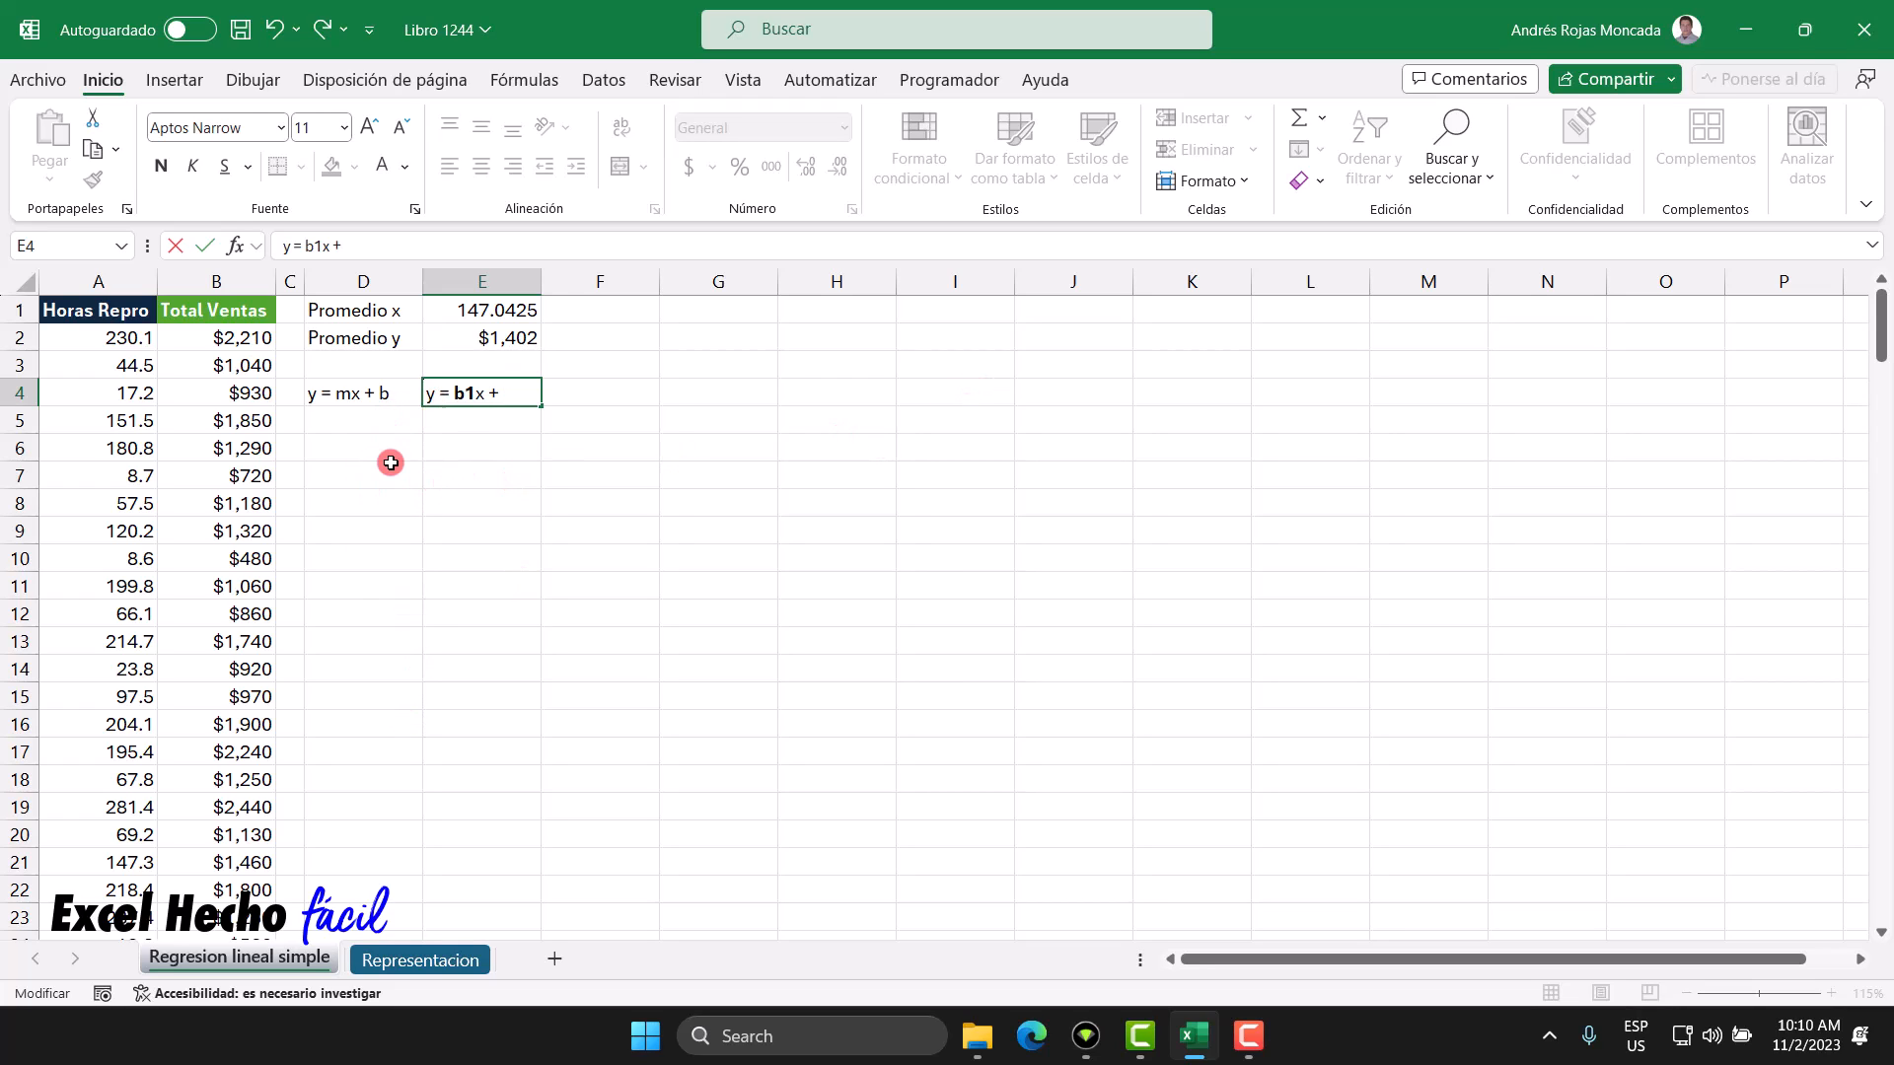
text(bo)
drag(526, 394, 506, 395)
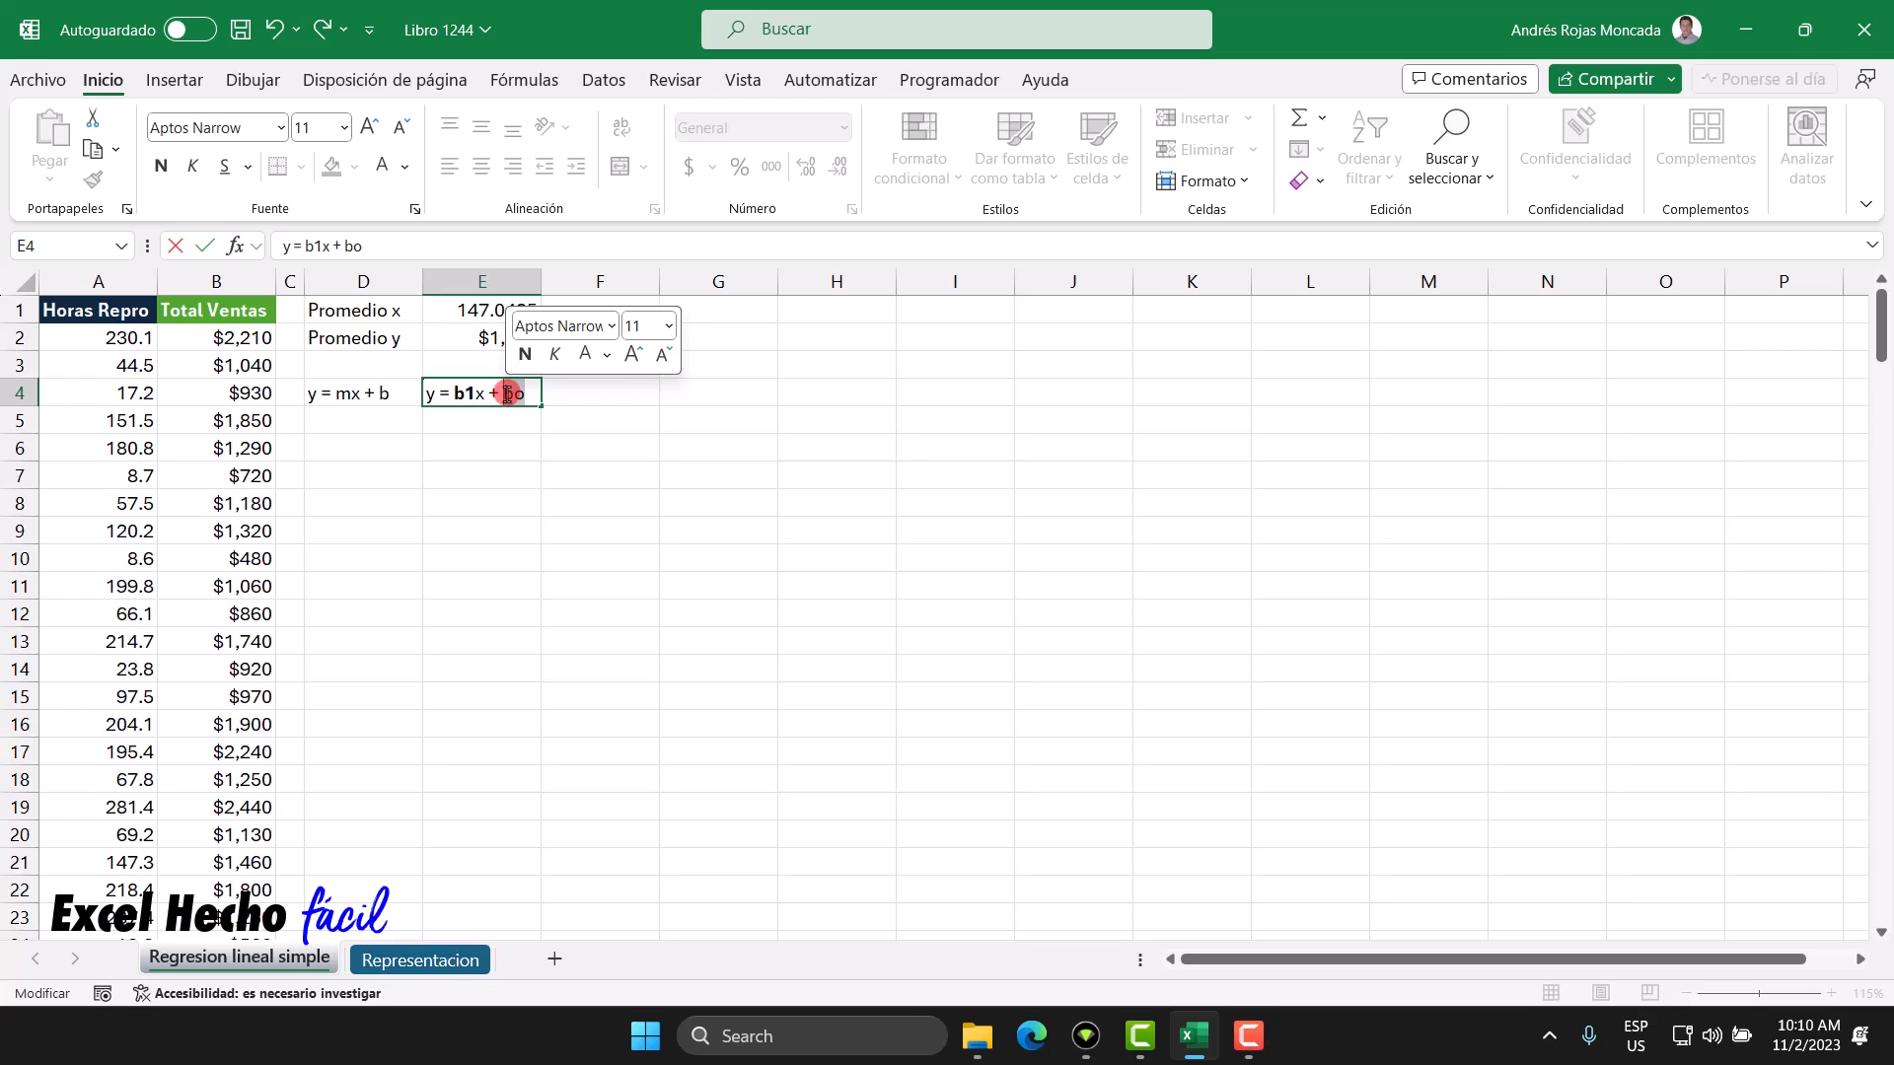
click(525, 354)
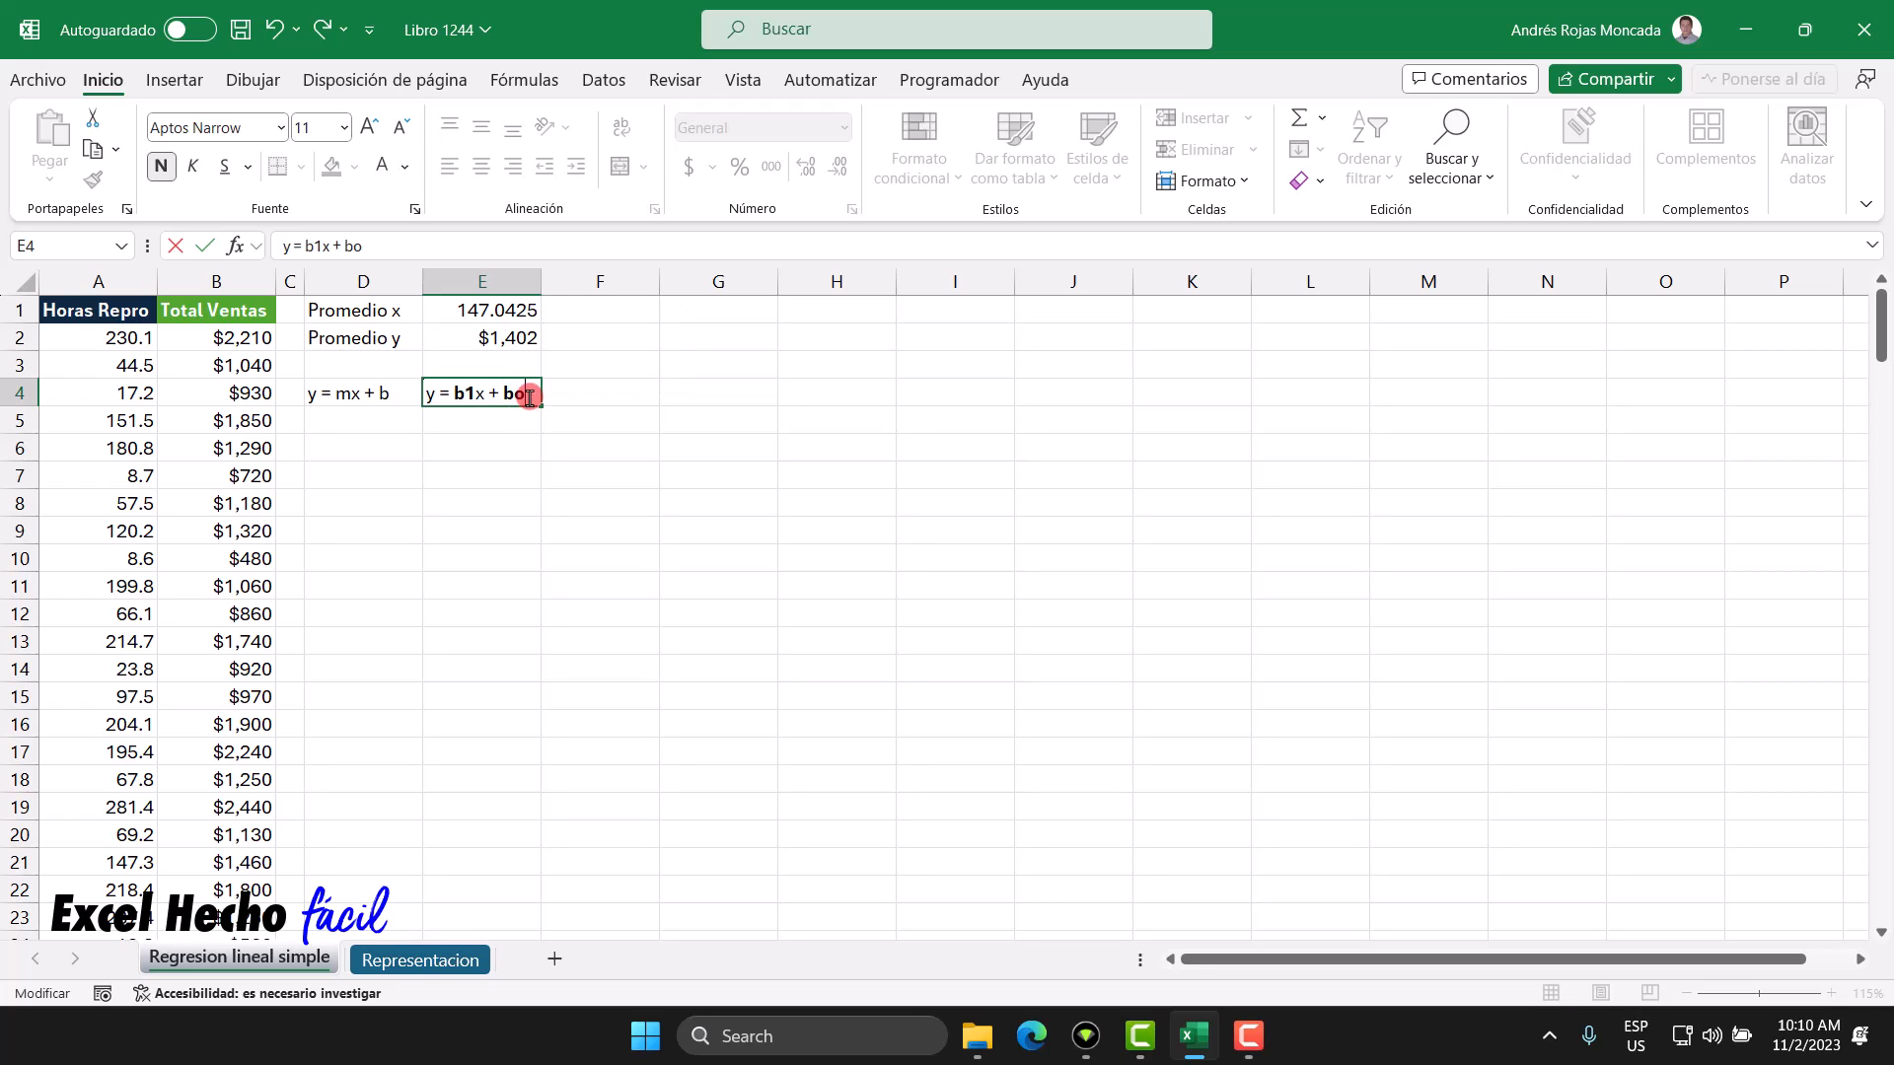
key(Return)
click(529, 397)
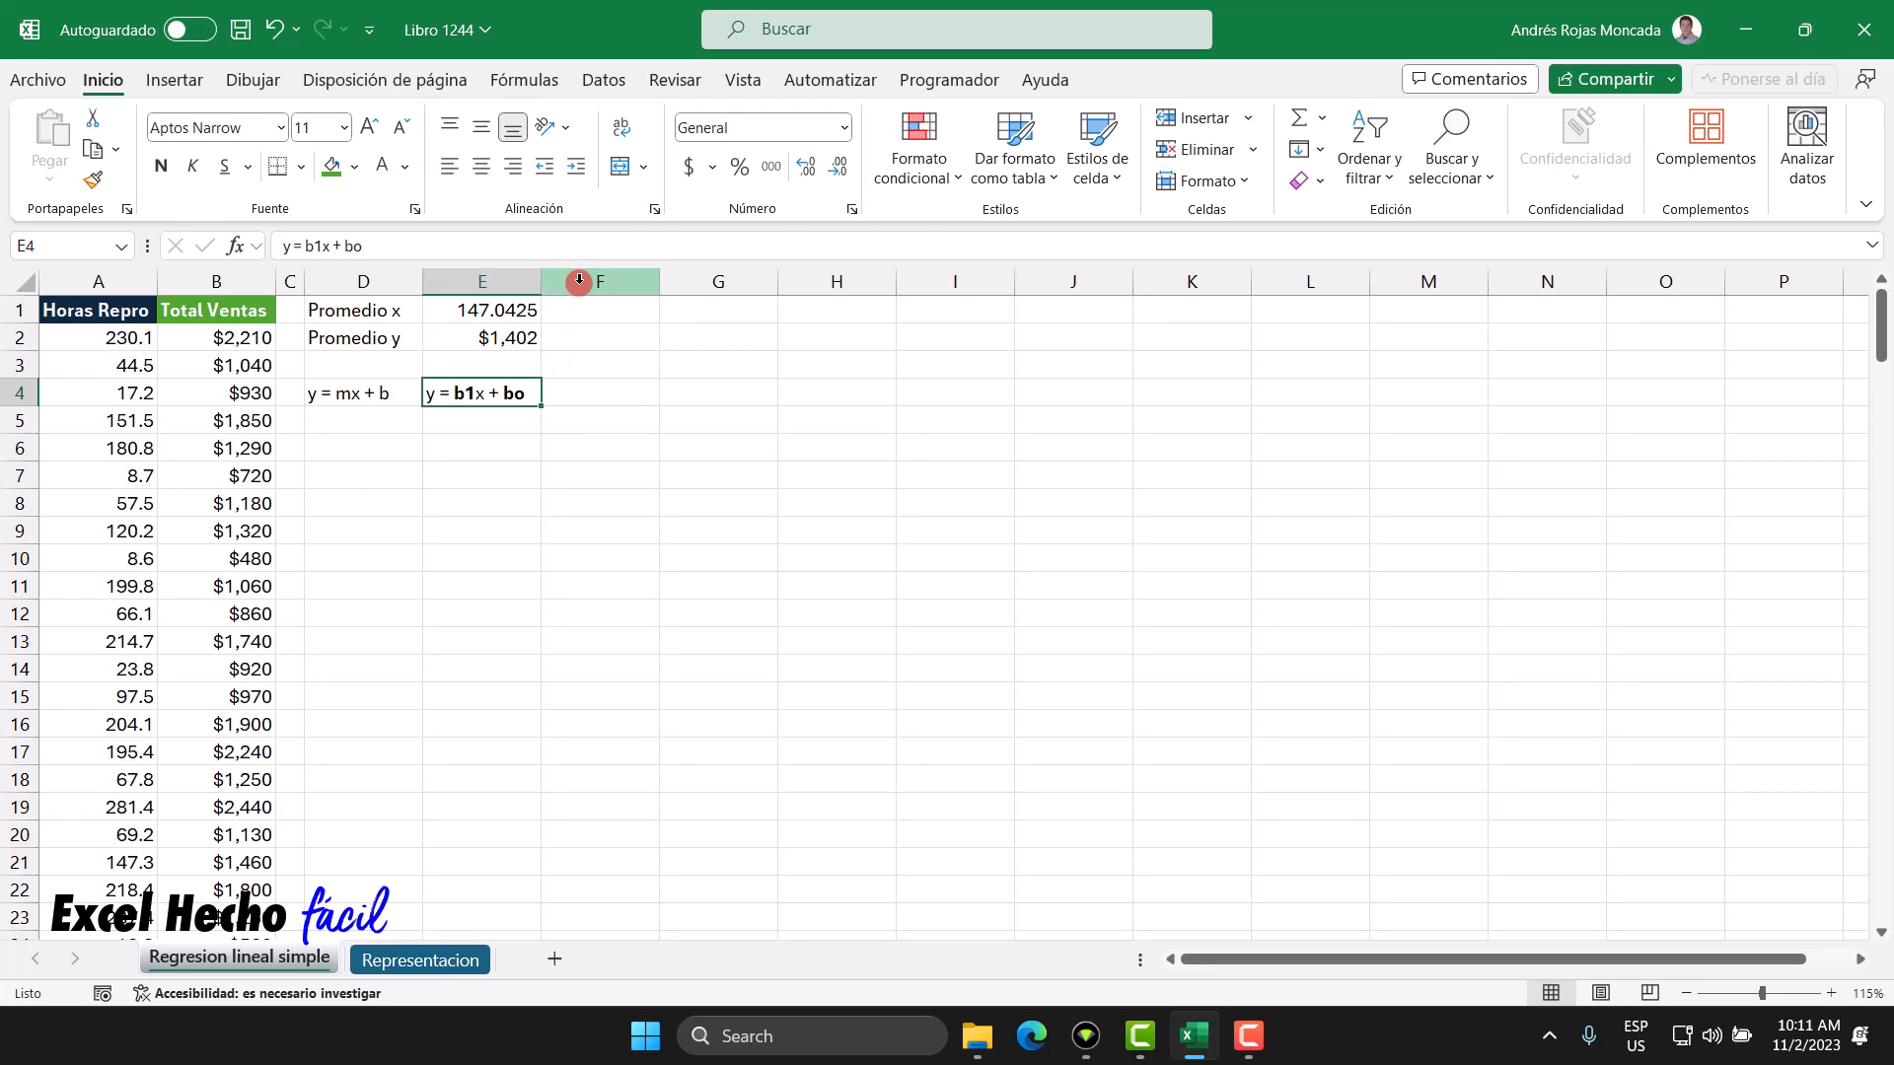
Step: Set the width of column F to 2
right_click(607, 282)
click(655, 673)
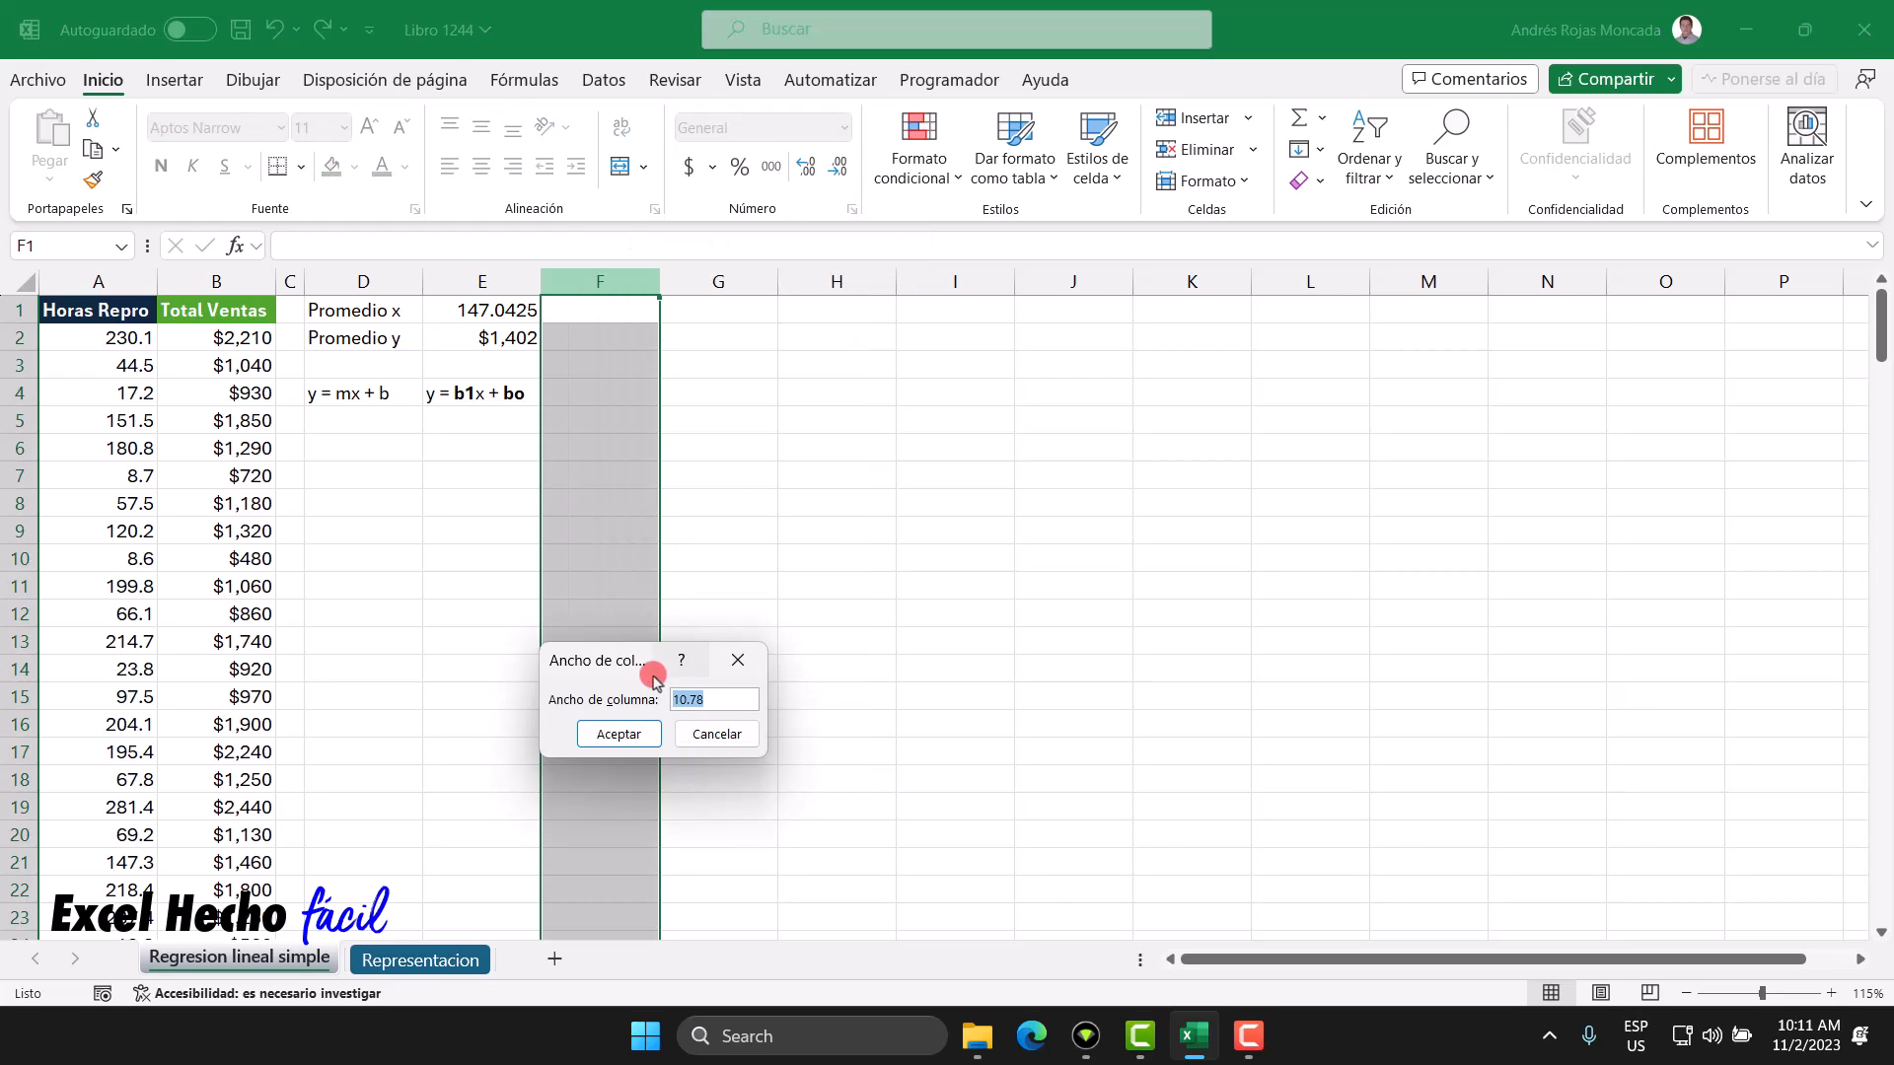
text(2)
key(Return)
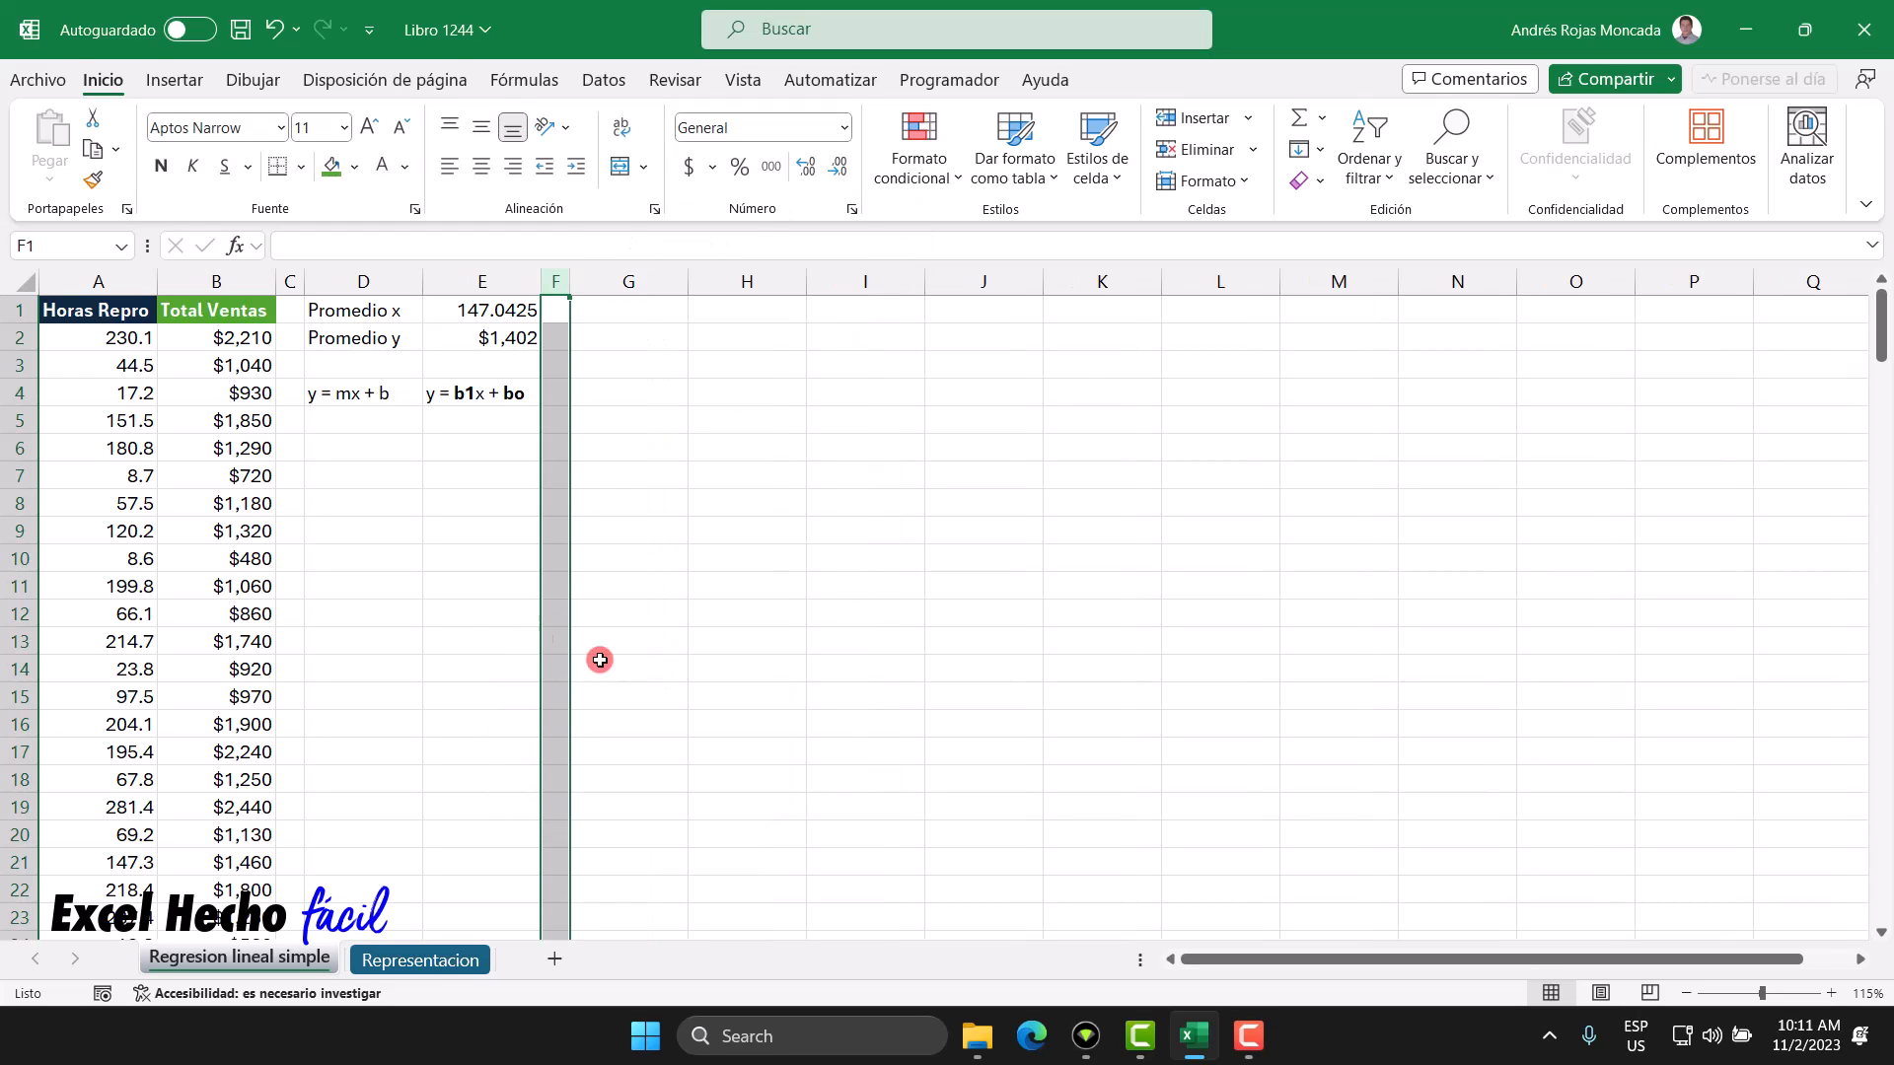
Step: Enter the heading "b1" in D6 and format it bold and italic
click(355, 449)
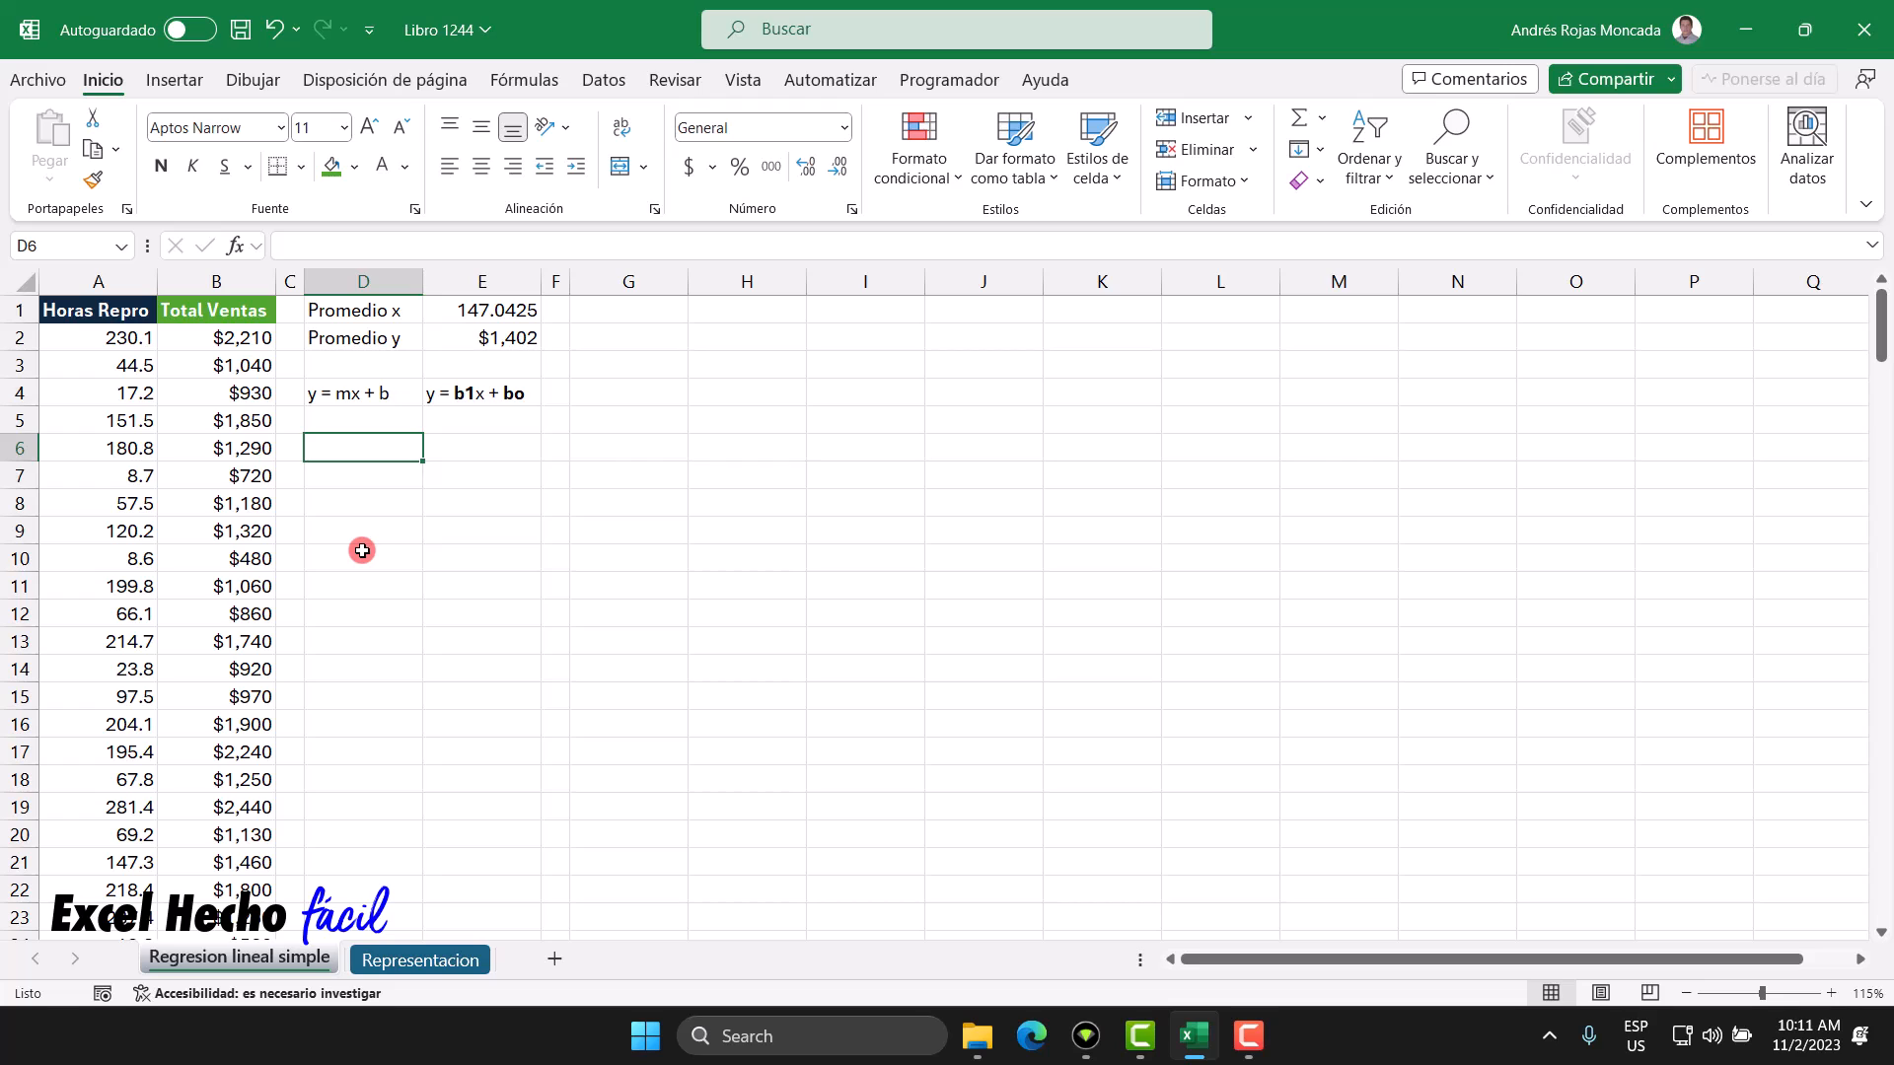
text(b1)
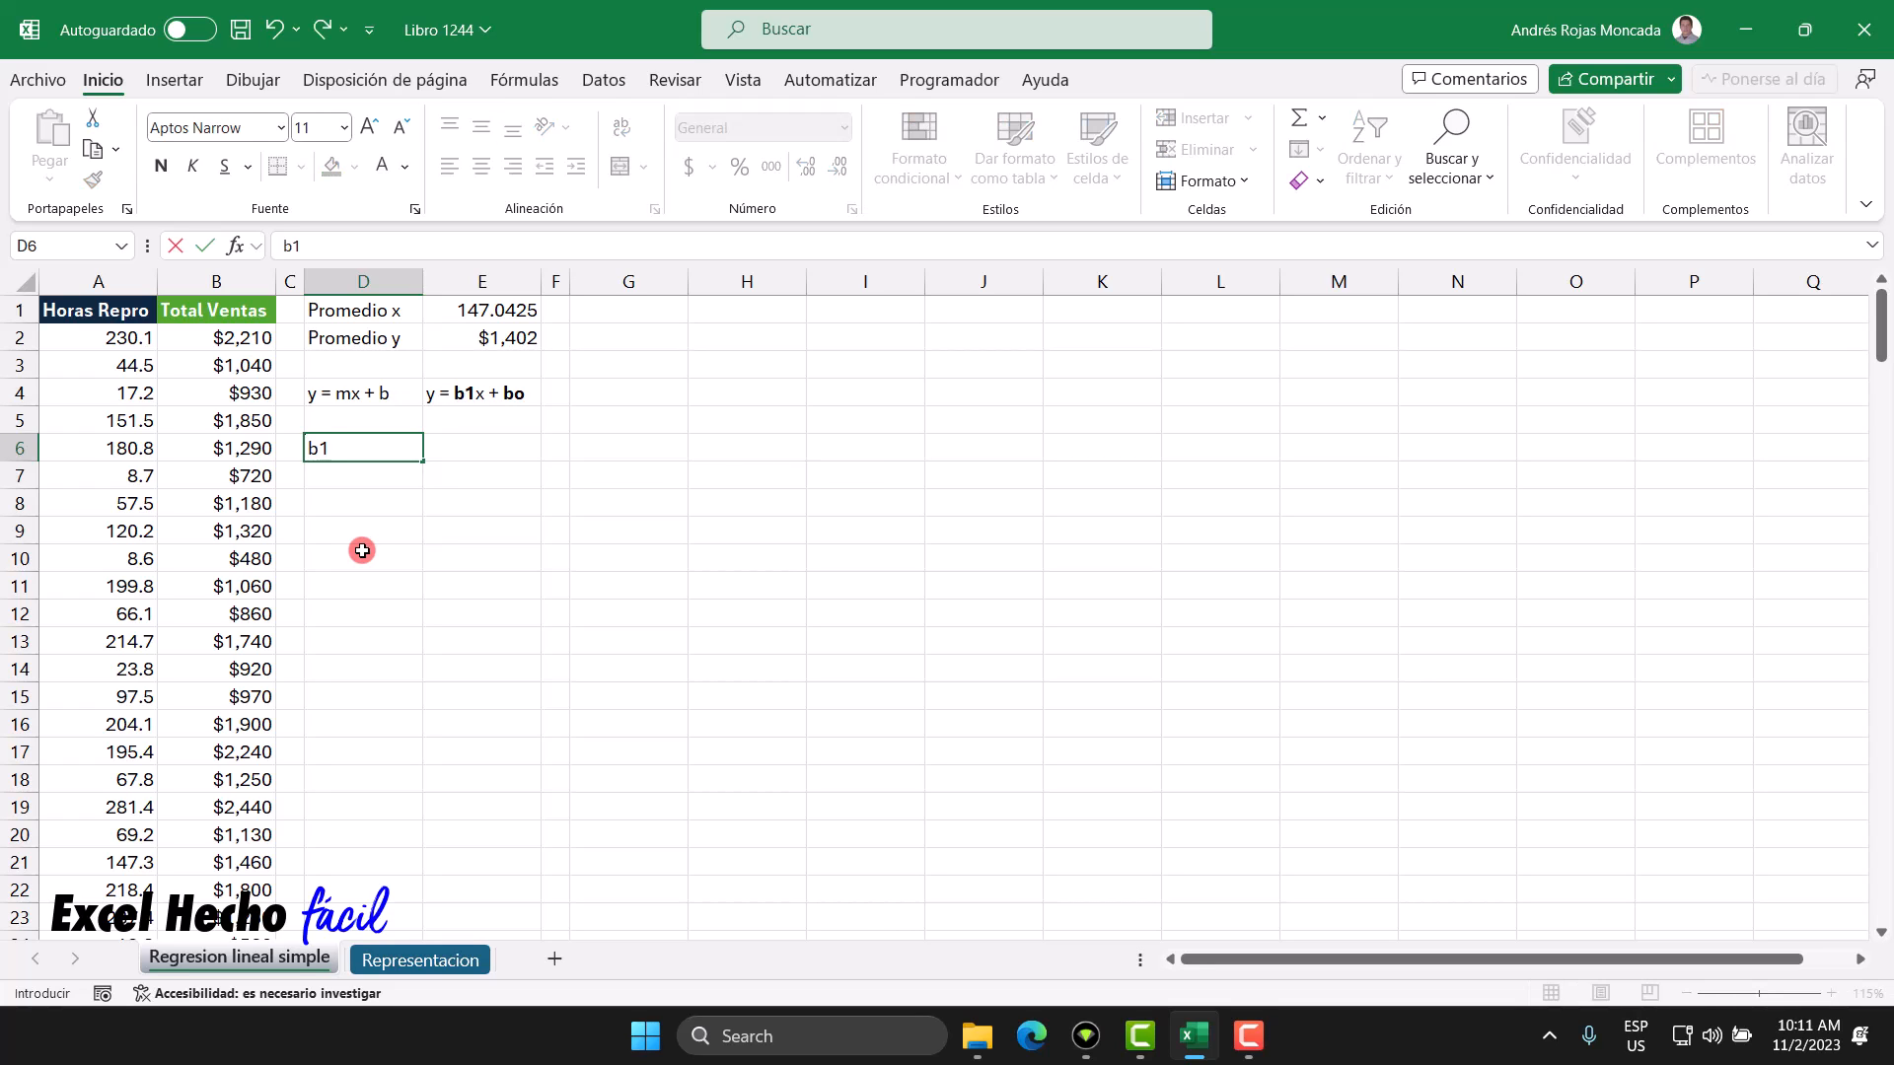
key(Return)
click(345, 448)
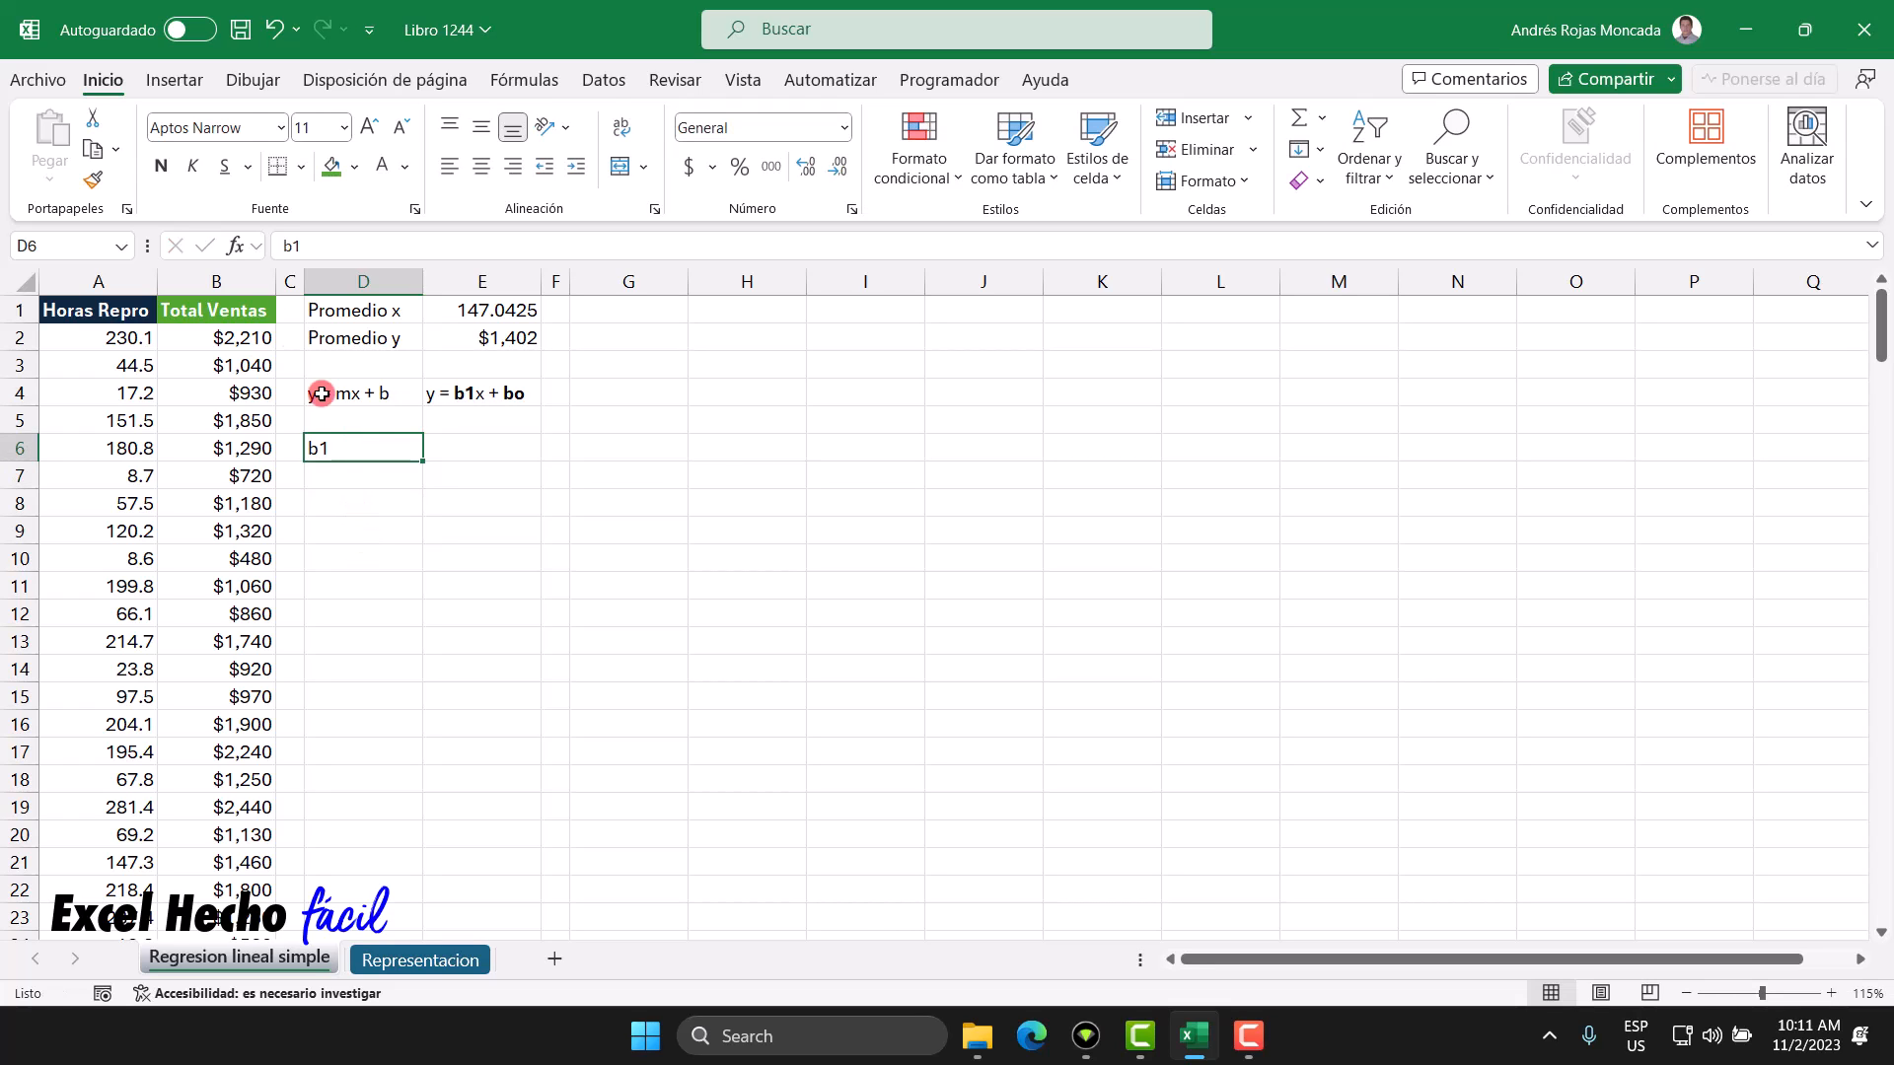
click(167, 166)
click(193, 167)
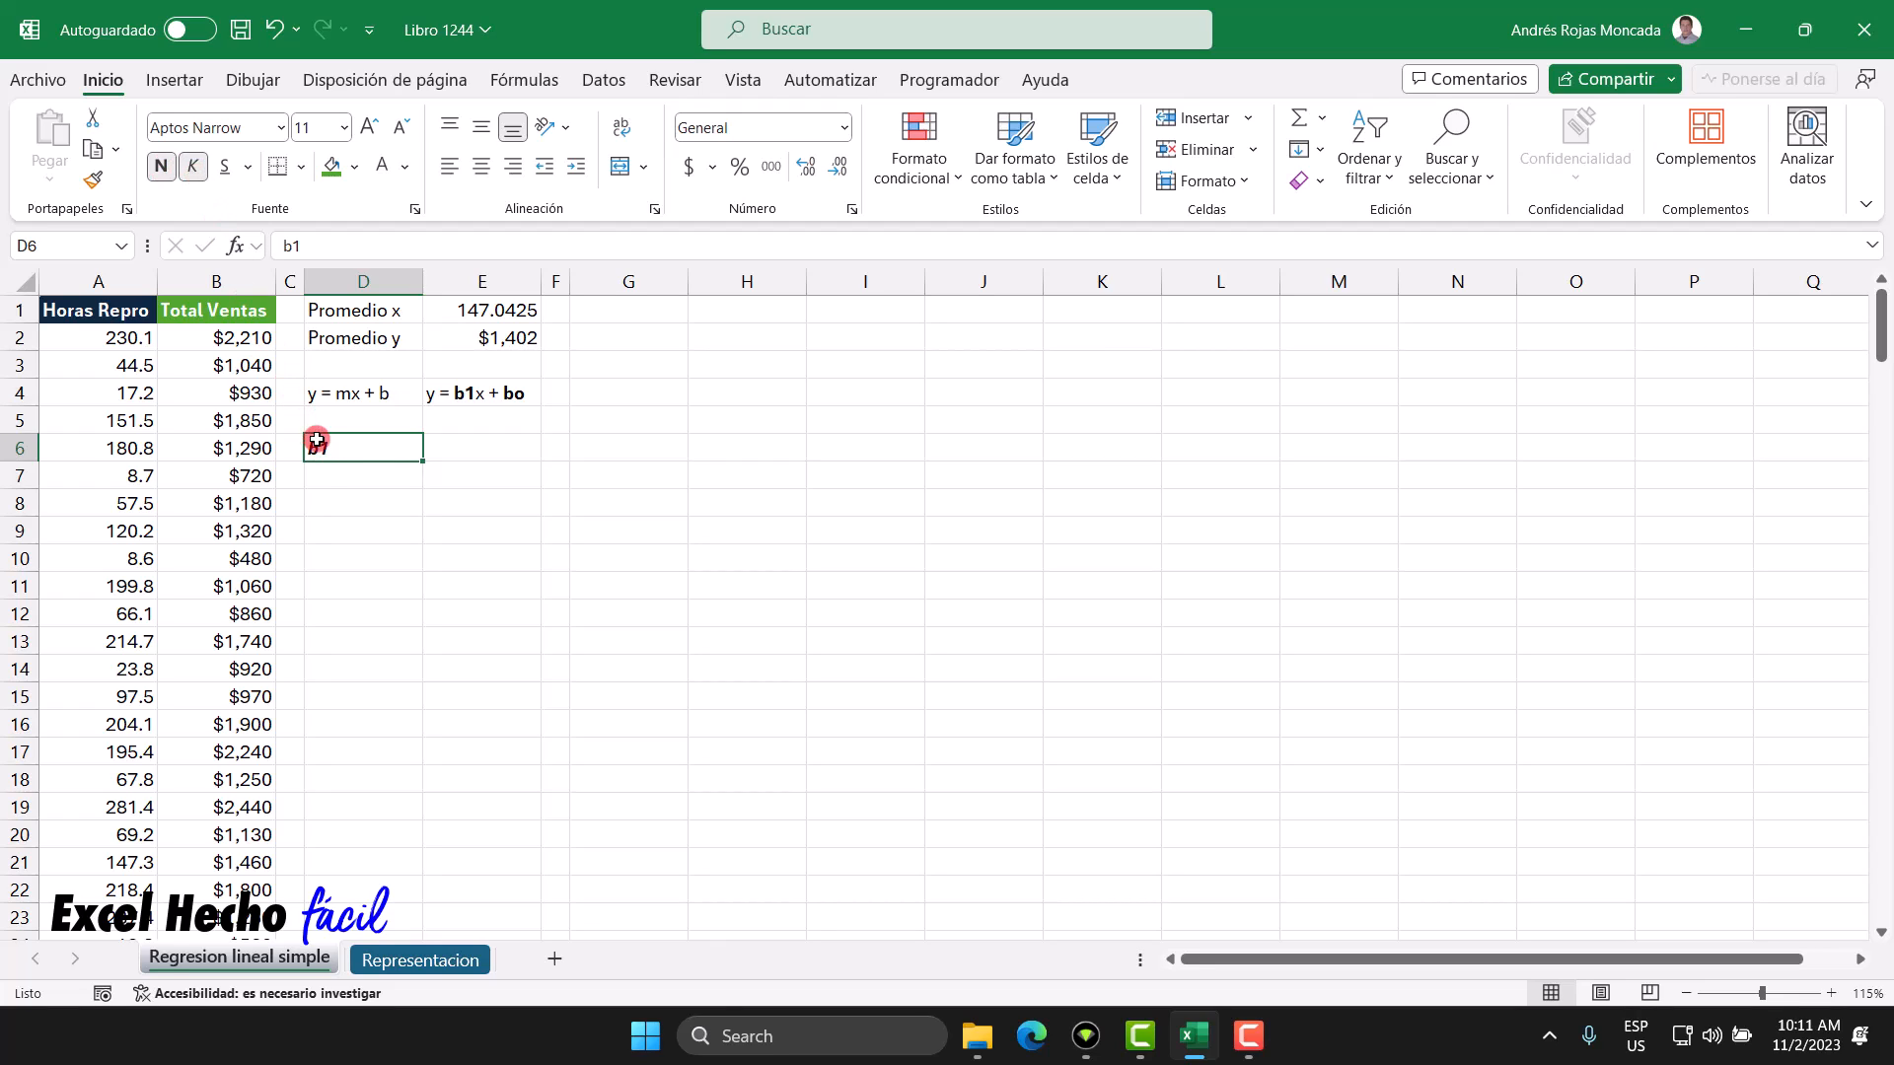
Step: Write the b1 numerator "Suma((xi-xm)*(yi-ym))" as text in D7 and add a bottom border under D7:E7
click(324, 470)
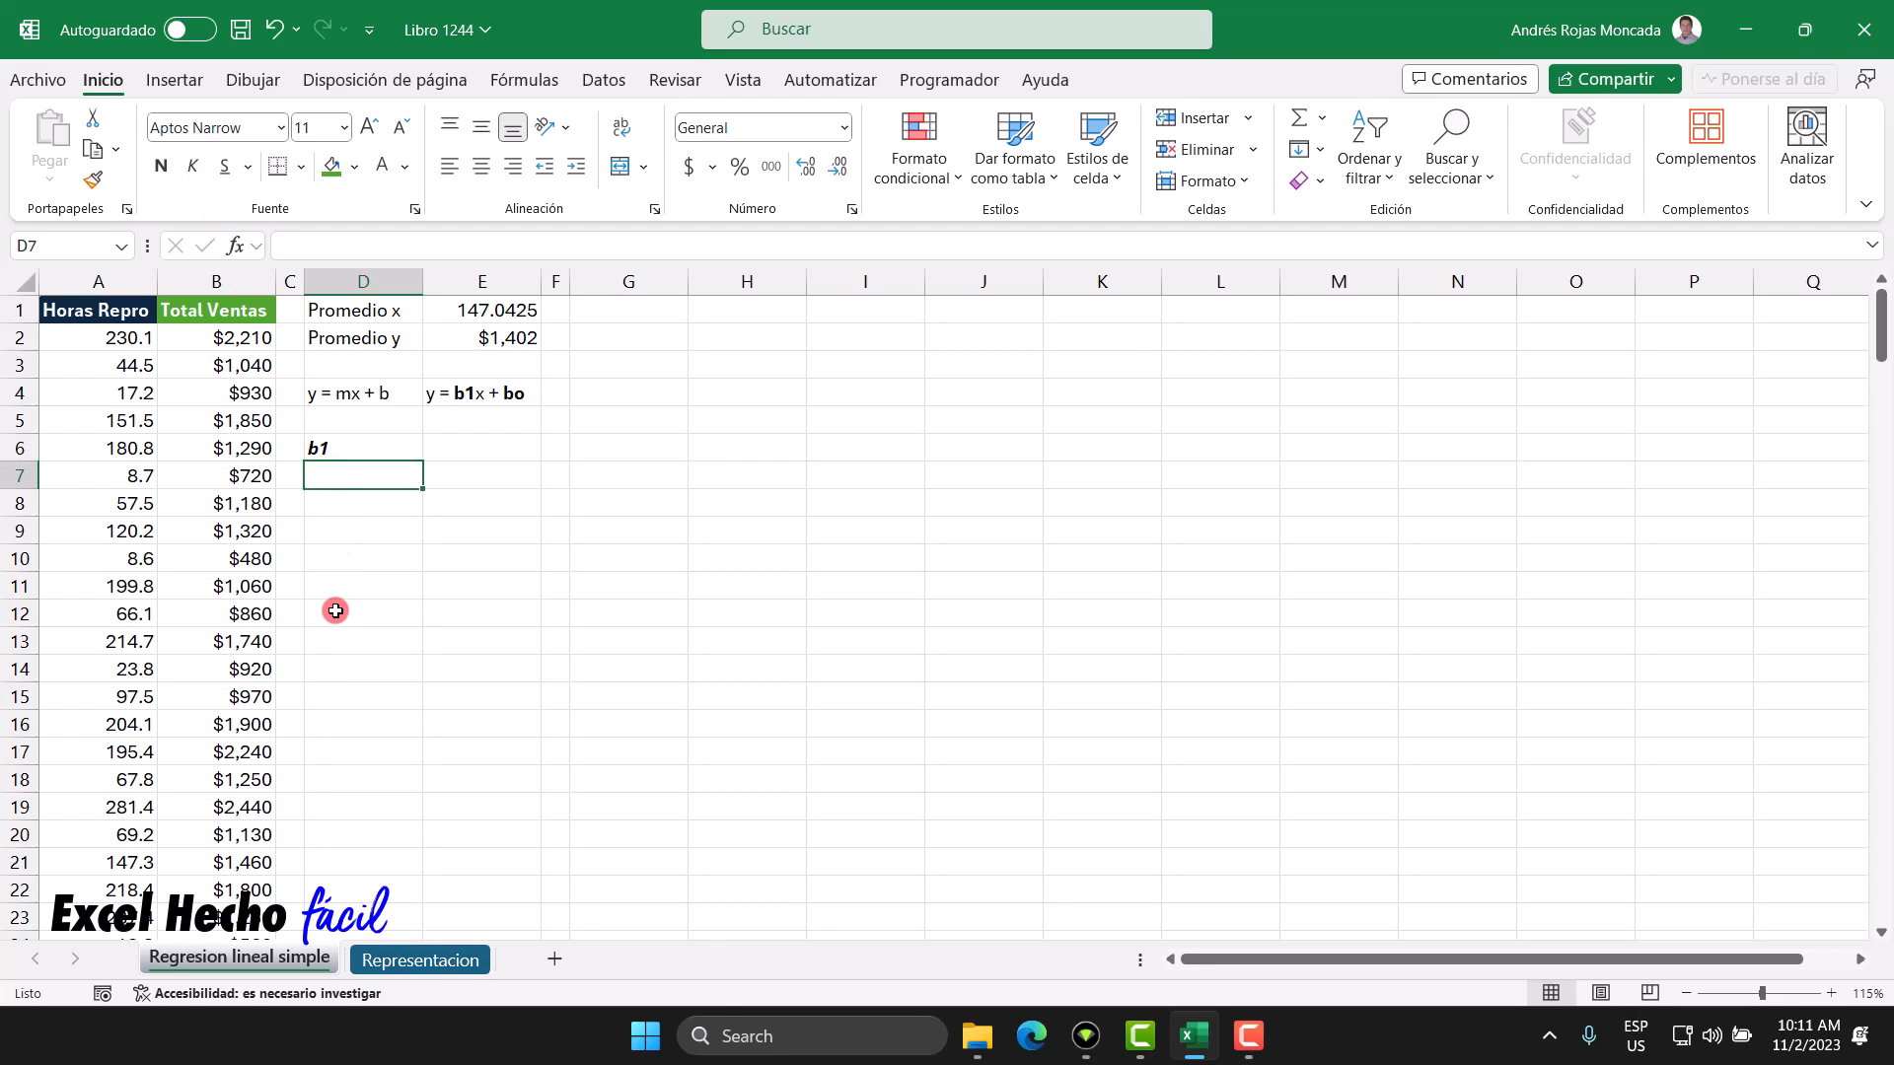
text(Suma)
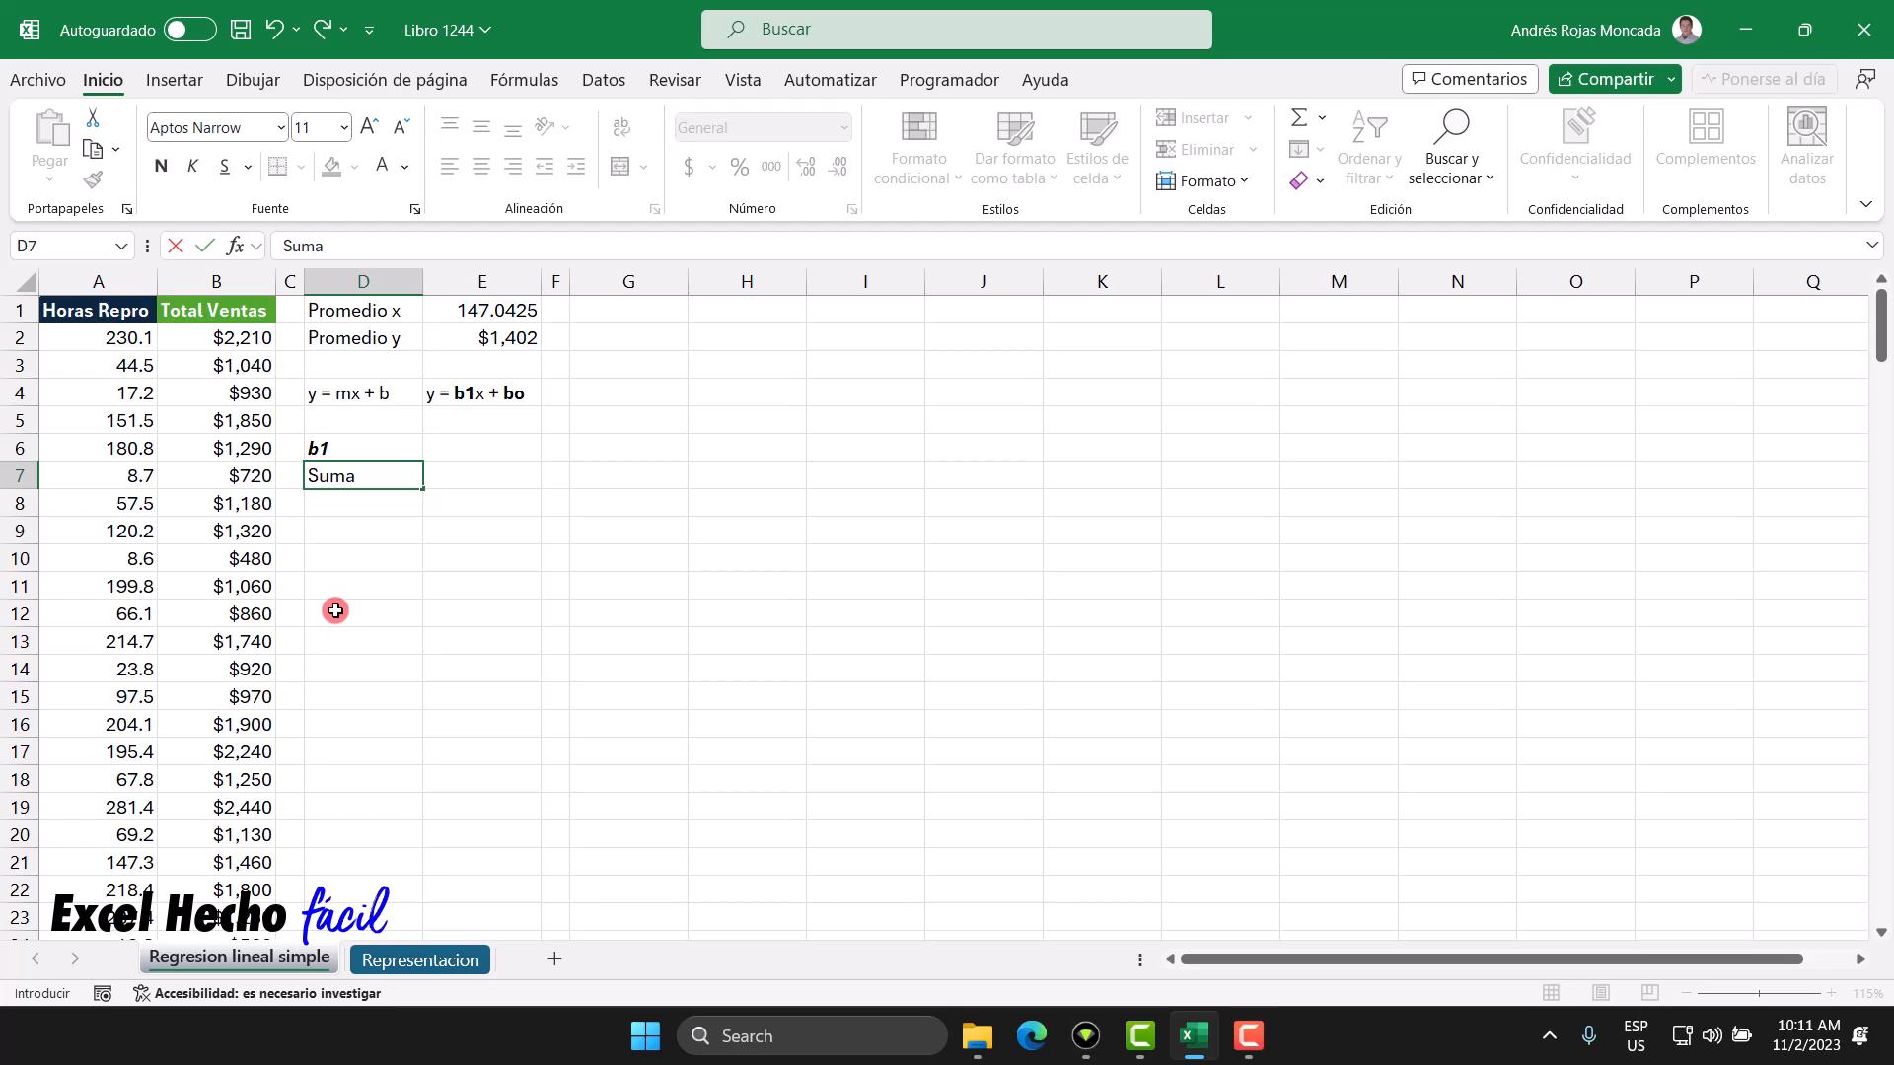
text((()
text(xi-xm)
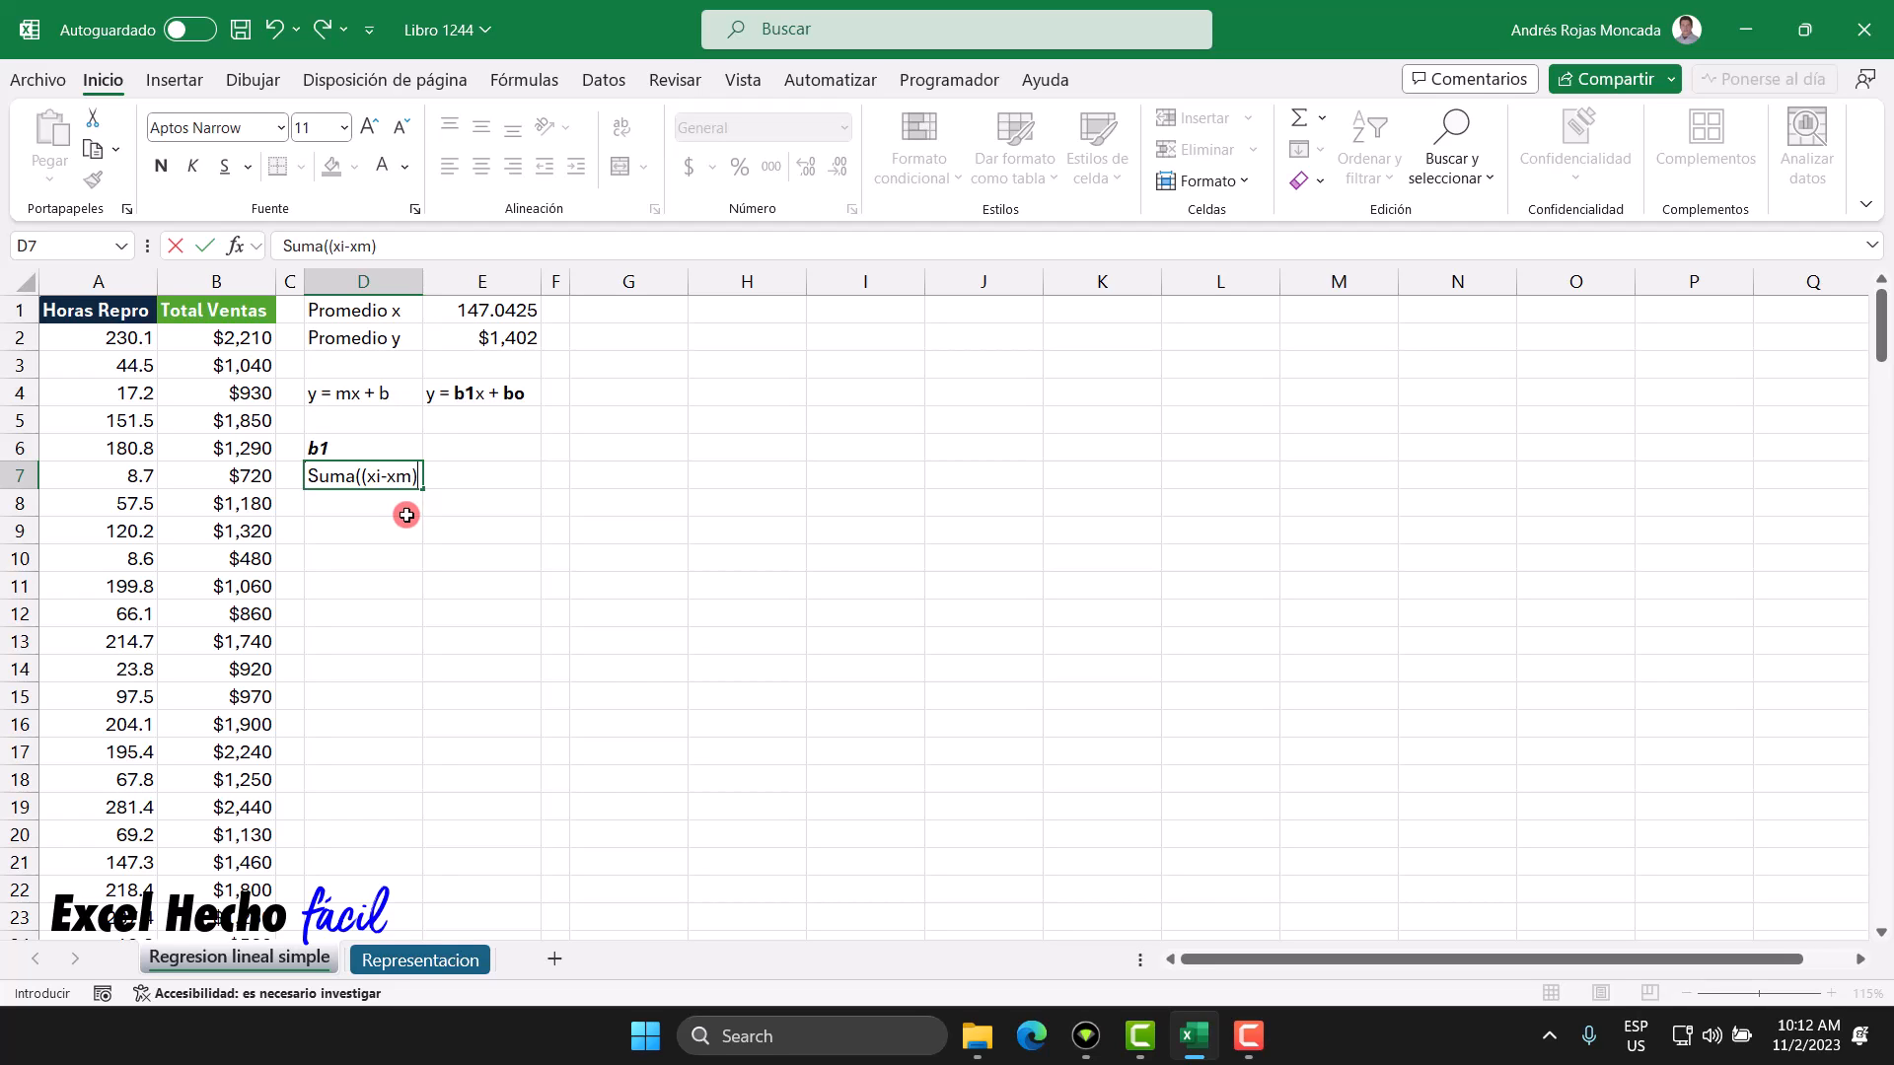
text(*(yi)
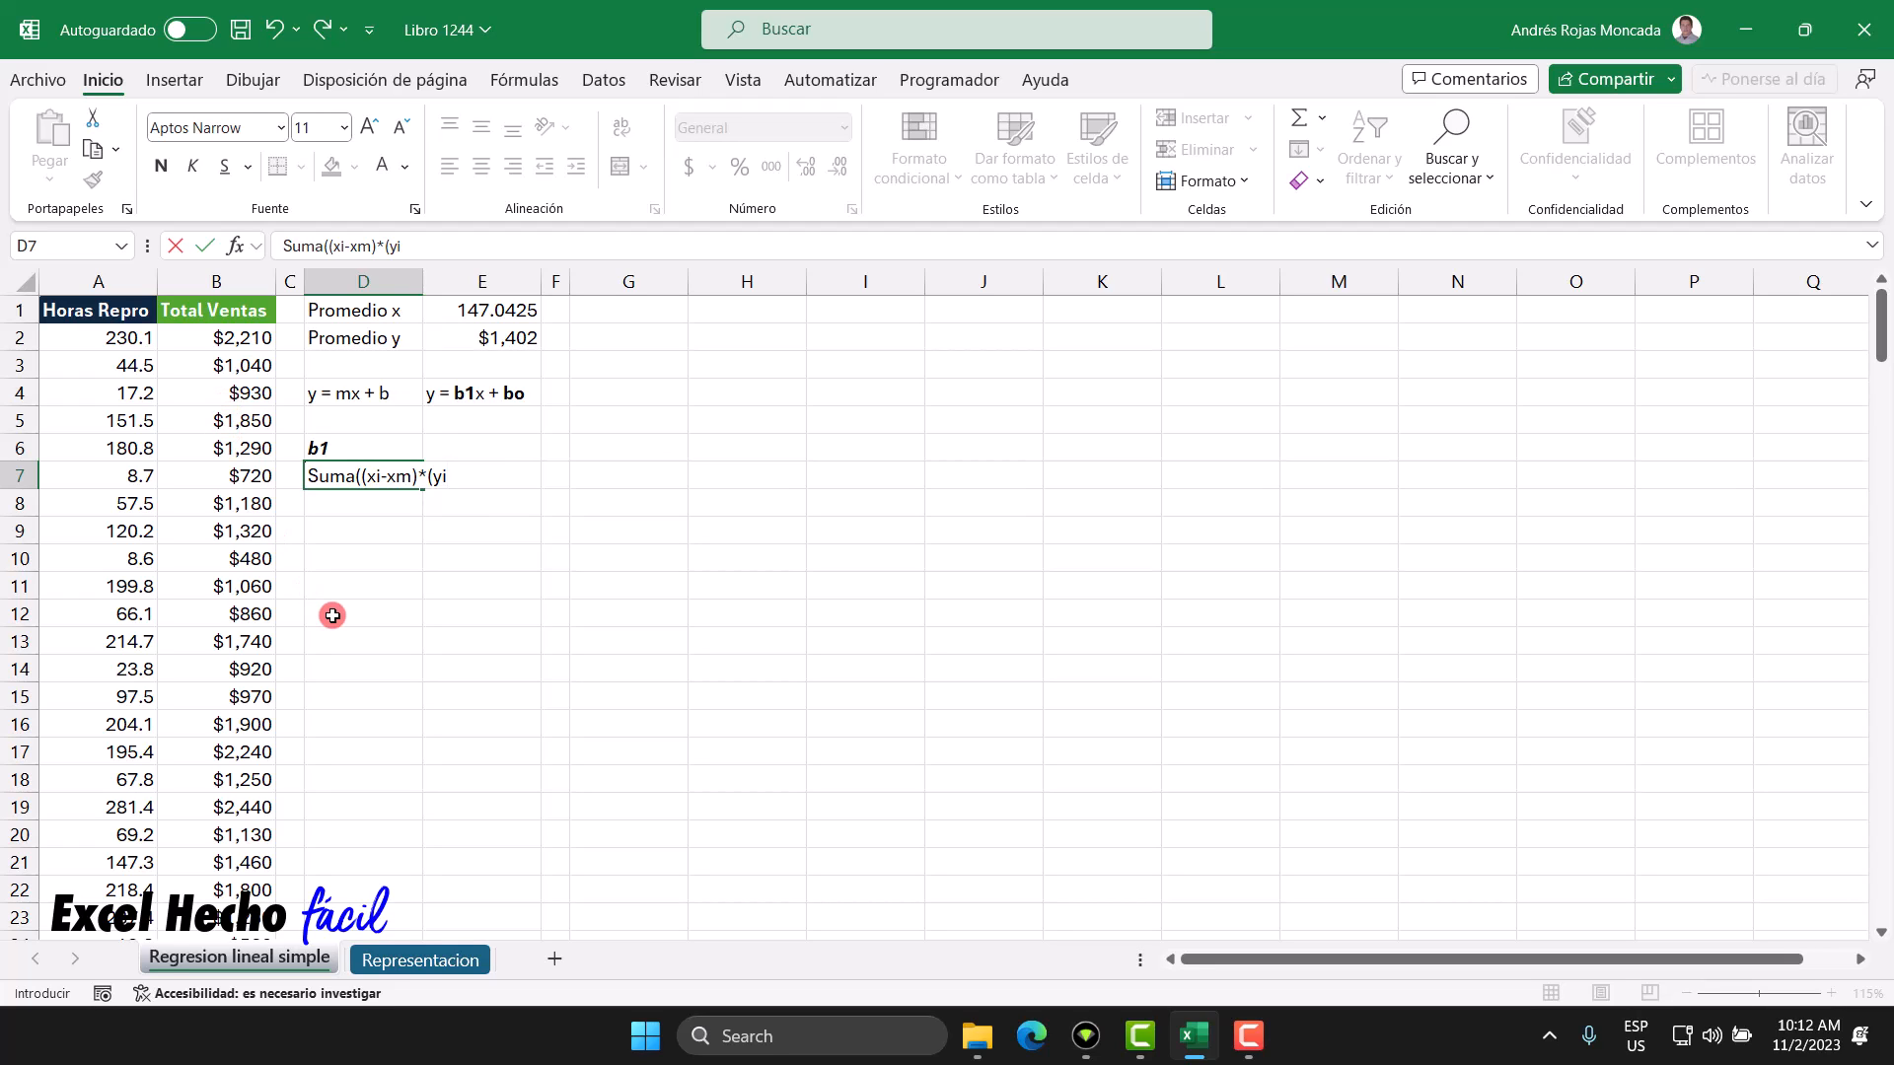
text(ym)
text()))
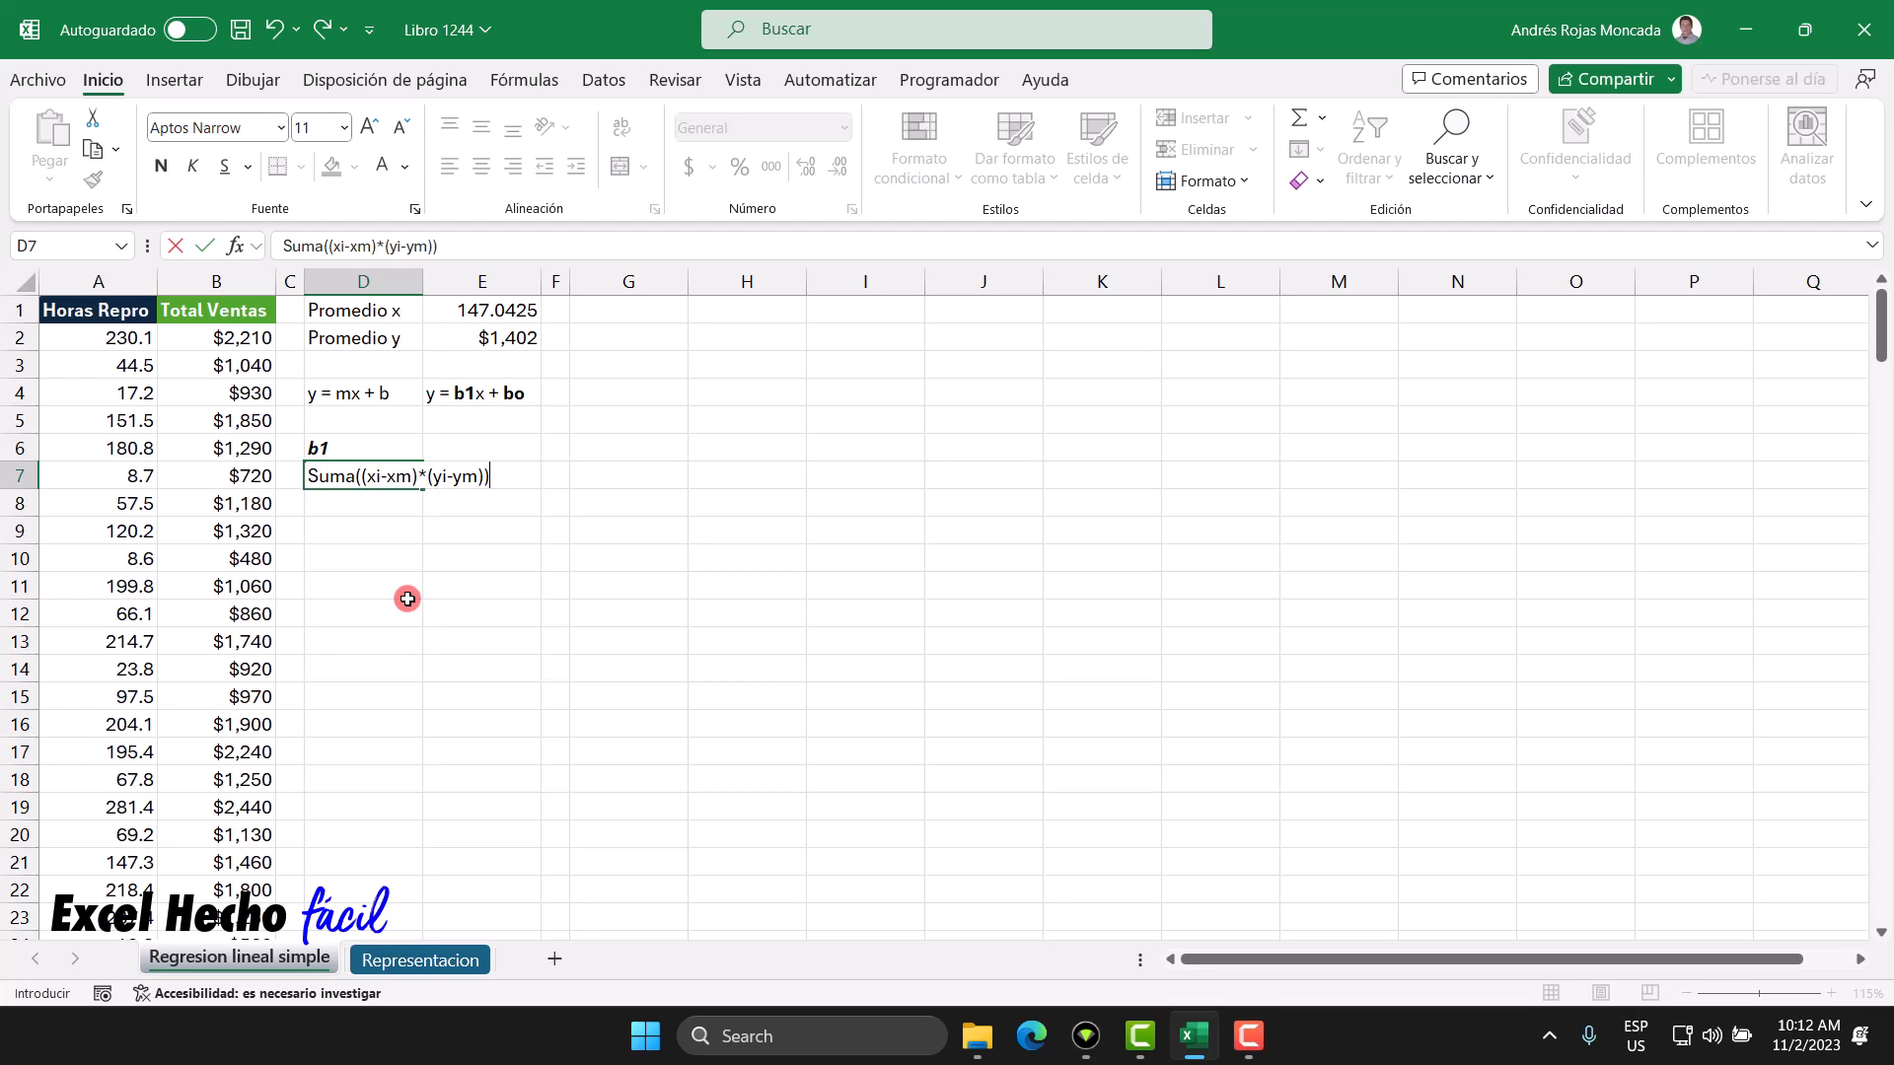
key(Return)
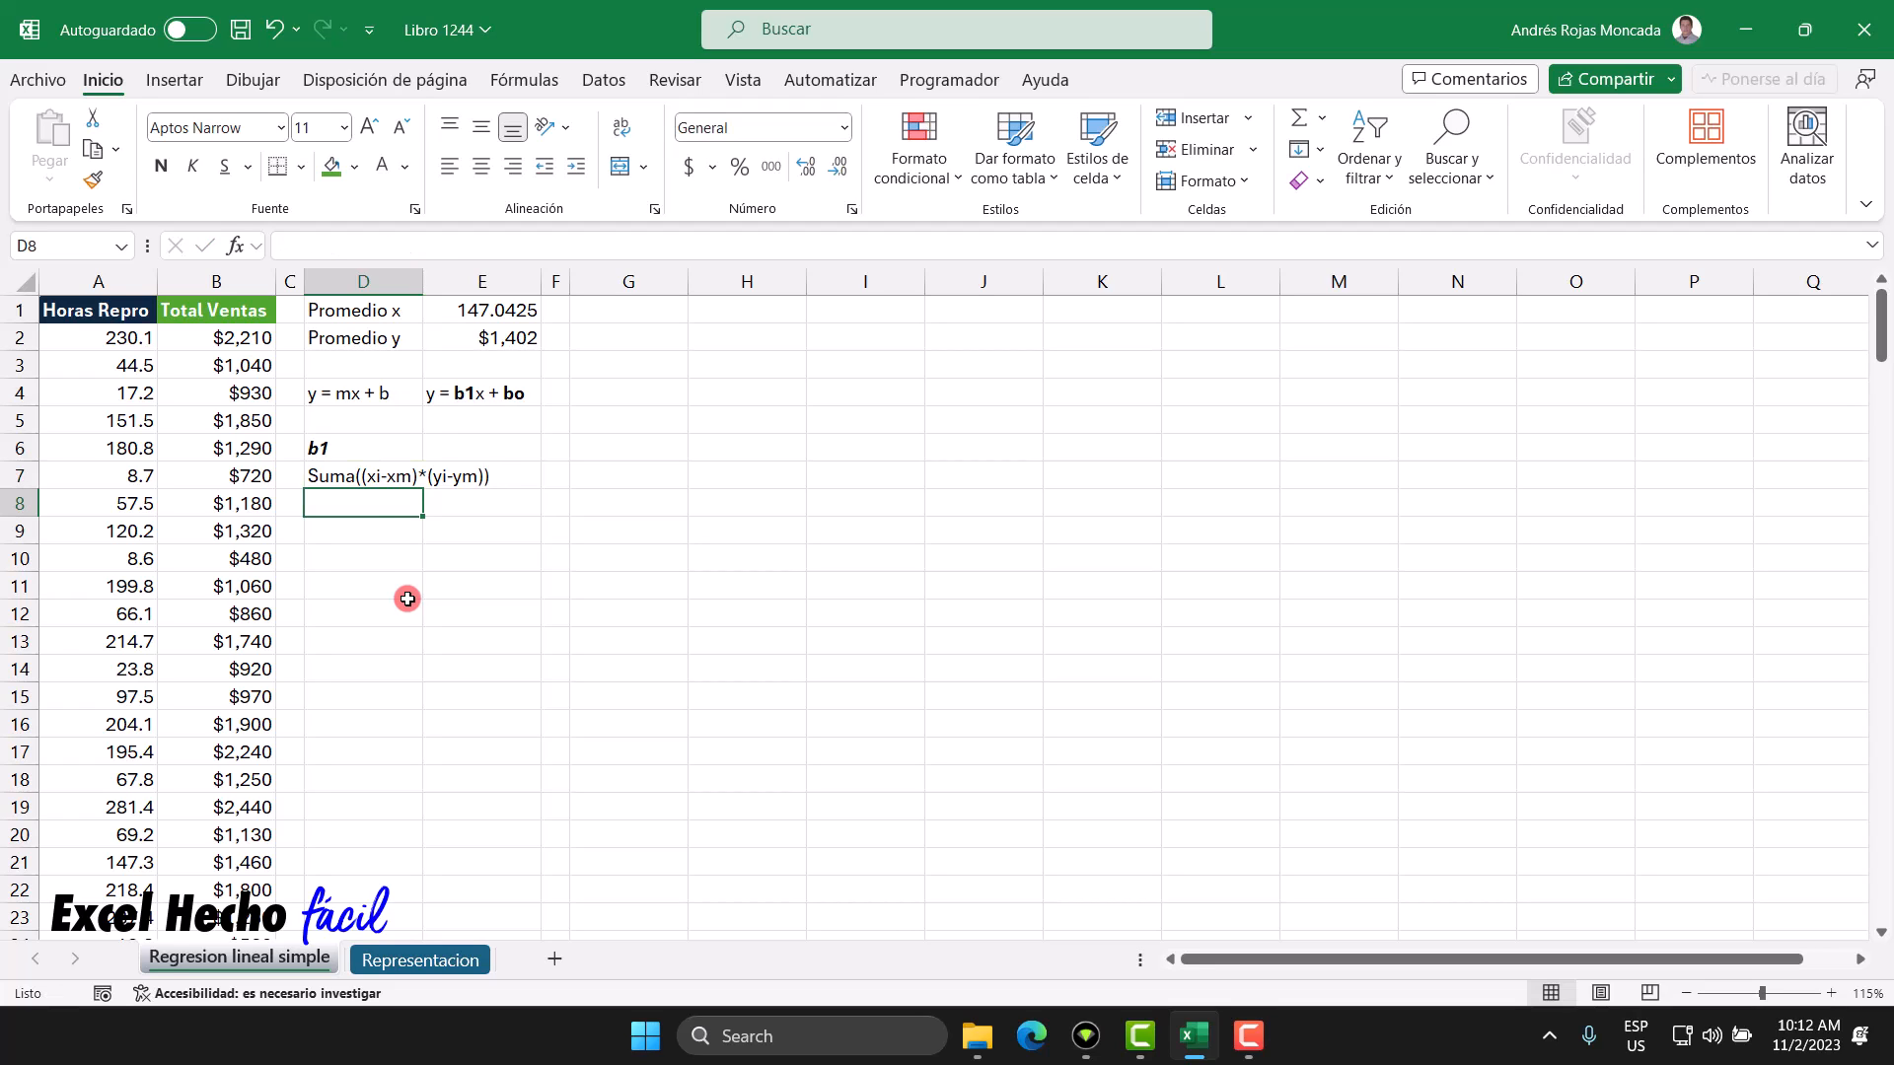
drag(362, 478, 457, 468)
click(279, 170)
Step: Write the b1 denominator "Suma((xi-xm)^2)" as text in D8
click(361, 503)
text(Suma)
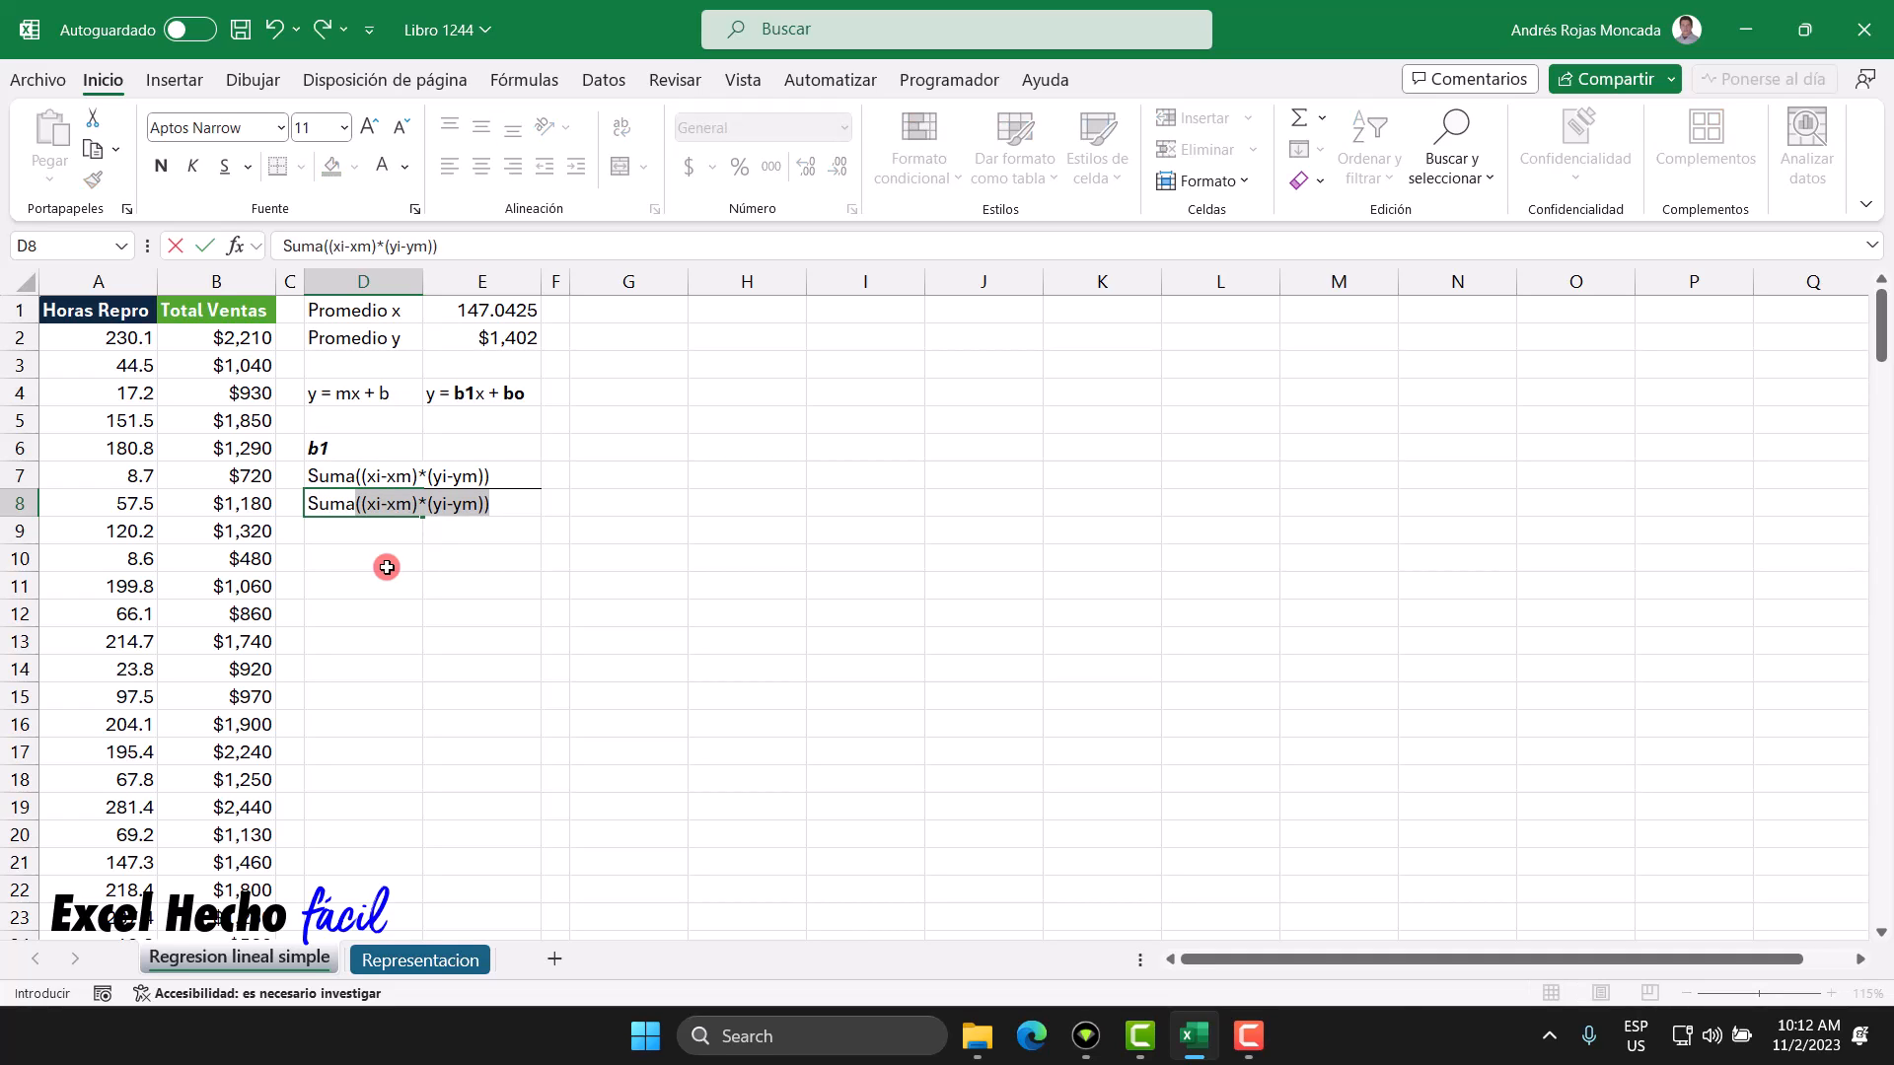
text(((xi-xm)
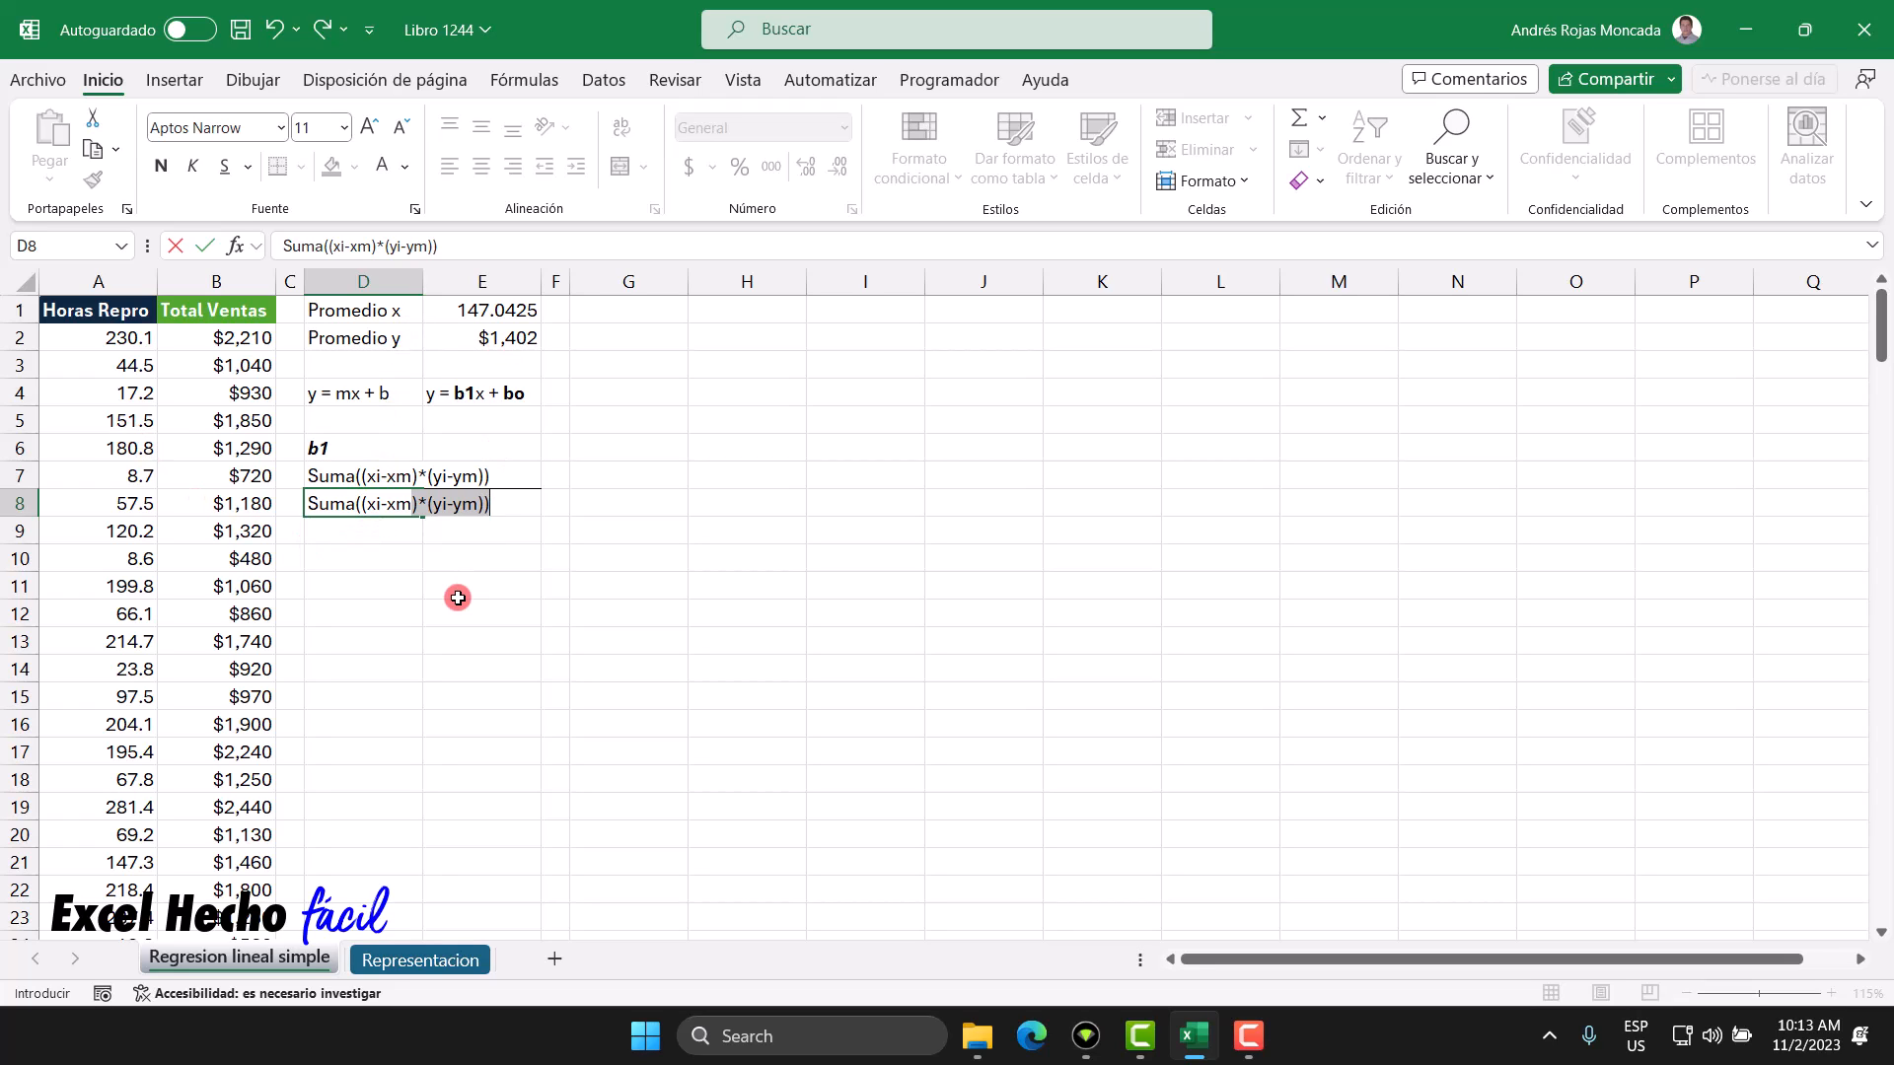
text()^2)
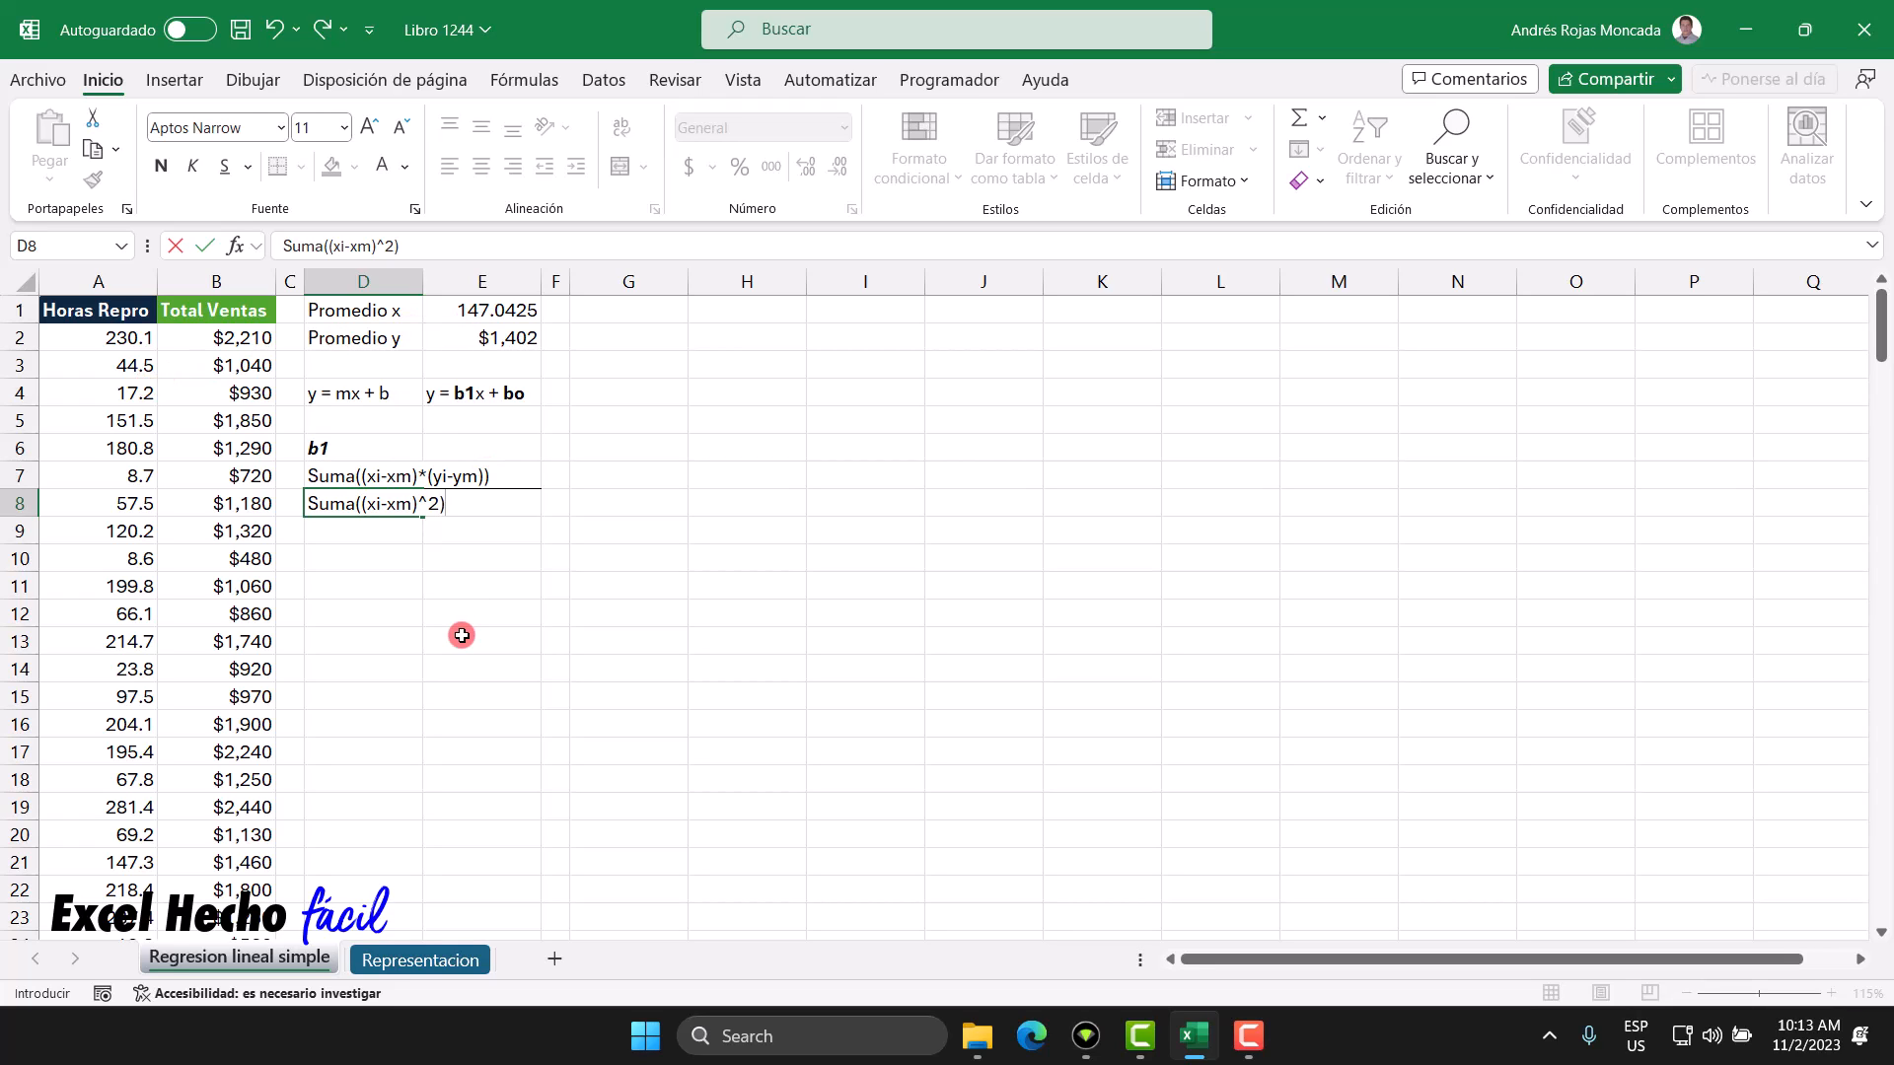
key(Return)
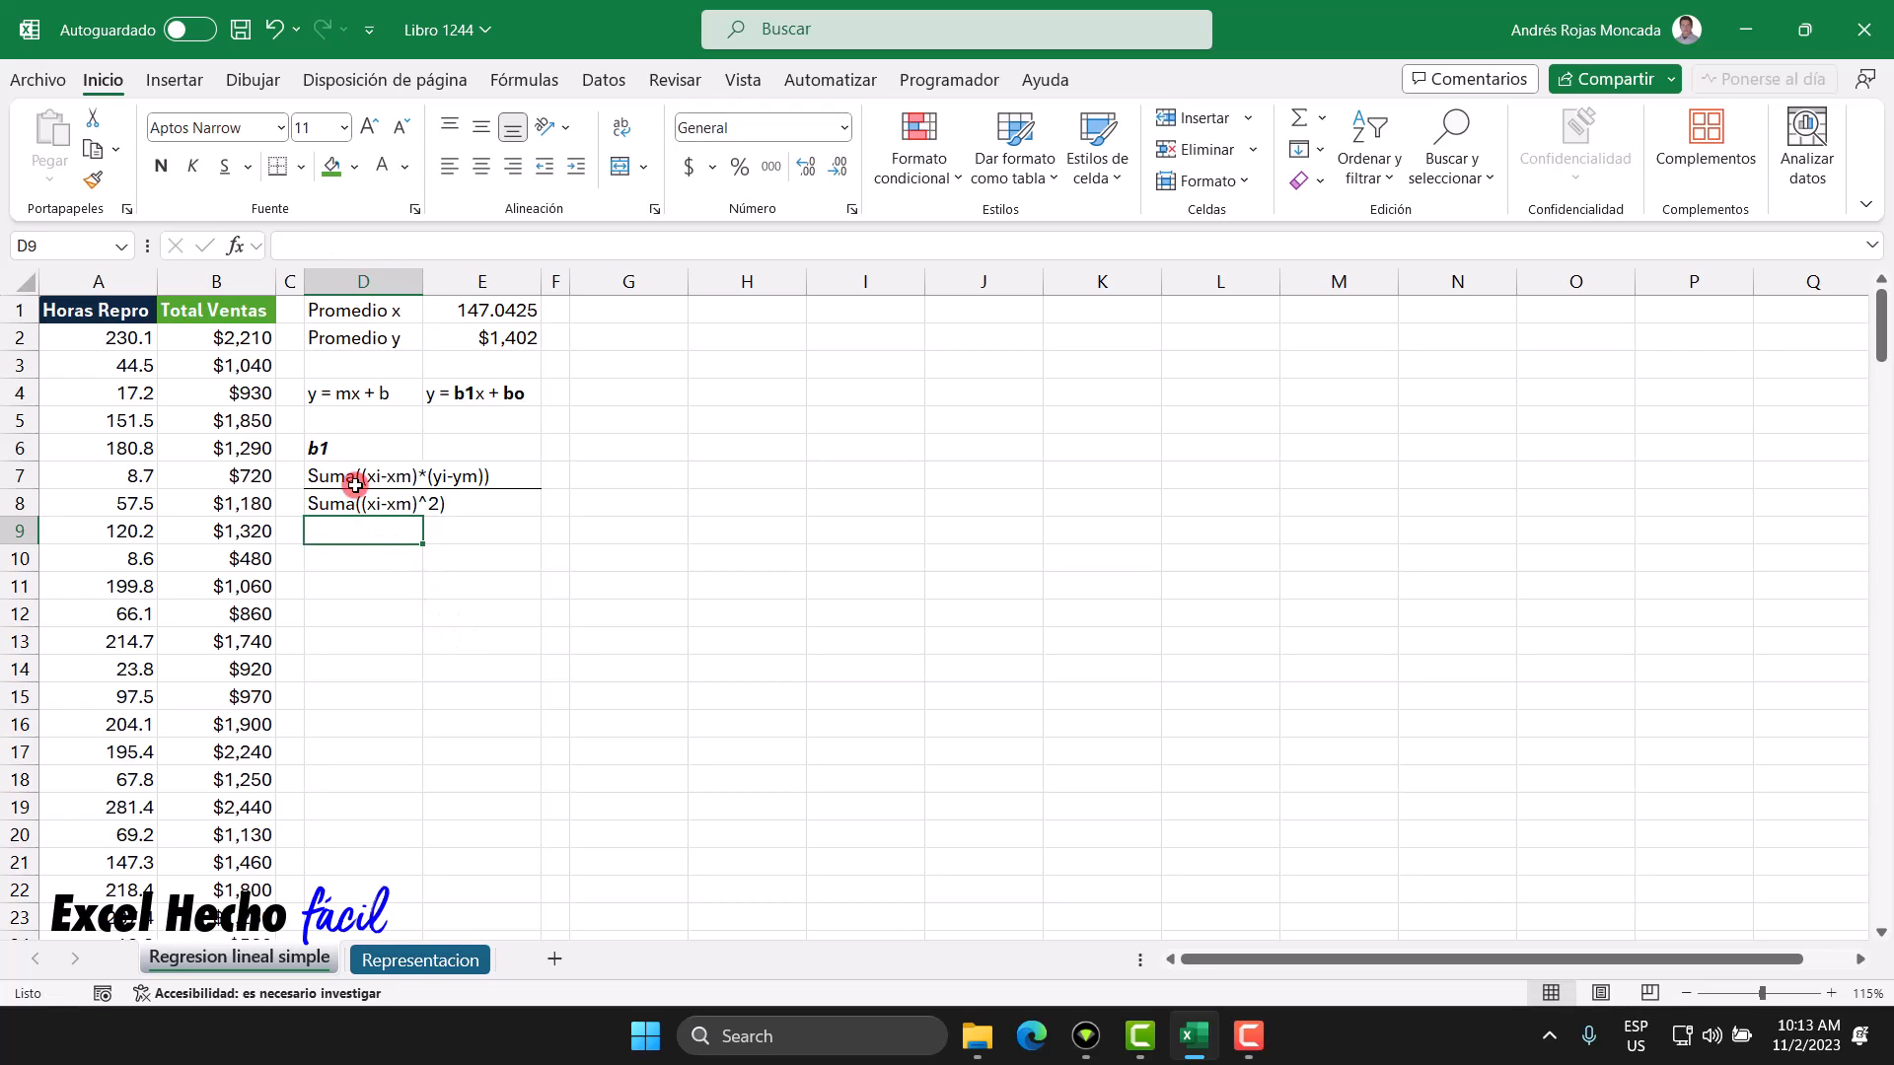
drag(346, 482, 440, 503)
click(353, 450)
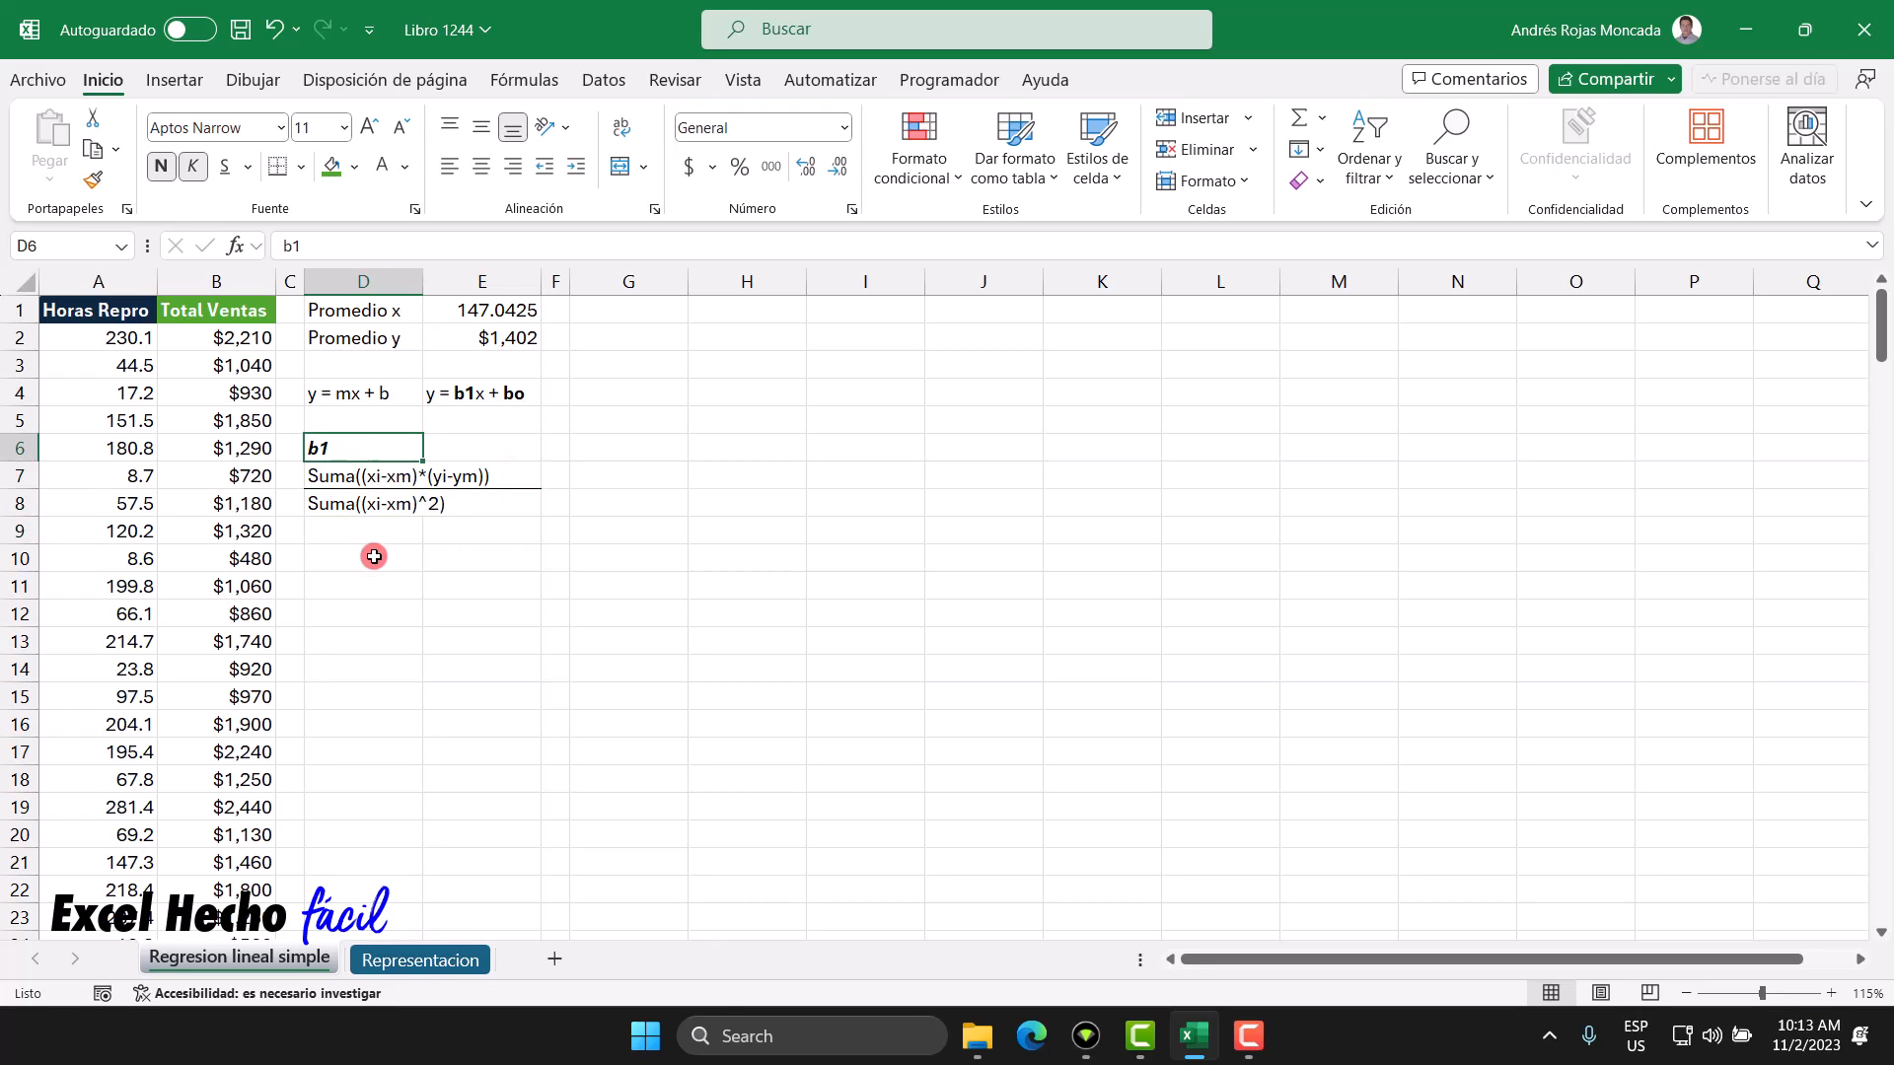
Step: Enter the heading "bo" in D10 and copy the bold italic formatting of the b1 heading in D6 onto it
click(373, 557)
text(B)
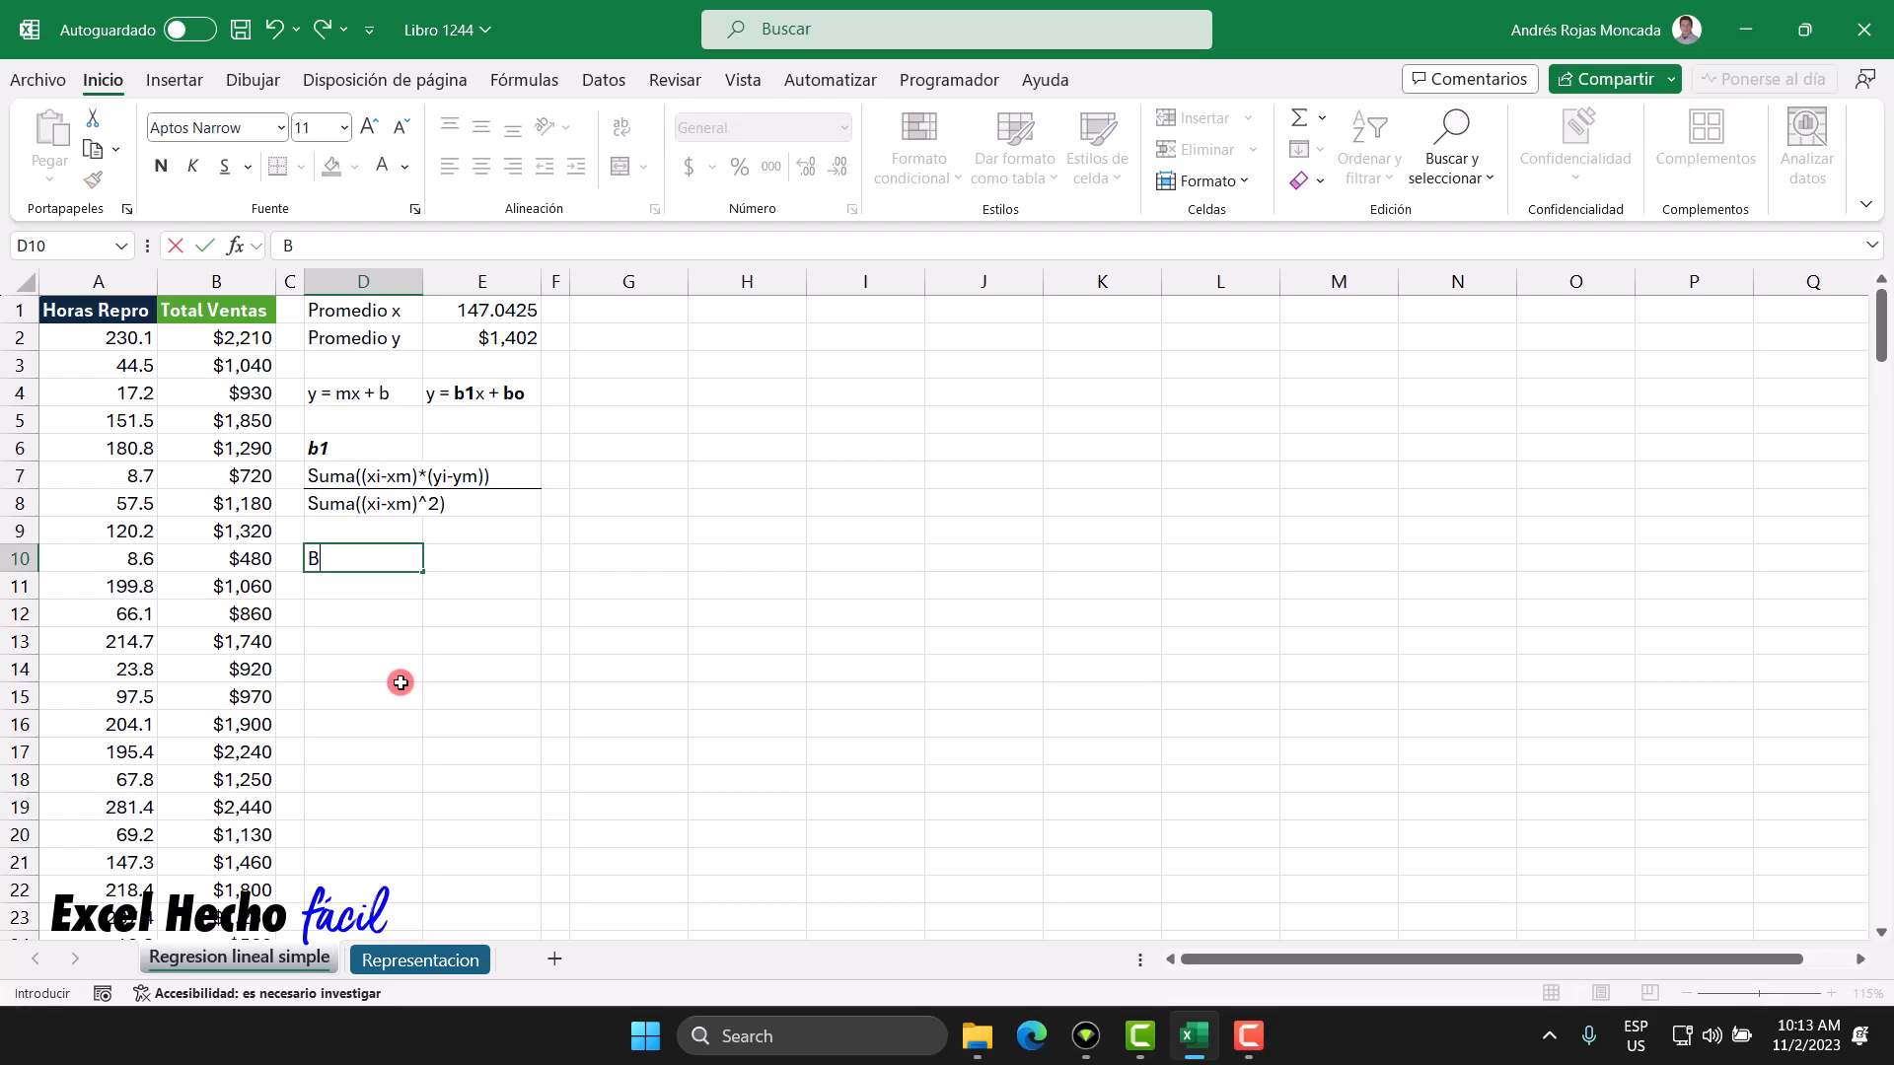
key(BackSpace)
text(bo)
key(Return)
key(Up)
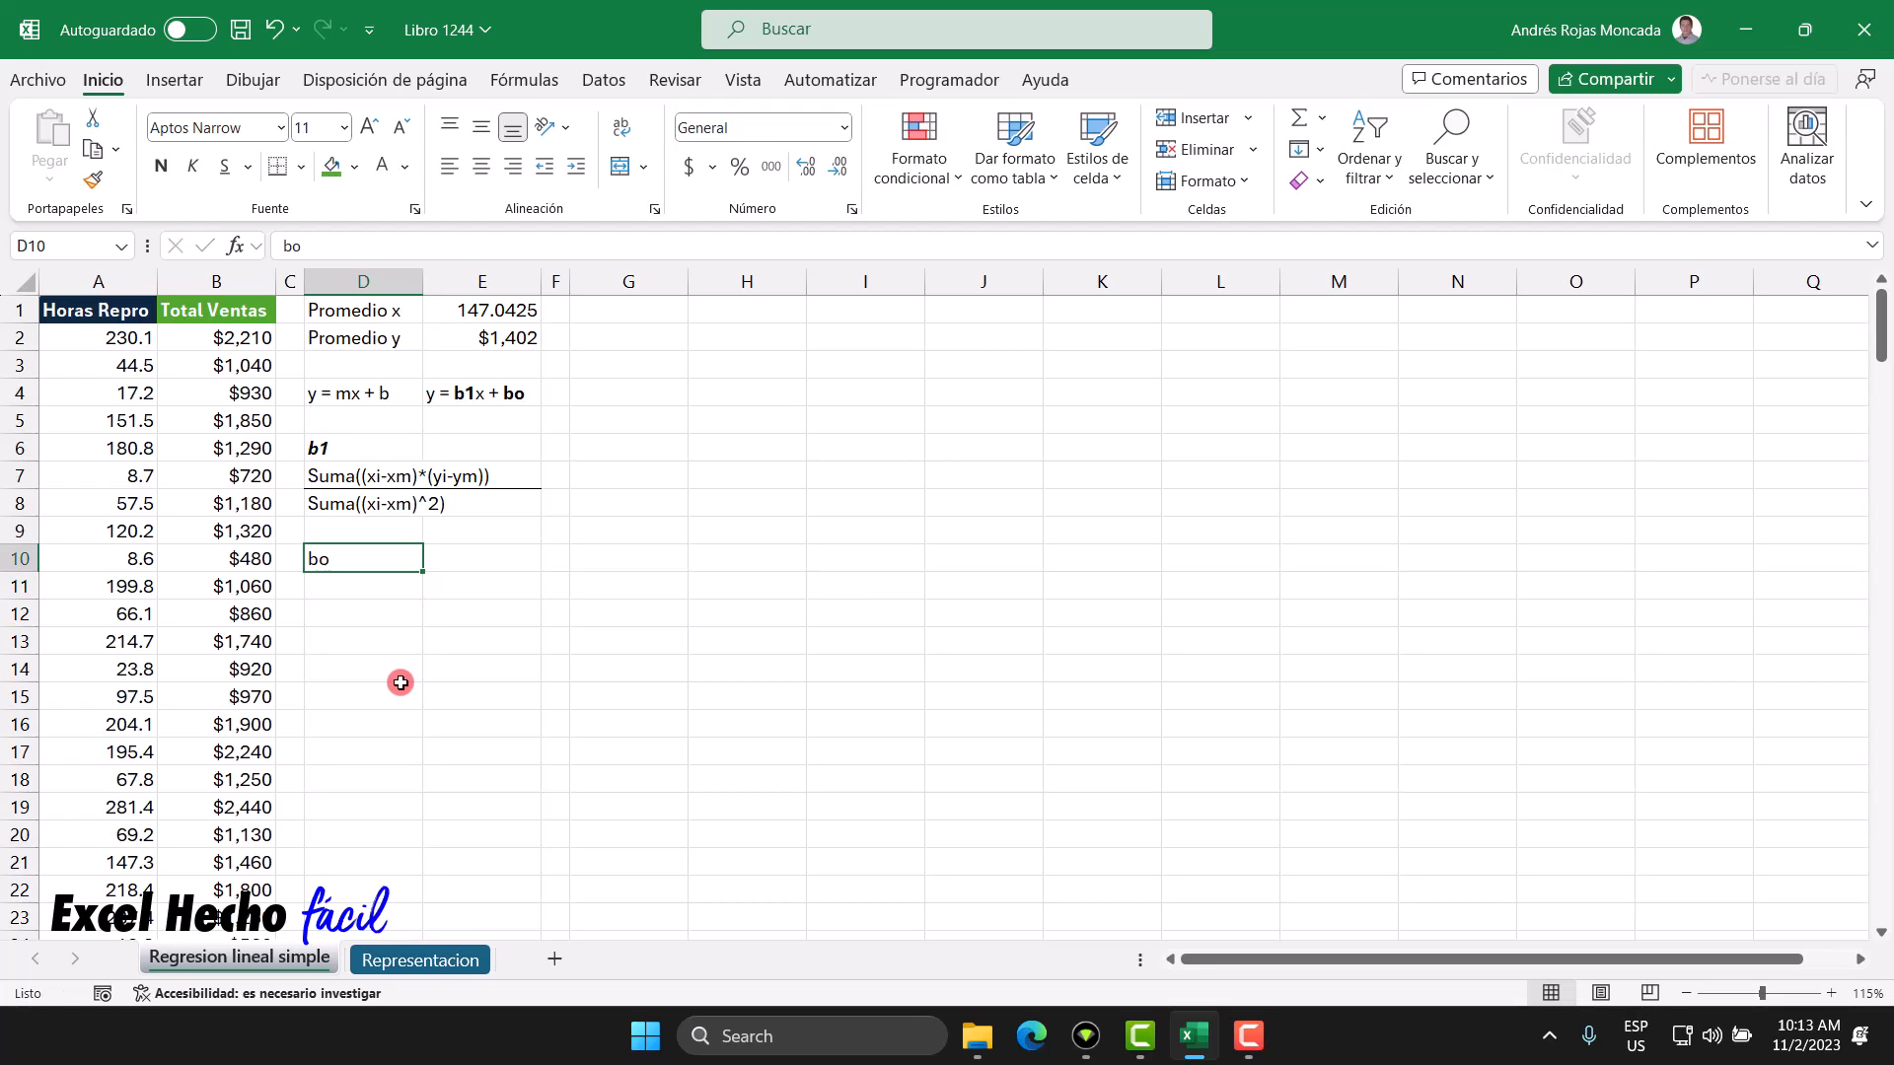
click(363, 449)
click(92, 178)
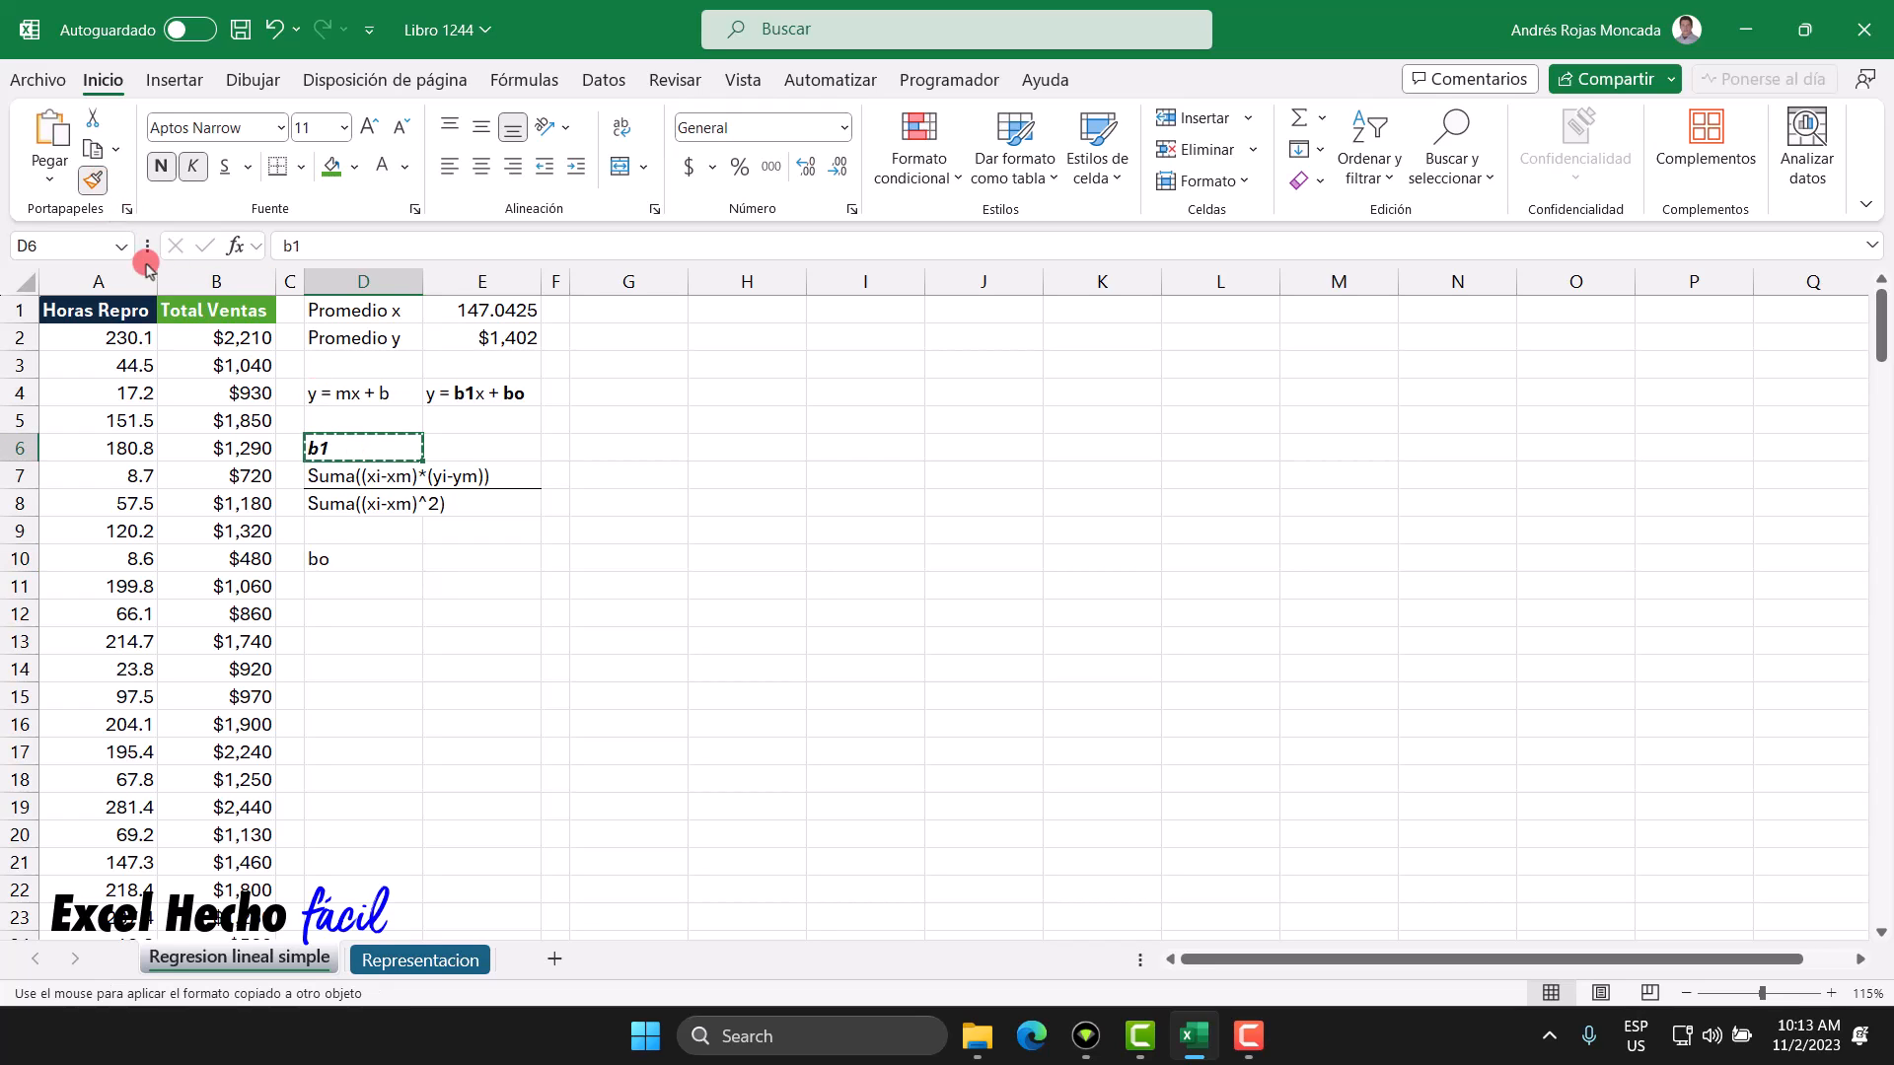
click(319, 565)
Step: Write the intercept formula "ym - b1 * xm" as text in D11
click(334, 588)
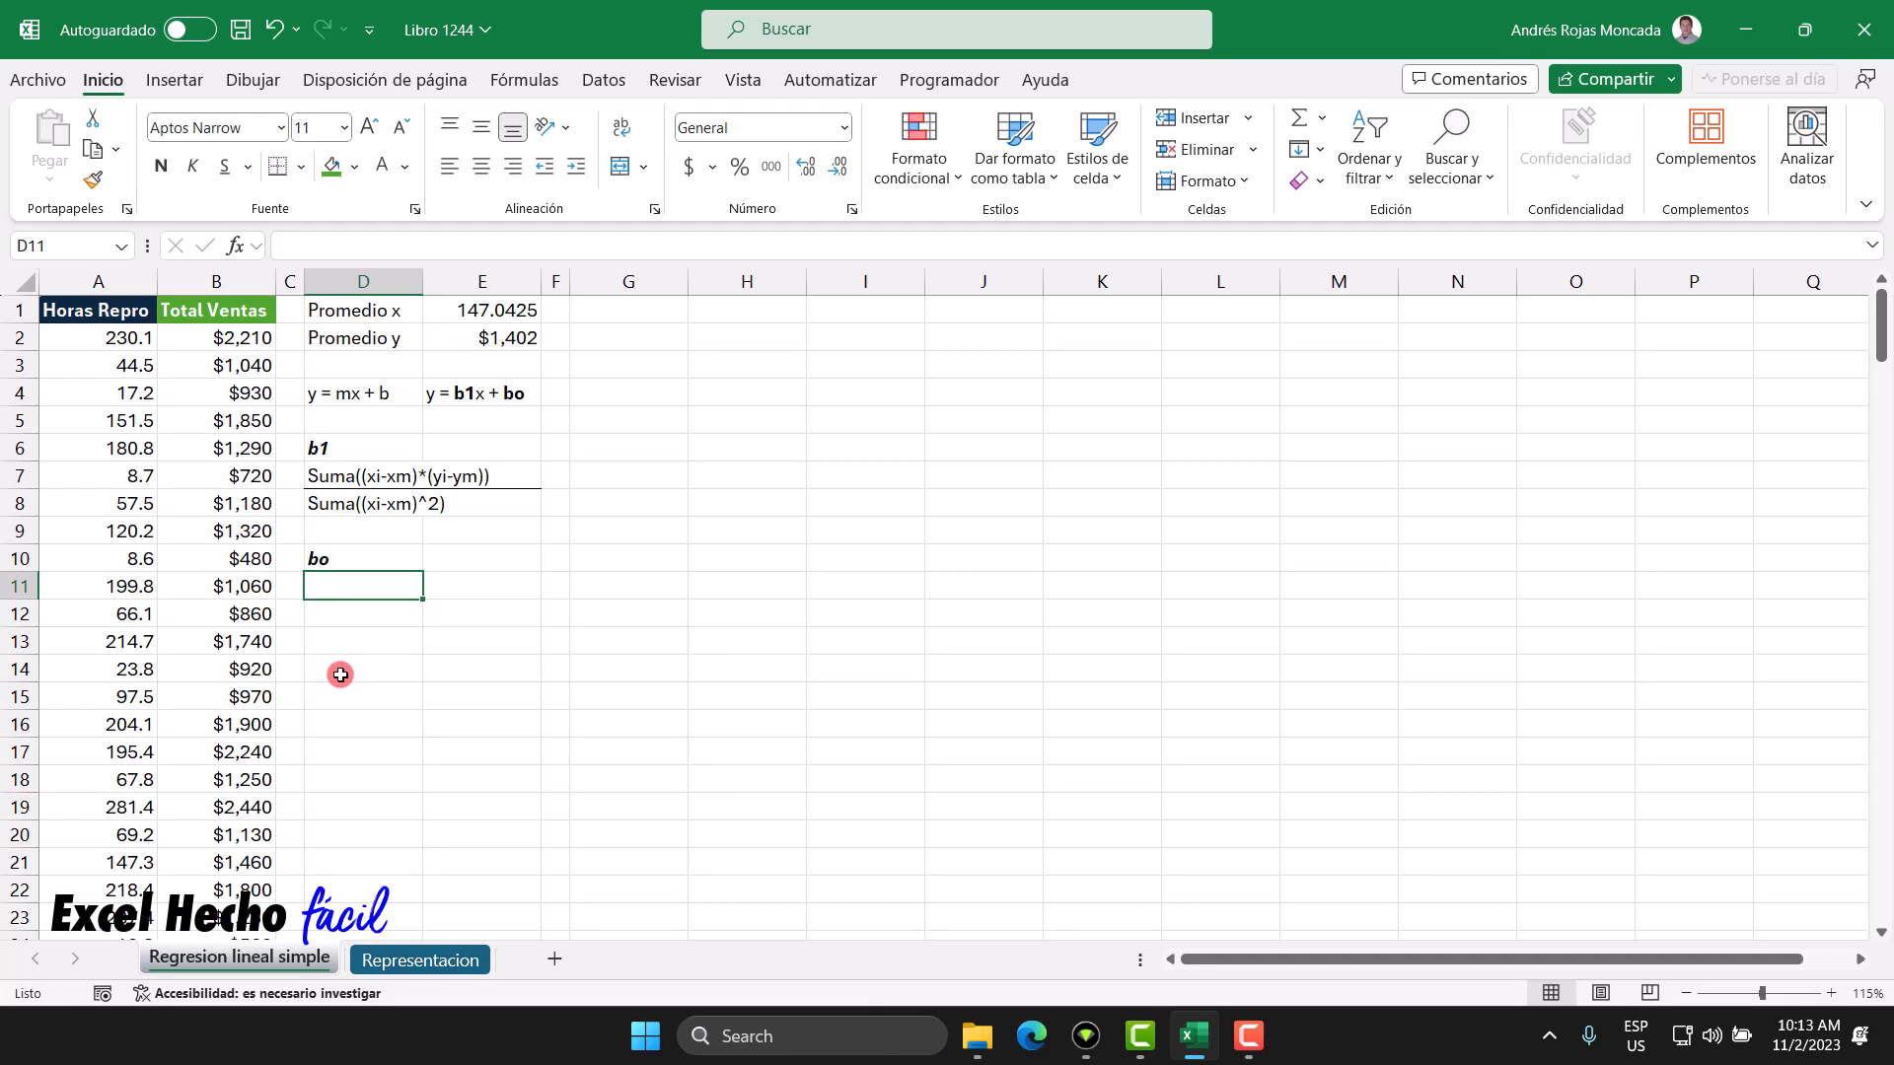
text(ym)
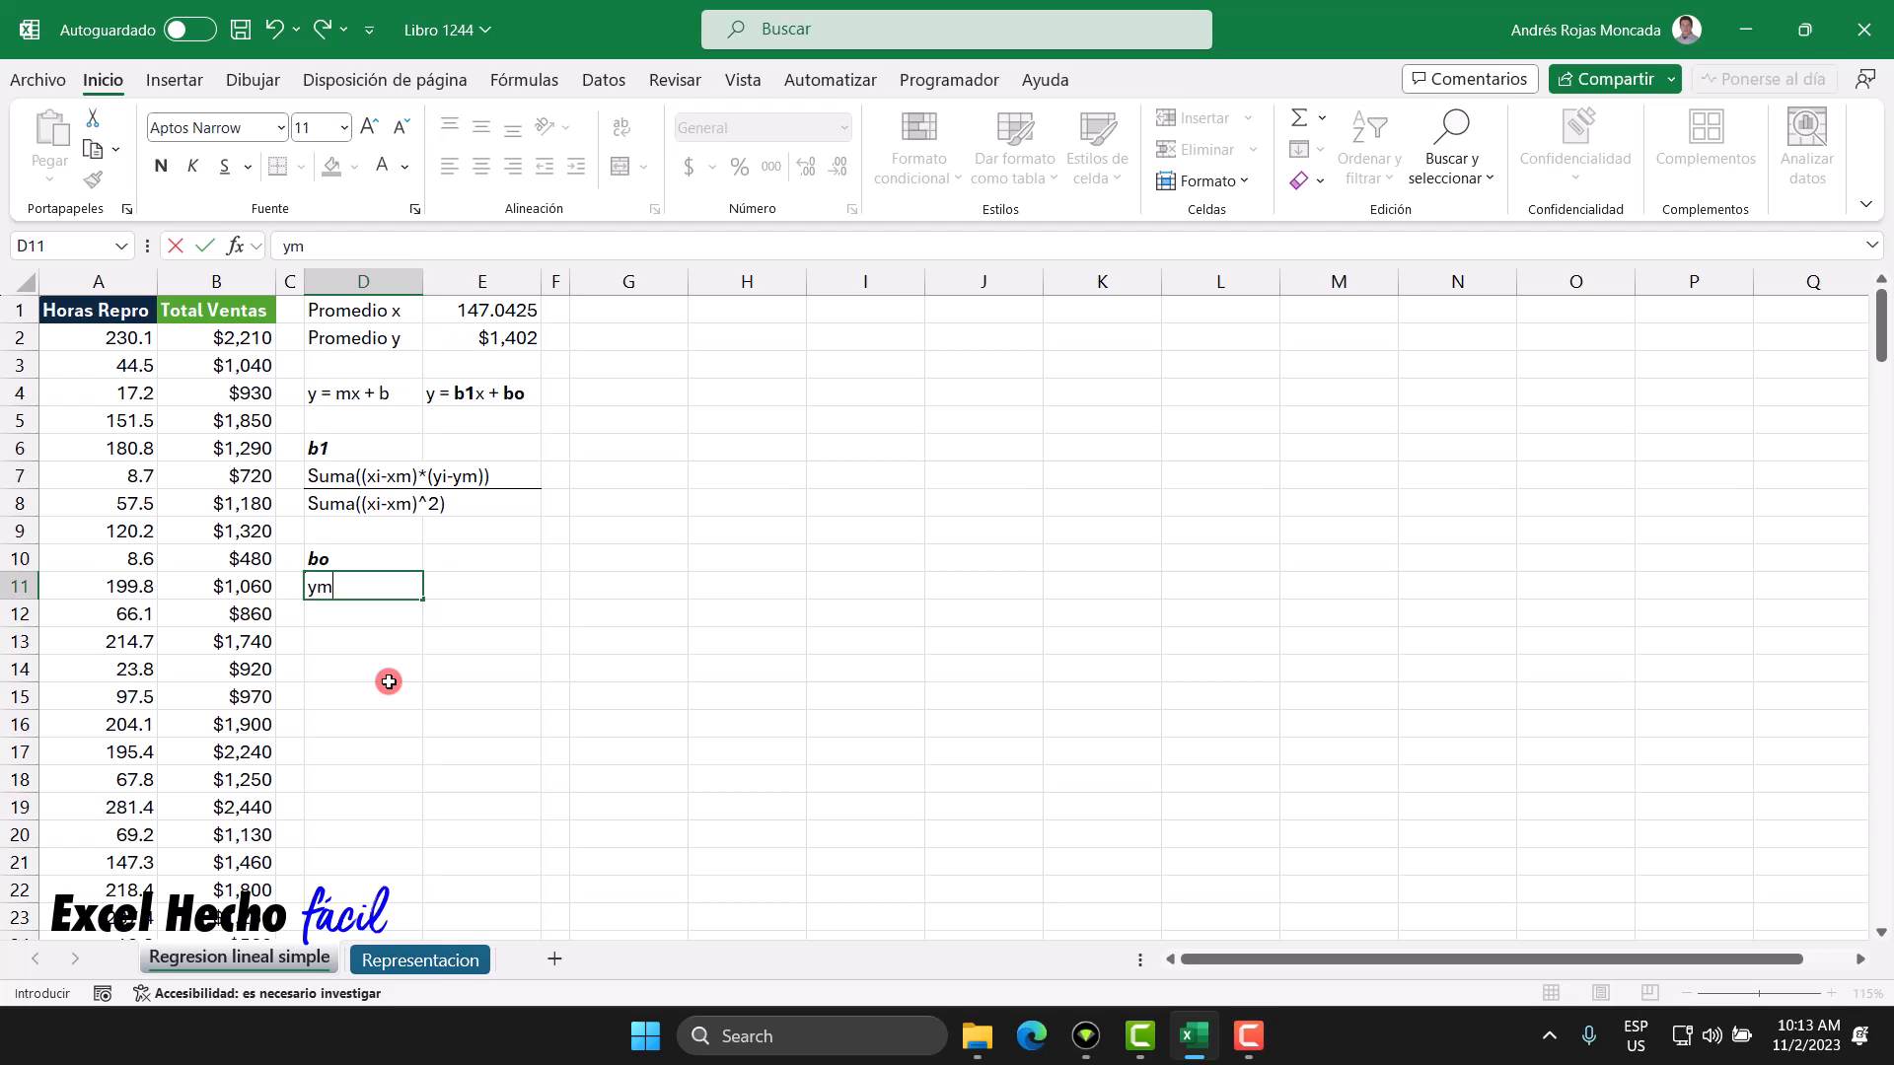
text(- b1)
drag(368, 586, 351, 586)
click(372, 588)
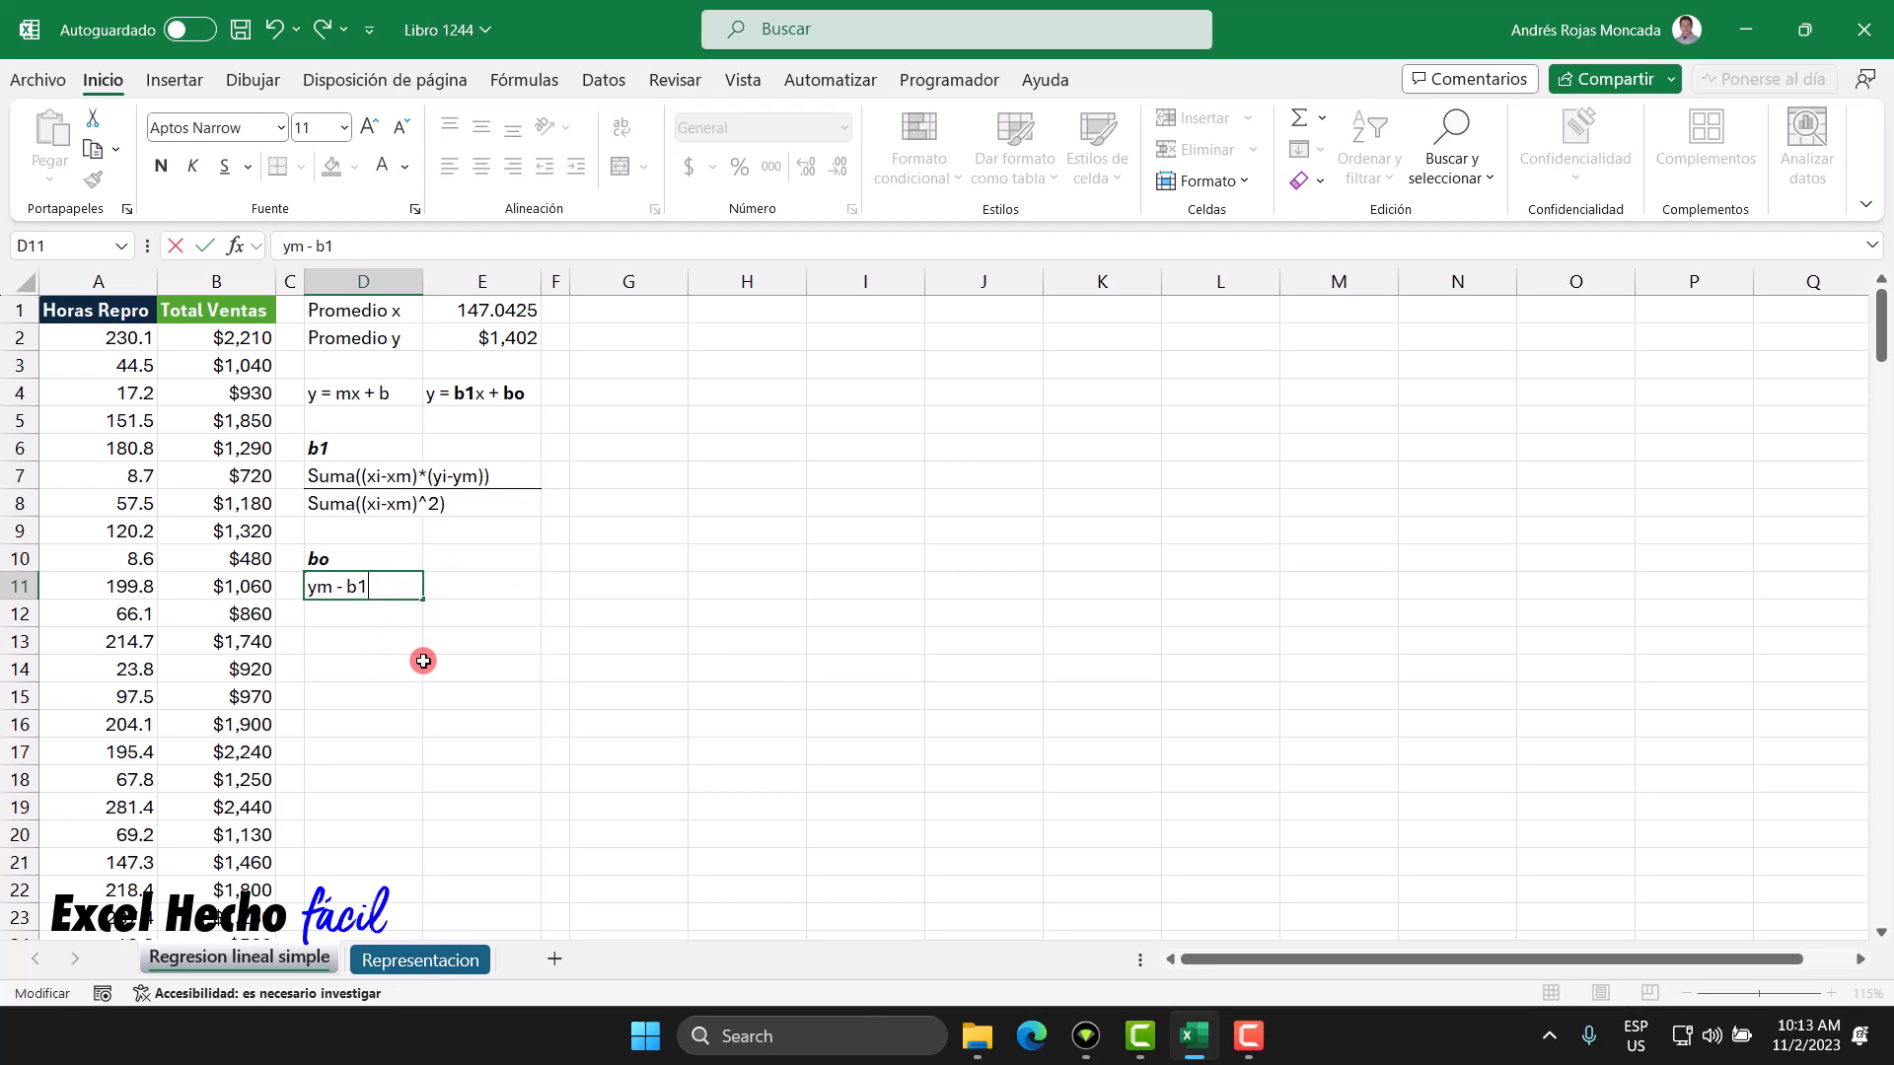
text(* xm)
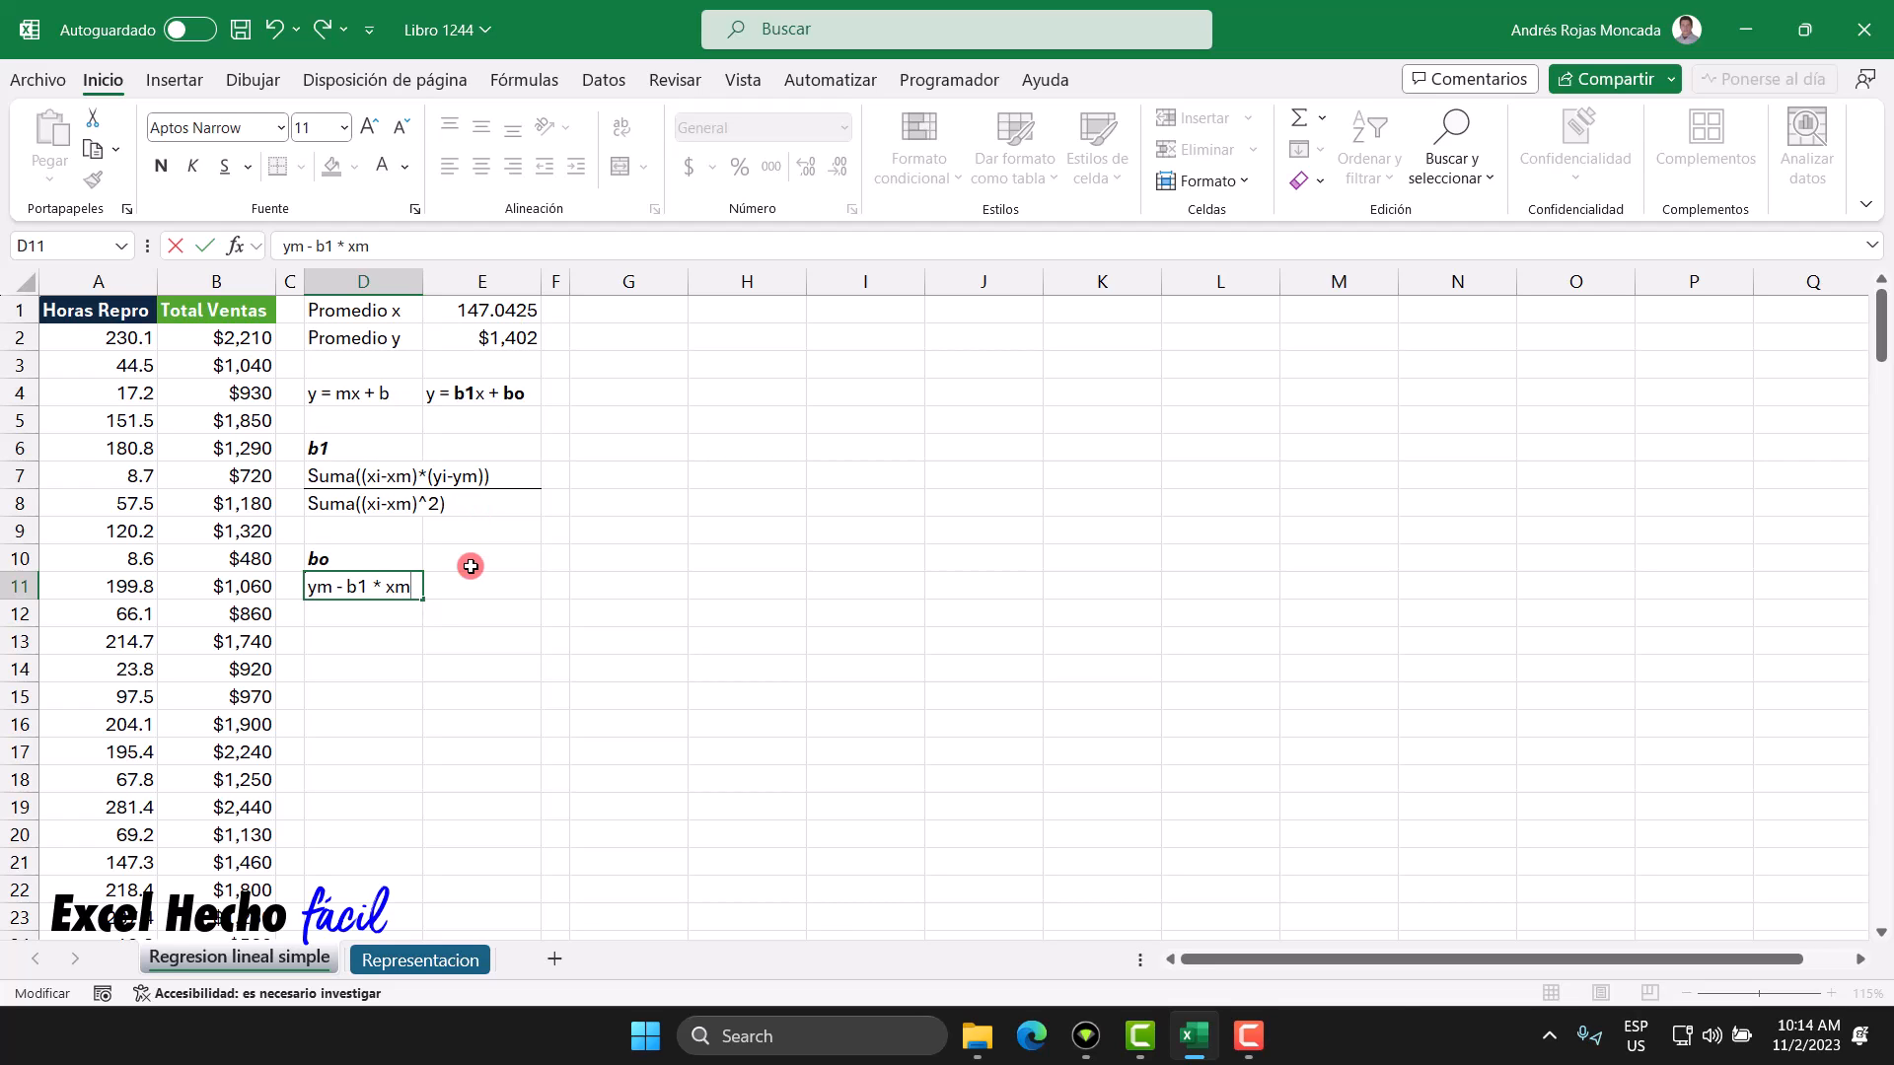
key(Return)
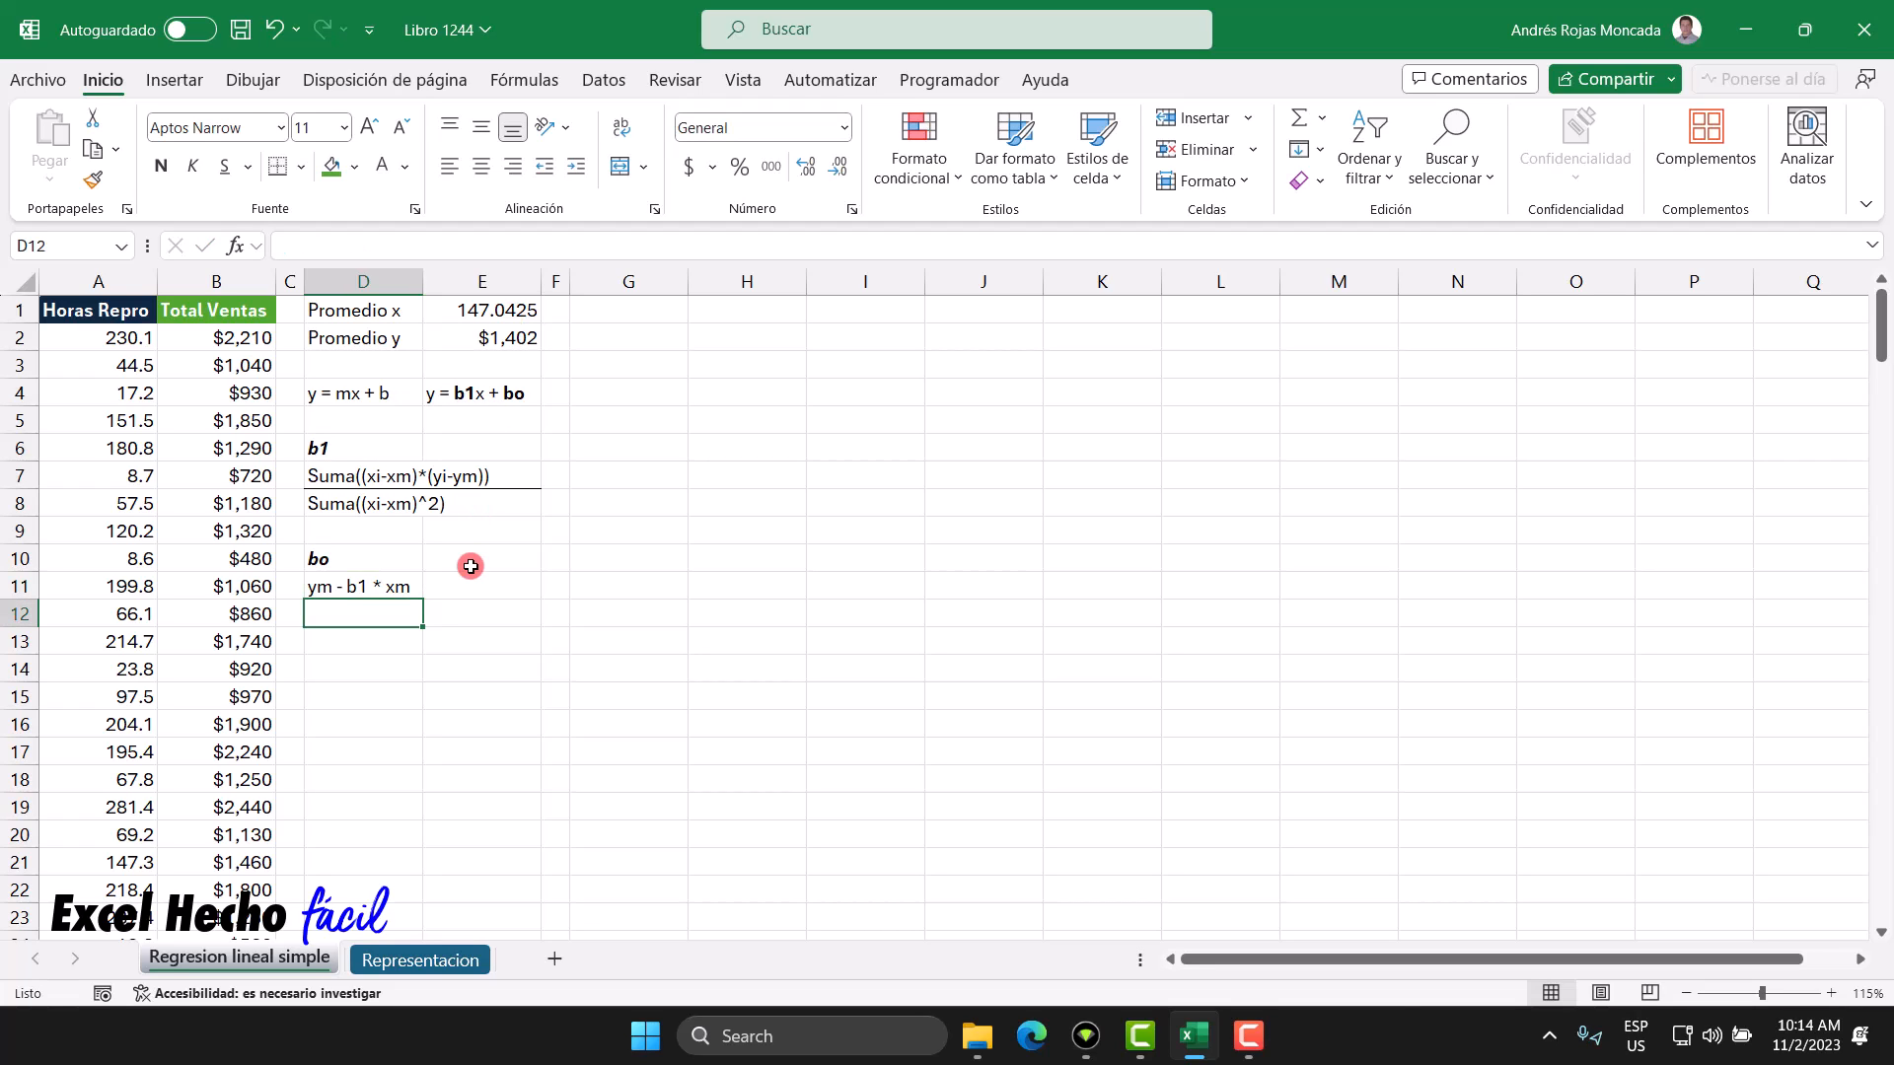
Step: Make b1 bold in D11 and remove the spaces around the asterisk so the text reads "ym - b1*xm"
key(Up)
key(F2)
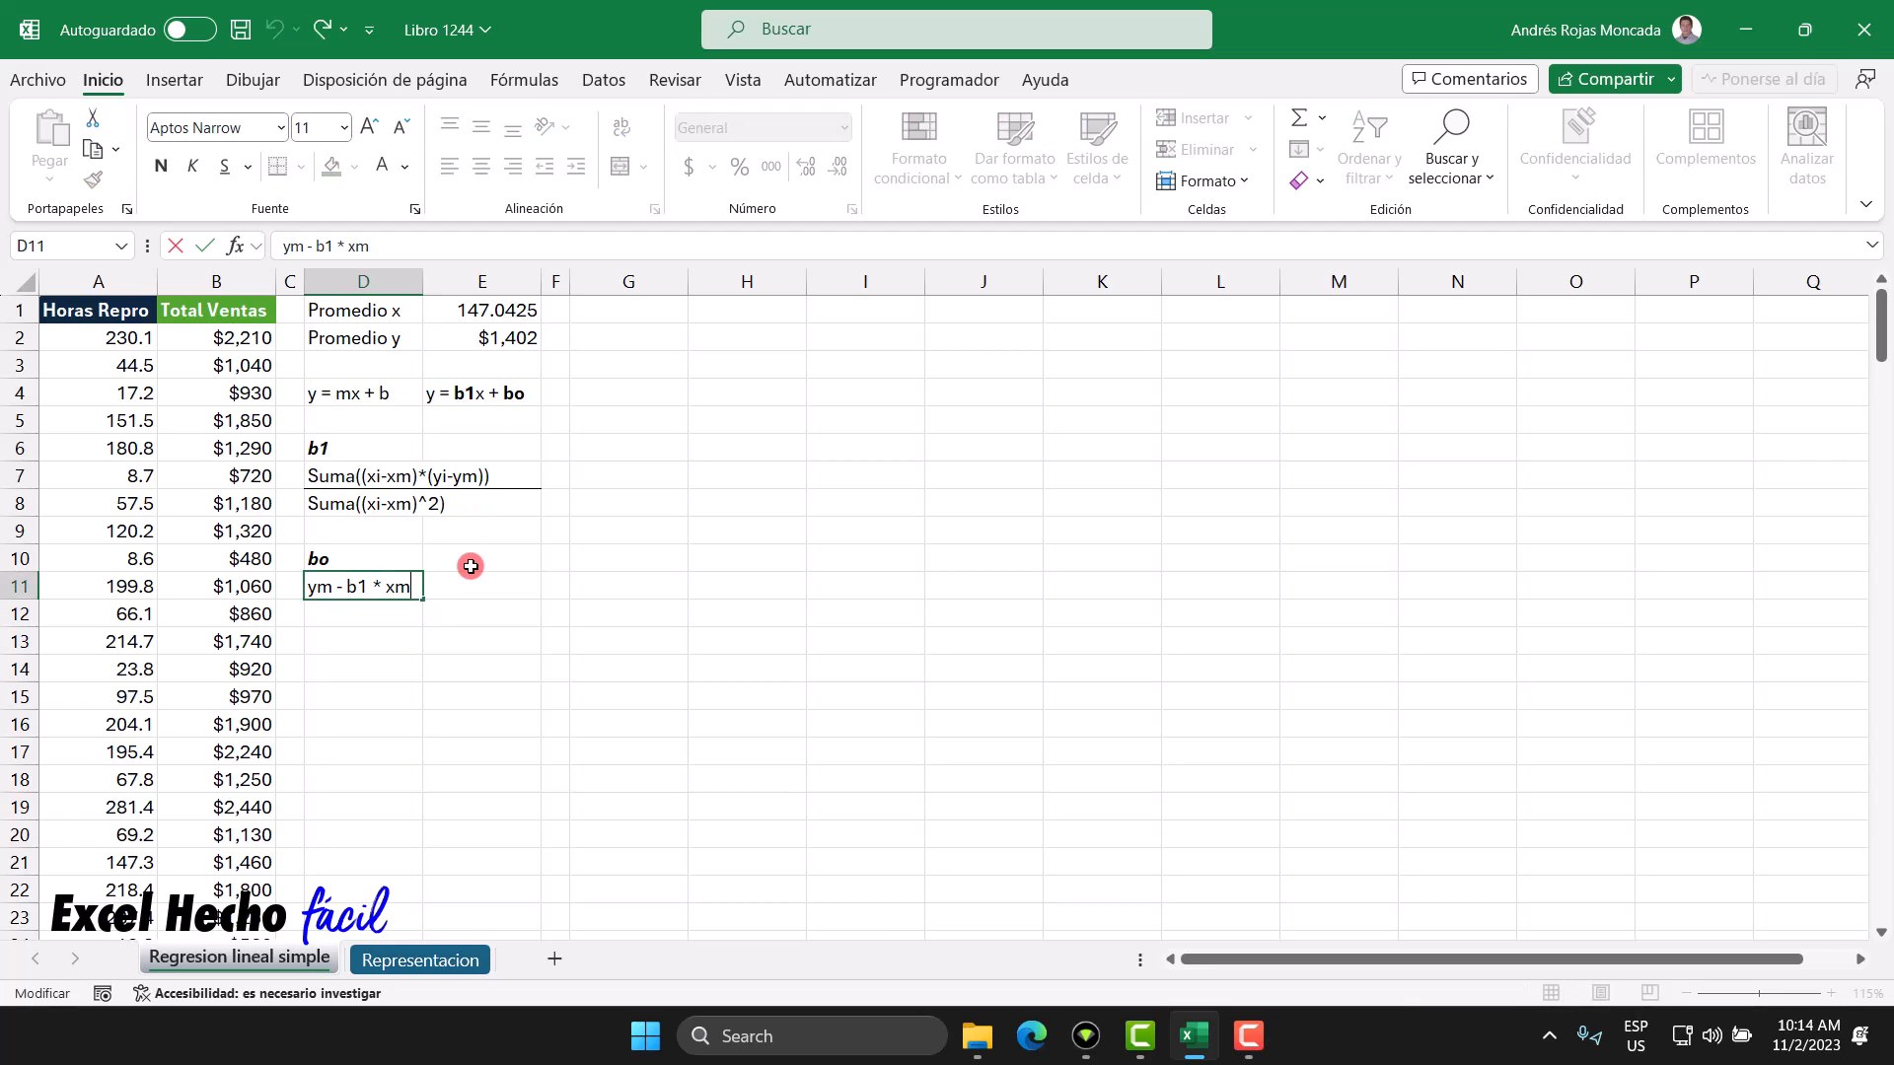
double_click(366, 588)
click(365, 558)
click(373, 584)
key(BackSpace)
click(382, 590)
key(BackSpace)
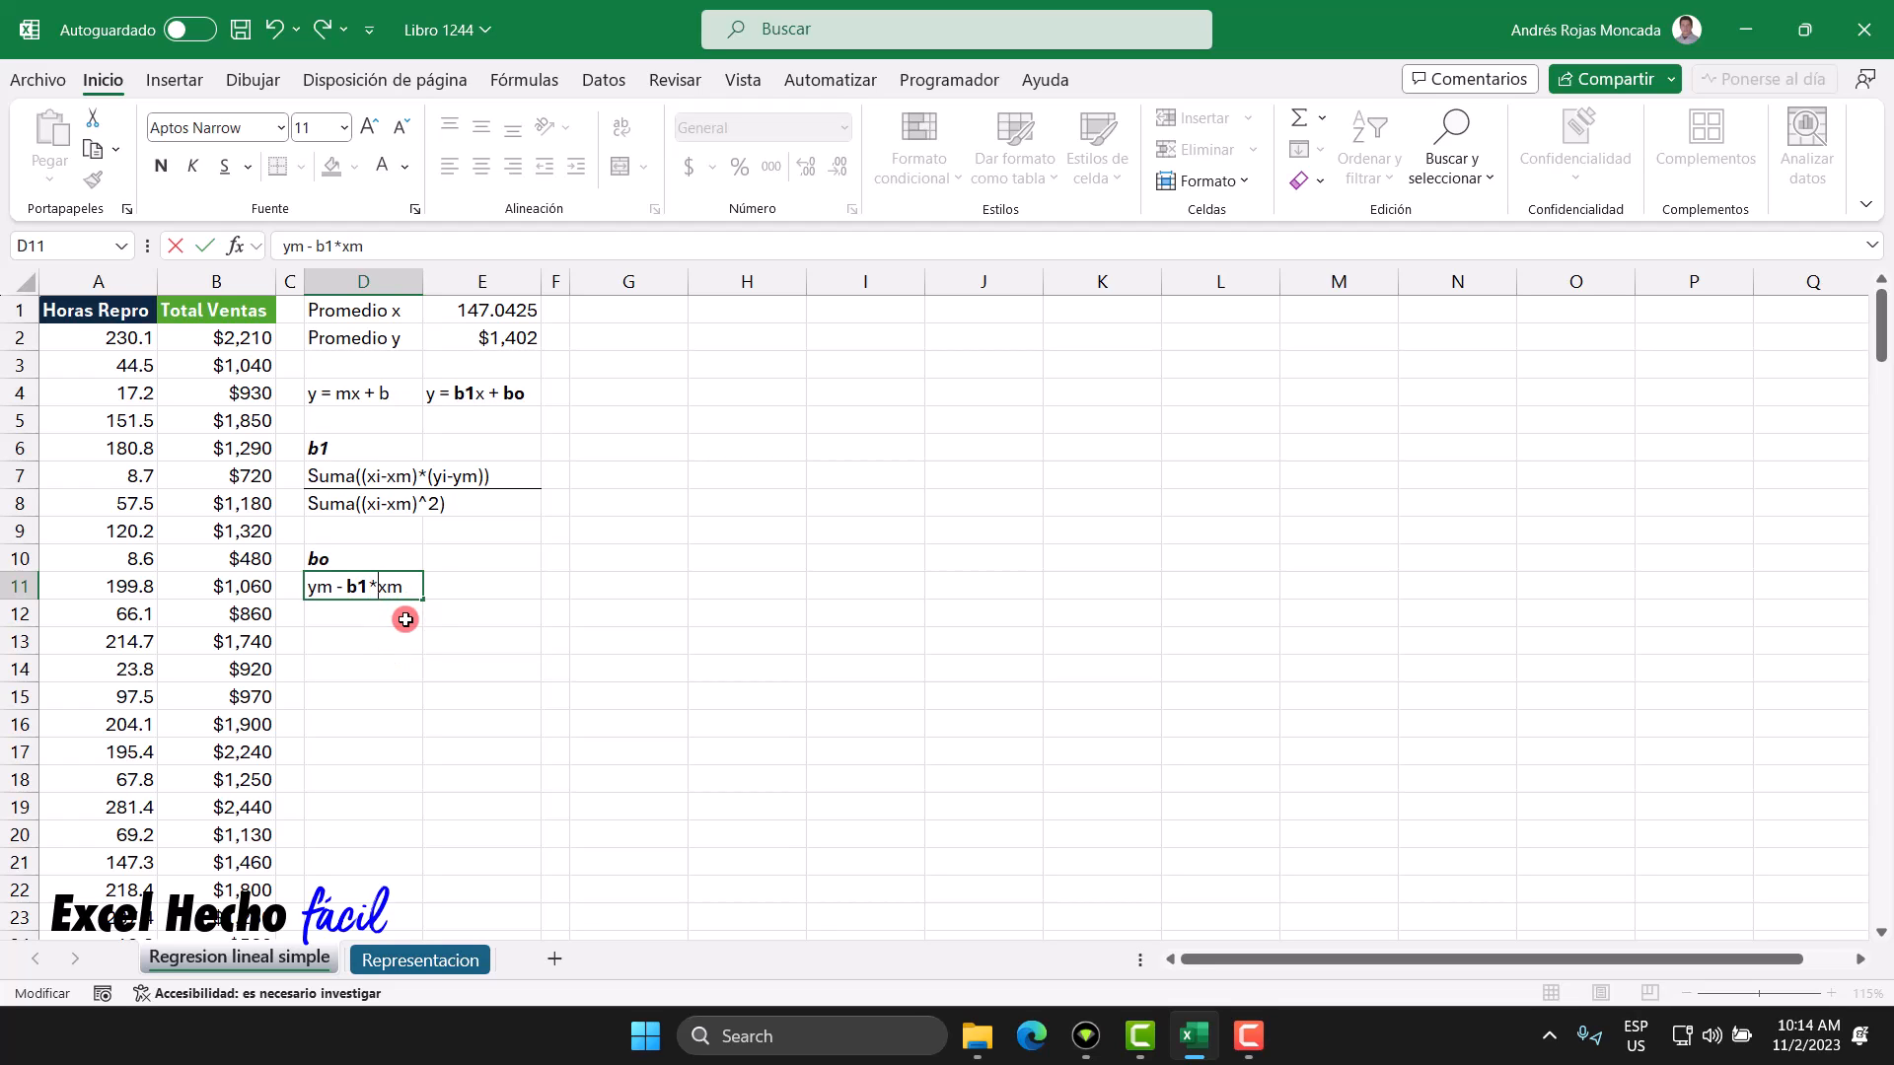
click(403, 589)
key(Return)
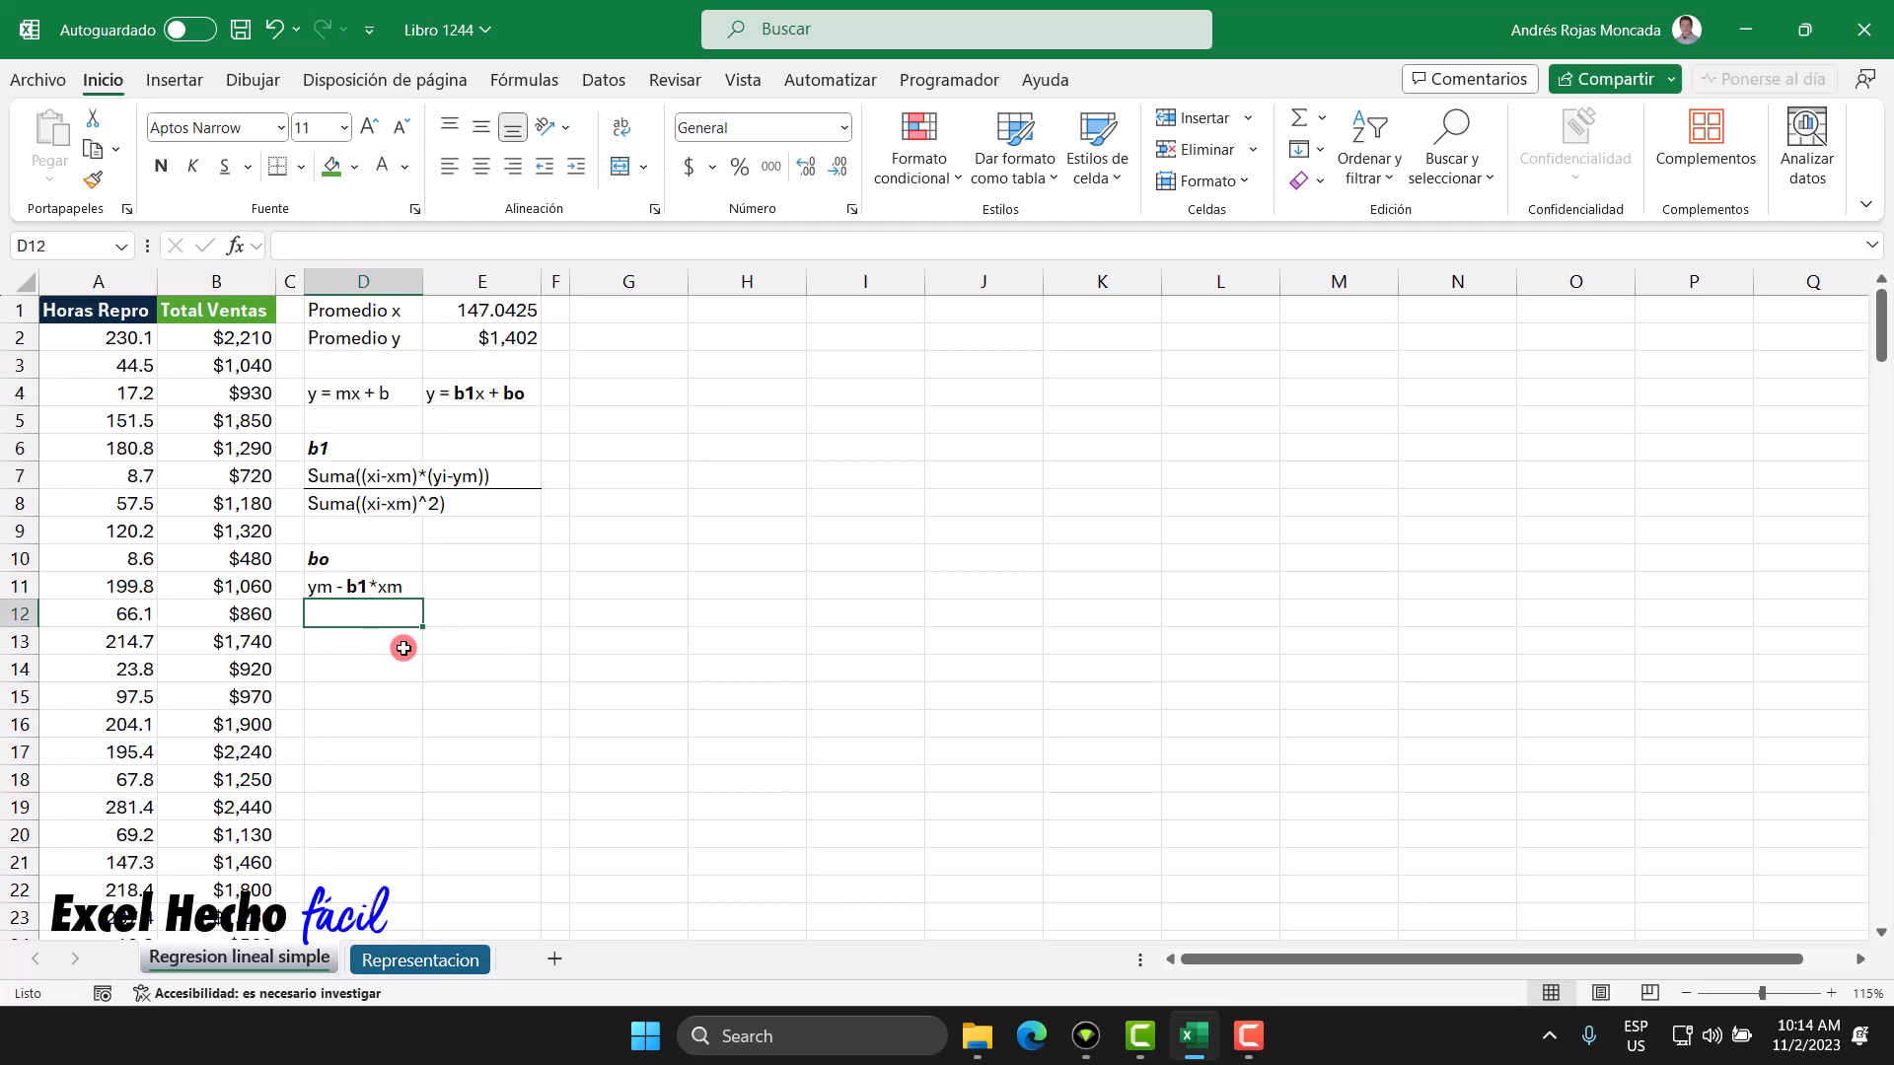
click(317, 588)
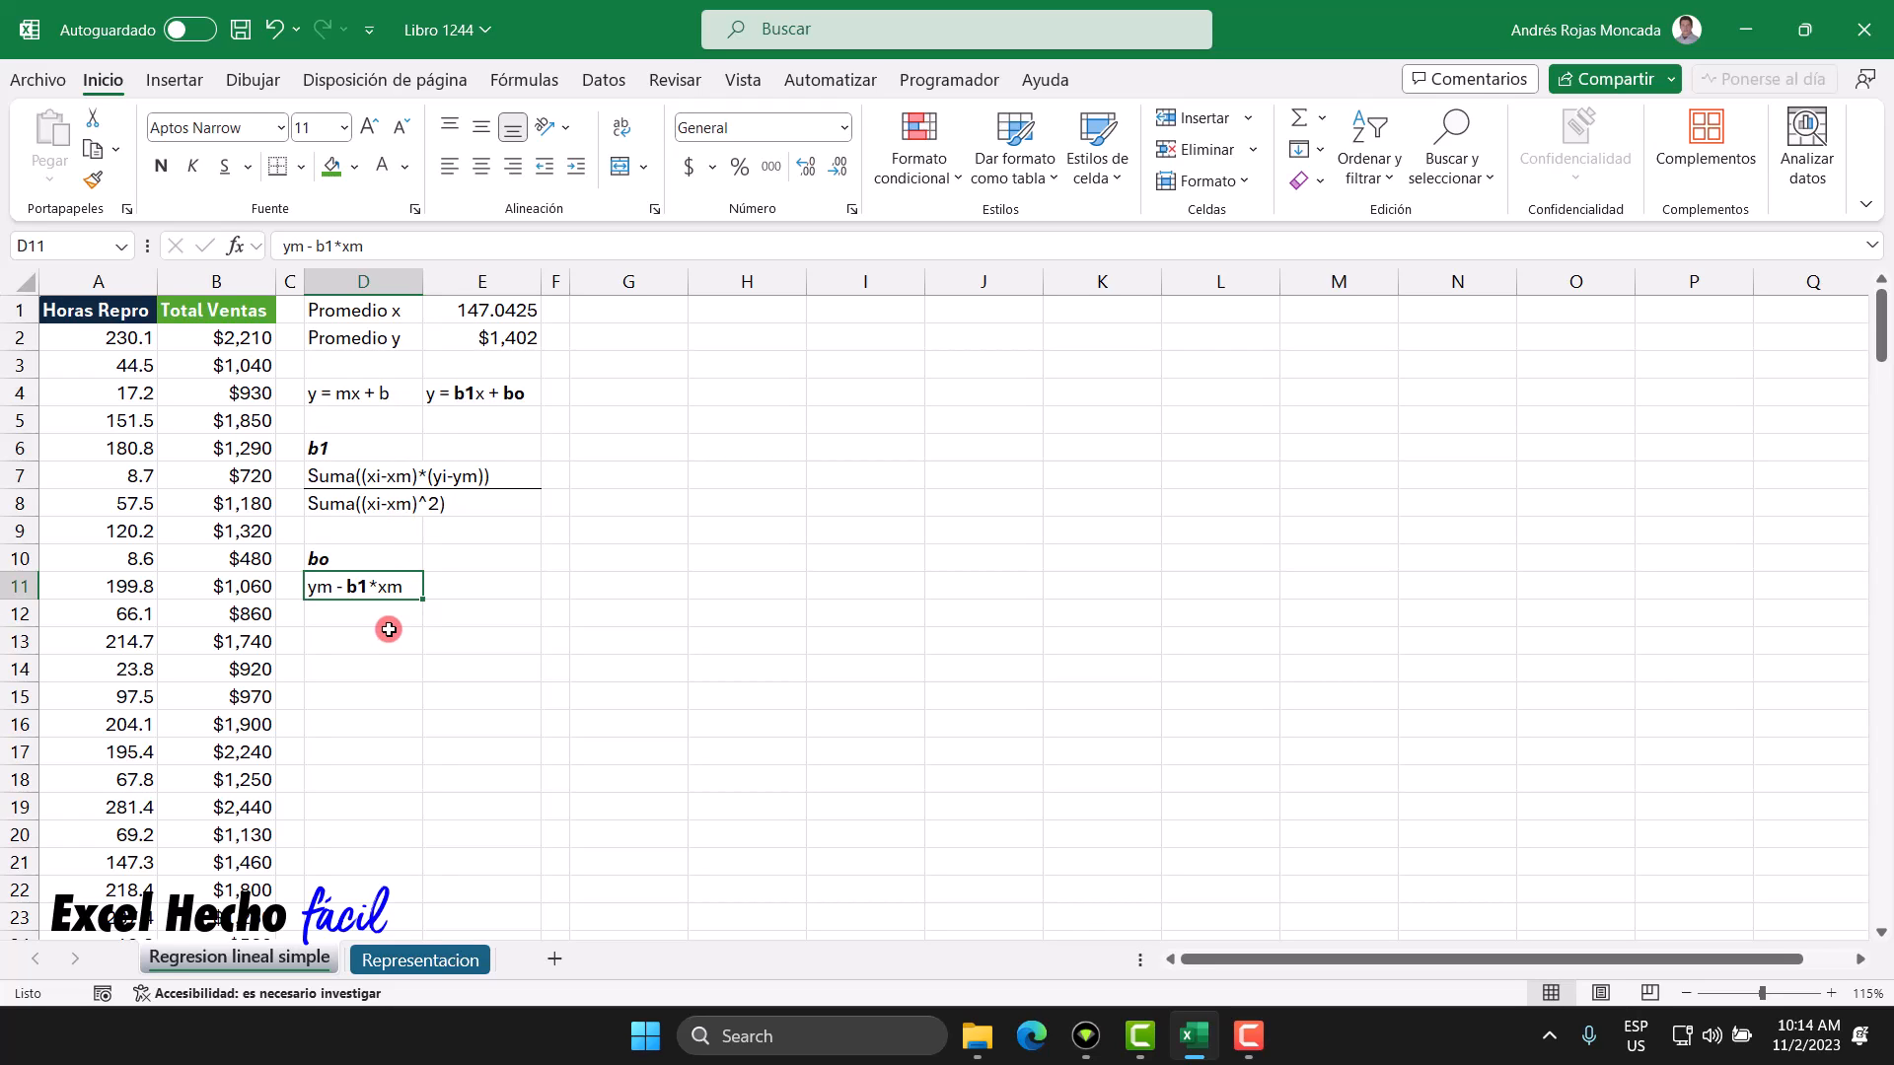
Step: Enter the heading "xi - xm" in G1 and make it bold
click(641, 314)
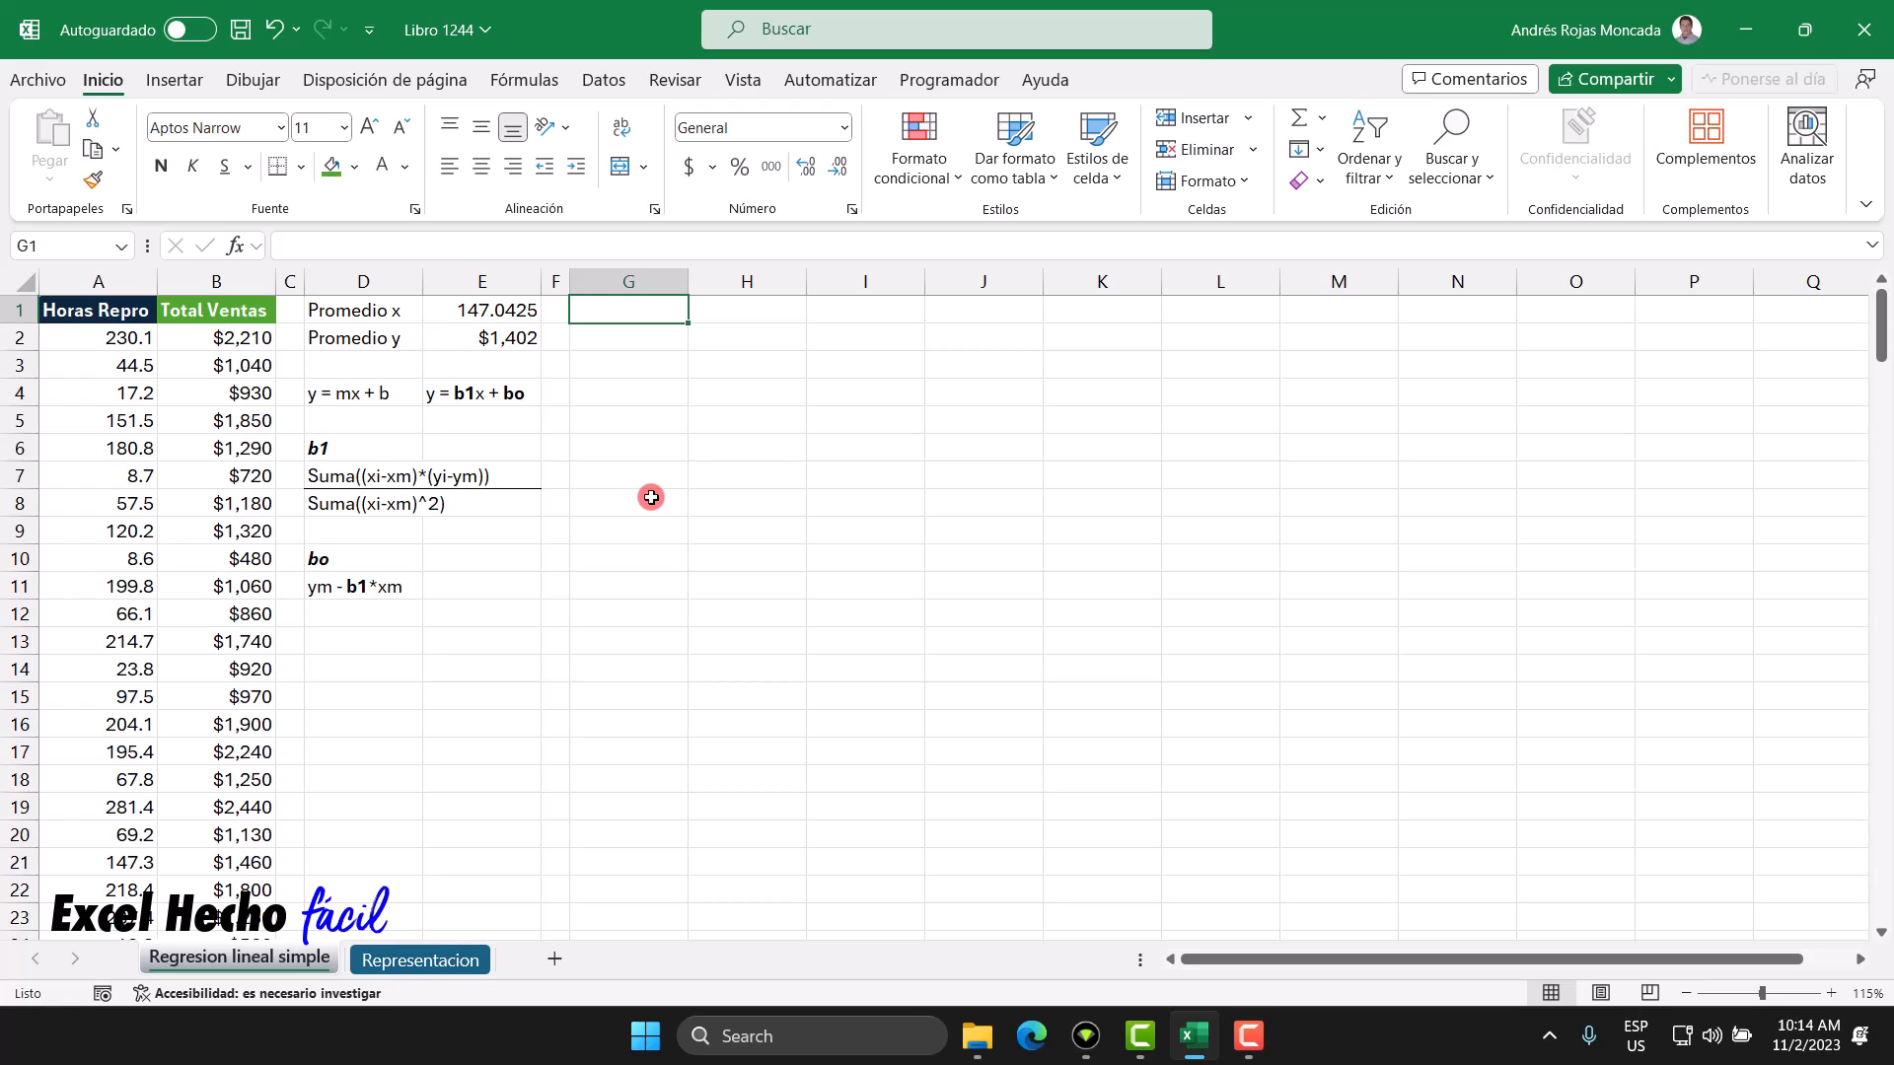
text(xi-)
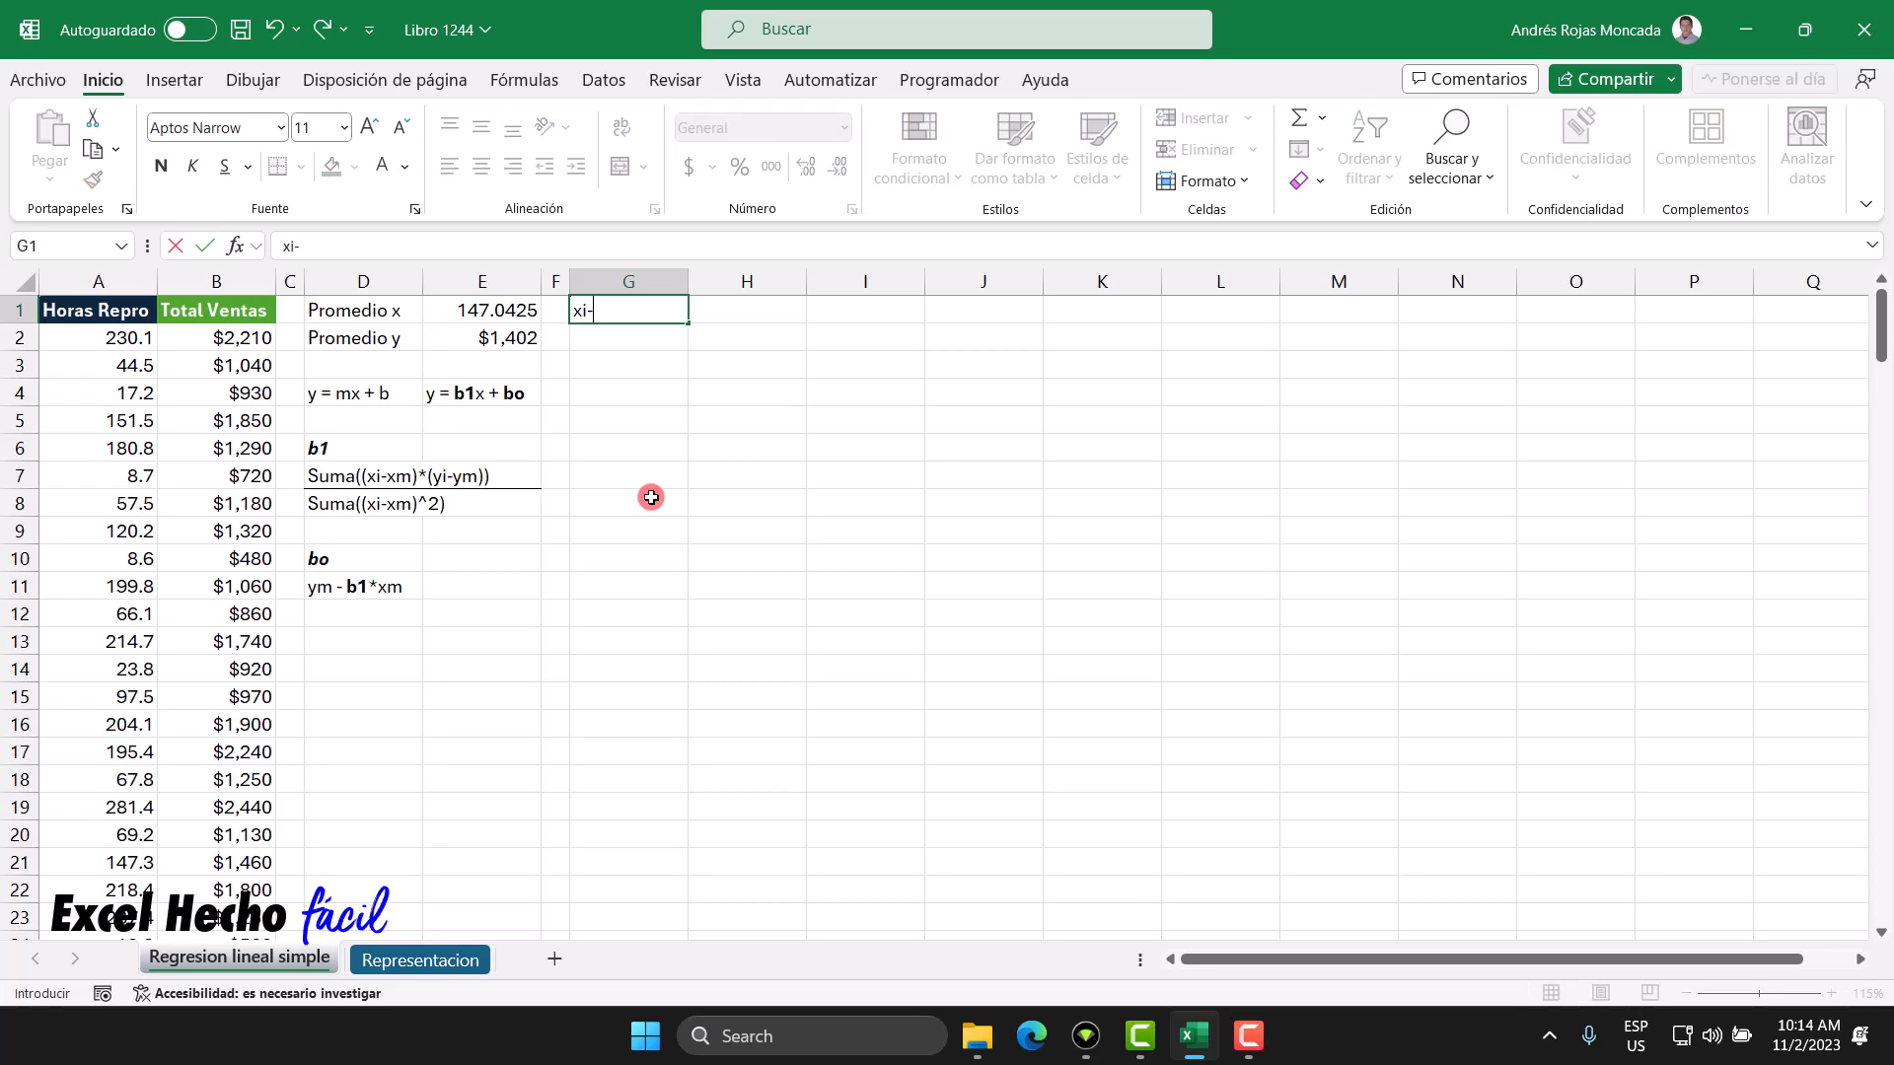
text(xm)
click(593, 311)
key(Right)
key(Return)
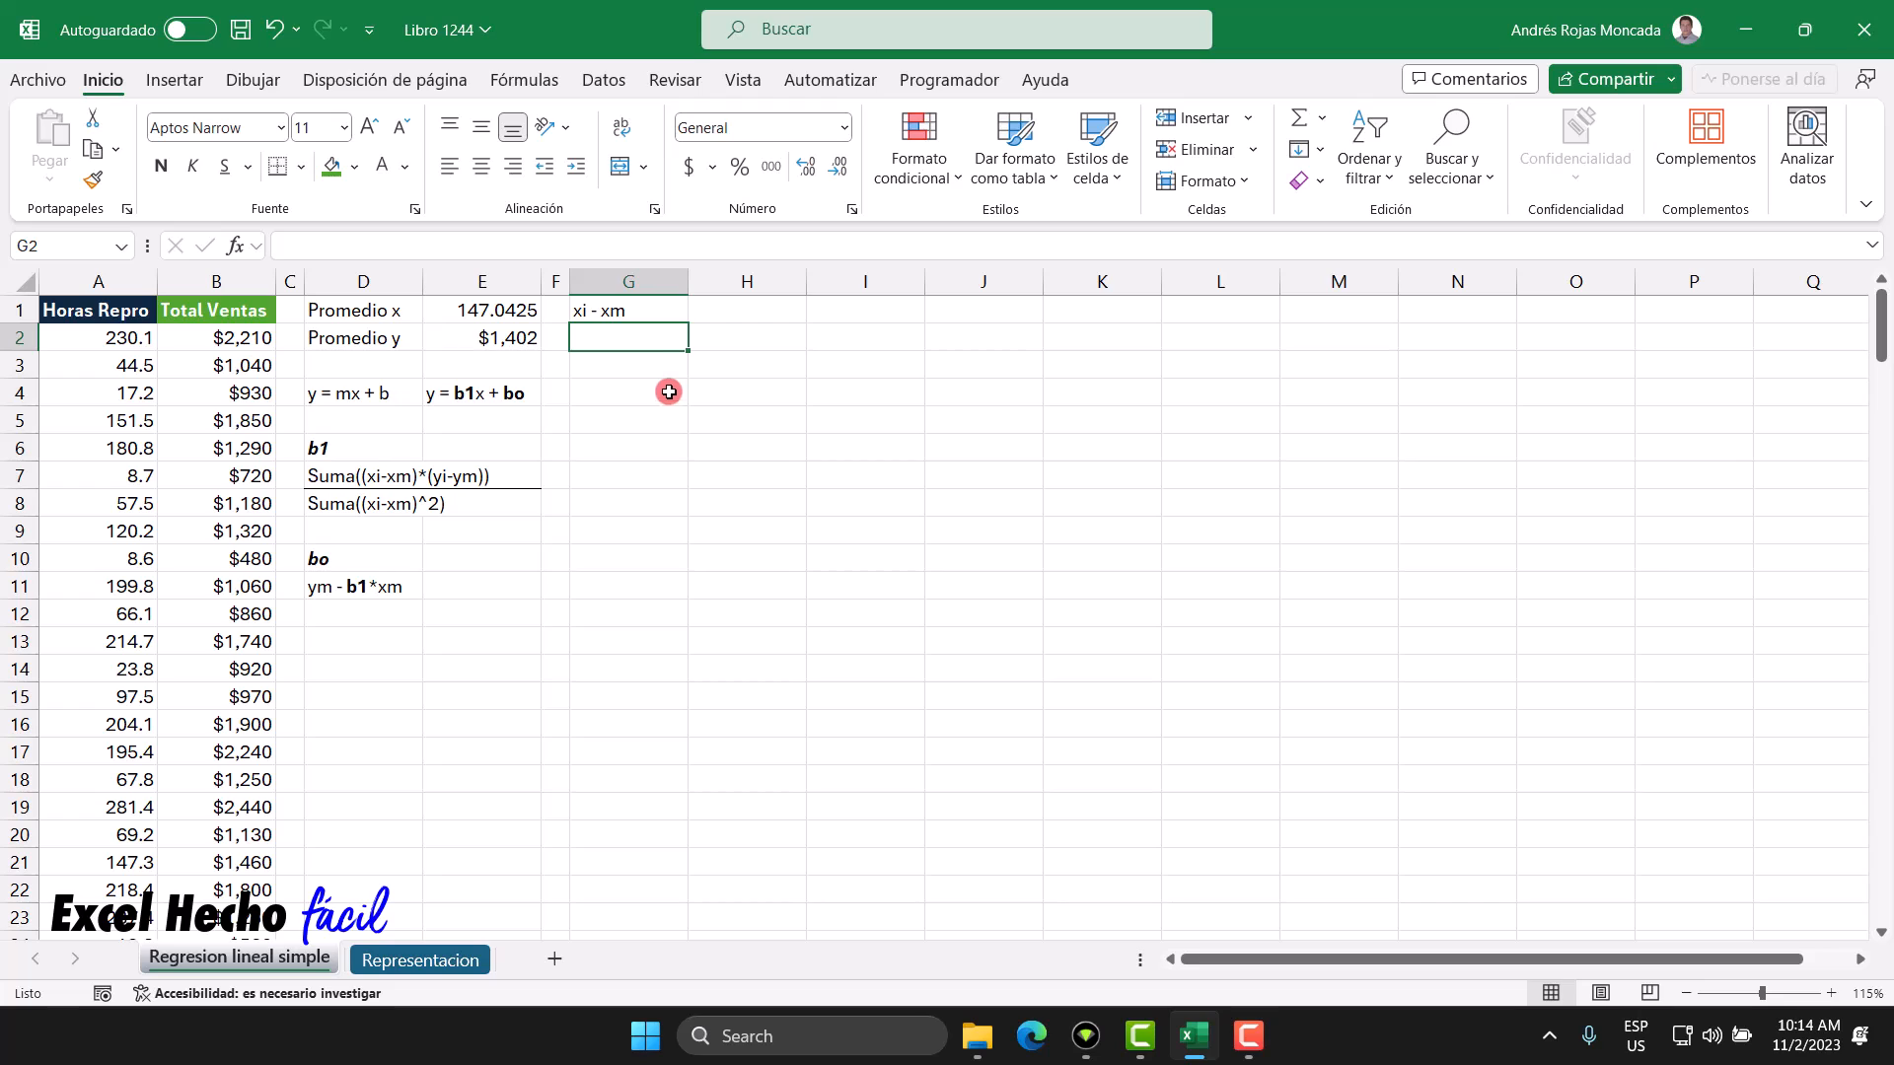
click(637, 310)
click(159, 168)
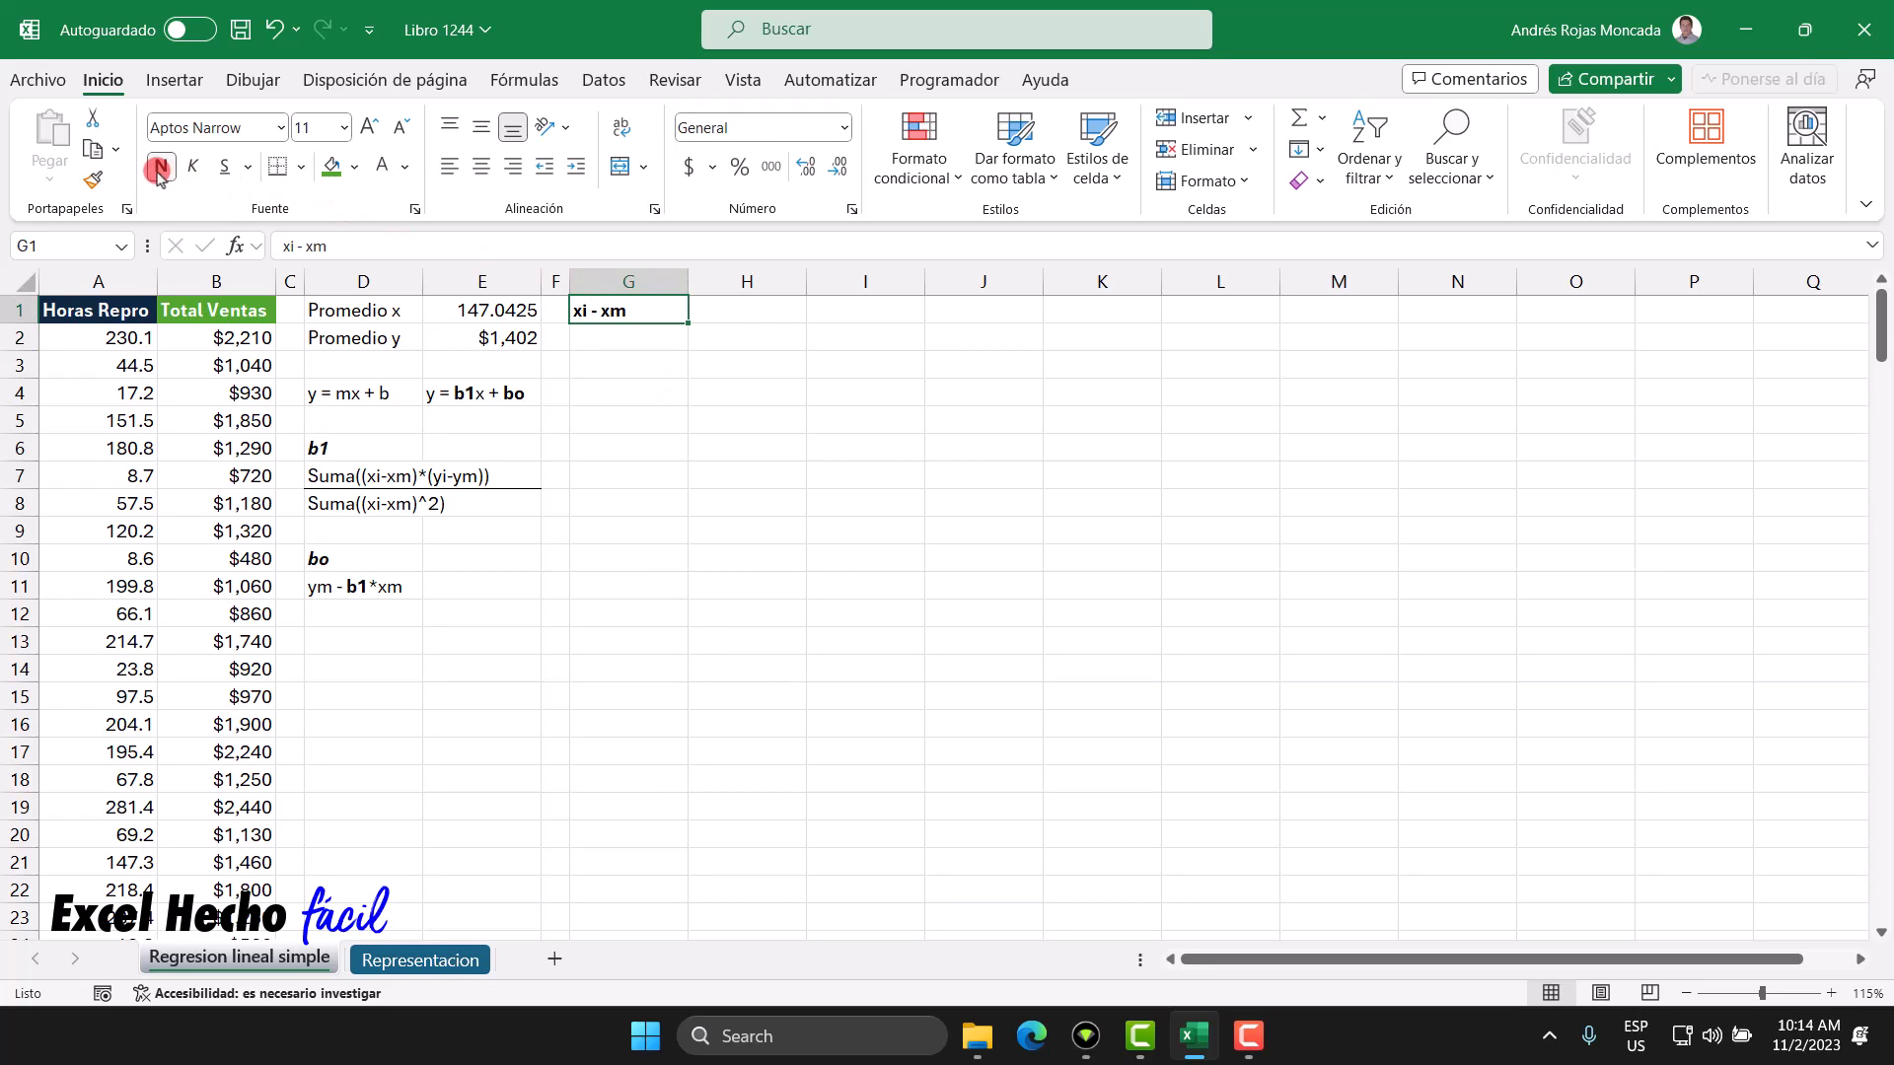
Step: Calculate the deviations of all Horas Repro values from their average with the formula =A2:A201-E1 in G2
click(592, 340)
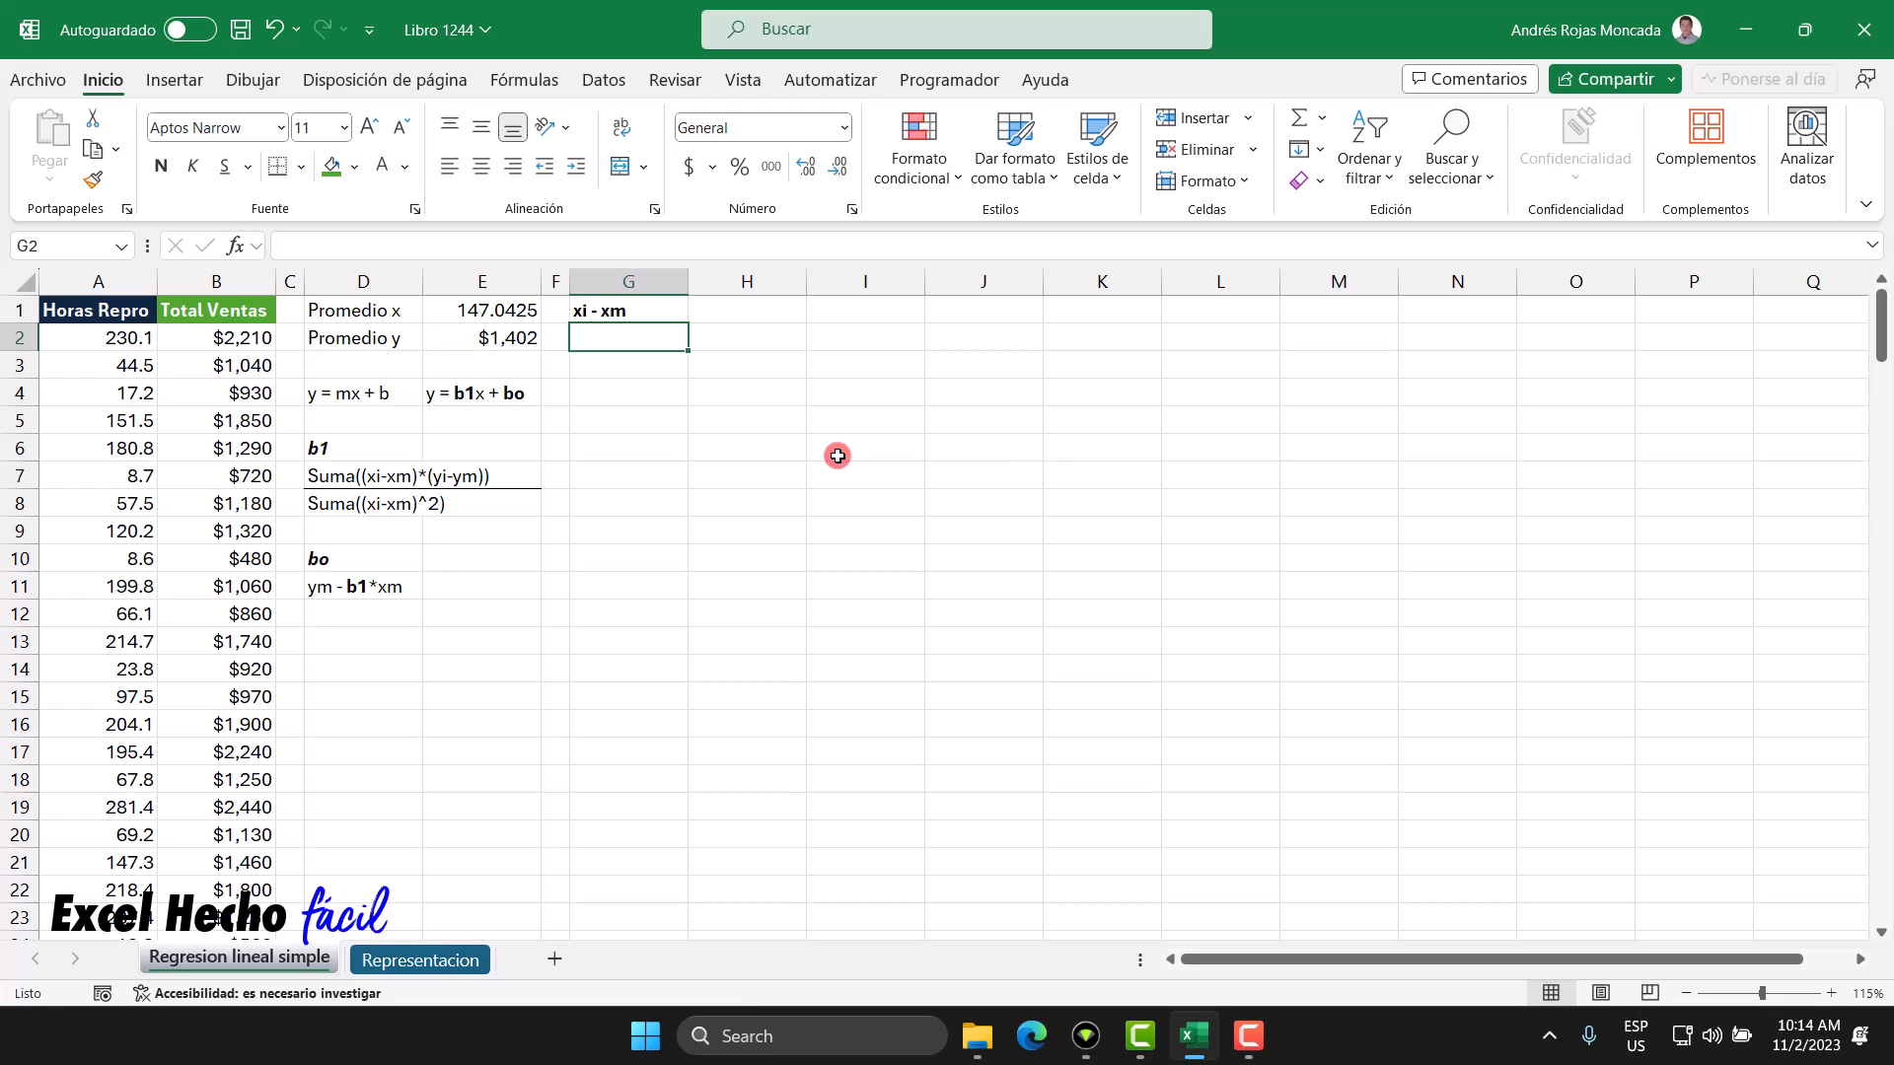
text(=)
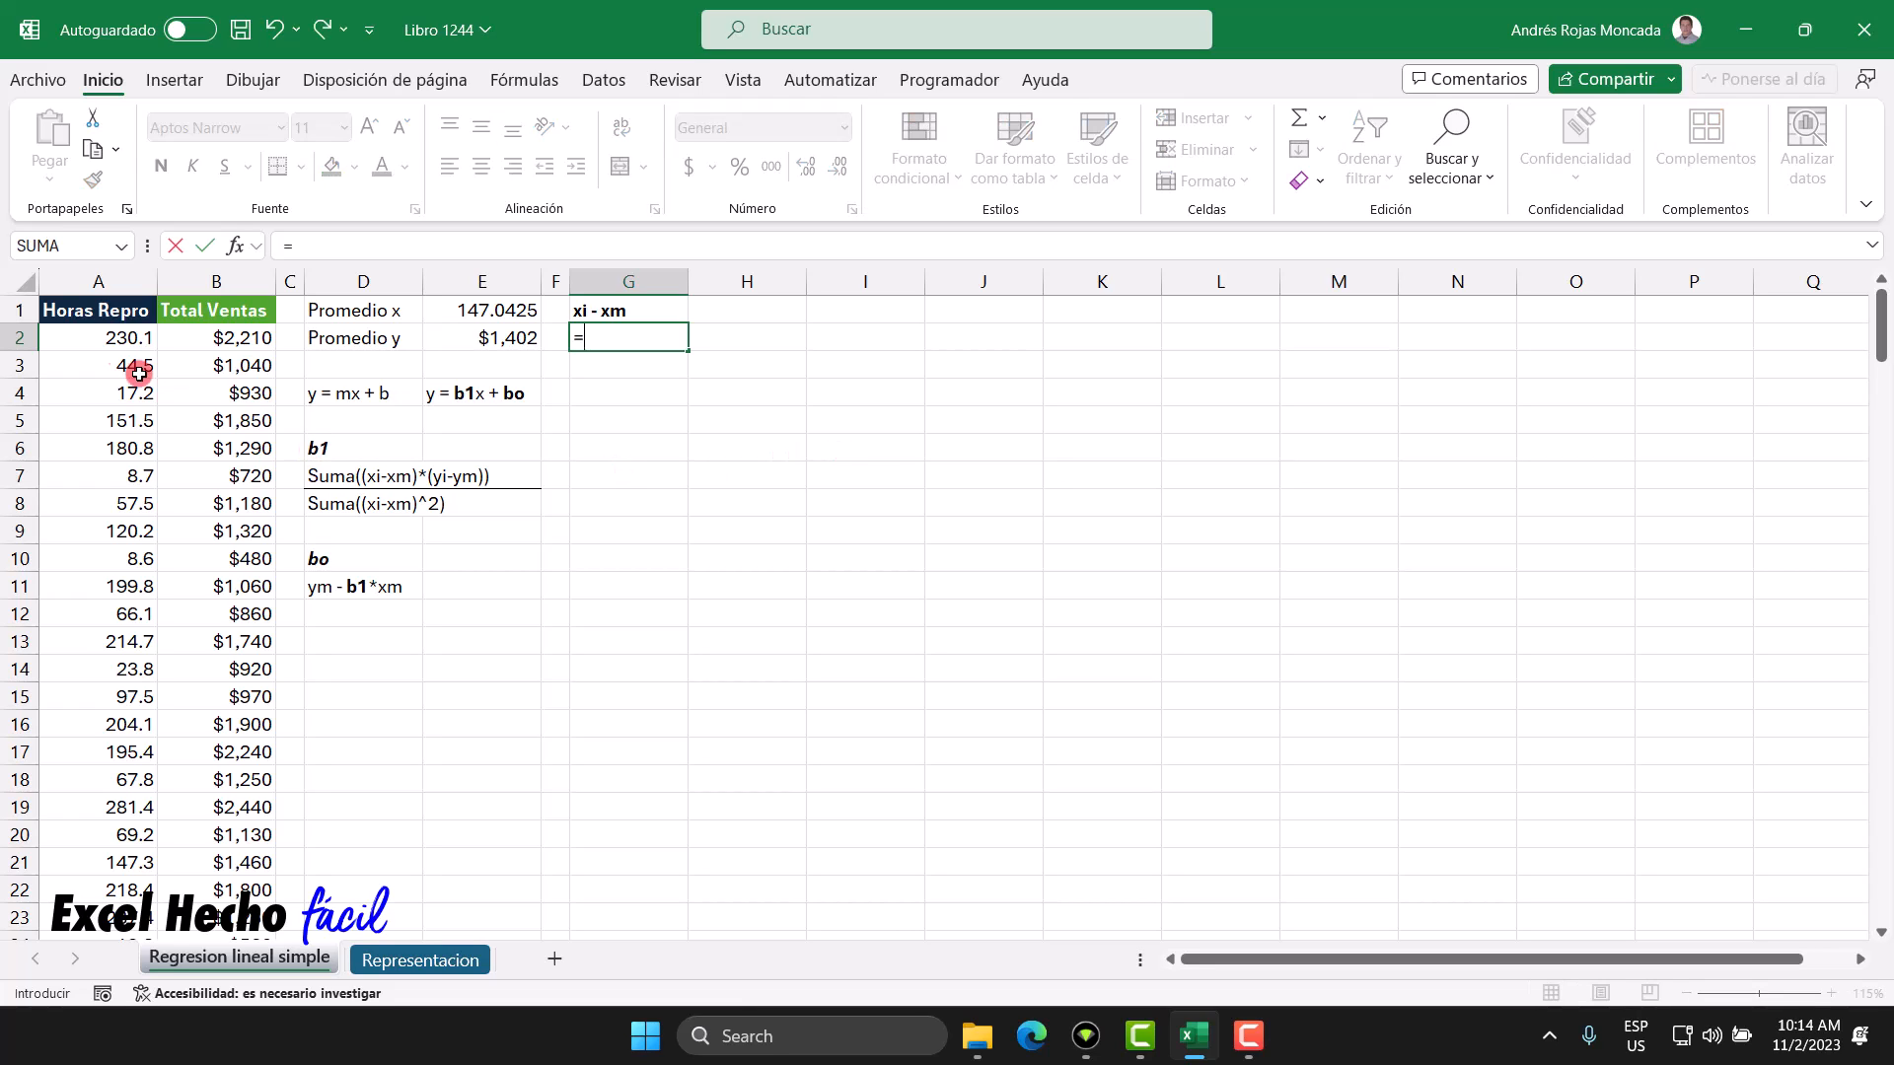
click(101, 337)
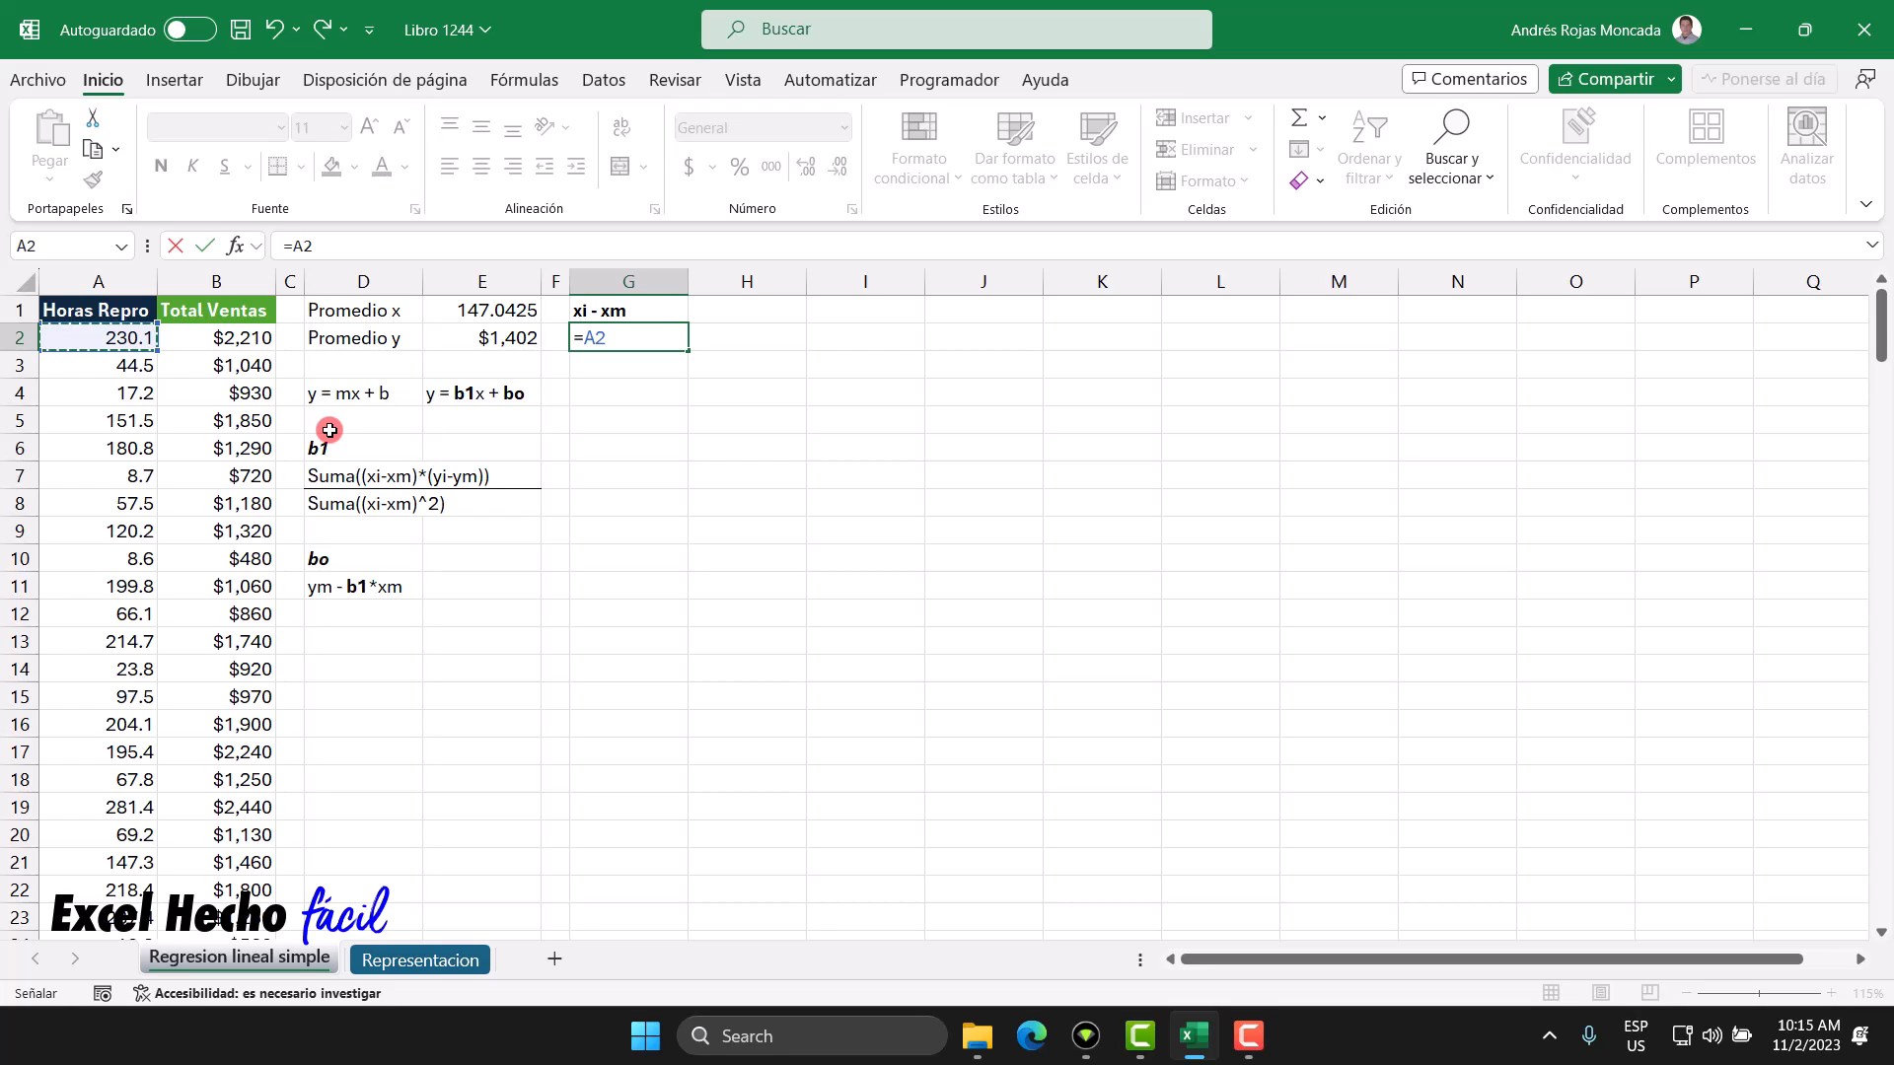
key(ctrl+shift+Down)
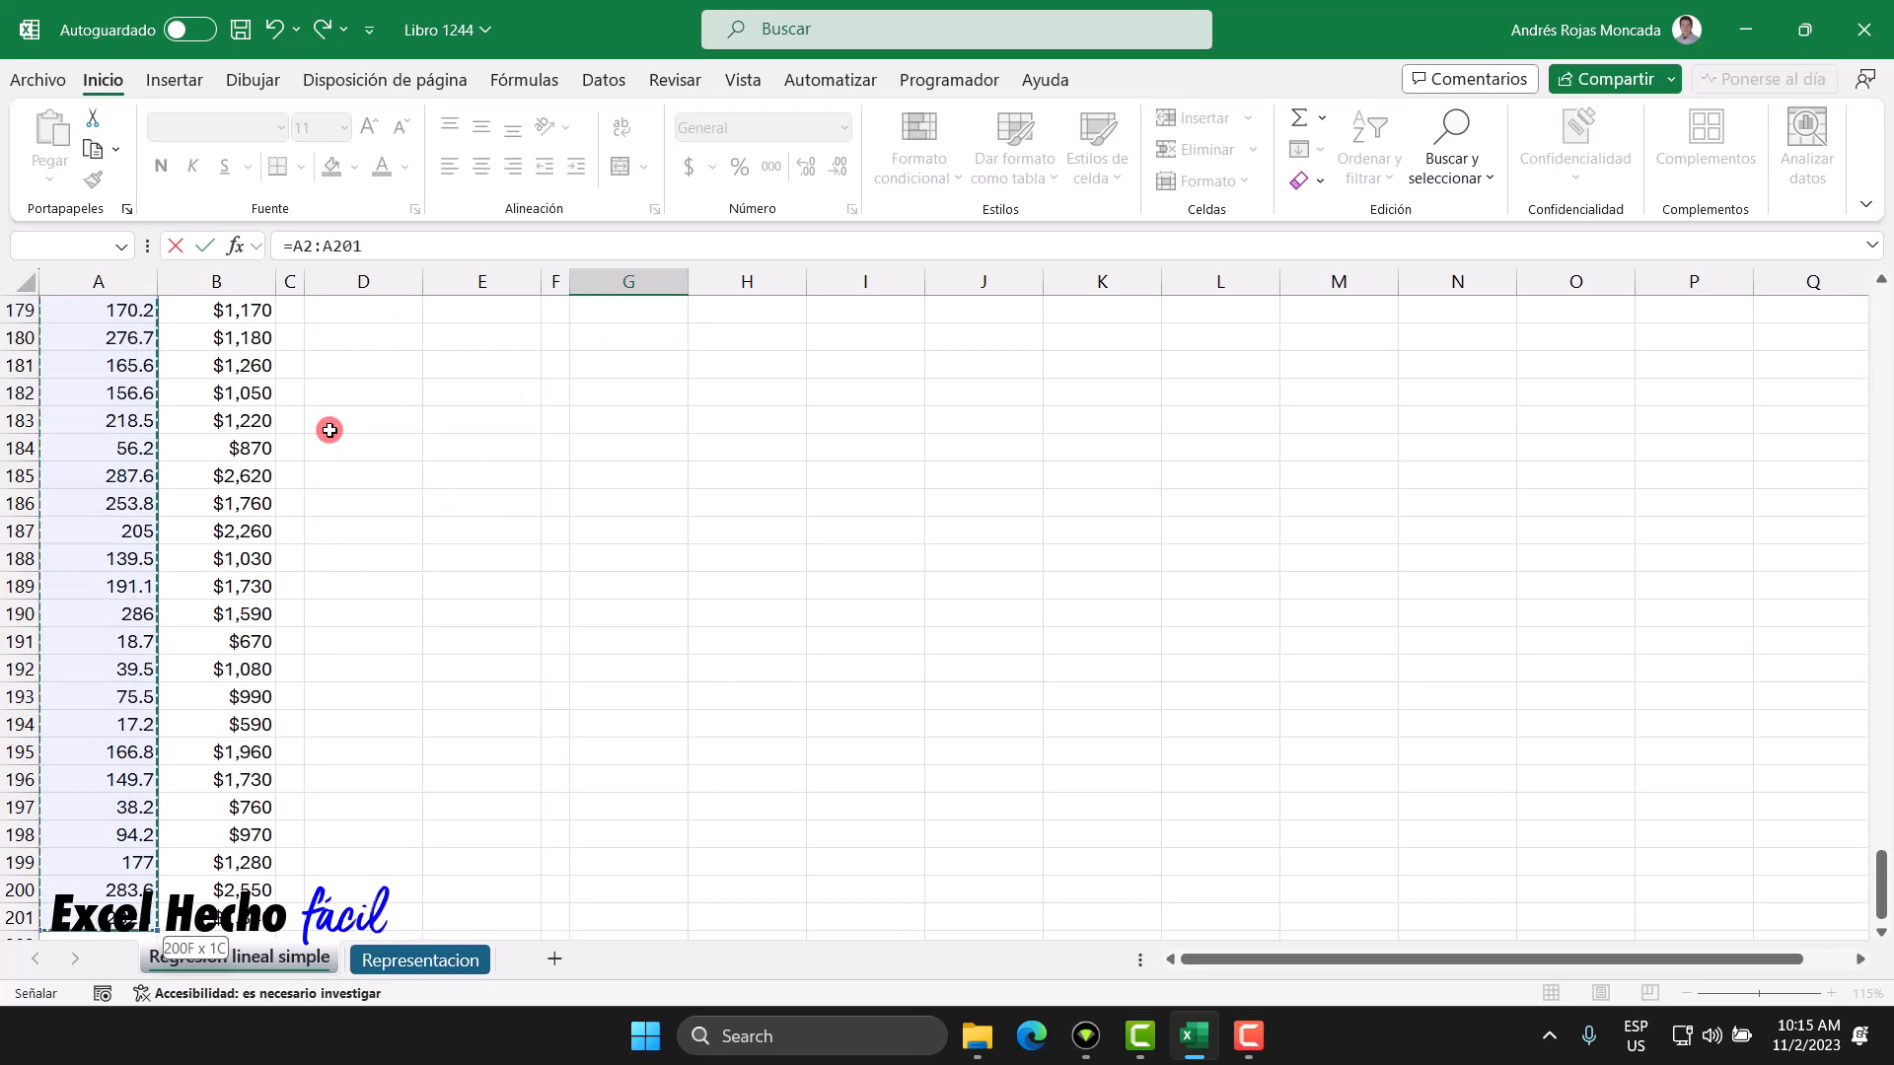
key(ctrl+BackSpace)
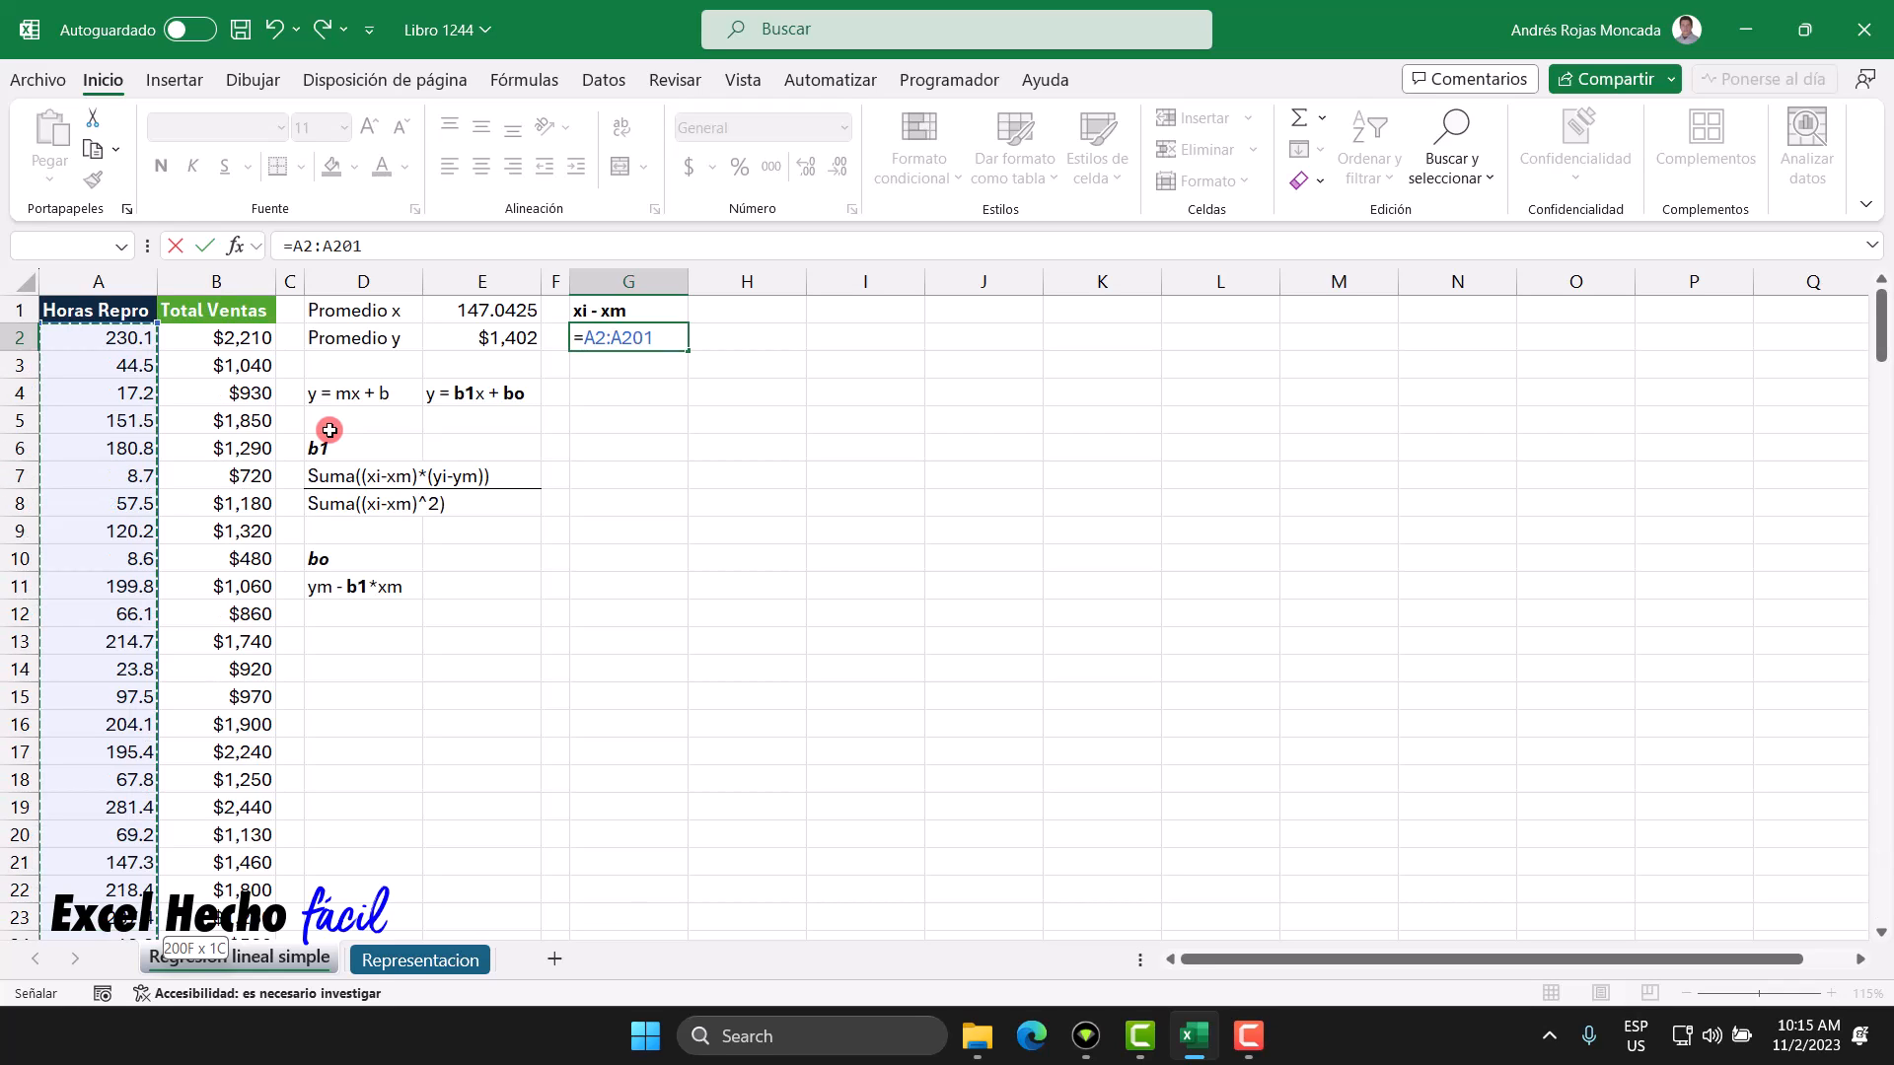
text(-)
click(508, 310)
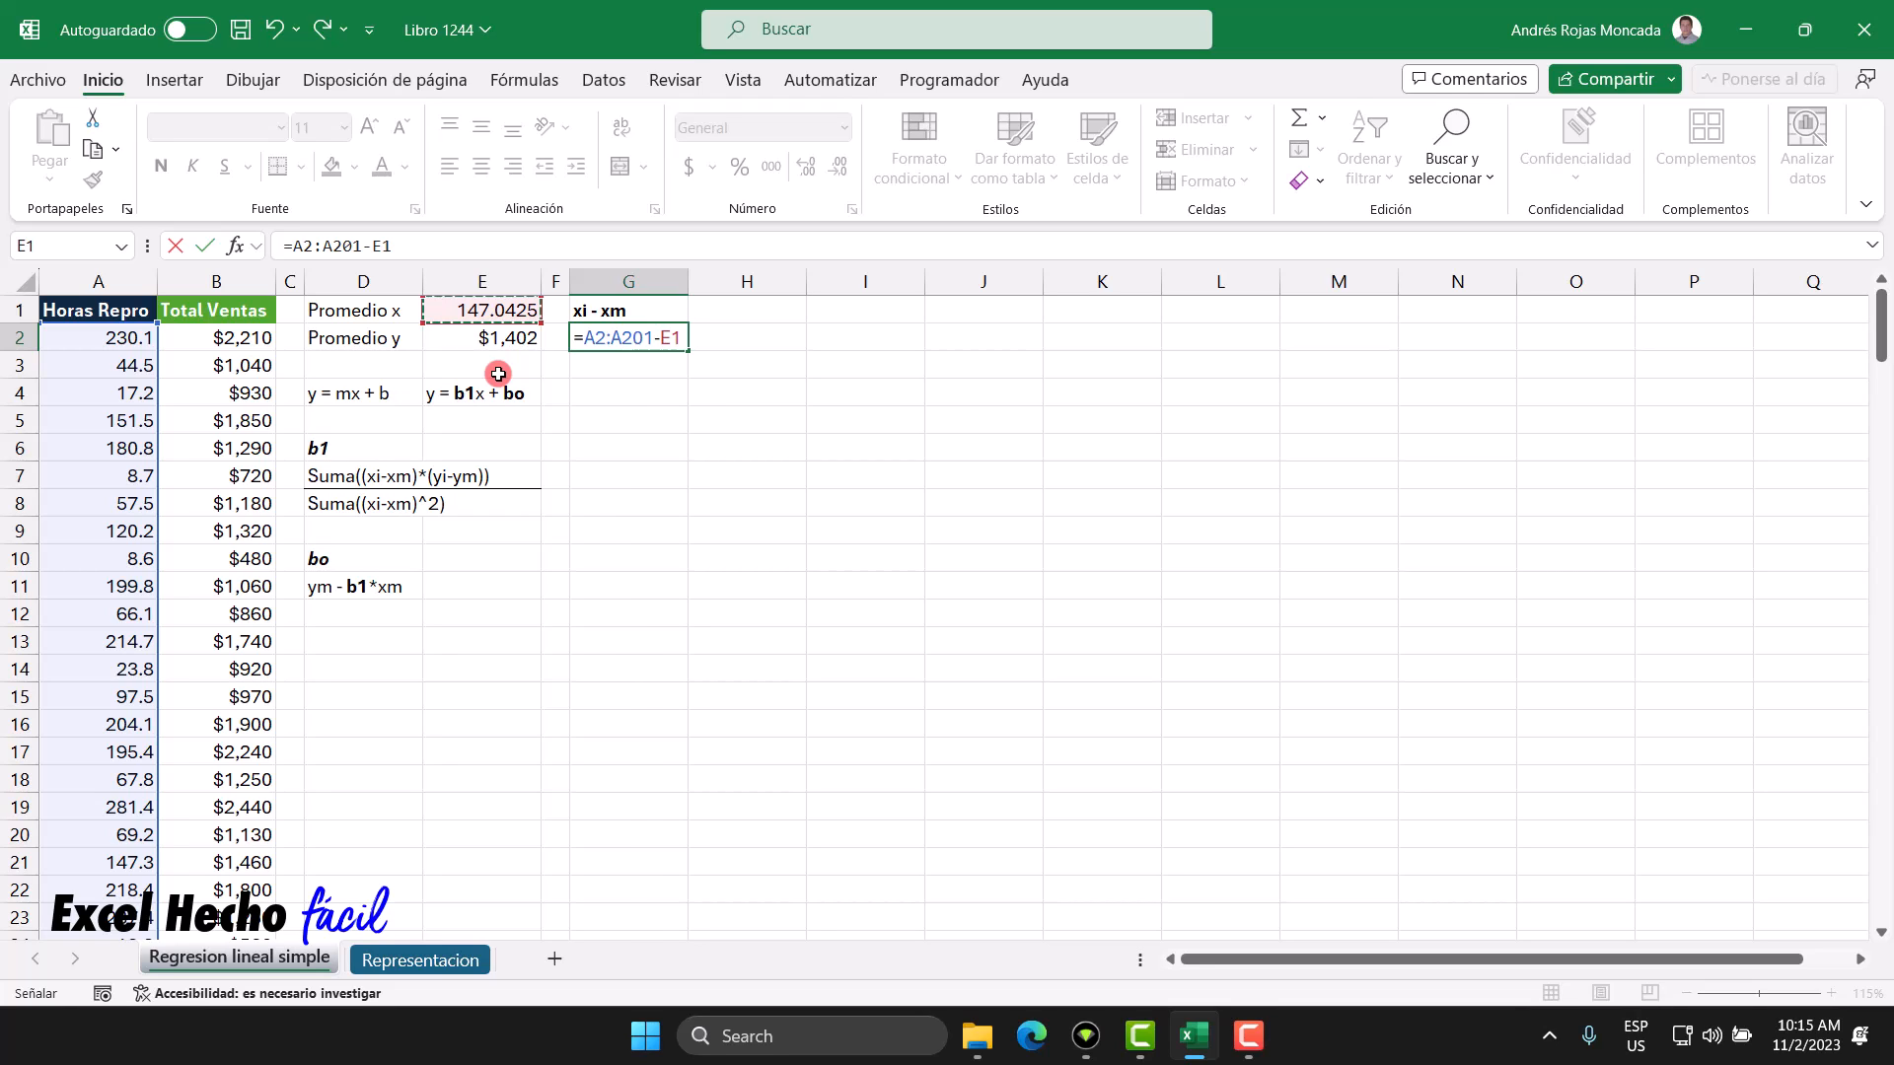
key(Return)
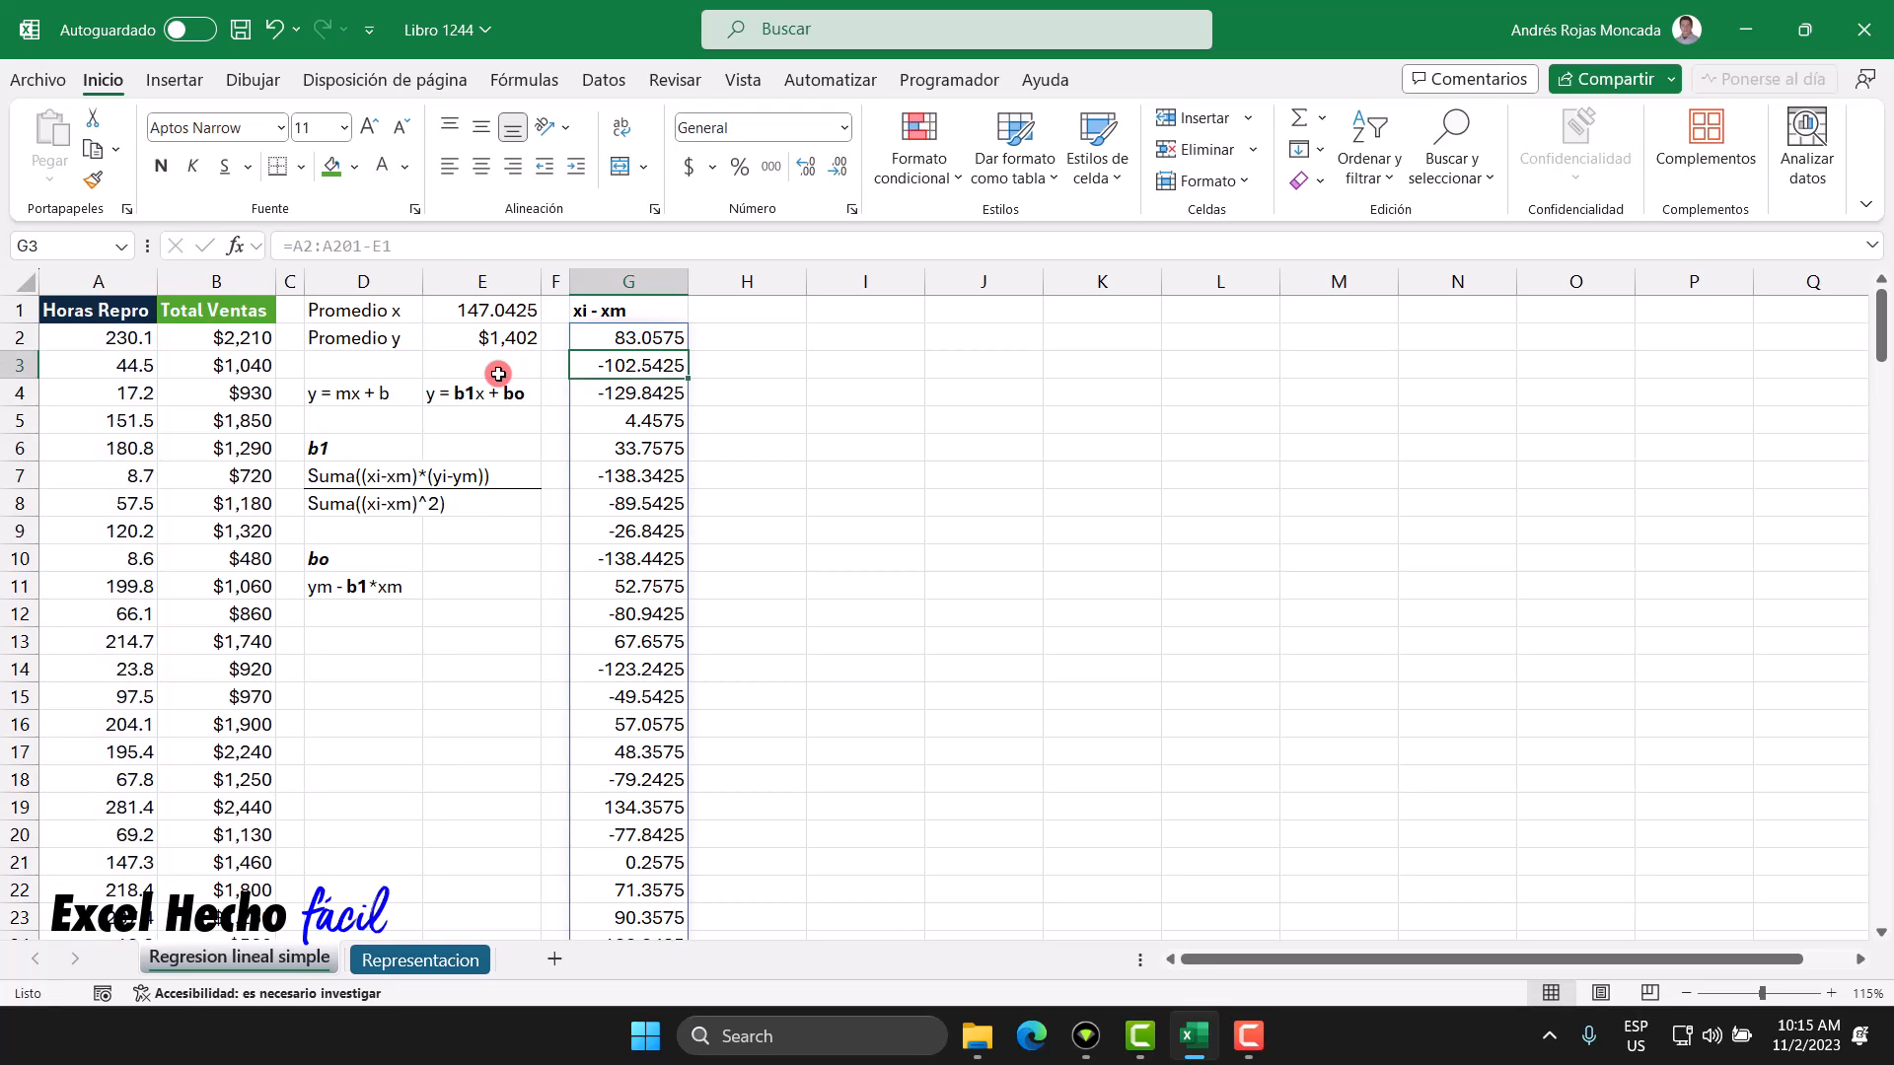
click(666, 341)
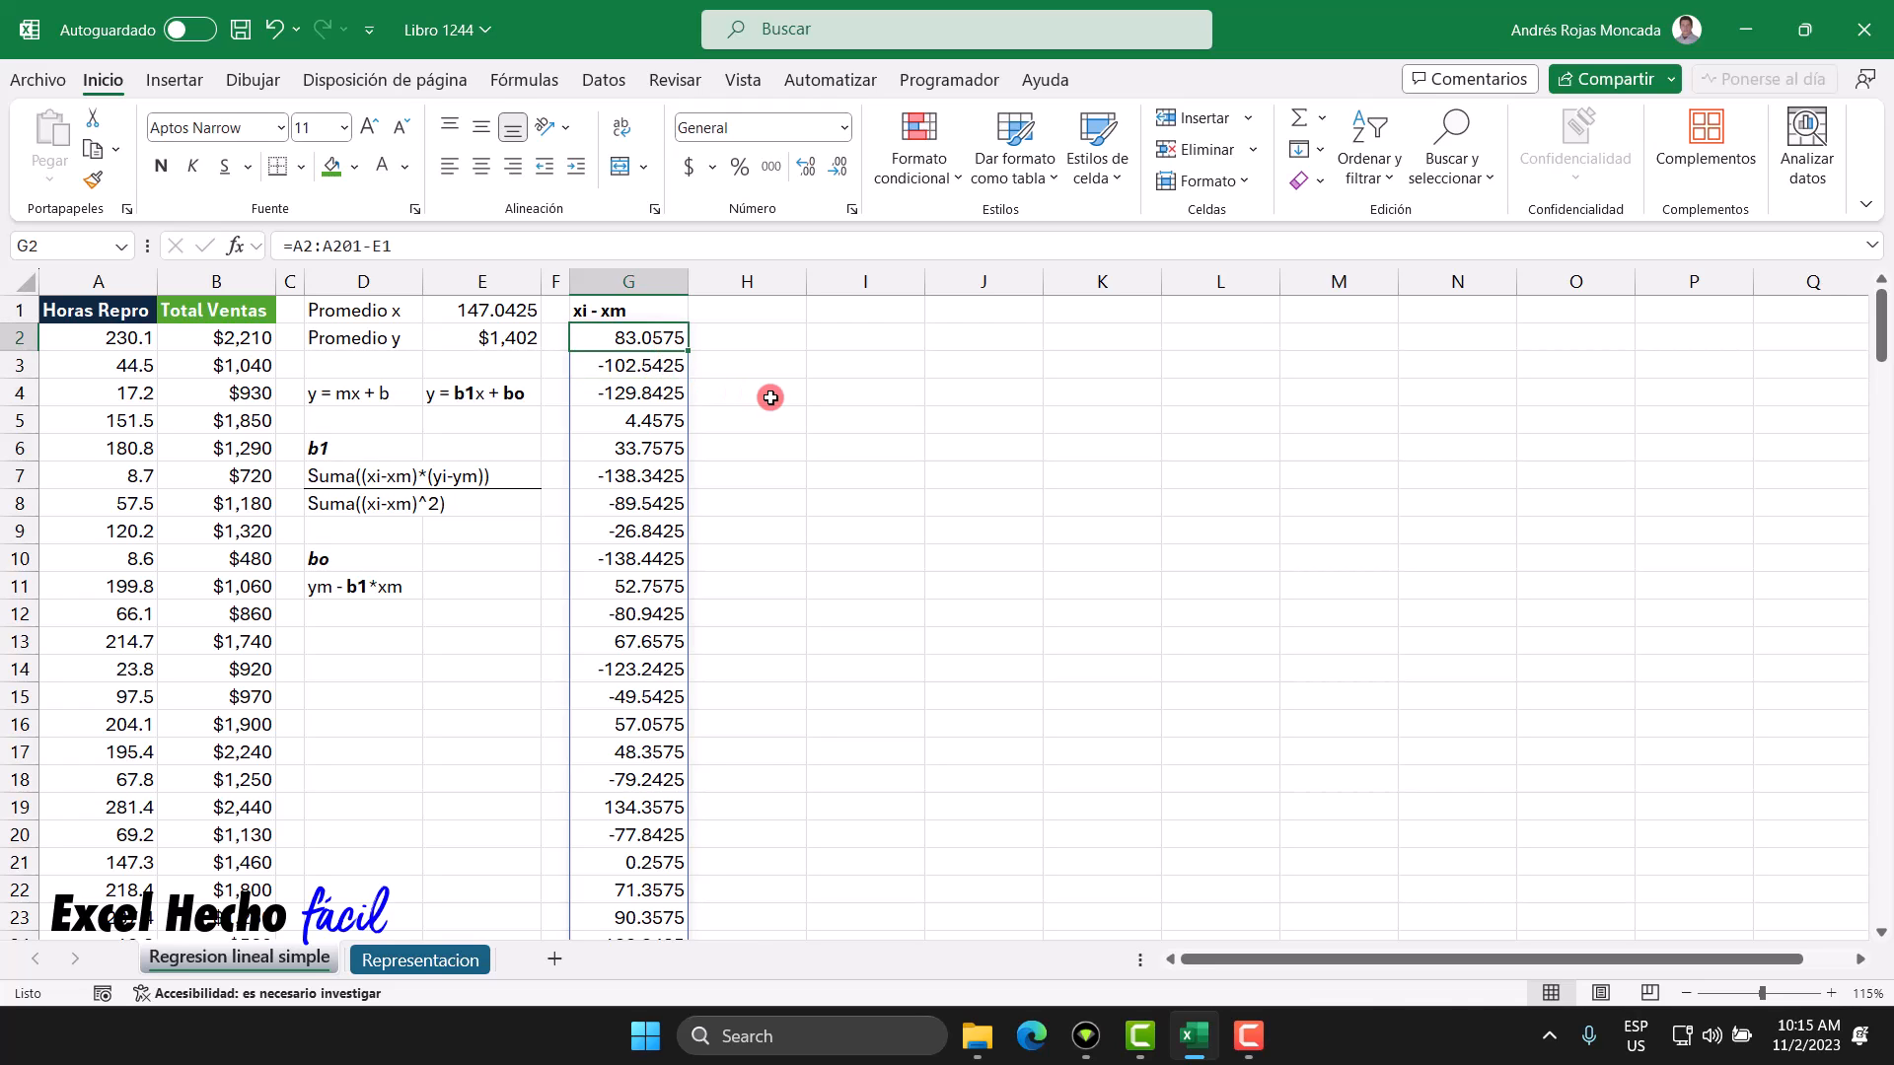
Step: Enter the heading "yi - ym" in H1 and make it bold
key(ctrl+shift+Down)
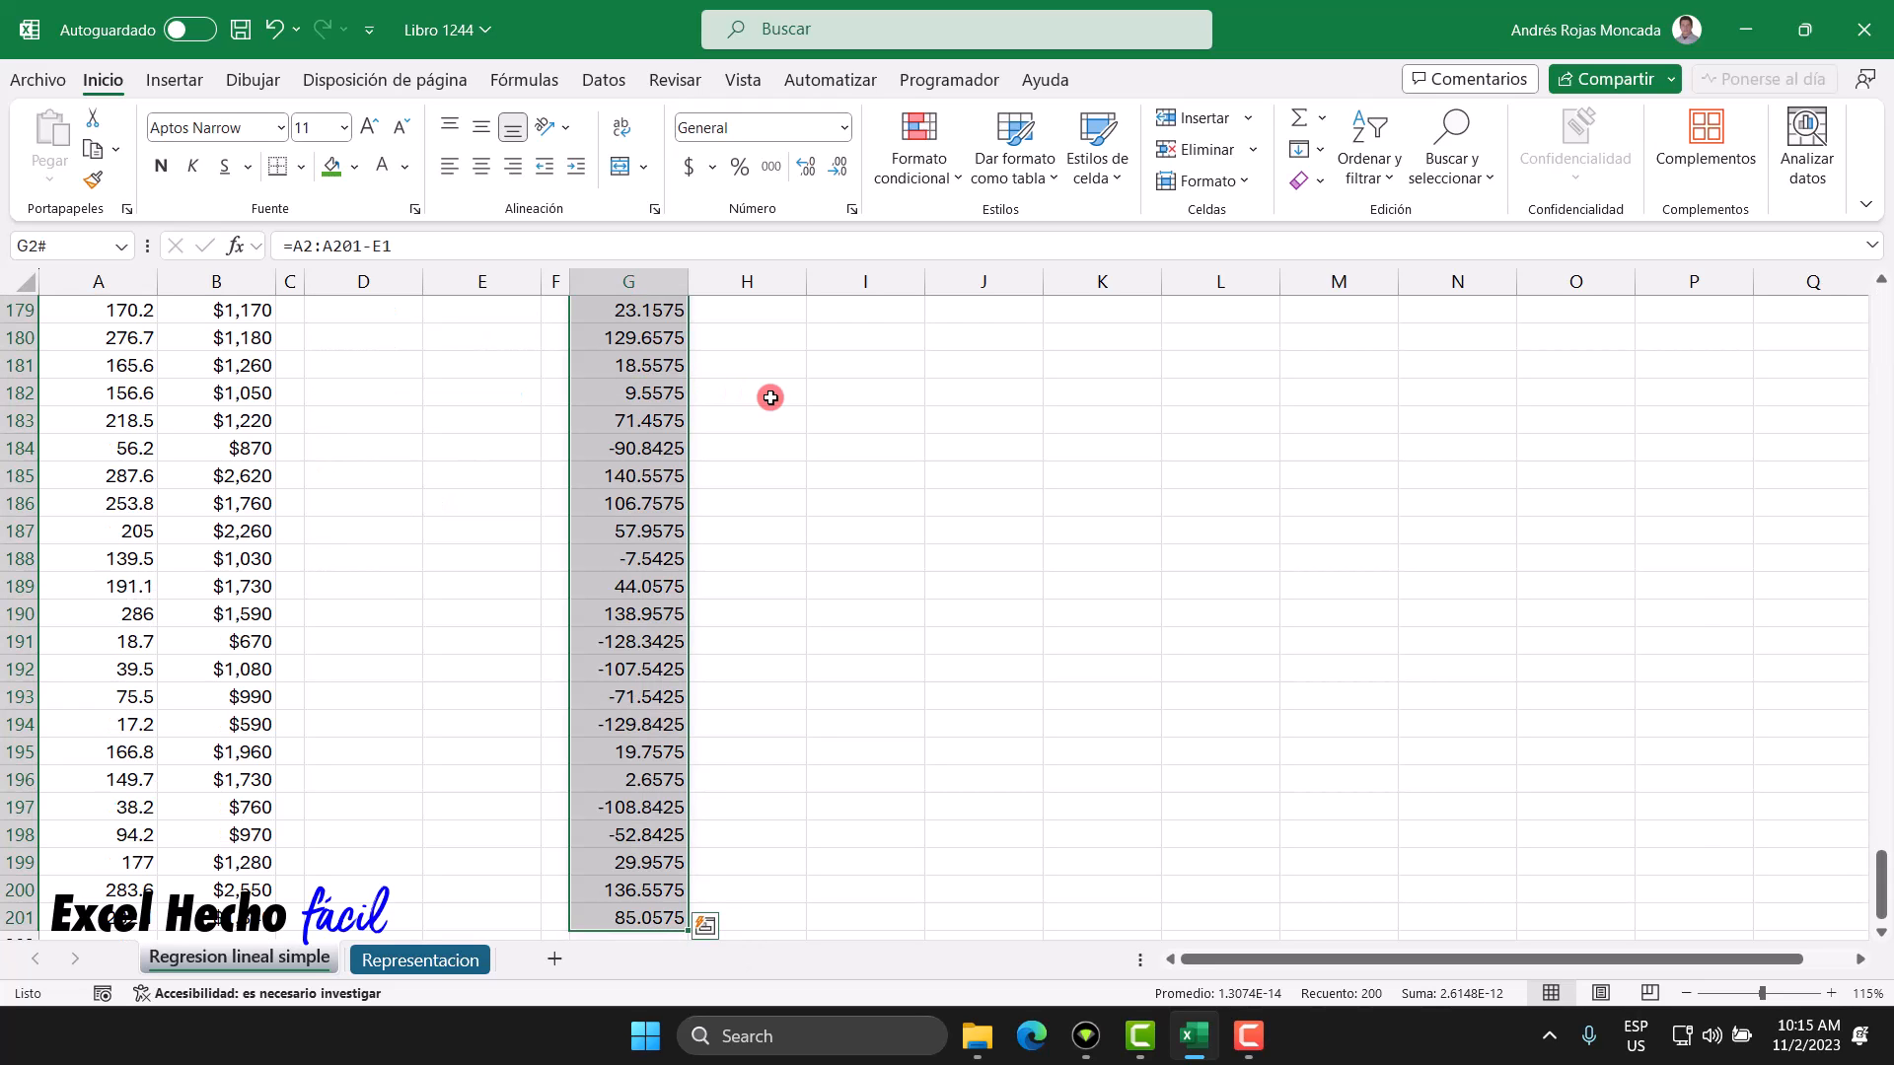
key(ctrl+Up)
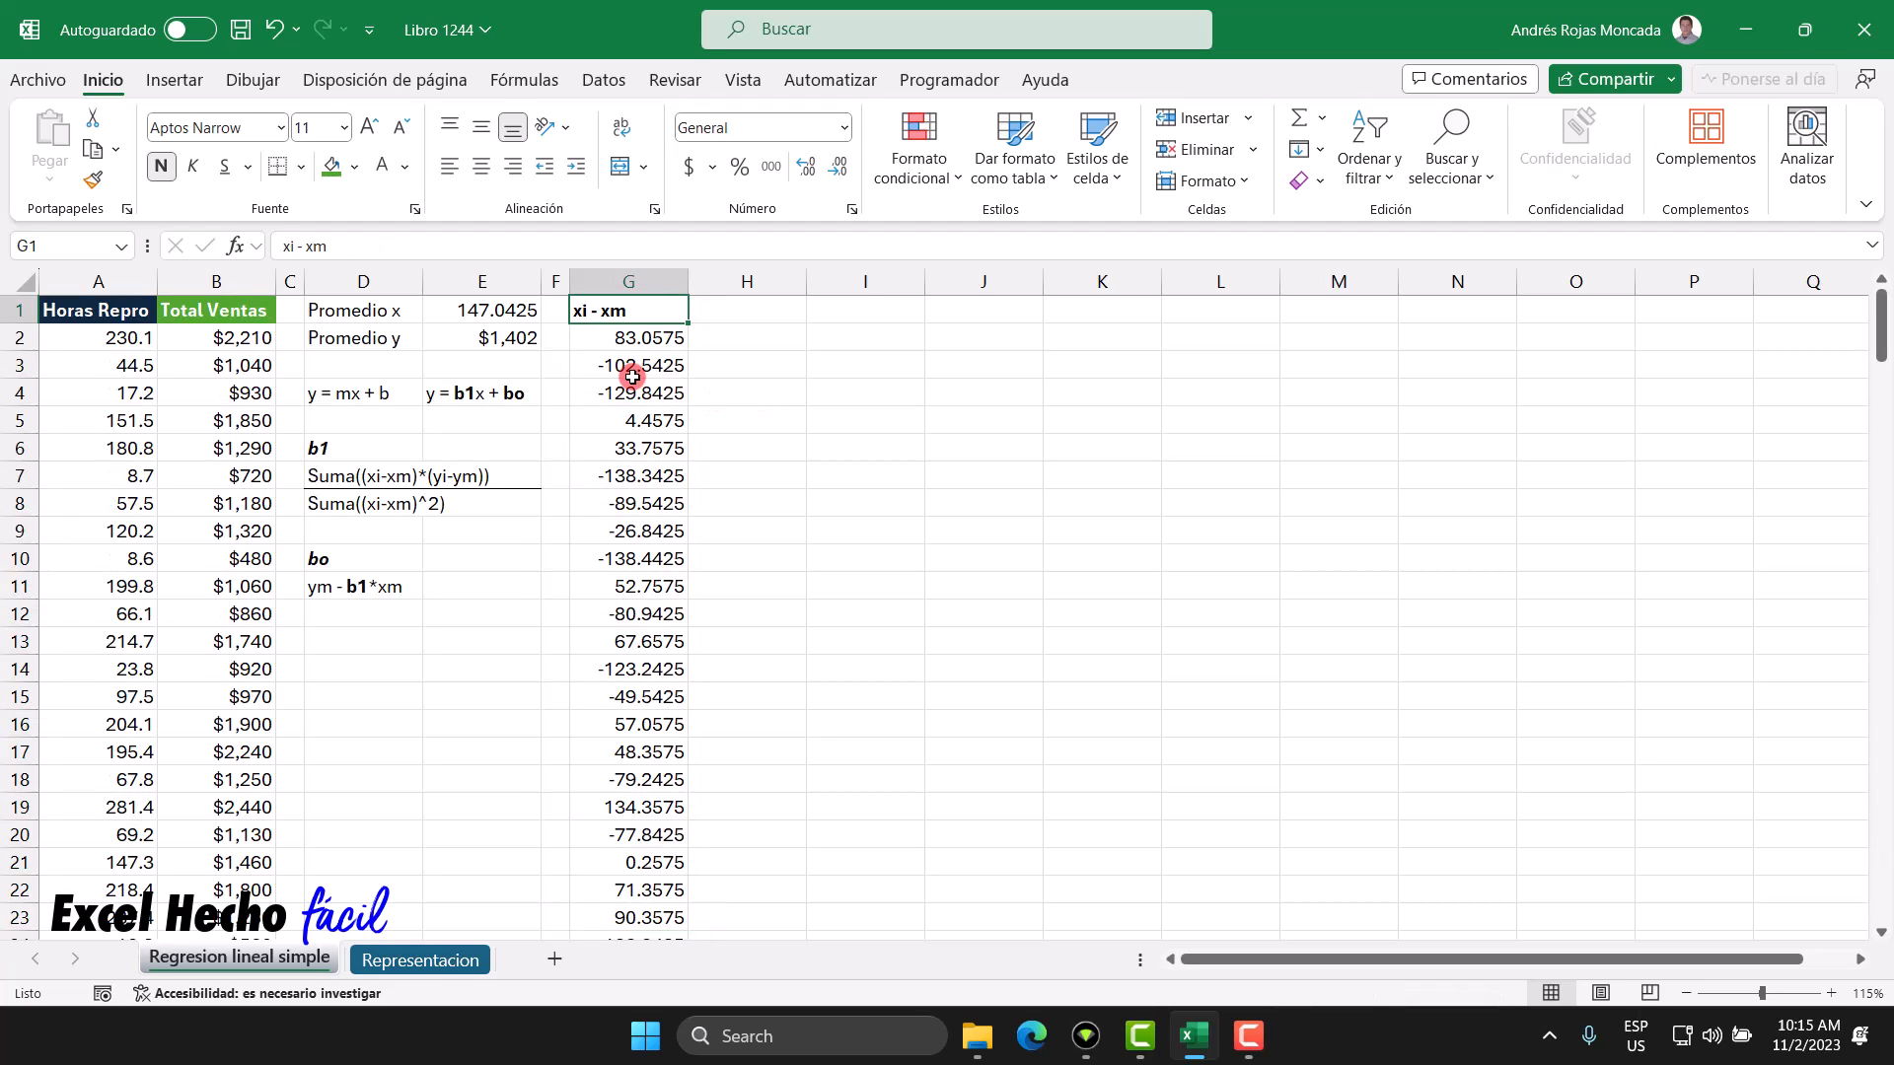
click(725, 319)
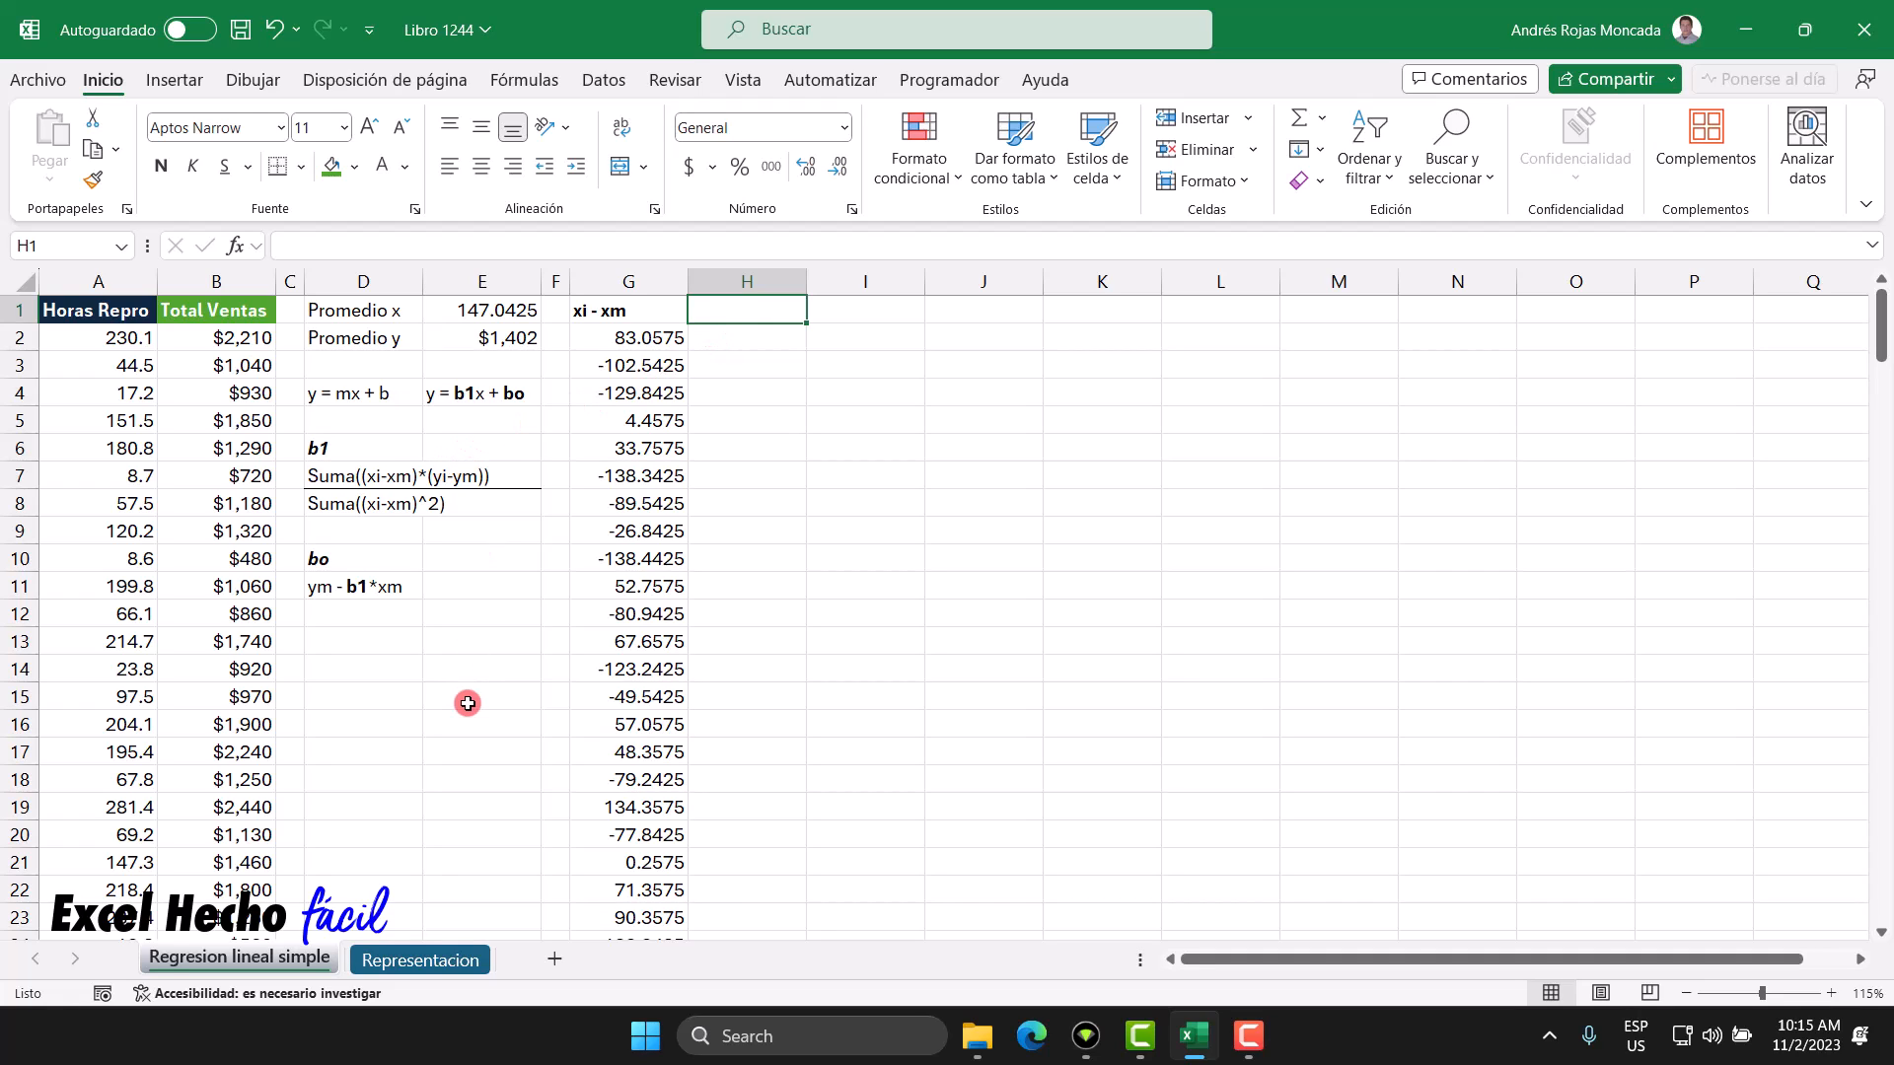
text(yi)
text(-)
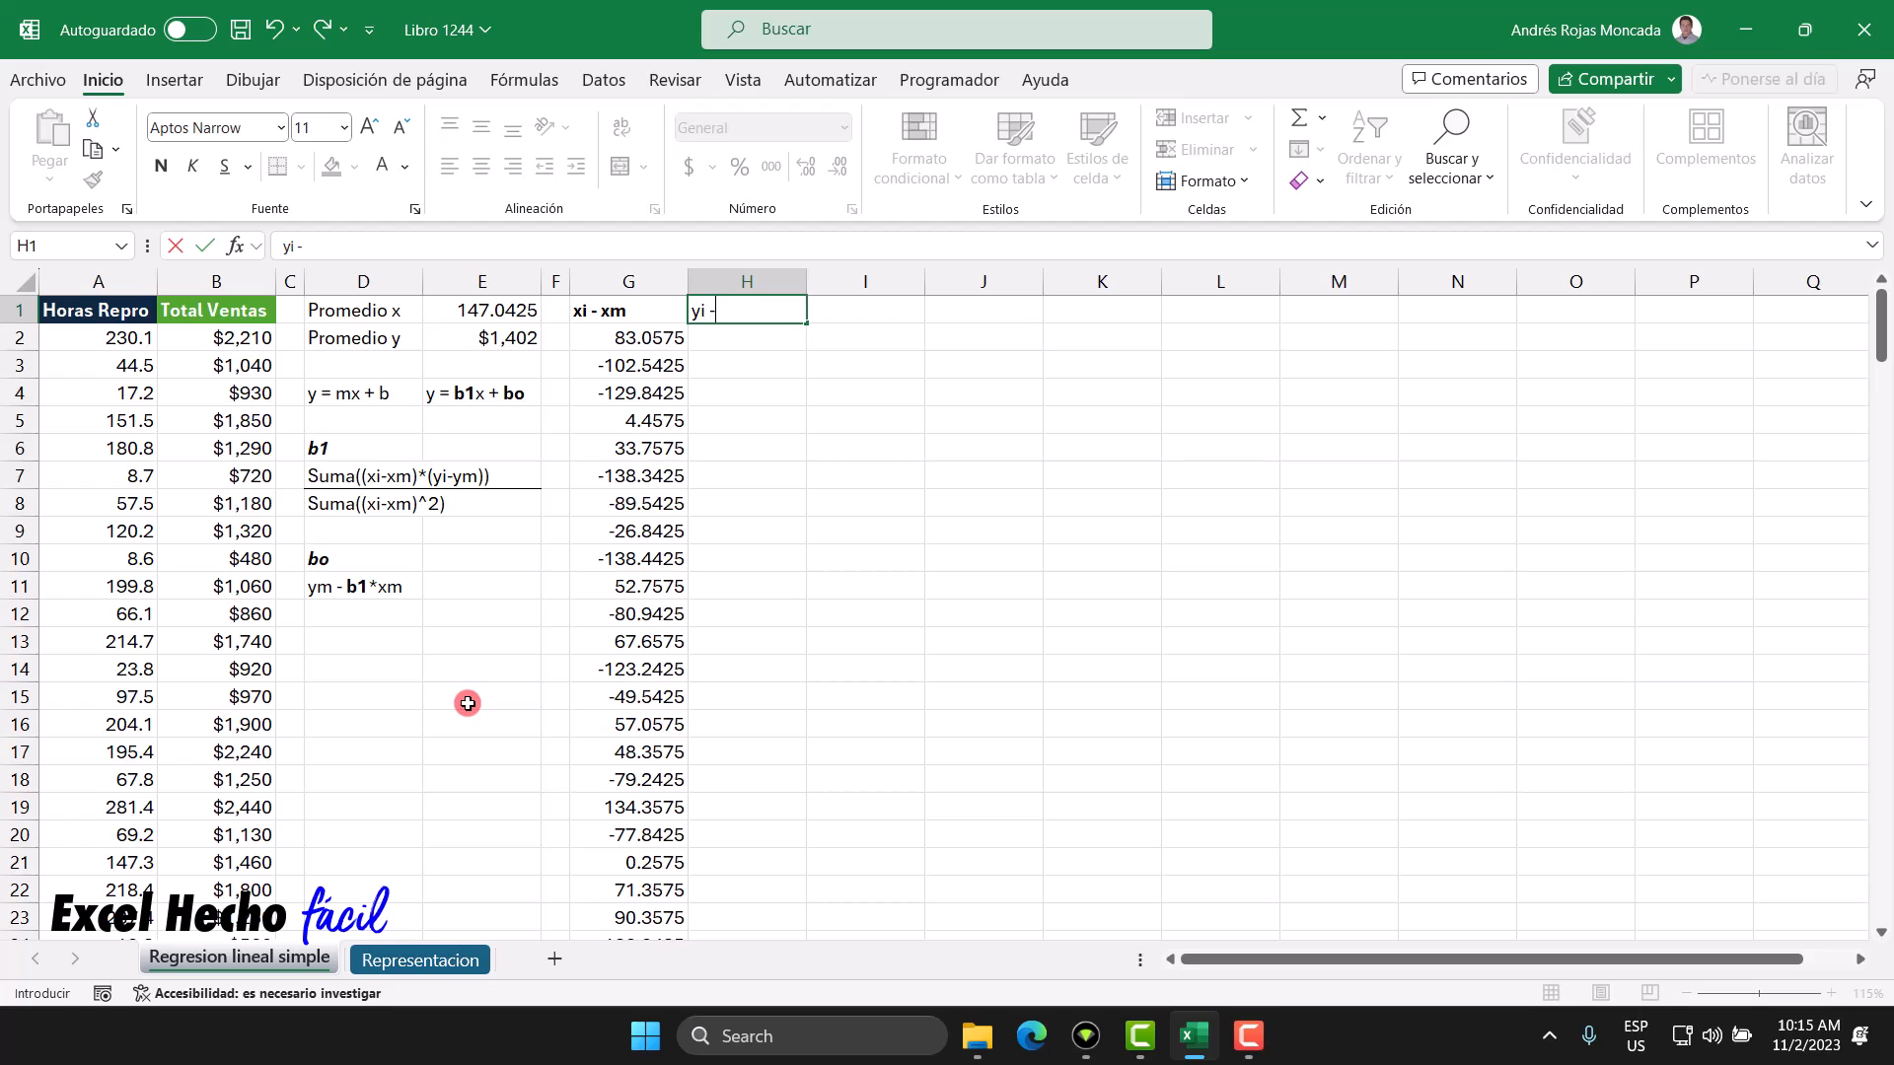
text( ym)
key(Return)
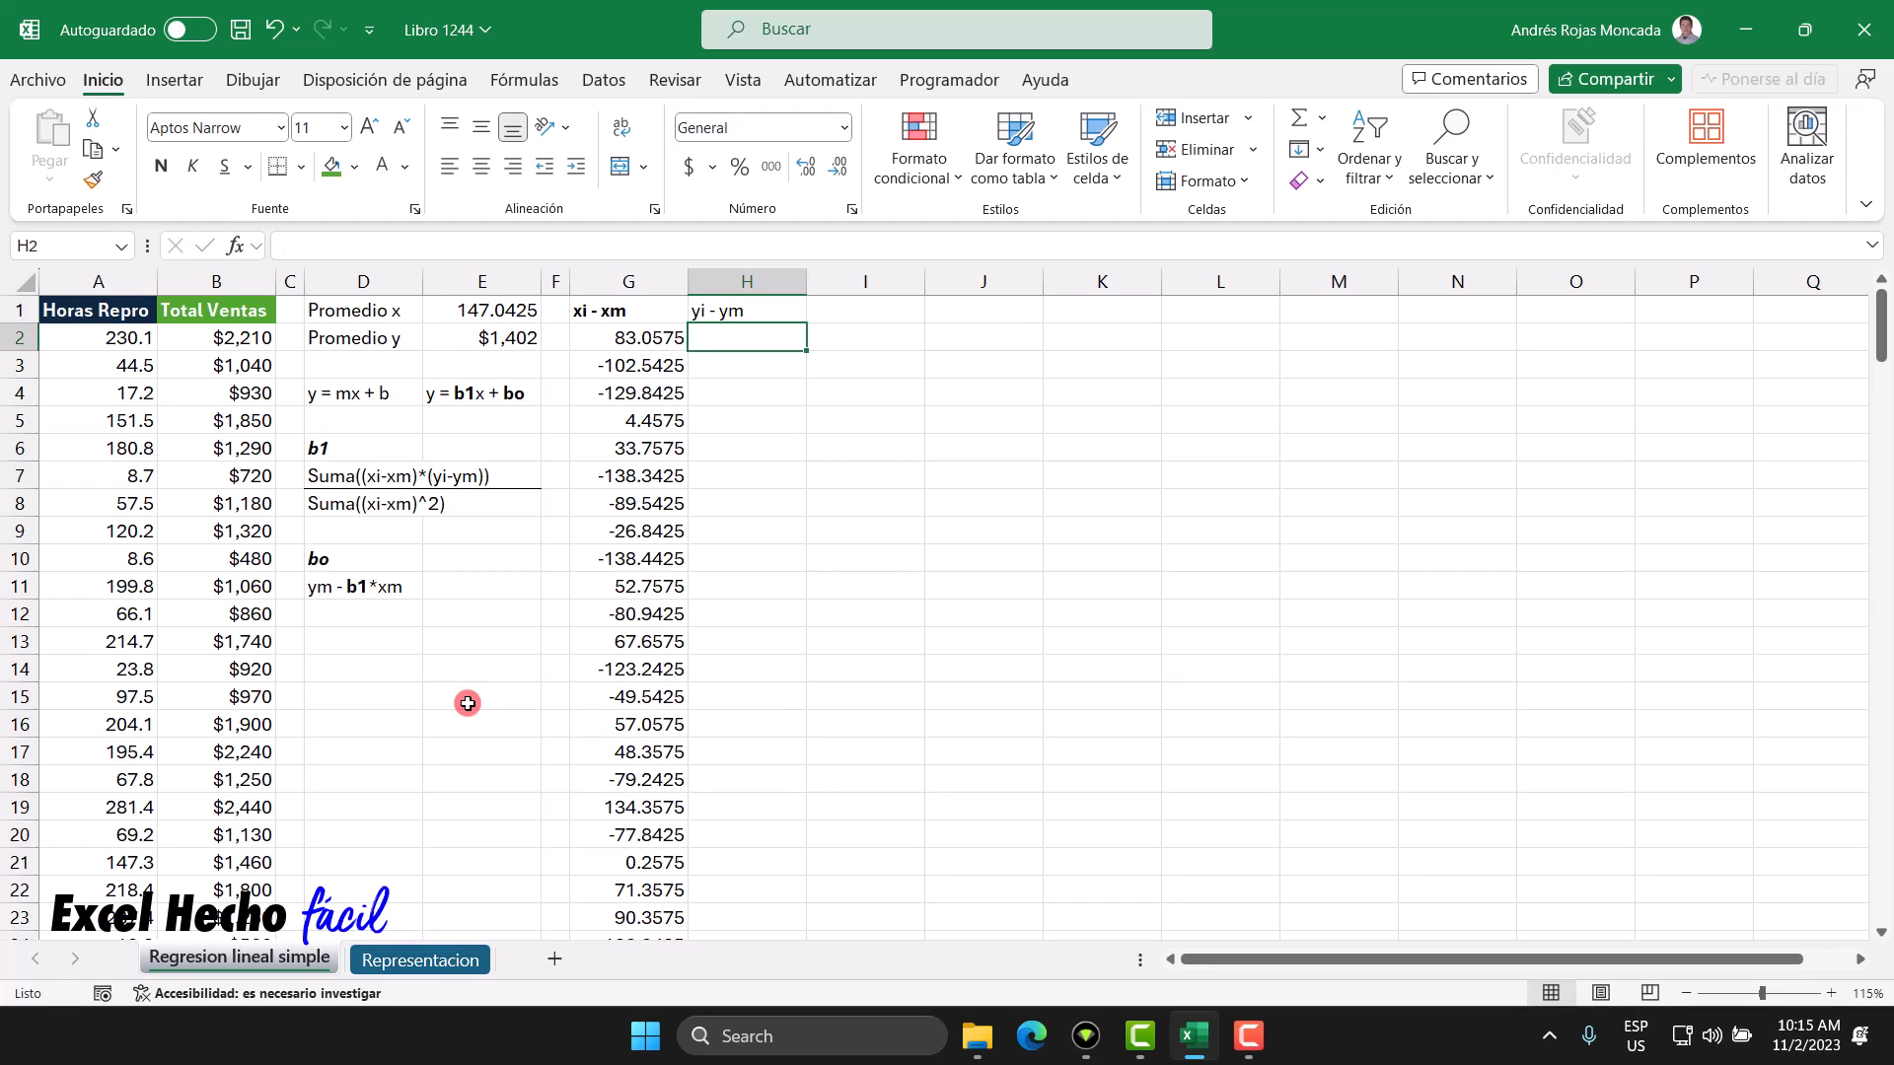
key(Up)
key(ctrl+n)
Step: Calculate the deviations of all Total Ventas values from their average with the formula =B2:B201-E2 in H2
key(Down)
text(=)
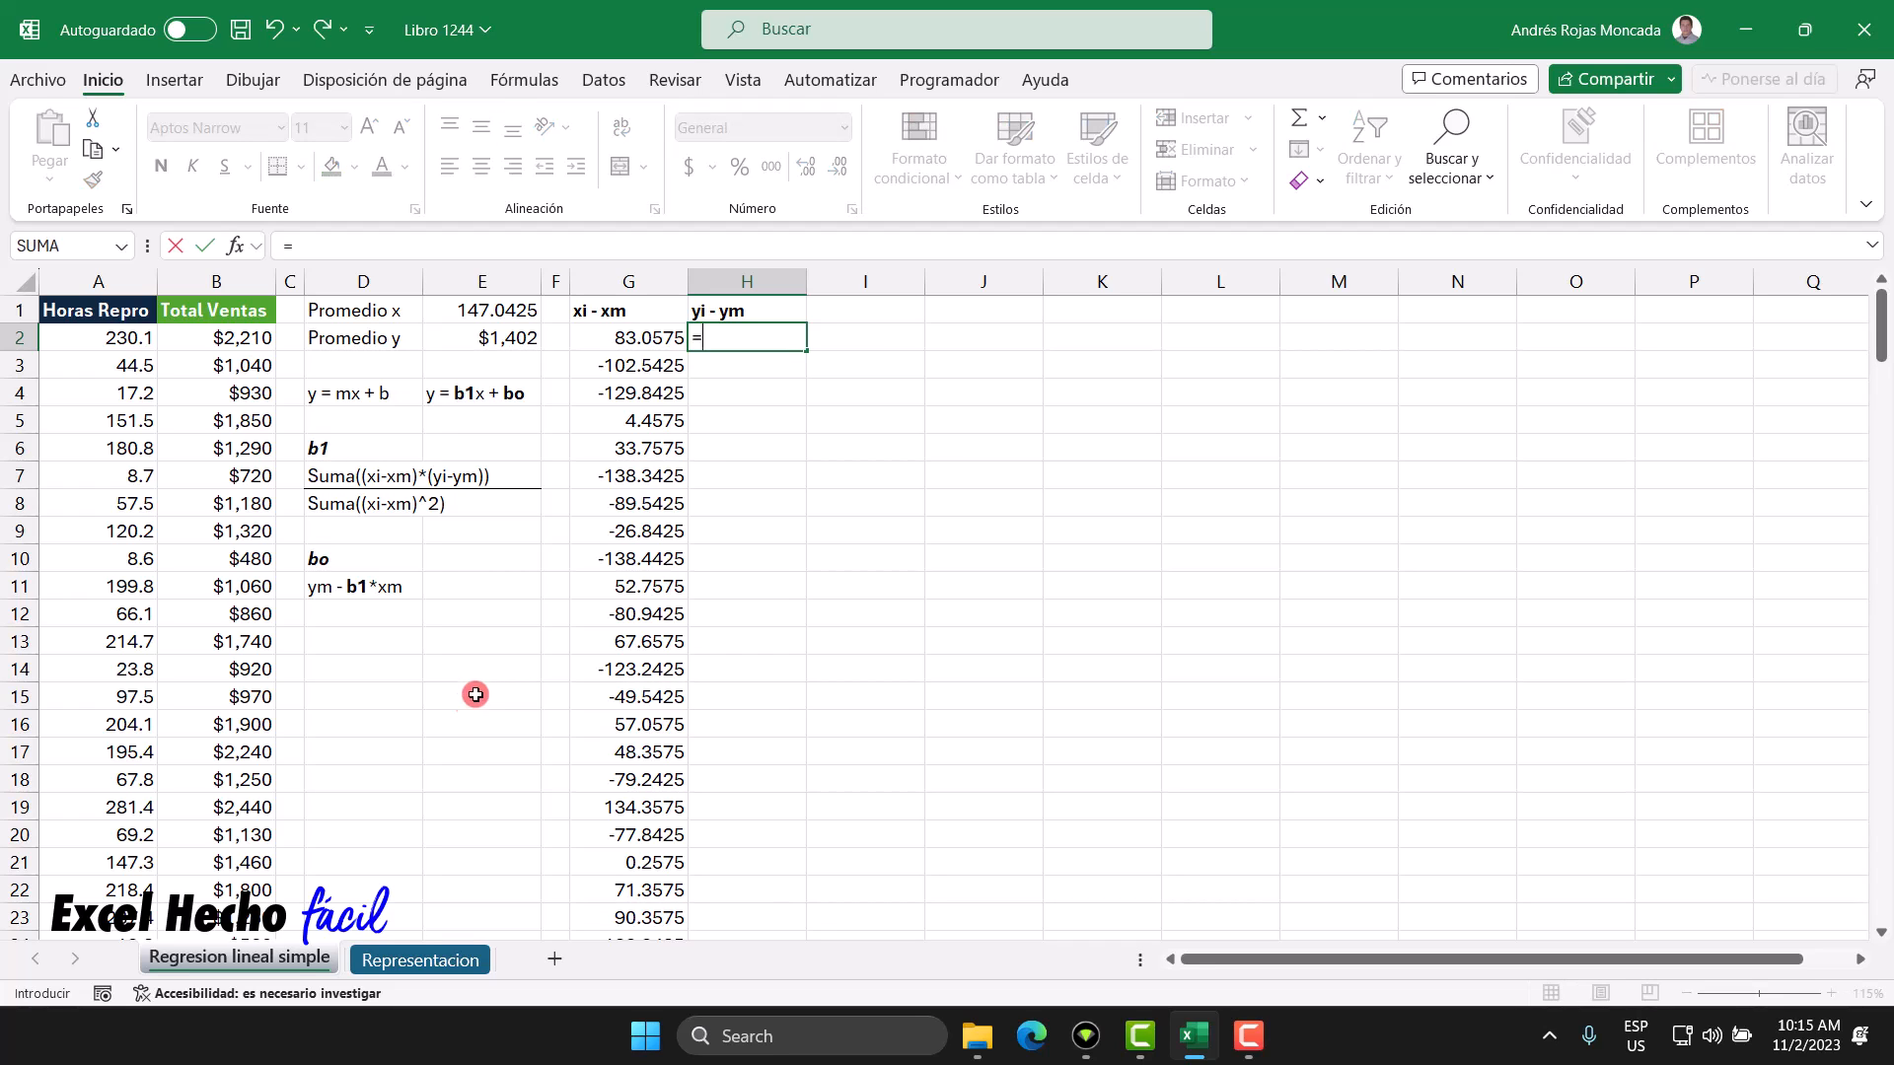
click(260, 348)
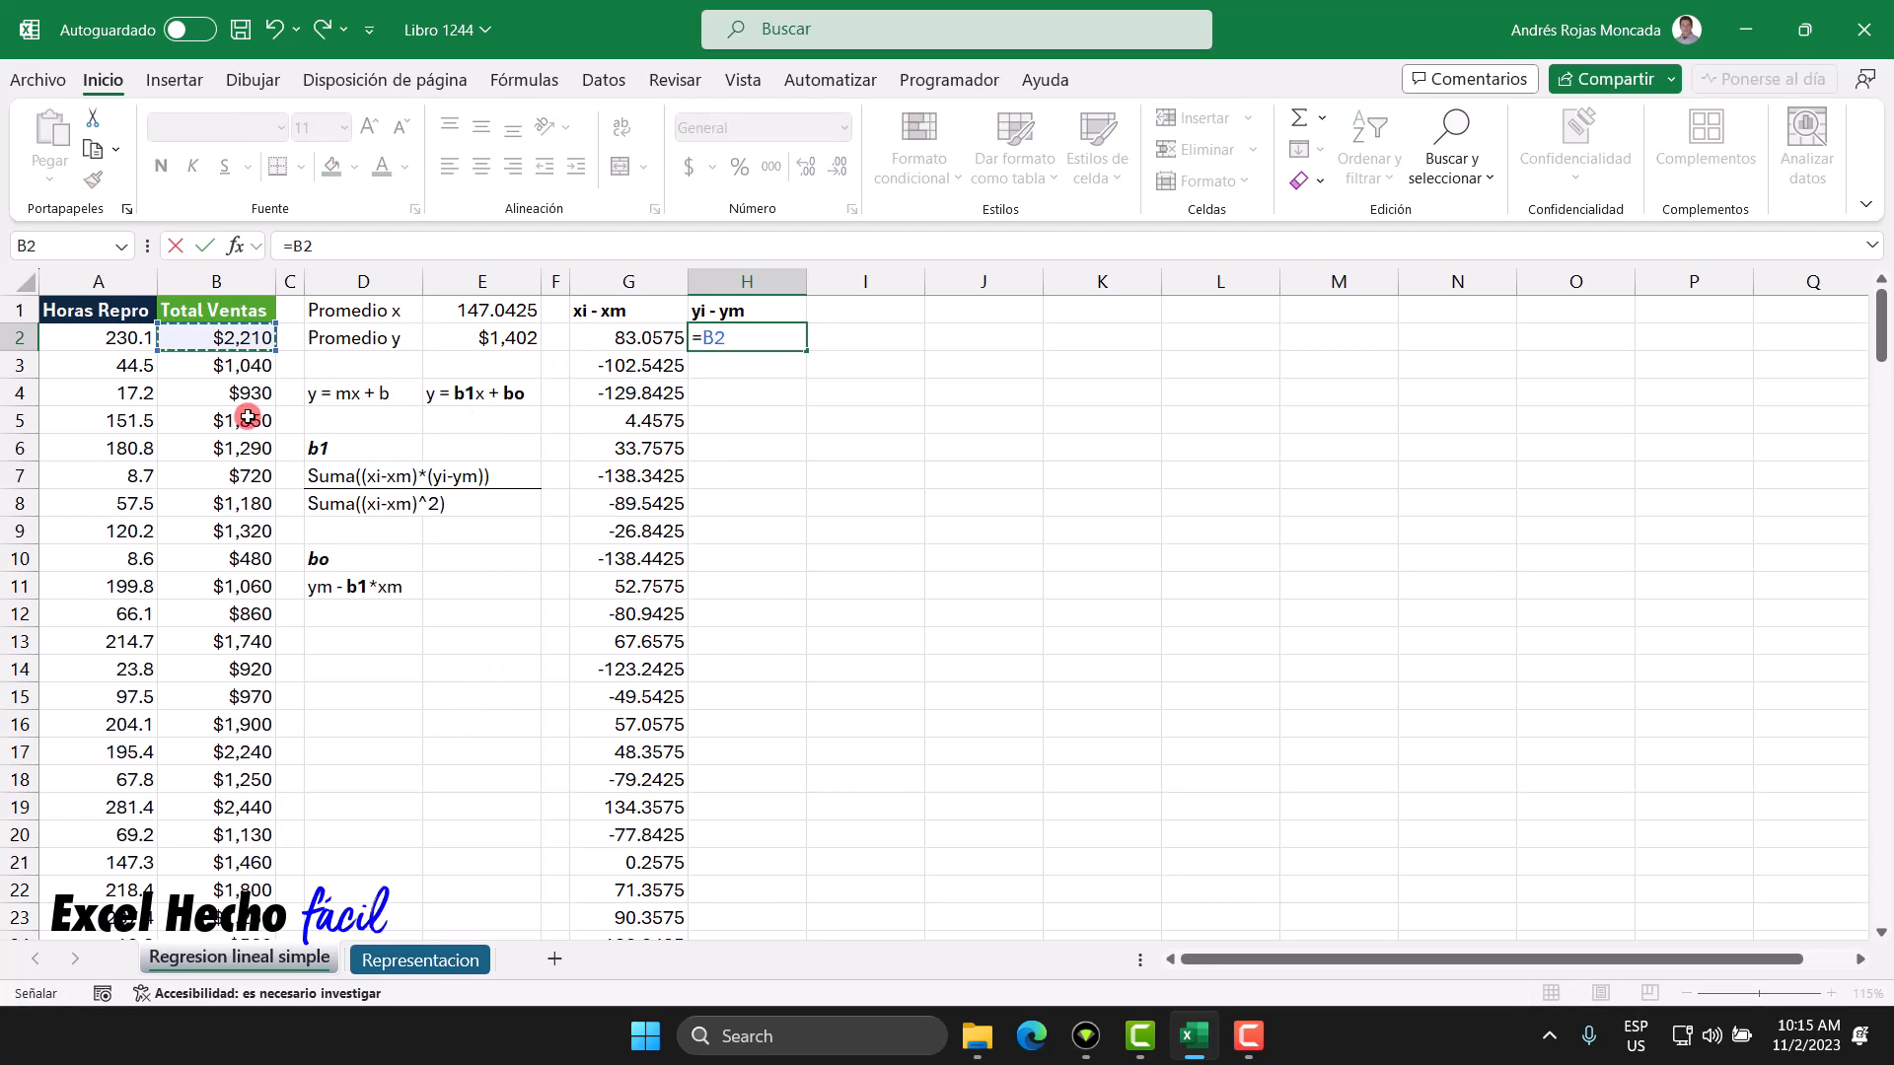
key(ctrl+shift+Down)
key(ctrl+BackSpace)
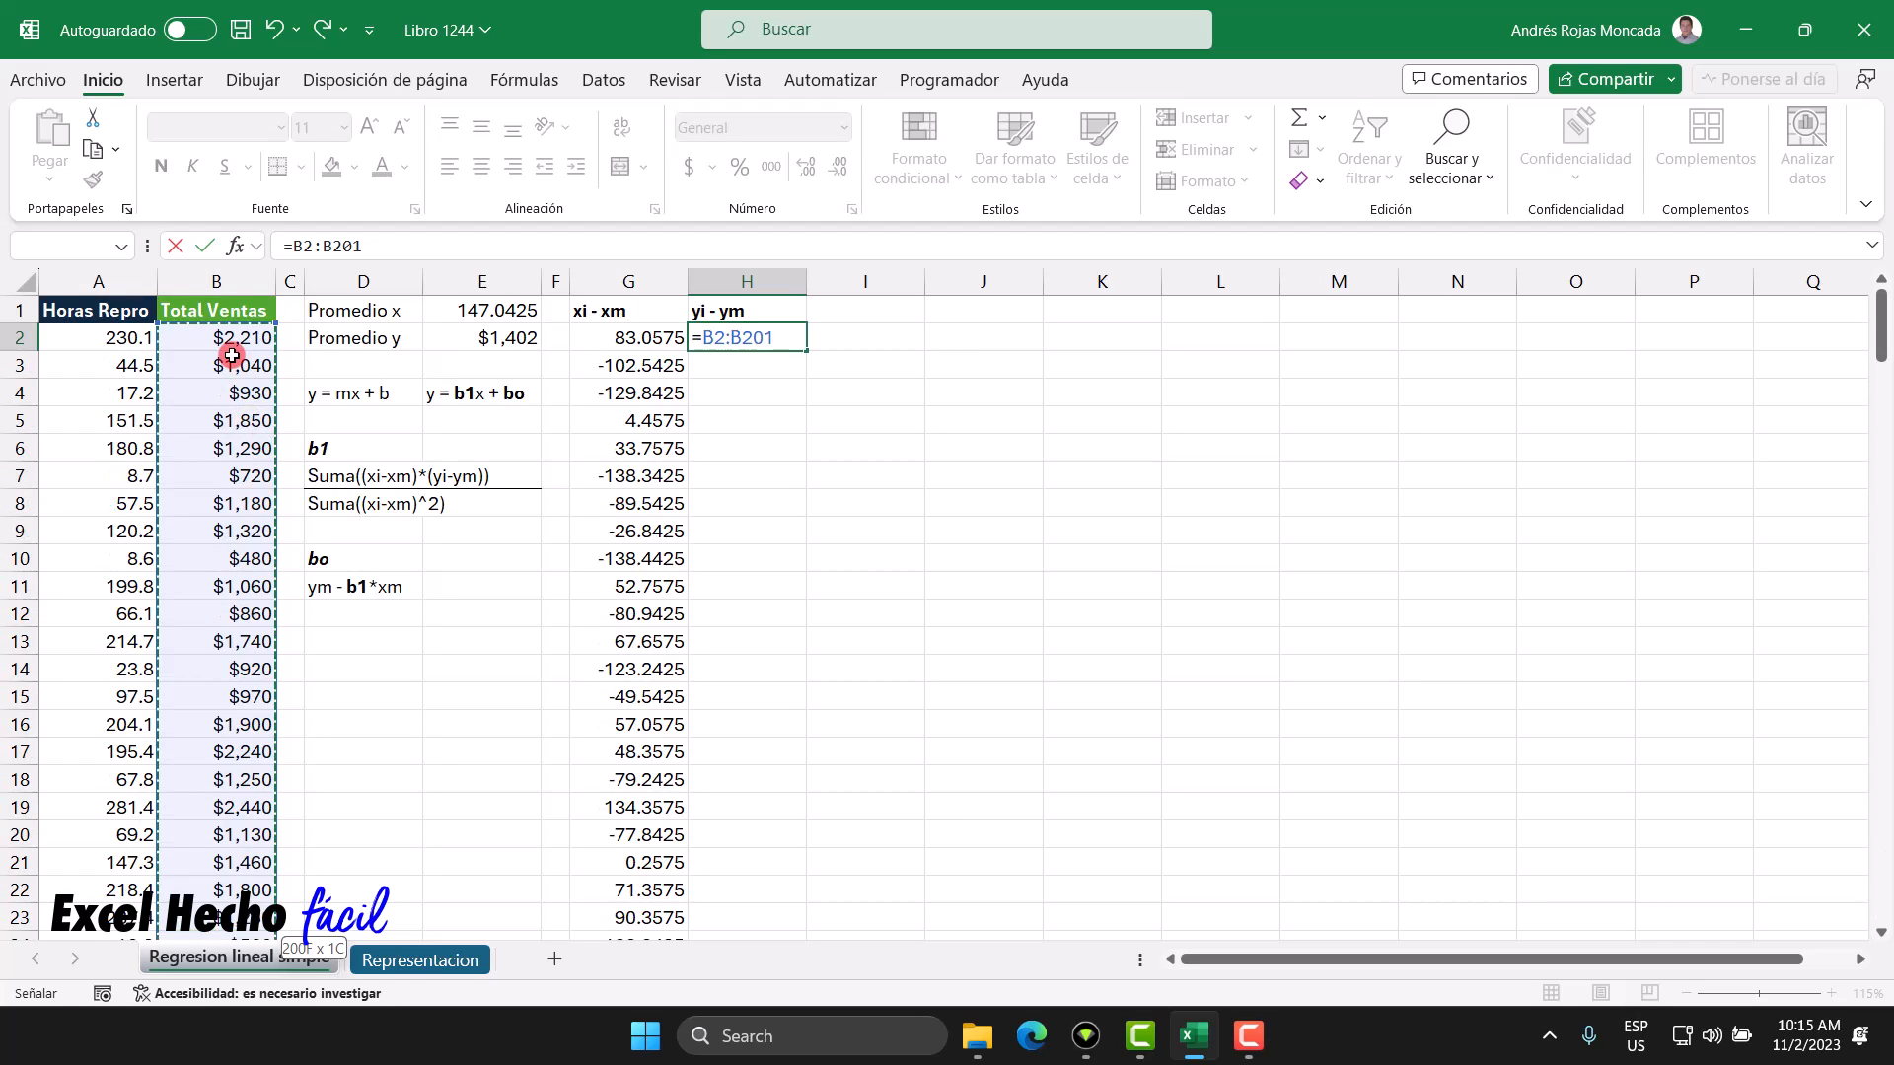
text(-)
click(501, 338)
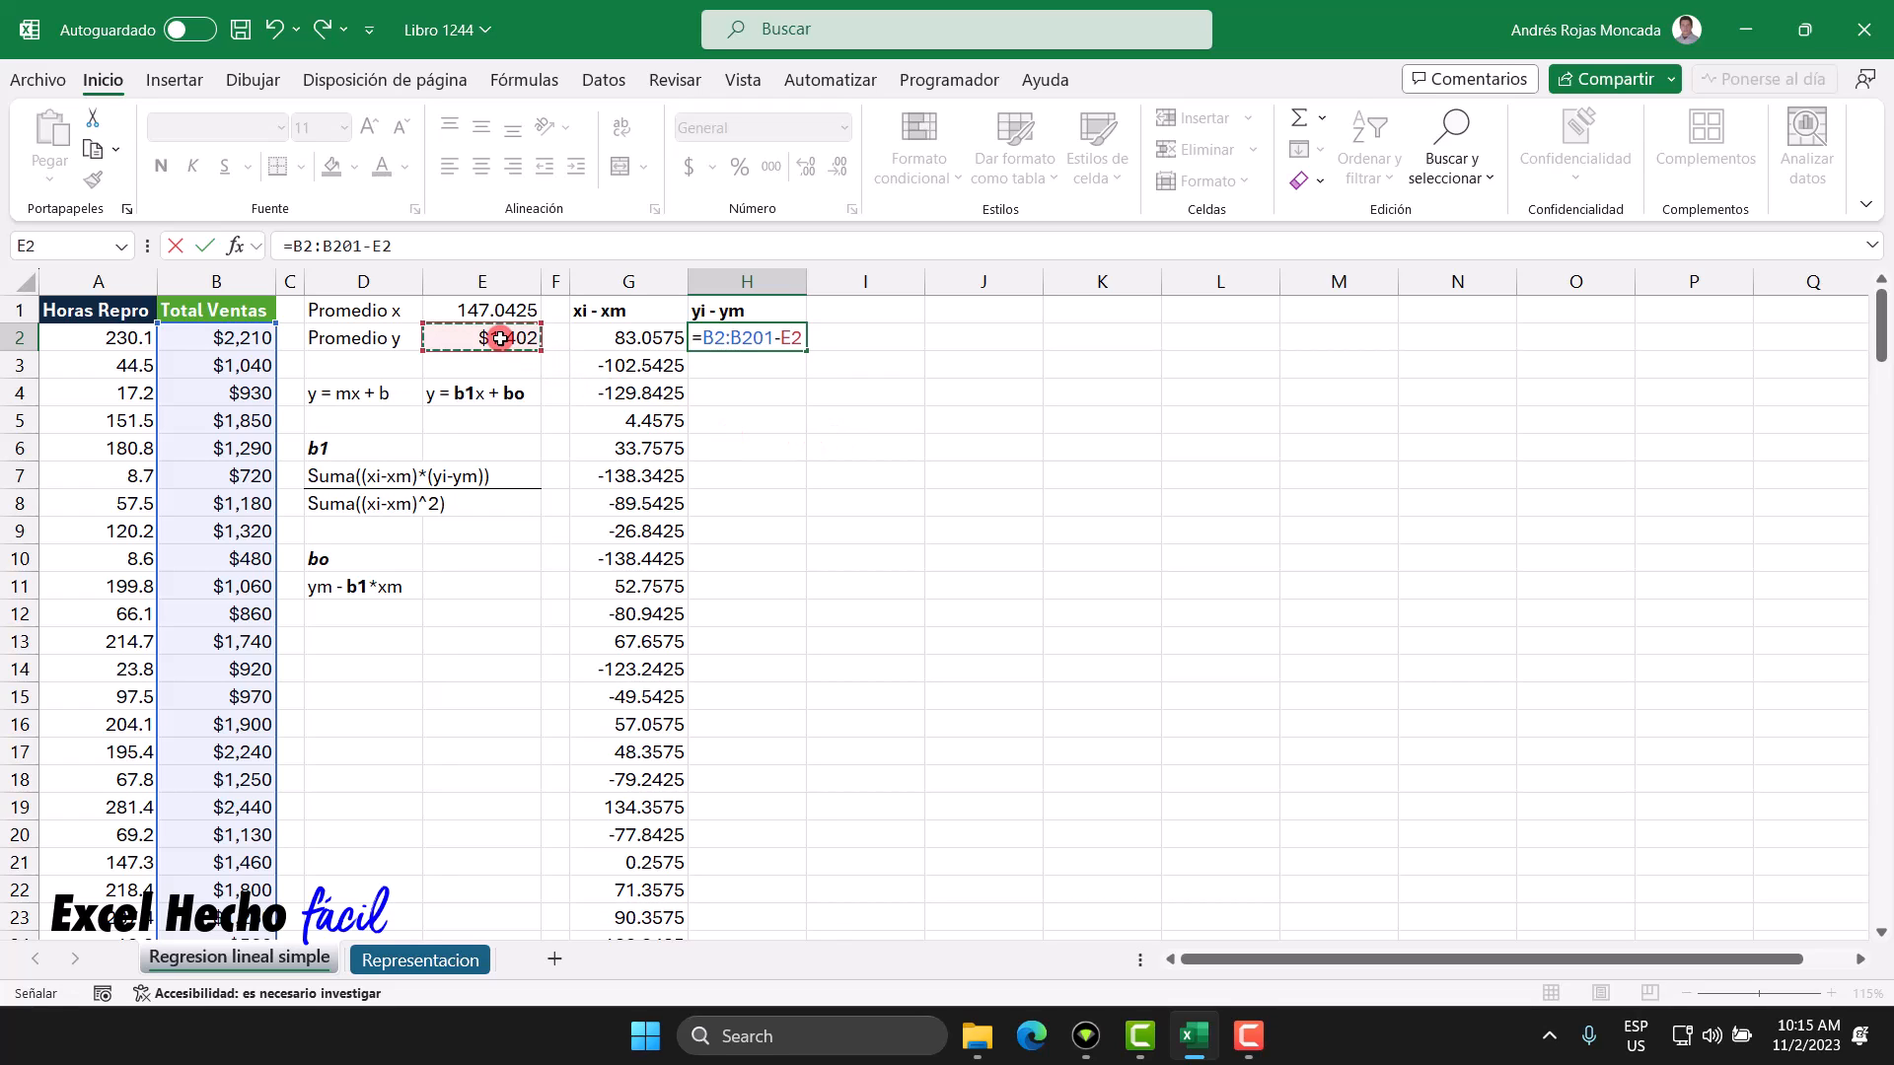
key(Return)
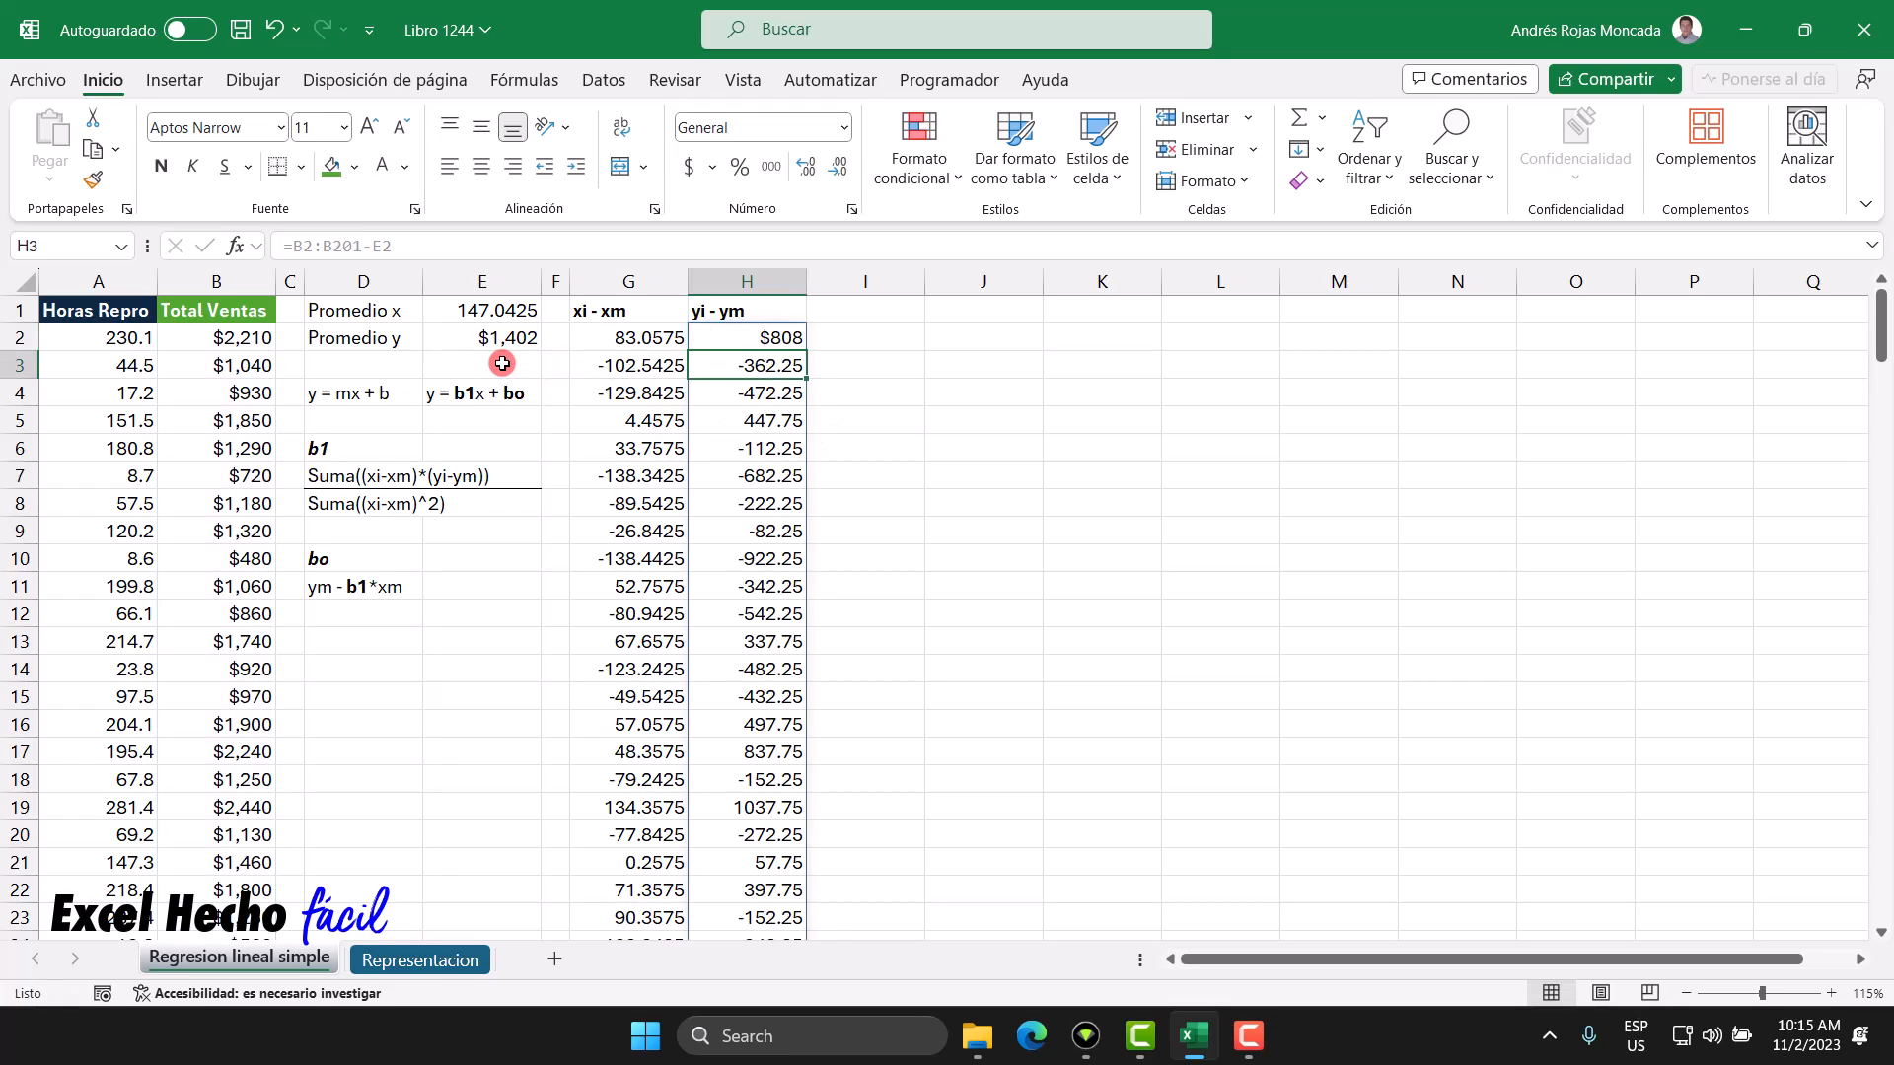
Step: Format all the yi - ym values in column H as currency (Moneda) with no decimals
click(779, 337)
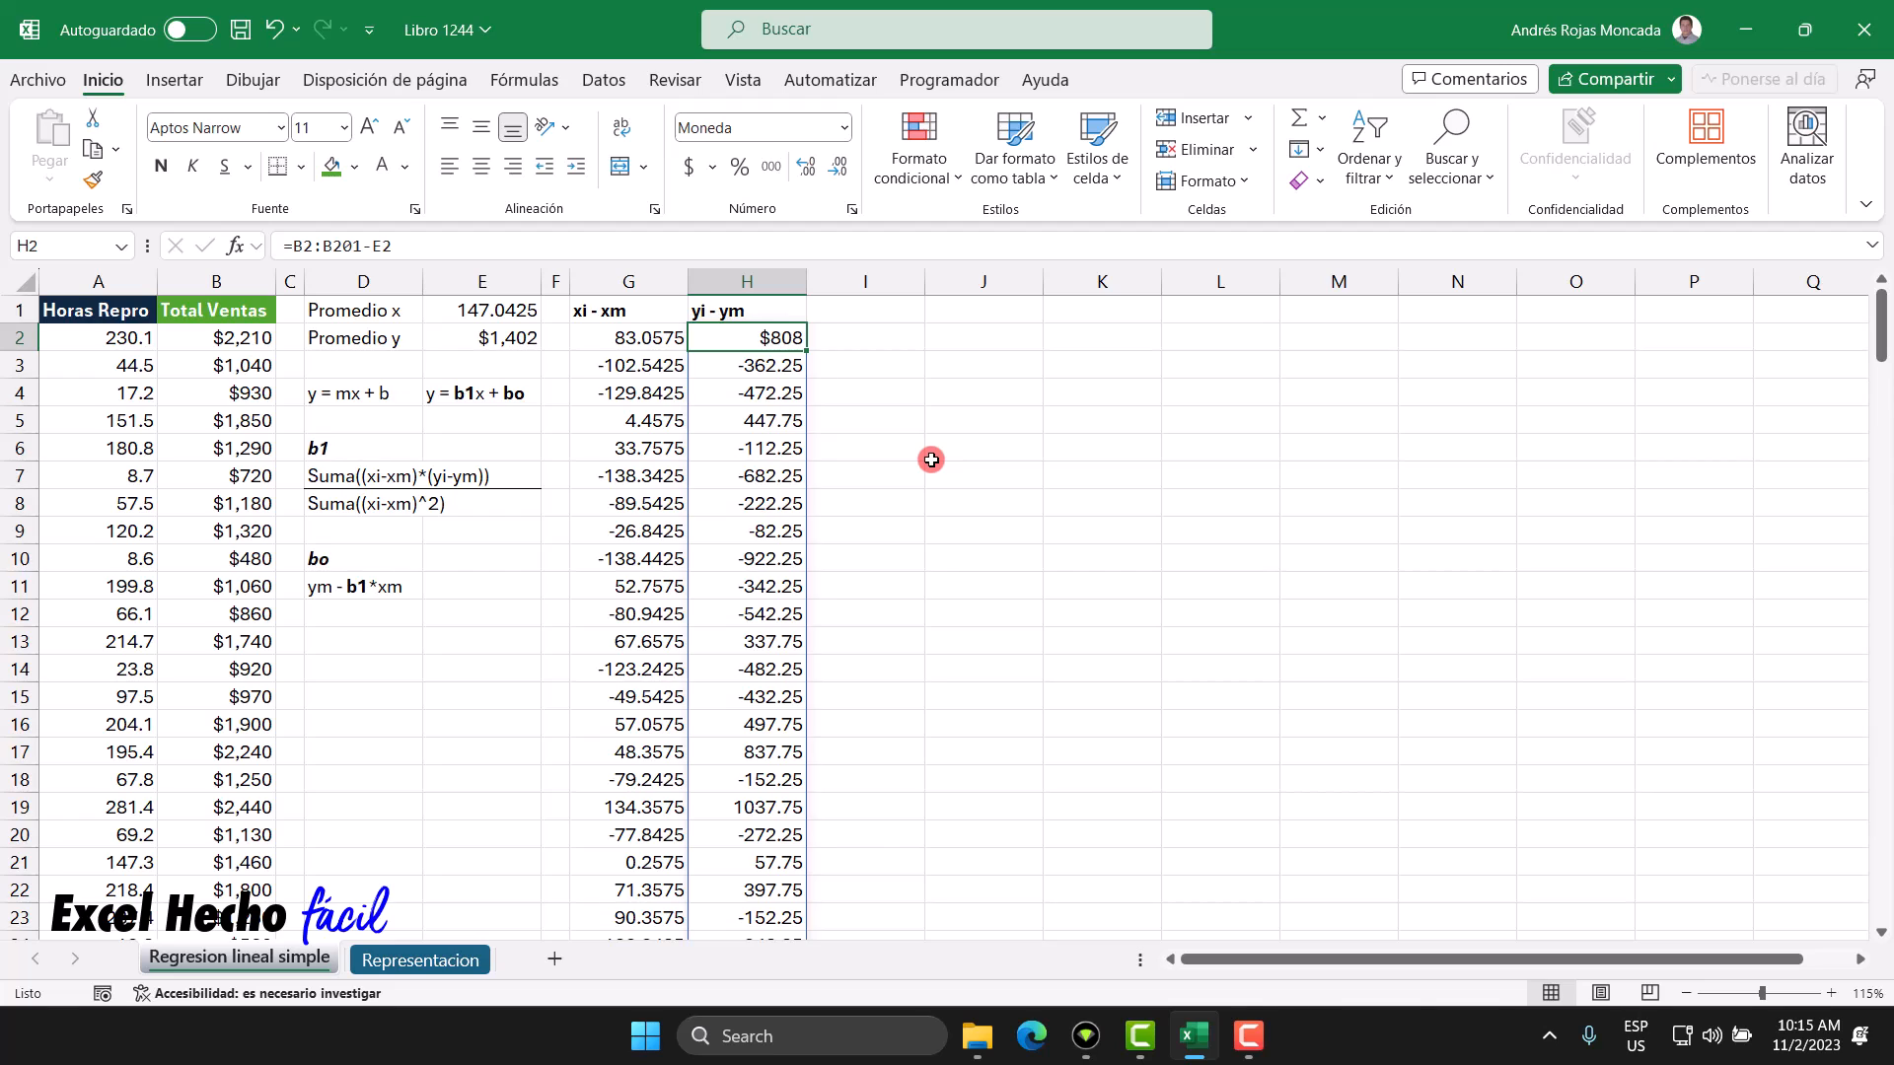
key(ctrl+shift+Down)
key(ctrl+BackSpace)
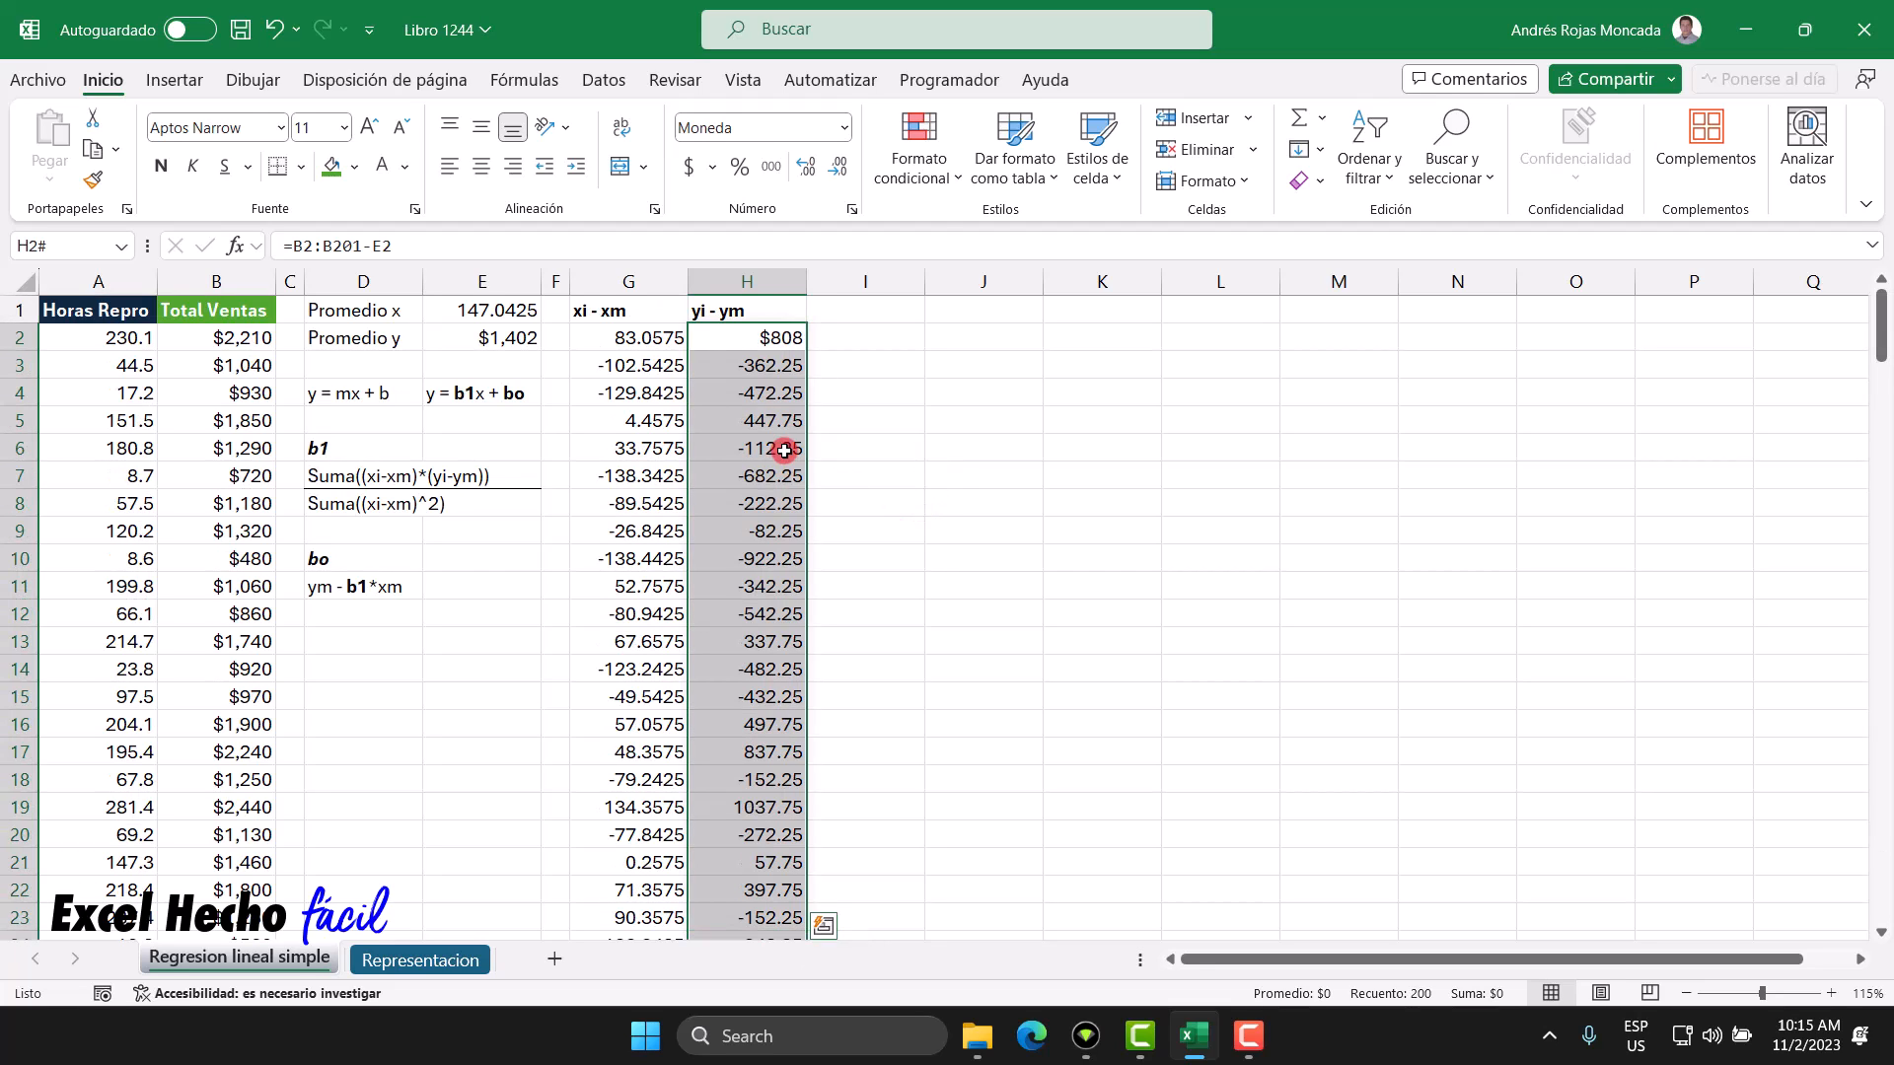
click(845, 127)
click(797, 292)
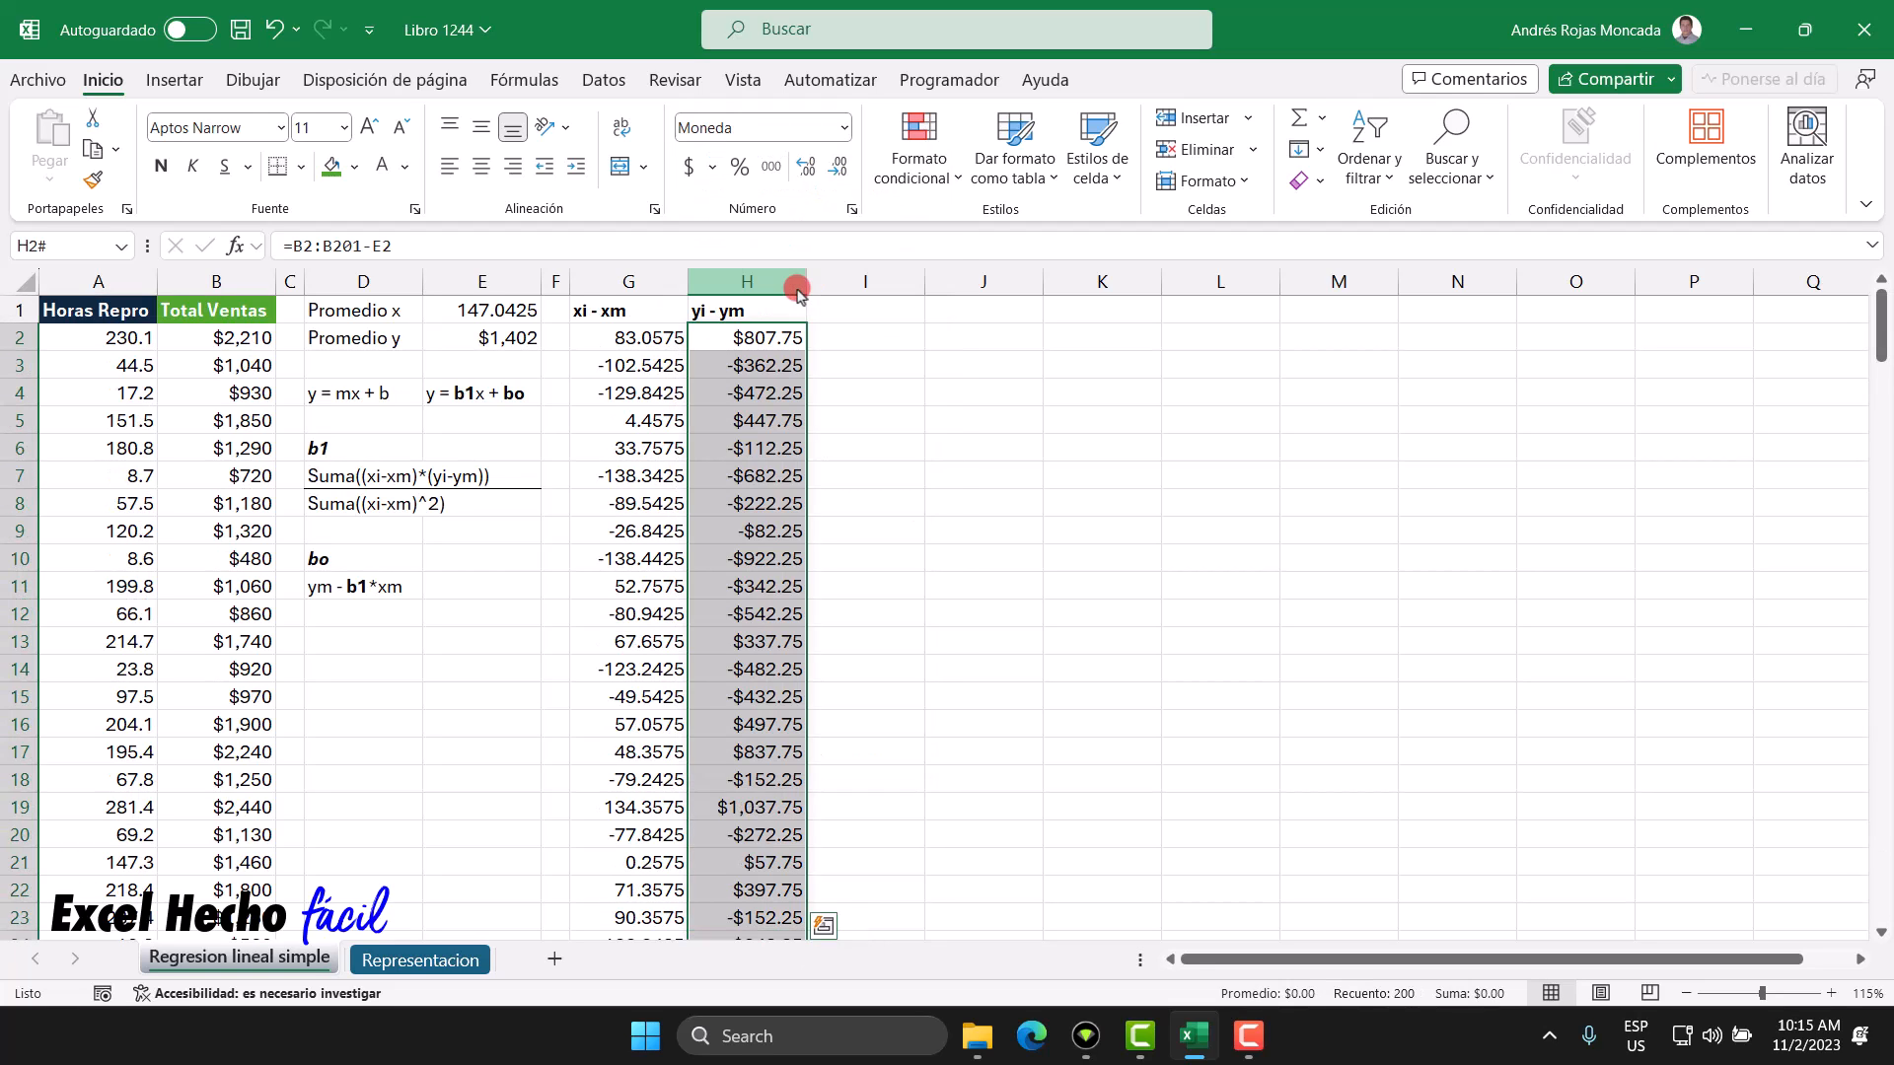
click(839, 175)
click(839, 175)
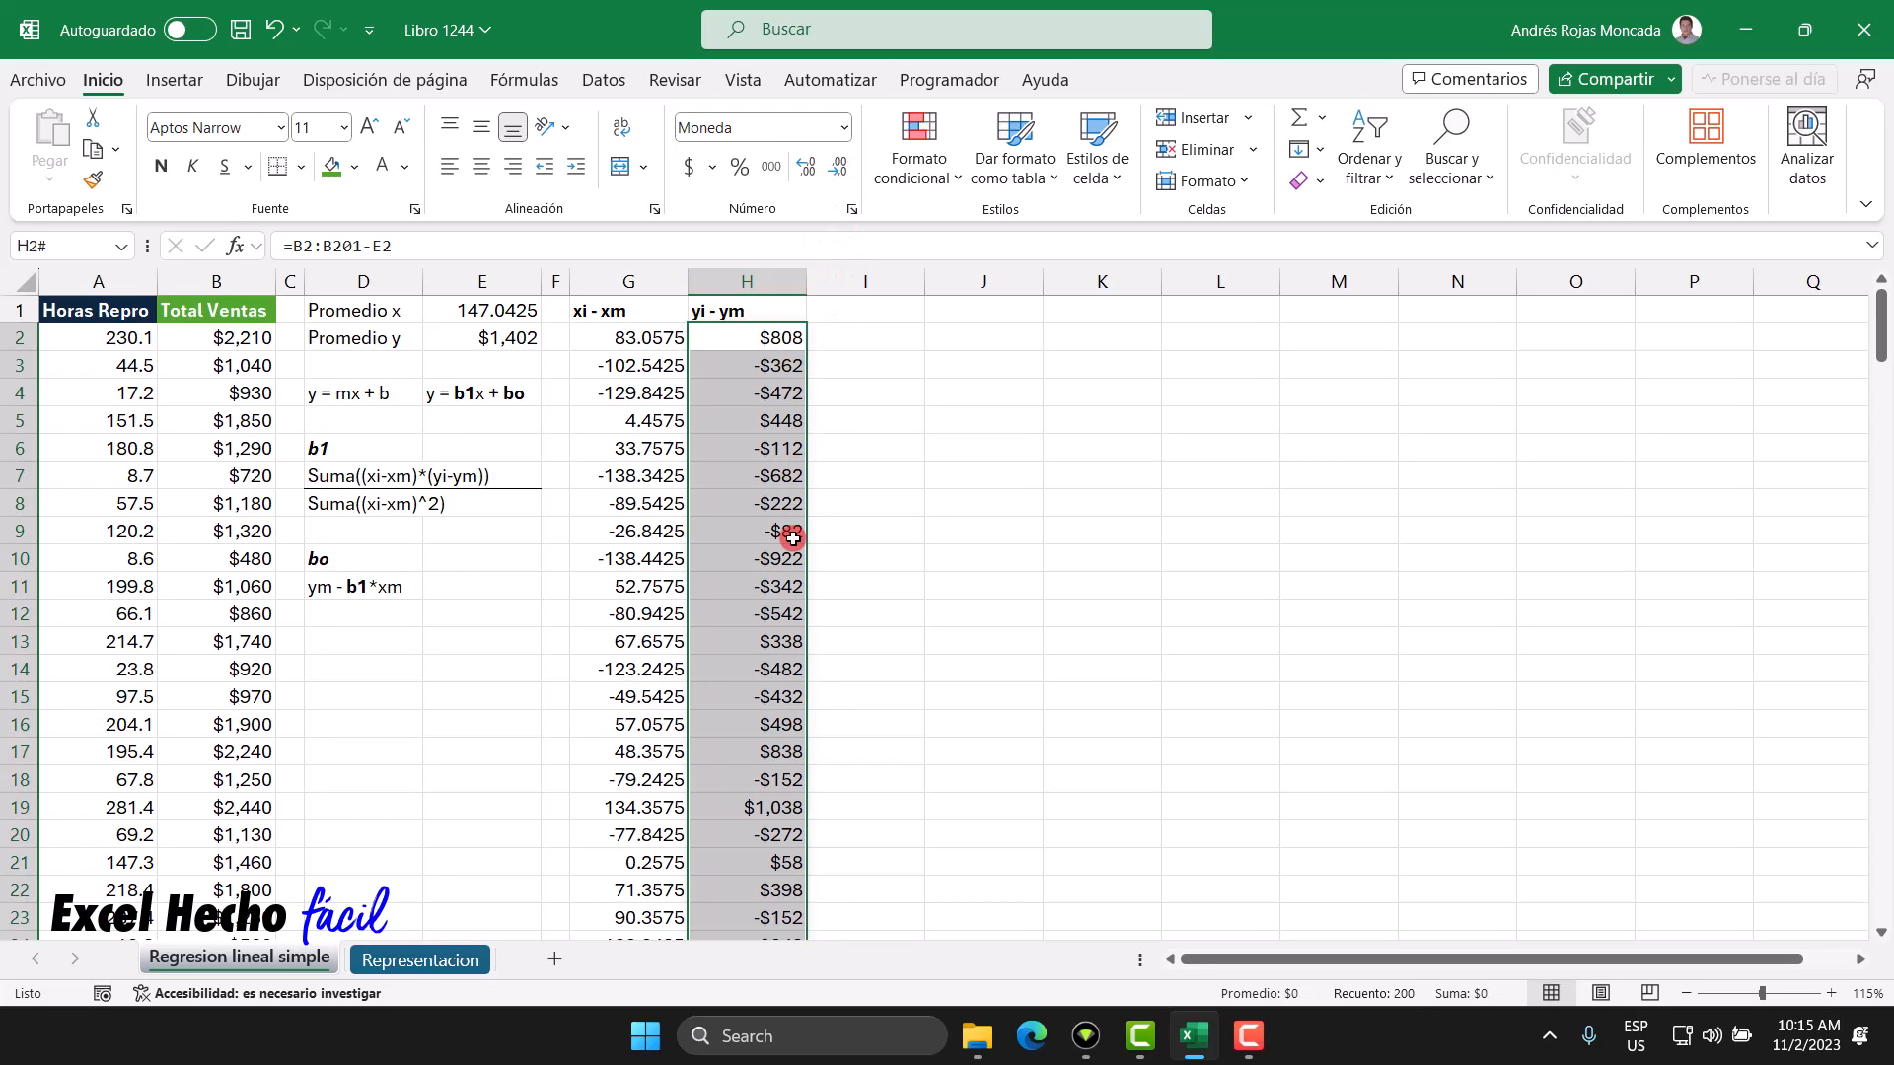
click(785, 340)
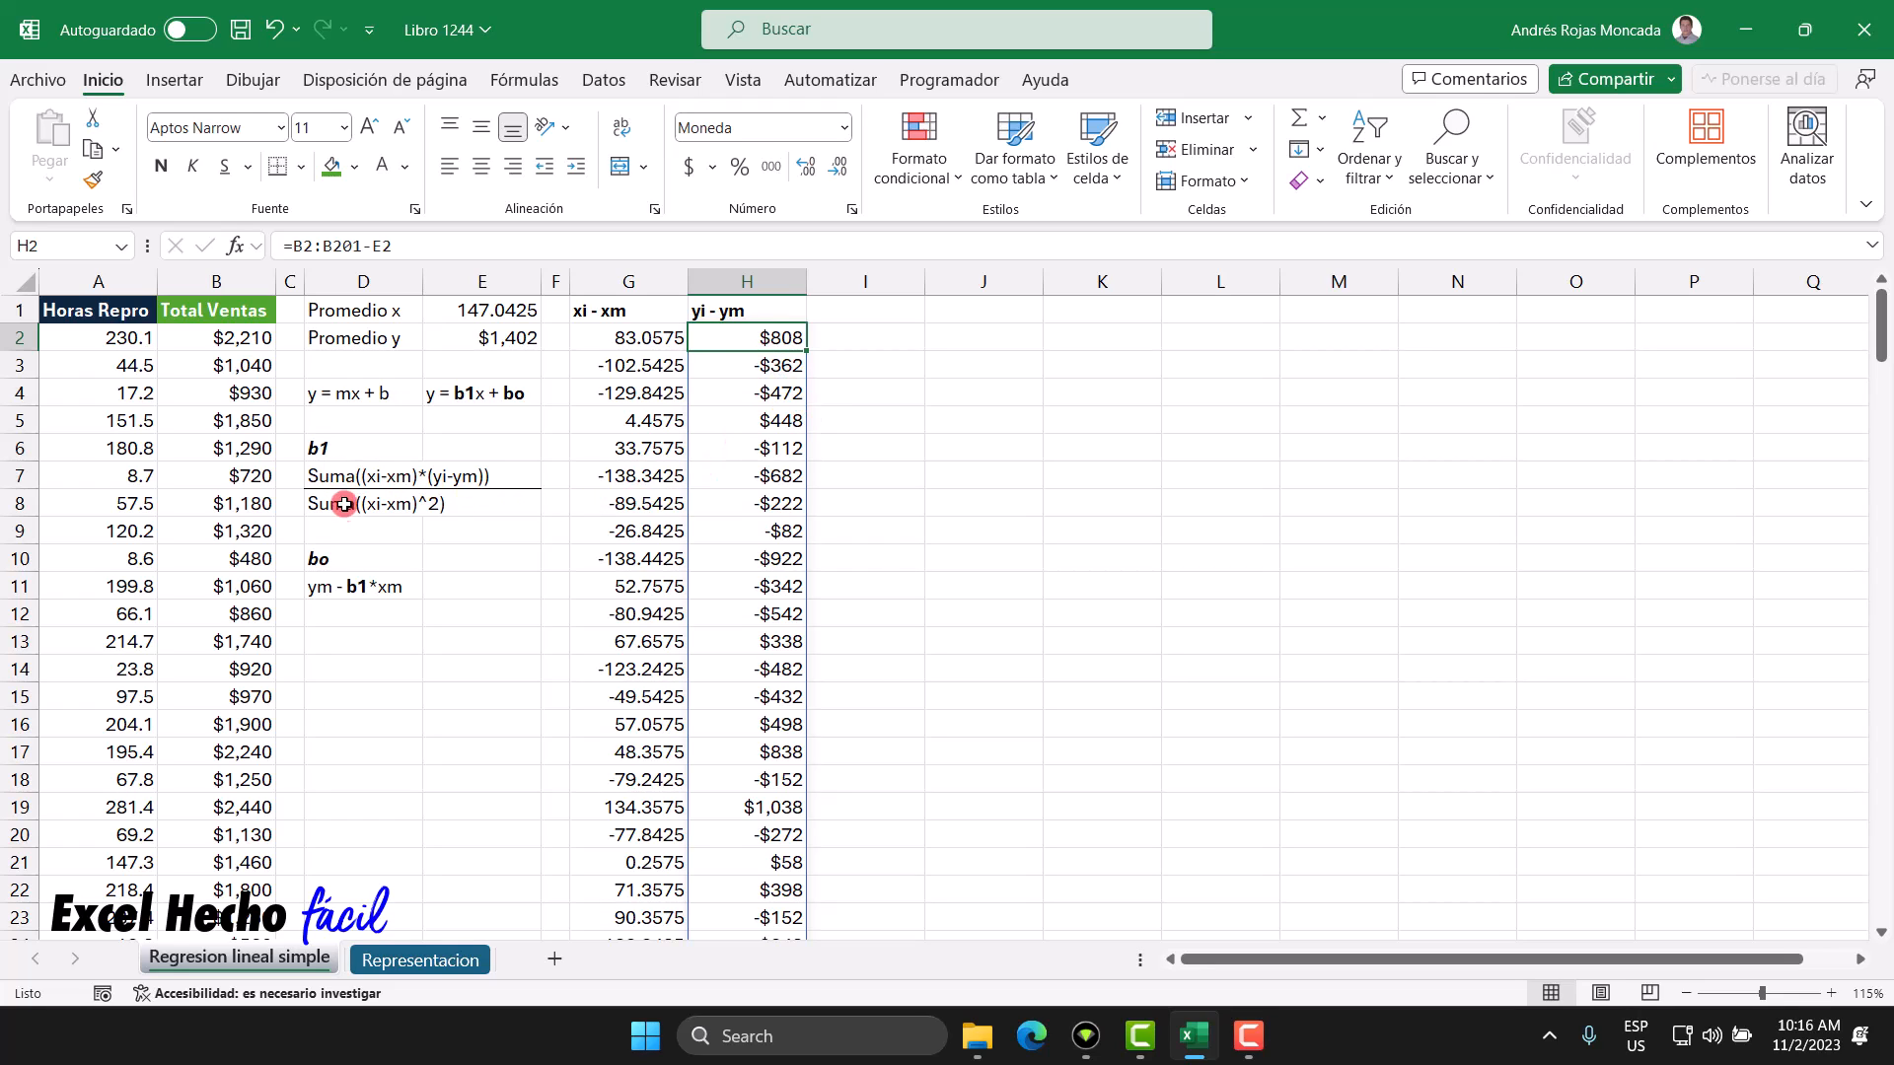
Step: Enter the heading "(xi - xm)^2" in I1 and make it bold
click(825, 312)
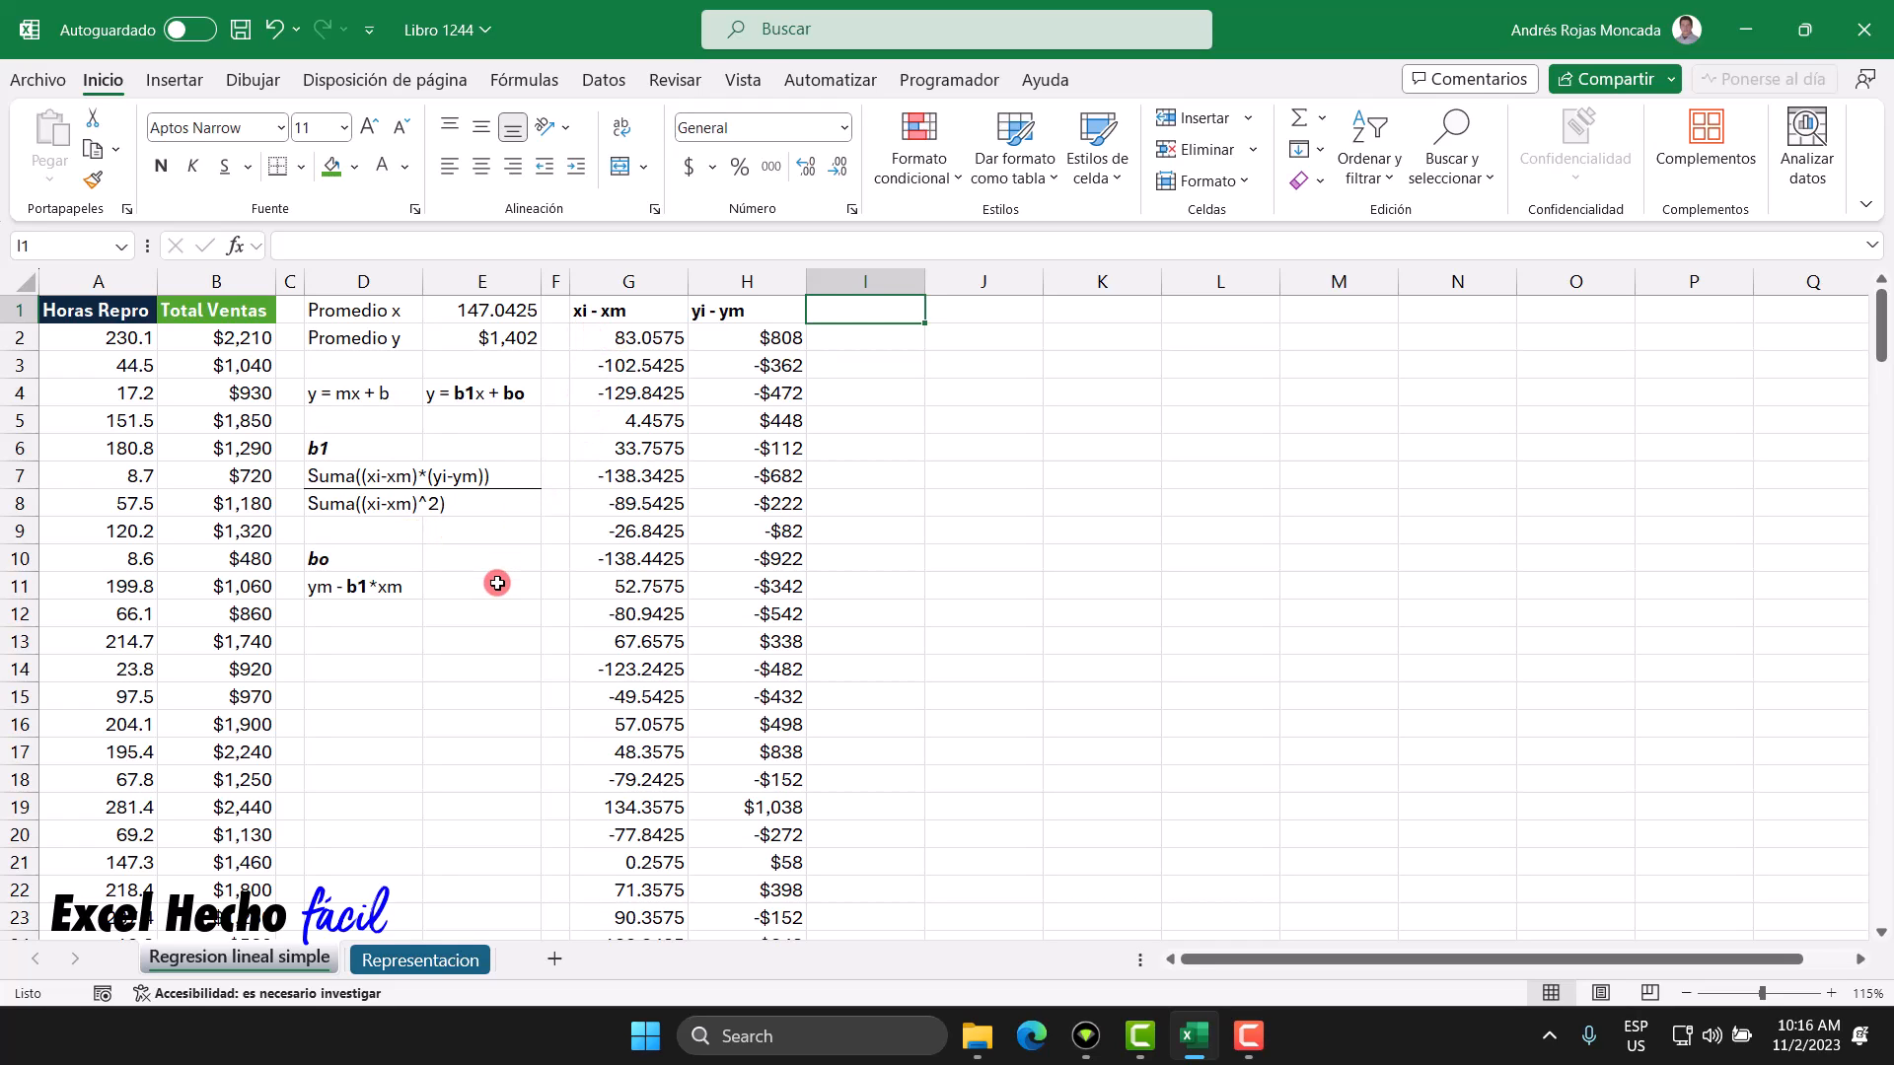
text(()
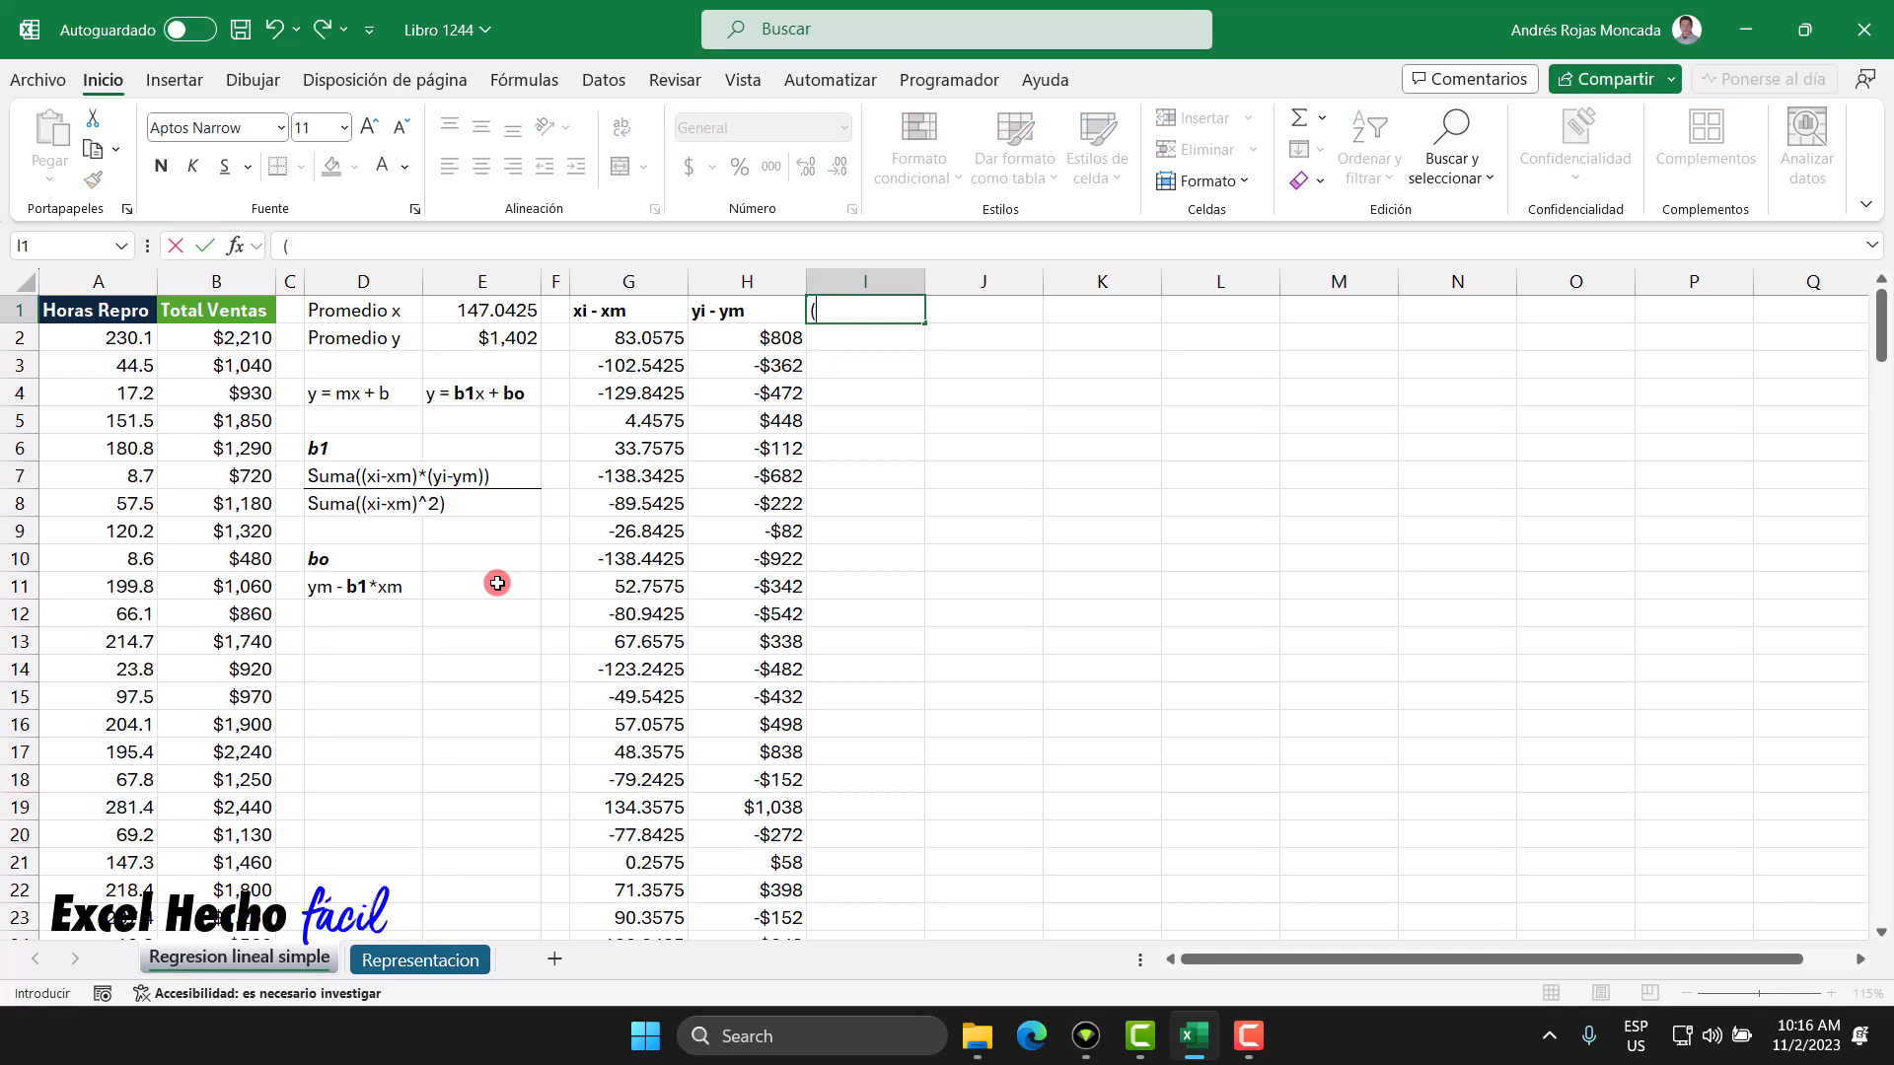
text(xi - xm)^2)
key(ctrl+Return)
key(ctrl+n)
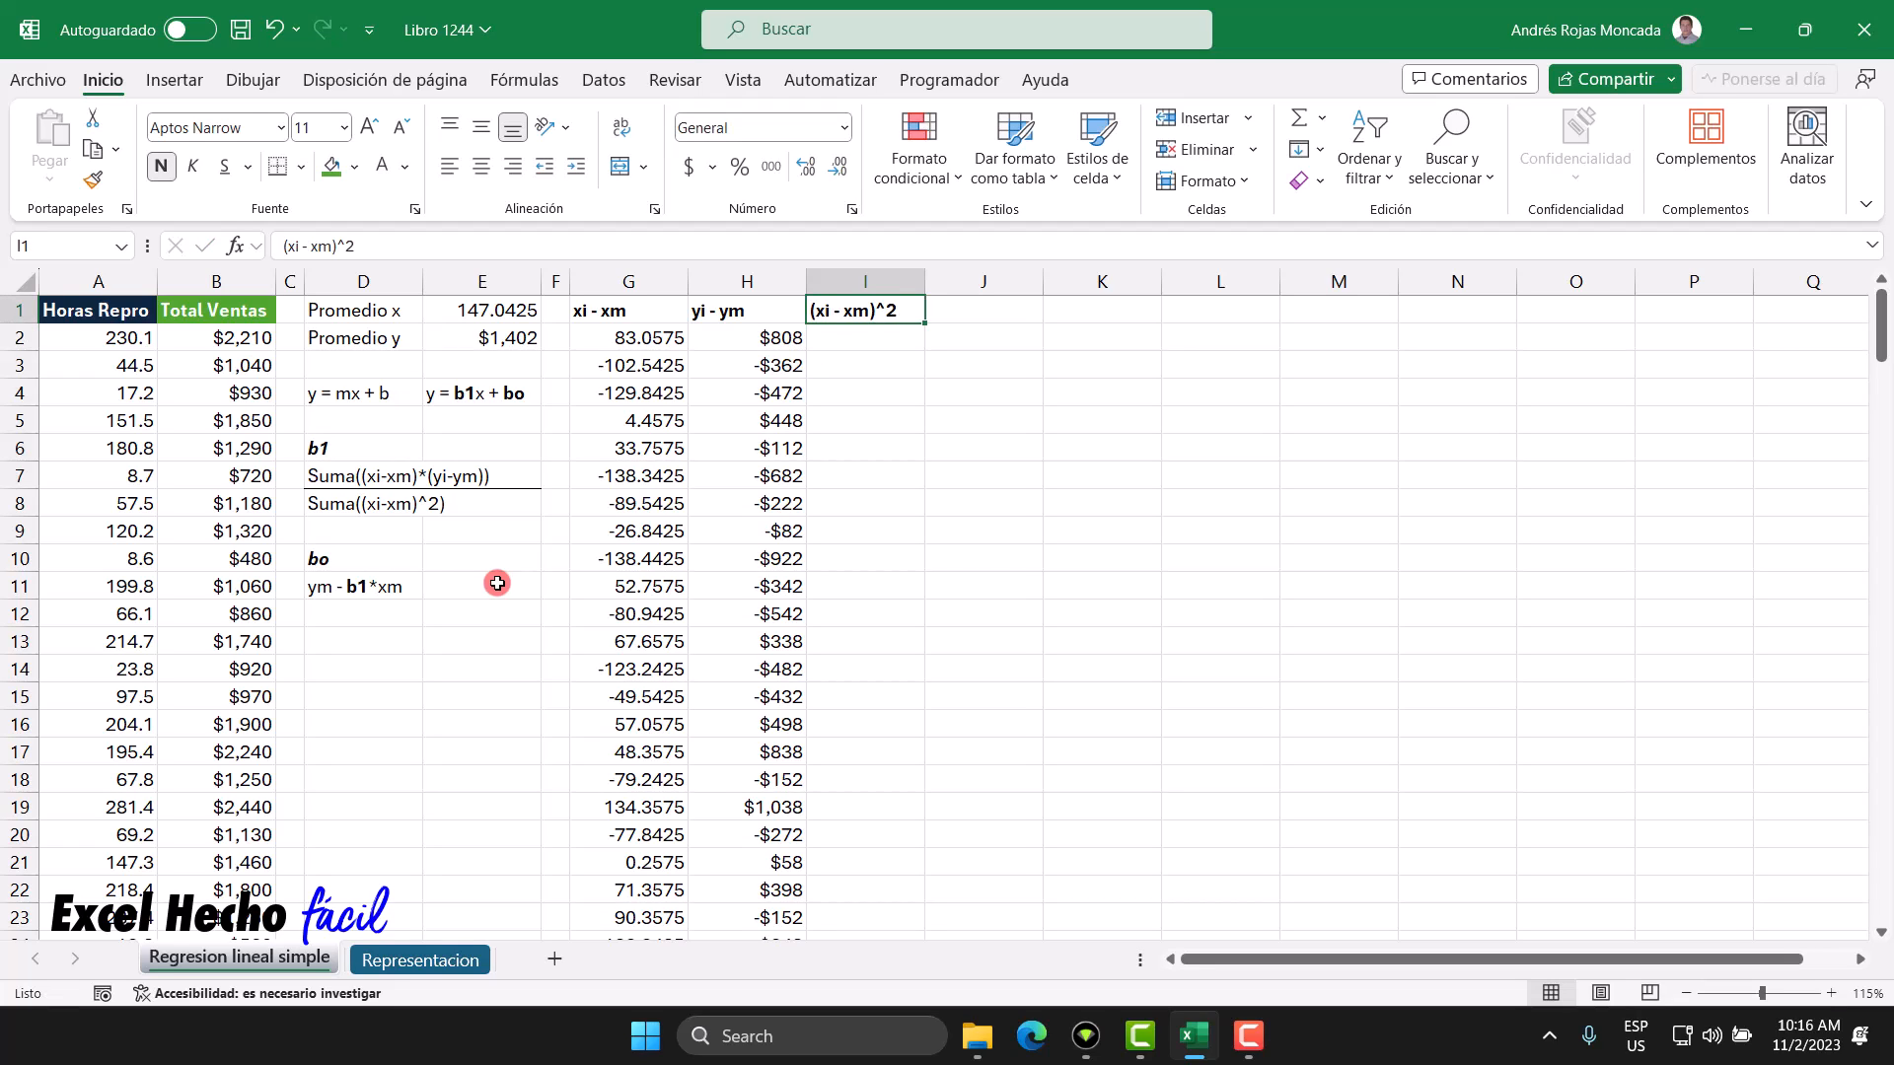
Step: Square all the xi - xm deviations with the spilled-range formula =G2#^2 in I2
click(832, 340)
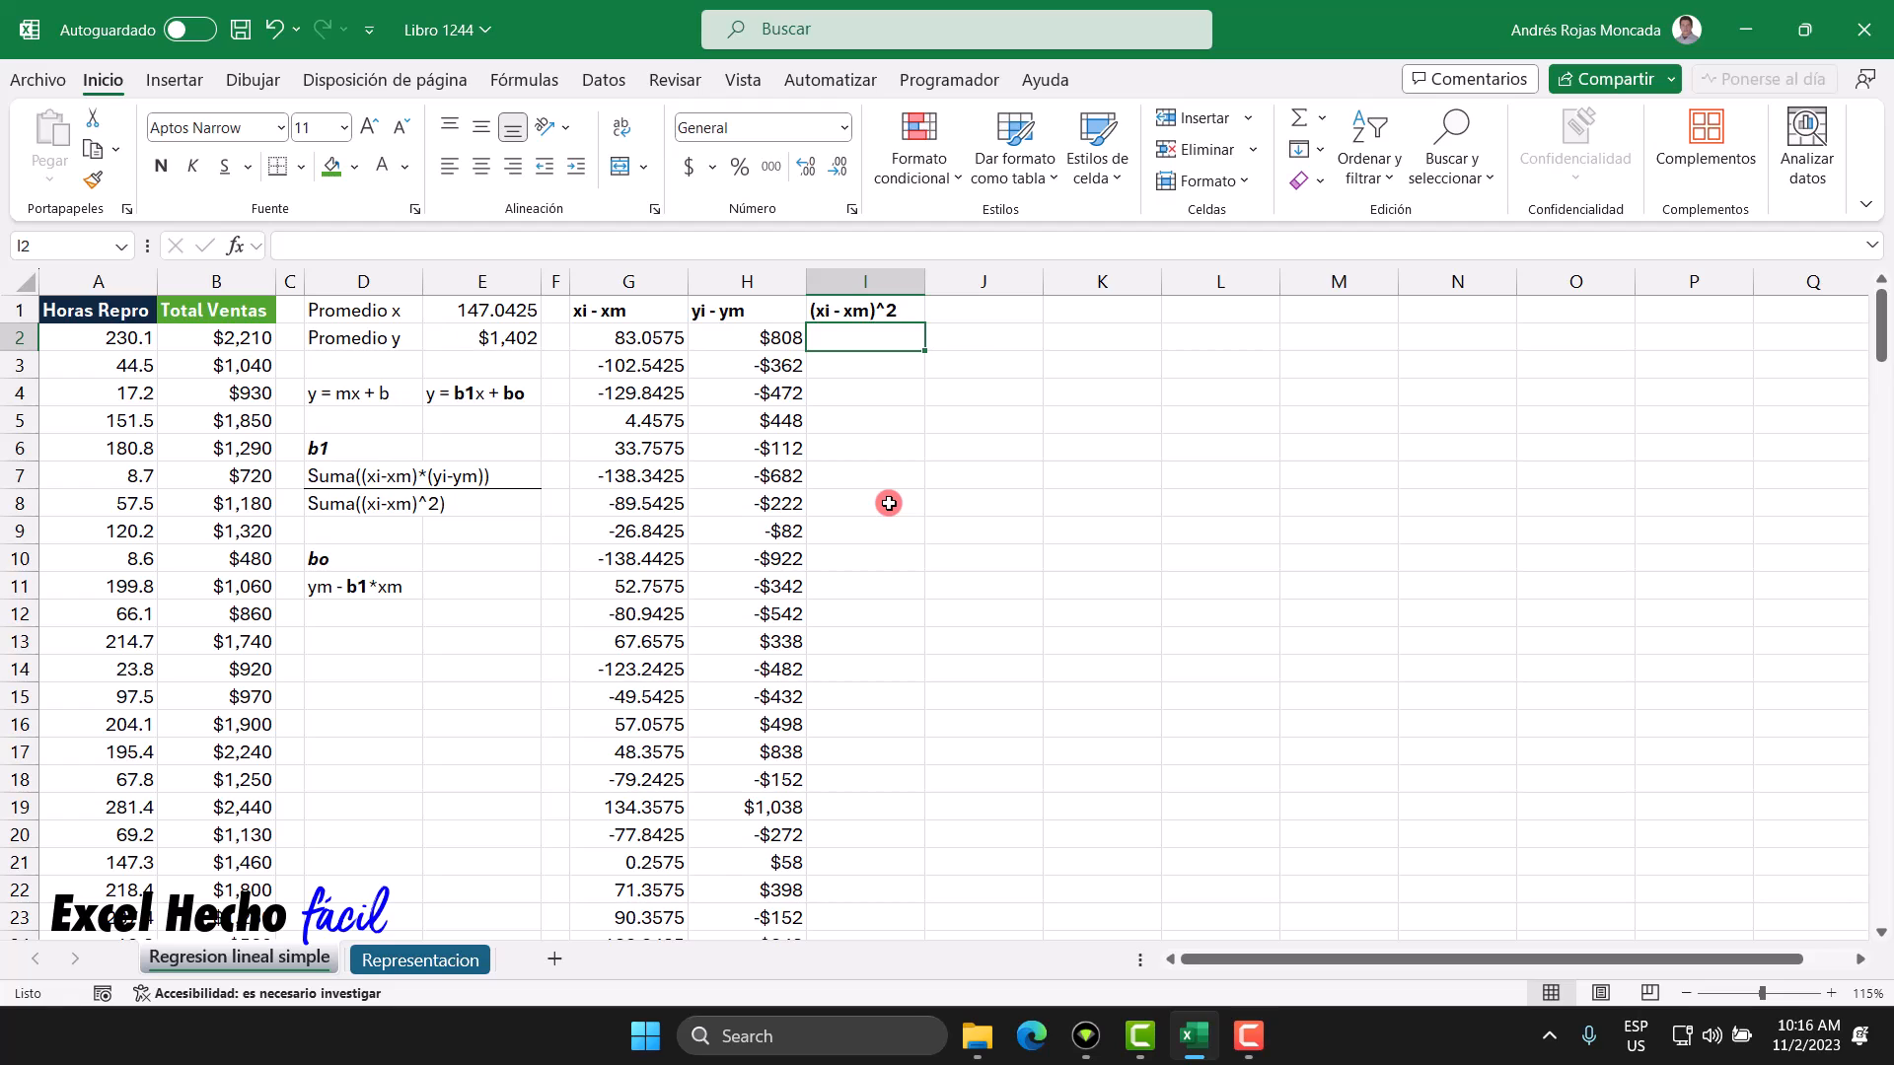
text(=)
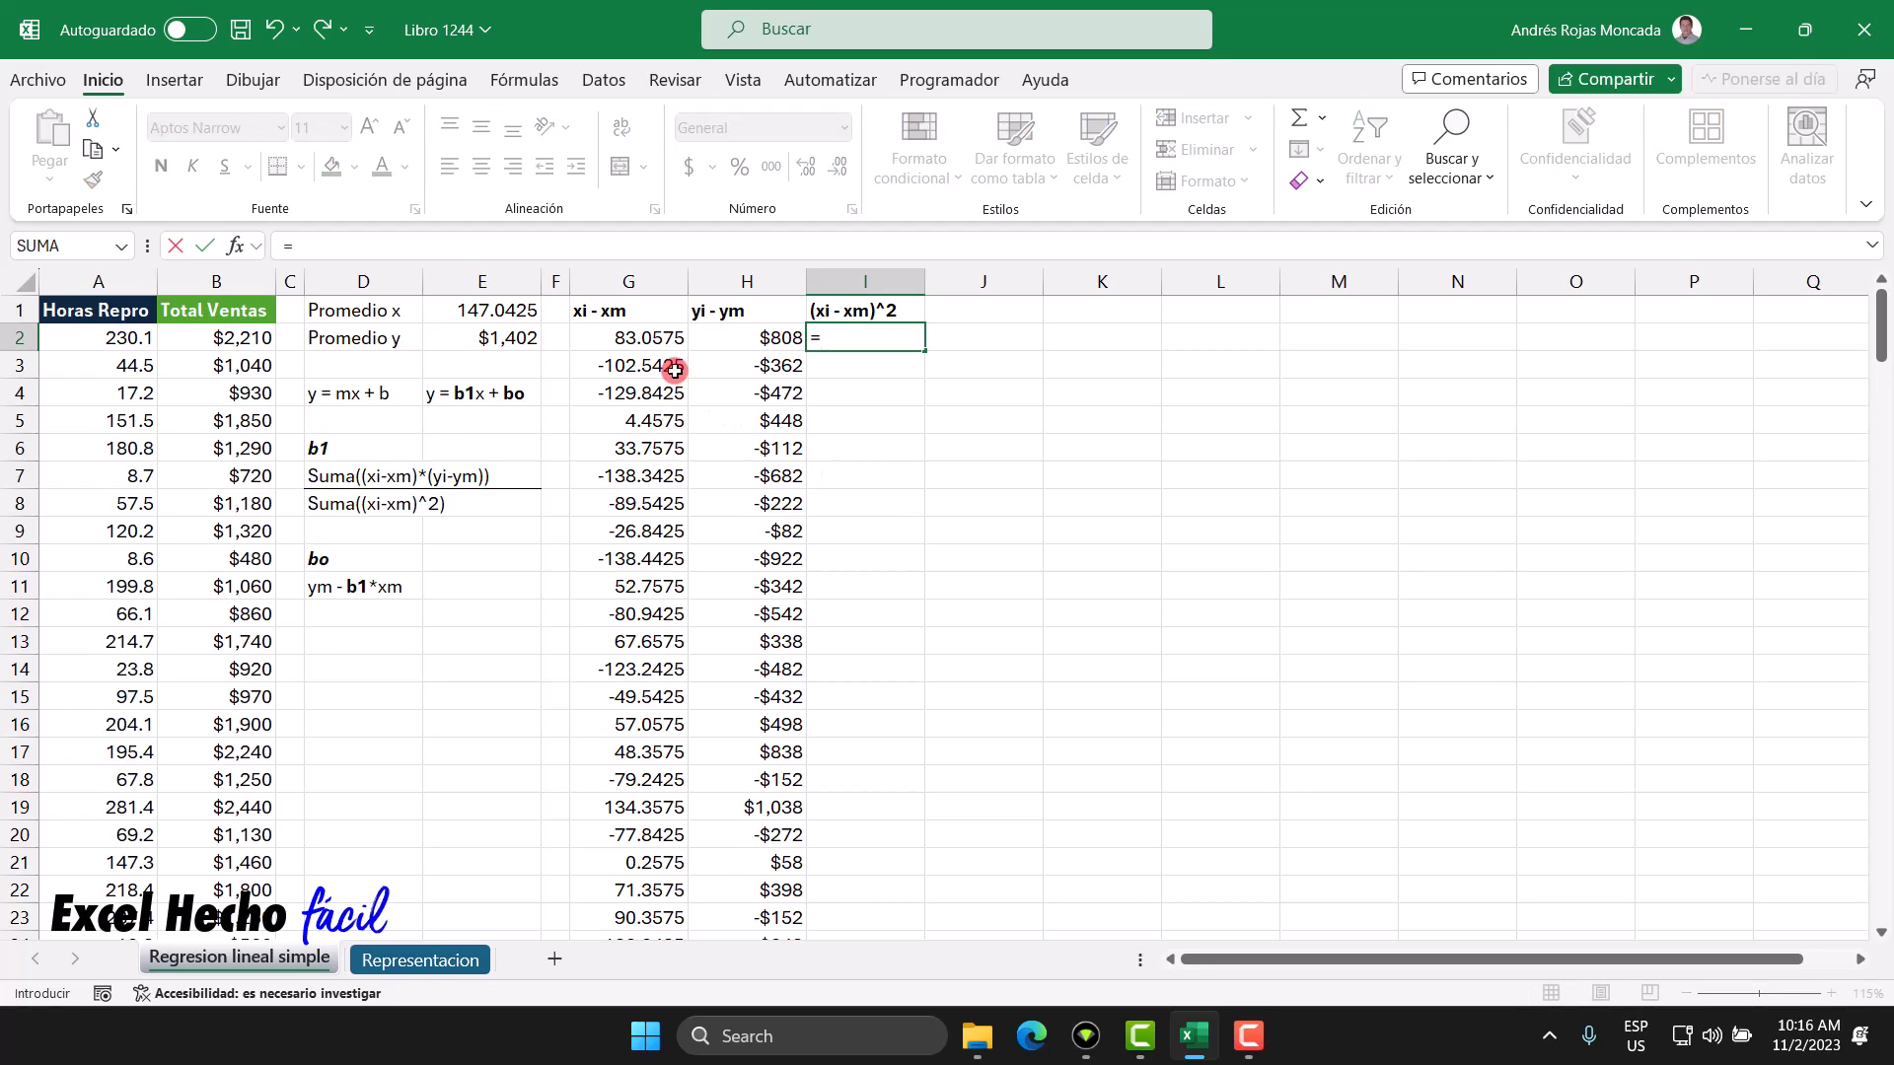
click(653, 343)
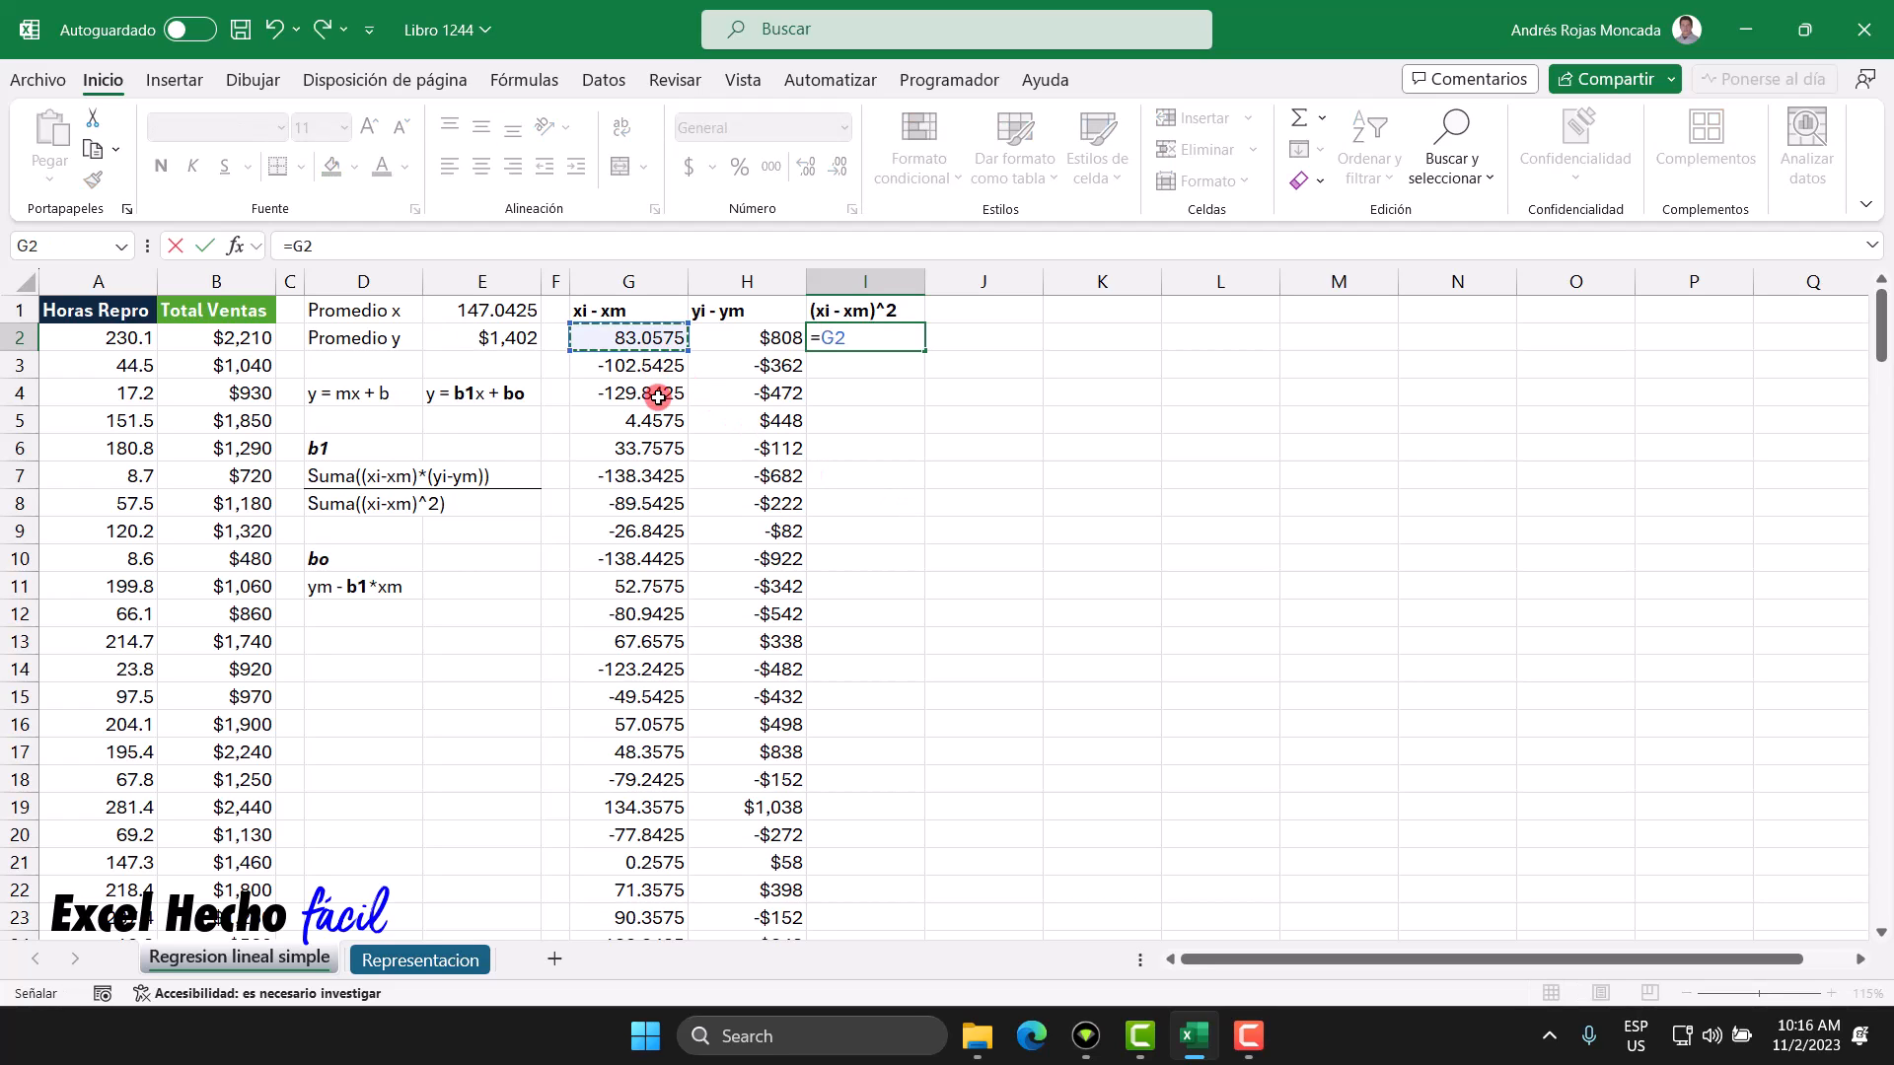
text(#)
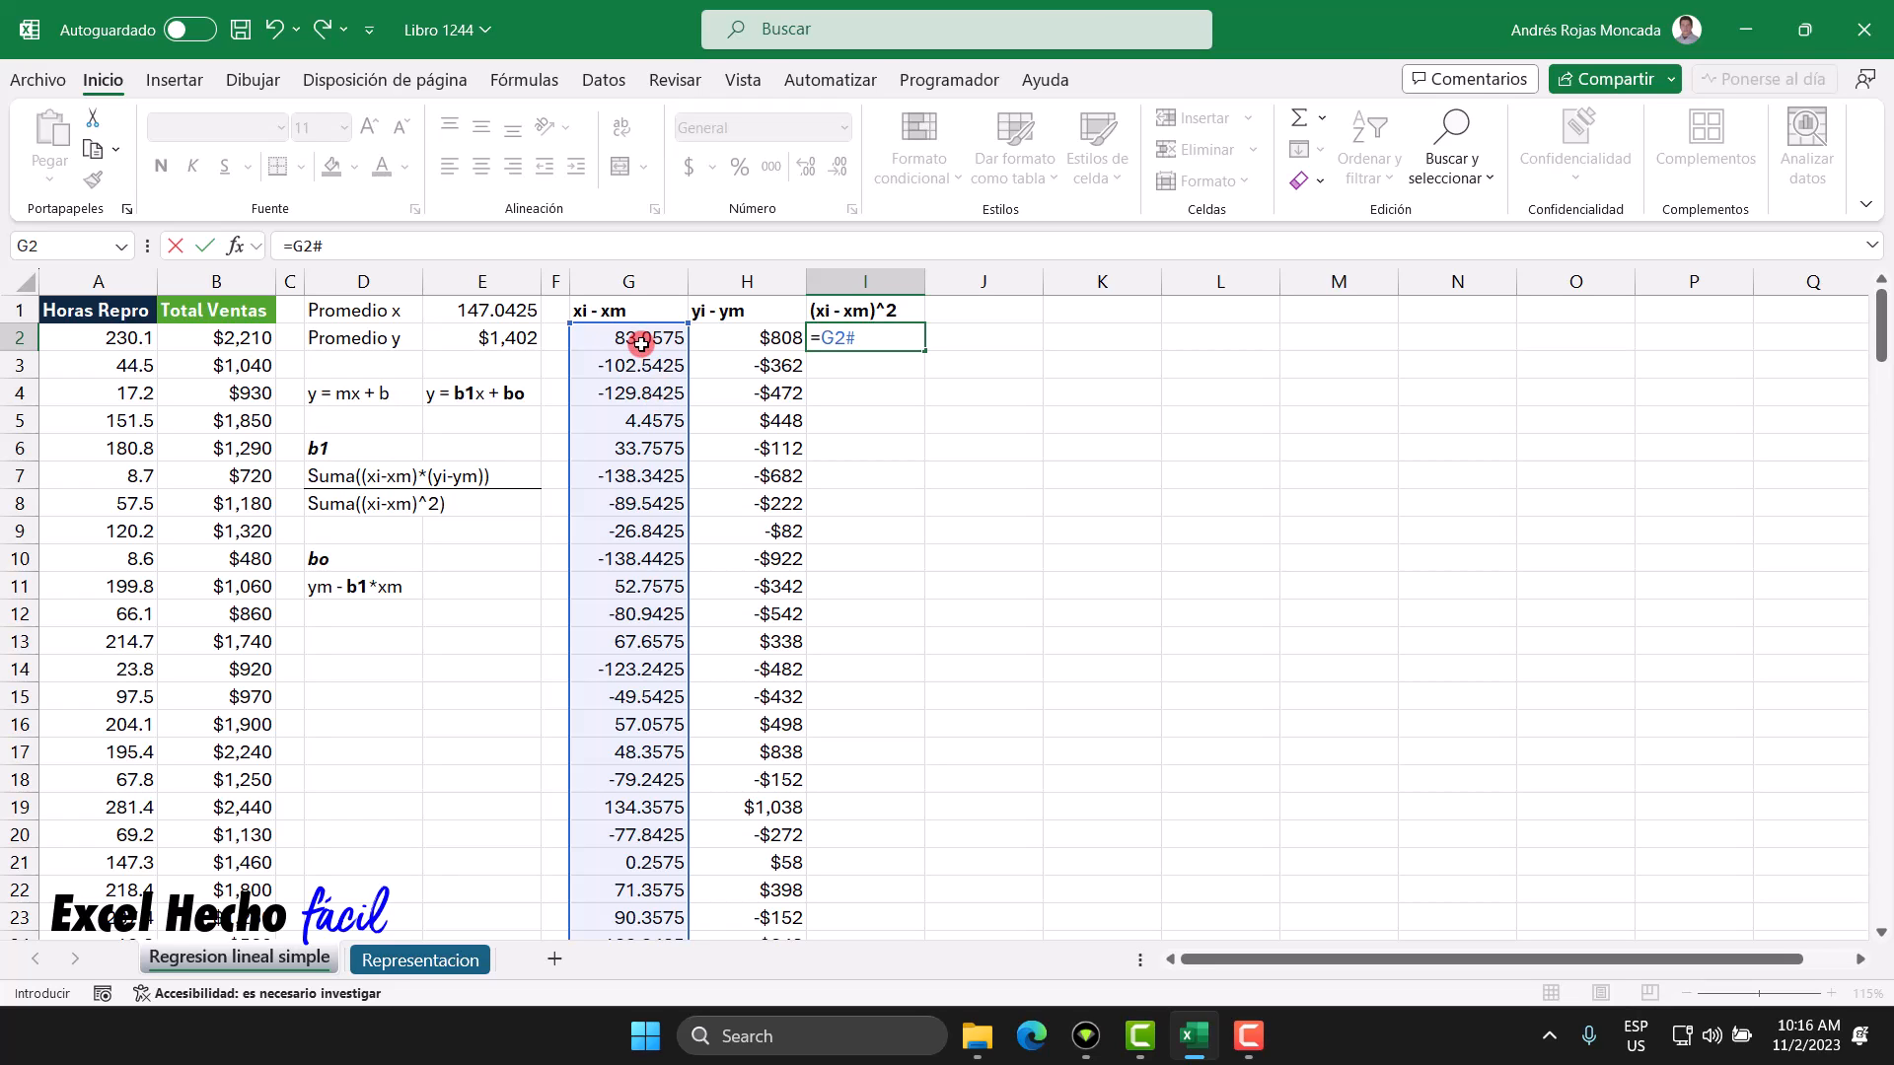
text(^2)
key(Return)
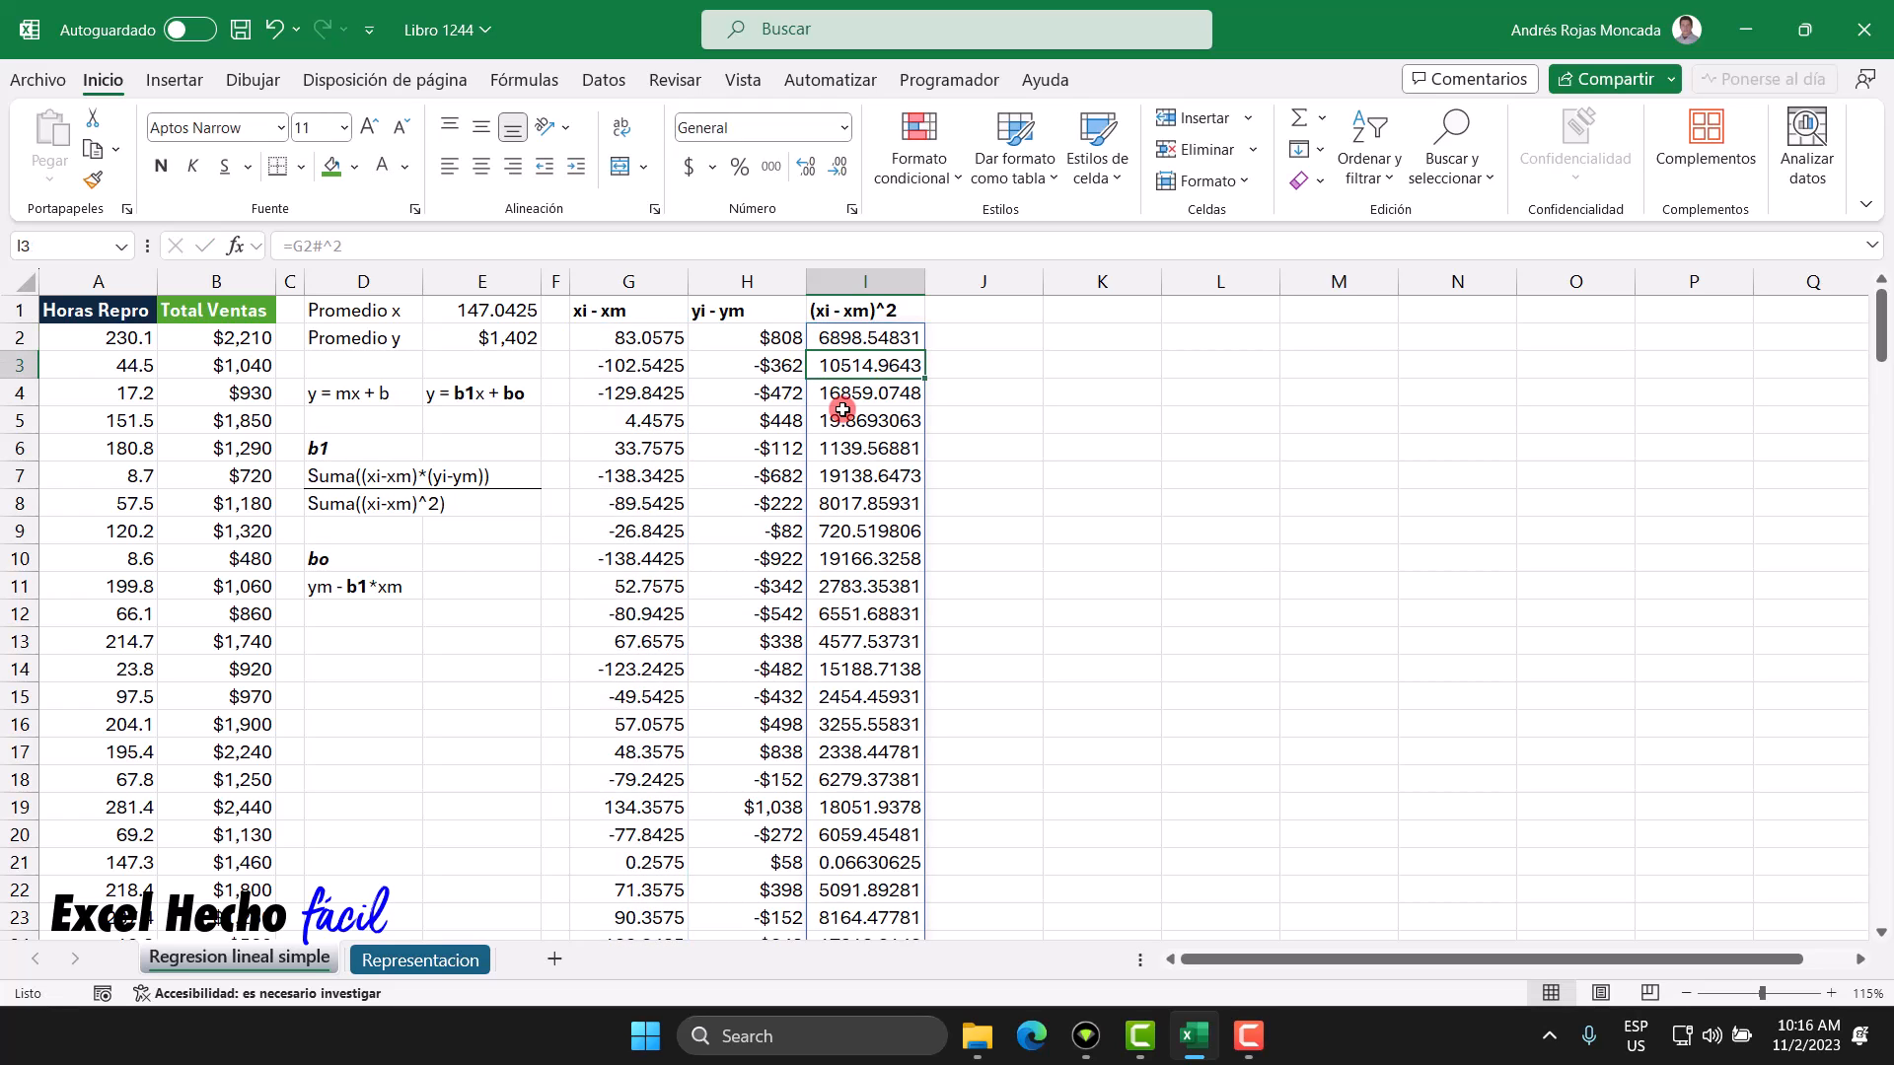
Step: Format all the (xi - xm)^2 values in column I as currency (Moneda) with no decimals
click(858, 337)
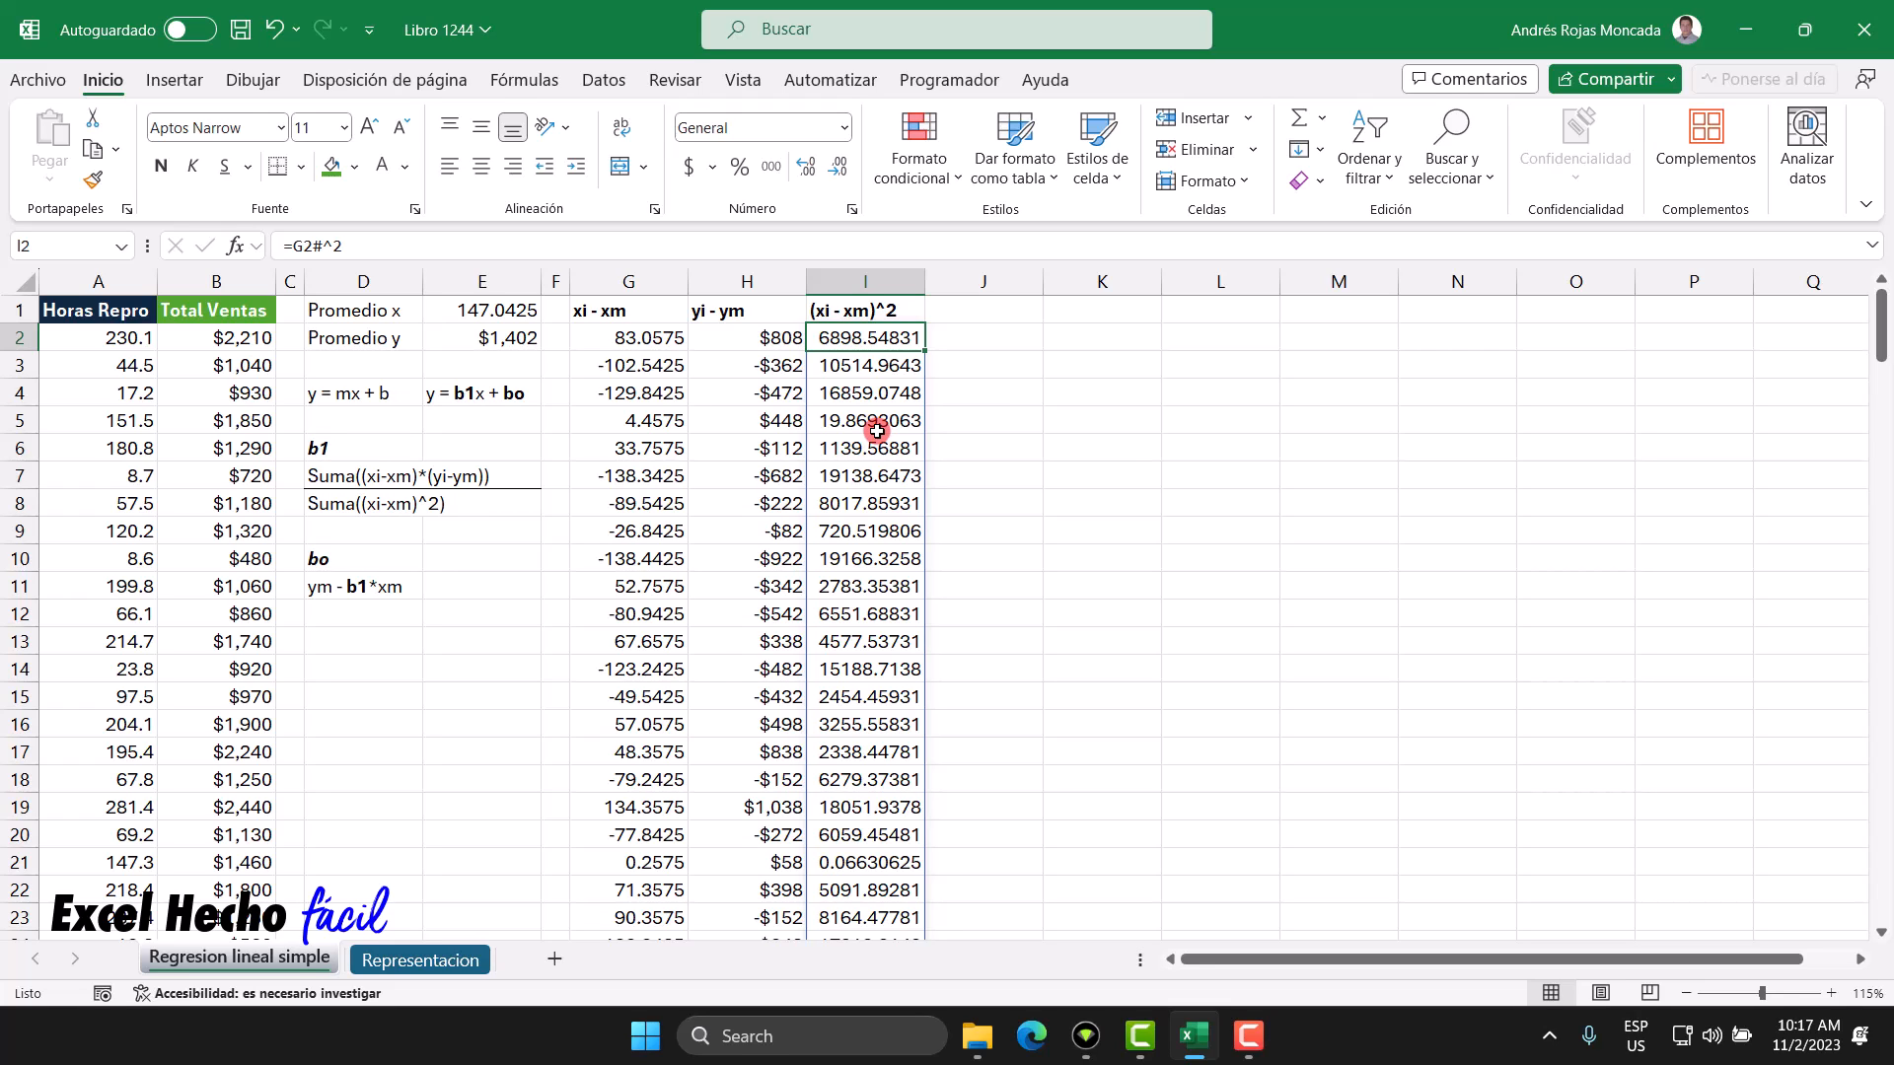
key(ctrl+shift+Down)
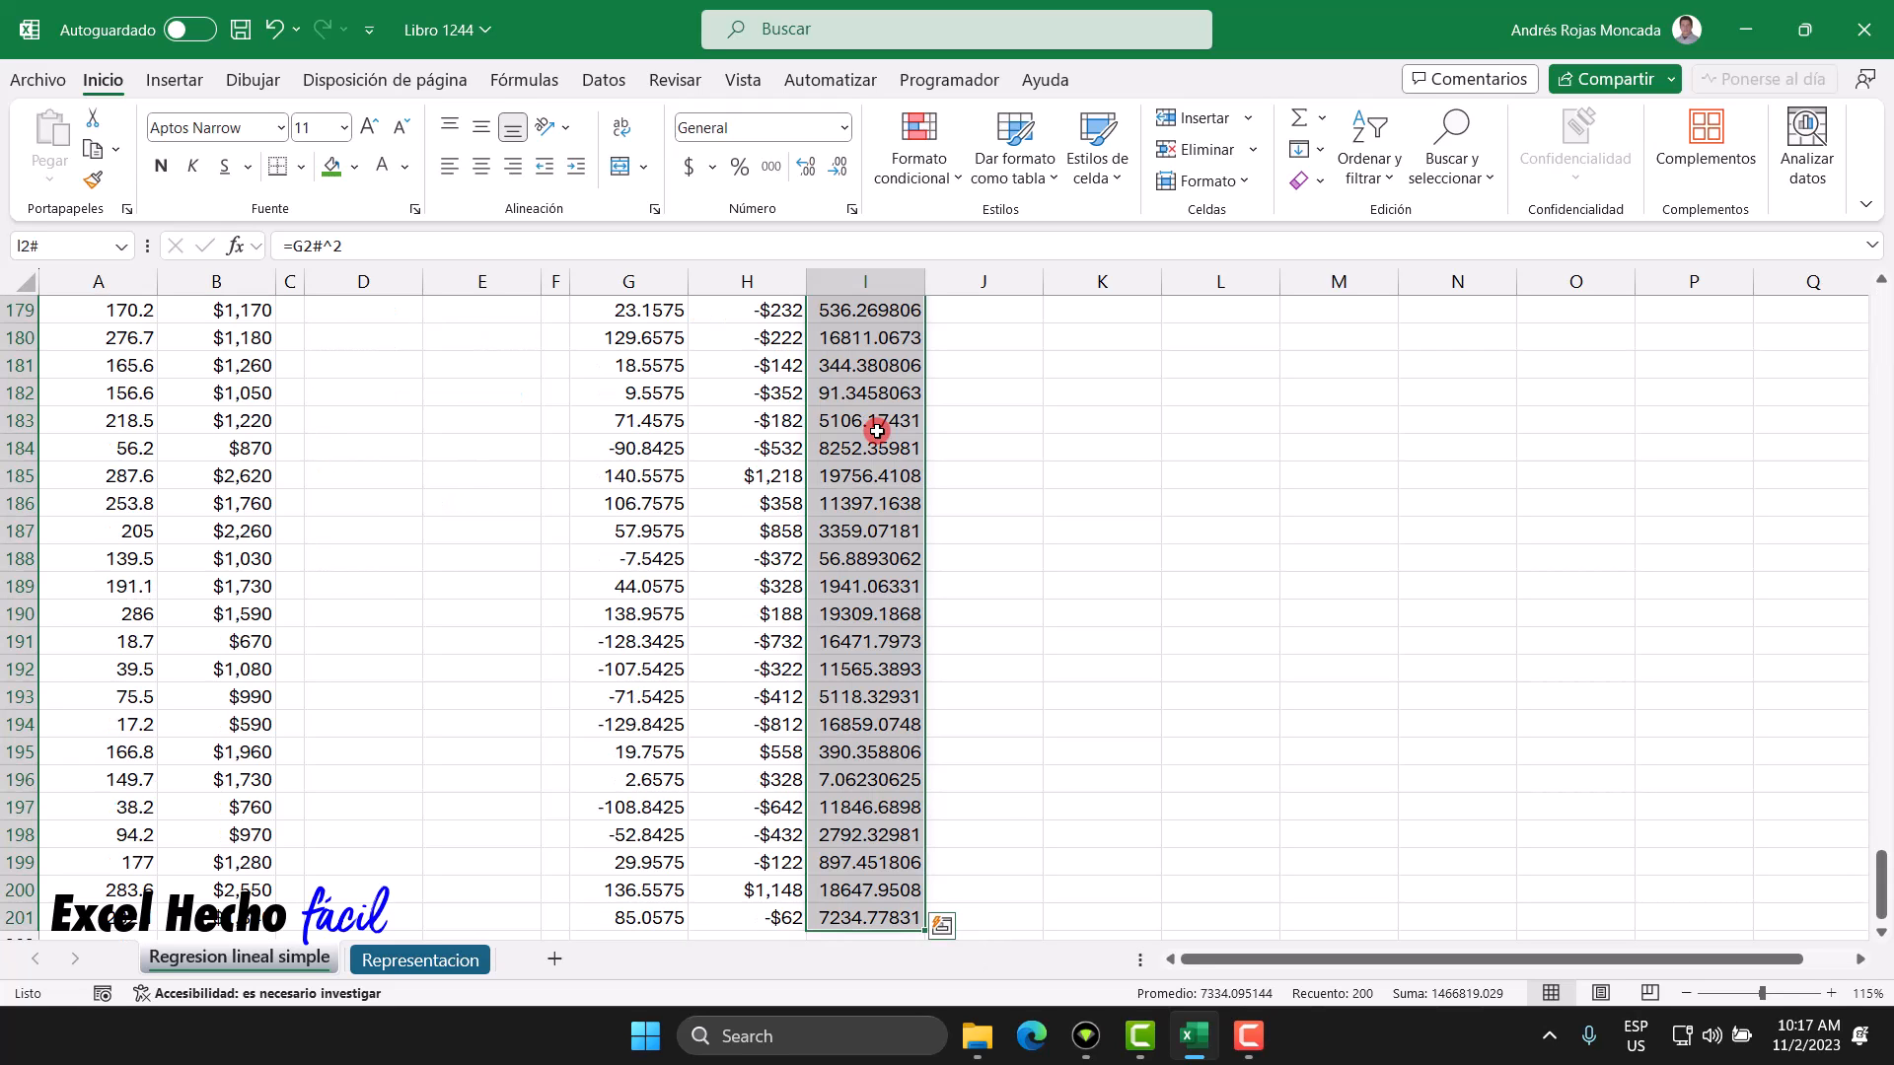
key(ctrl+BackSpace)
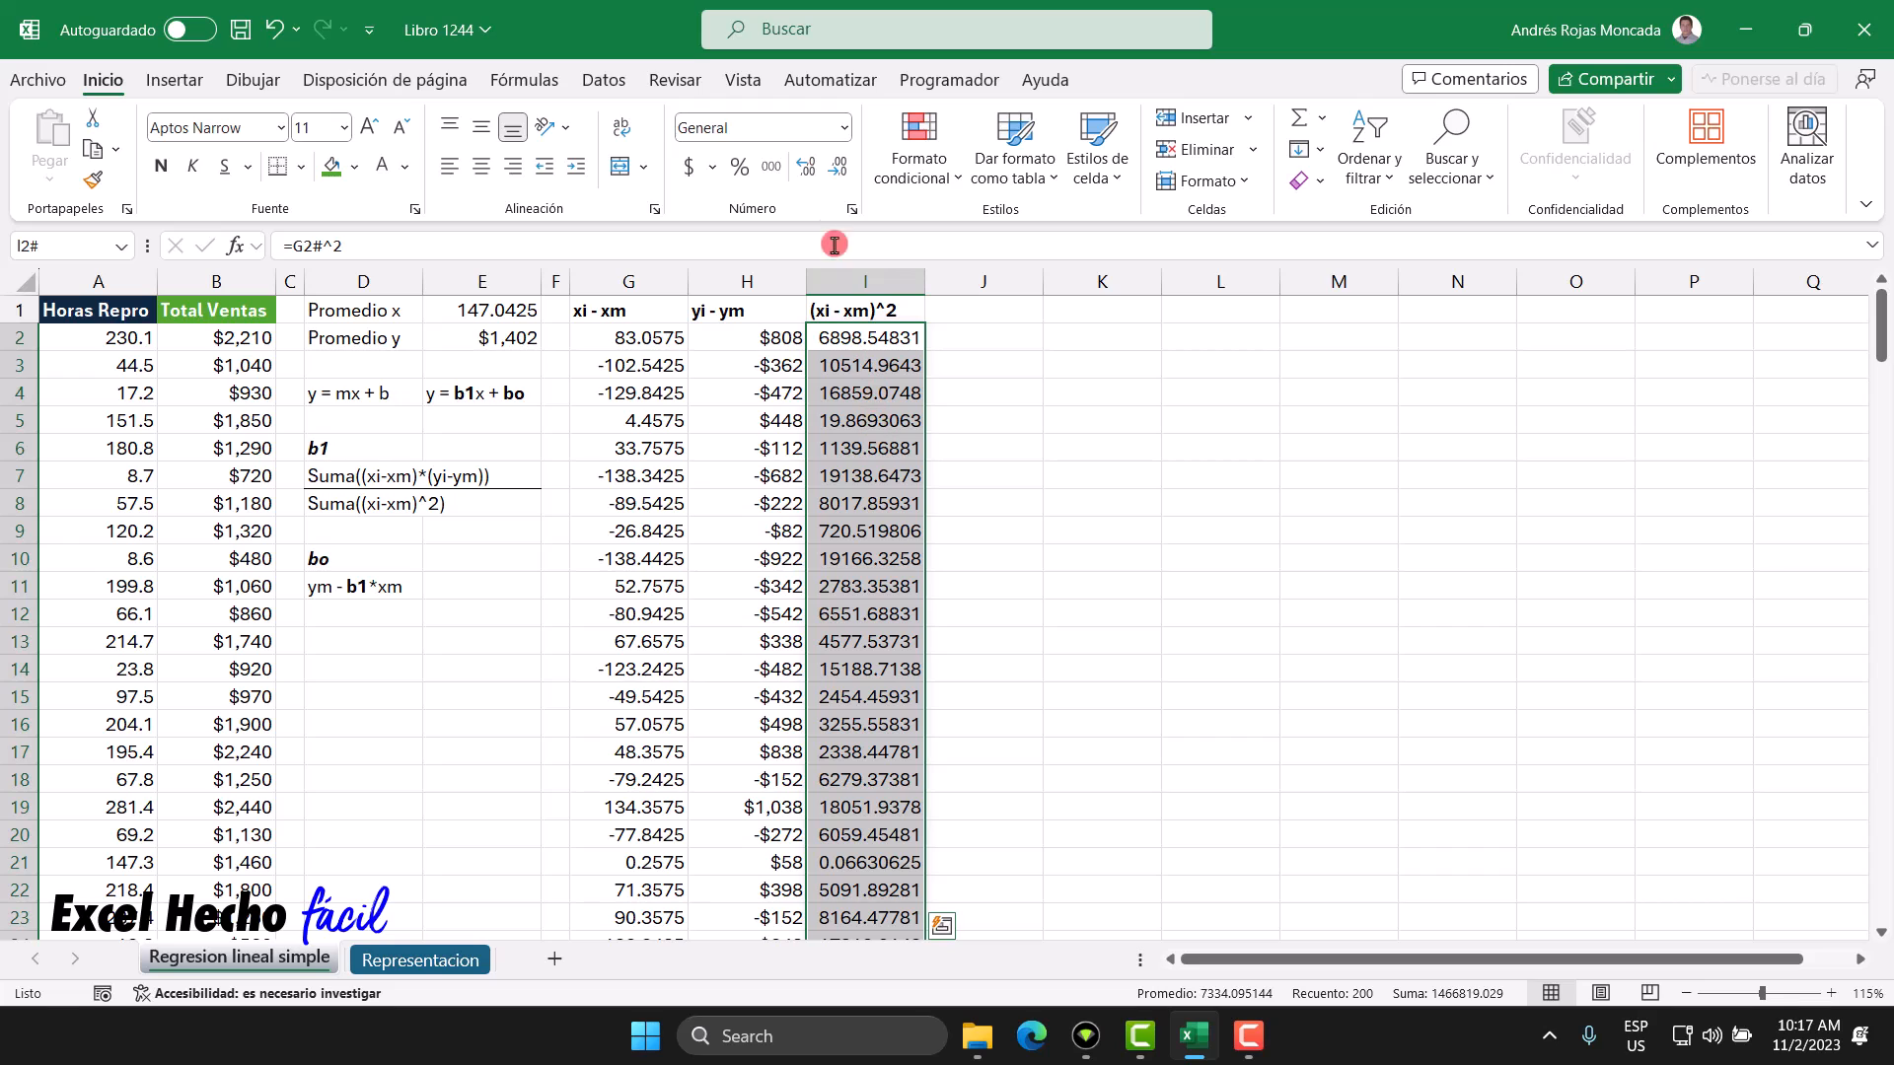
click(845, 128)
click(802, 285)
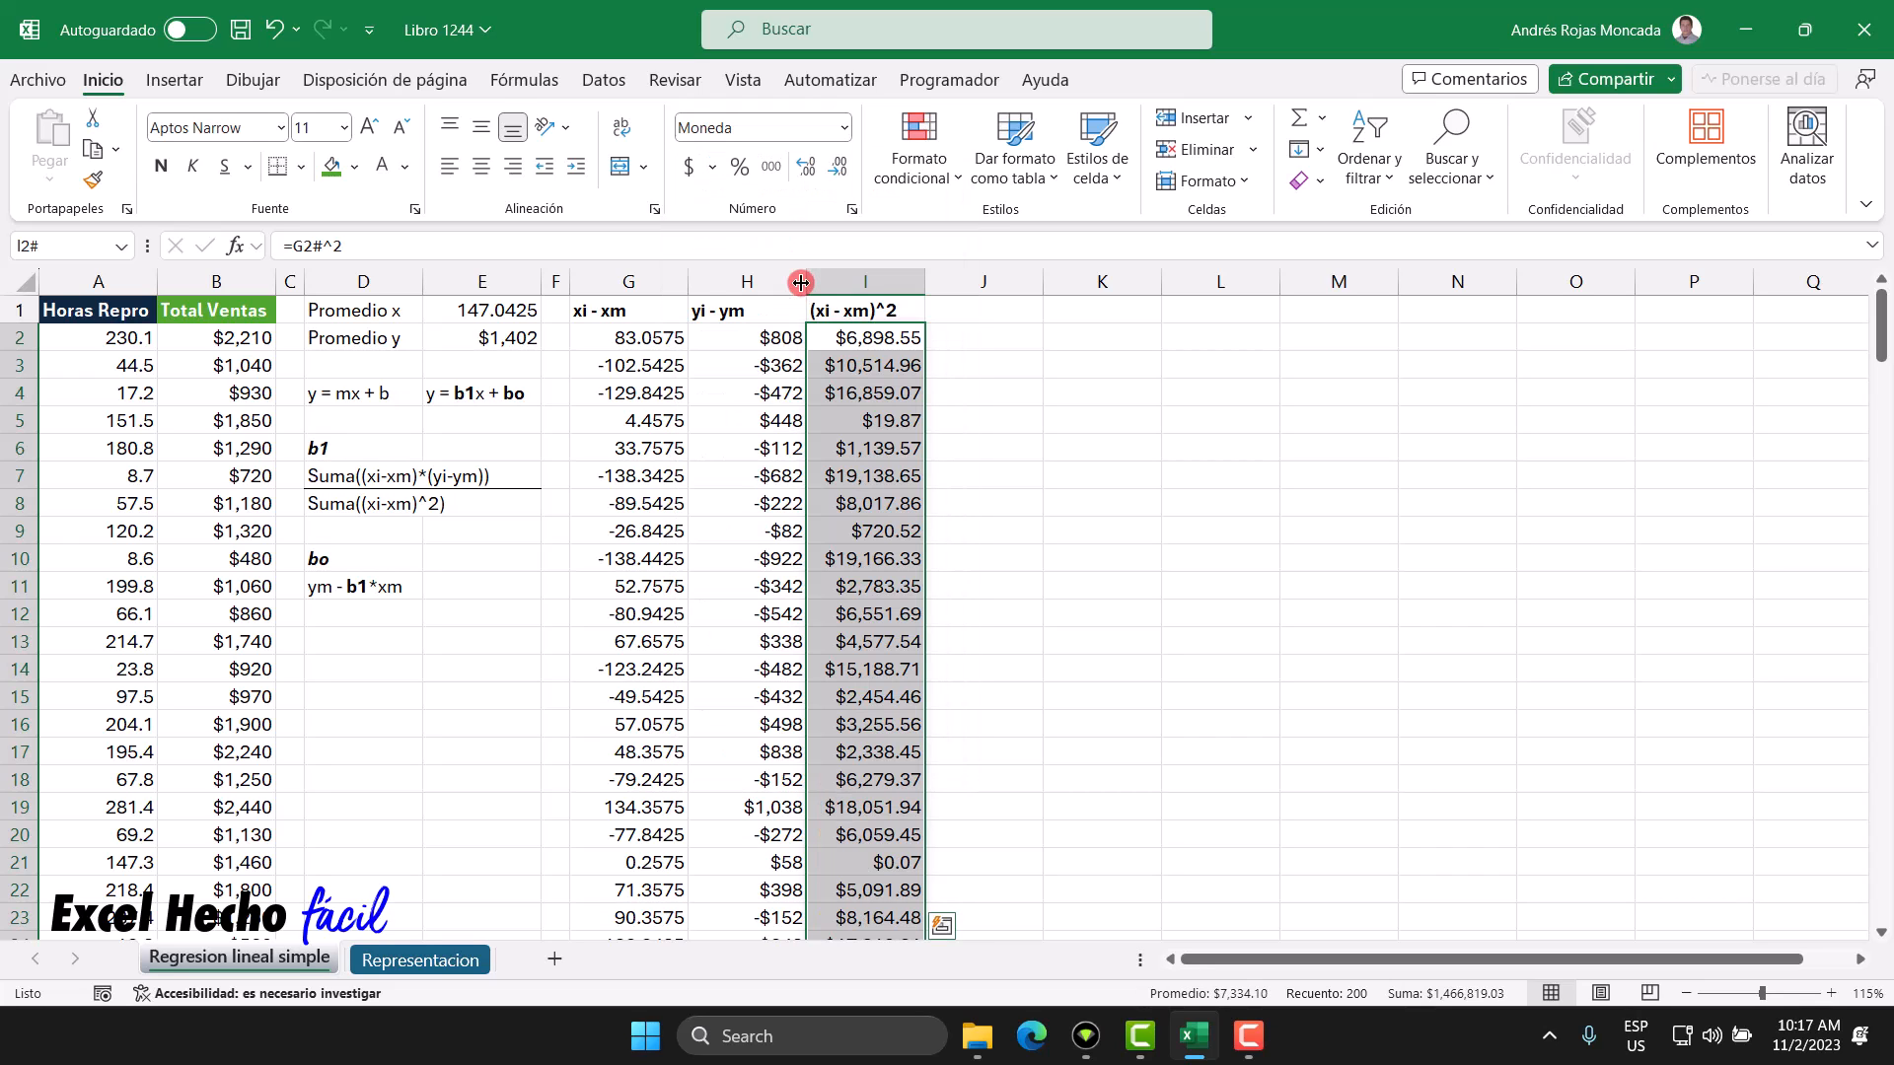
click(838, 166)
click(837, 165)
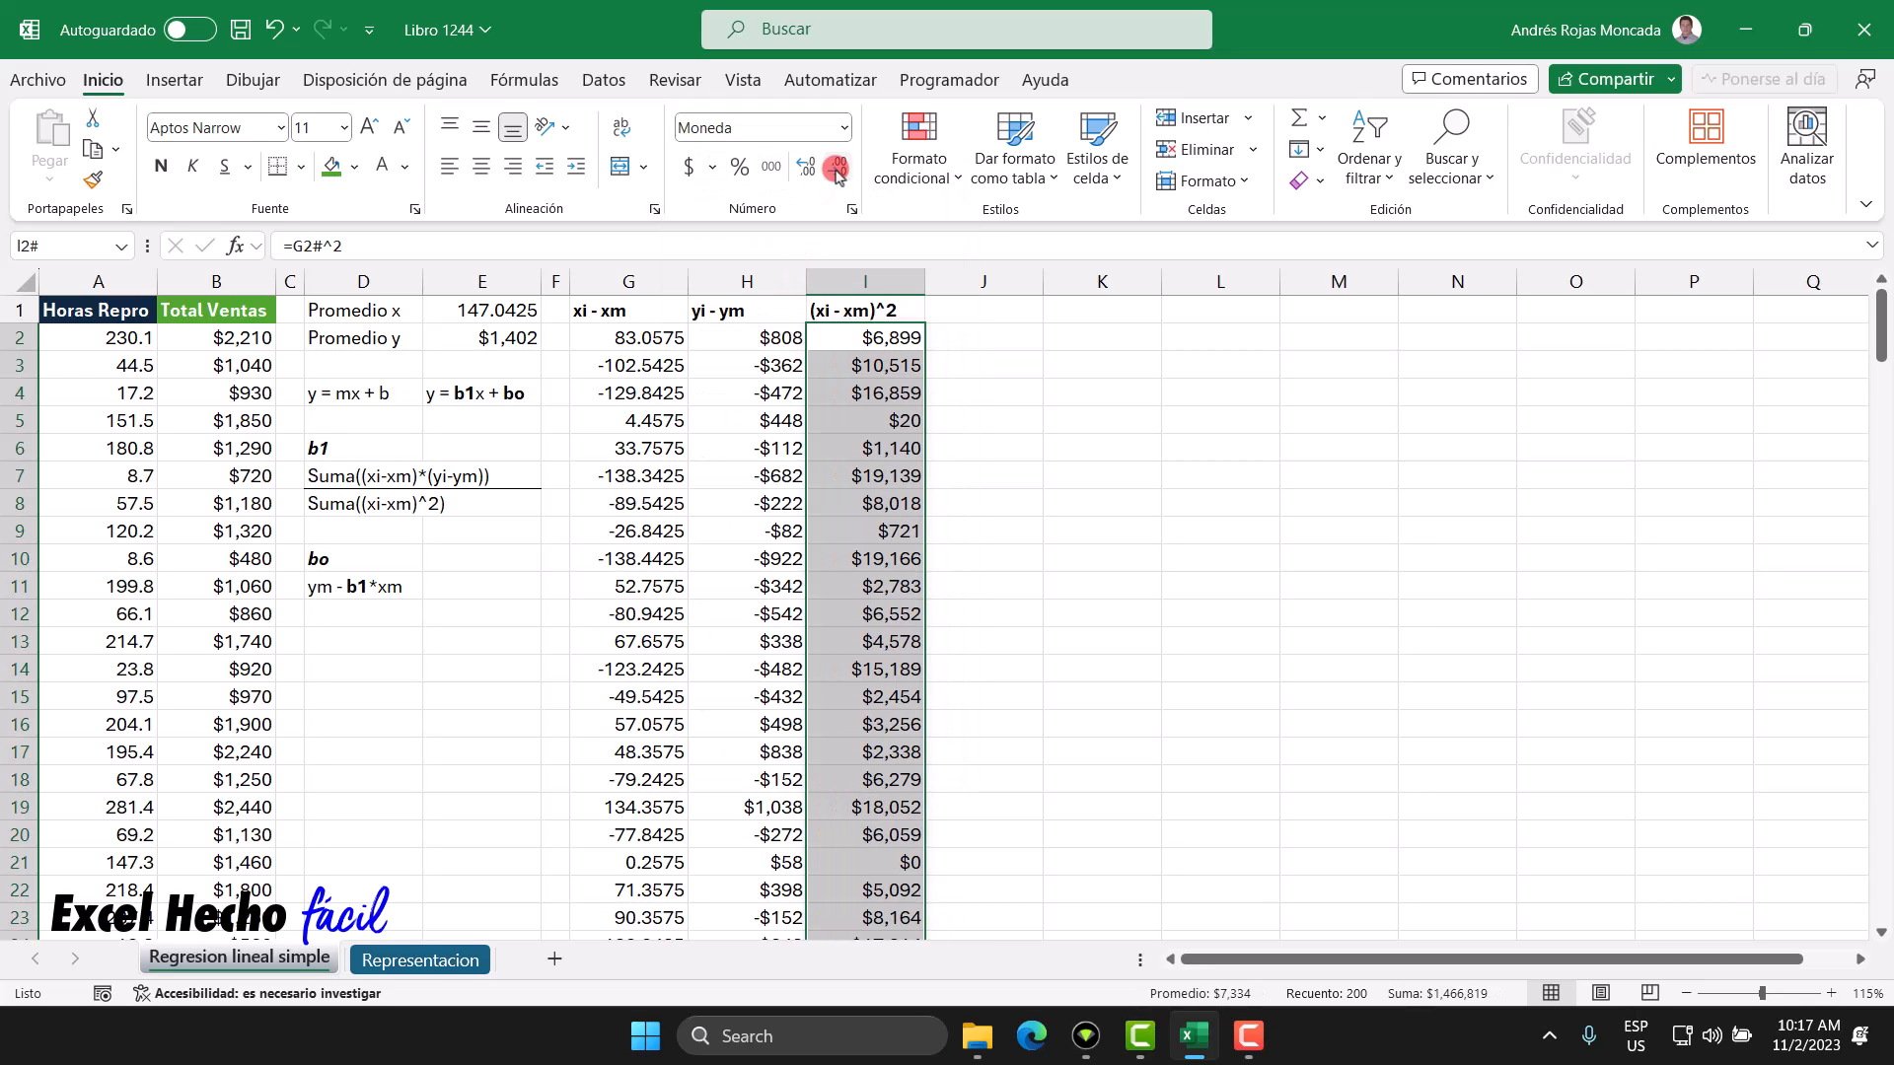
Step: Set the number format of all the (xi - xm)^2 values in column I back to General
click(868, 340)
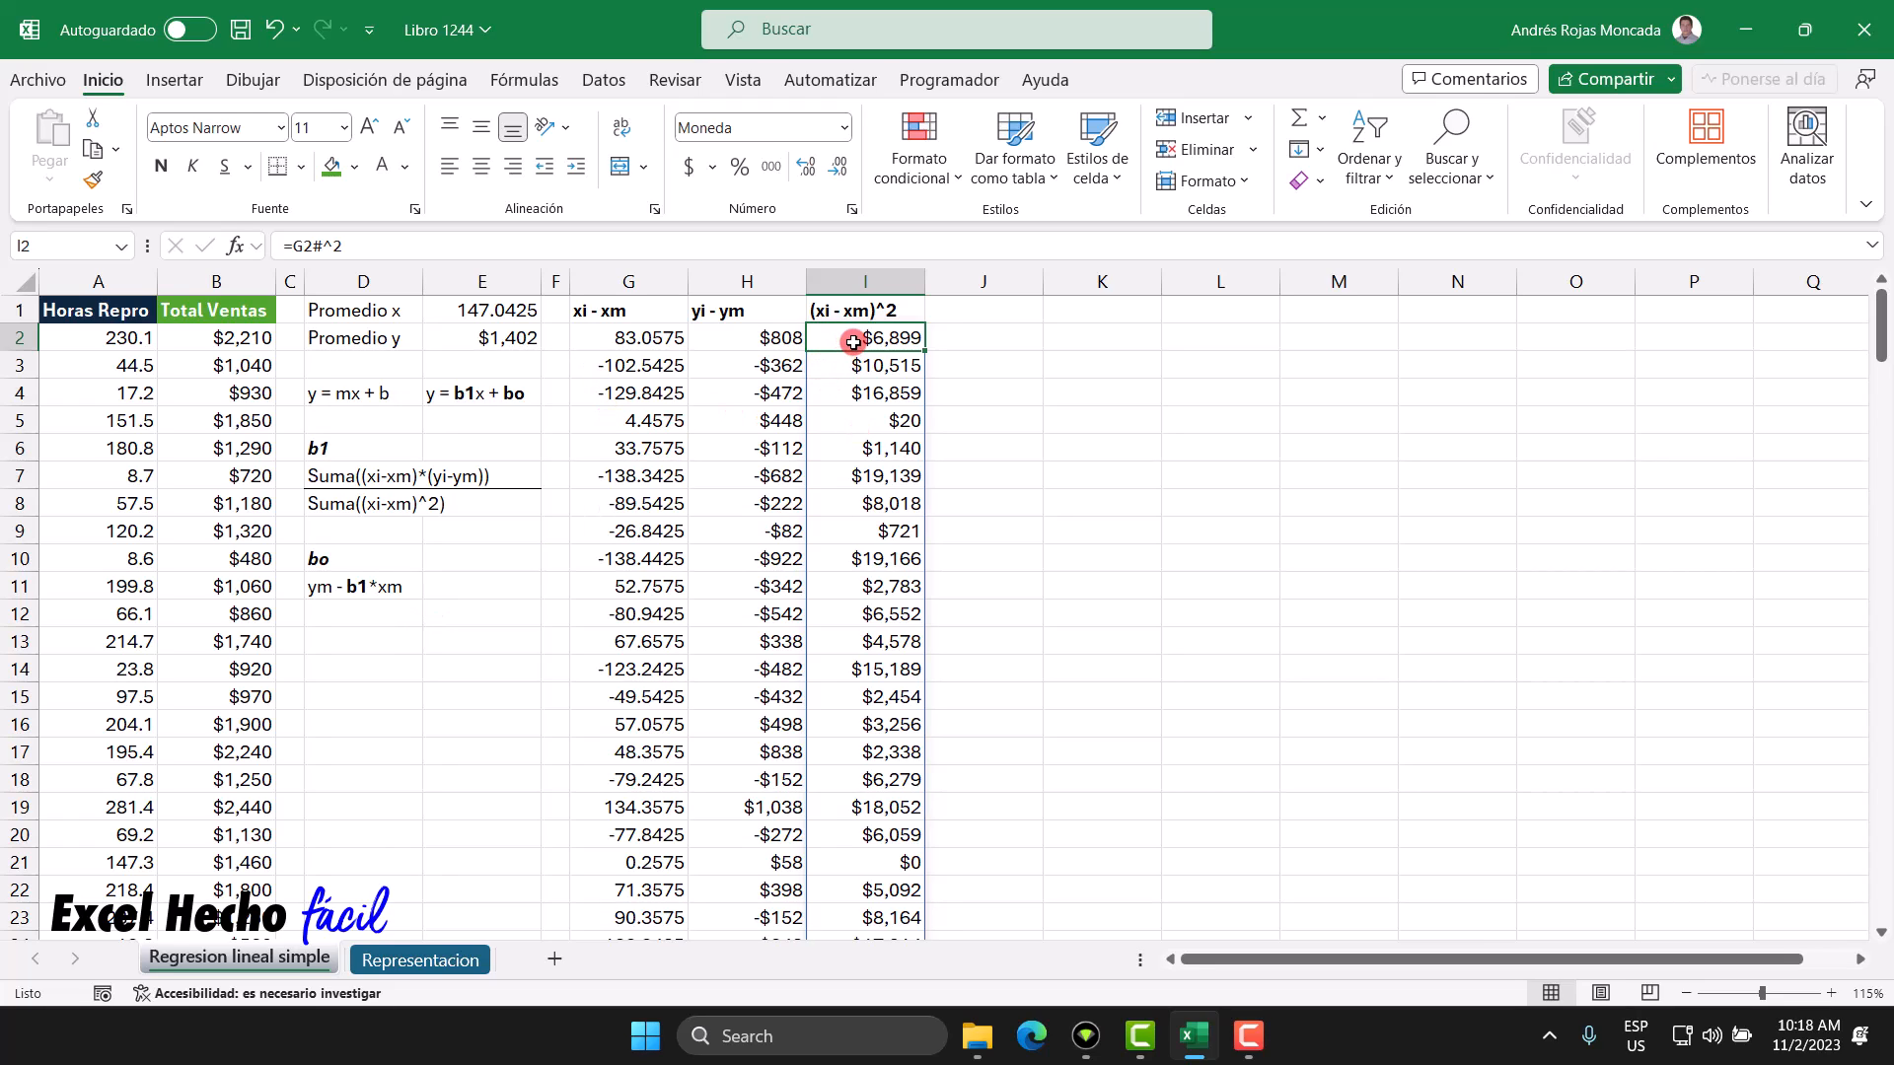
key(ctrl+shift+Down)
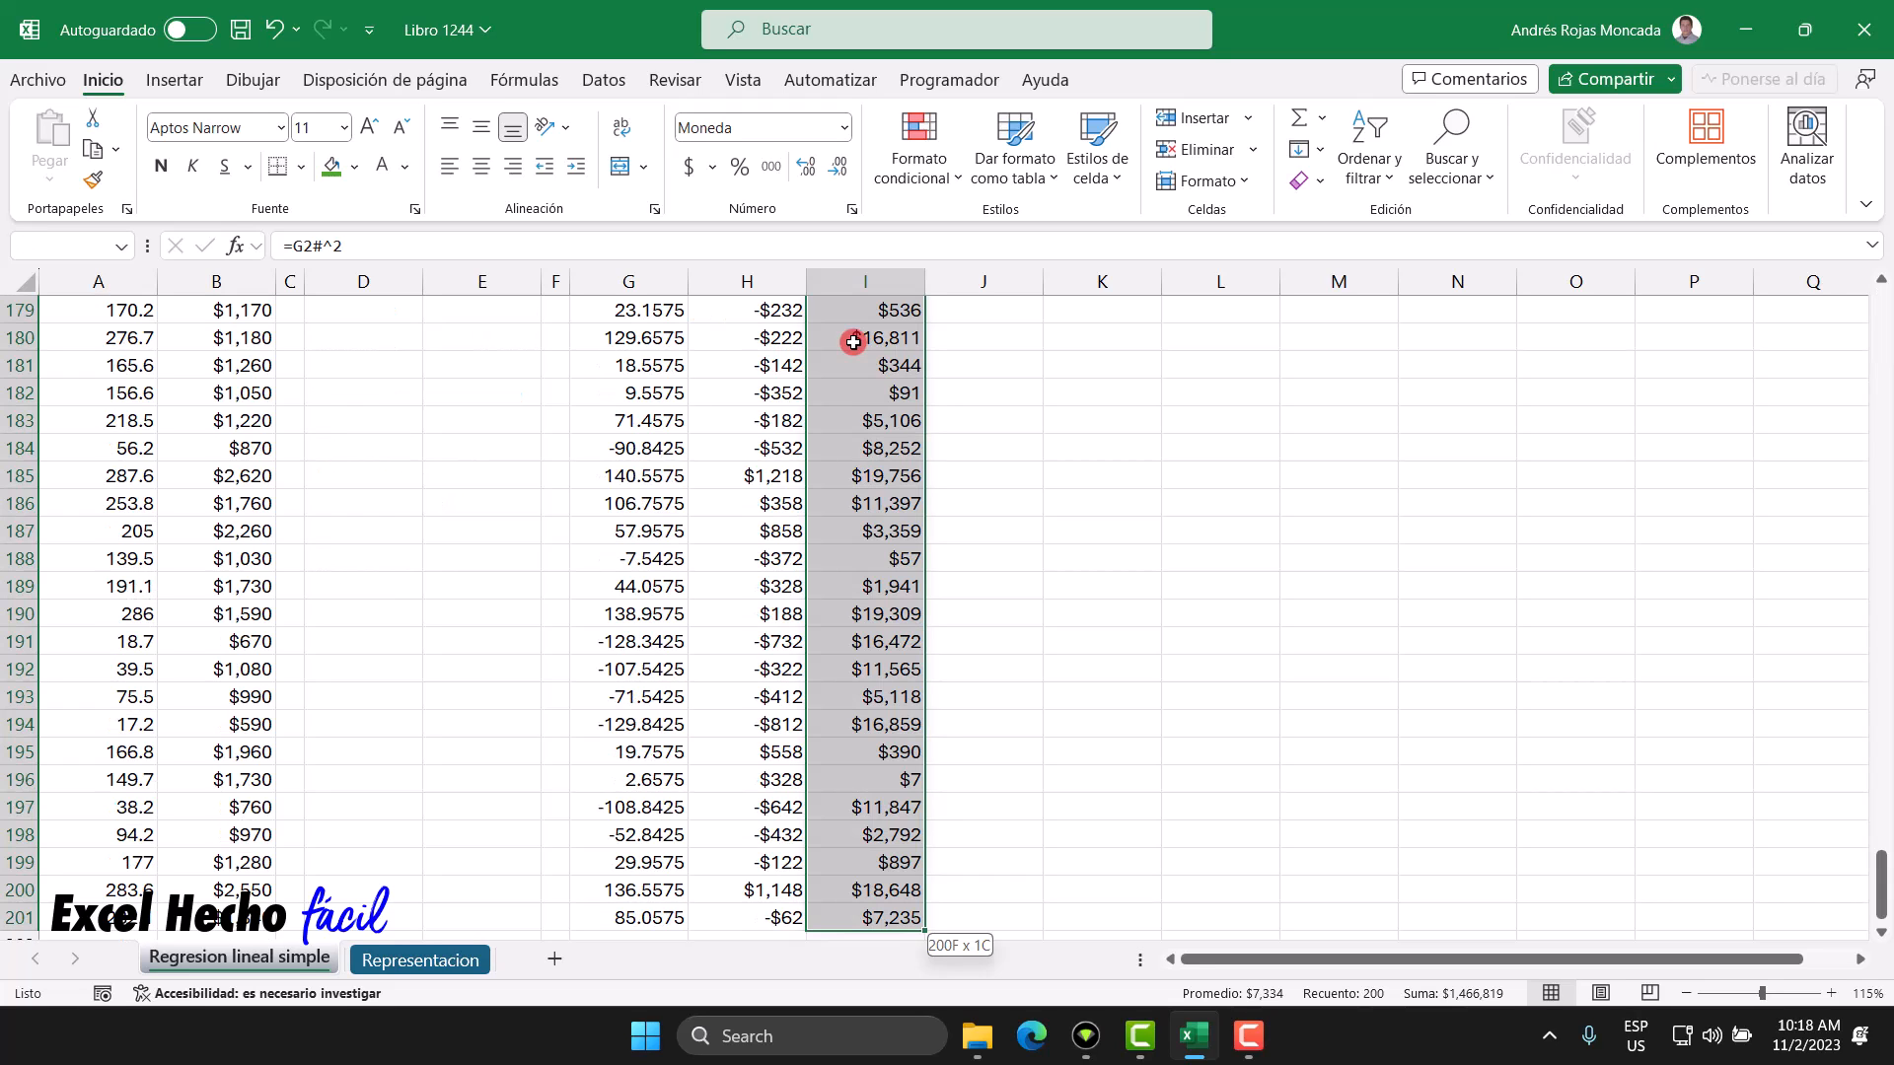
key(ctrl+BackSpace)
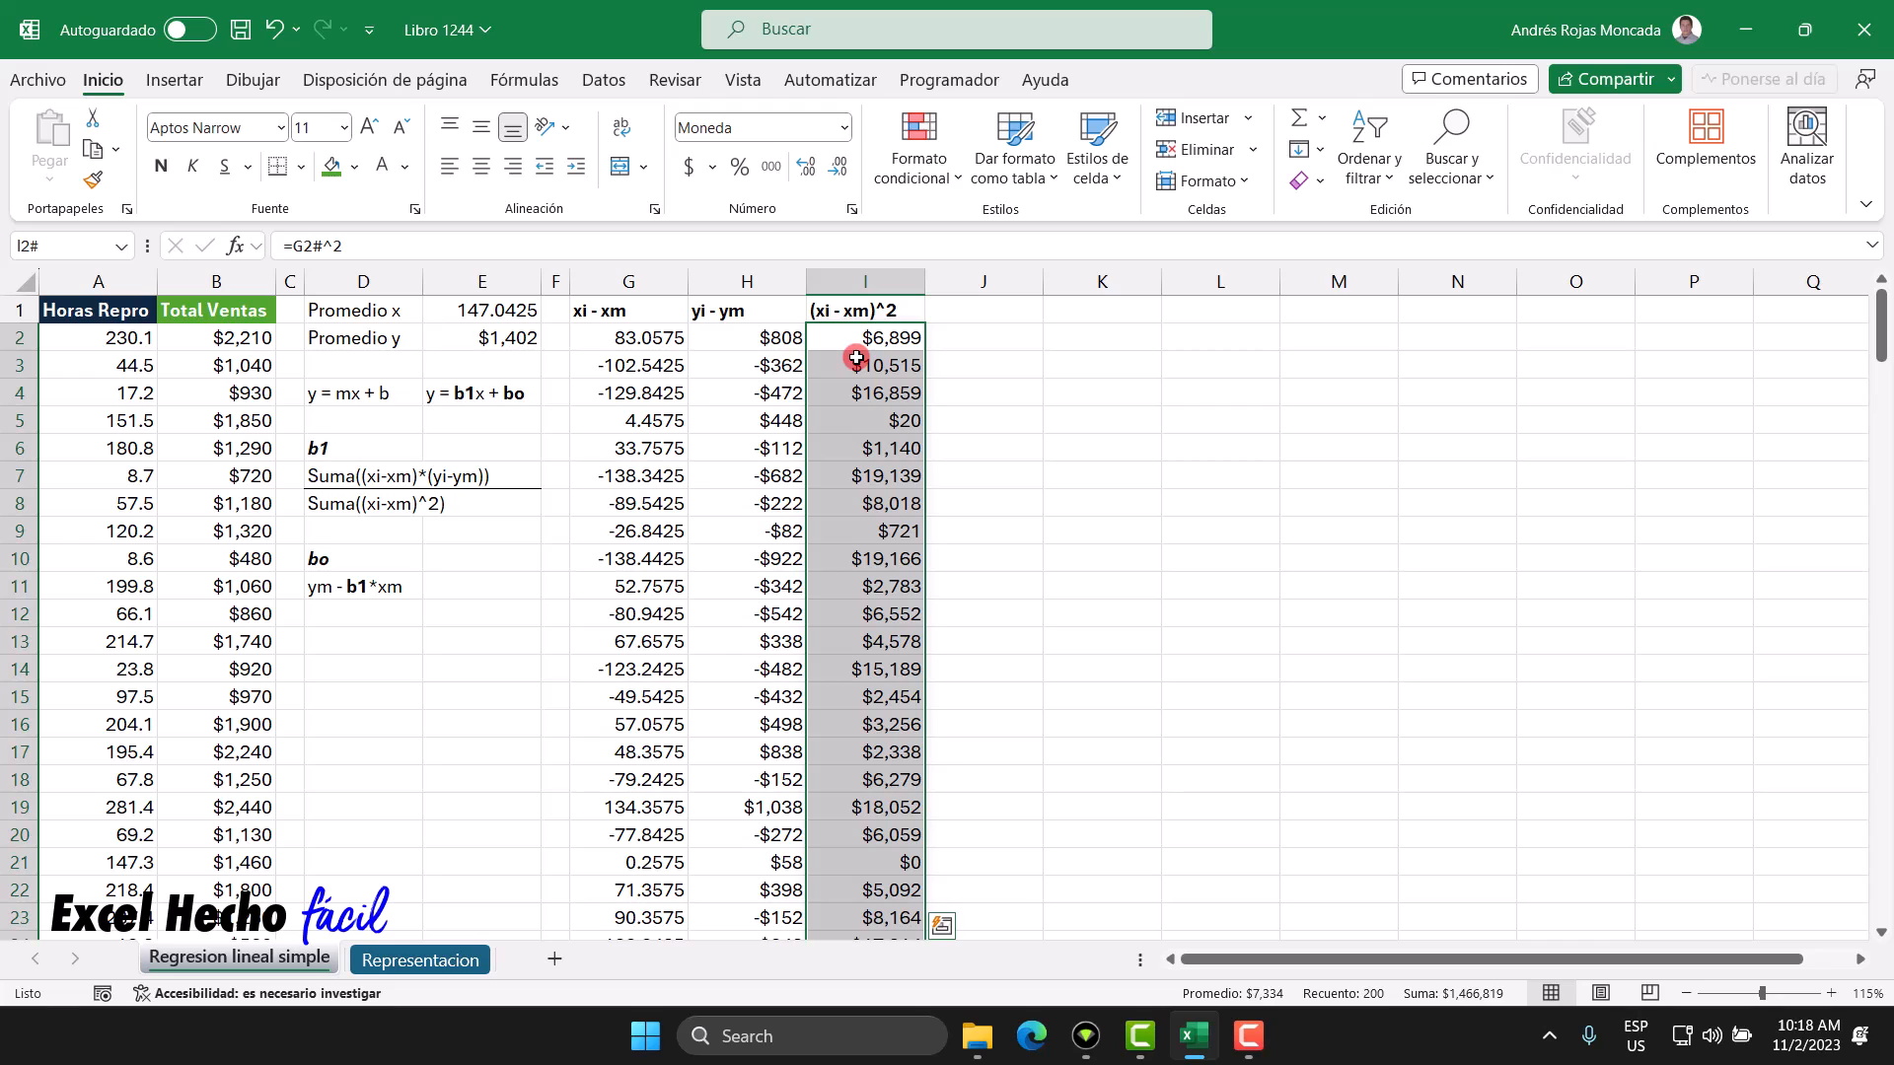
click(845, 127)
click(828, 163)
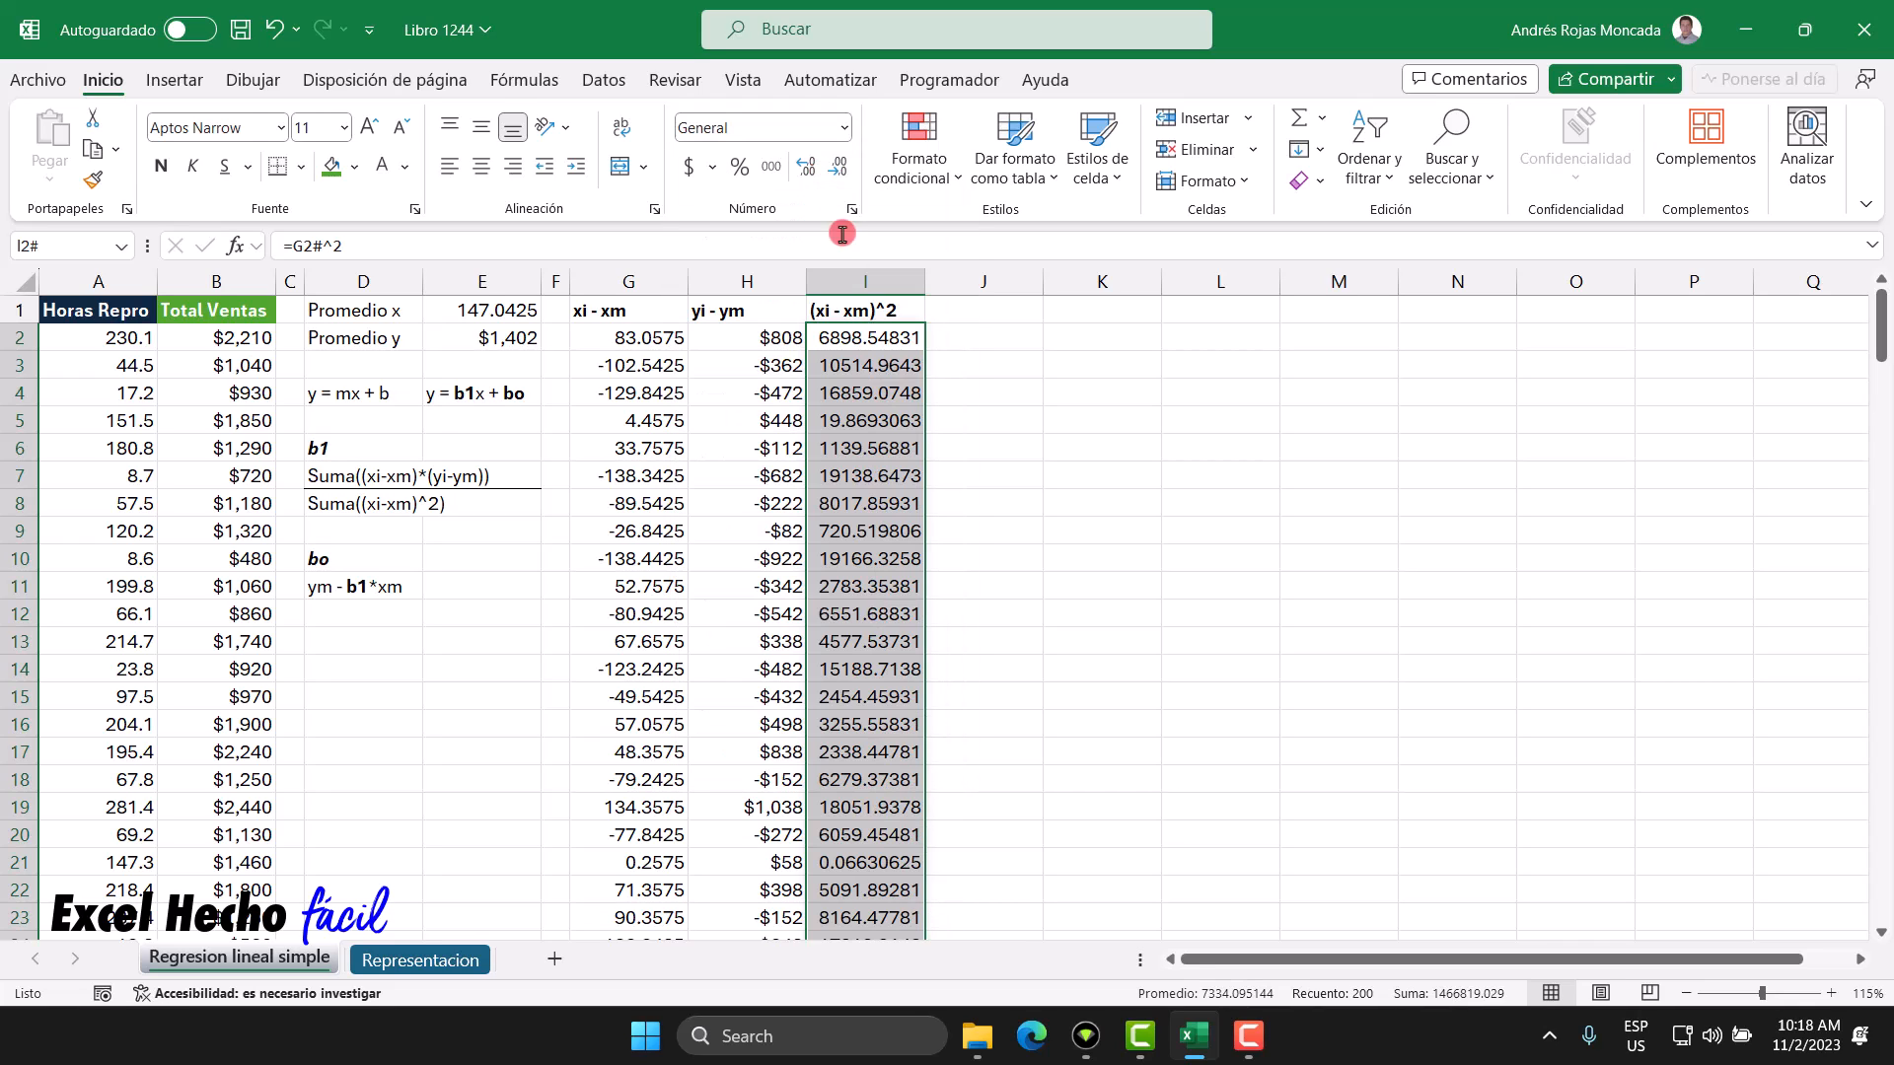
click(864, 338)
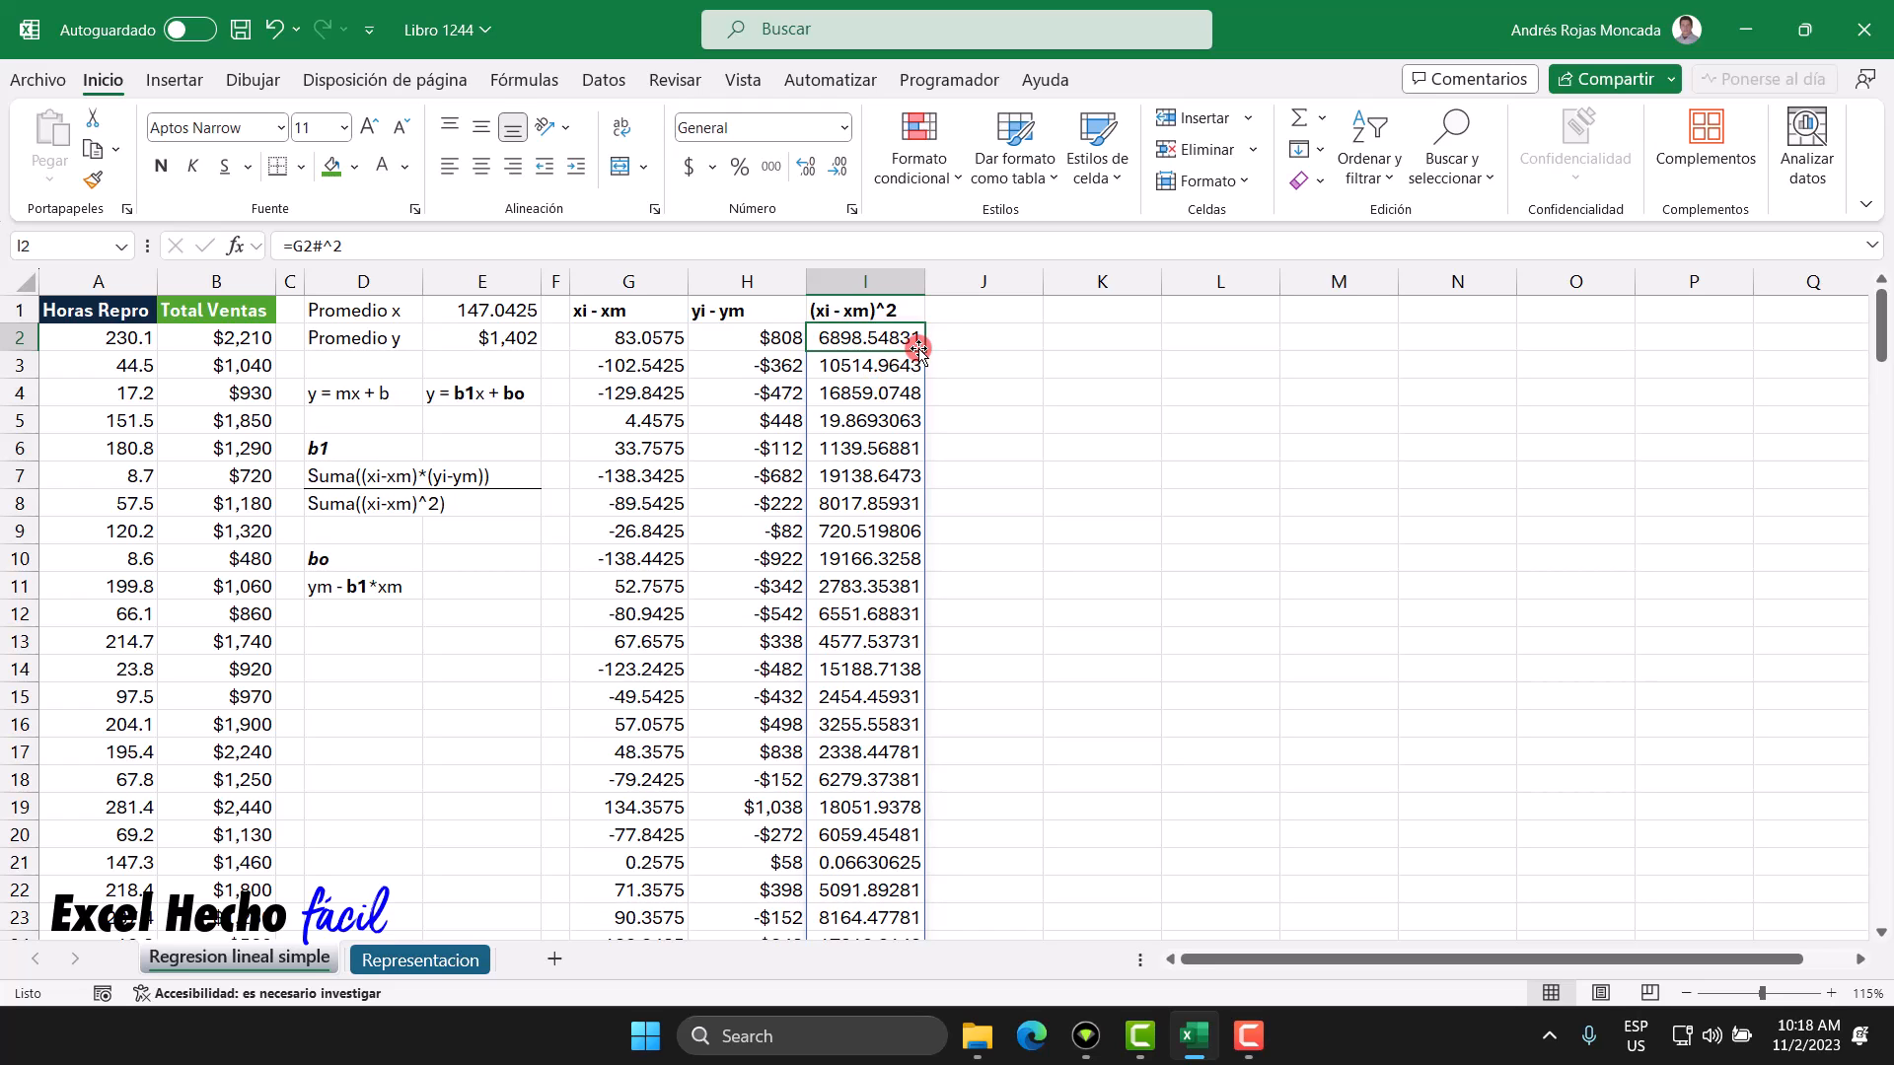
Step: Set the width of the empty column J to 2 as a narrow separator
click(955, 283)
right_click(955, 284)
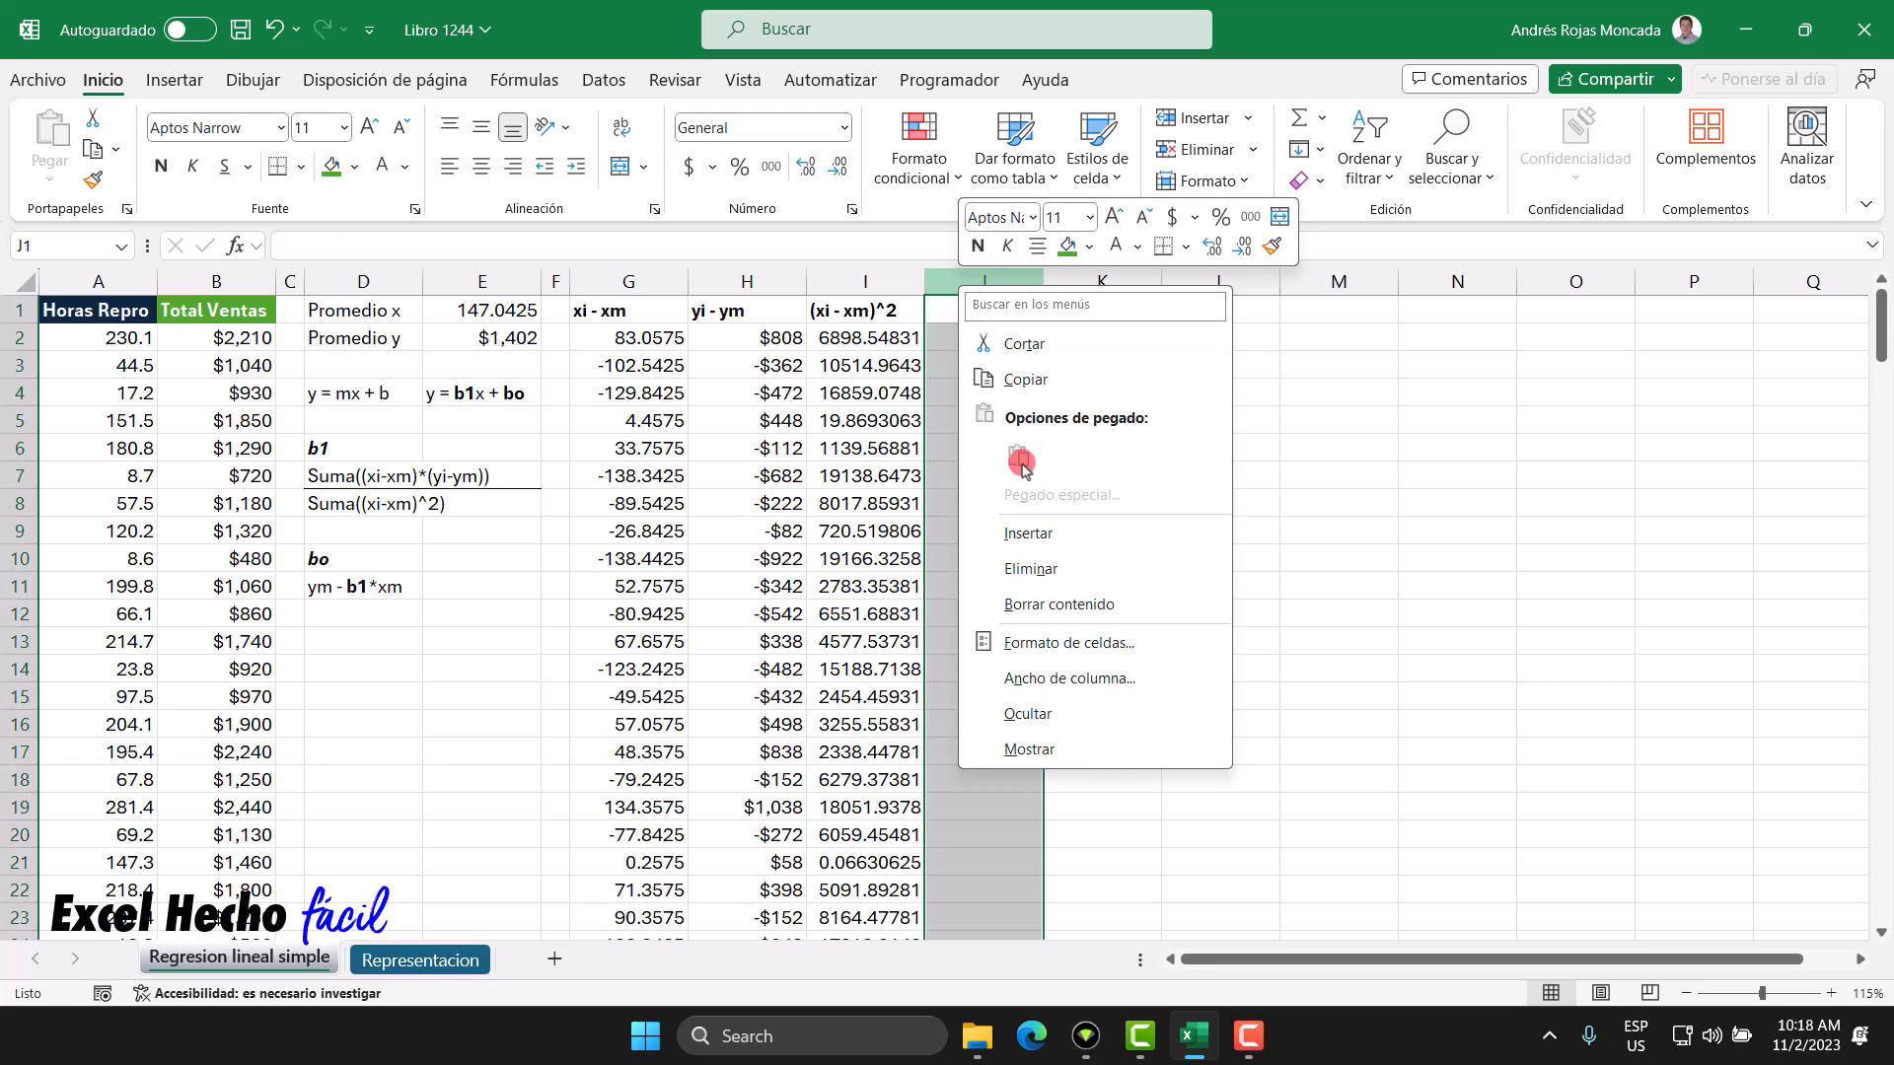
click(1037, 678)
text(2)
key(Return)
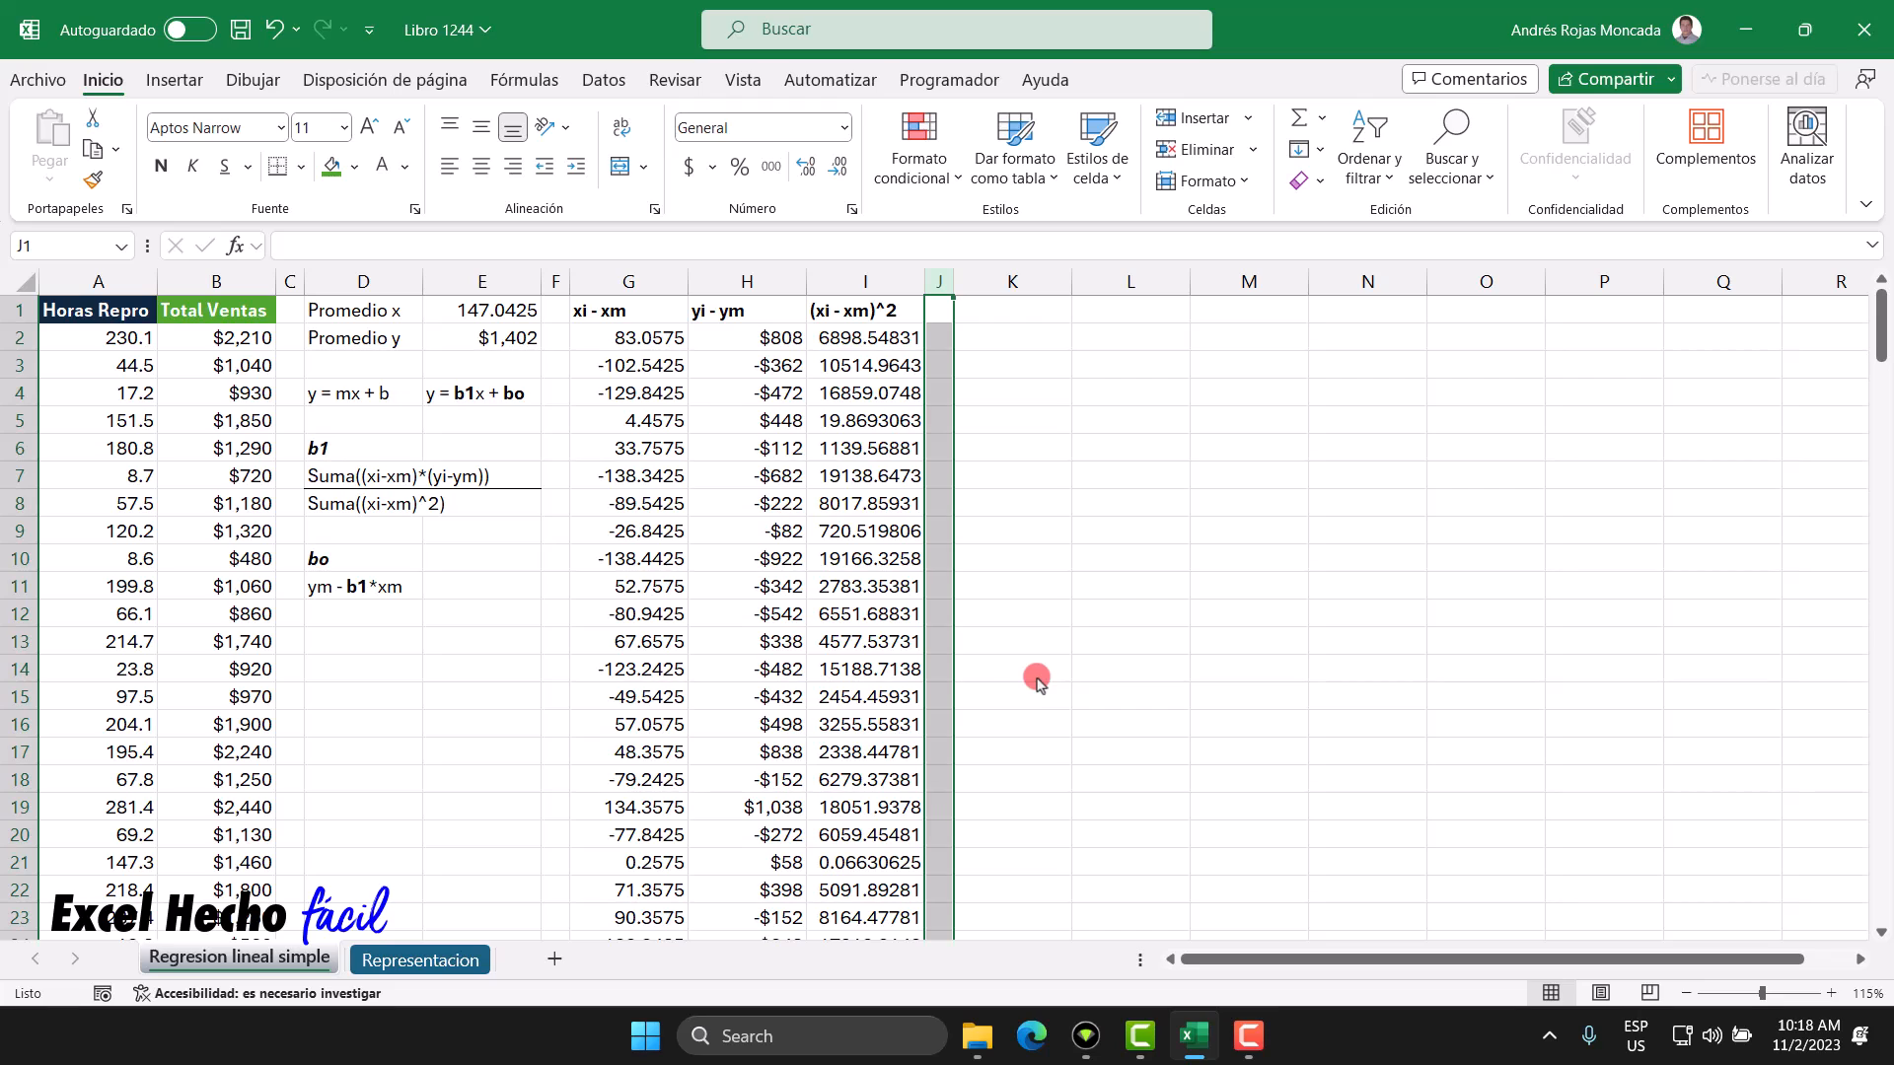
Step: Enter the bold label b1 in D13, below the coefficient formula notes
click(361, 643)
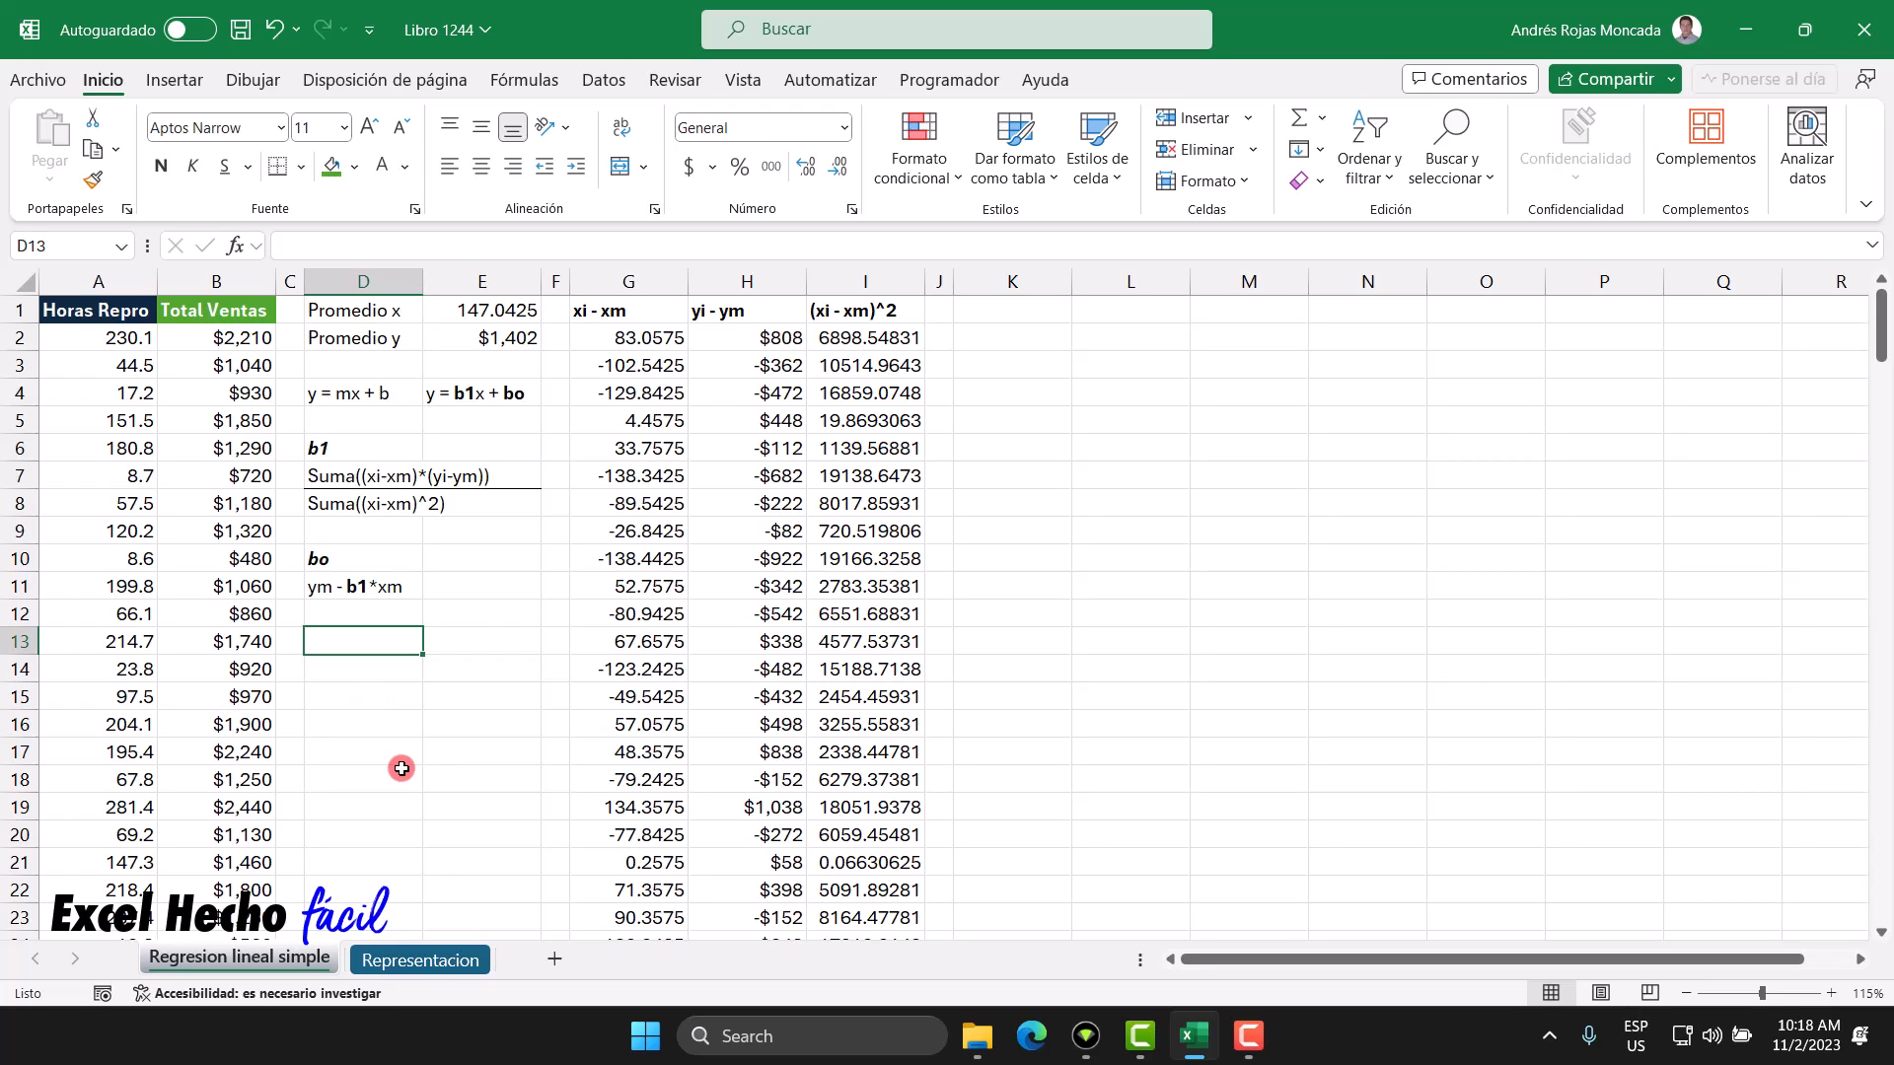
text(bi)
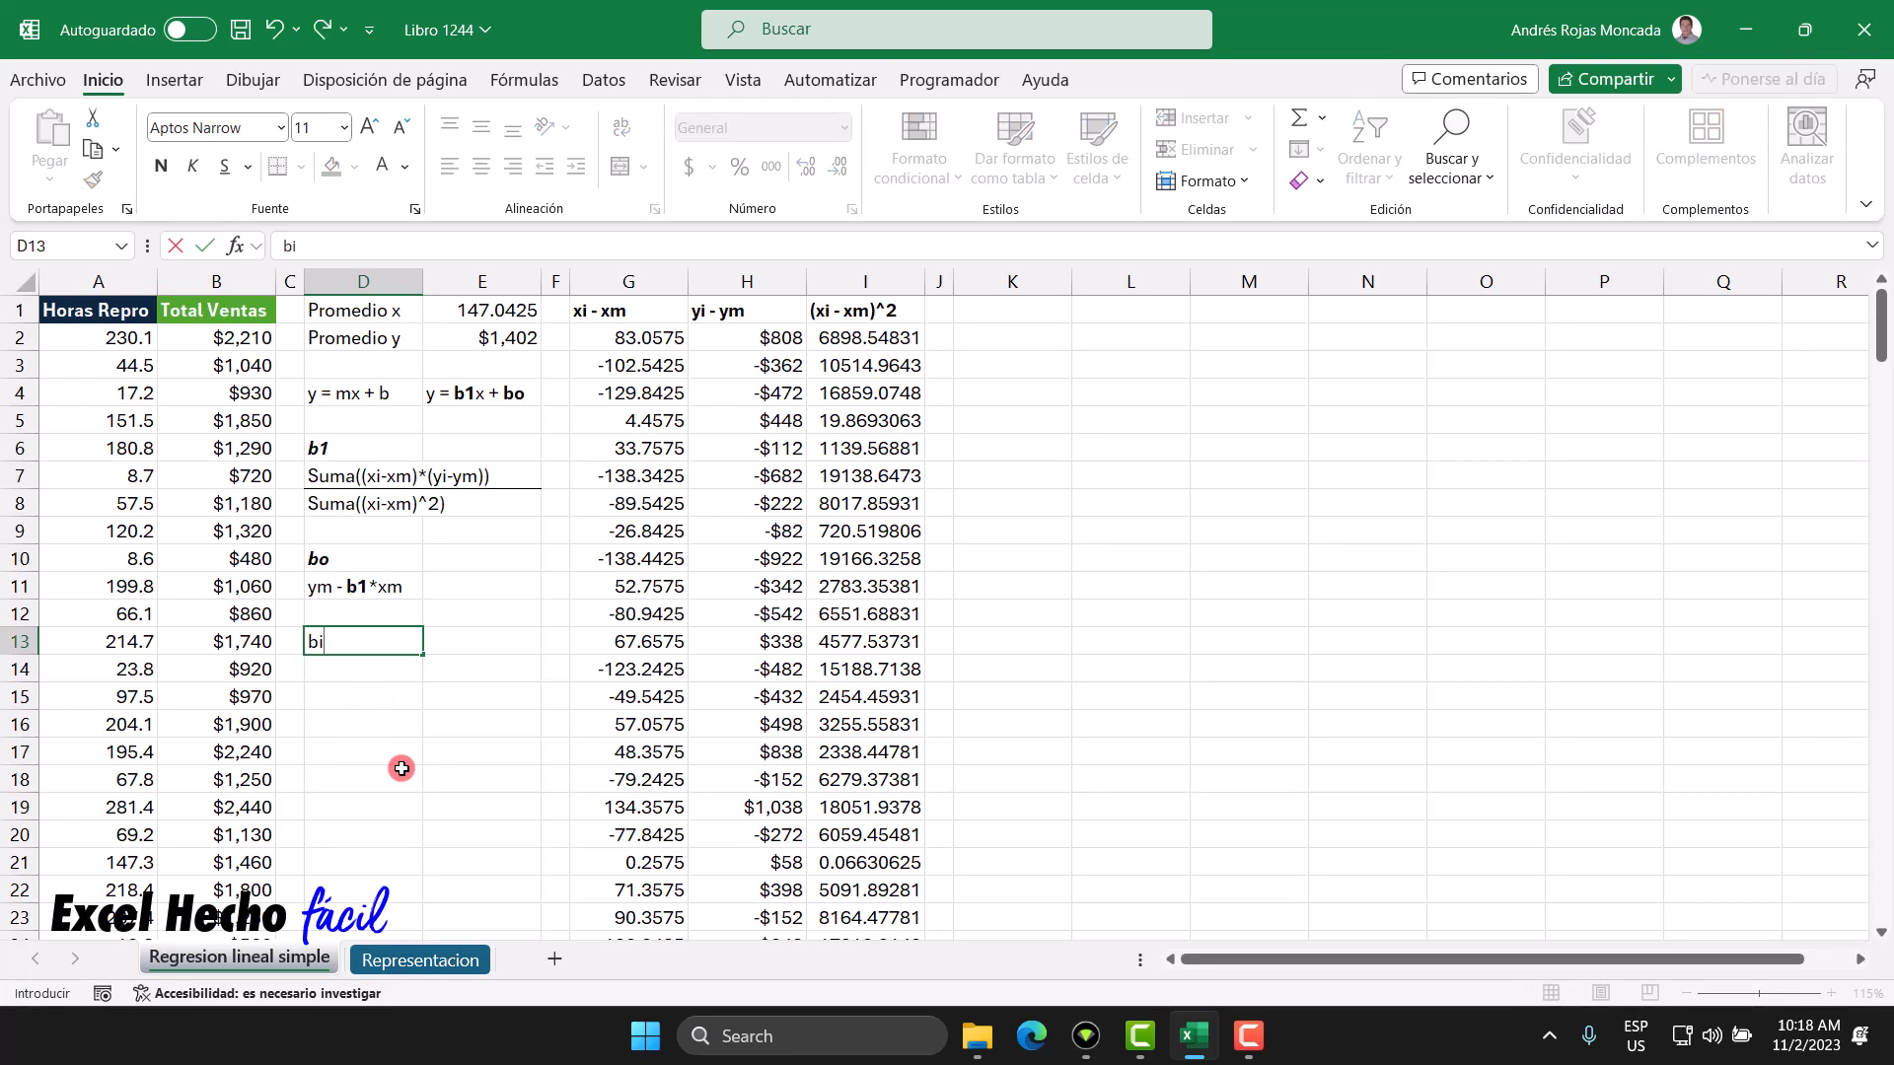
key(BackSpace)
text(1)
key(ctrl+Return)
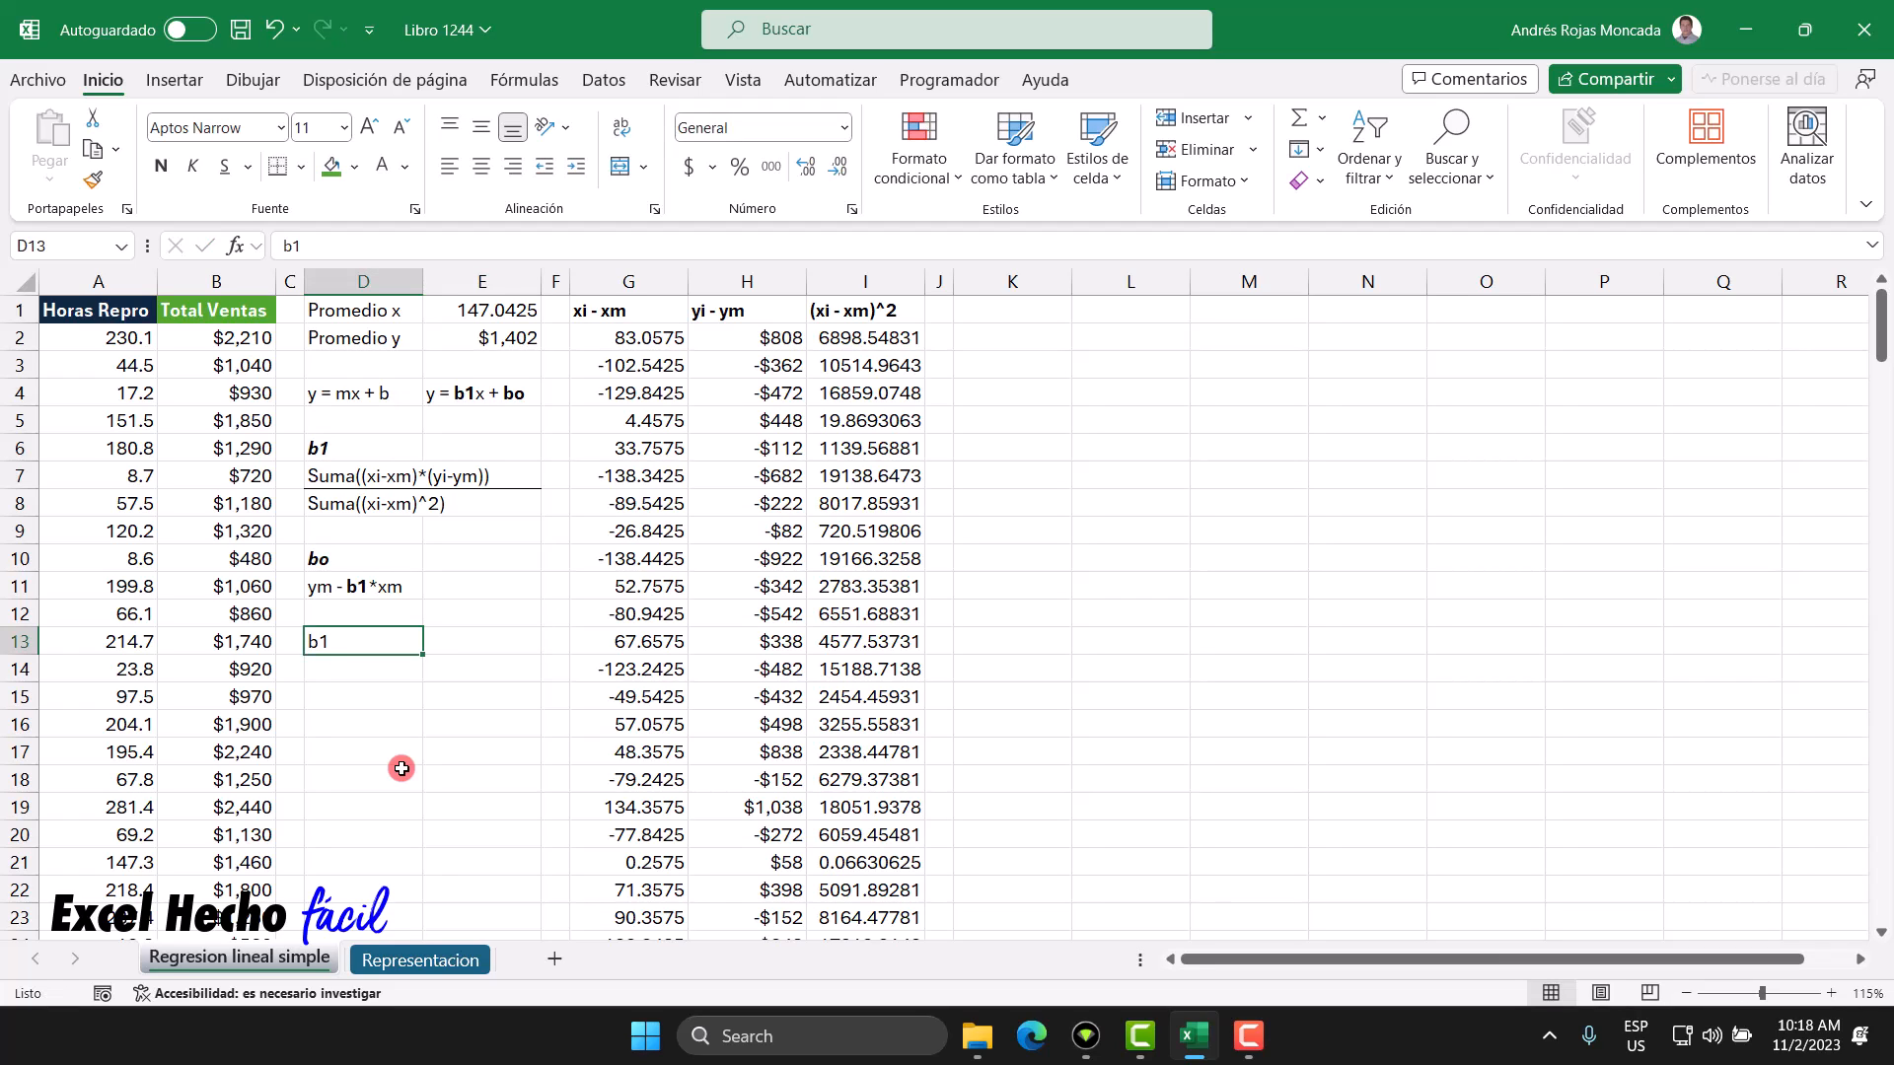
key(ctrl+n)
Step: Calculate the slope b1 in E13 with the spilled-range formula =SUMA(G2#*H2#)/SUMA(I2#)
key(Right)
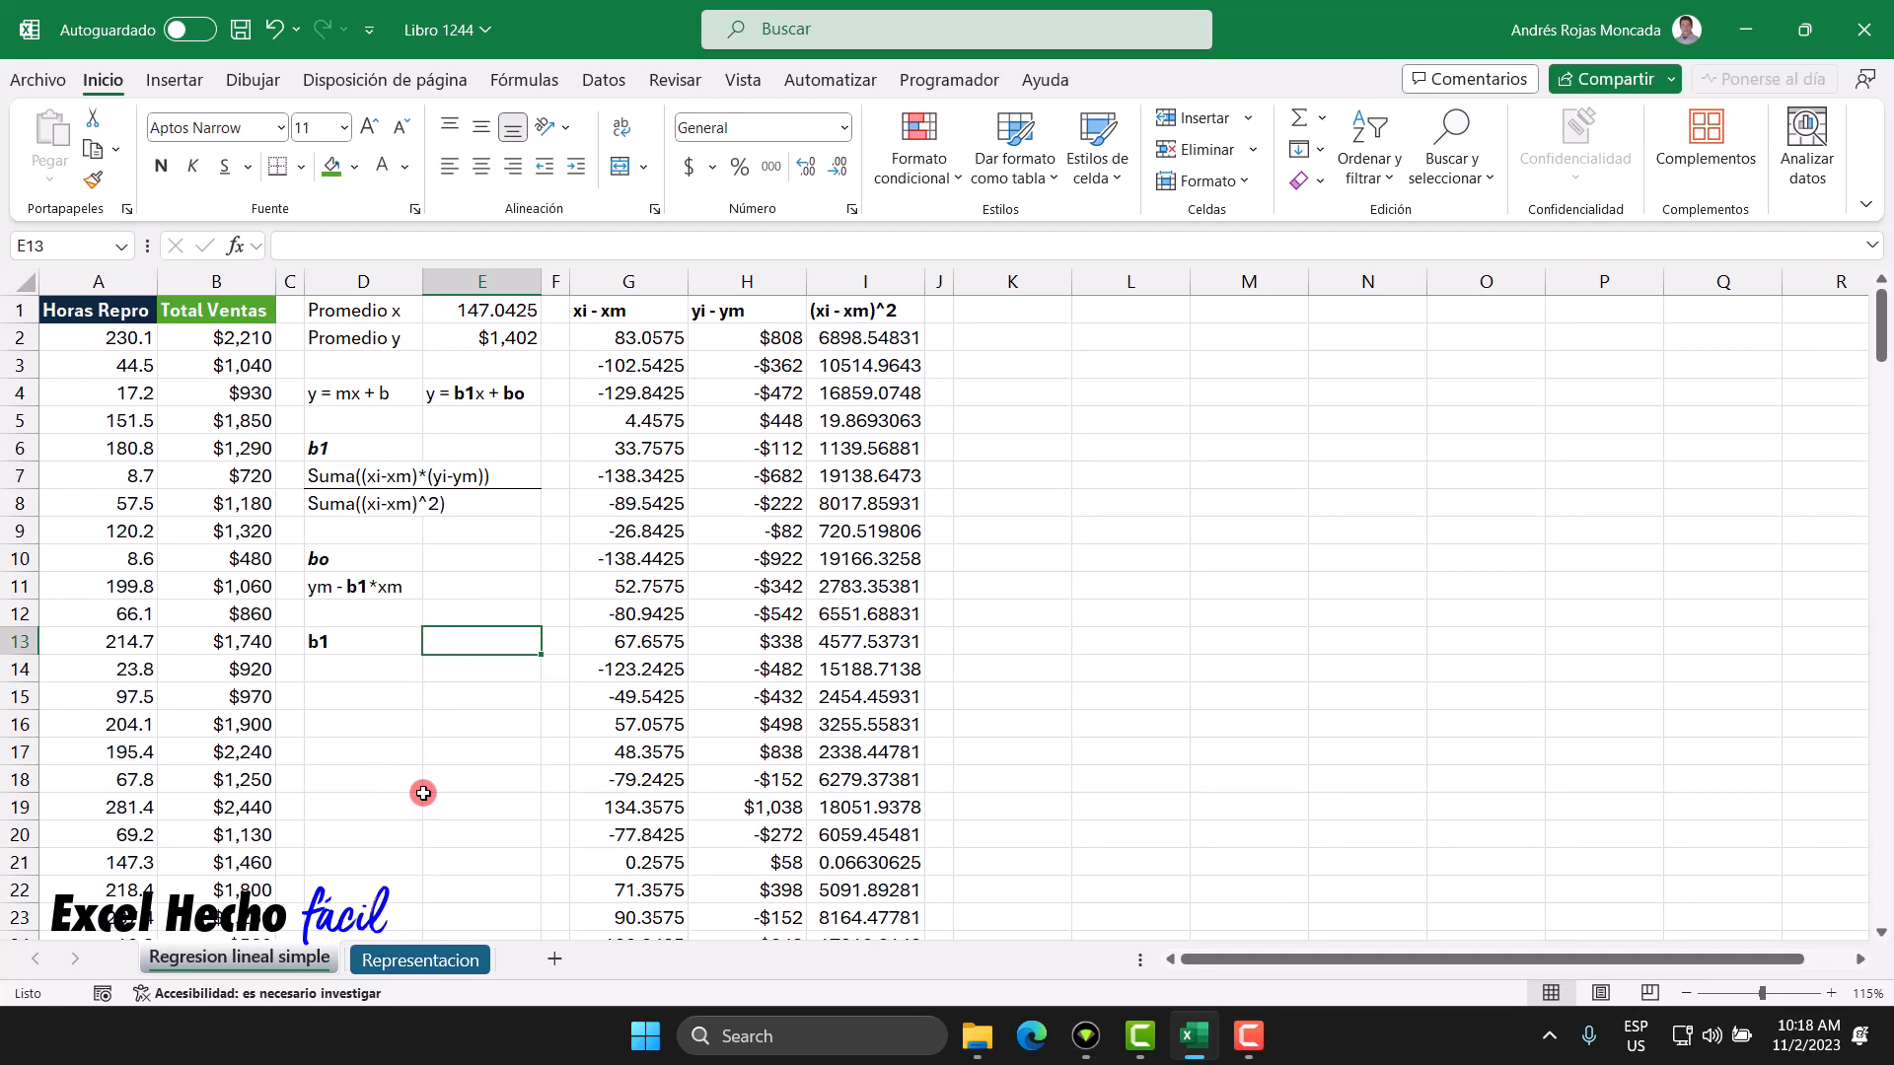
text(=suma)
key(Tab)
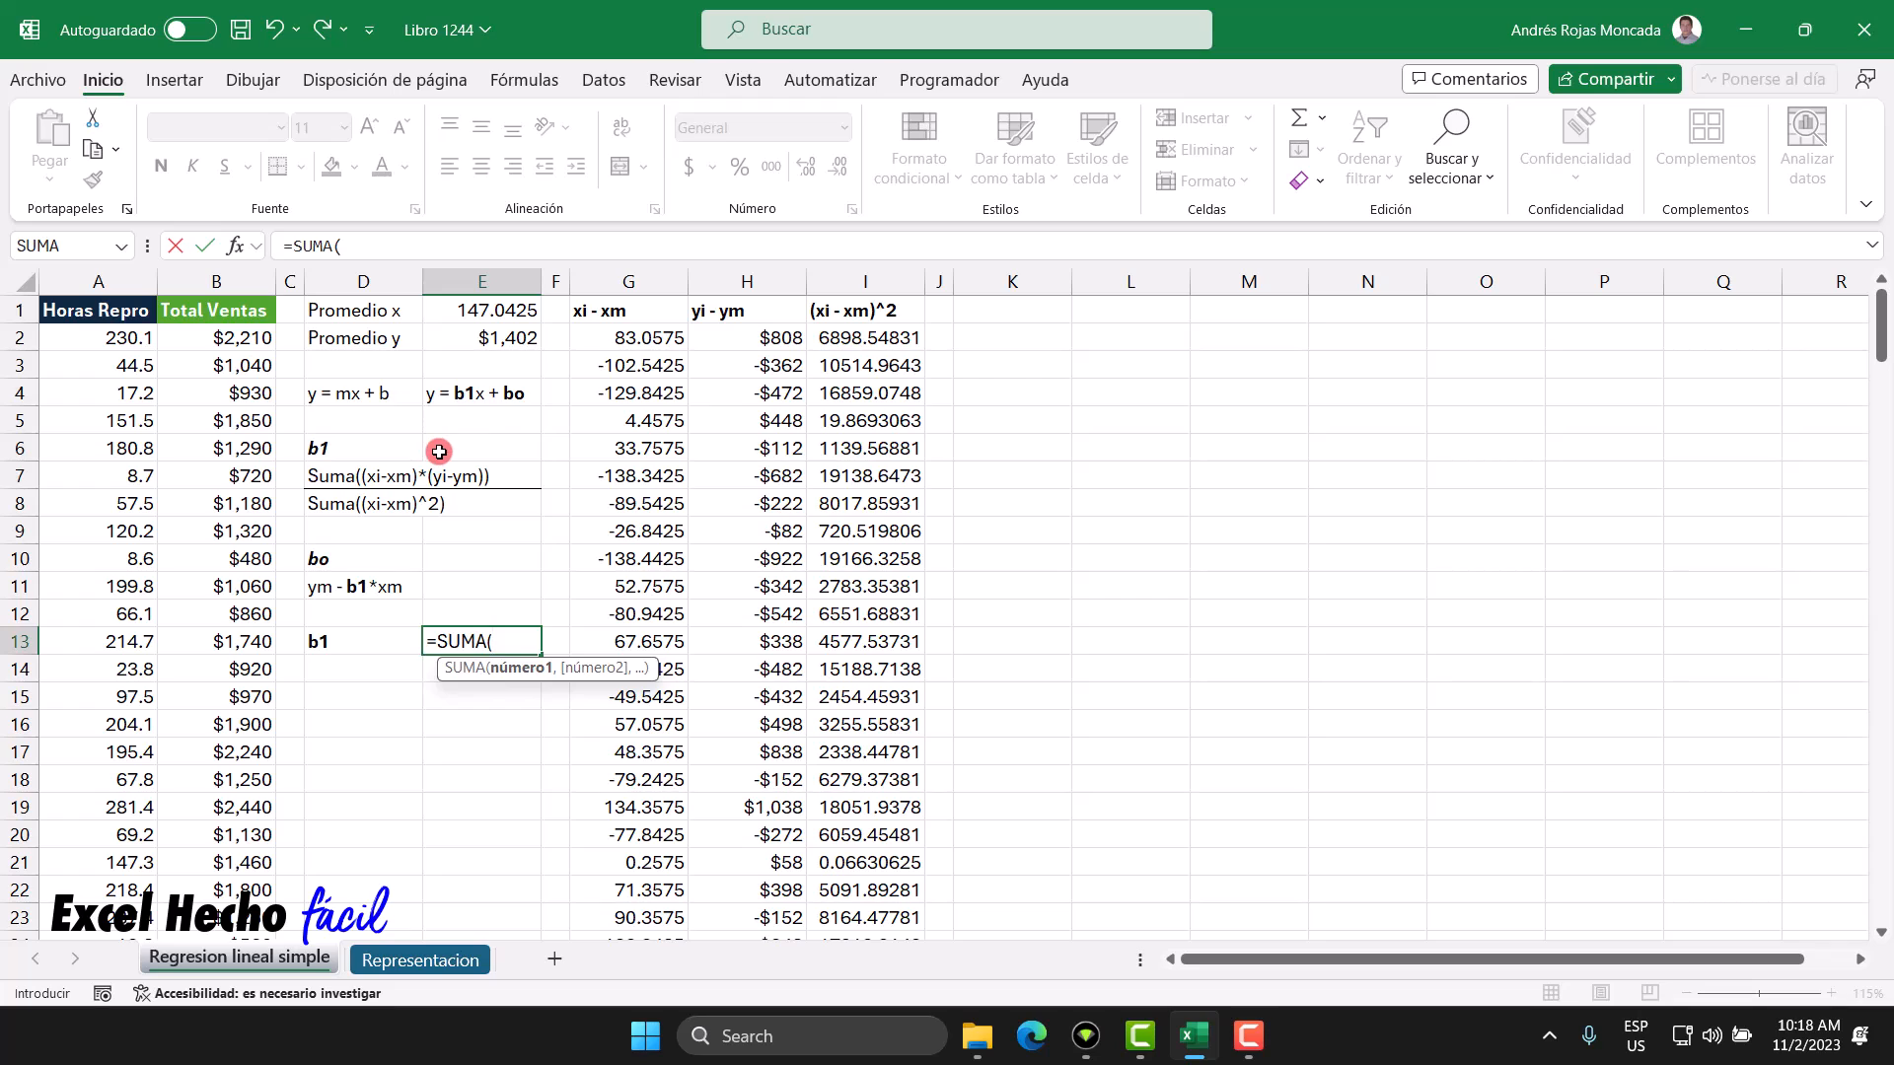
click(617, 343)
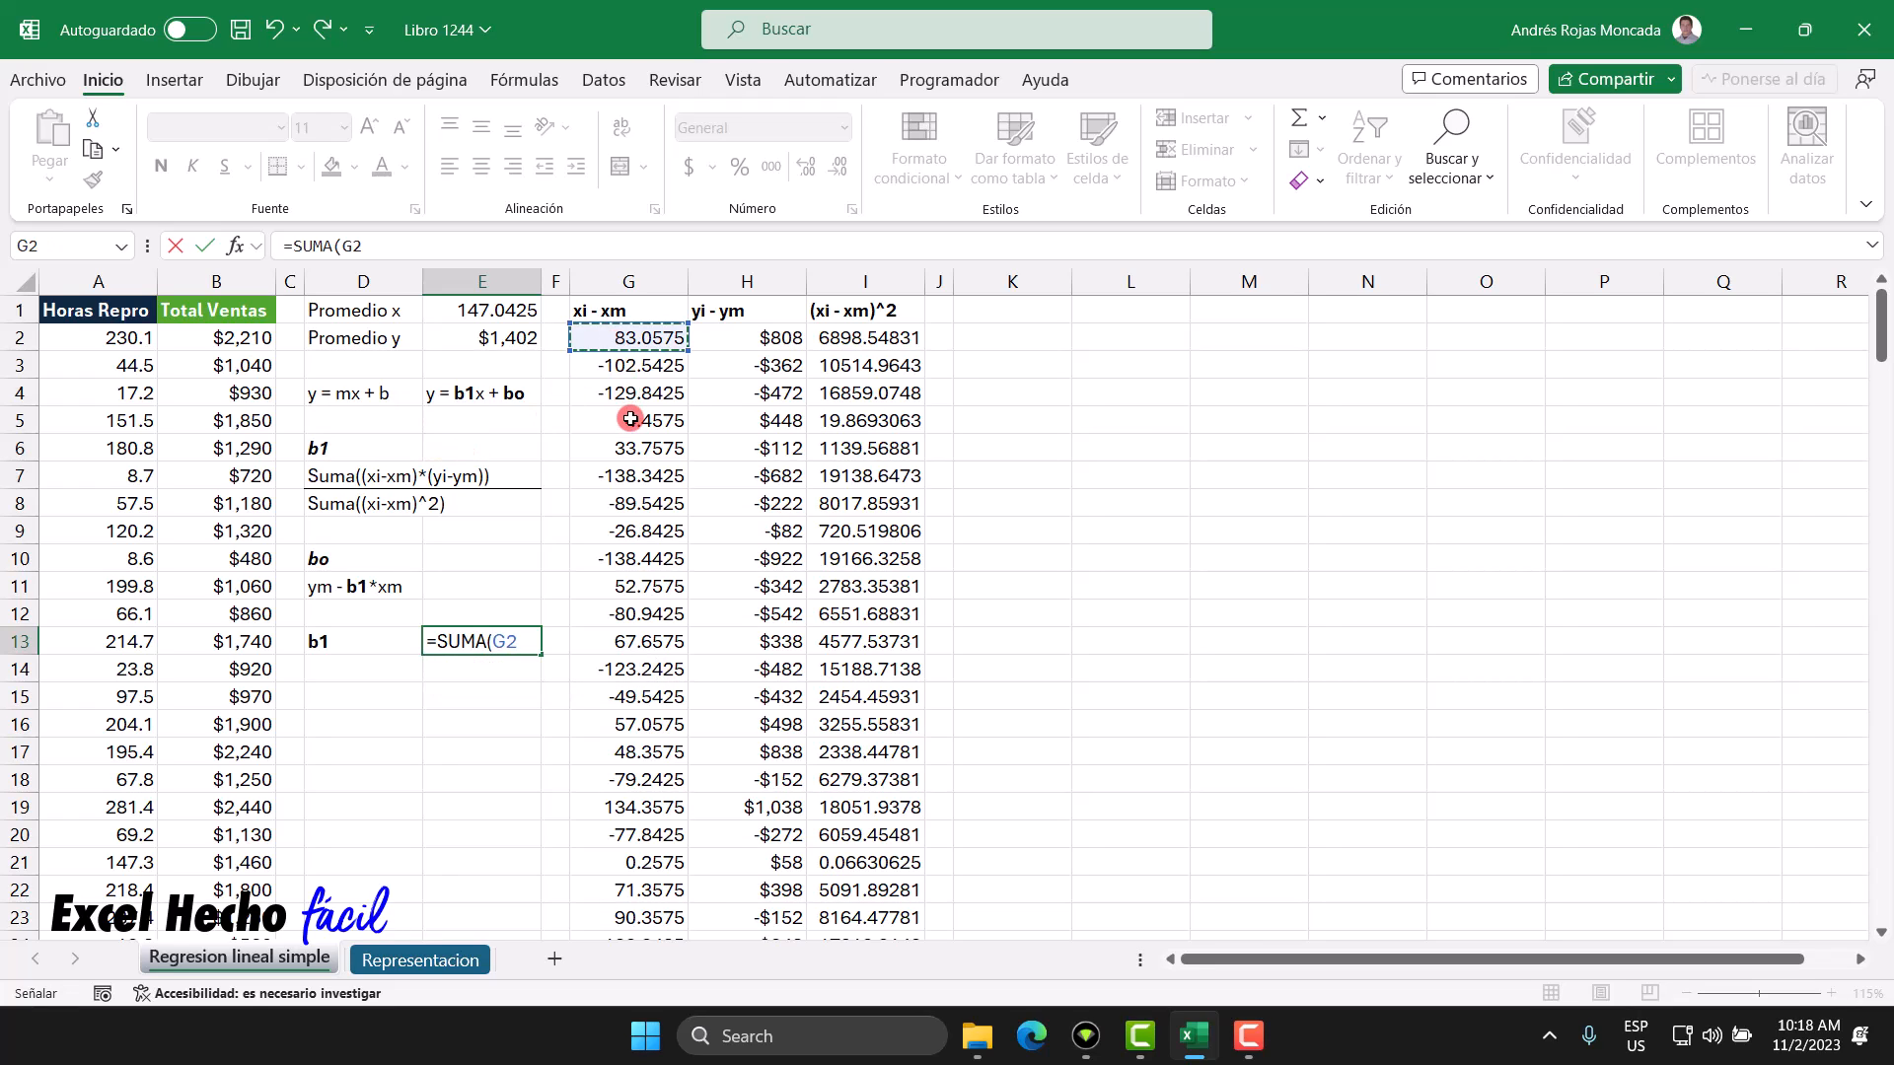
text(#*)
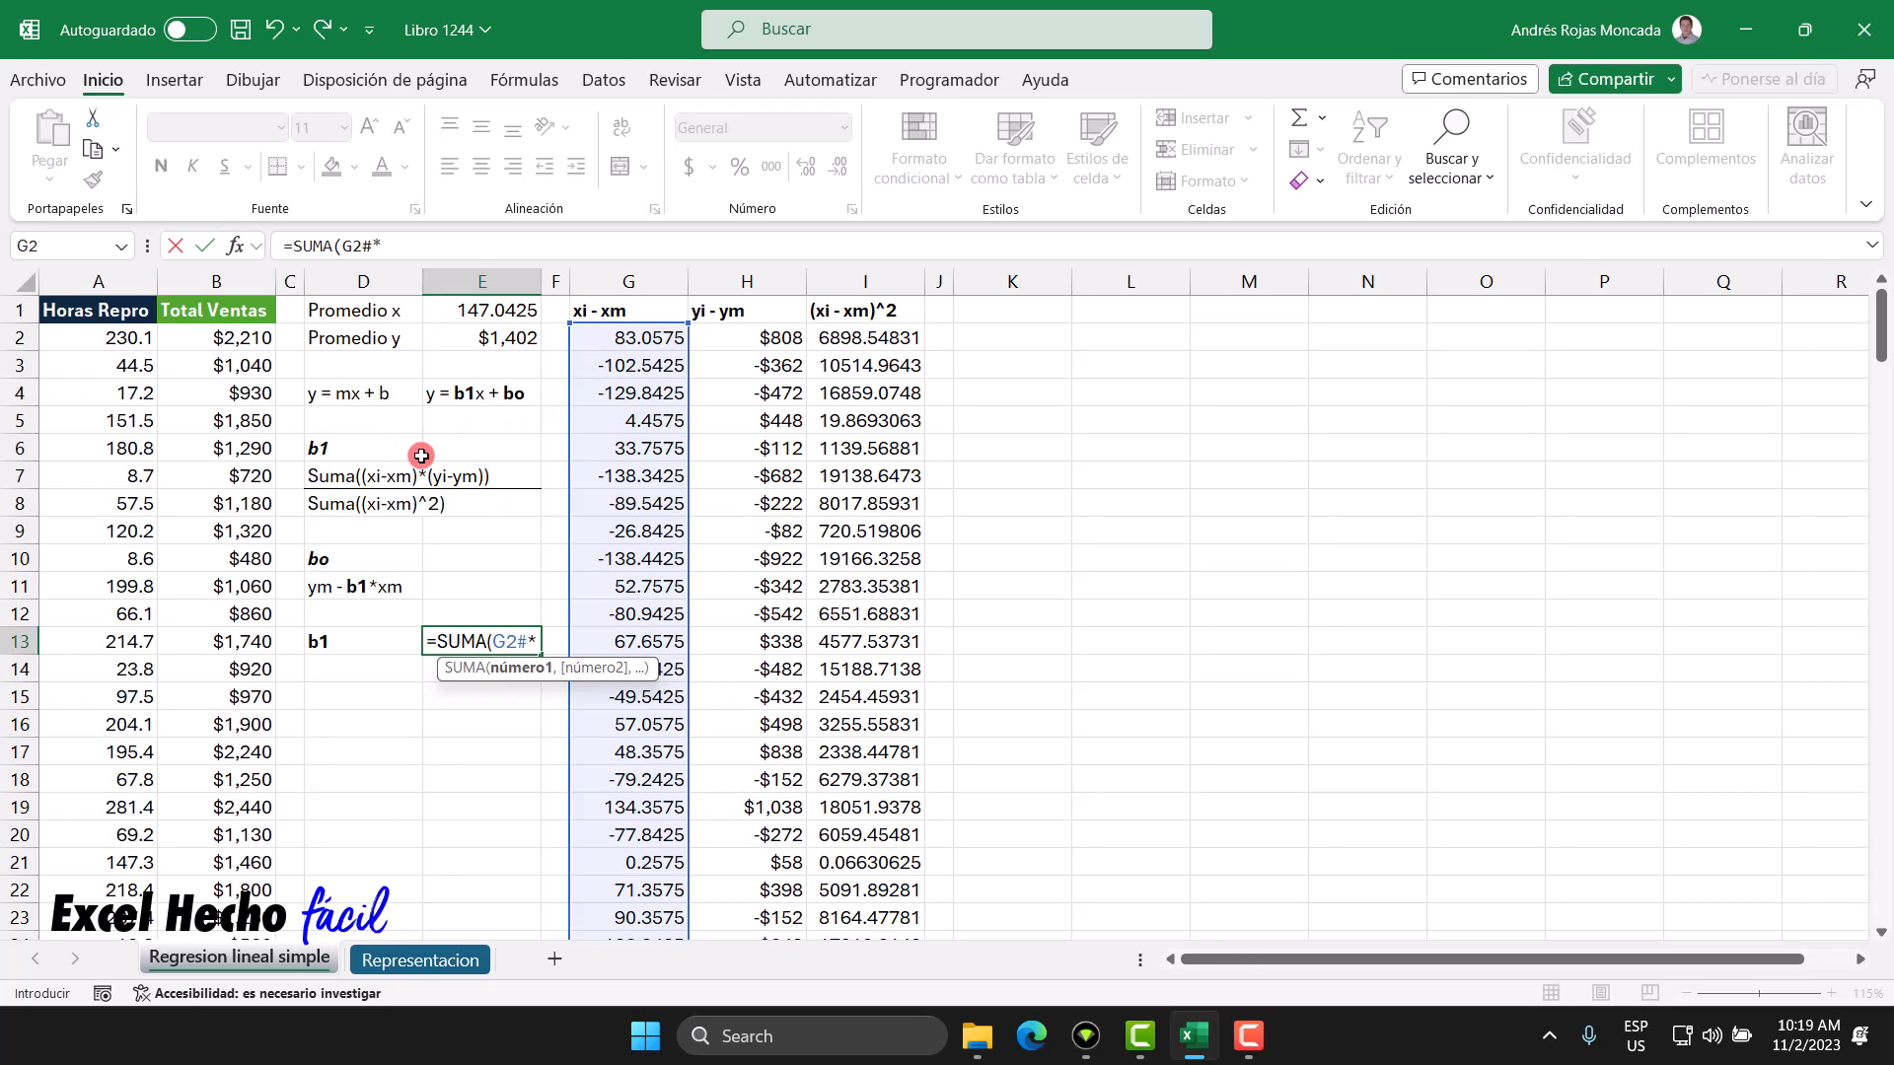
click(758, 339)
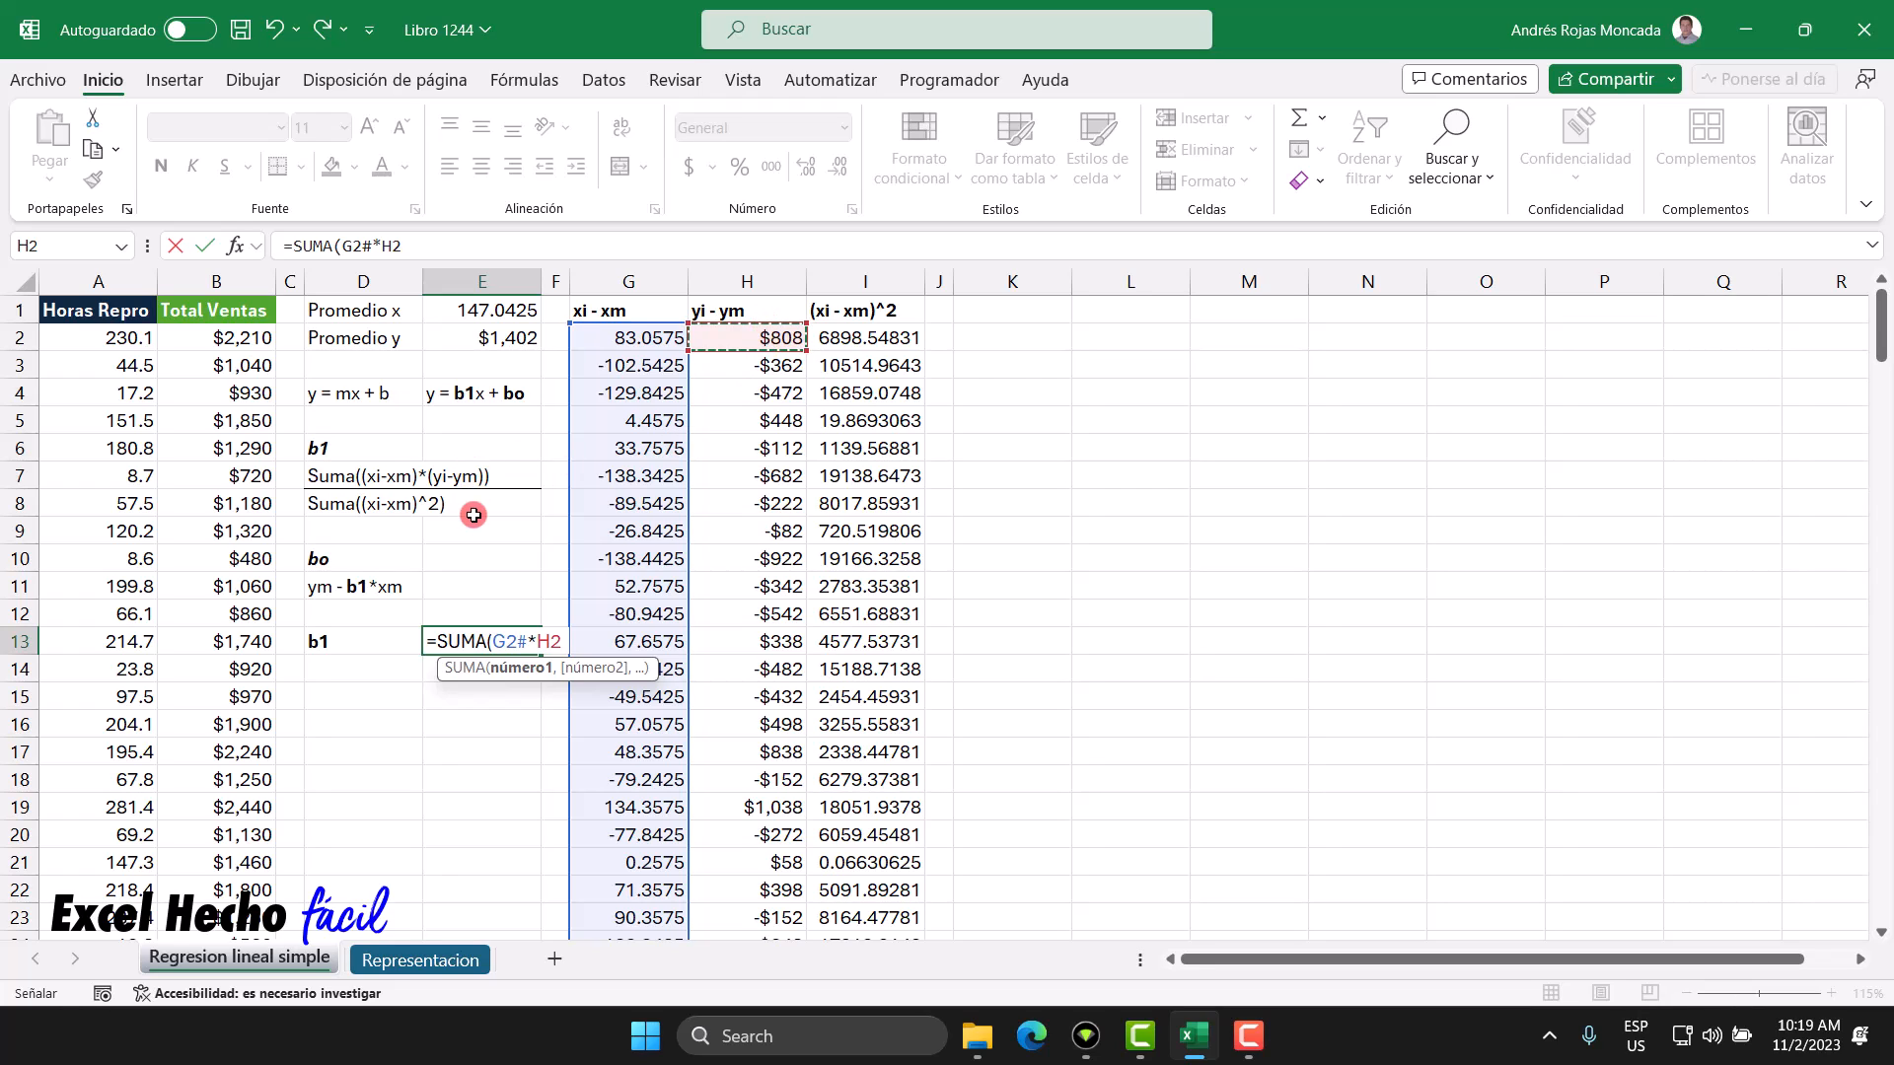
text(#)
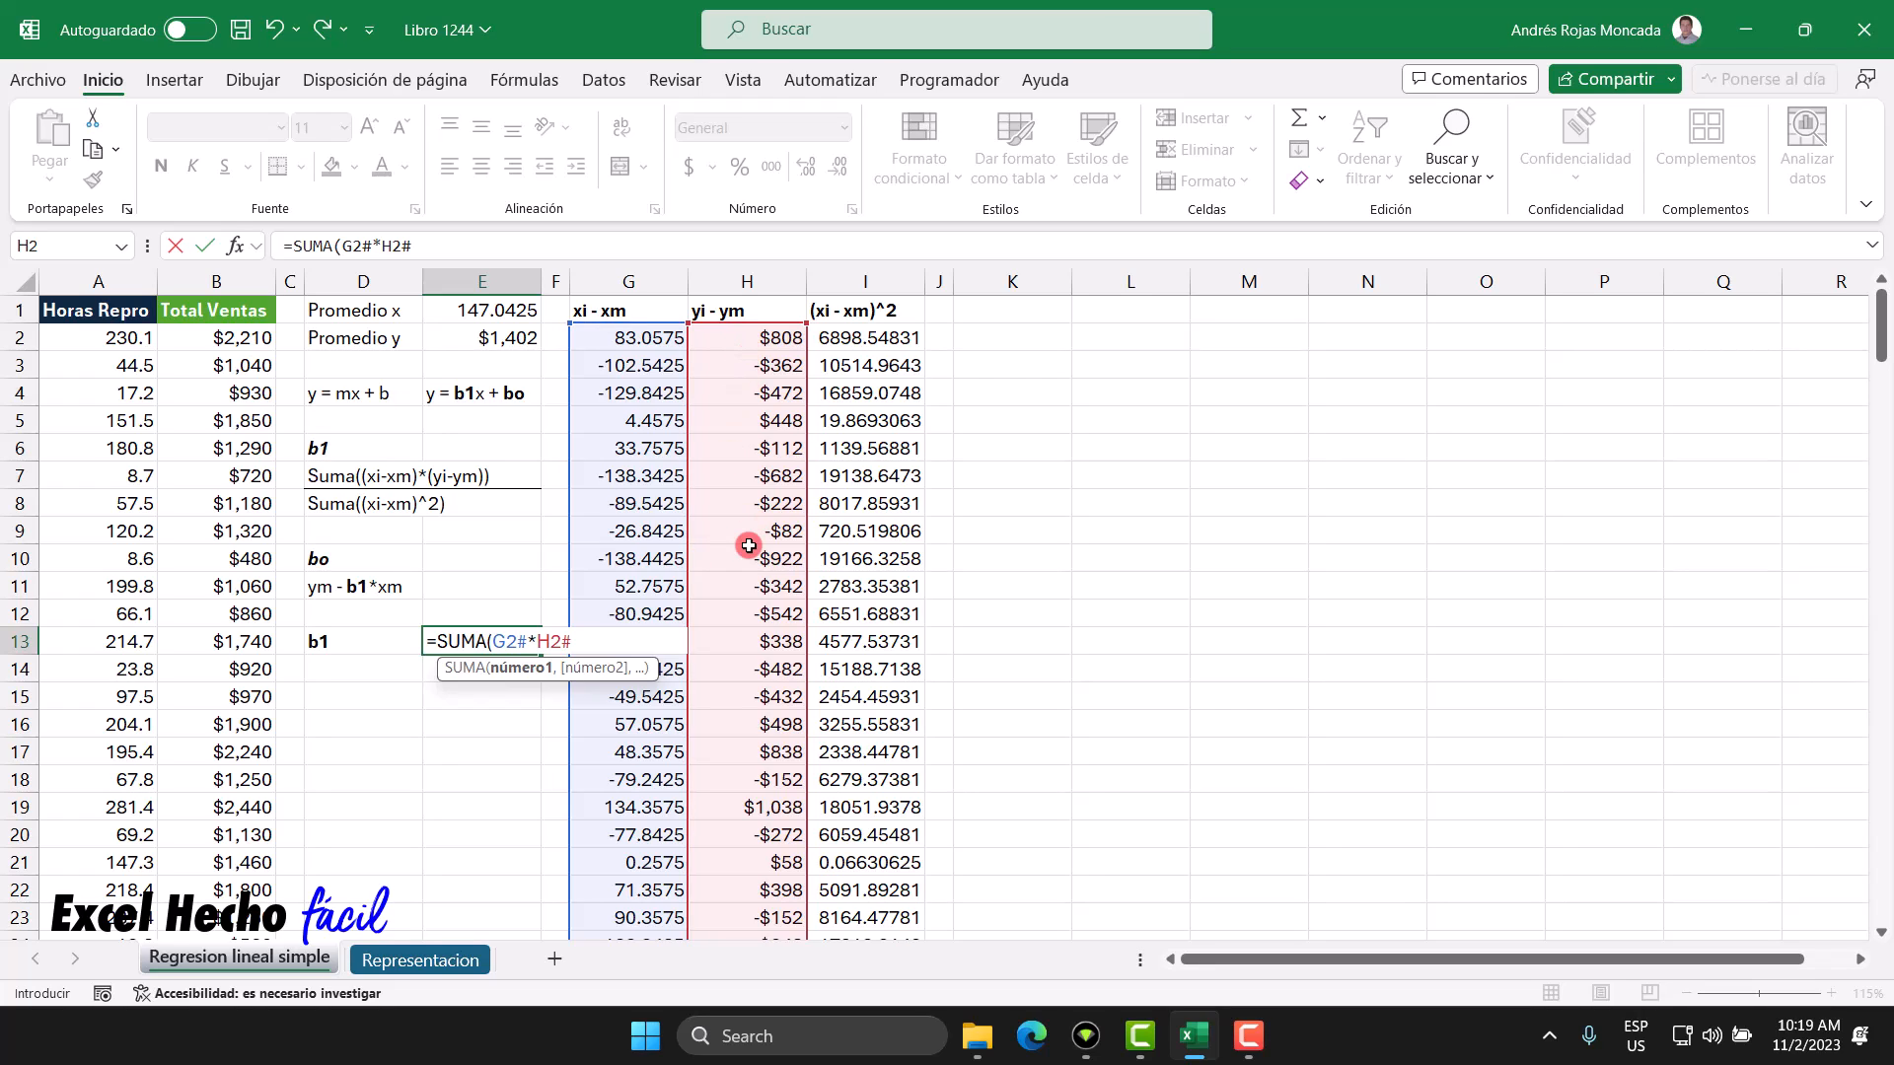
text())
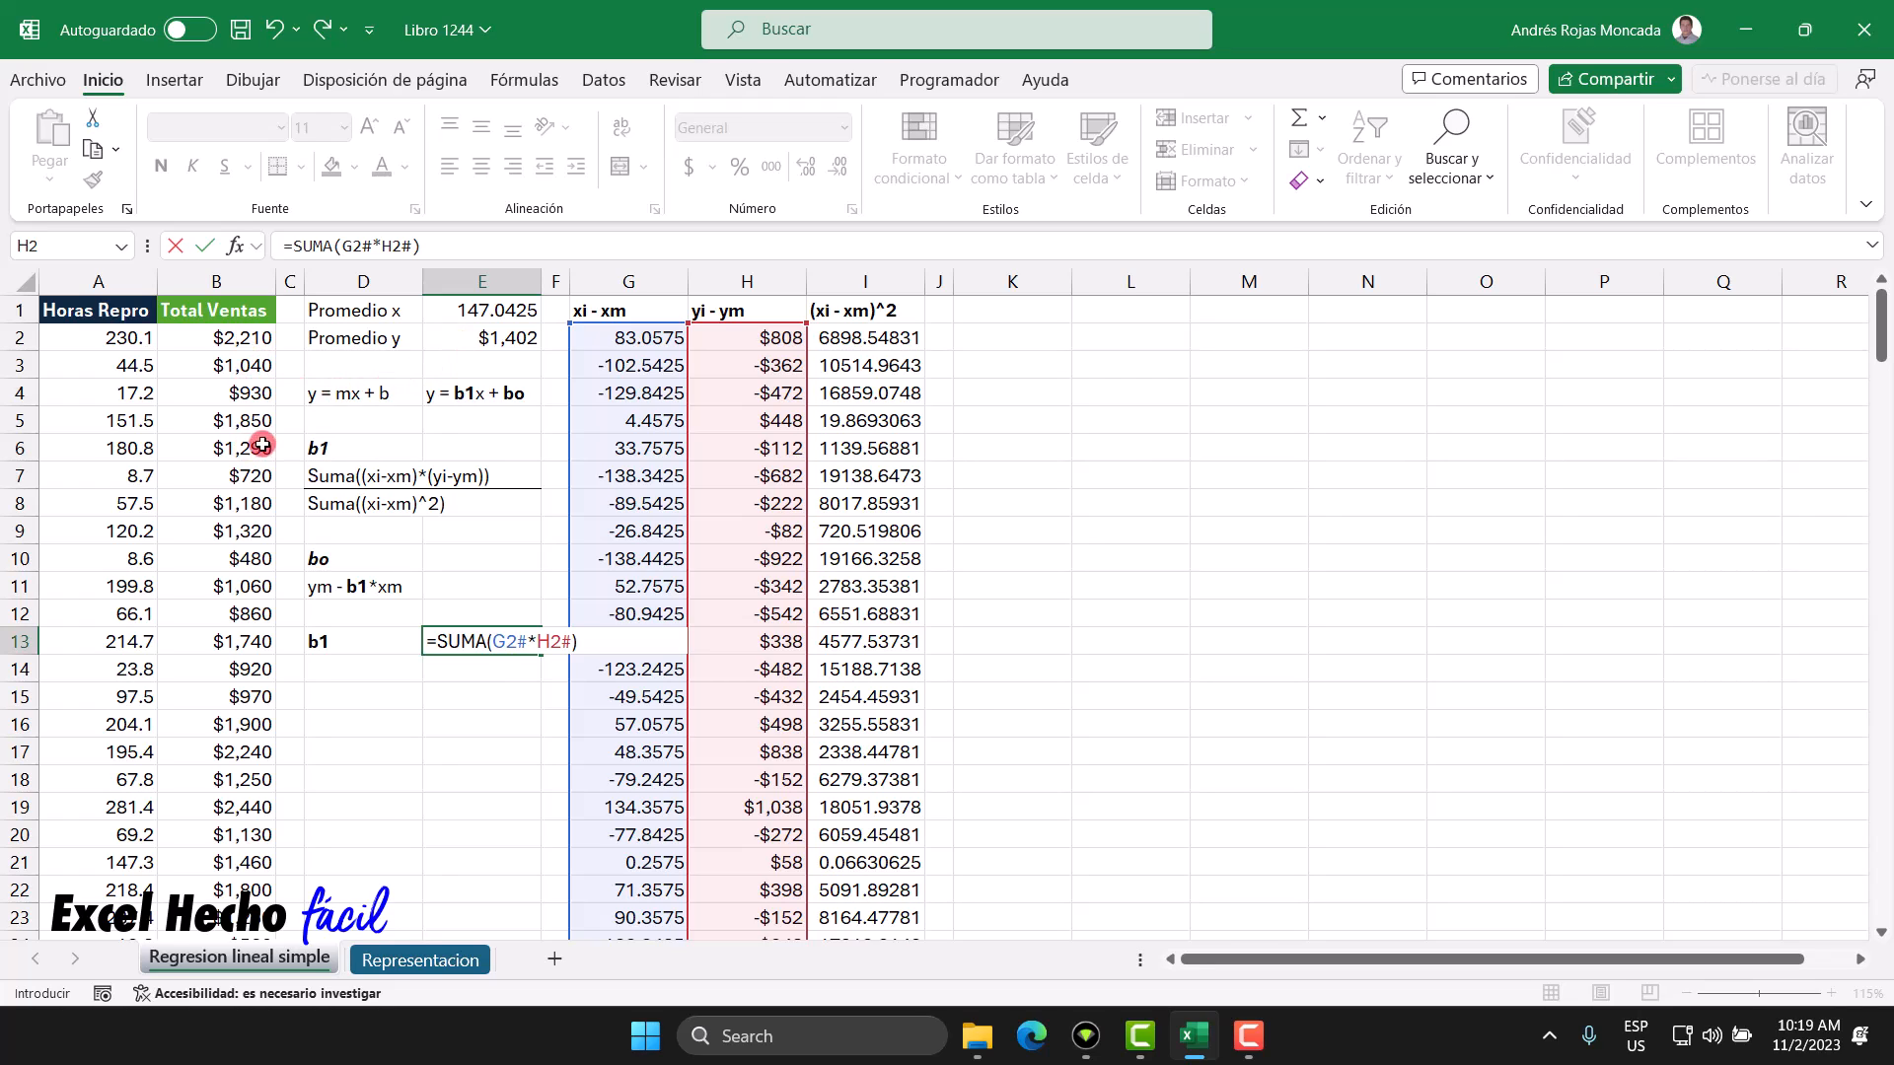
click(613, 640)
text(/SUMA()
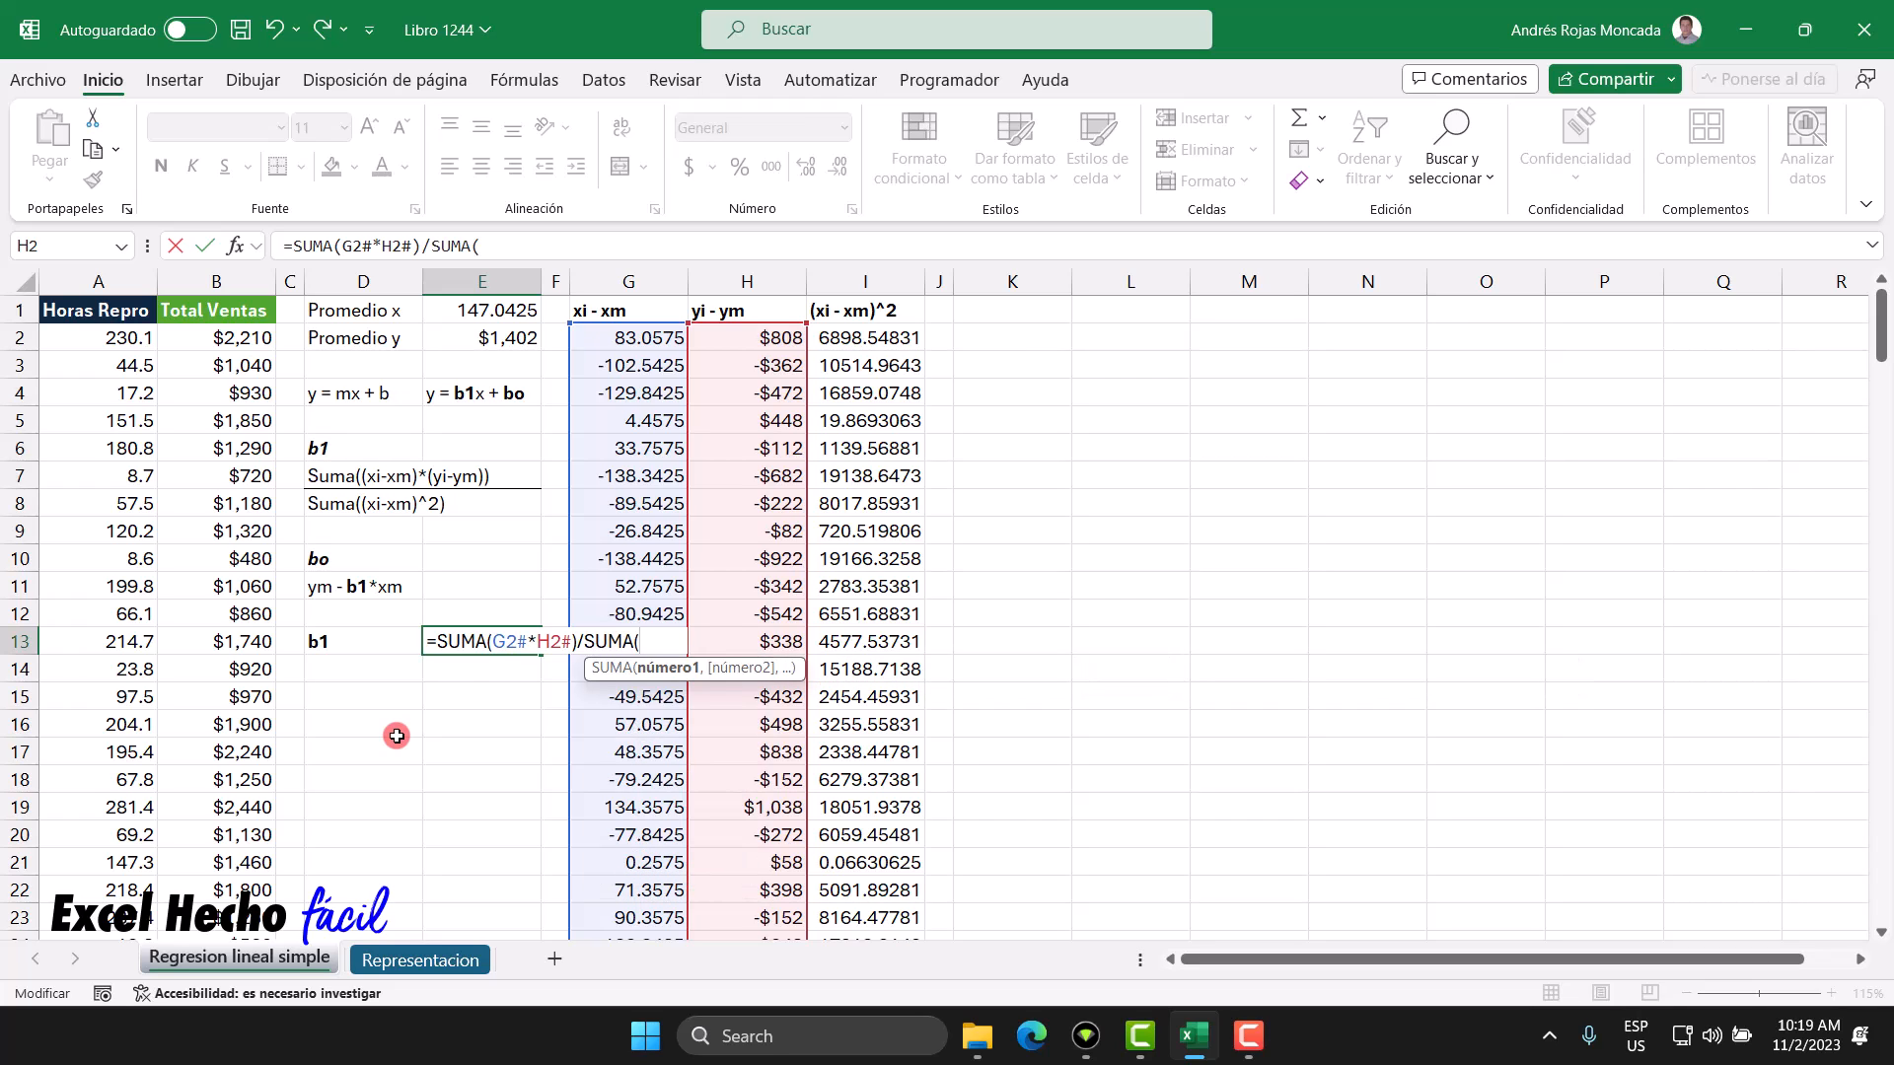
click(854, 339)
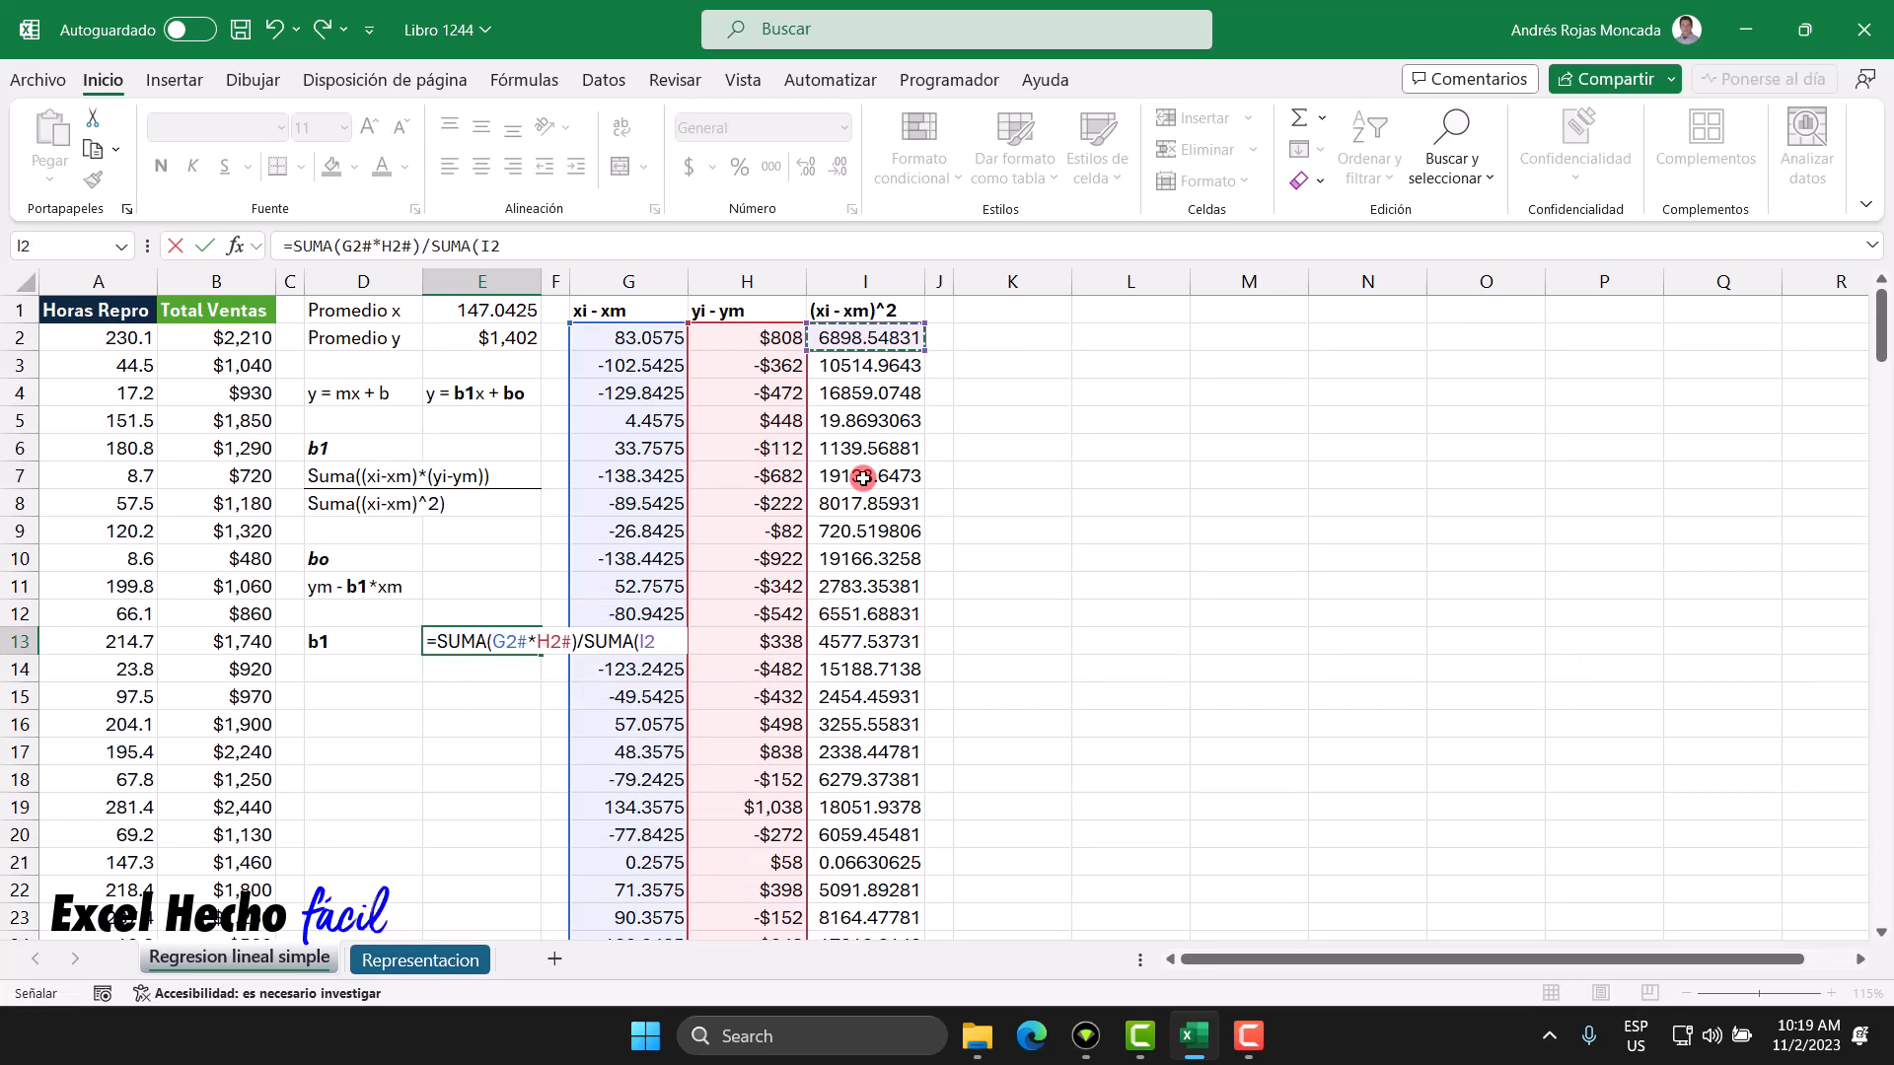
text(#)
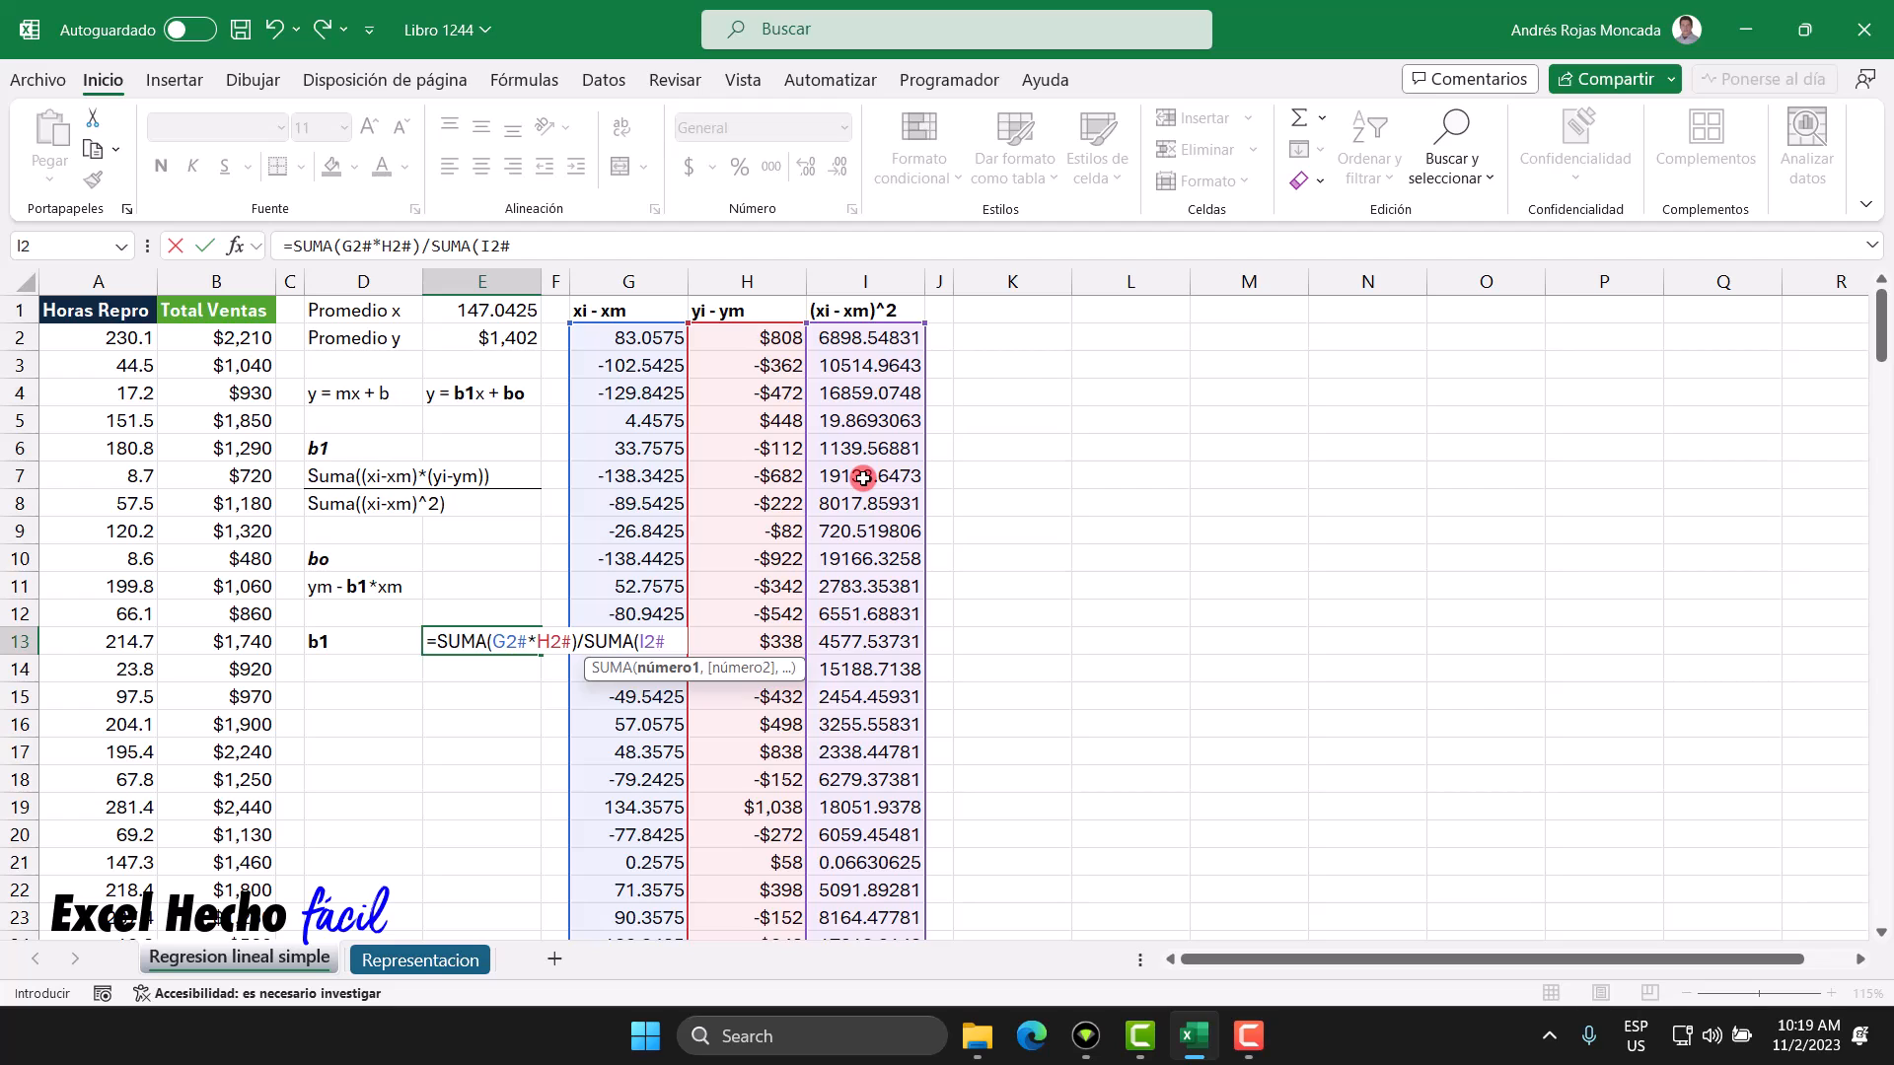
text())
key(Return)
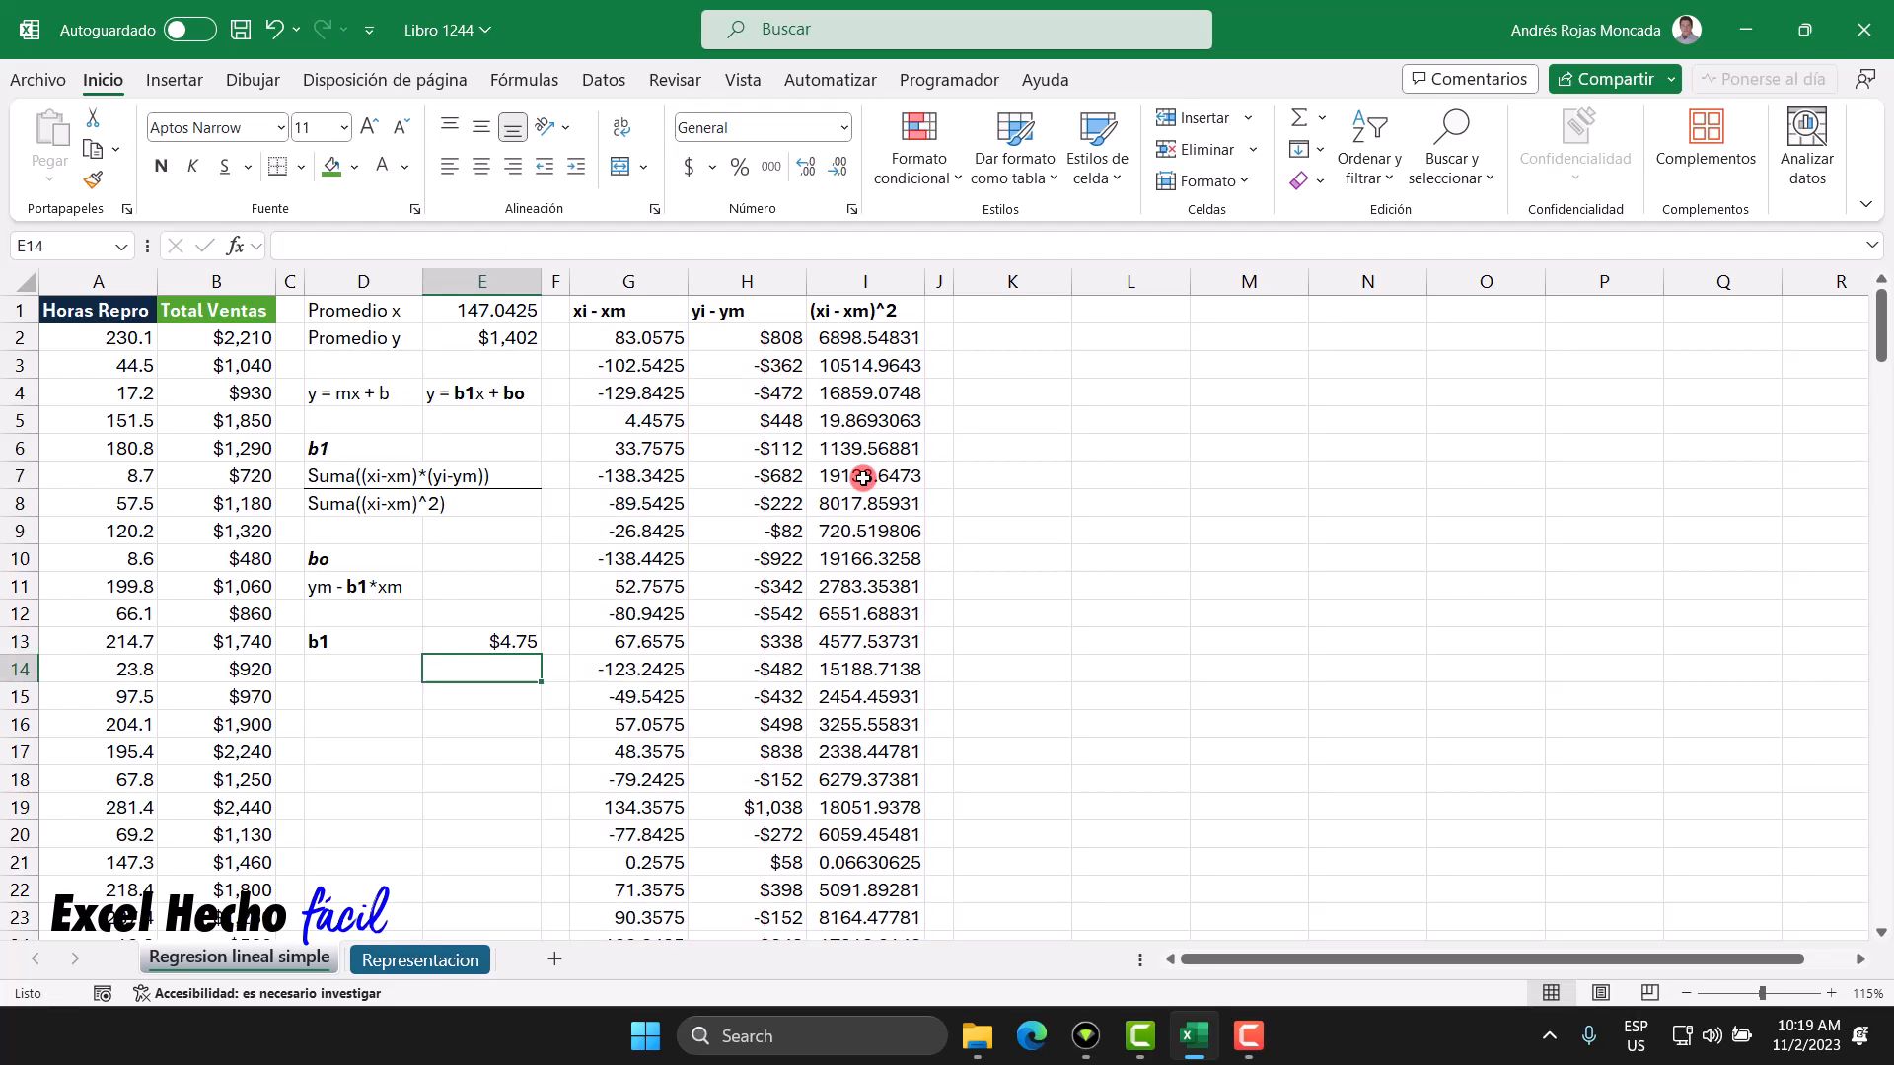
click(517, 643)
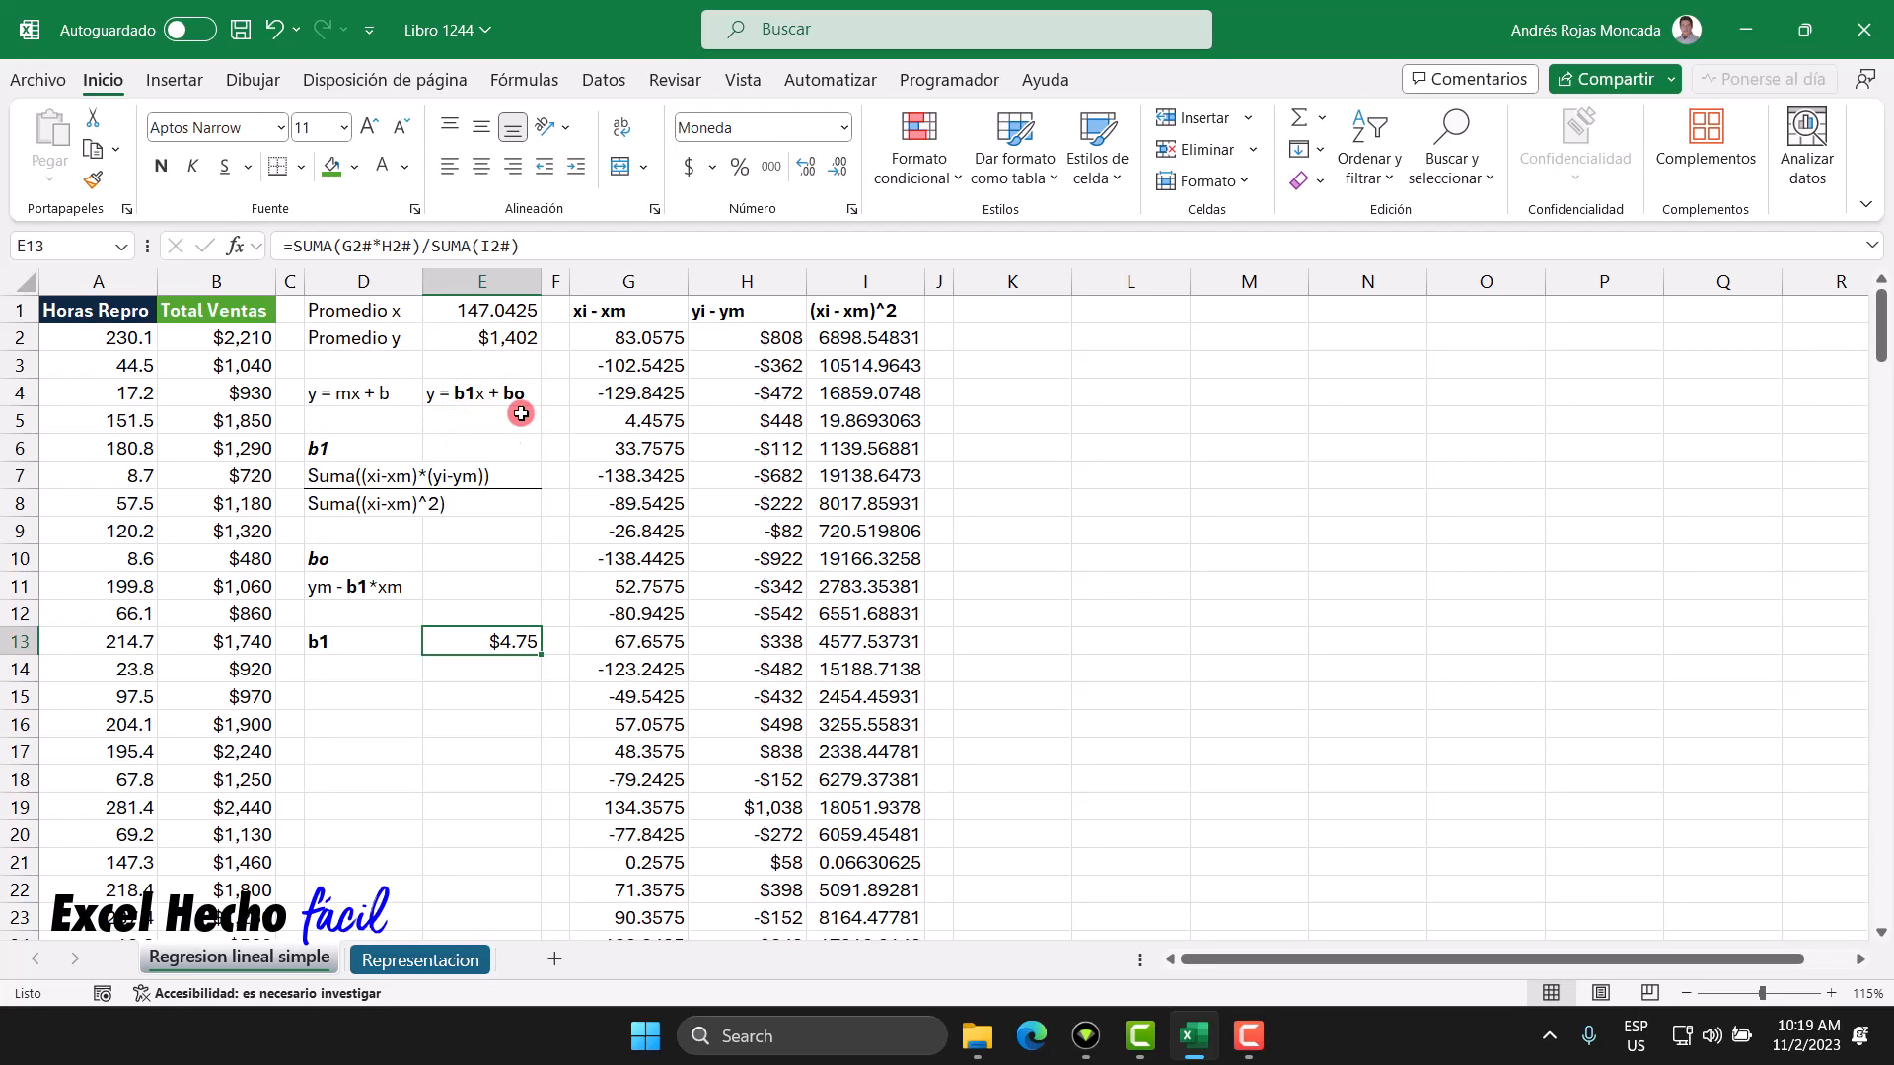
Step: Enter the bold label bo in D14, directly under the b1 label
click(363, 668)
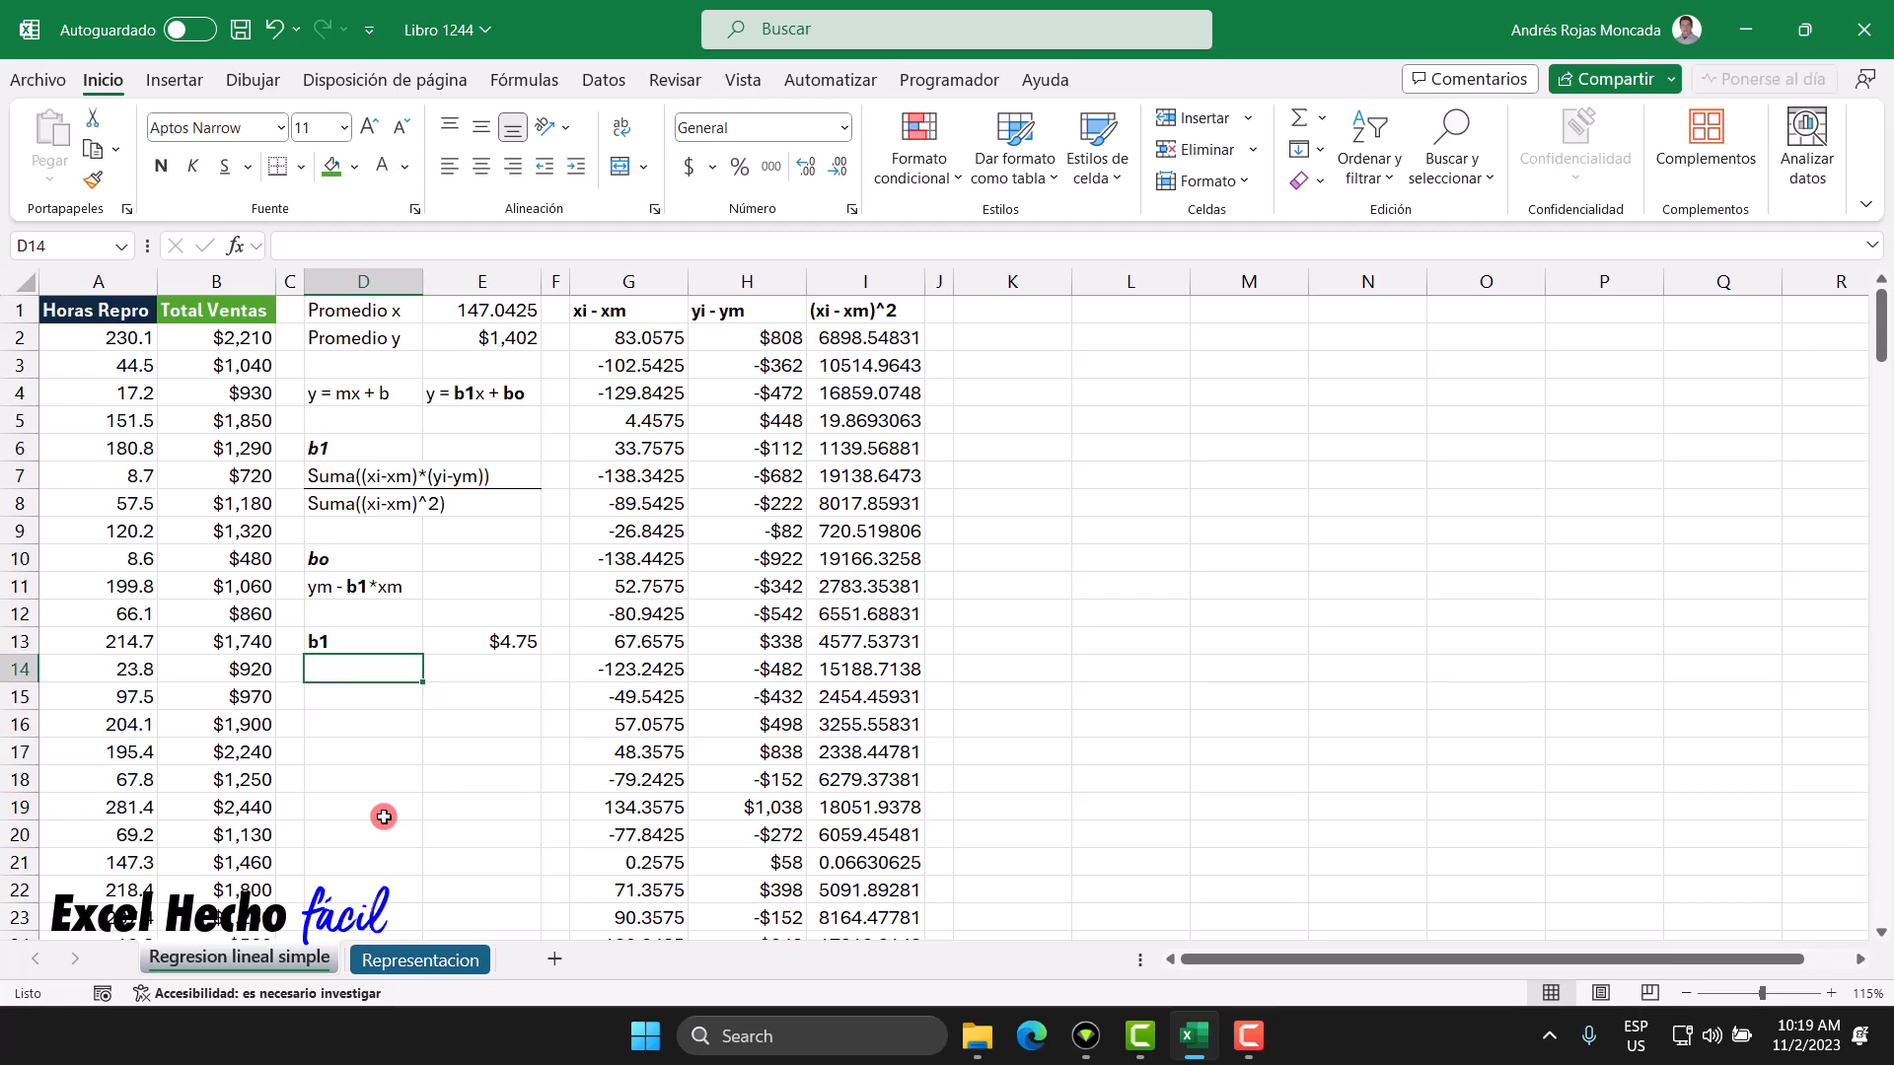
text(bo)
key(ctrl+Return)
key(ctrl+n)
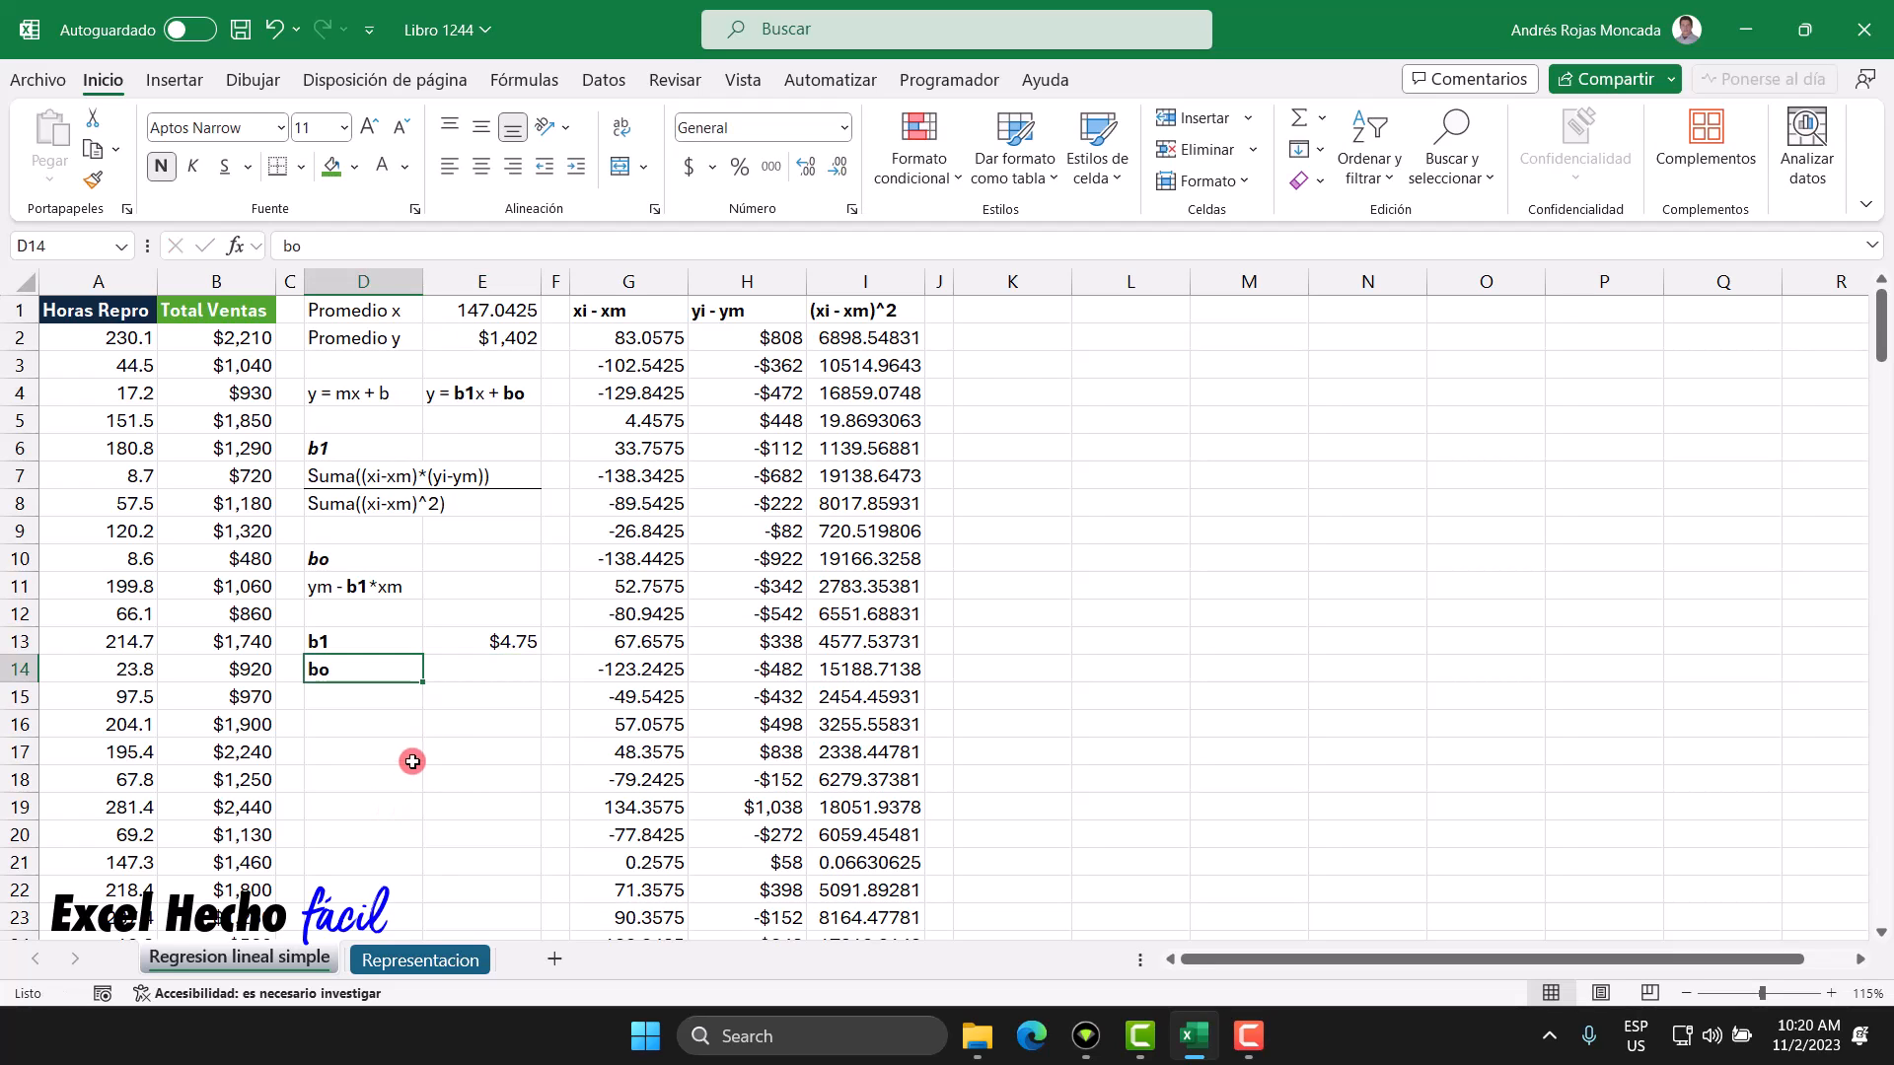
Step: Calculate the intercept bo in E14 from the averages and the slope with the formula =E2-(E13*E1)
click(475, 671)
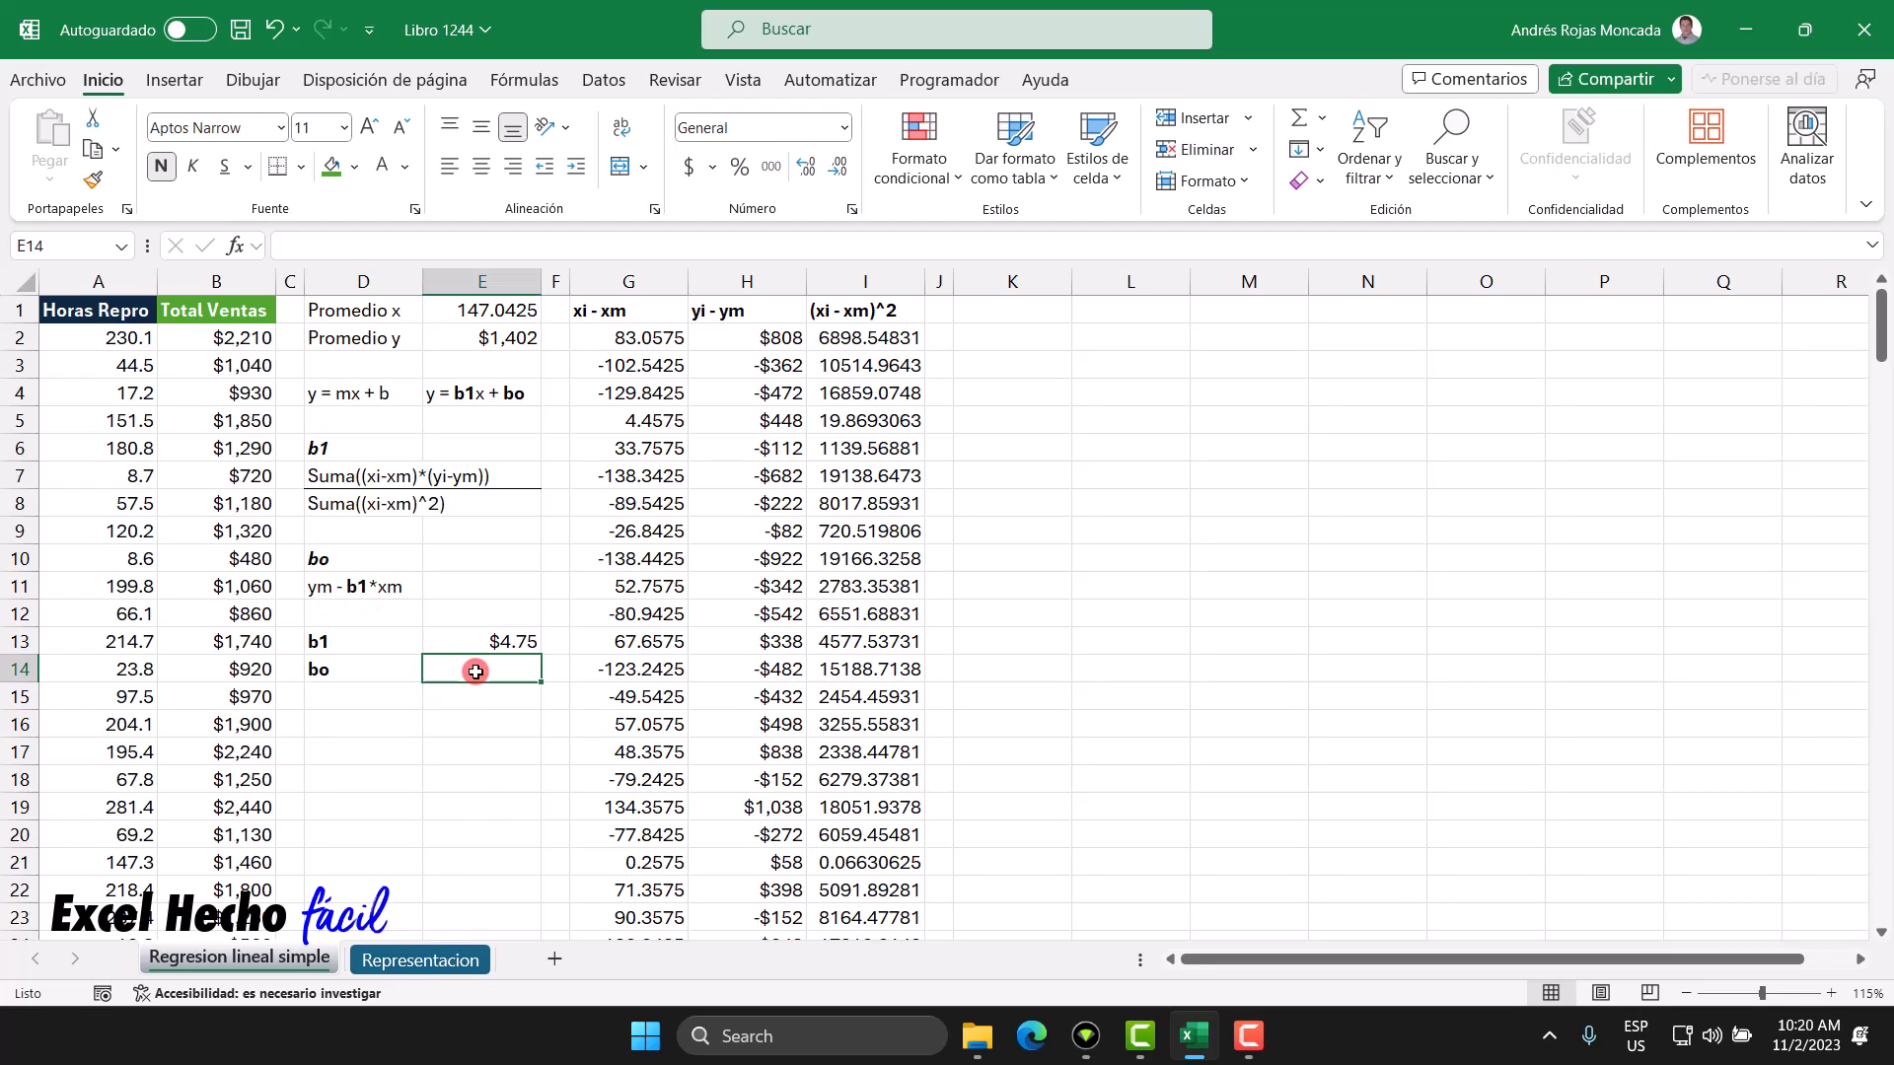
text(=)
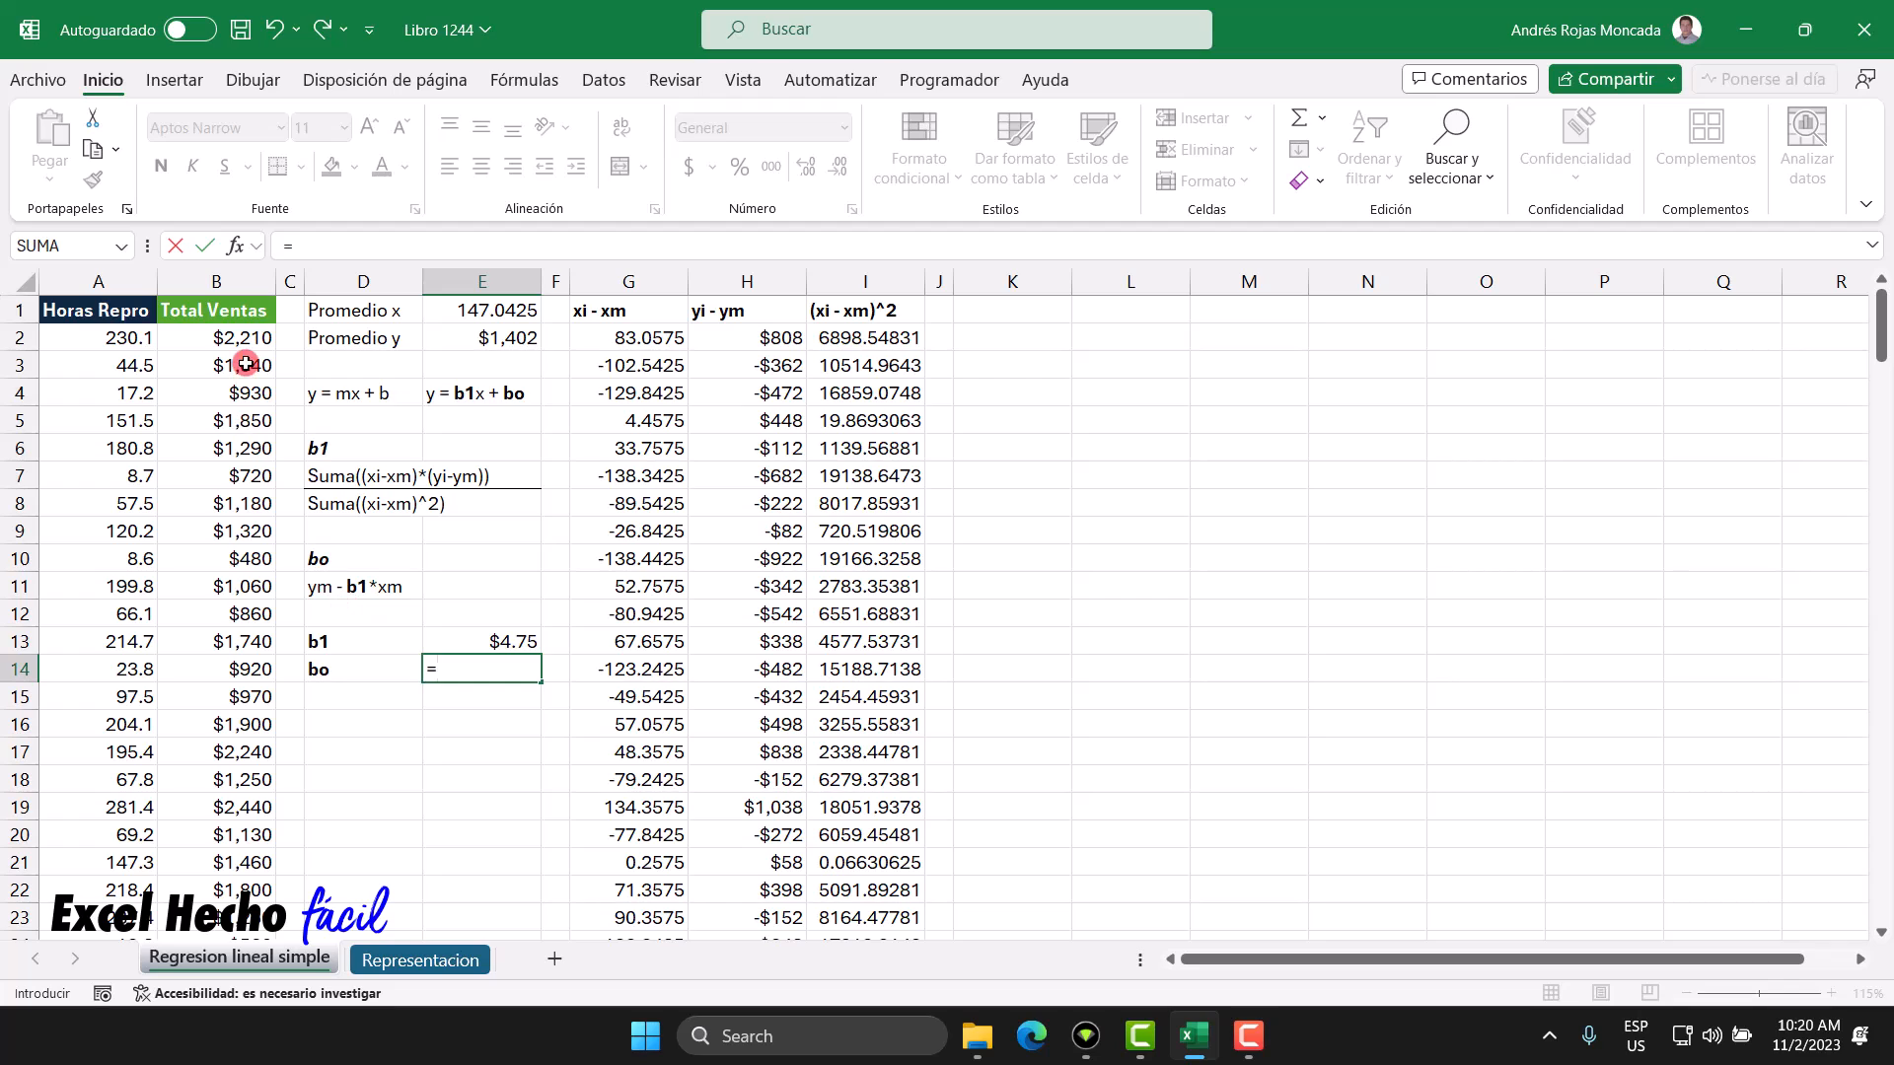
click(467, 338)
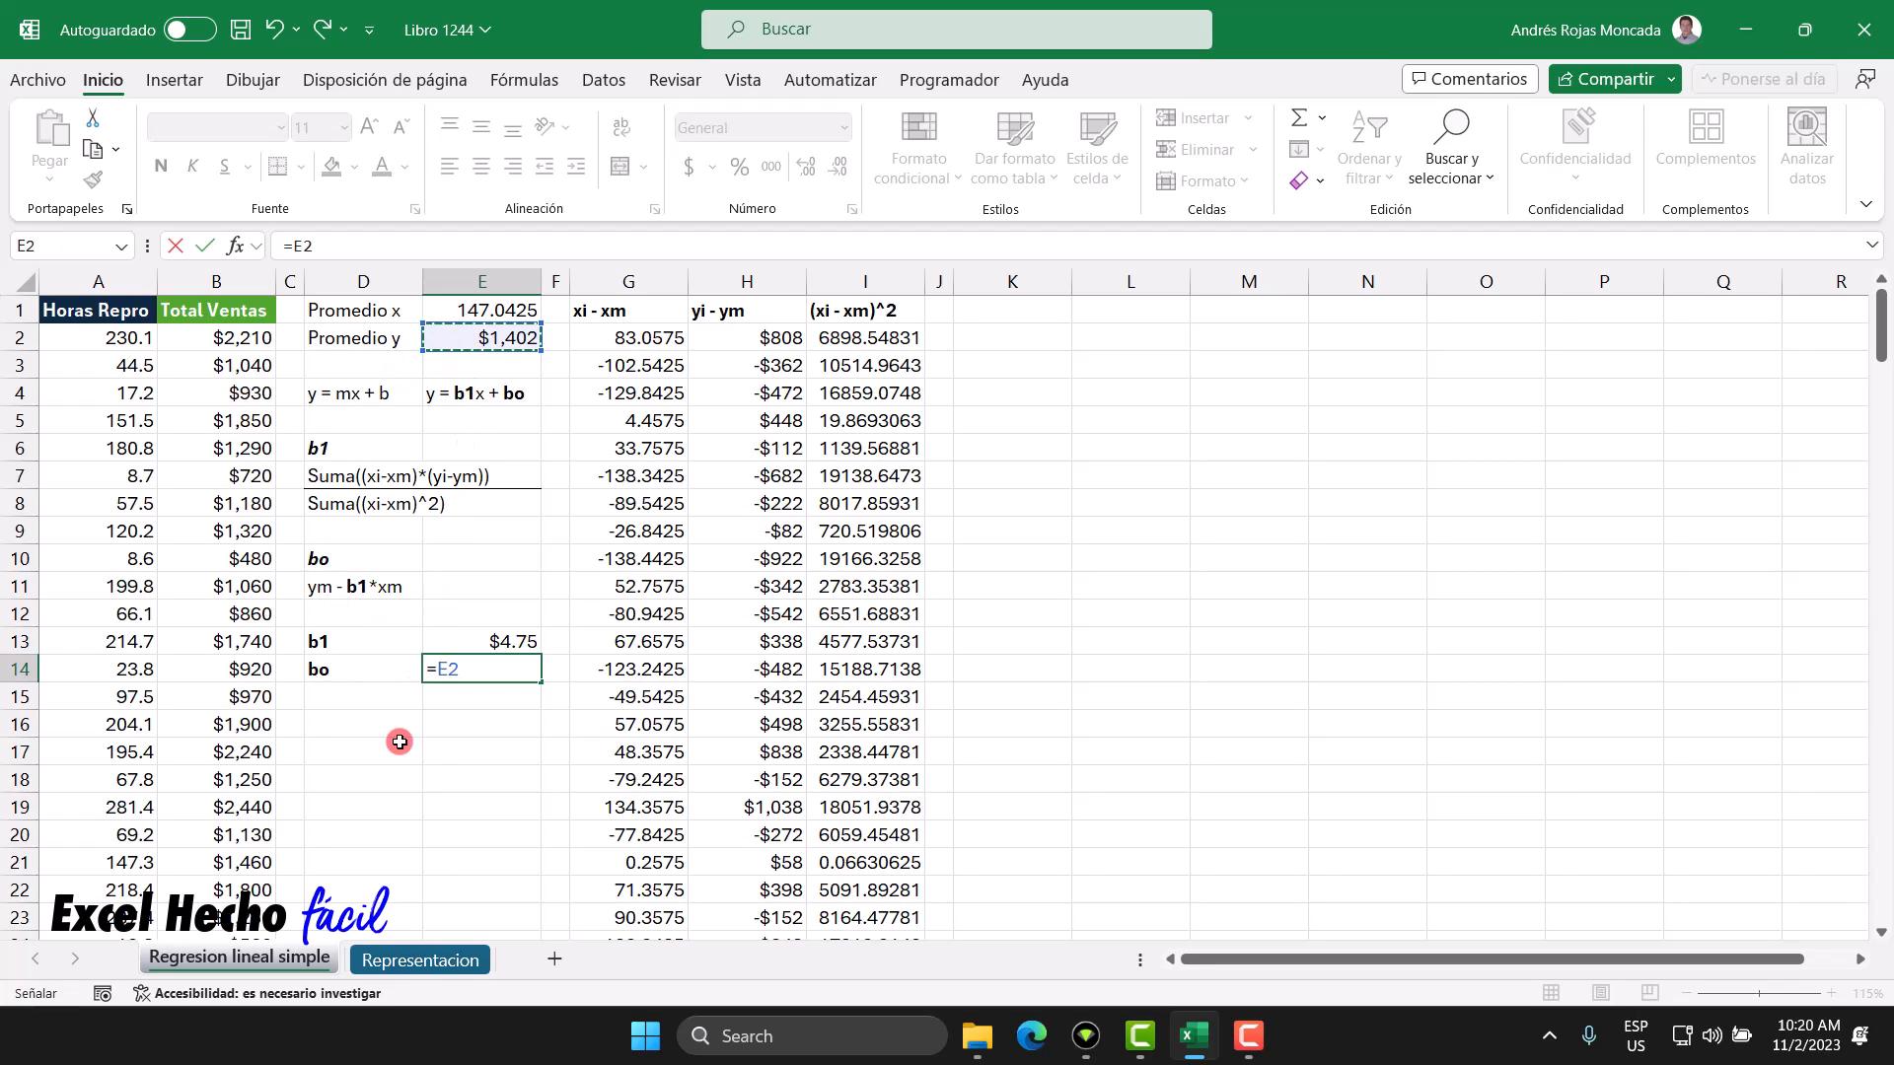
text(-()
click(478, 643)
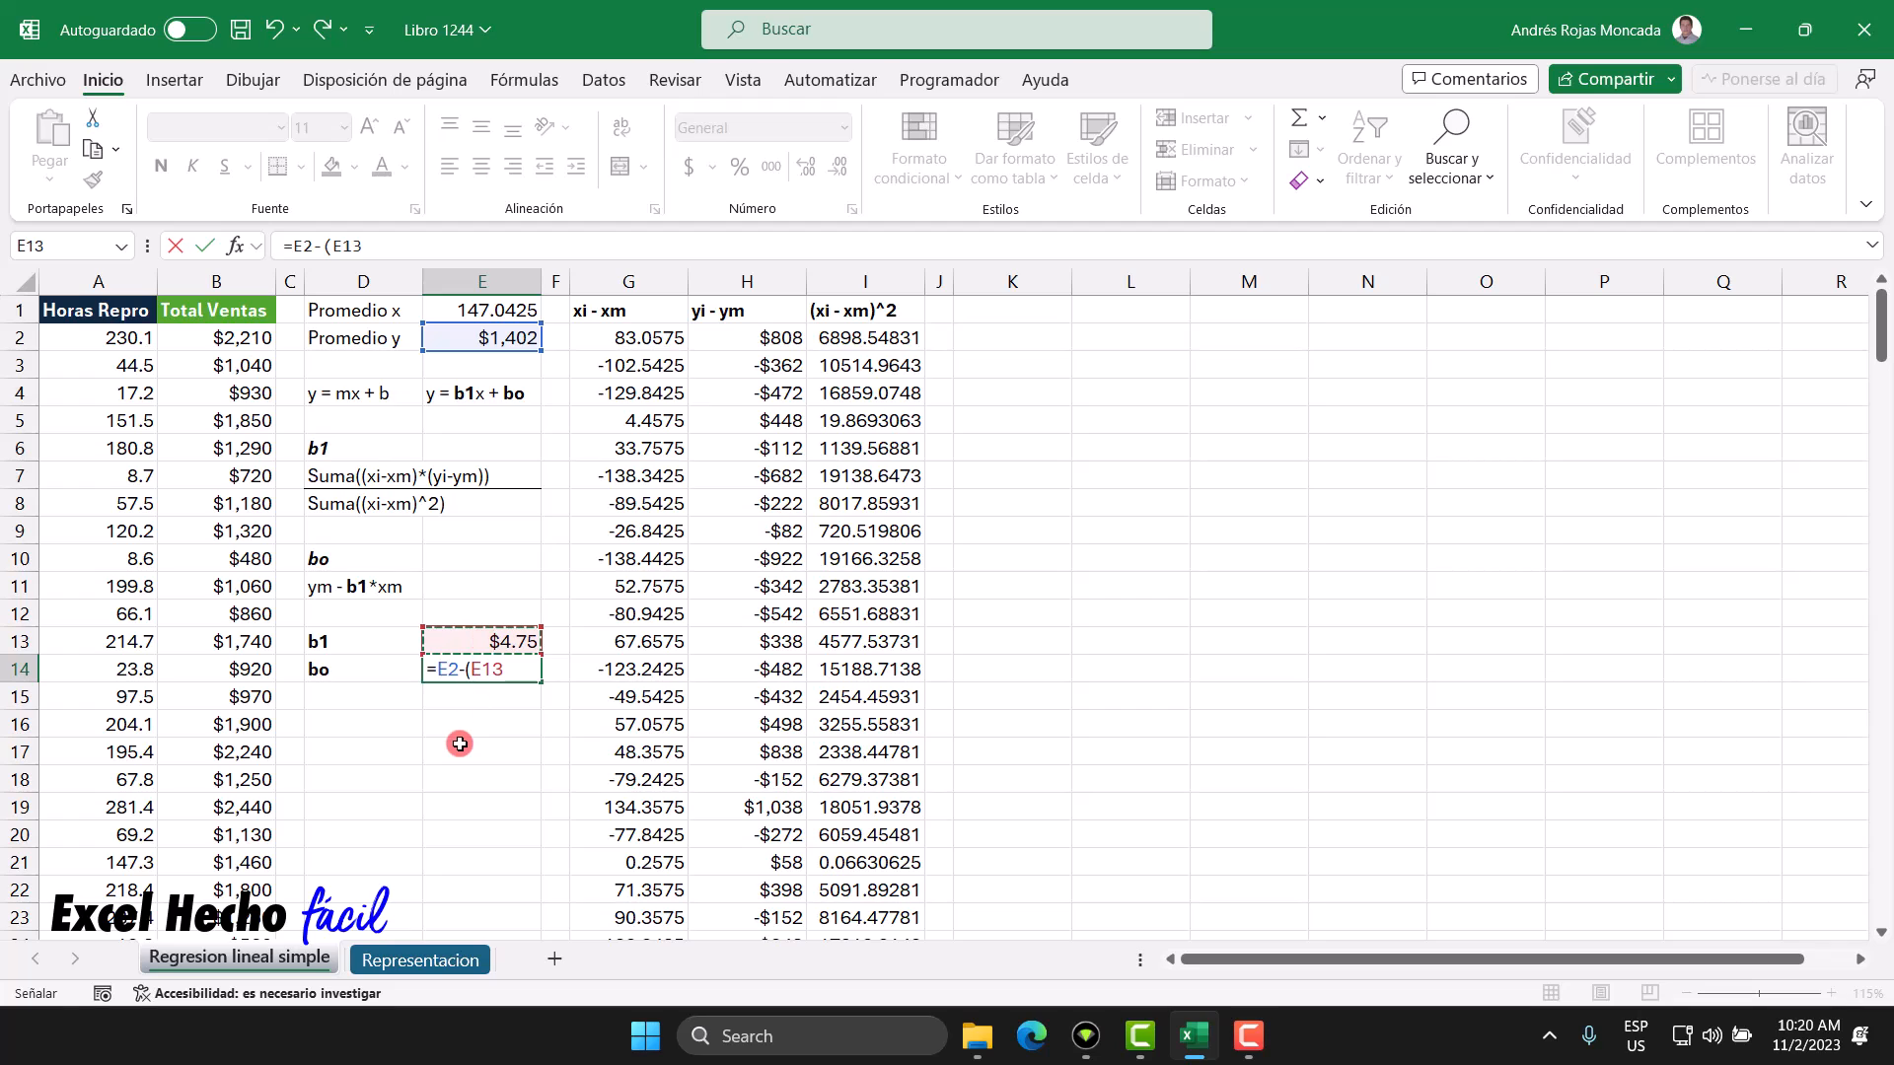
text(*)
click(468, 306)
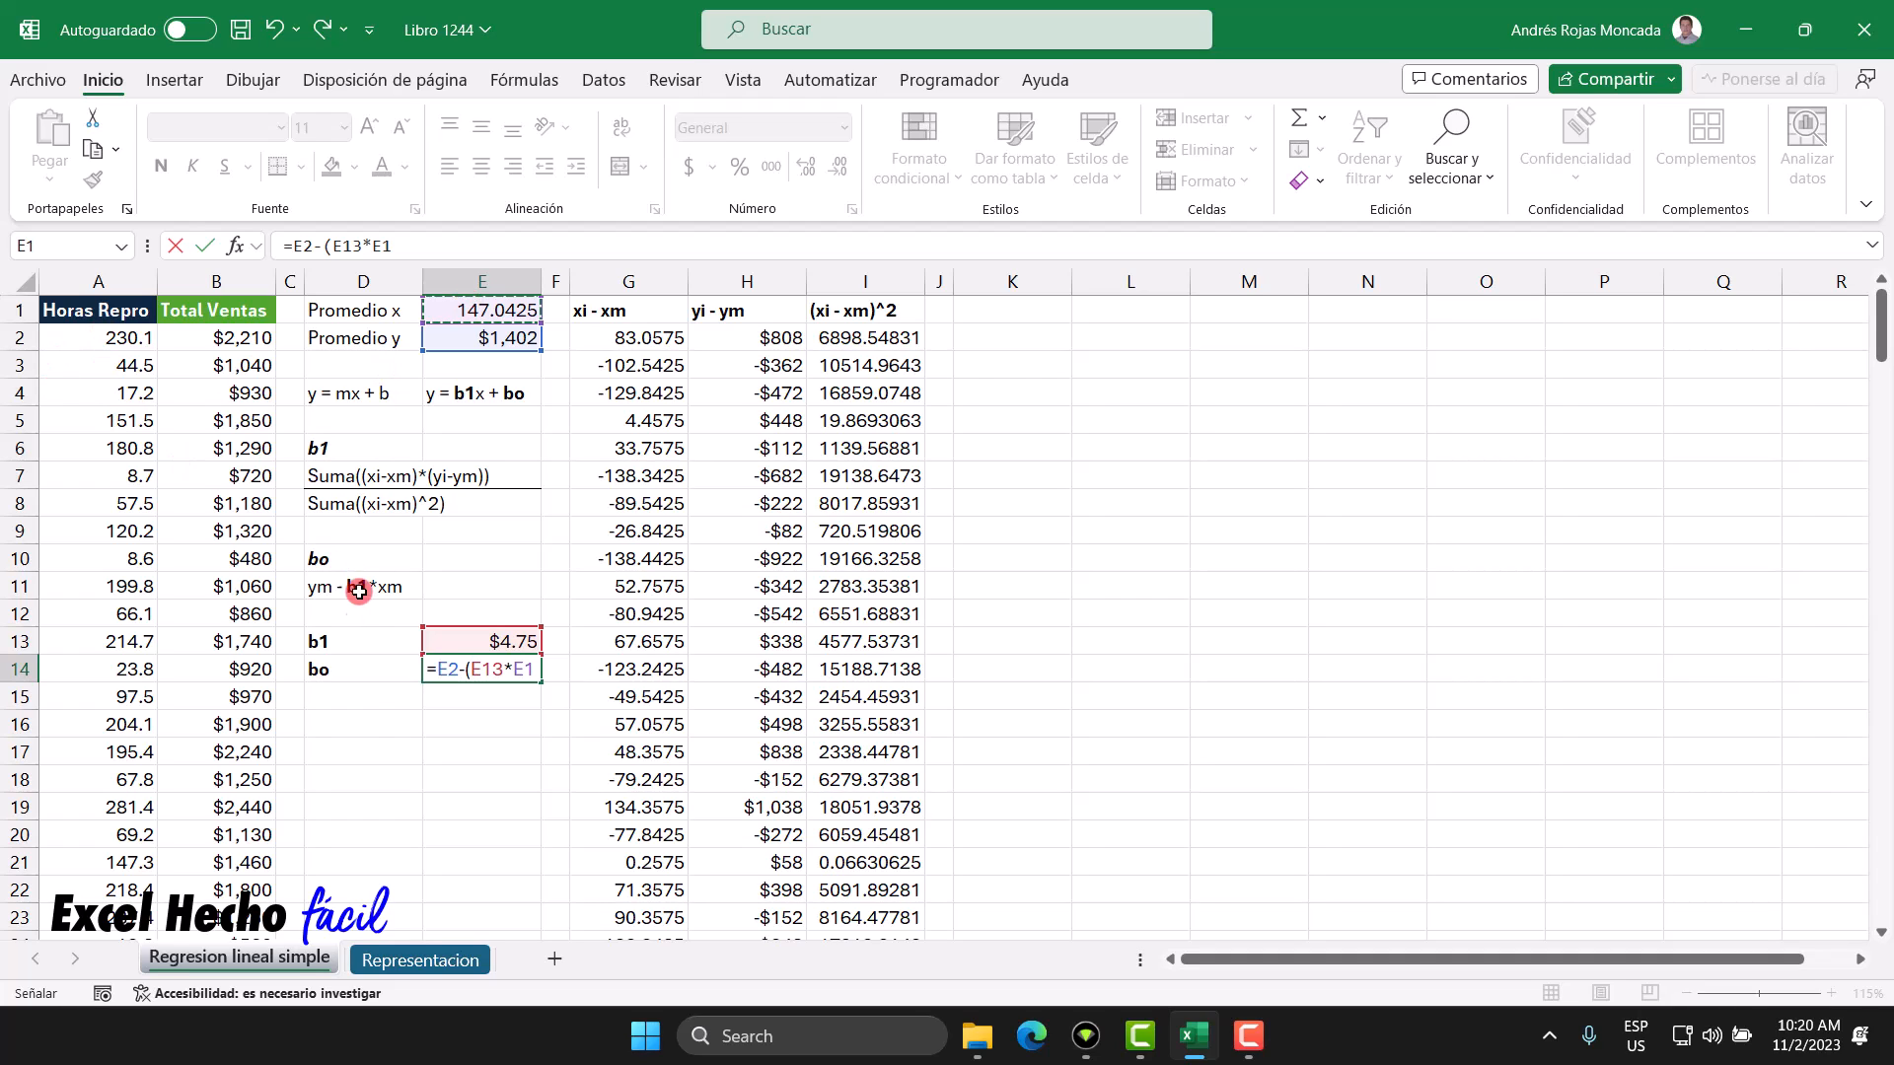
text())
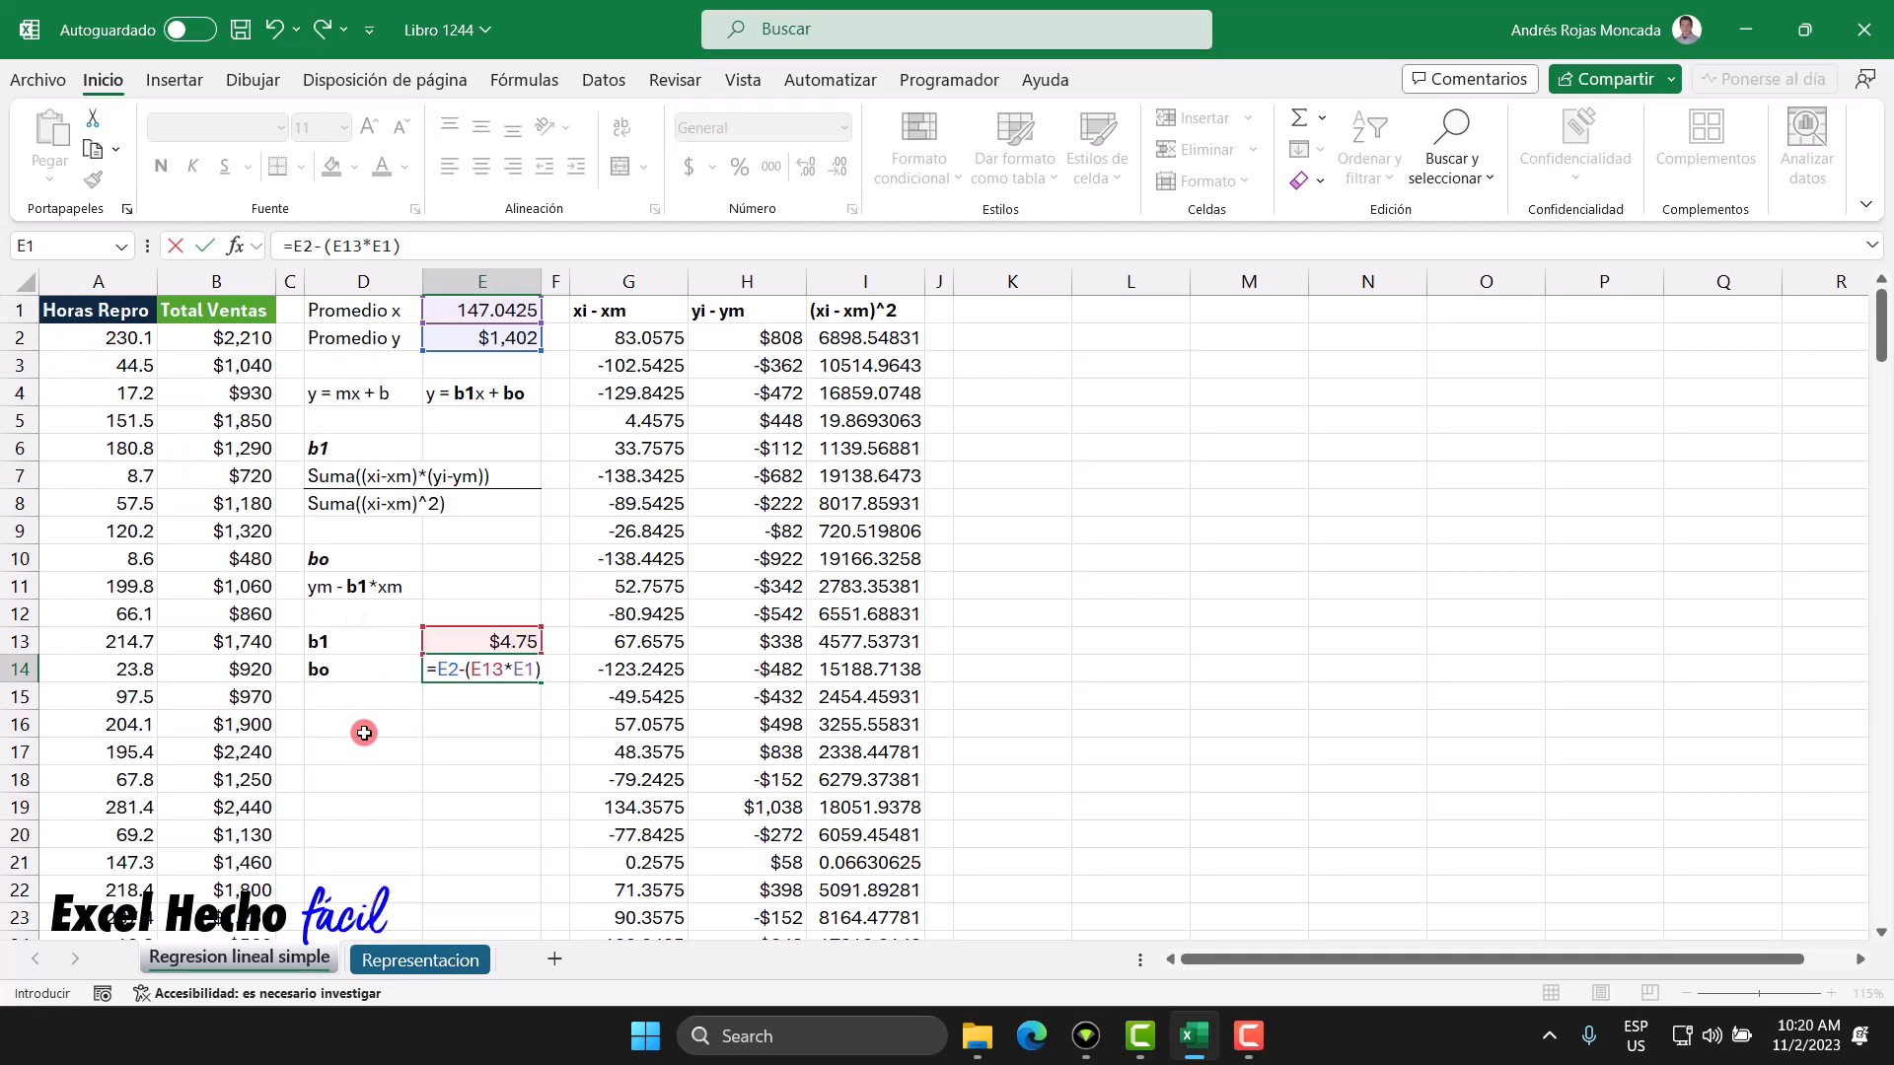
key(Return)
click(495, 672)
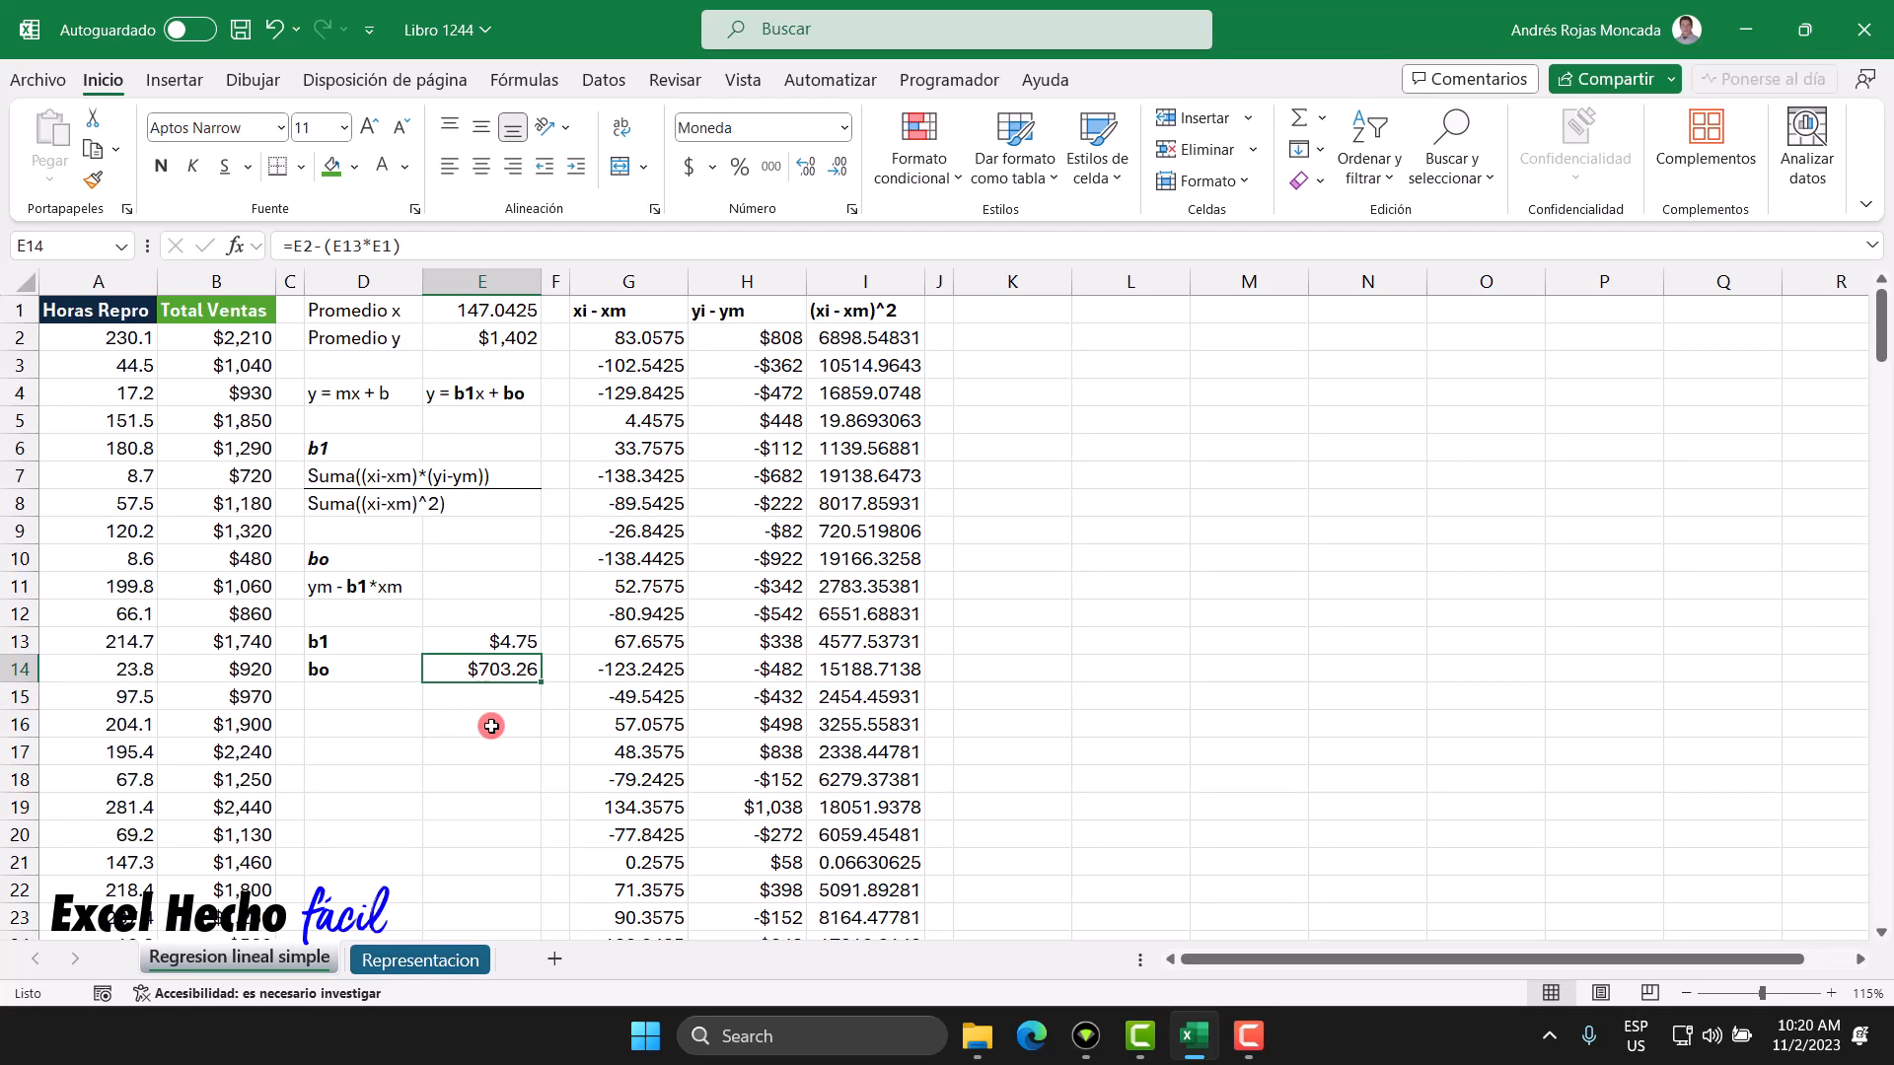
Step: Write the fitted regression equation as the text y = 4.75x + 703.26 in D16
click(364, 726)
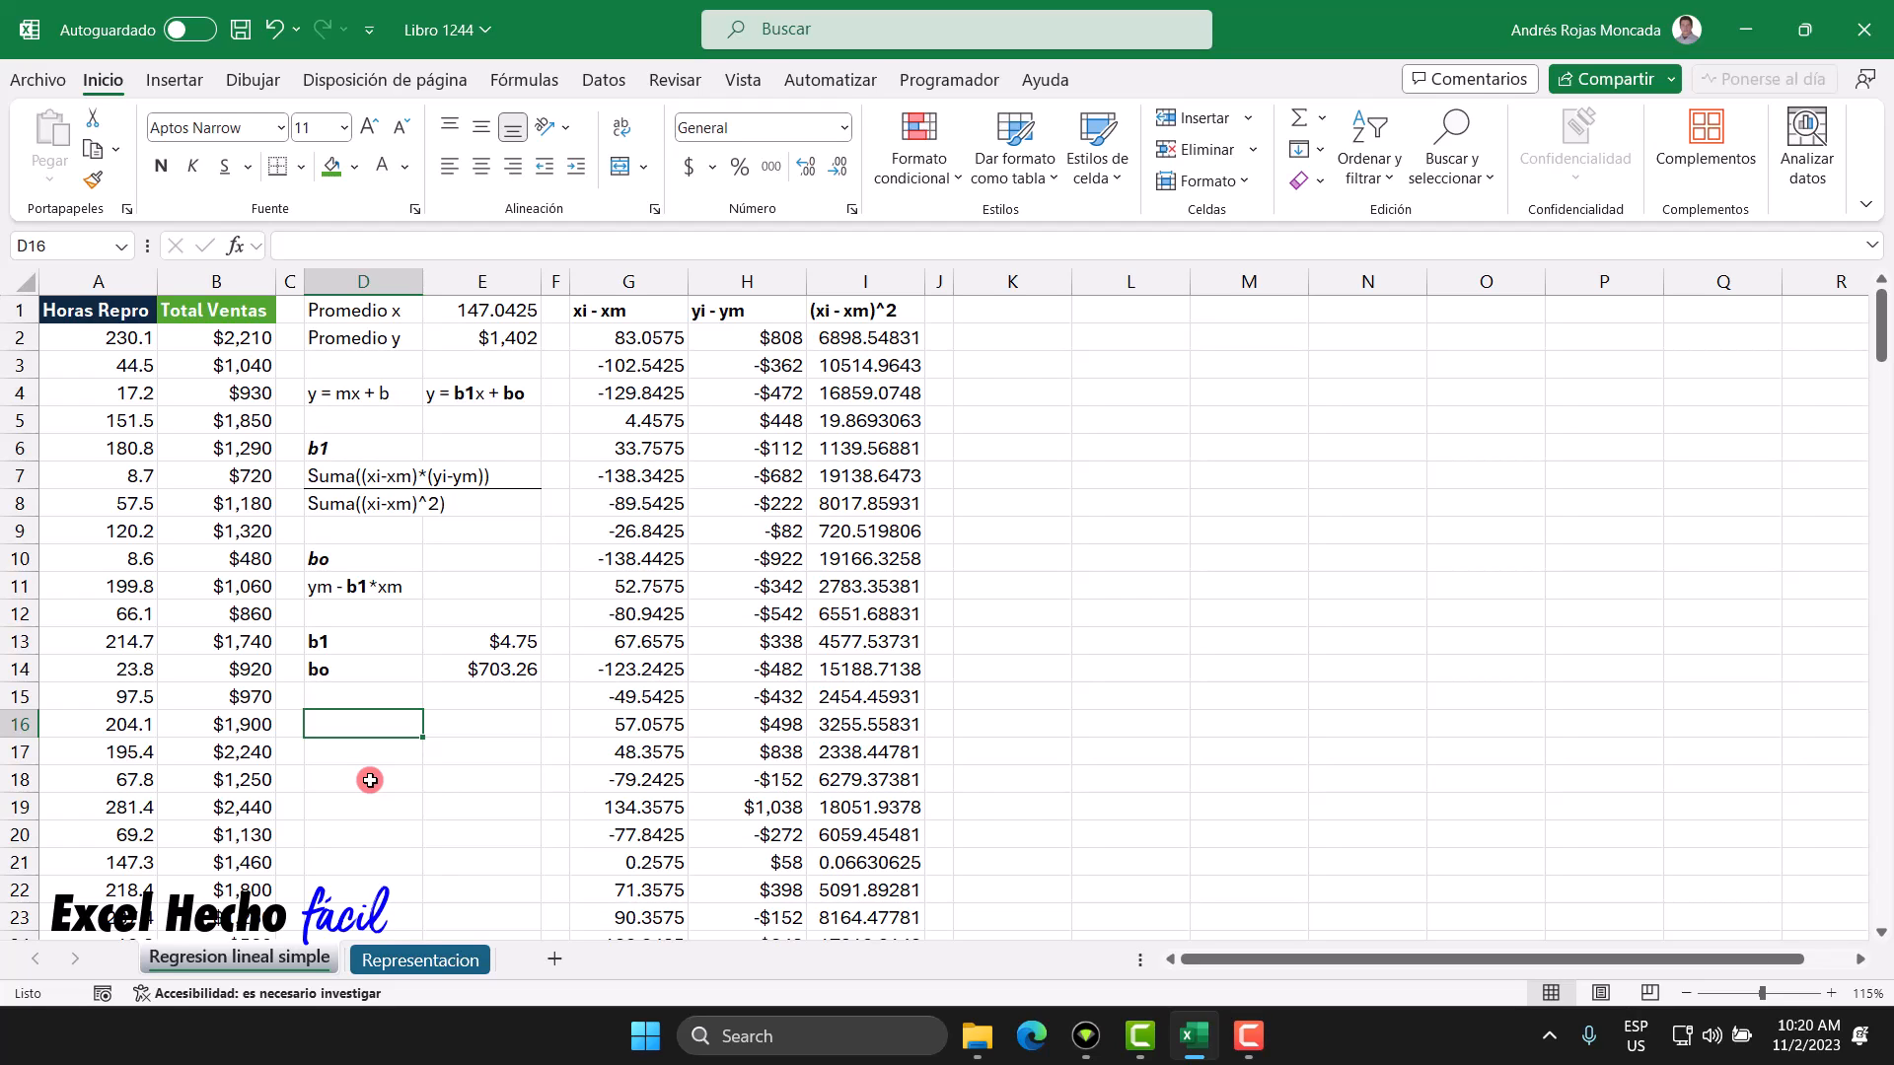
text(y = )
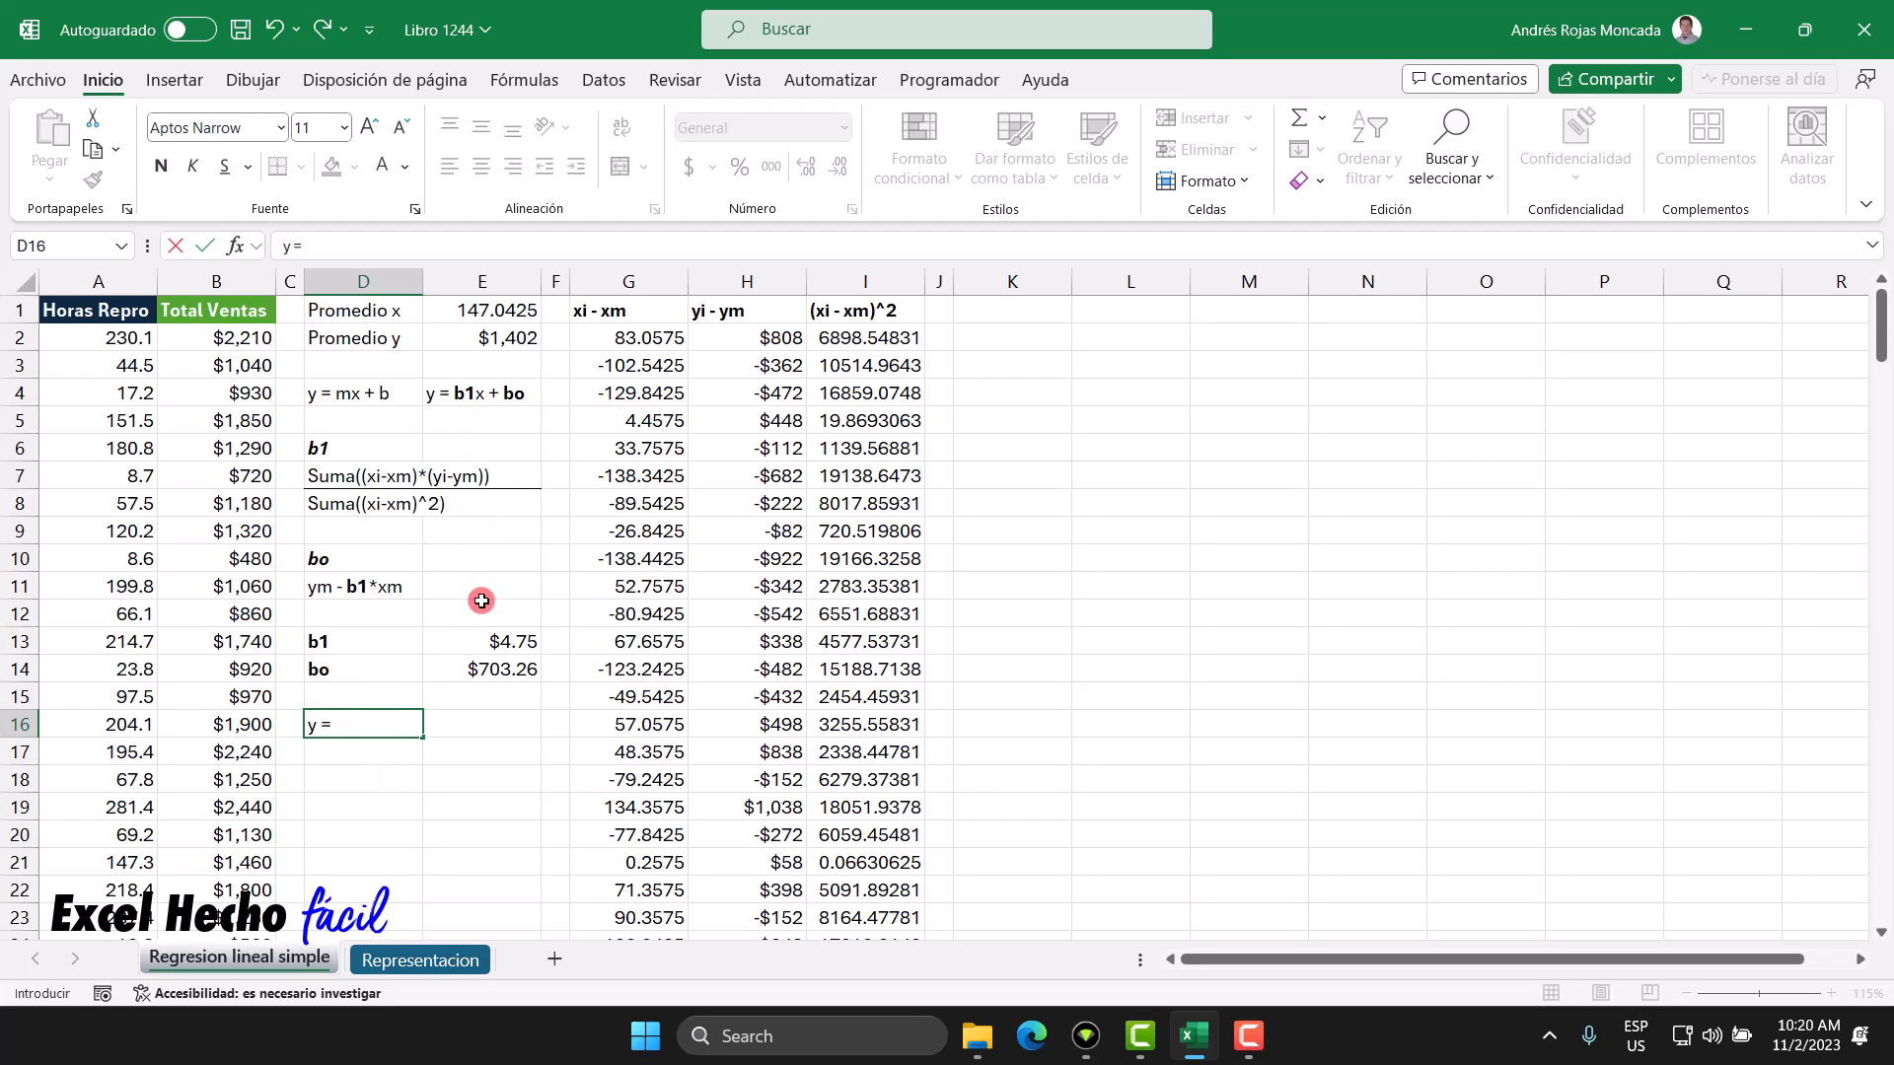
text(4.75)
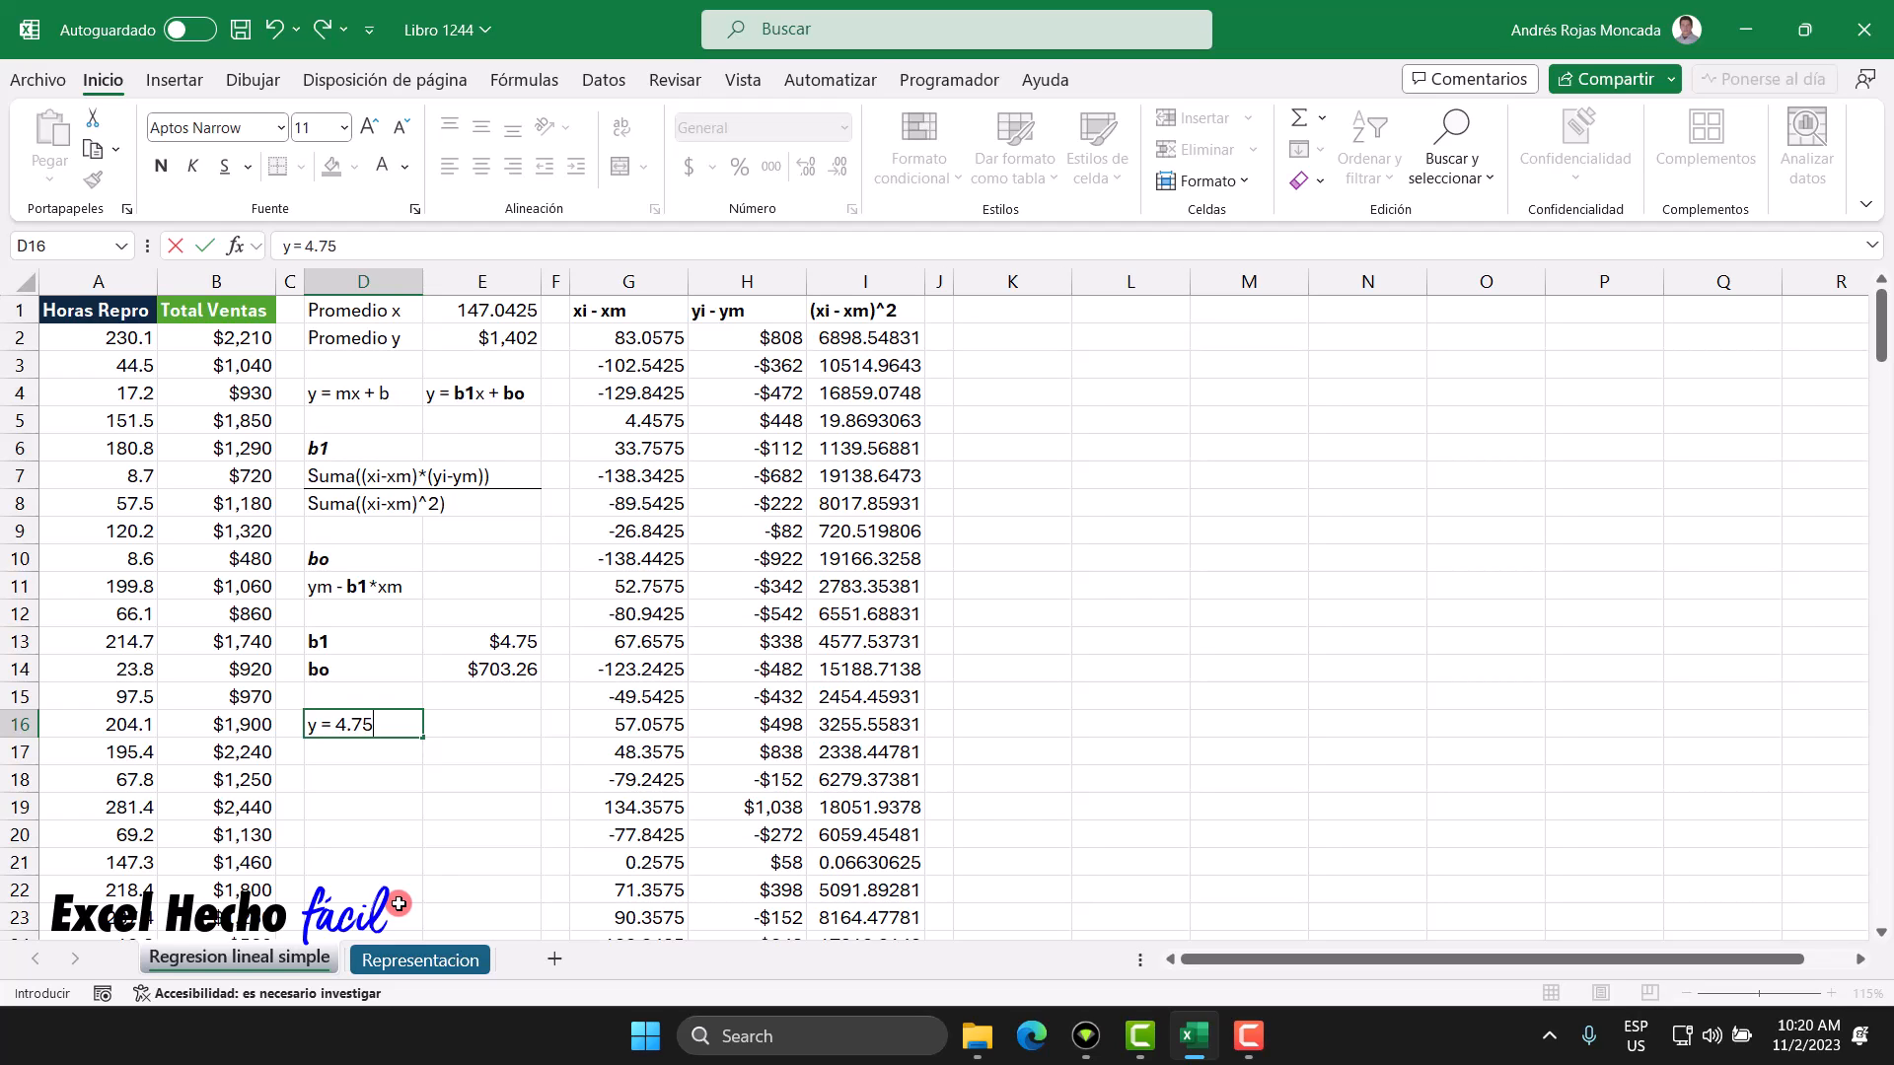
text(x +)
text(70)
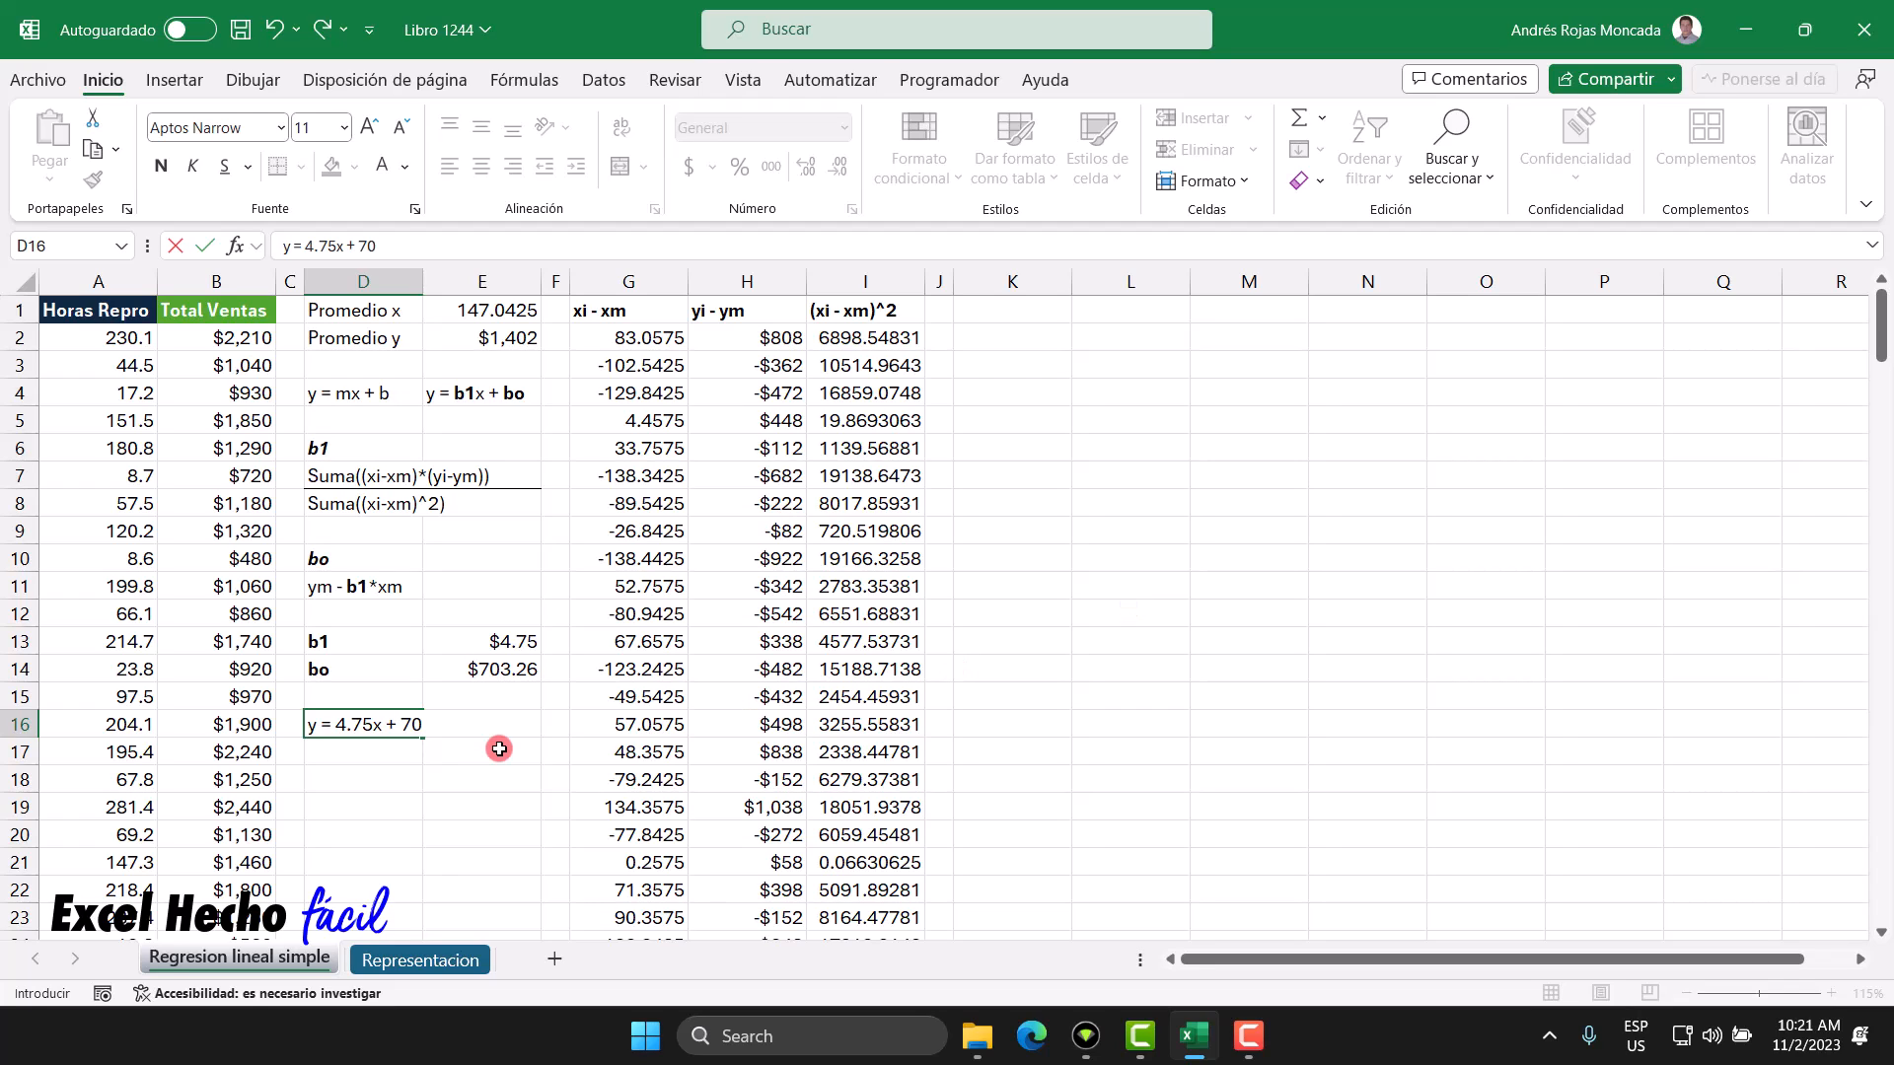
text(3.26)
key(Return)
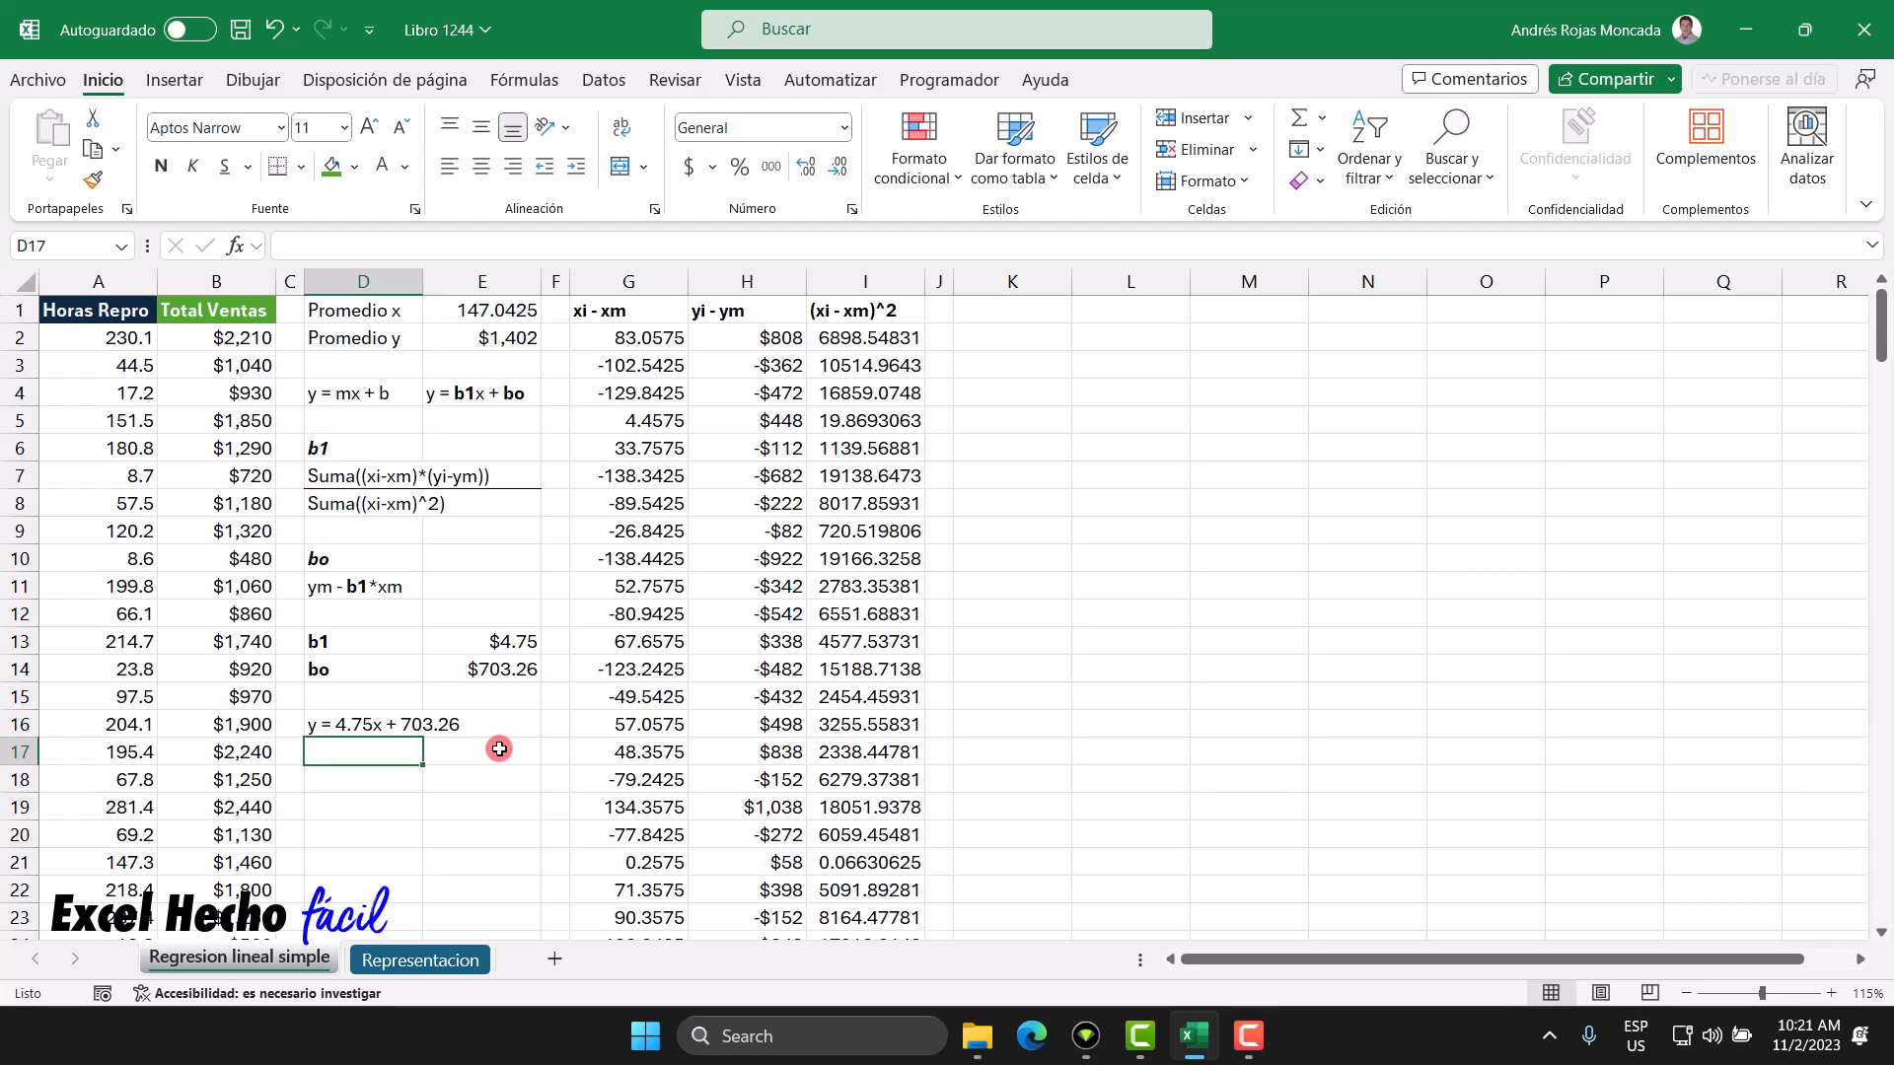
Step: Format the regression equation in D16 as bold dark green text
click(378, 726)
click(404, 166)
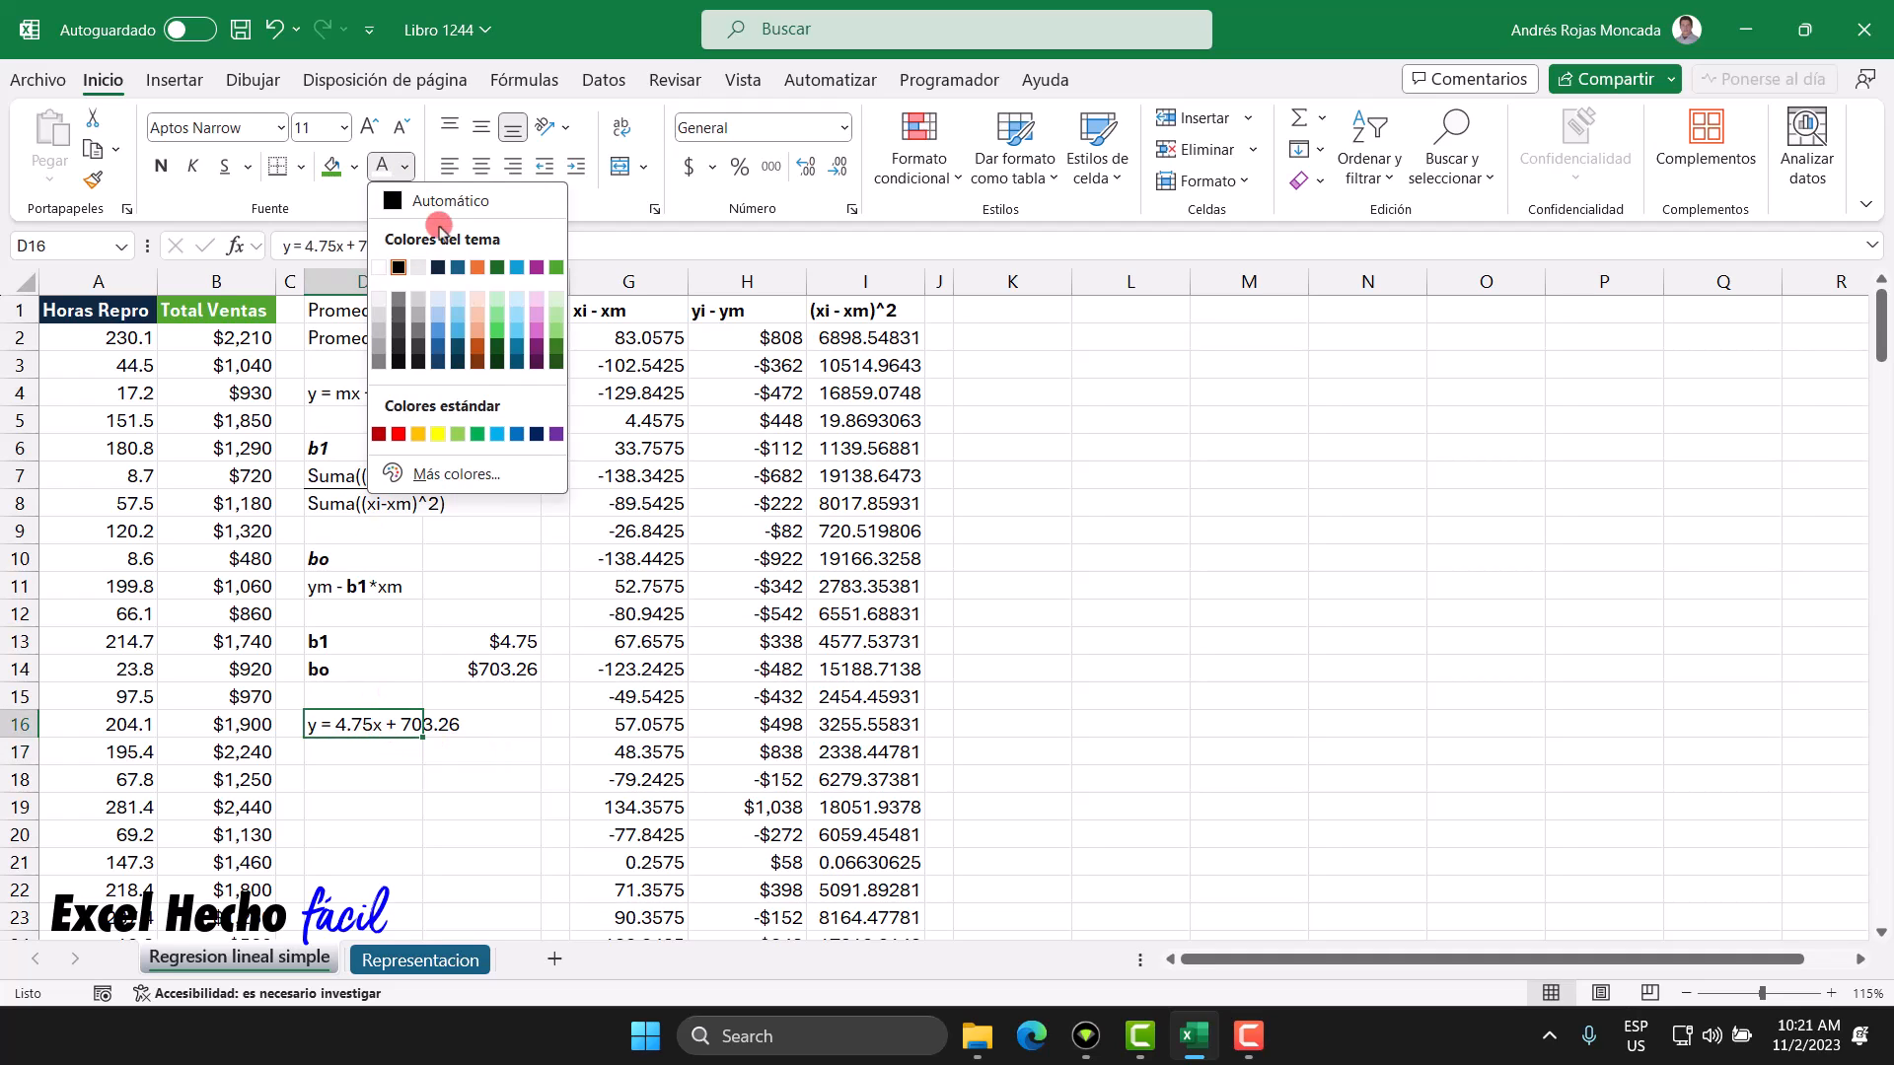
click(497, 268)
click(161, 165)
Step: Enter the note Inferir in D17, below the regression equation
click(354, 753)
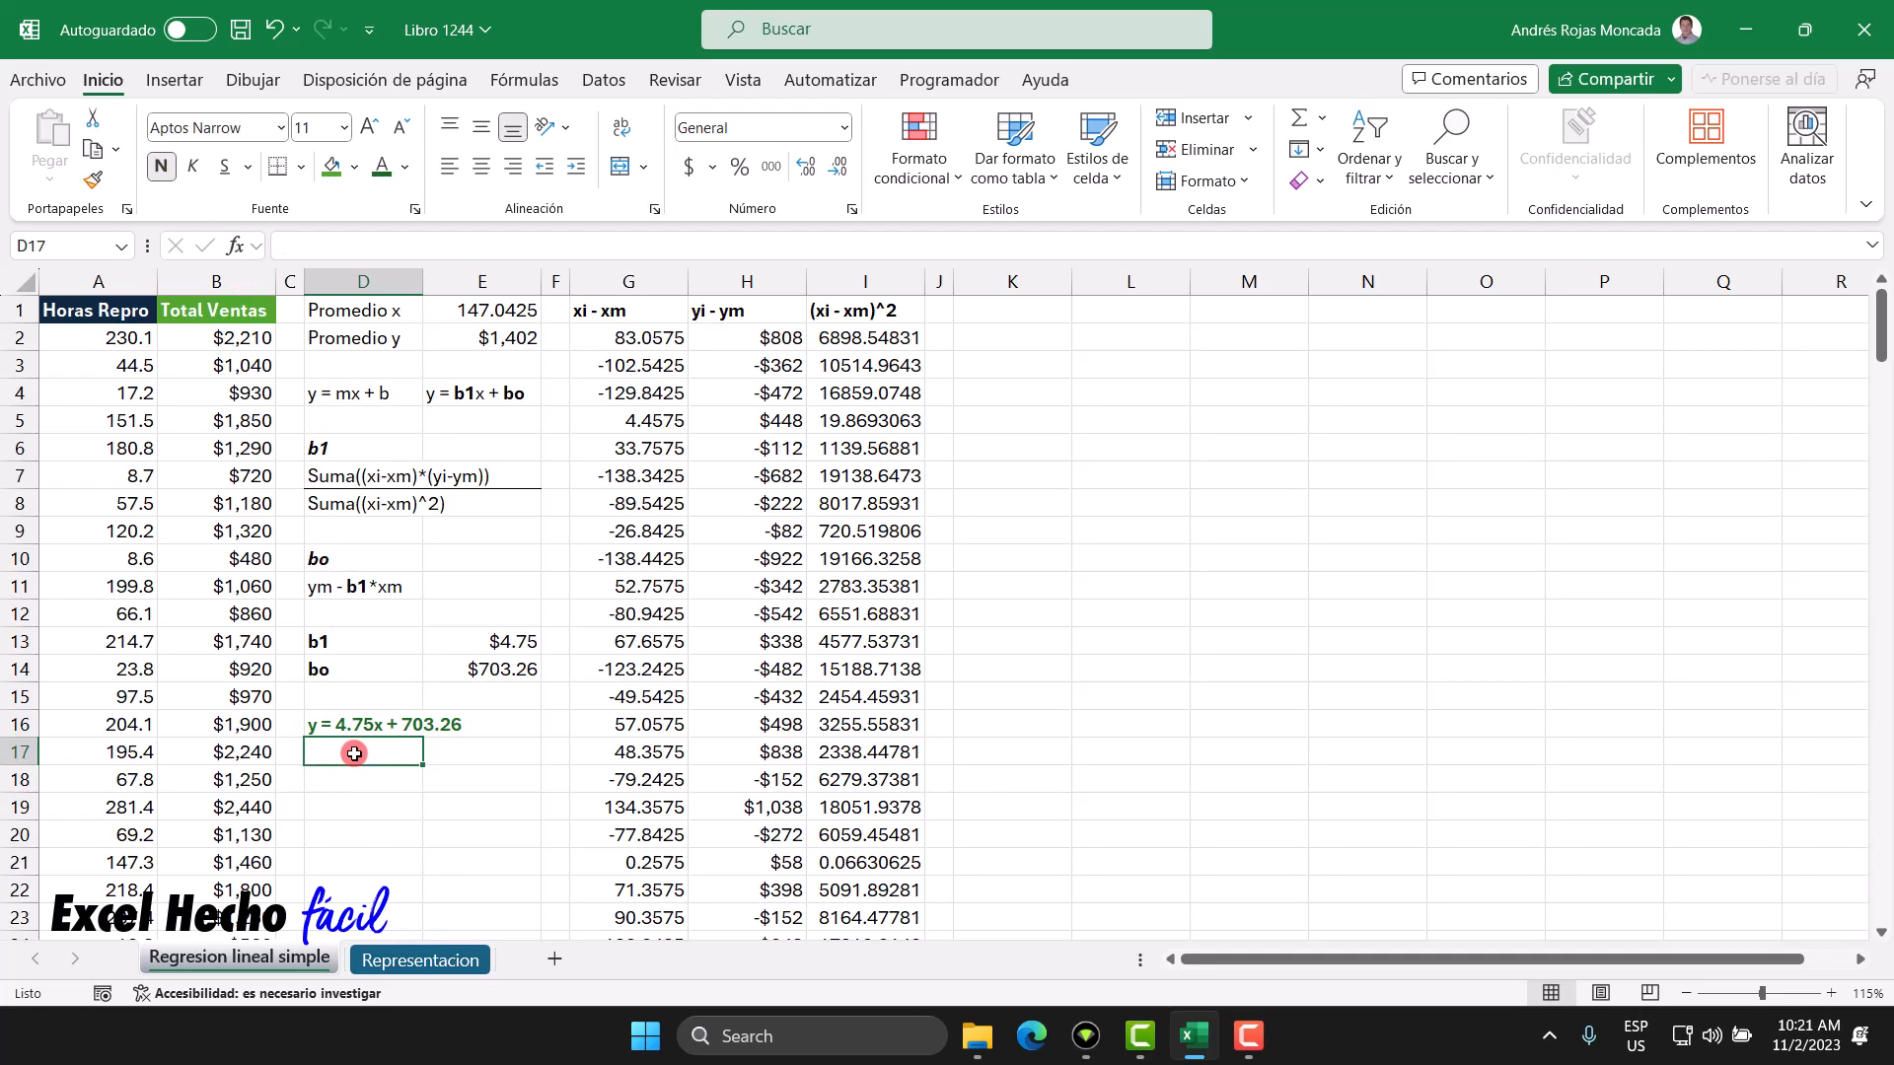
text(Inferir)
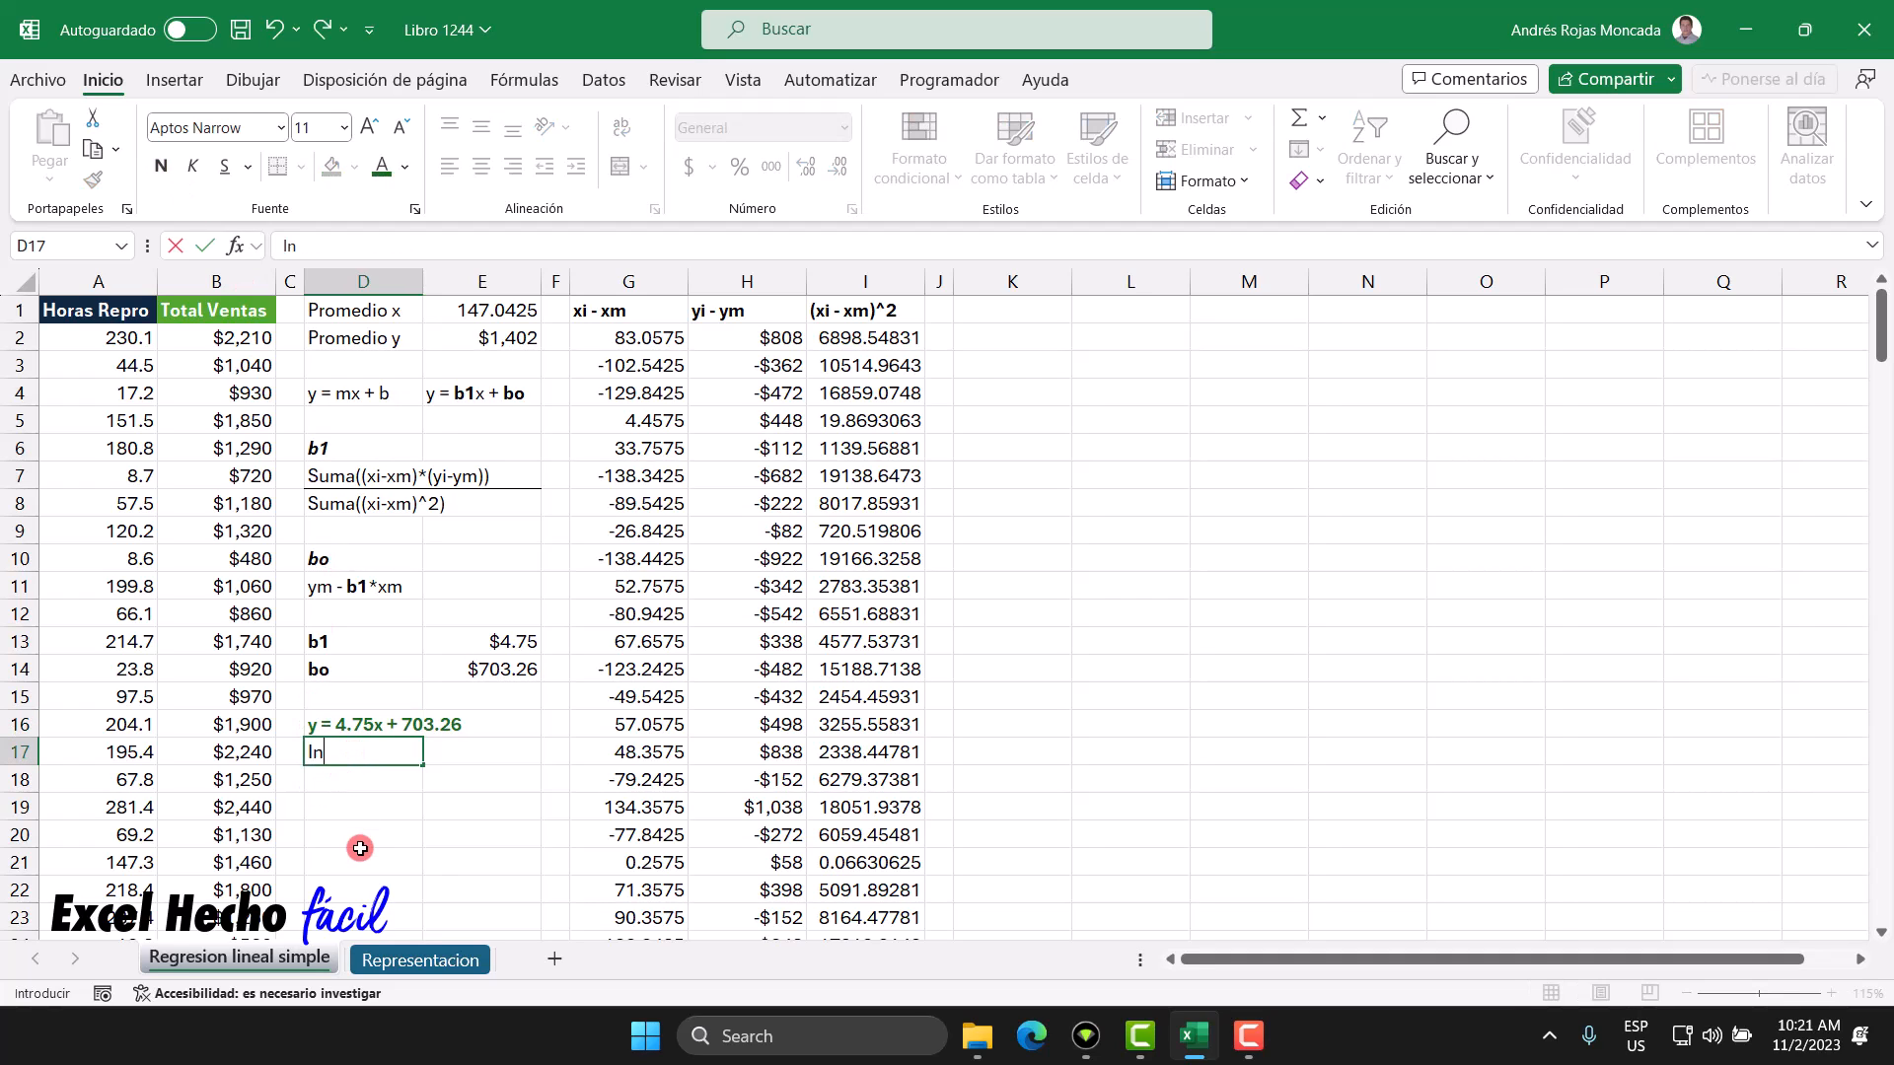
key(Return)
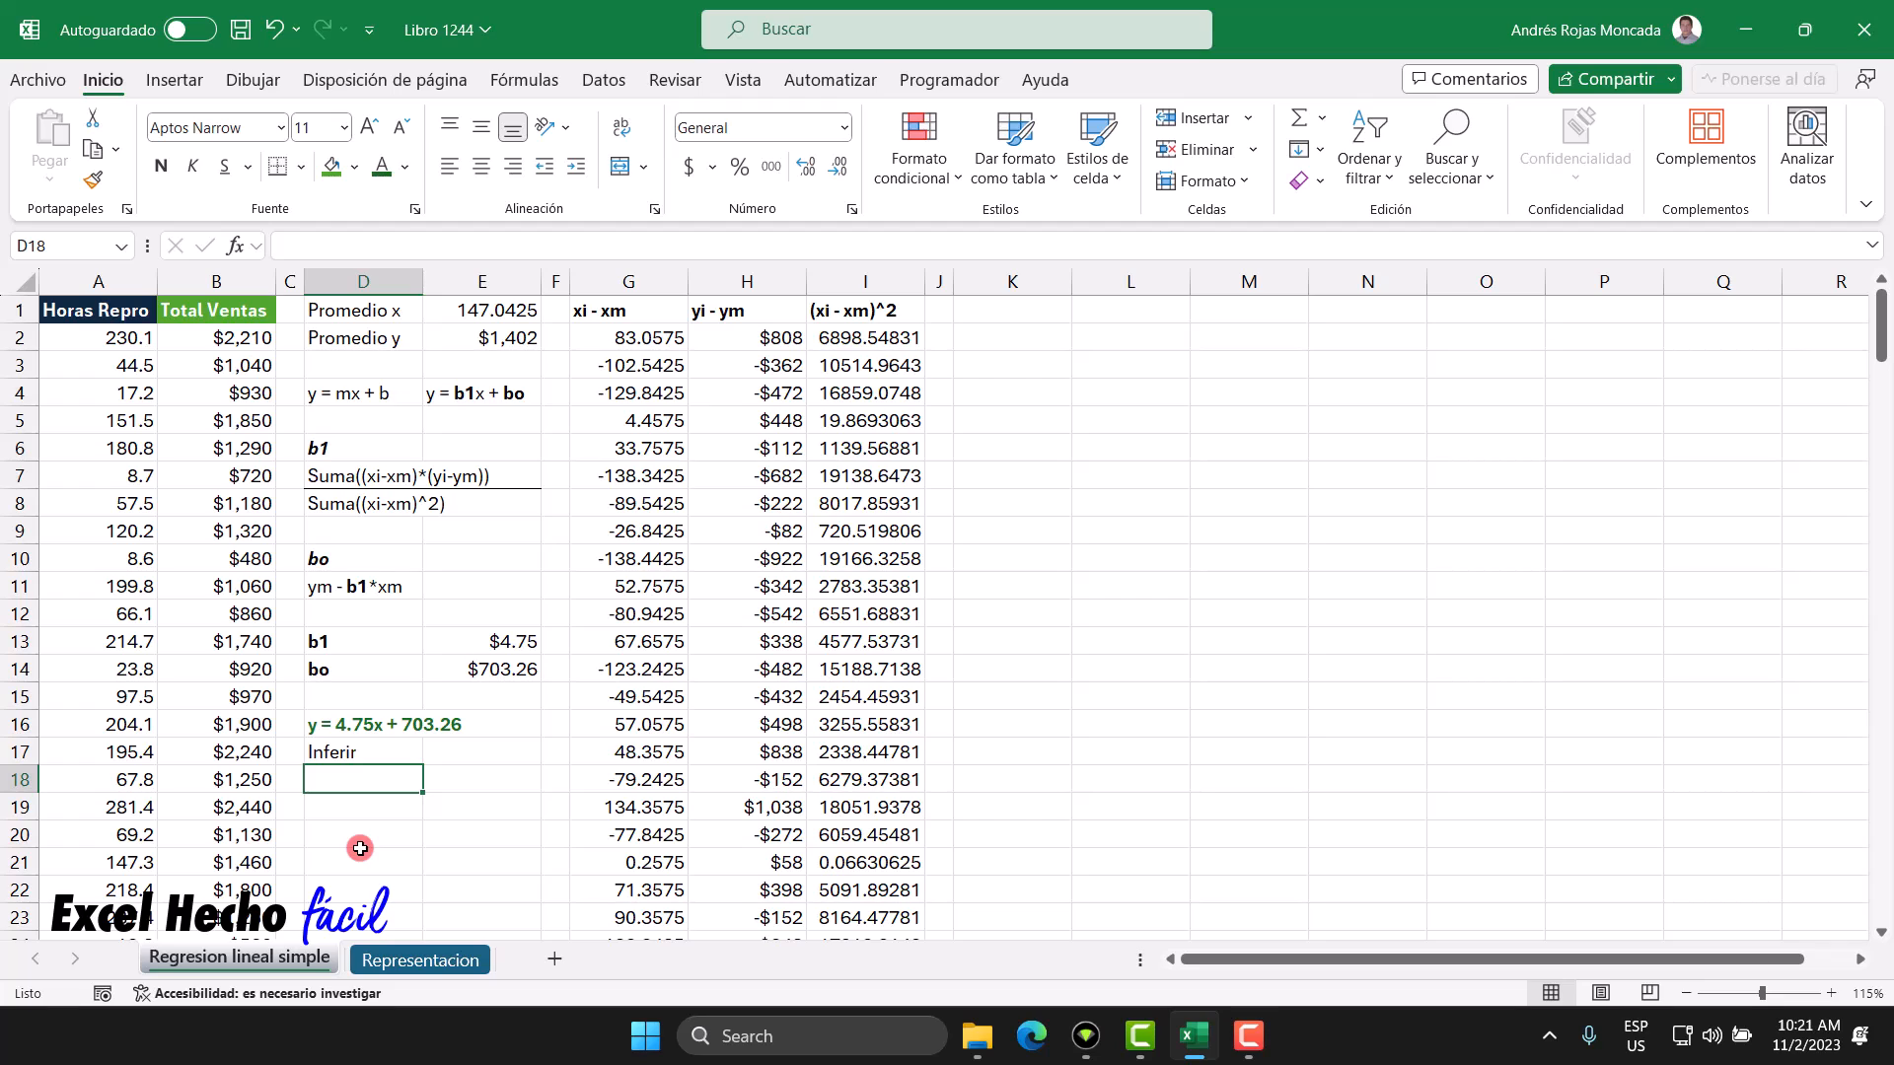
click(387, 805)
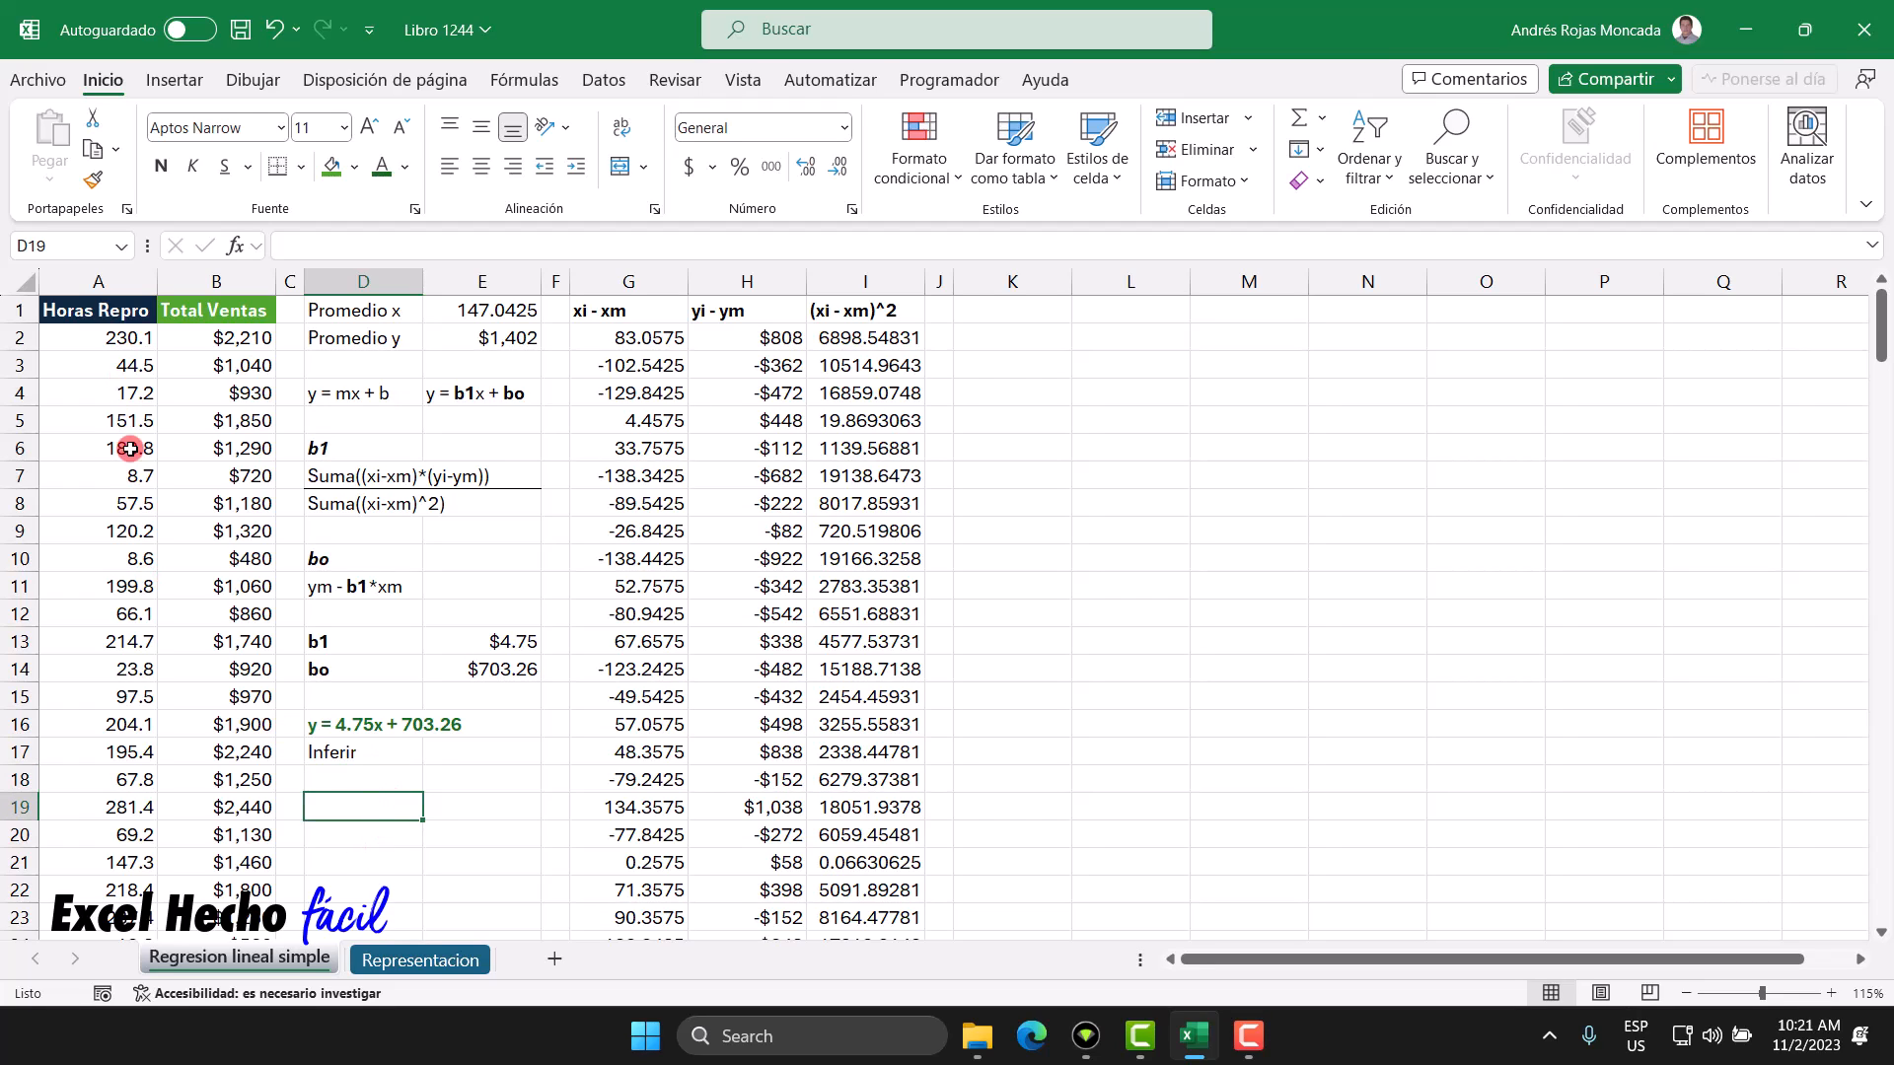
click(115, 340)
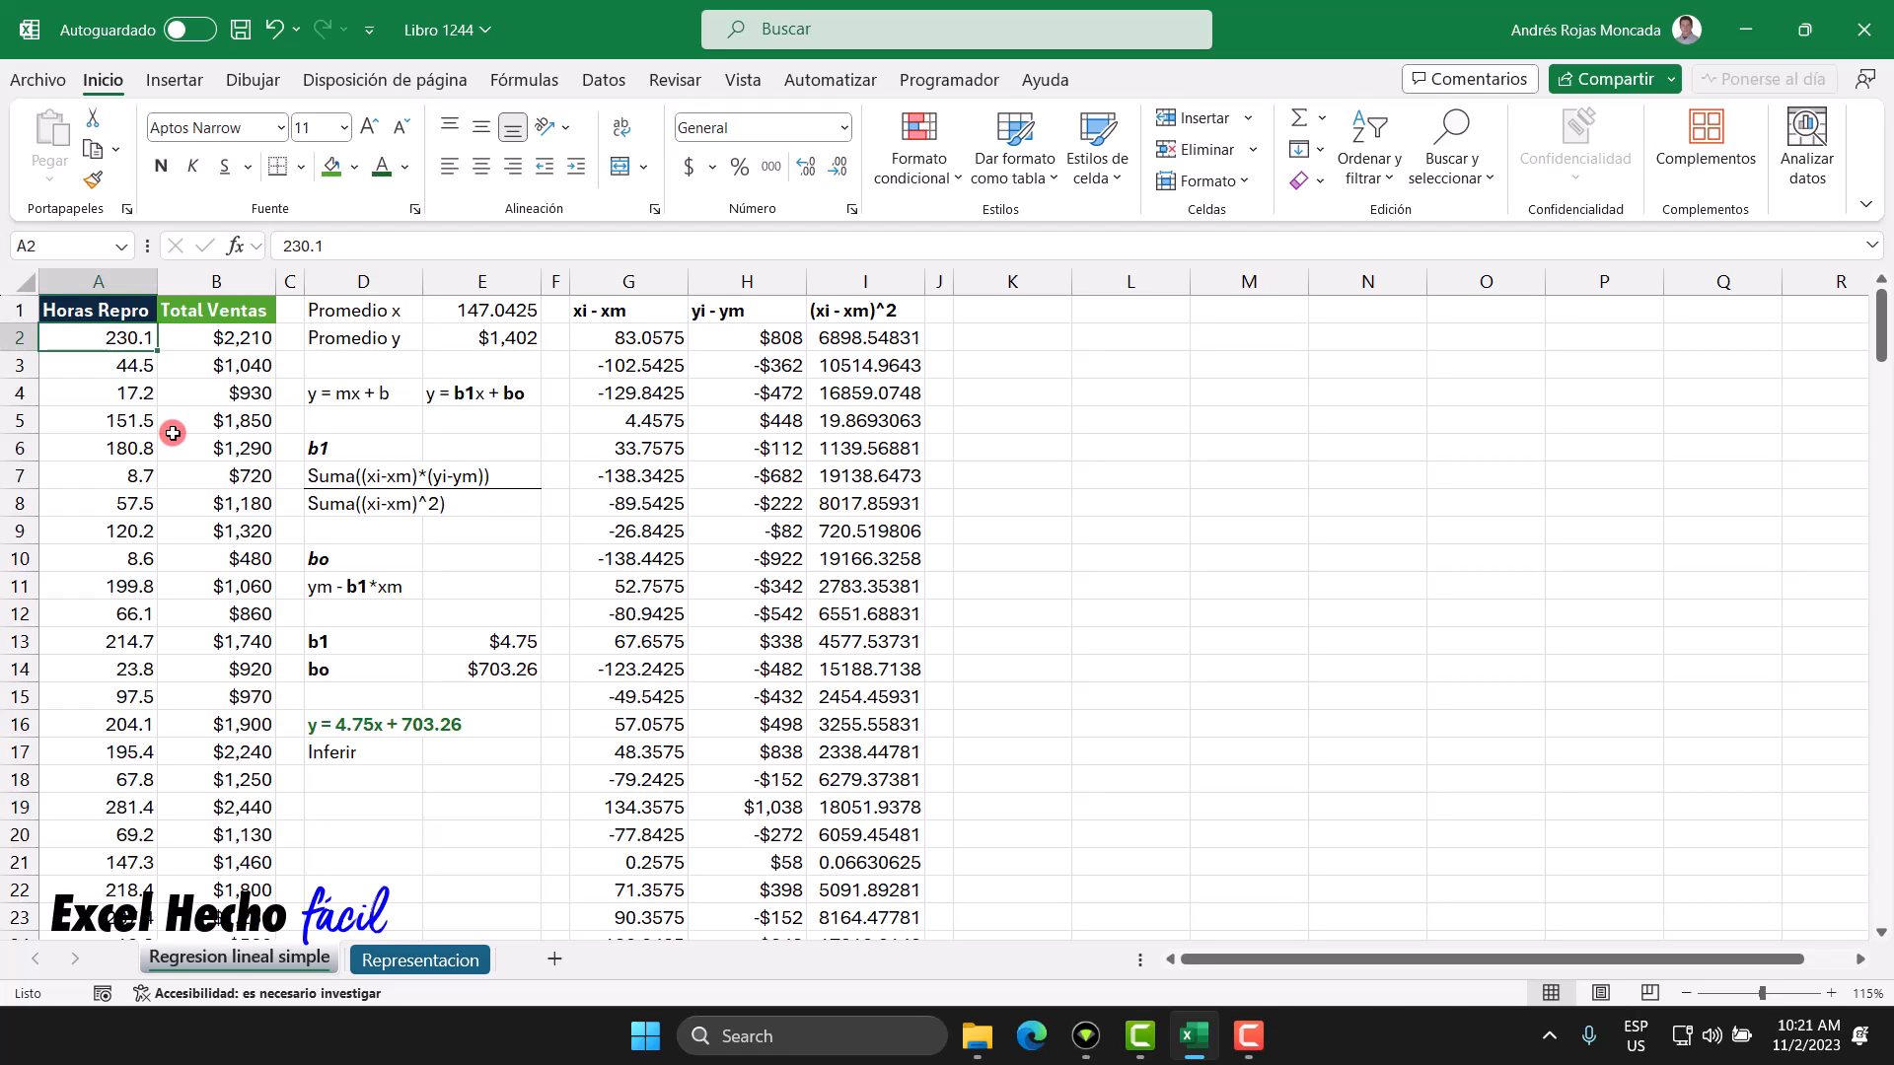
Step: Search the Horas Repro data in A2:A201 for the value 270
key(ctrl+shift+Down)
key(ctrl+BackSpace)
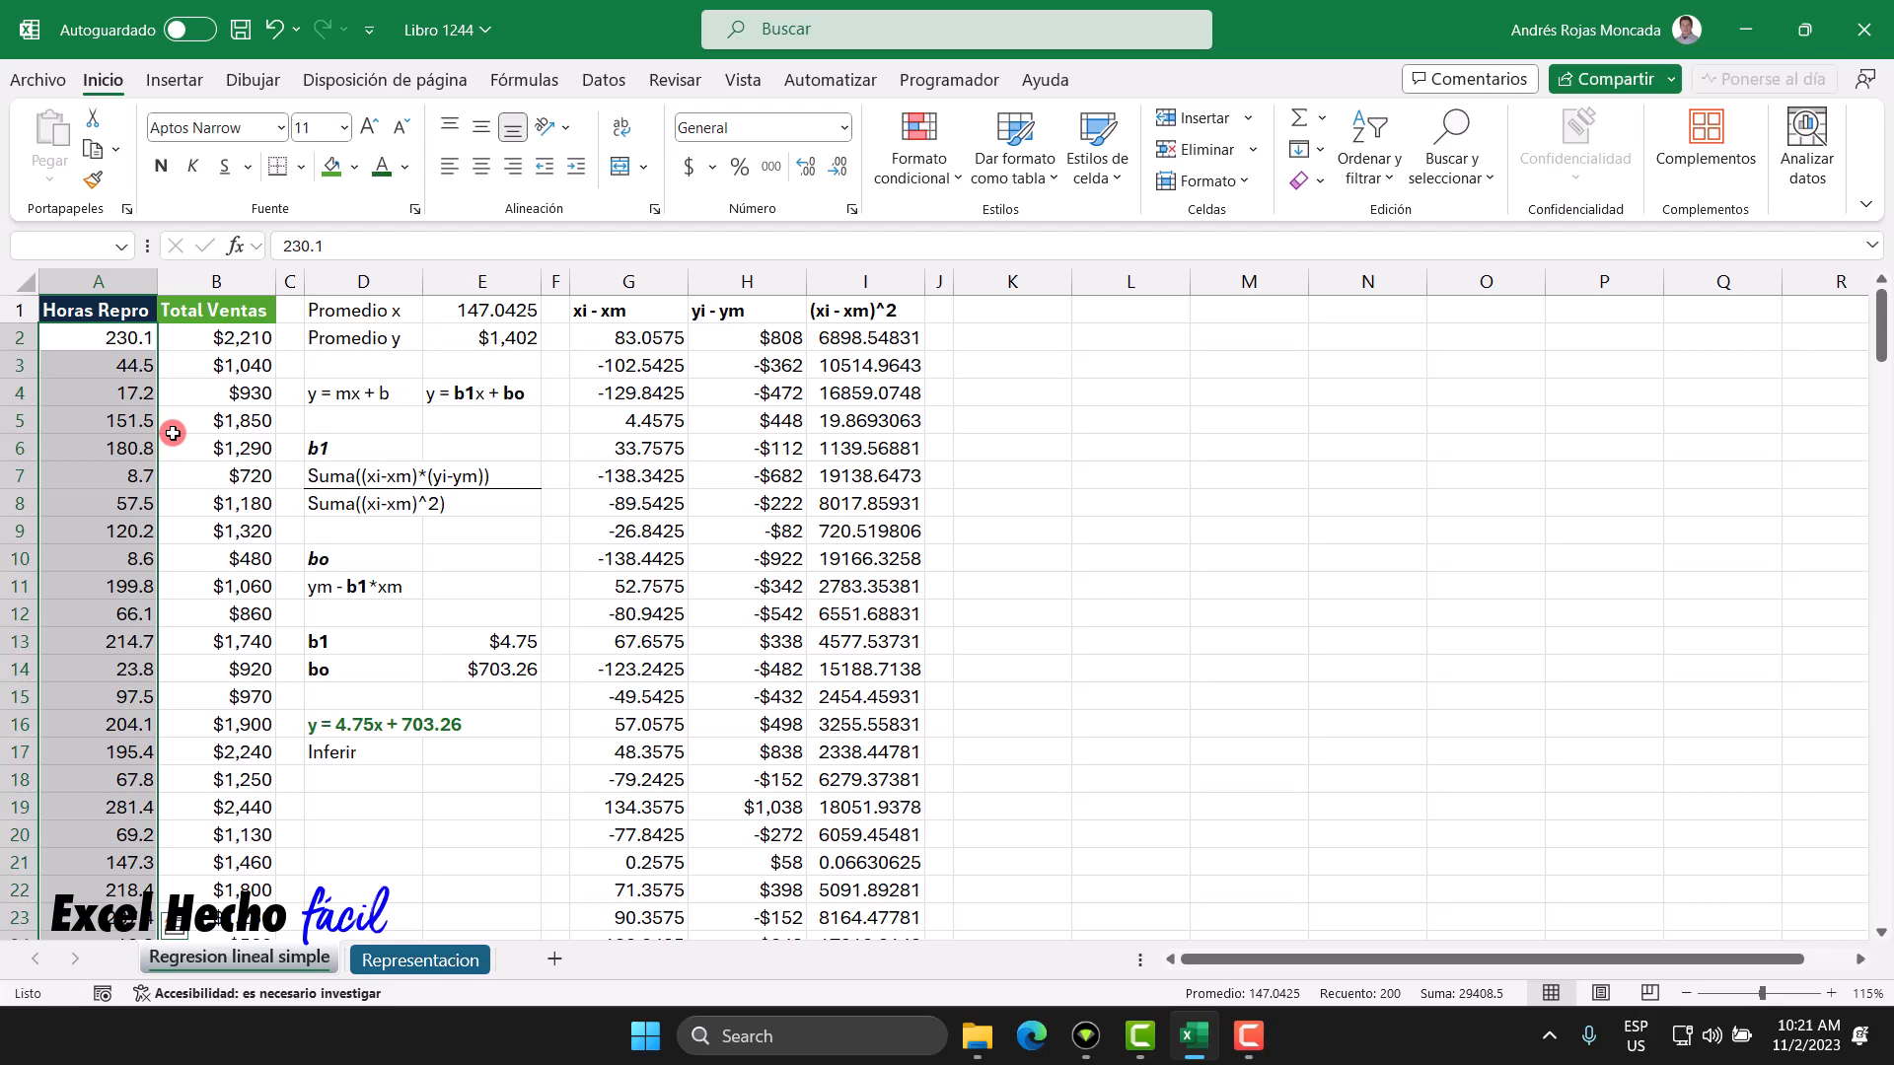
key(ctrl+b)
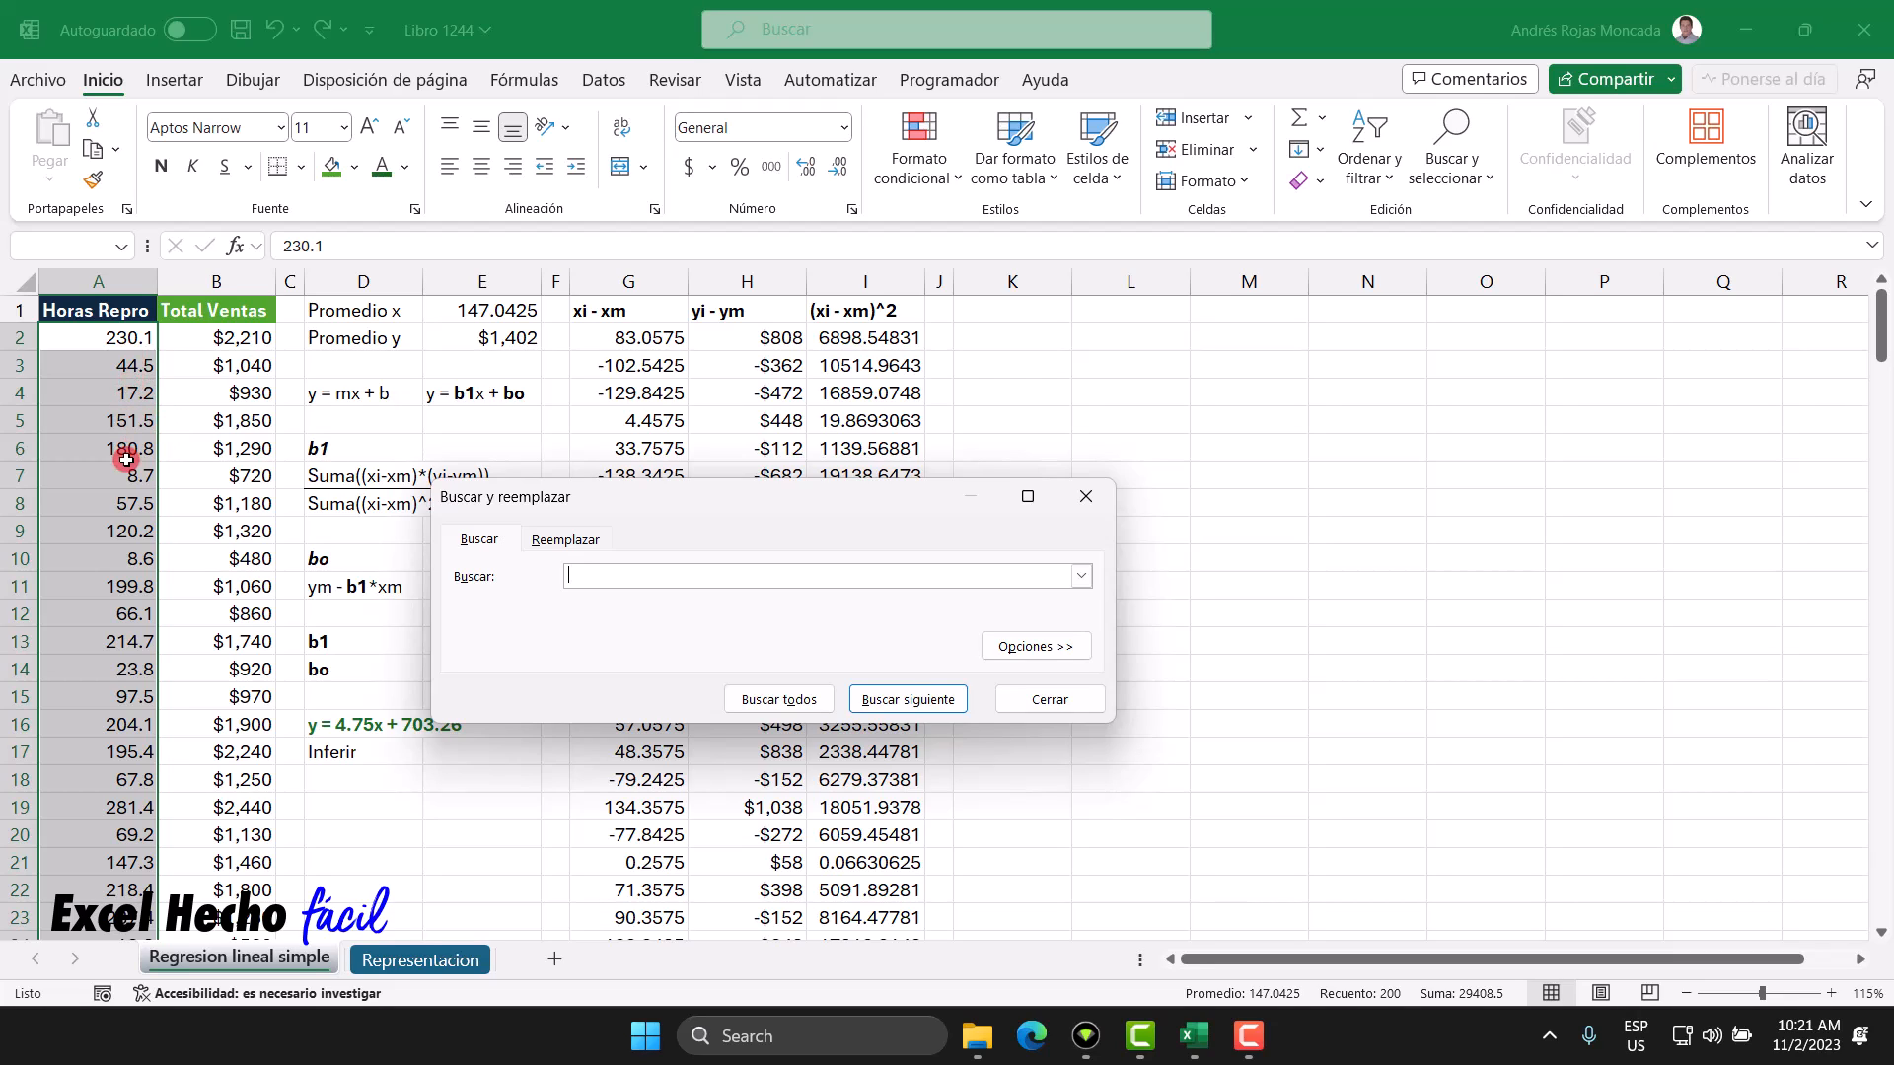
text(270)
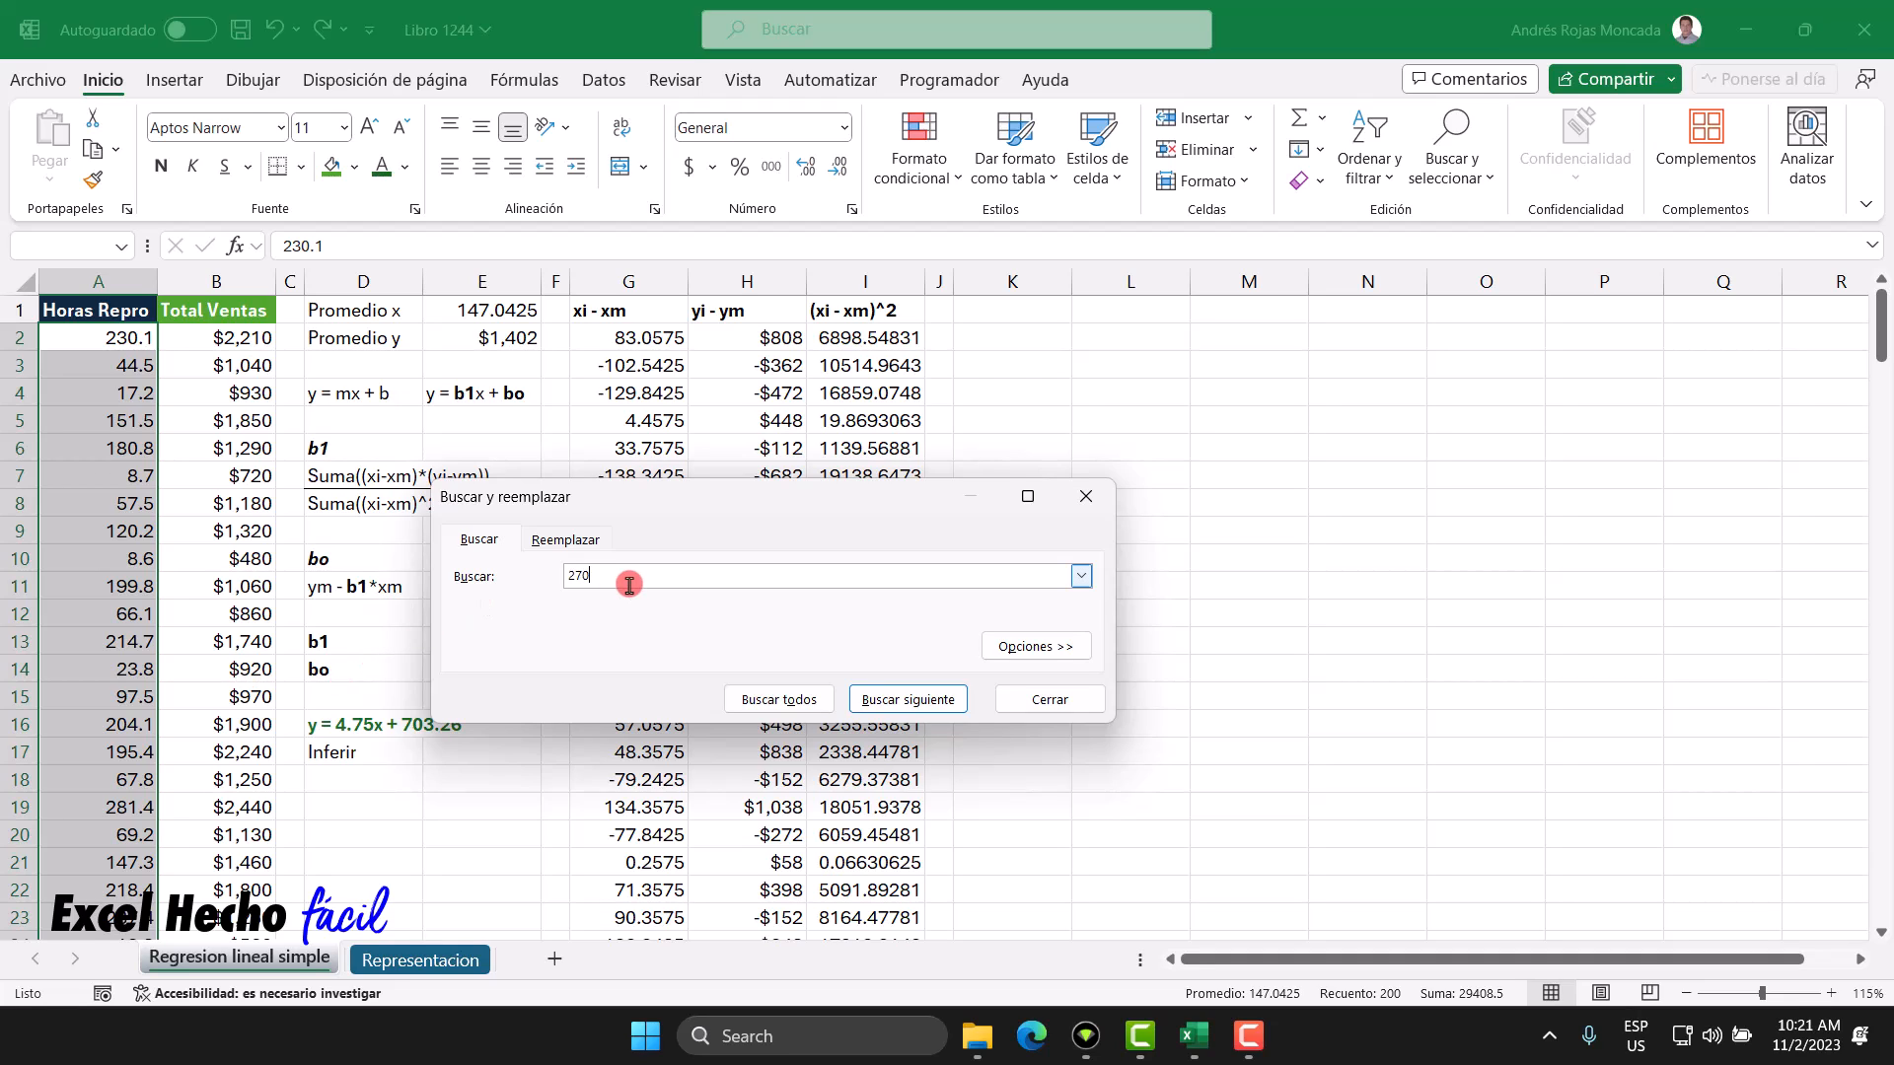
click(939, 701)
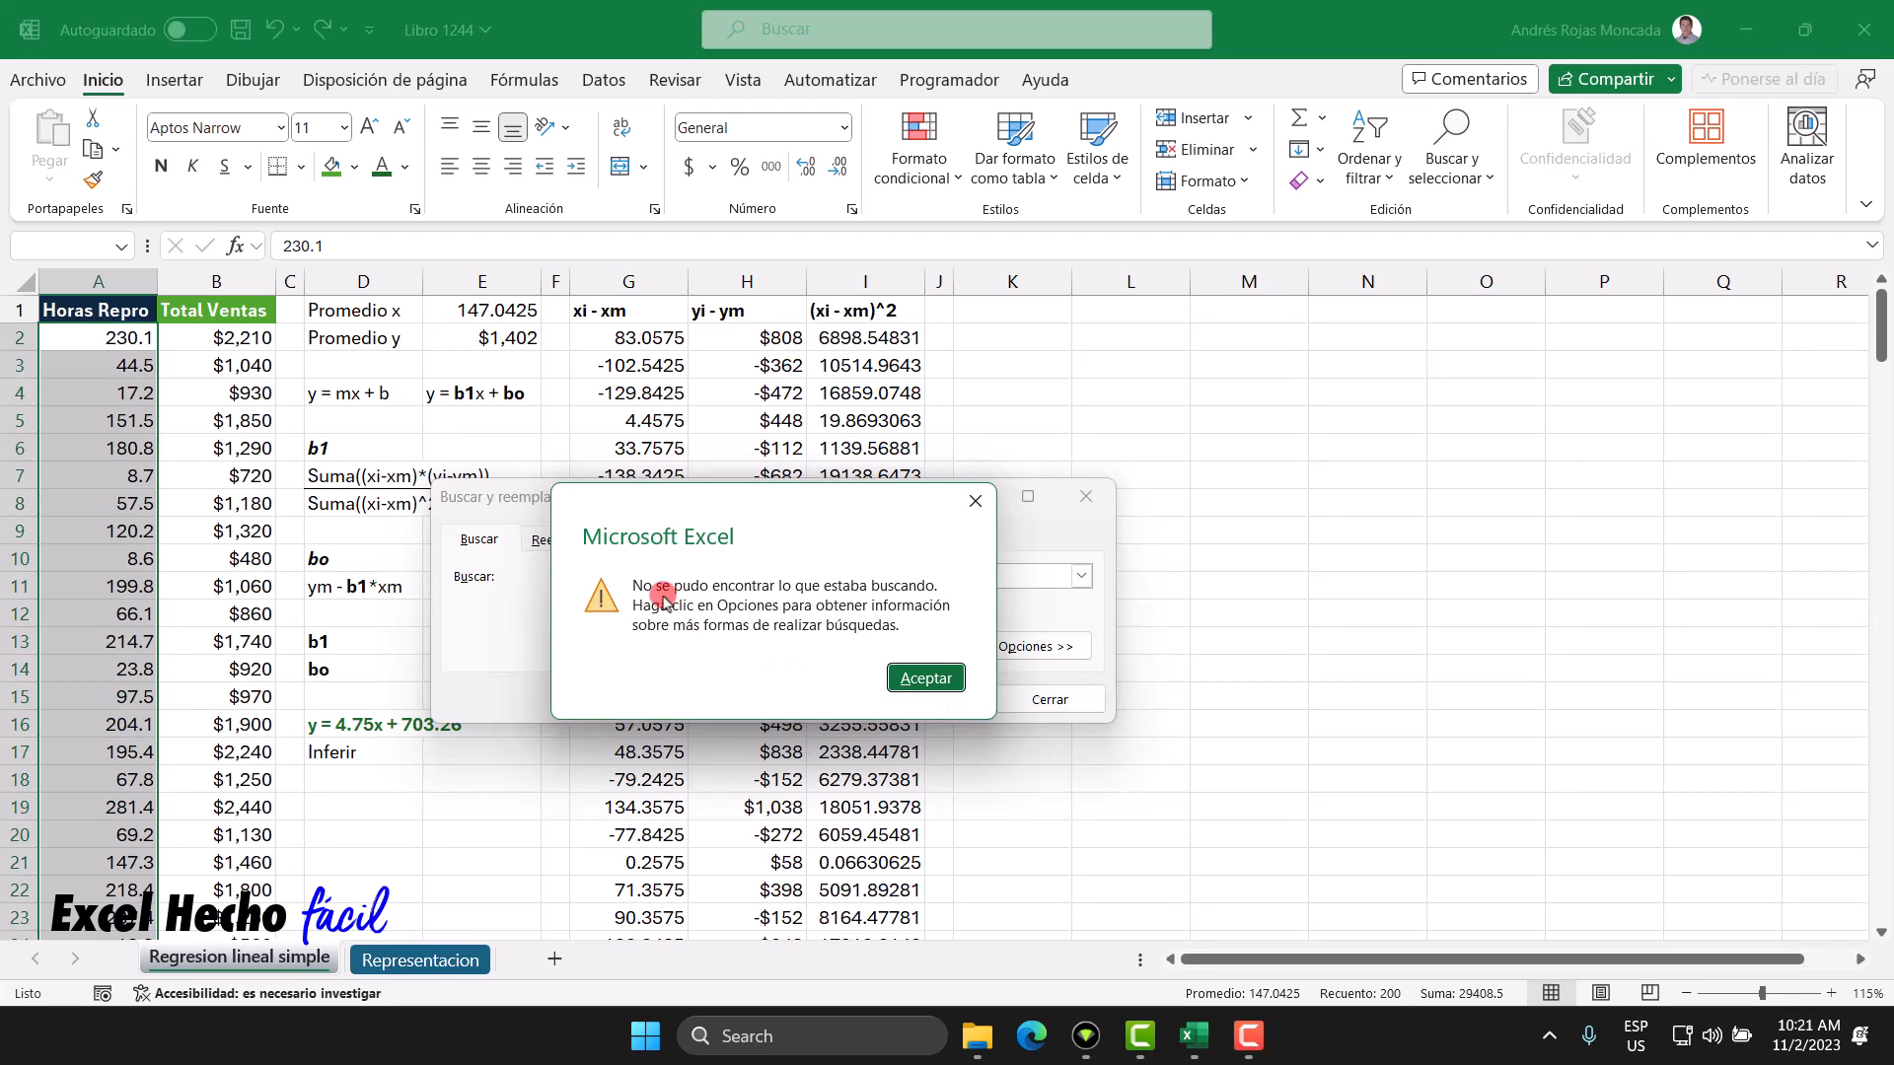
click(927, 677)
click(1064, 698)
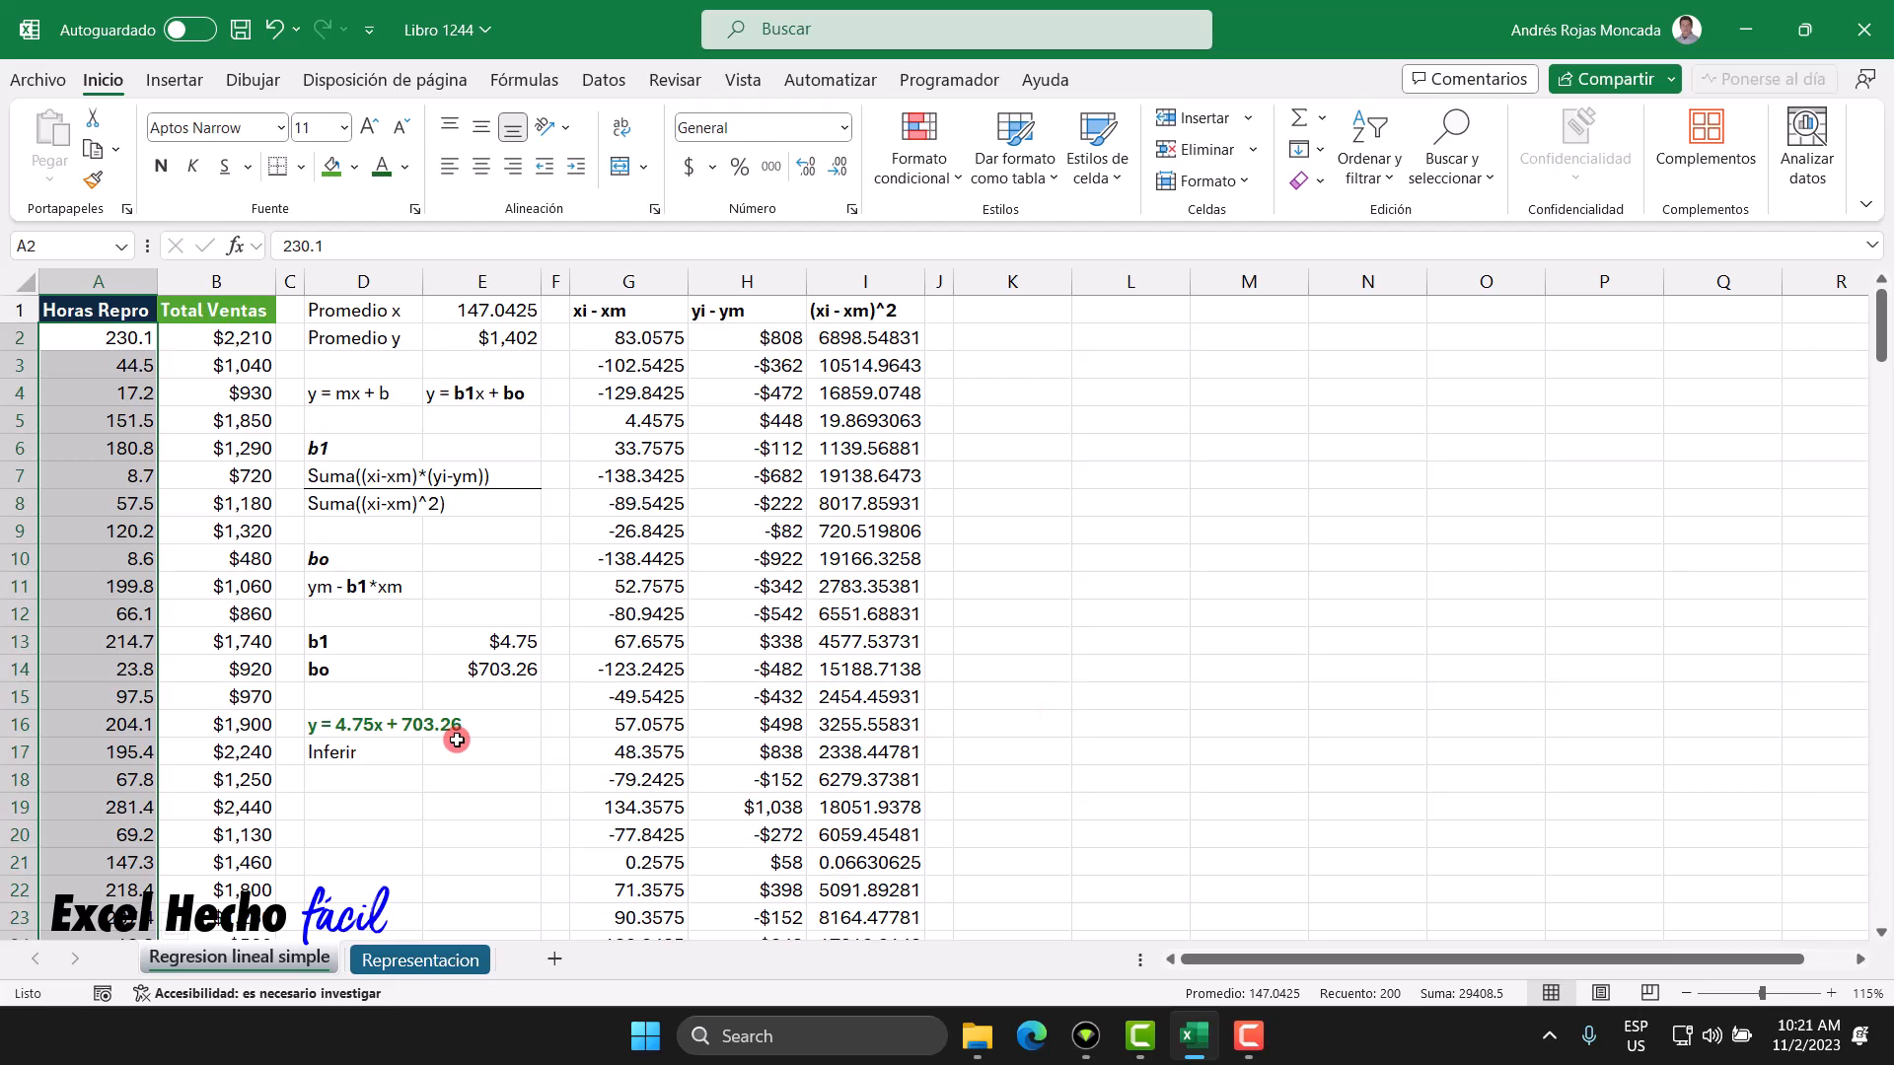
click(128, 341)
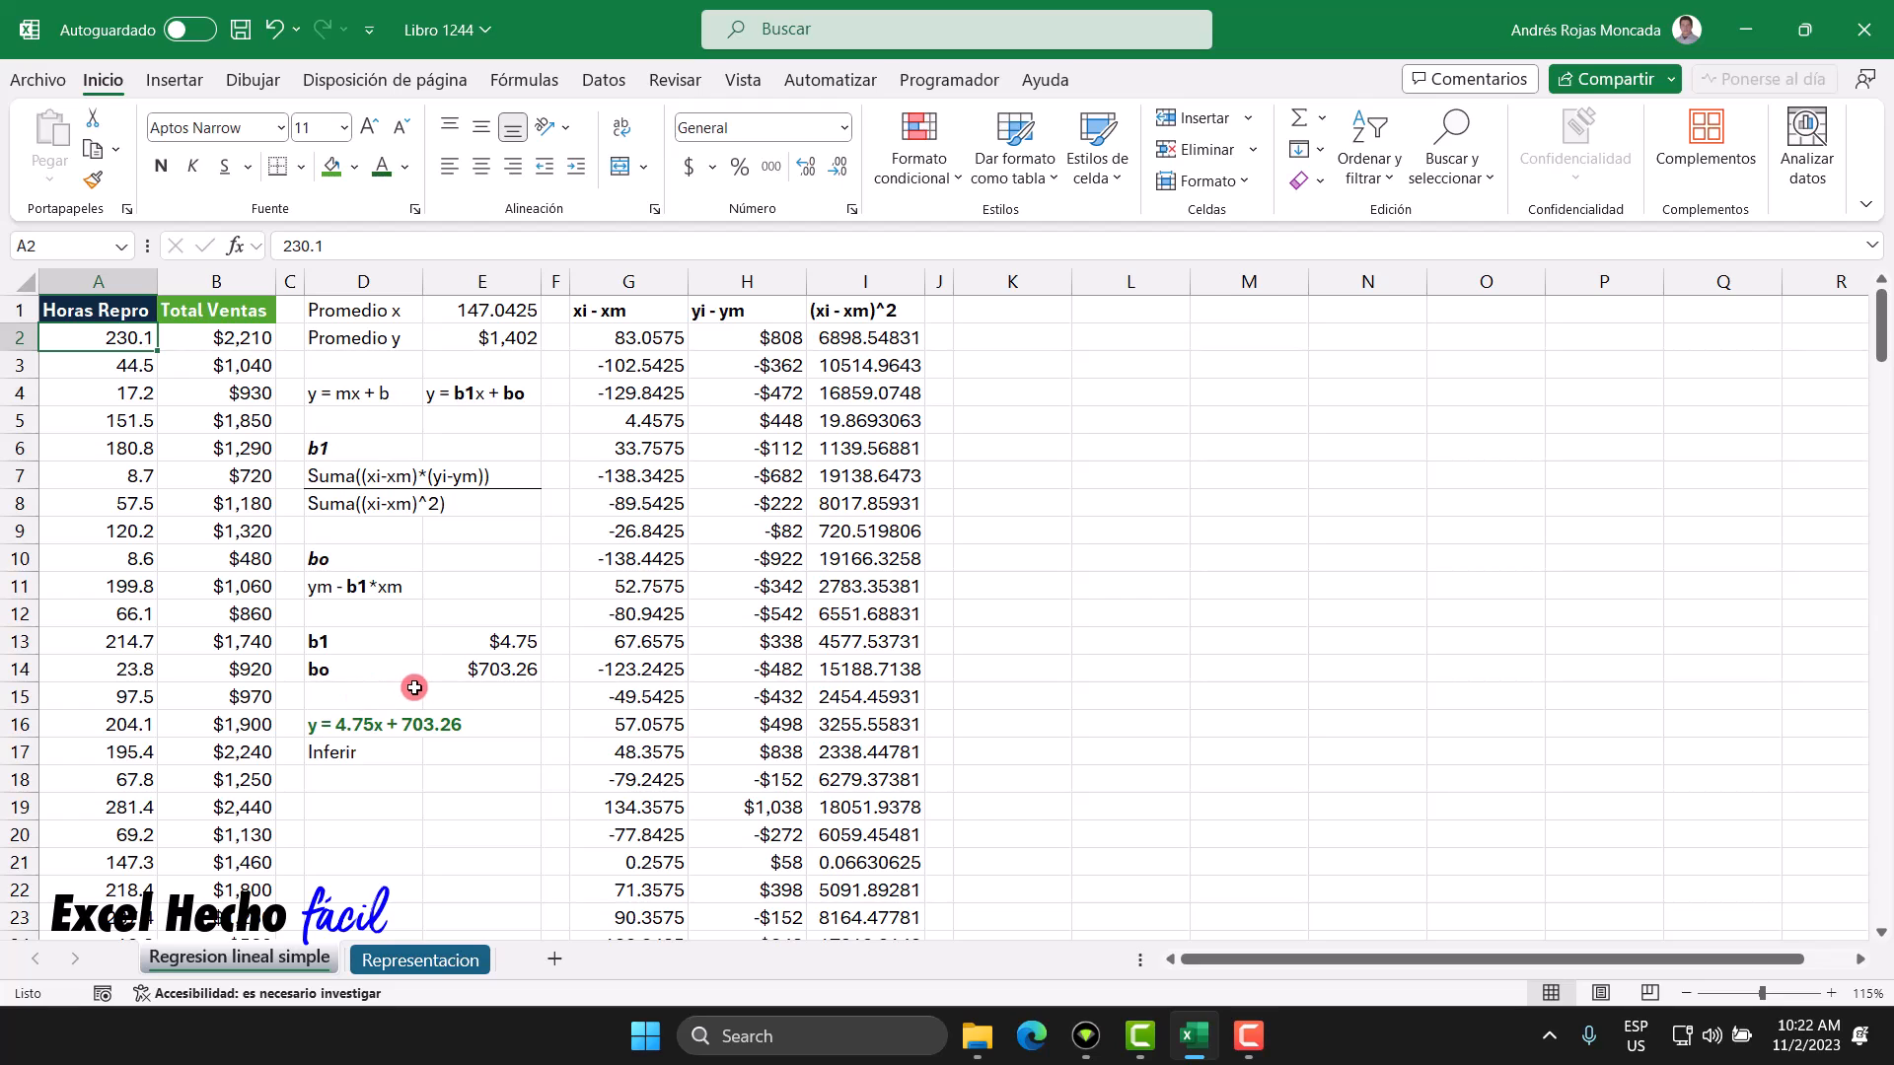
Step: Enter the heading Estimacion in K1
click(383, 805)
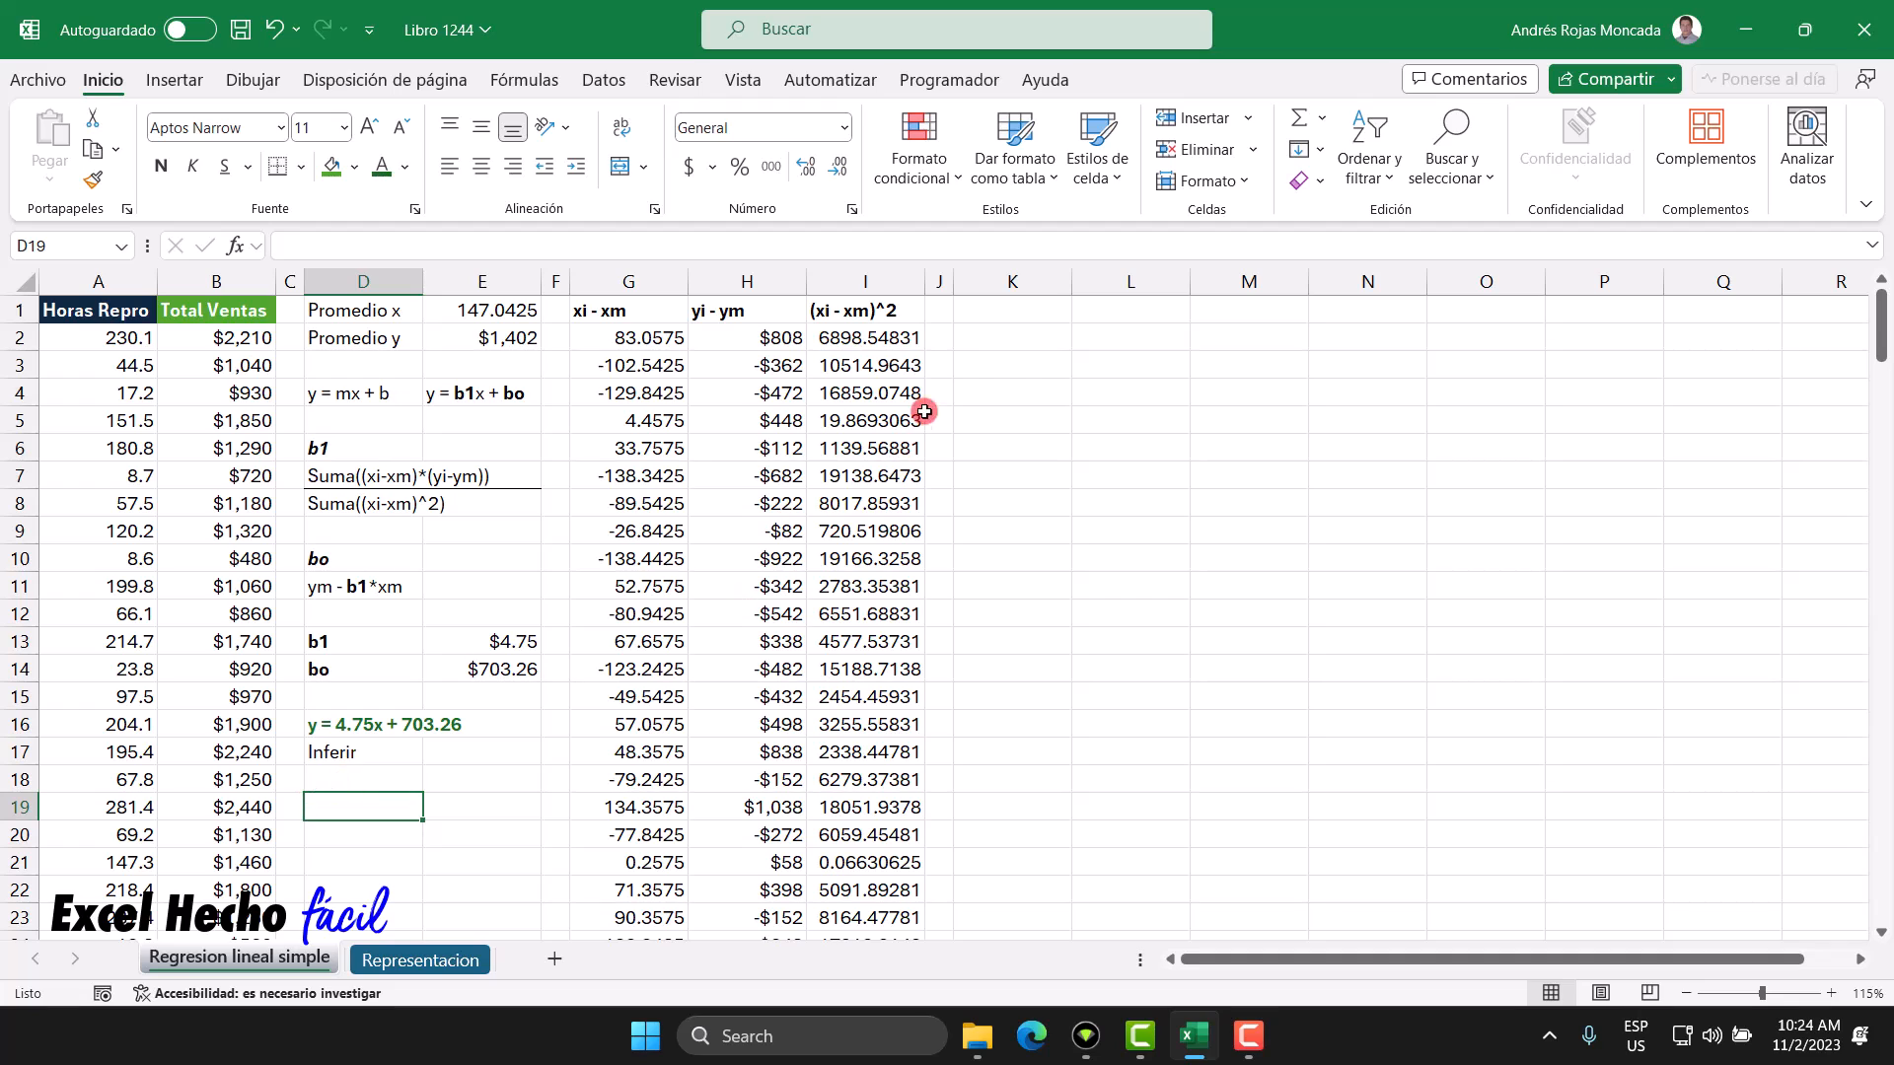
click(987, 312)
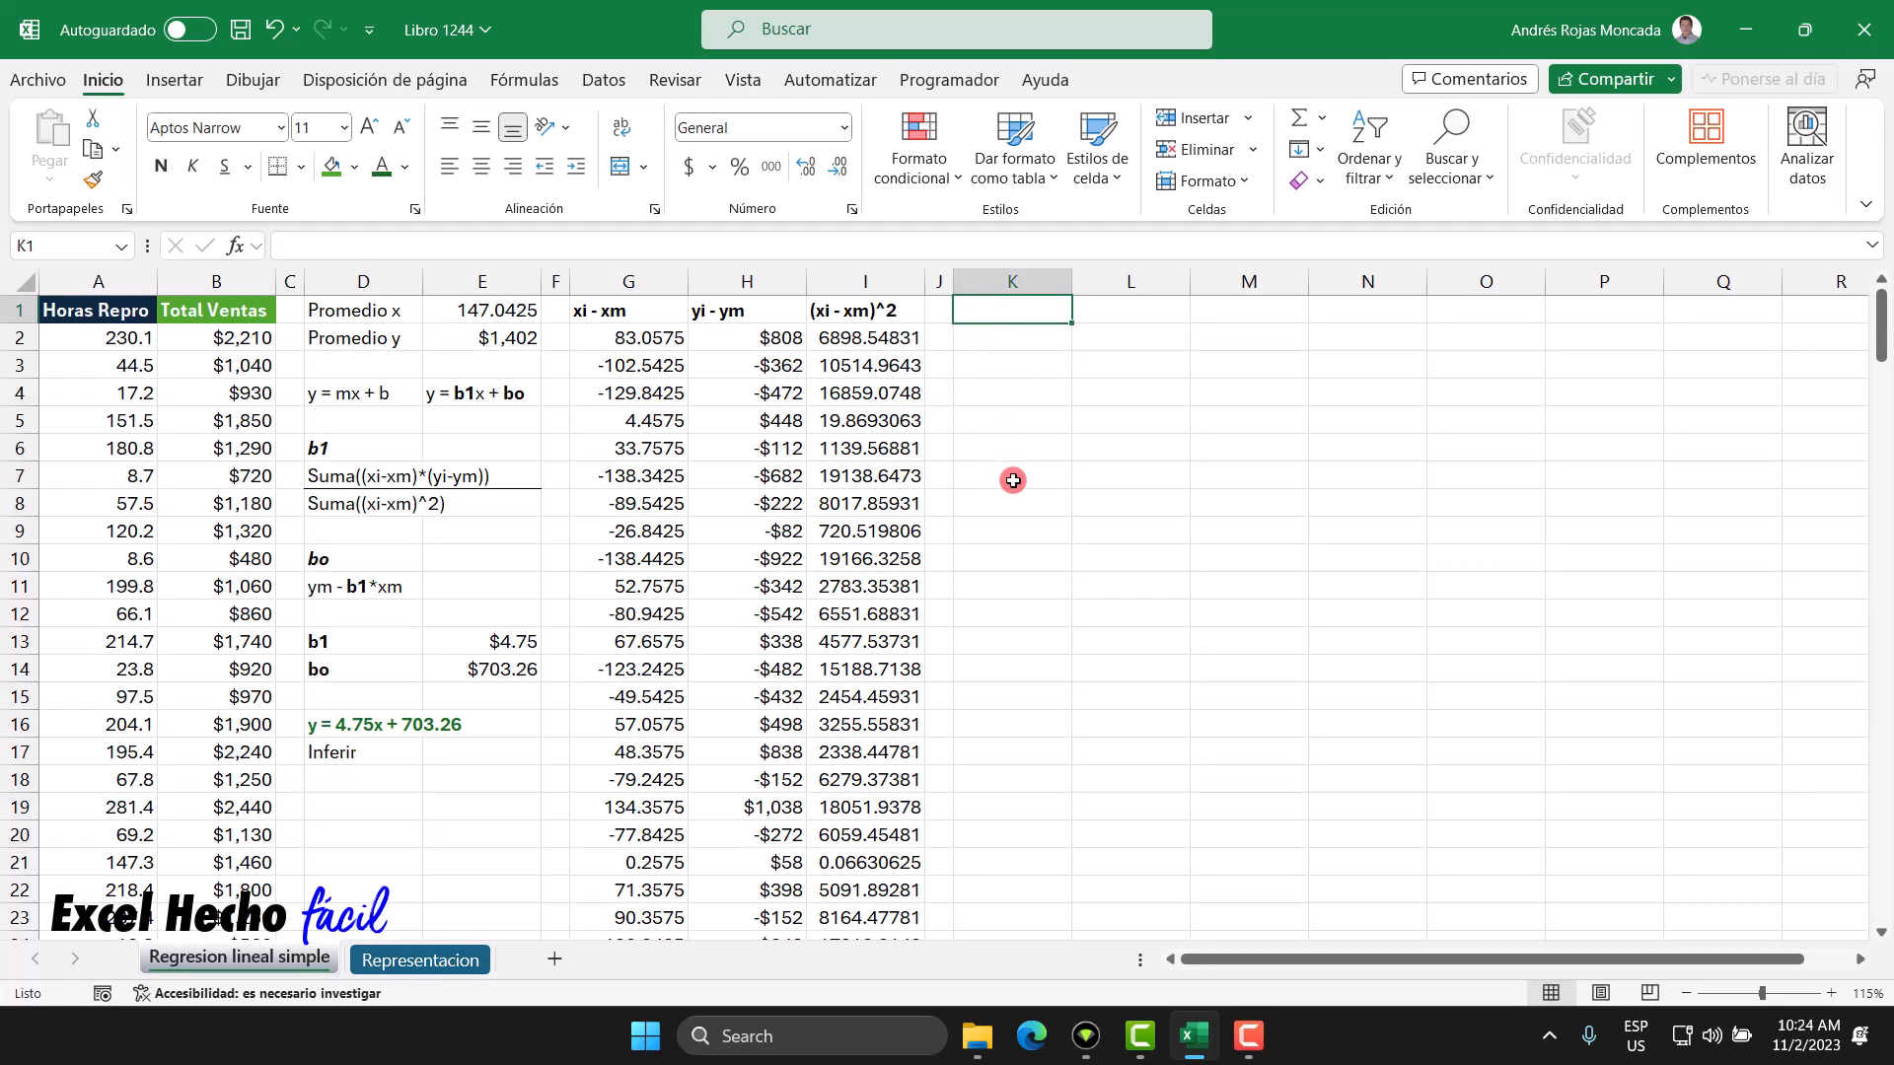
text(Estimacion)
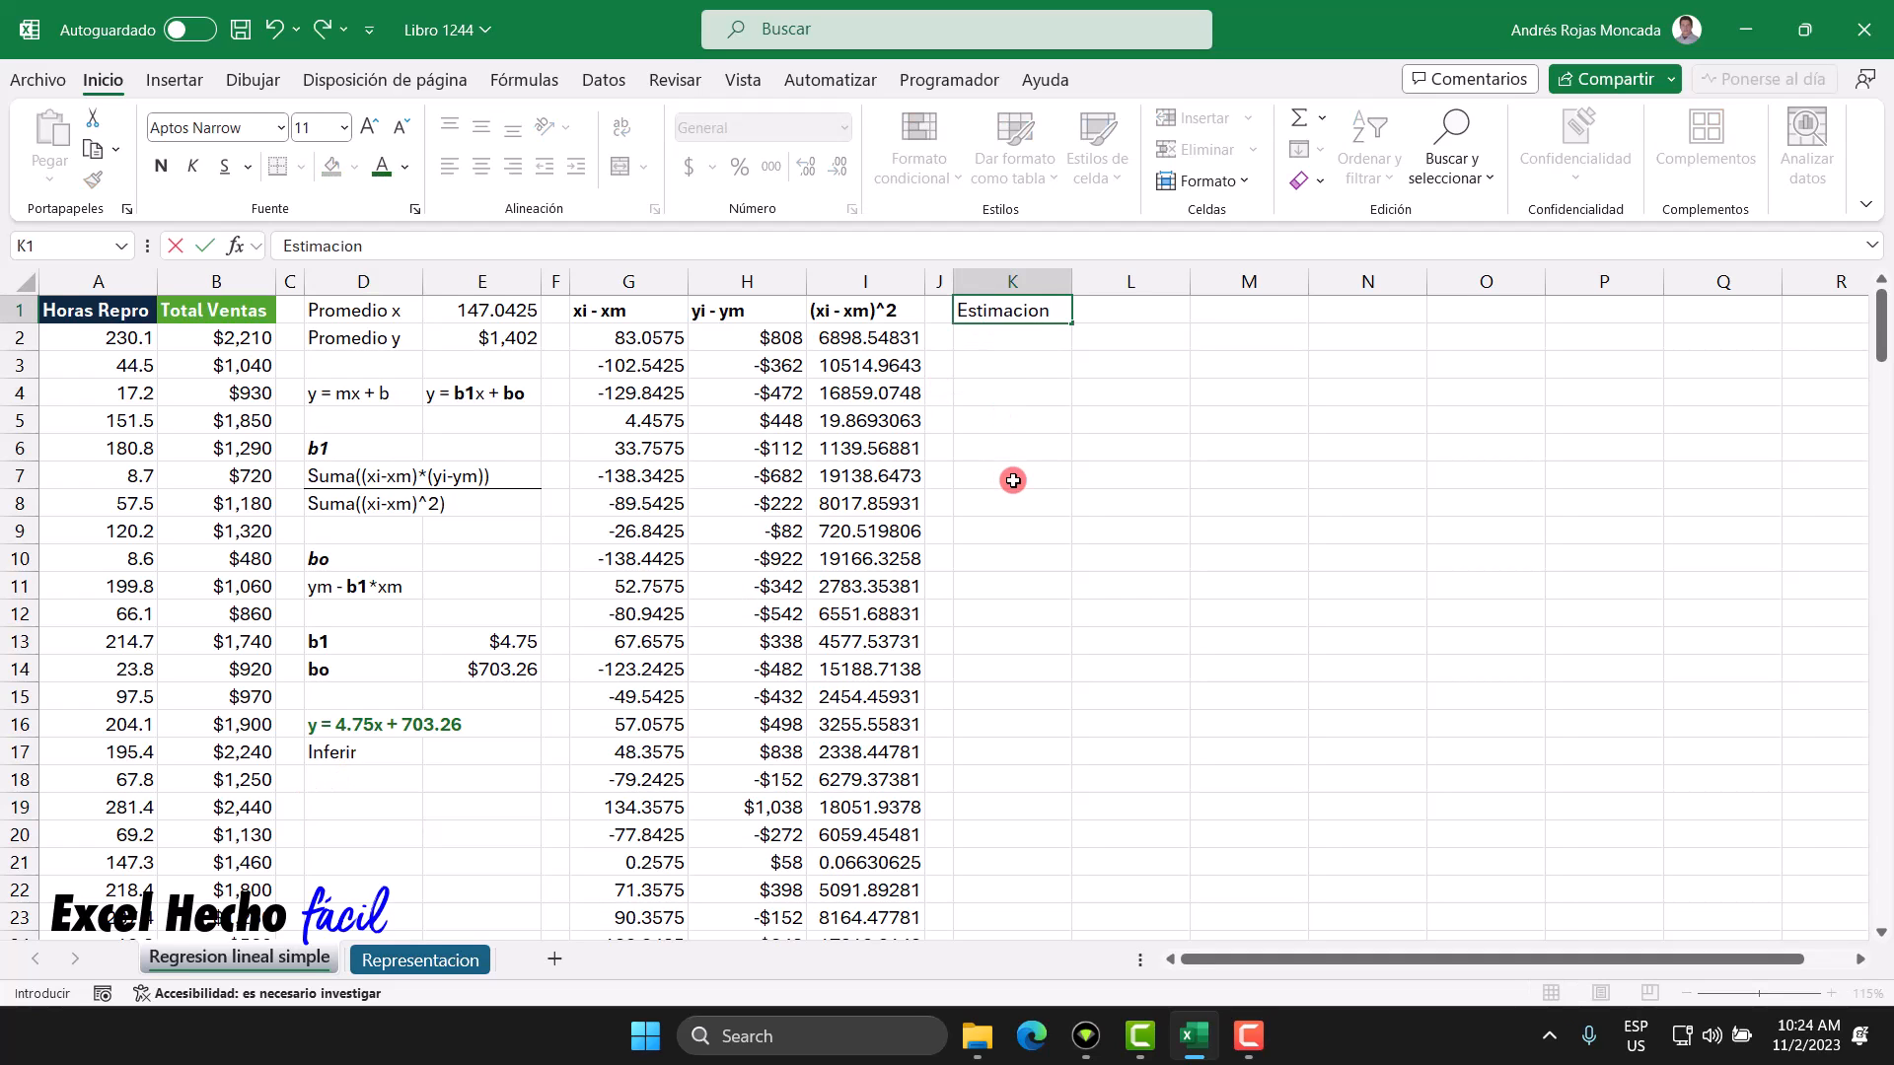
key(Return)
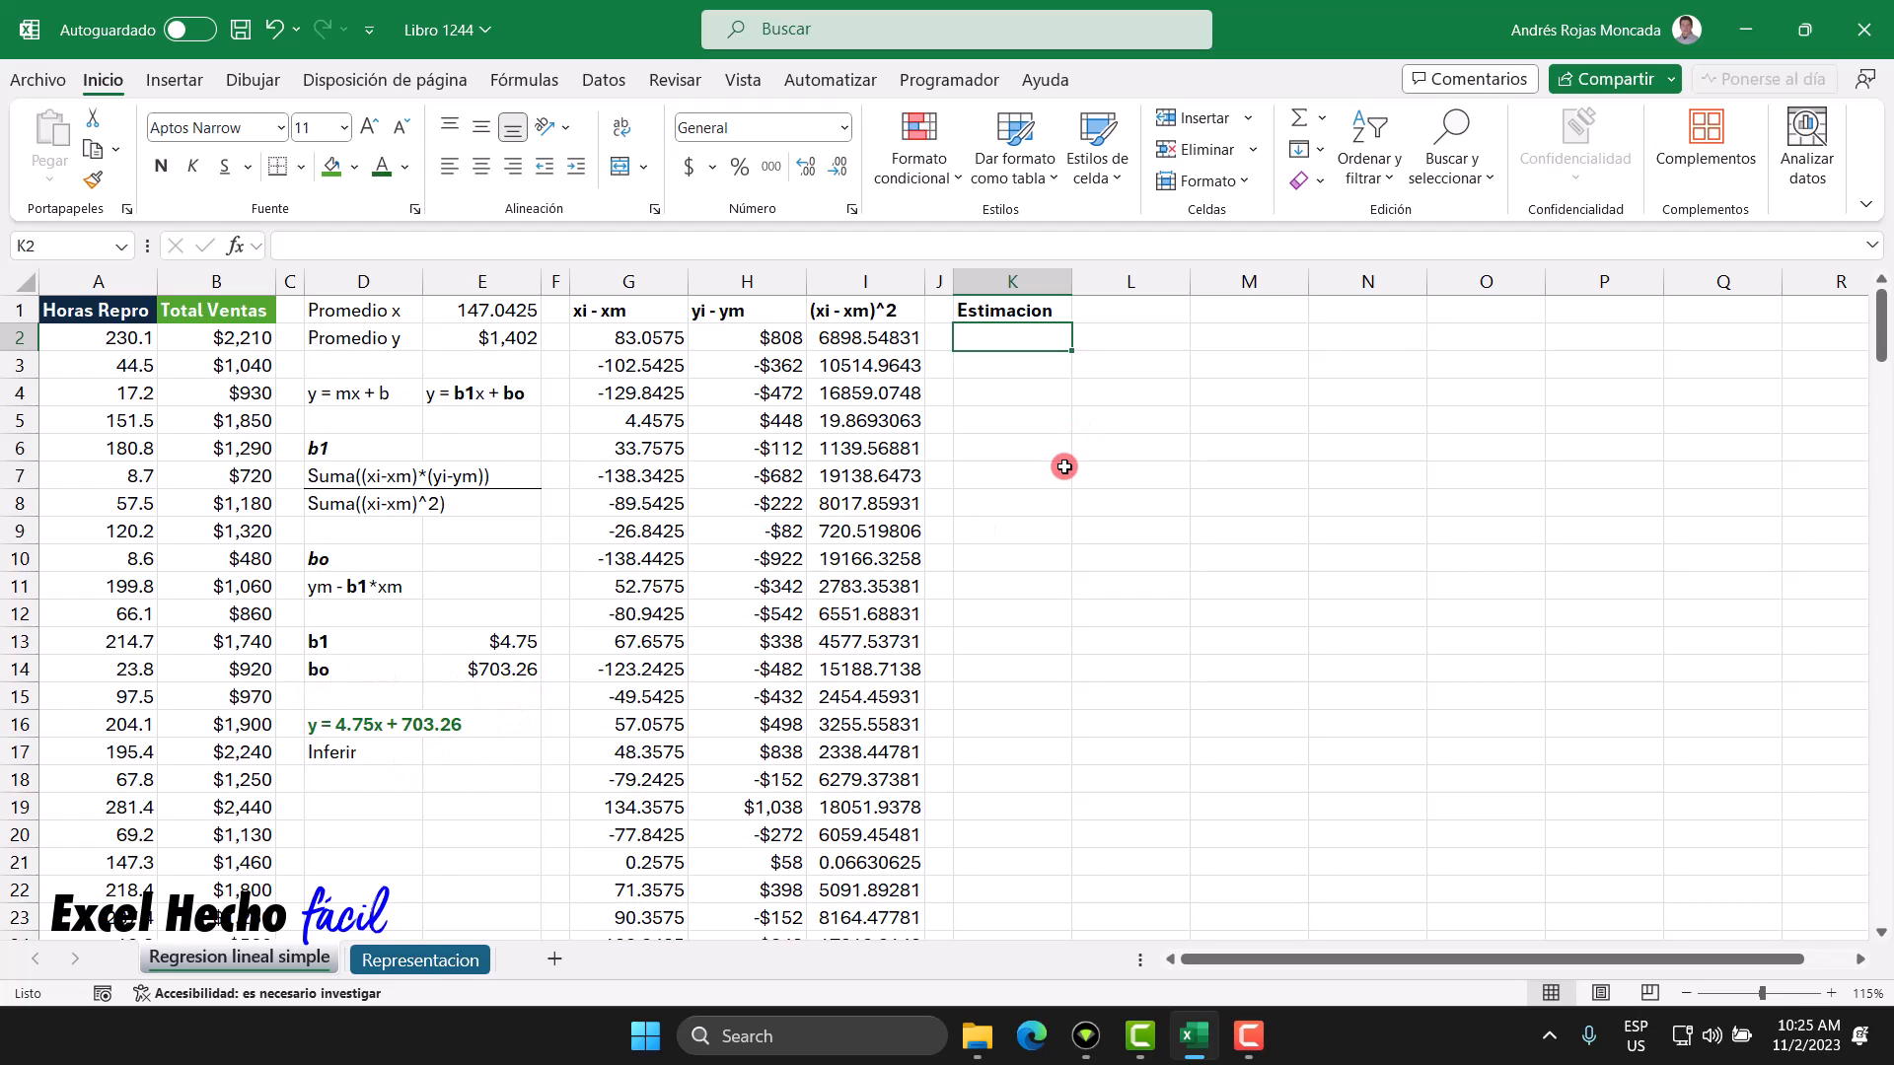
Step: Calculate the estimated sales for all Horas Repro values in K2 with the spilling formula =(4.75*A2:A201)+703.26
text(=)
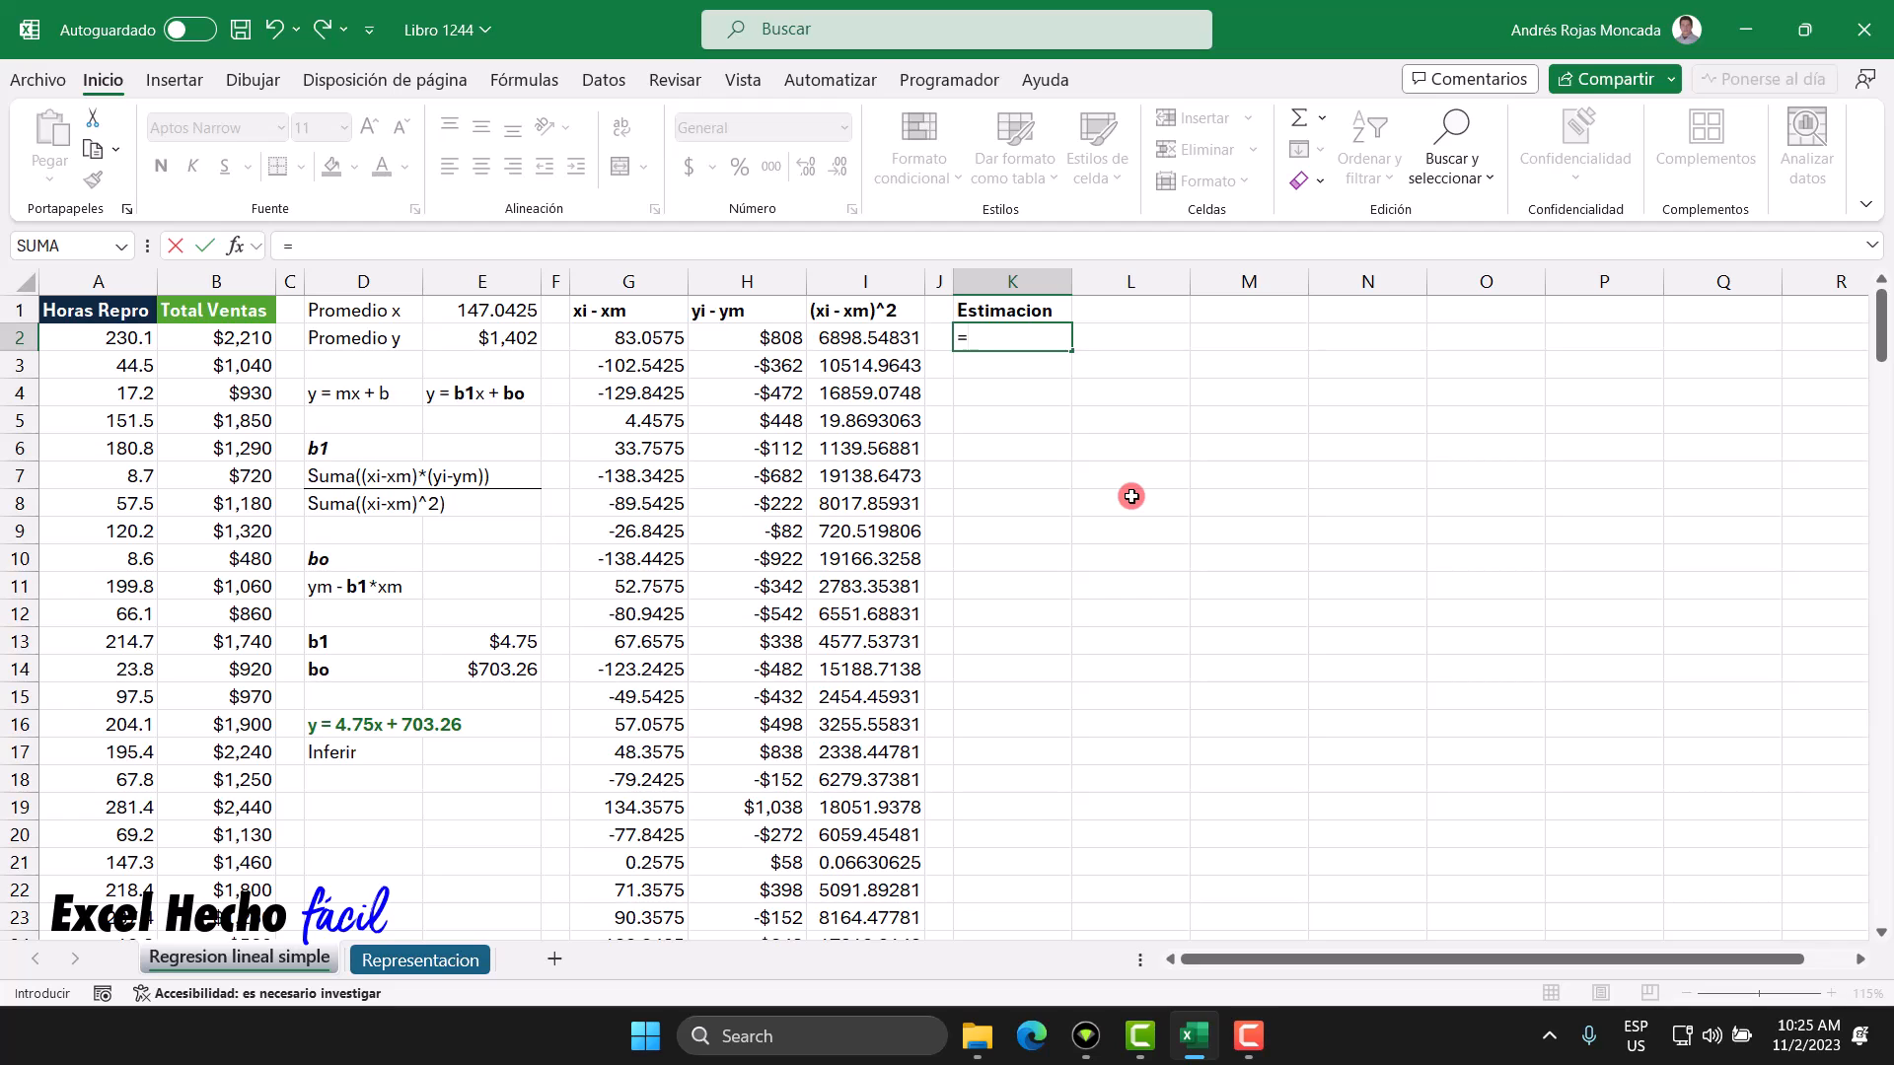
text((4.75)
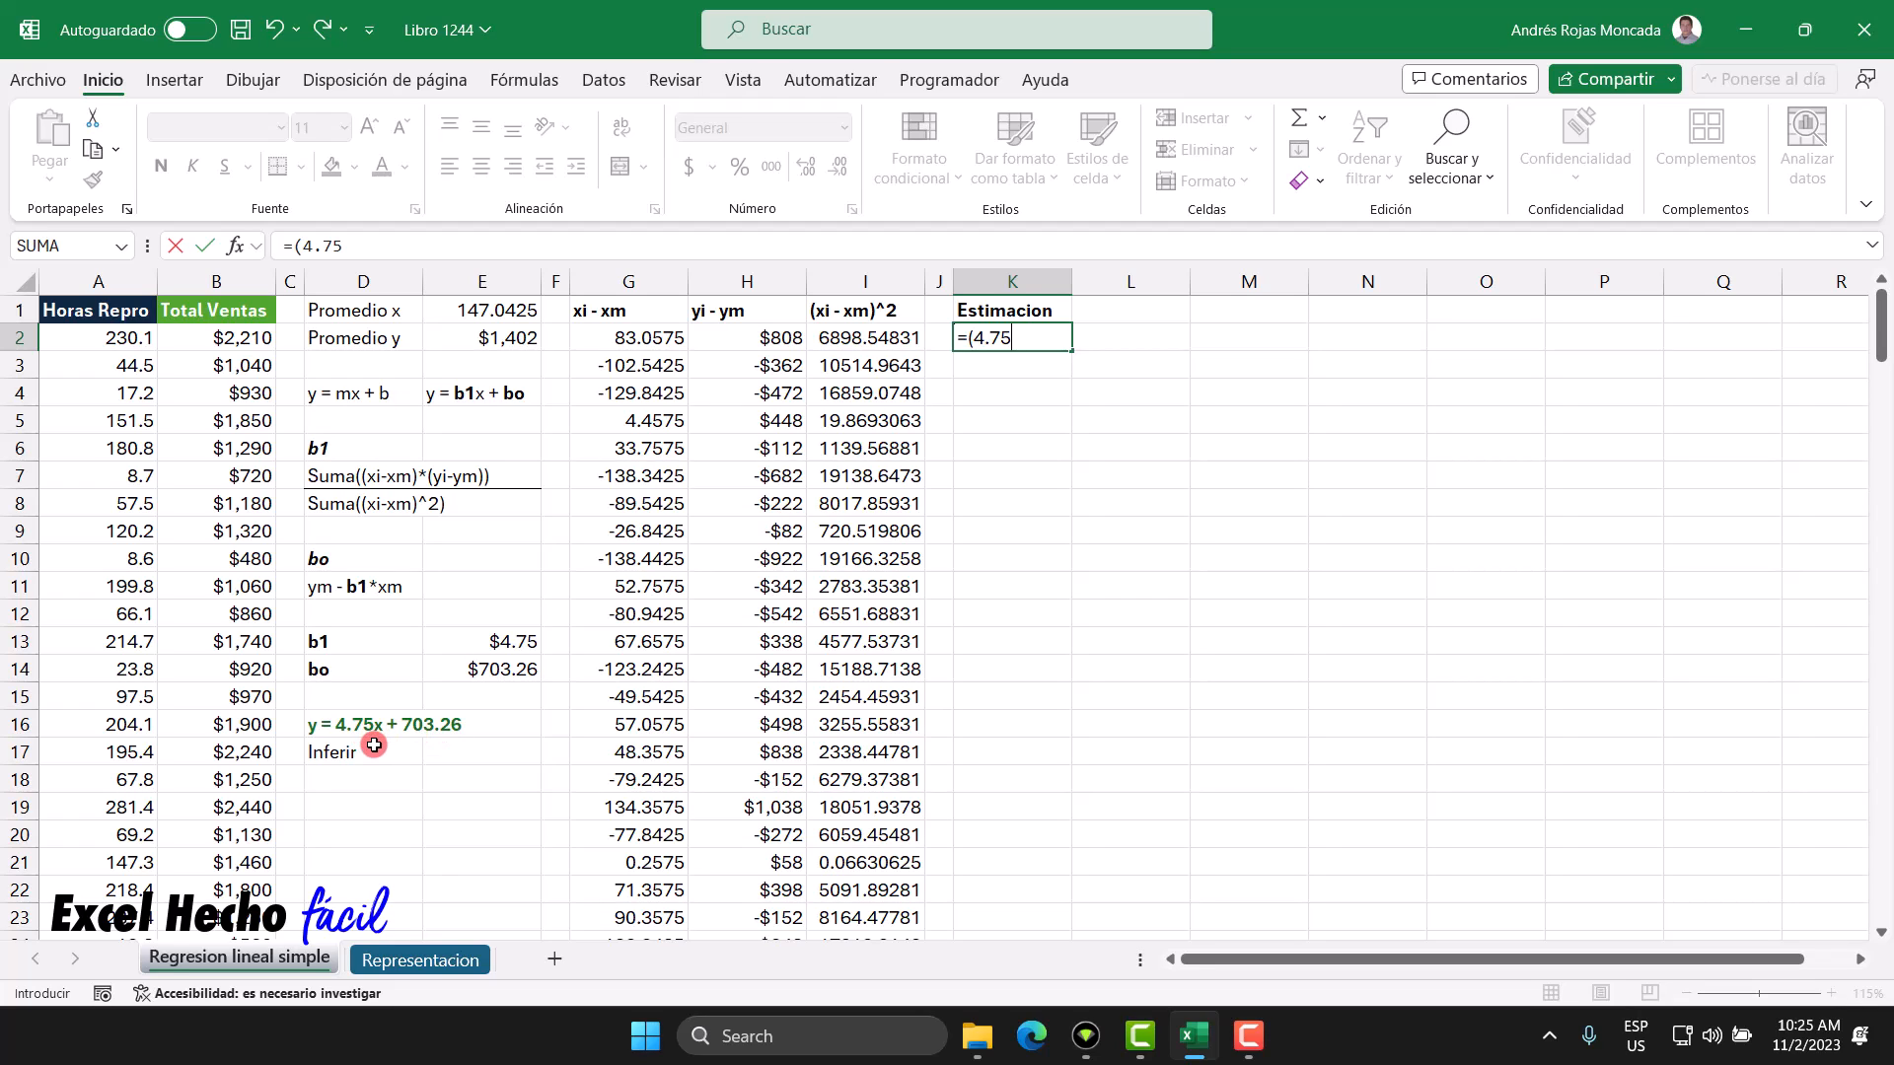
text(*)
click(130, 338)
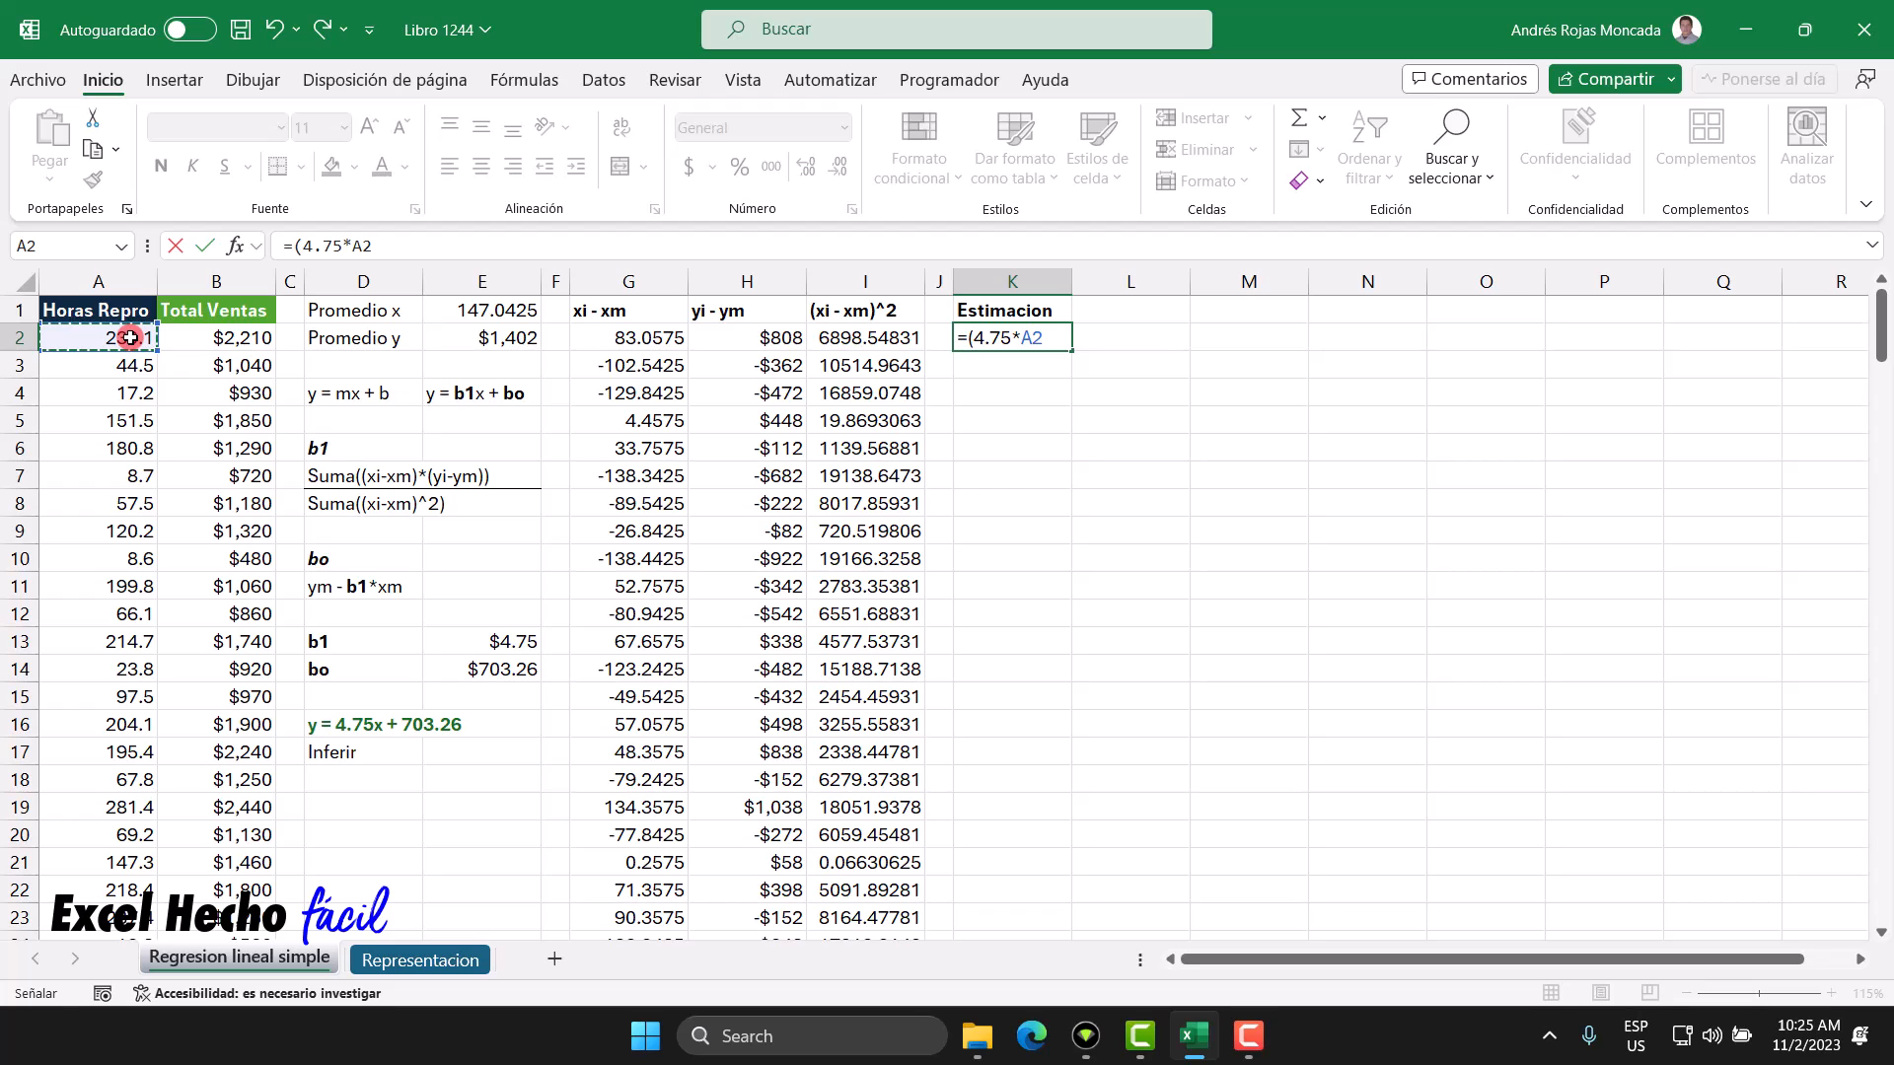
key(ctrl+shift+Down)
key(ctrl+BackSpace)
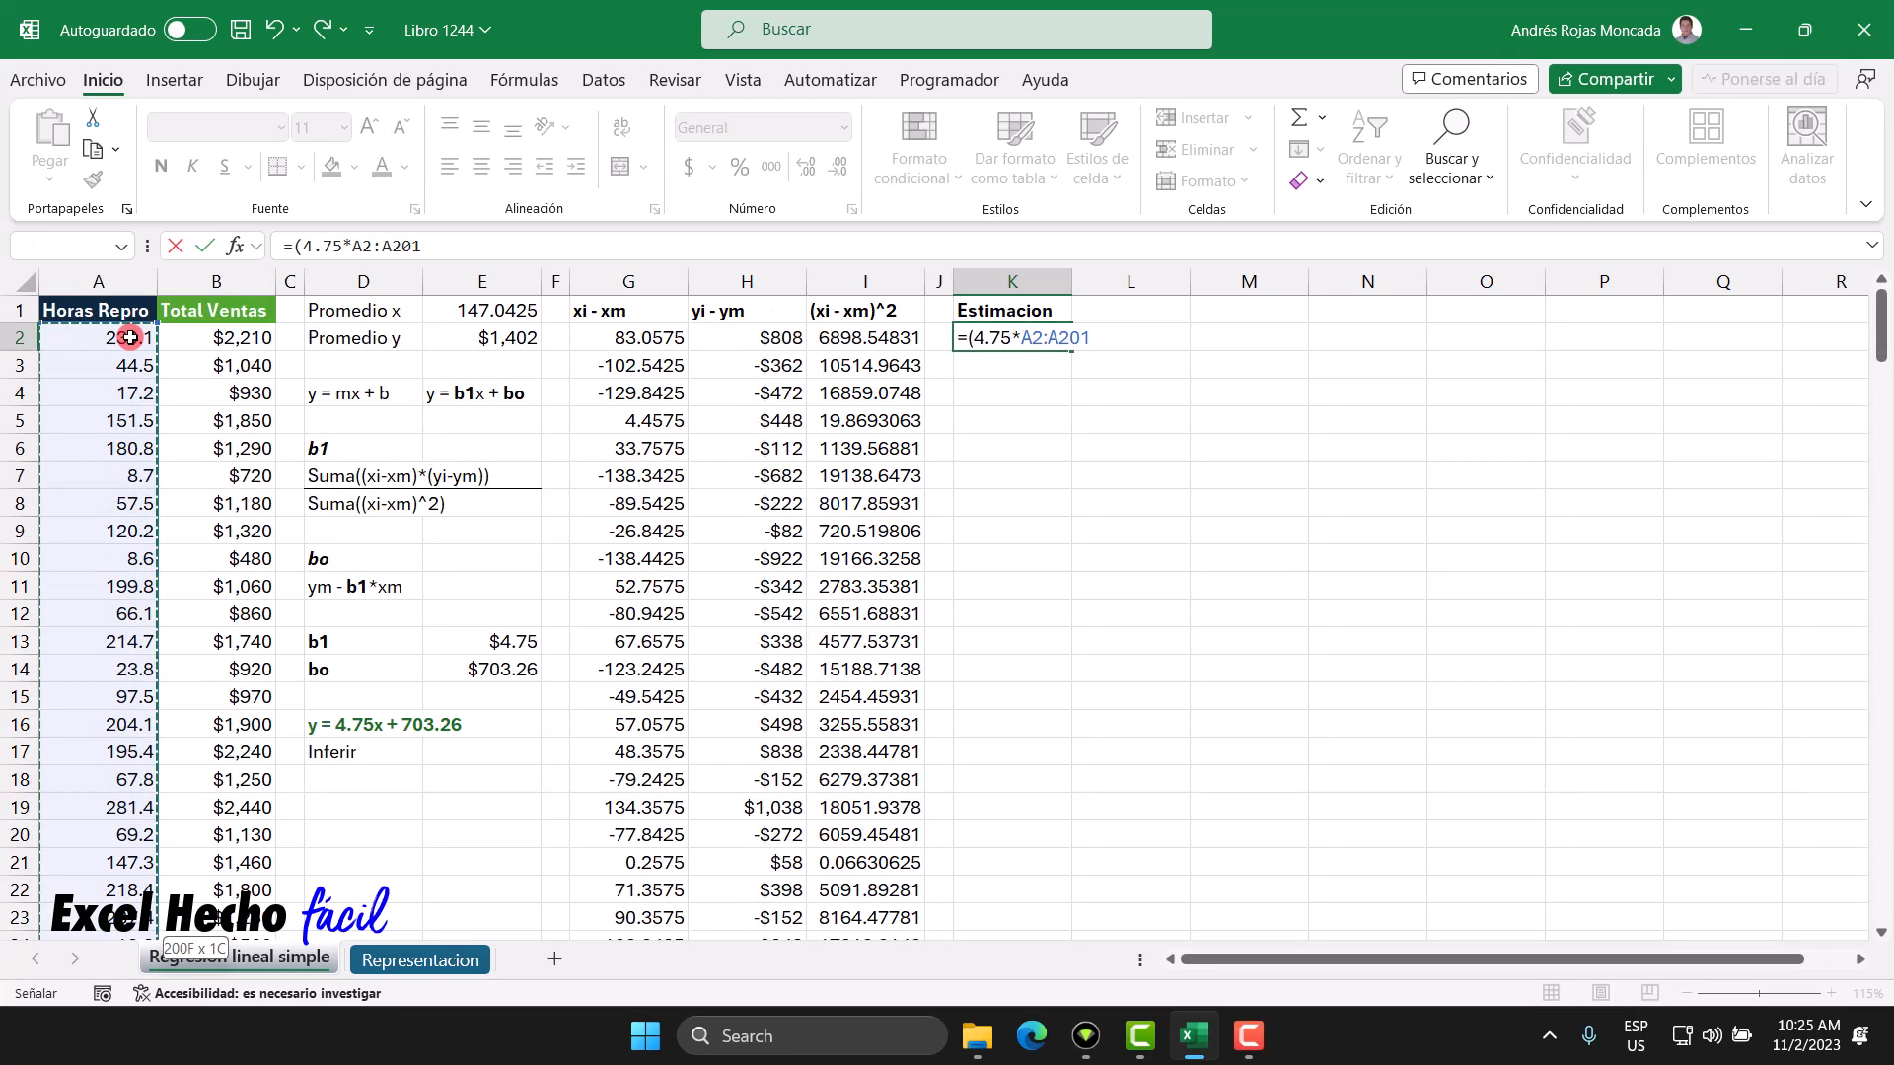
text()+)
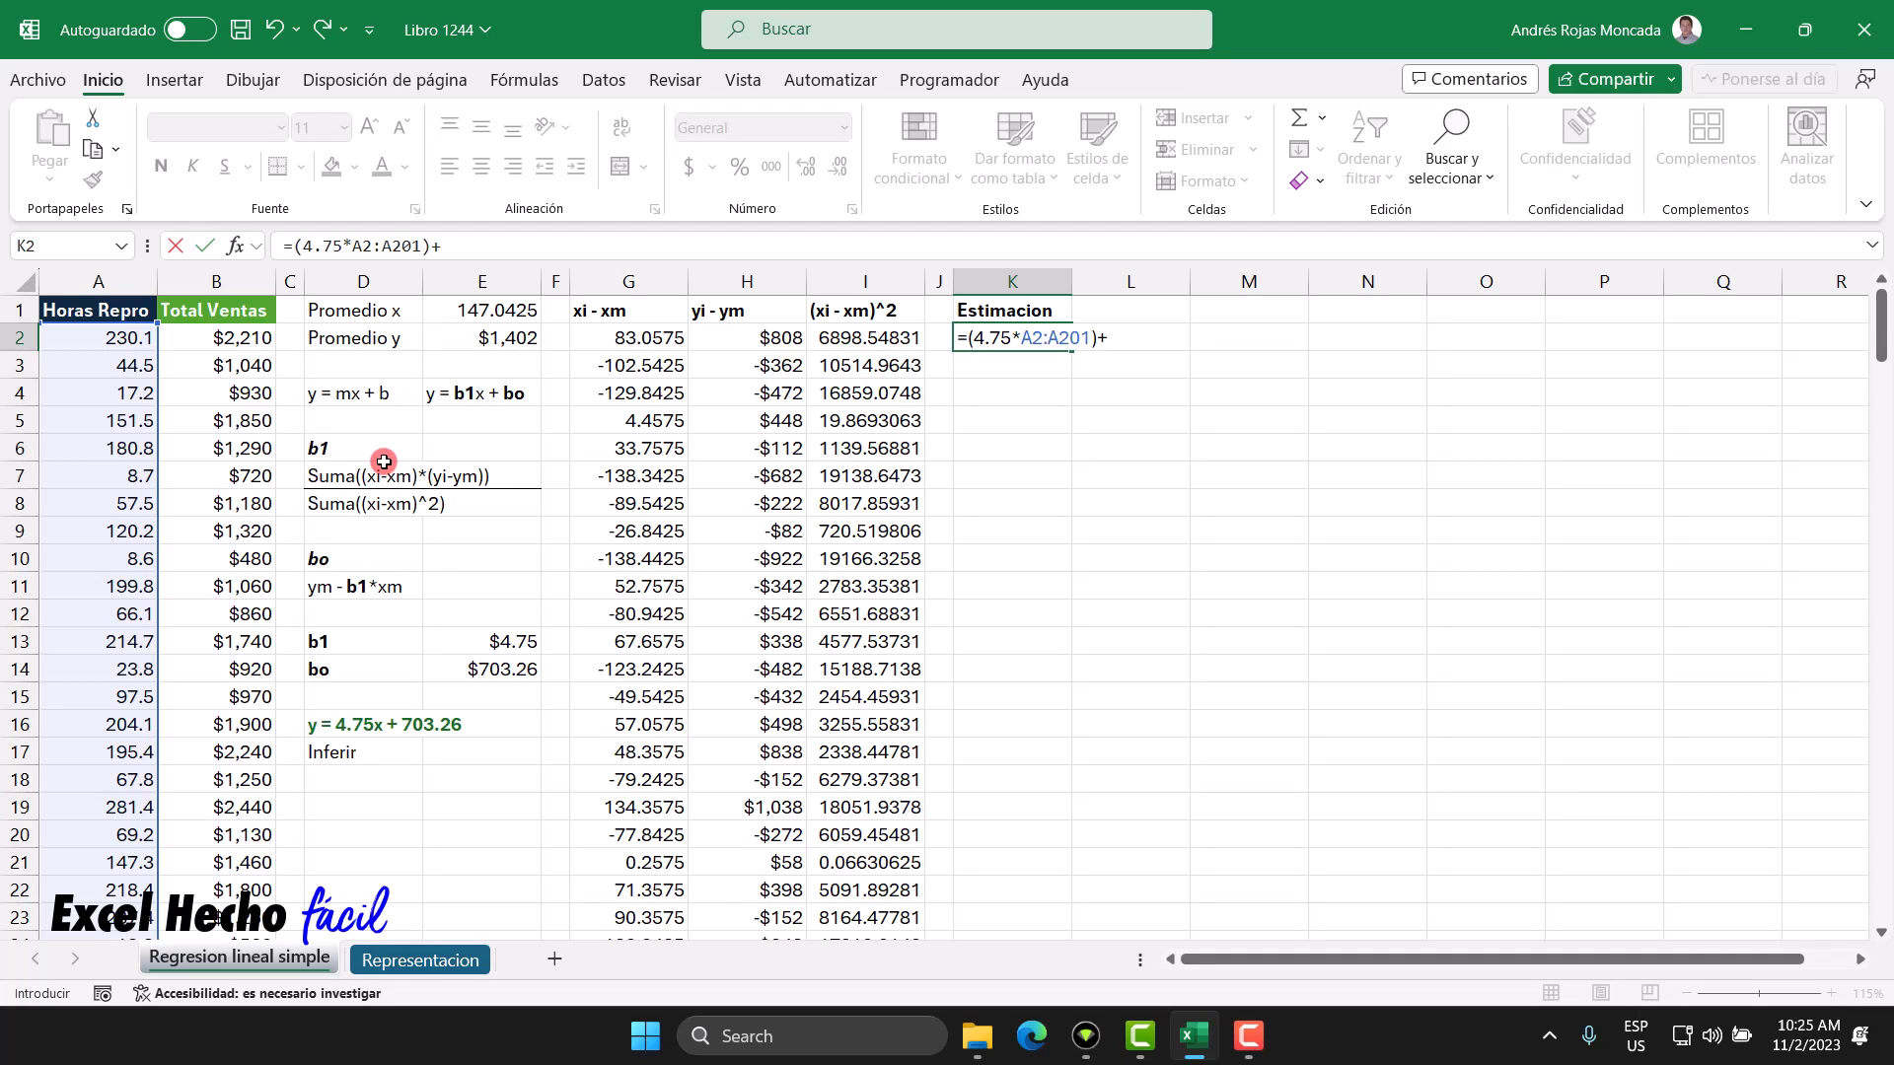
text(703.26)
key(Return)
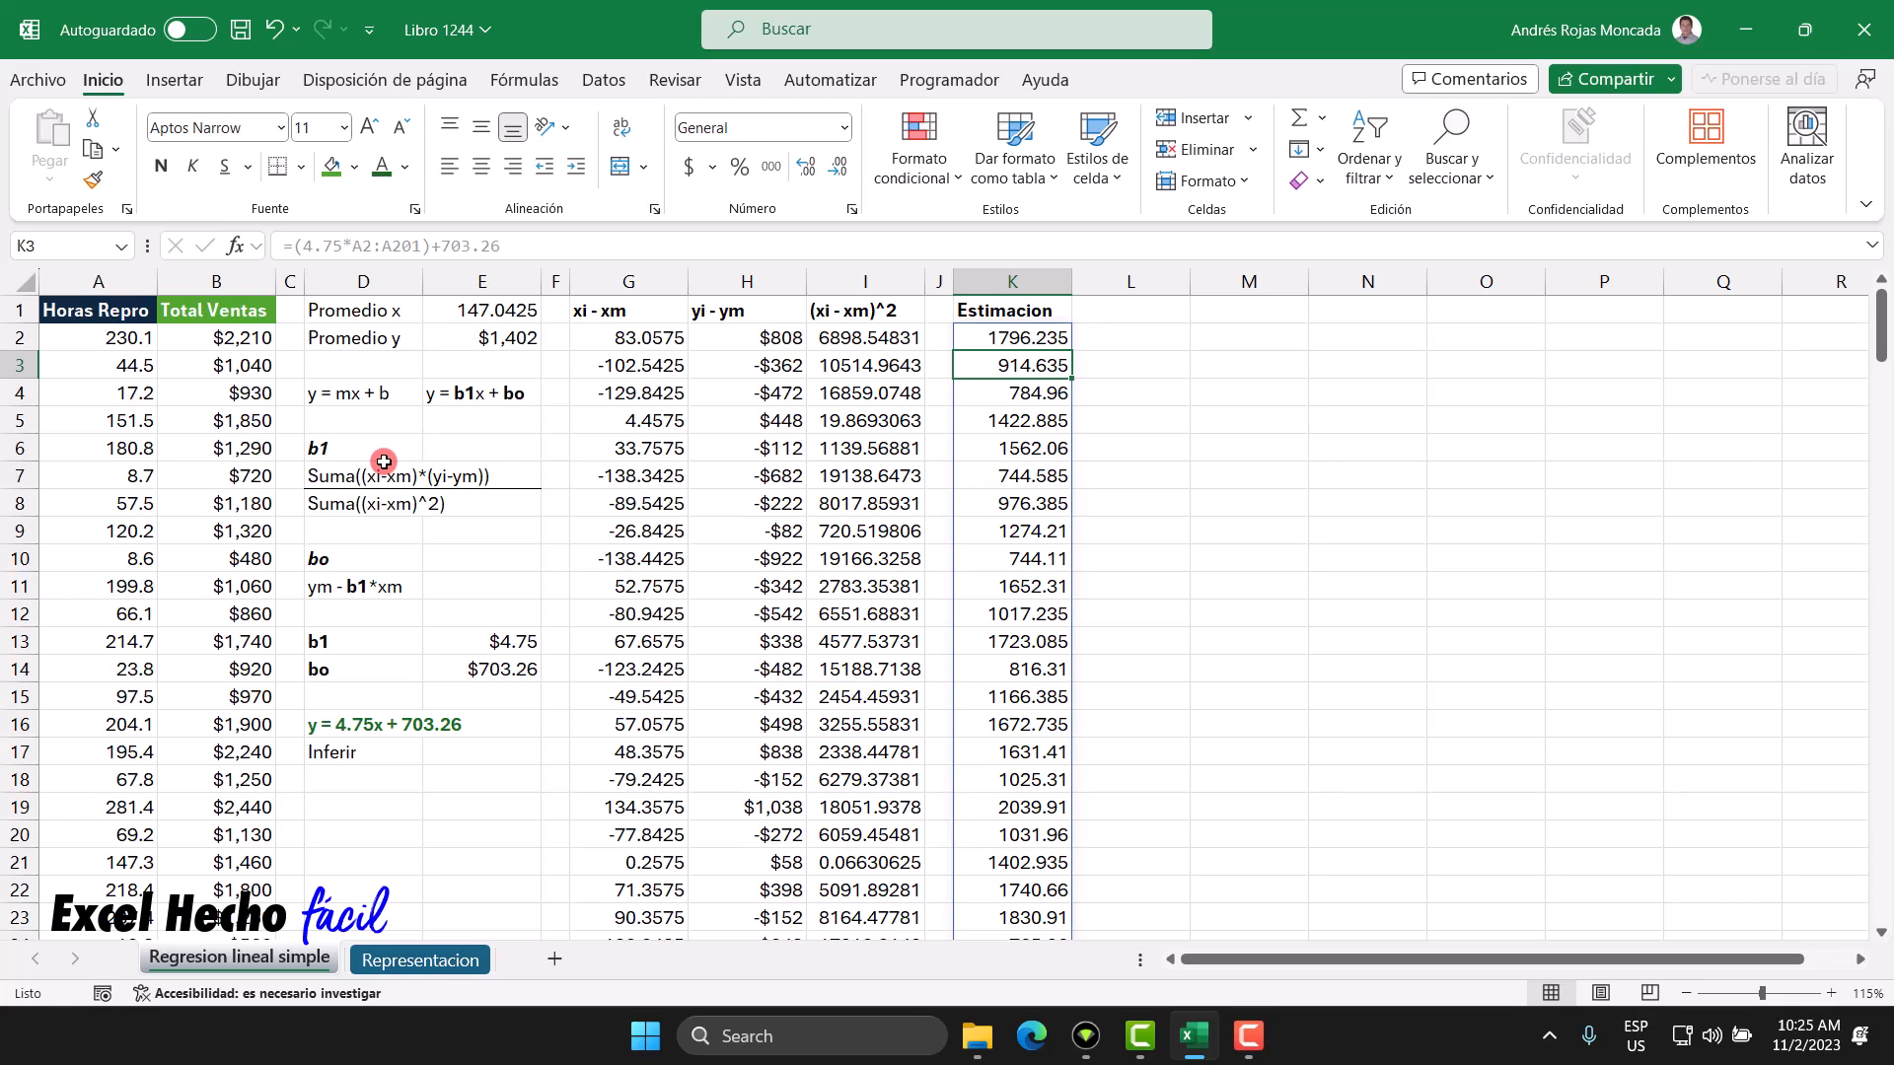
Step: Format the Estimacion values in K2:K201 as Moneda with no decimals
click(1002, 337)
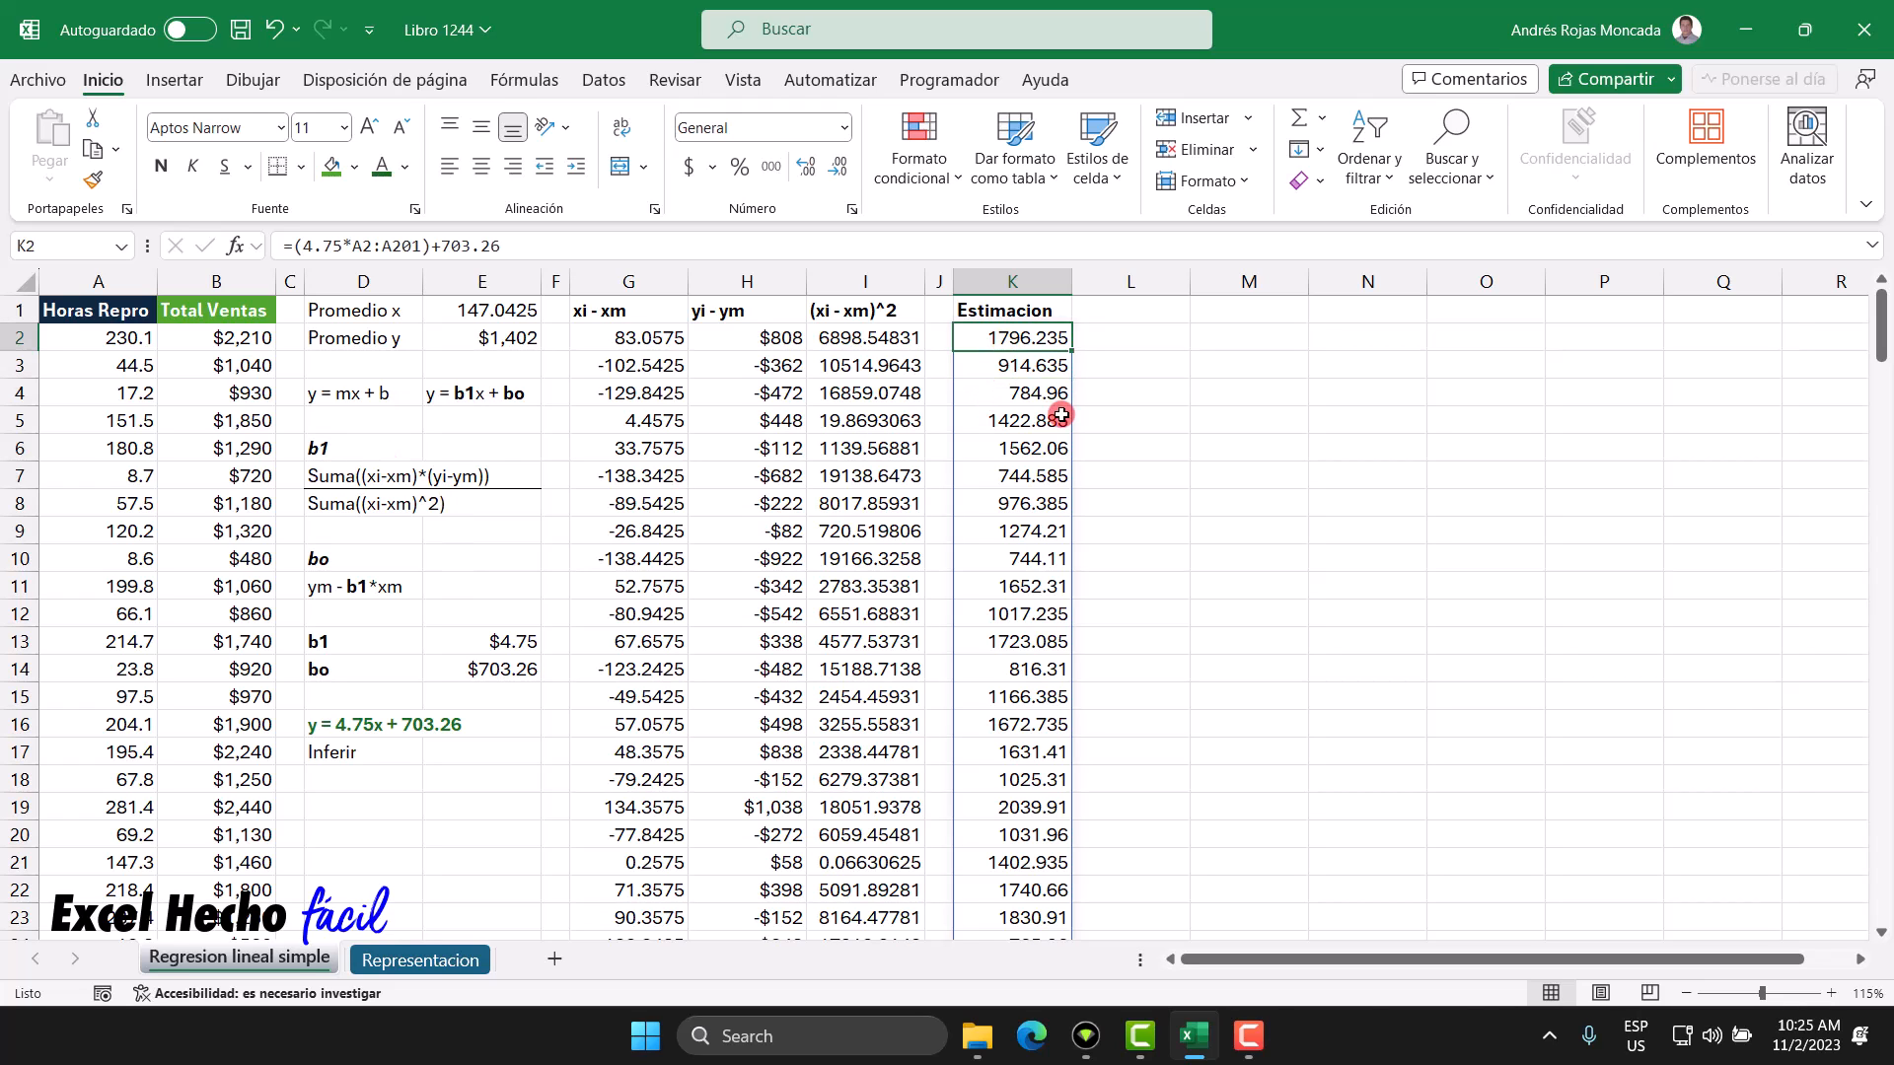
key(ctrl+shift+Down)
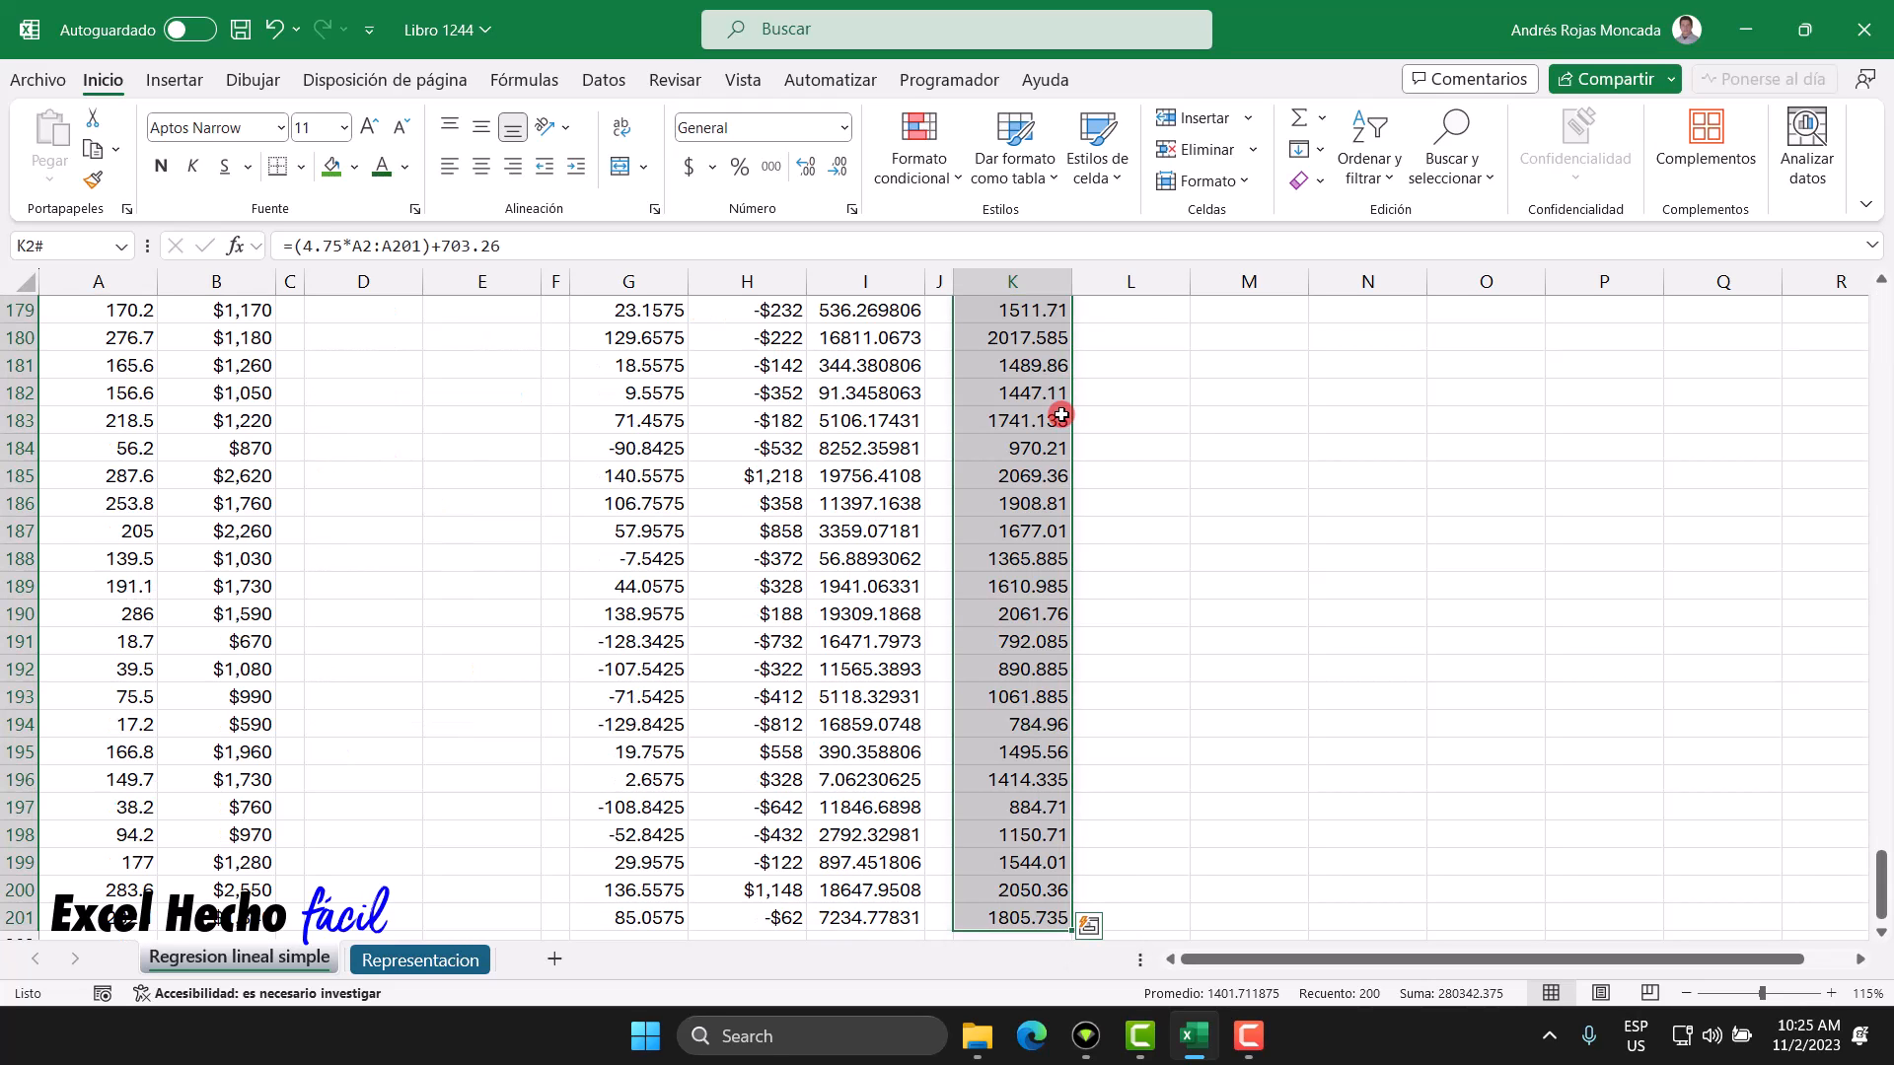
key(ctrl+BackSpace)
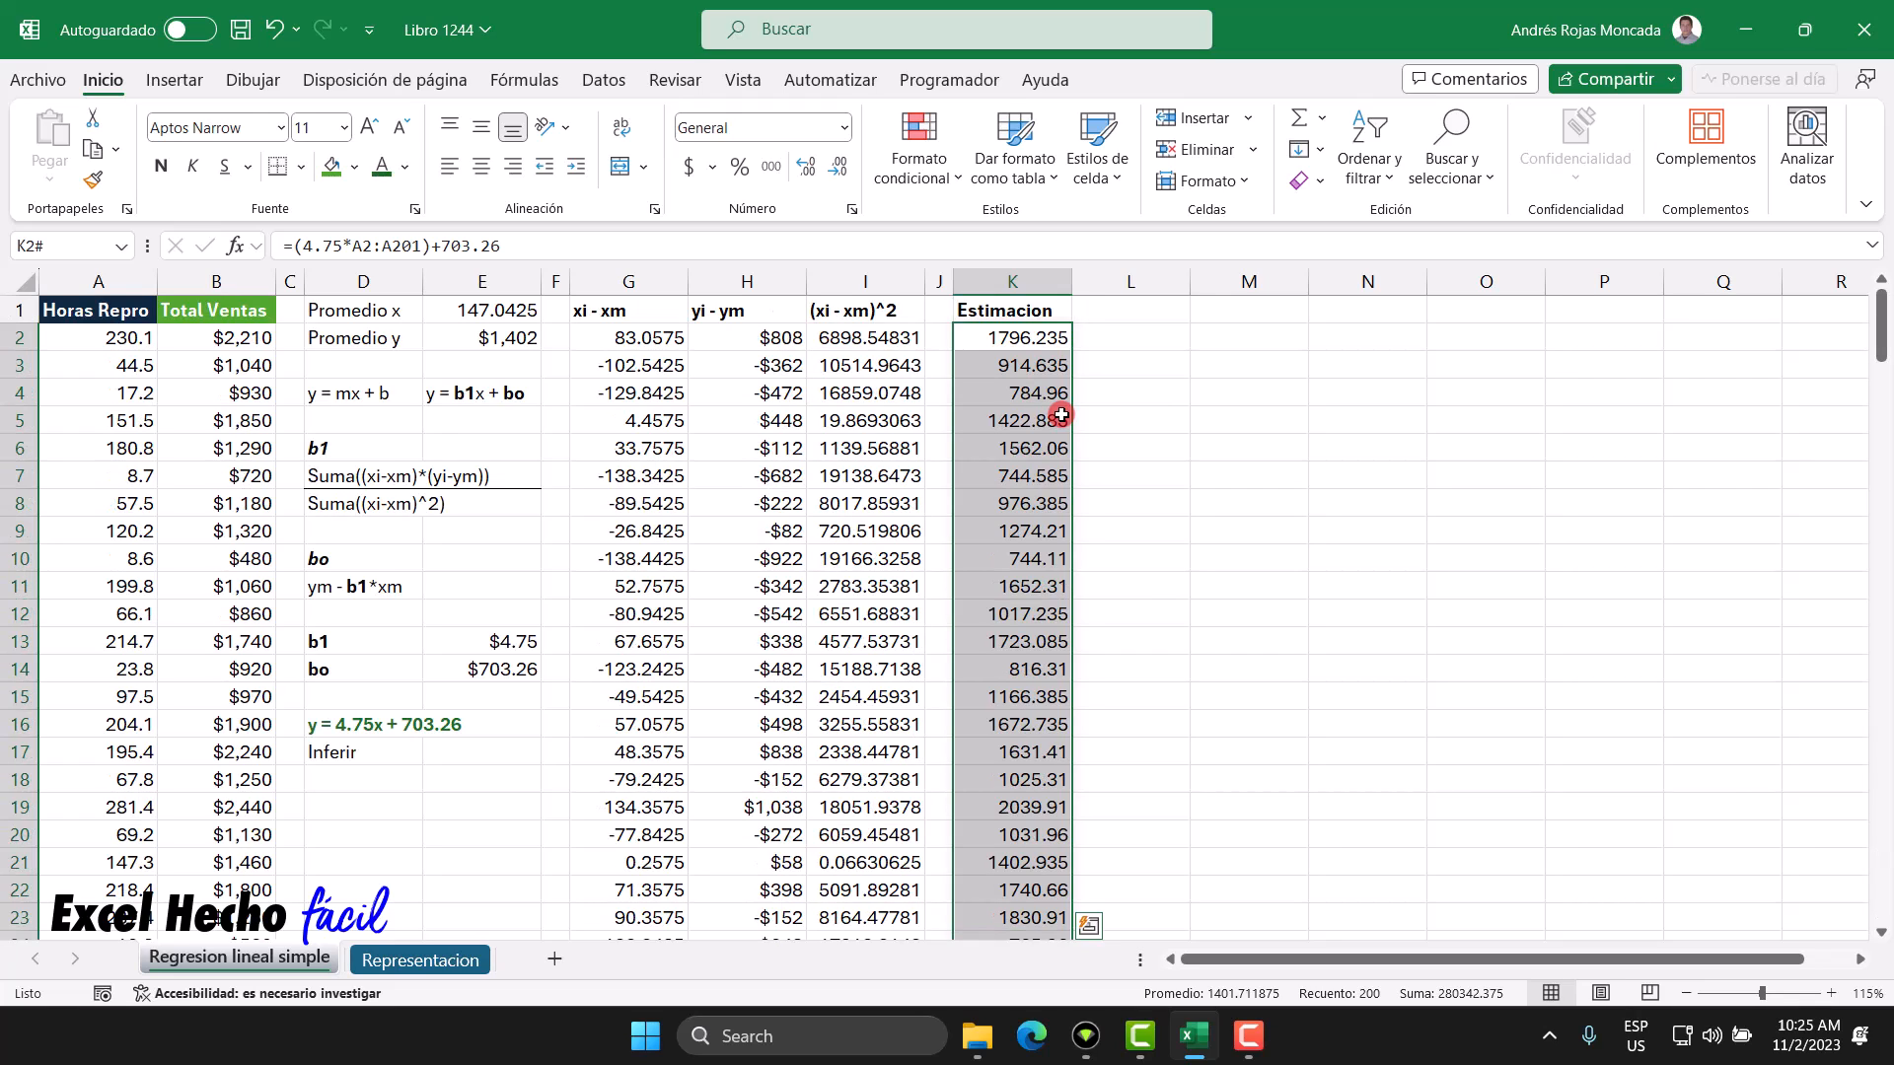
click(844, 128)
click(837, 277)
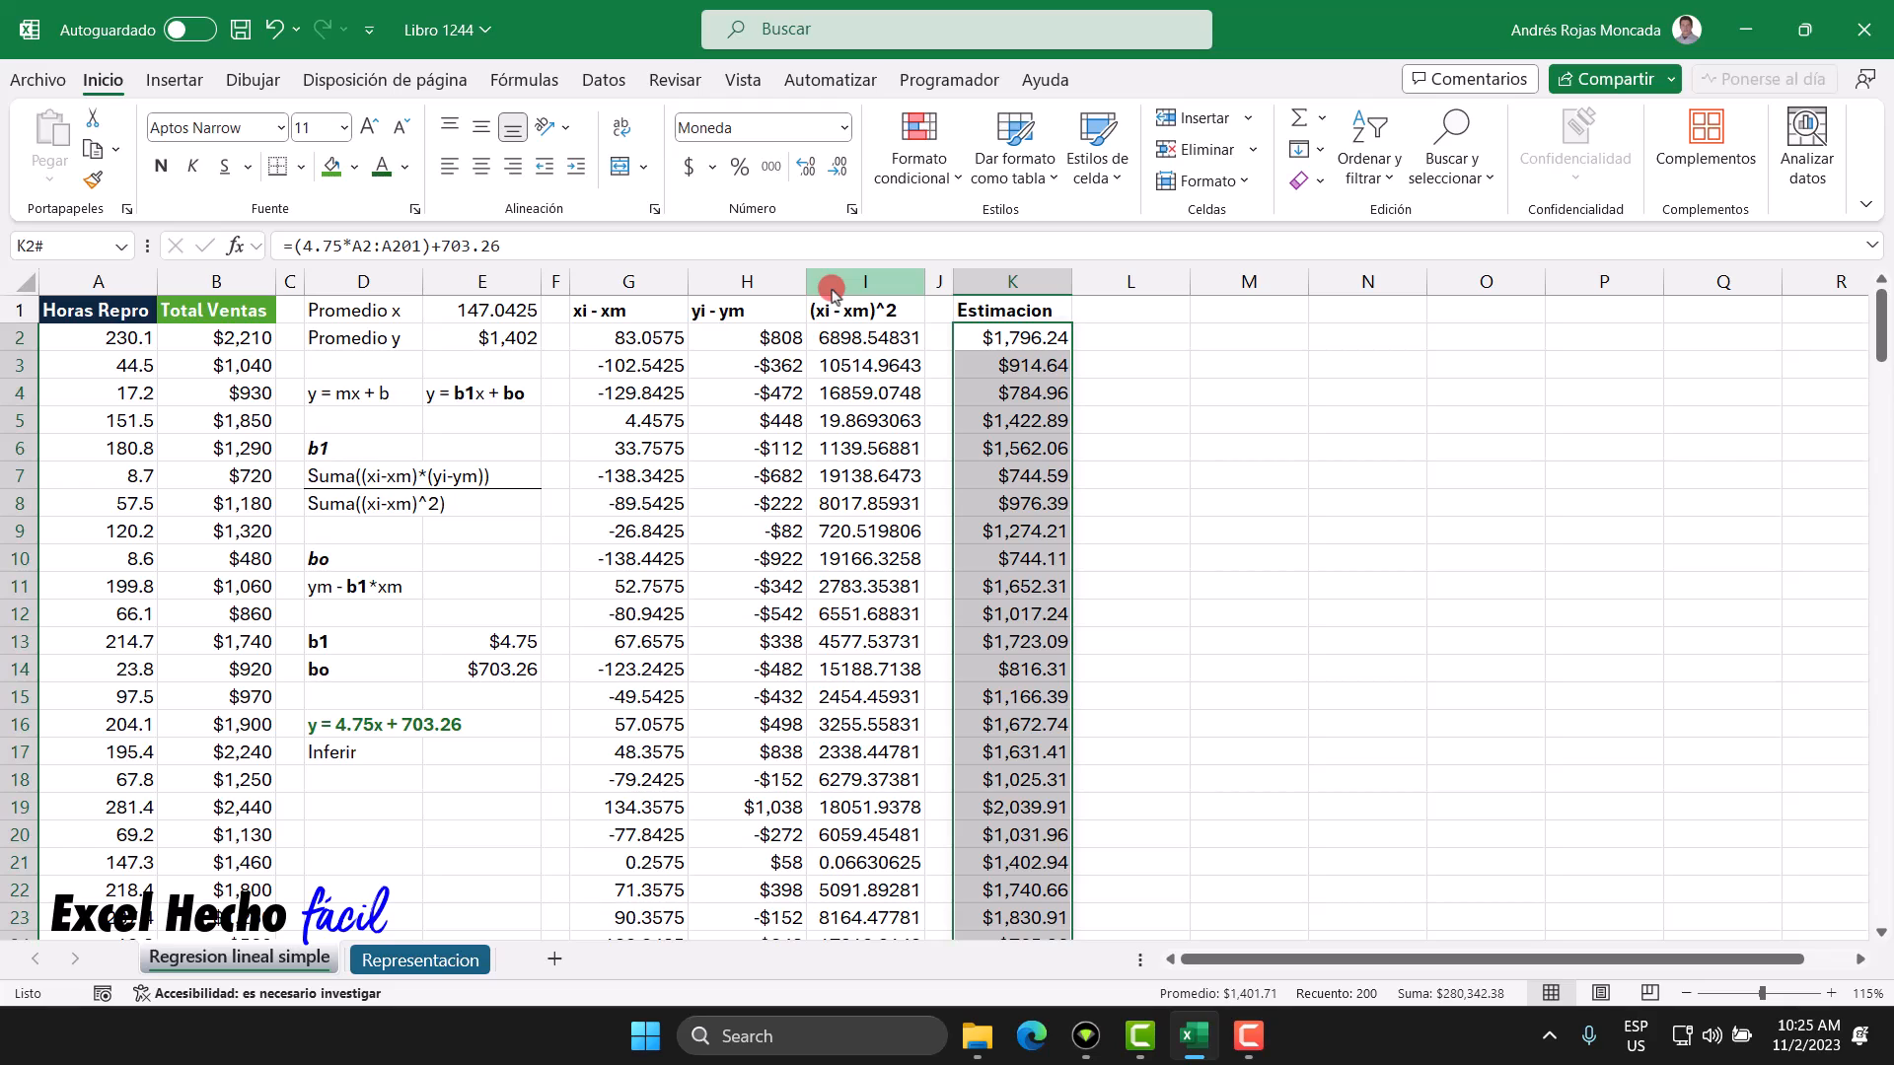
click(837, 166)
click(837, 166)
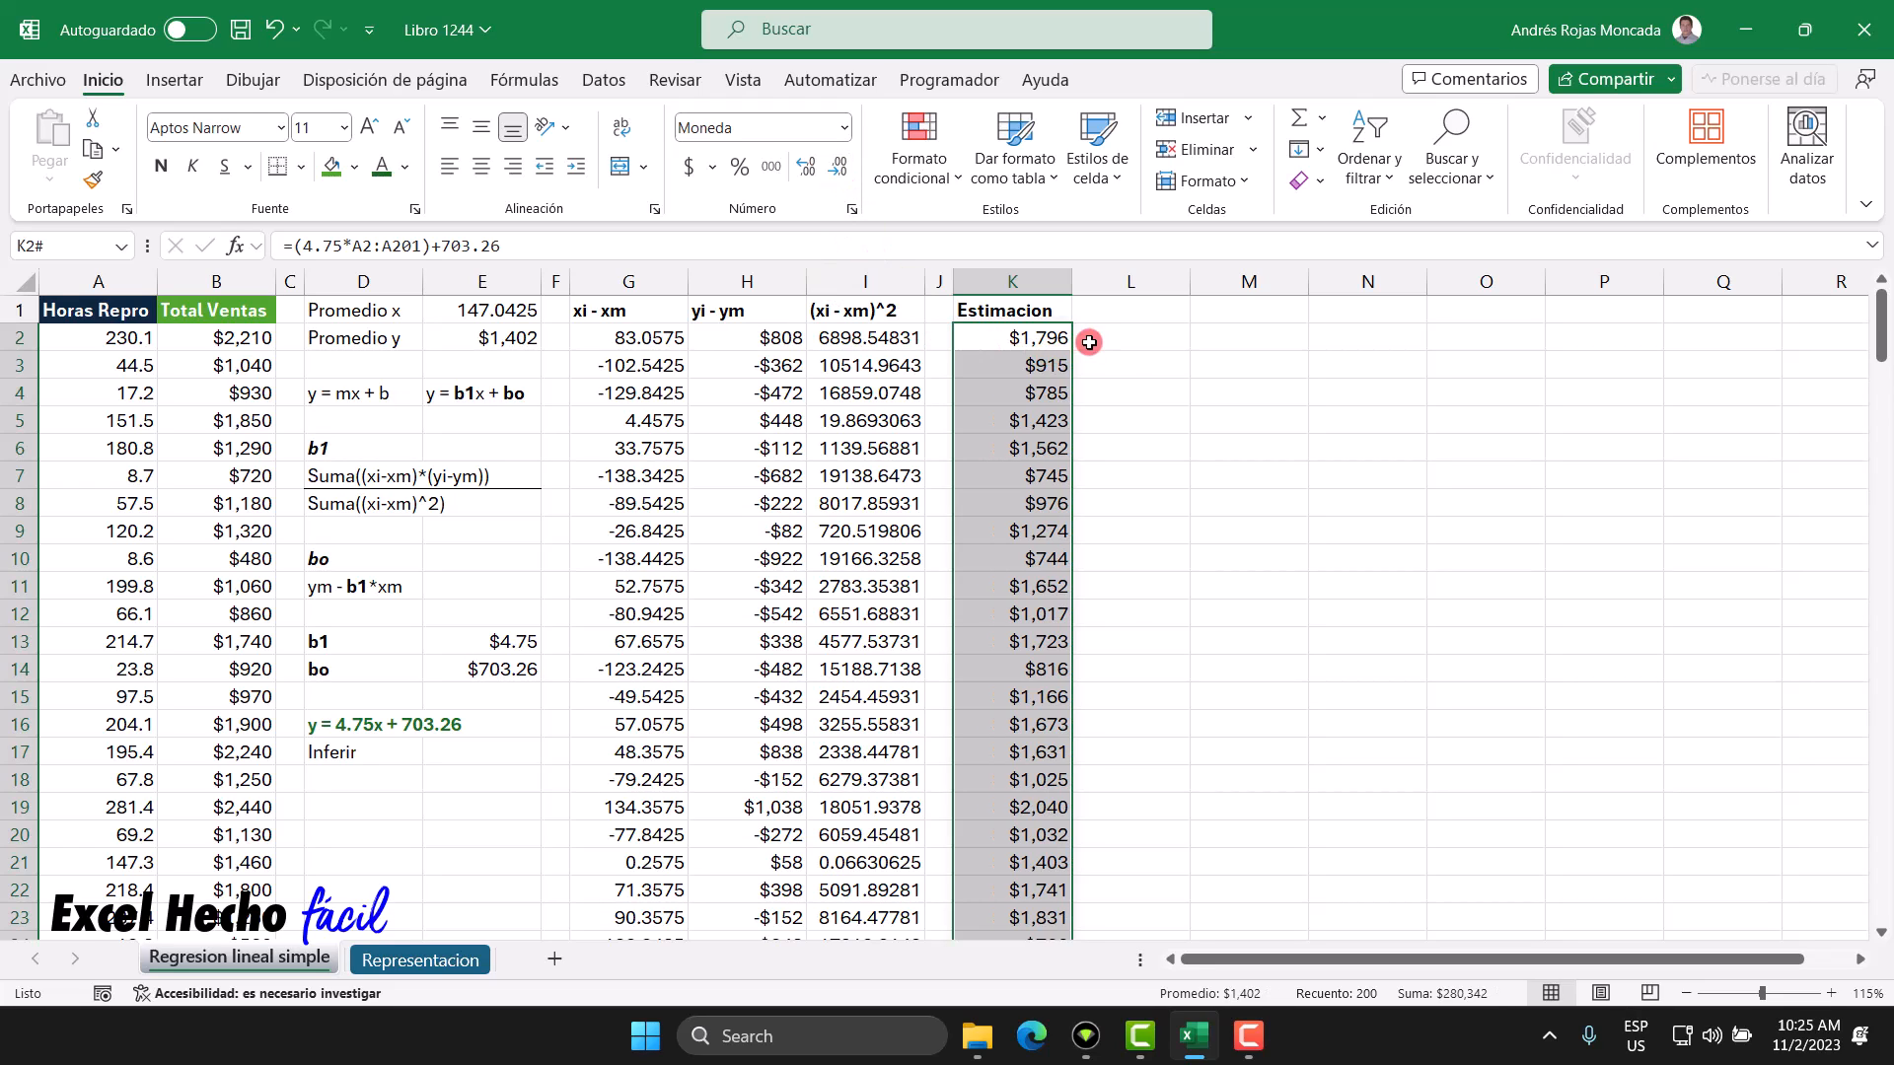
Step: Compare the first ten Estimacion values in K2:K11 with the actual Total Ventas in B2:B11
click(1125, 312)
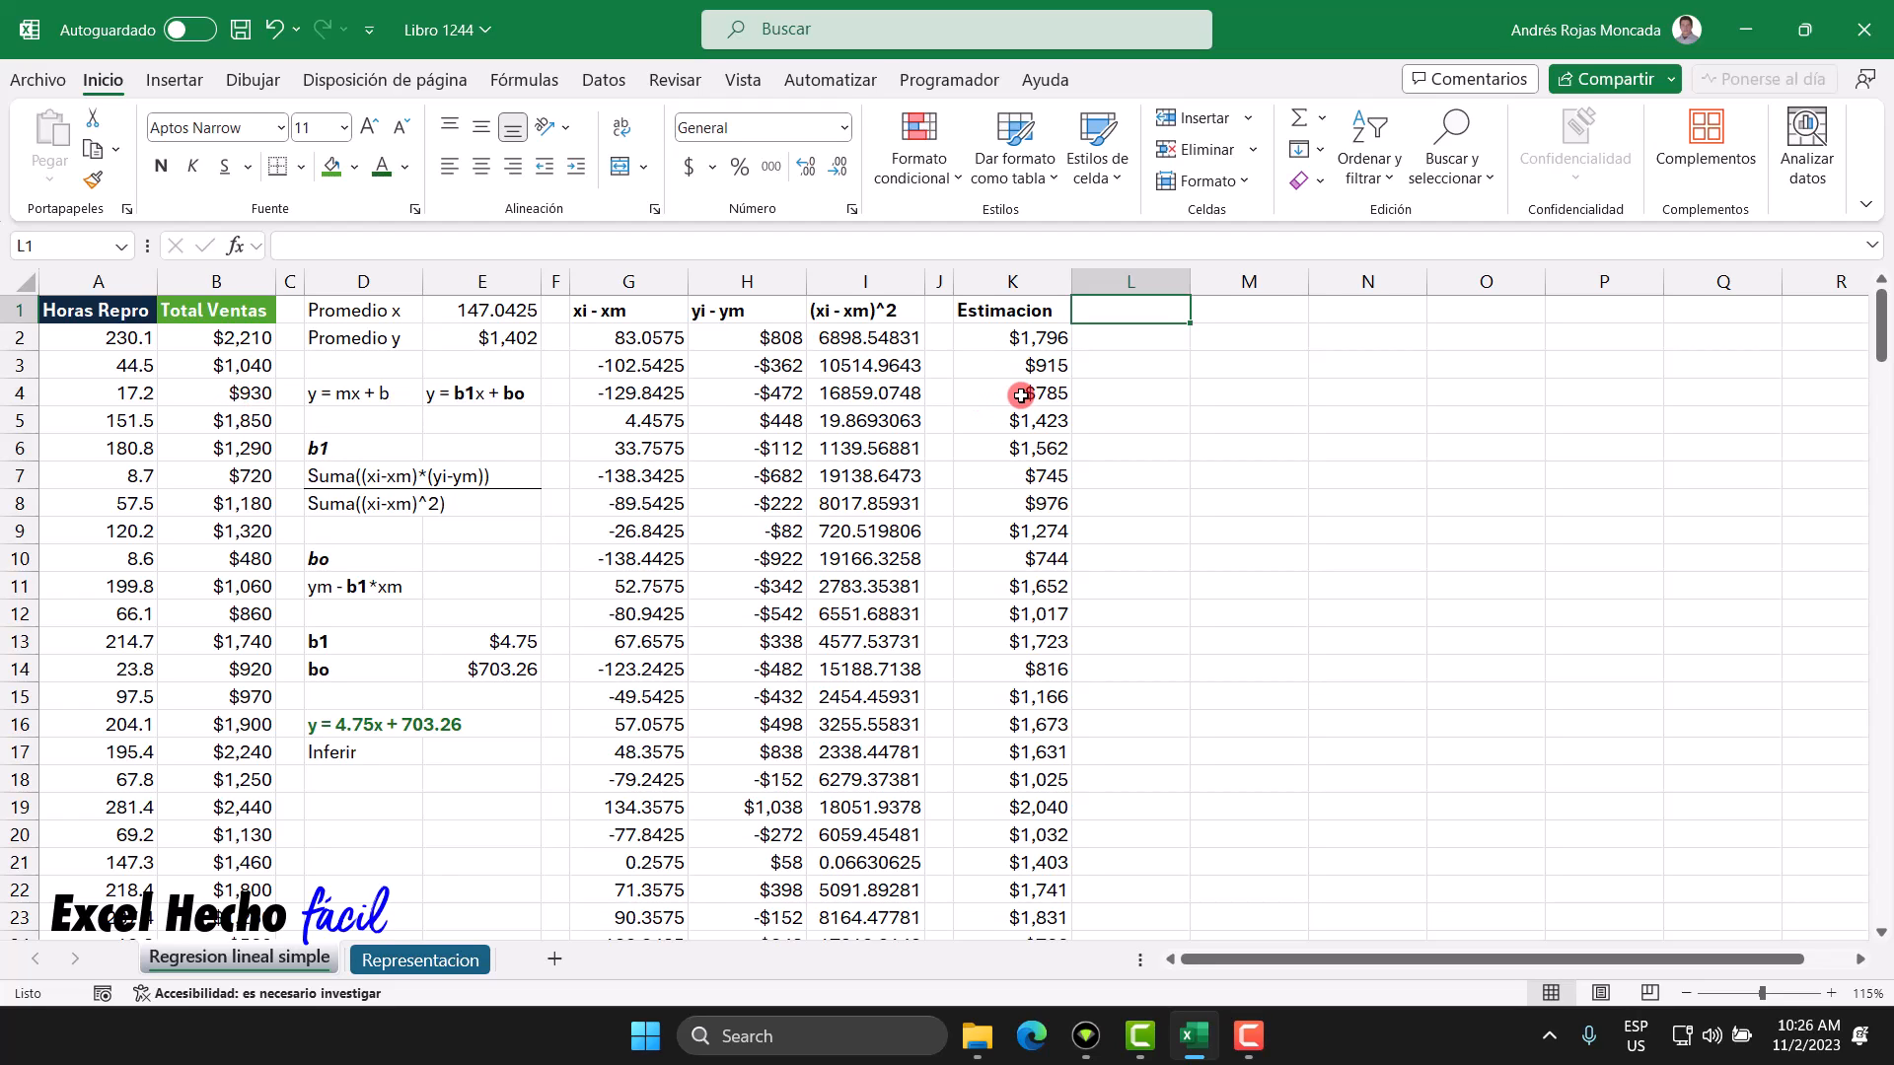
drag(1019, 340, 1010, 578)
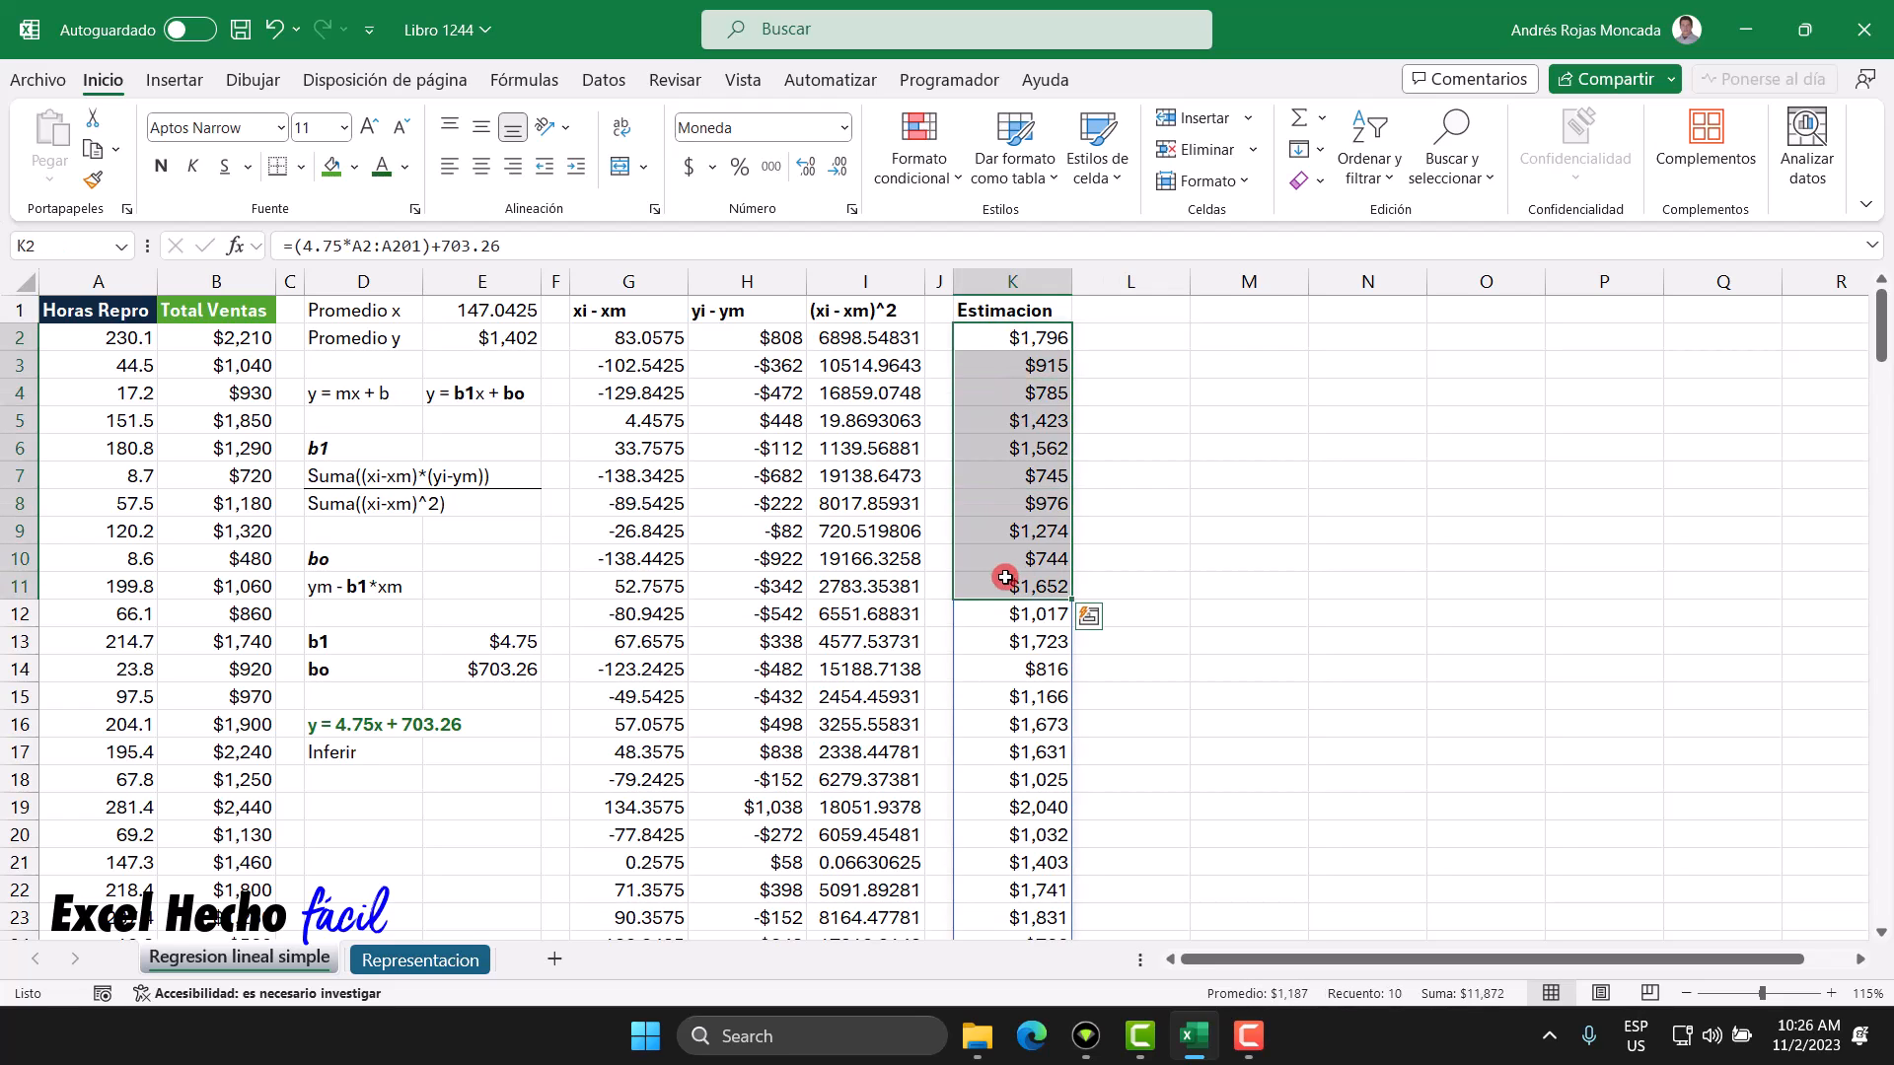
drag(262, 338, 236, 588)
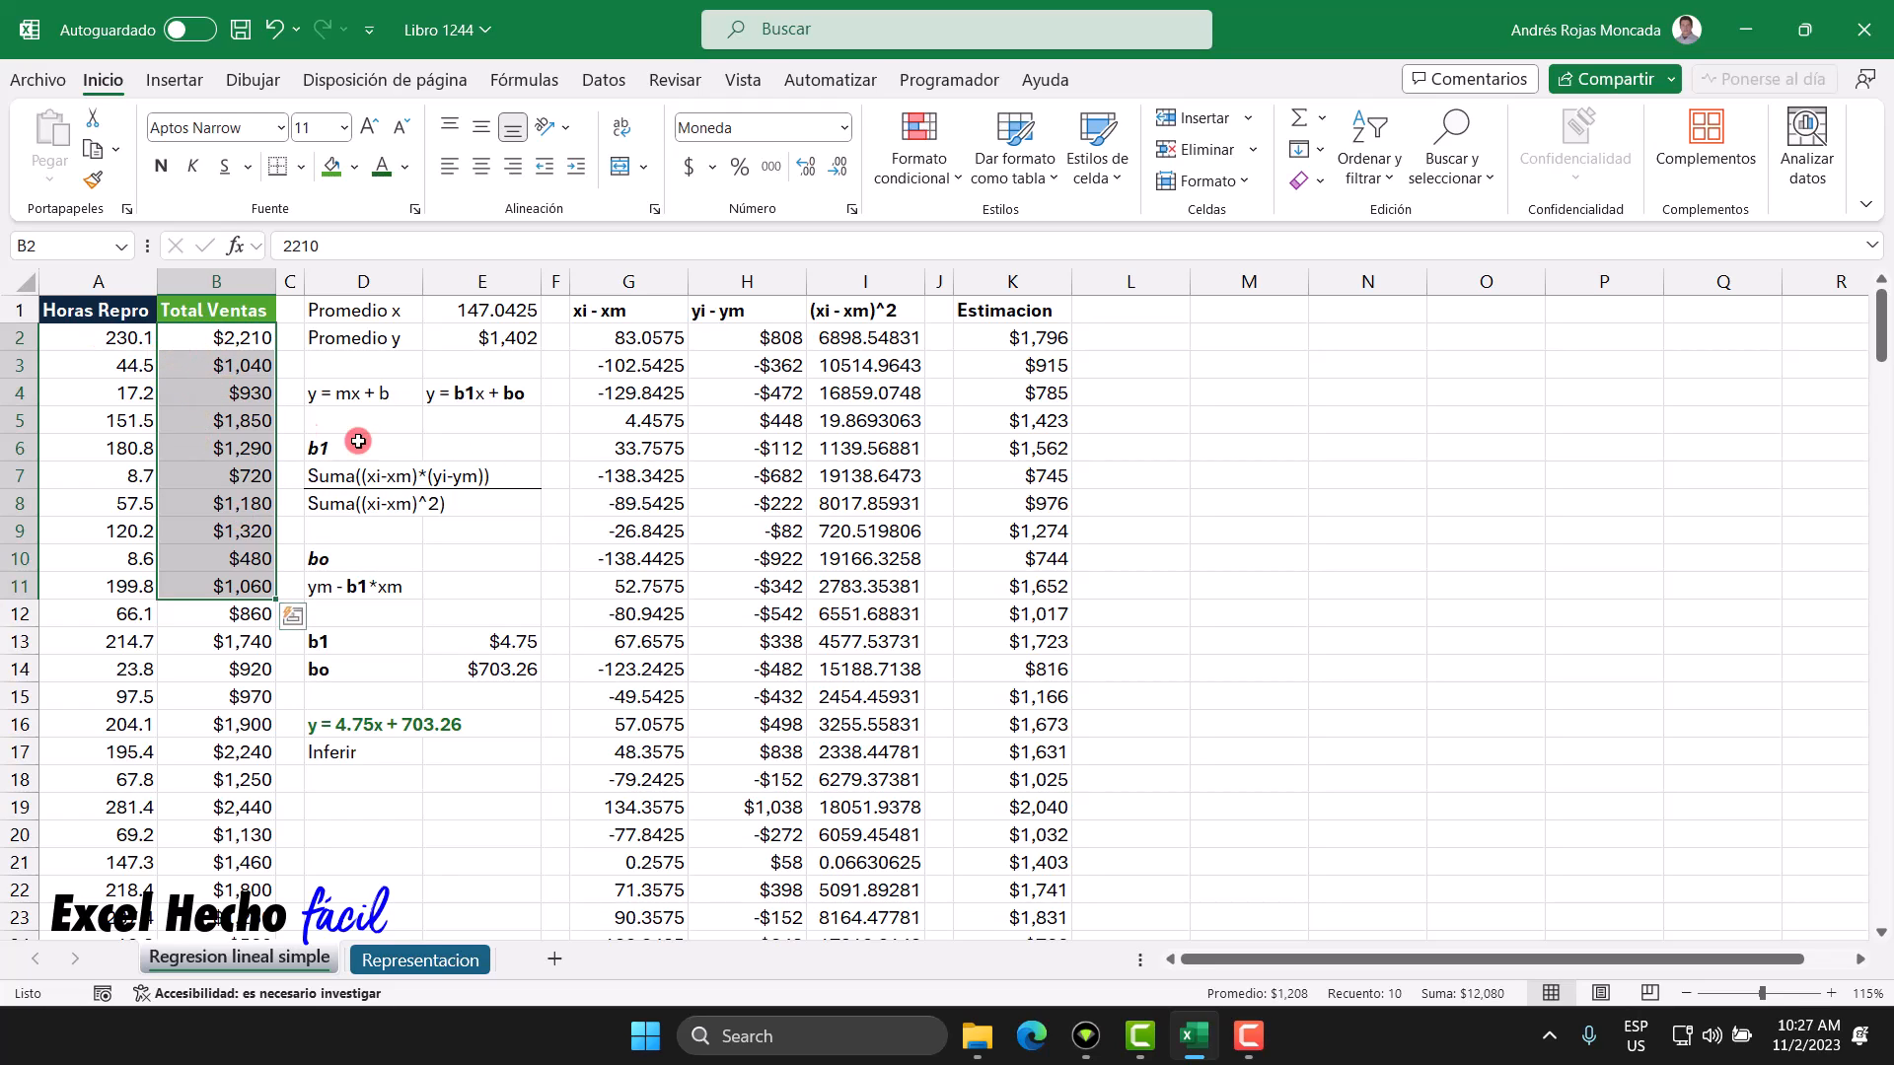
Step: Enter the heading Residuos in L1, next to Estimacion
click(1147, 311)
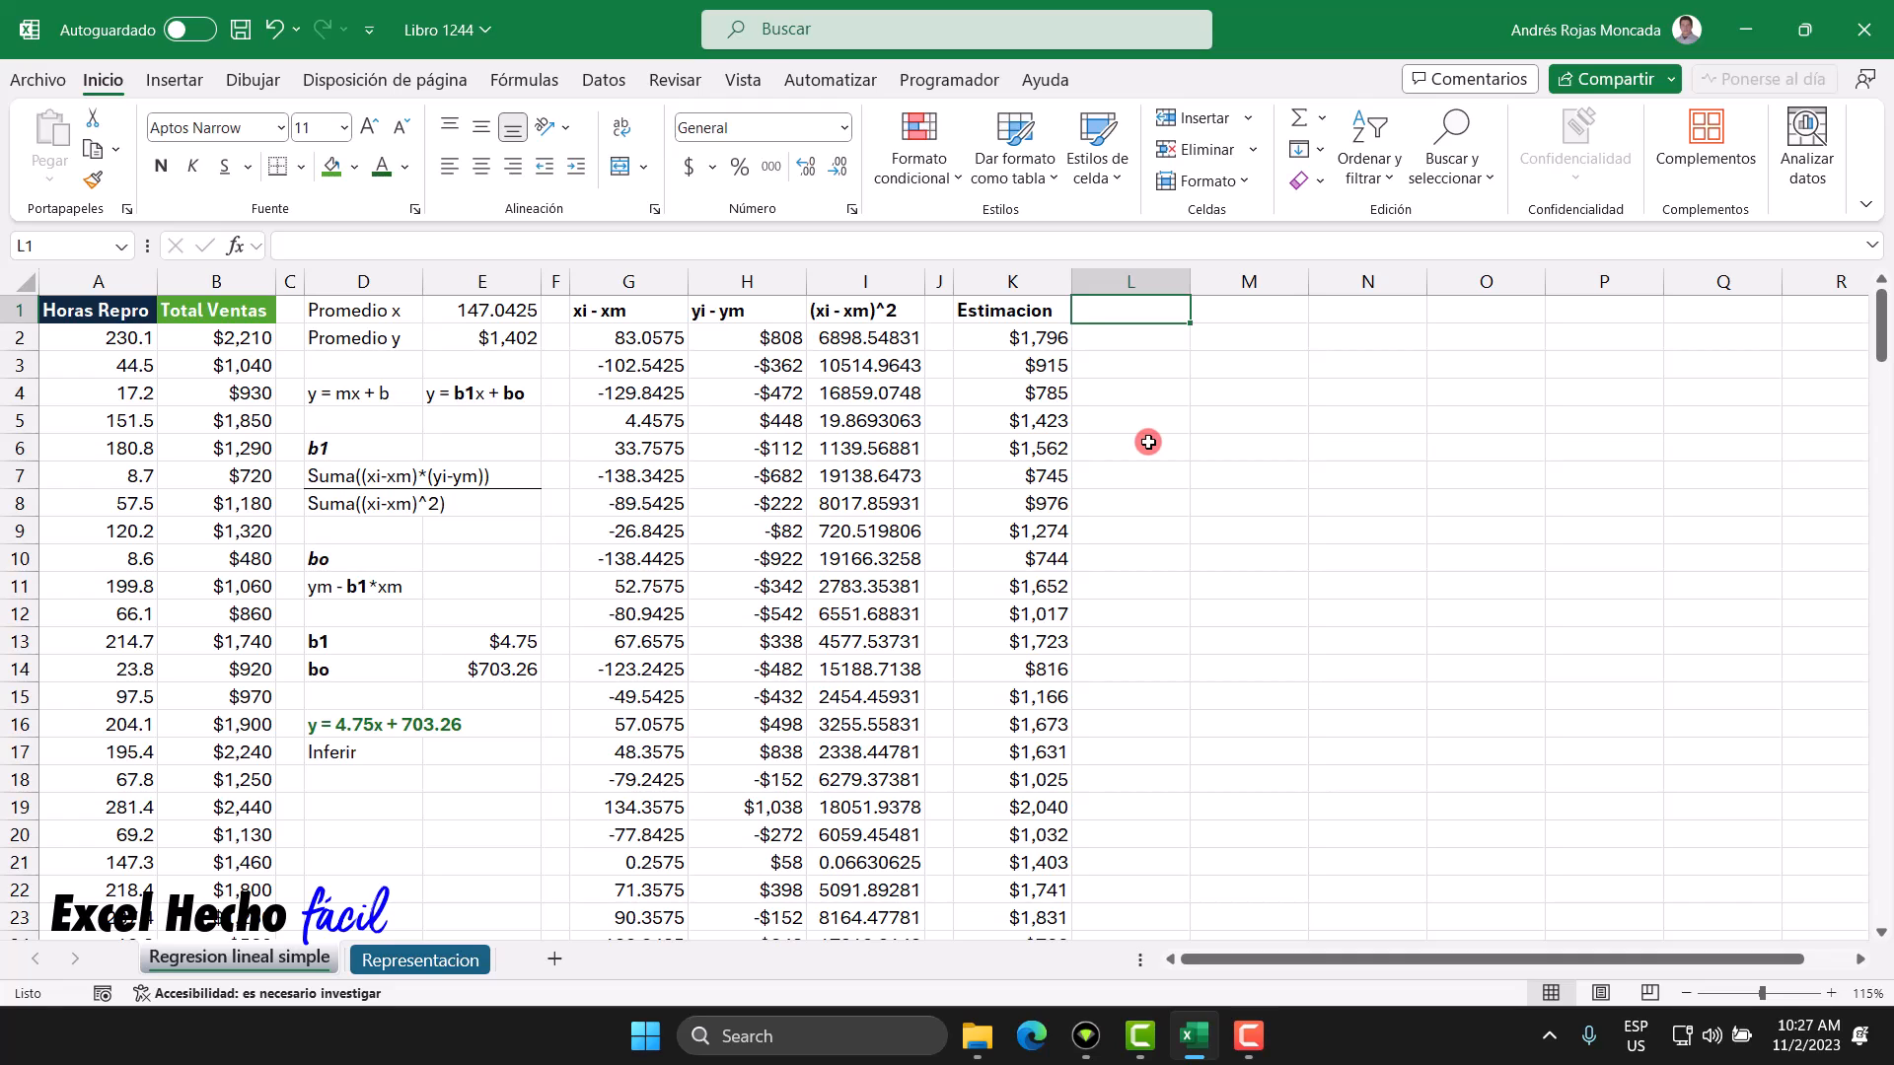
text(Re)
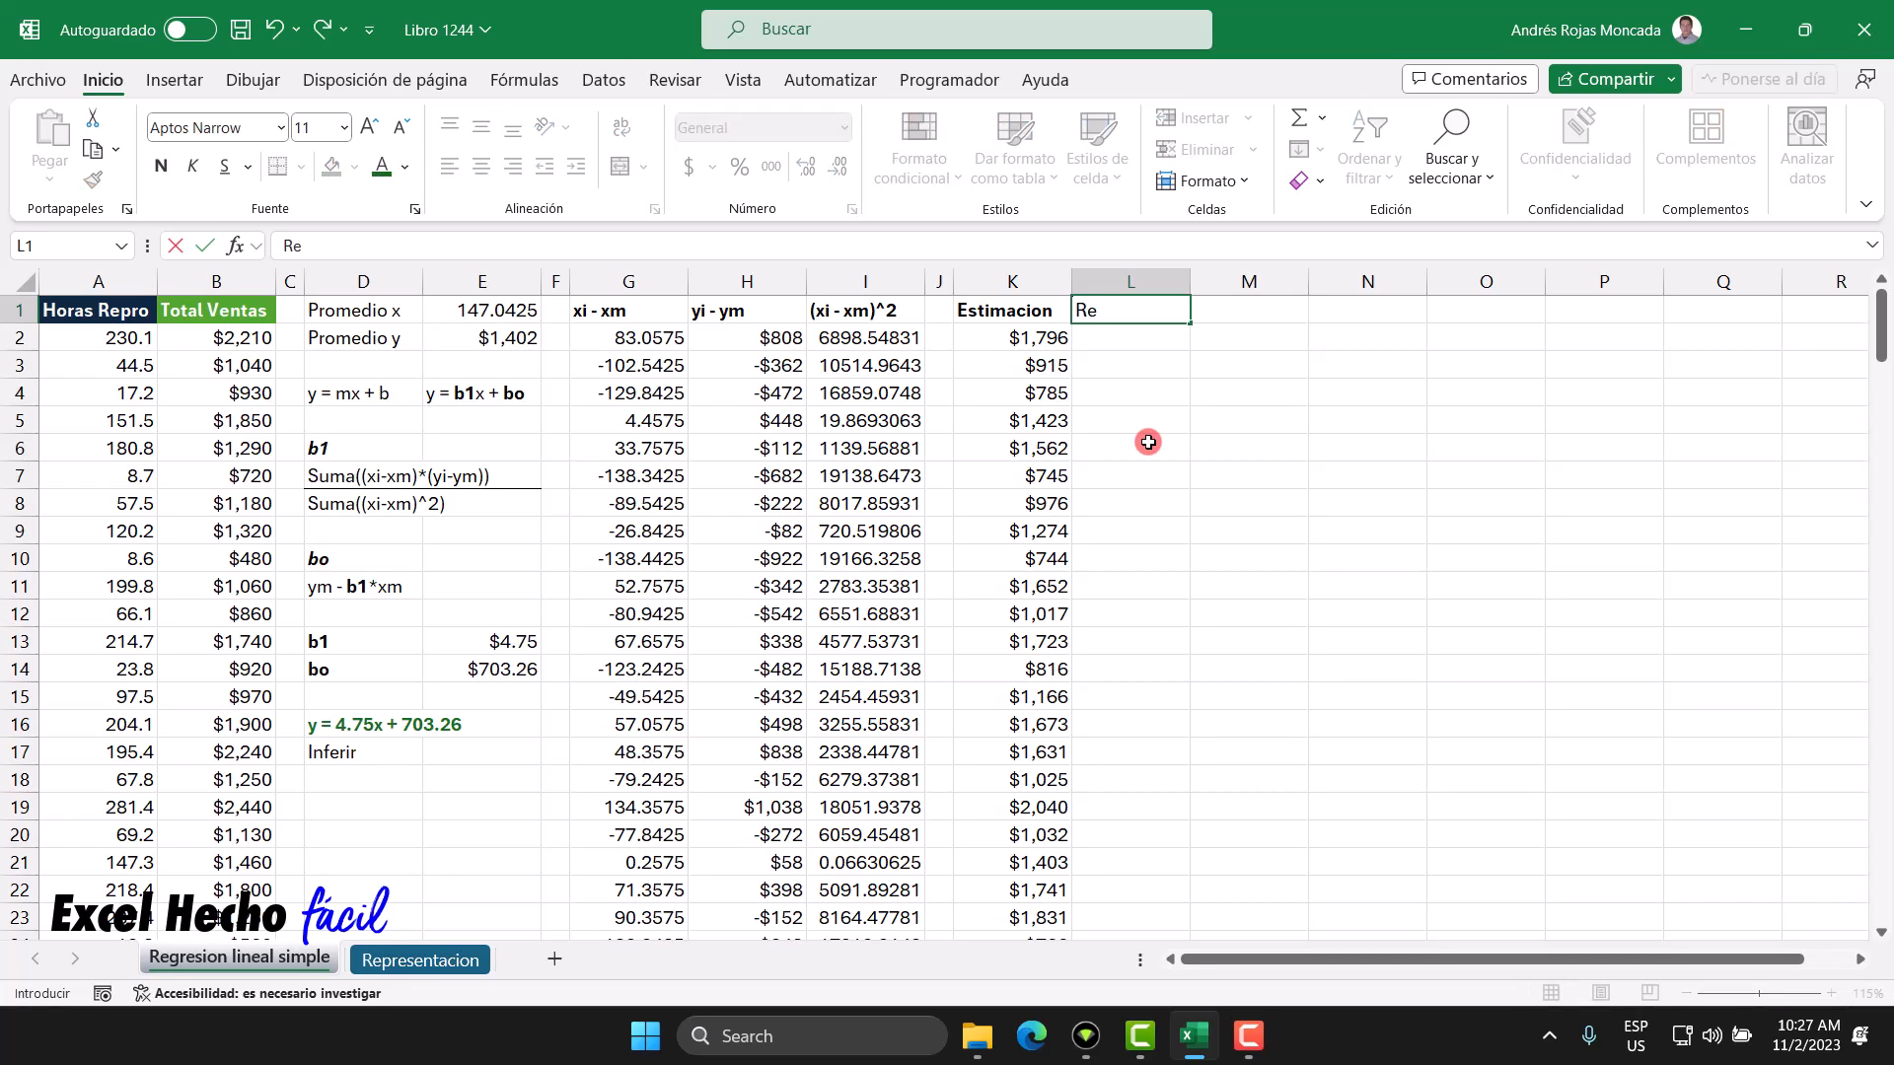
text(siduos)
key(Return)
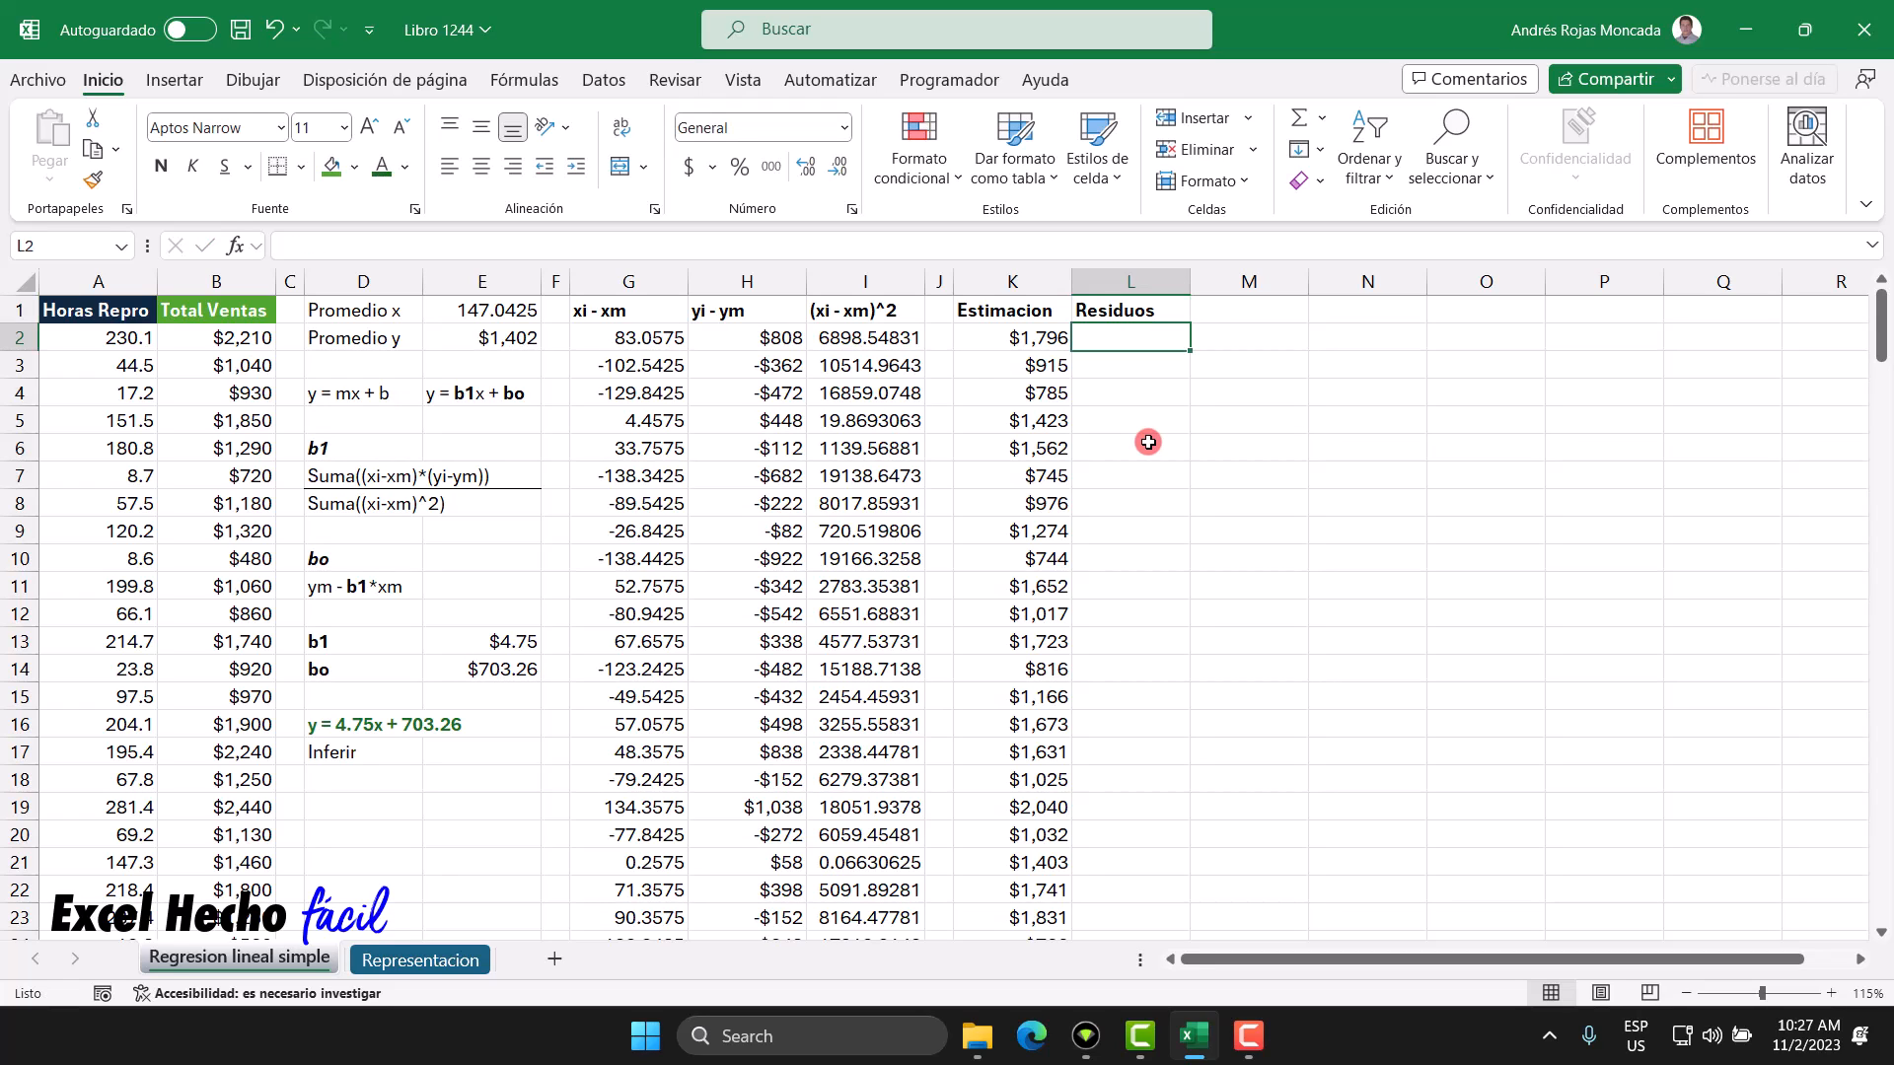
Step: Draft the first residual in L2 as actual sales minus estimate with the formula =B2-K2
text(=)
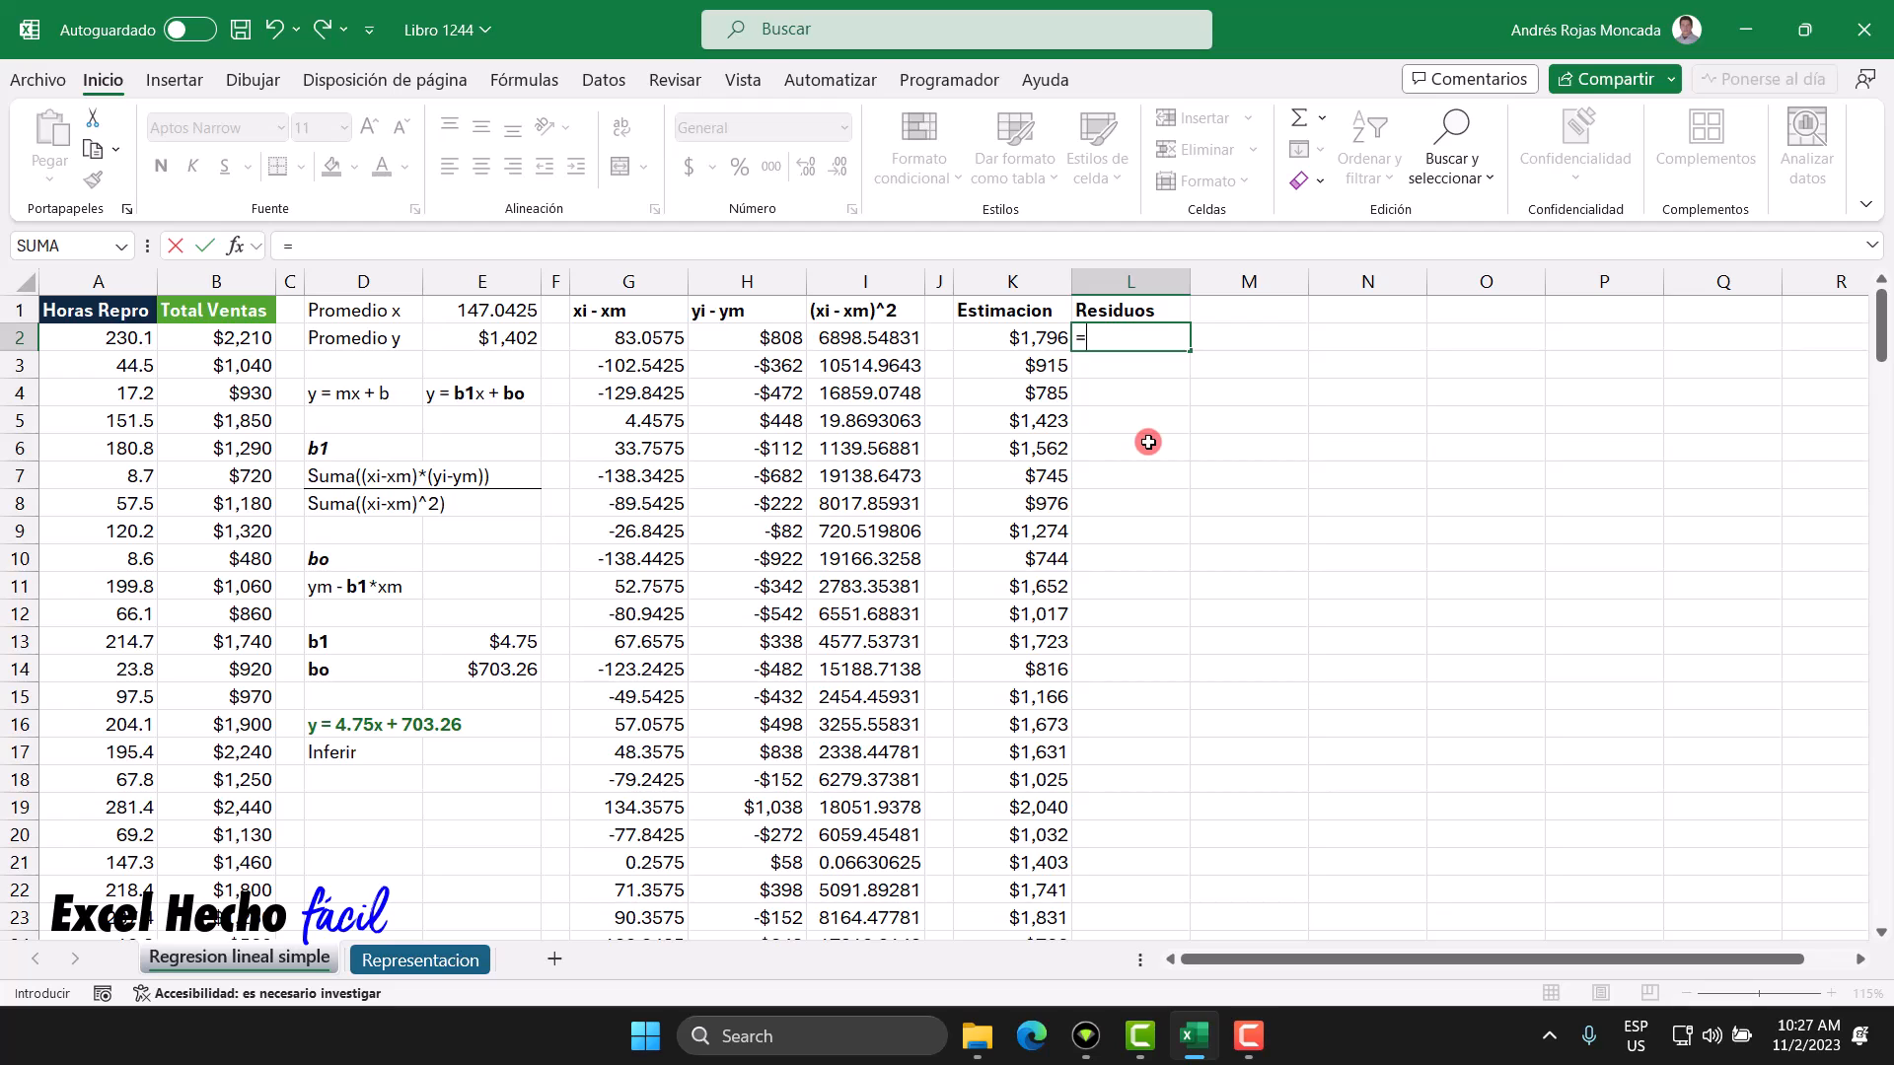
click(240, 344)
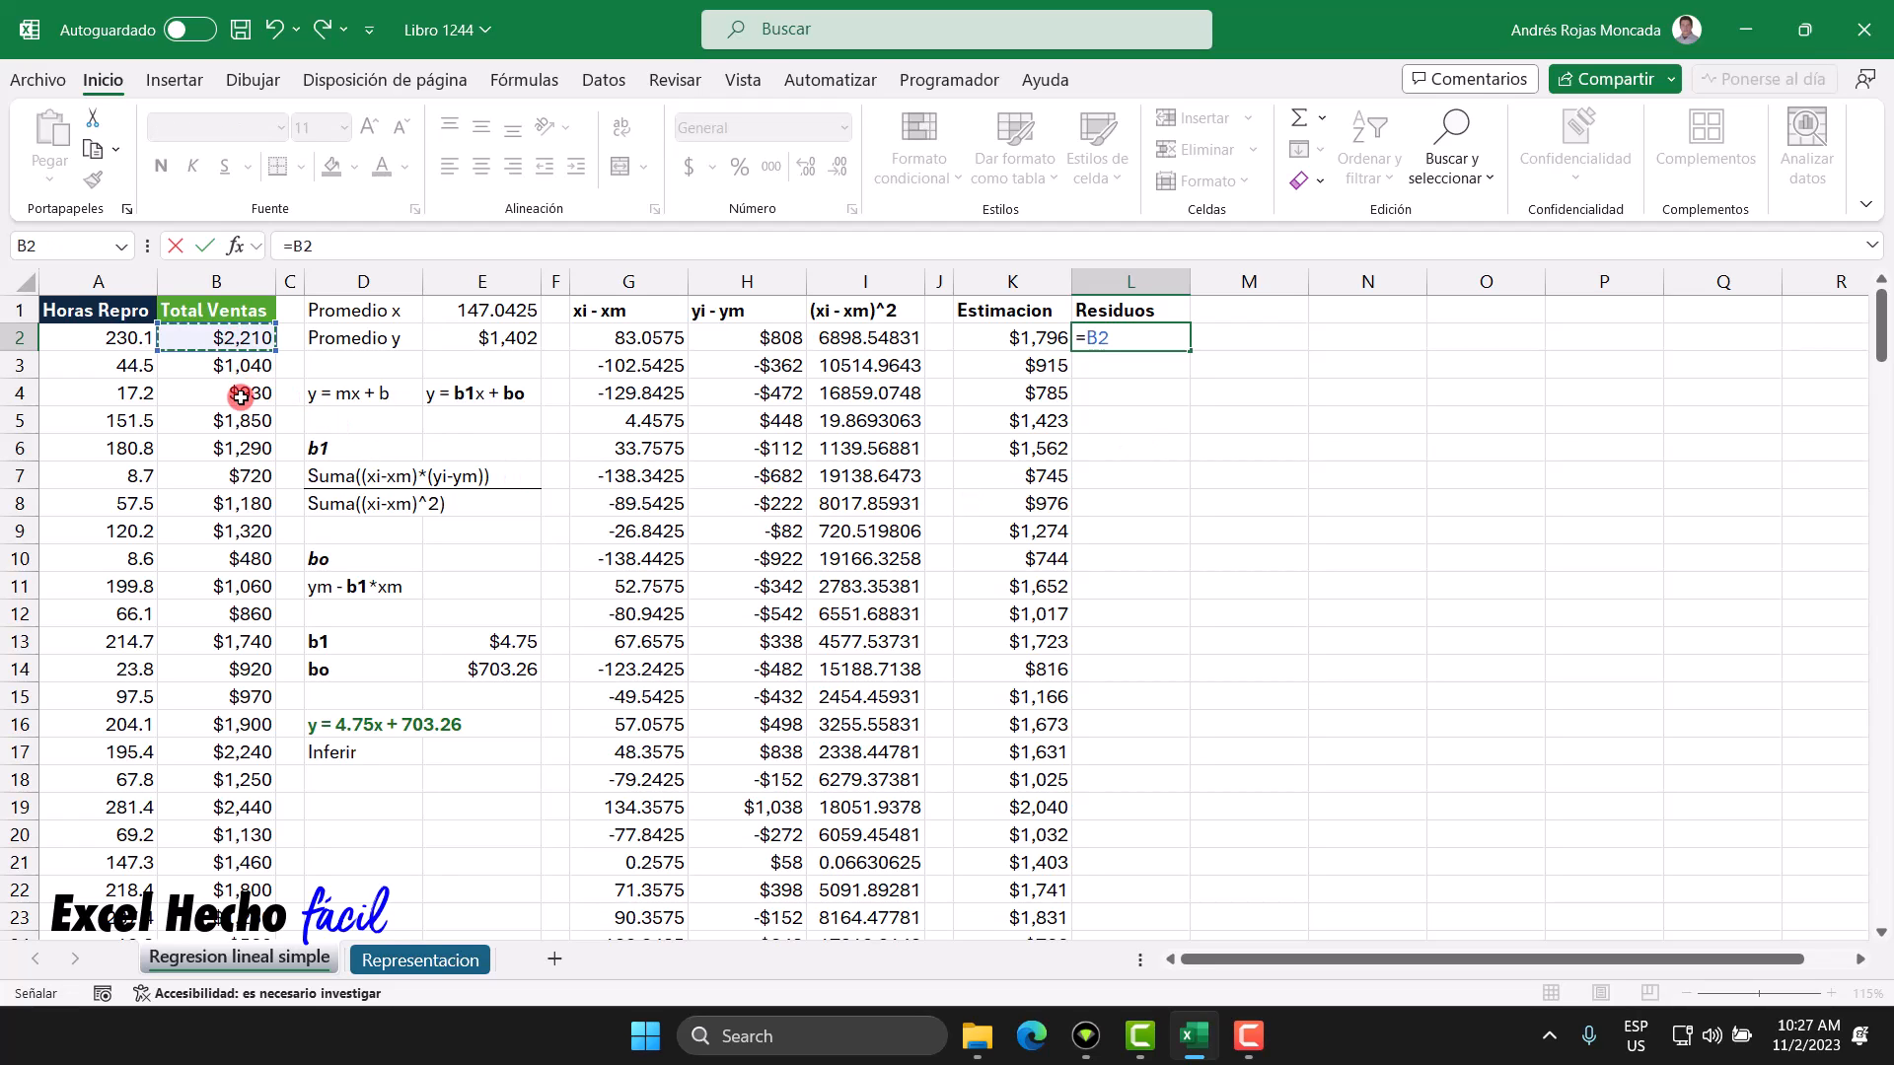
text(-)
click(1026, 343)
Step: Replace the single-cell references in the L2 formula with ranges so it calculates all residuals as =B2:B201-K2#
click(1107, 337)
drag(1137, 337, 1085, 342)
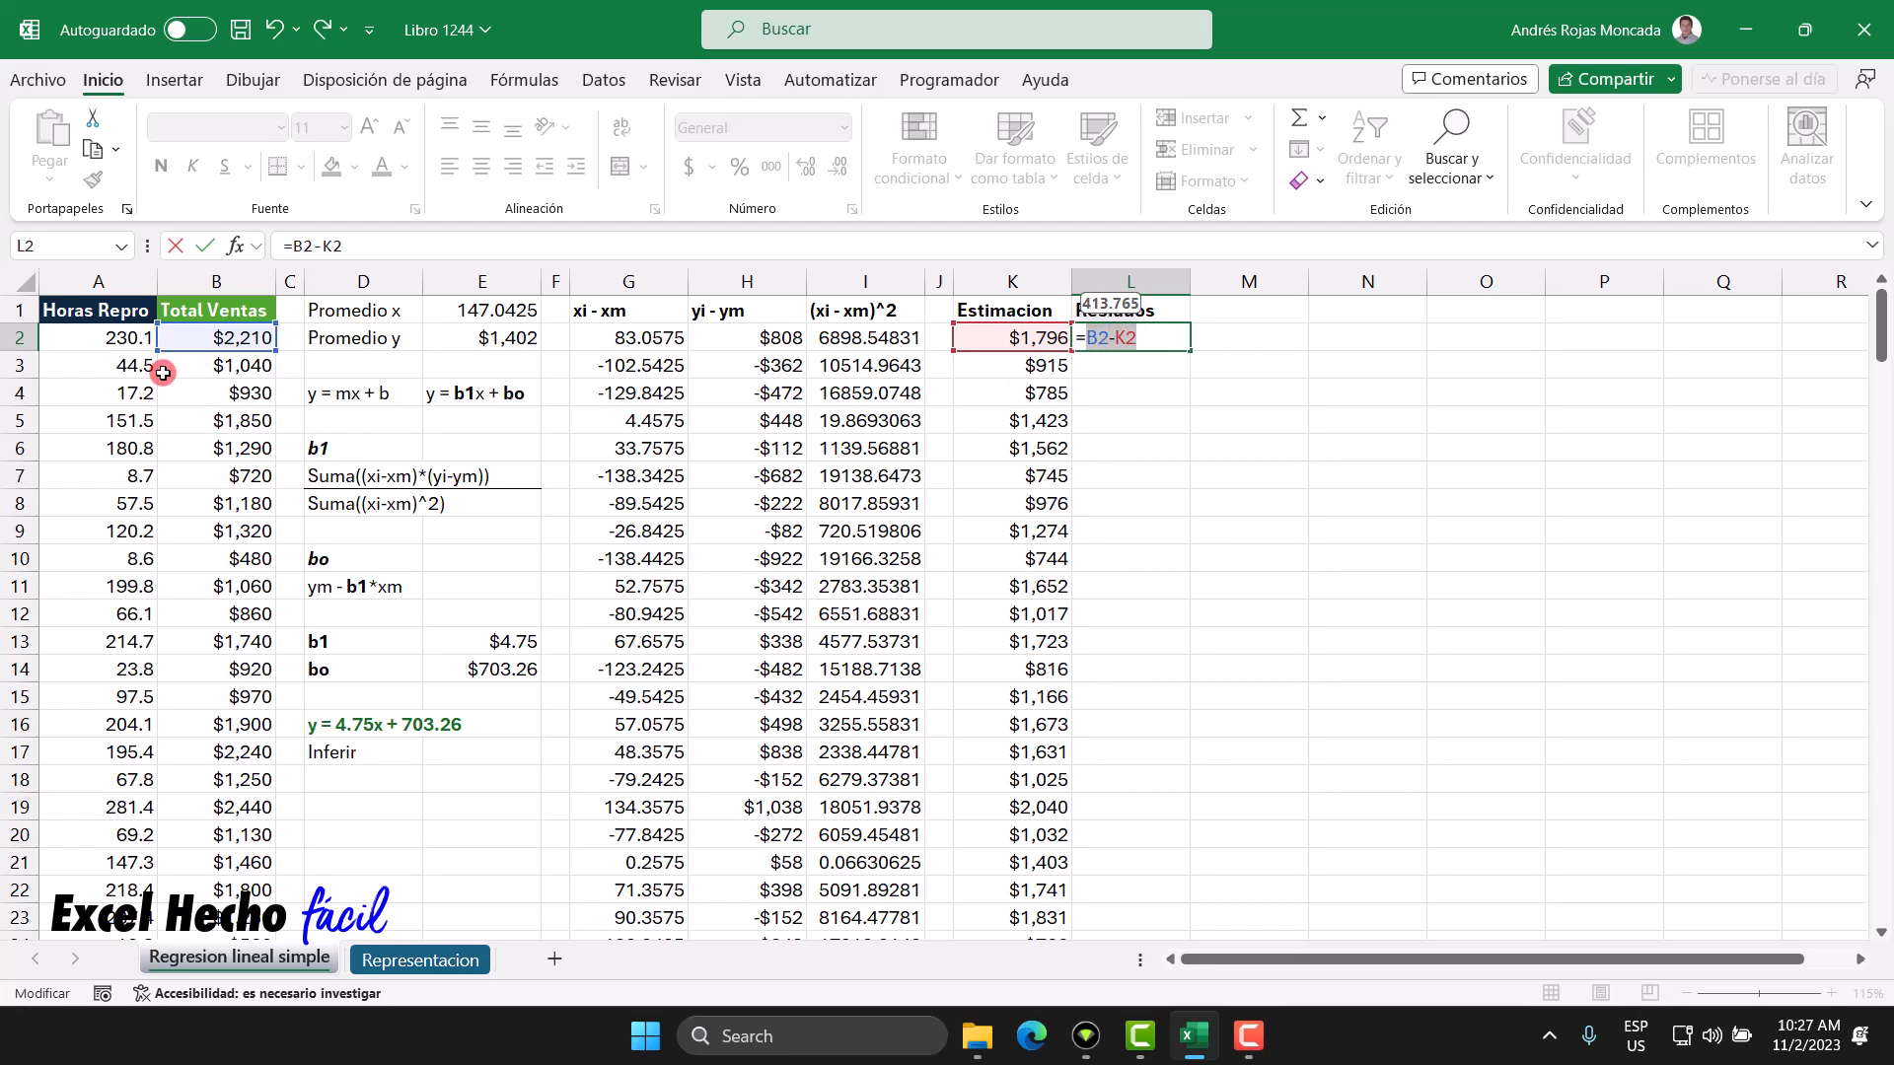
click(225, 336)
key(ctrl+shift+Down)
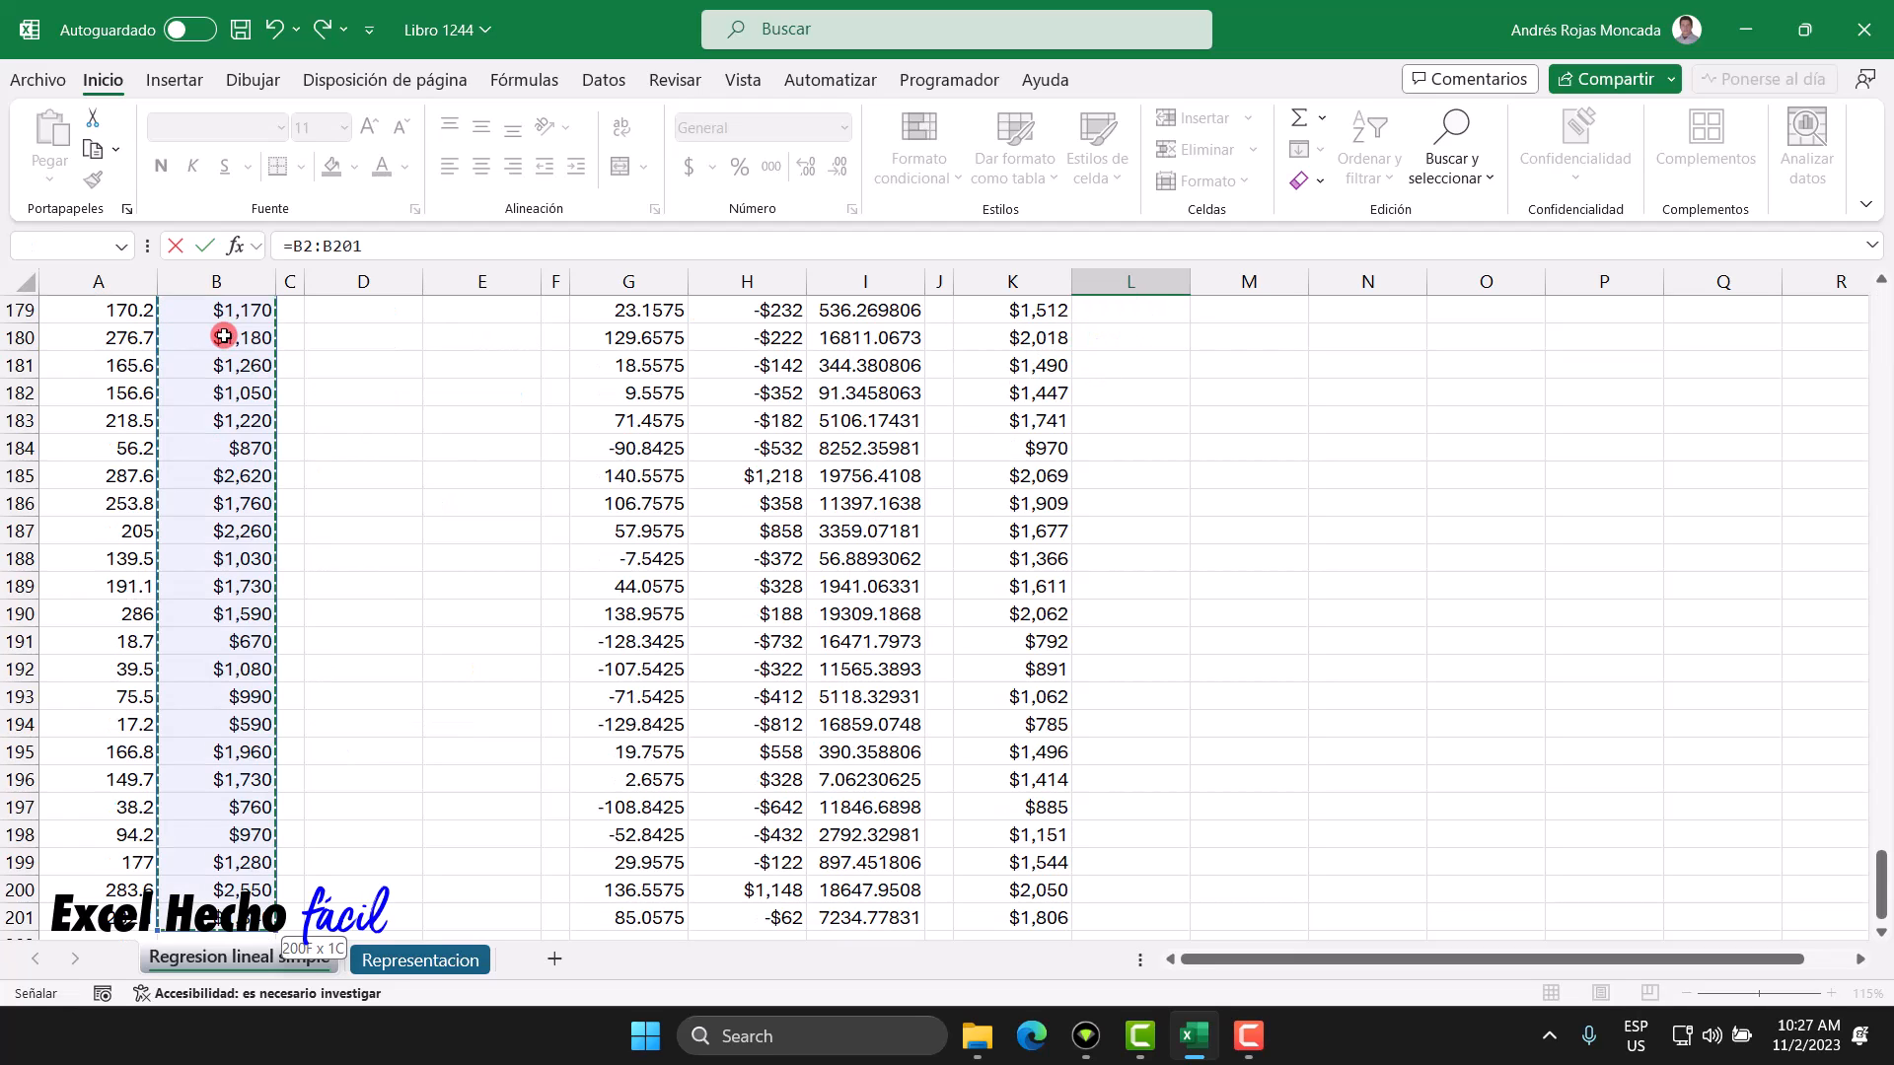
key(ctrl+BackSpace)
text(-)
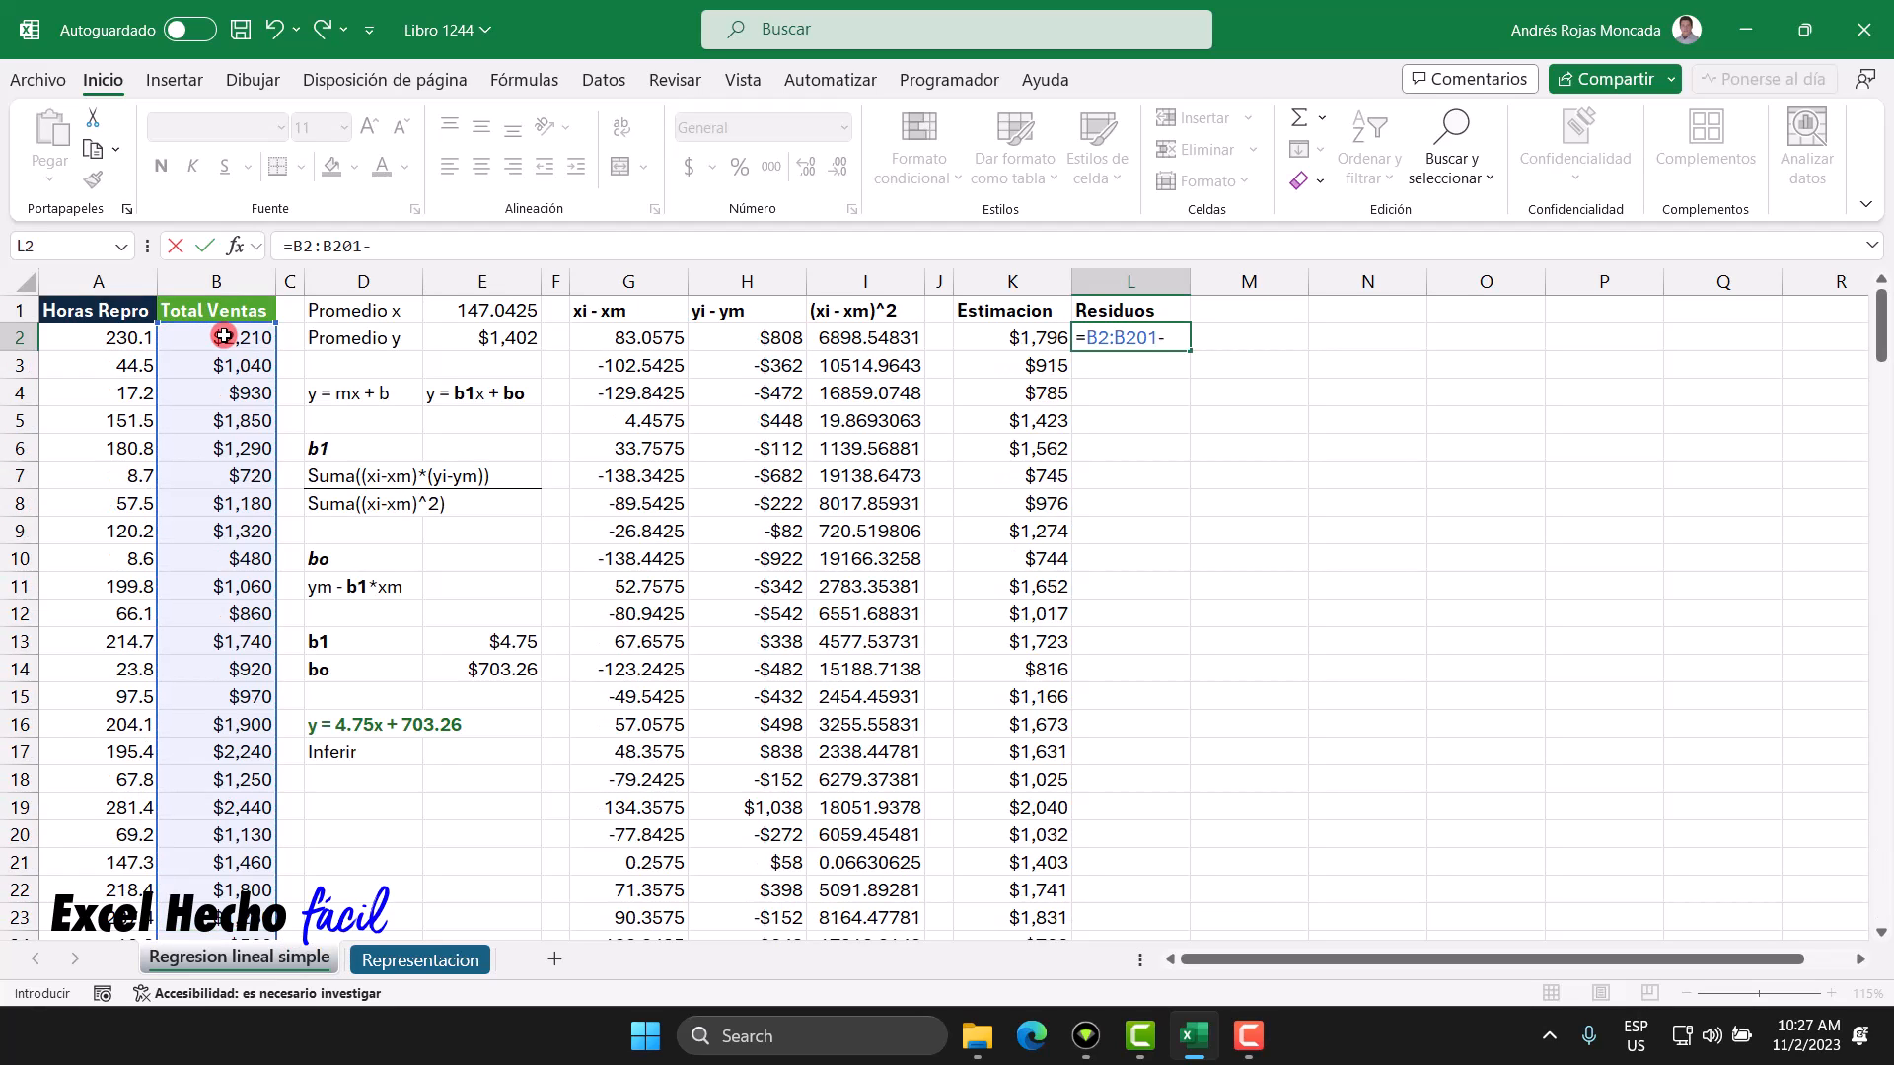
click(965, 345)
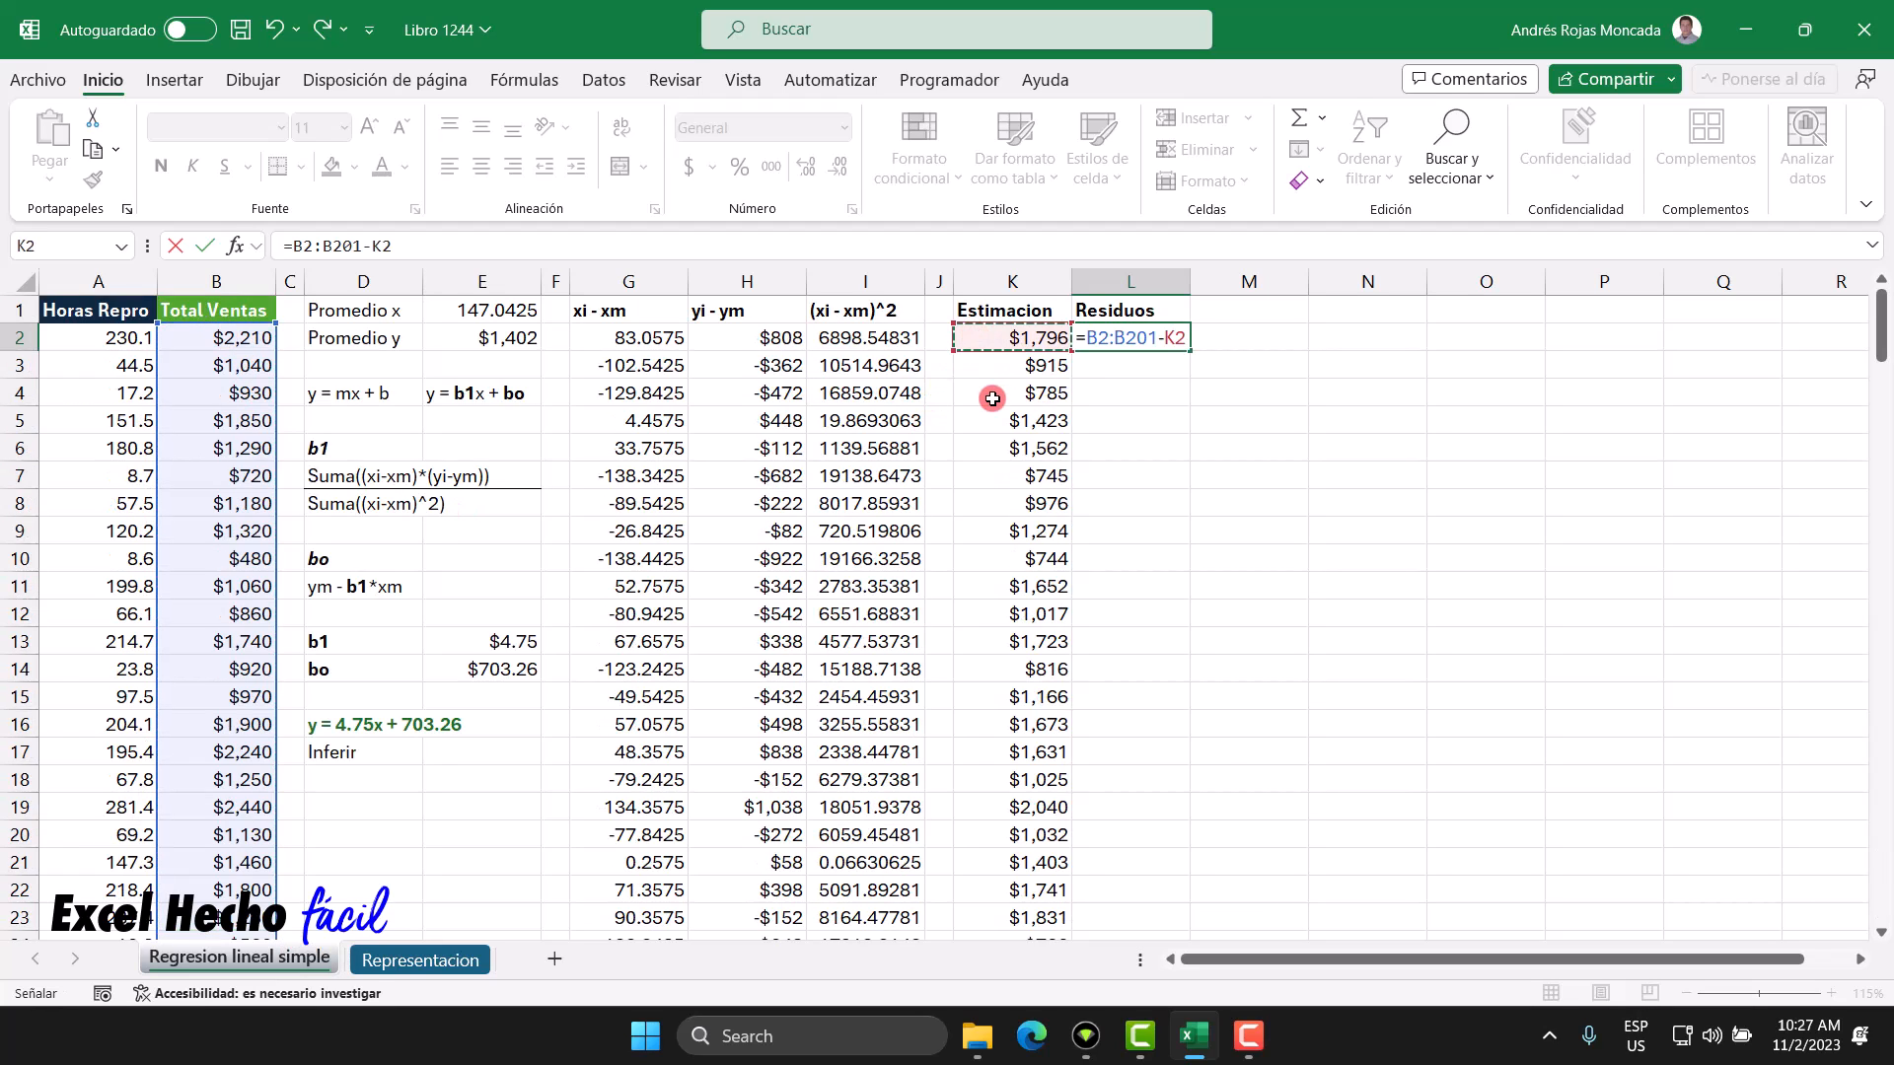
text(#)
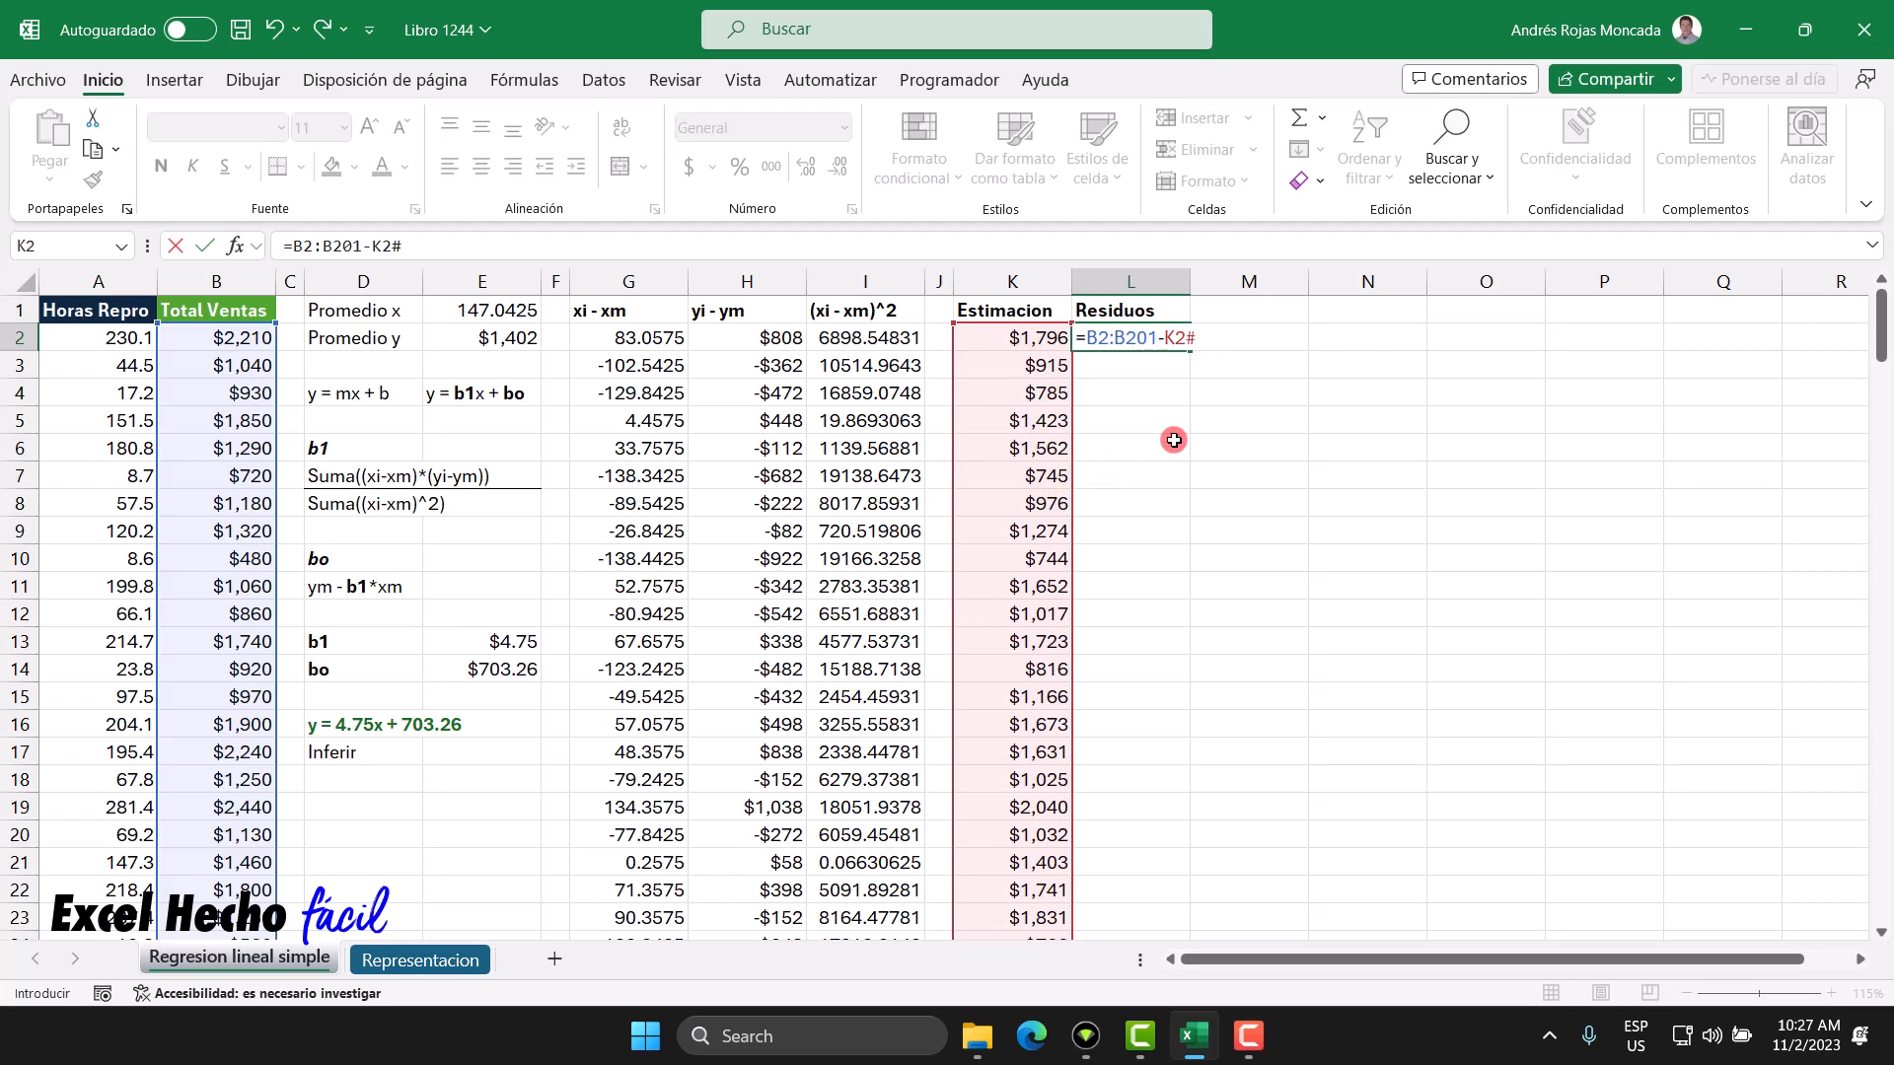
key(Return)
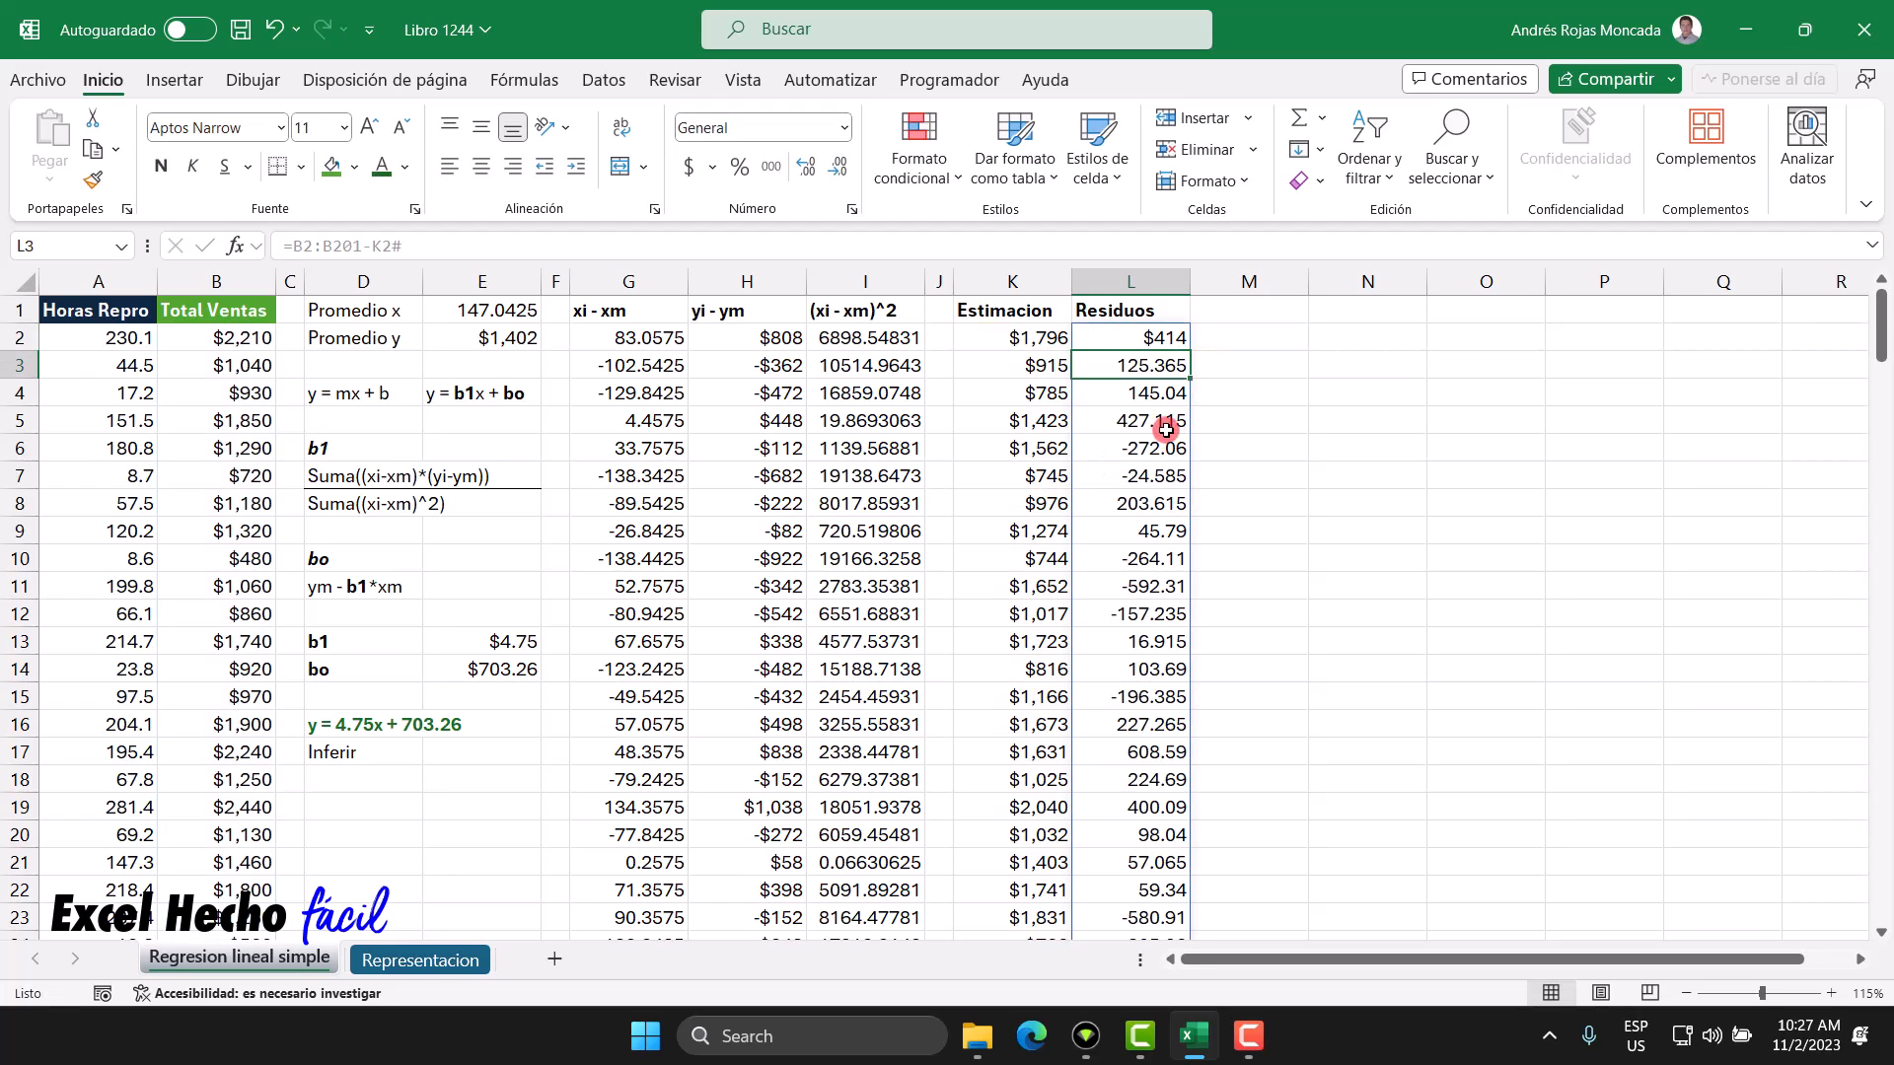
Step: Format all the residuals in L2:L201 as Moneda with no decimal places
click(1150, 342)
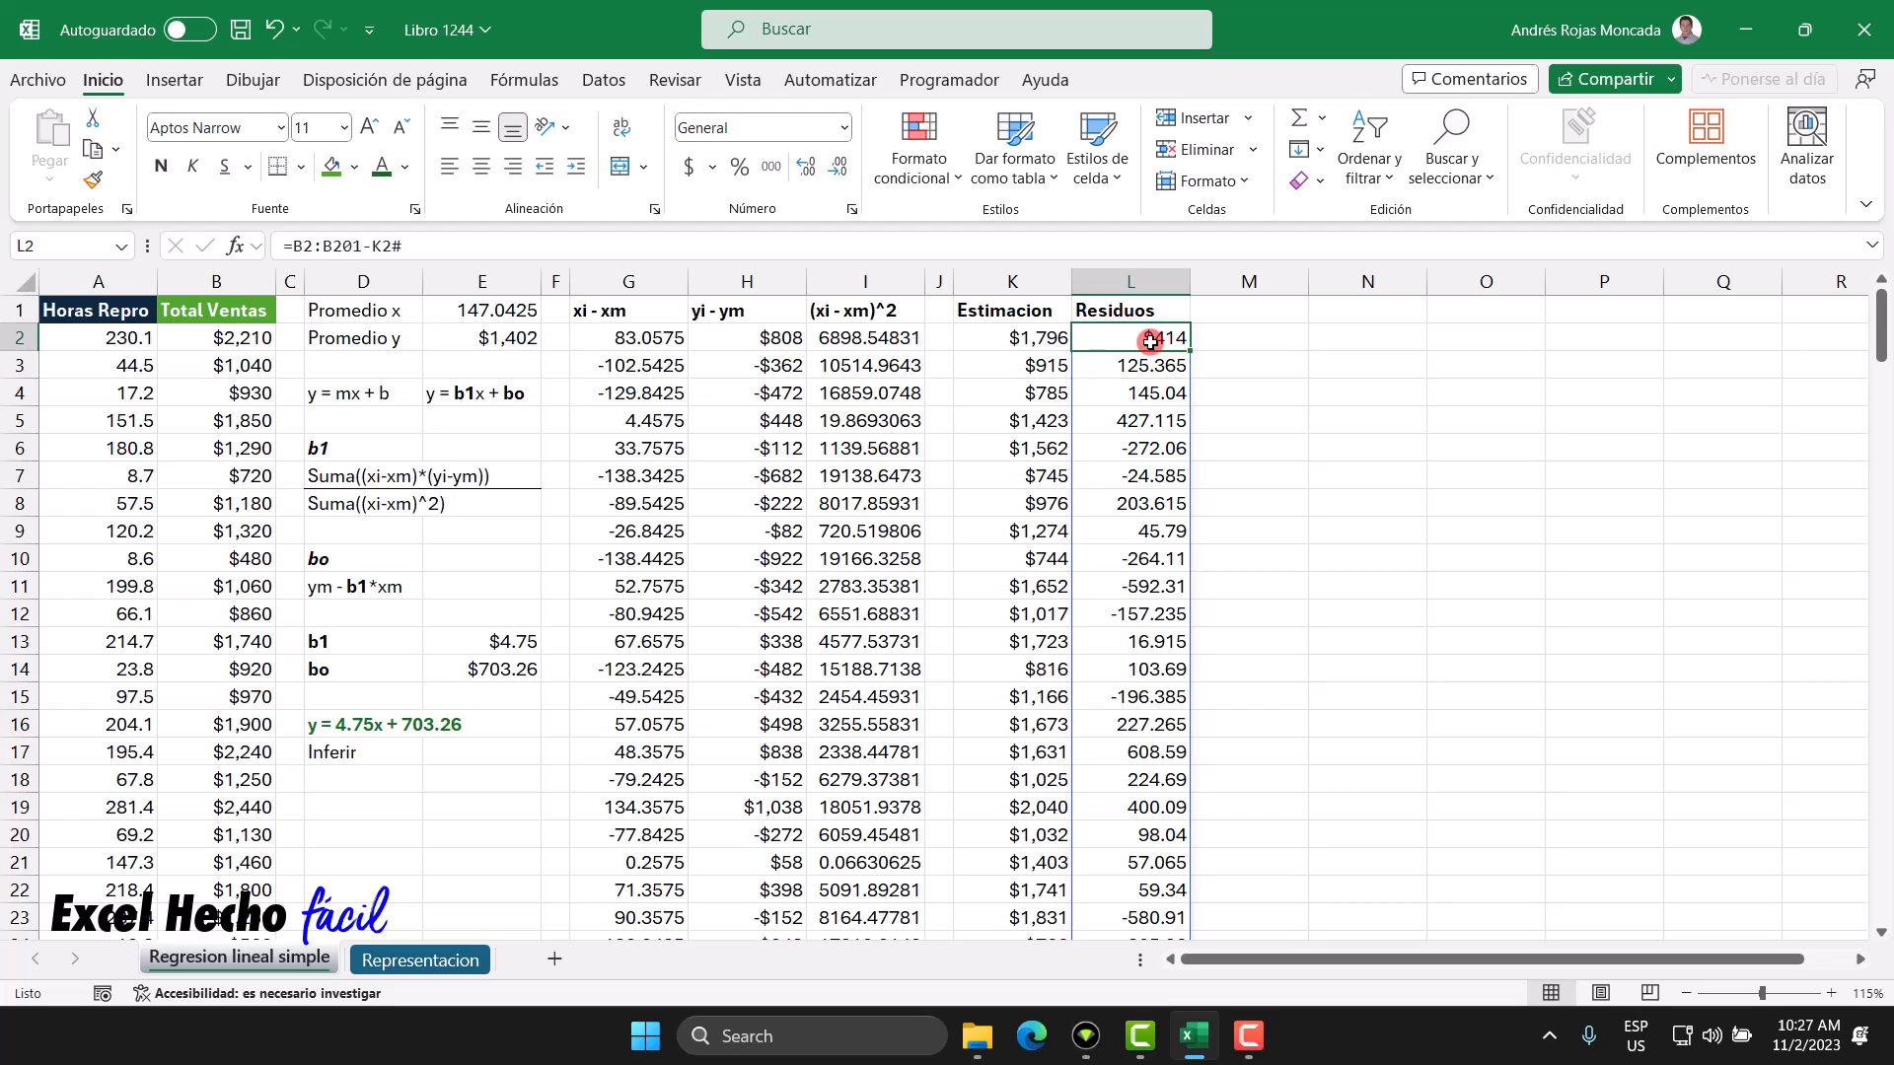
key(ctrl+shift+Down)
key(ctrl+BackSpace)
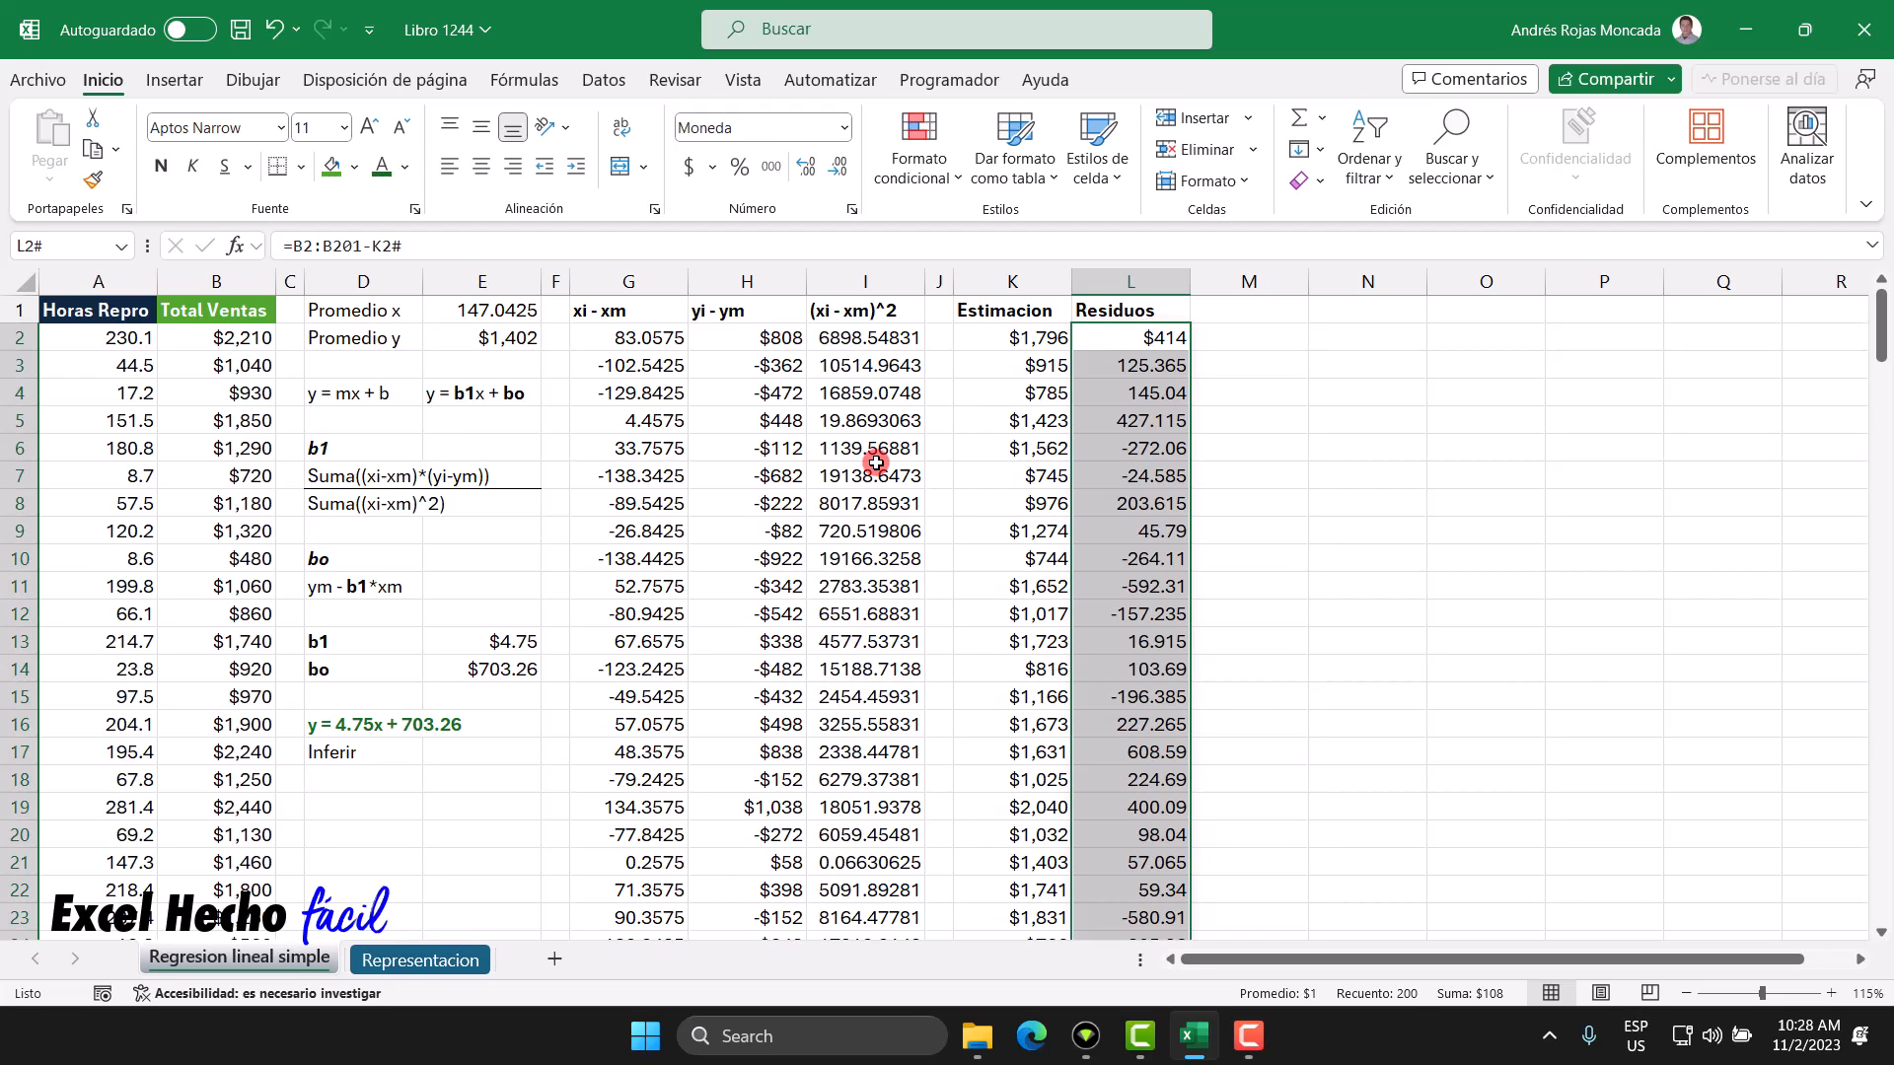
click(845, 128)
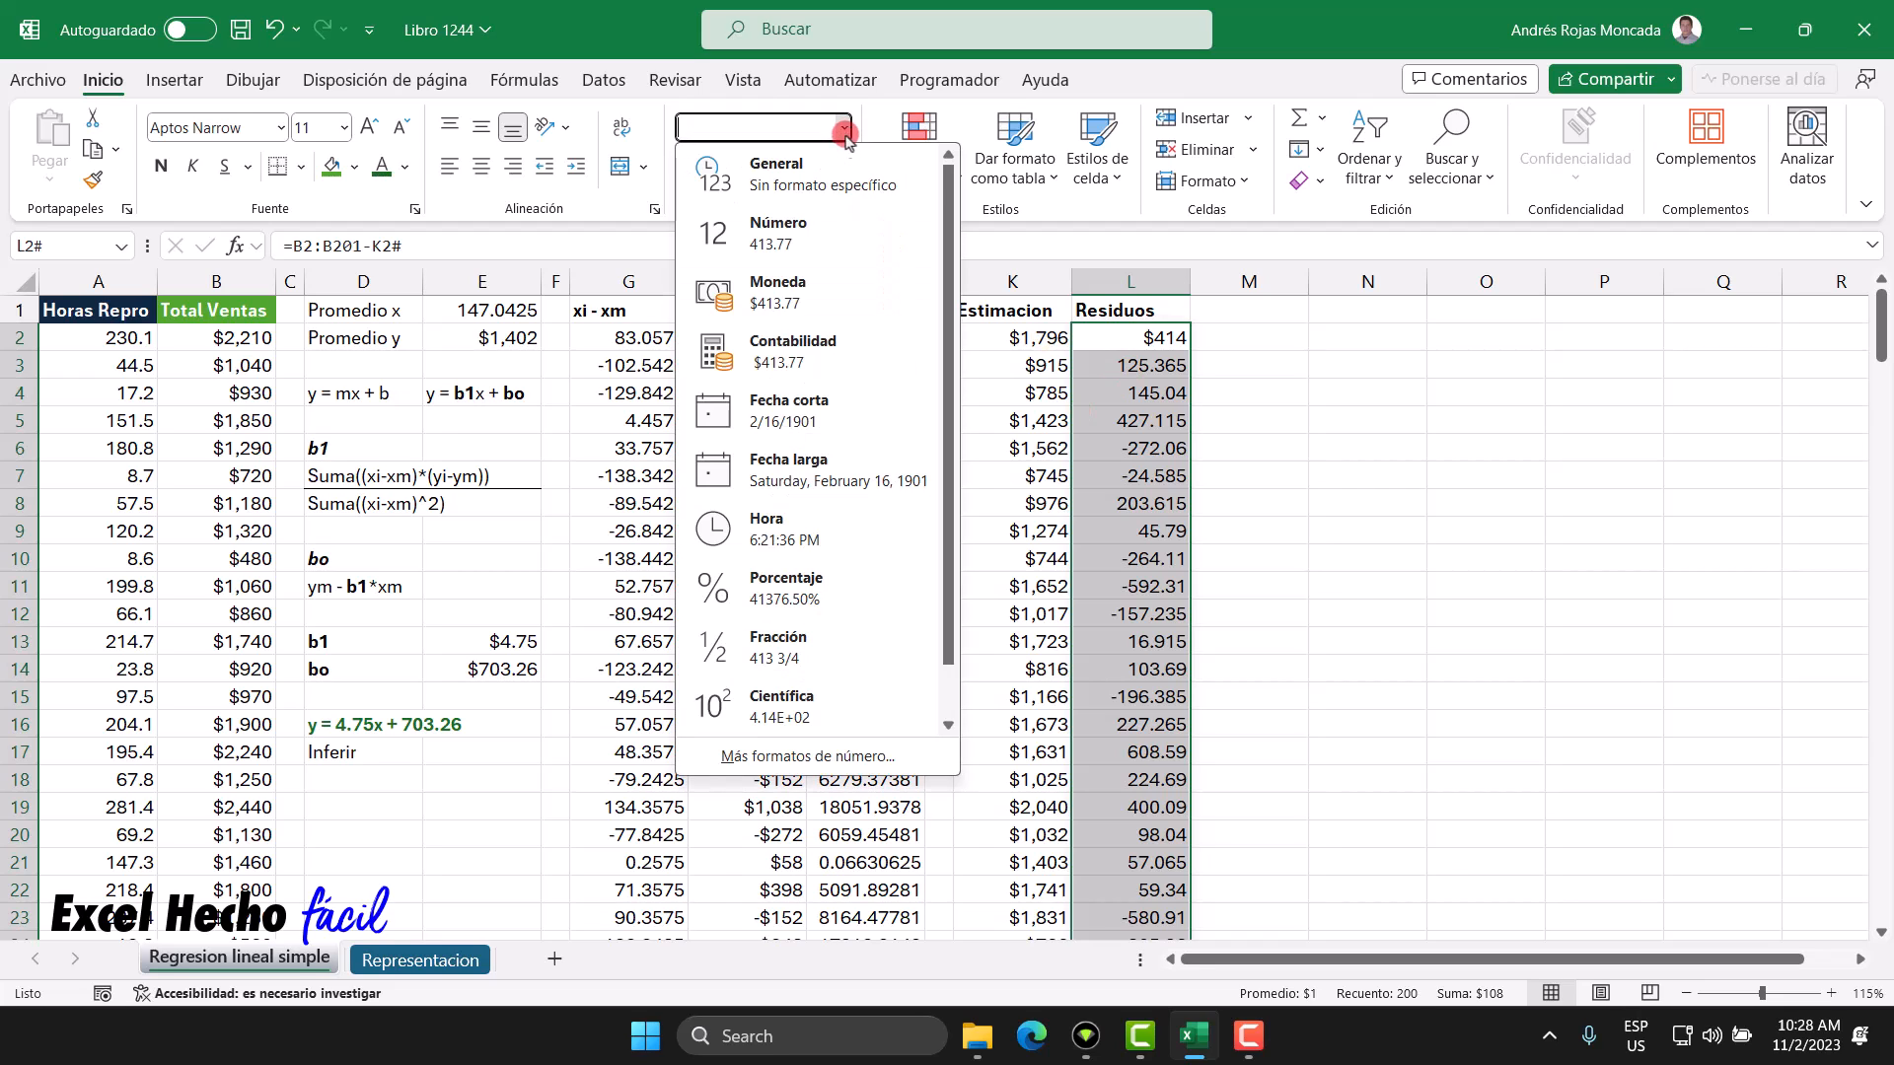
click(801, 291)
click(838, 166)
click(837, 166)
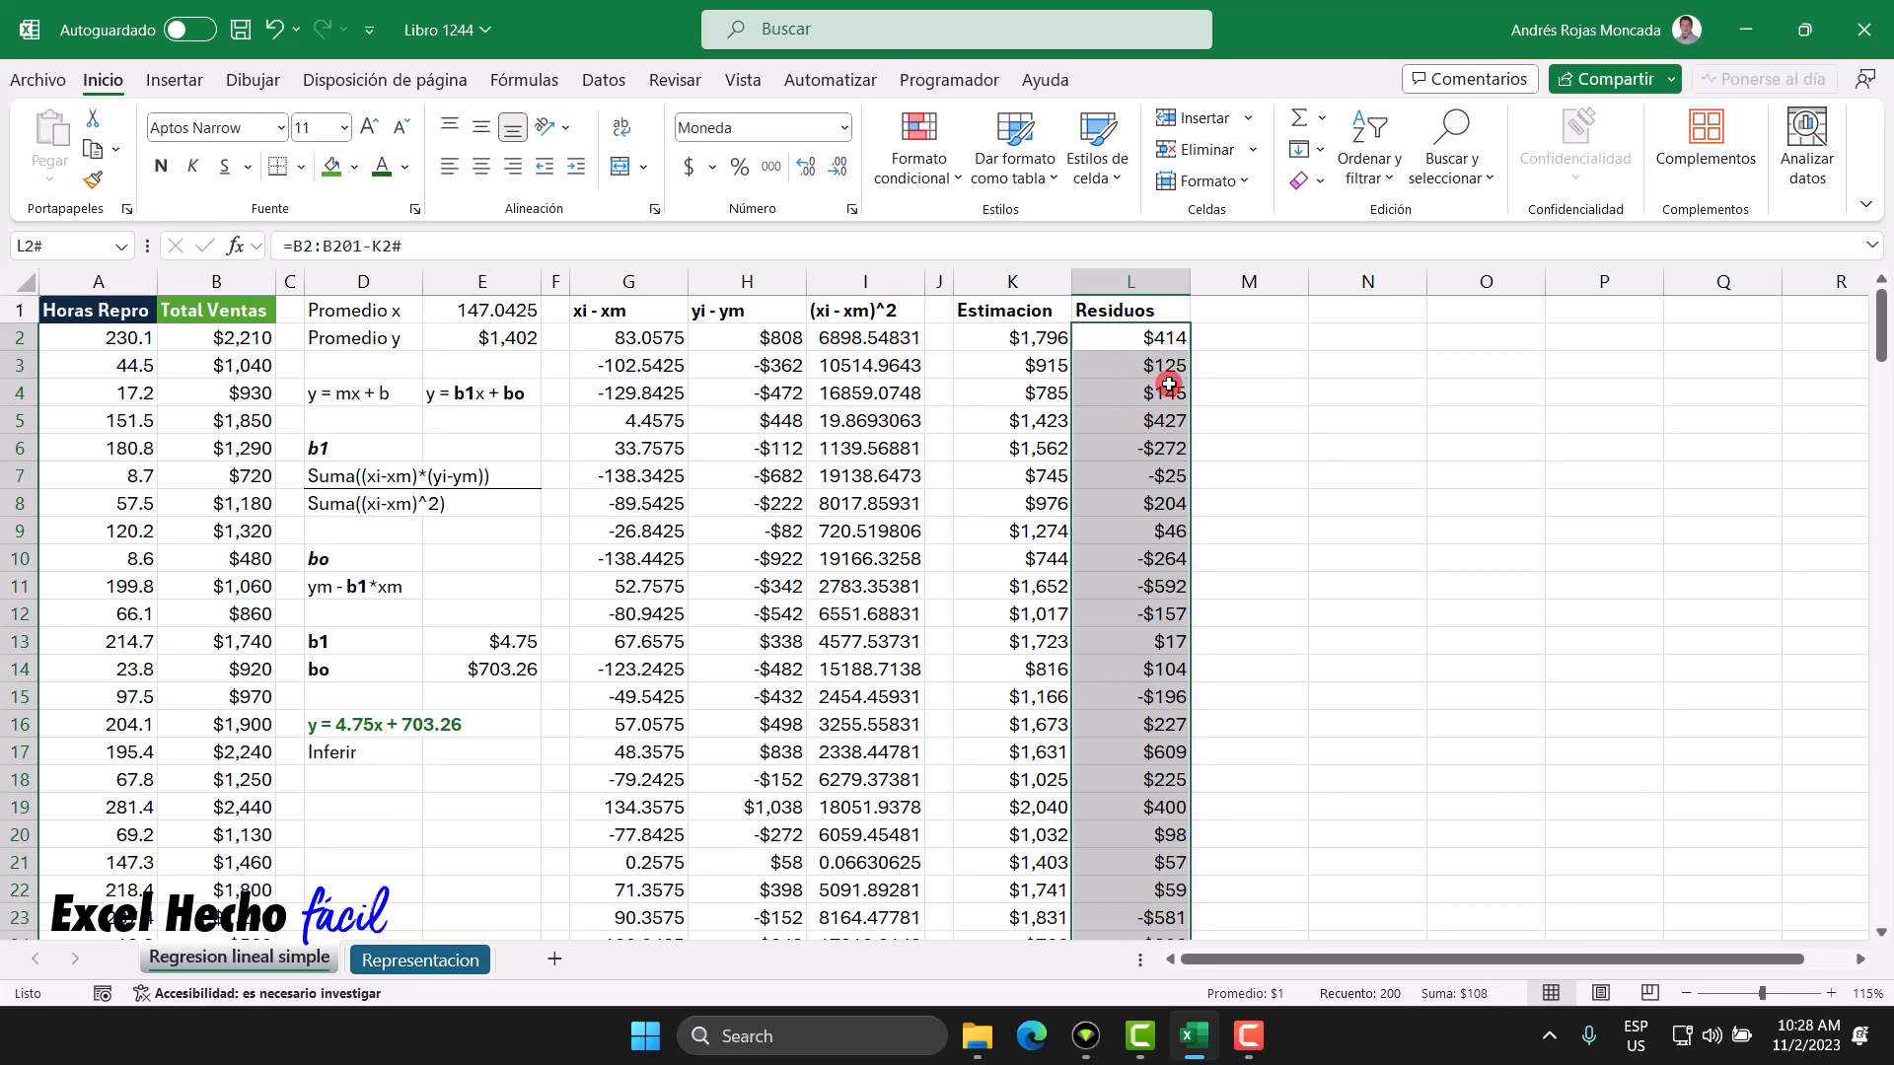
Step: Examine the positive and negative residuals among the first ten values in L2:L11
click(1168, 339)
click(1171, 363)
click(1169, 391)
click(1171, 417)
drag(1171, 342, 1214, 410)
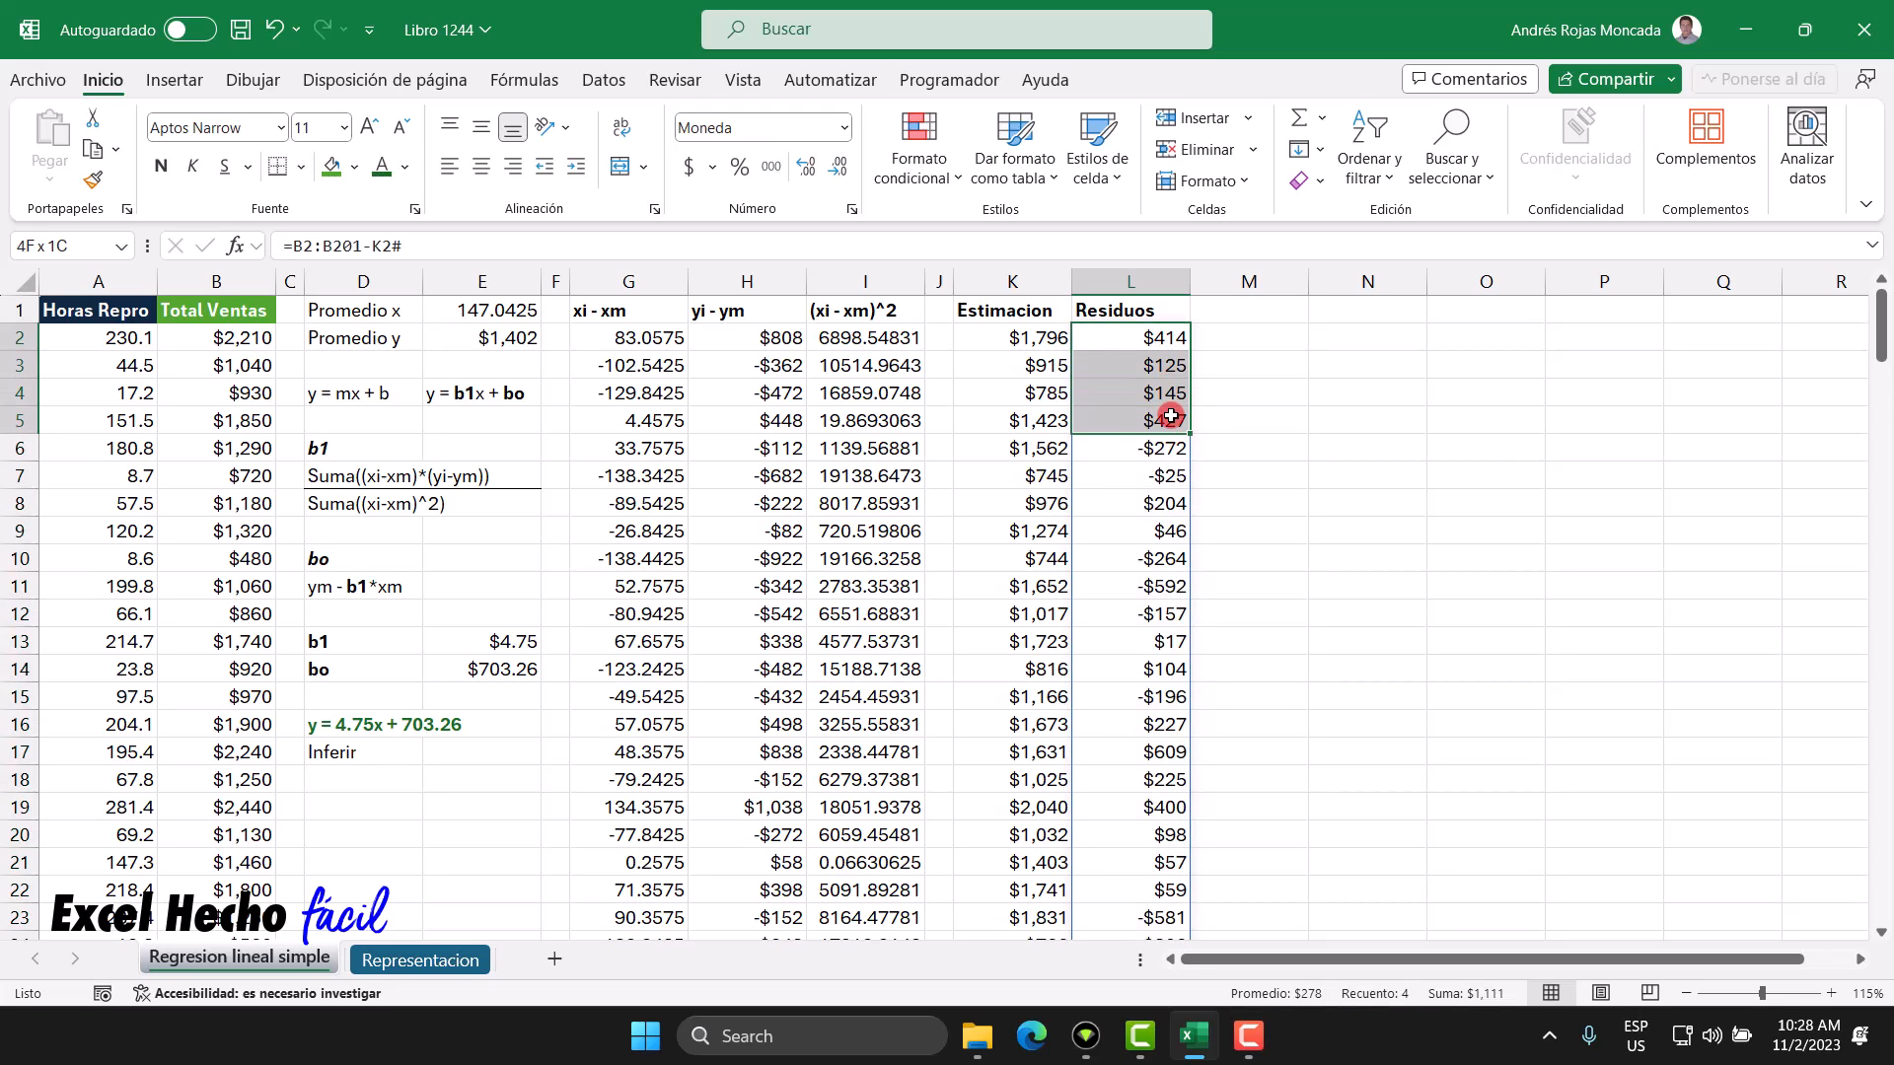
click(1165, 501)
click(1166, 525)
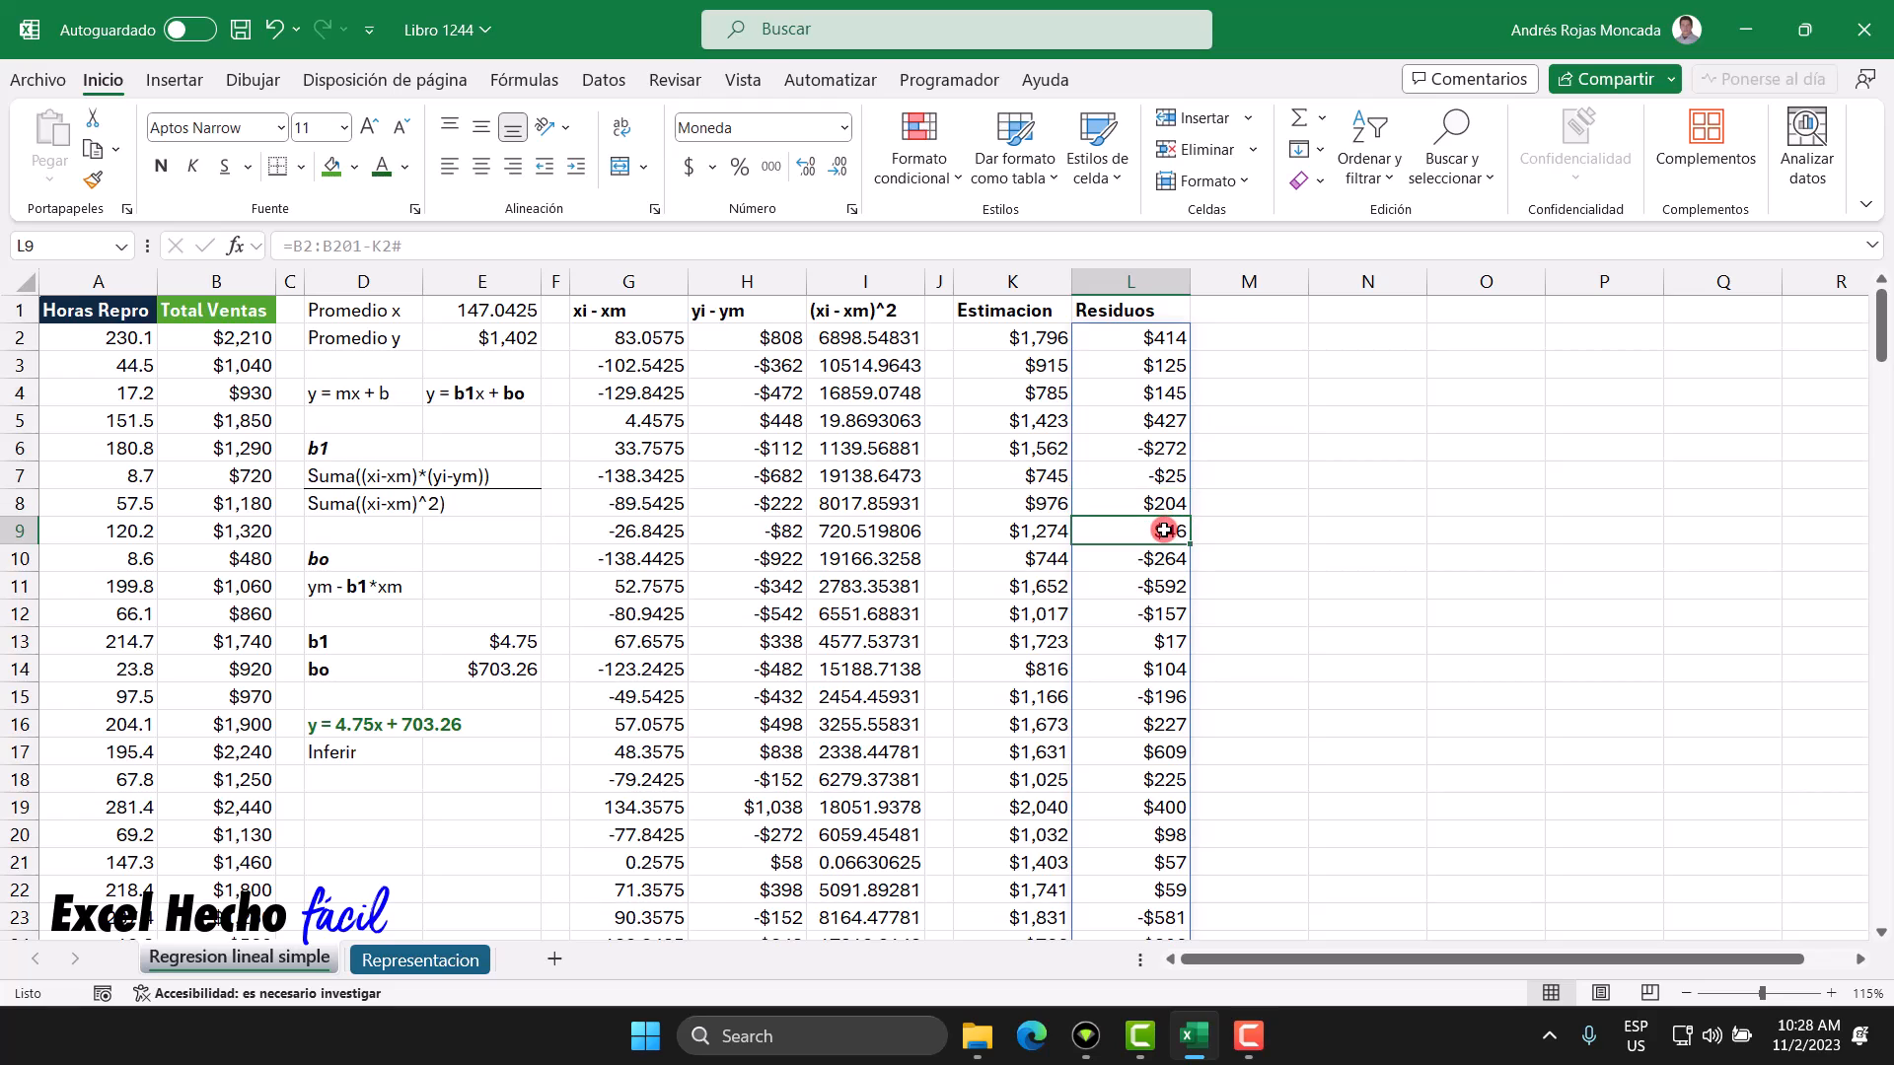
click(1167, 449)
click(1168, 558)
click(1166, 584)
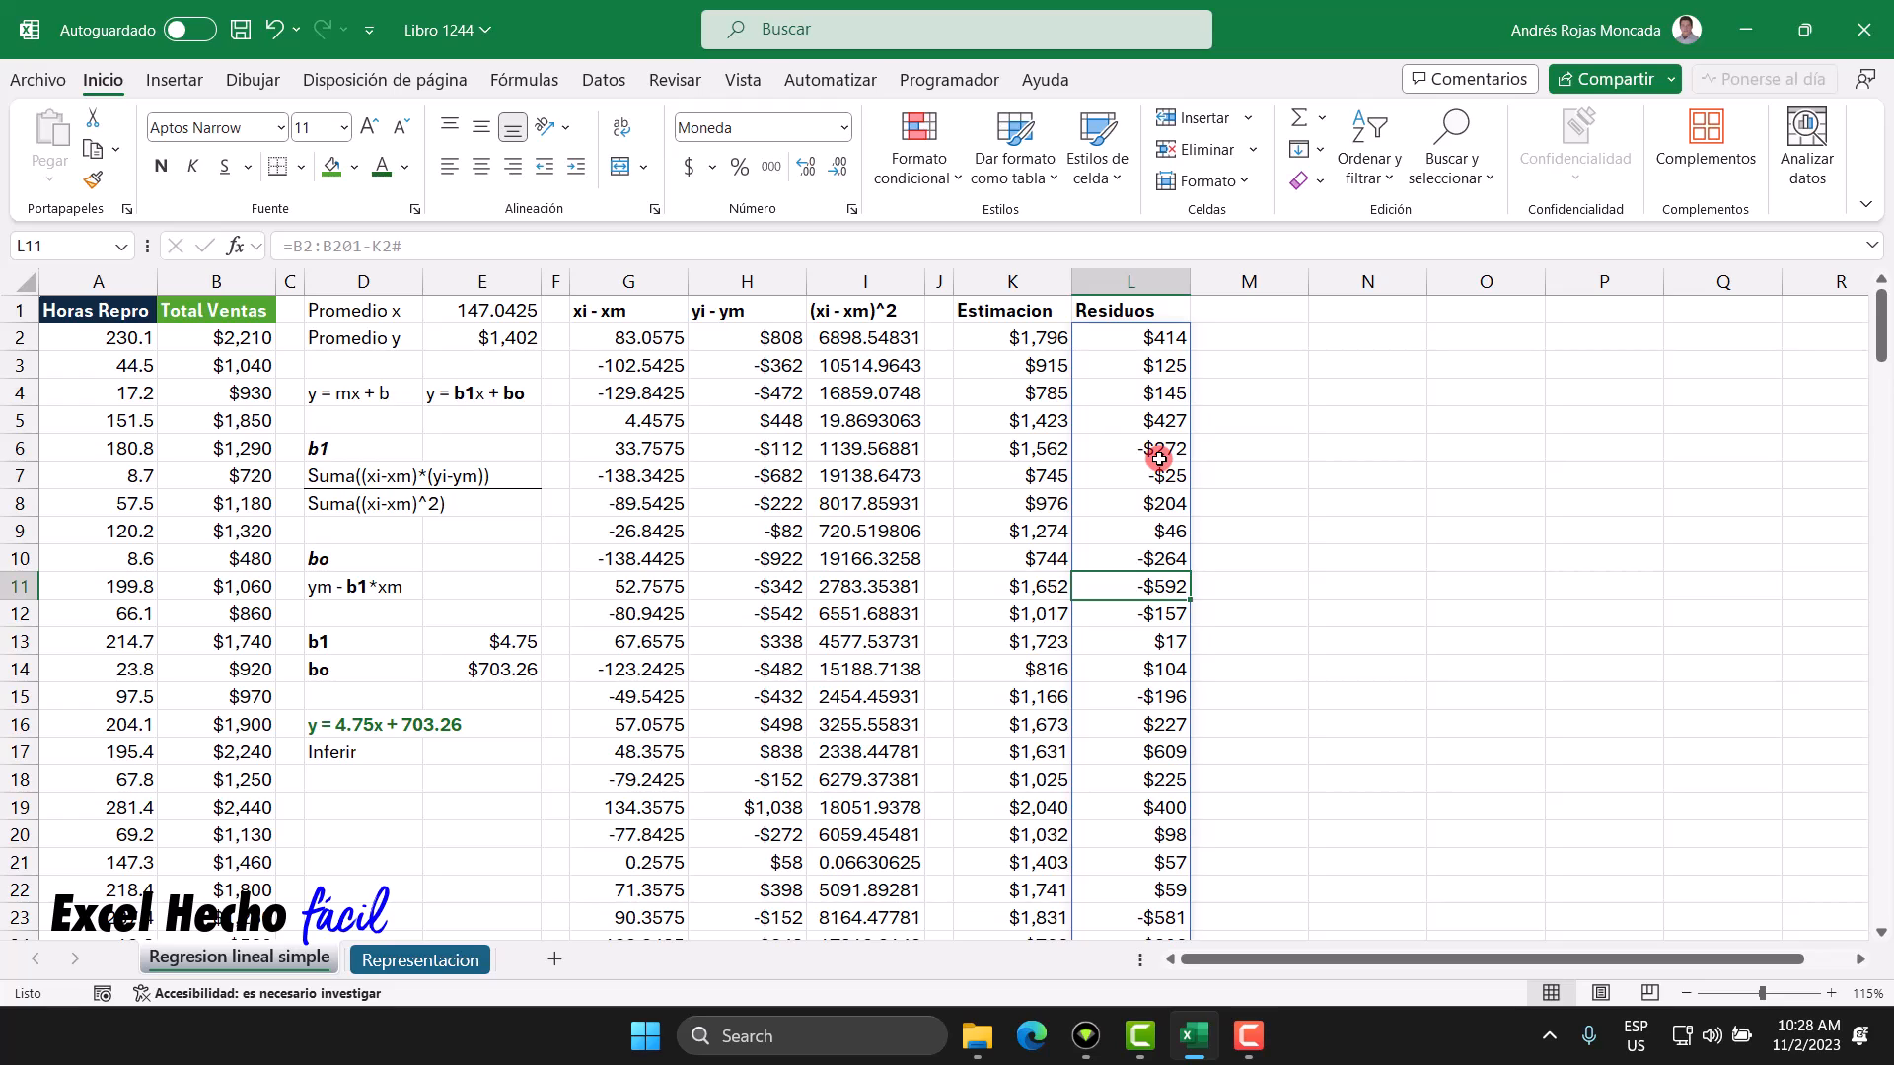
click(1170, 554)
click(1173, 584)
click(1173, 508)
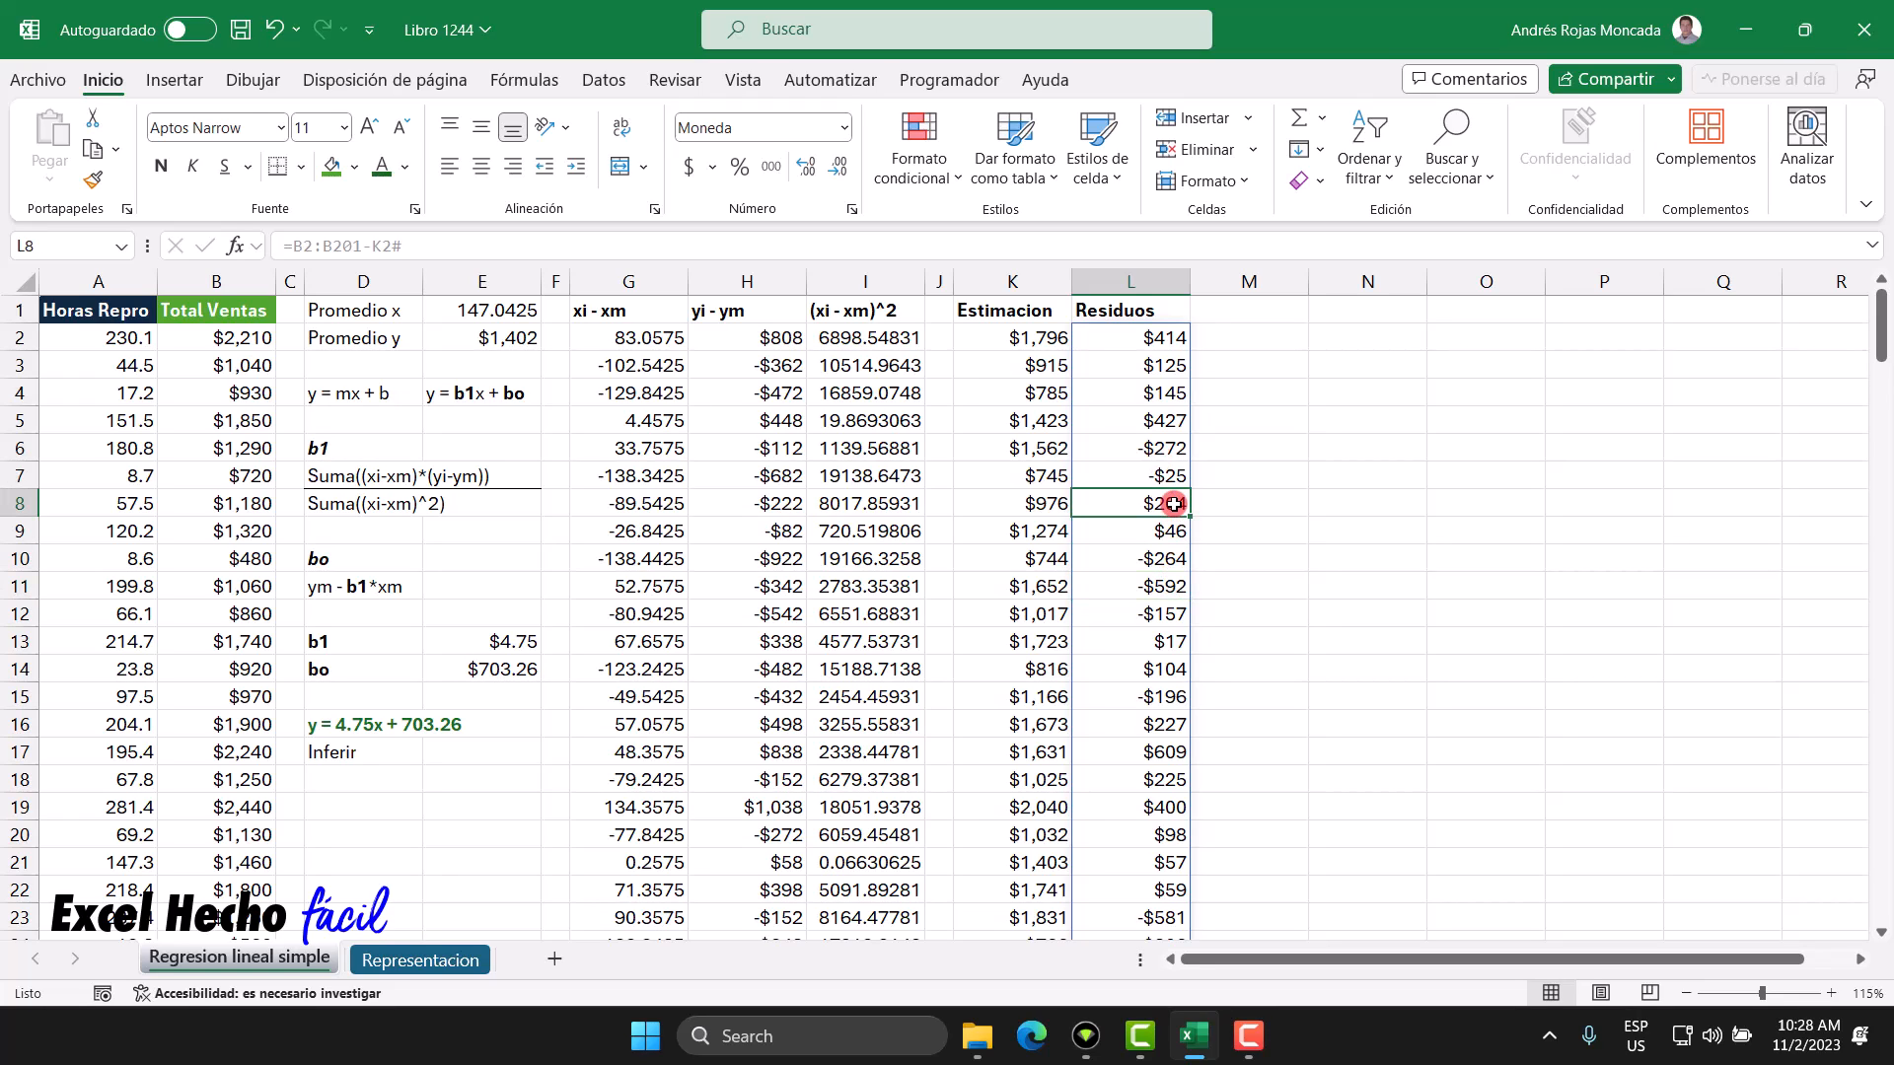
click(1170, 422)
click(1168, 394)
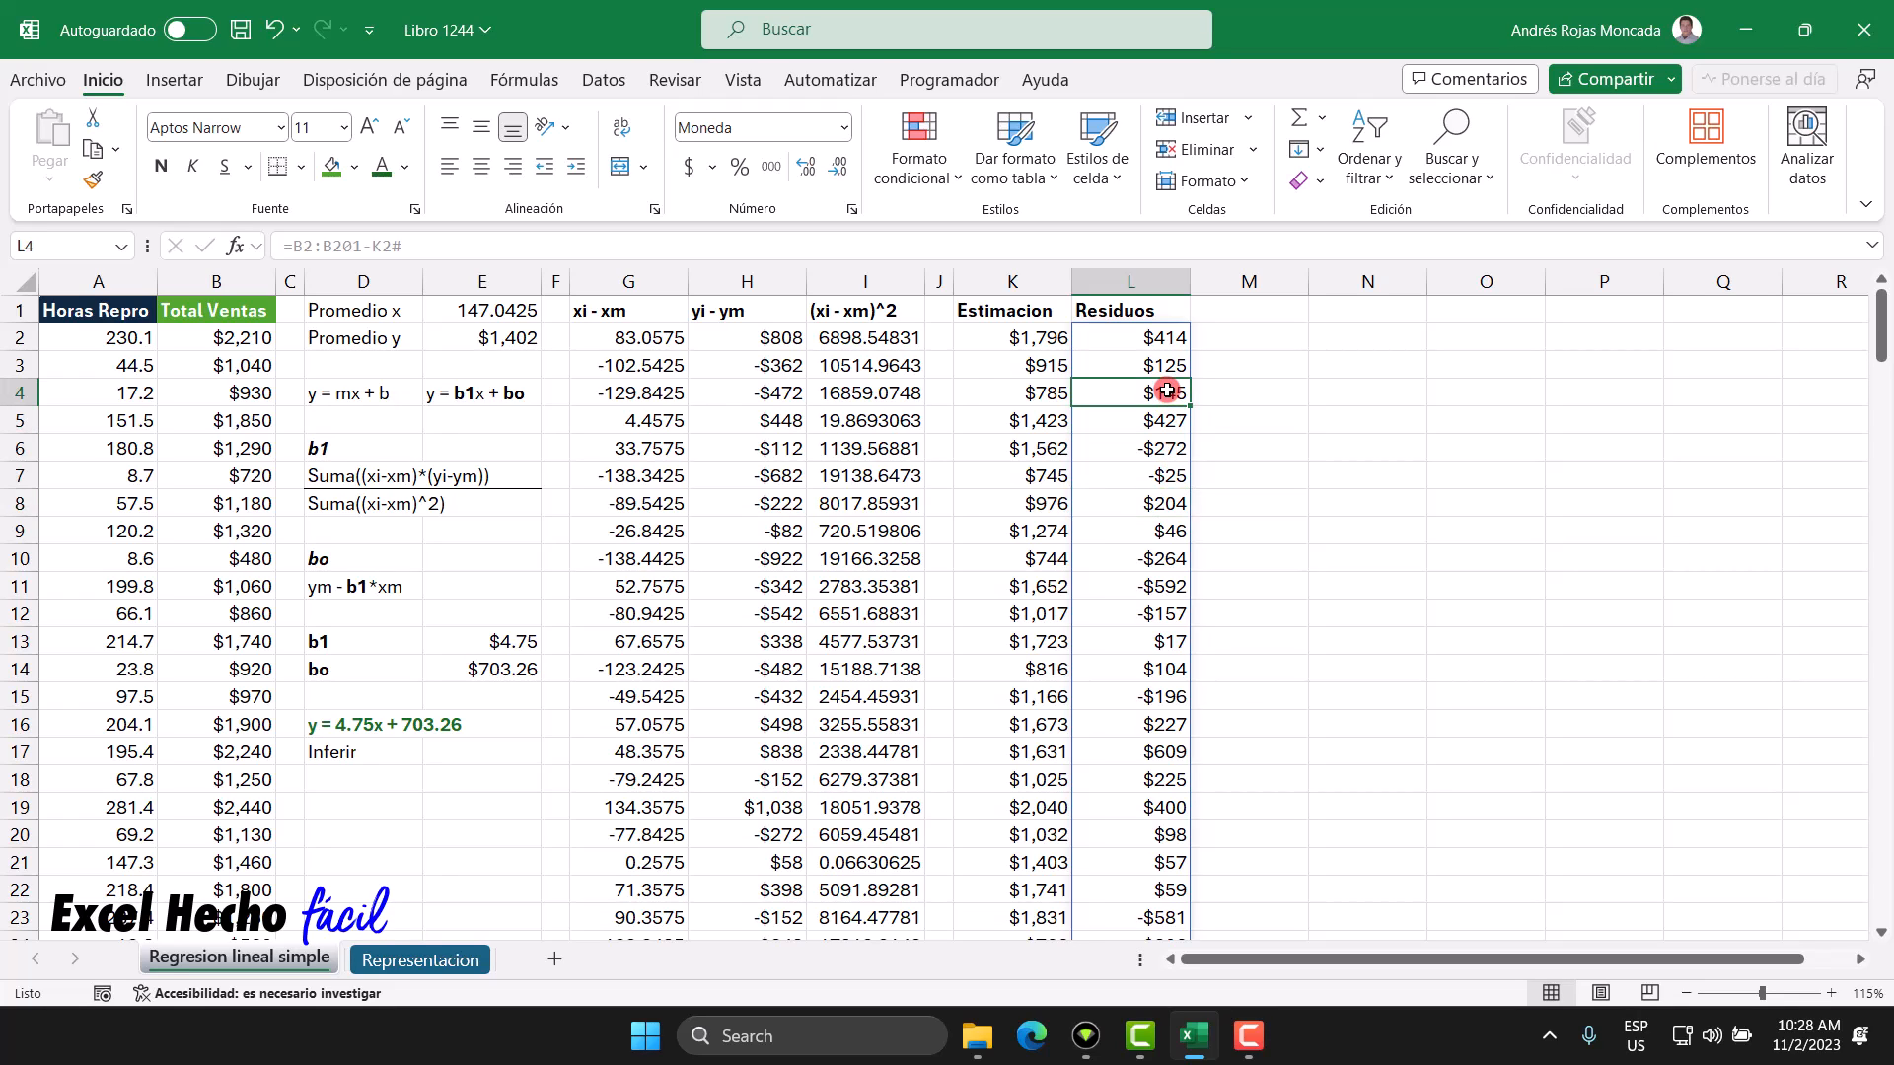
click(1139, 559)
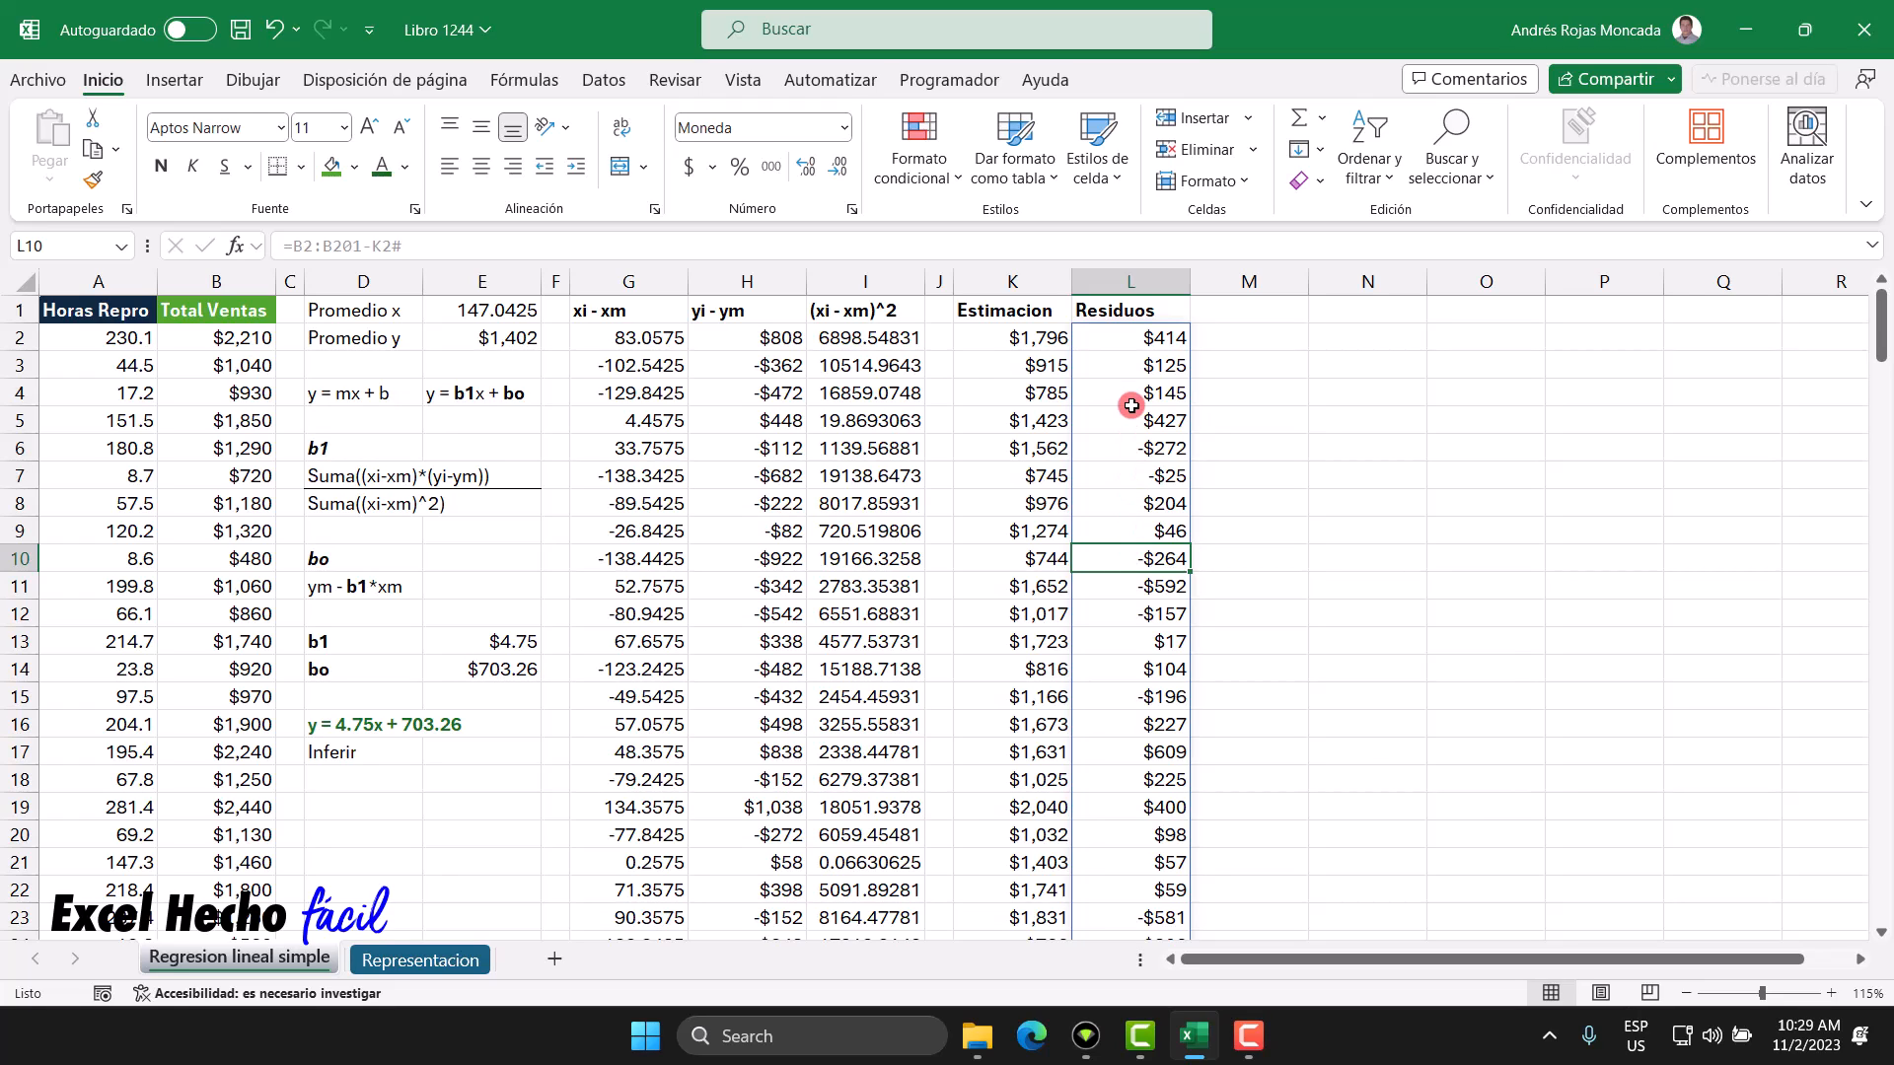
Step: Enter the heading Residuos ^2 in M1, next to Residuos
click(1267, 312)
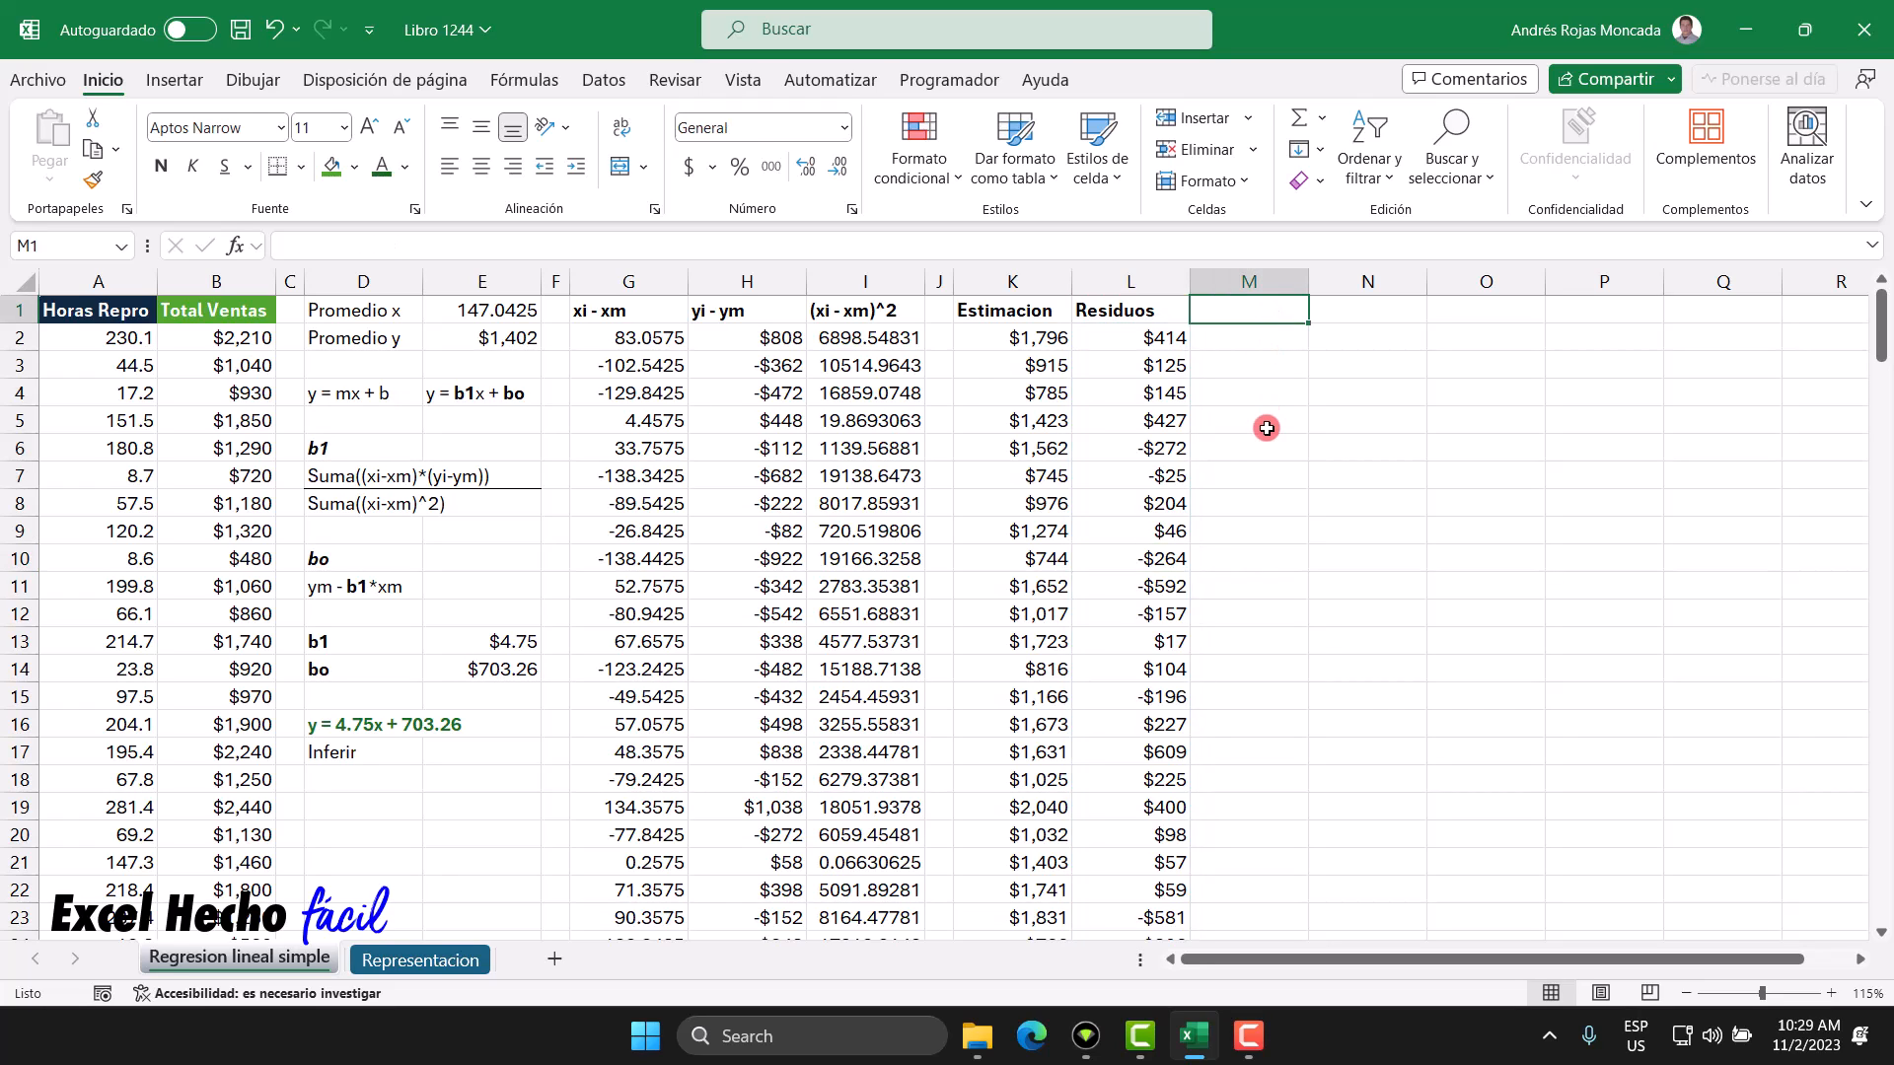
text(R)
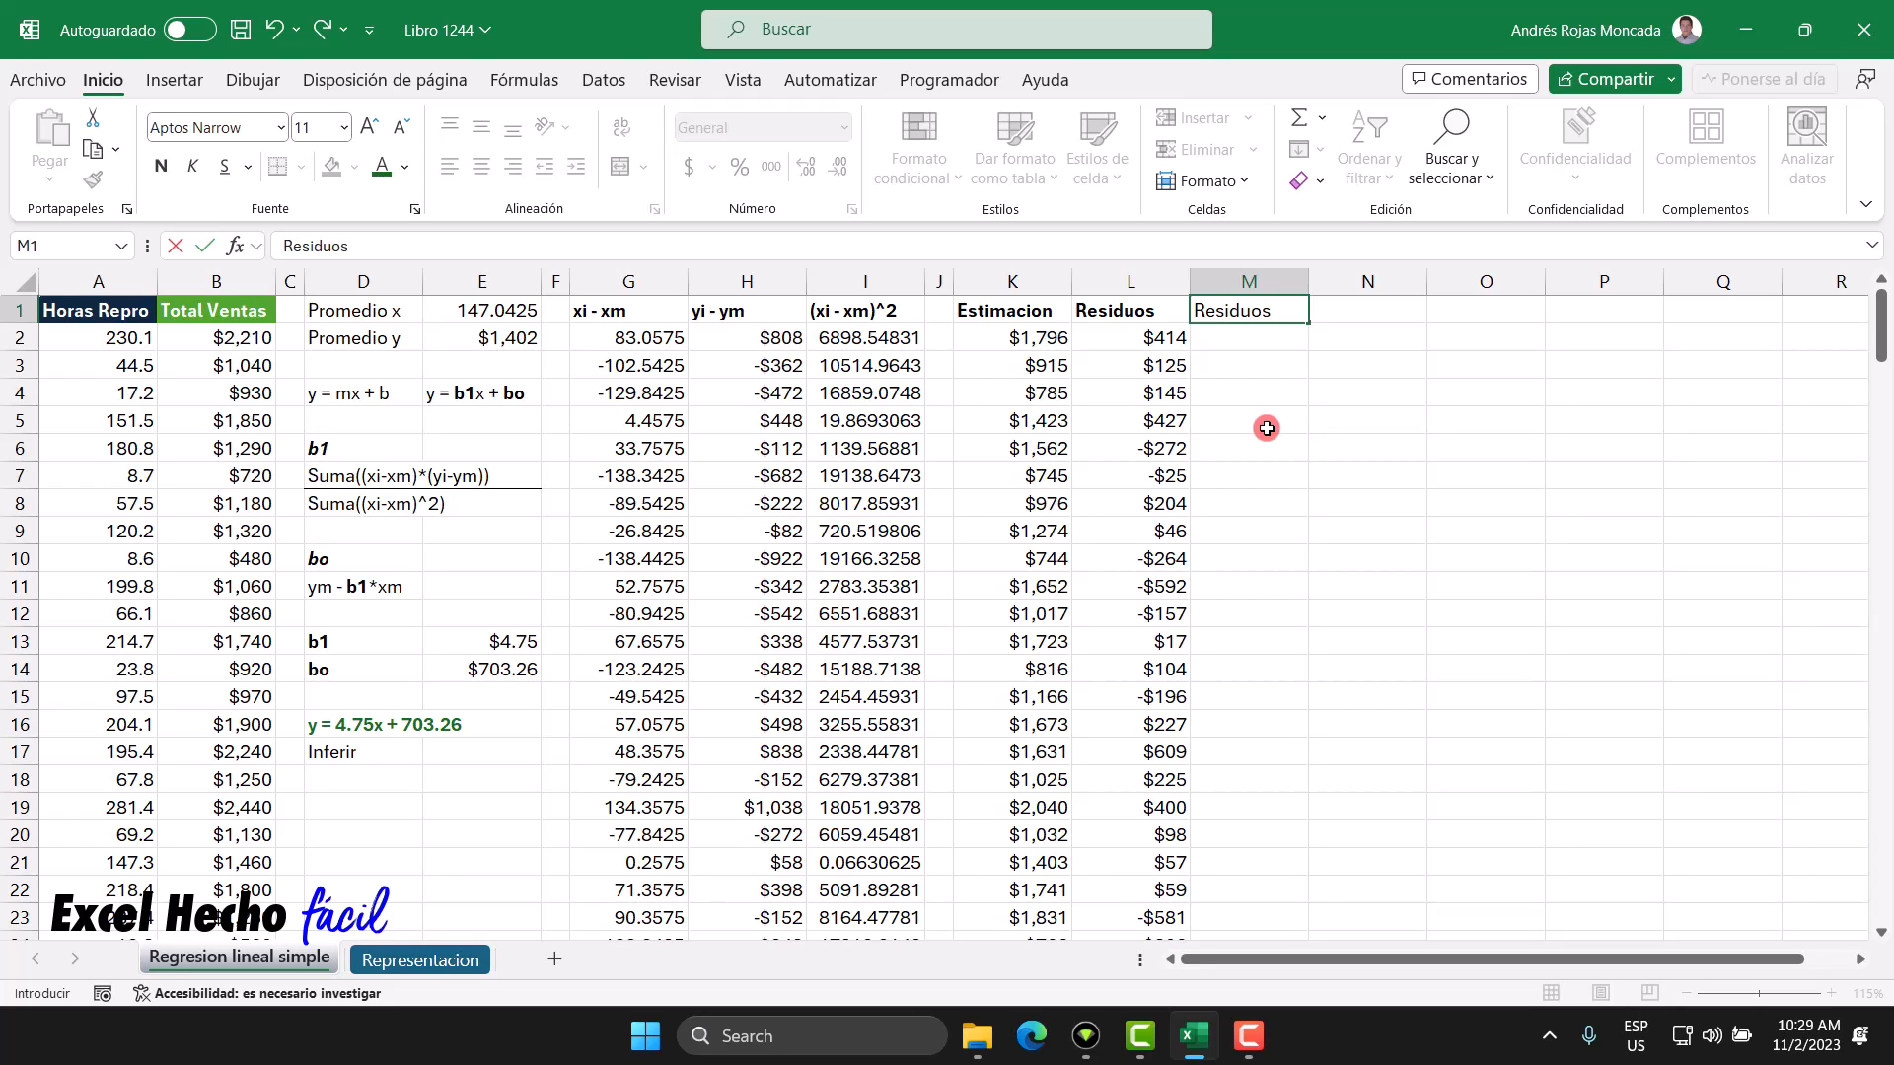
text(esiduos ^2)
key(Return)
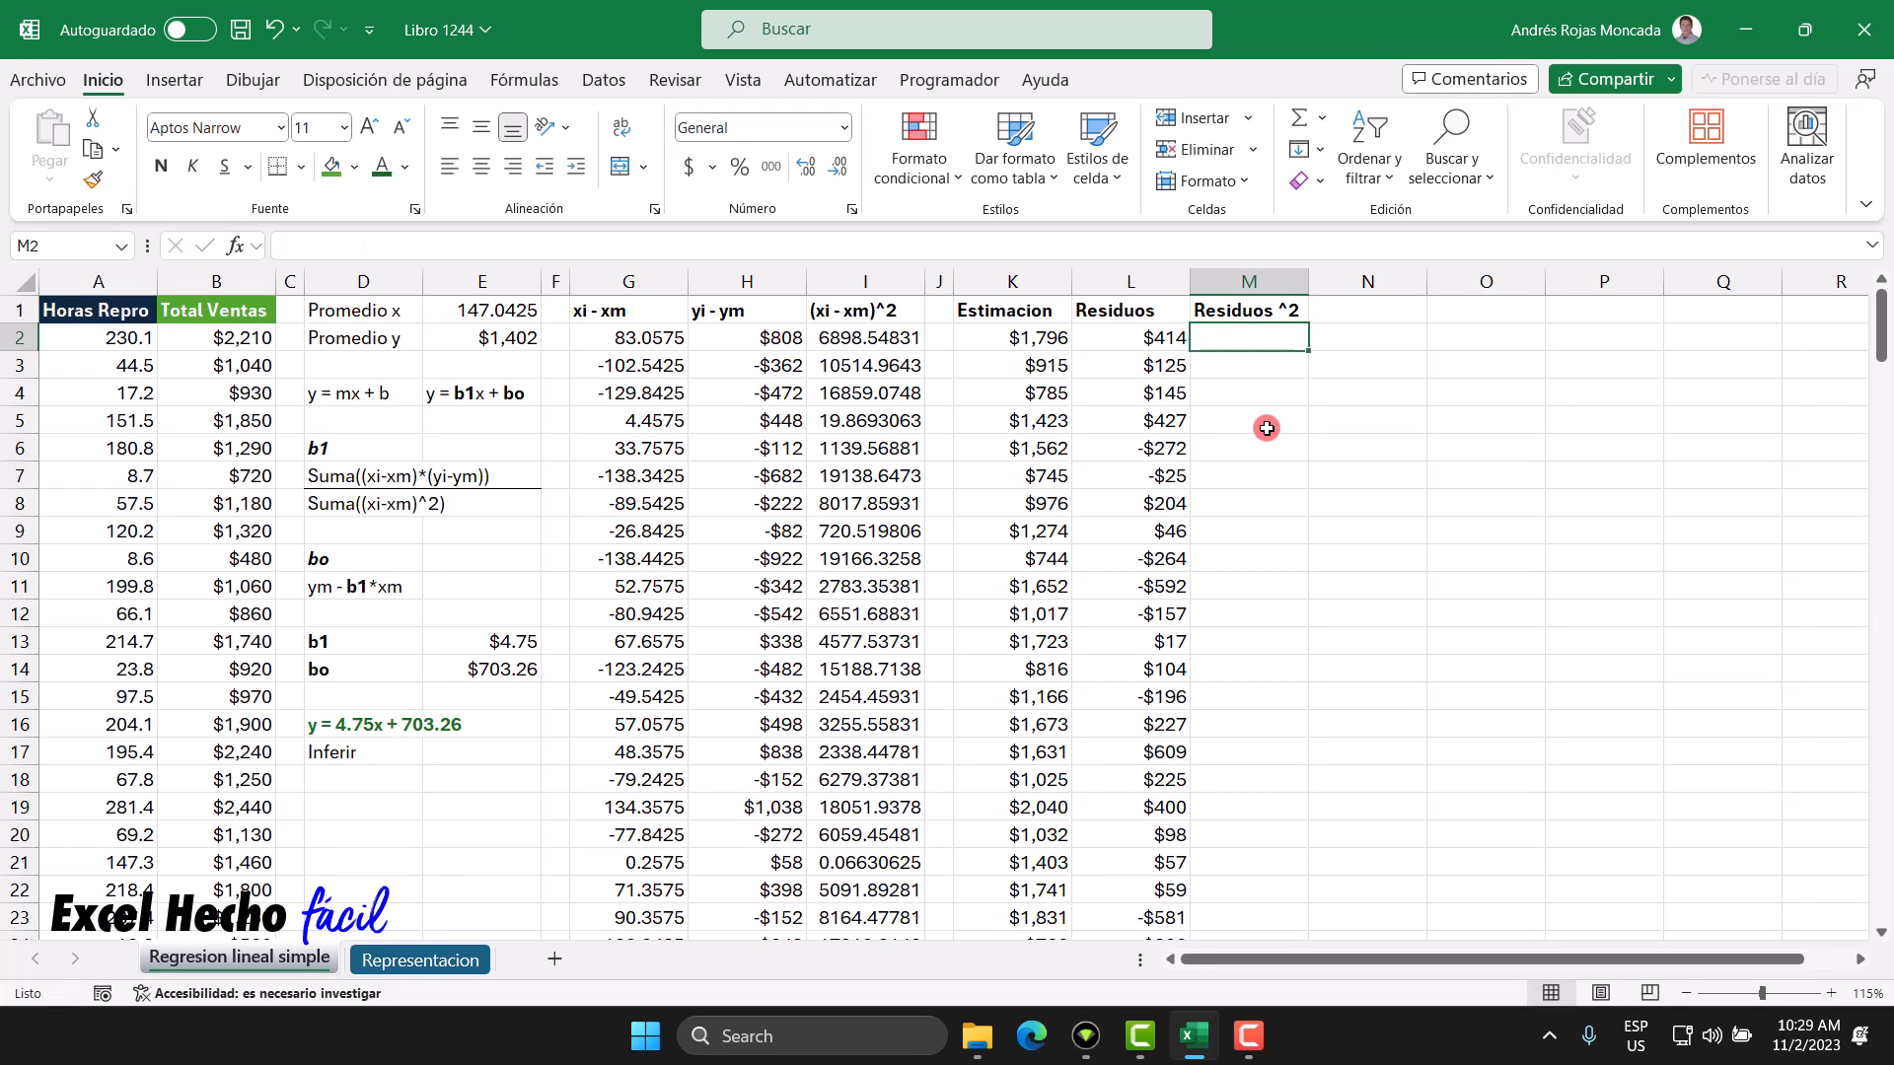
Step: Start the squared-residuals formula in M2 with a reference to the whole residual spill range, =L2#
text(=)
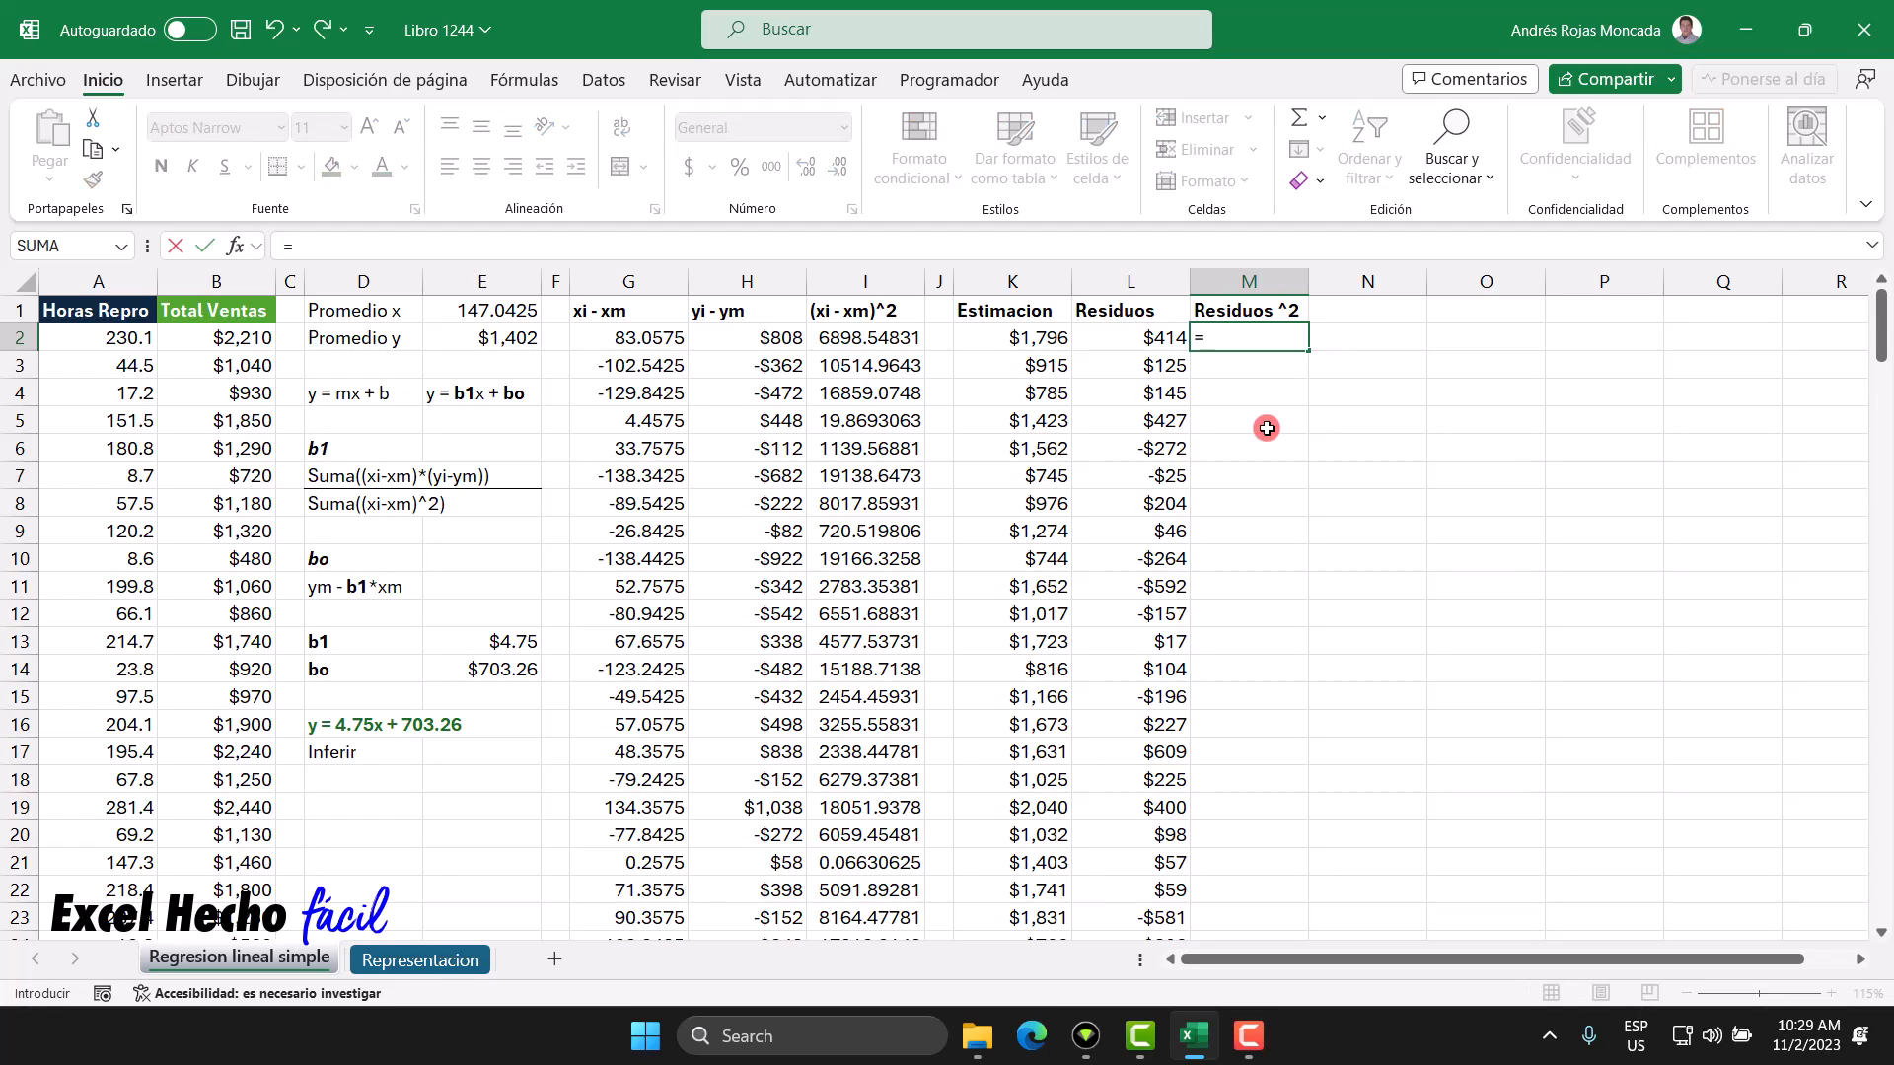
key(Left)
text(#)
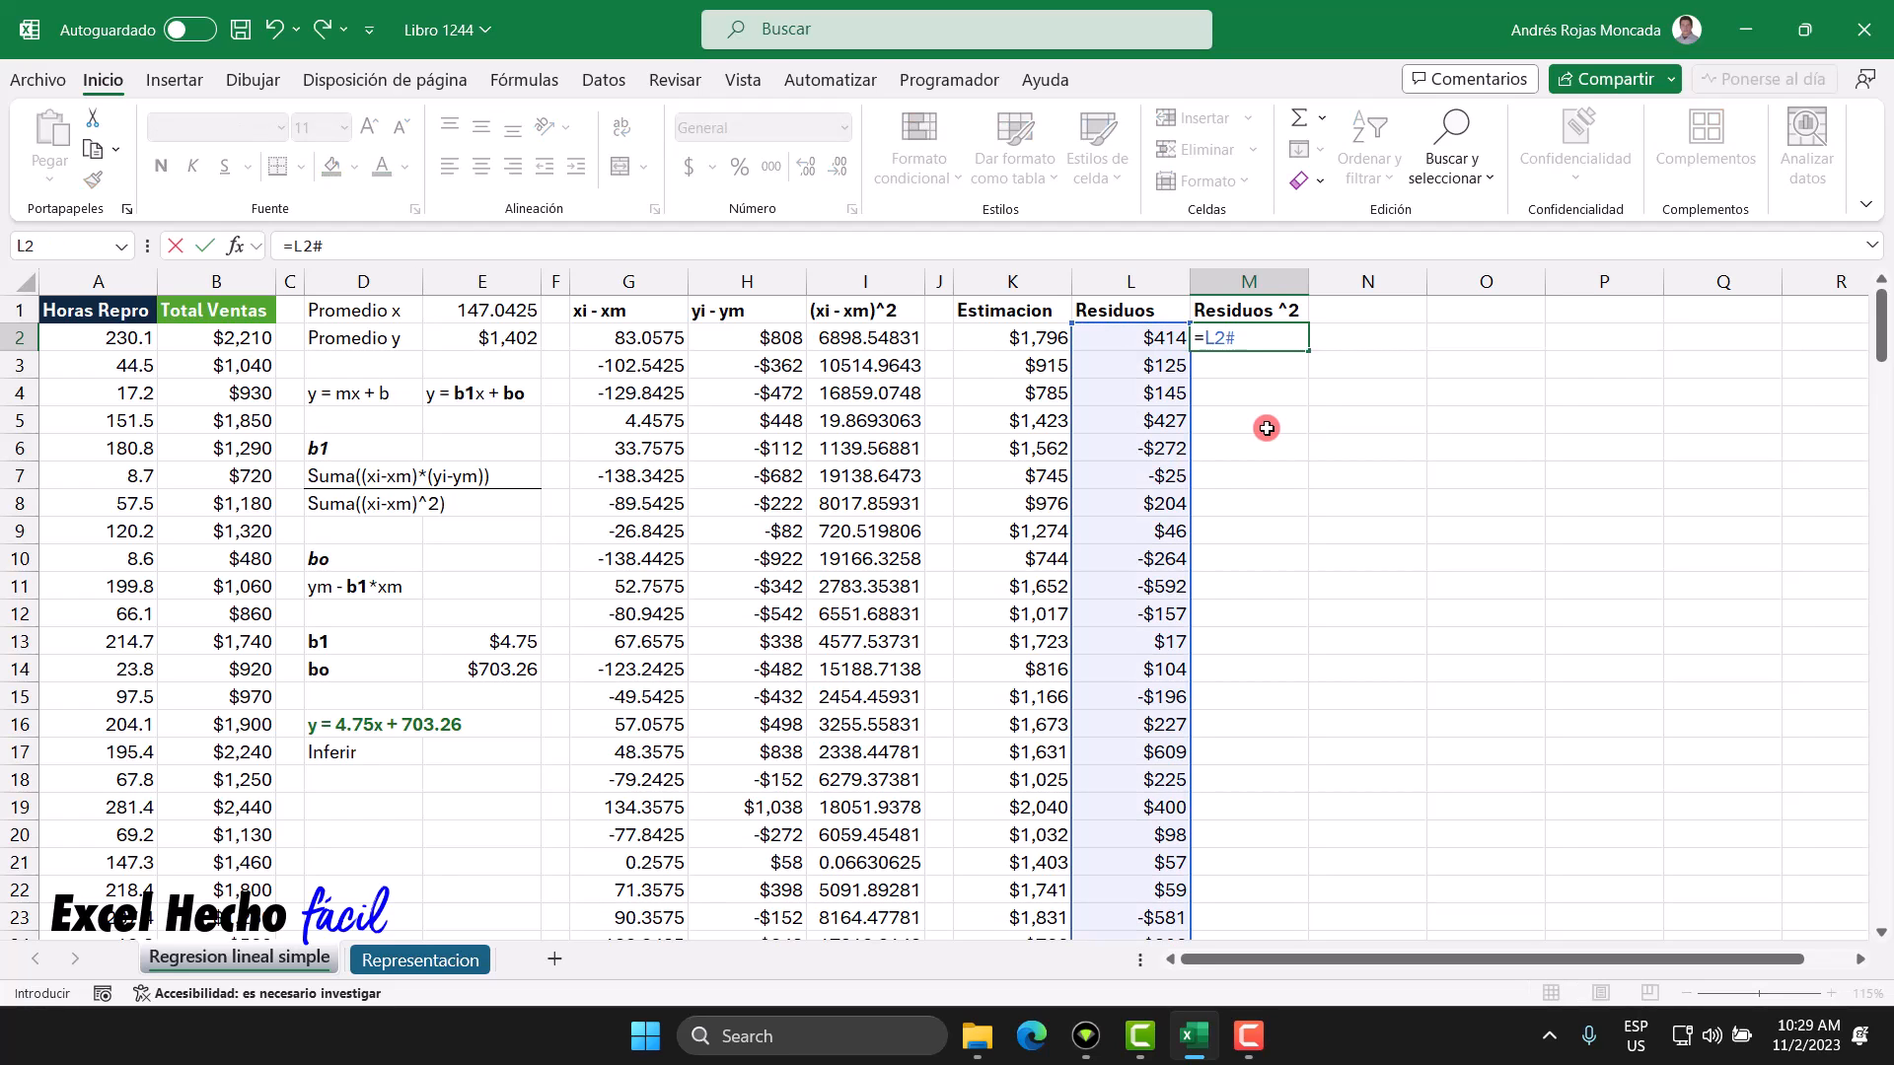
Step: Enter the formula =L2#^2 in cell M2 to square the residuals
key(Return)
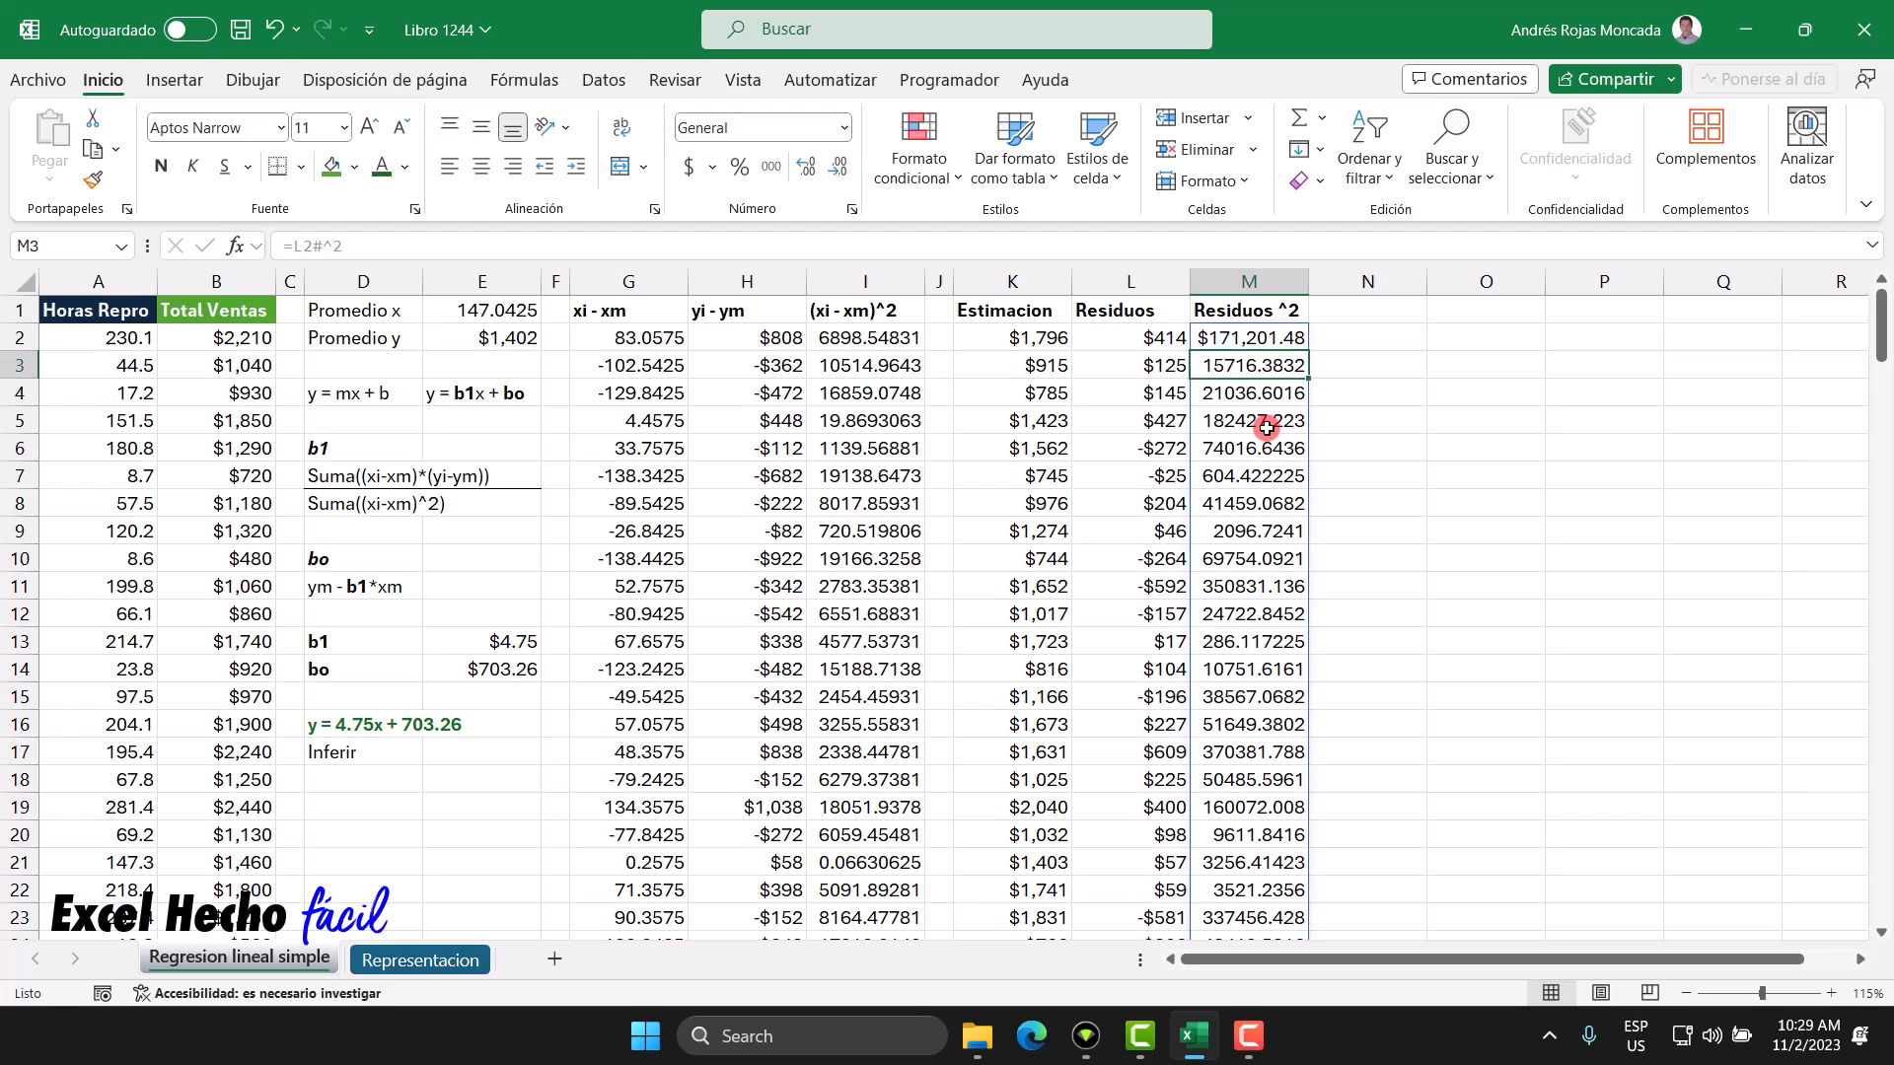
Step: Format the squared residuals in column M as currency without decimals
key(Up)
key(ctrl+shift+Down)
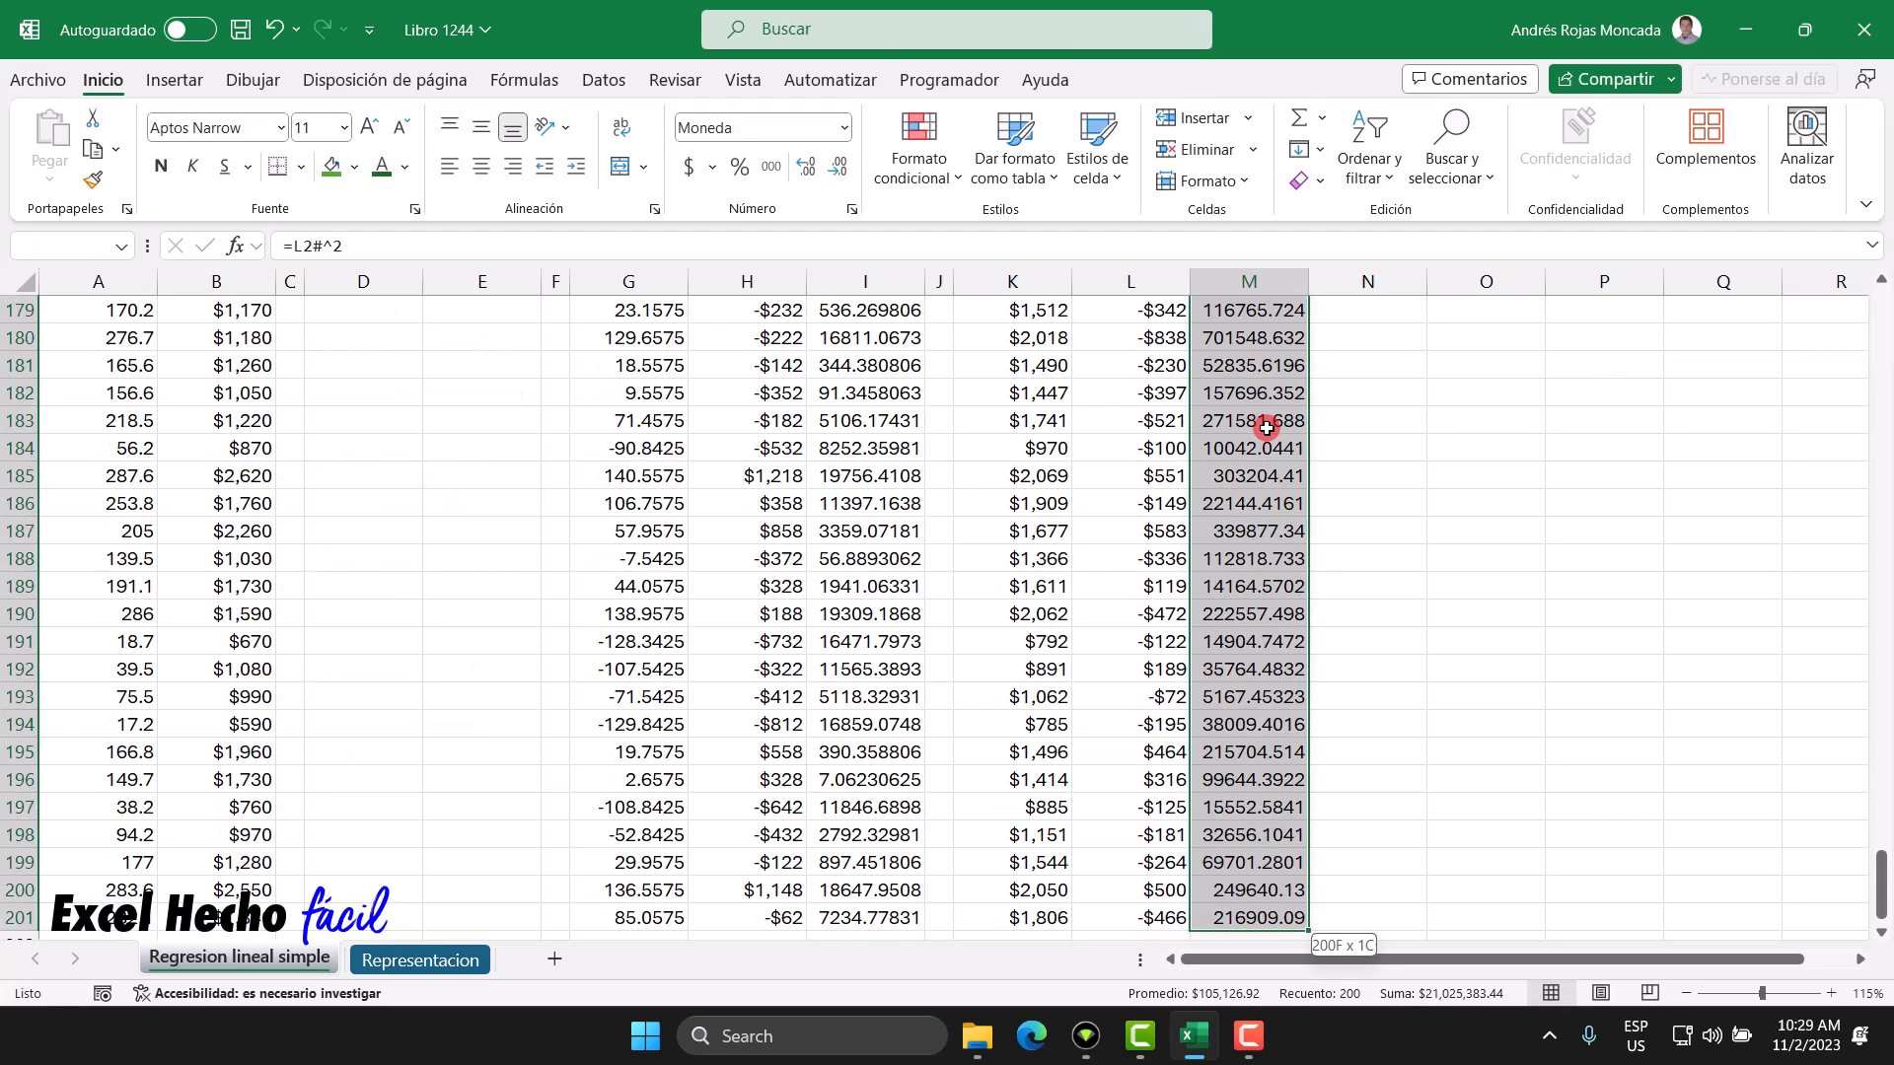
key(ctrl+BackSpace)
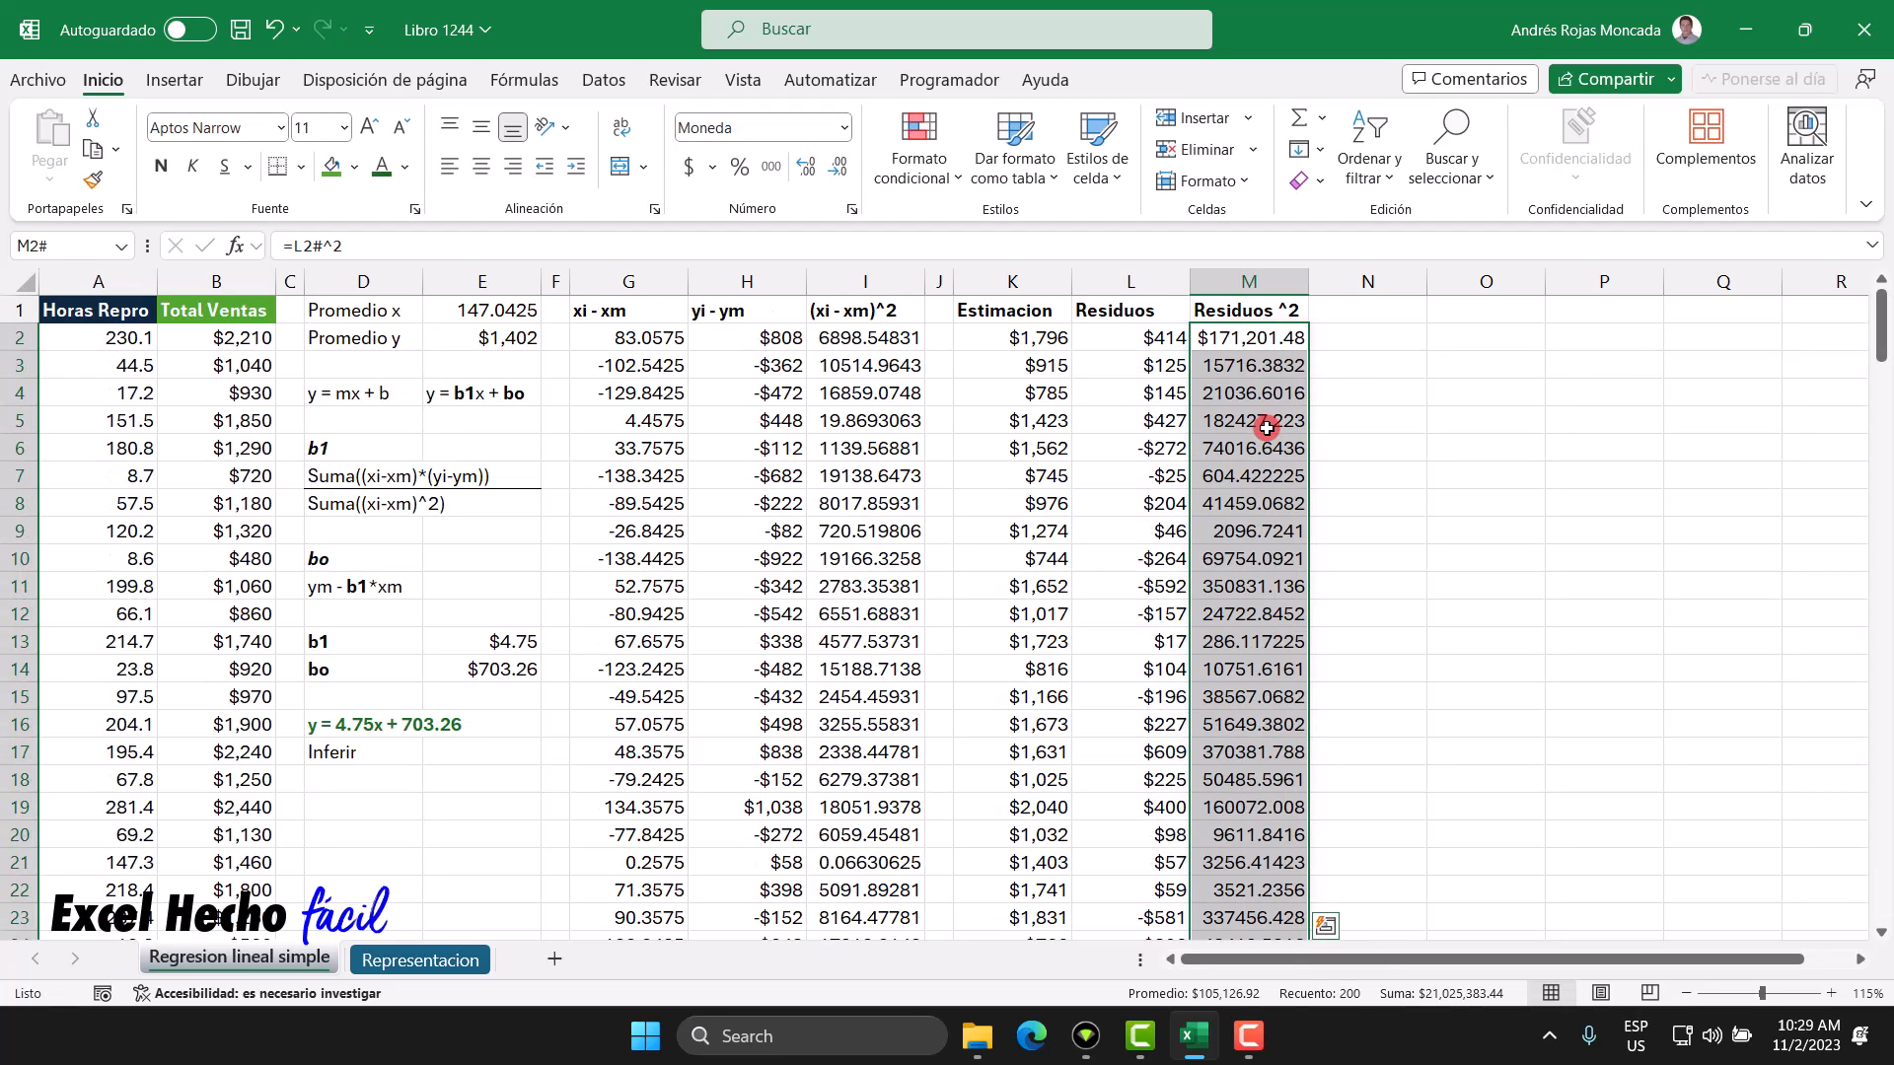
click(844, 131)
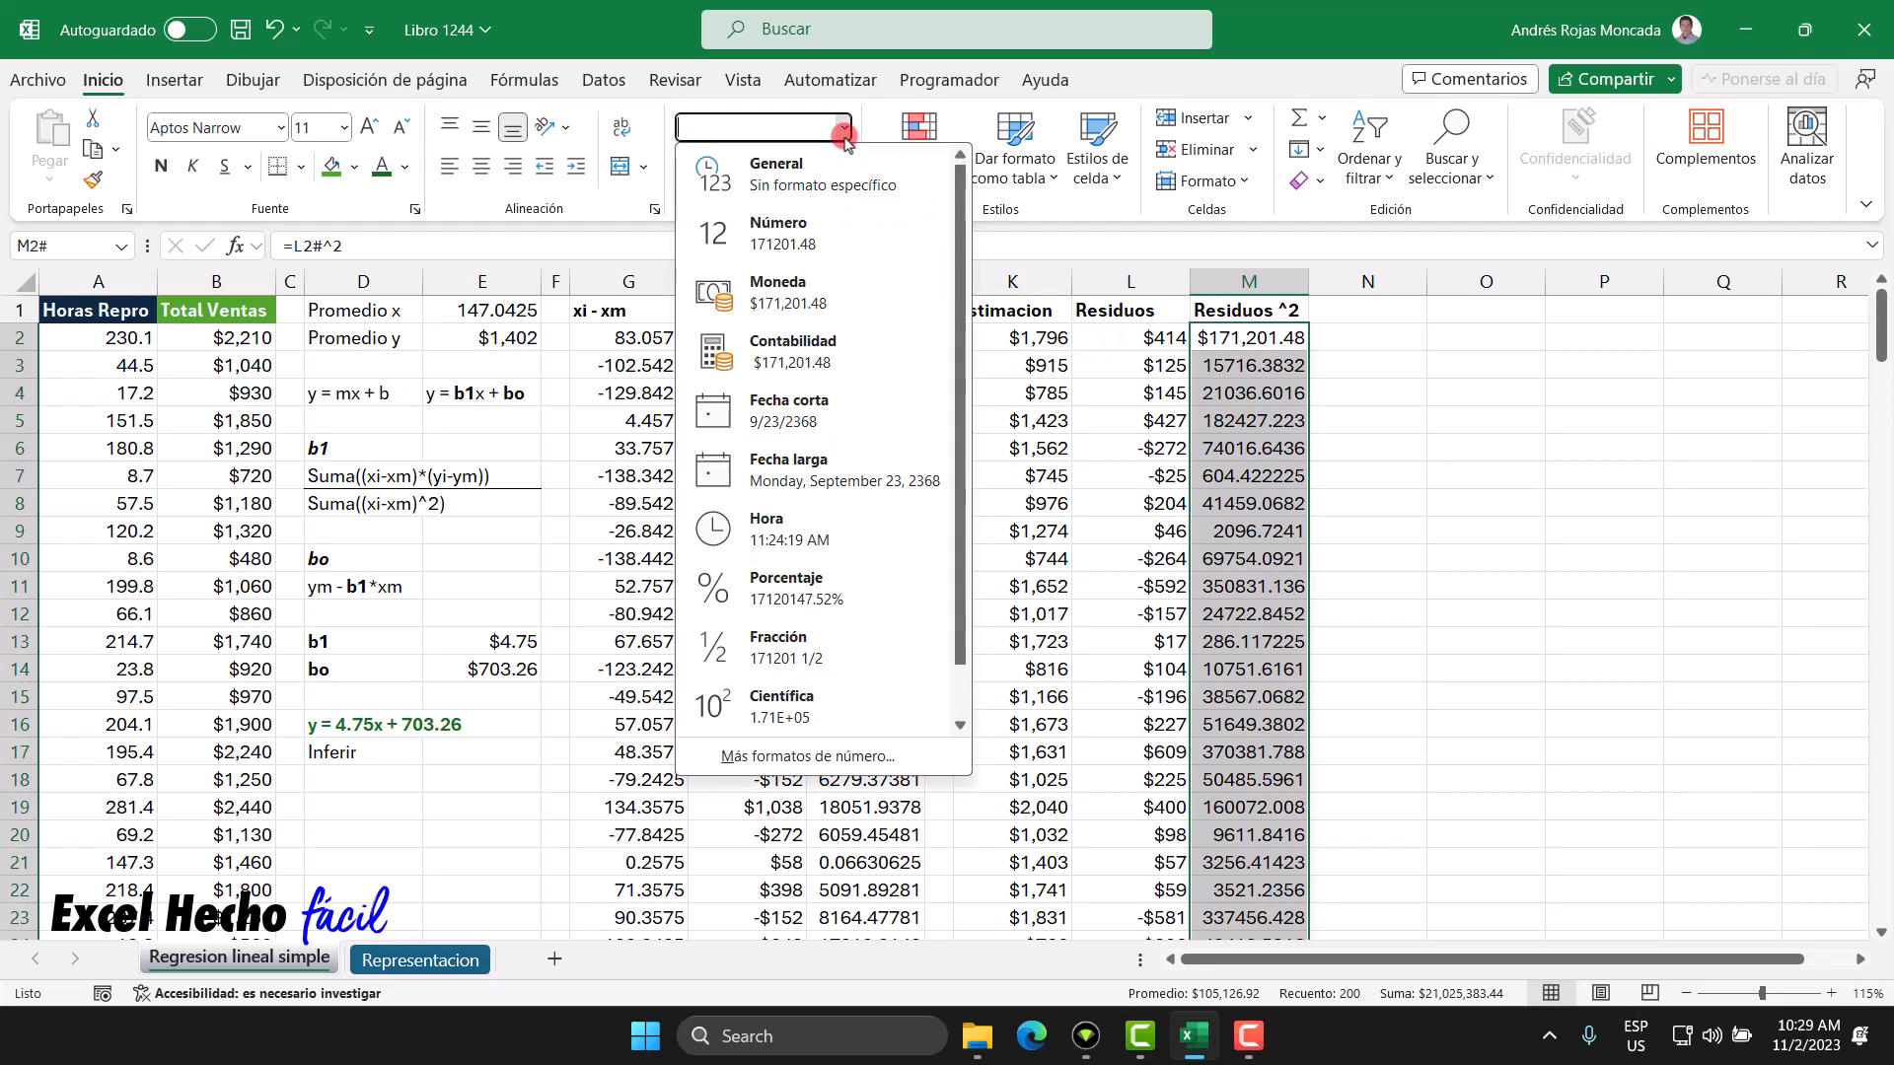
click(818, 293)
click(840, 167)
click(840, 167)
click(1252, 338)
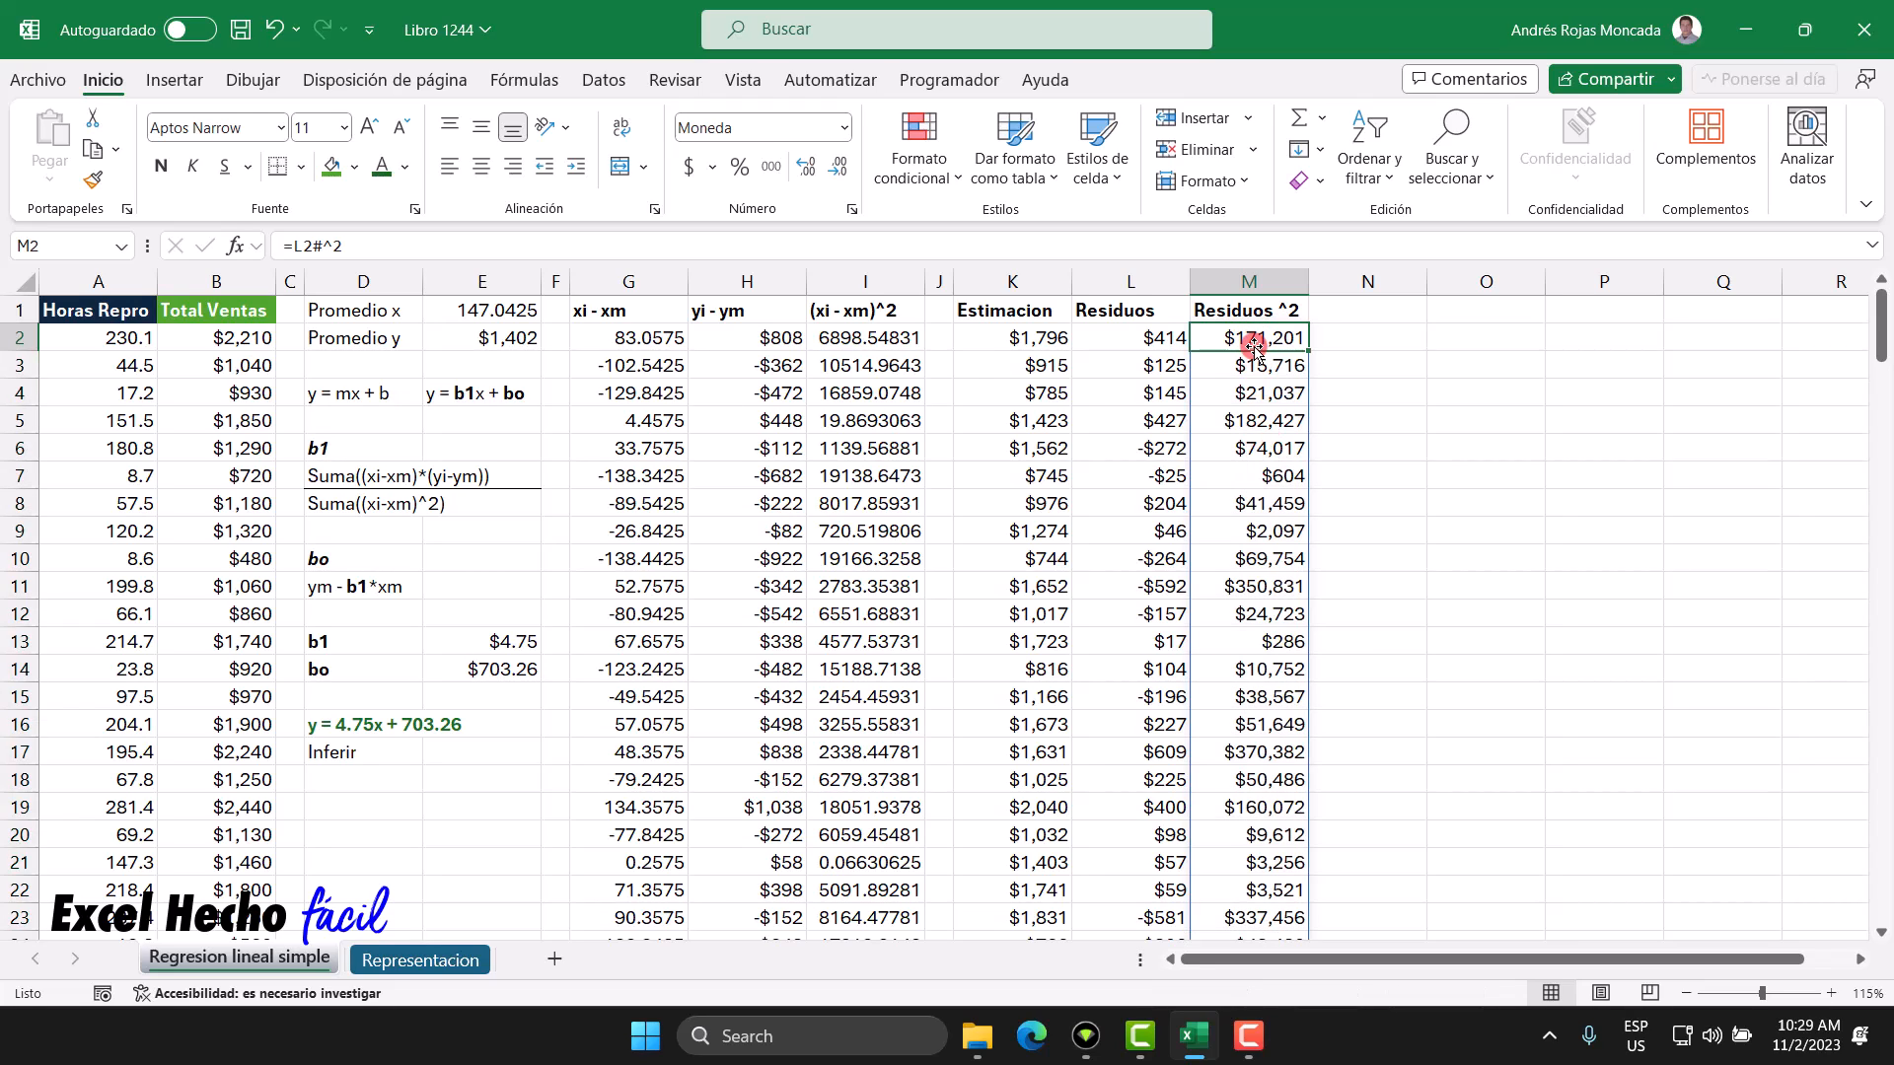
Step: Set the squared residuals in column M to the General number format and autofit the column's width
key(ctrl+shift+Down)
key(ctrl+BackSpace)
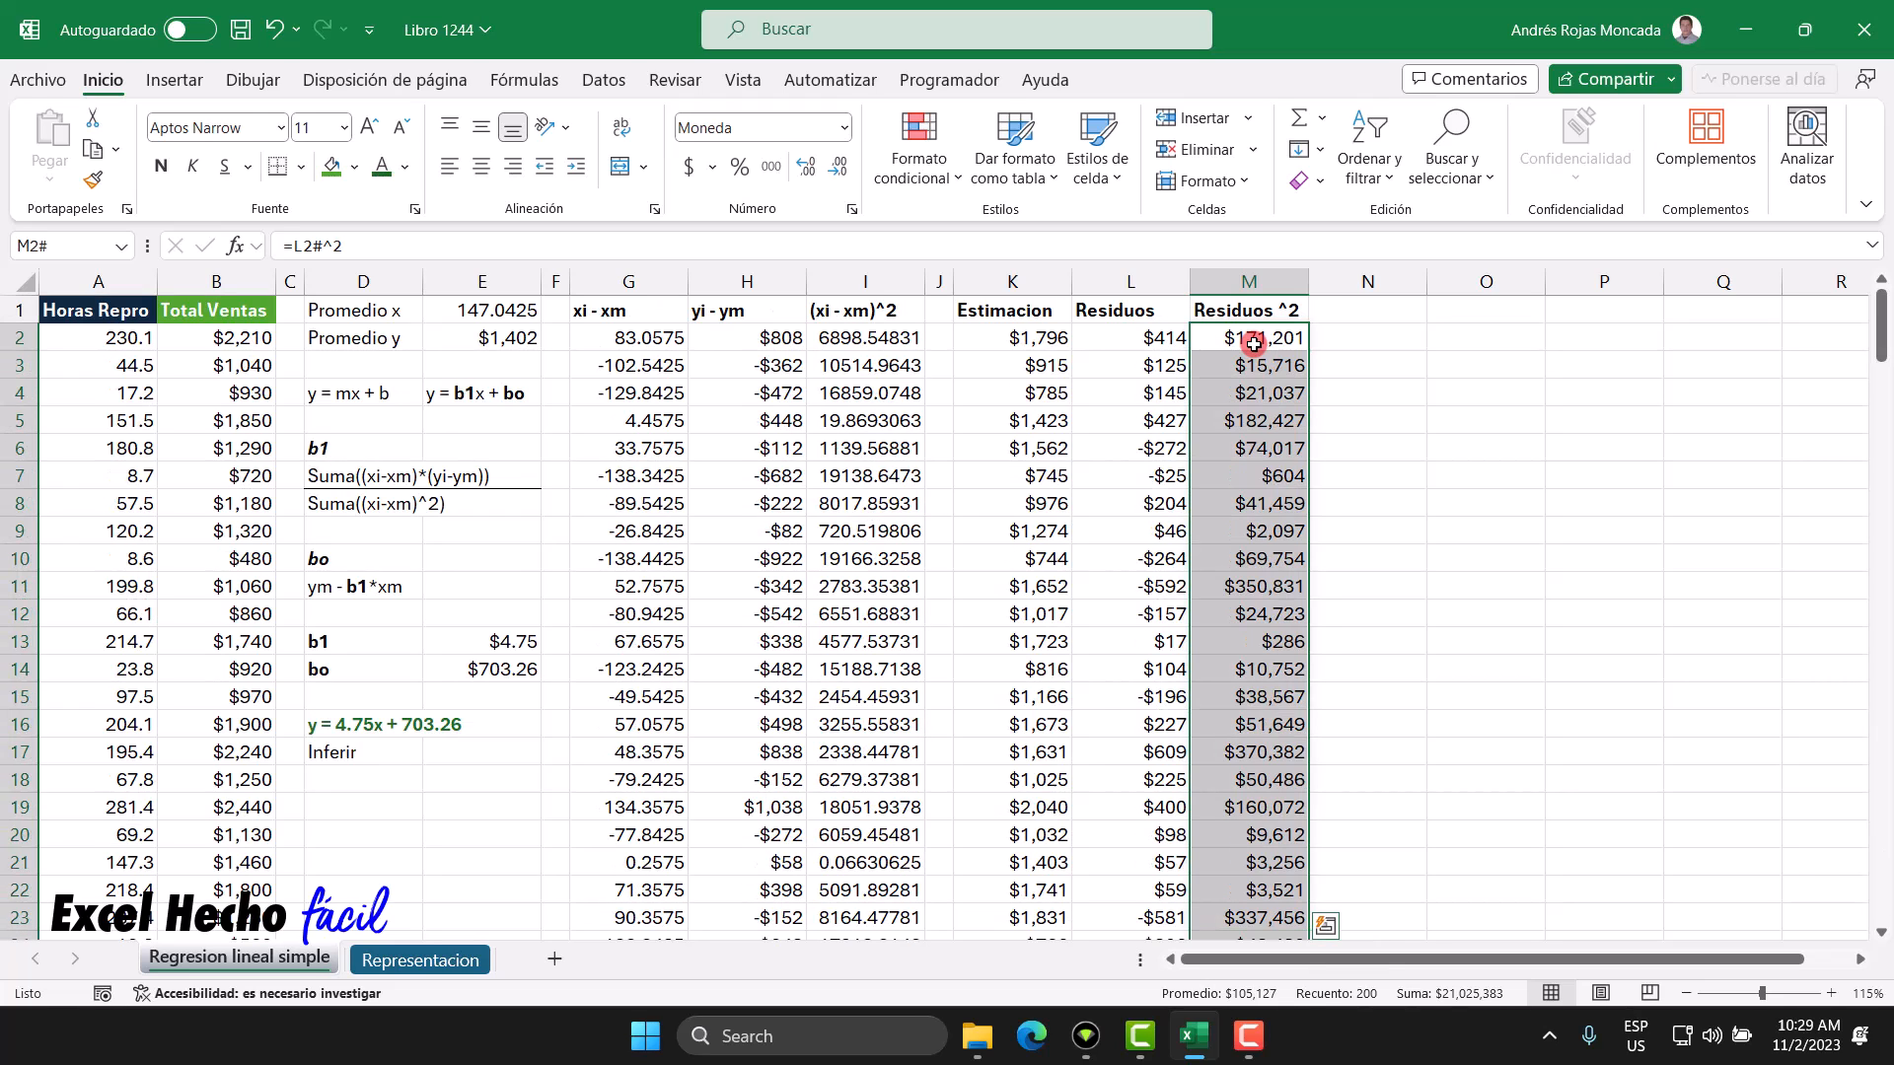
click(844, 127)
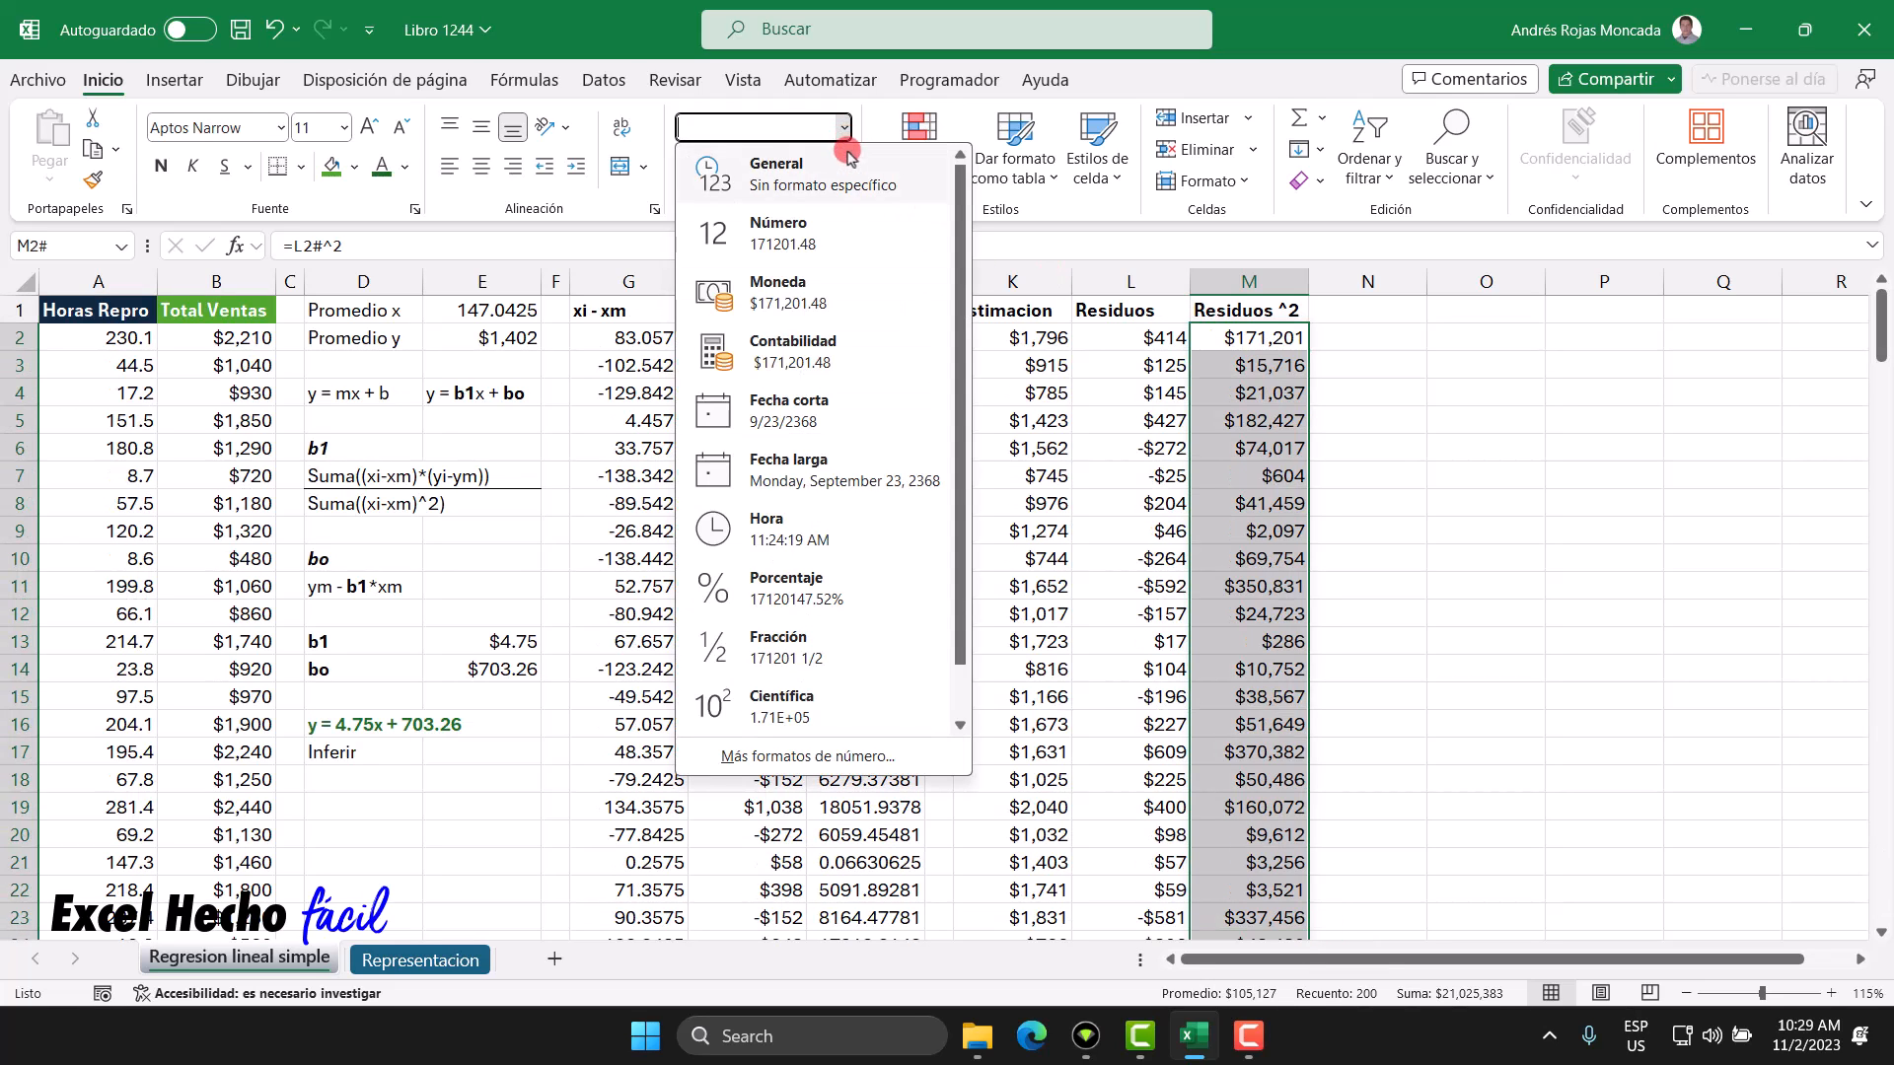
click(873, 183)
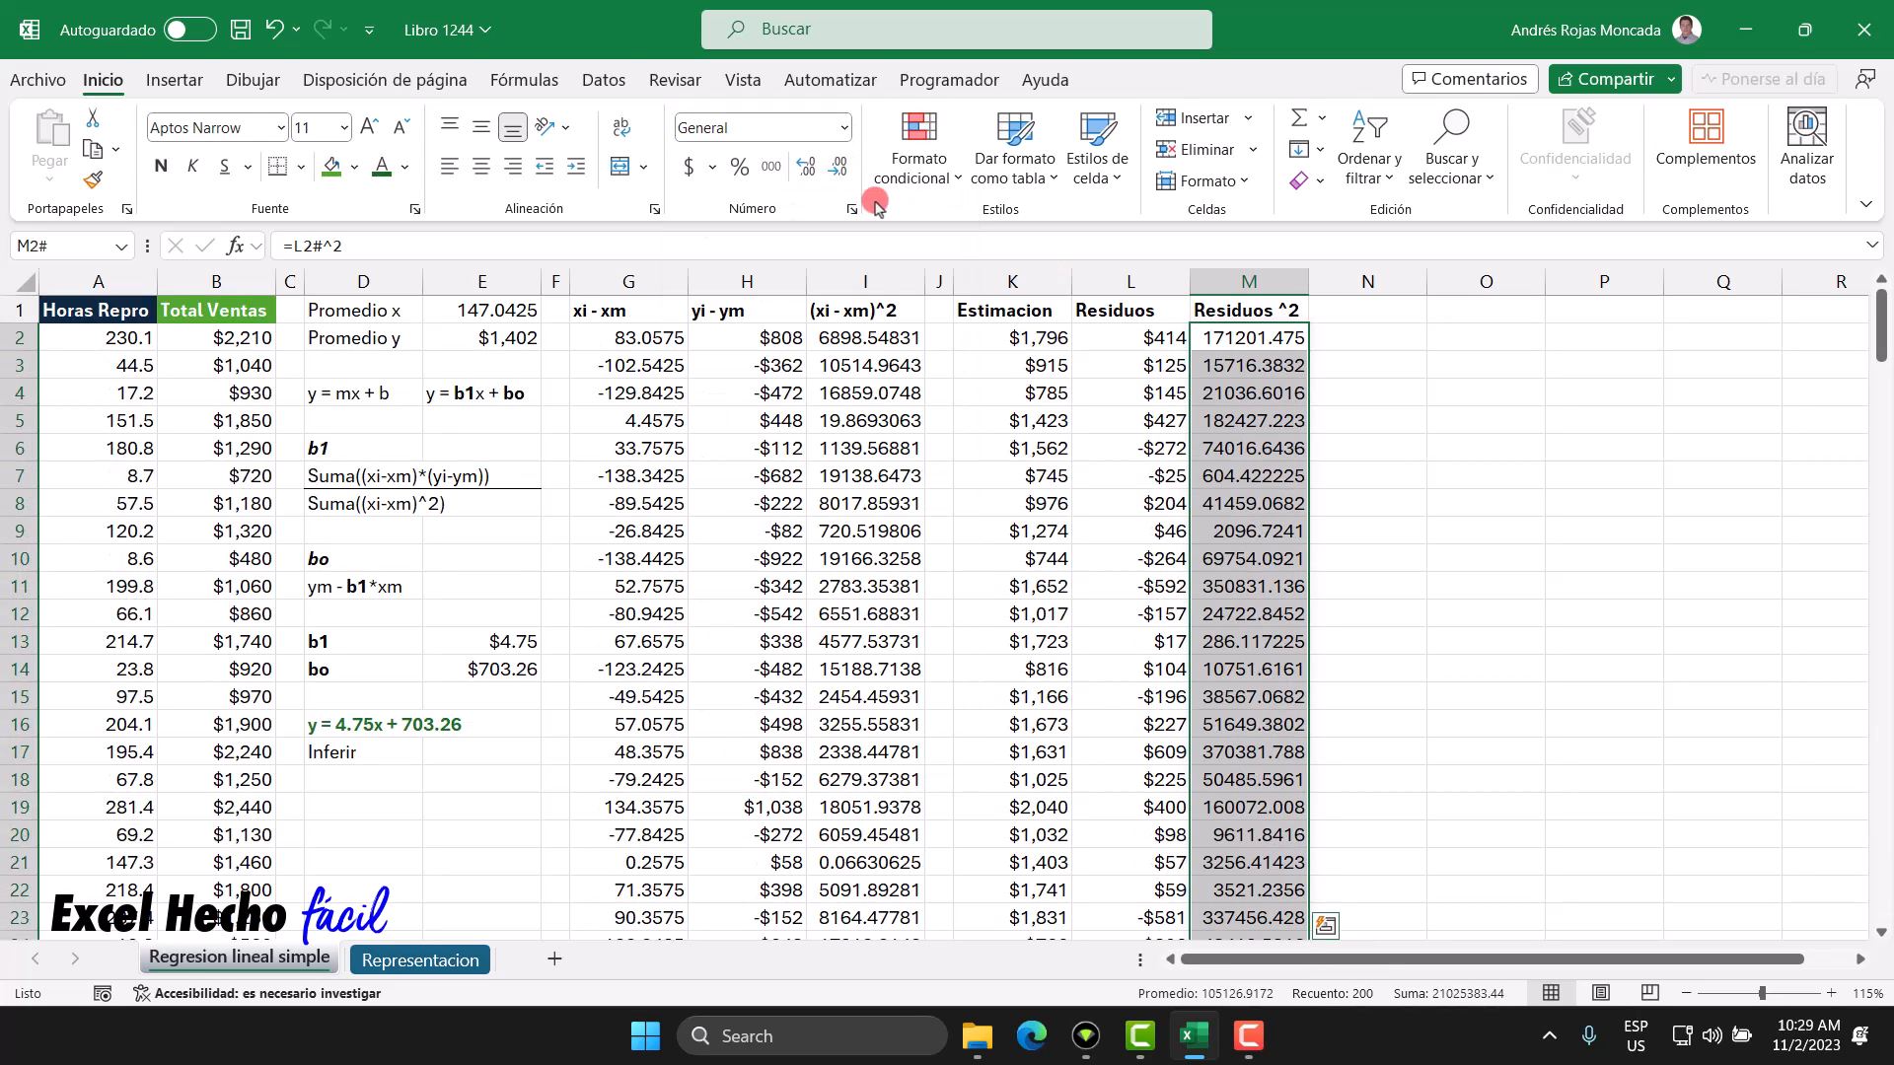
double_click(1308, 275)
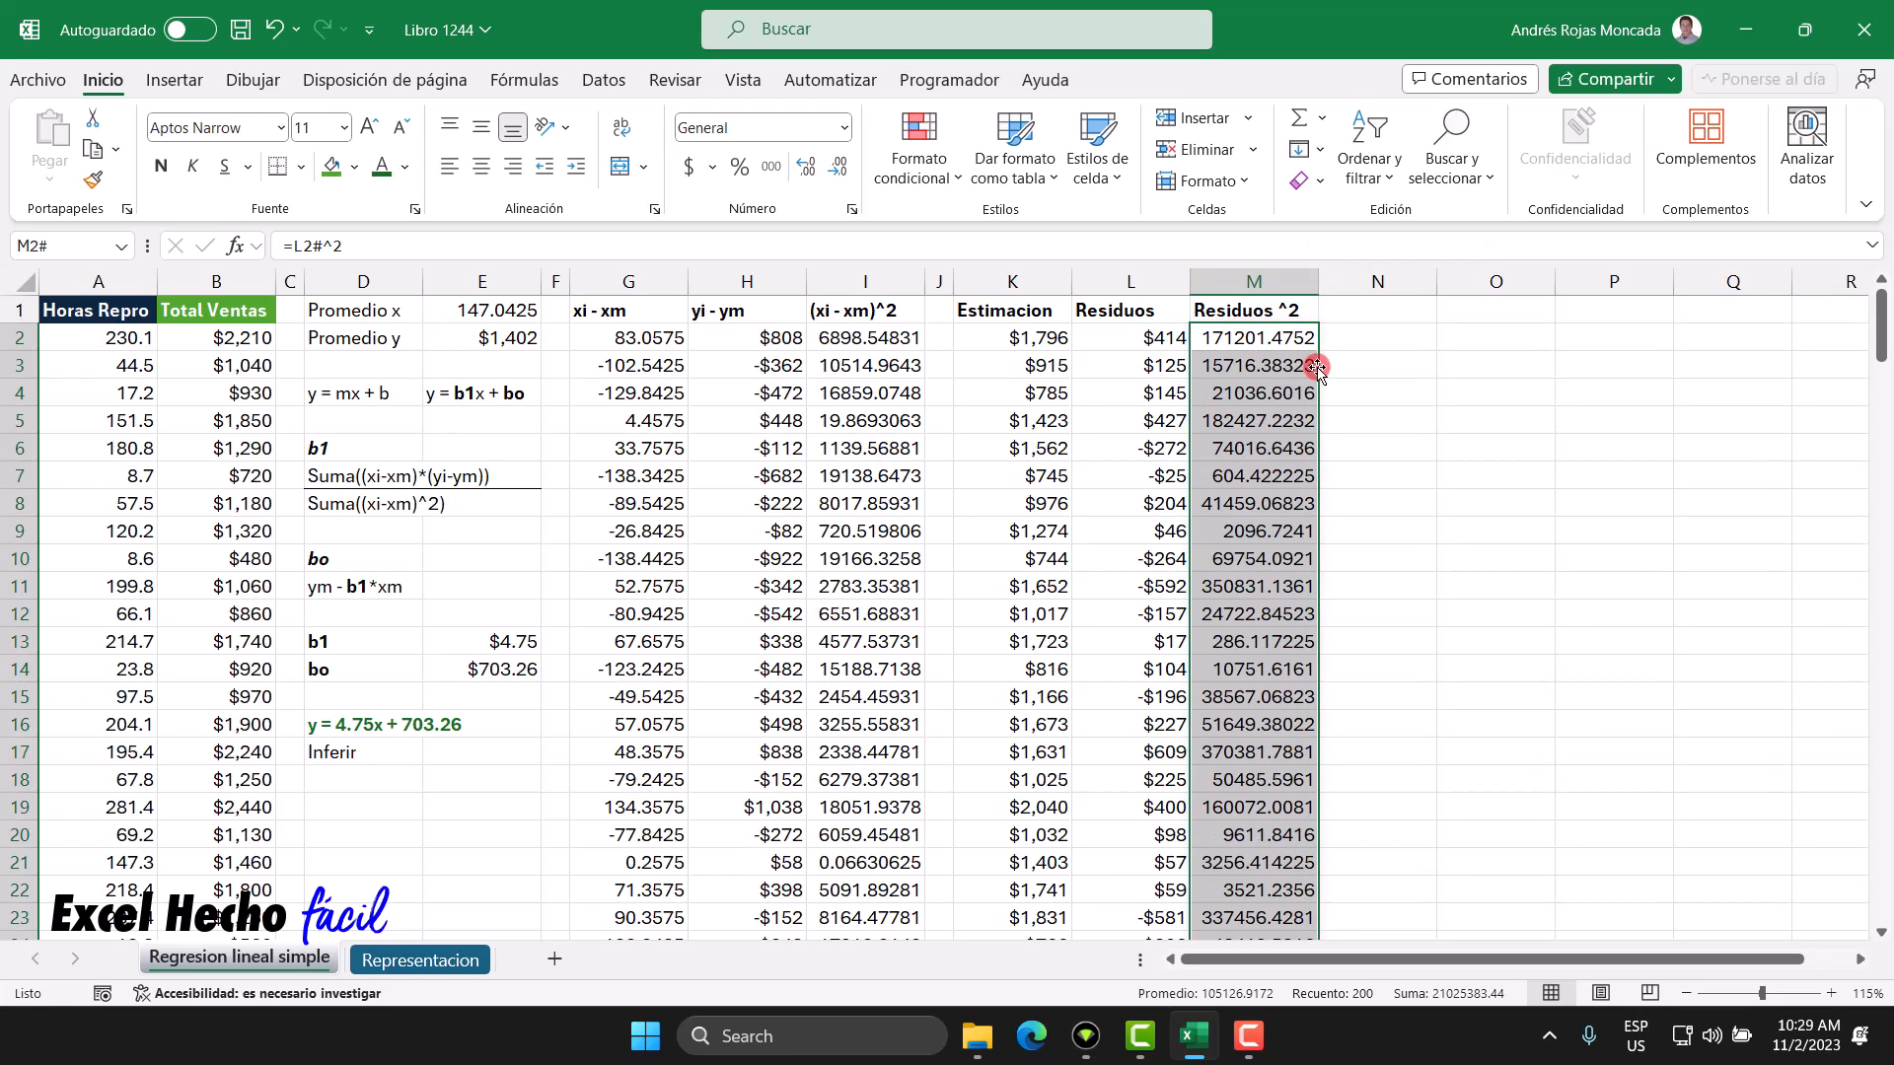
Step: Set the width of column N to 2 and select cell O1
right_click(1366, 282)
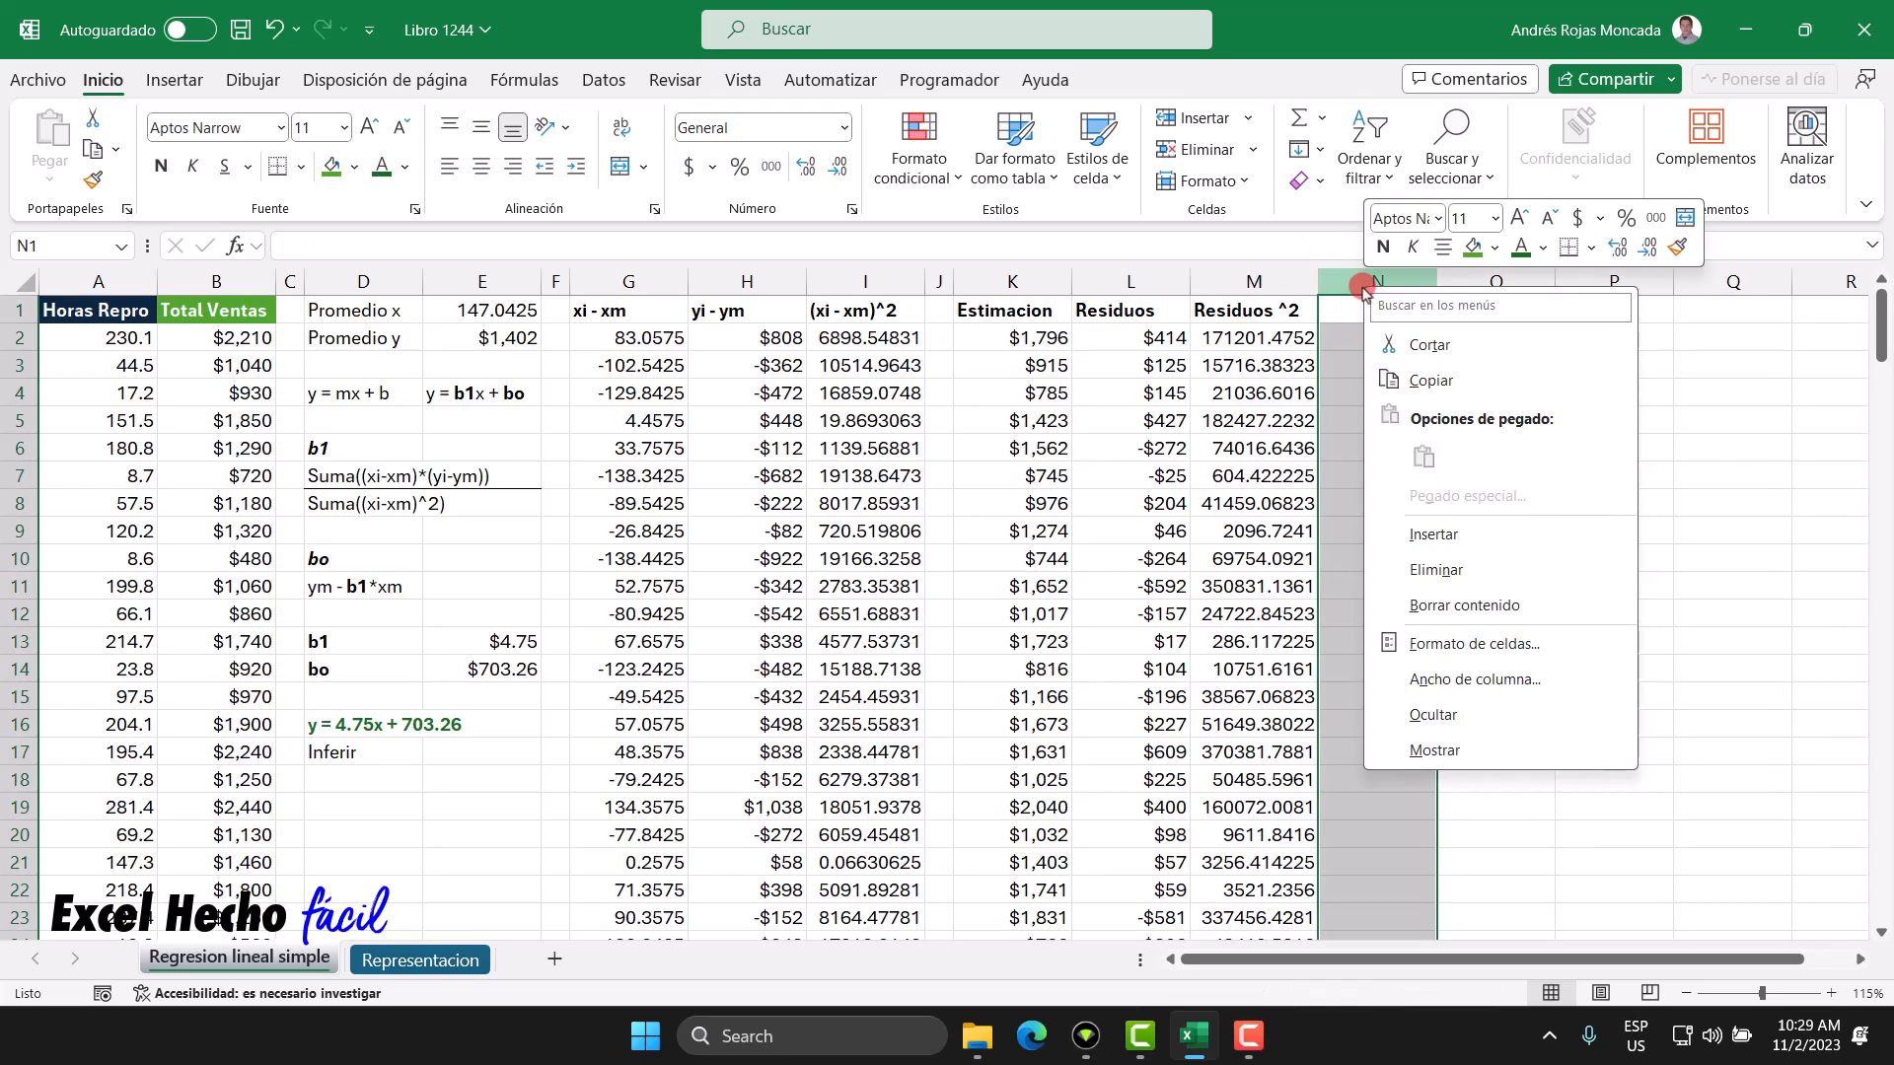
click(1425, 681)
text(2)
key(Return)
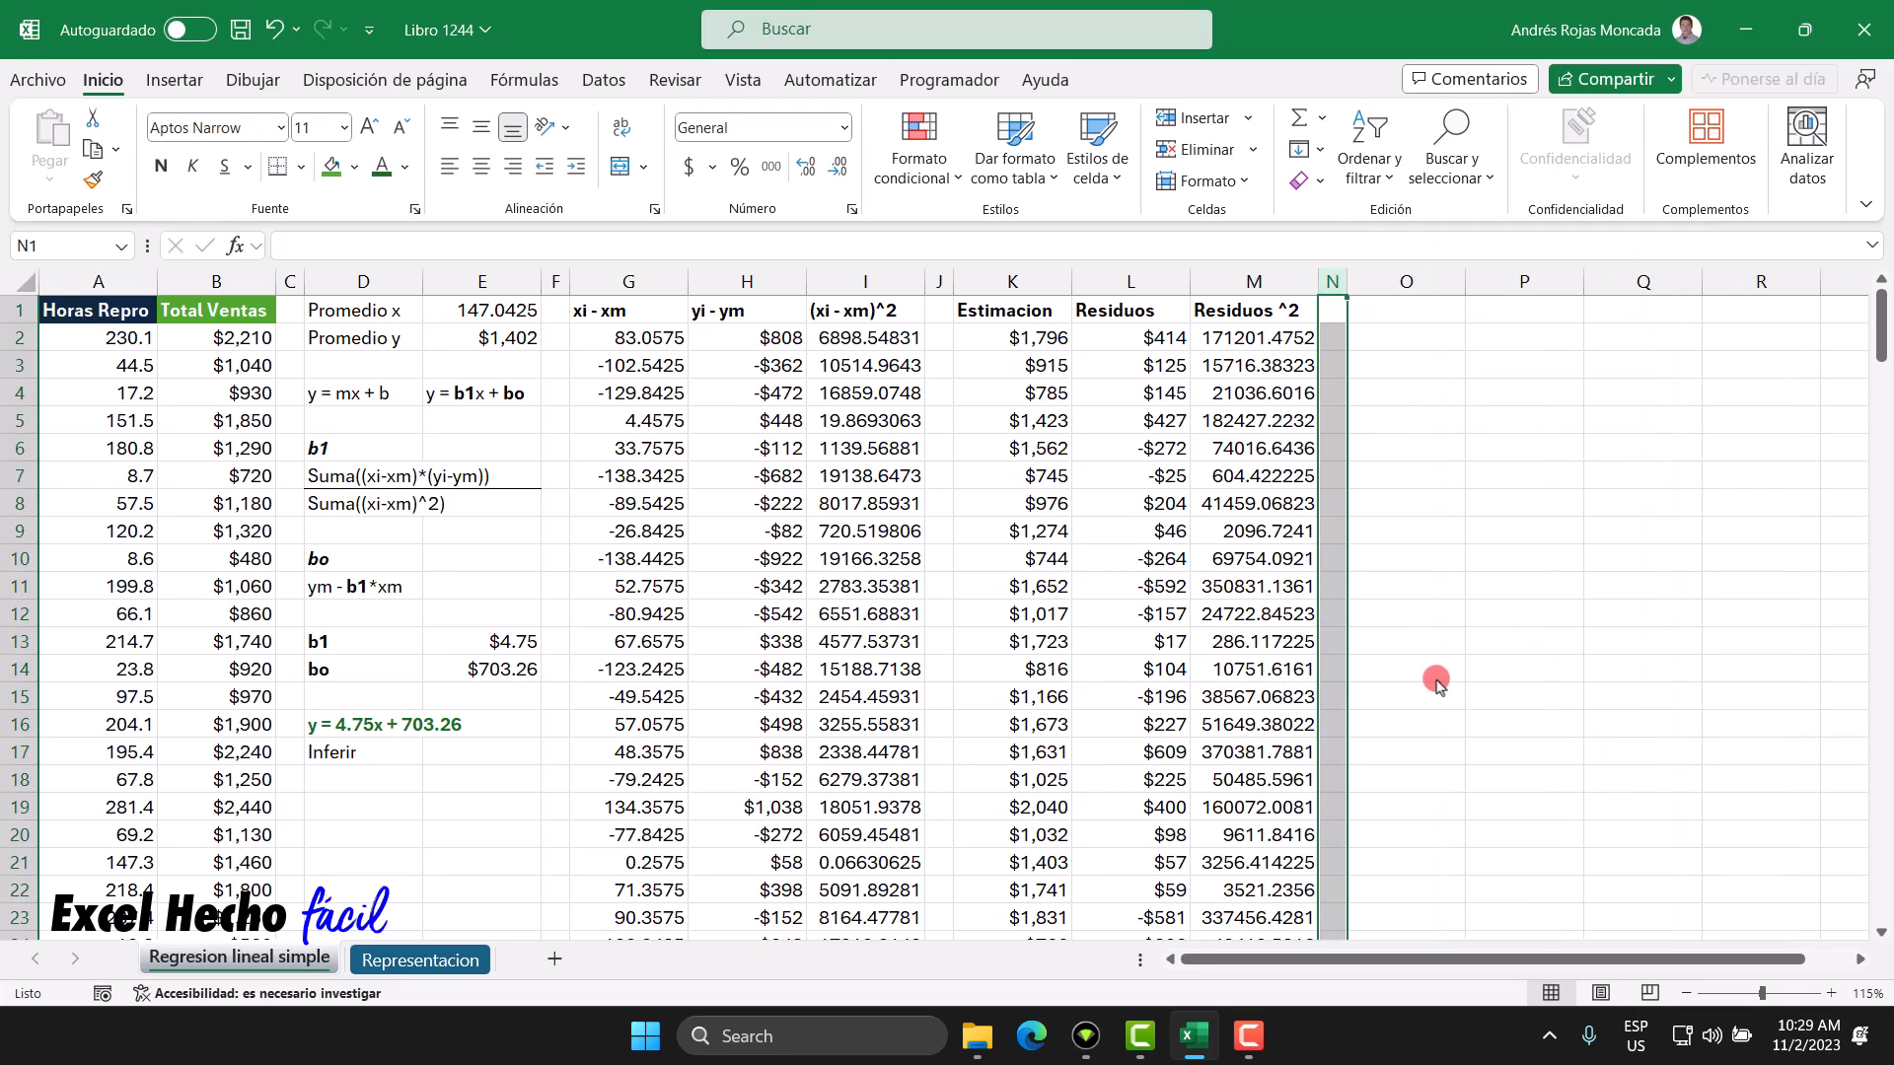
click(1386, 317)
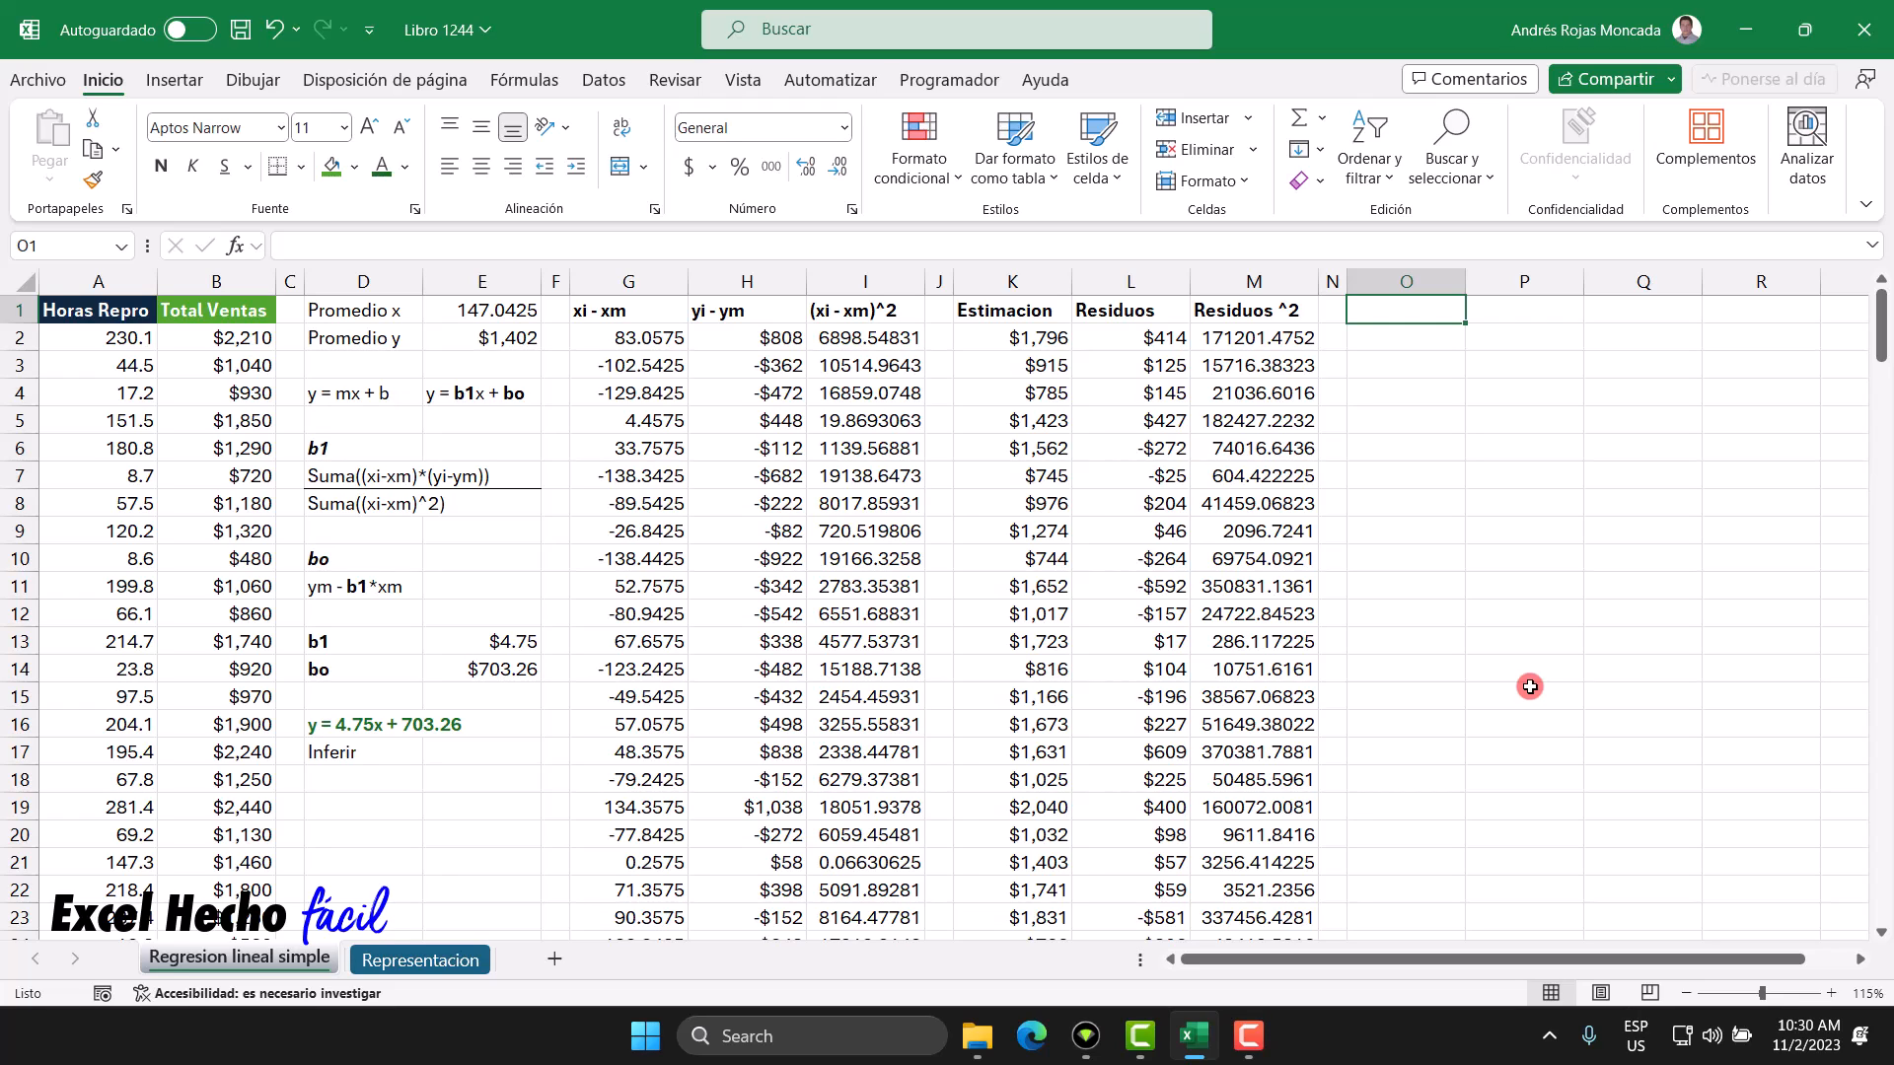
Step: Insert a markers-only scatter chart from the Horas Repro and Total Ventas data in A1:B201
click(120, 316)
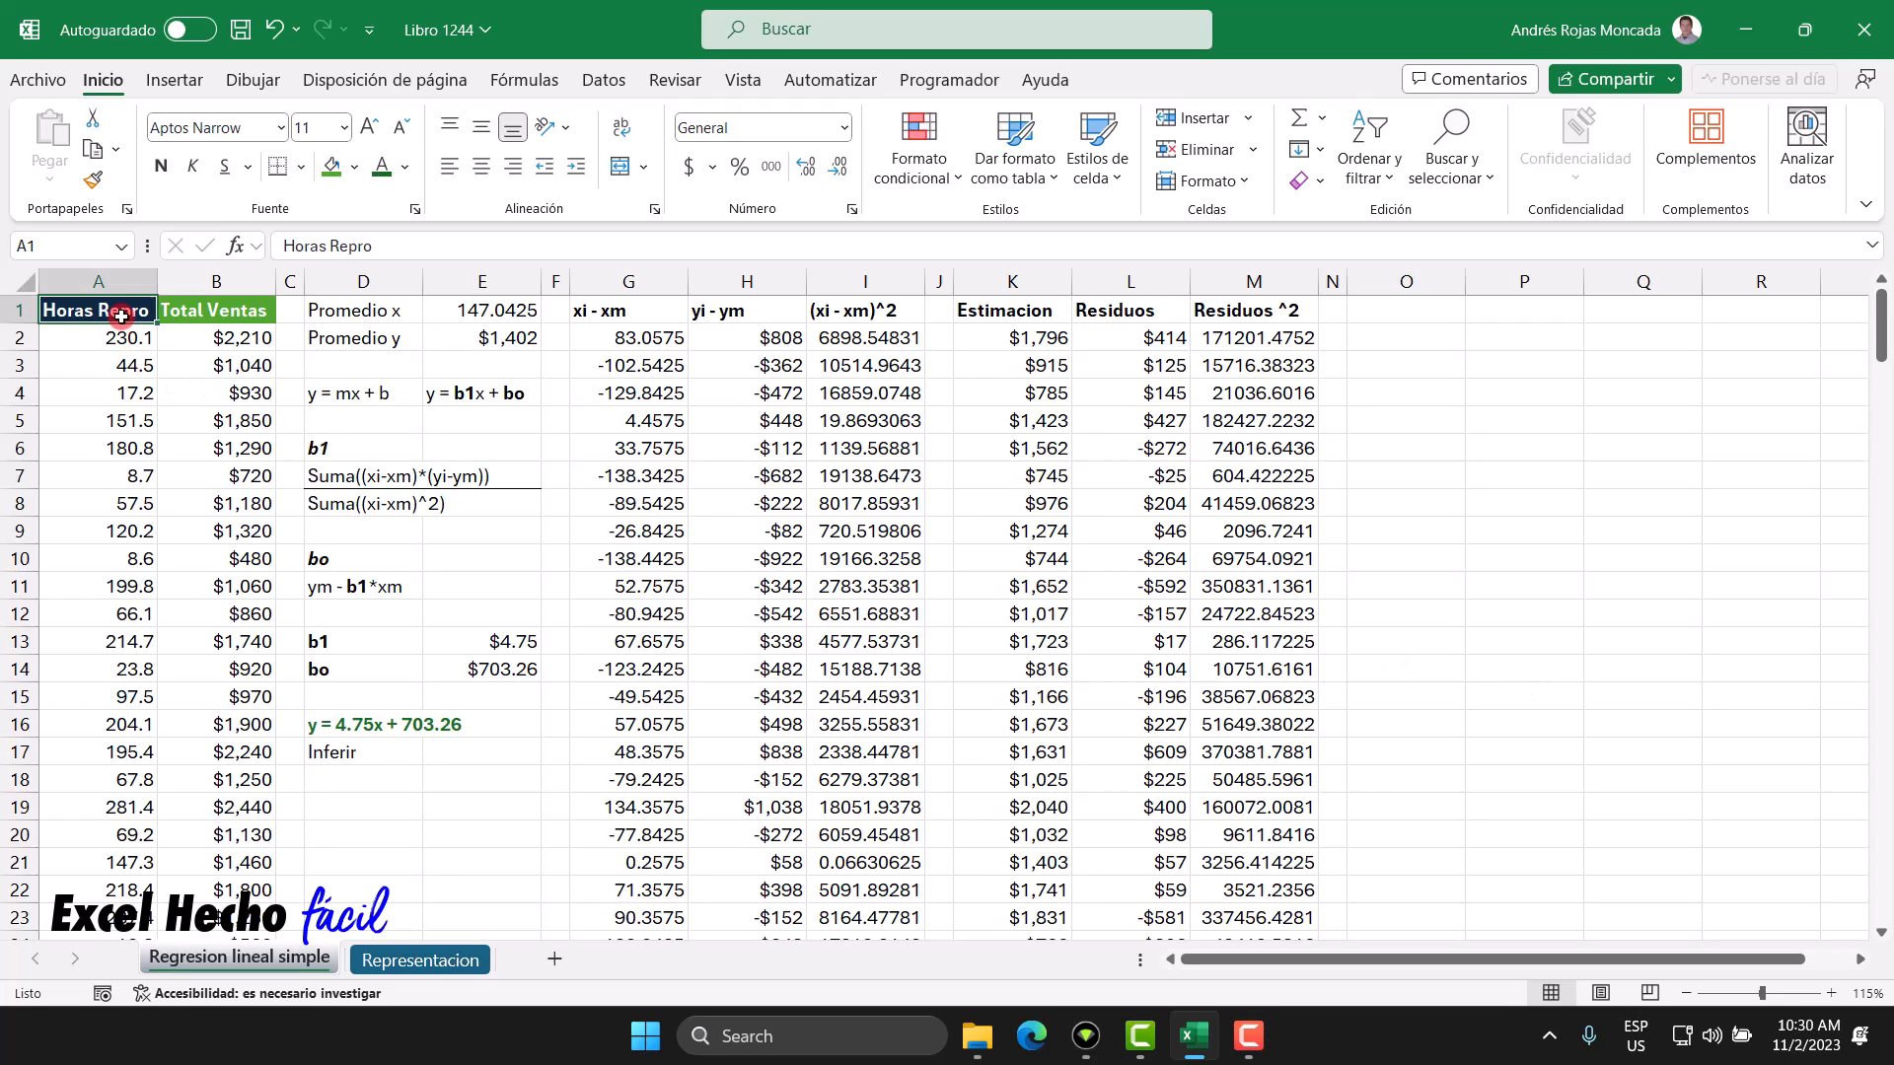
key(ctrl+shift+Right)
key(ctrl+shift+Down)
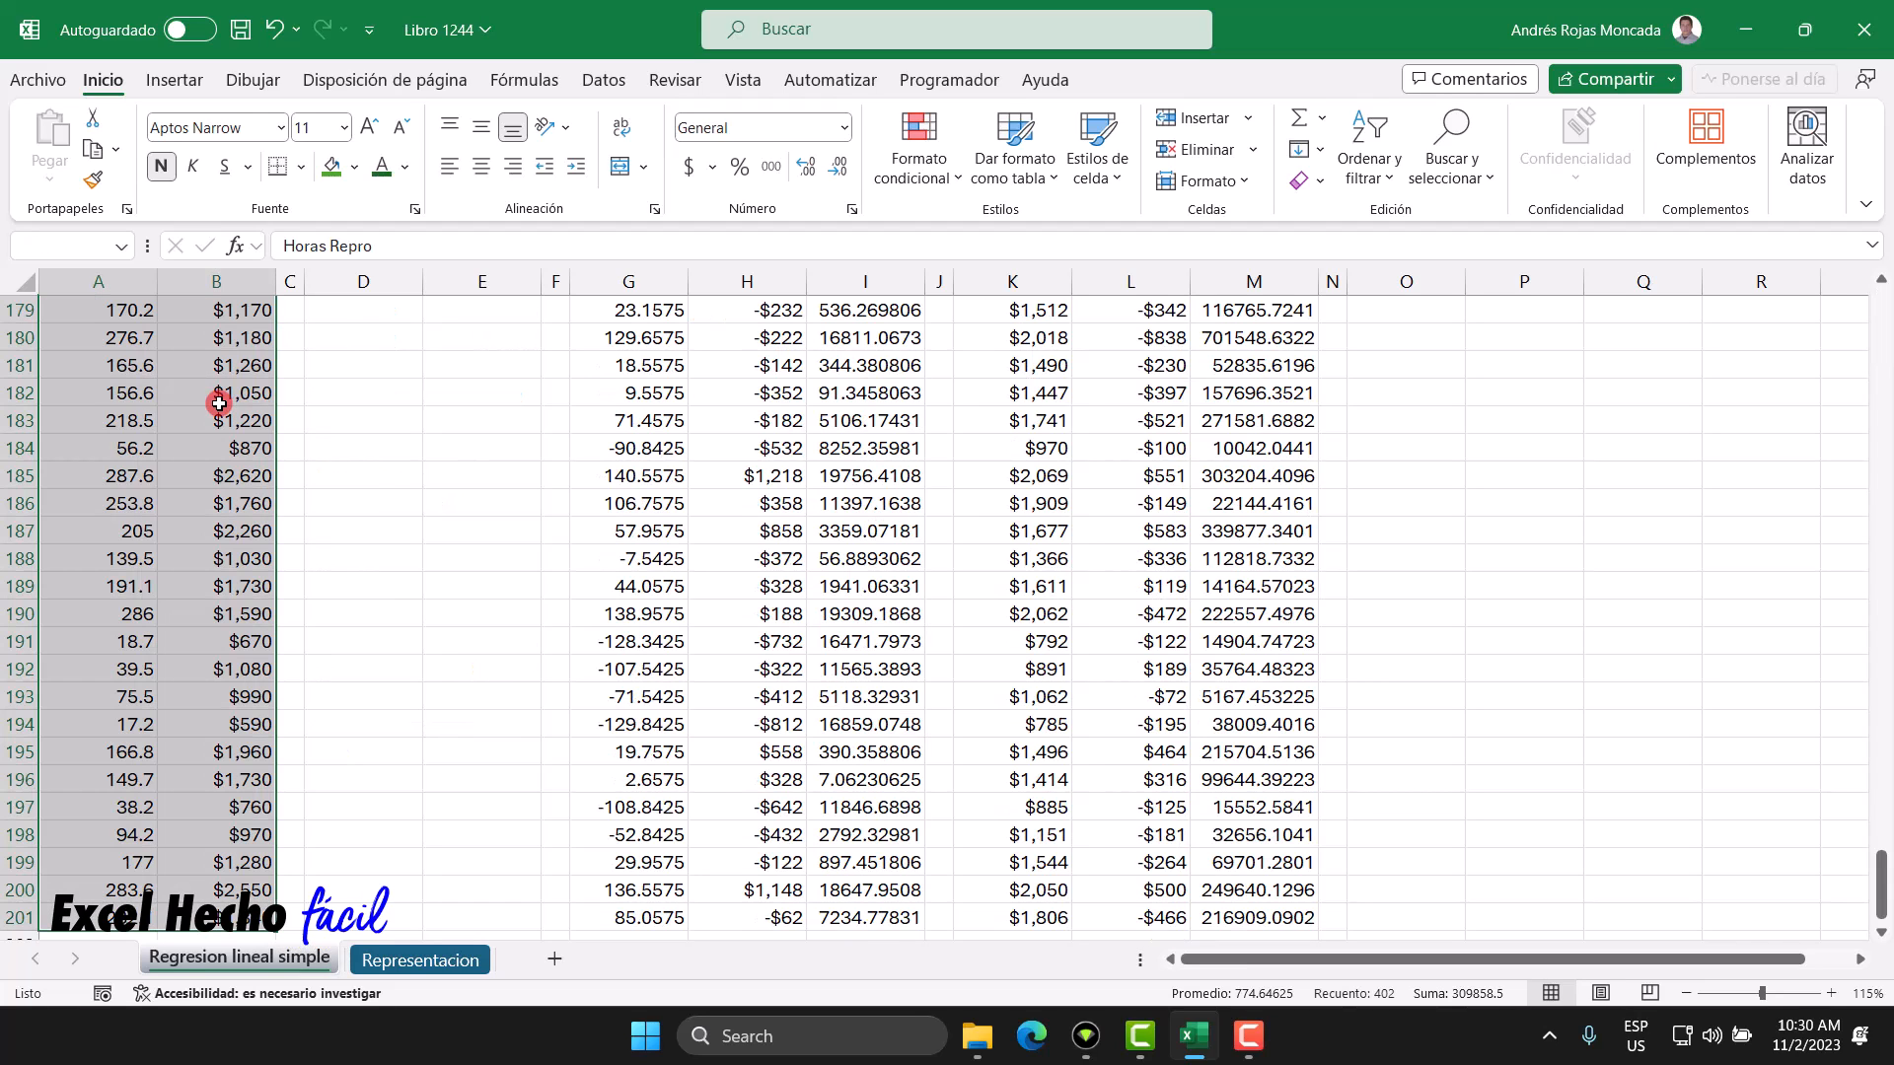
key(ctrl+BackSpace)
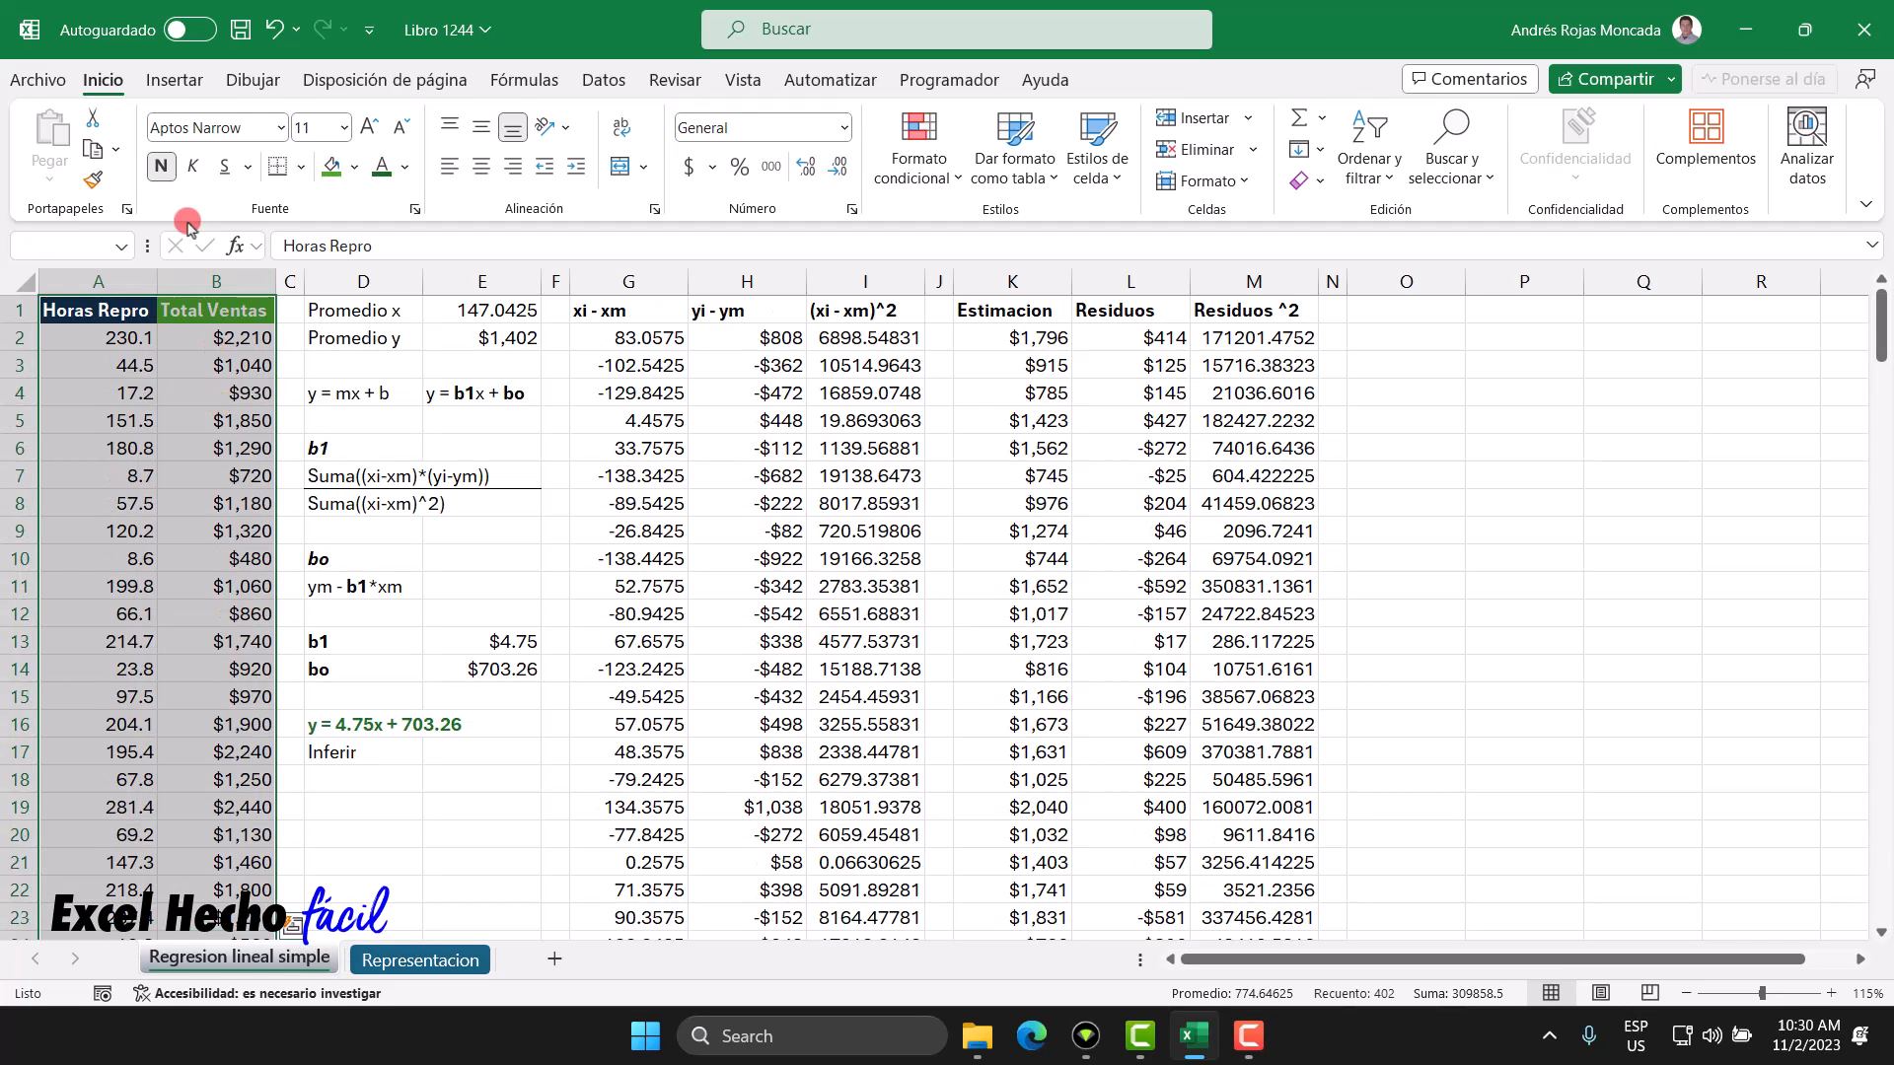
click(175, 80)
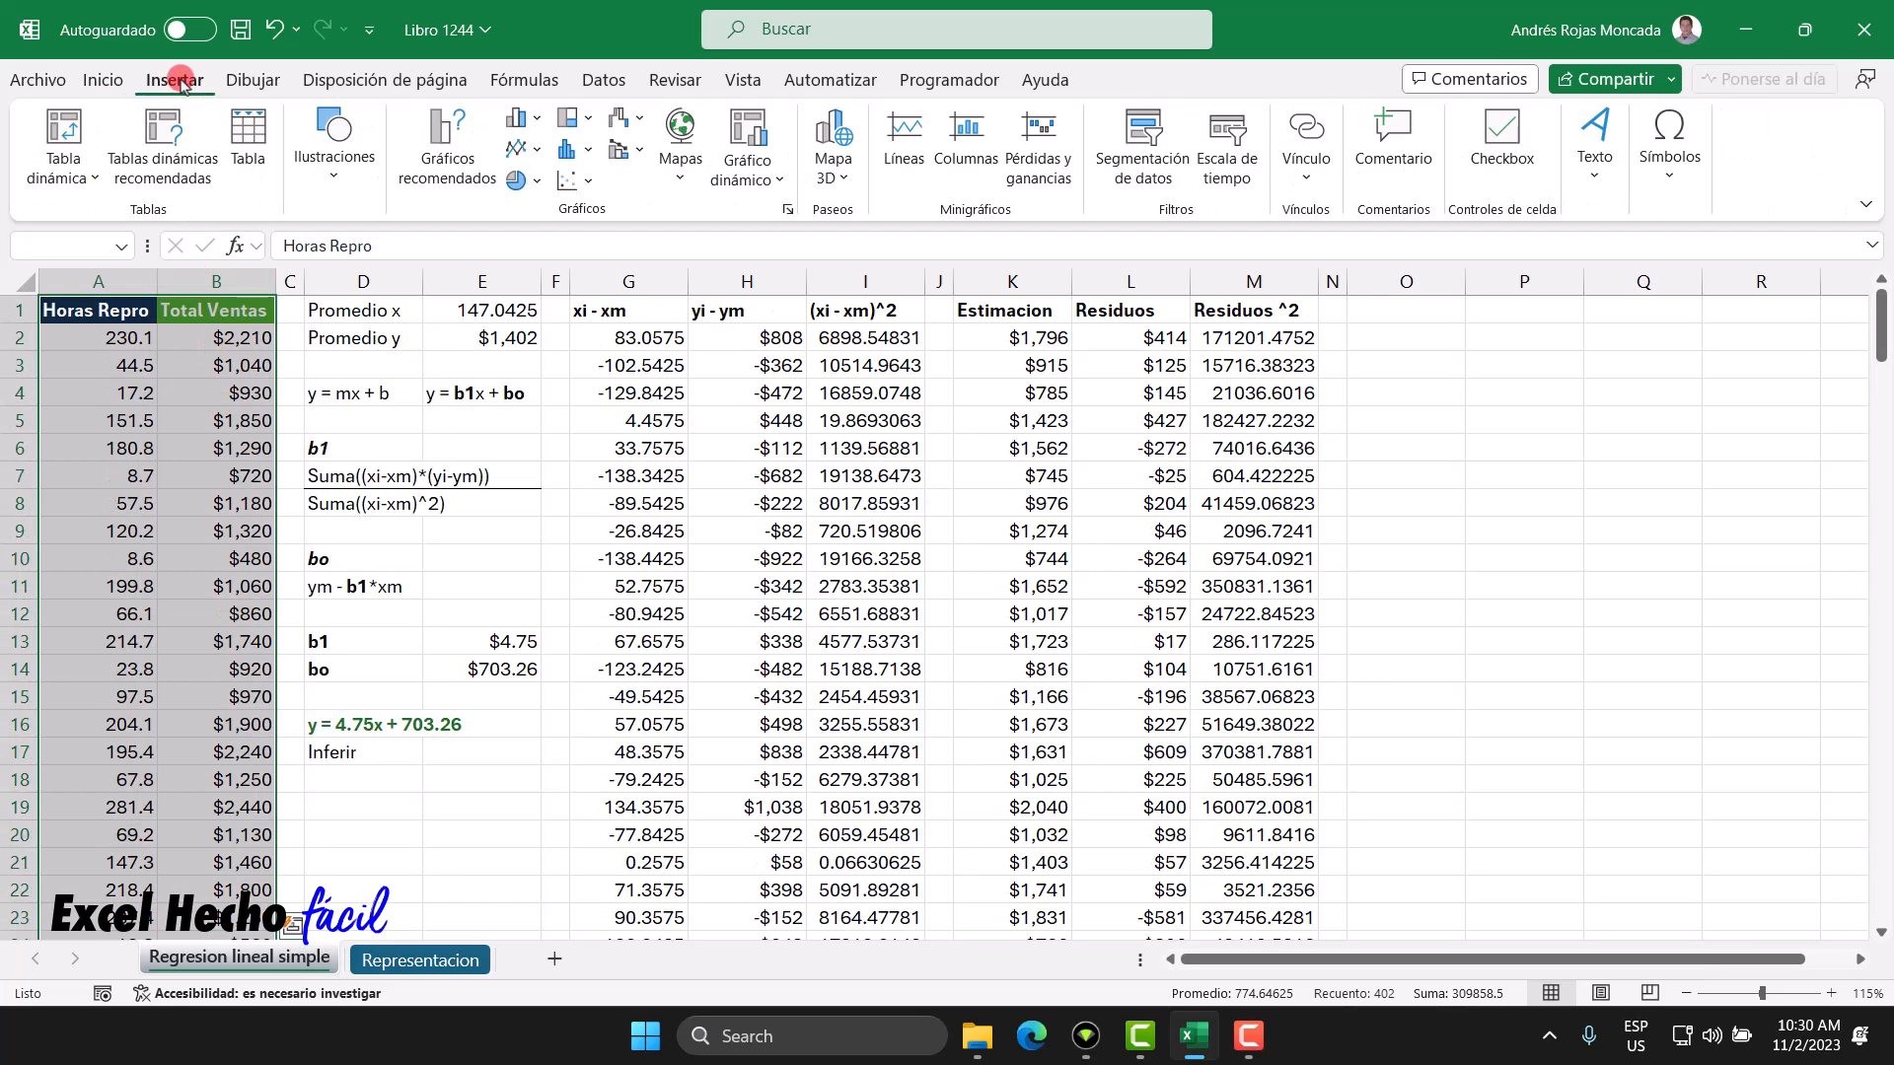
click(577, 181)
click(607, 259)
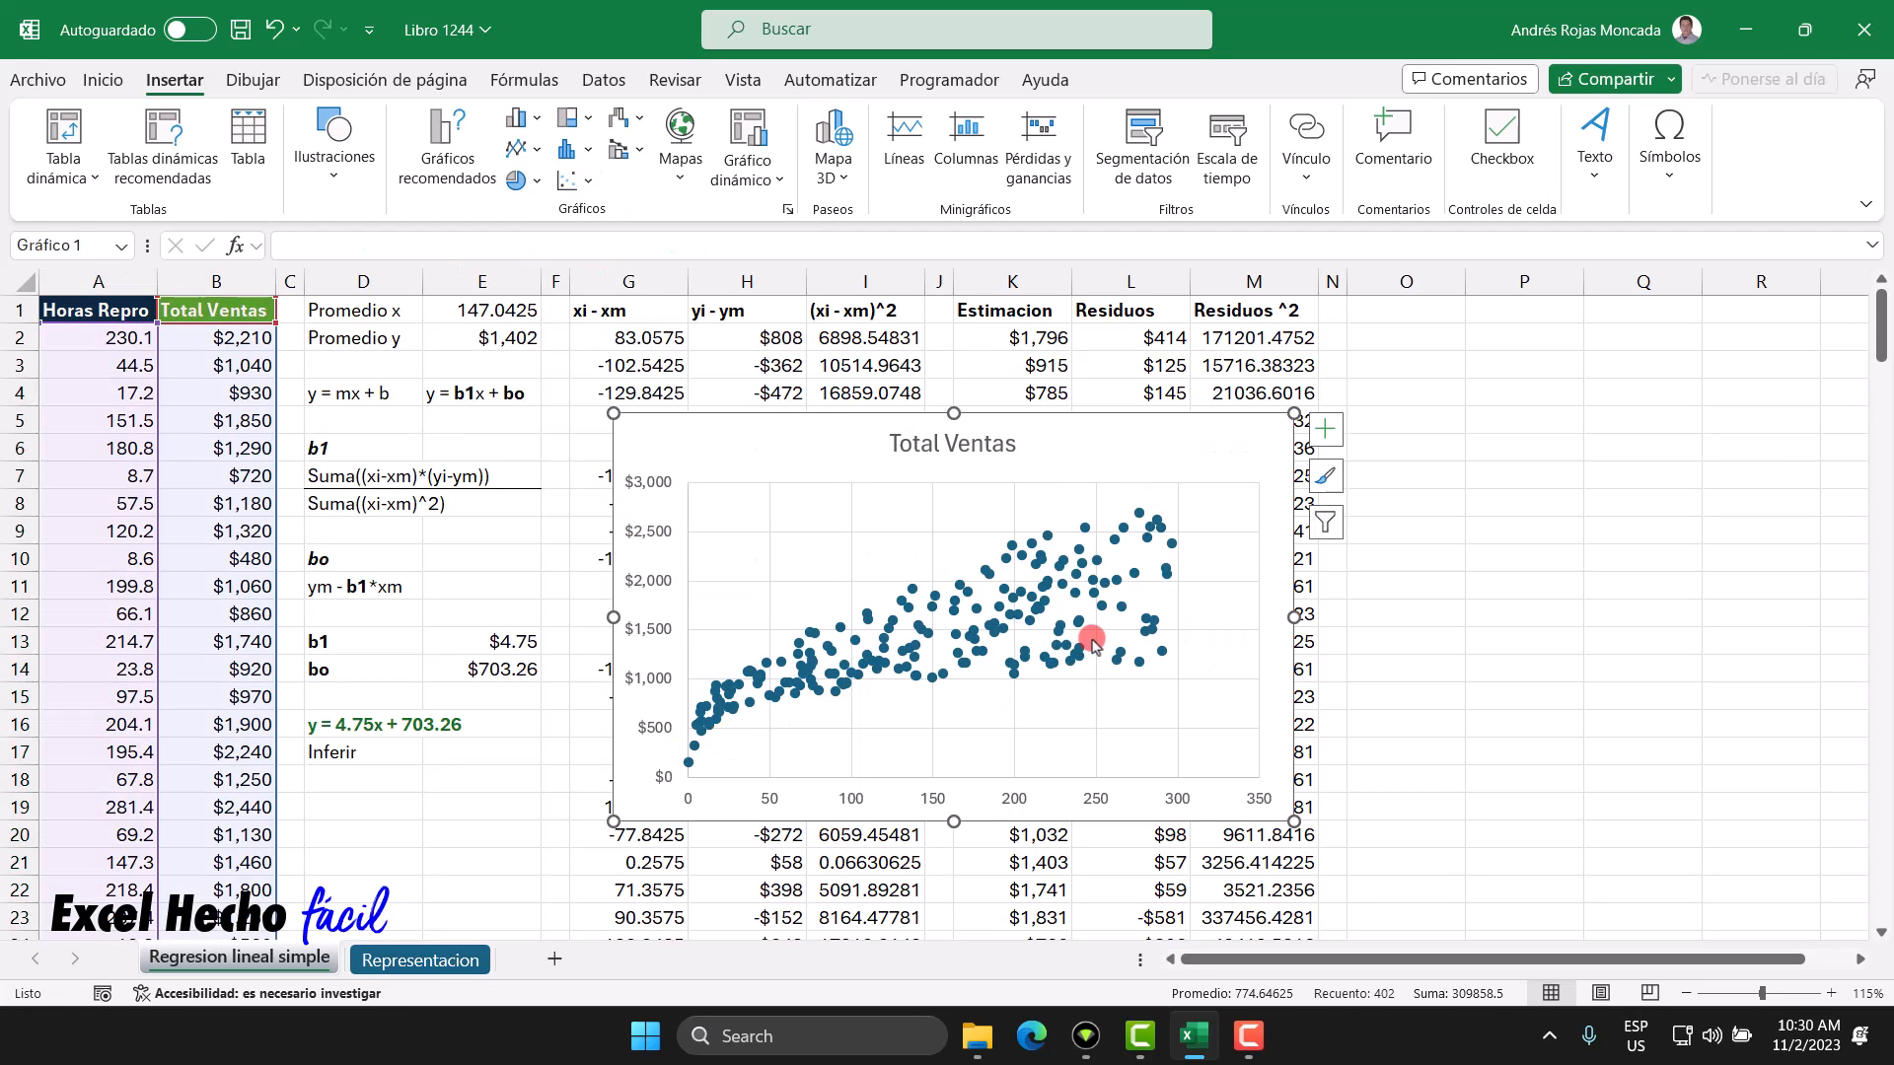
Step: Set the Total Ventas series to built-in round markers of size 2
click(1082, 597)
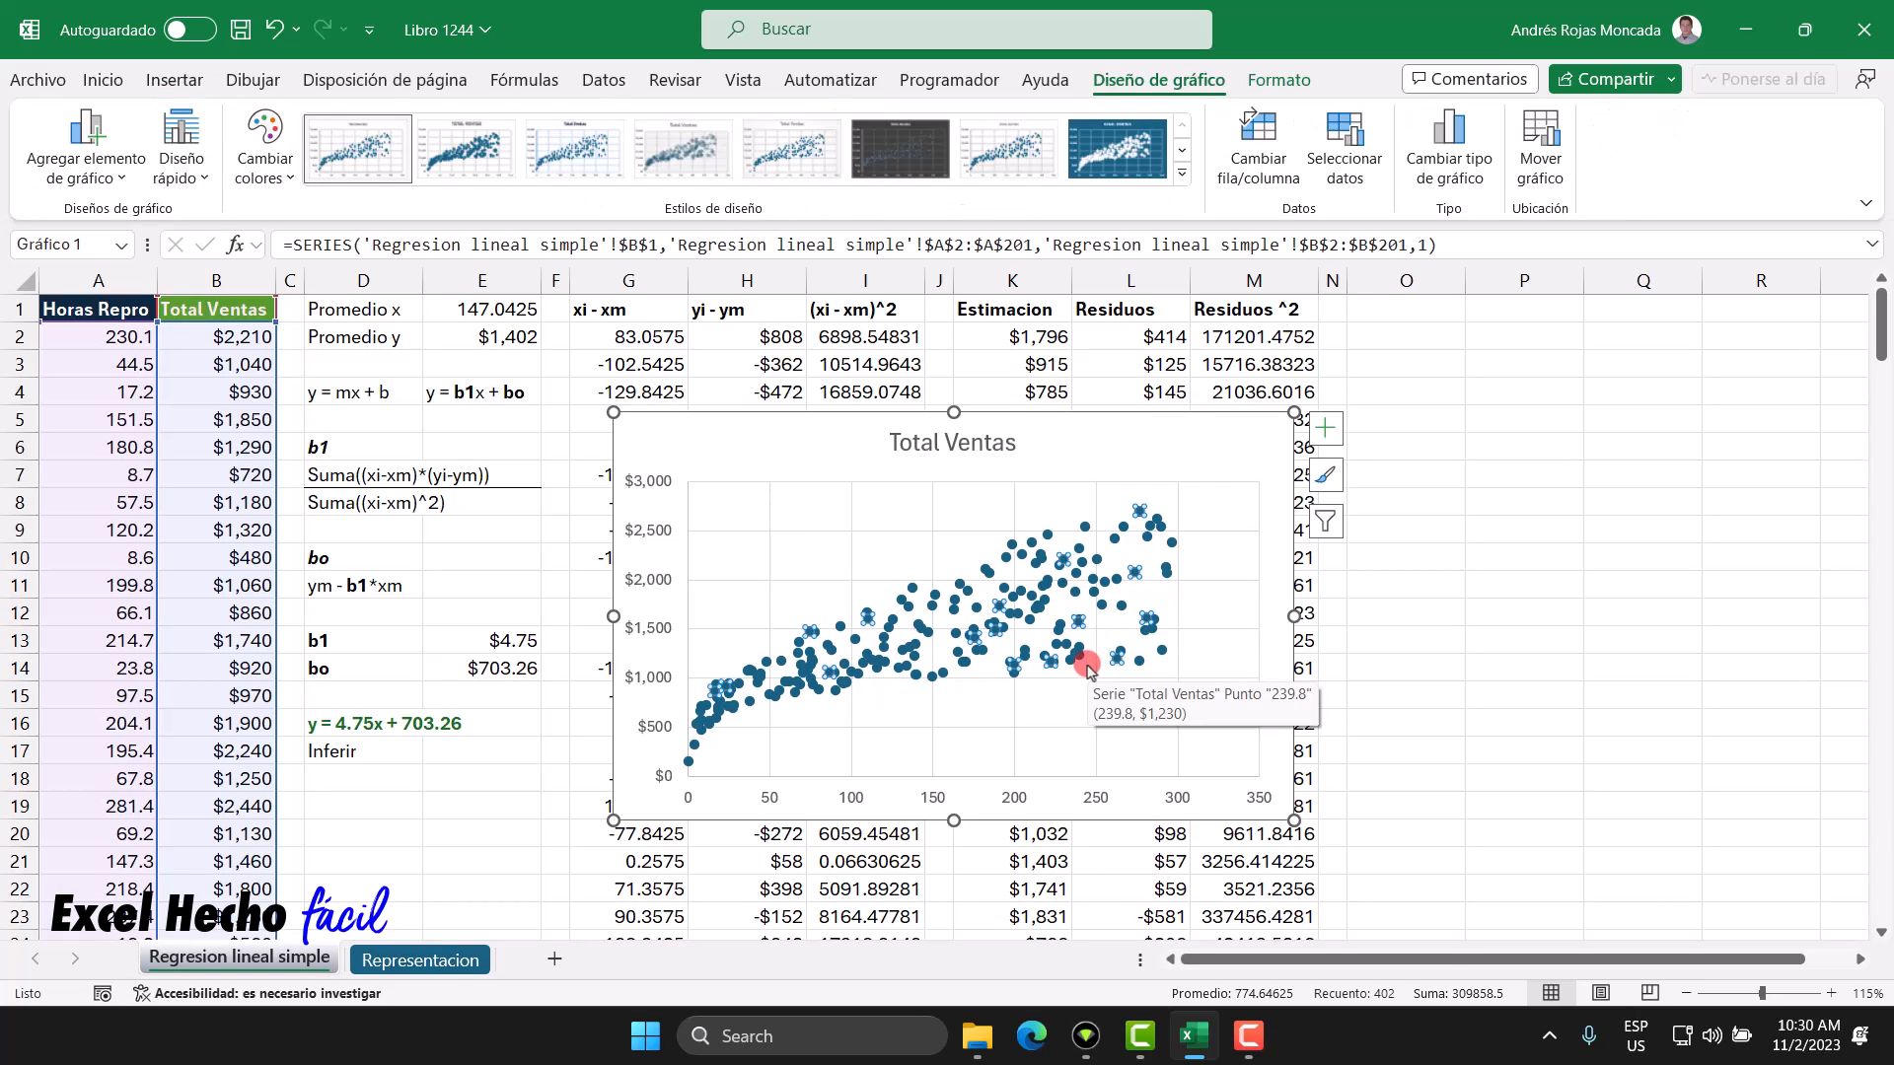
double_click(1087, 664)
click(1579, 380)
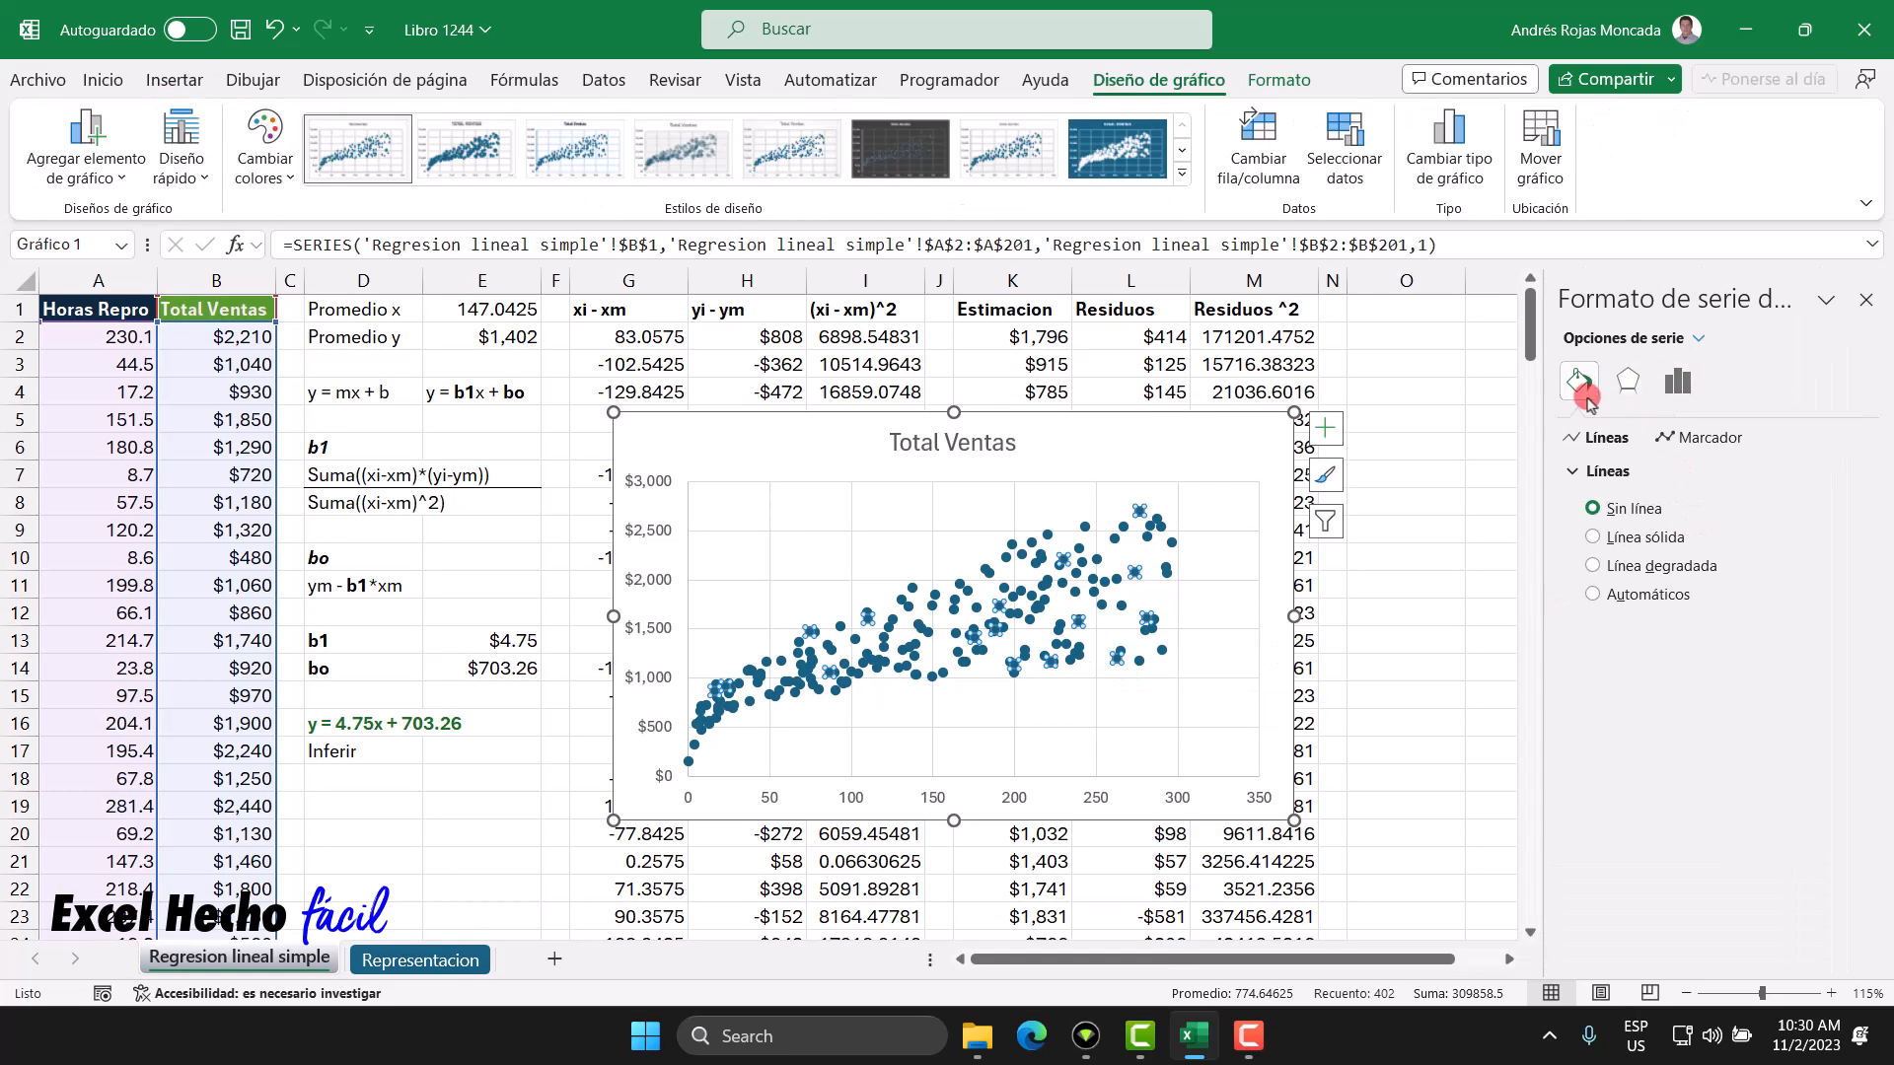
click(1687, 438)
click(1578, 471)
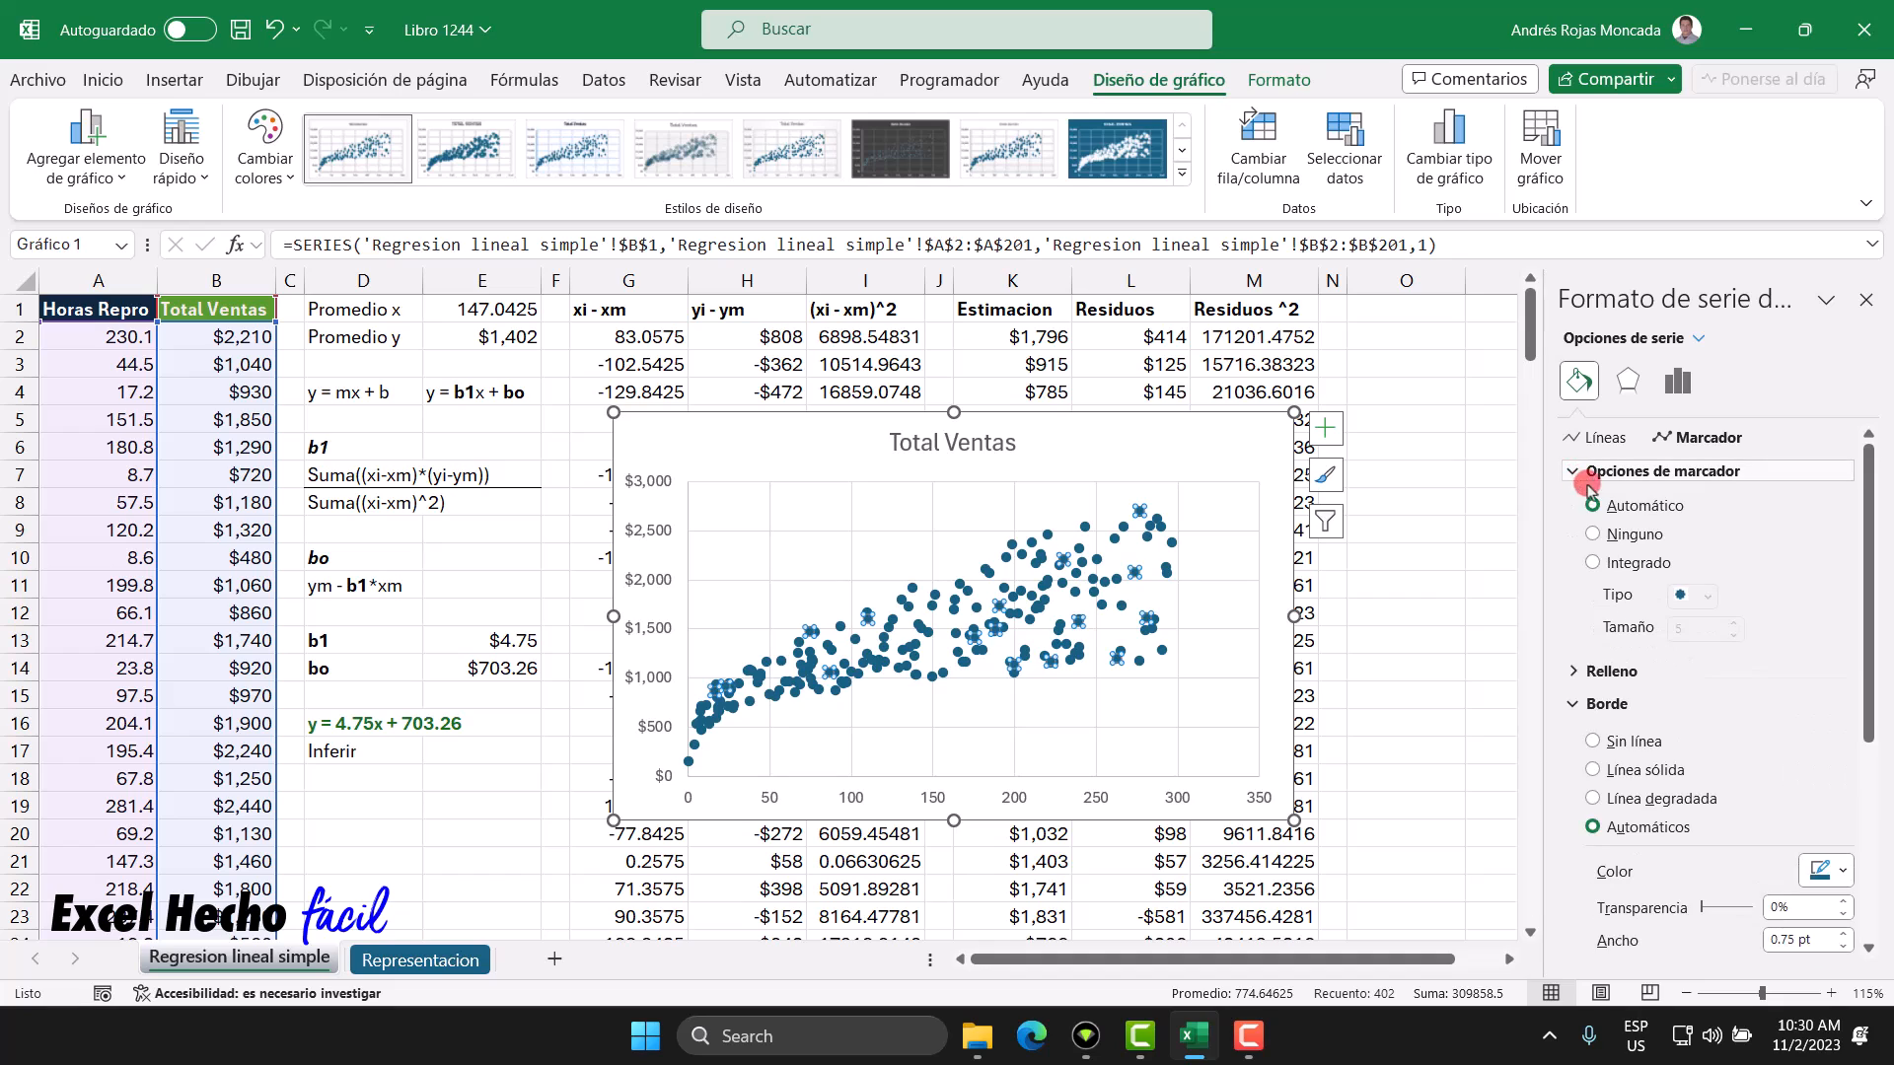
click(1592, 562)
click(1733, 636)
click(1733, 635)
click(1733, 636)
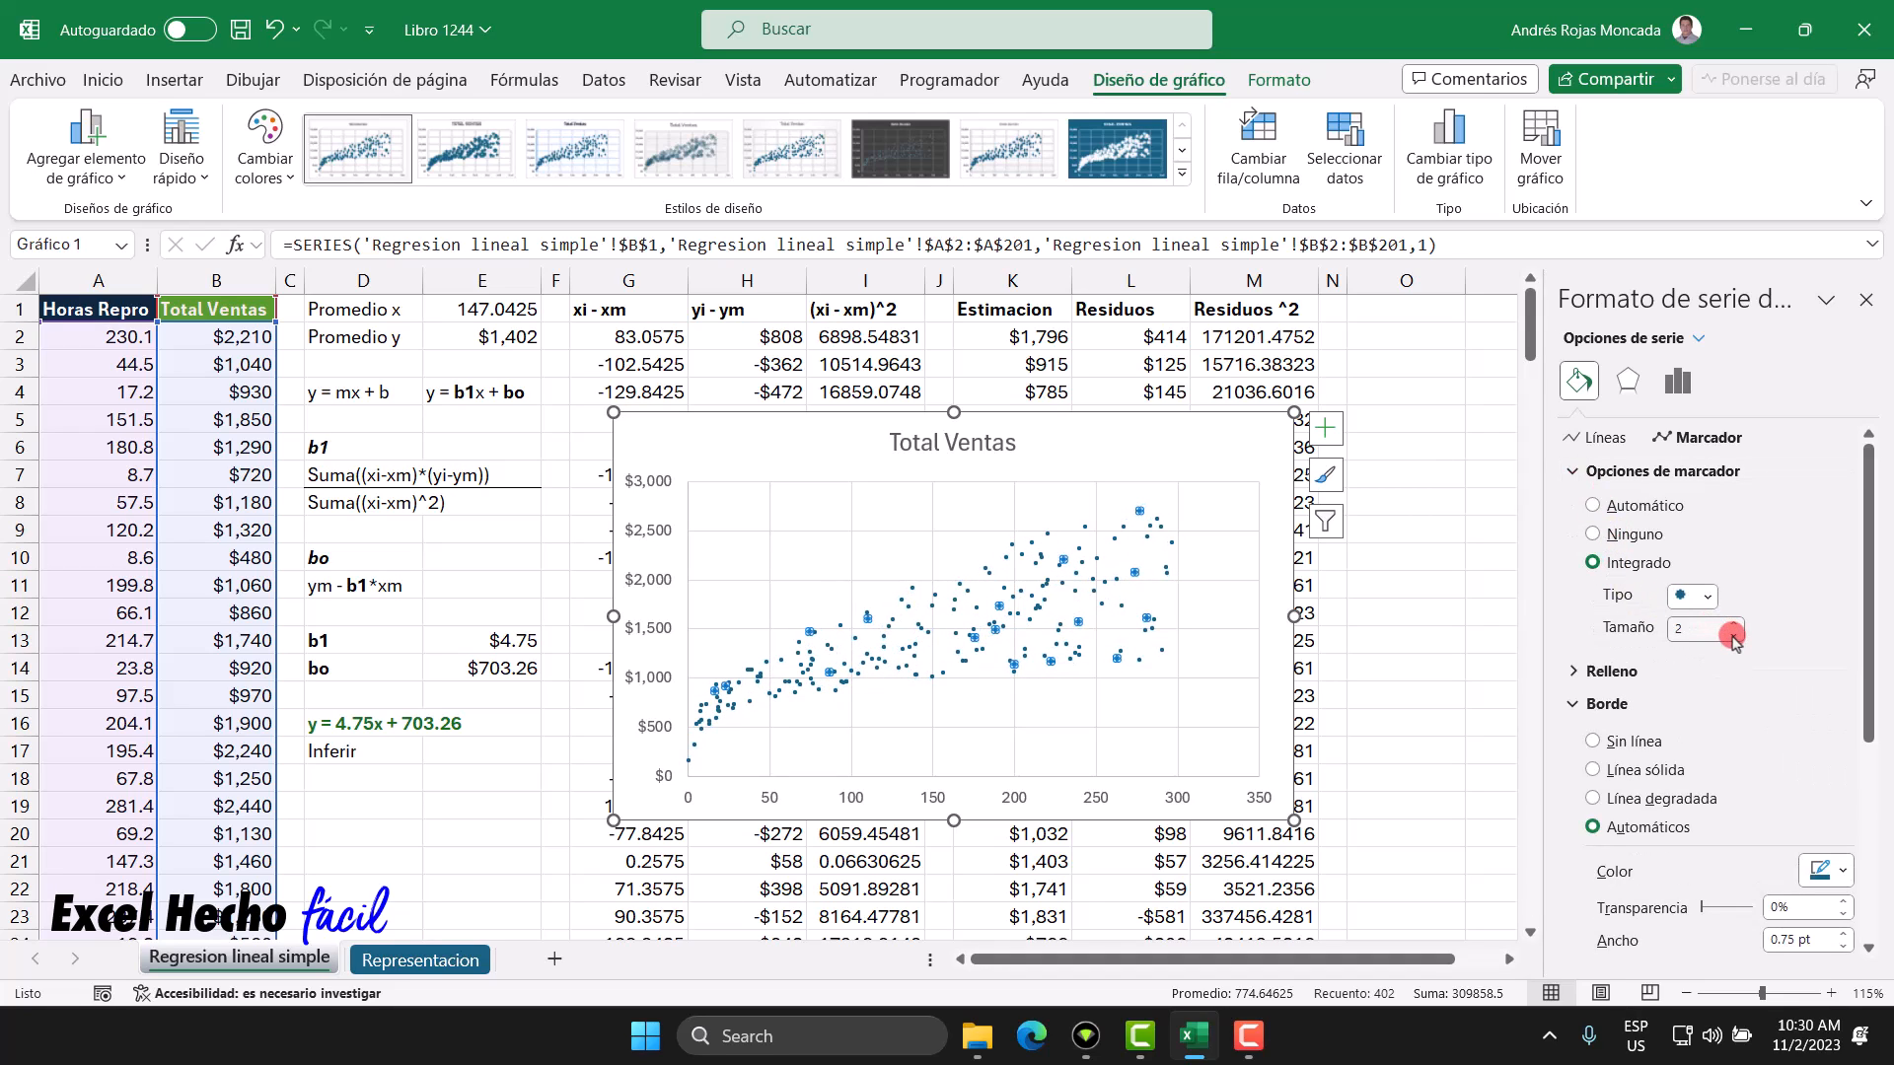
mouse_move(1017, 612)
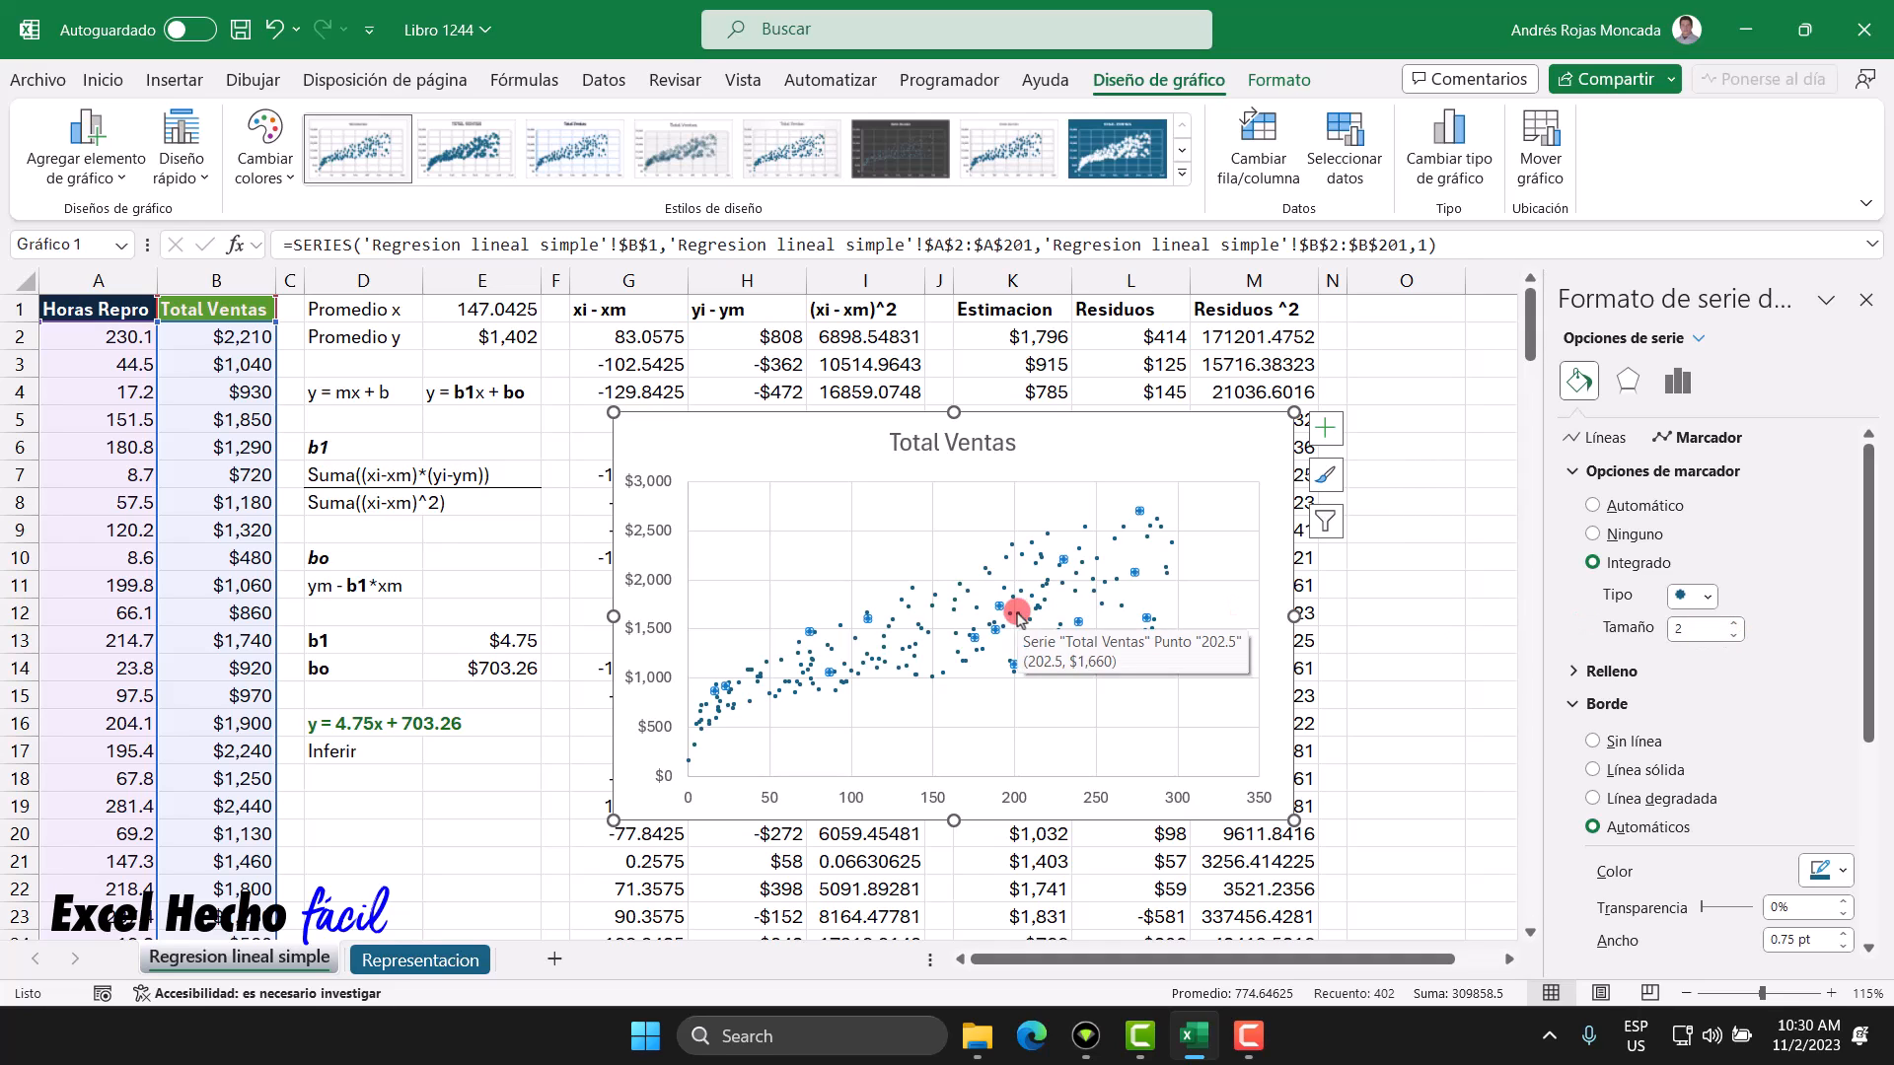
click(1865, 299)
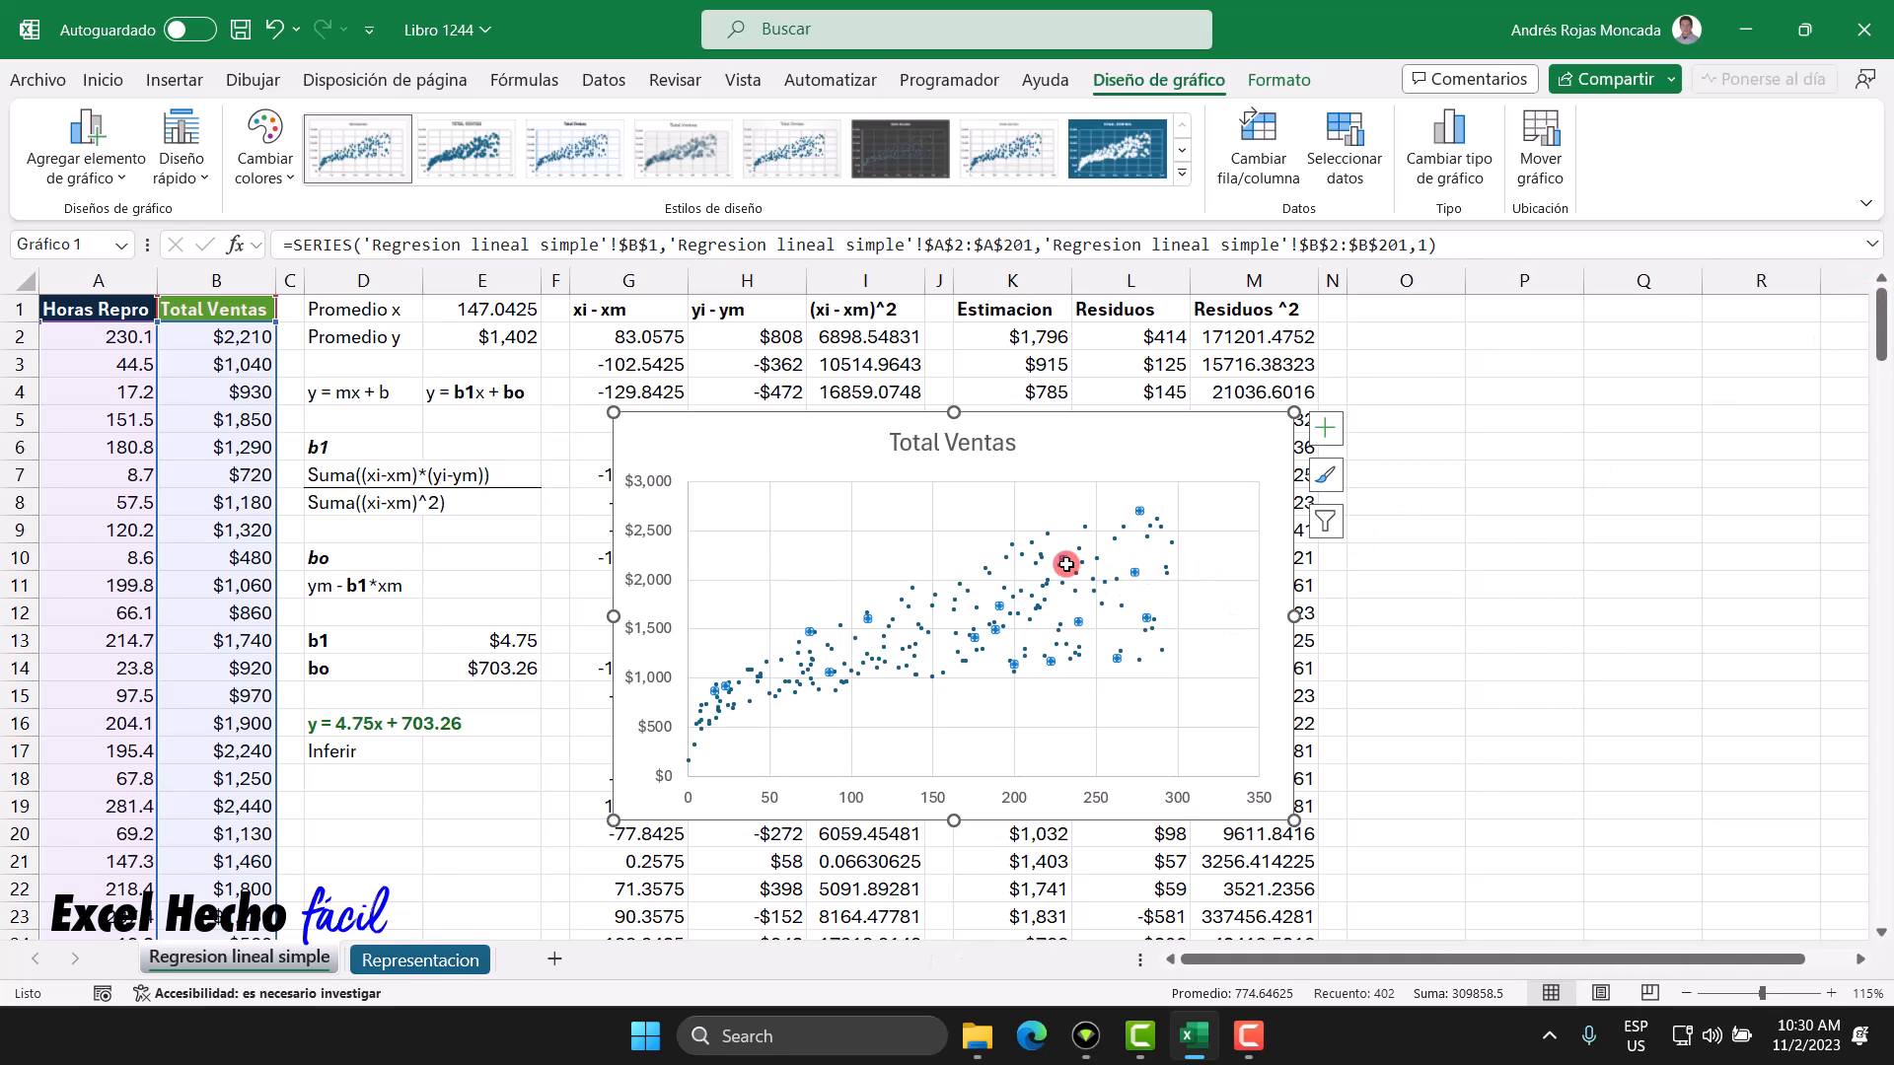
Step: Add a linear trendline to the Total Ventas series
right_click(1062, 560)
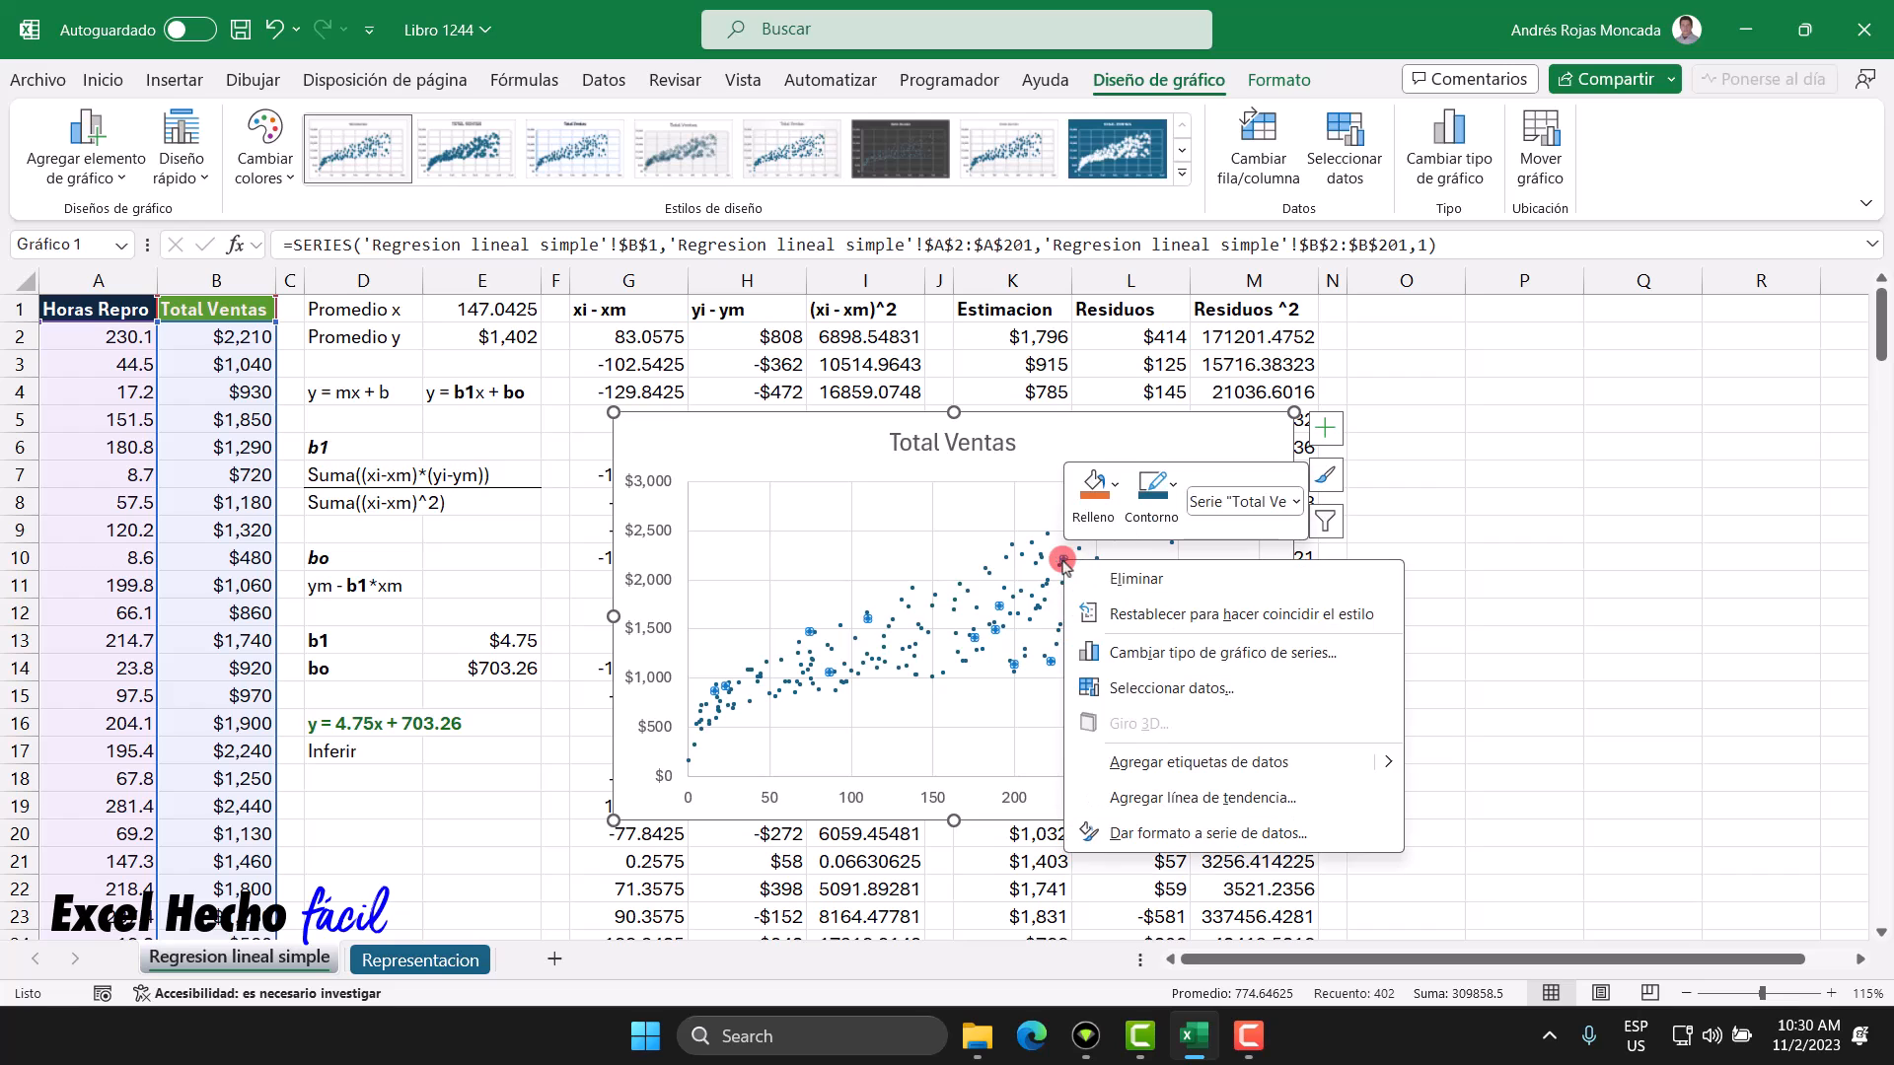
click(1163, 798)
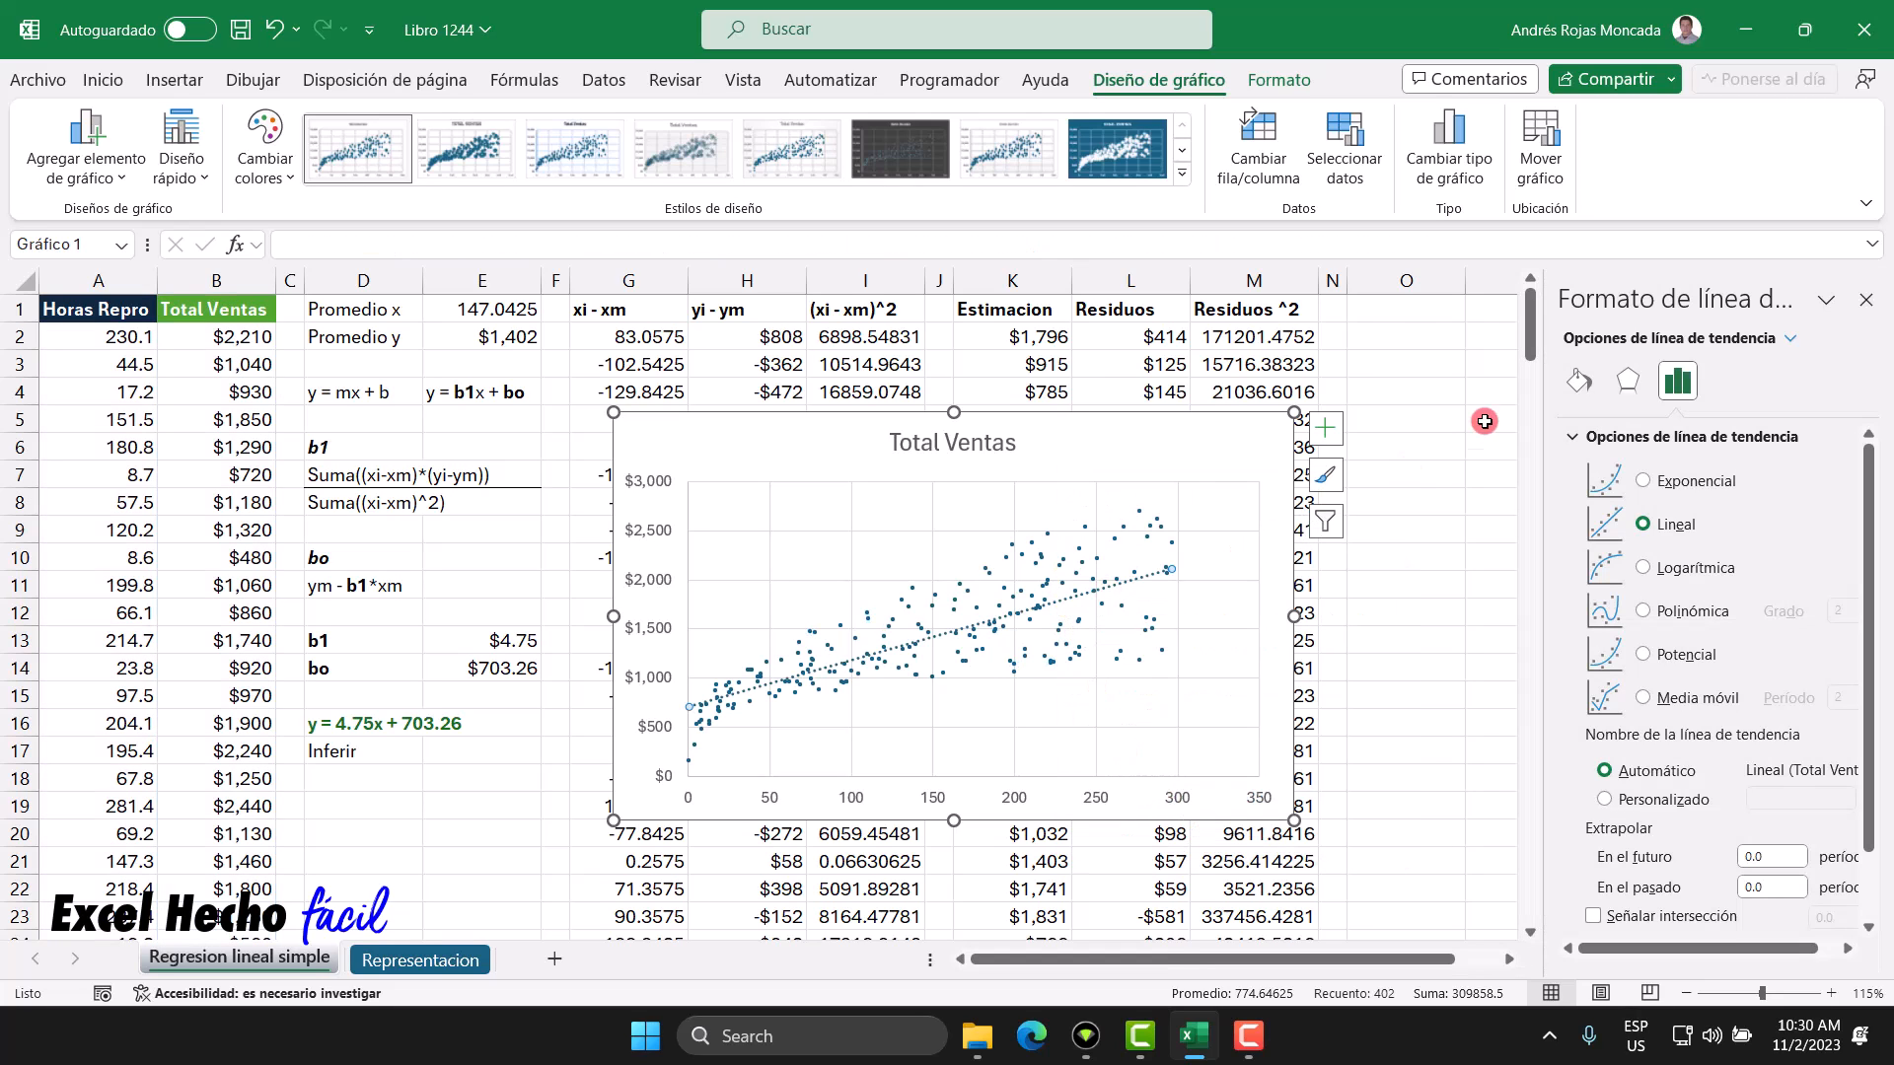
click(1578, 381)
click(1674, 385)
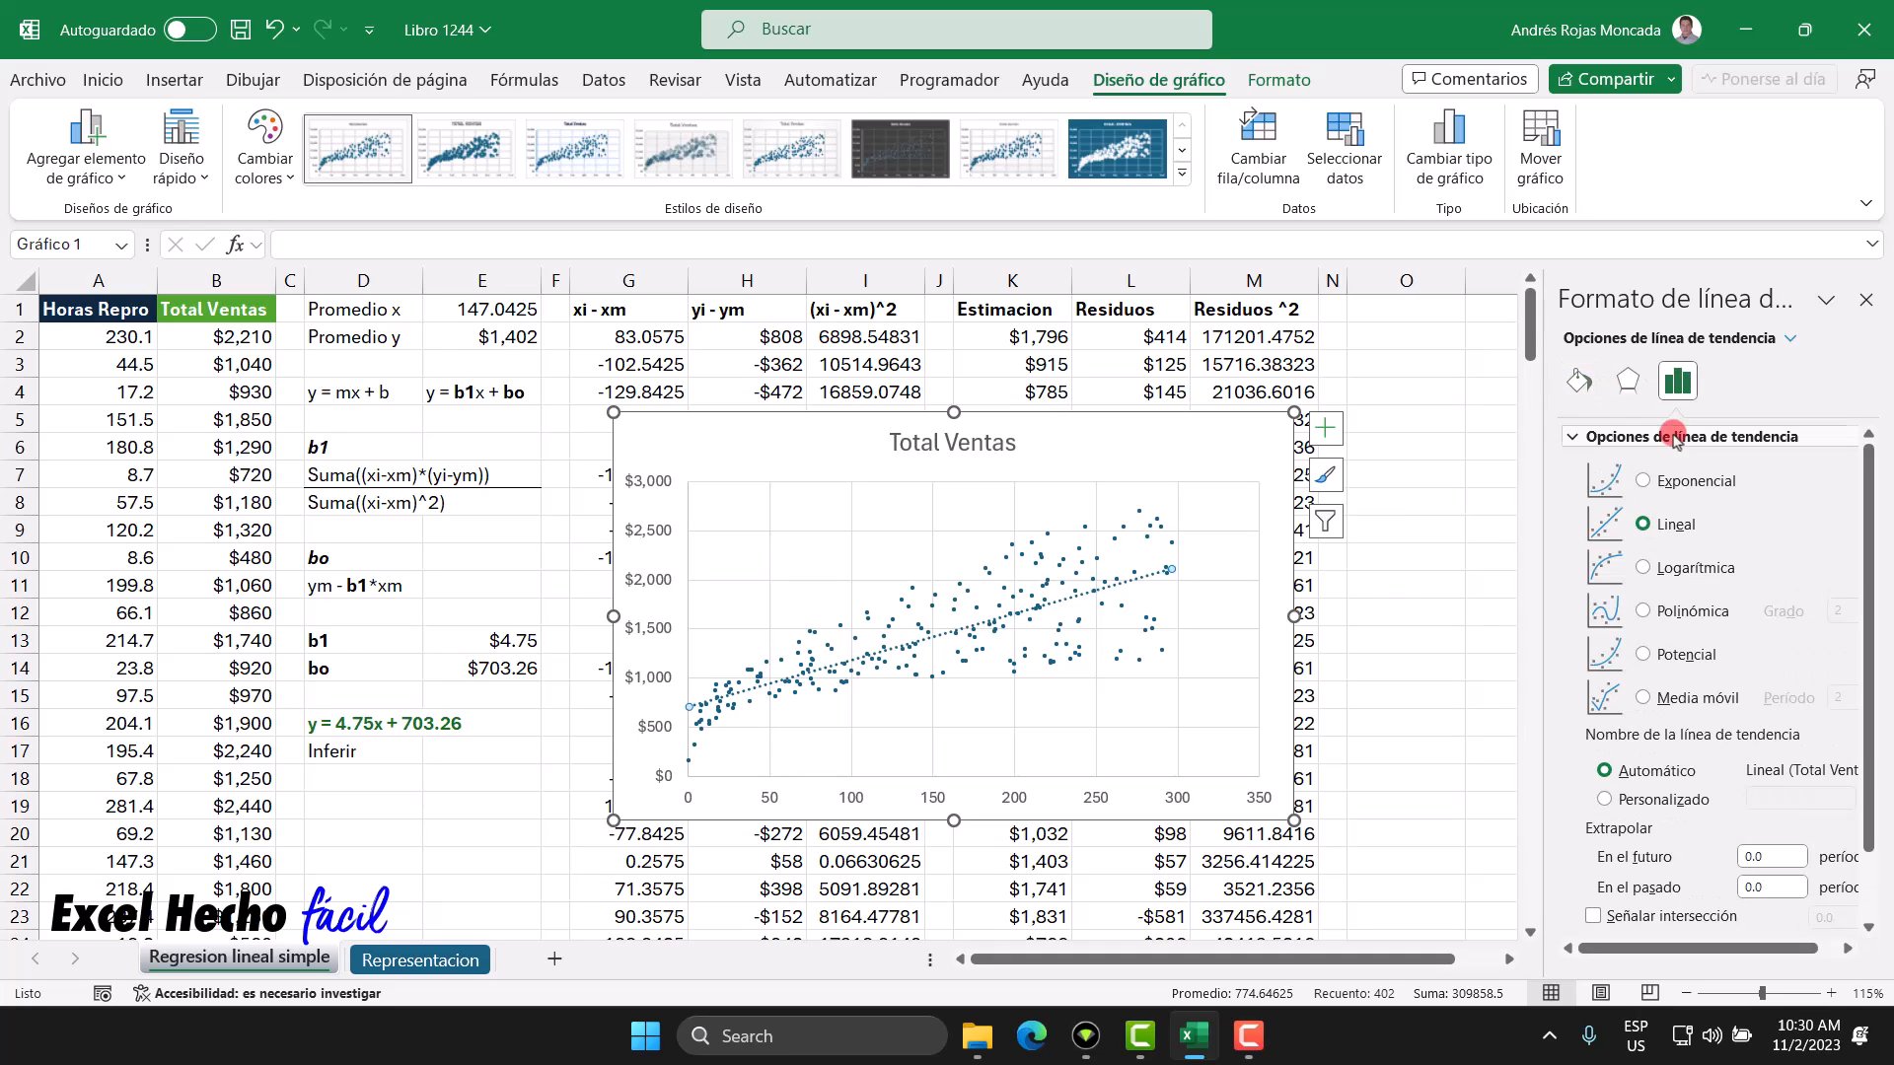
click(1643, 524)
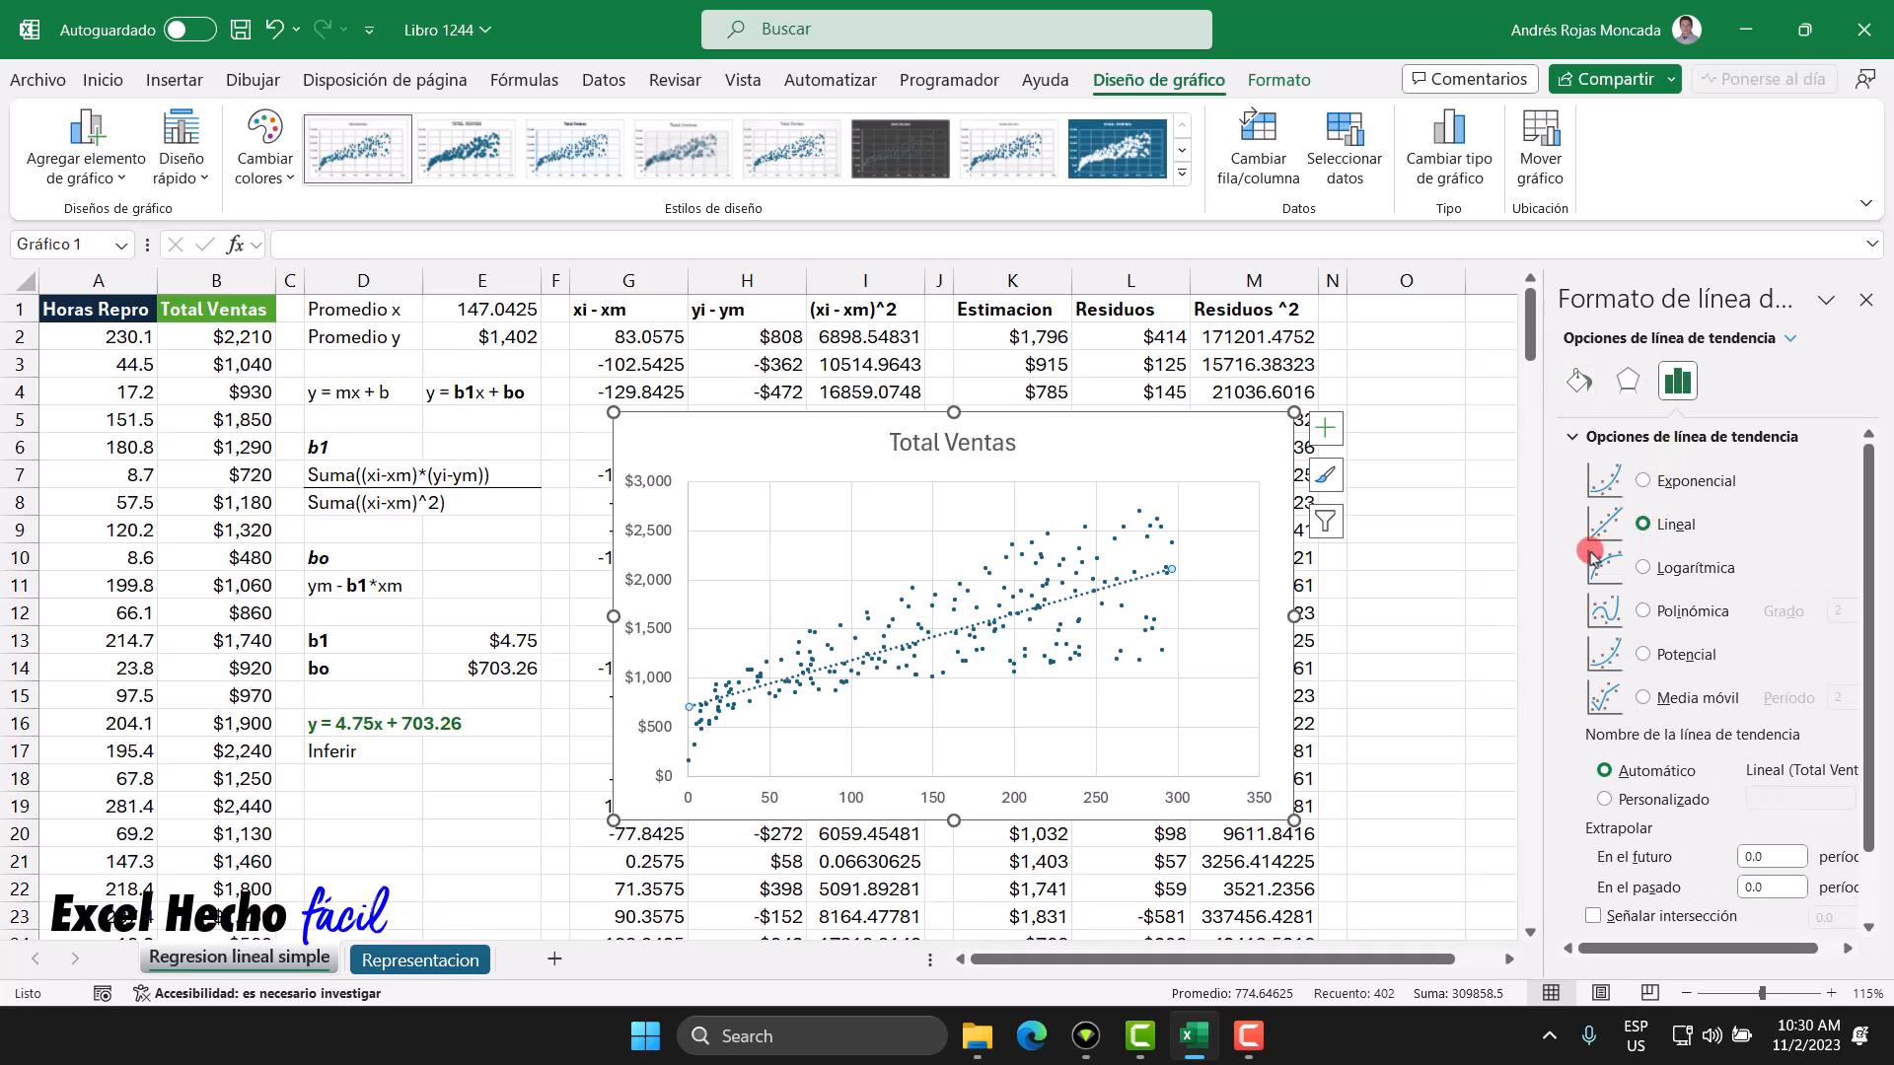
click(866, 553)
Step: Format the trendline as a solid red line 1.25 pt wide
click(1578, 384)
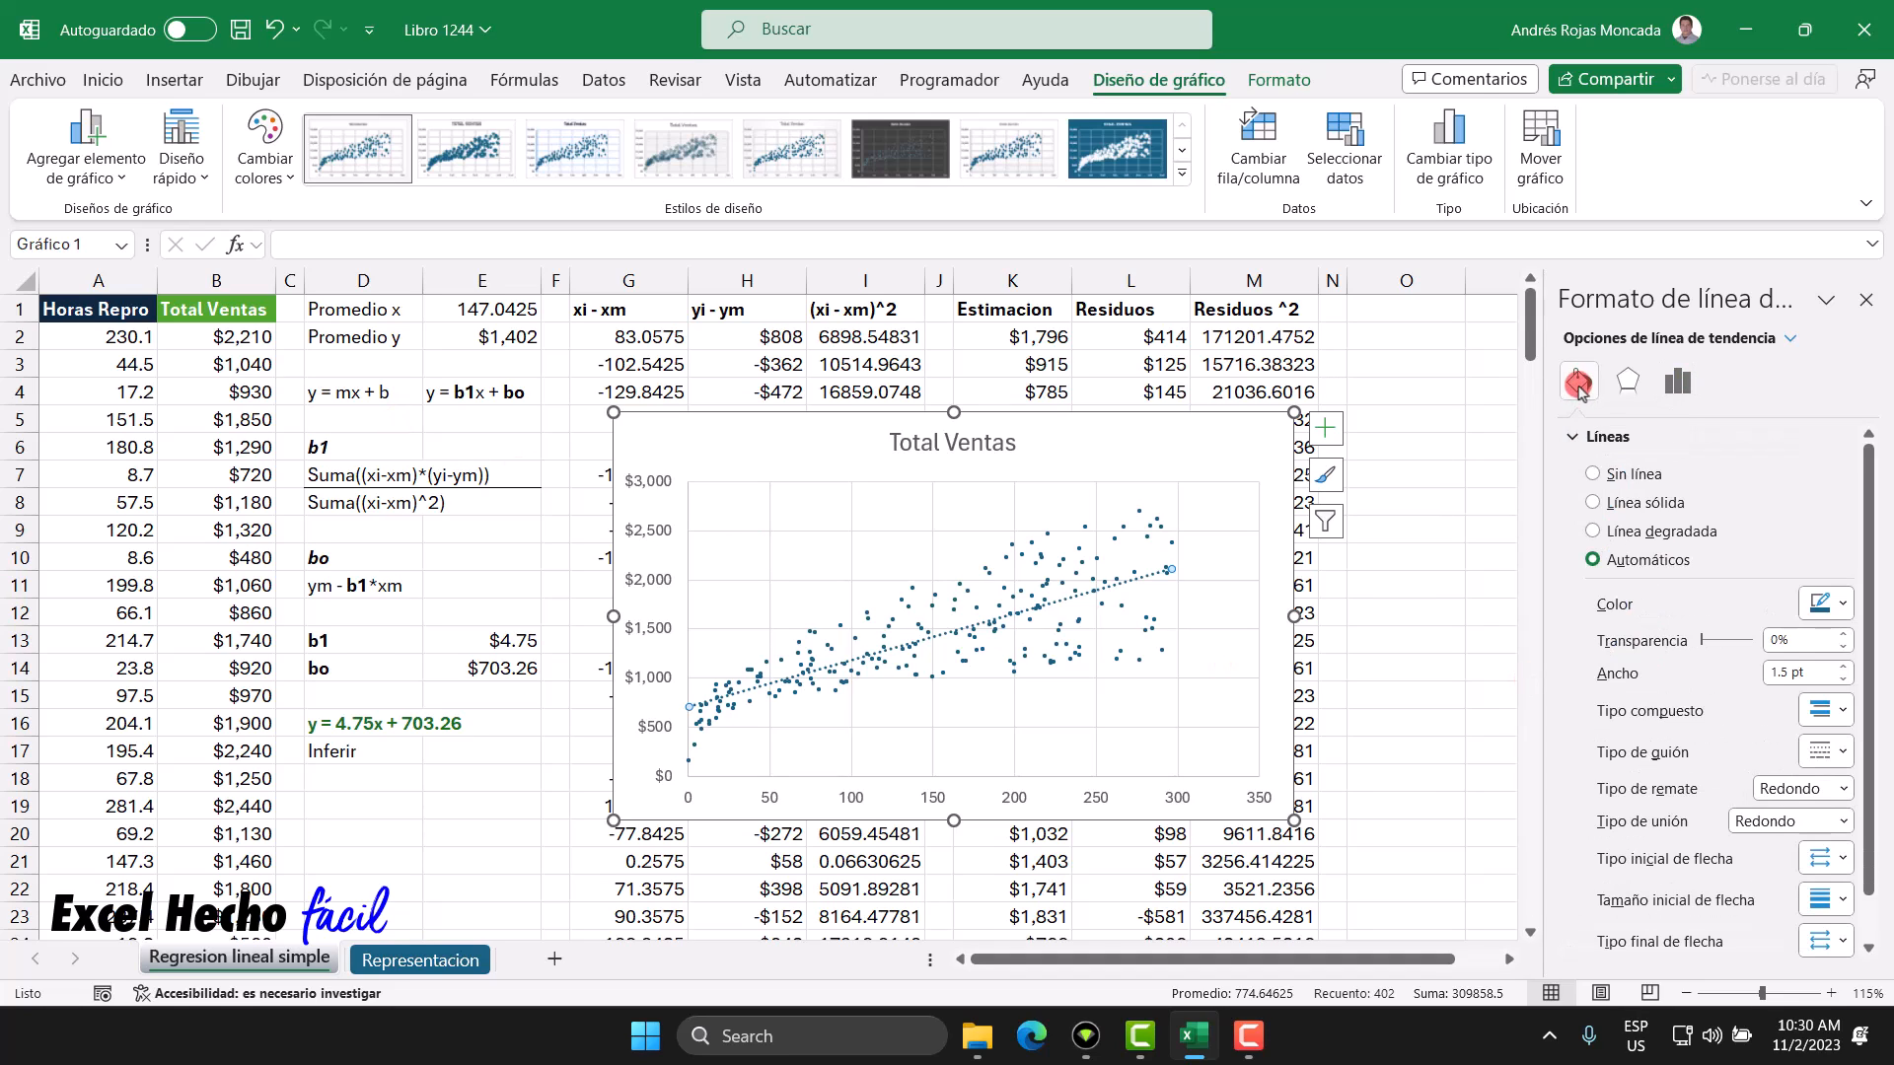
click(1841, 712)
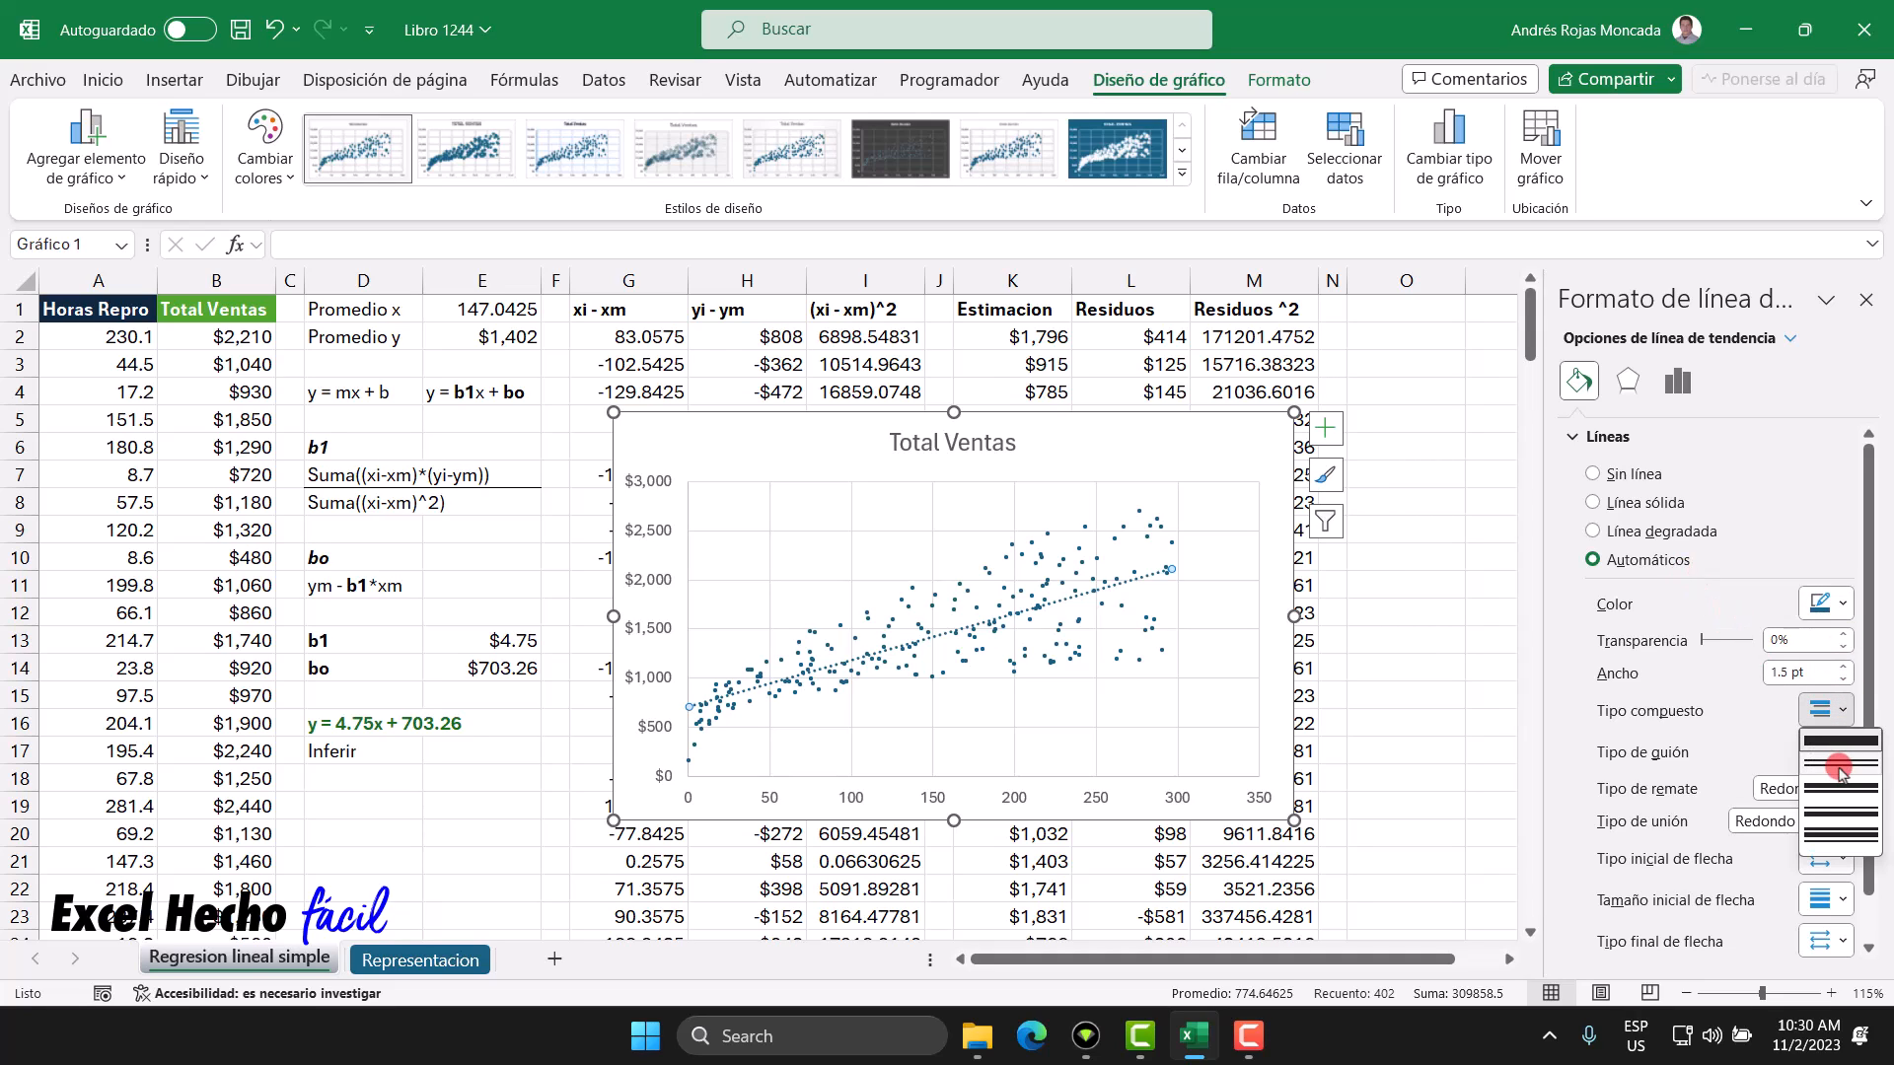
key(Escape)
click(1837, 760)
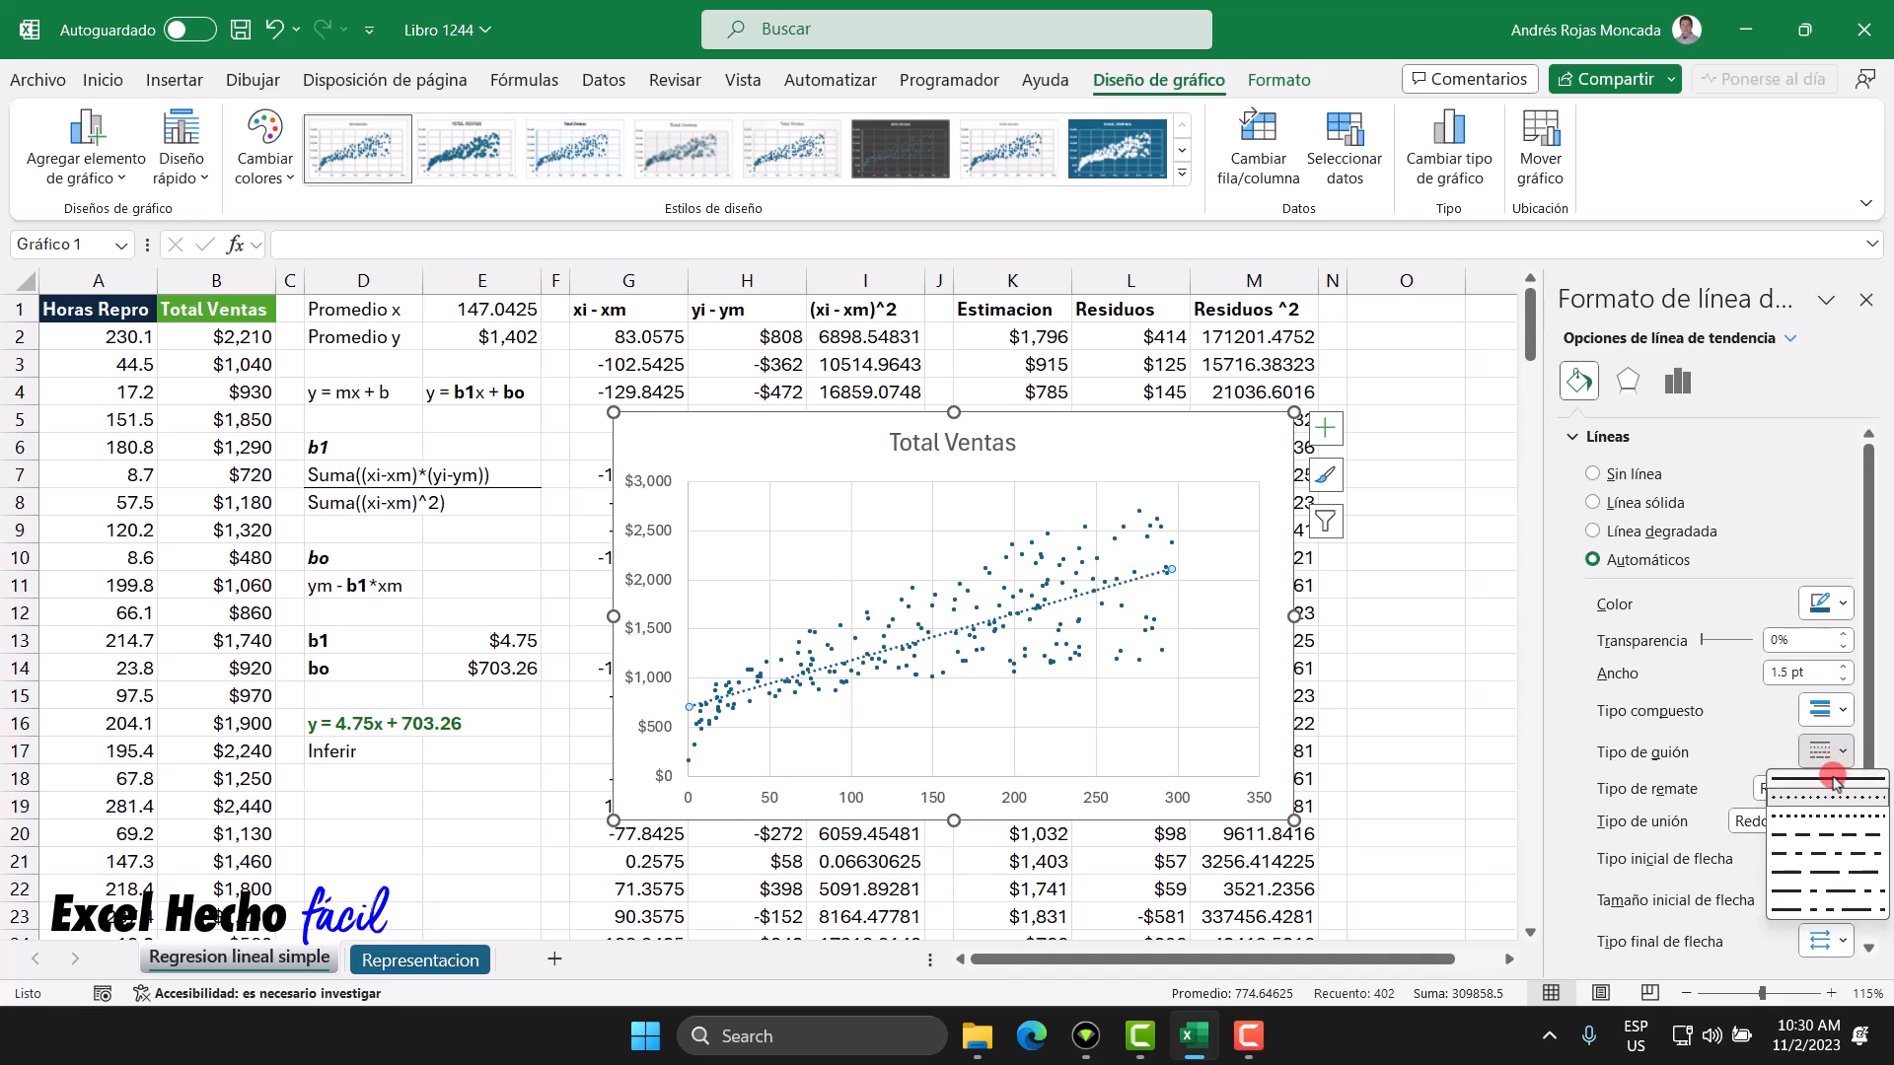
click(1835, 780)
click(1841, 604)
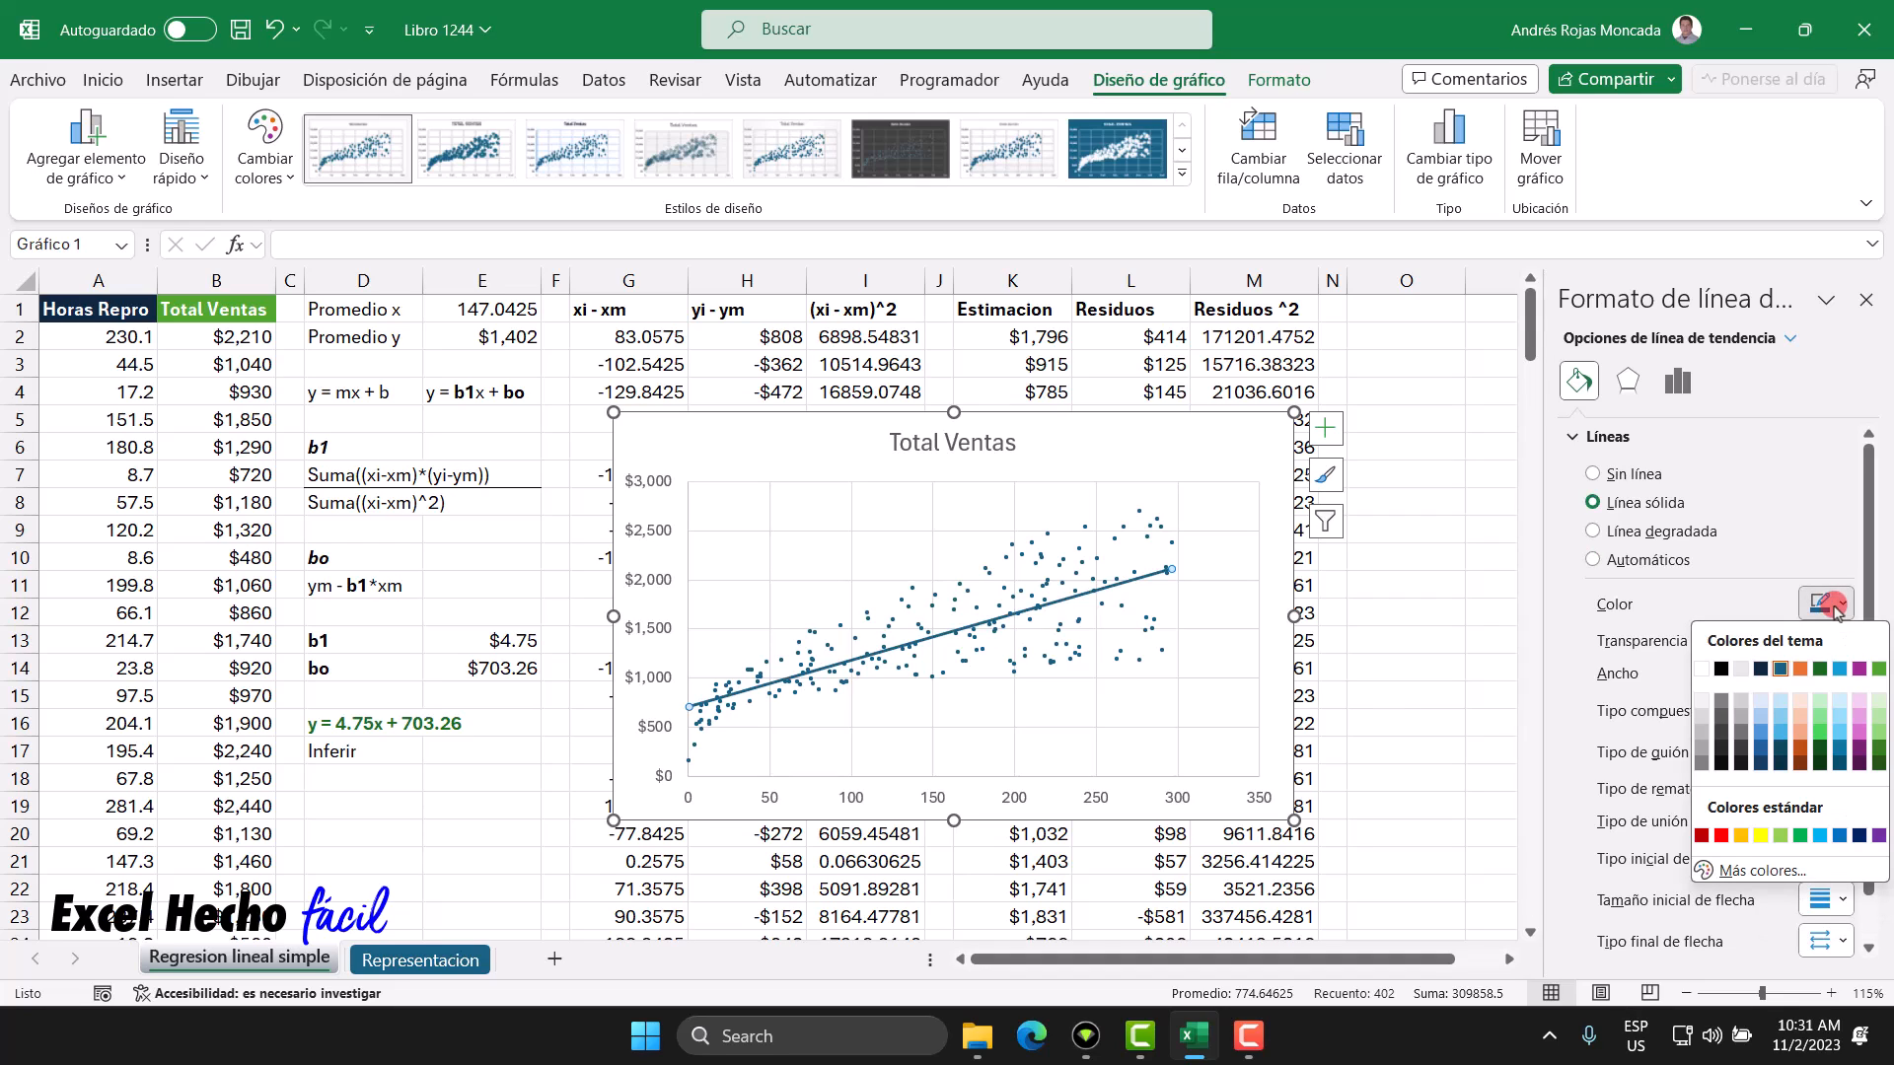
click(1723, 837)
click(1843, 679)
click(1843, 669)
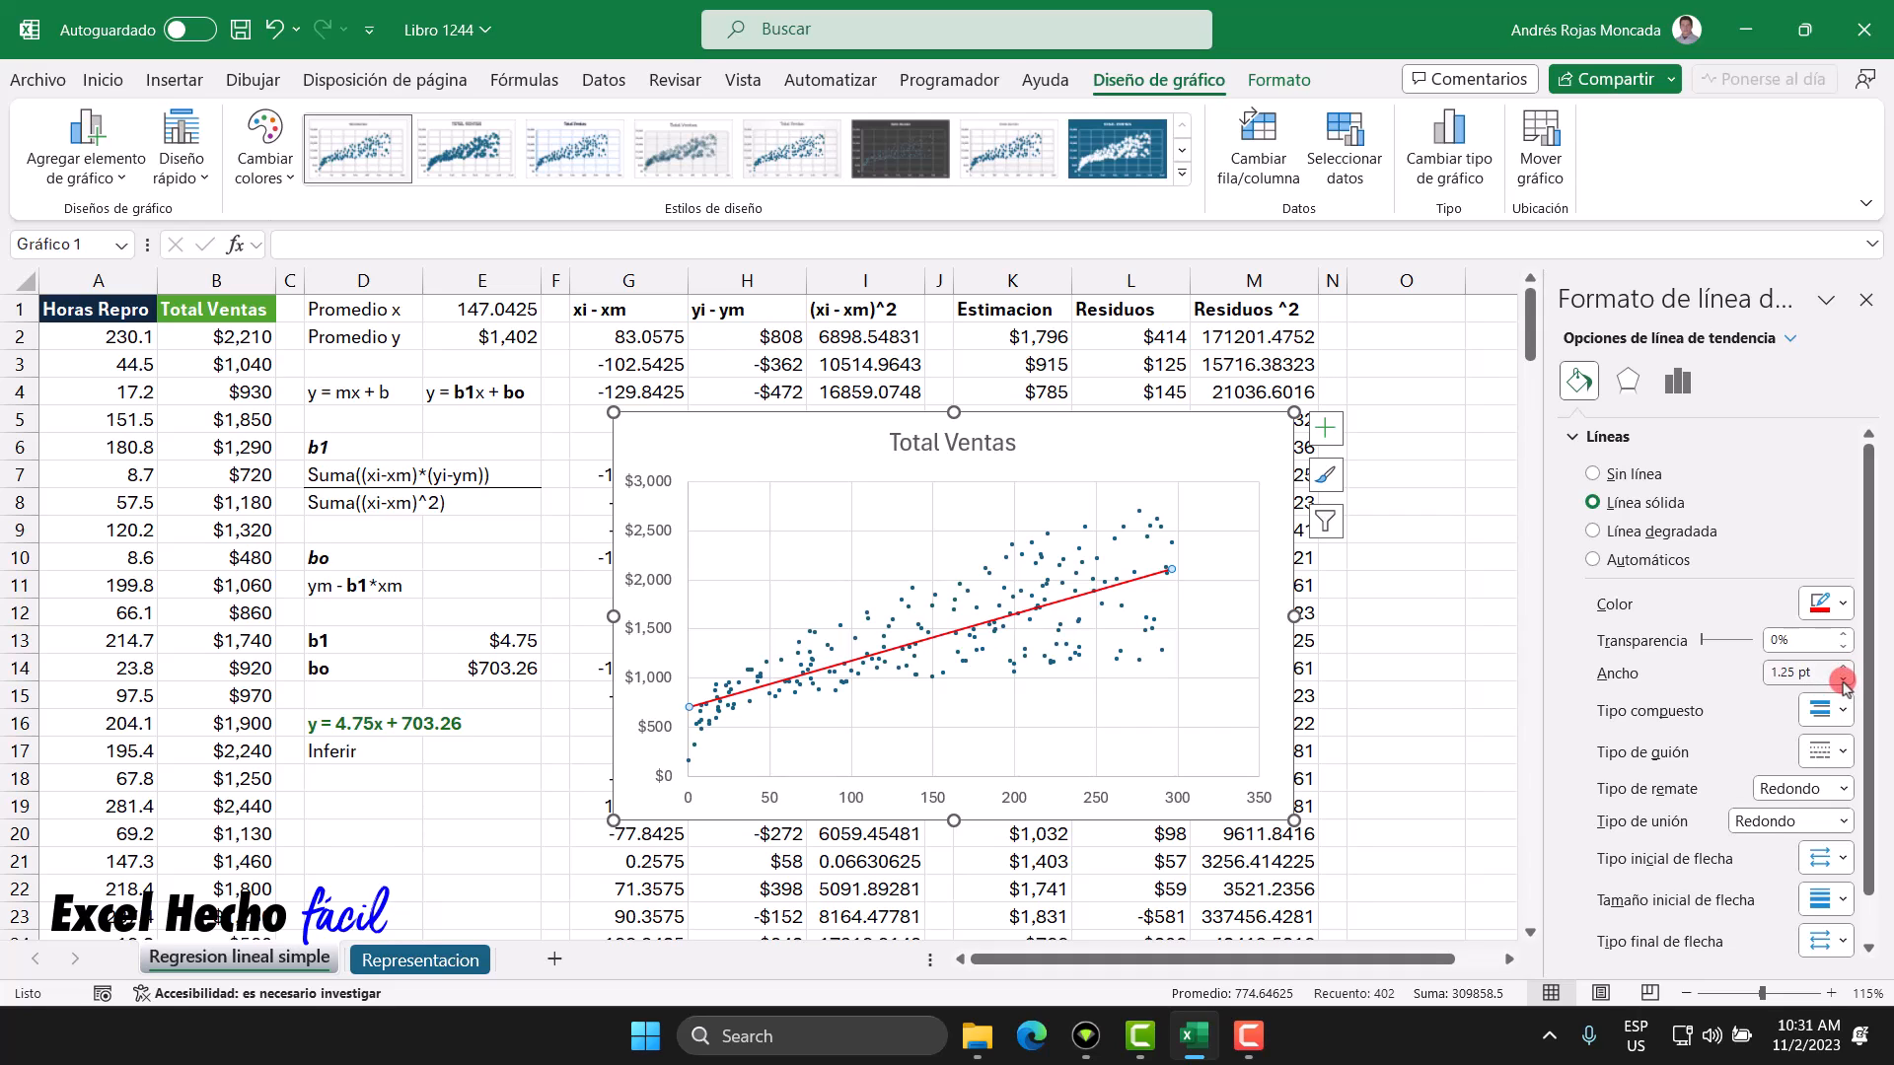
click(1865, 299)
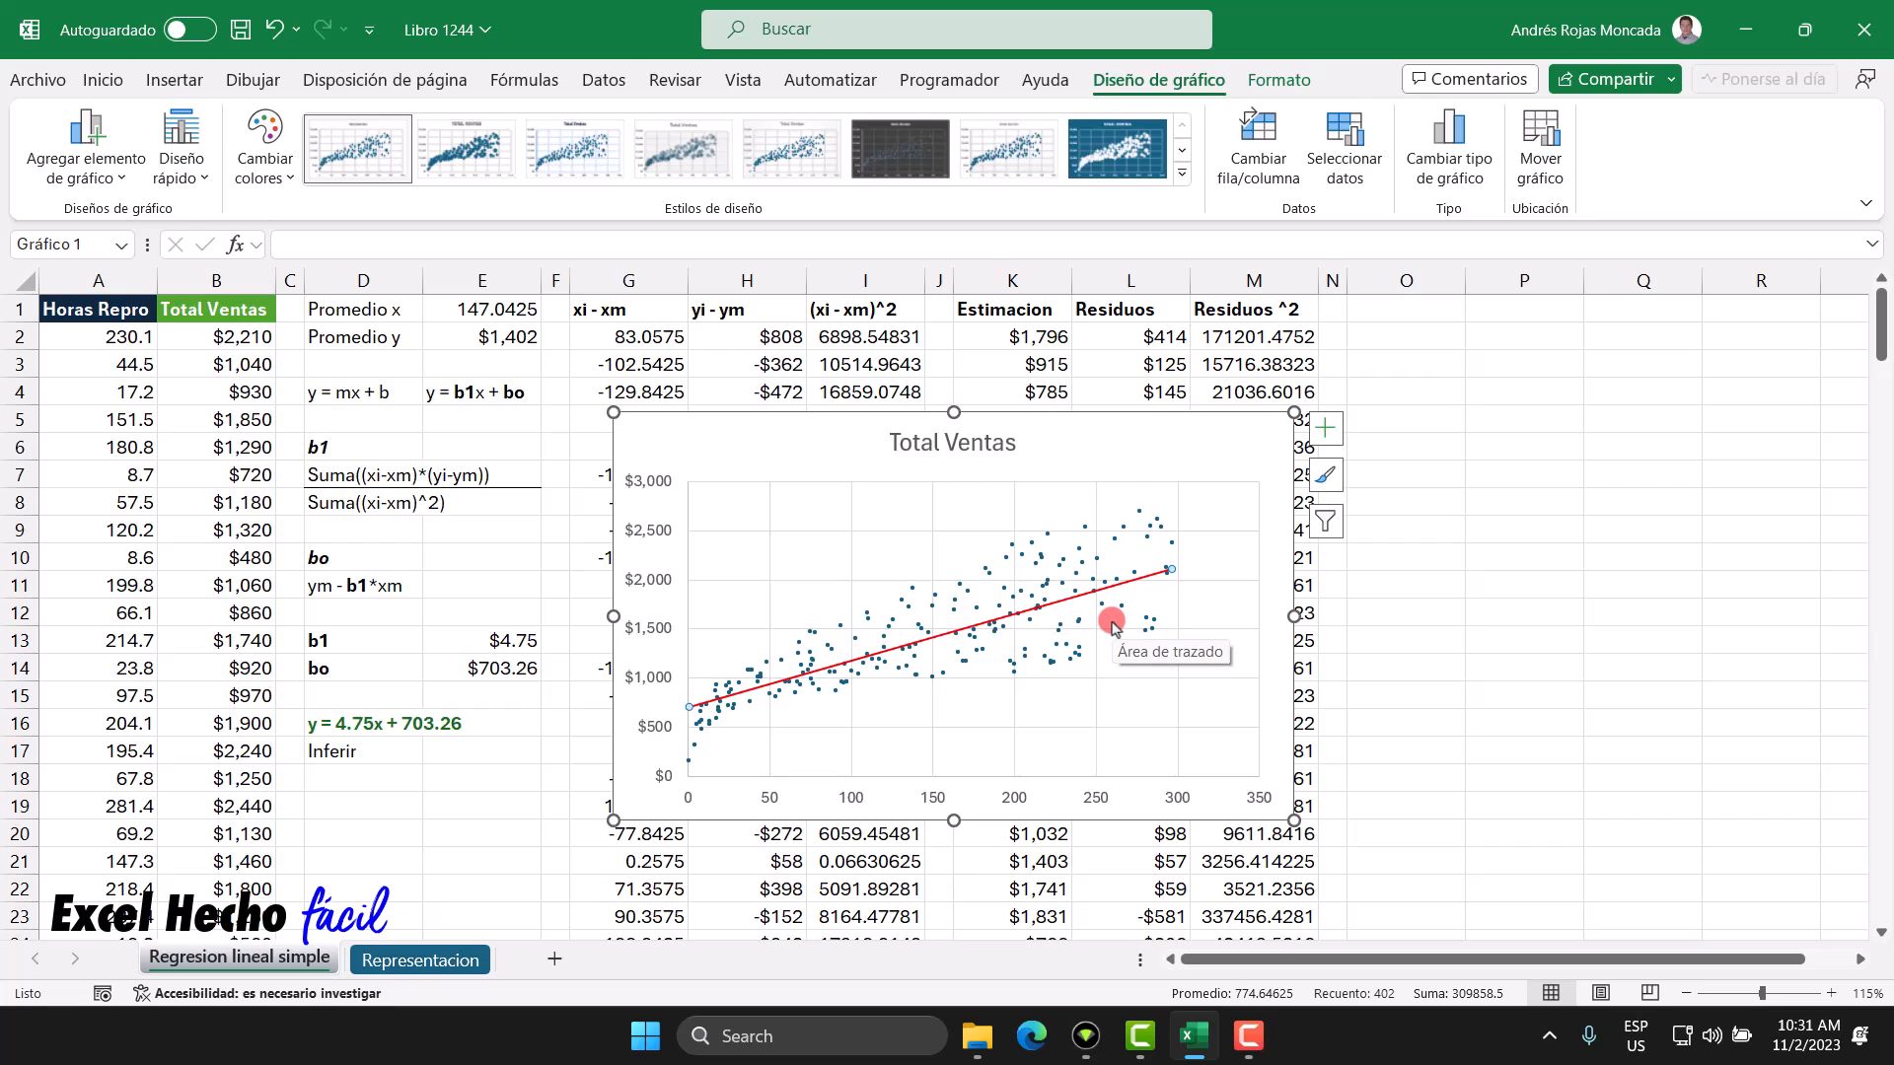
Step: Move the scatter chart beside the data, reduce it so its upper corner starts near cell O11, and deselect it
drag(815, 428, 1371, 543)
drag(1186, 530, 1347, 571)
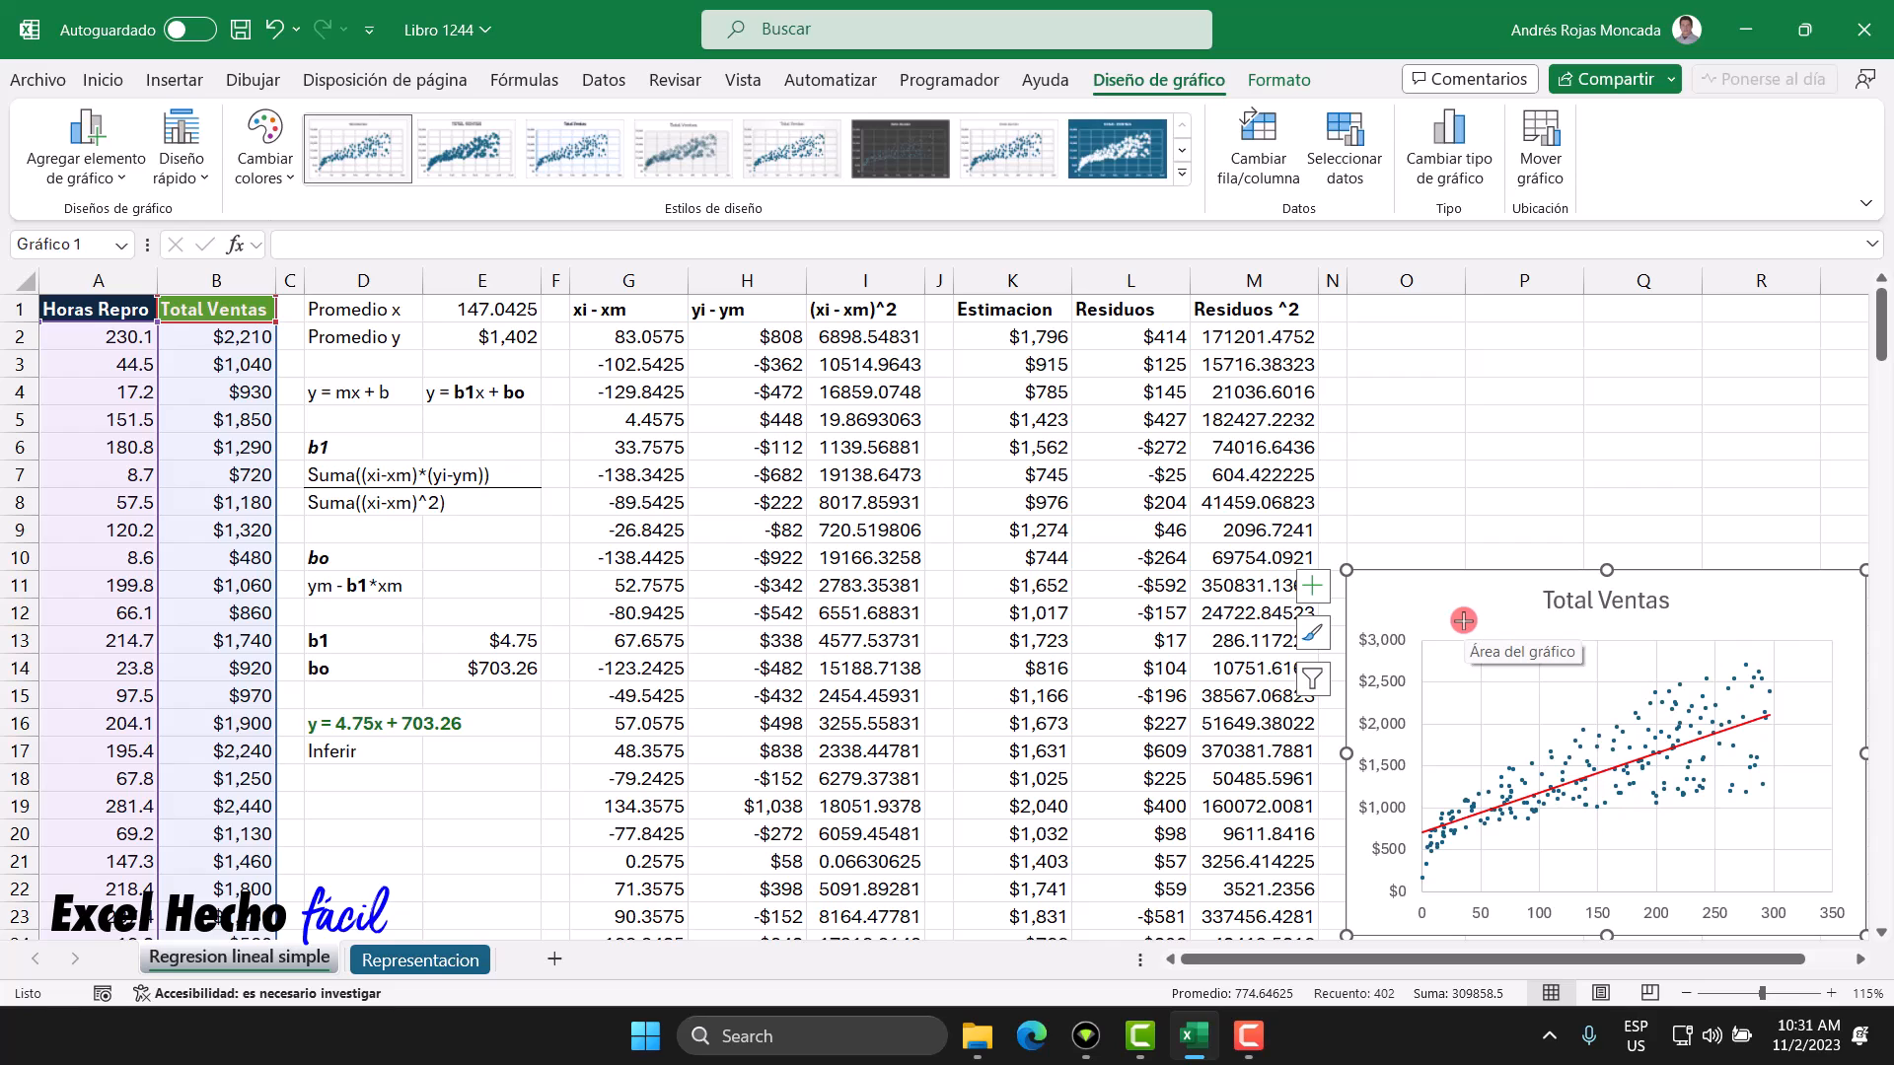
key(Escape)
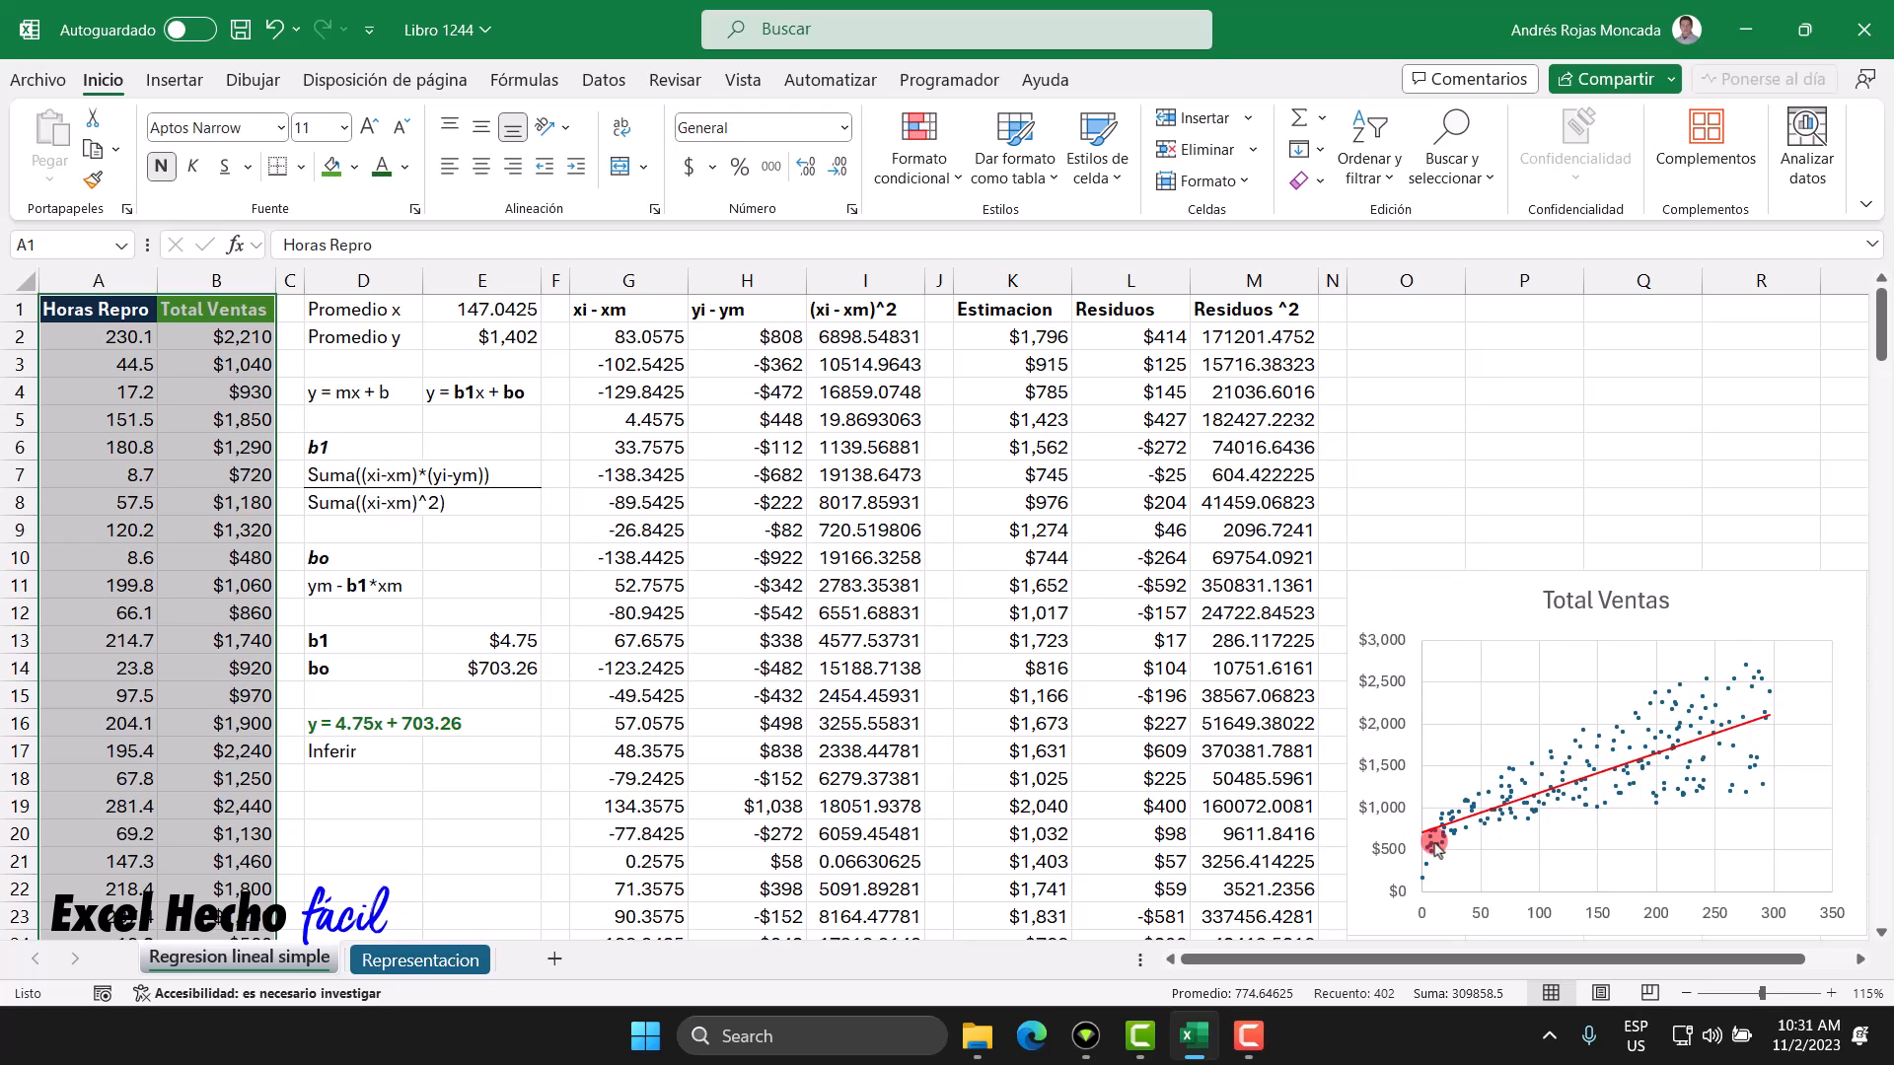
Step: Enter the label SRC in cell O3 and make it bold
mouse_move(1435, 842)
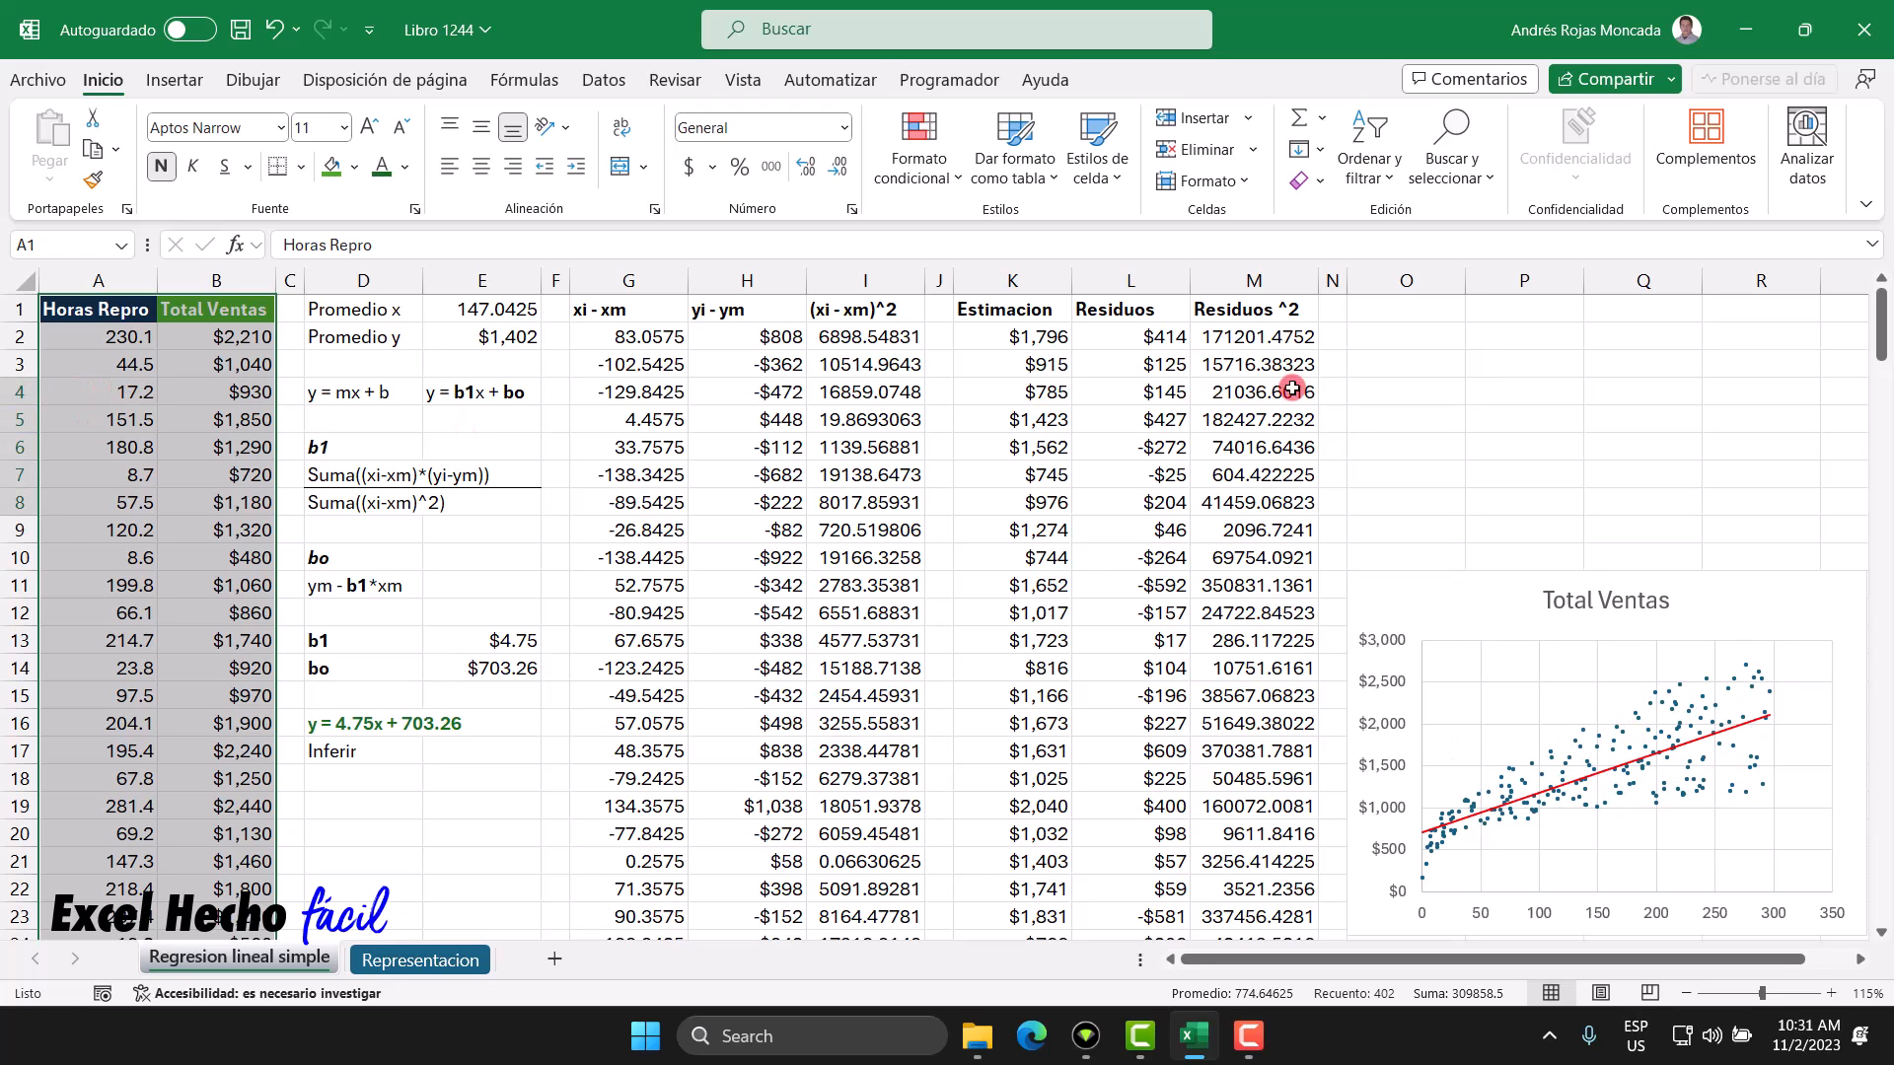
click(1403, 310)
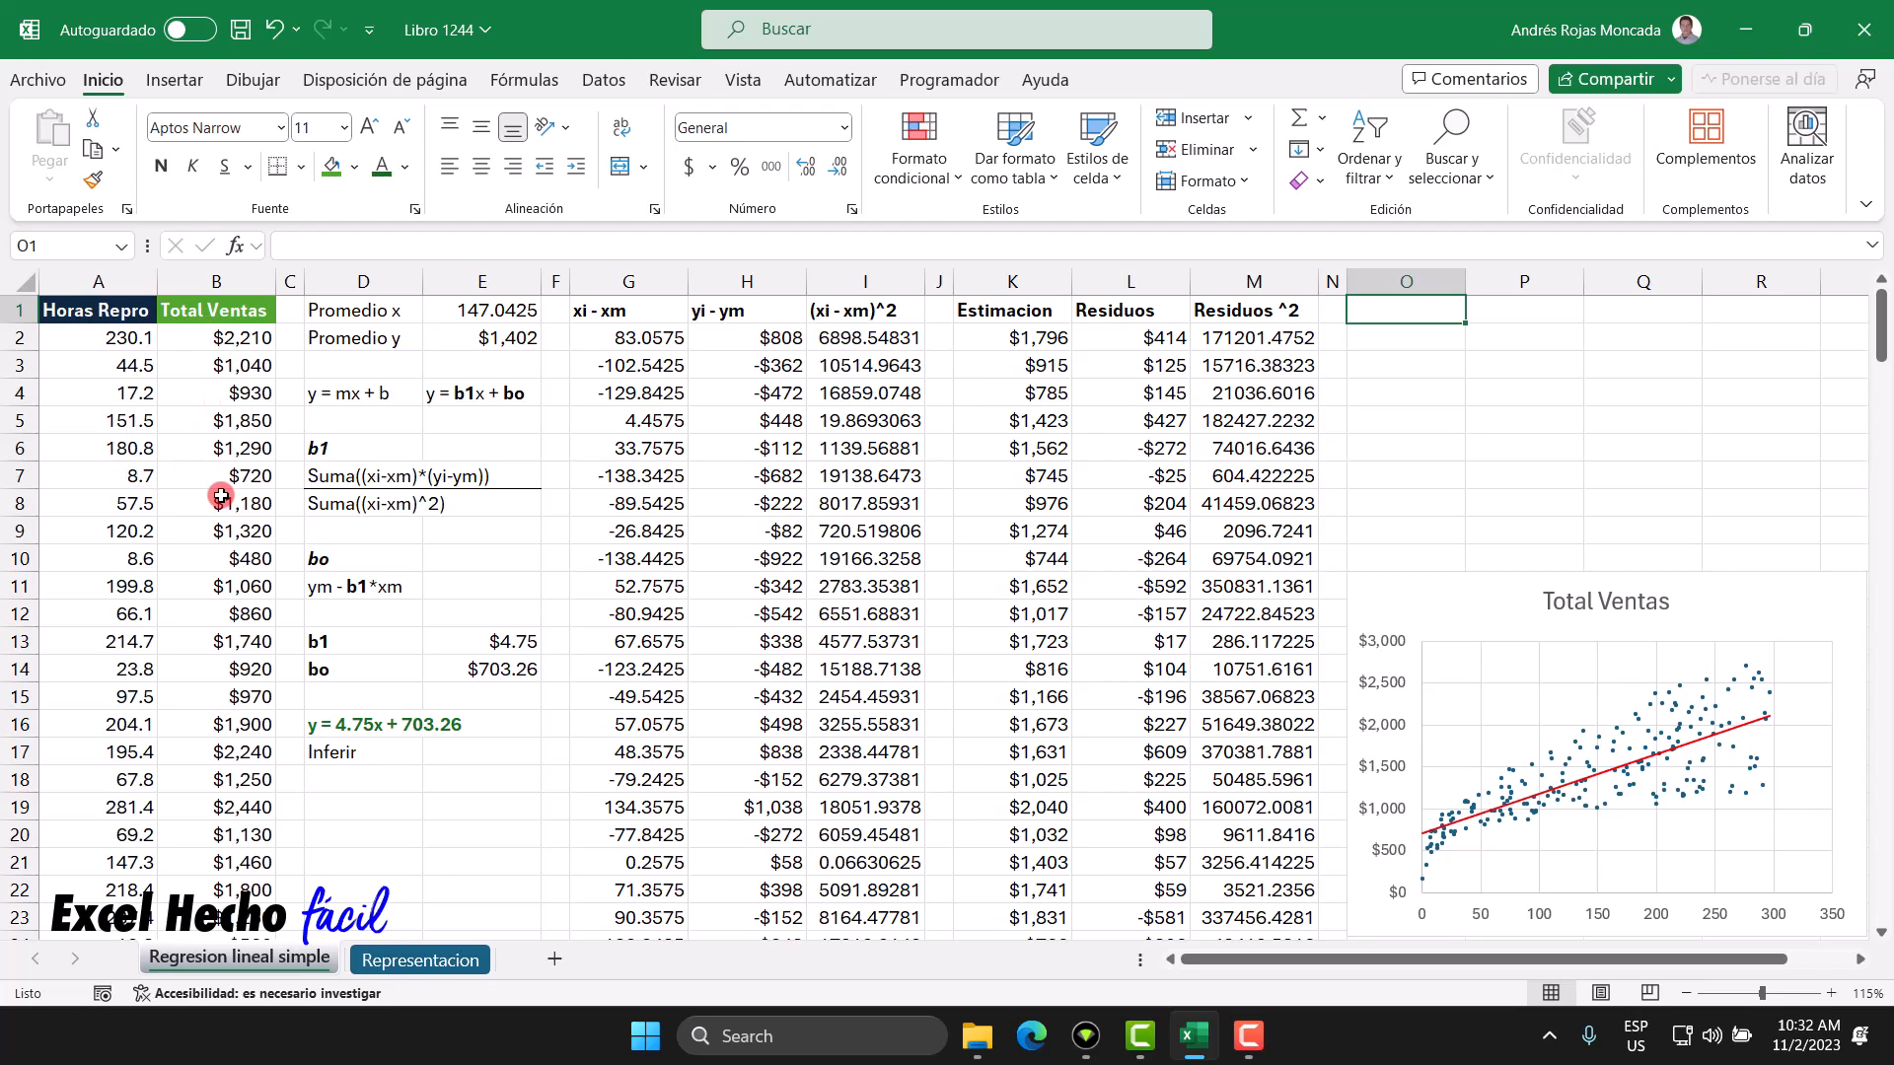
click(1436, 363)
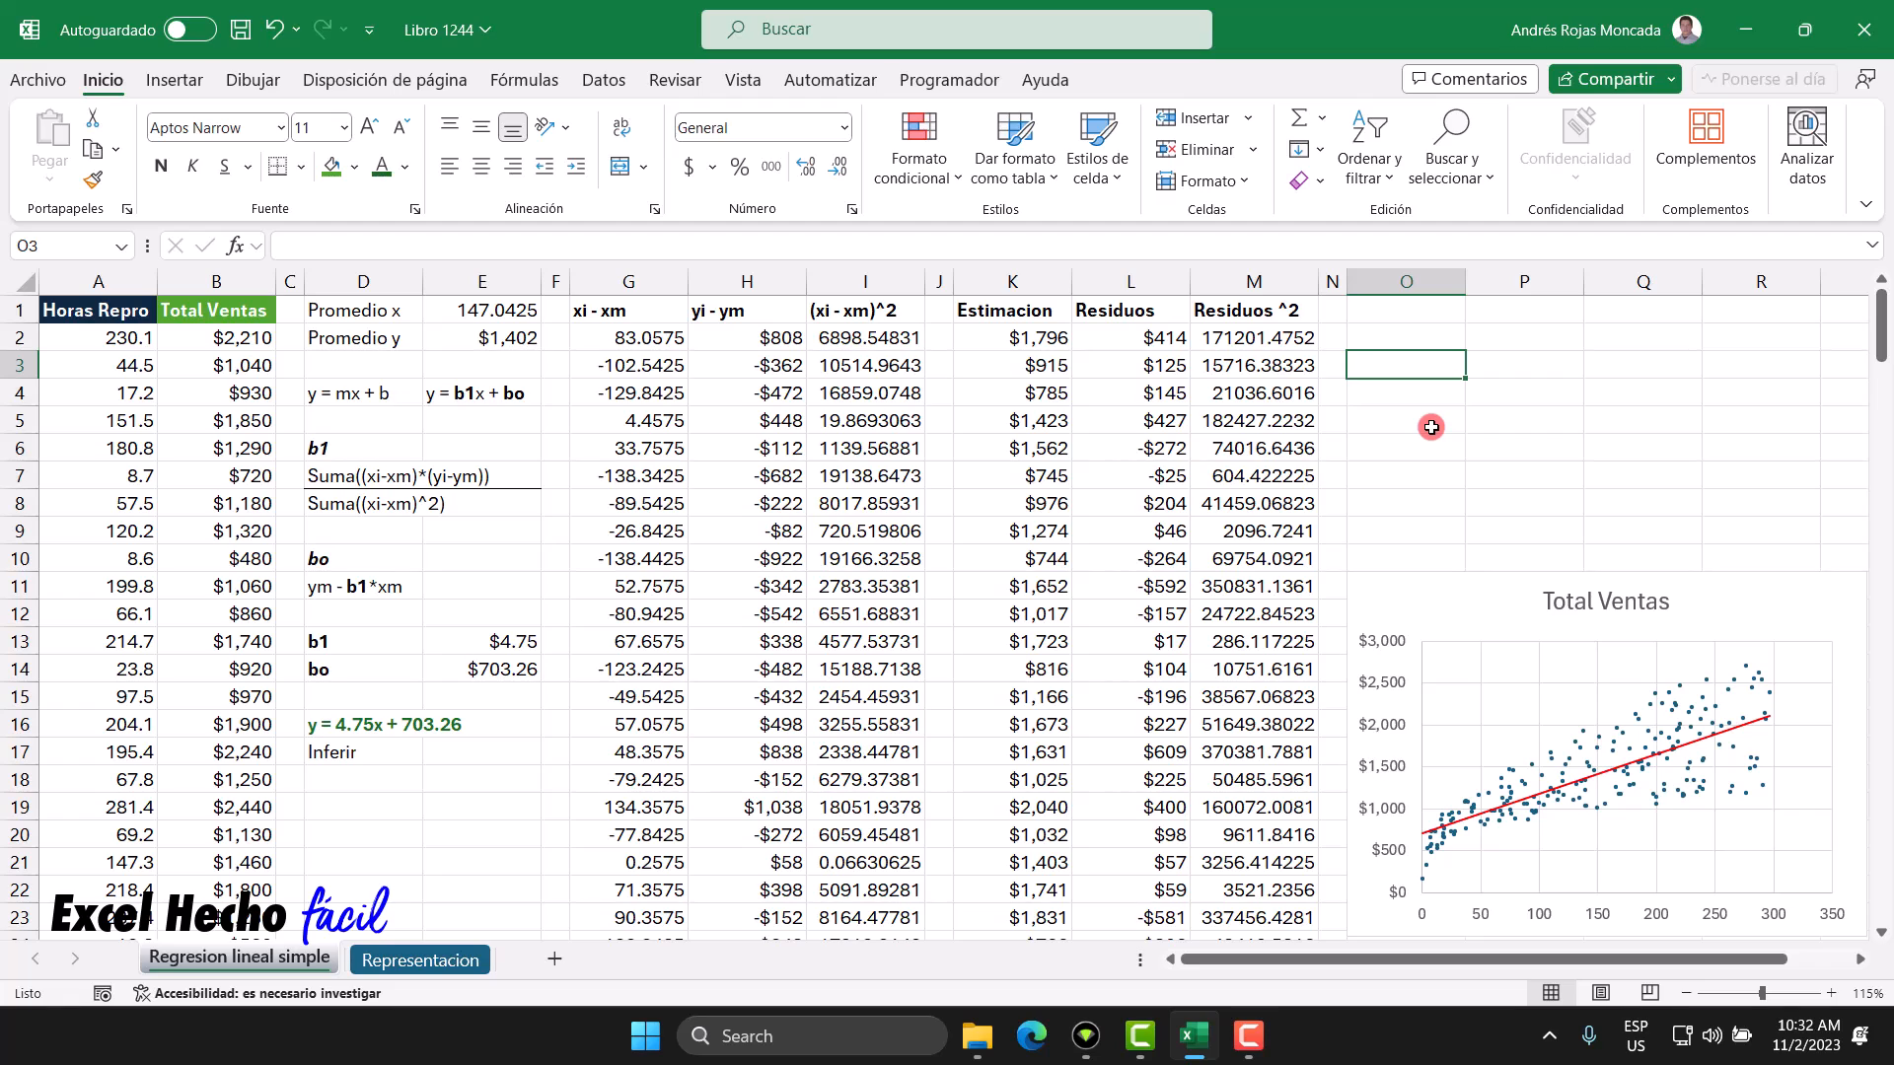
text(S)
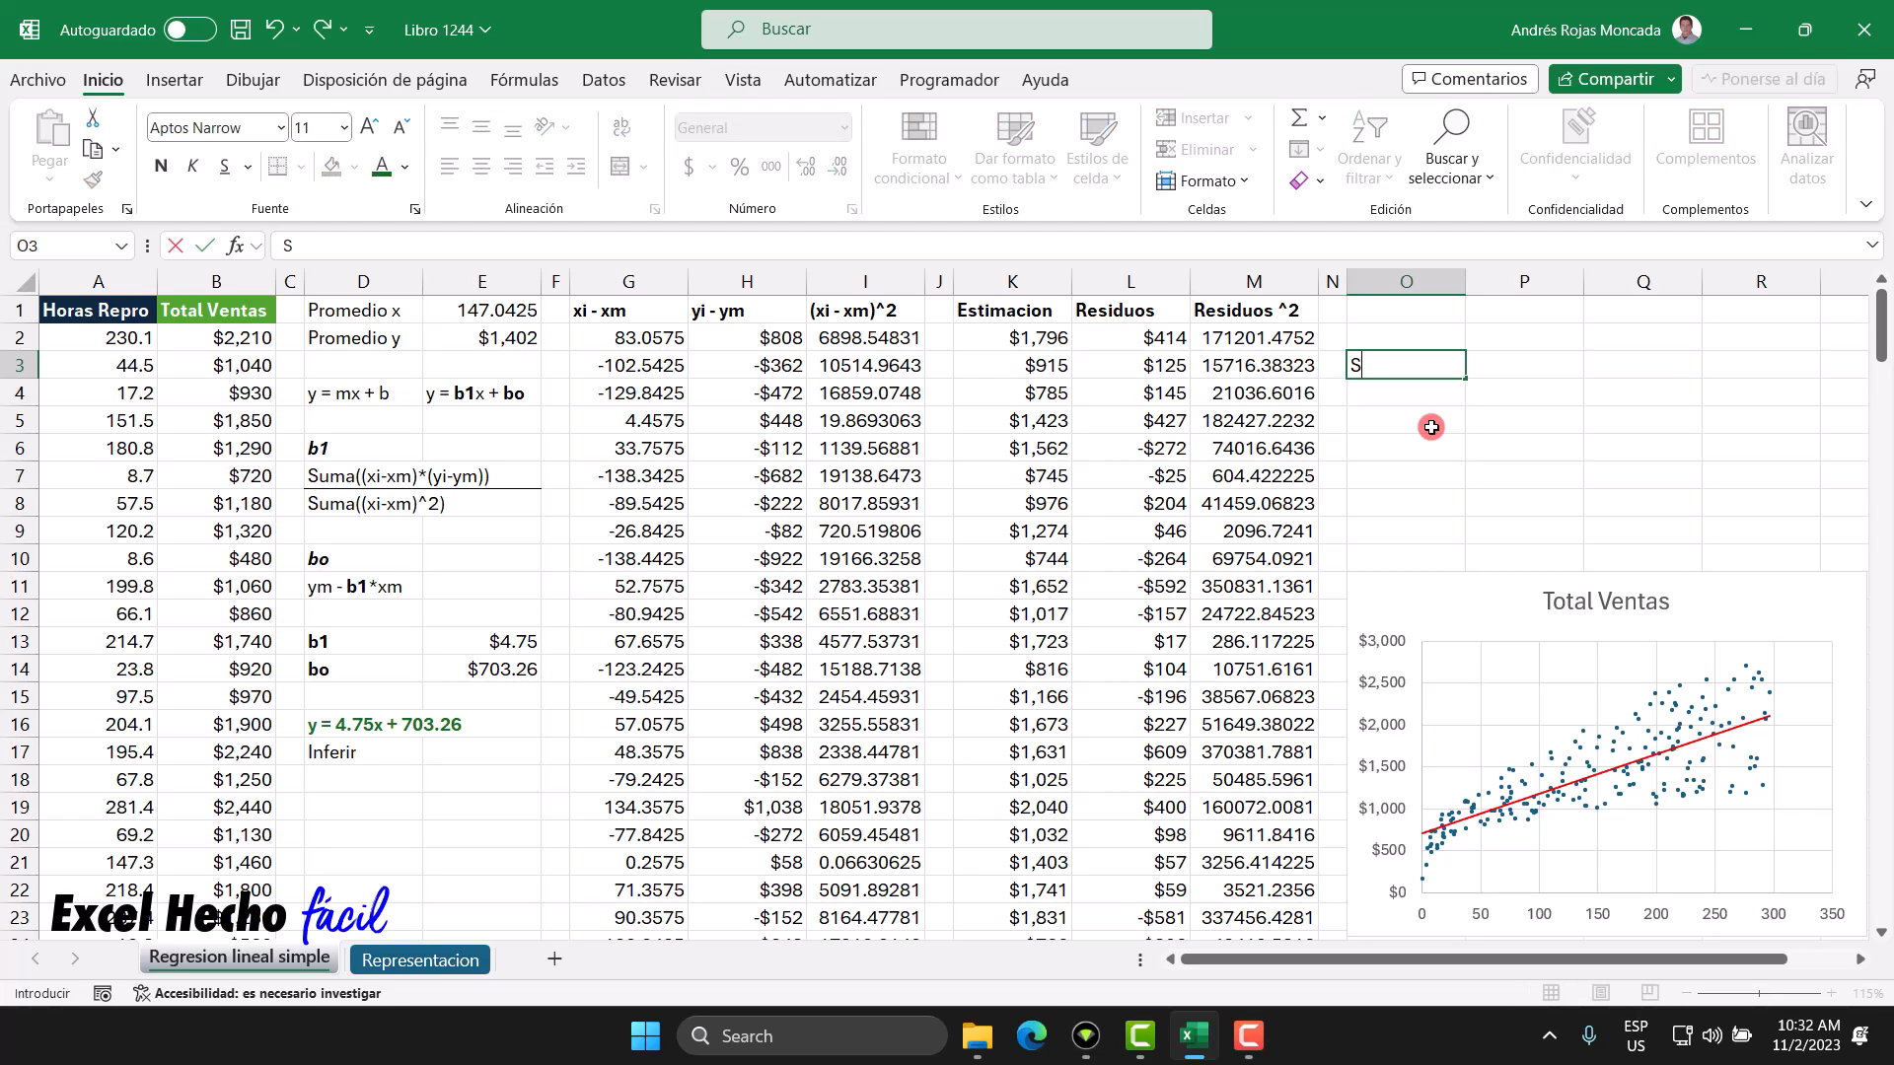
text(RC)
key(Return)
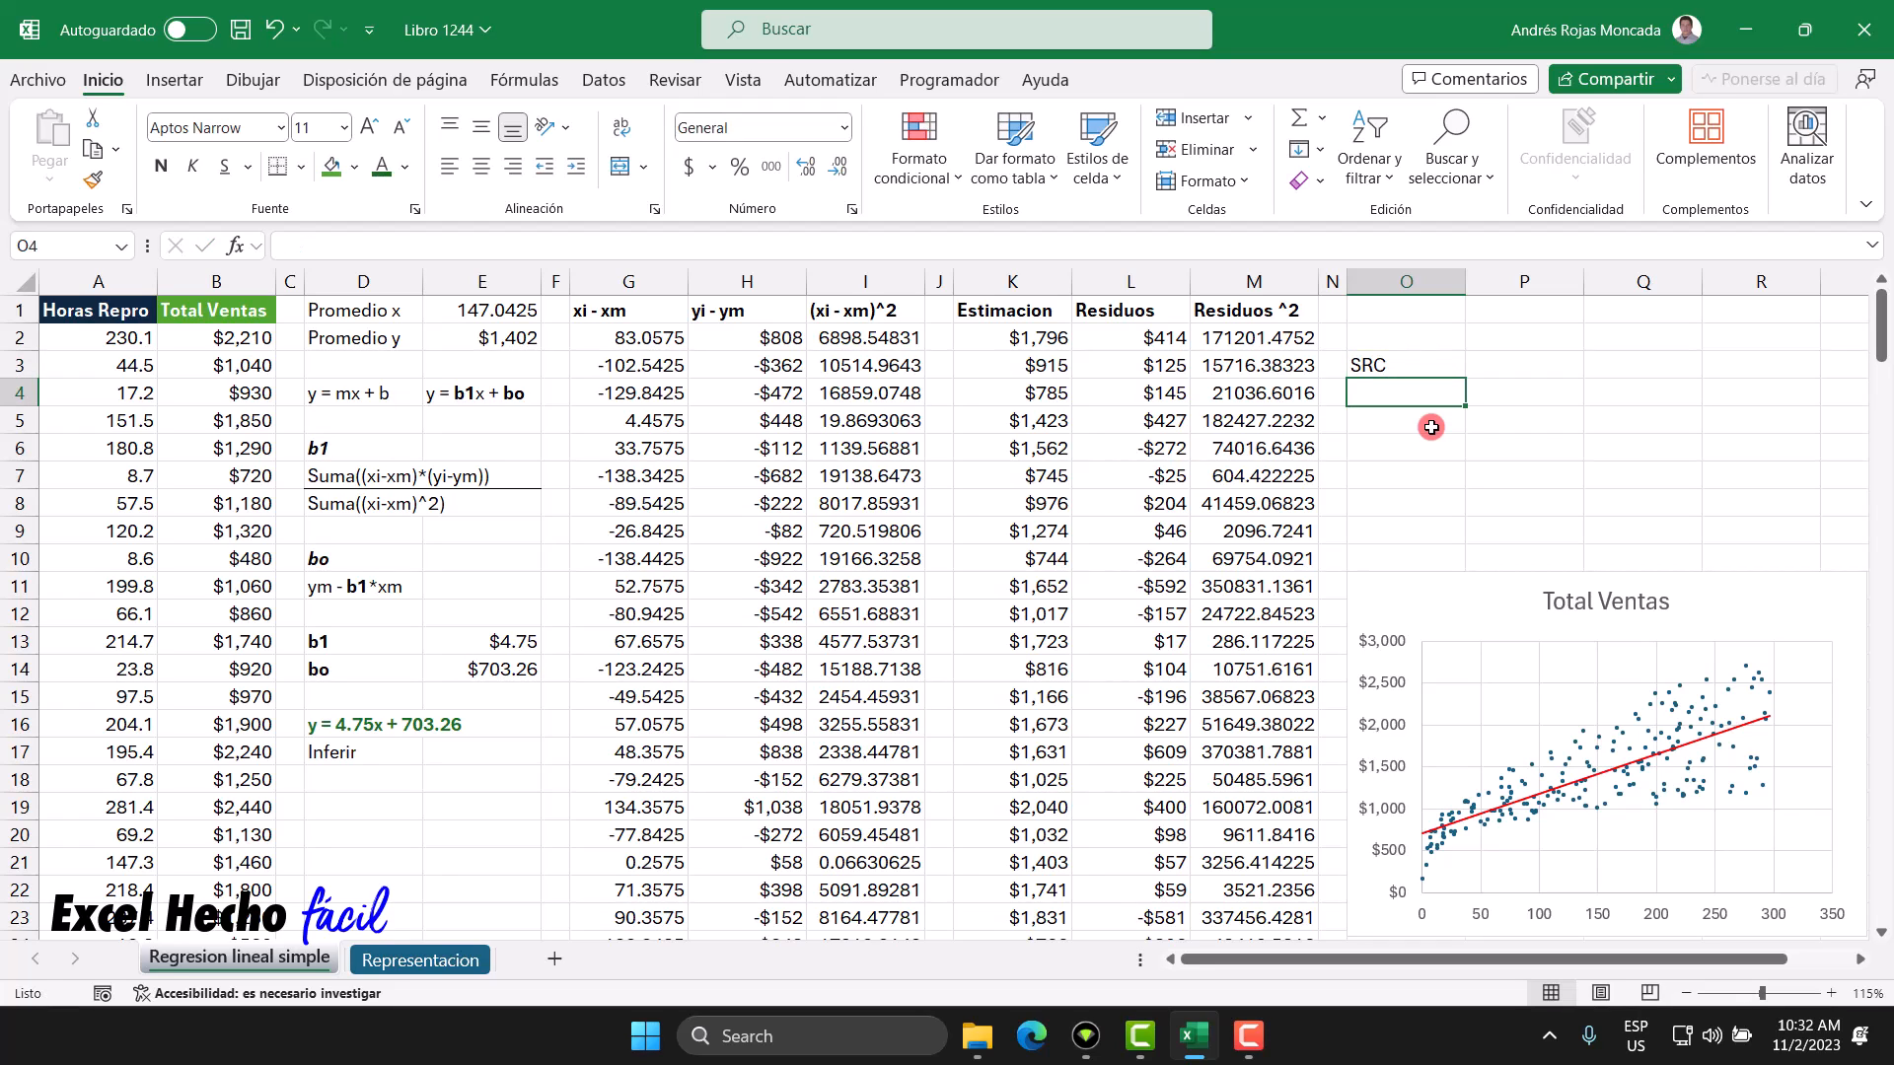
click(1431, 364)
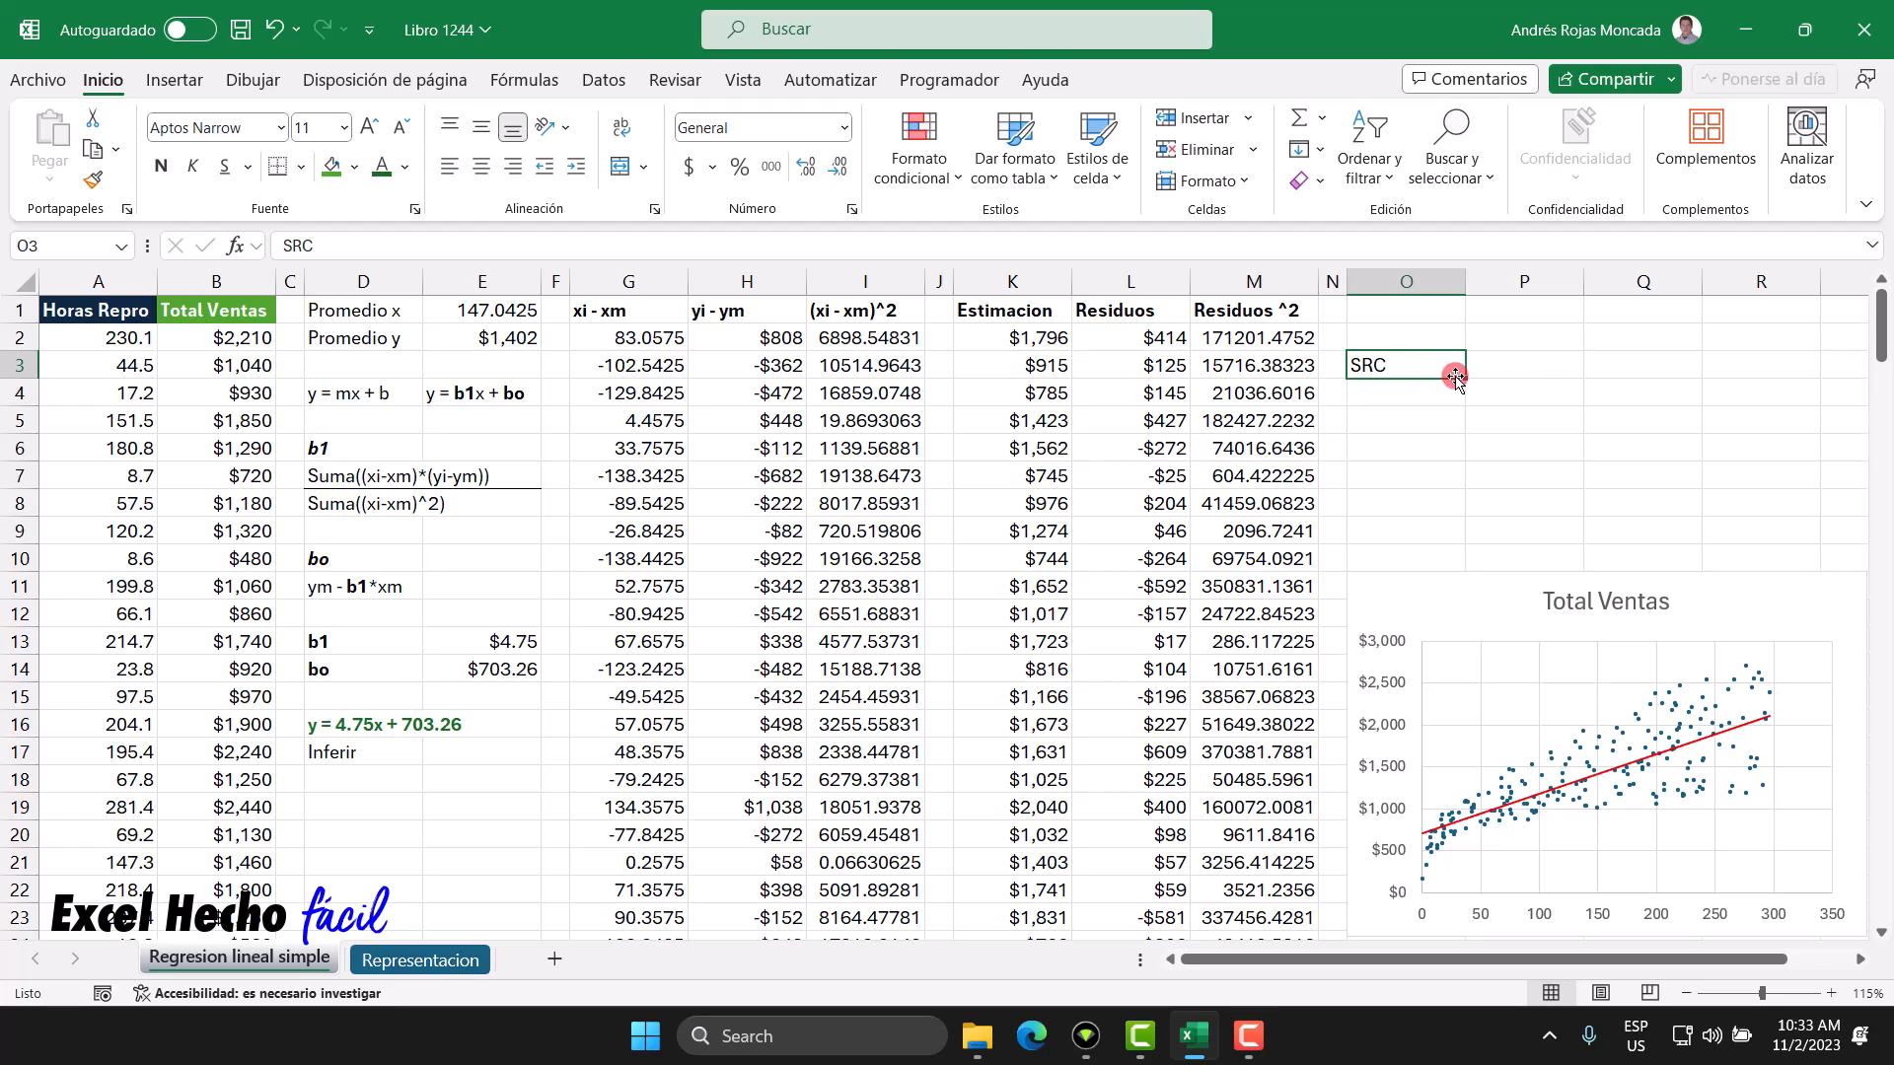
click(1500, 368)
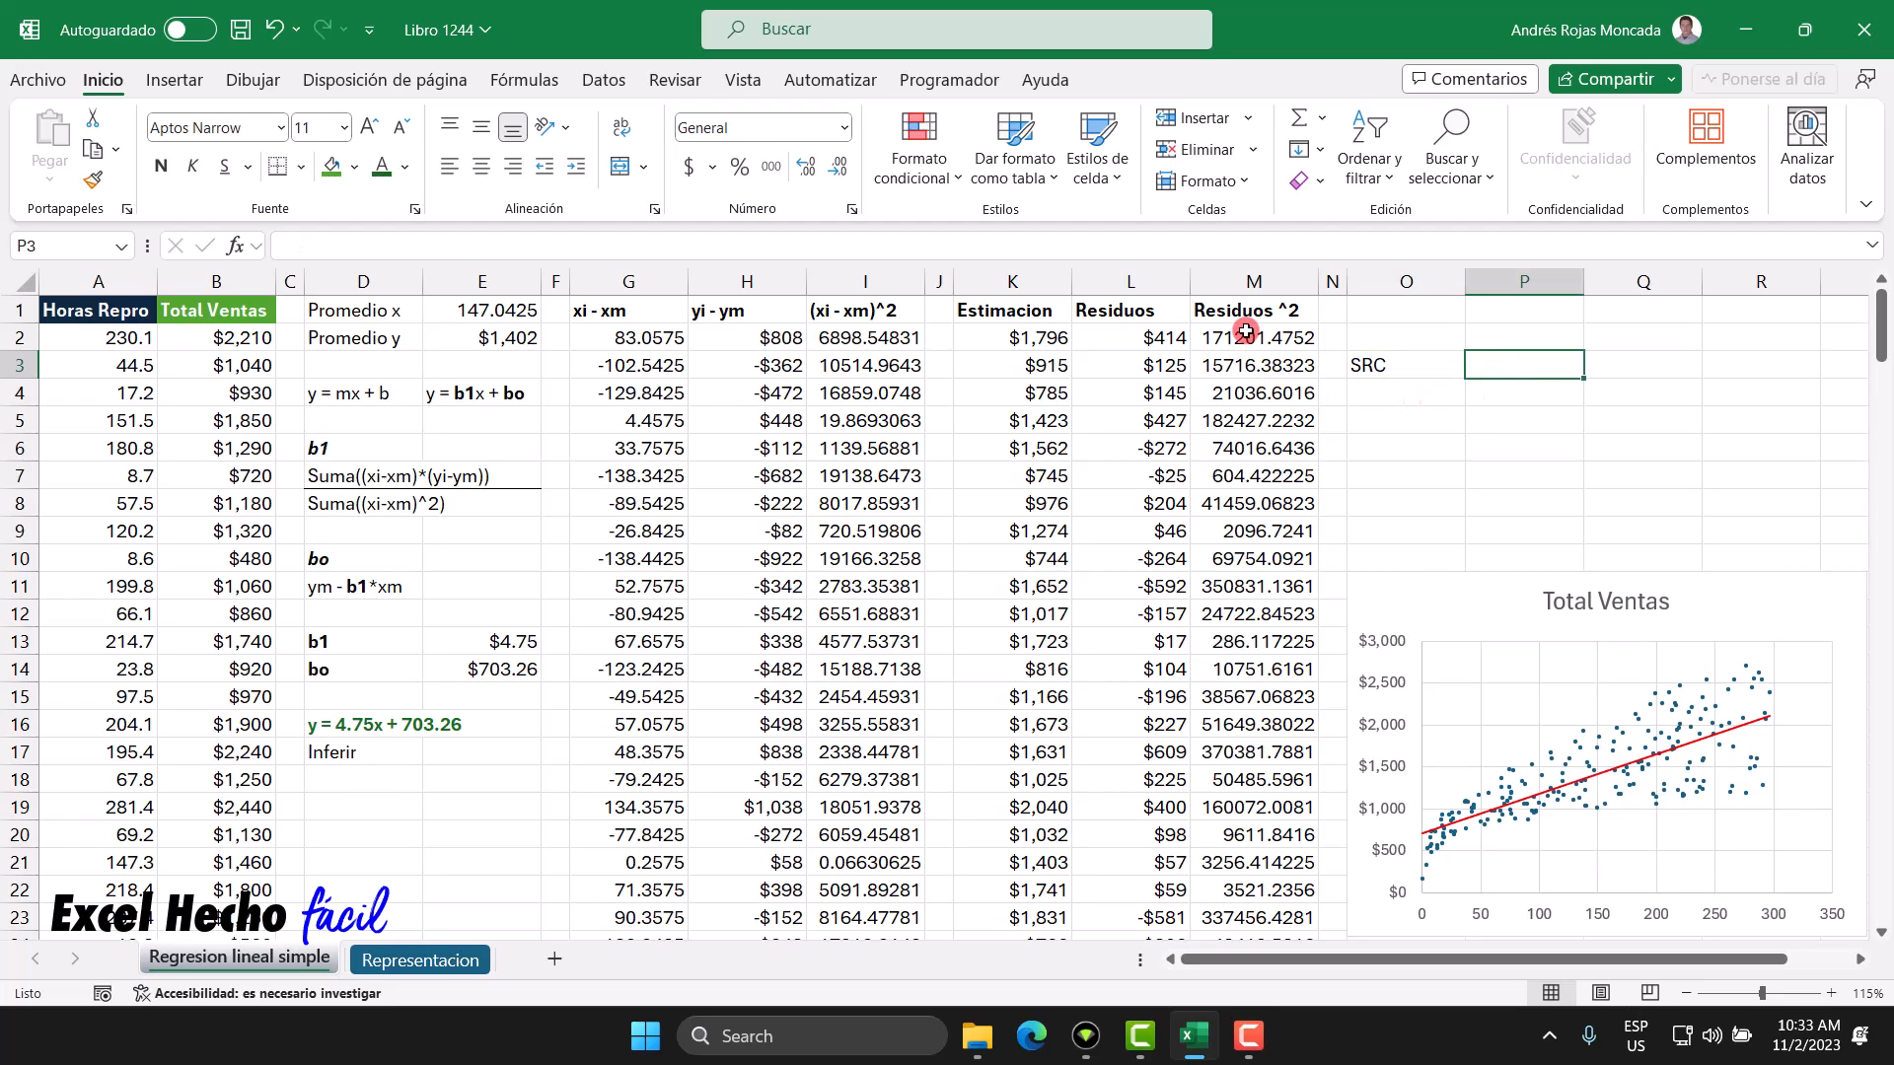
click(1415, 368)
key(ctrl+n)
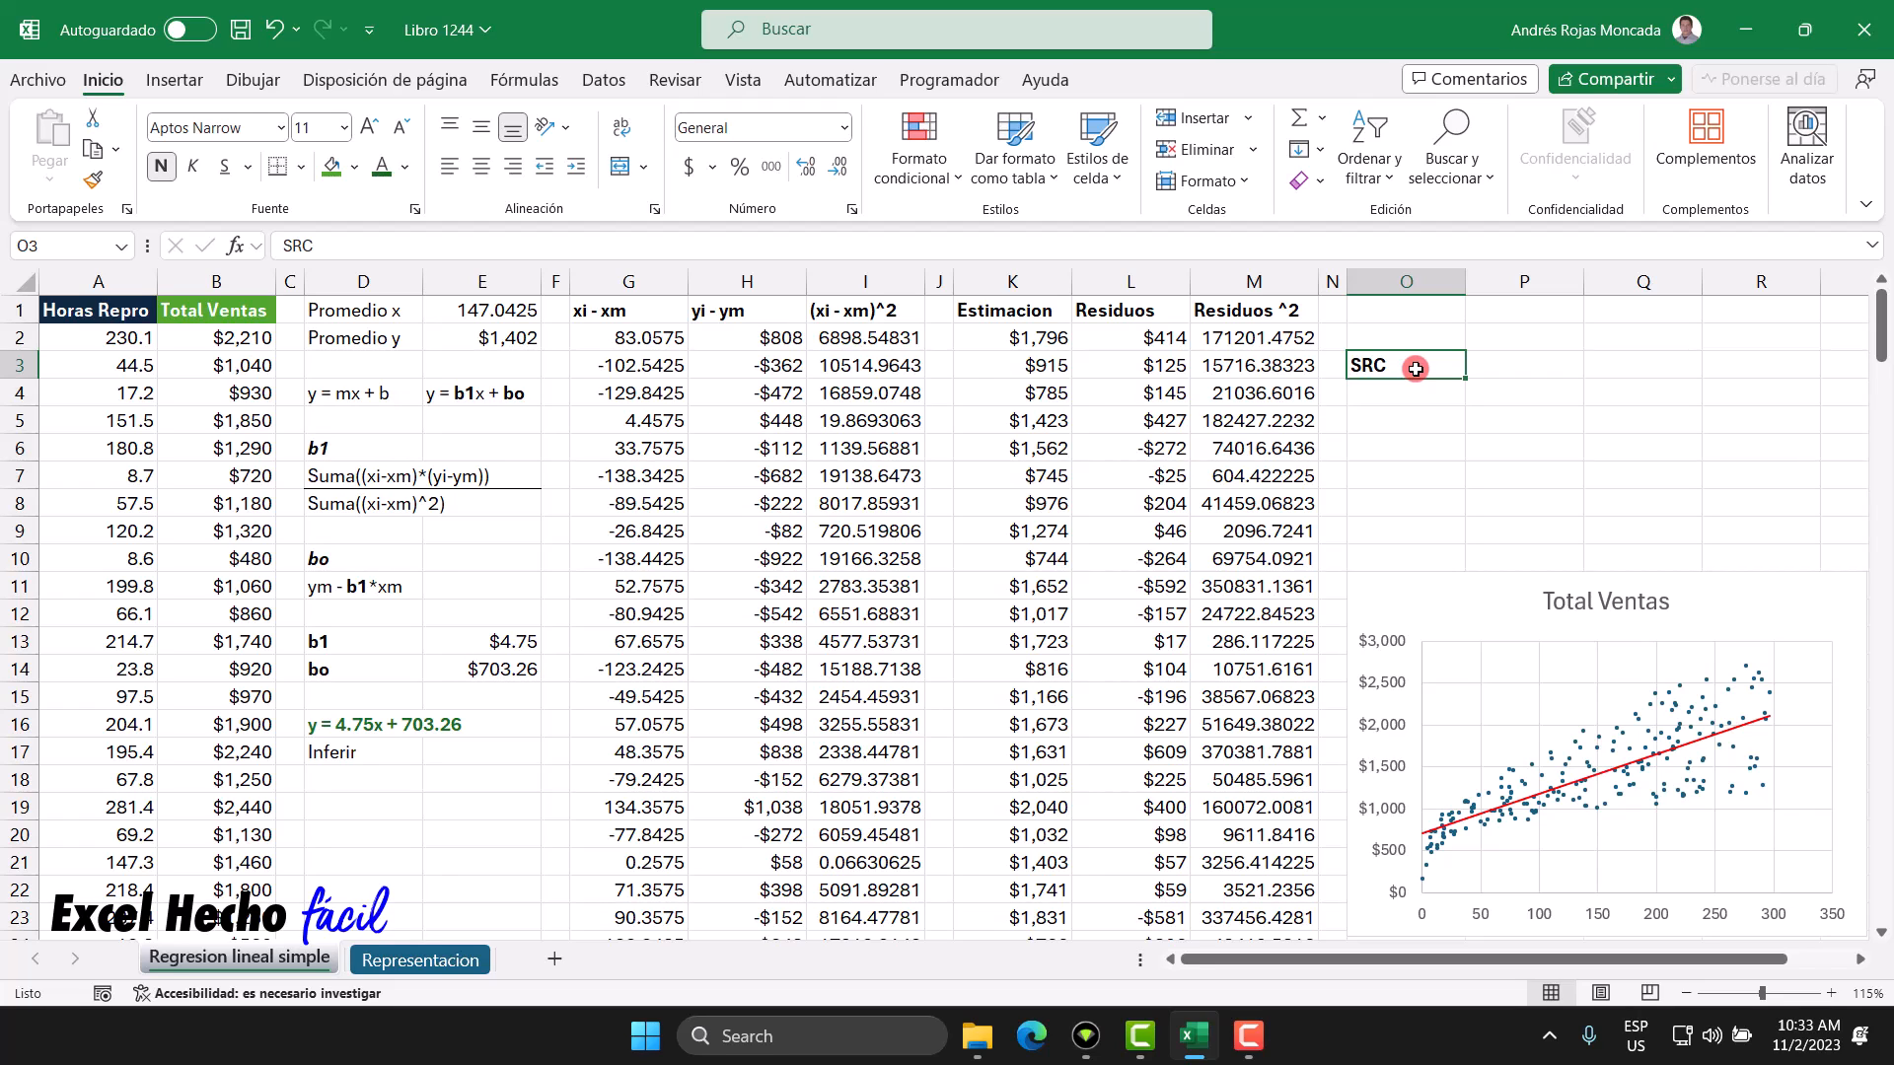
Step: Sum the squared residuals in cell P3 with the formula =SUMA(M2#)
key(Tab)
text(=sum)
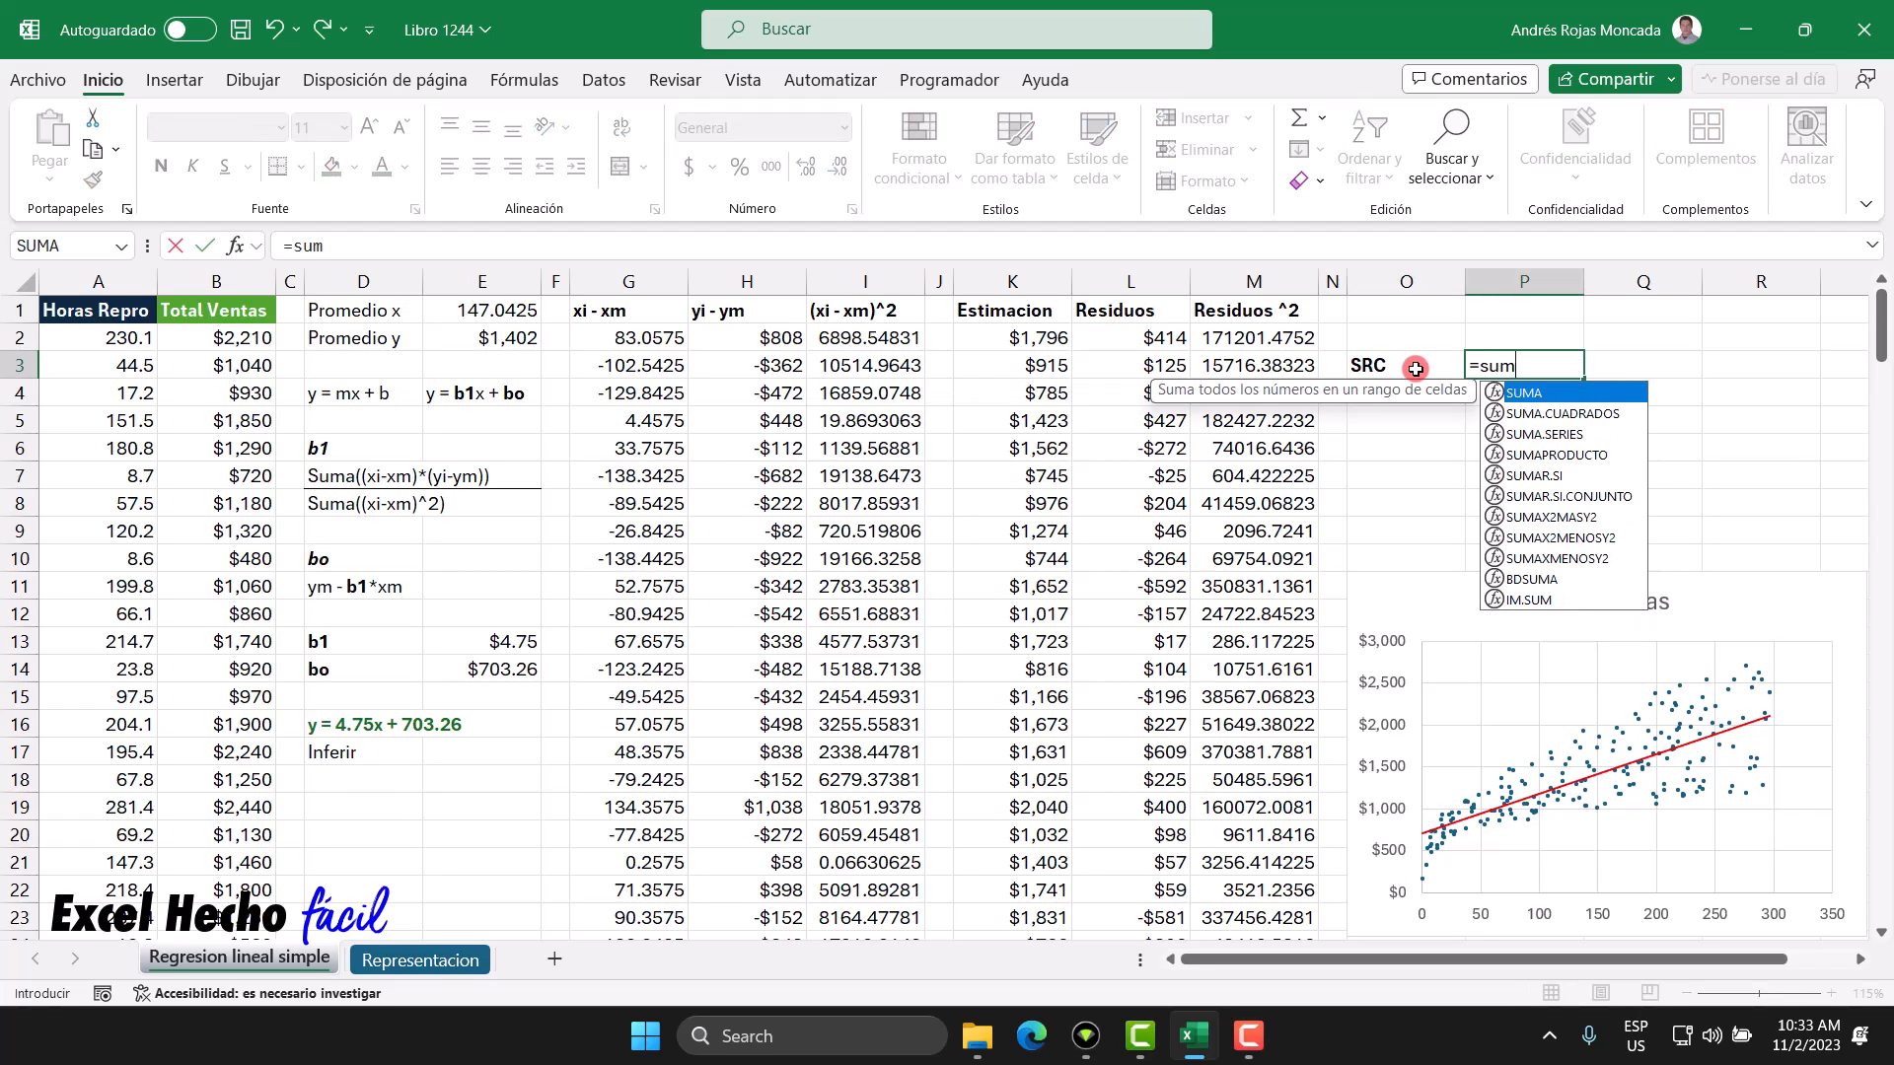
key(Tab)
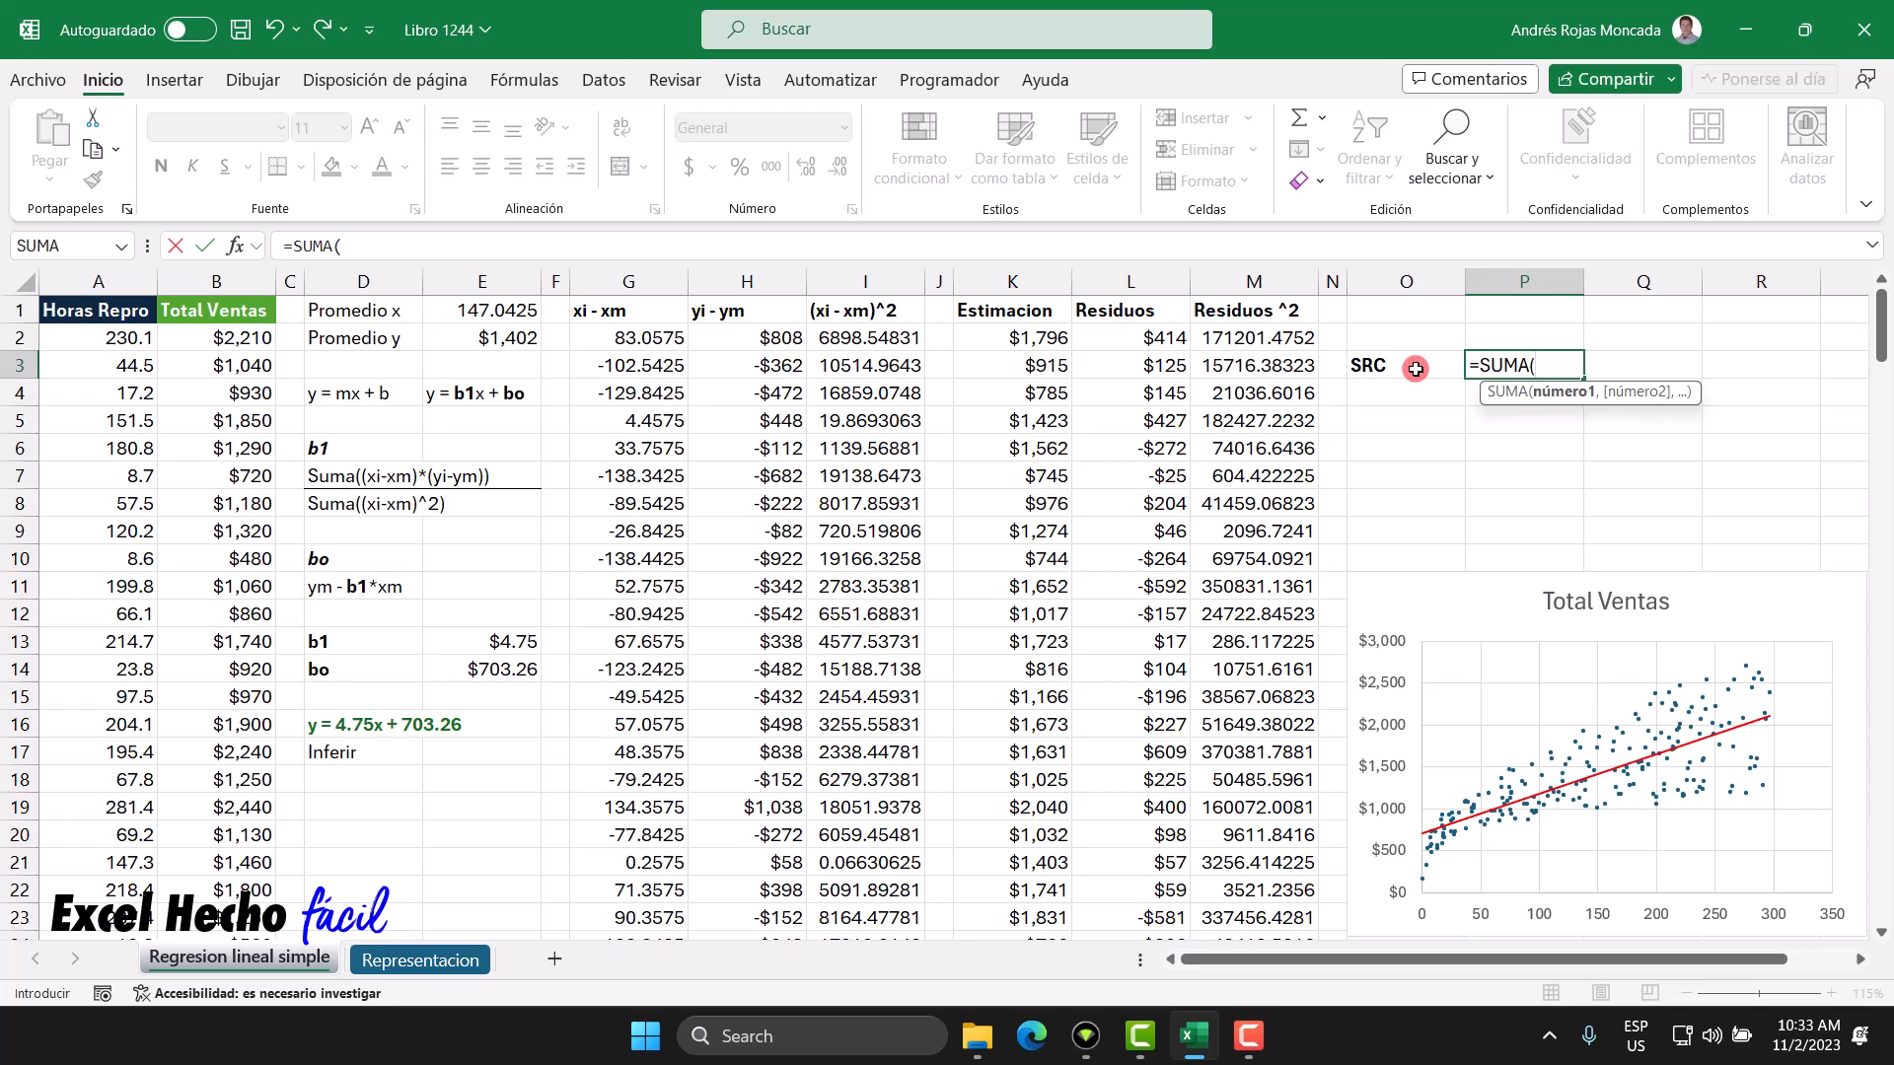
click(1298, 338)
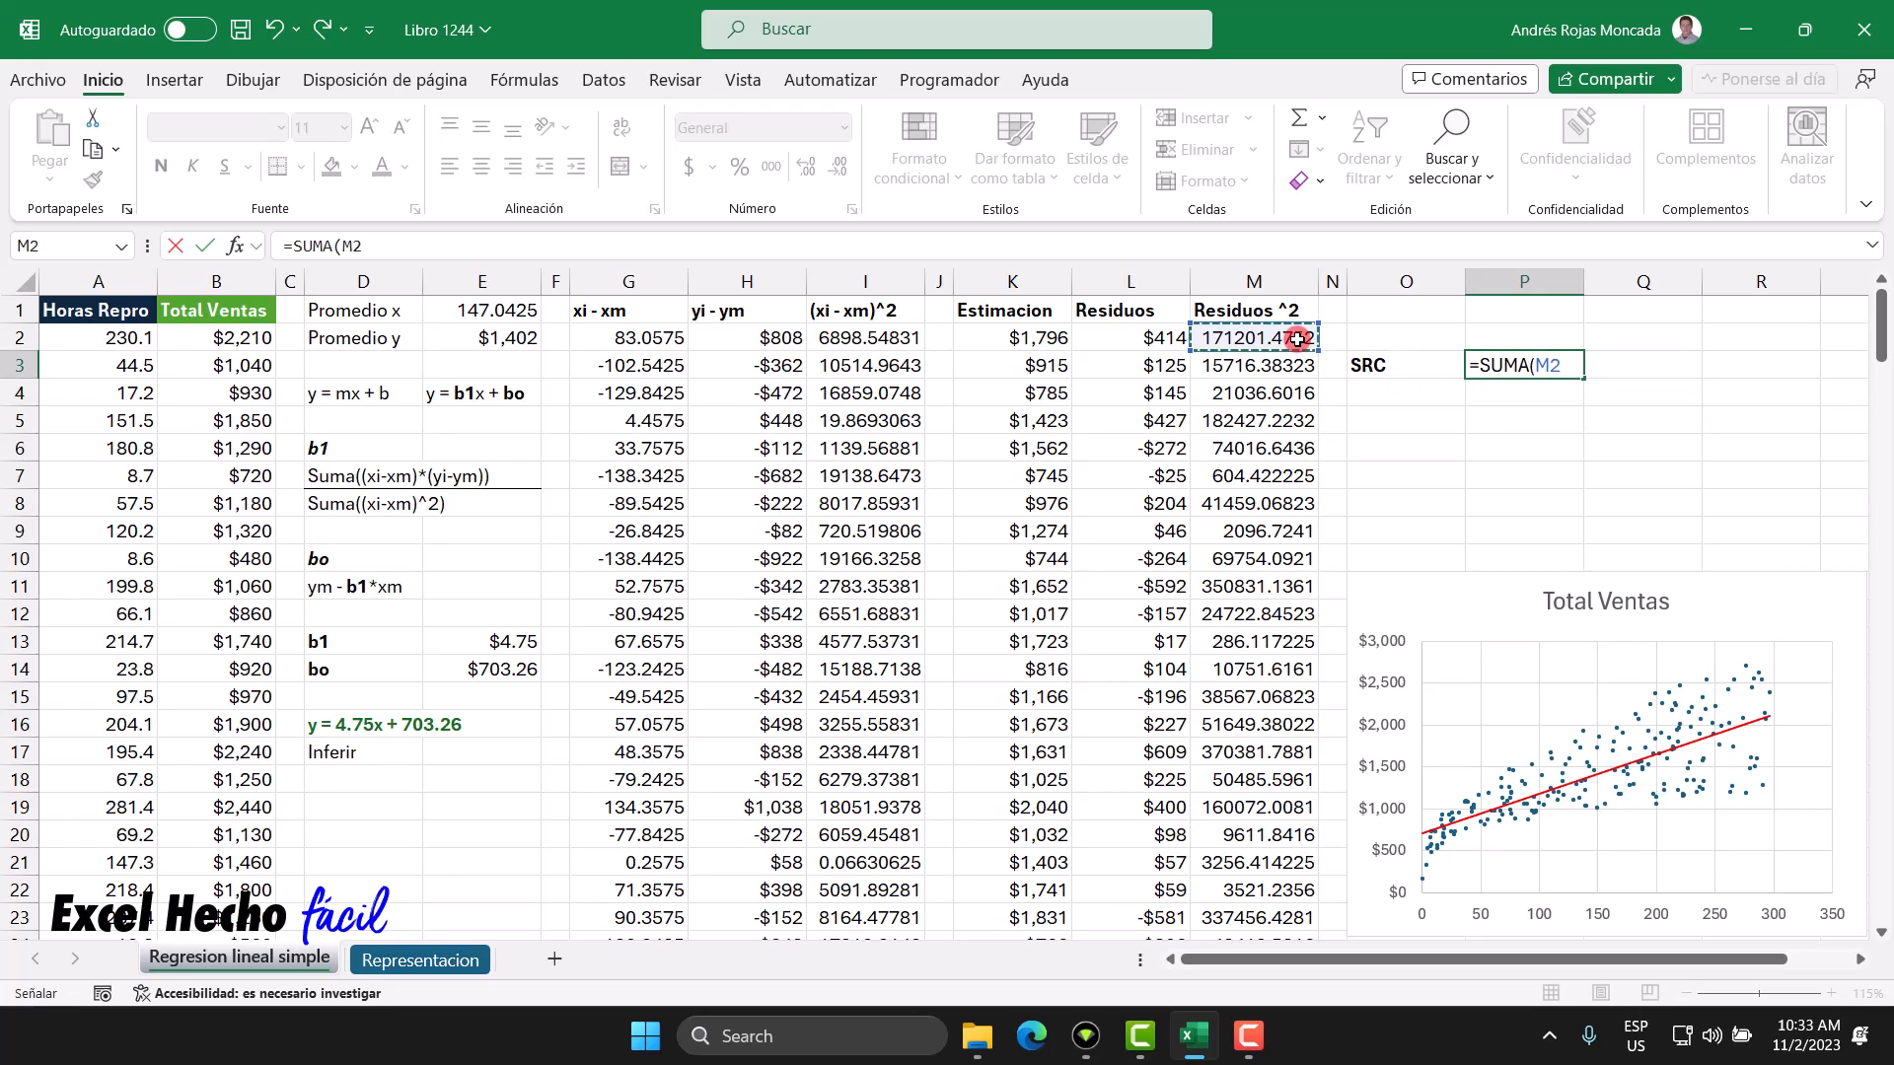
text(#)
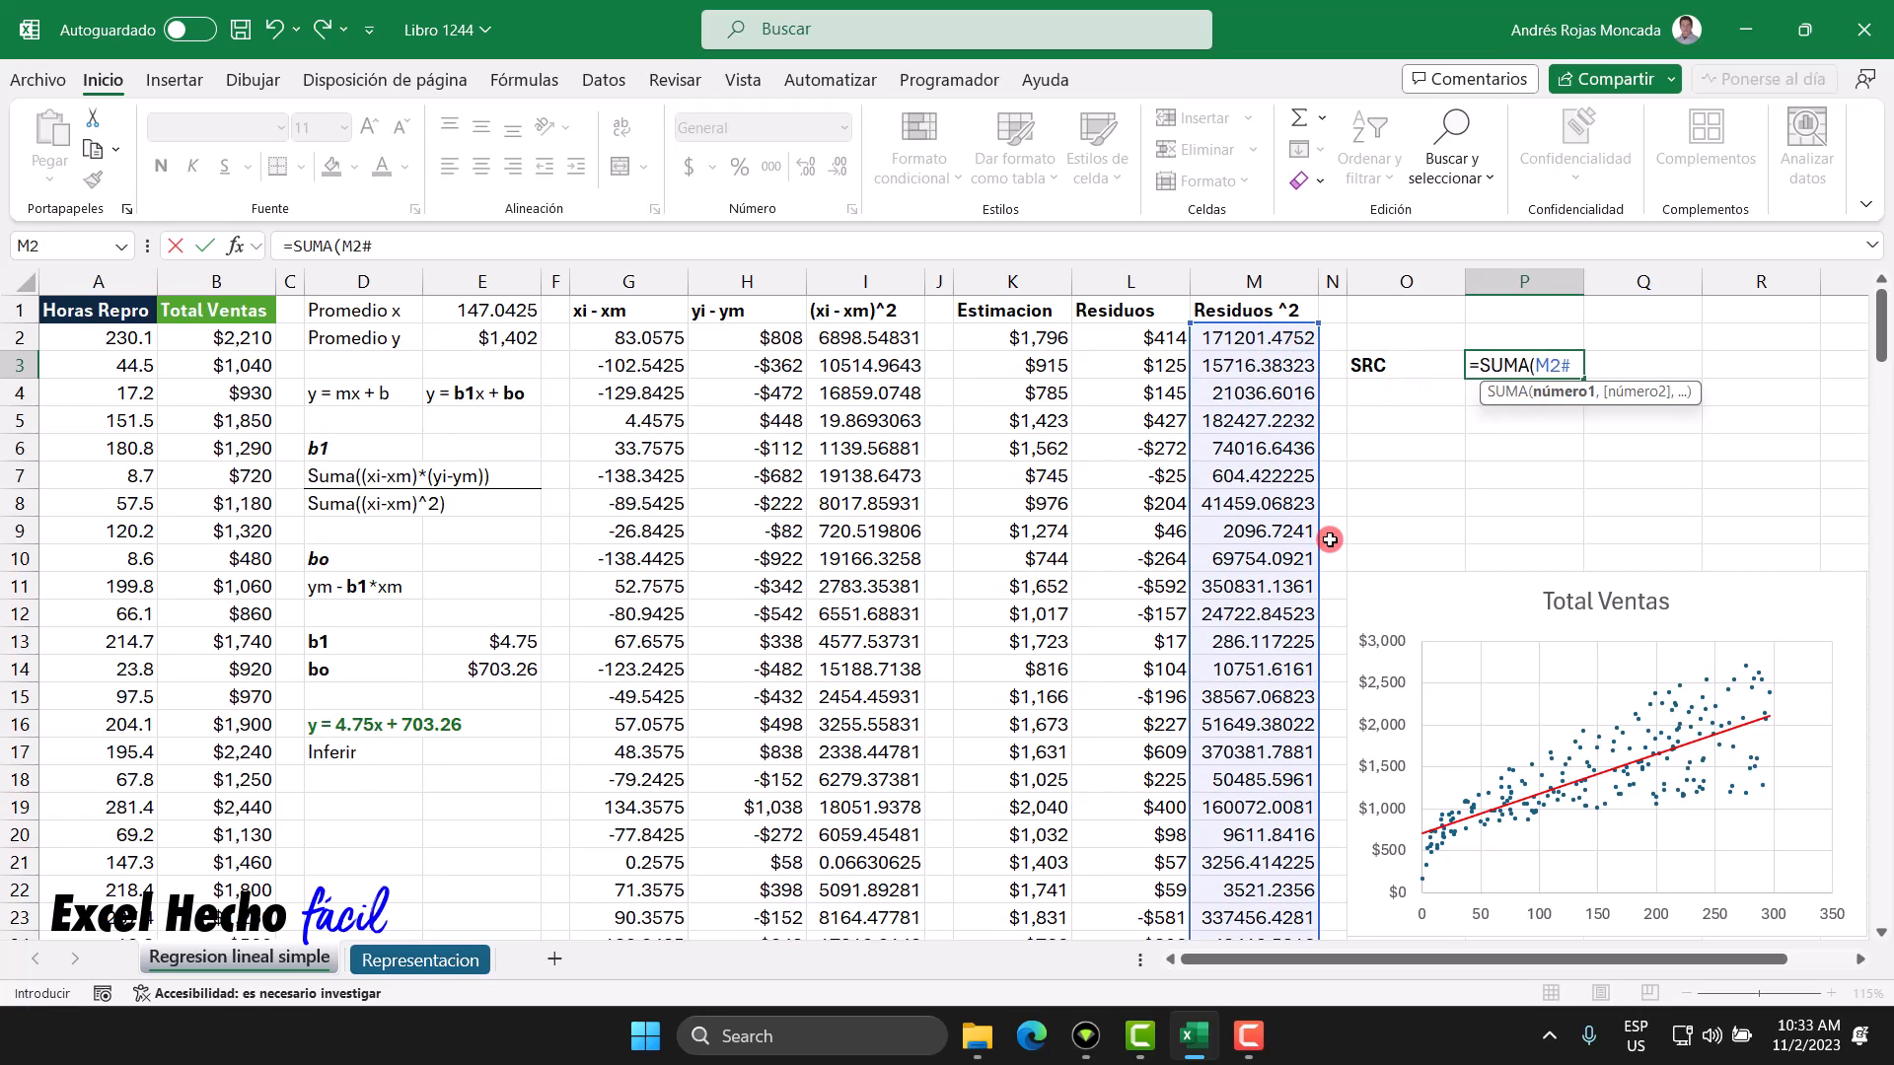
text())
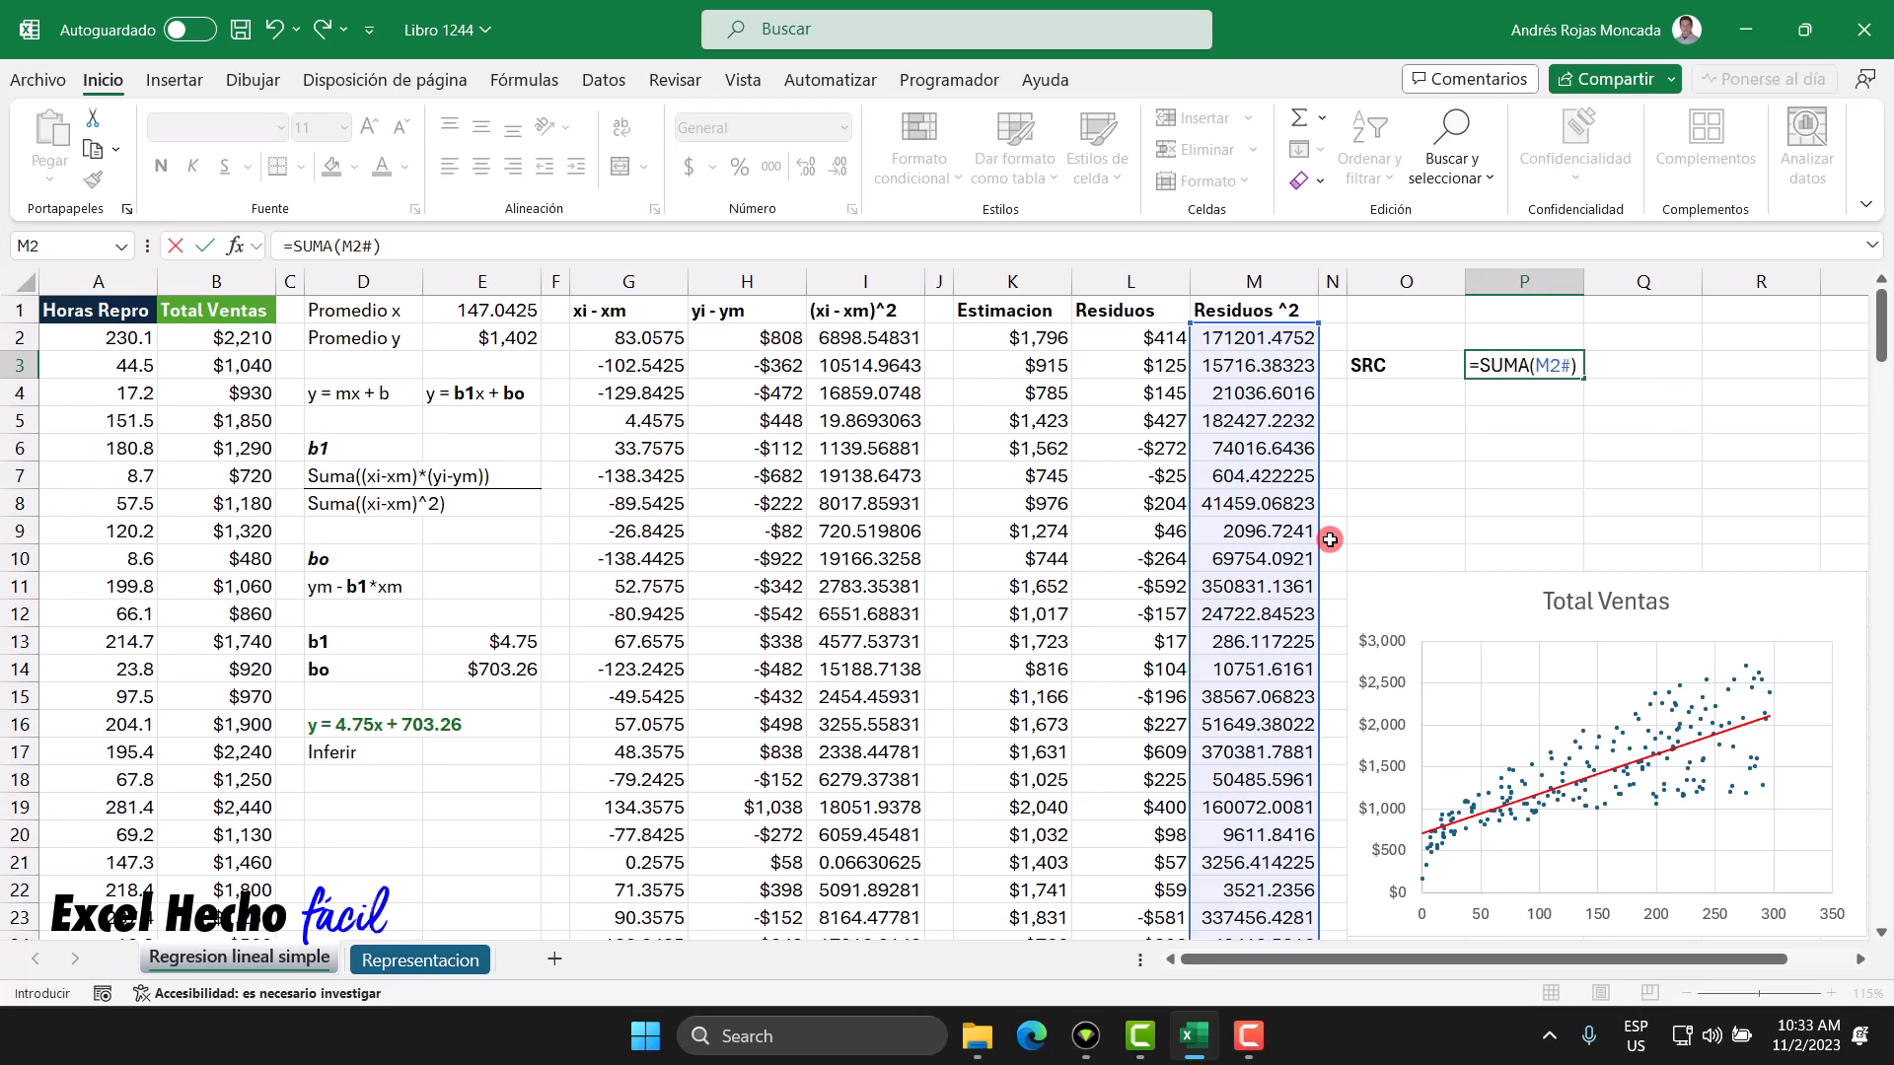
key(Return)
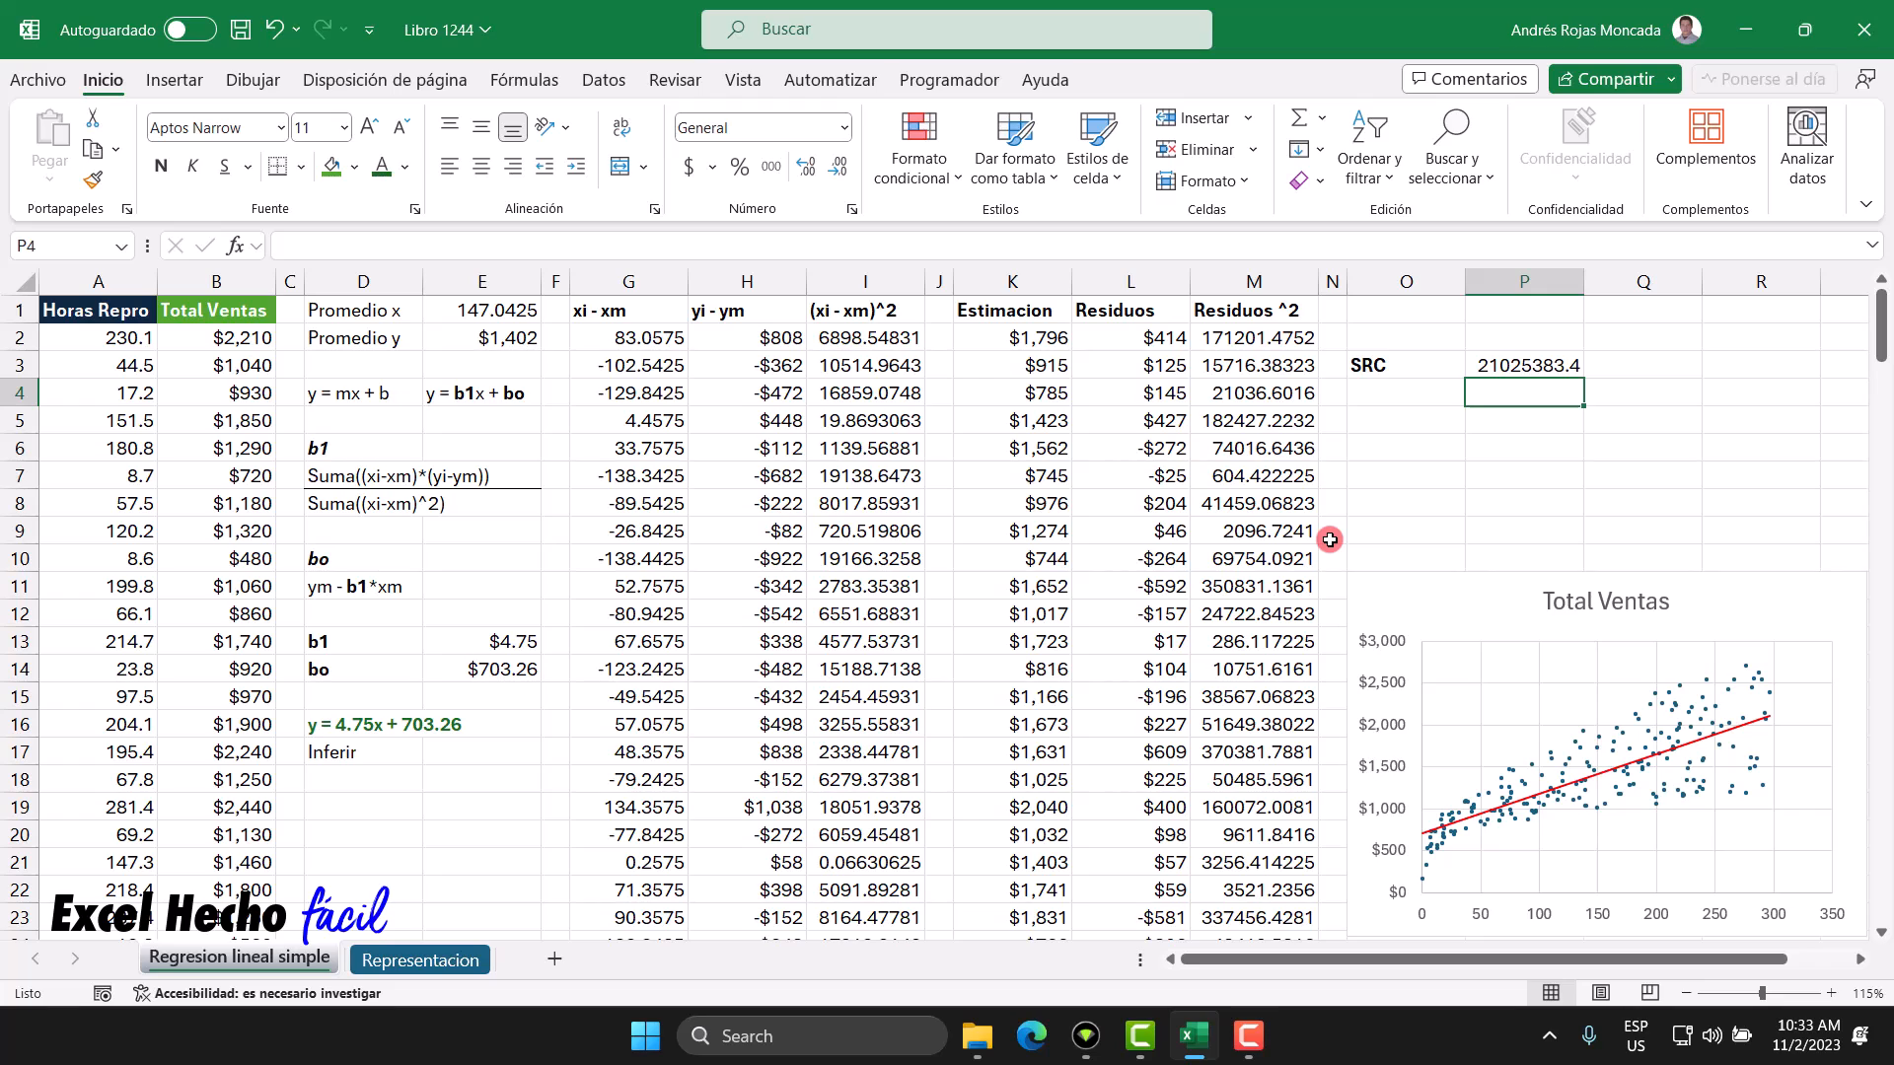
Step: Format the SRC value in P3 as currency (Moneda) with no decimal places
click(1517, 366)
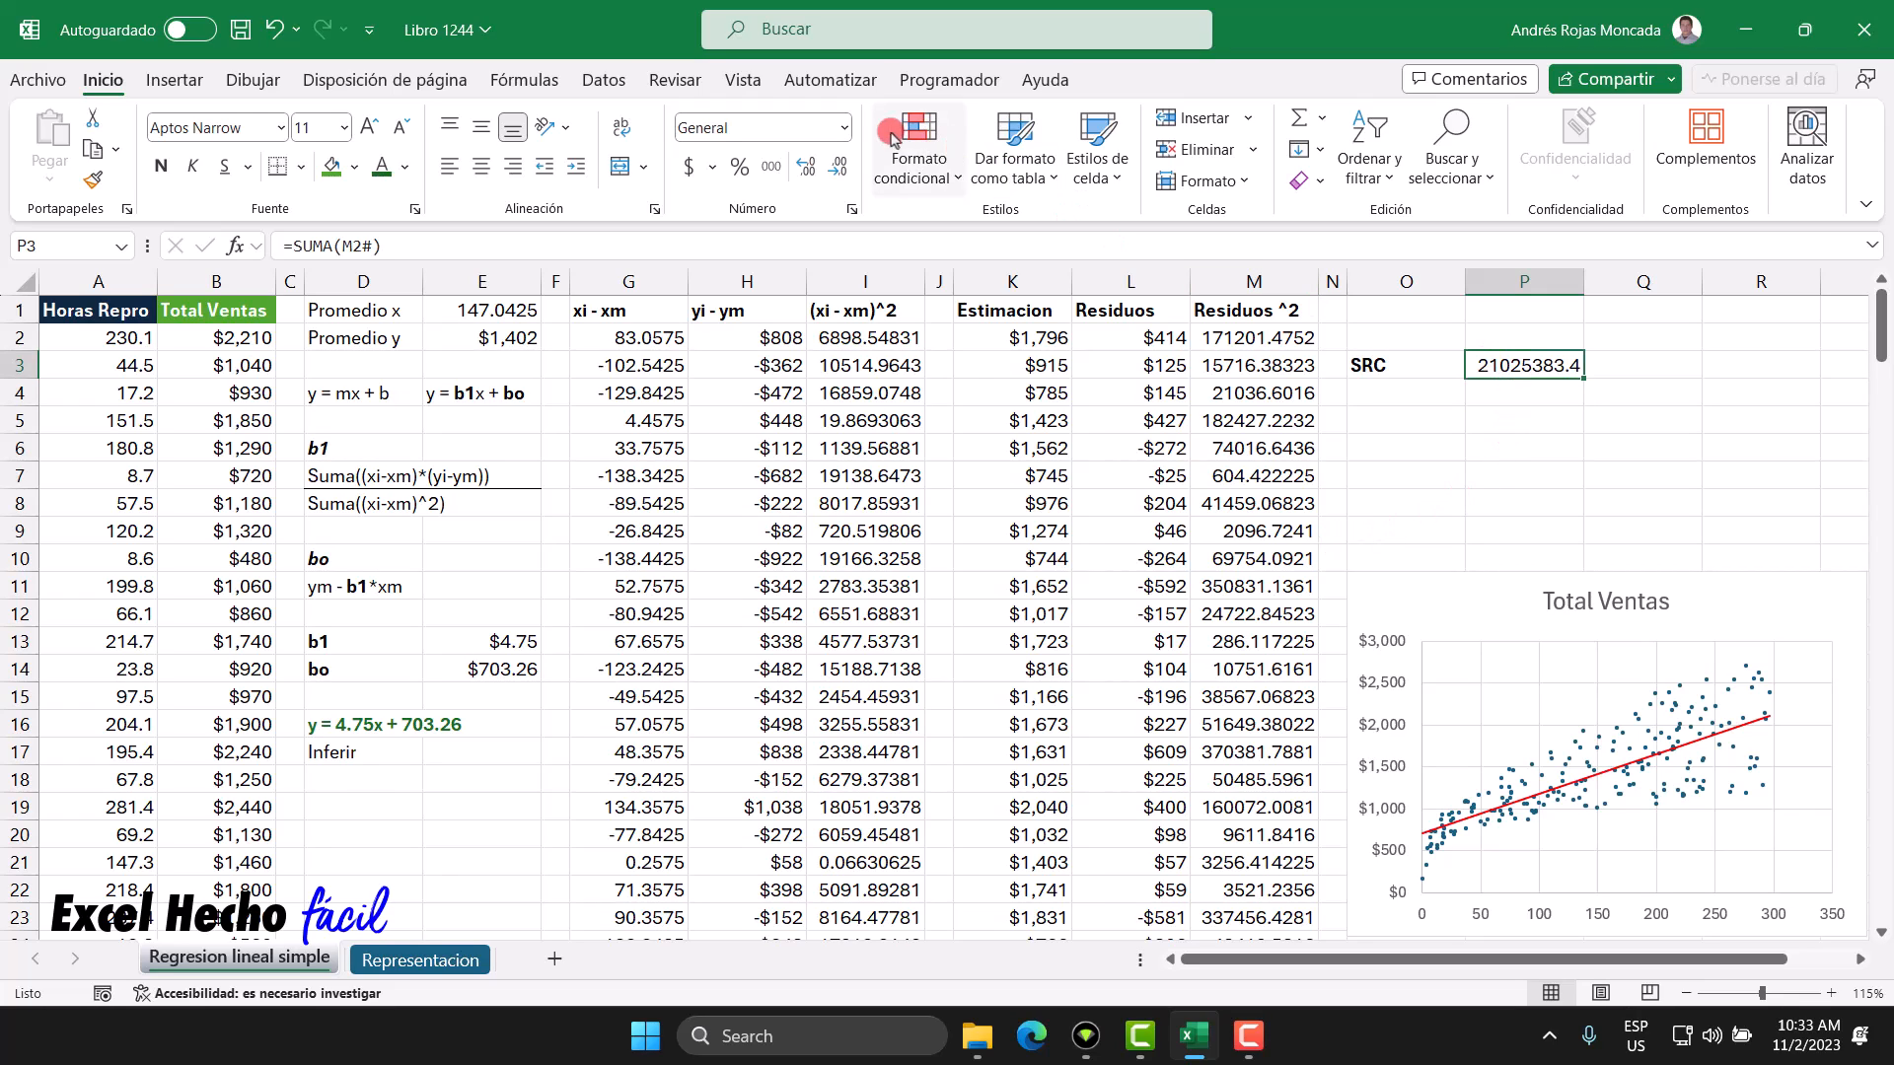
click(845, 127)
click(827, 294)
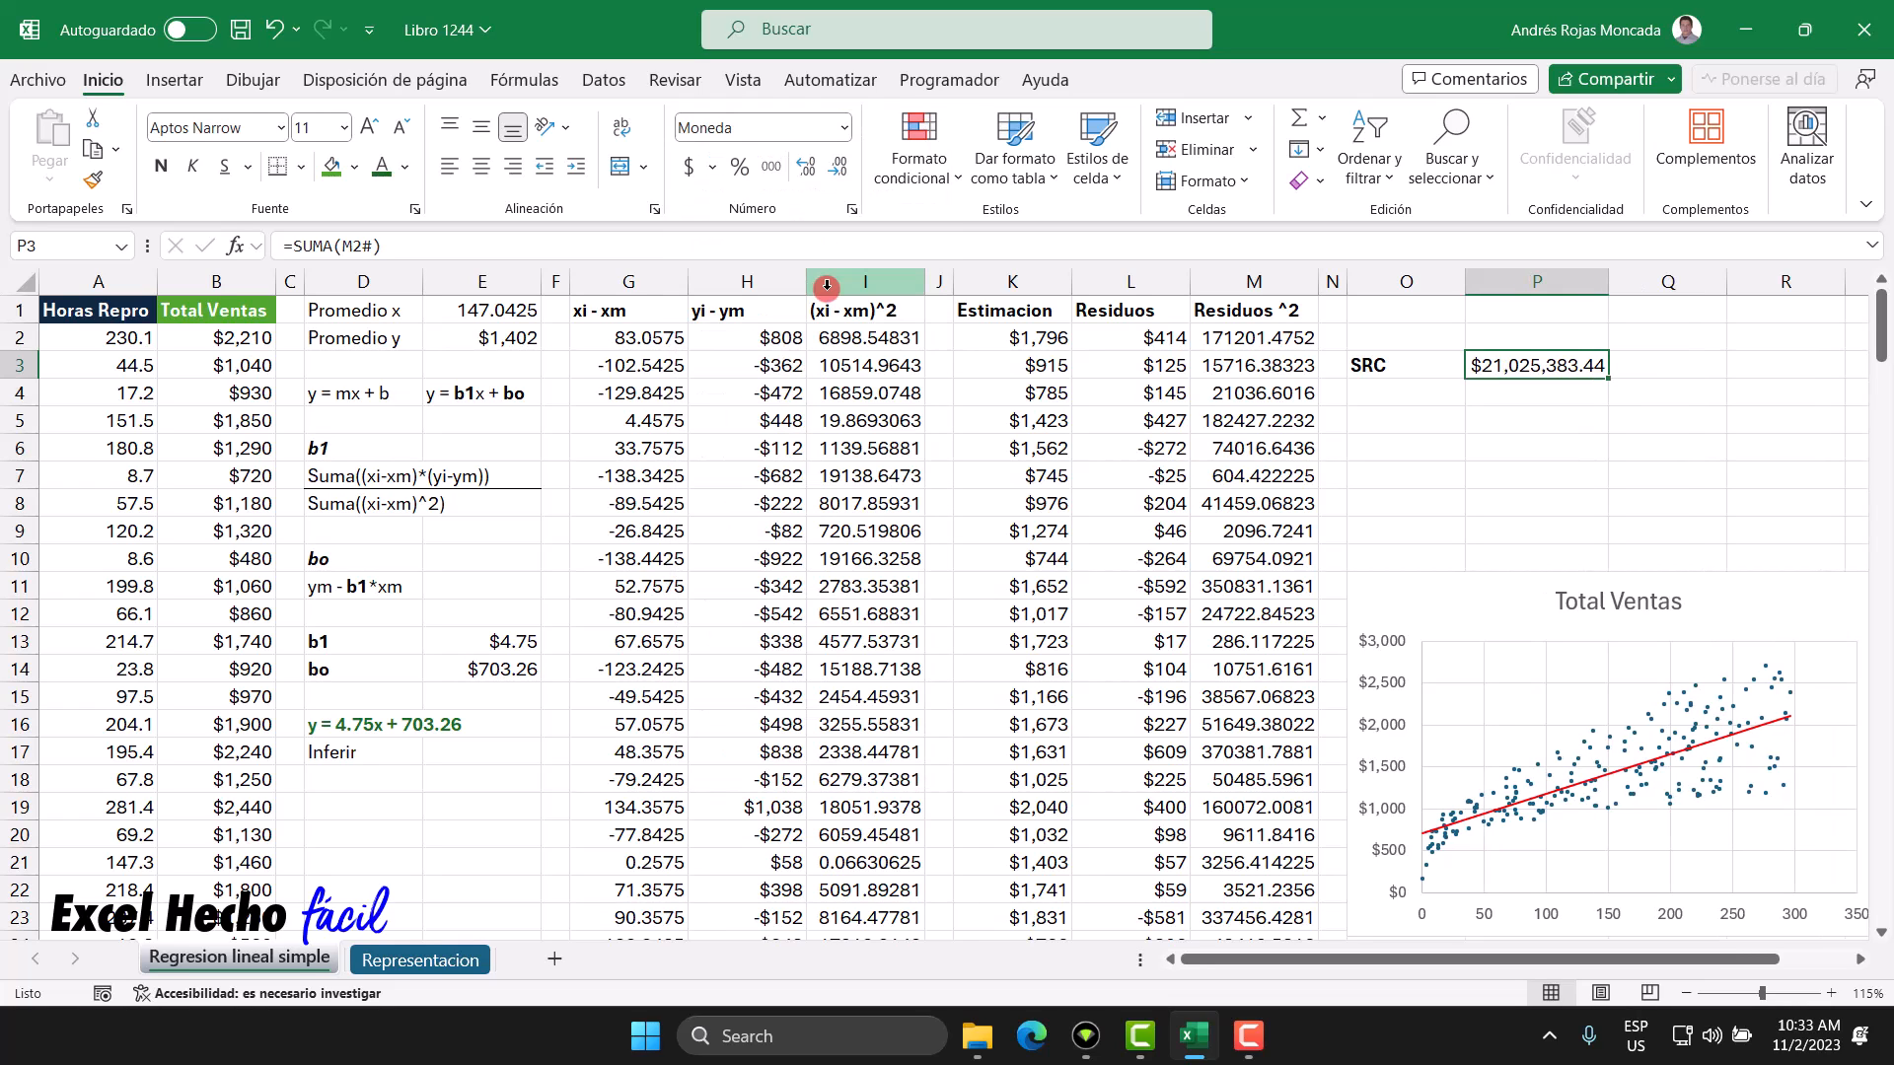
click(838, 168)
click(838, 168)
Step: Enter the label STC Depend. in cell O4 and make it bold
click(1376, 387)
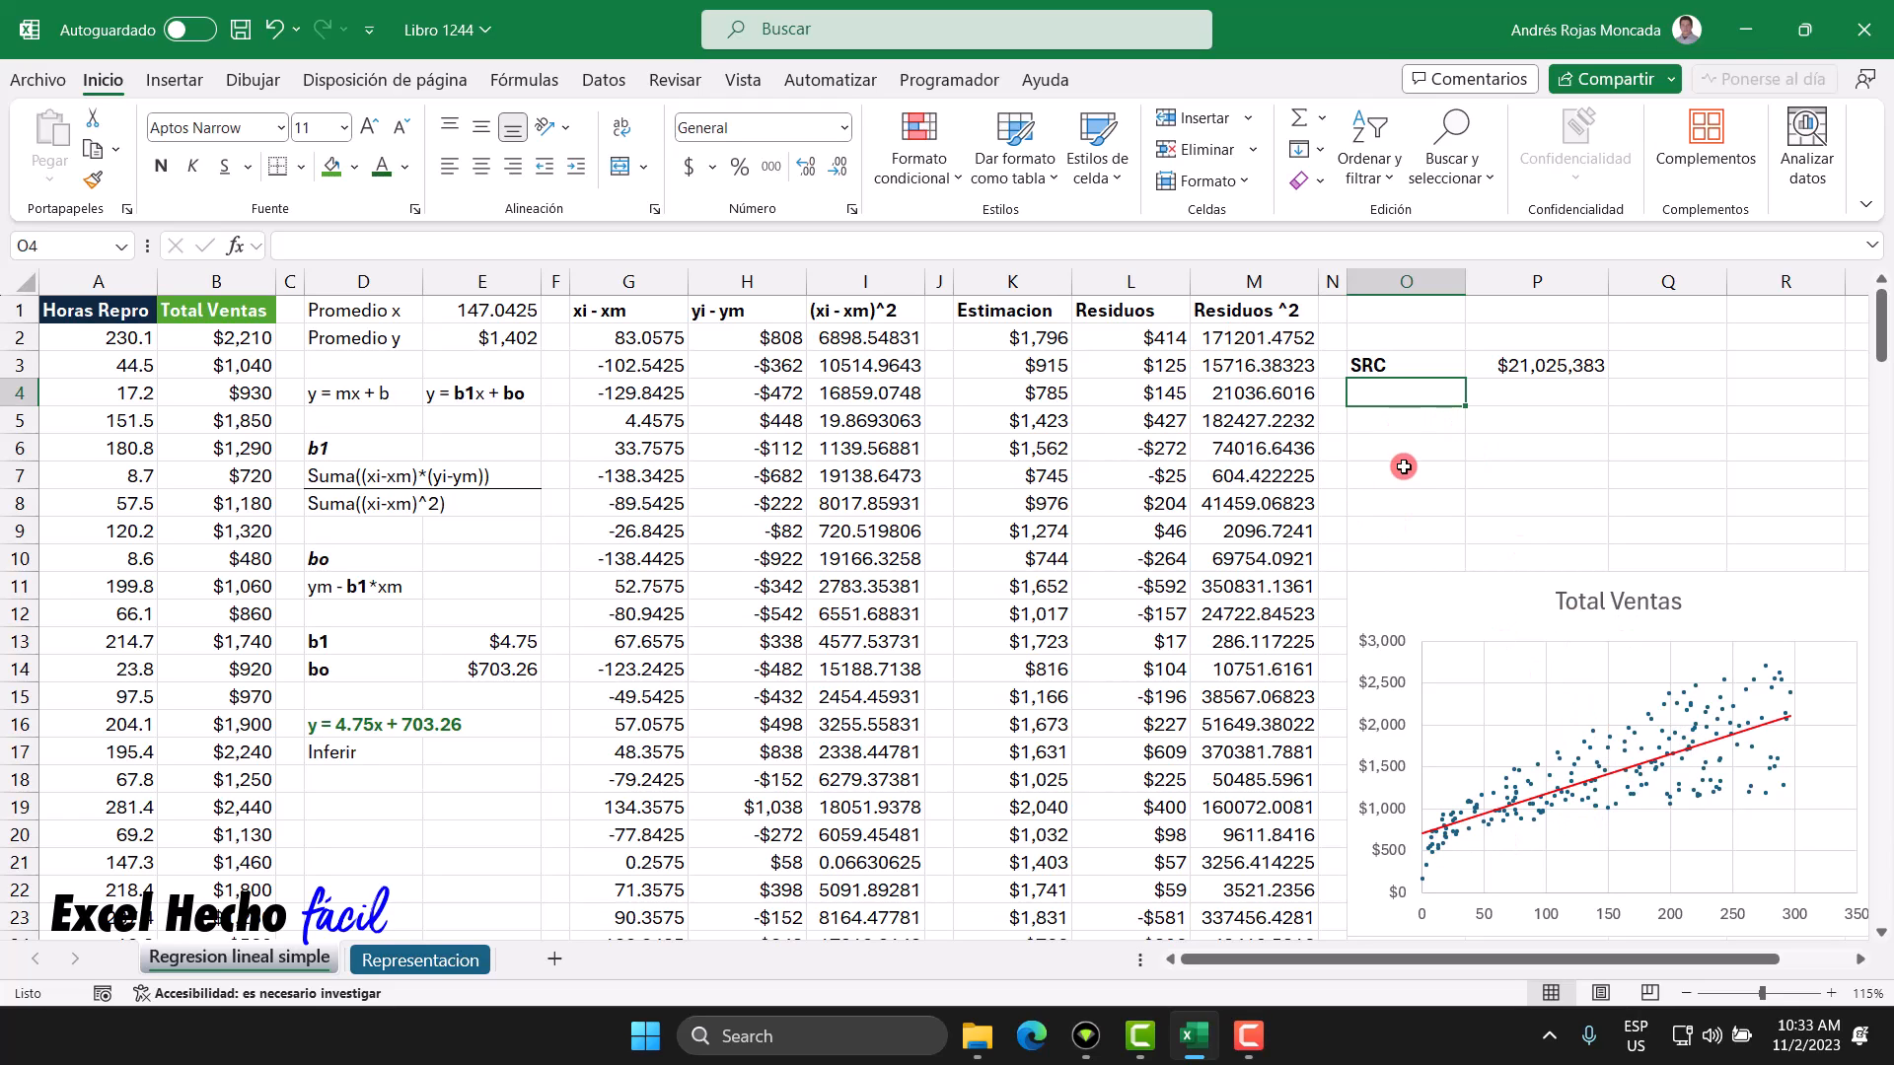
text(ST)
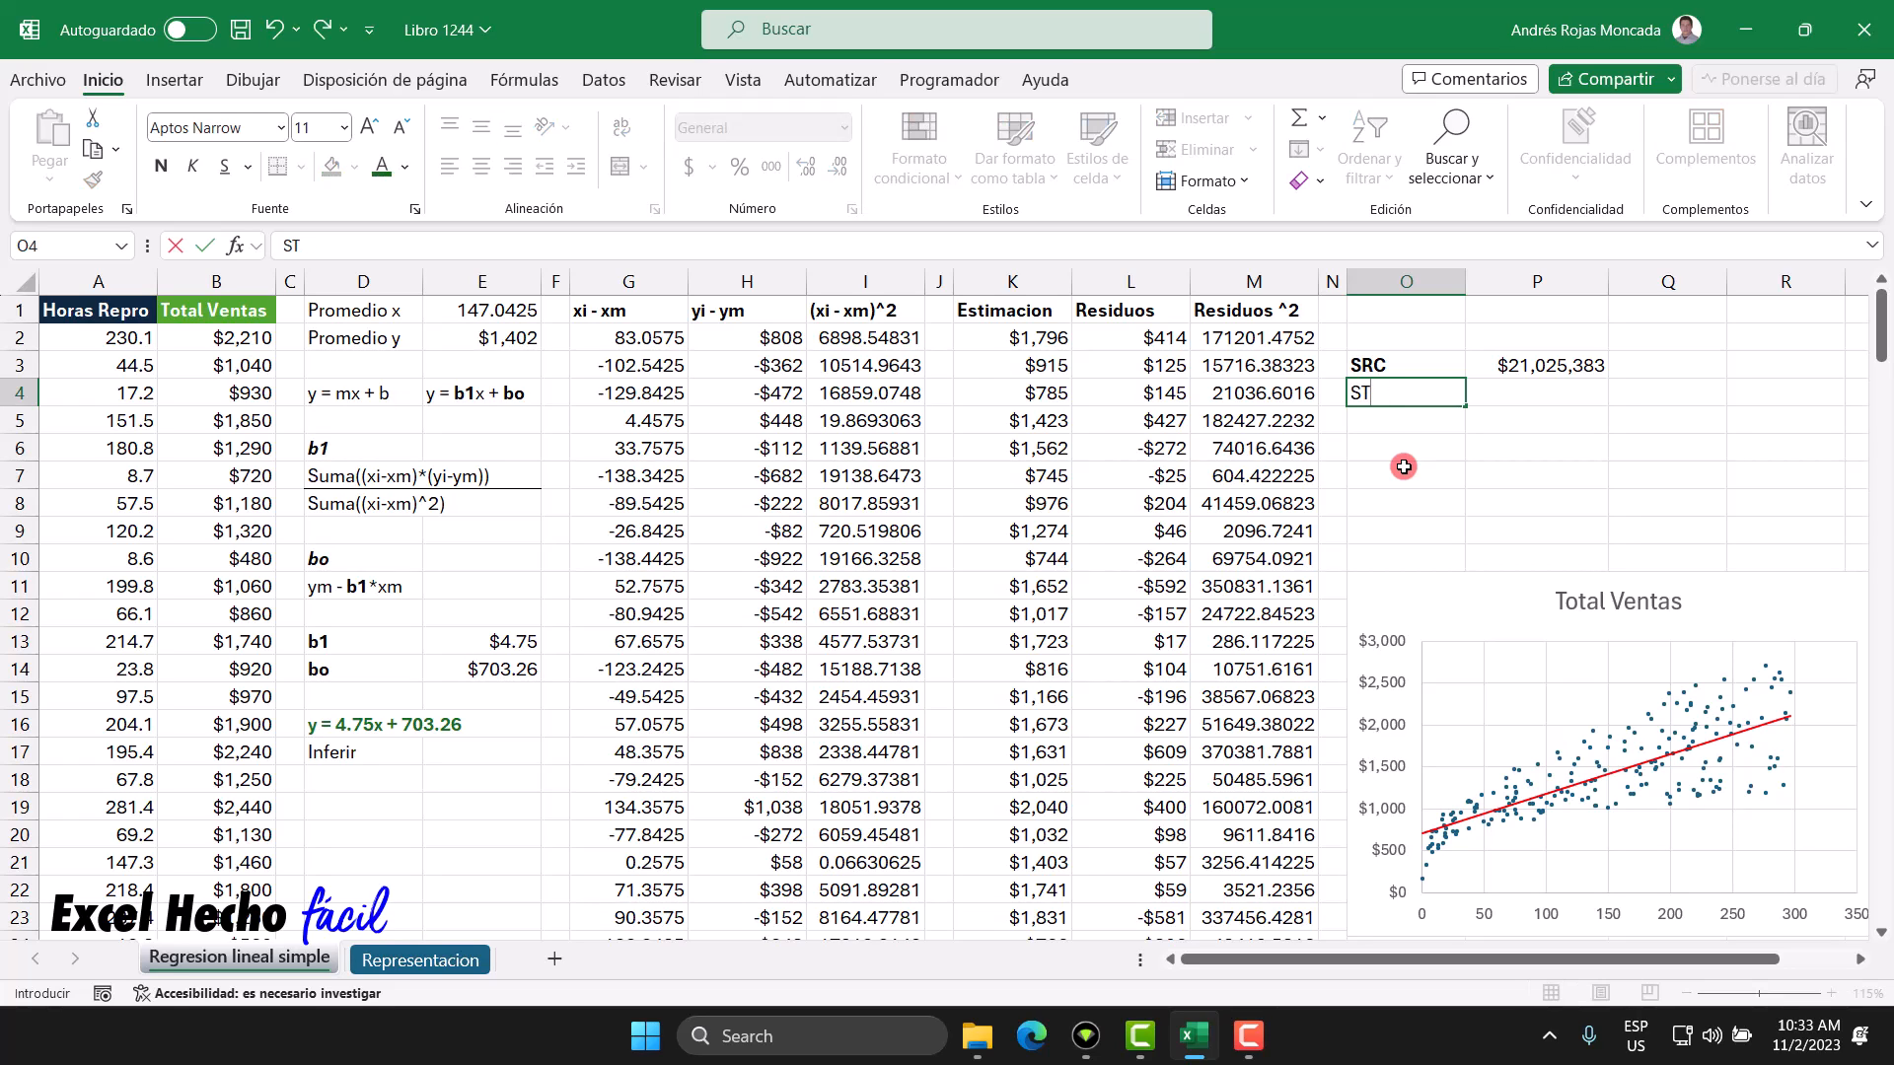
text(C Depend.)
key(Return)
key(Up)
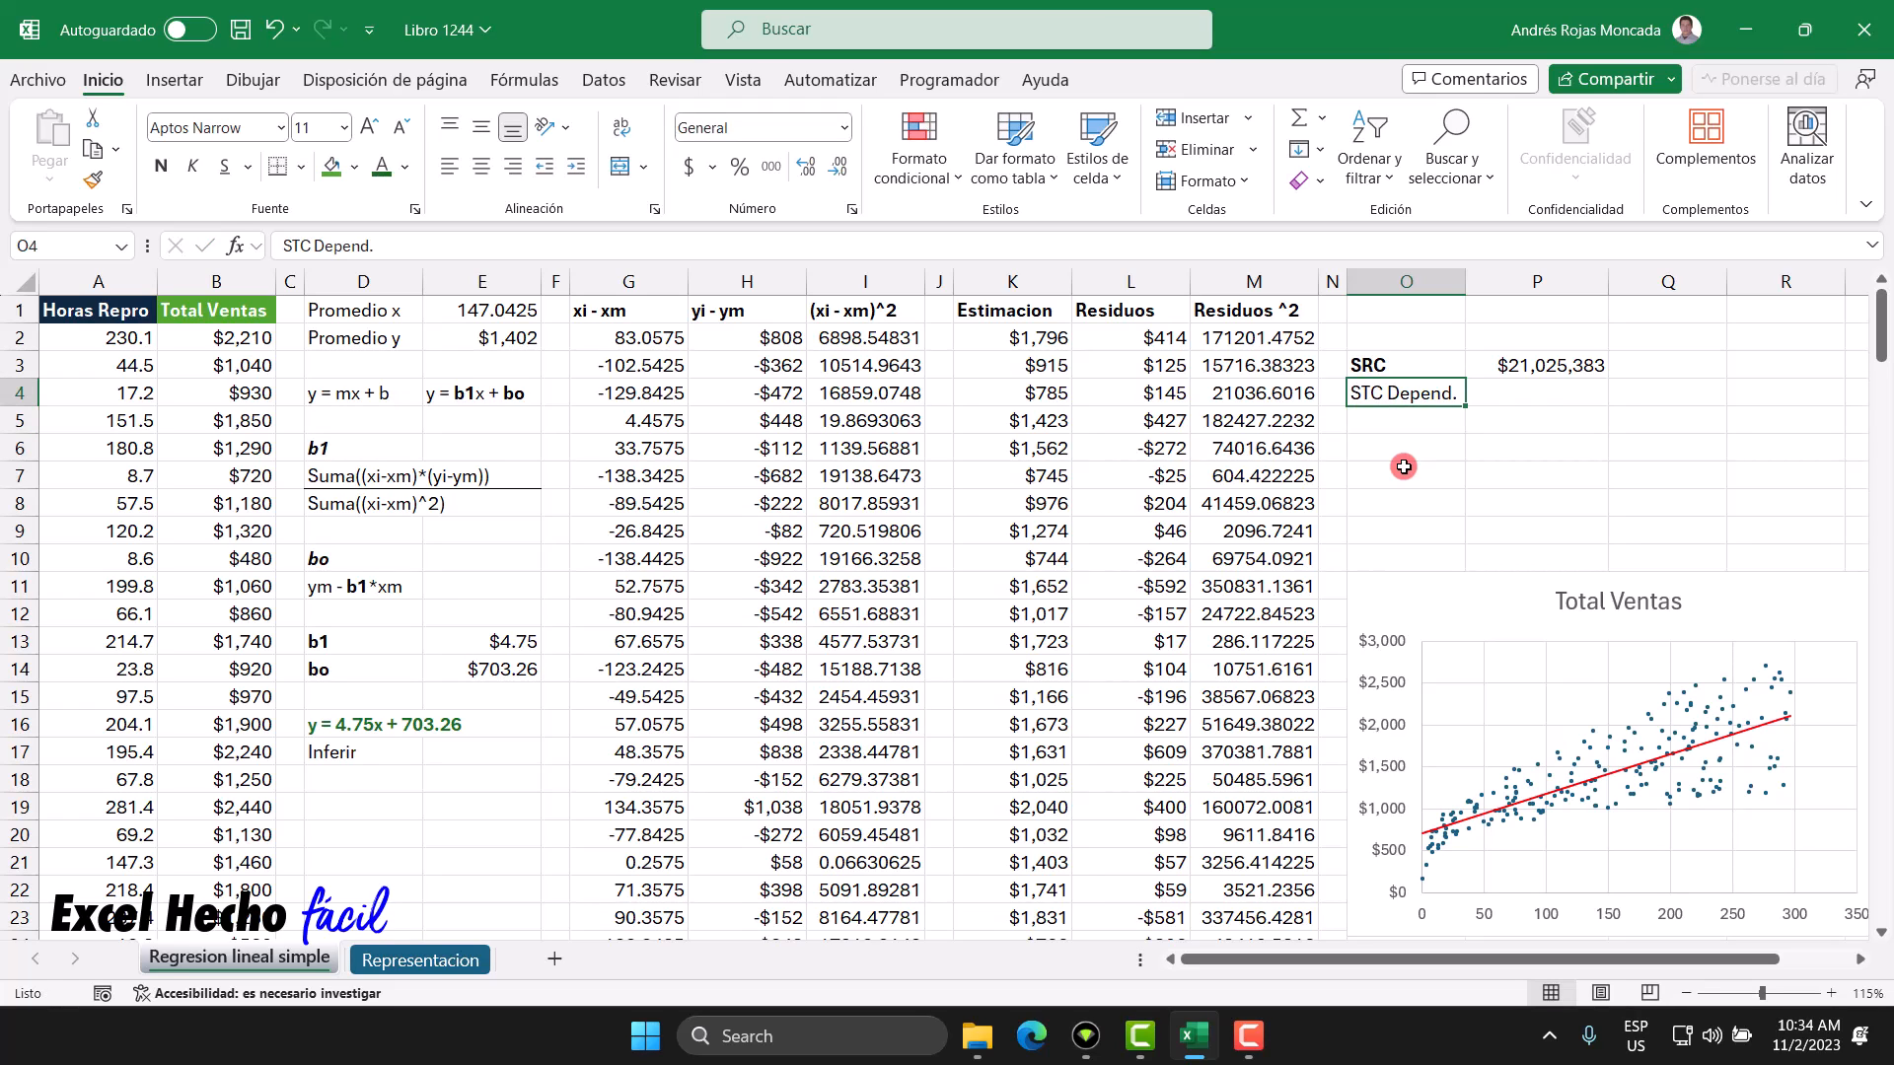
key(ctrl+n)
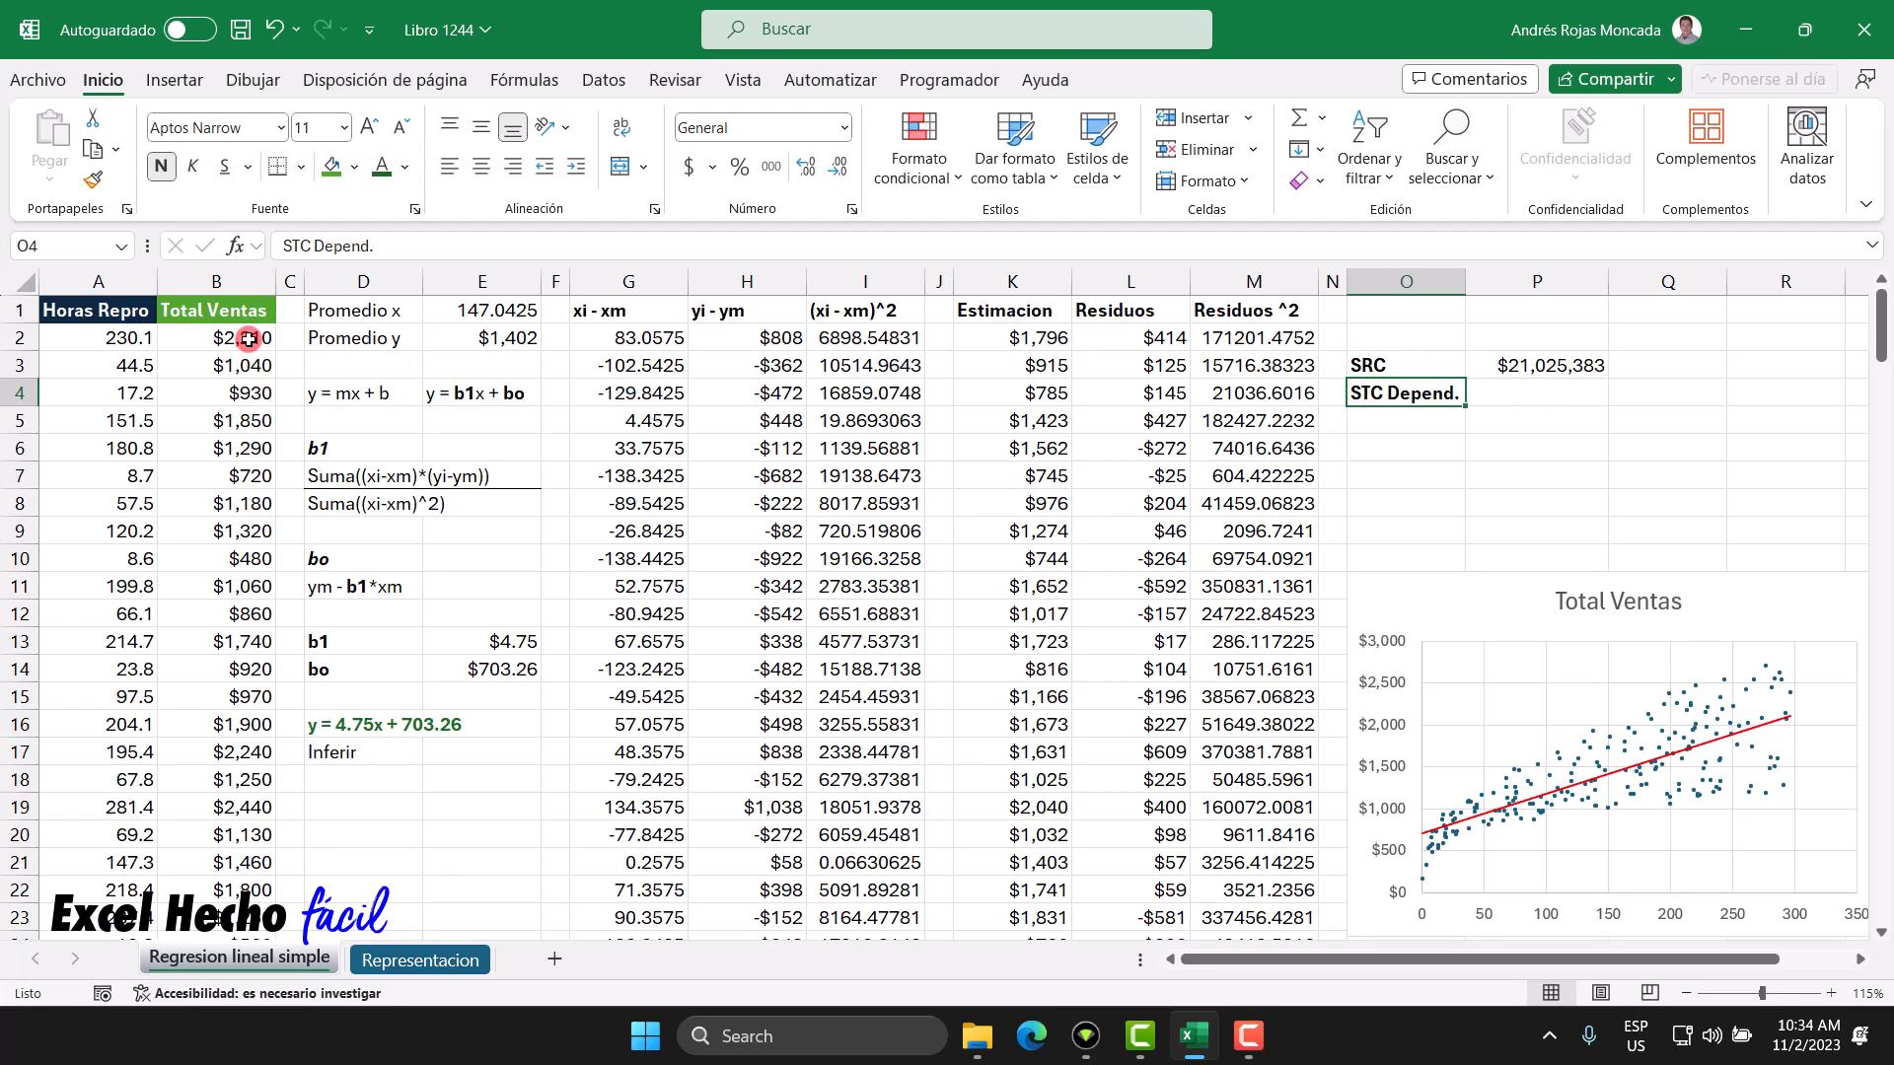
Step: Start a formula in P4 that subtracts the Promedio y value in E2 from the Total Ventas range B2:B201
click(1494, 392)
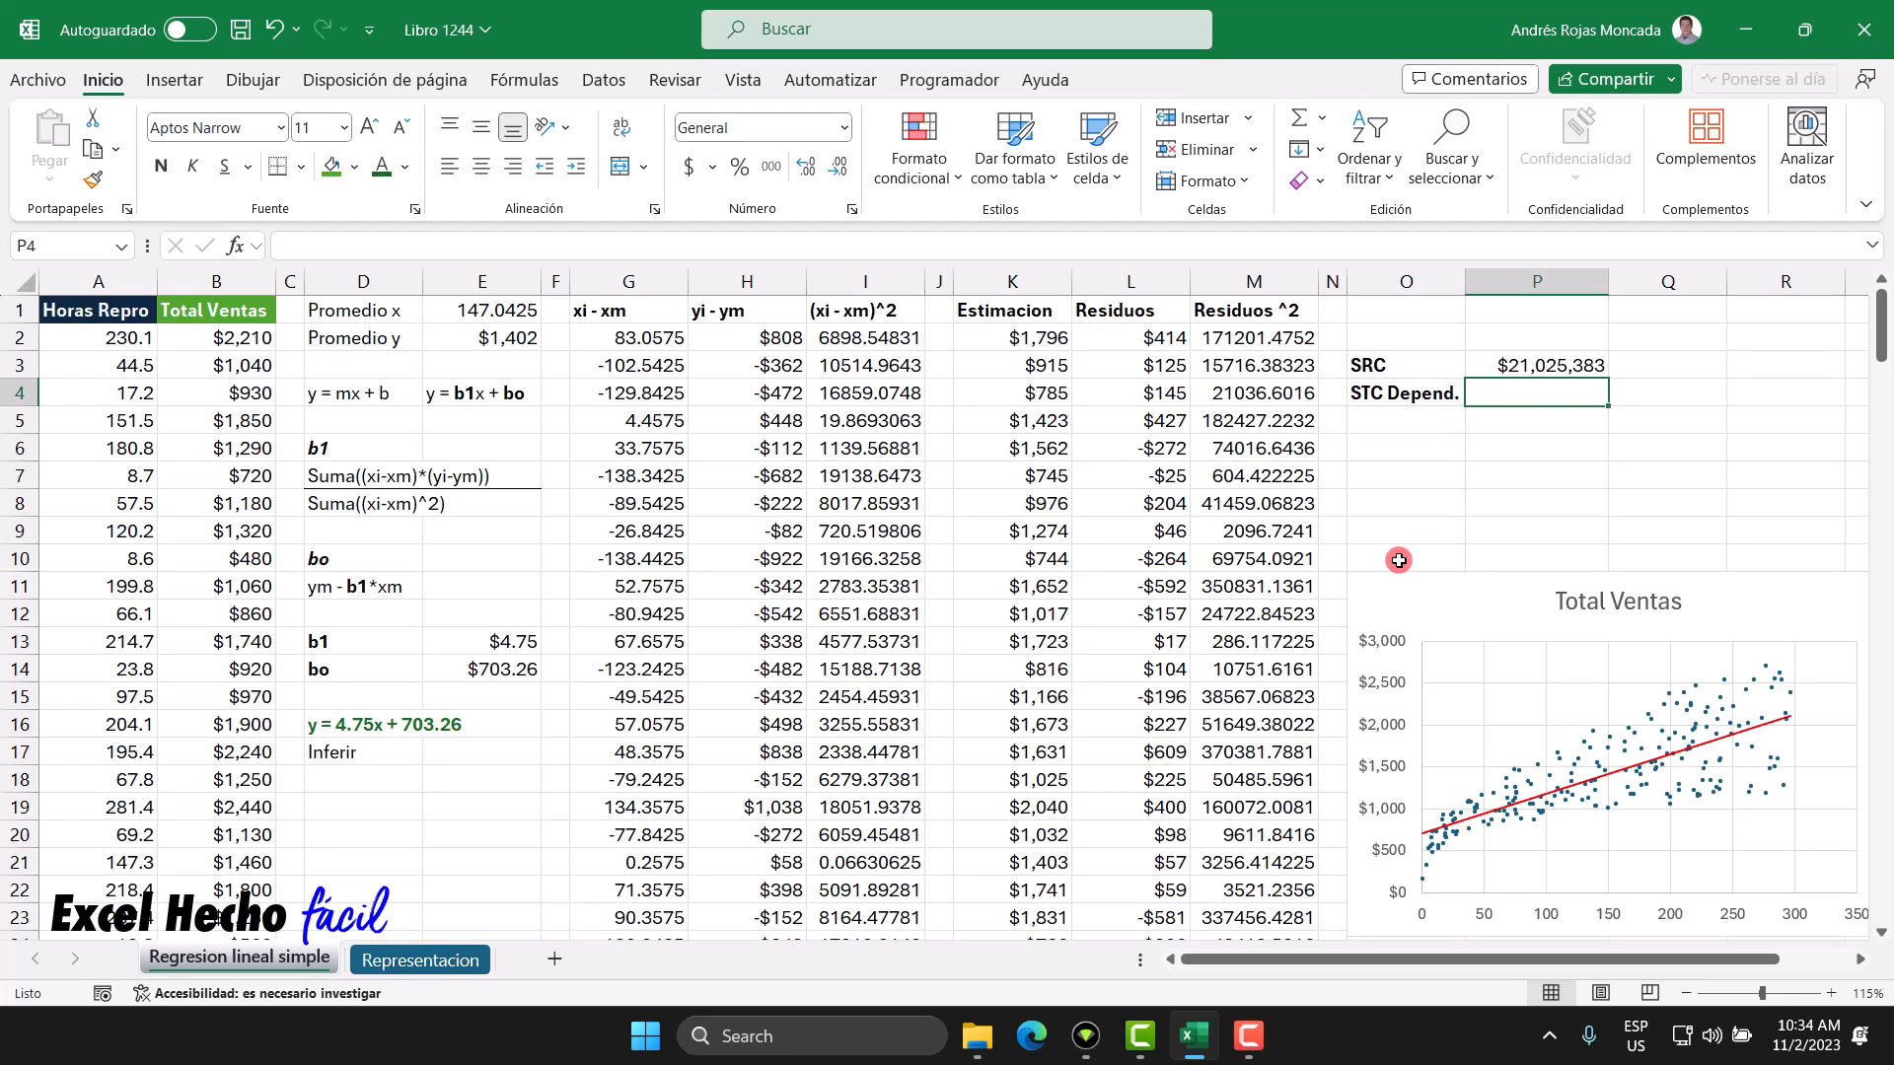
text(=)
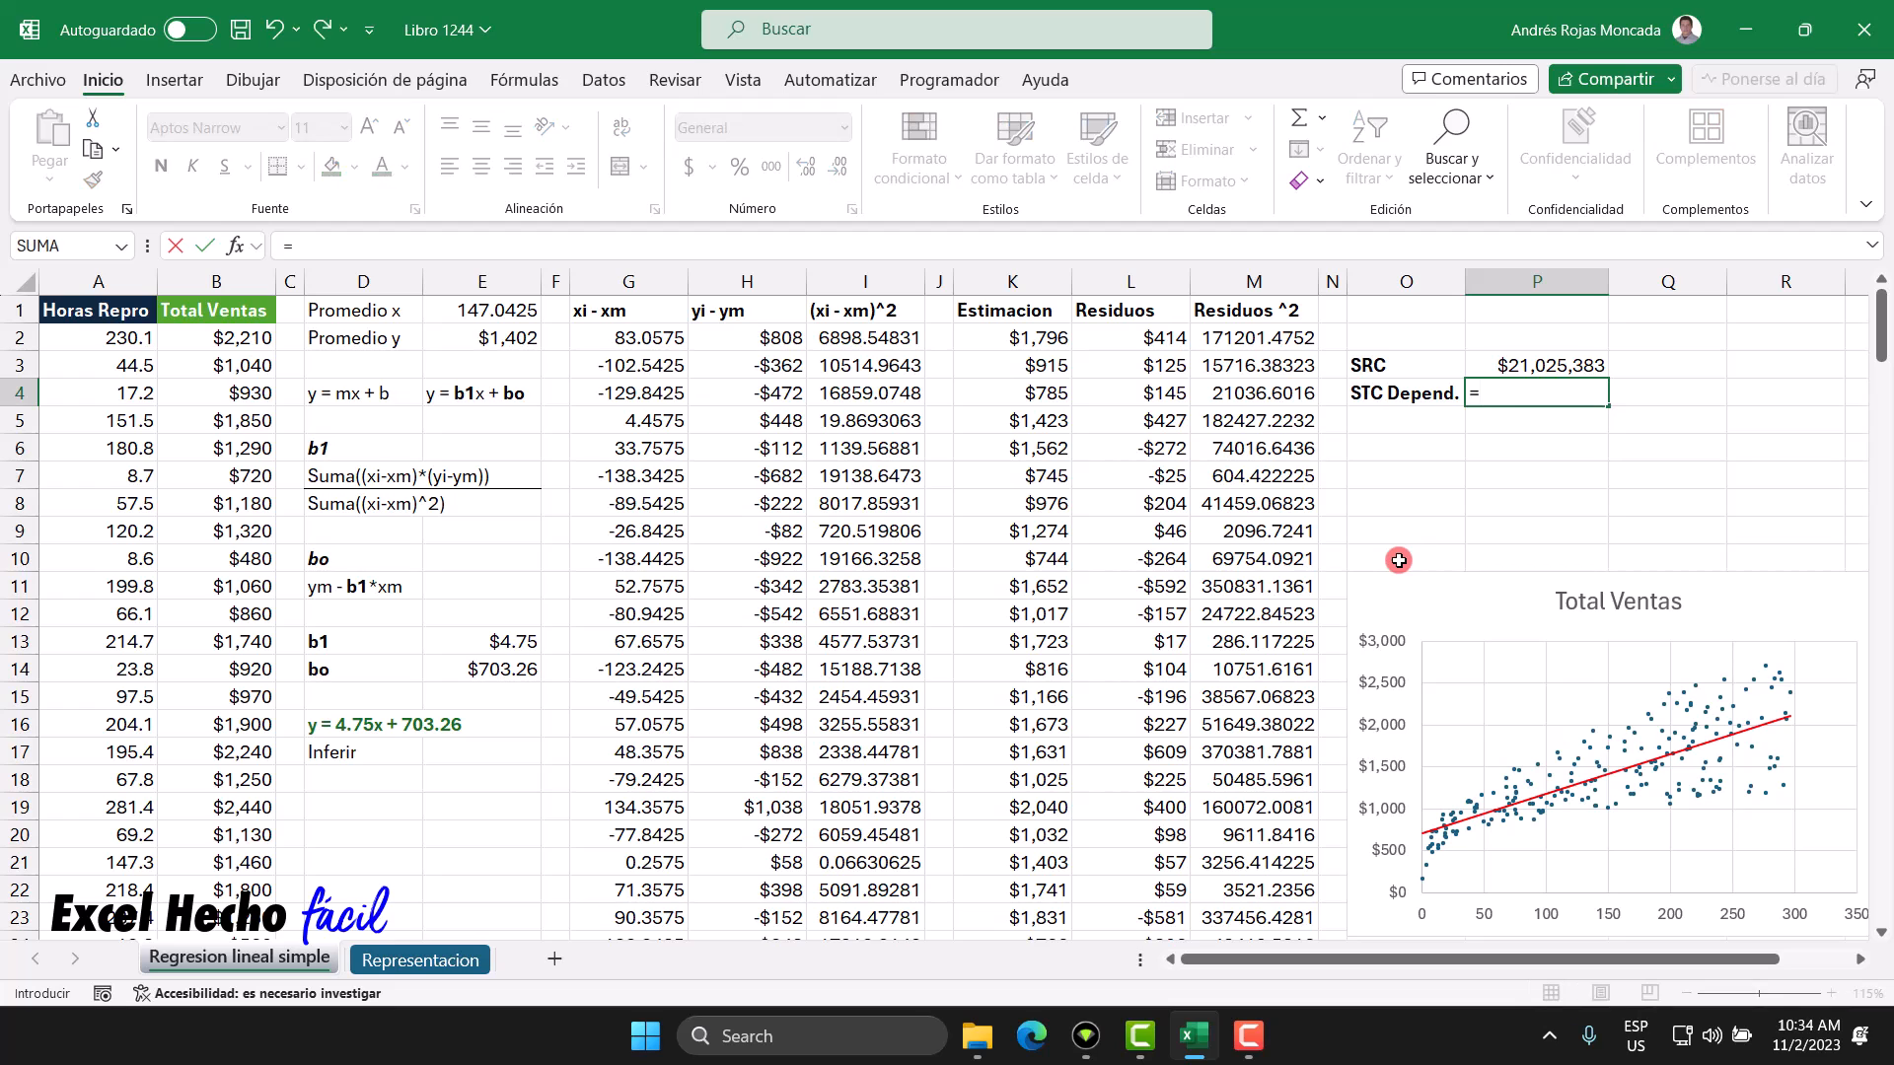
click(256, 344)
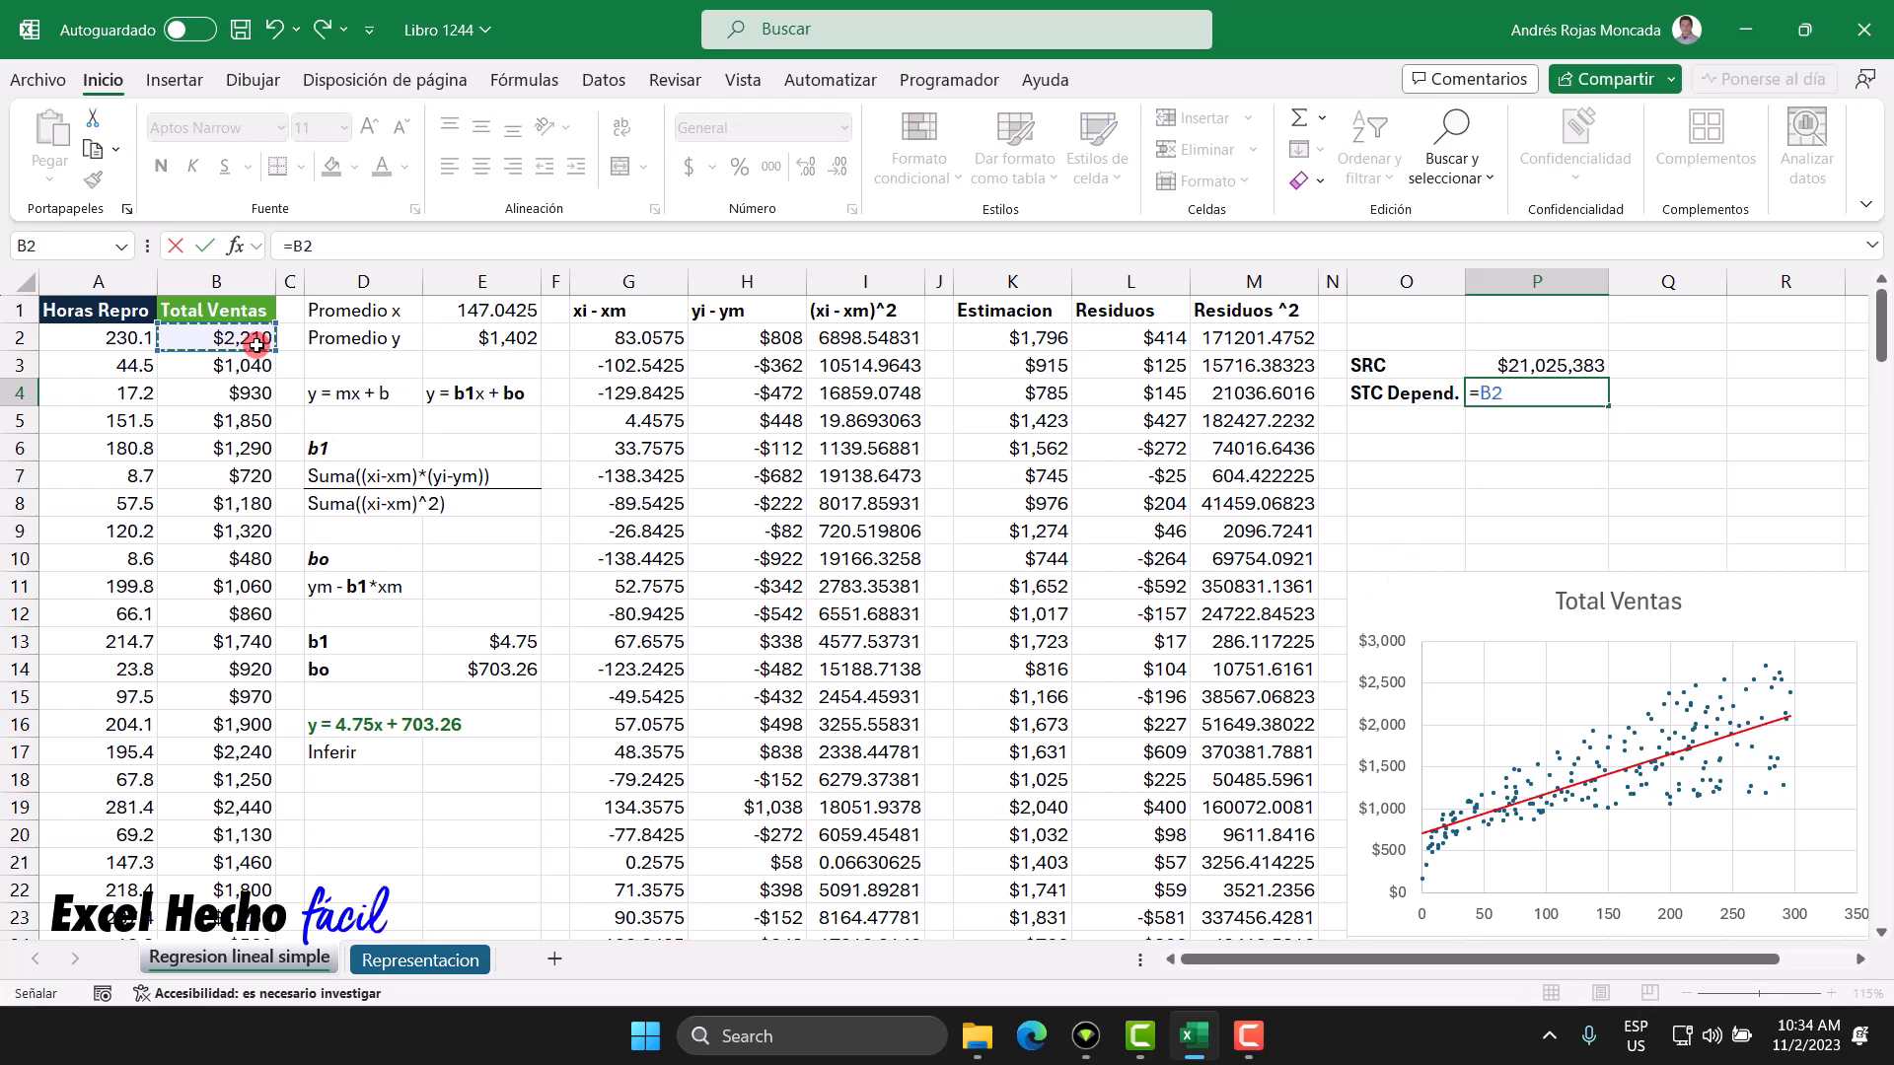
key(ctrl+shift+Down)
key(ctrl+BackSpace)
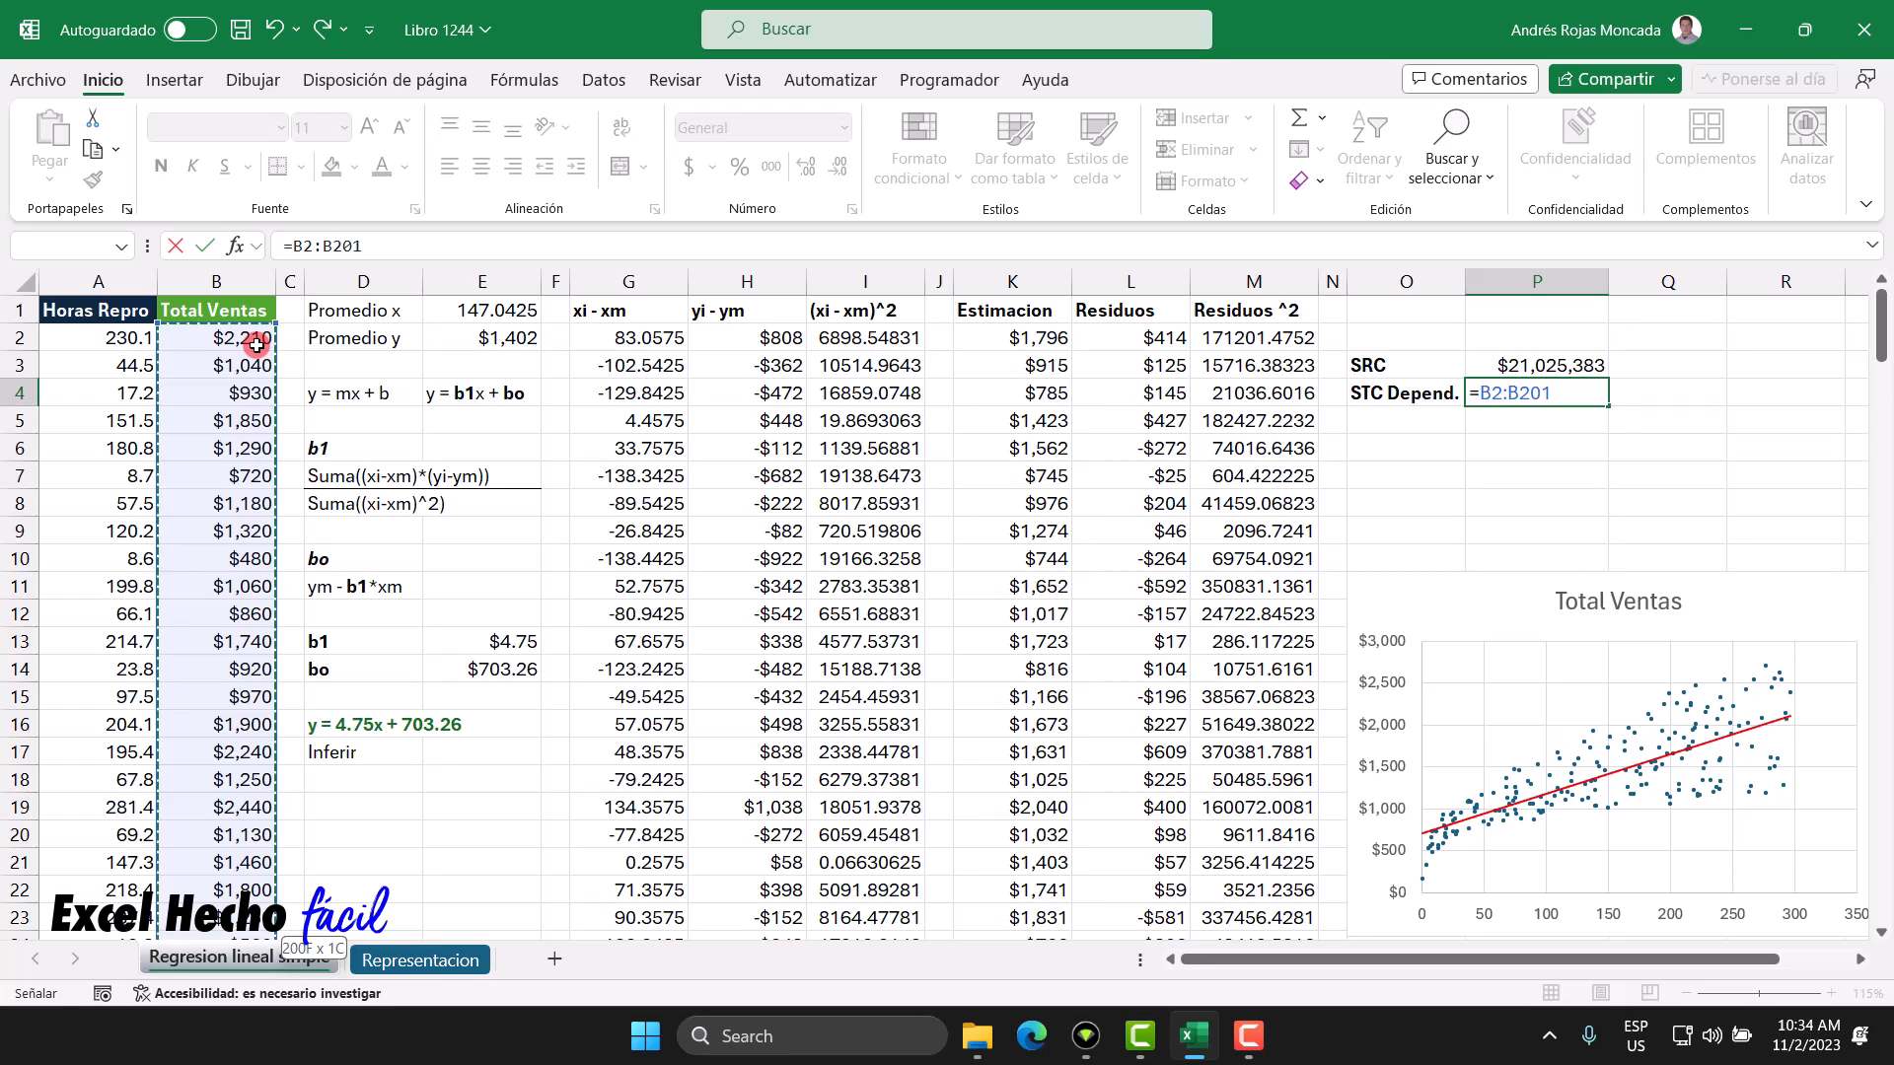
text(-)
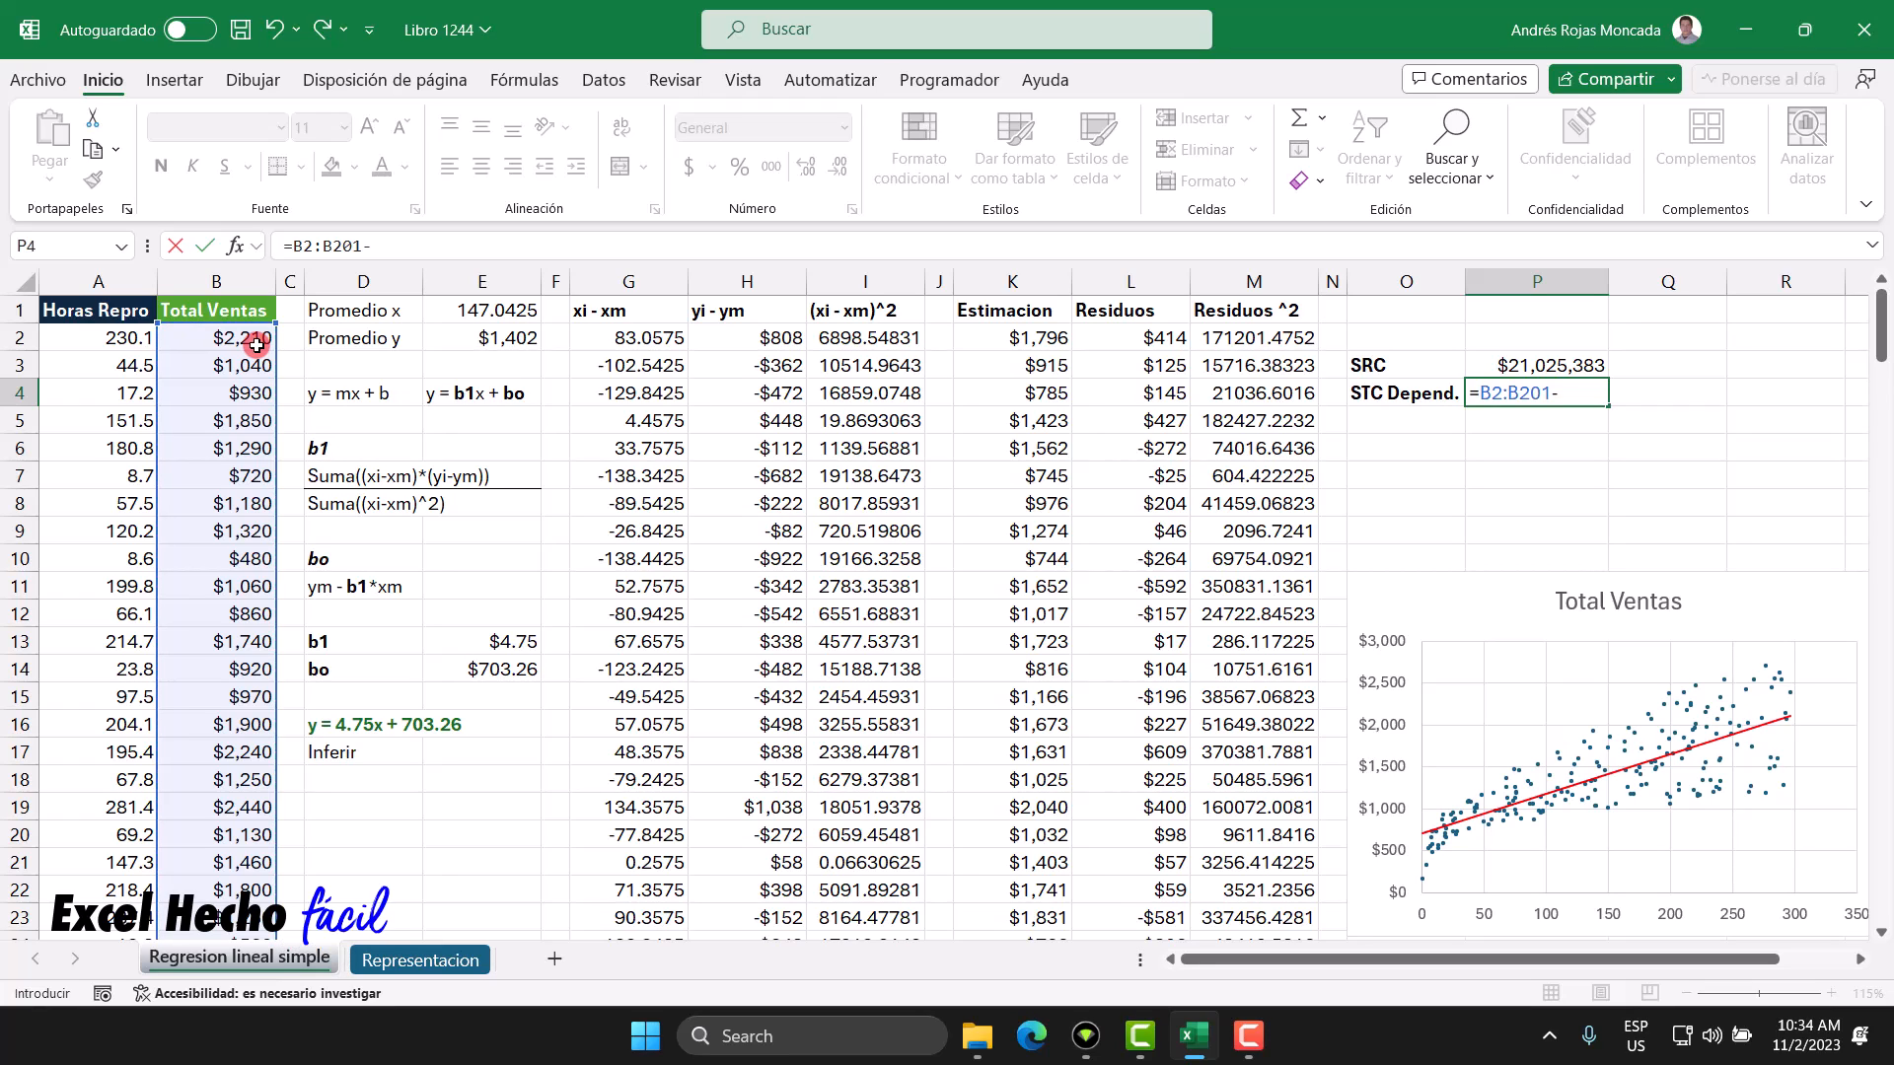
click(496, 352)
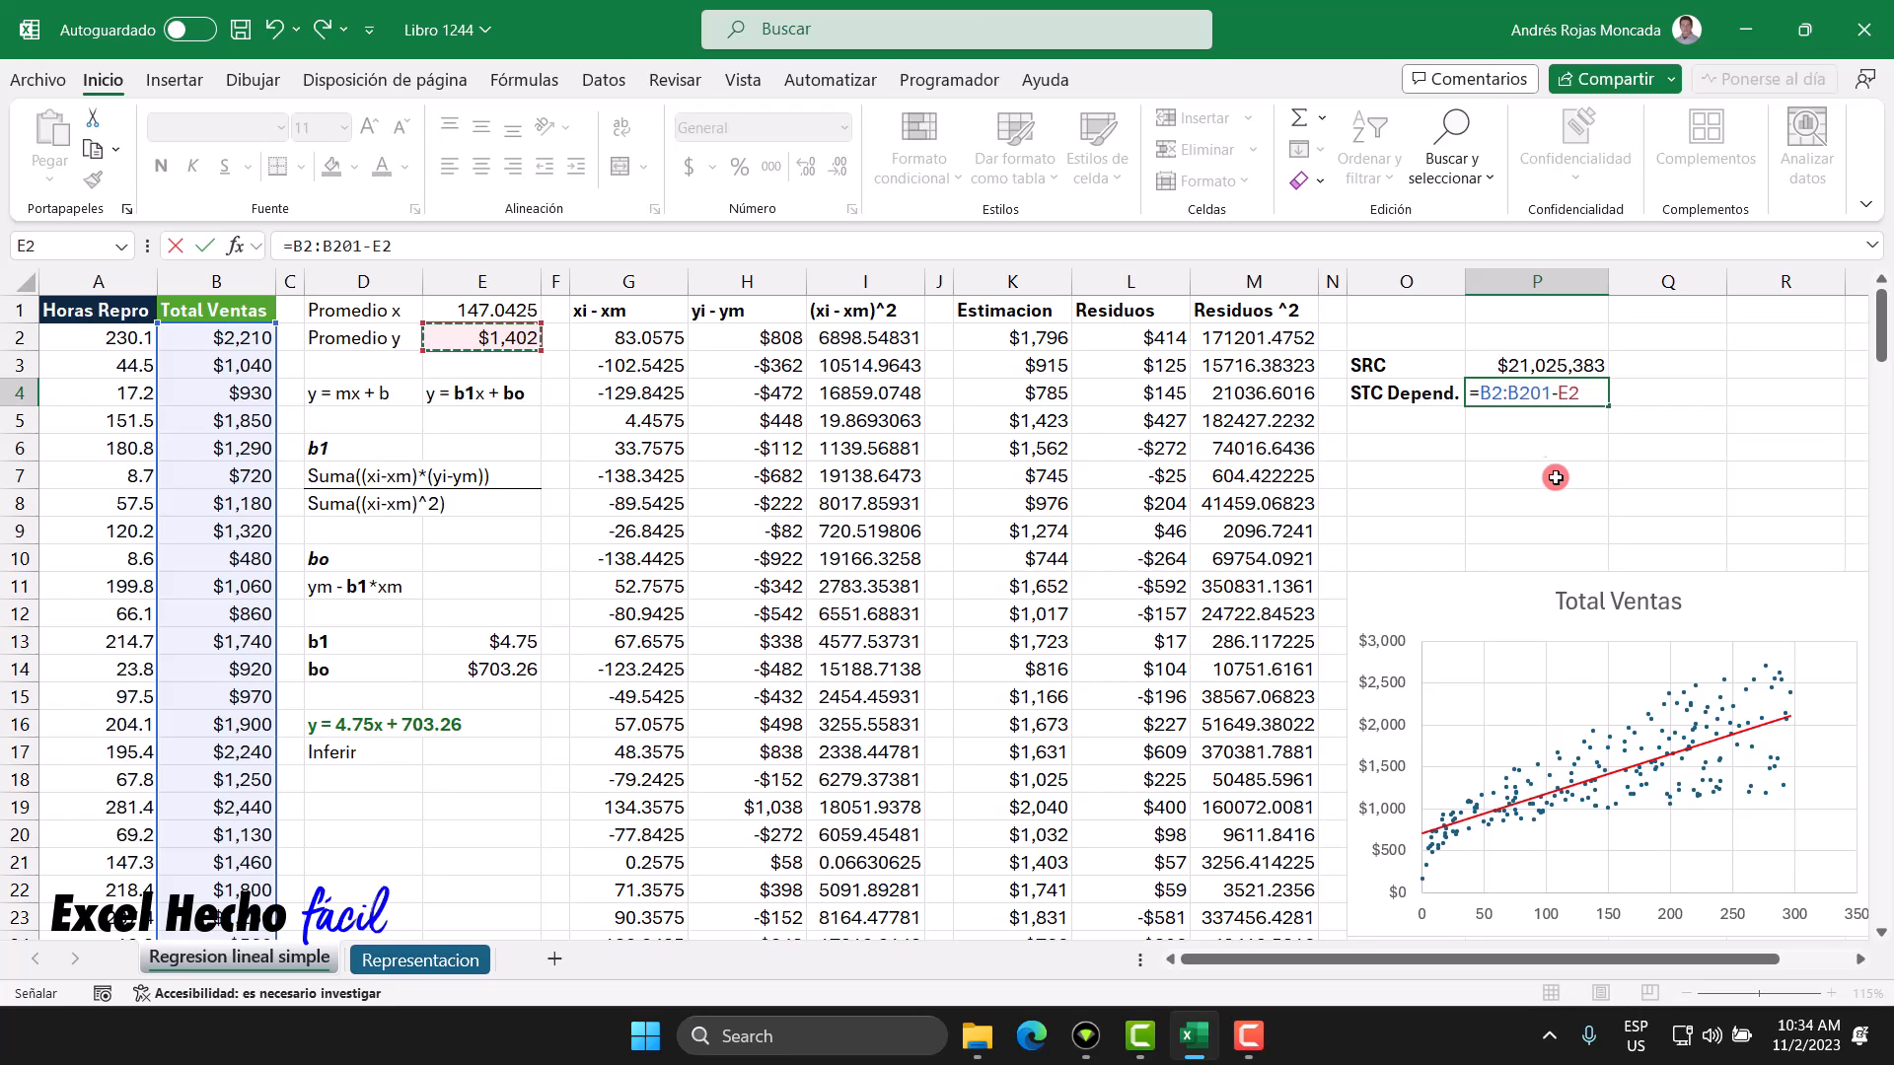
Step: Square and sum the differences, completing the formula in P4 as =SUMA((B2:B201-E2)^2)
click(1476, 394)
text(()
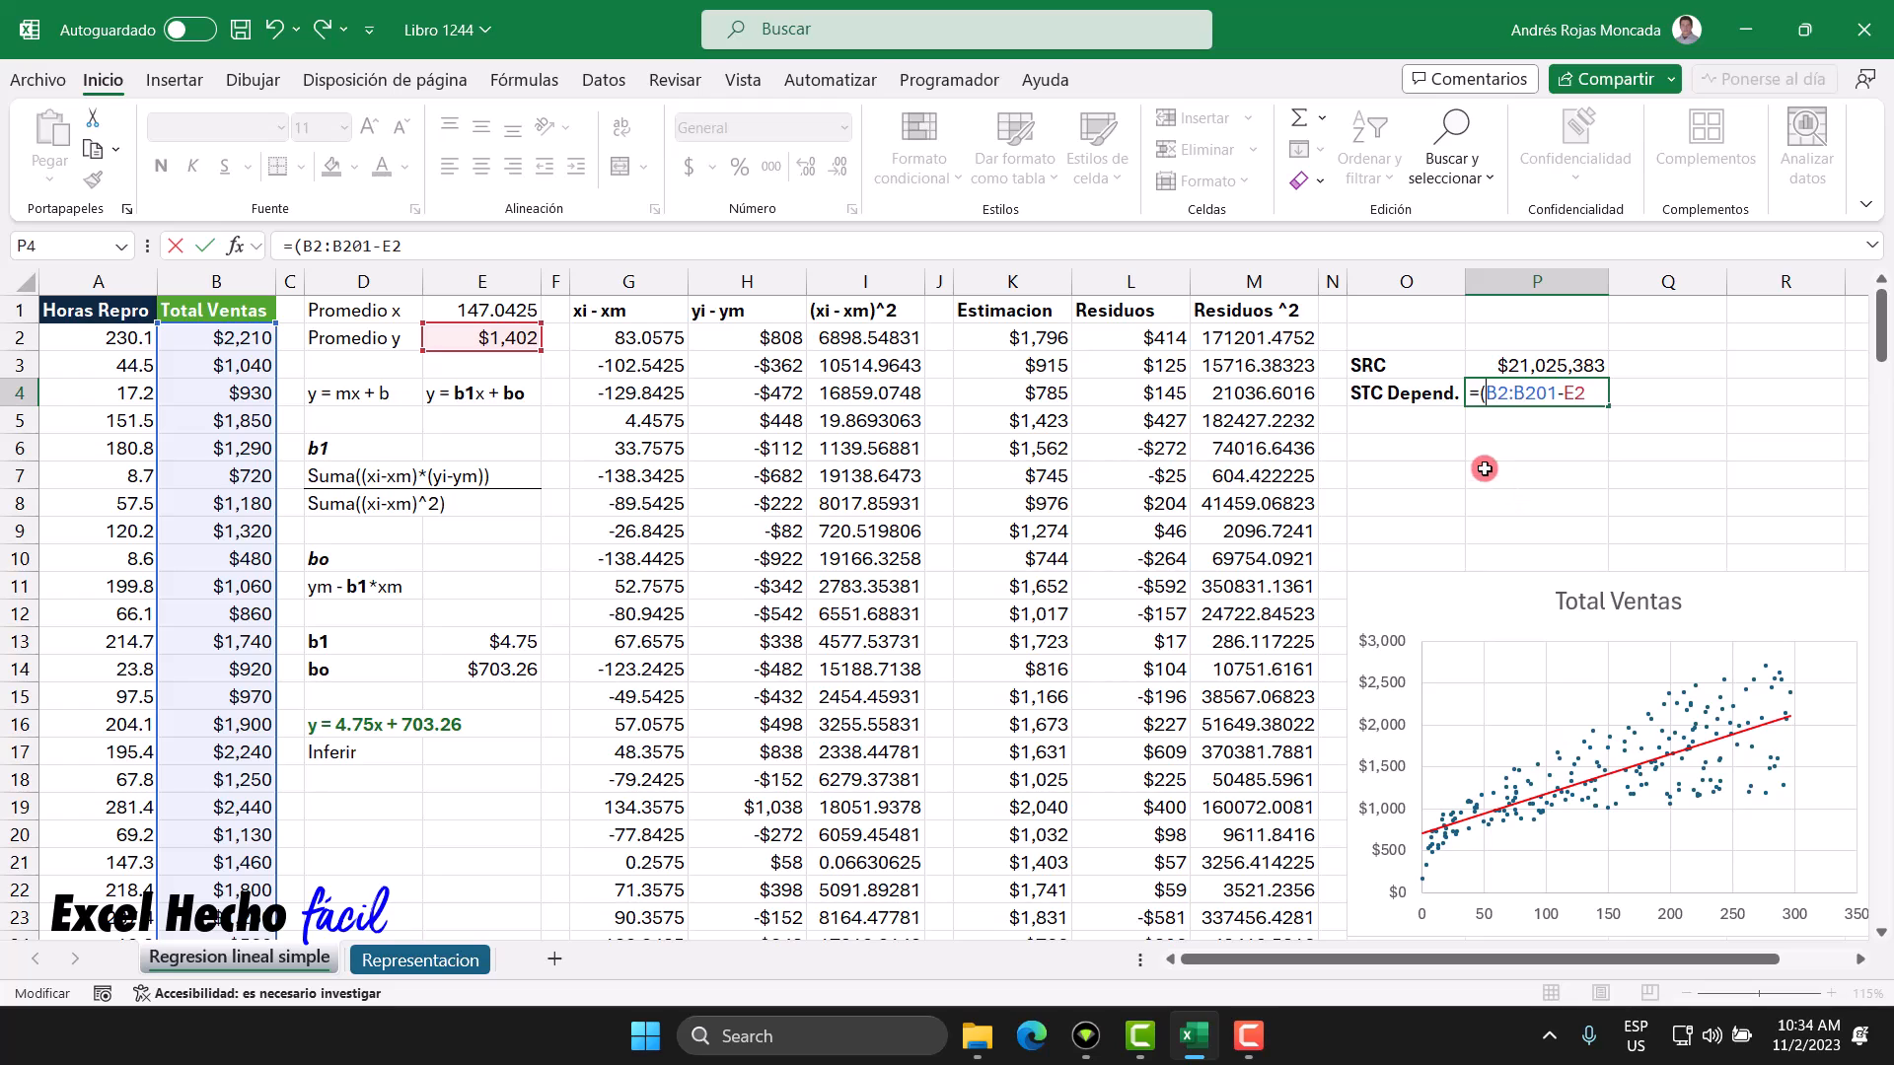
click(1593, 394)
text()^2)
key(Home)
key(Right)
text(SUMA)
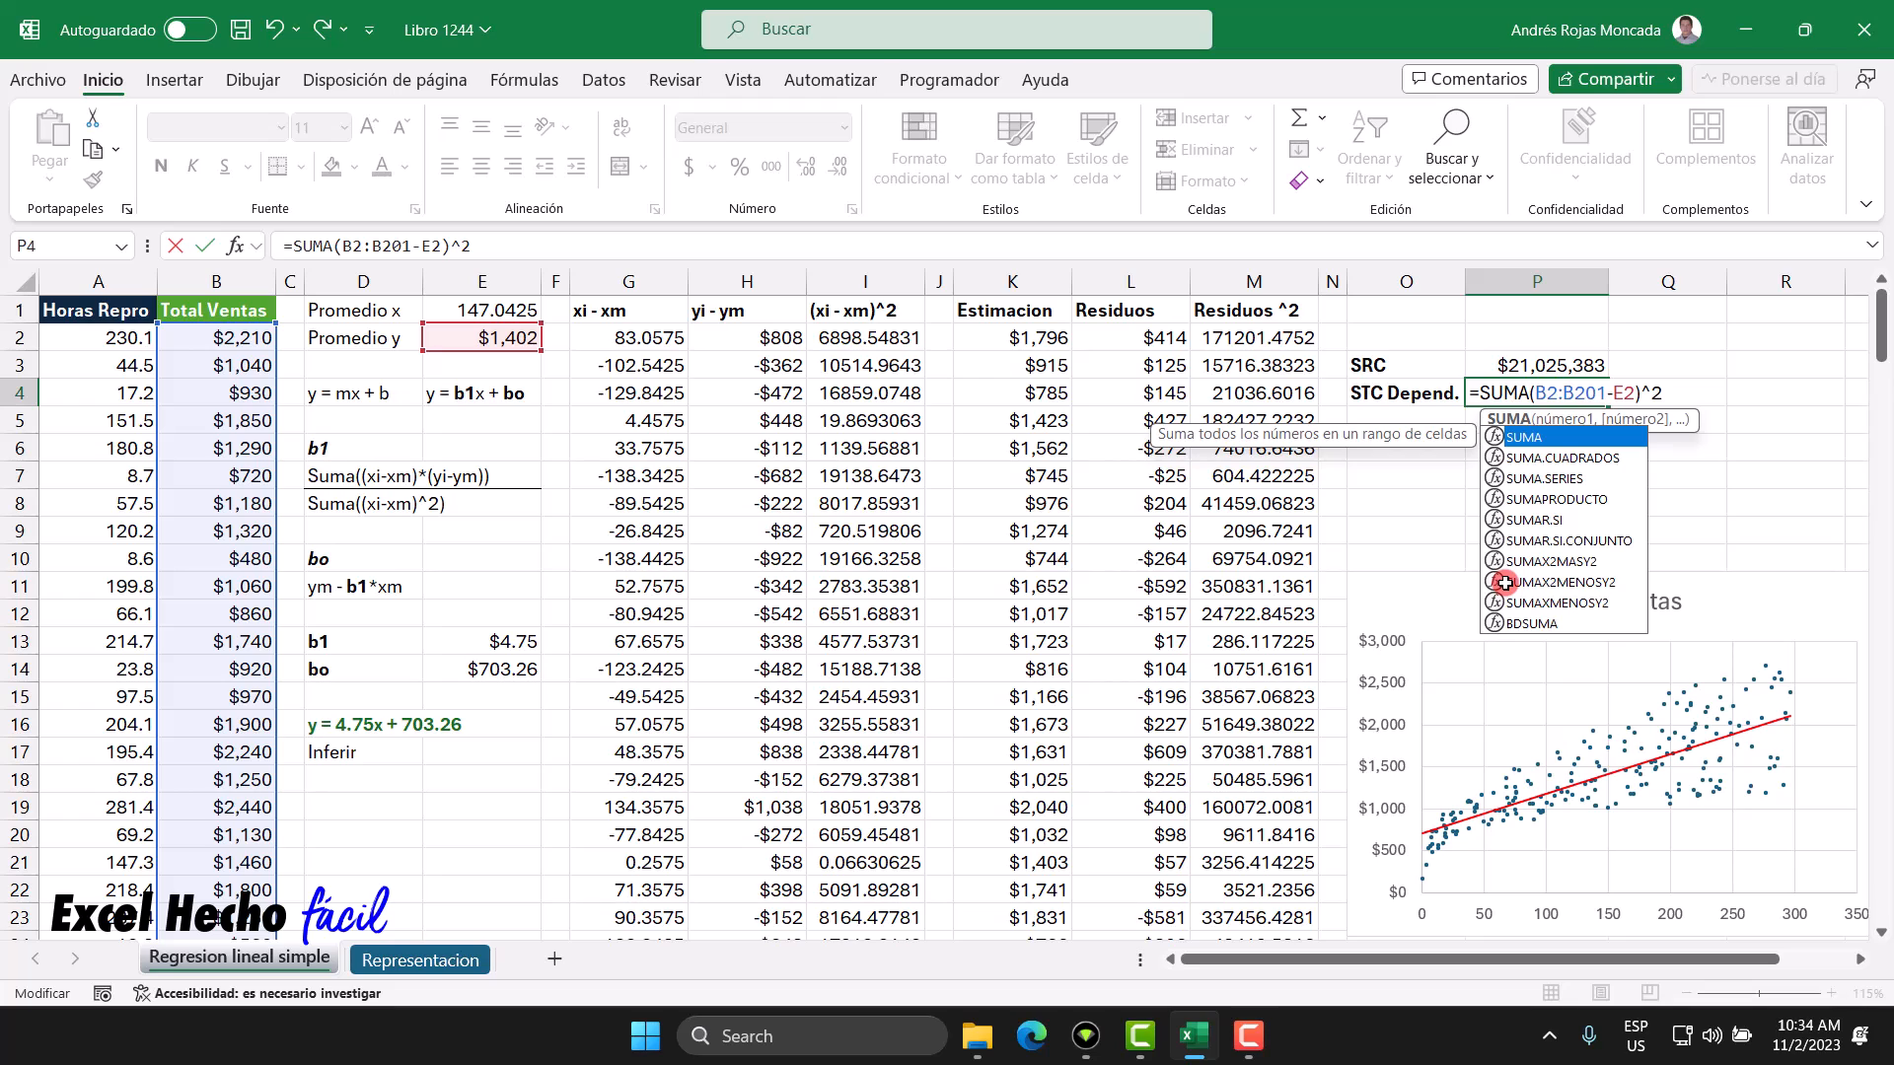
text(()
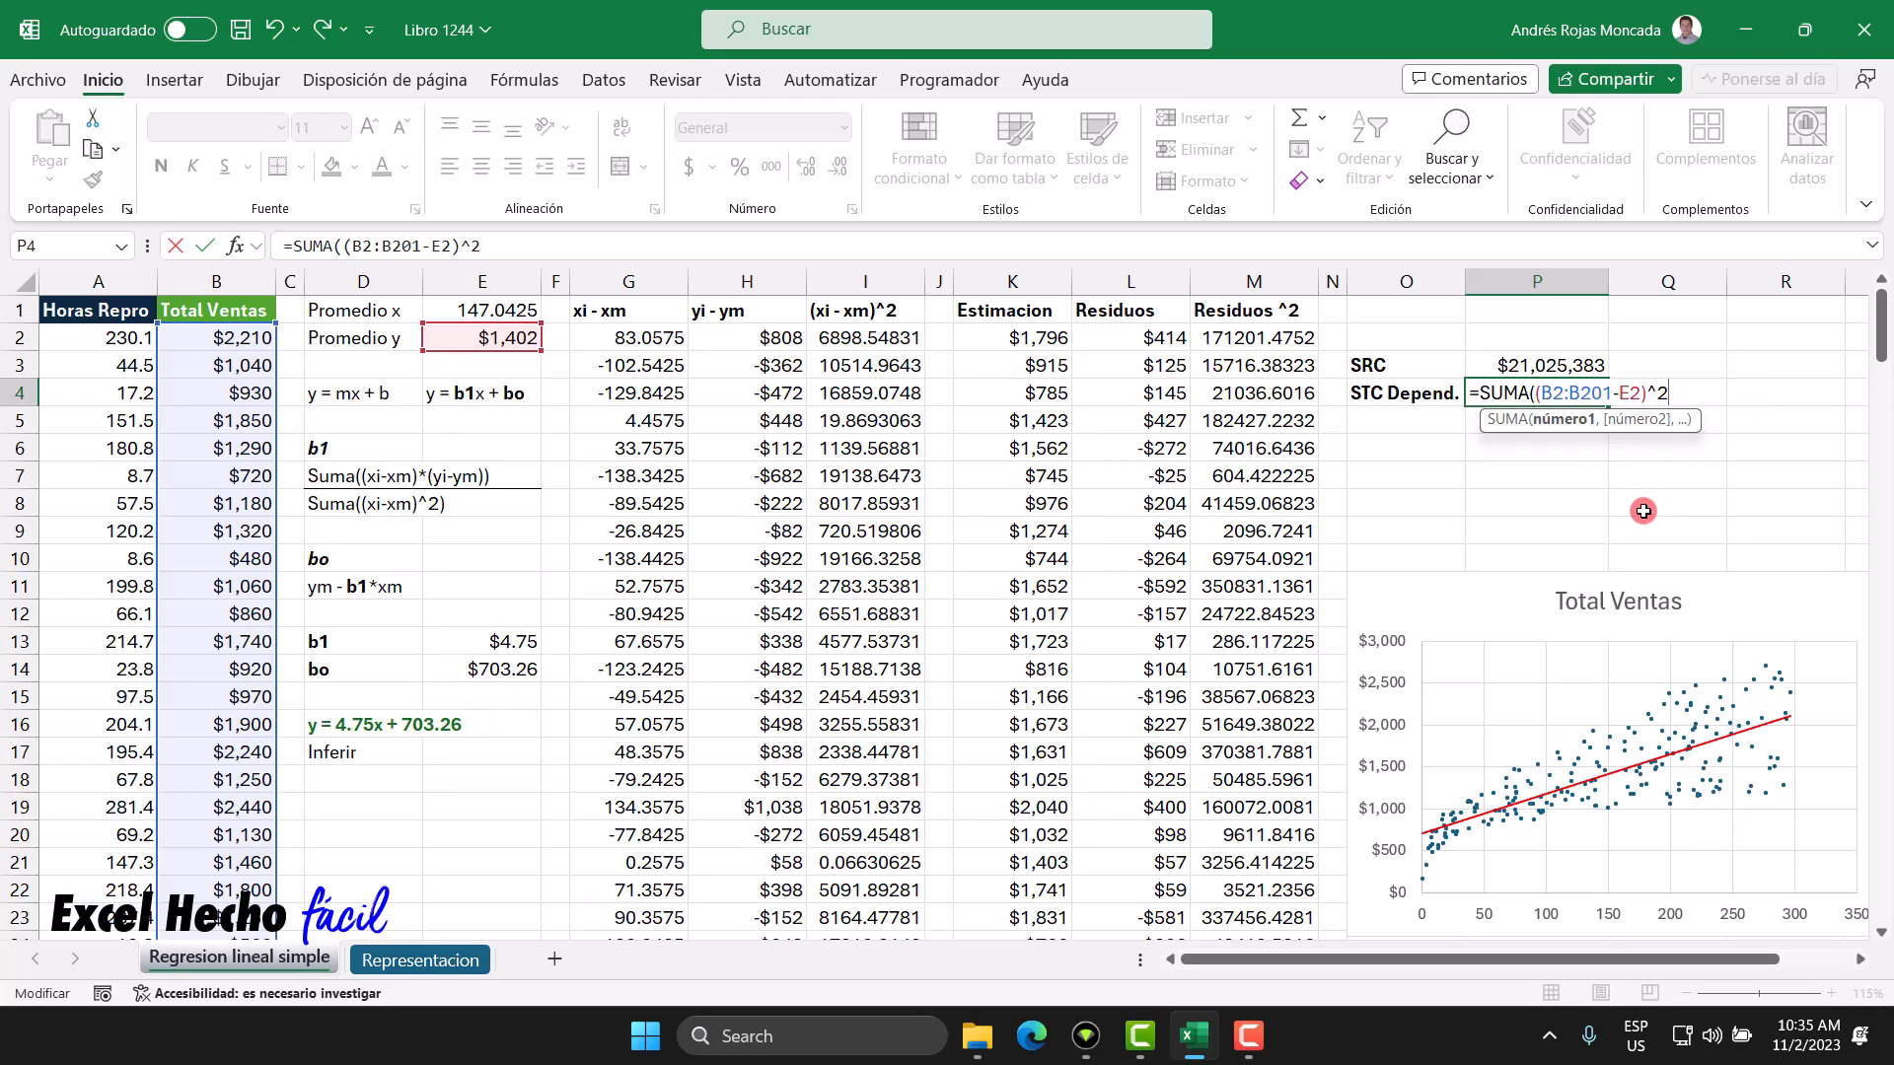
text())
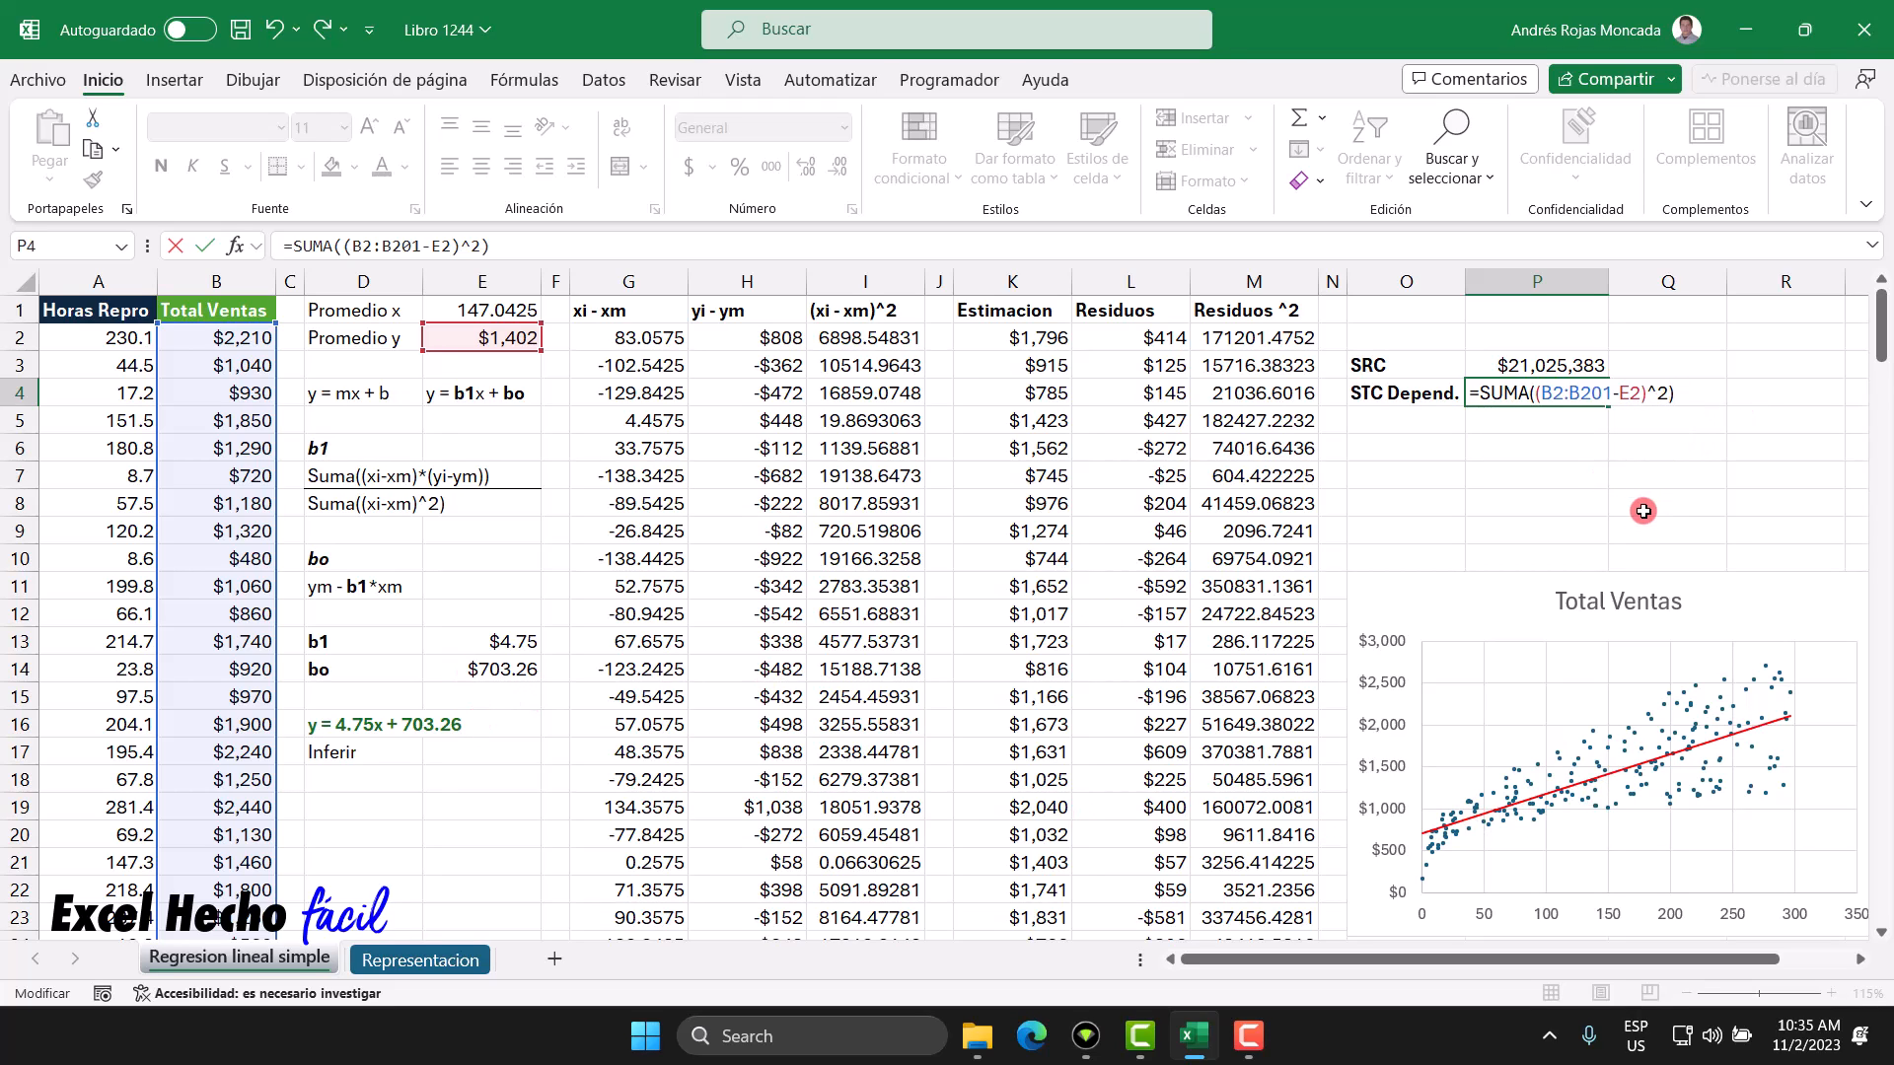
key(Return)
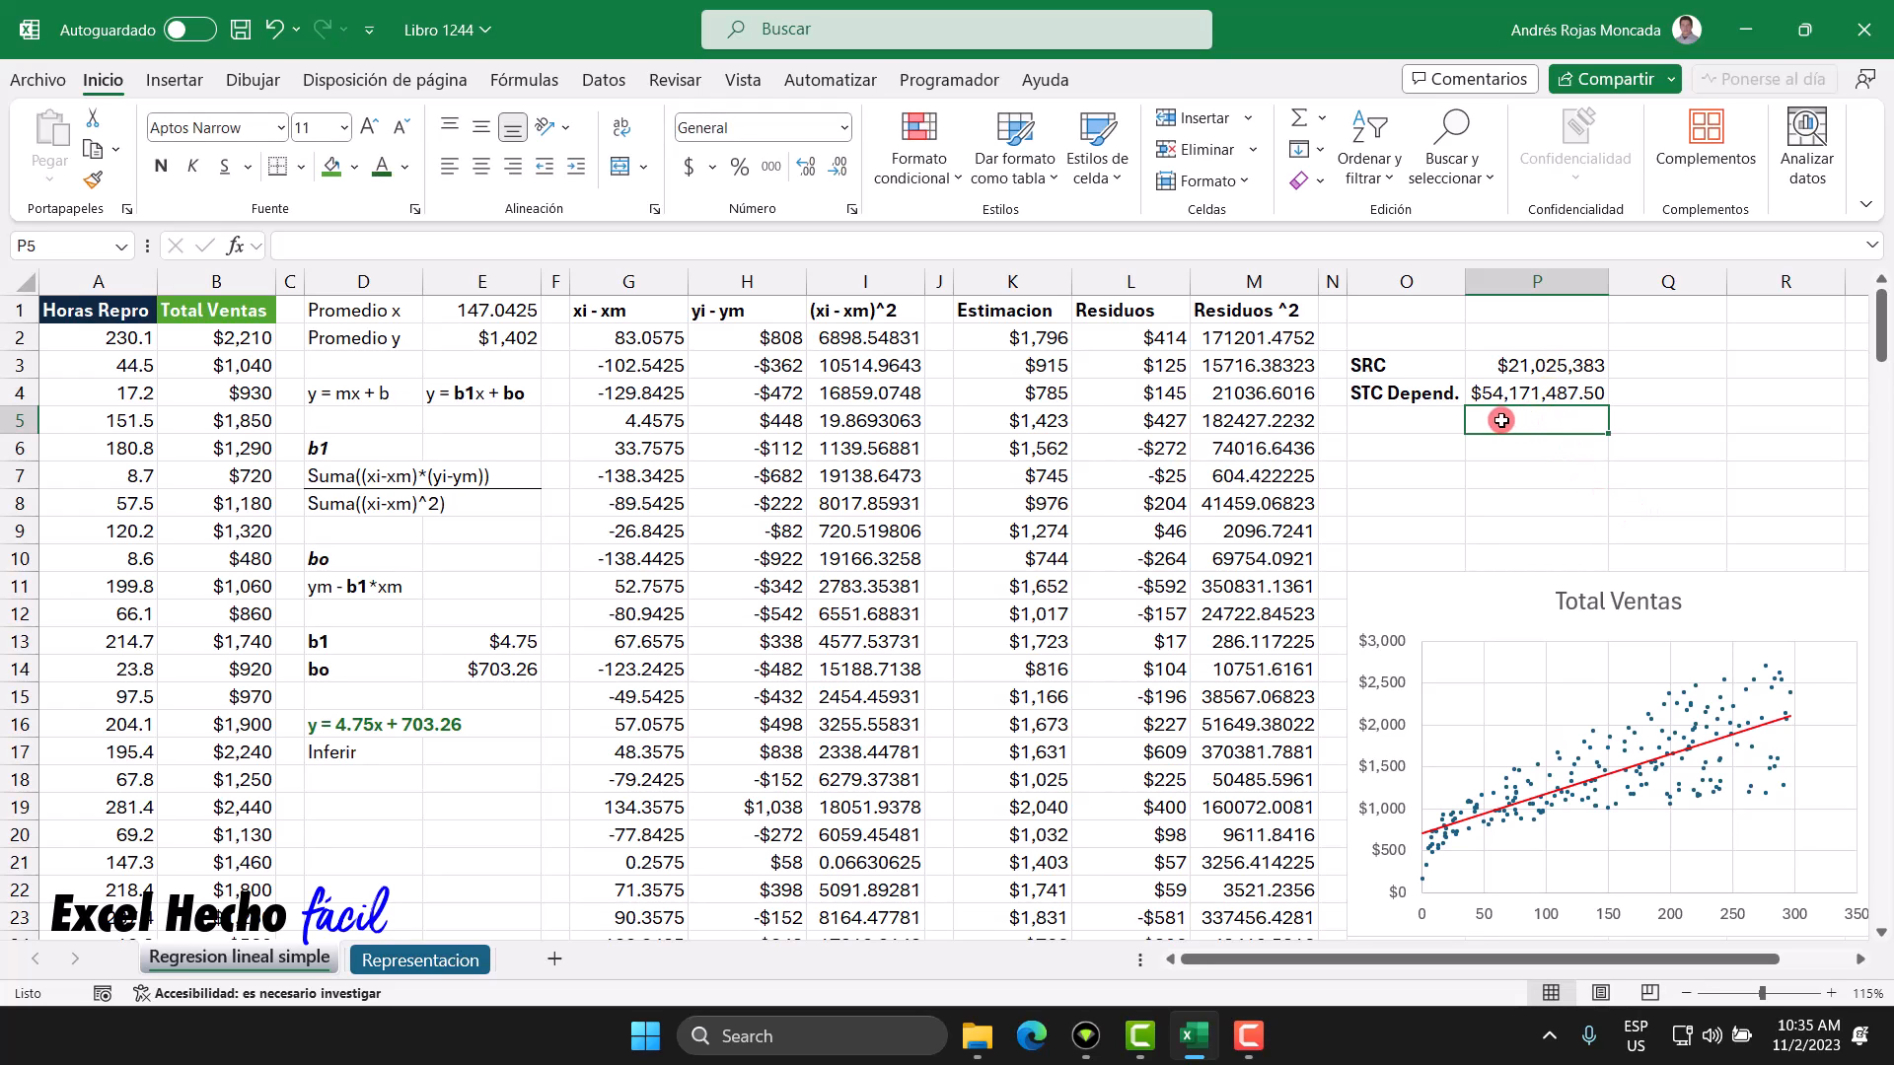
Step: Copy the number format of the SRC value in P3 to the STC Depend. value in P4
click(1555, 391)
click(1559, 360)
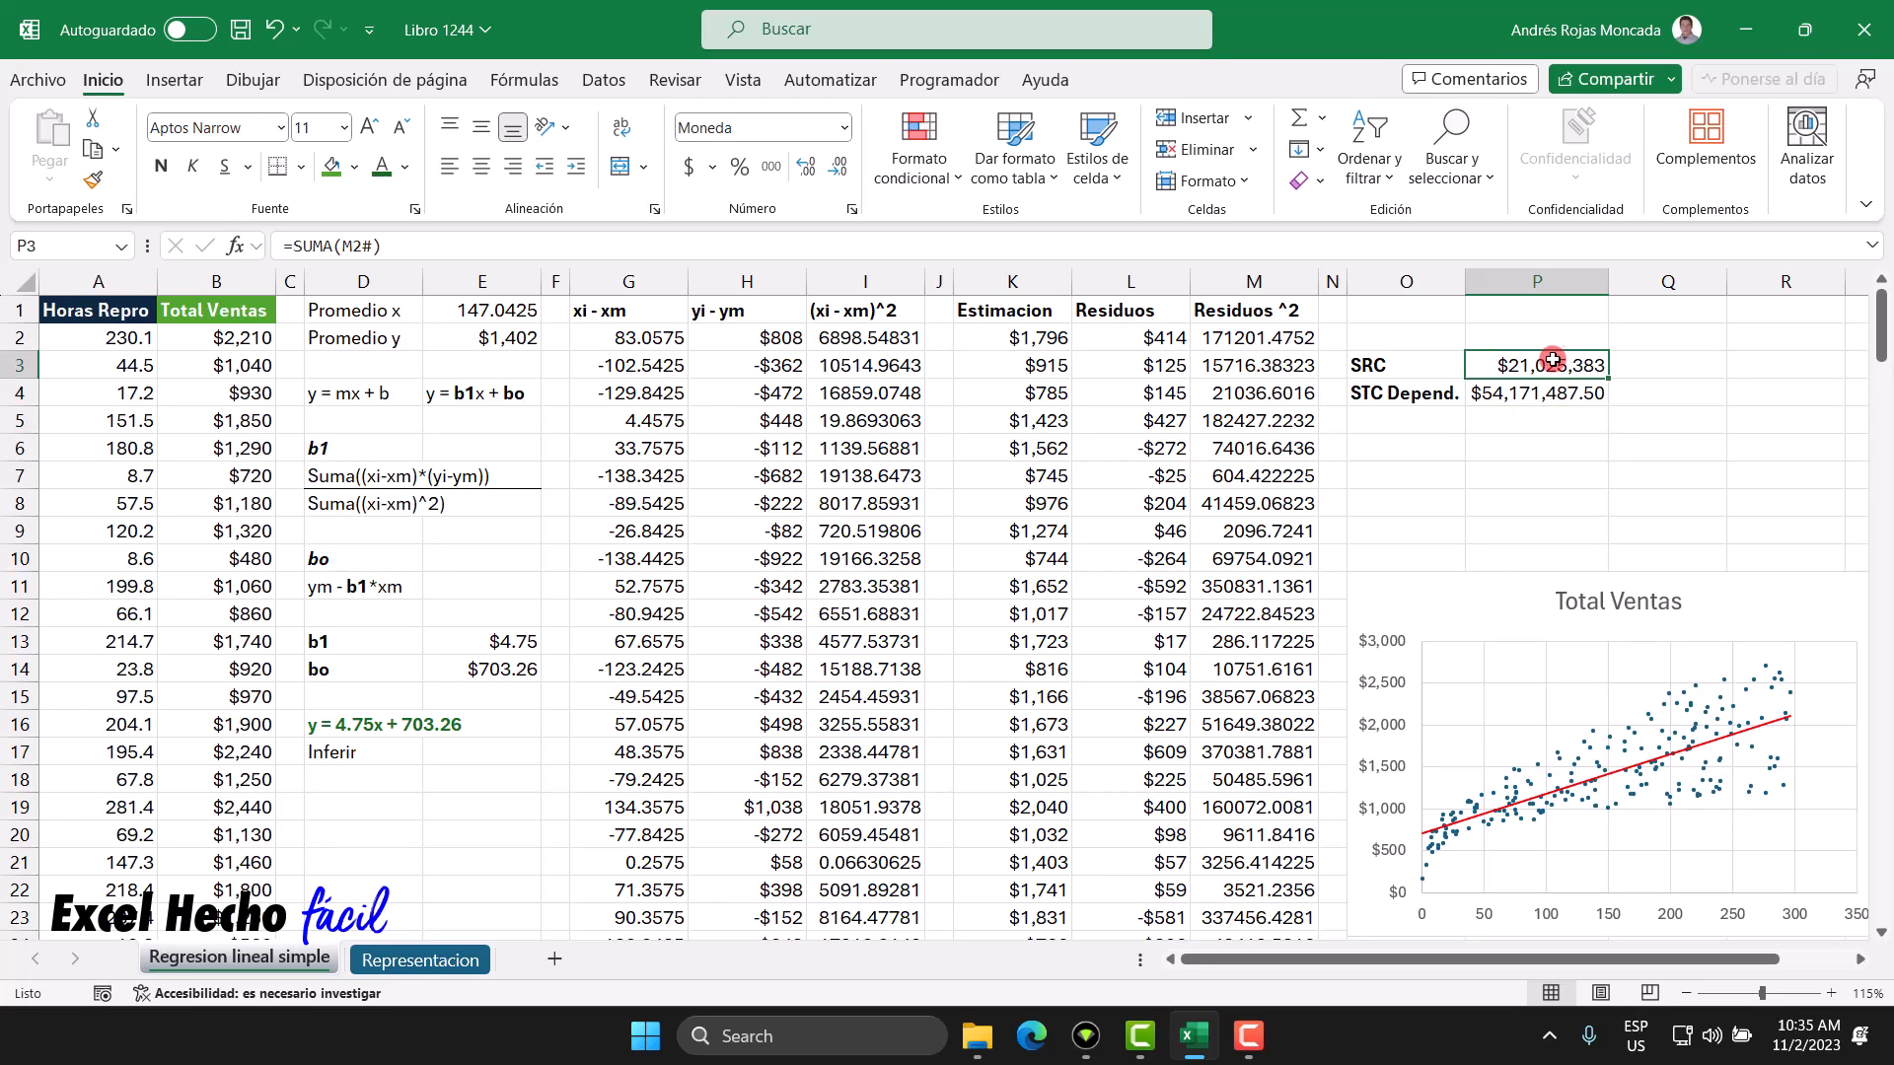
click(93, 179)
click(1537, 397)
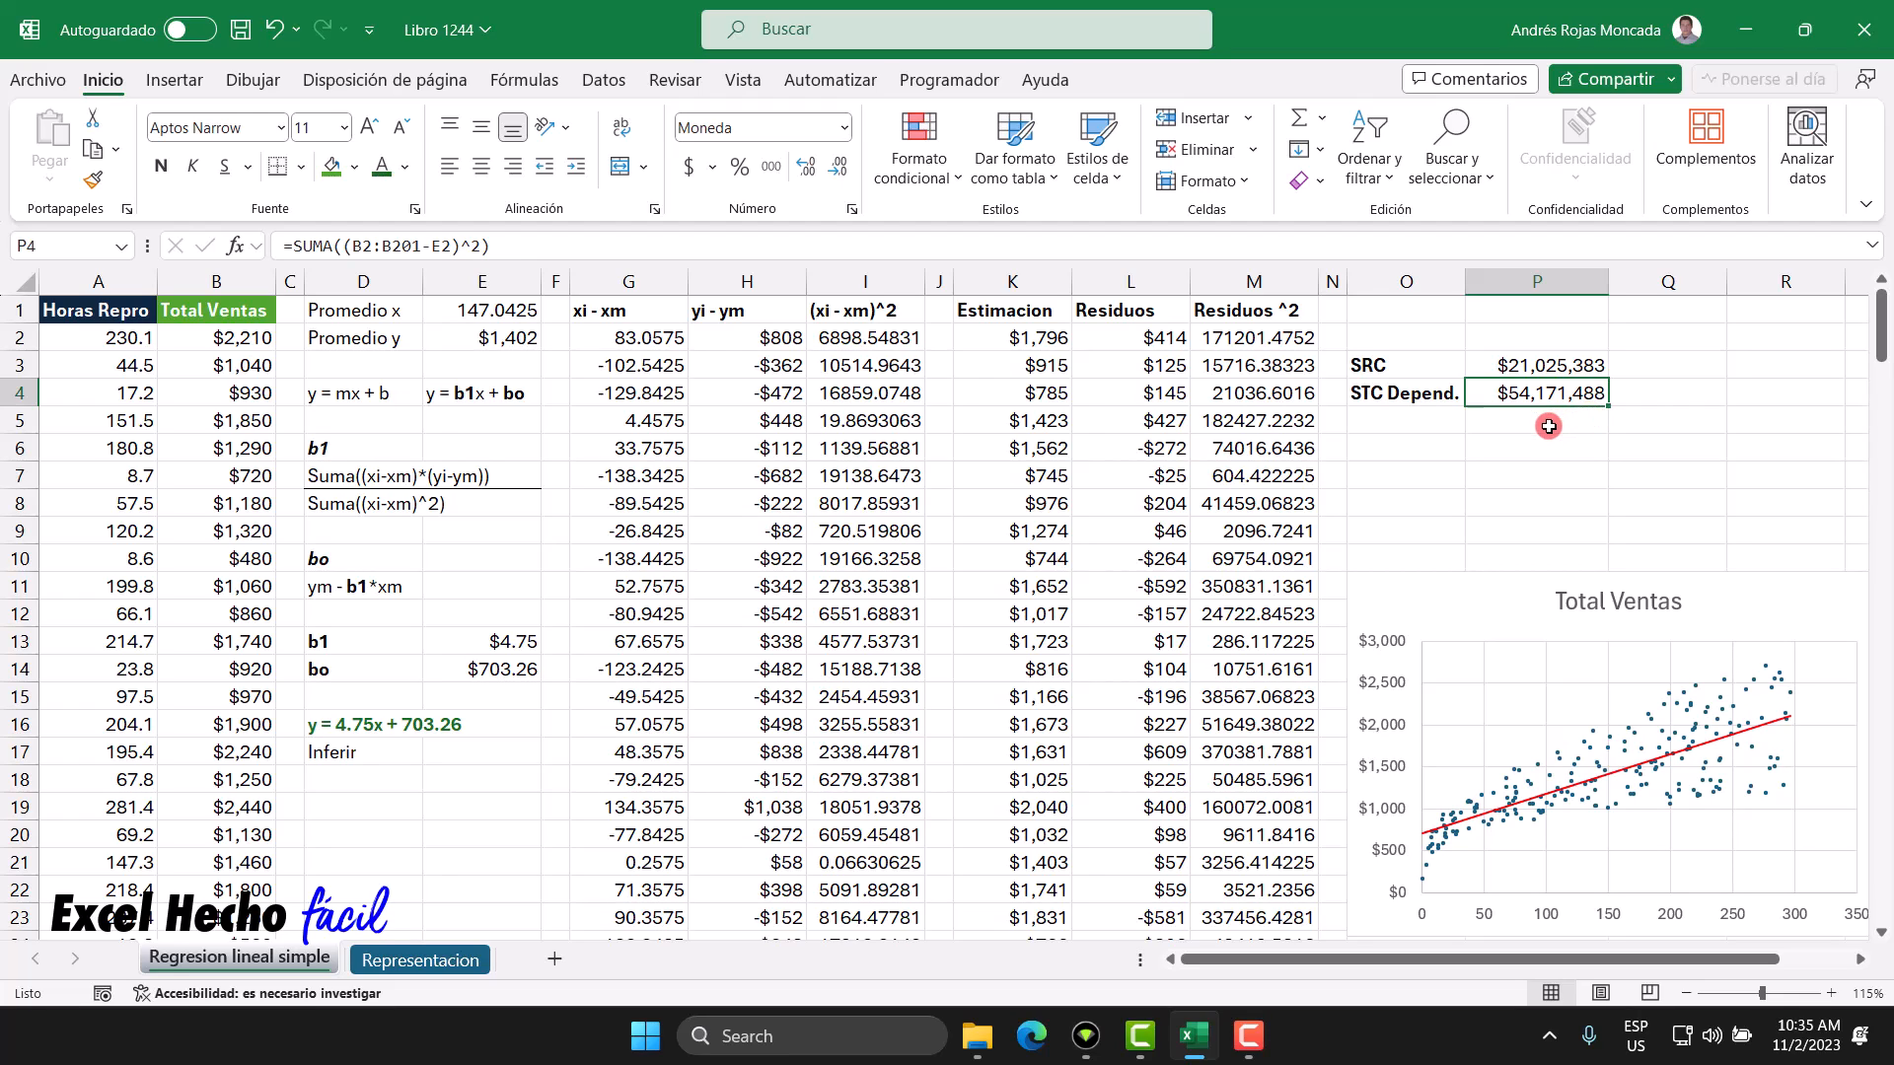
Step: Widen columns P and Q to the same width
click(1665, 396)
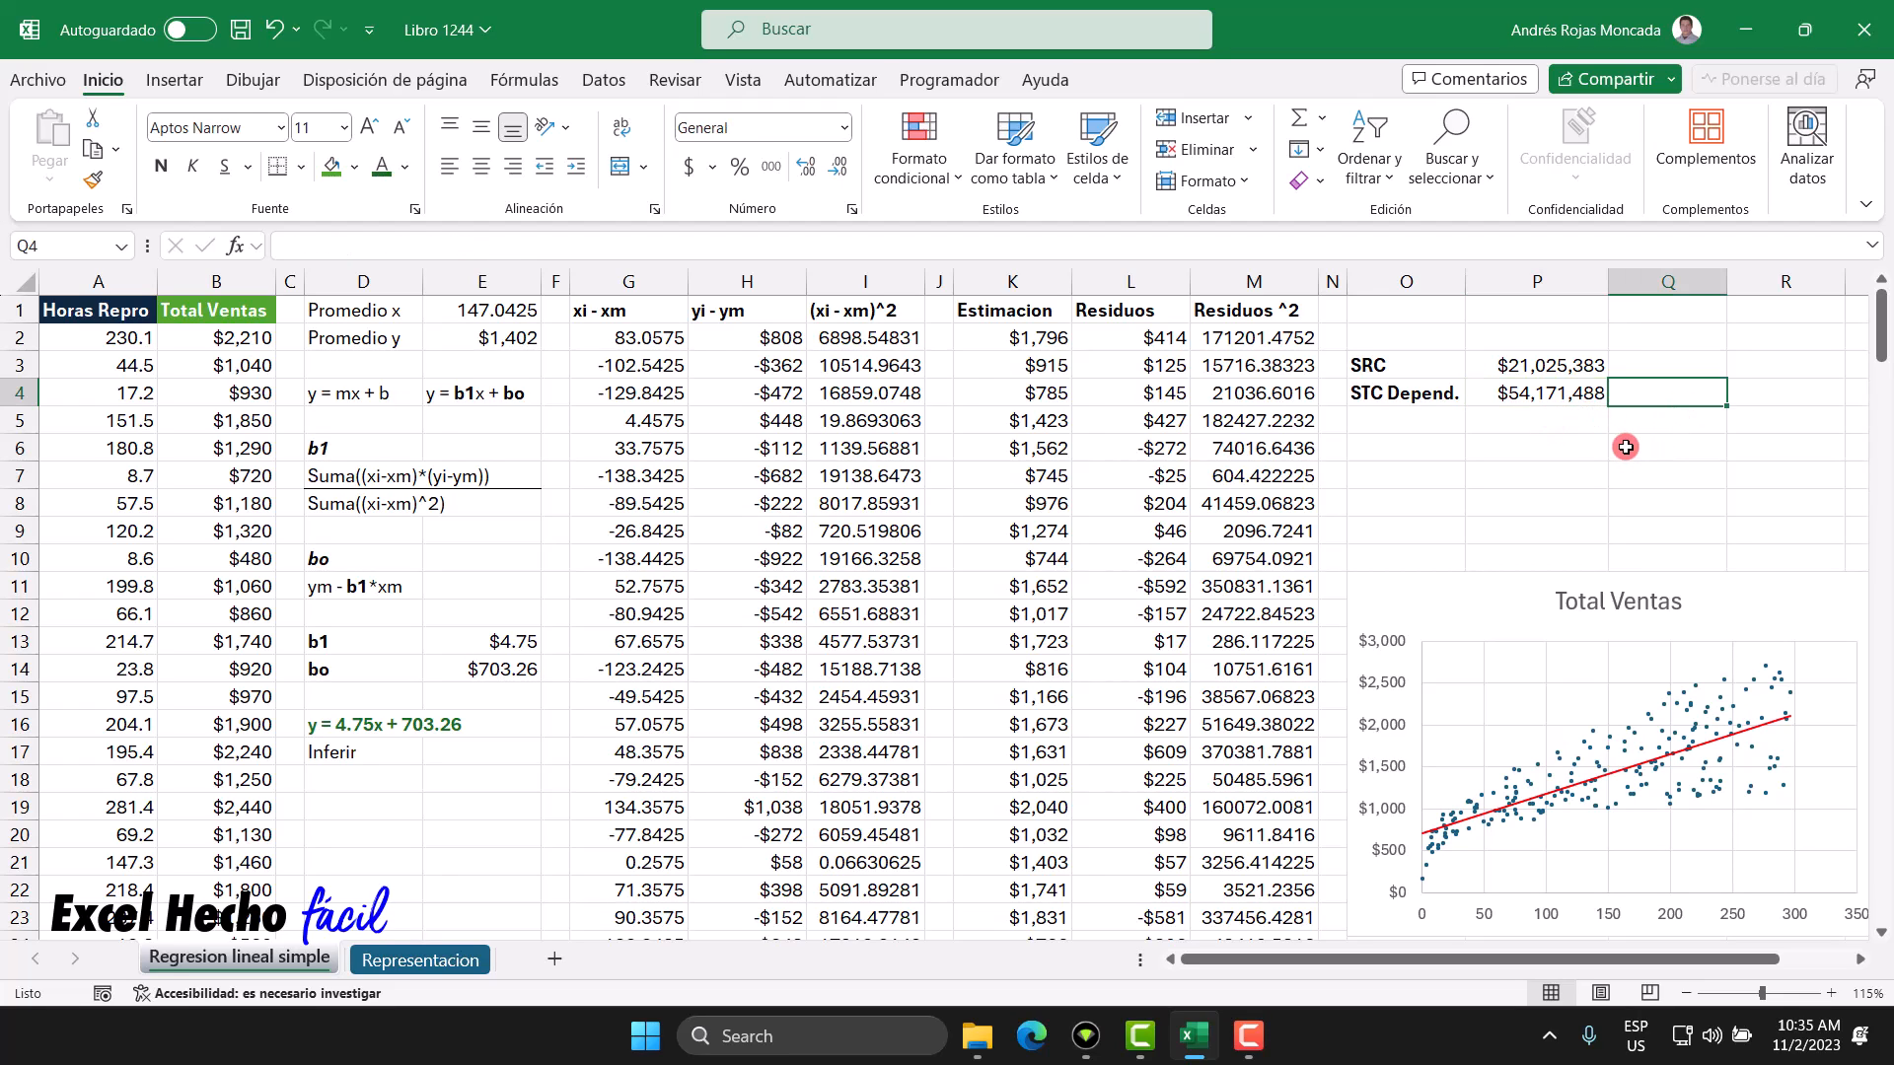
drag(1574, 284, 1614, 284)
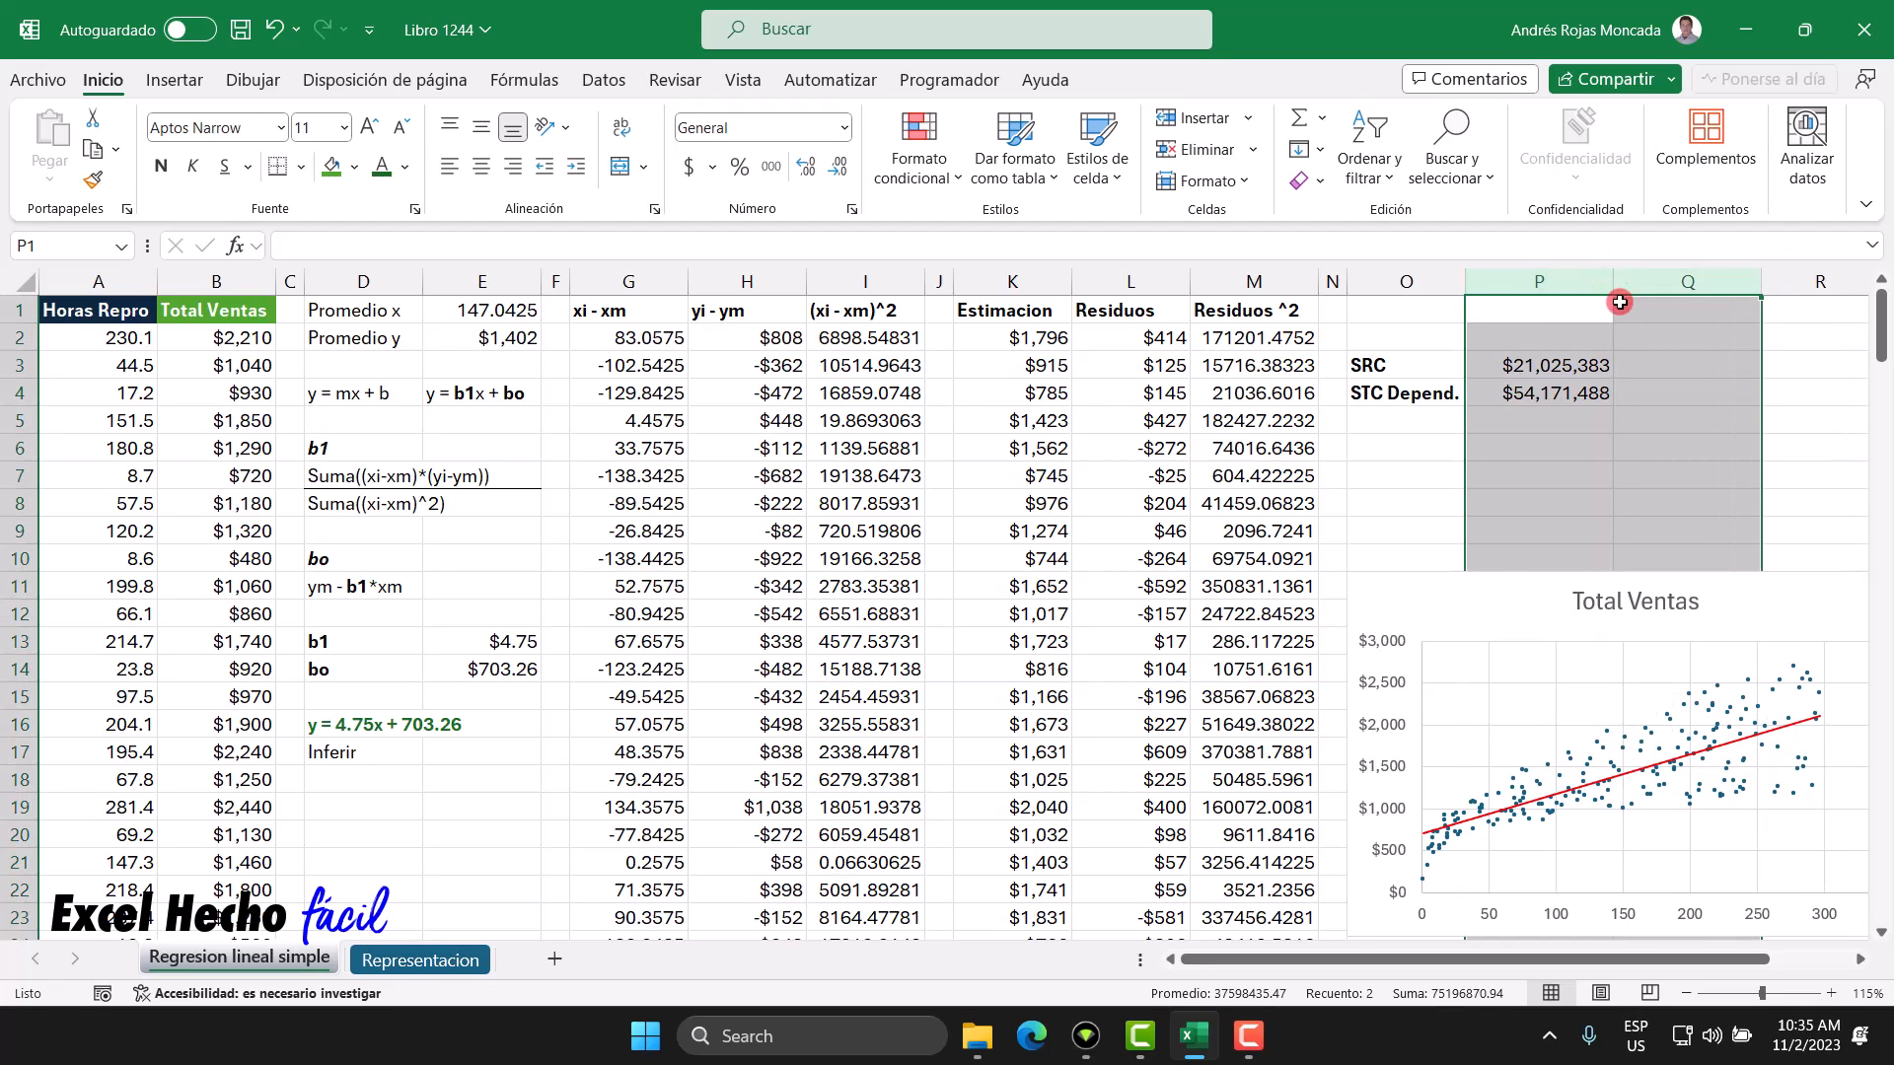
Step: Set the Total Ventas chart's properties so that it neither moves nor resizes with the cells
click(1450, 586)
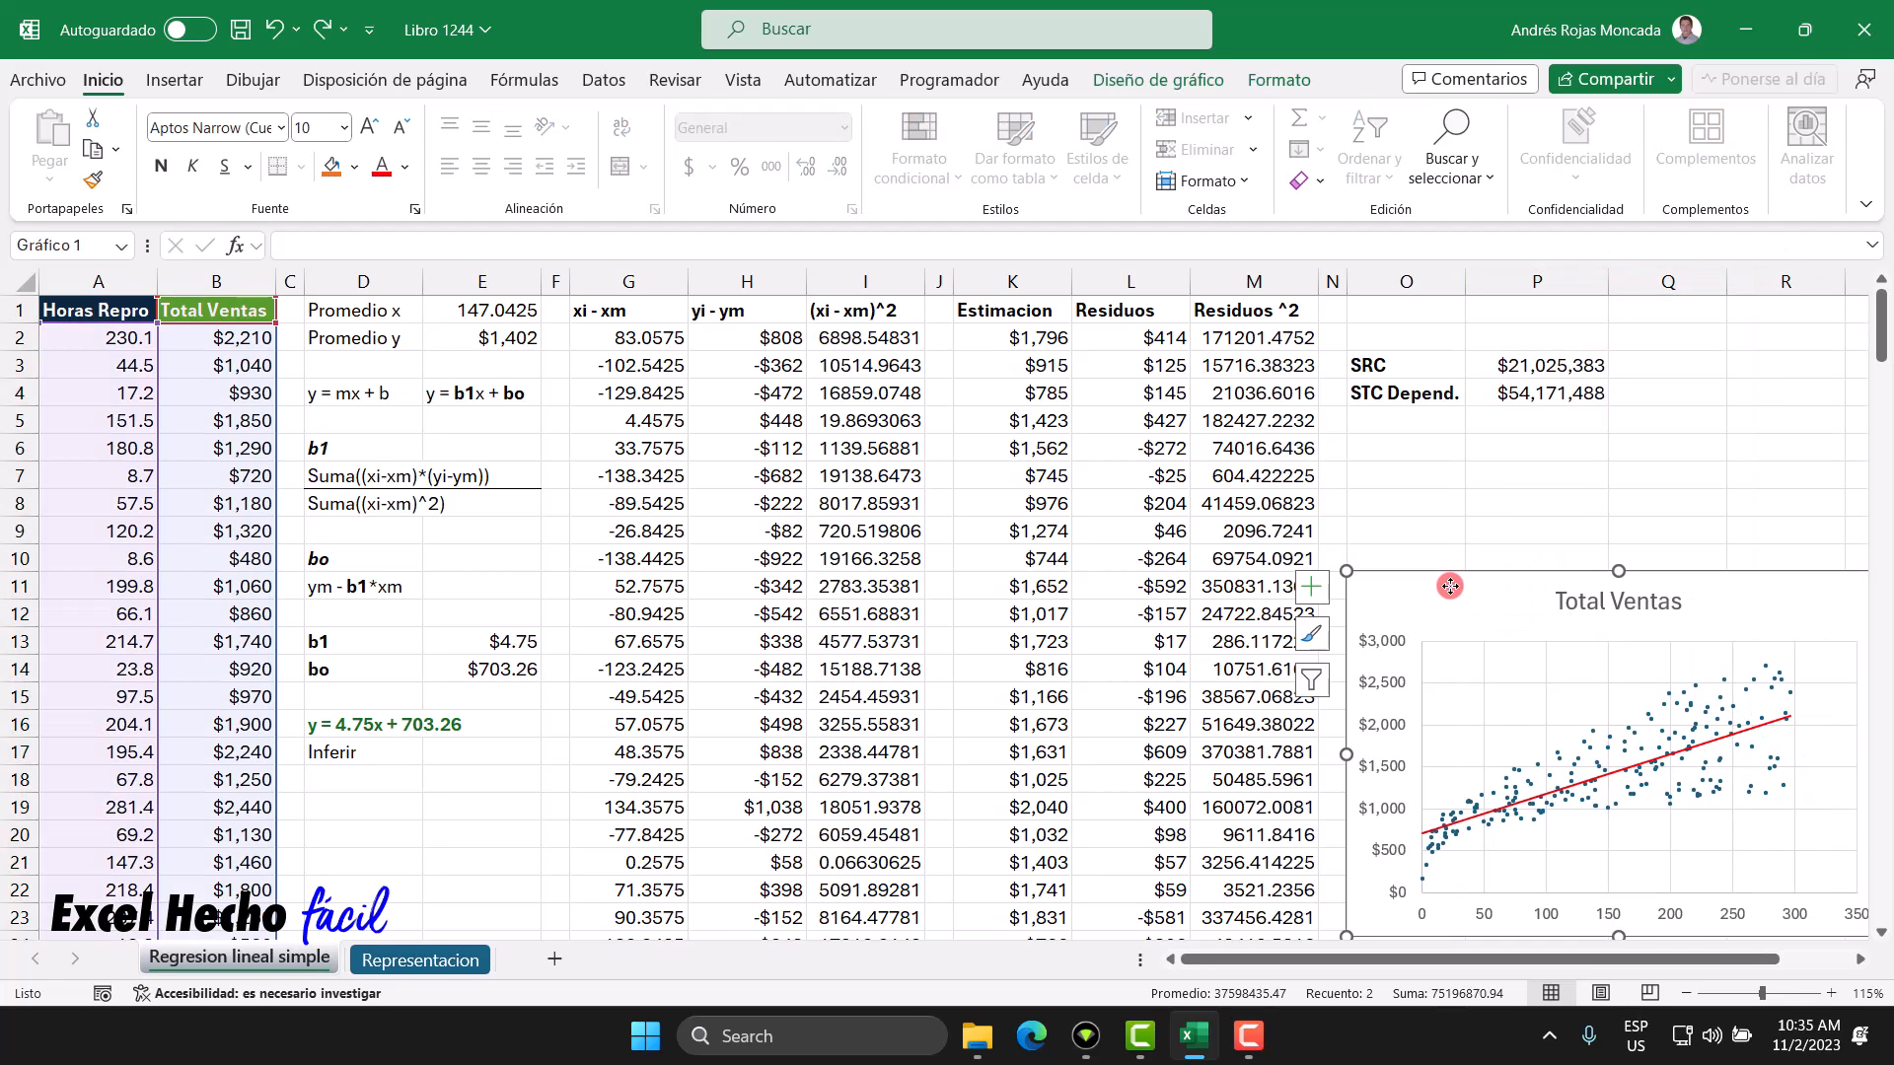
double_click(1450, 586)
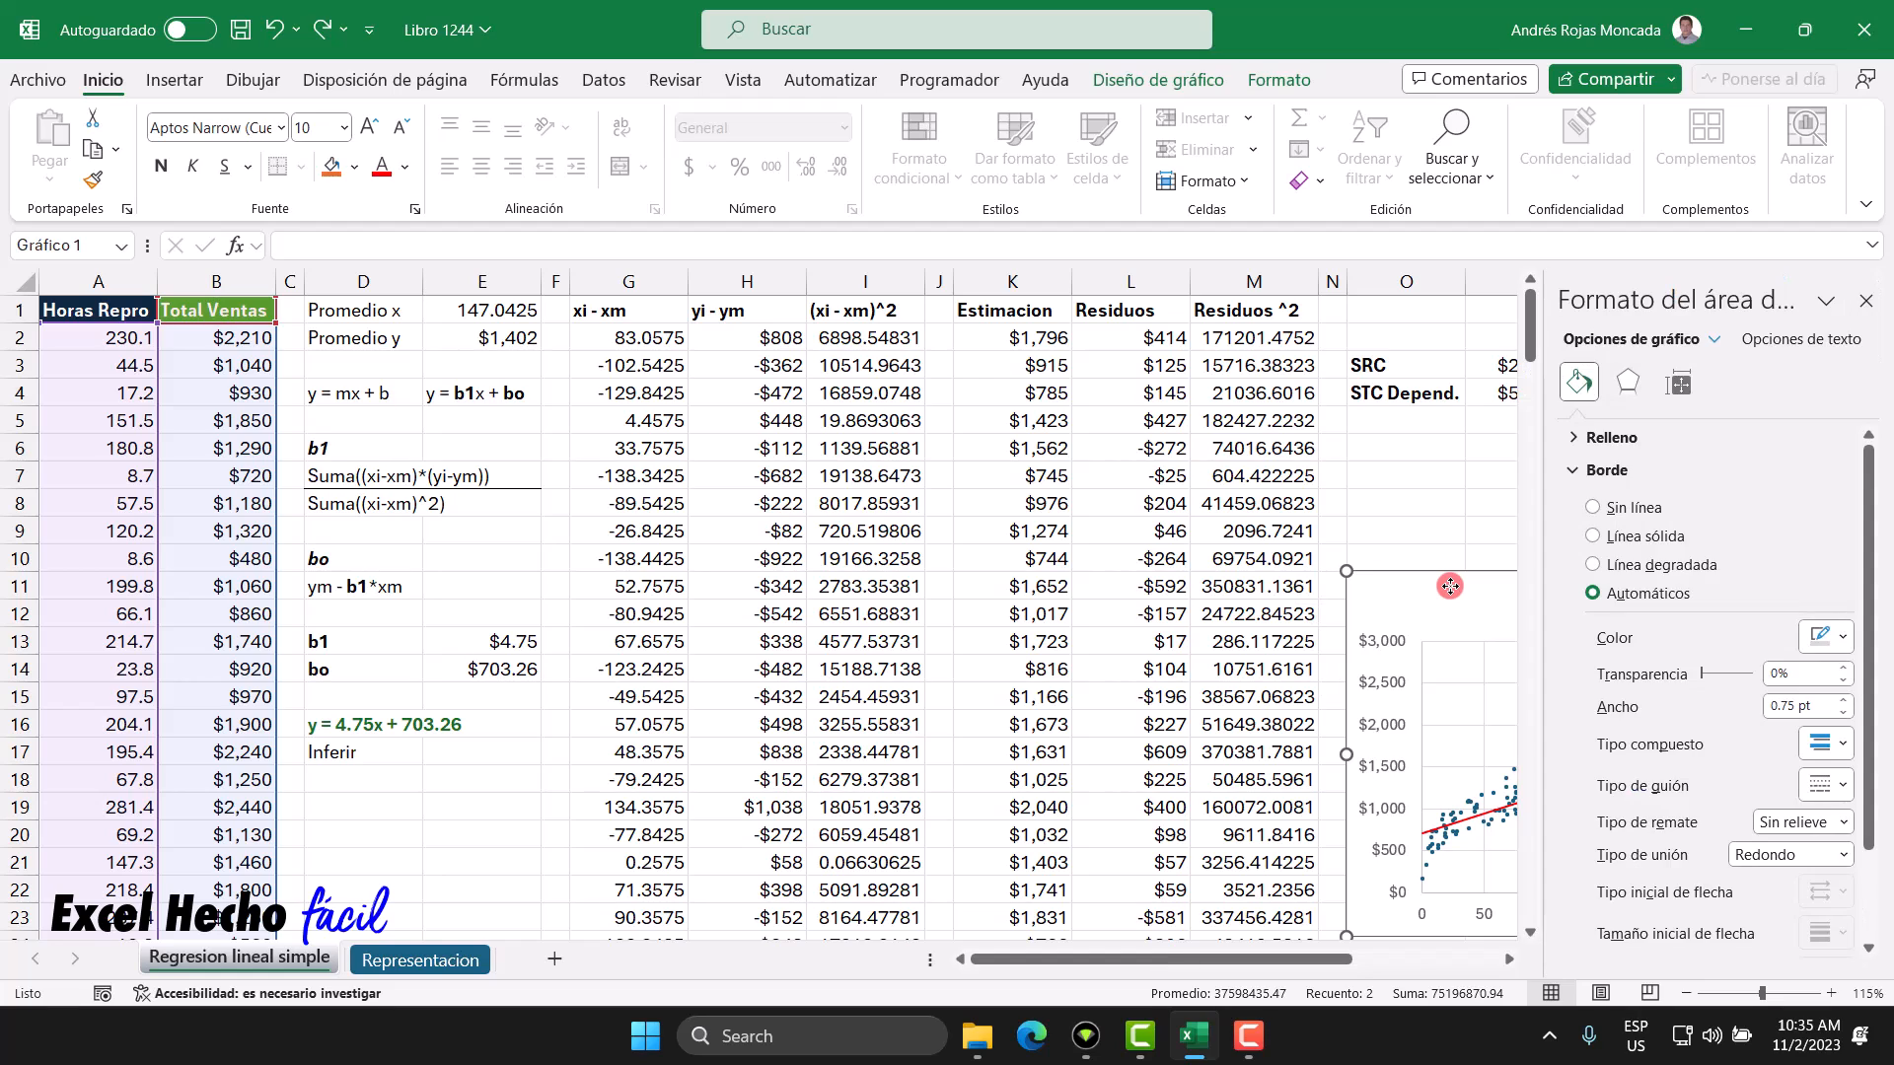
click(1674, 377)
click(1579, 470)
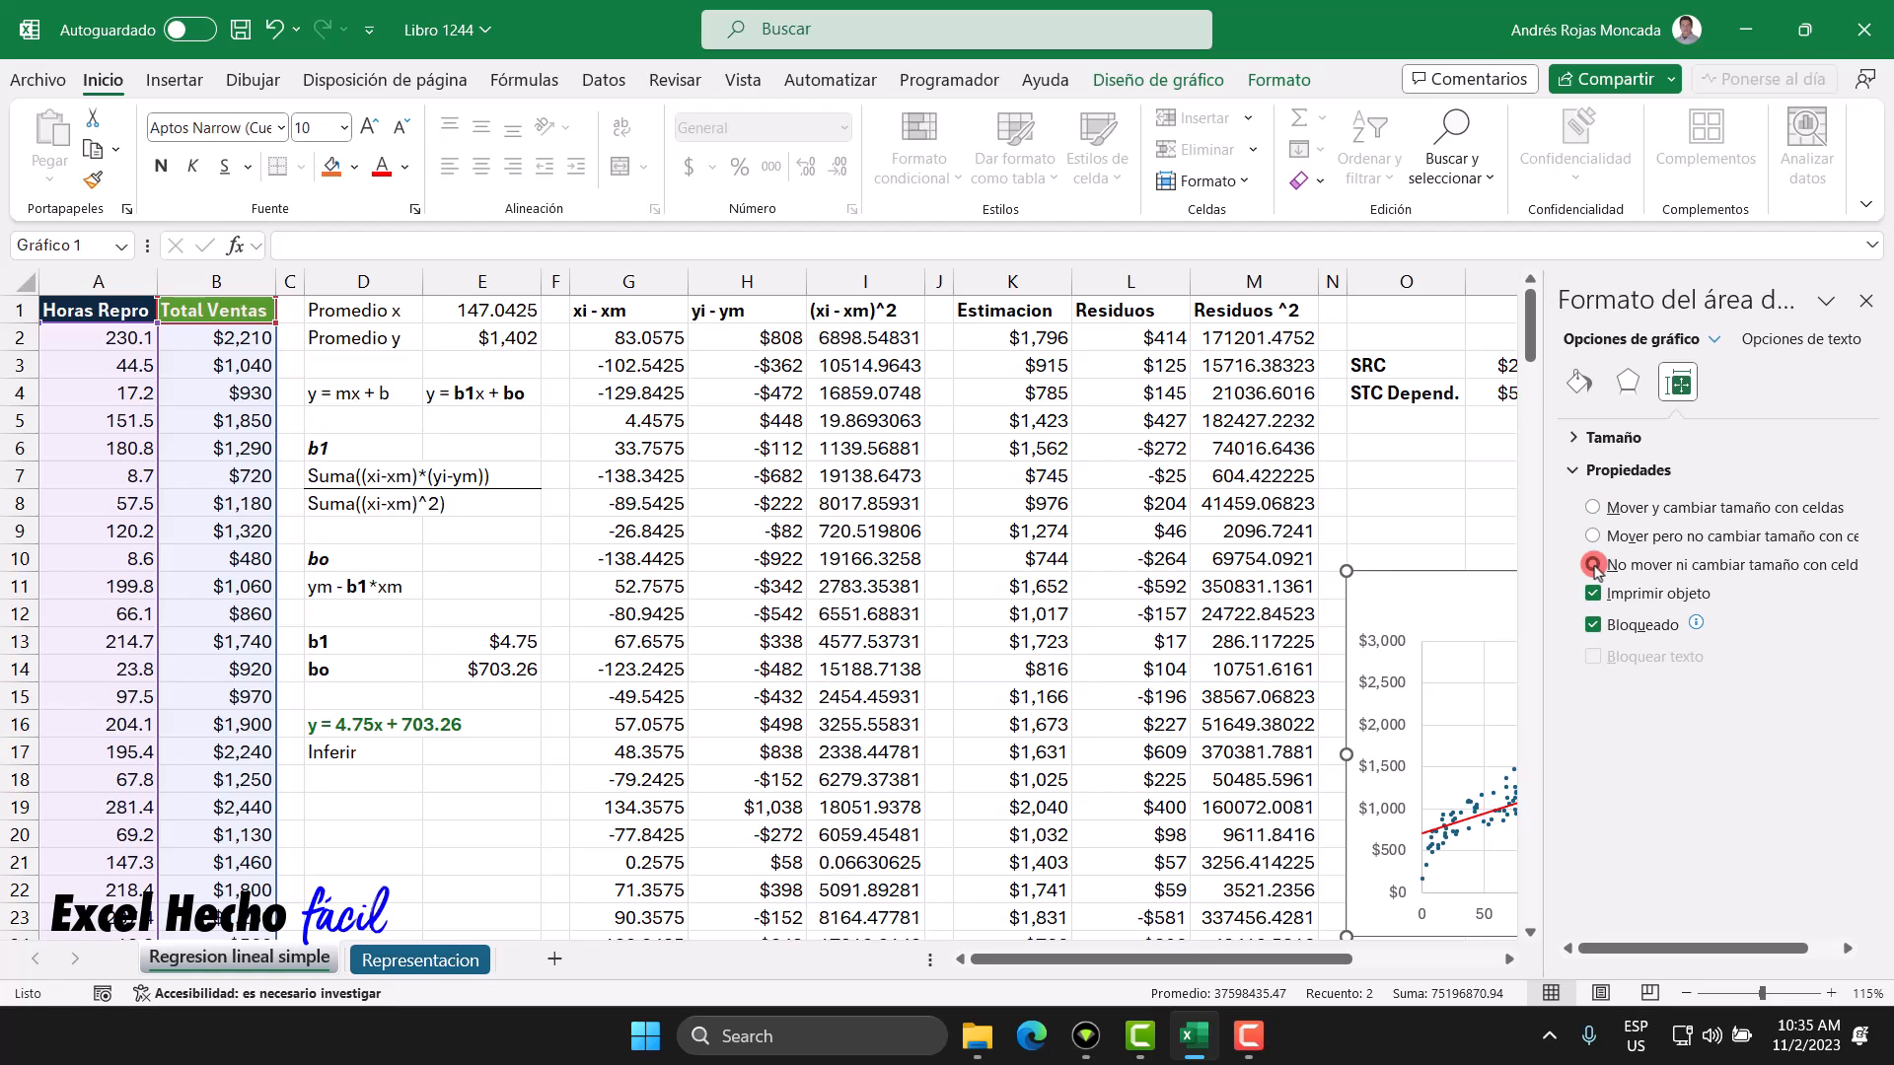
click(1869, 303)
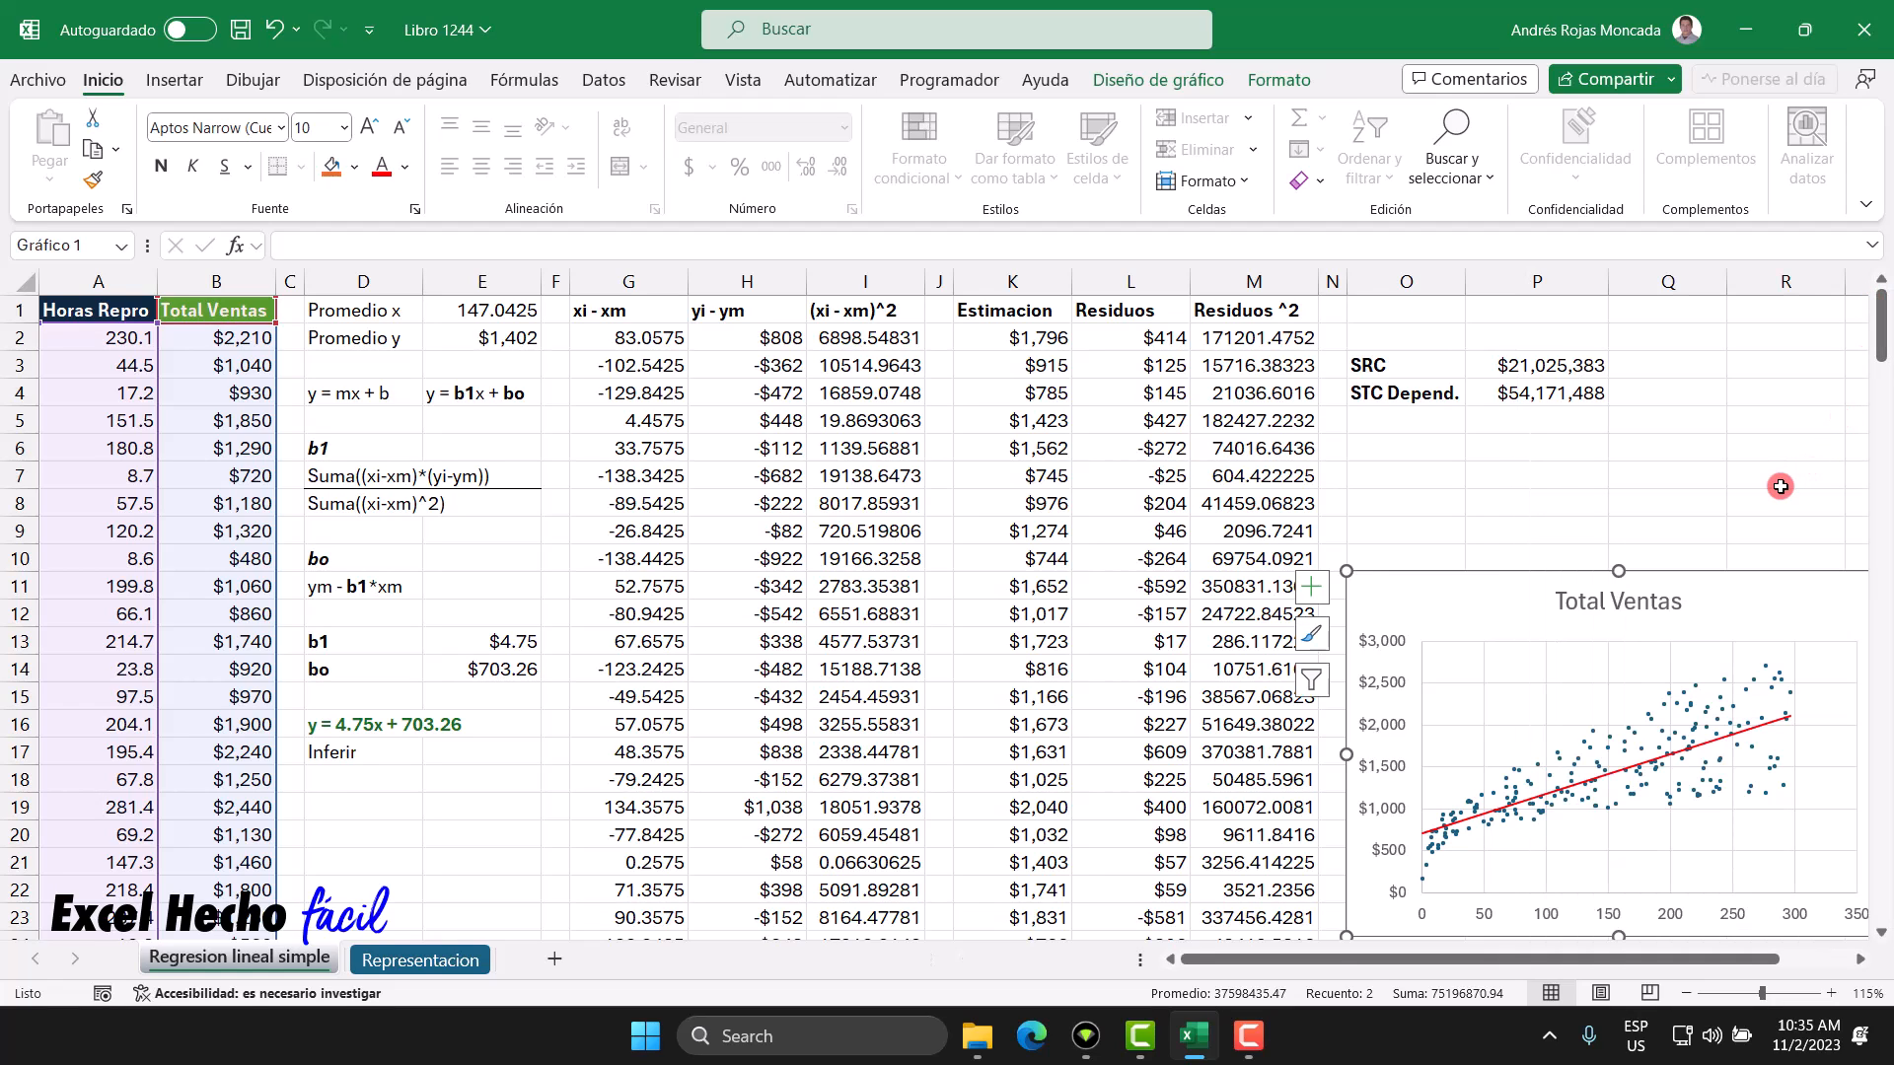
Step: Nudge the Total Ventas chart slightly to the left and shrink it so its upper-left corner aligns with cell O12
key(ctrl+Left)
key(ctrl+Left)
key(ctrl+Left)
key(ctrl+Left)
key(ctrl+Left)
key(ctrl+Left)
key(ctrl+Left)
key(ctrl+Left)
key(ctrl+Left)
key(ctrl+Left)
key(ctrl+Left)
key(ctrl+Left)
key(ctrl+Left)
key(ctrl+Left)
key(ctrl+Left)
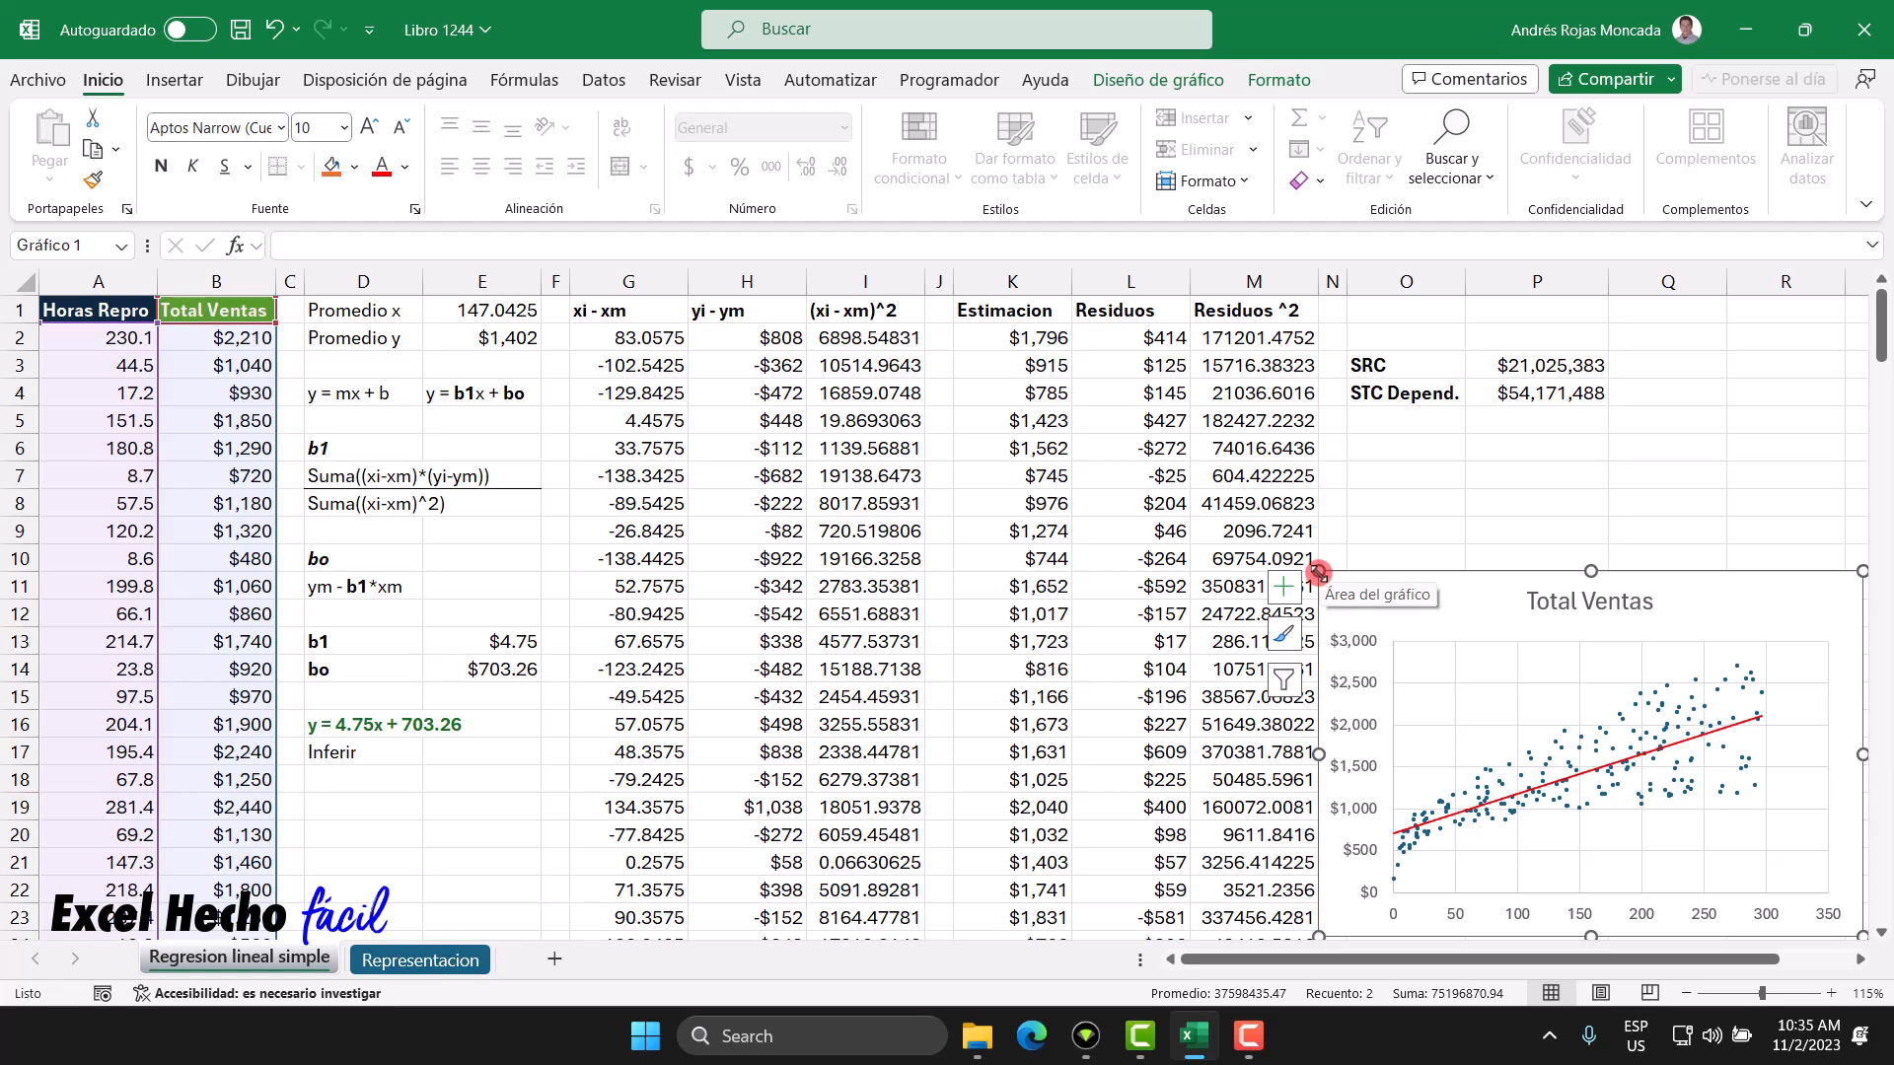
drag(1319, 574, 1349, 599)
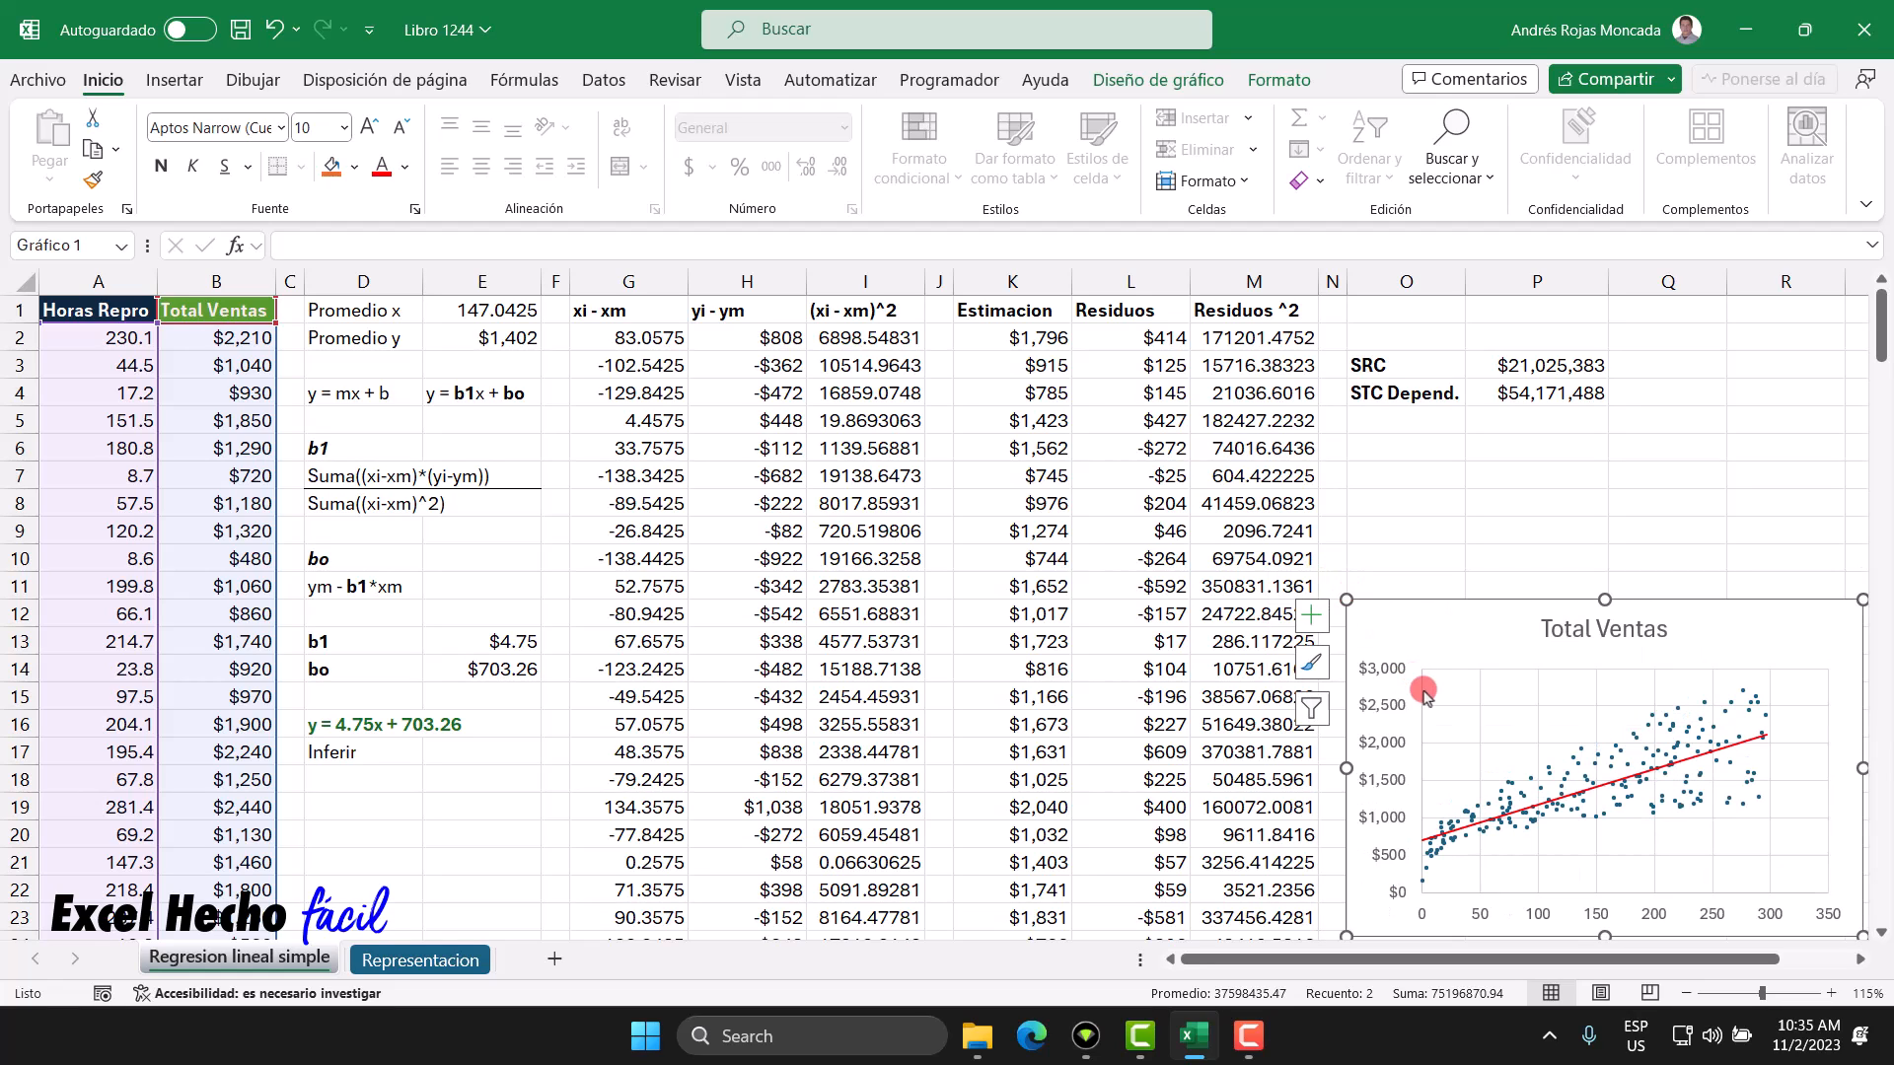
key(Escape)
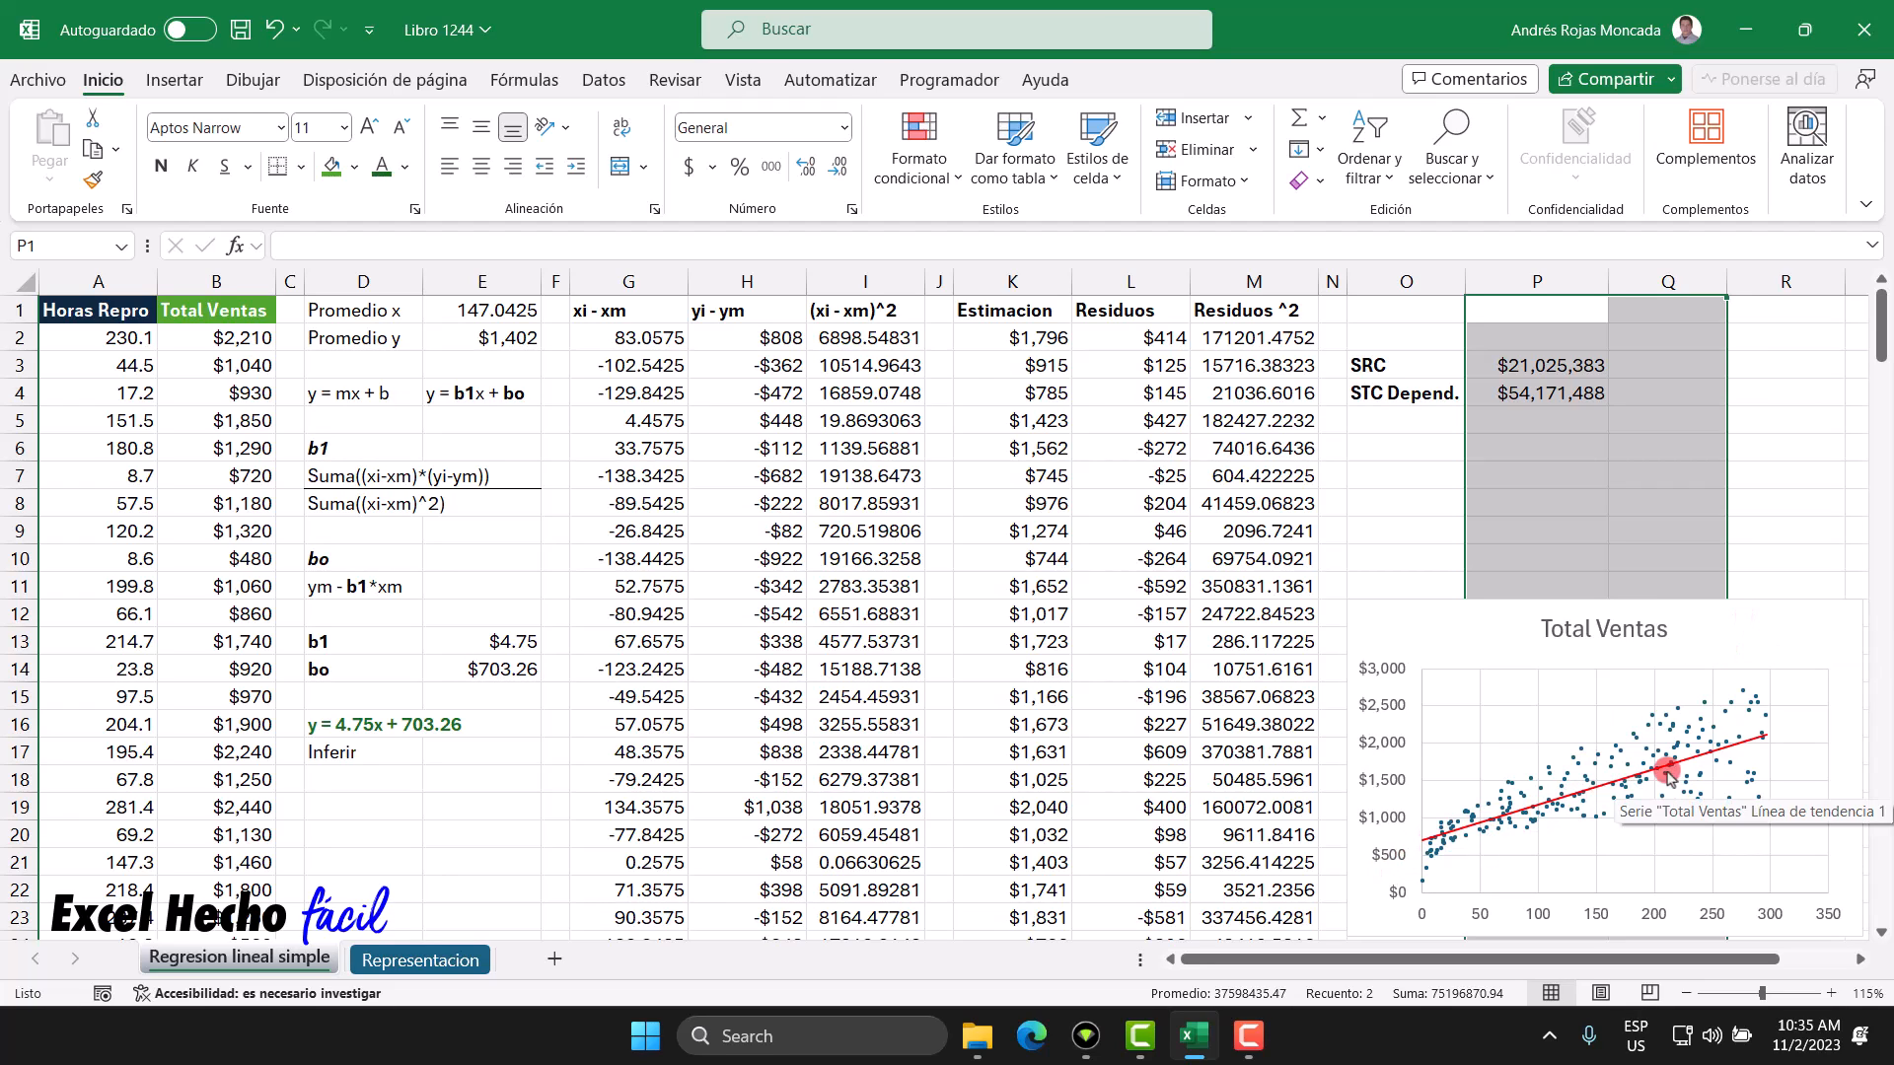
Step: Widen columns P and Q slightly to an equal width
click(1667, 399)
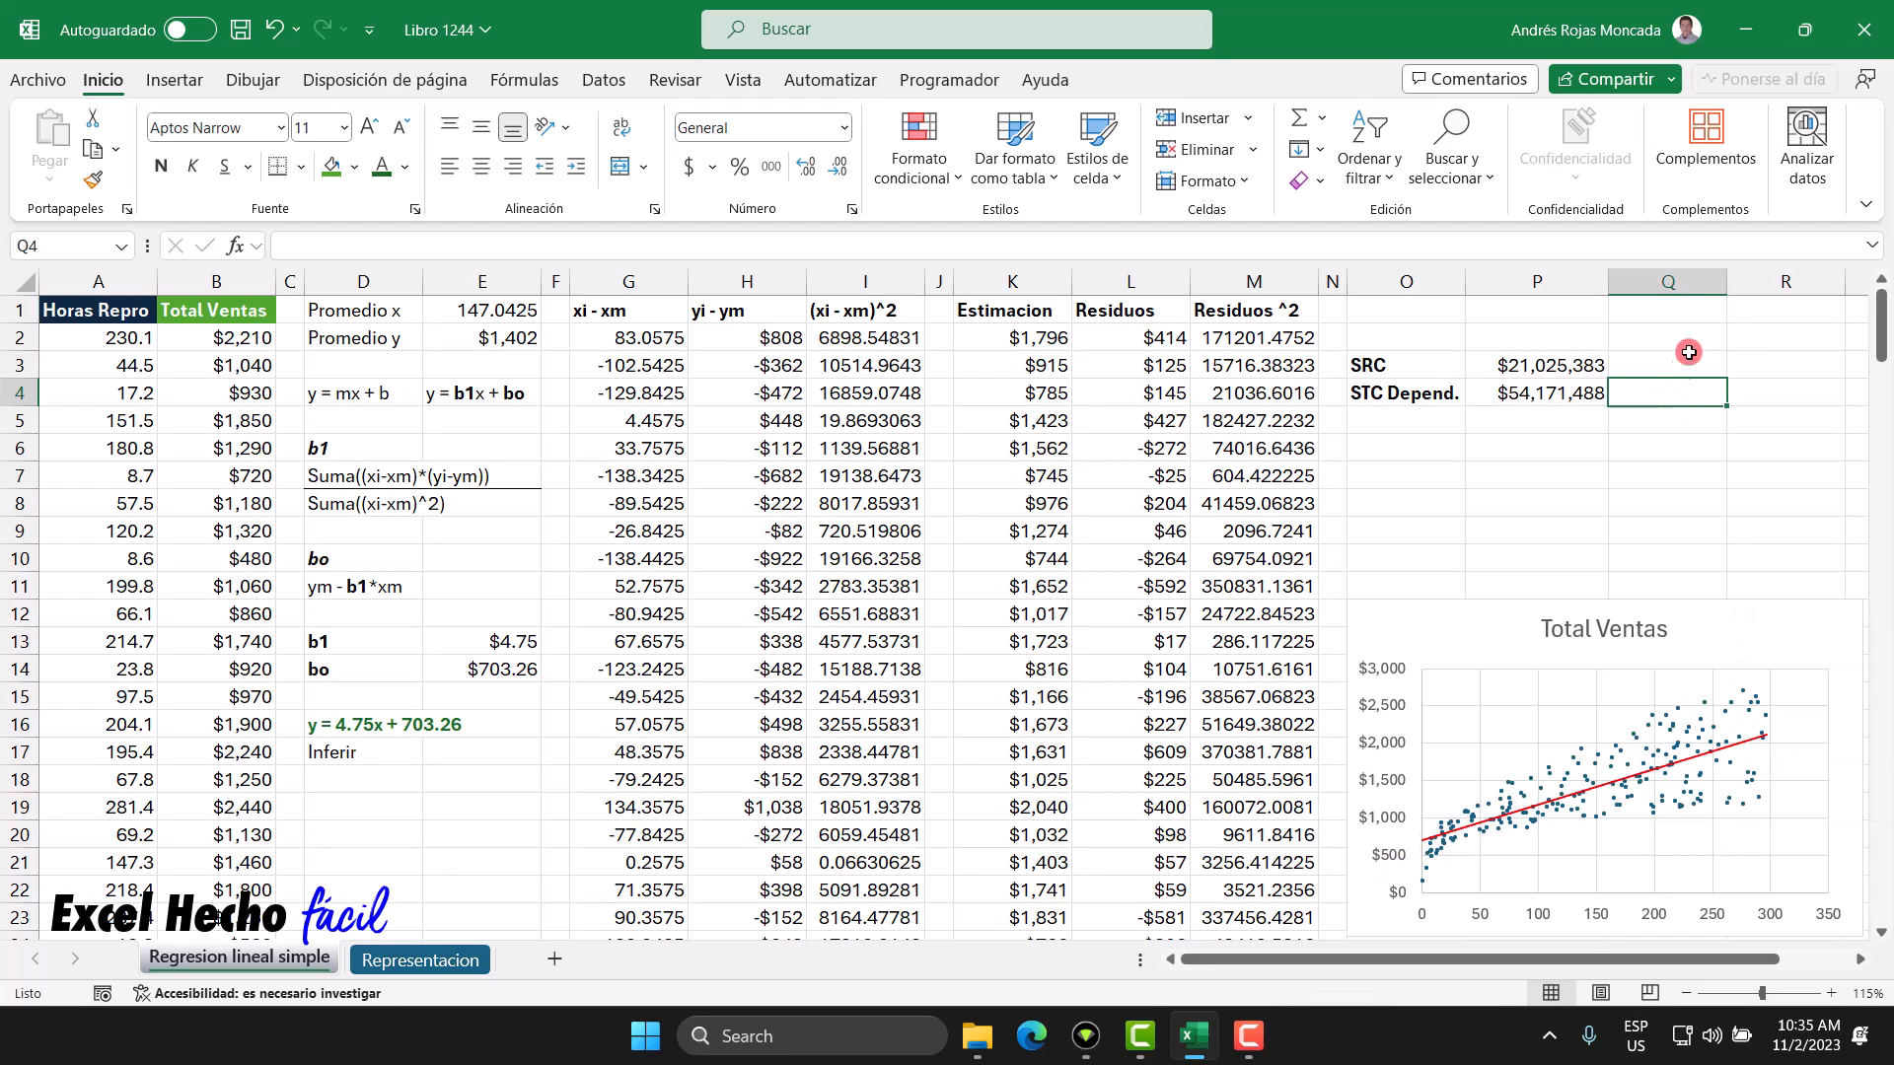
drag(1552, 283, 1616, 282)
Step: Start a formula in Q4 with the population variance of the Total Ventas data, VAR.P(B2:B201)
click(1638, 394)
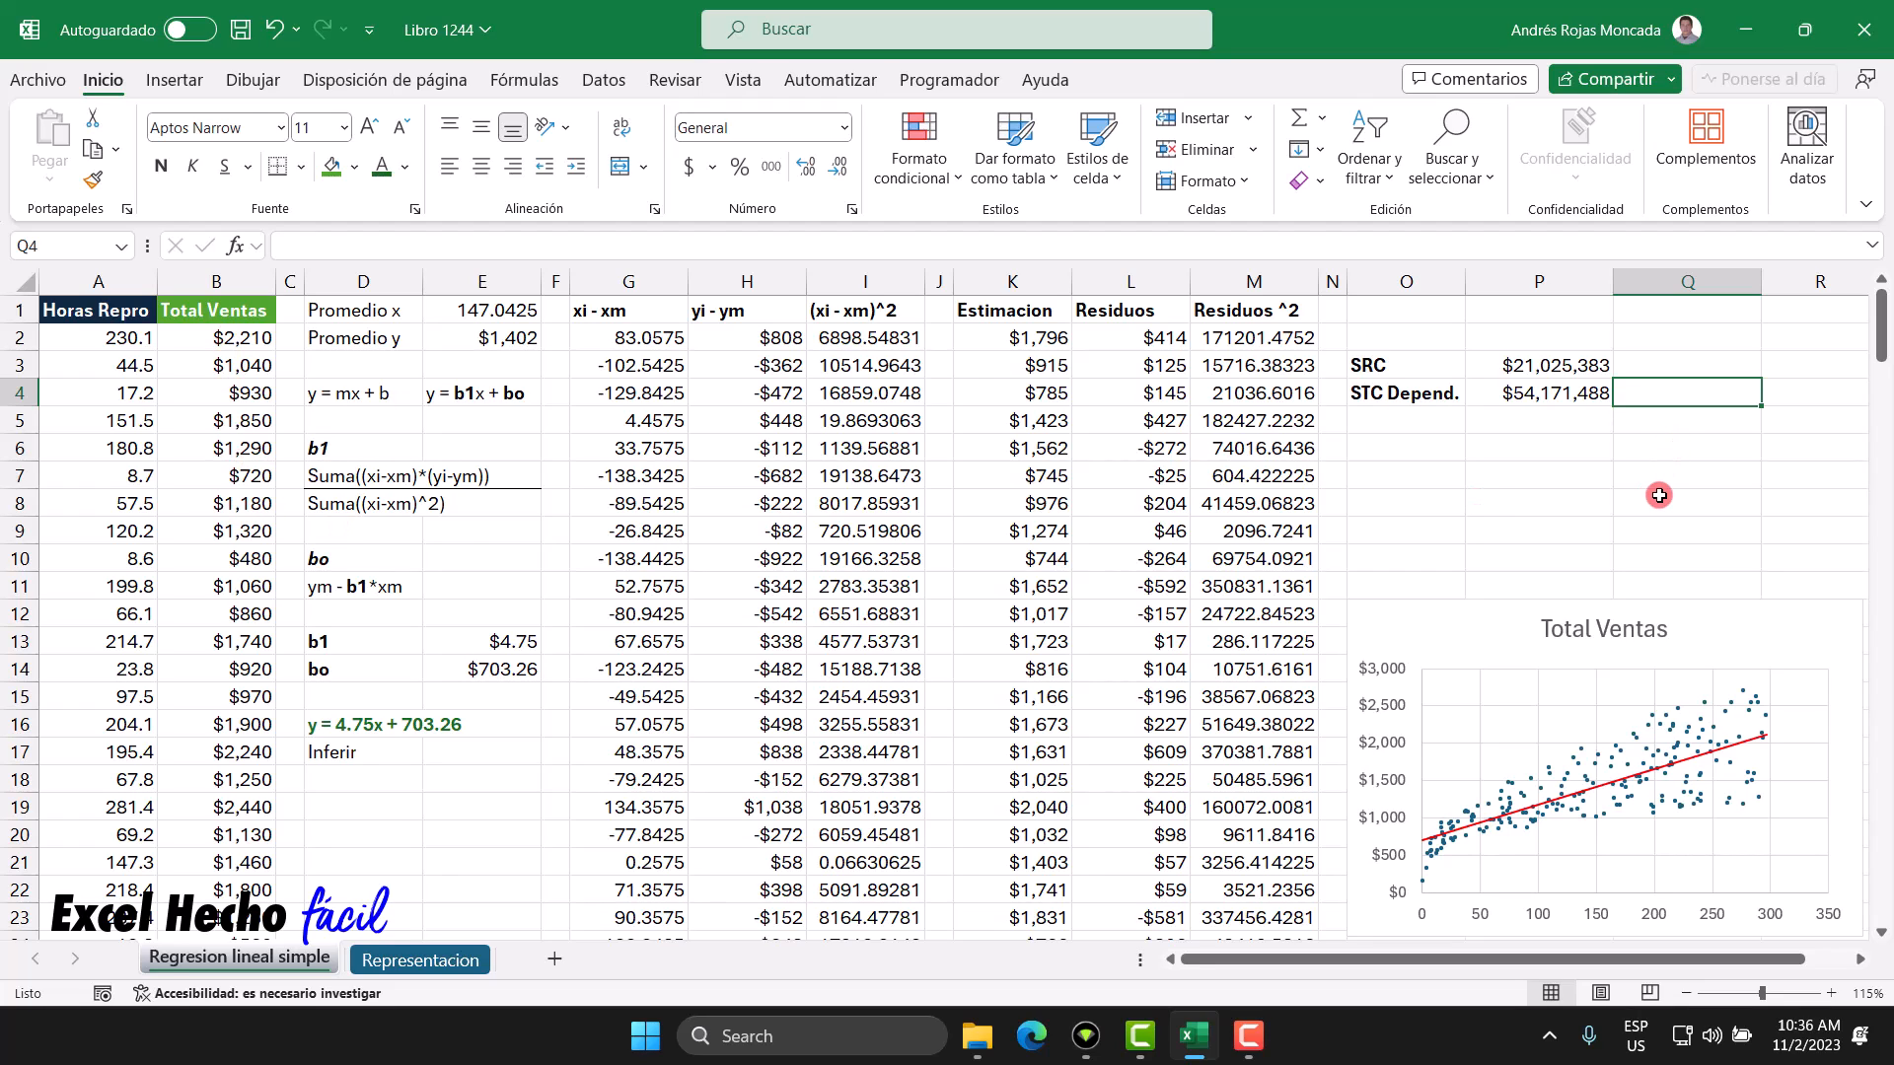
text(=VAR.P()
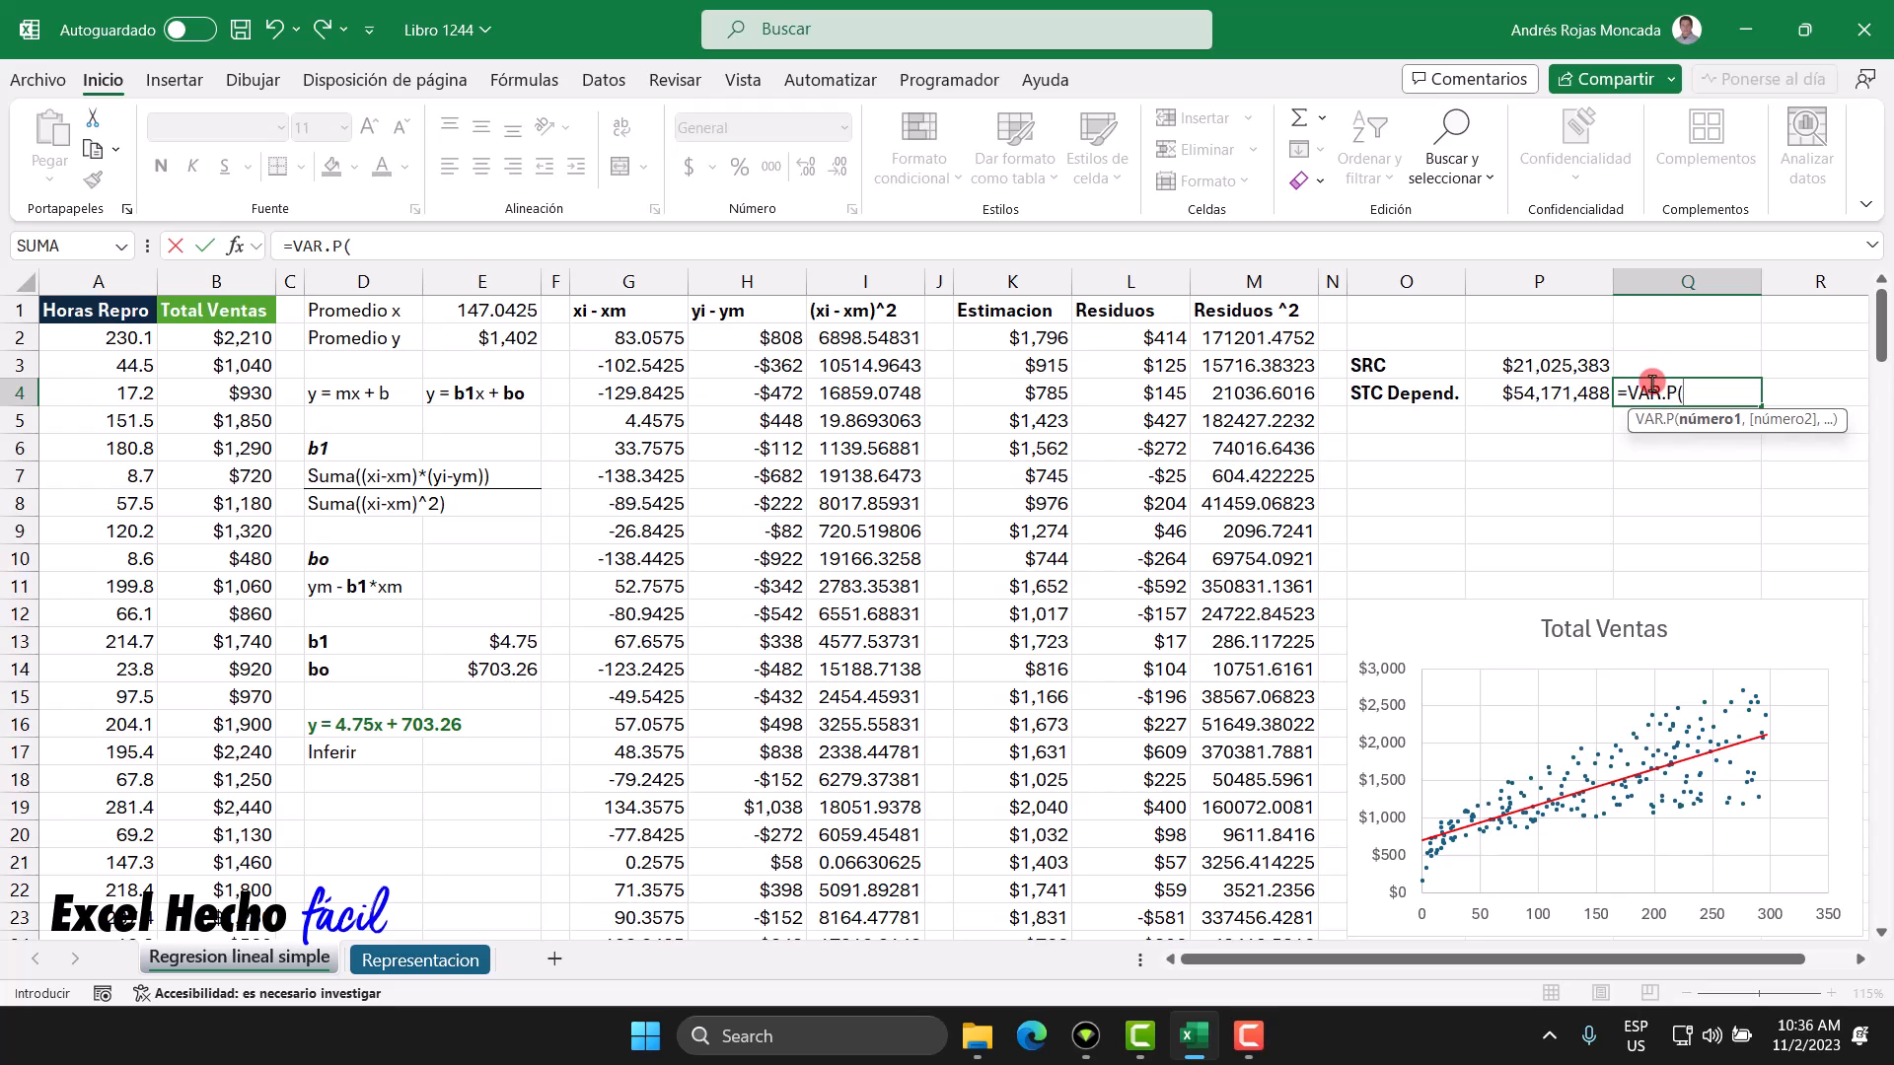
click(247, 342)
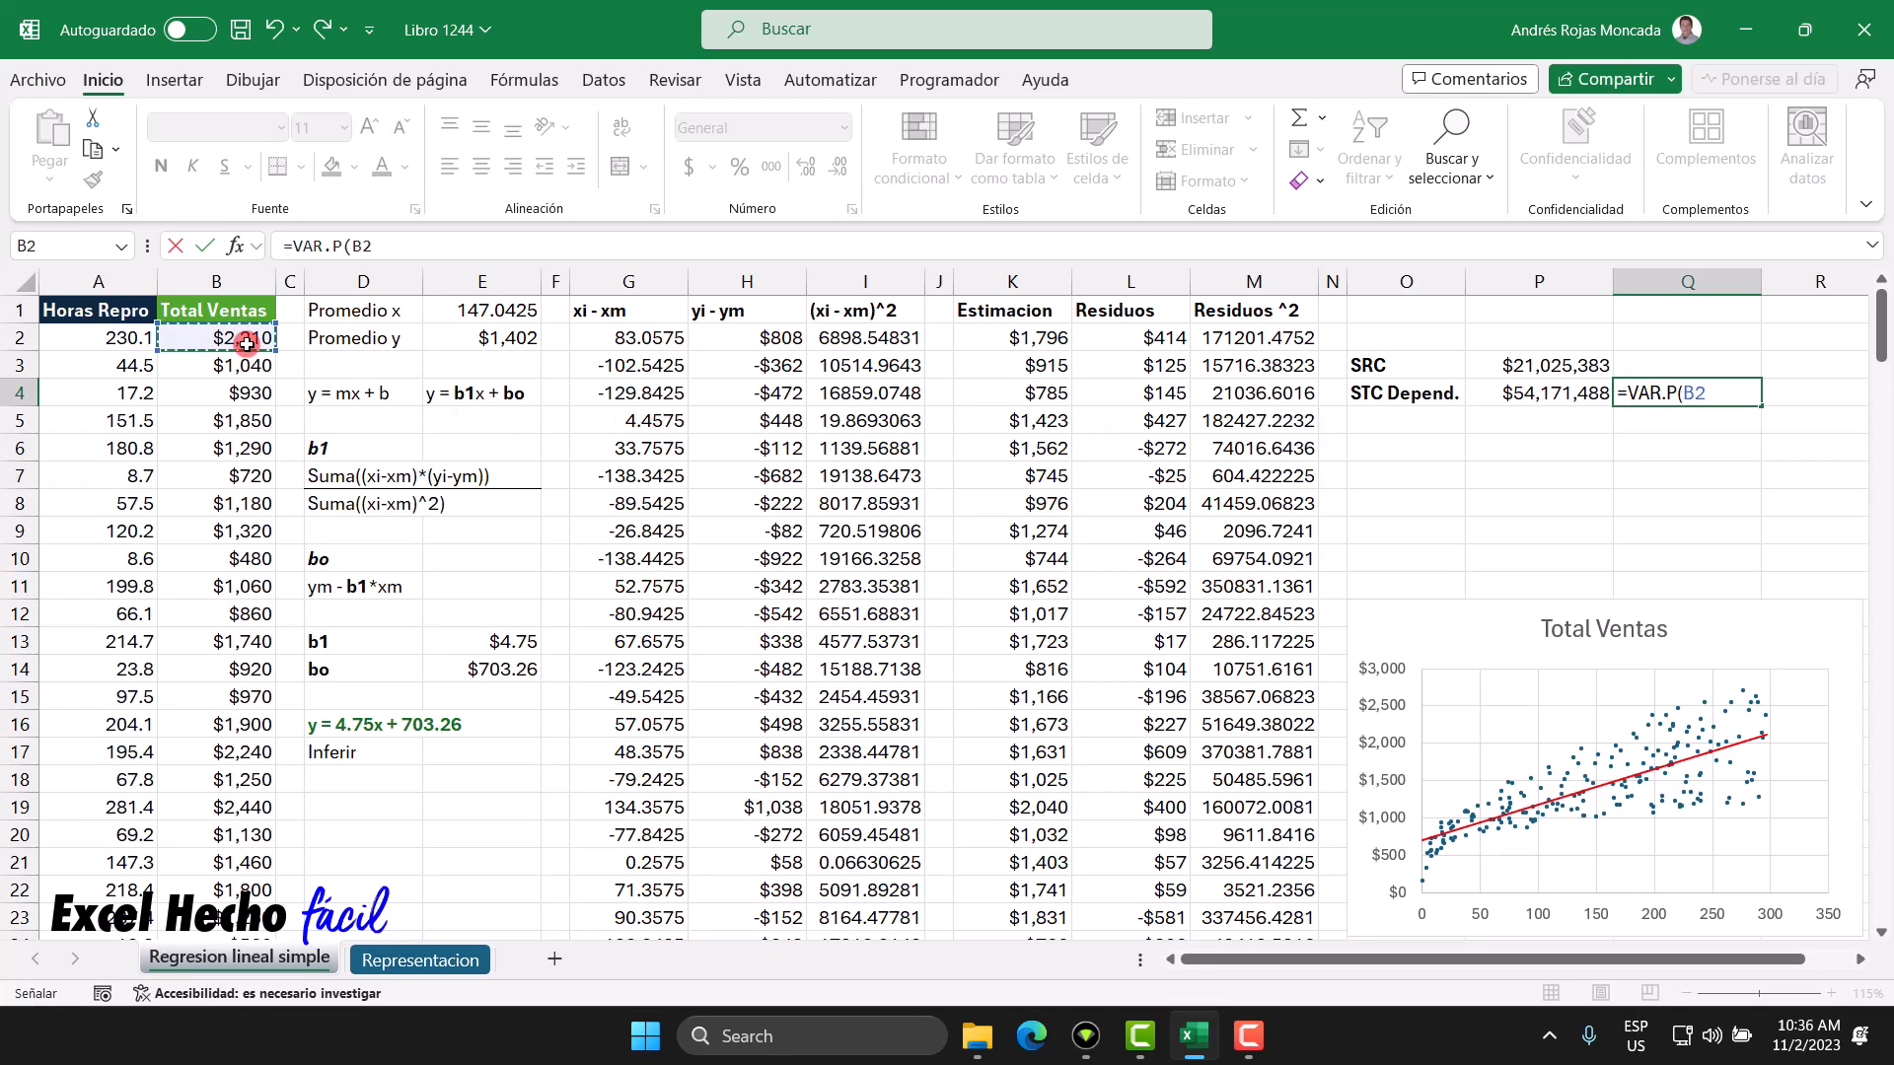
key(ctrl+shift+Down)
key(ctrl+BackSpace)
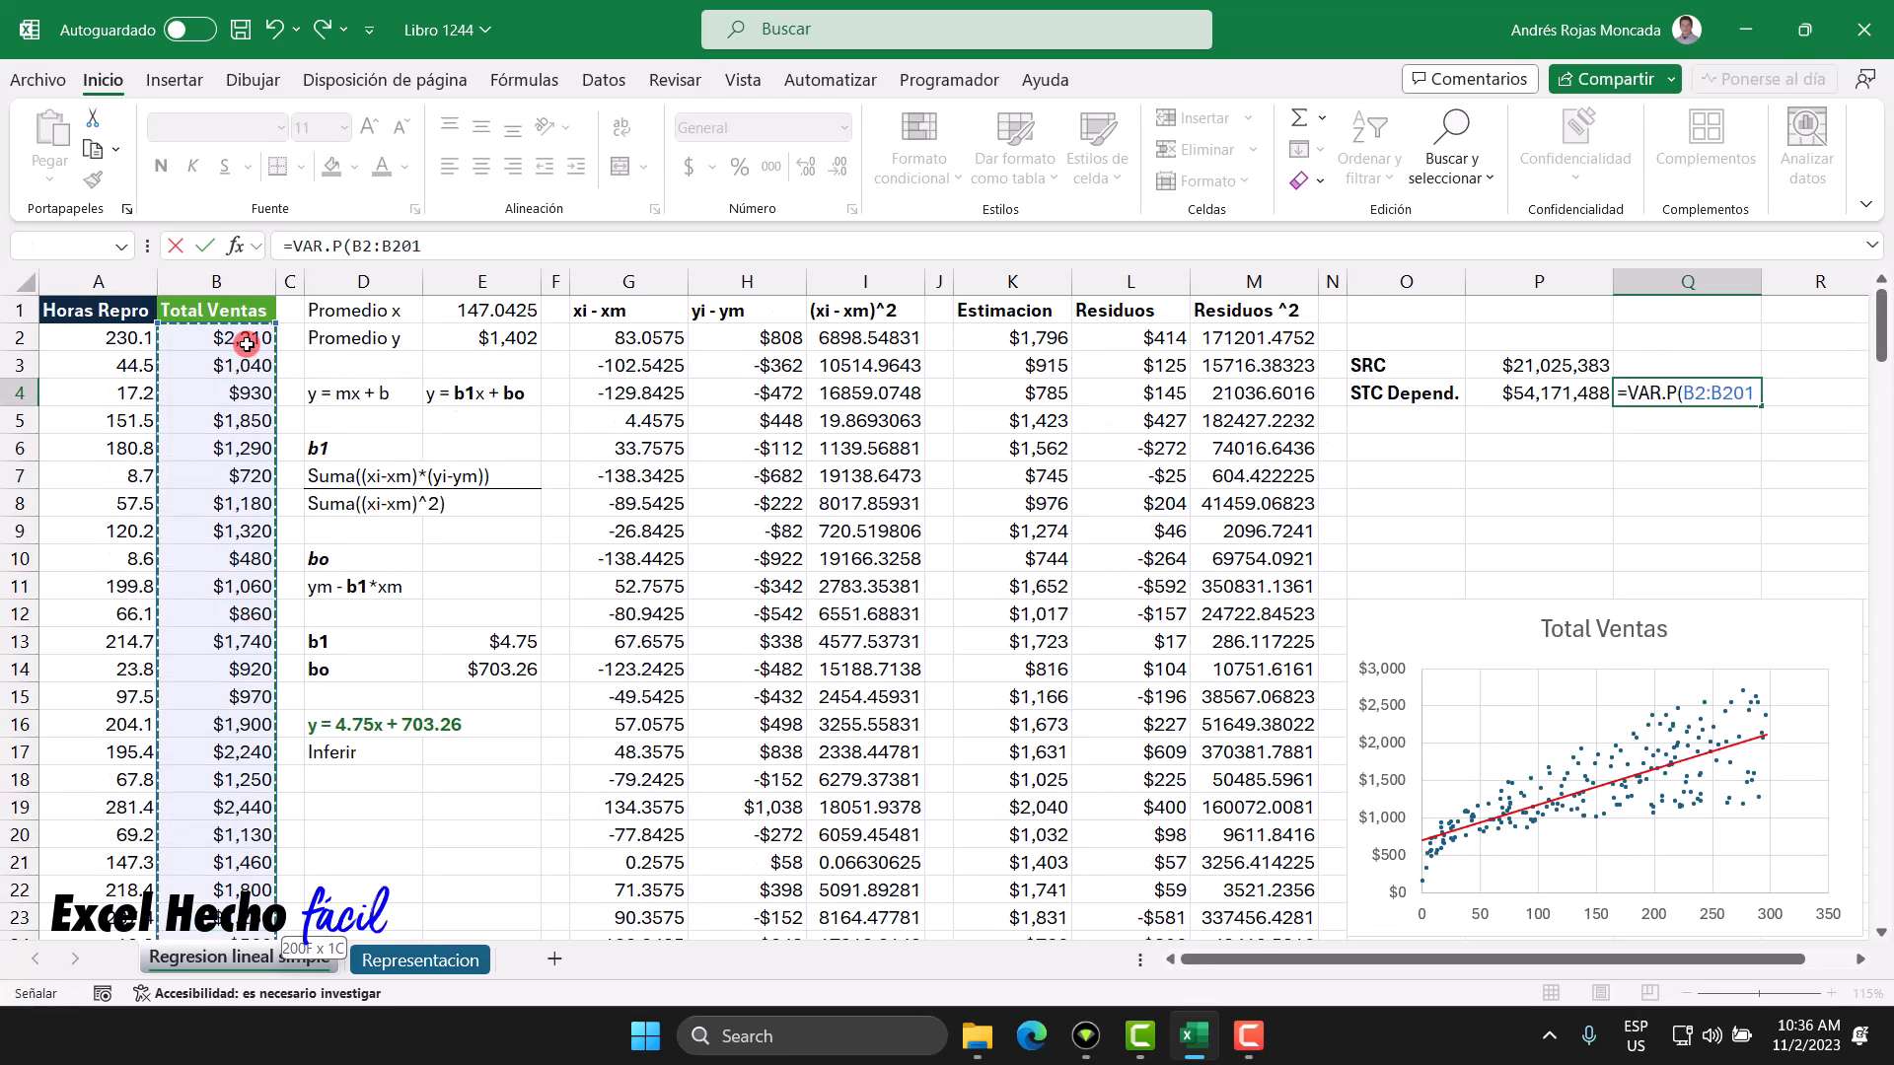
Step: Multiply the variance by the number of Total Ventas values, extending the formula to =VAR.P(B2:B201)*CONTAR(B2:B201)
text()*CONTAR()
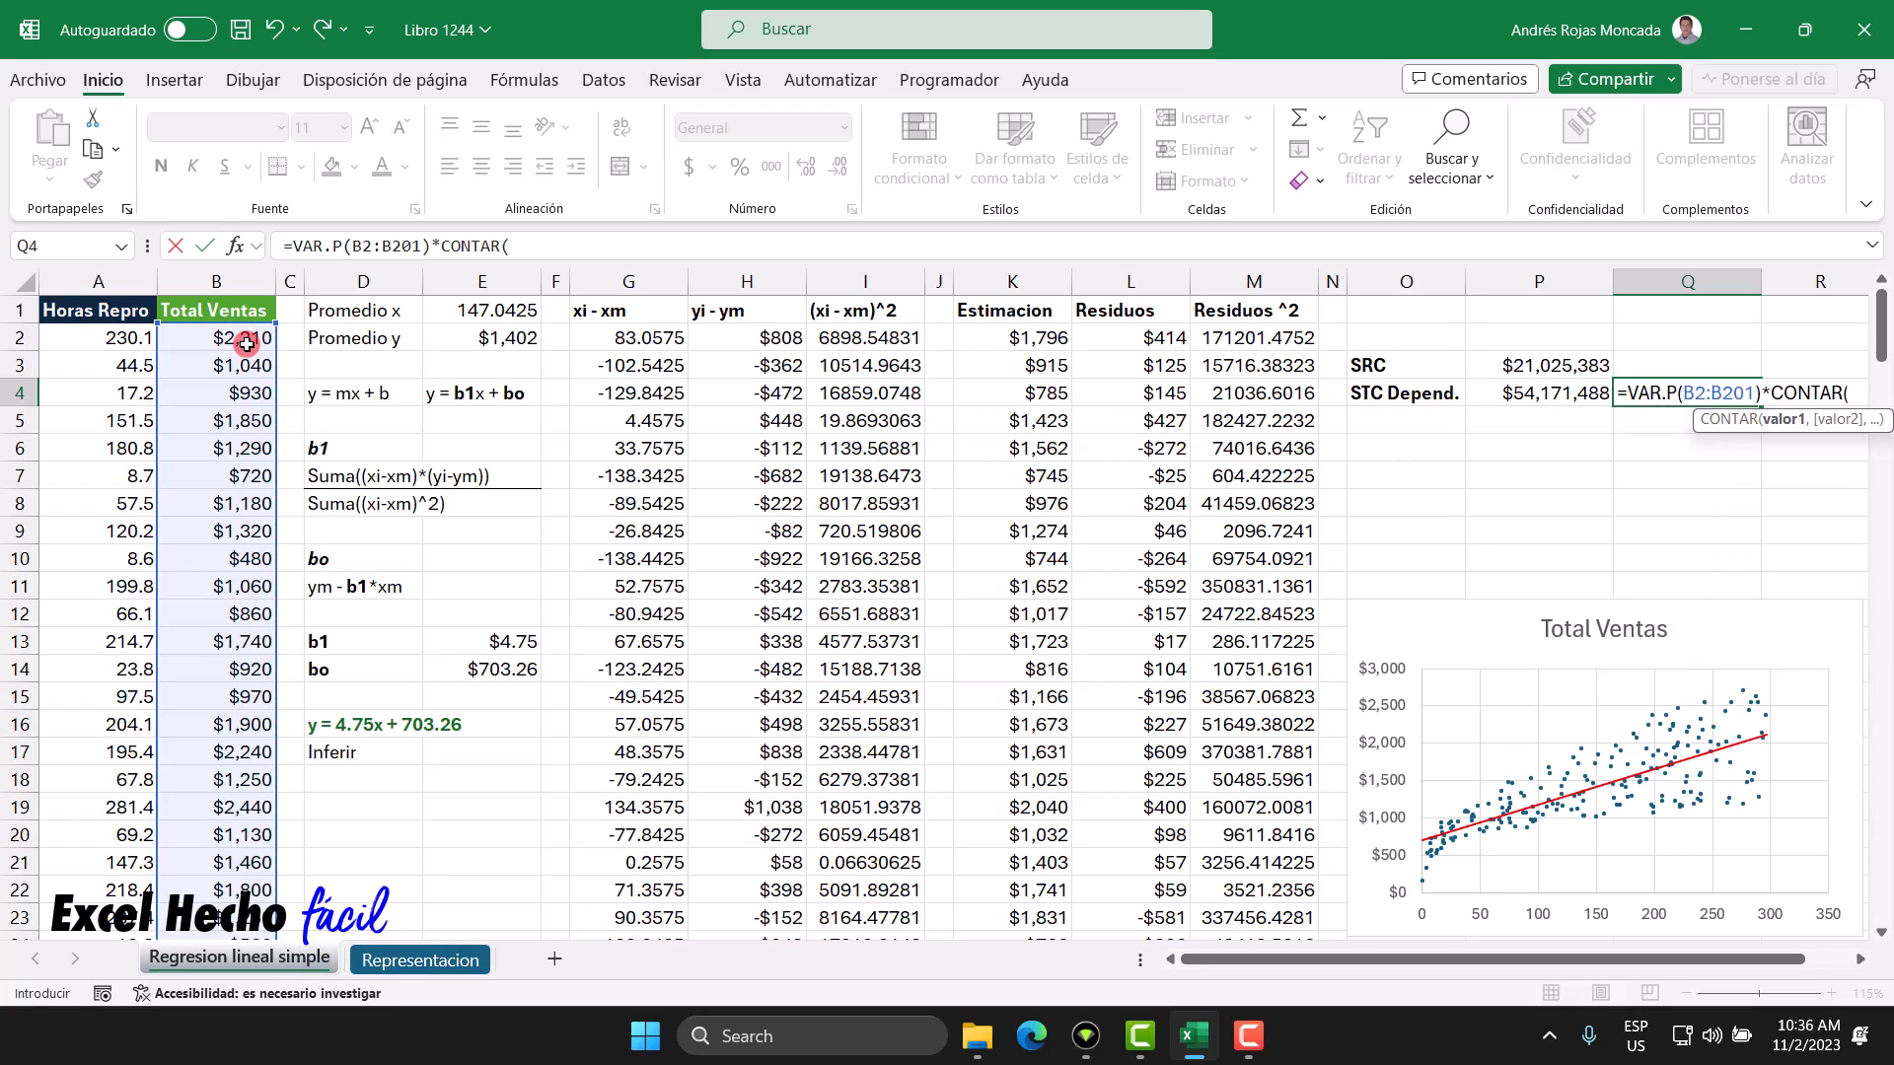
click(246, 343)
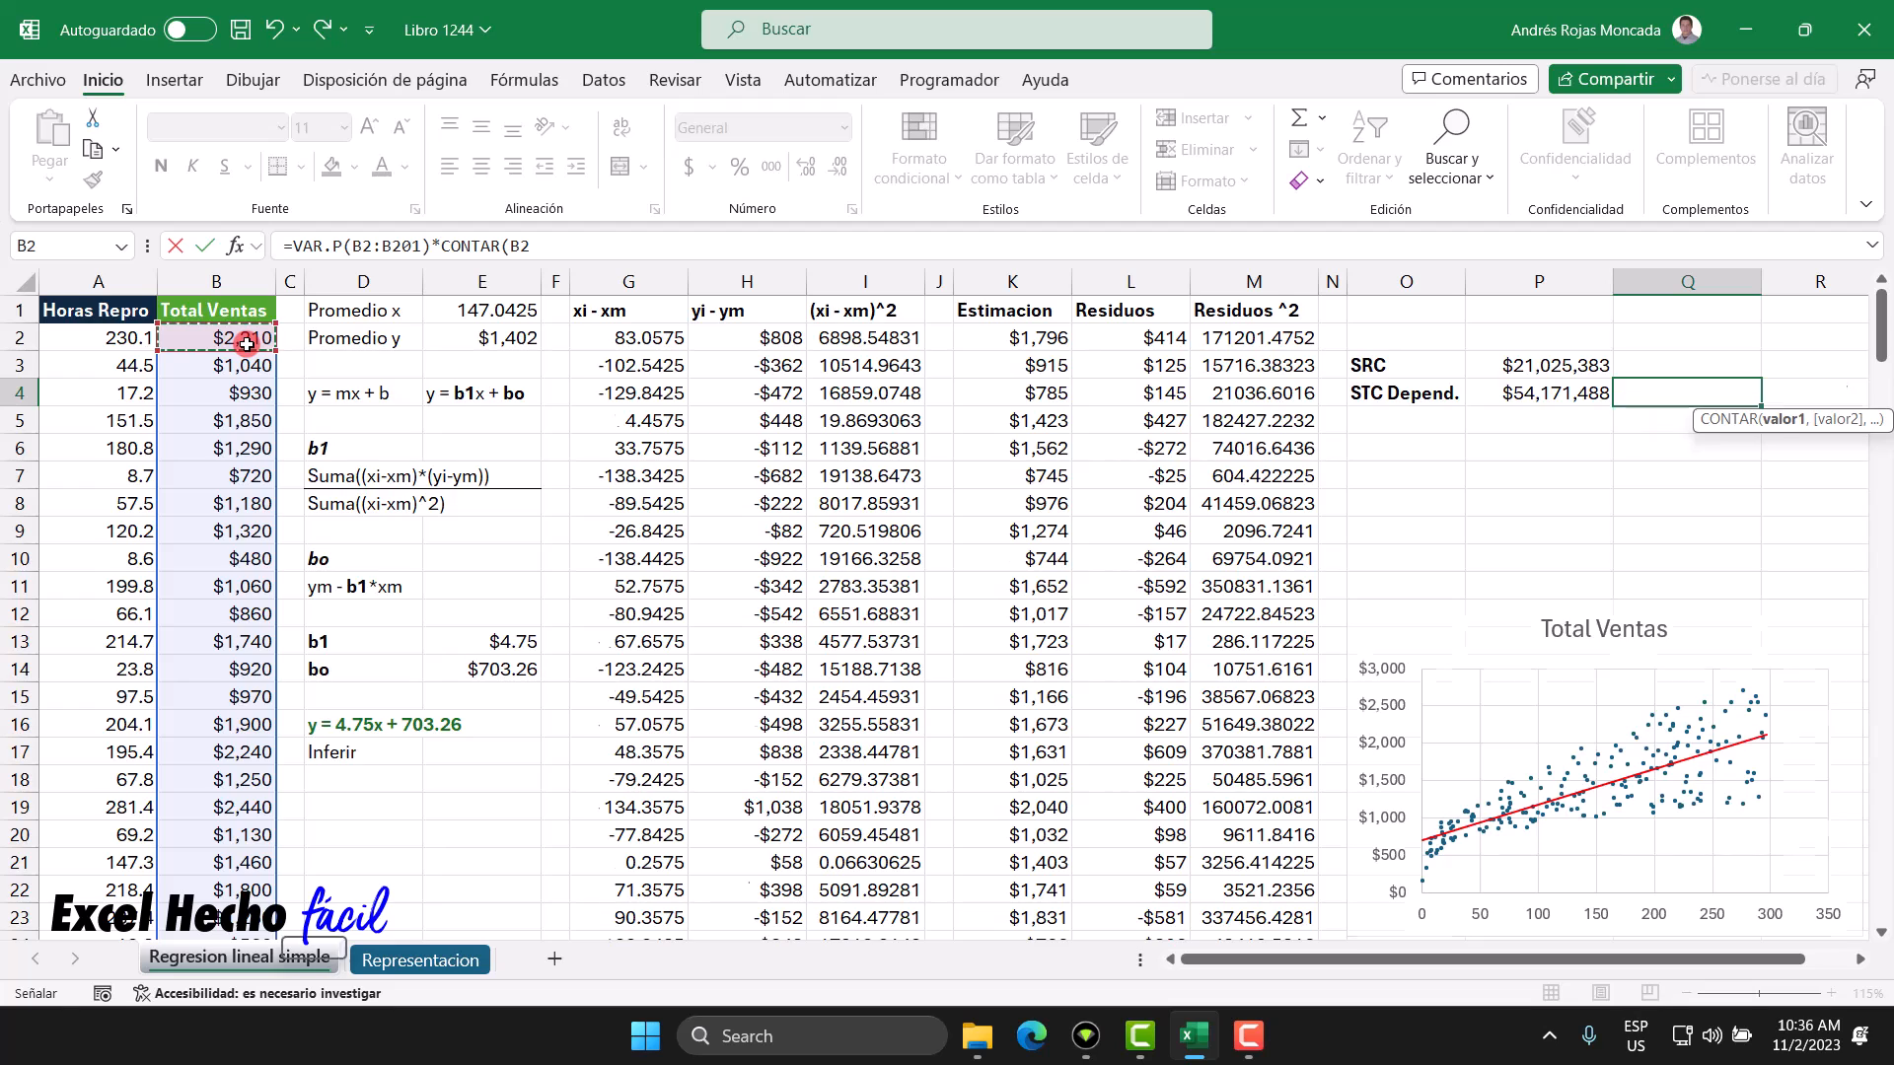
key(ctrl+shift+Down)
key(ctrl+BackSpace)
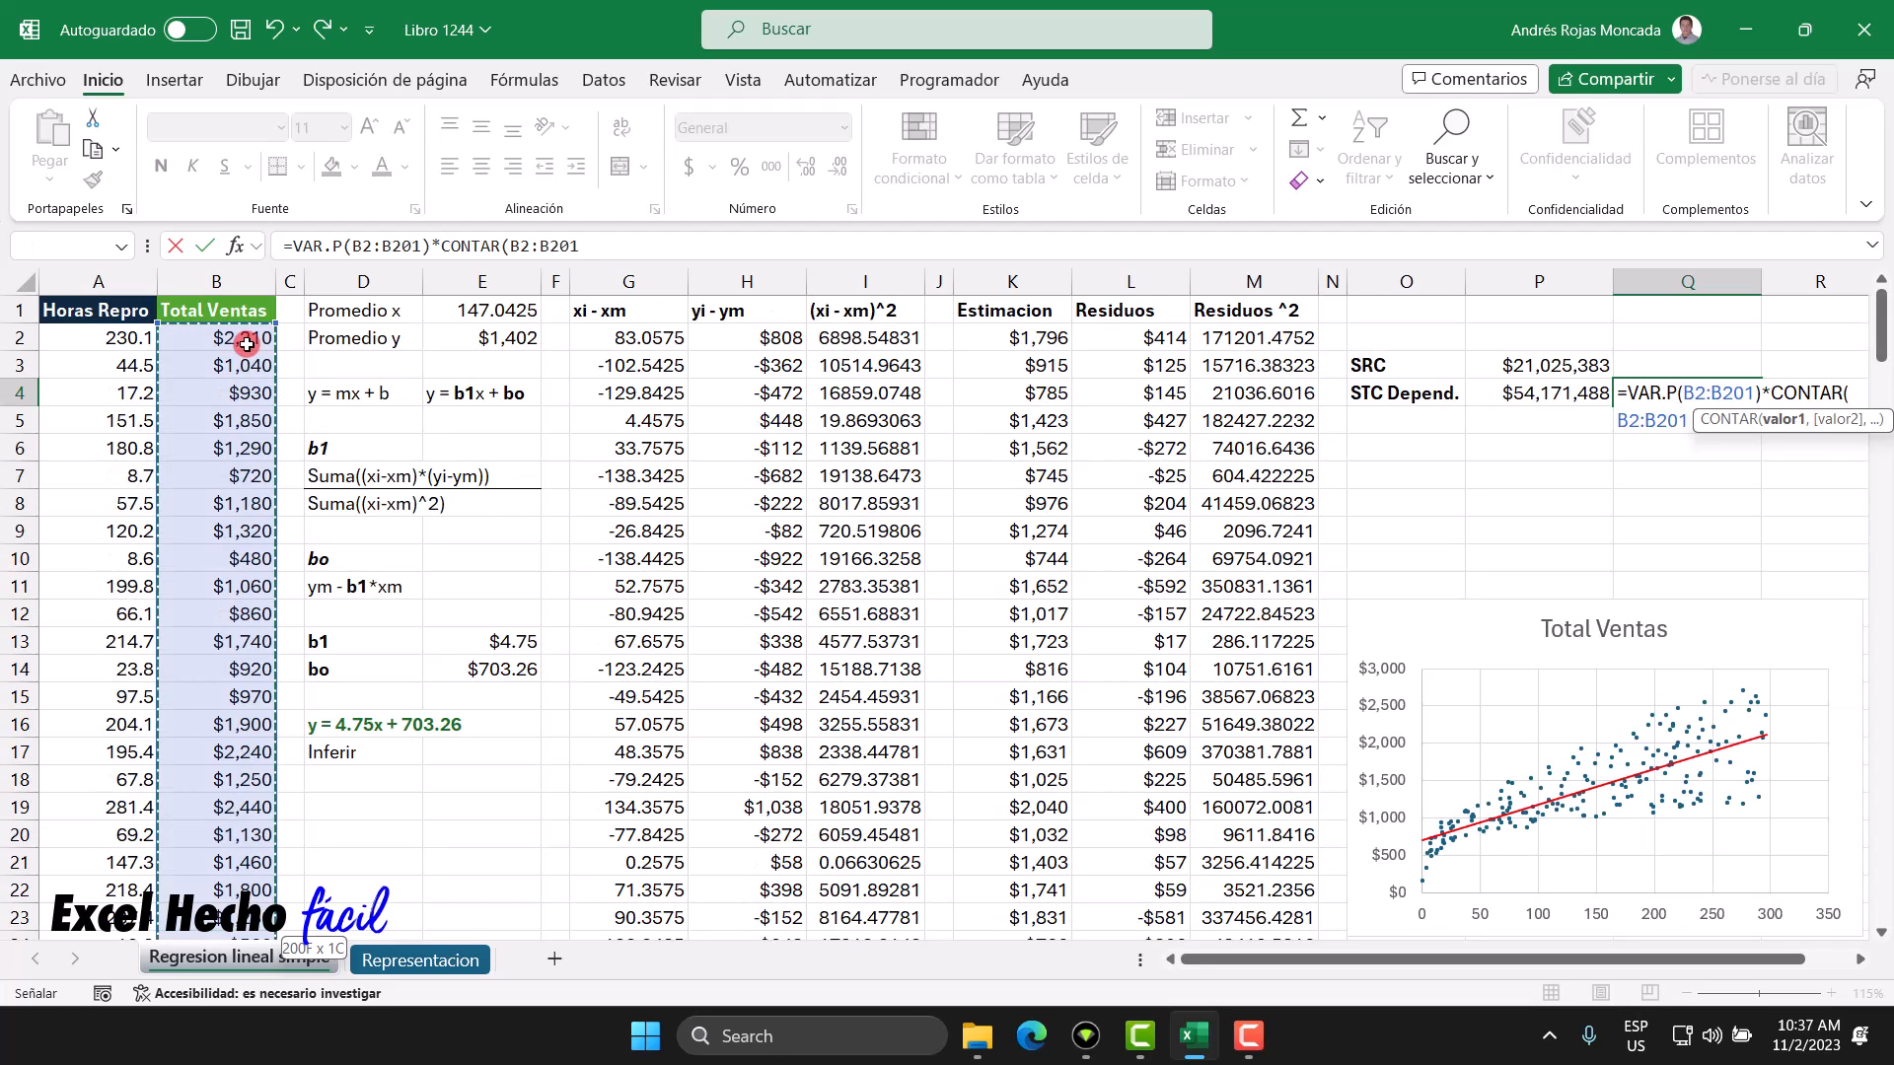
text())
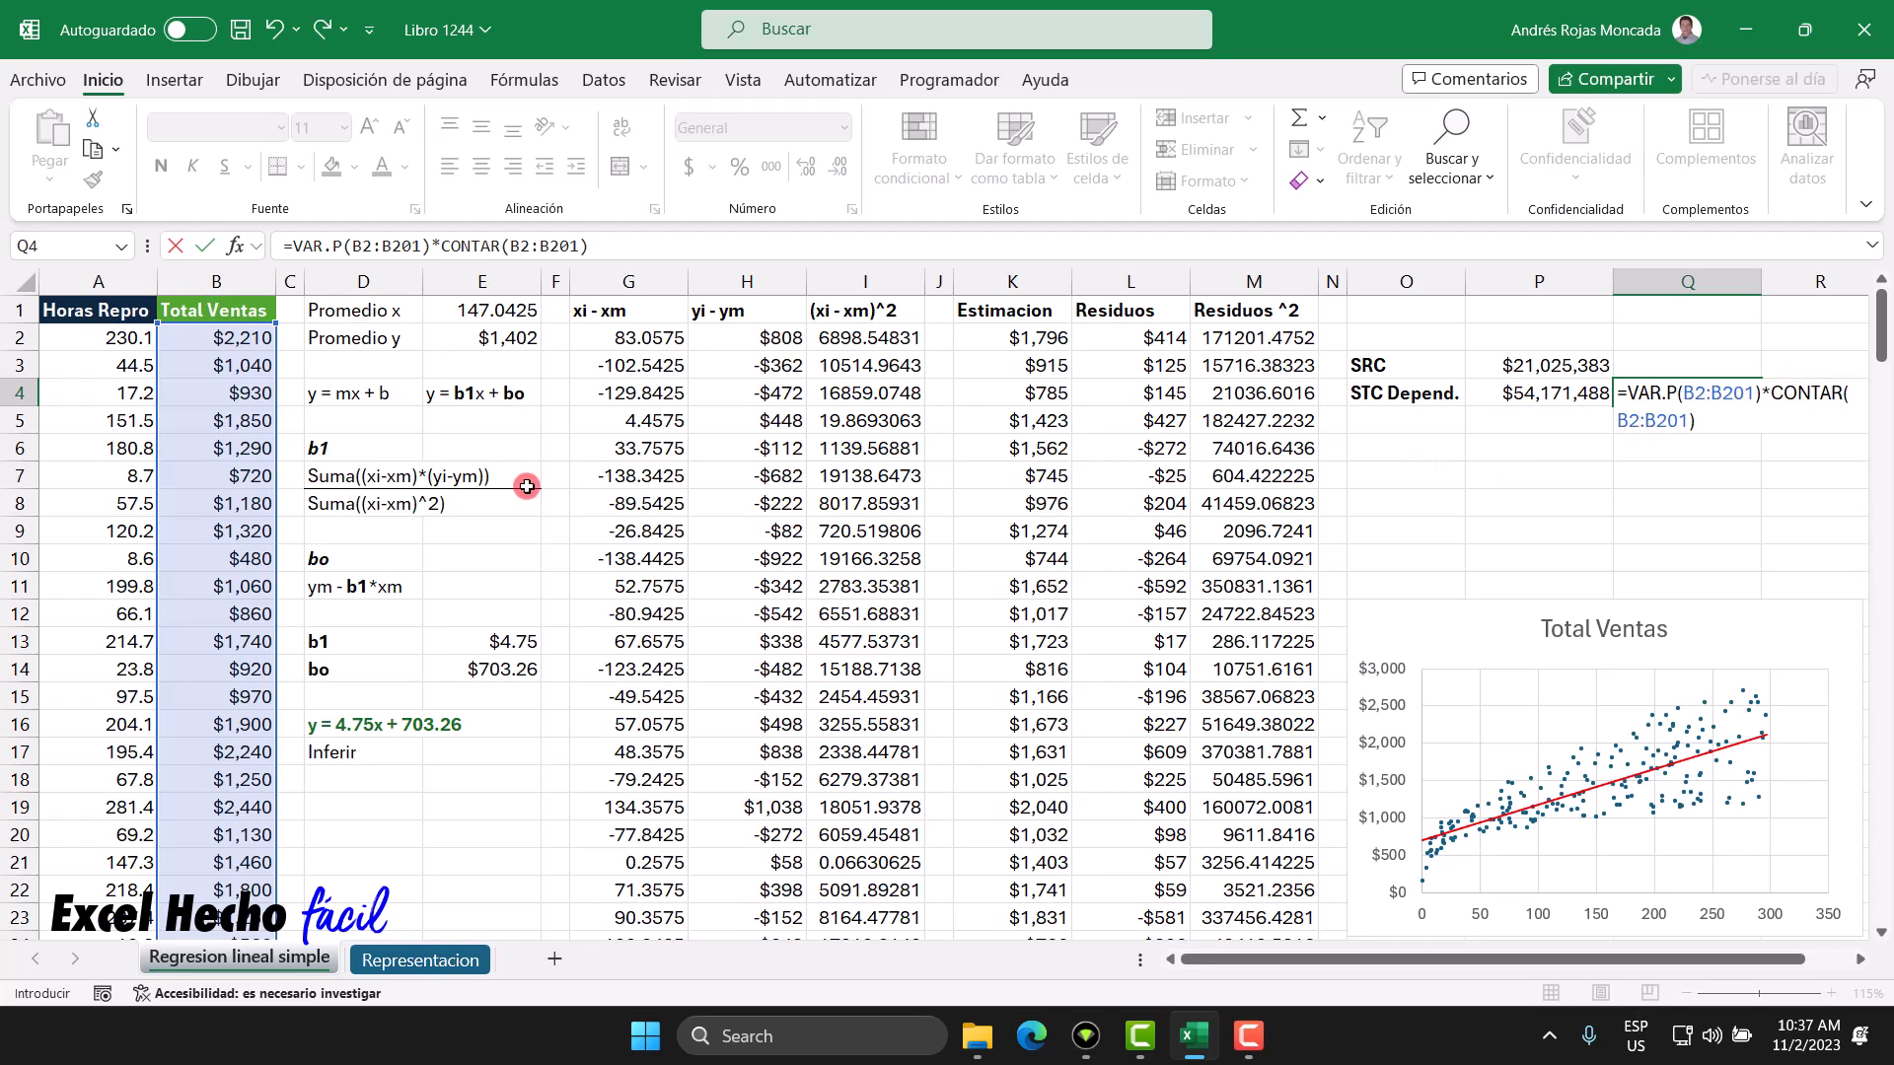
Step: Evaluate the CONTAR and VAR.P parts of the Q4 formula in place, restoring the formula text after each check
drag(1768, 393, 1777, 421)
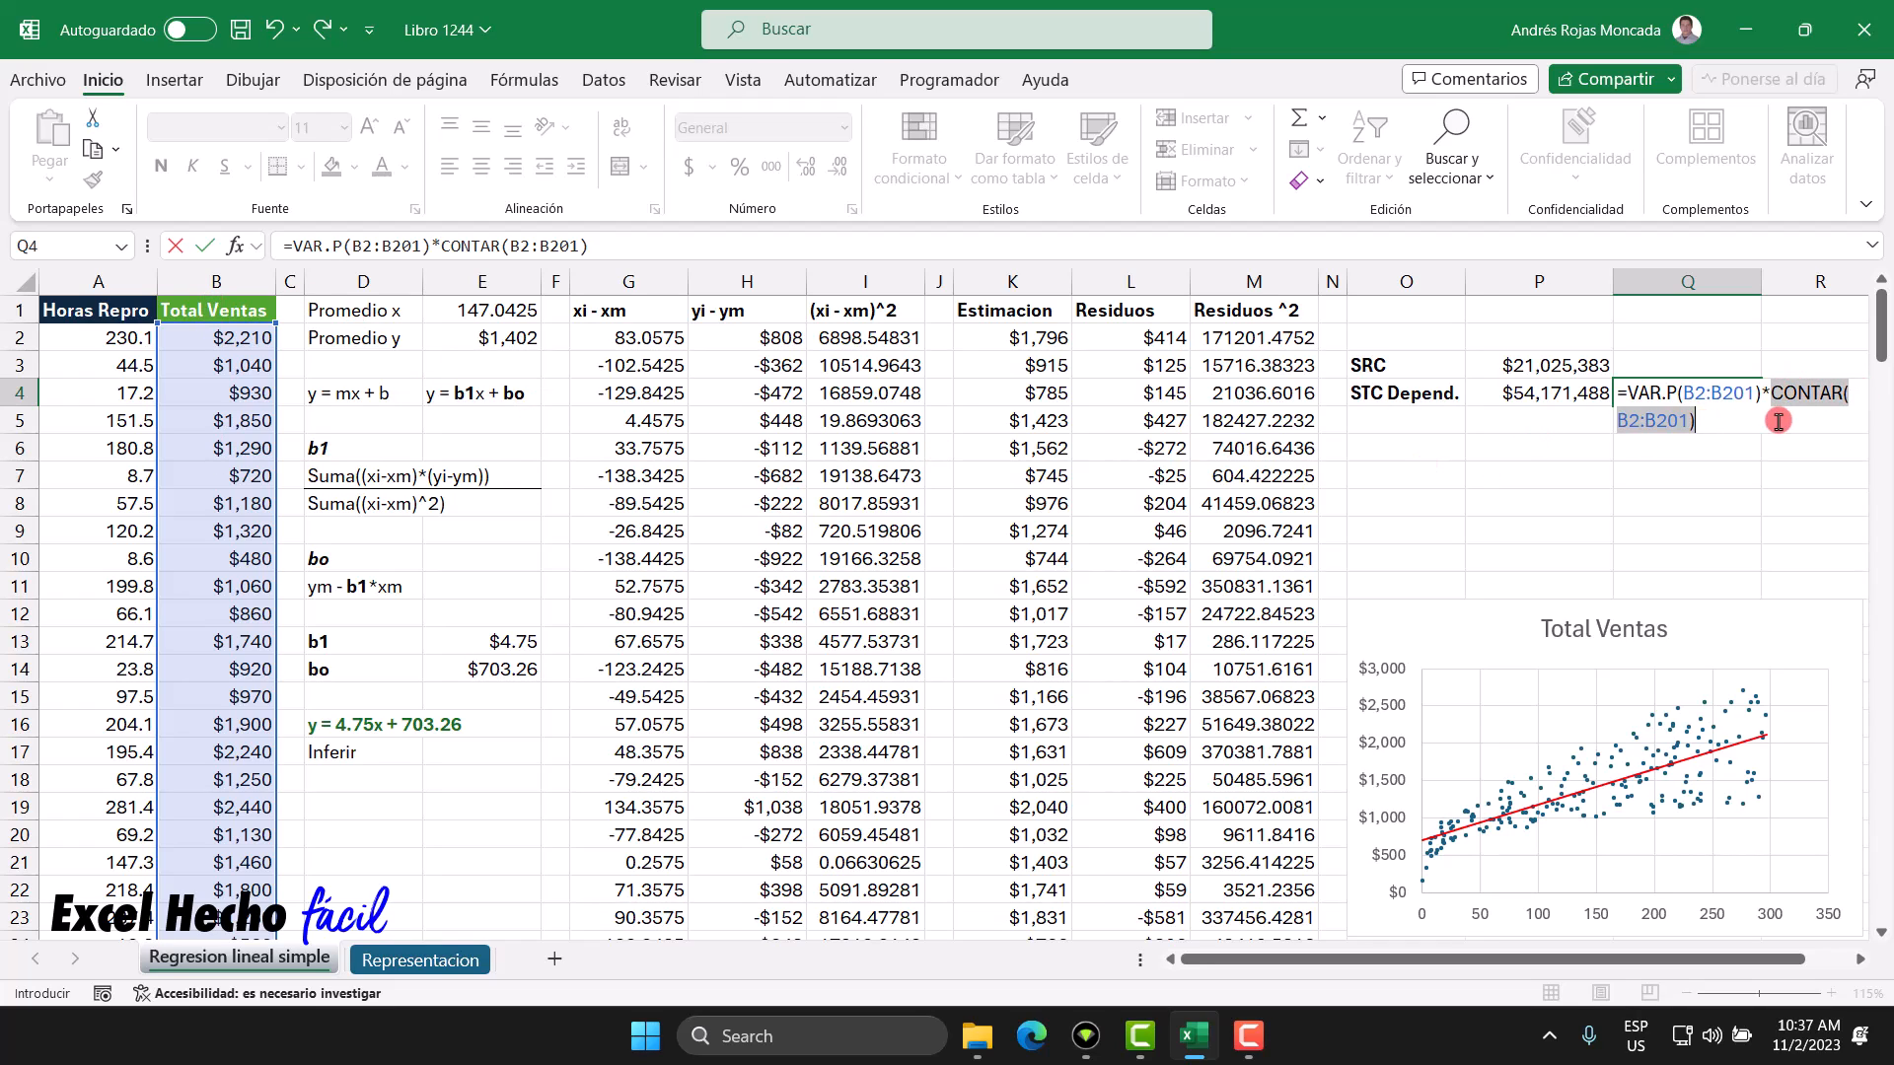
text(200)
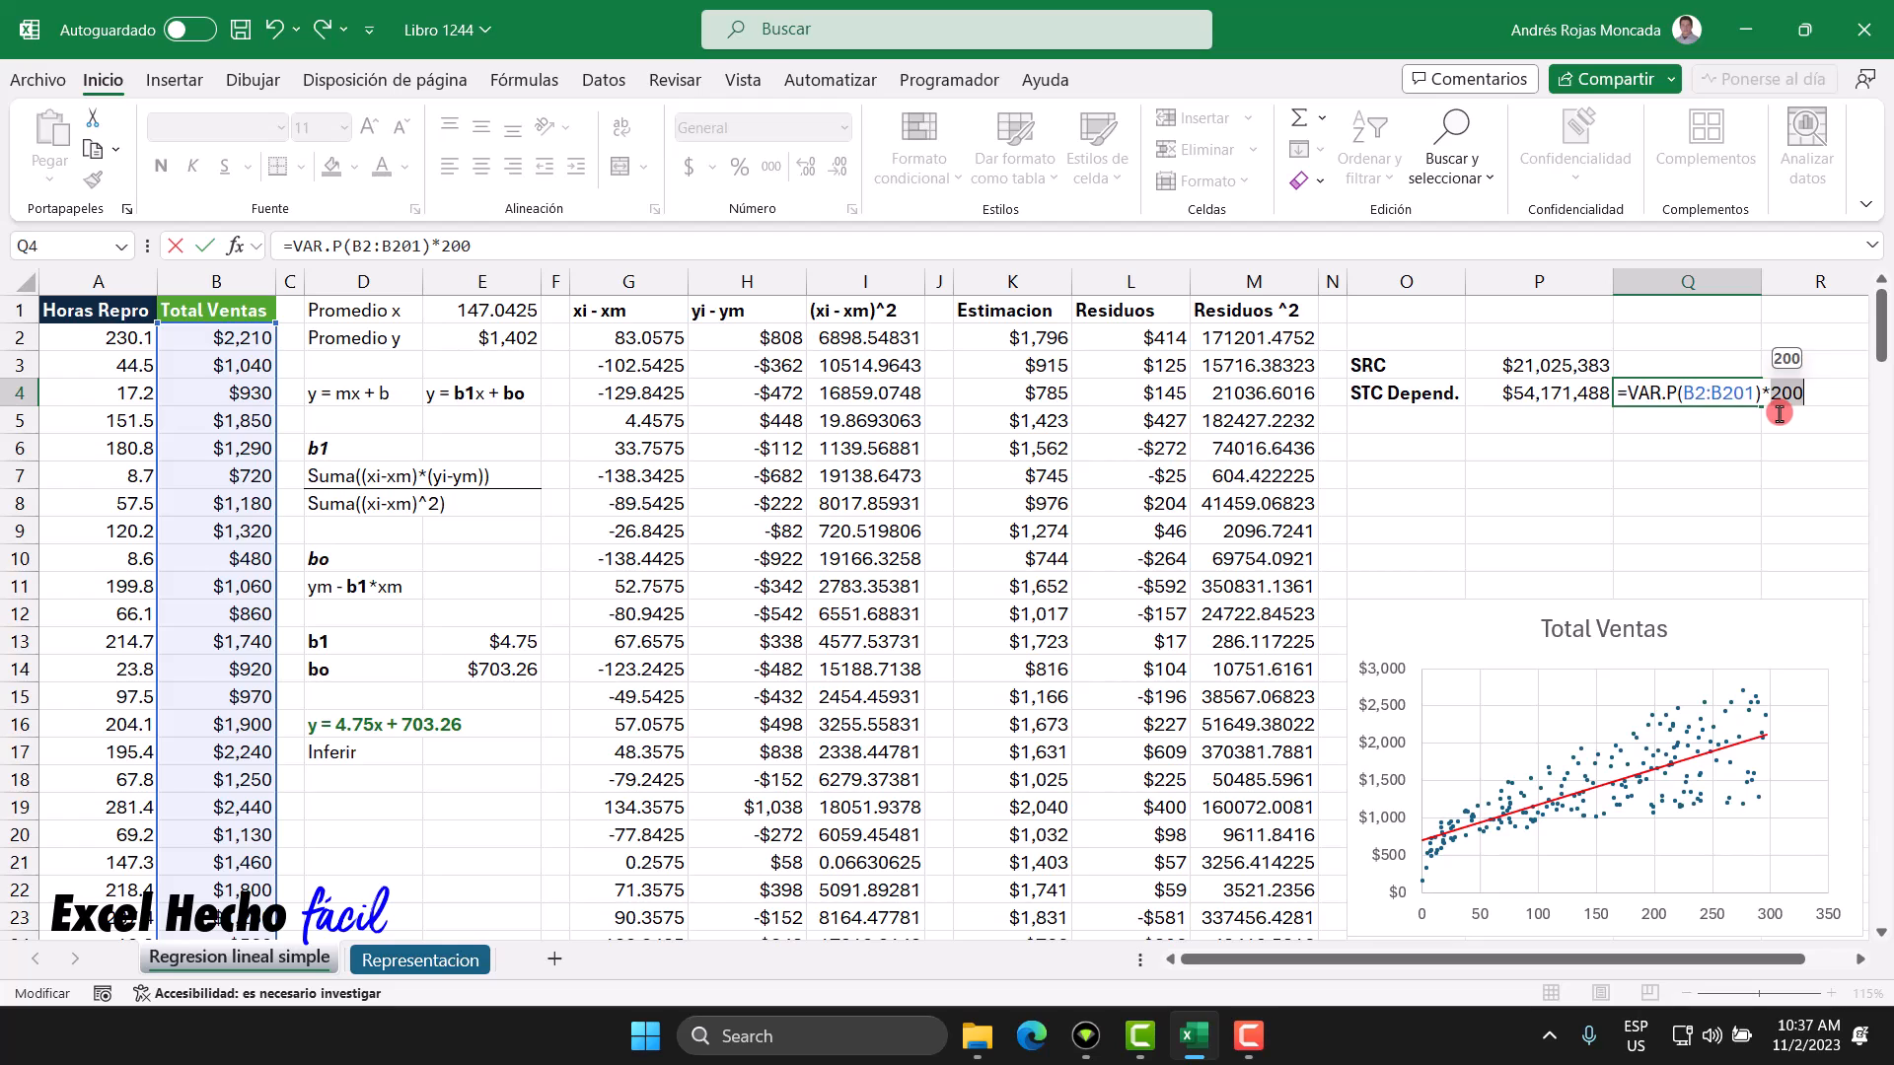
key(ctrl+z)
drag(1627, 392, 1760, 394)
key(F9)
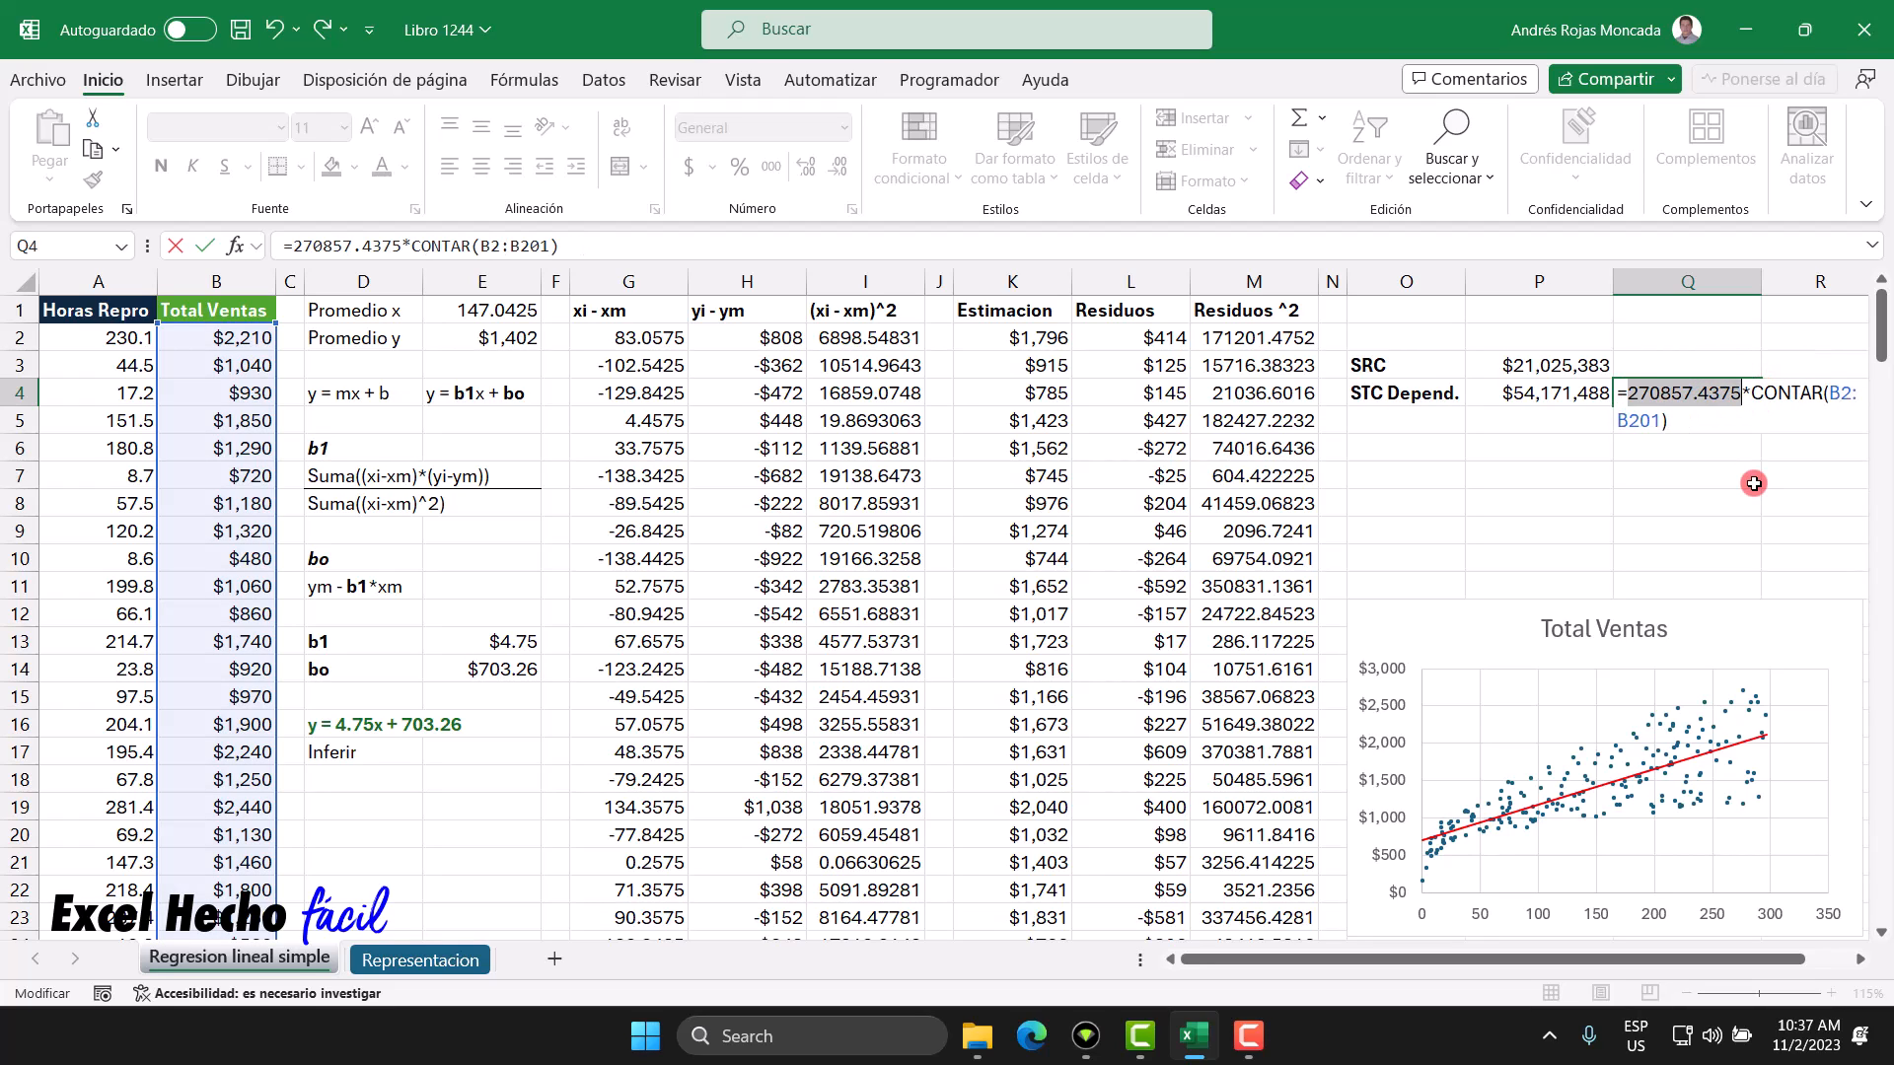
key(ctrl+z)
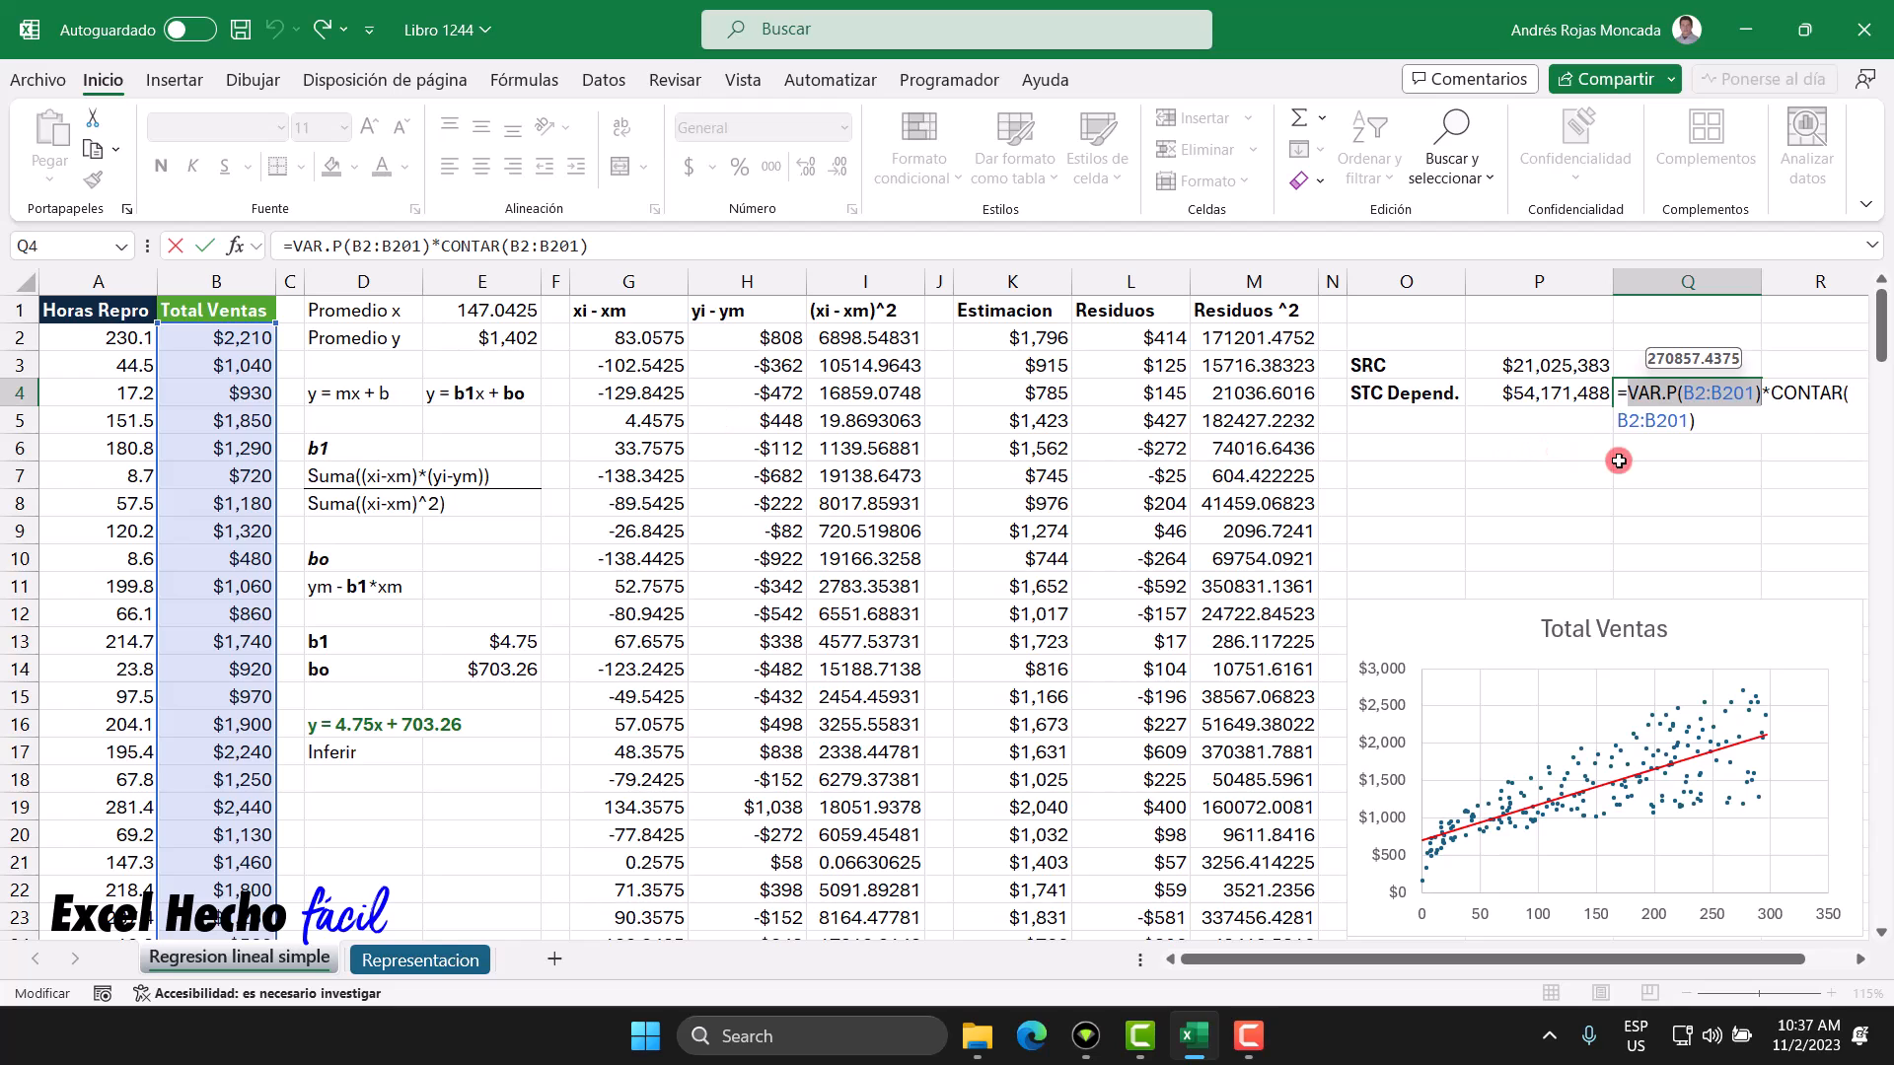
Step: Commit the formula in Q4 and copy the currency format of P4 to it
click(1705, 420)
key(Return)
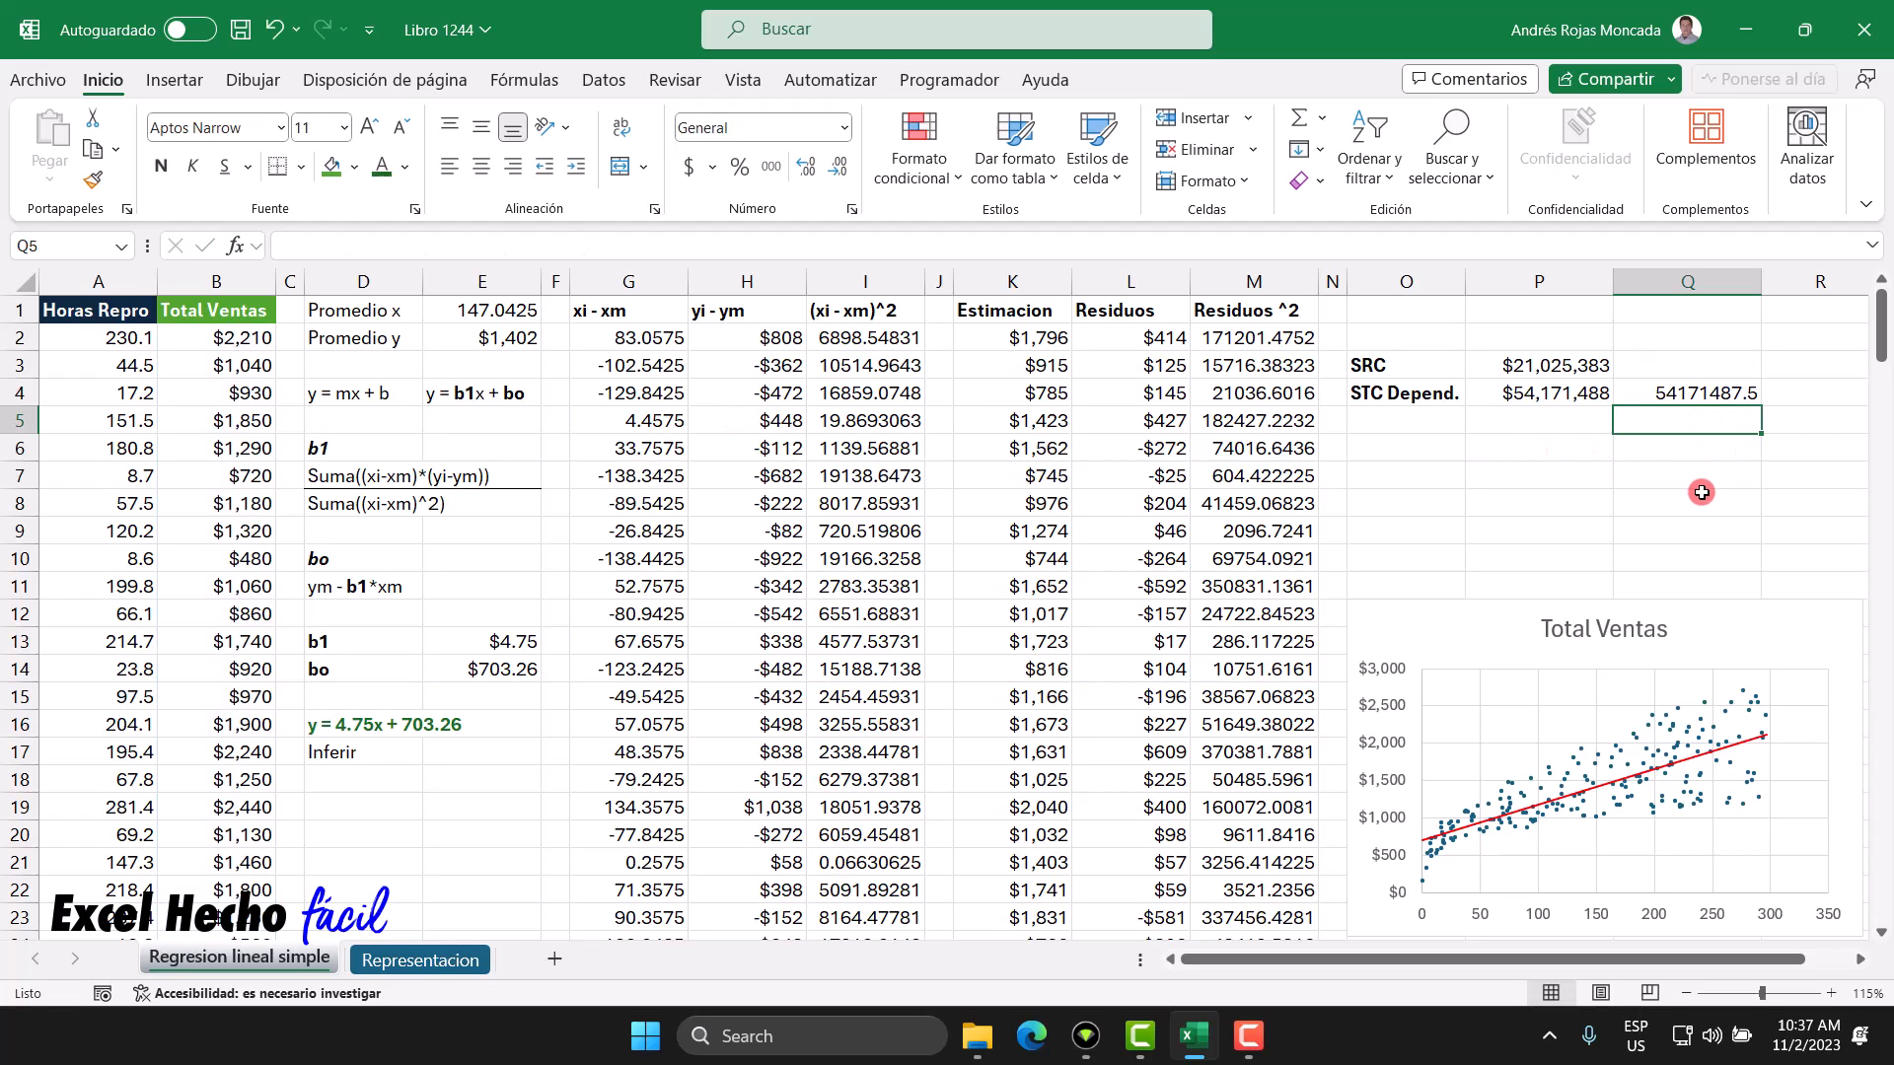
click(1541, 394)
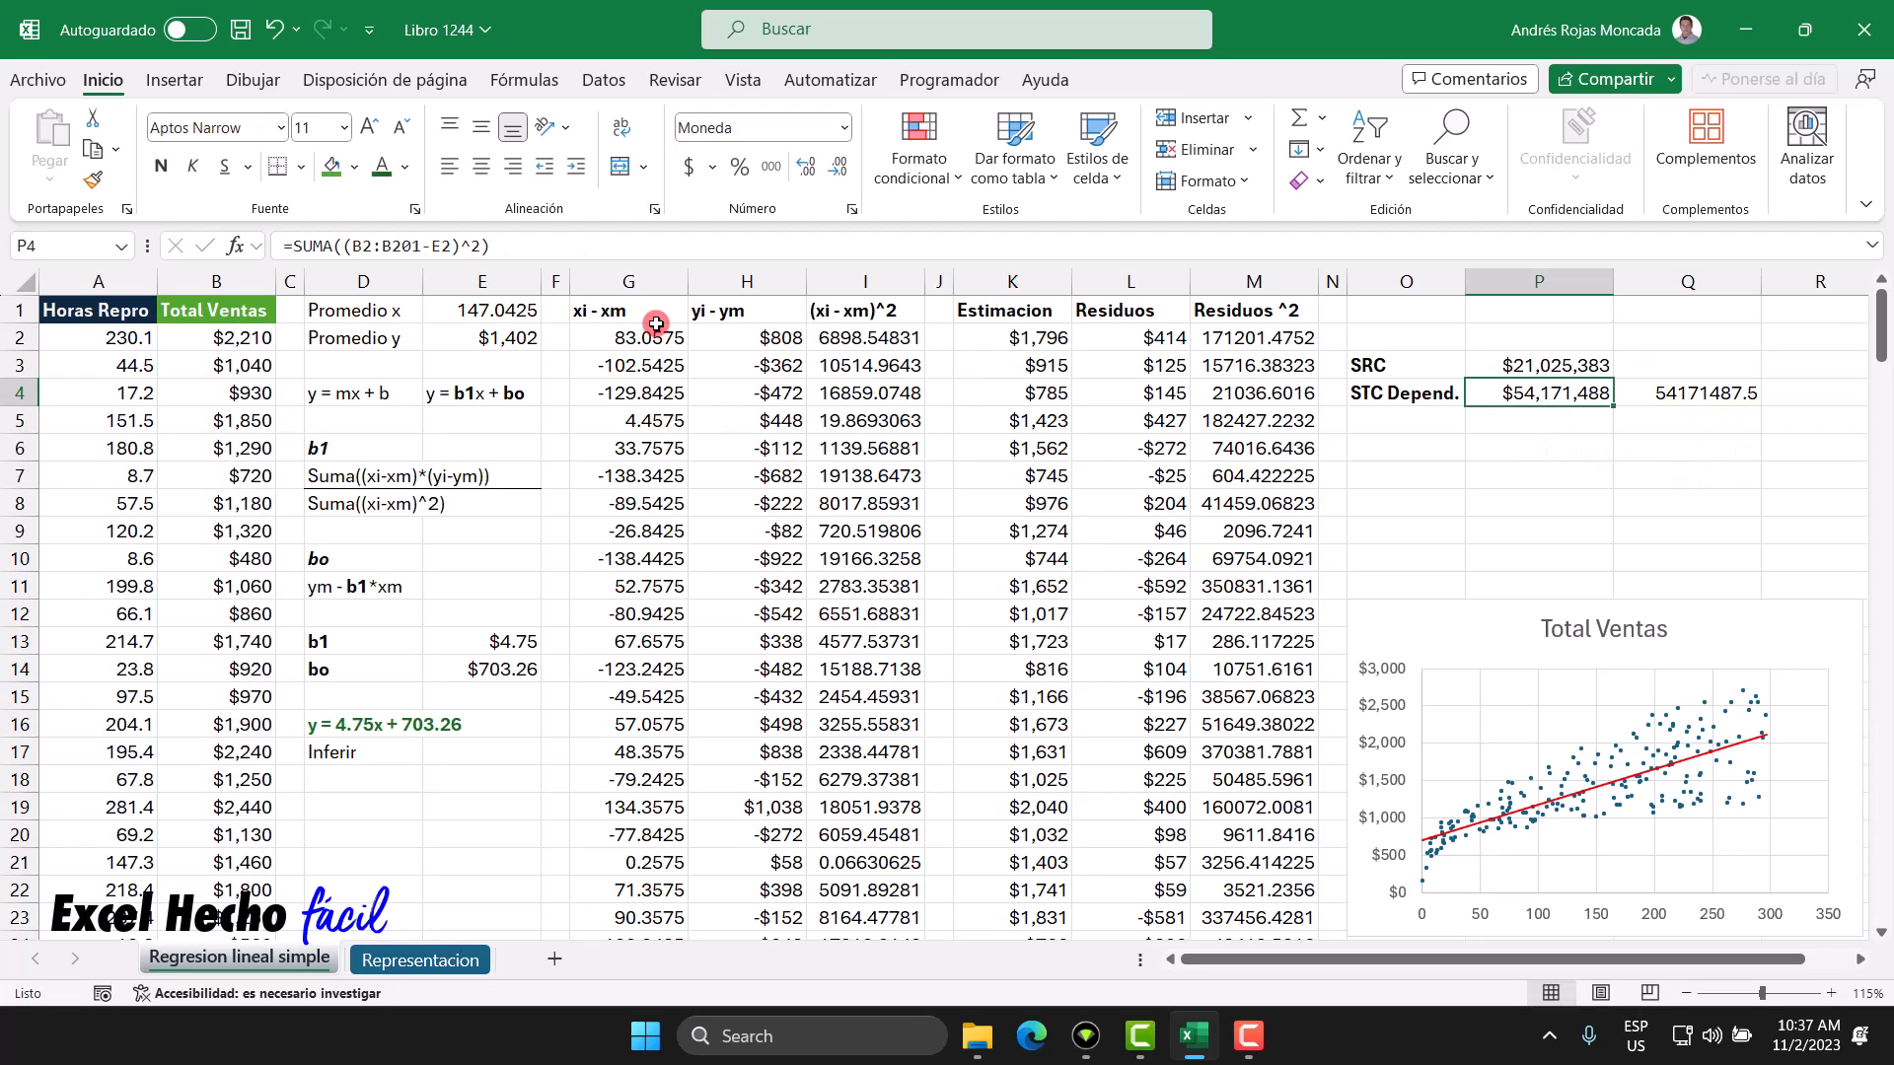
click(88, 181)
click(1636, 396)
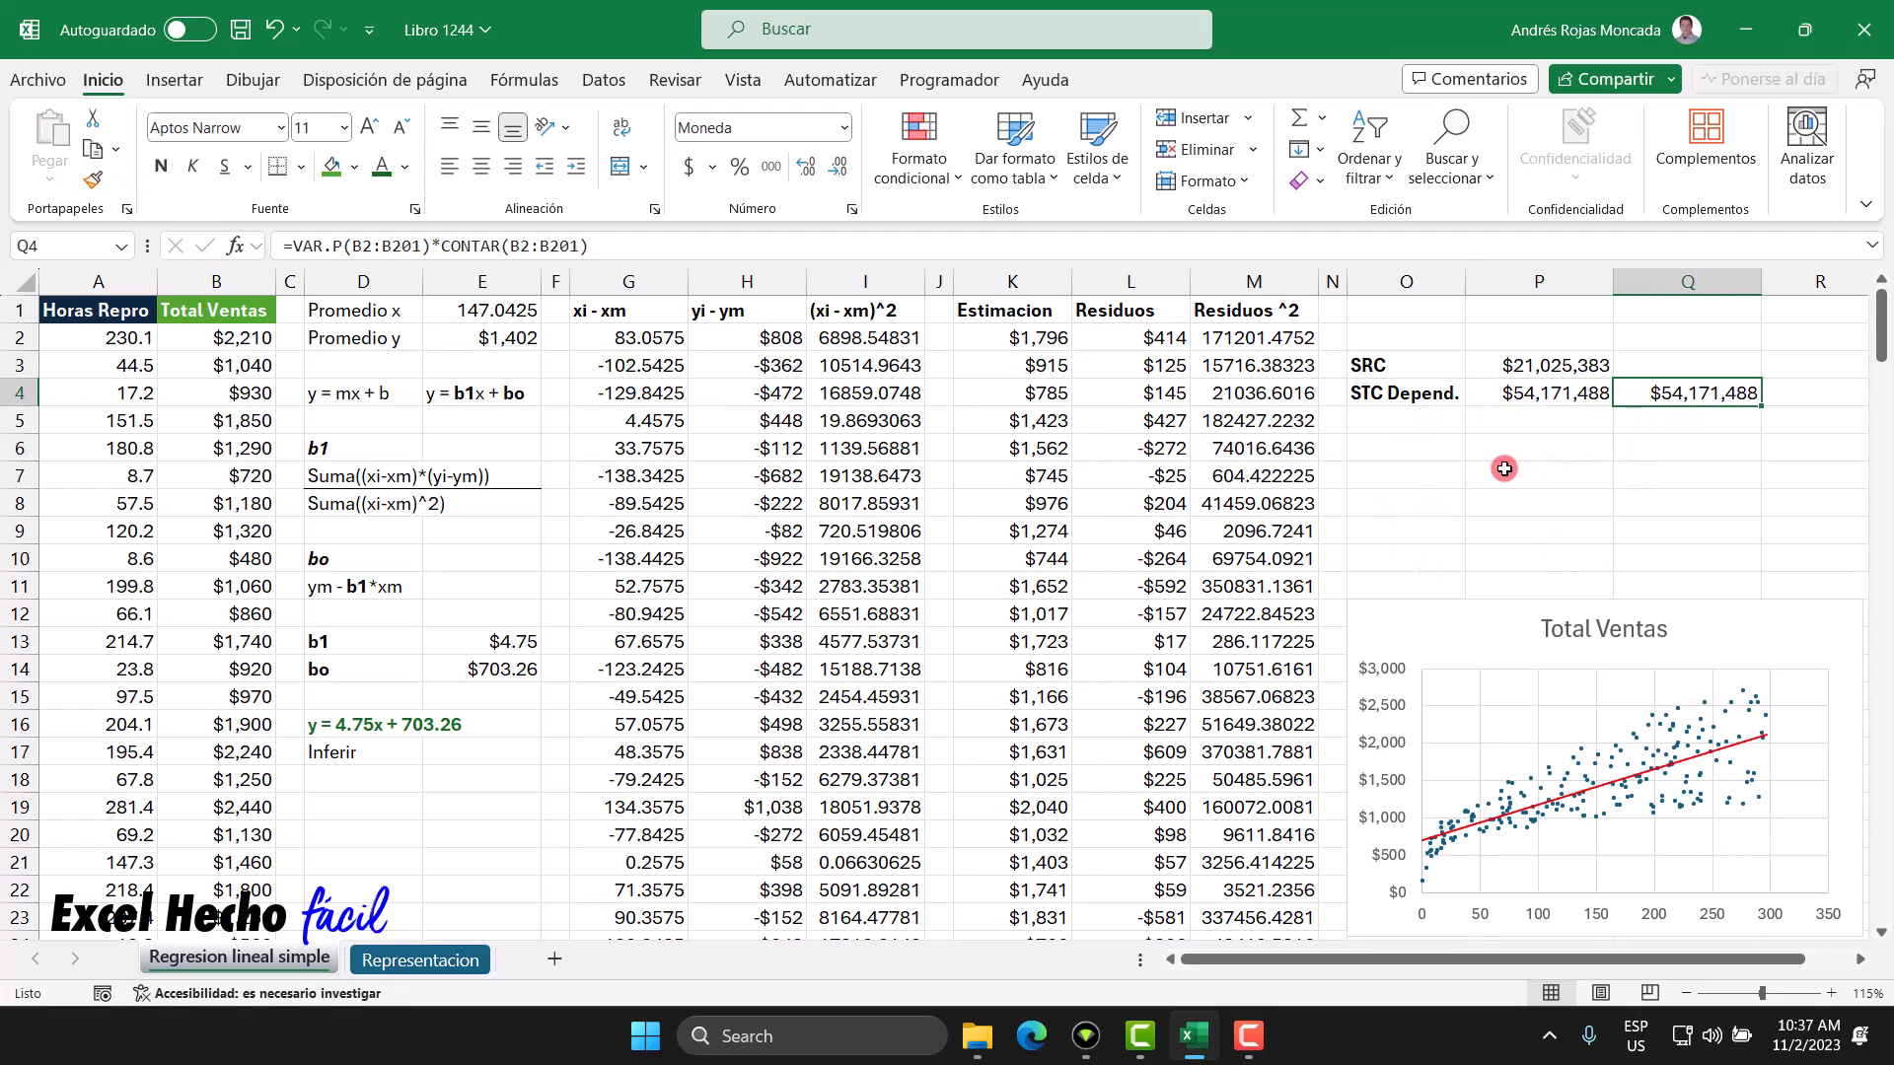
Step: Enter the label R^2 in O5 and make it bold
click(1423, 426)
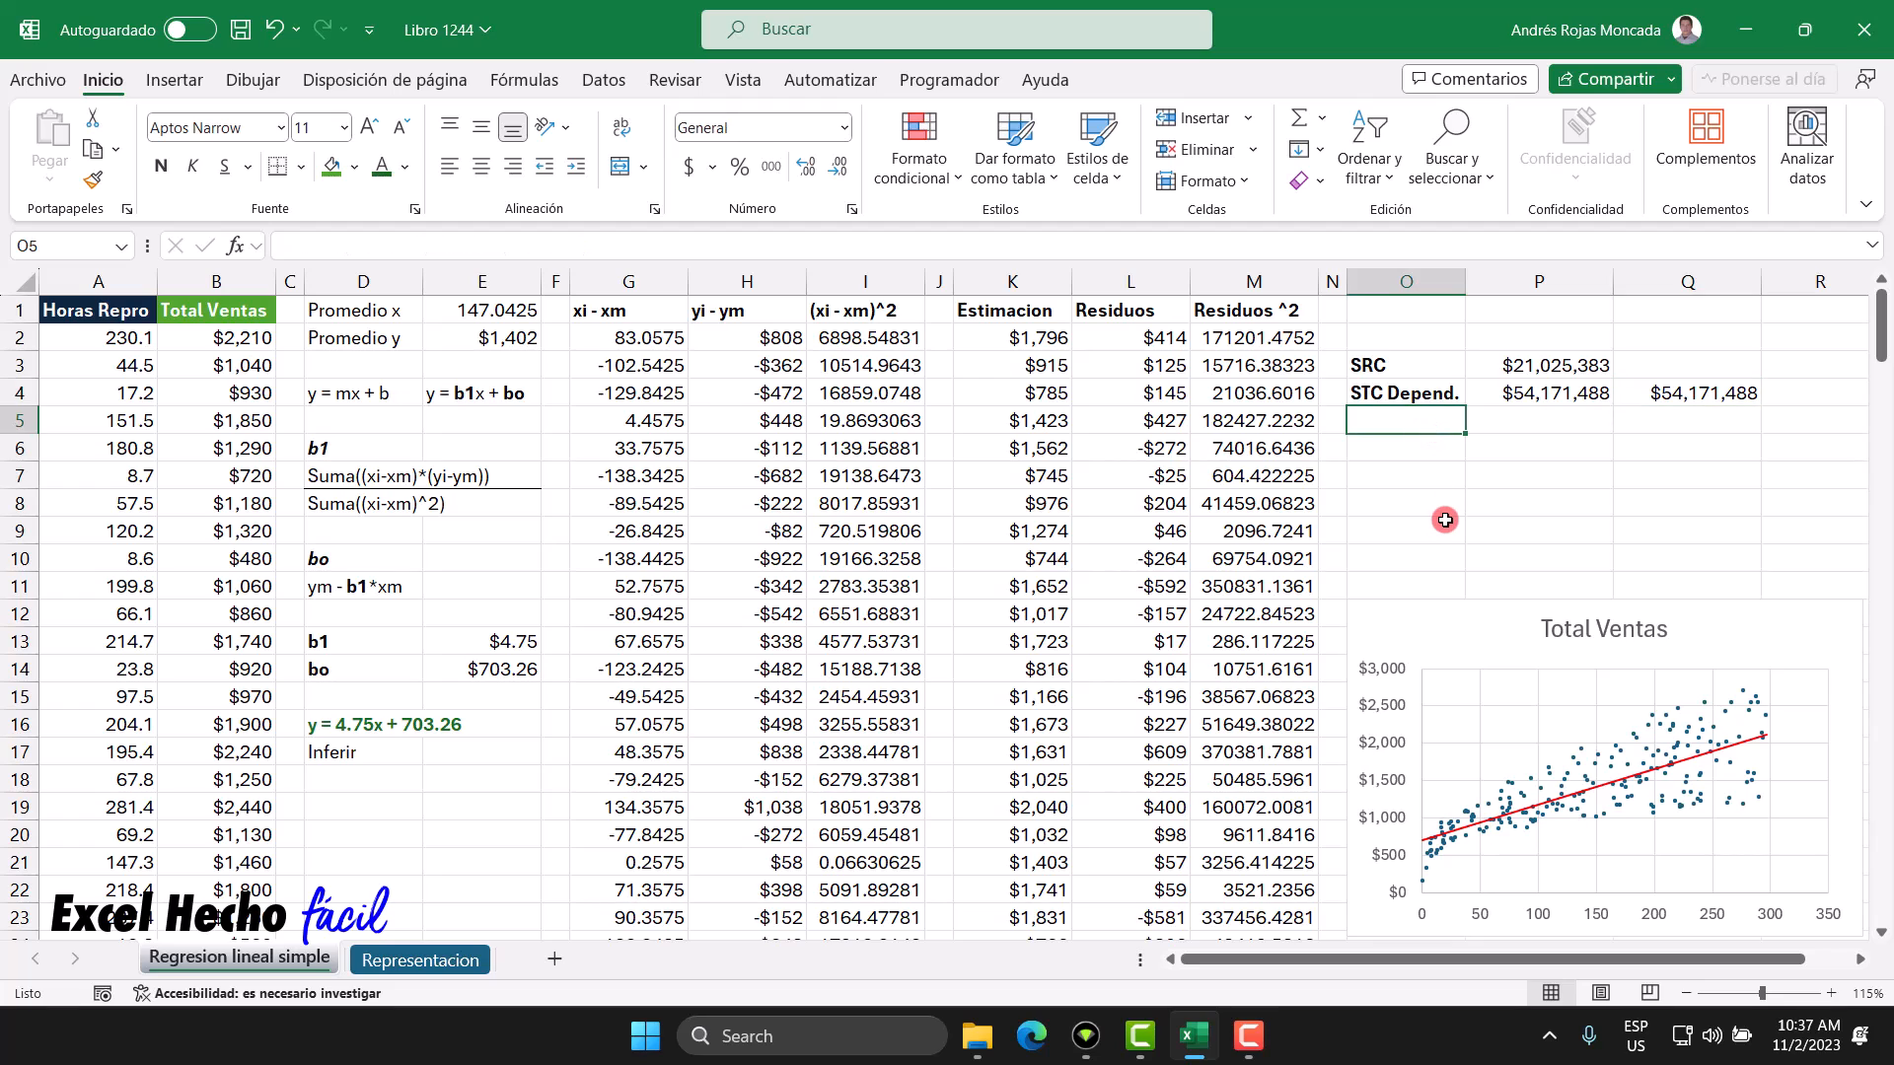
text(R^2)
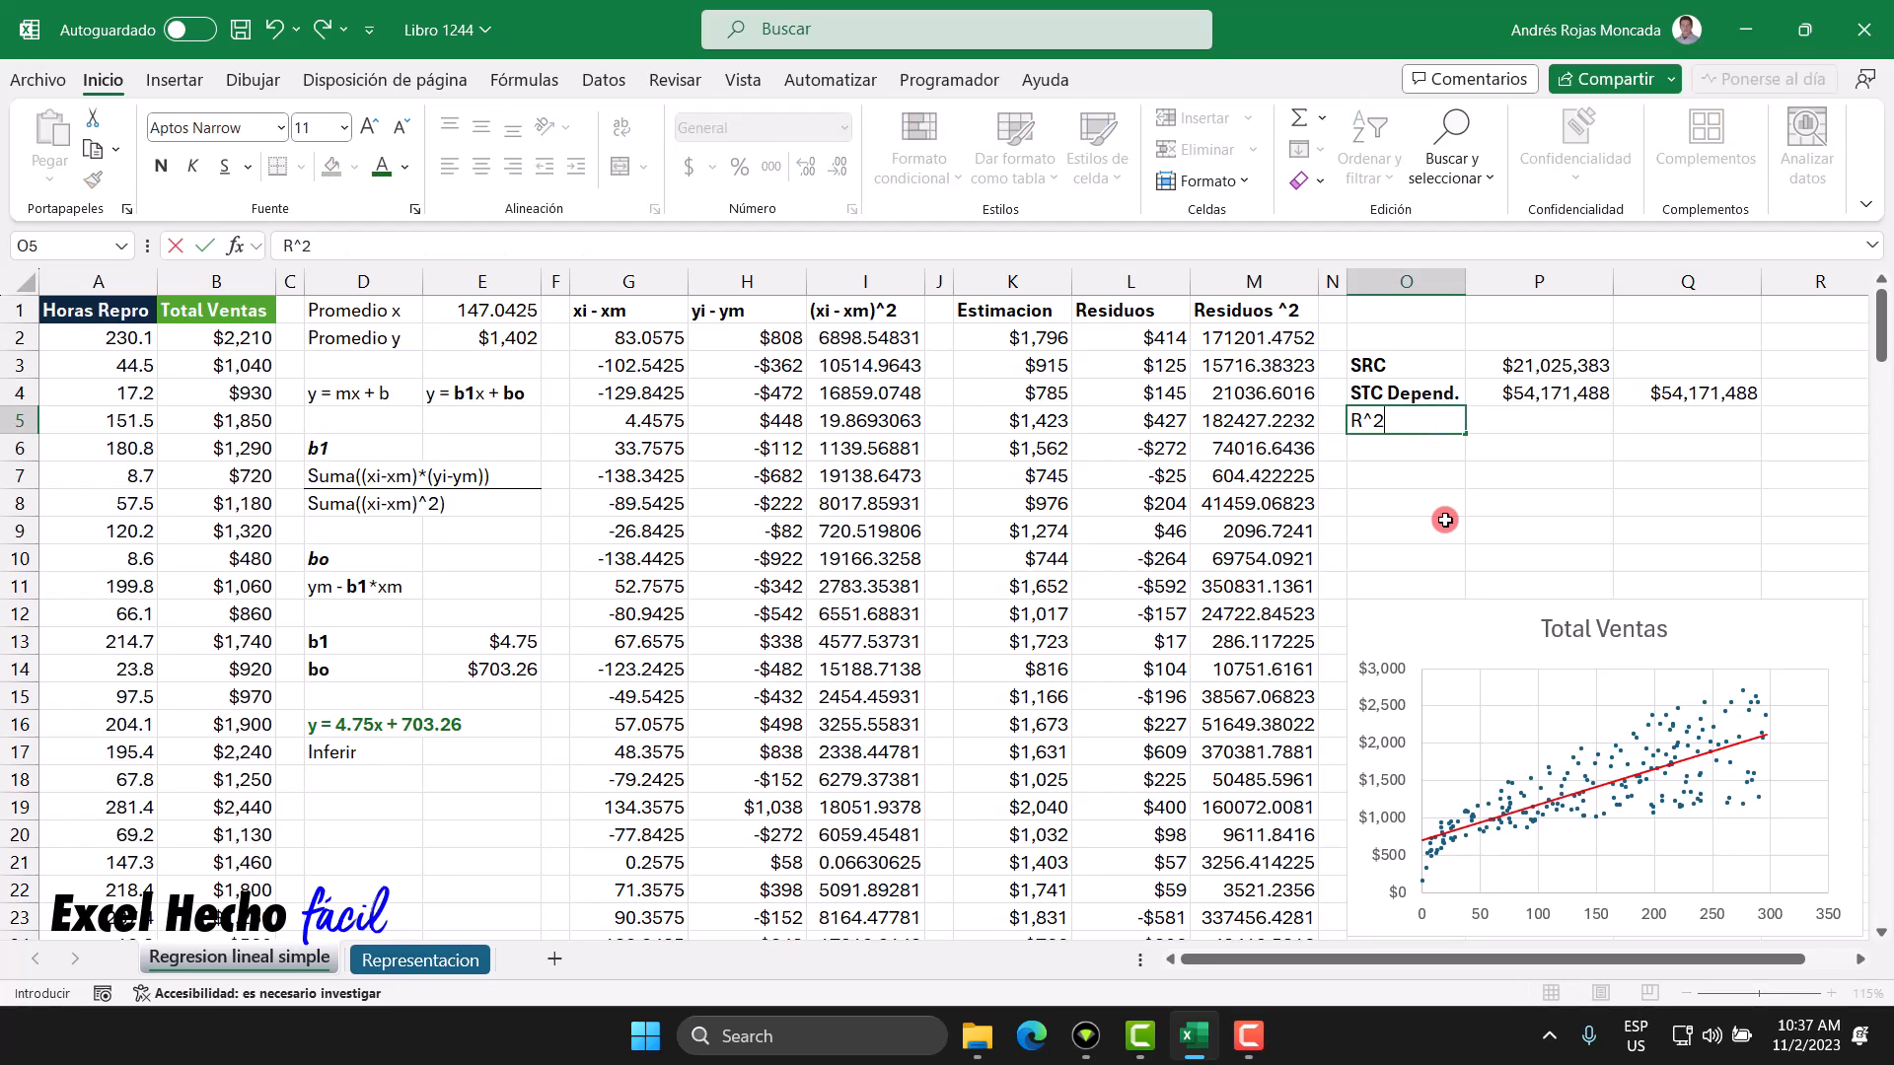
key(ctrl+Return)
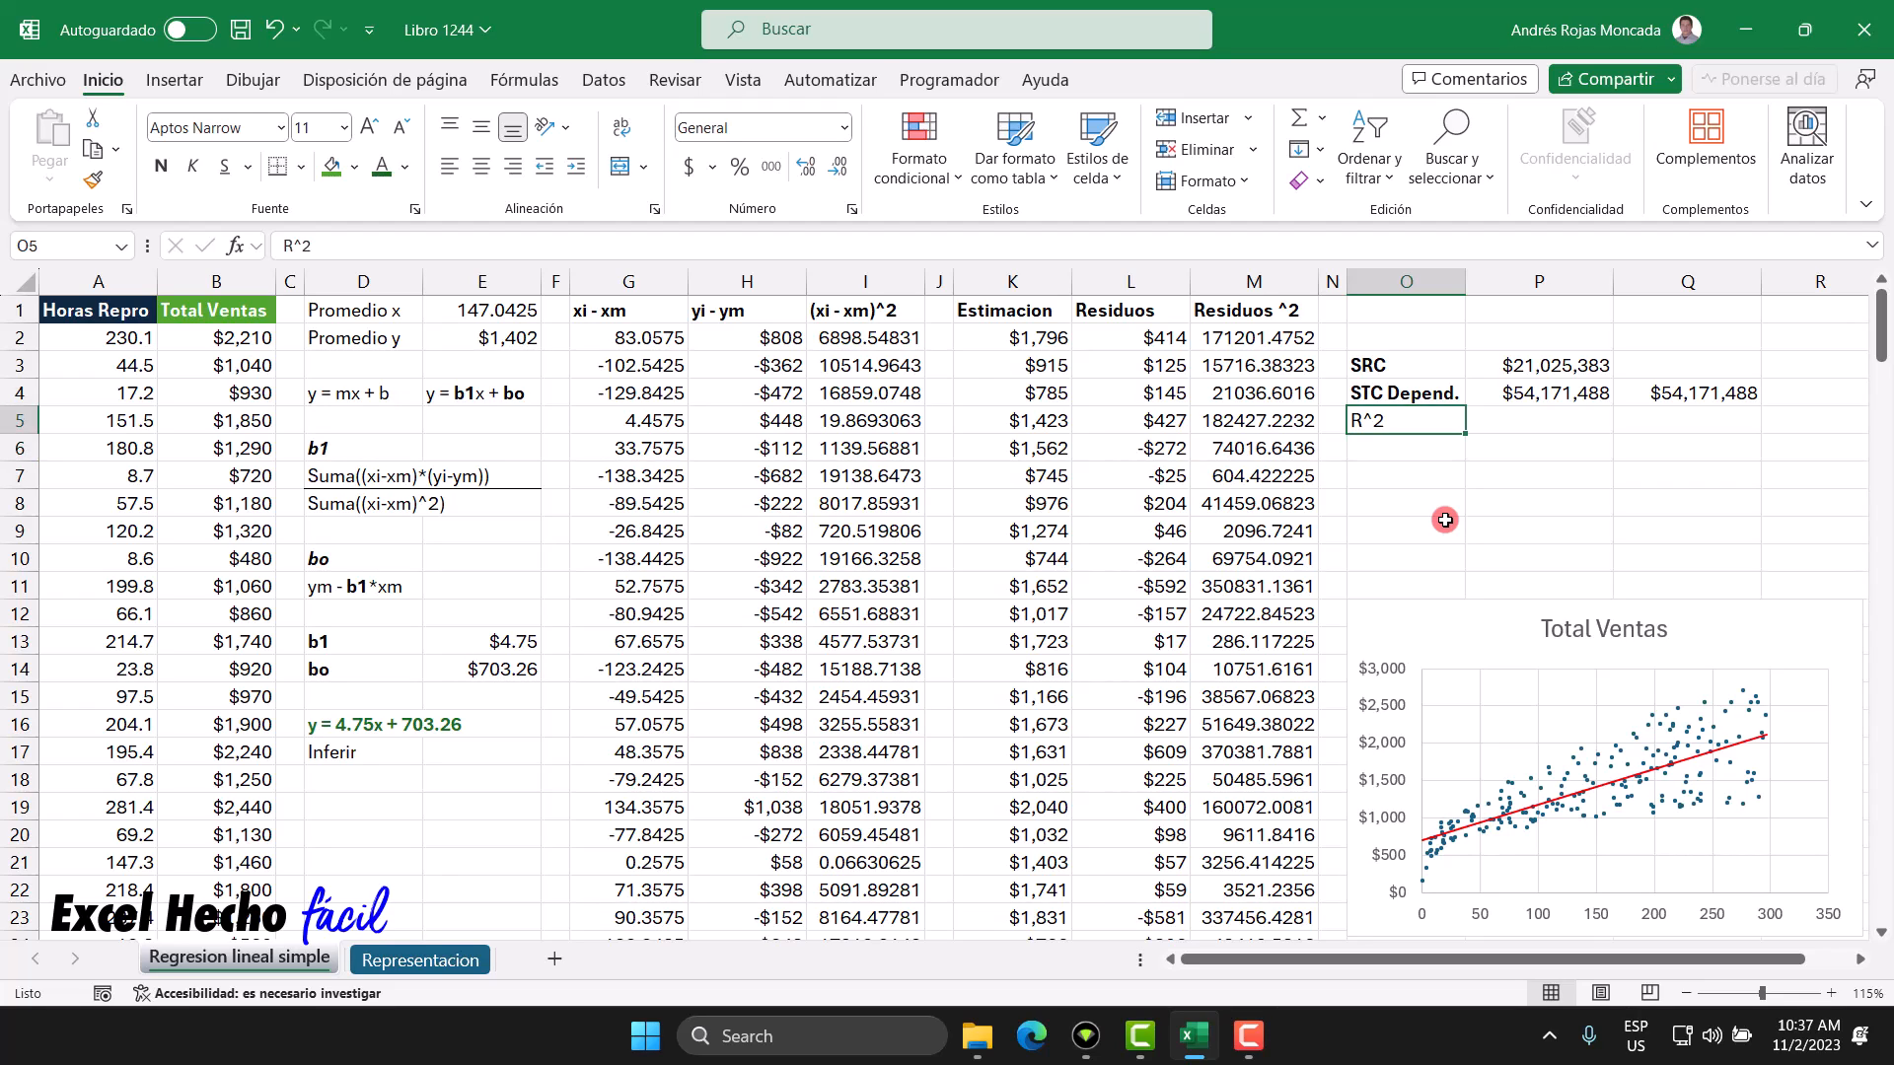
key(ctrl+n)
Step: Calculate the coefficient of determination in P5 with the formula =1-(P3/P4)
key(Right)
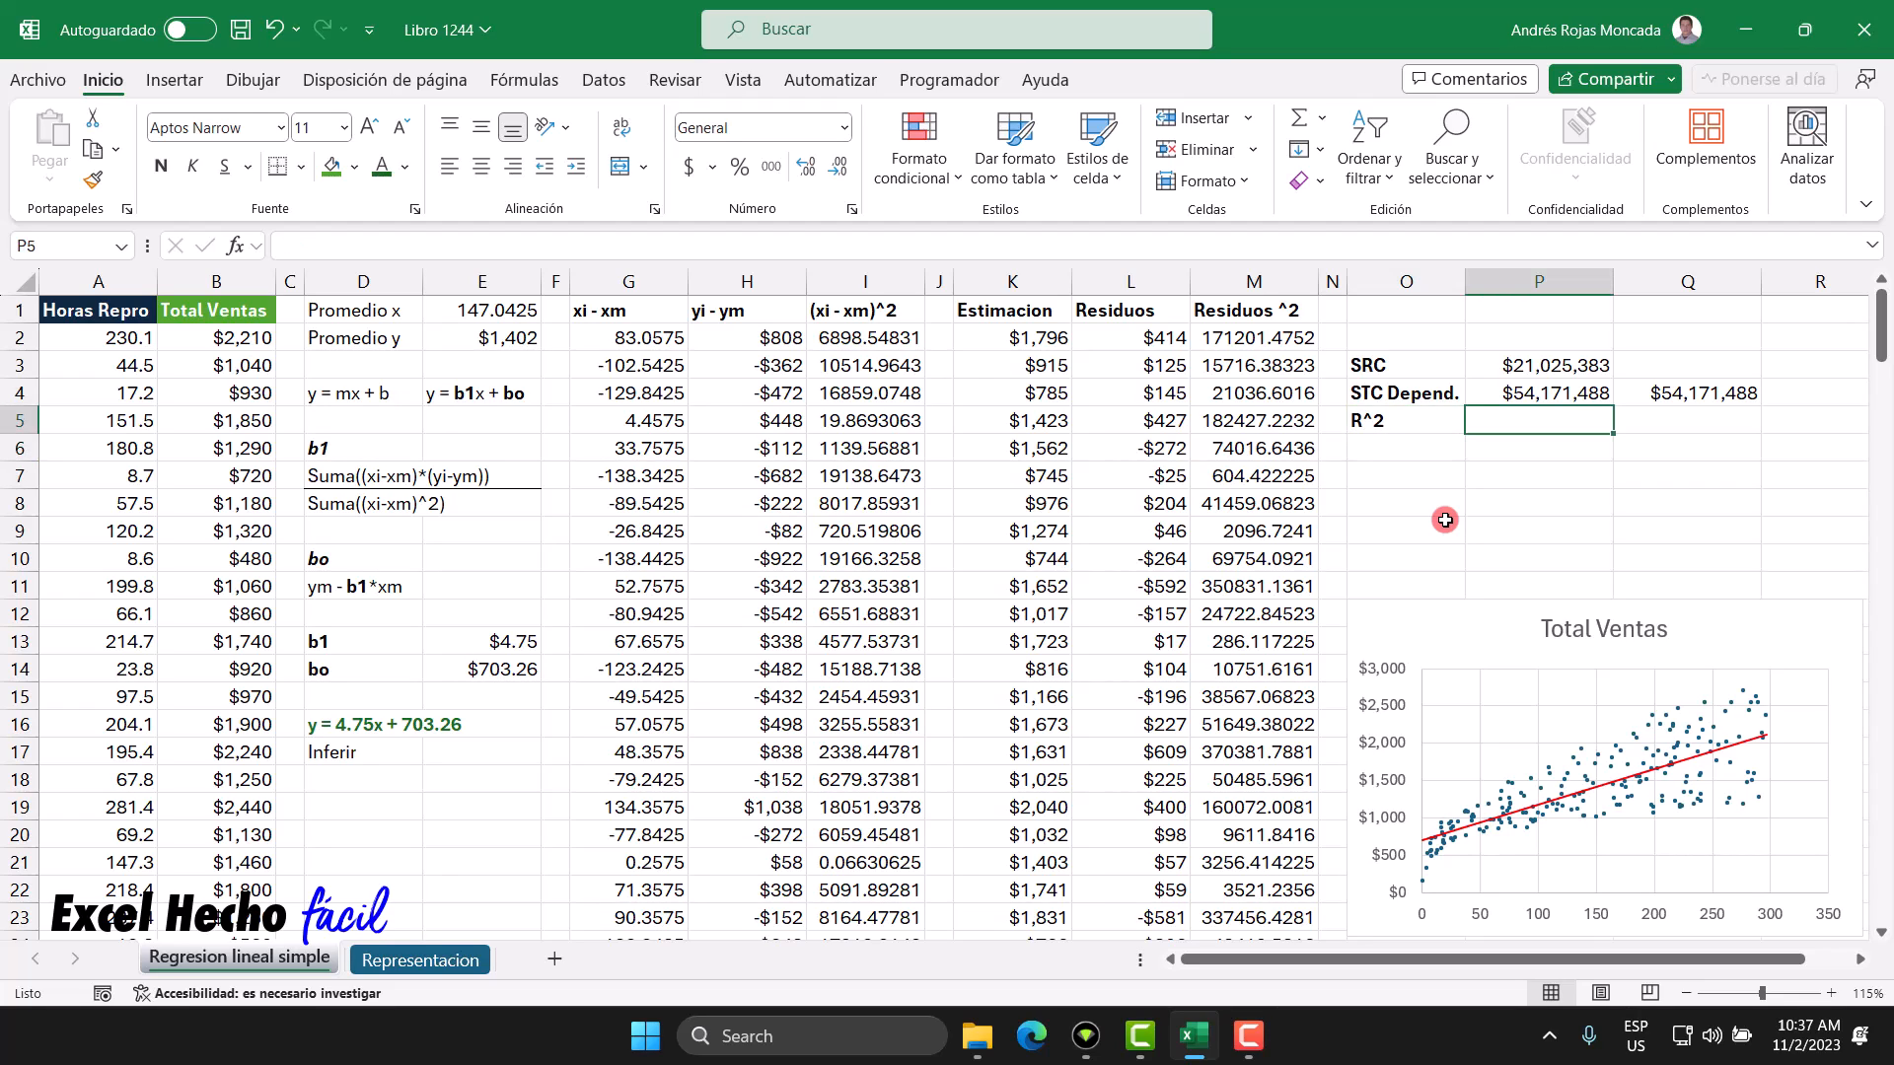
text(=)
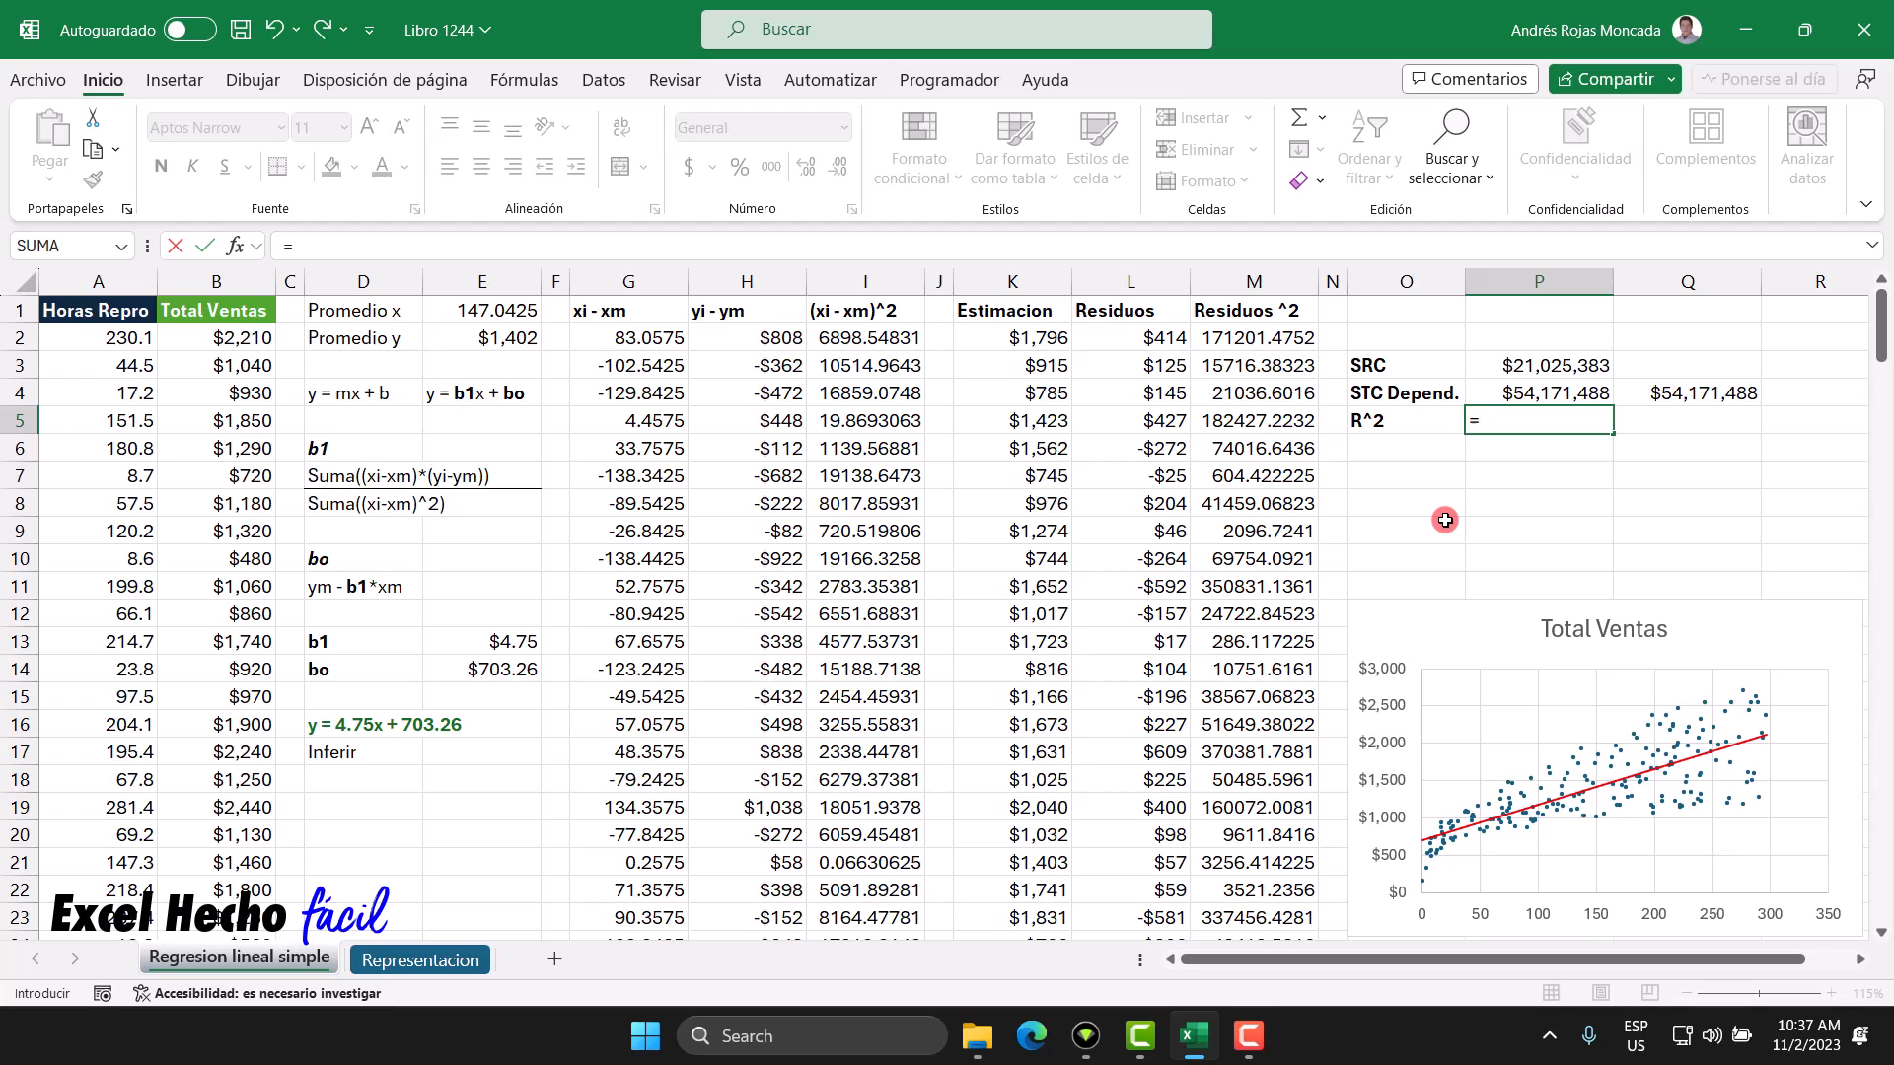
text(1-()
click(1527, 367)
text(/)
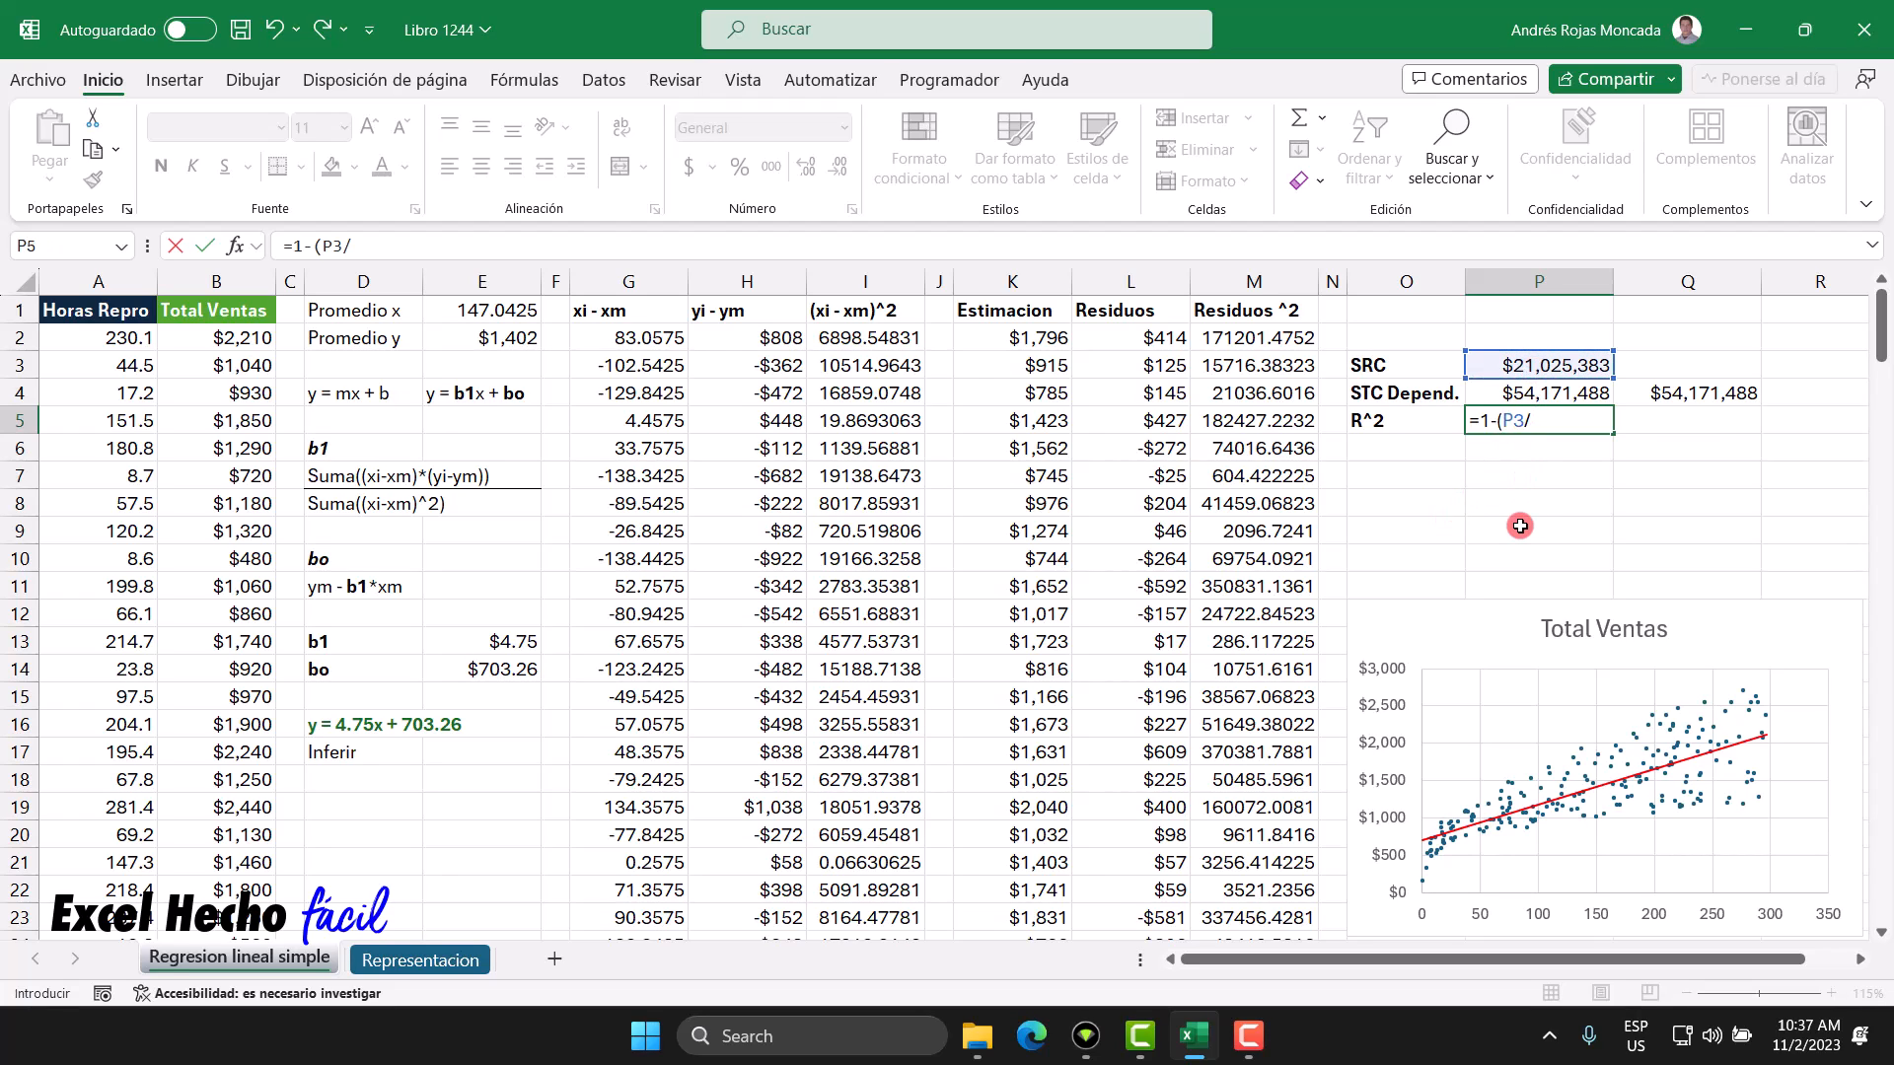
click(1529, 396)
text())
key(Return)
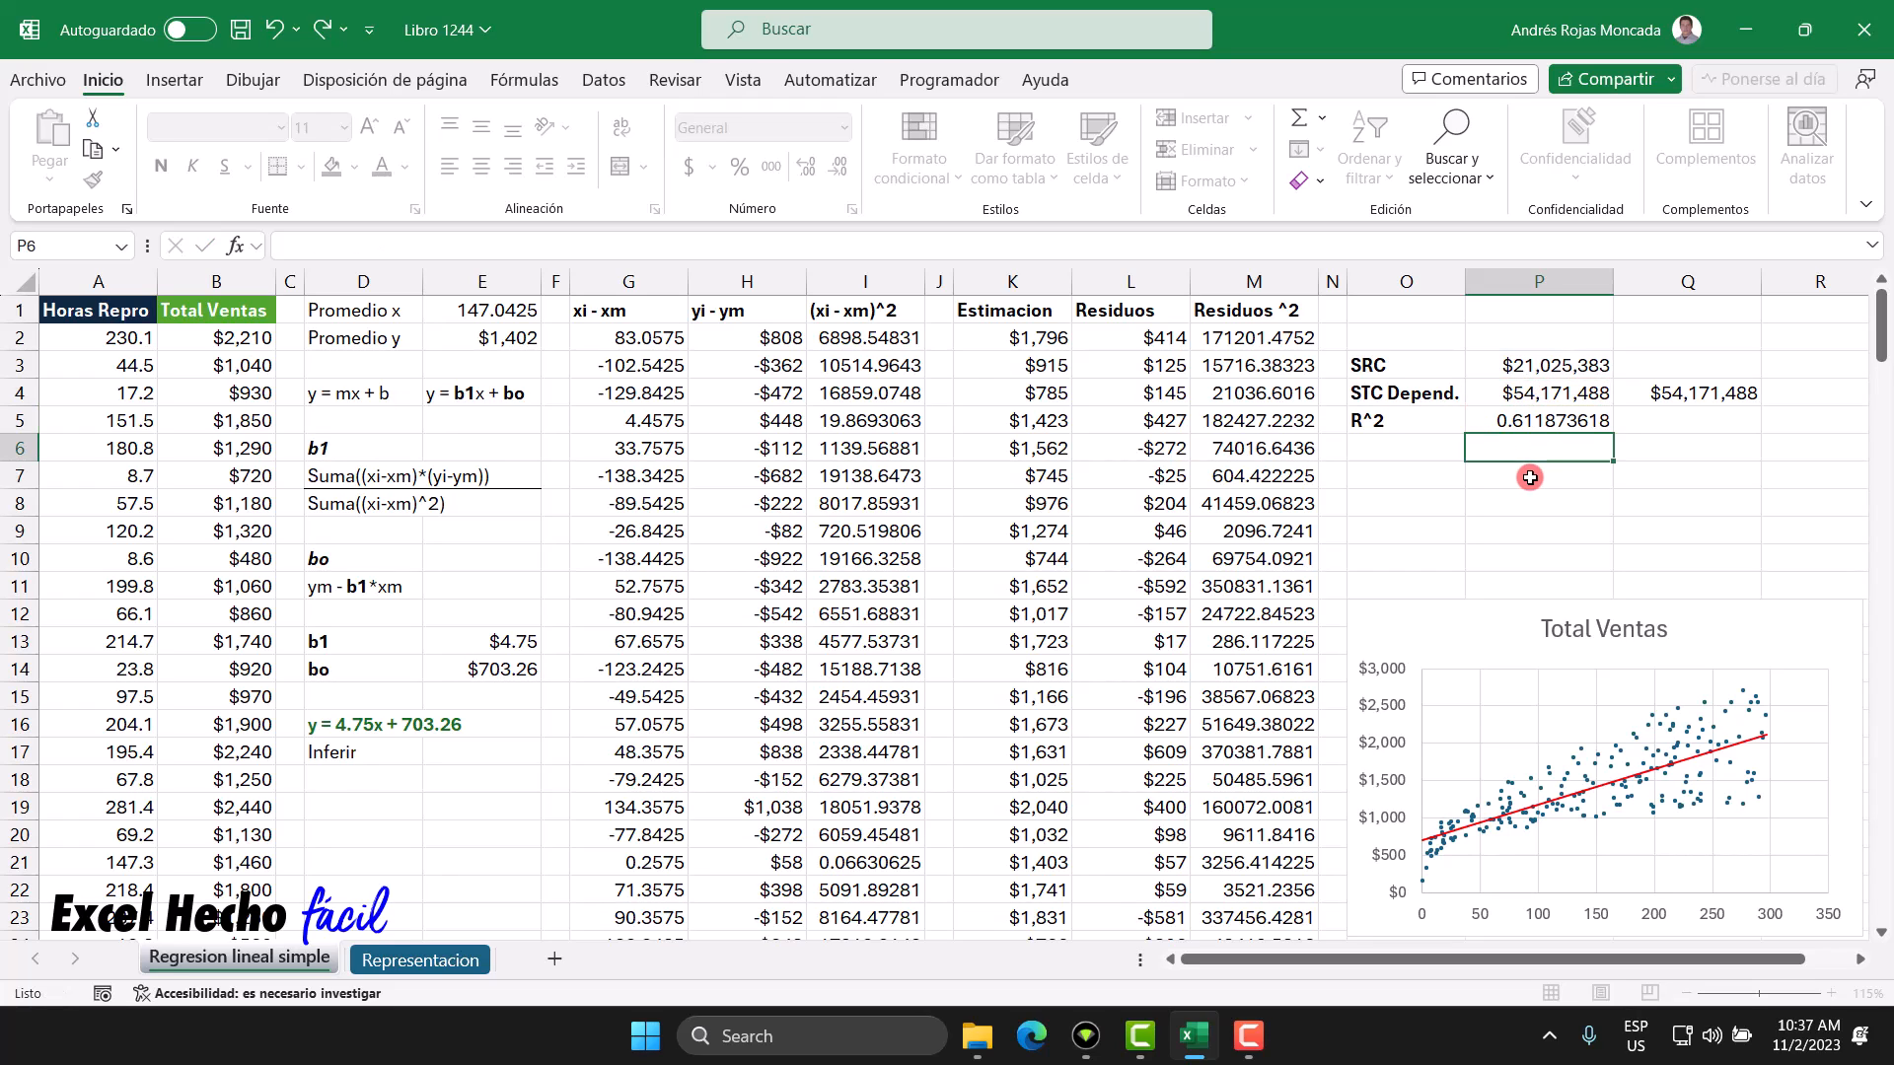
click(1530, 421)
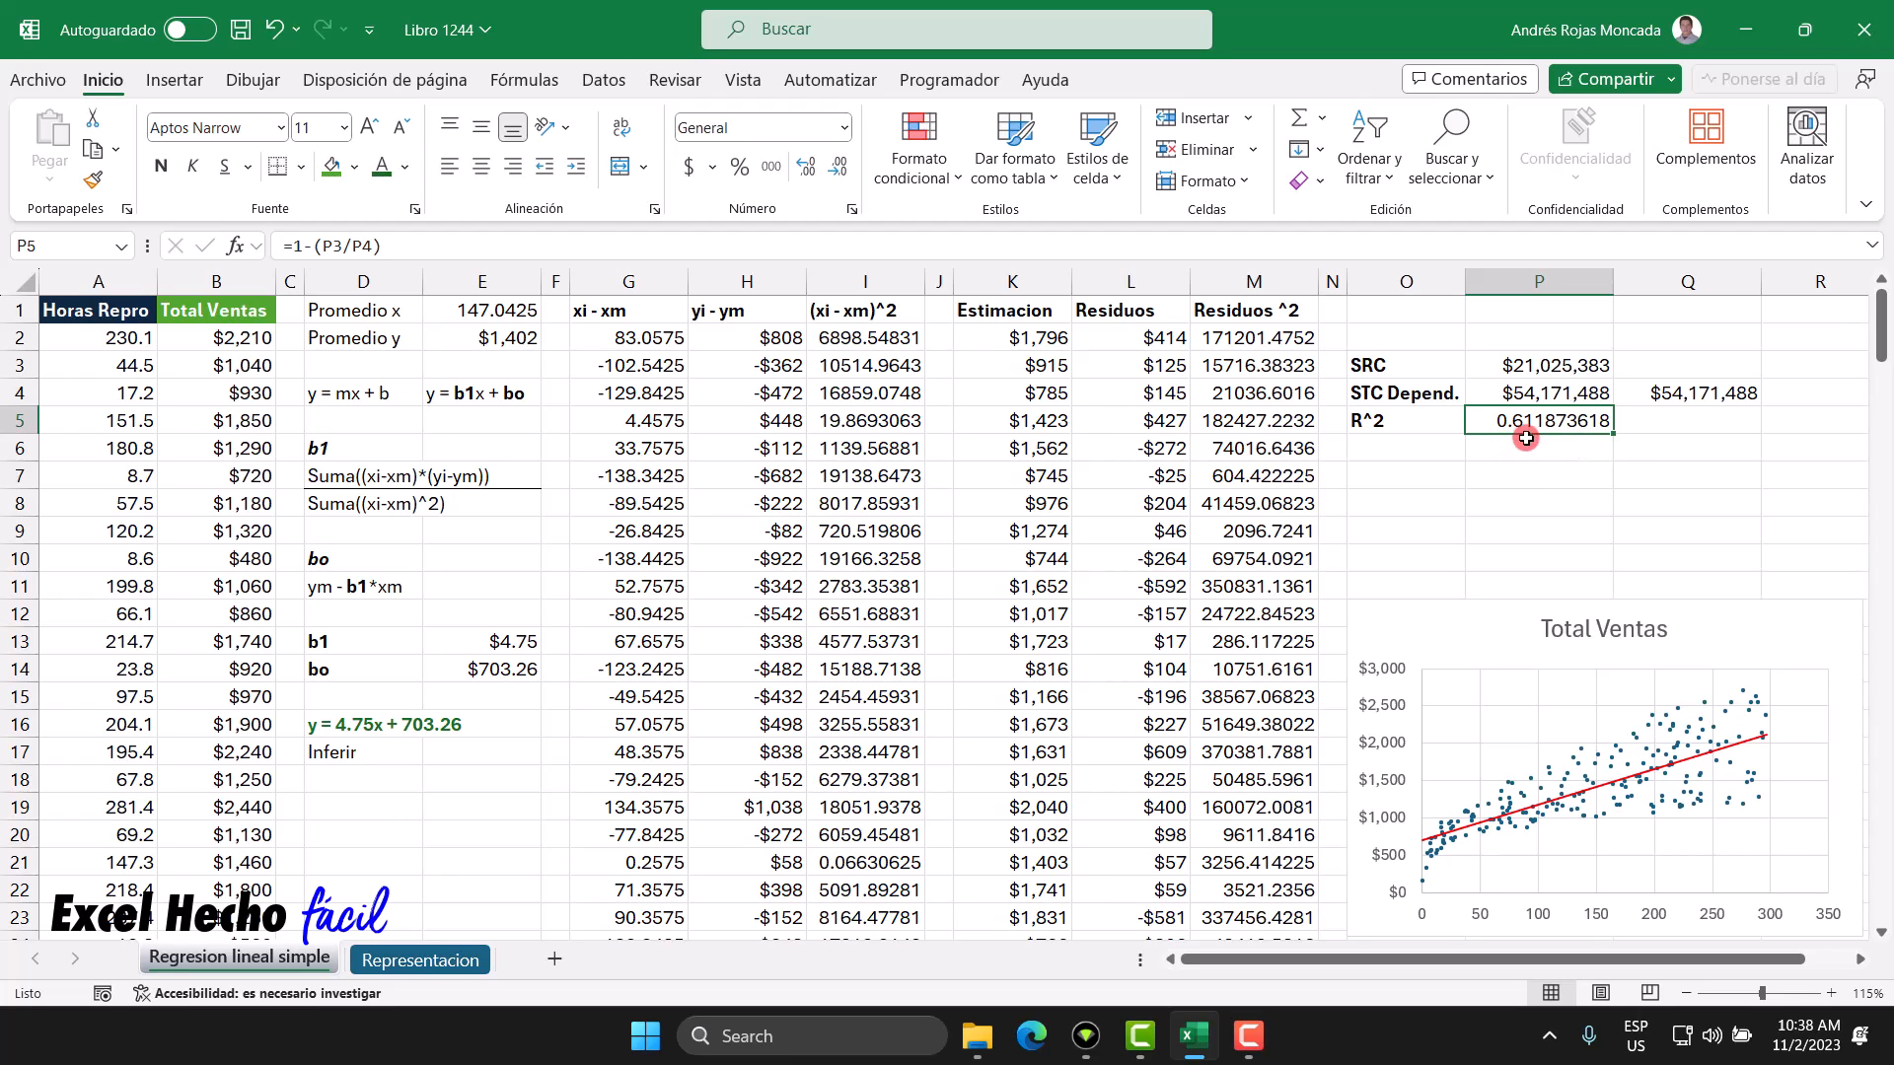
Step: Add a bold label Error Tipico in D19 and select the cell beside it
click(361, 819)
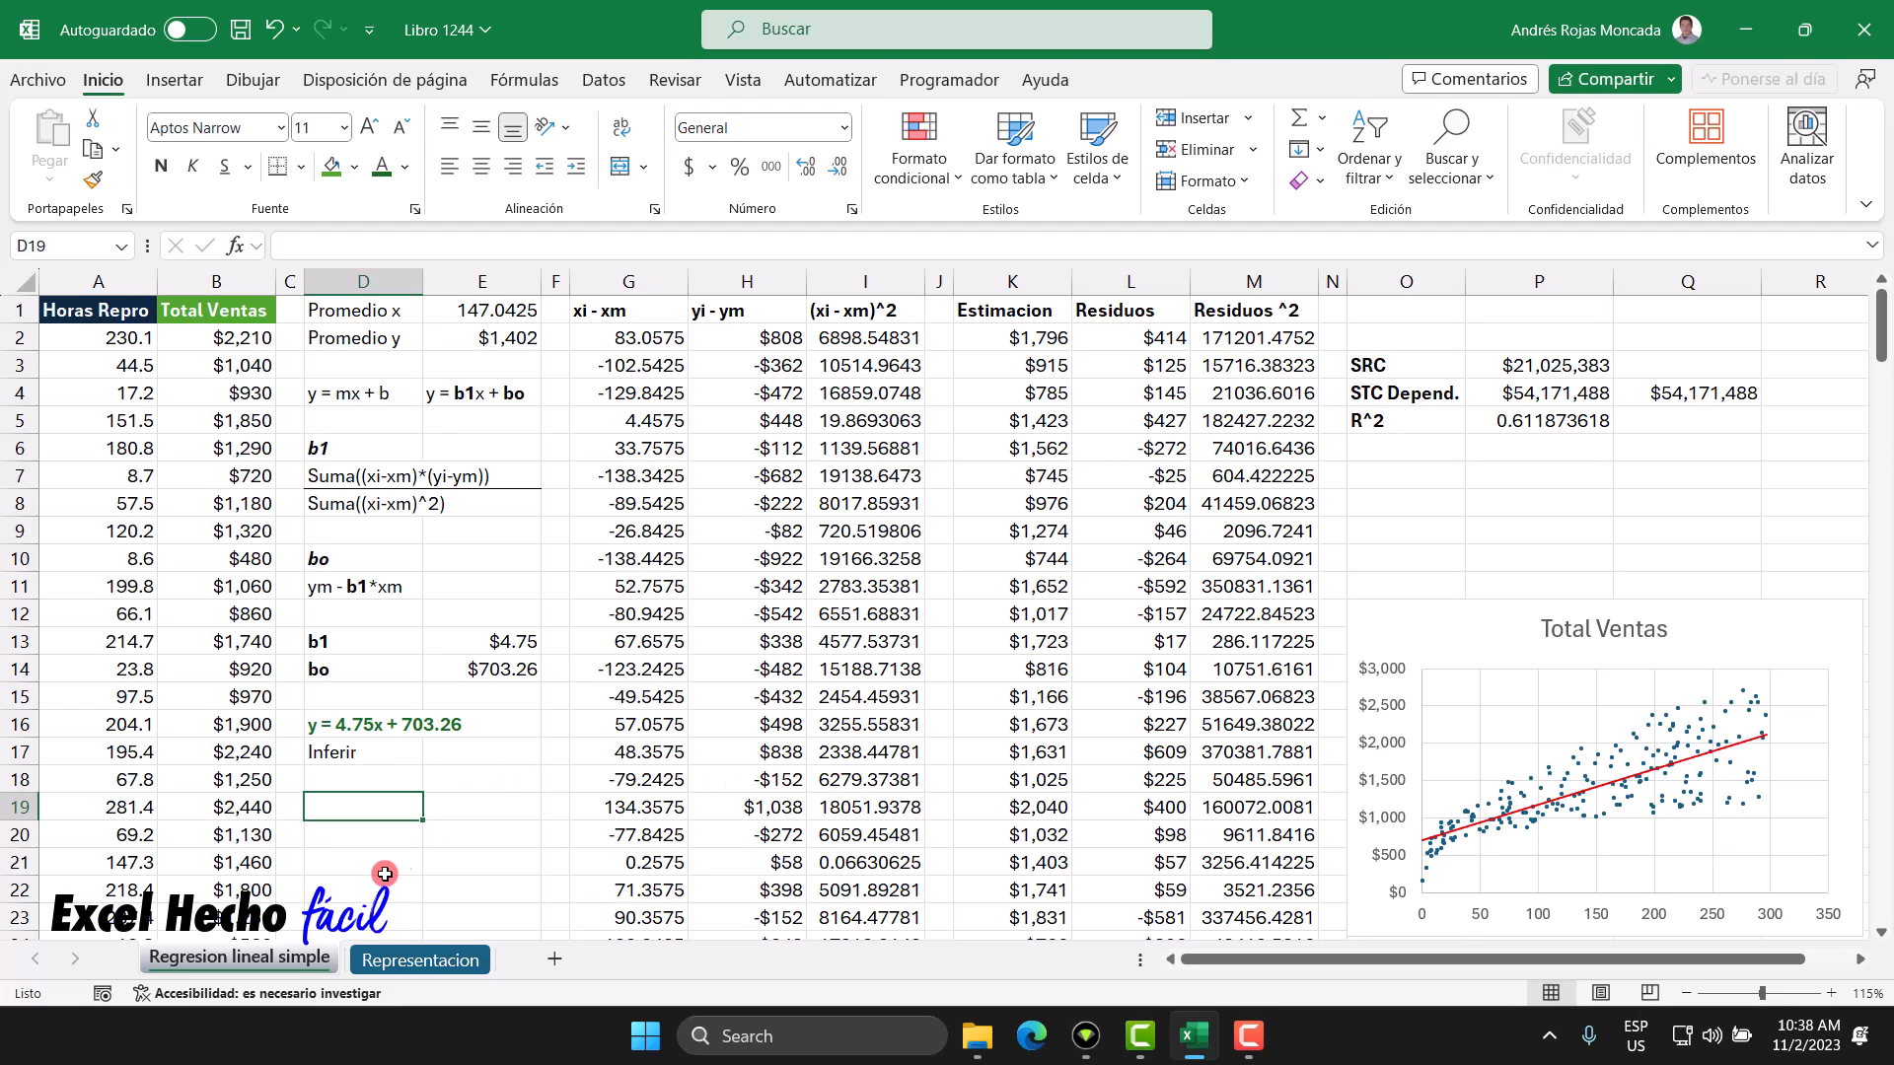
text(E)
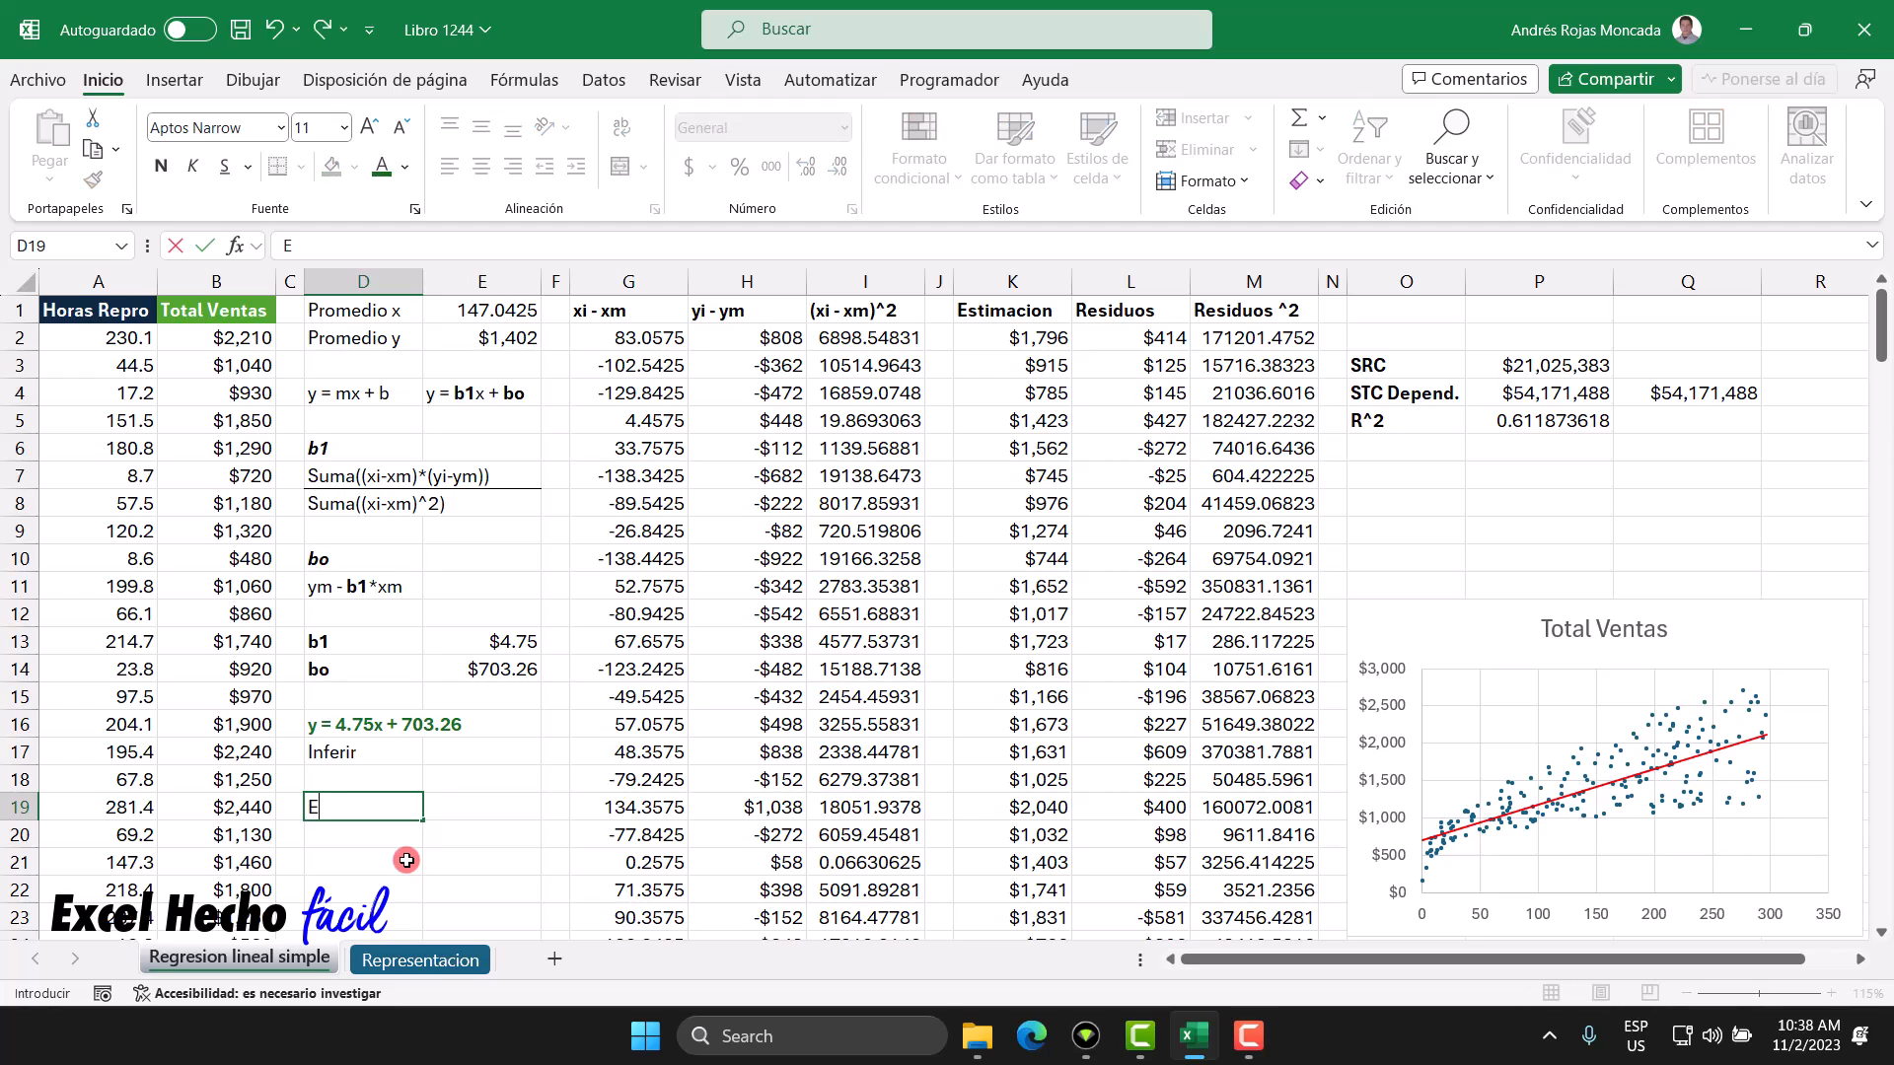
text(rror Tipico)
key(ctrl+Return)
key(ctrl+n)
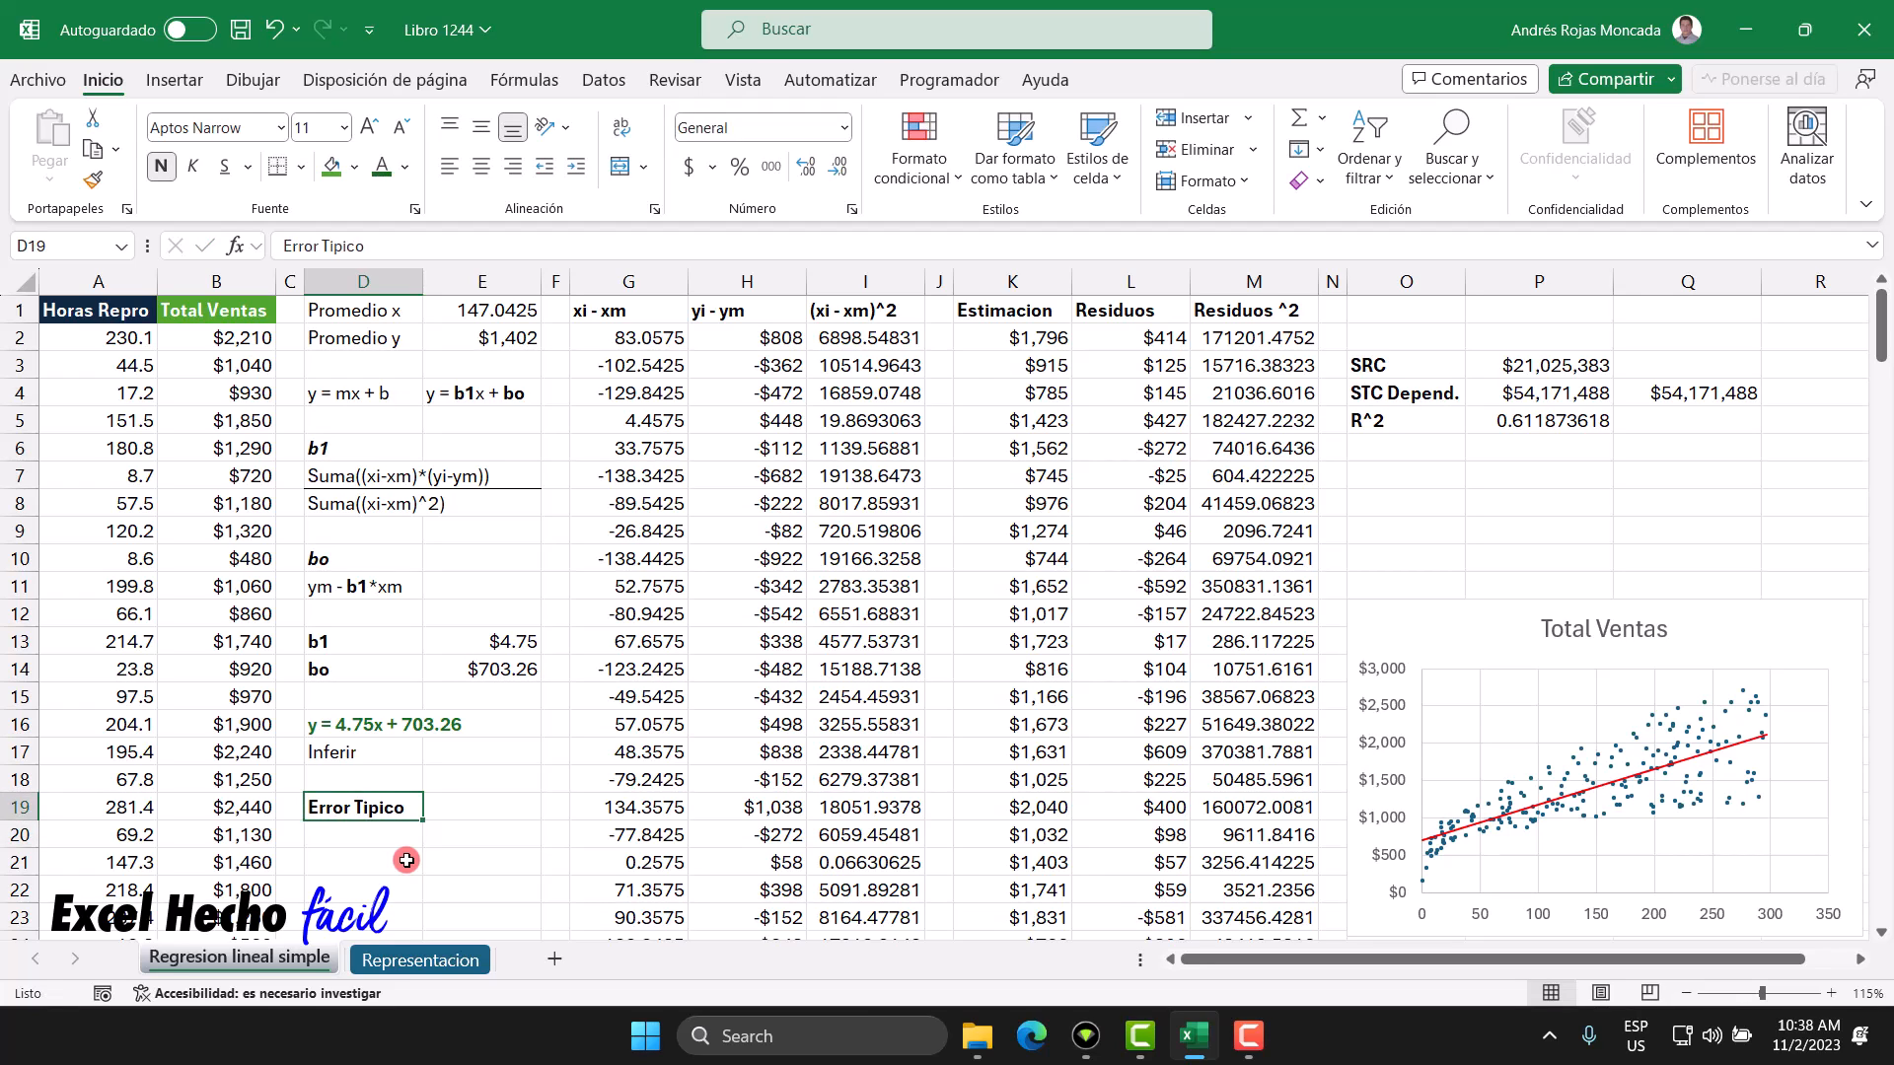
key(Right)
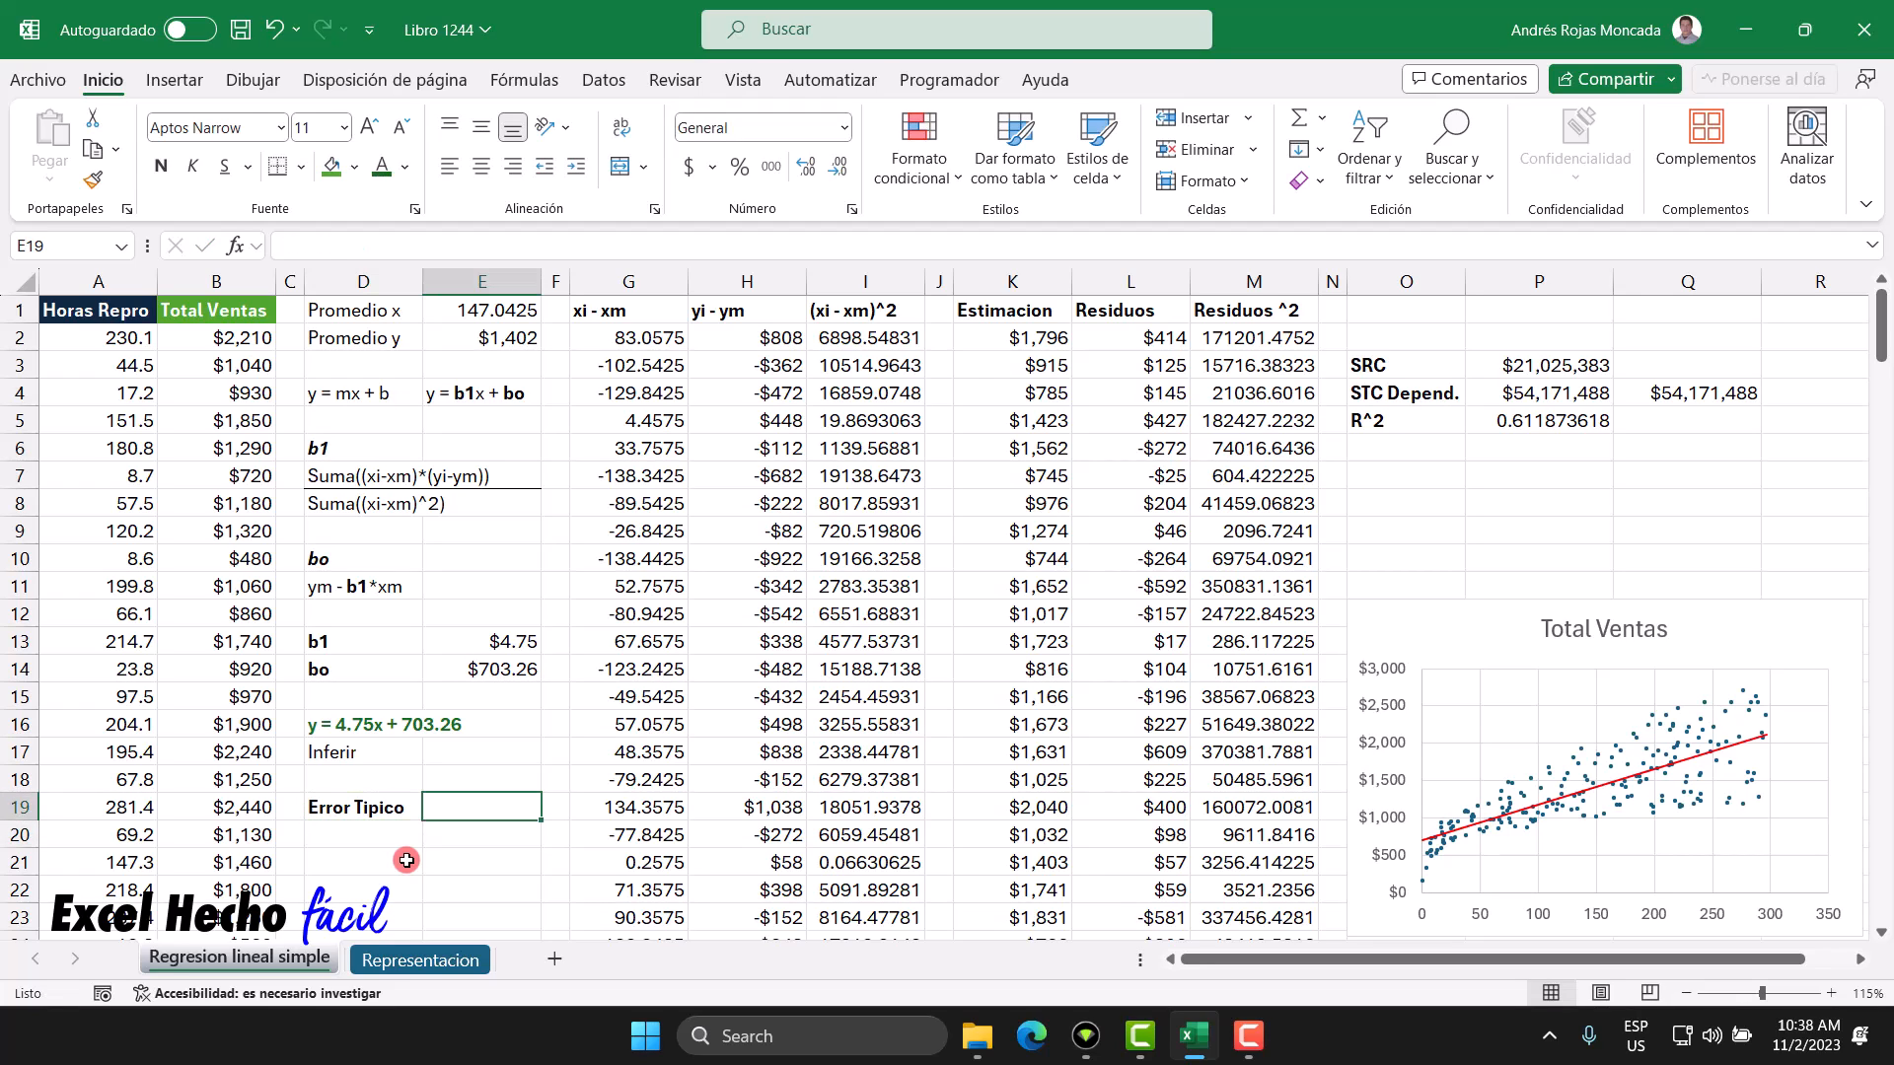
Step: Enter in E19 a formula dividing the sum of the squared residuals by their count, =SUMA(M2#)/CONTAR(M2#)
text(=)
text(sum)
key(Tab)
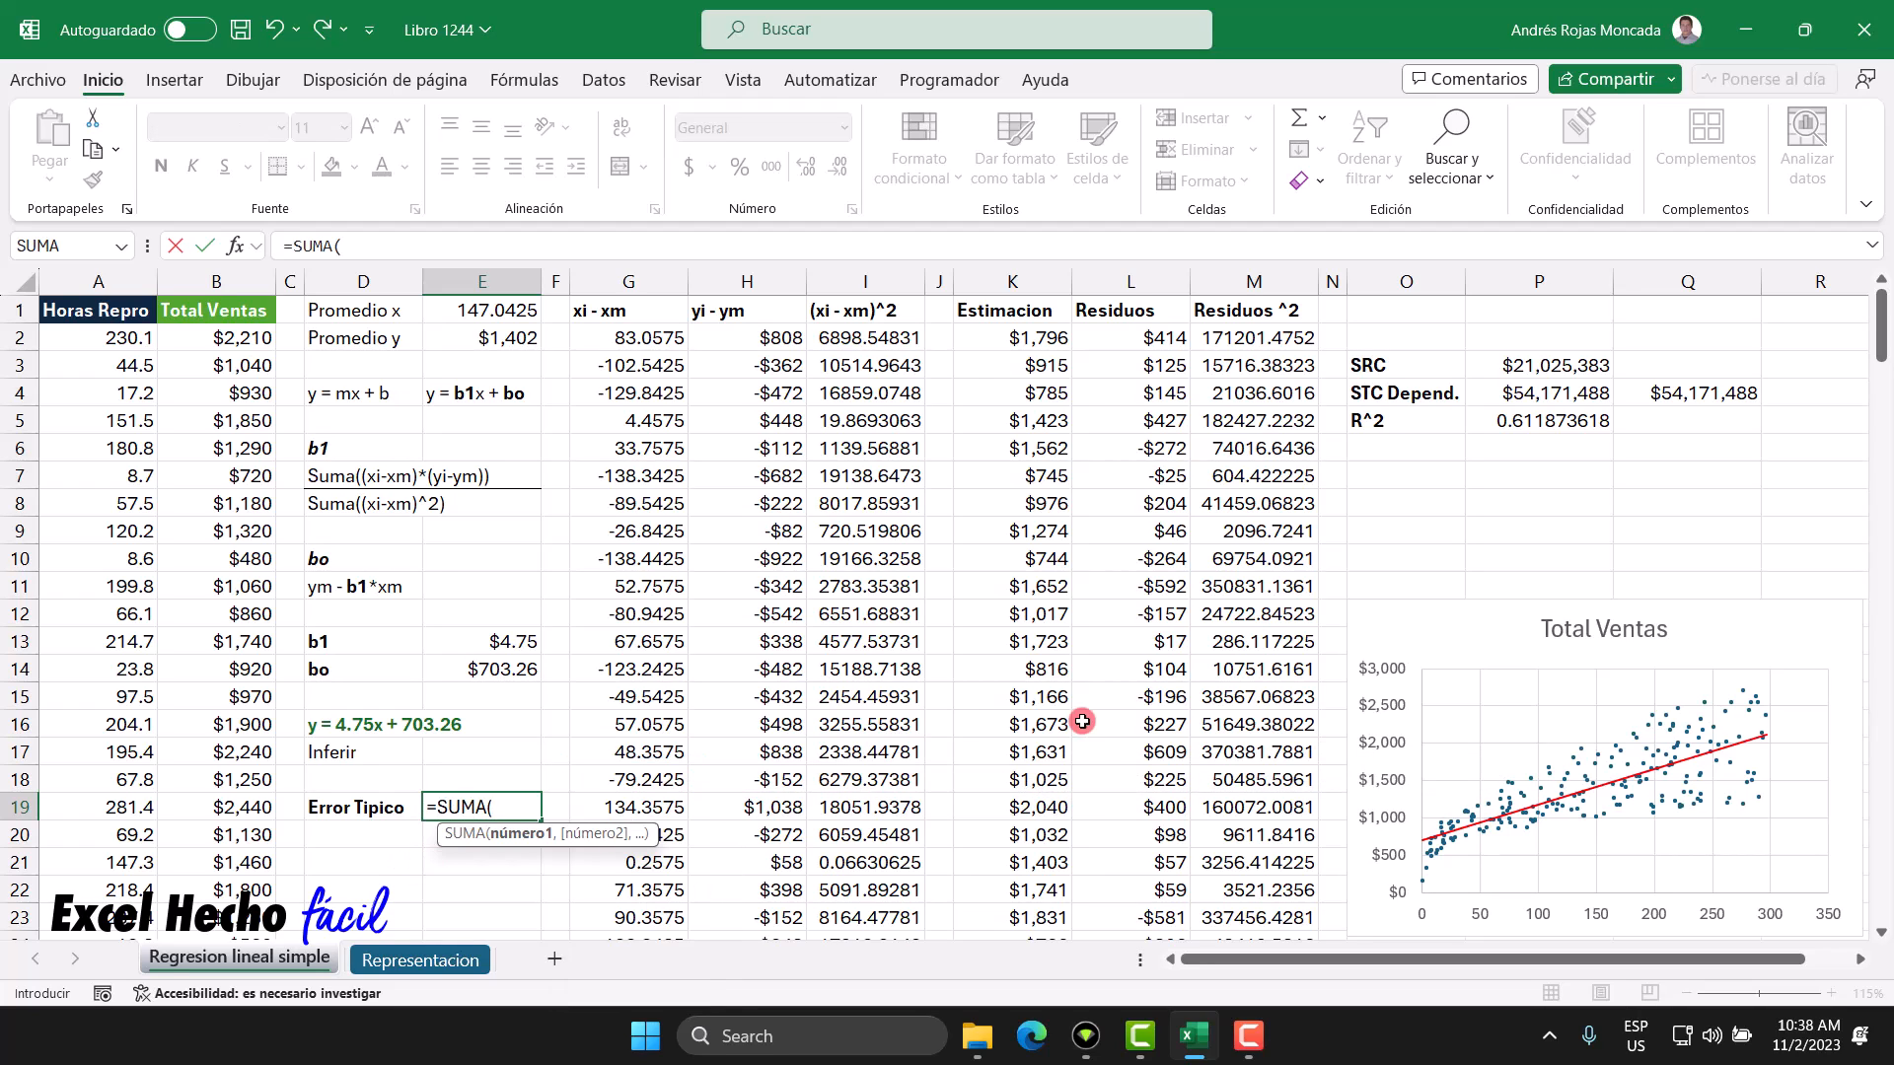
click(1312, 345)
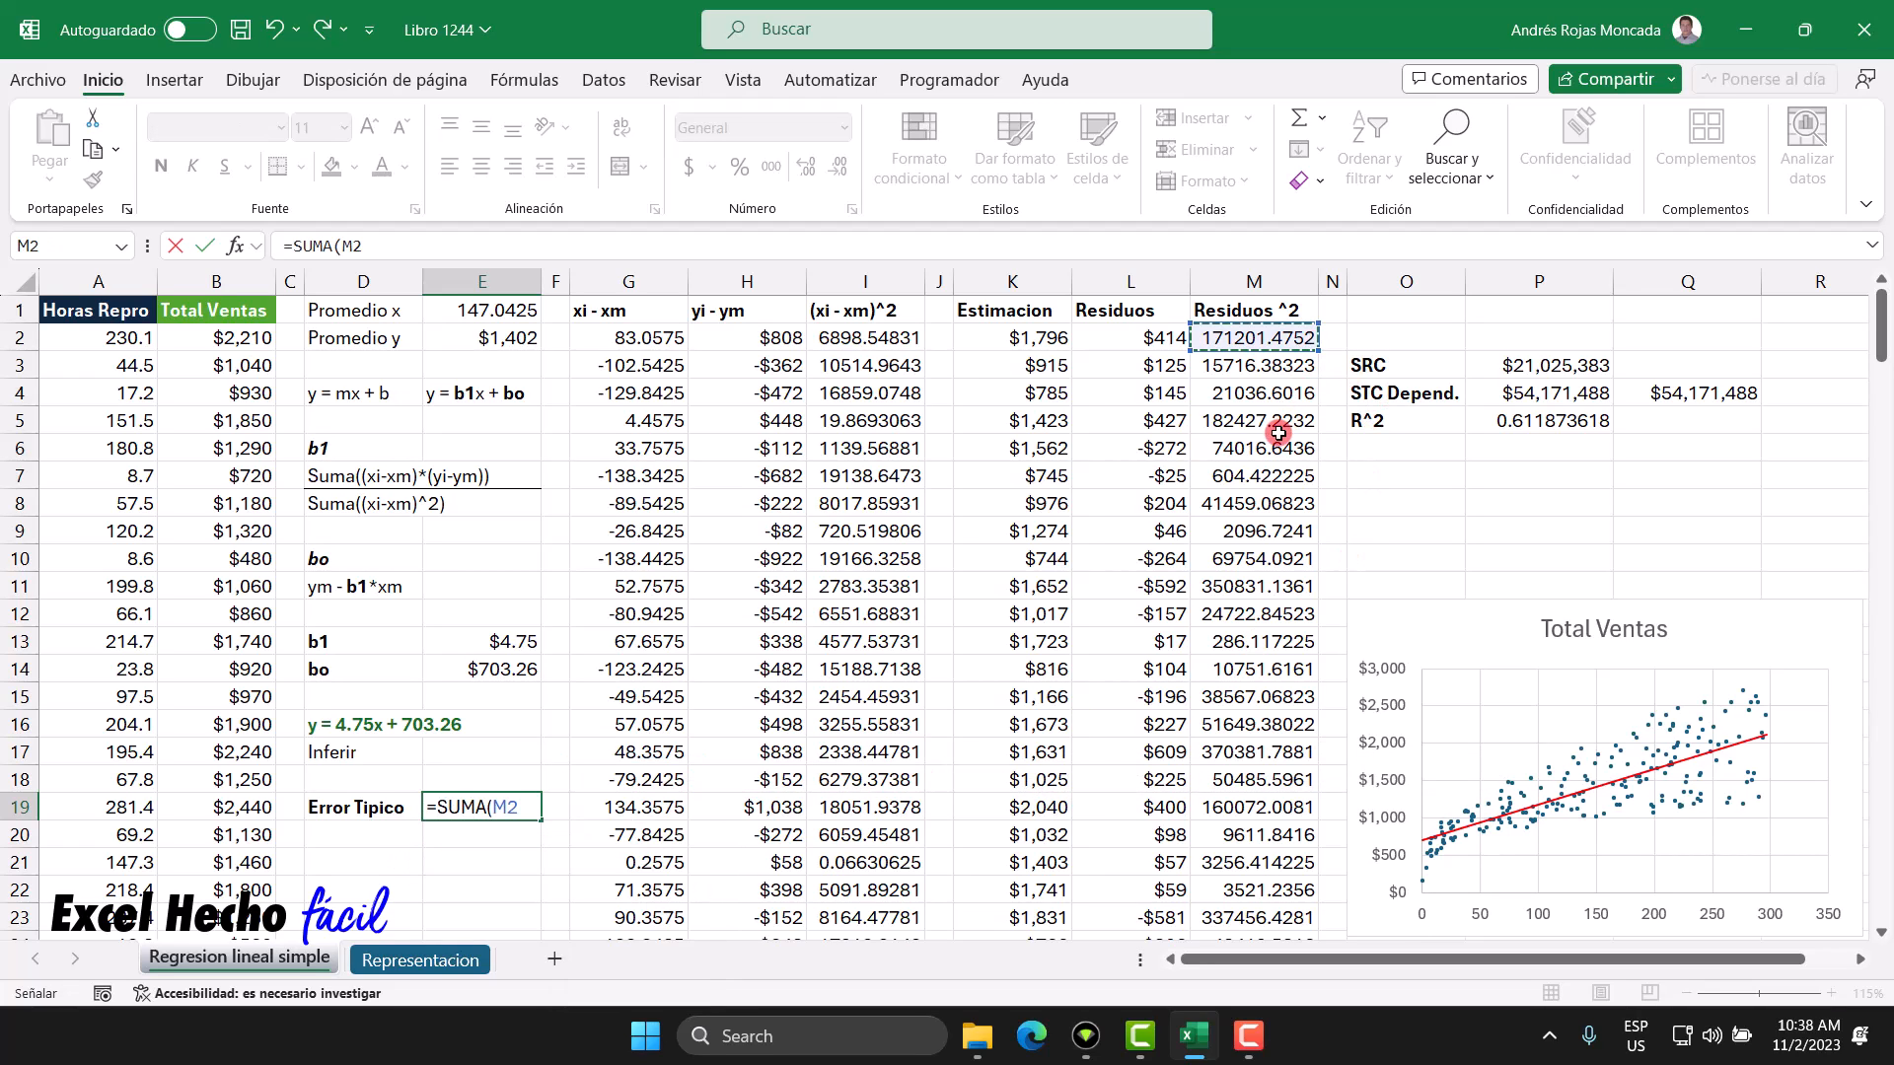
text(#)
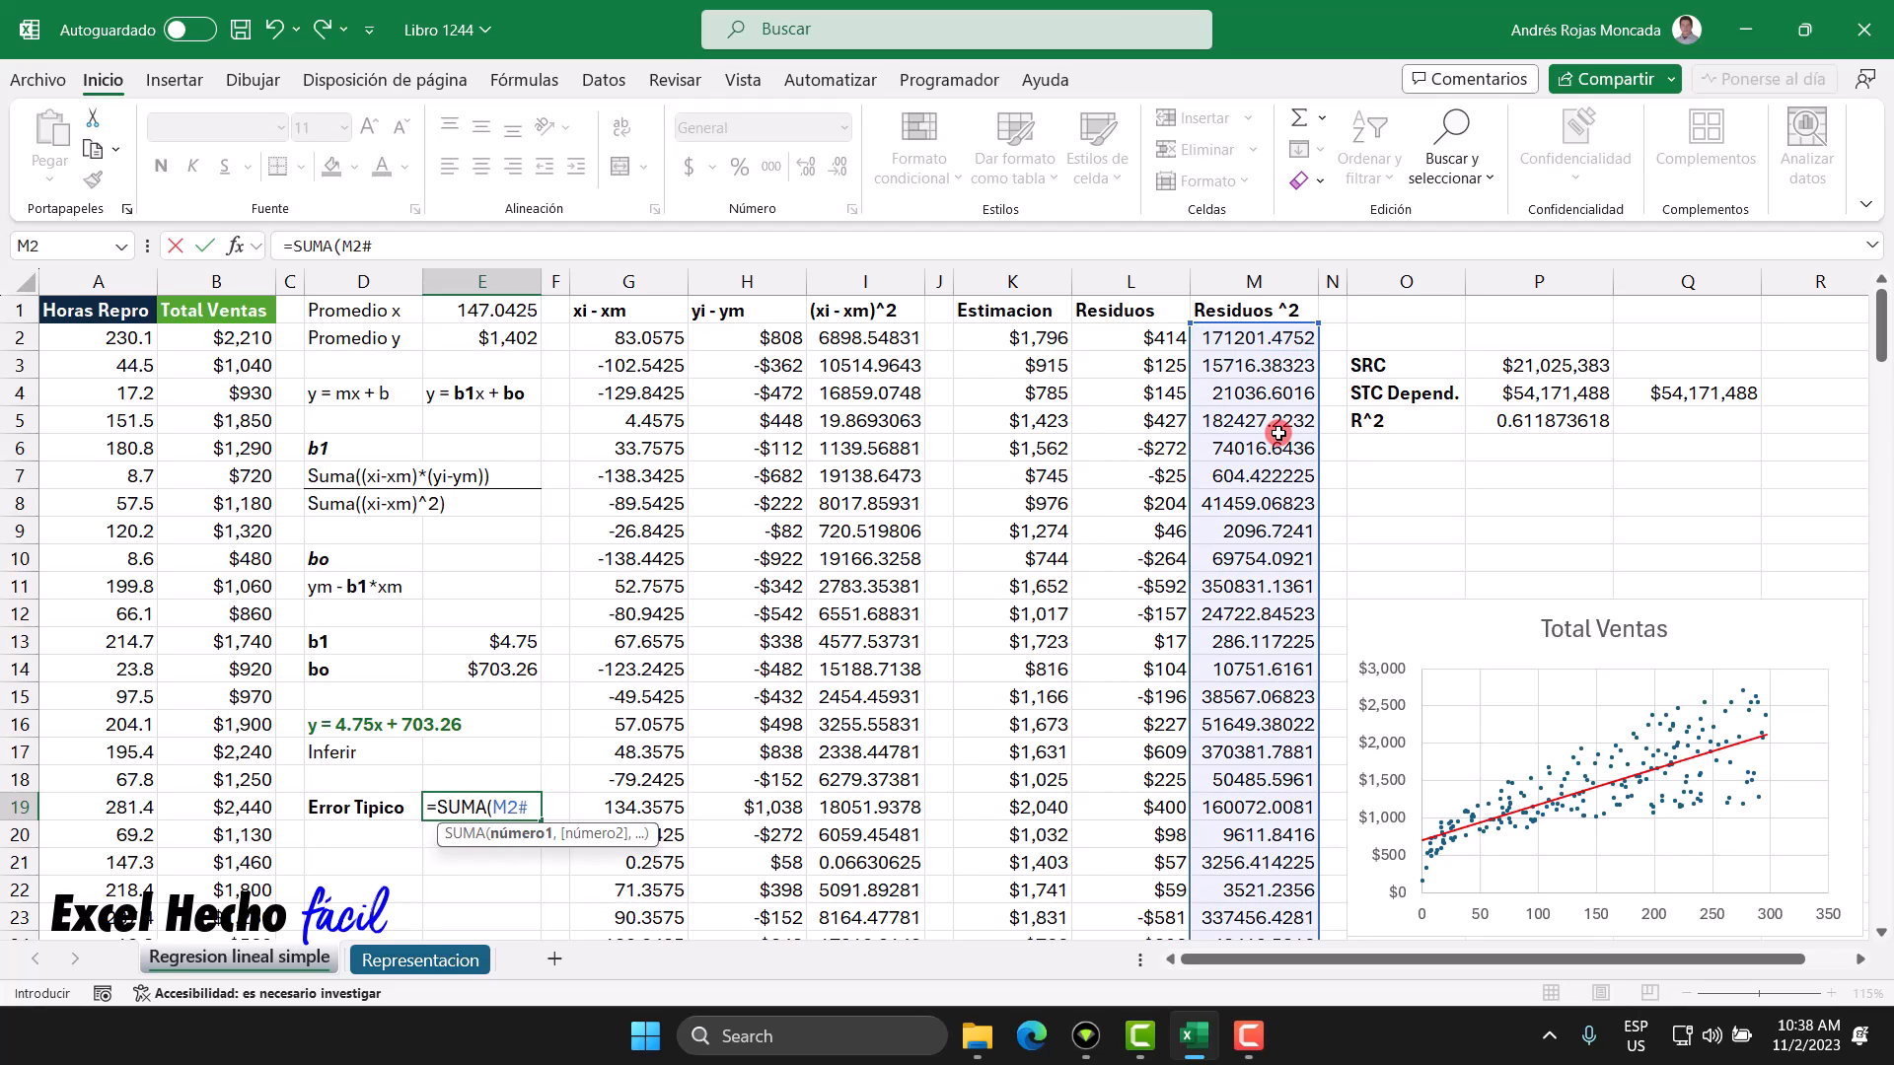
text())
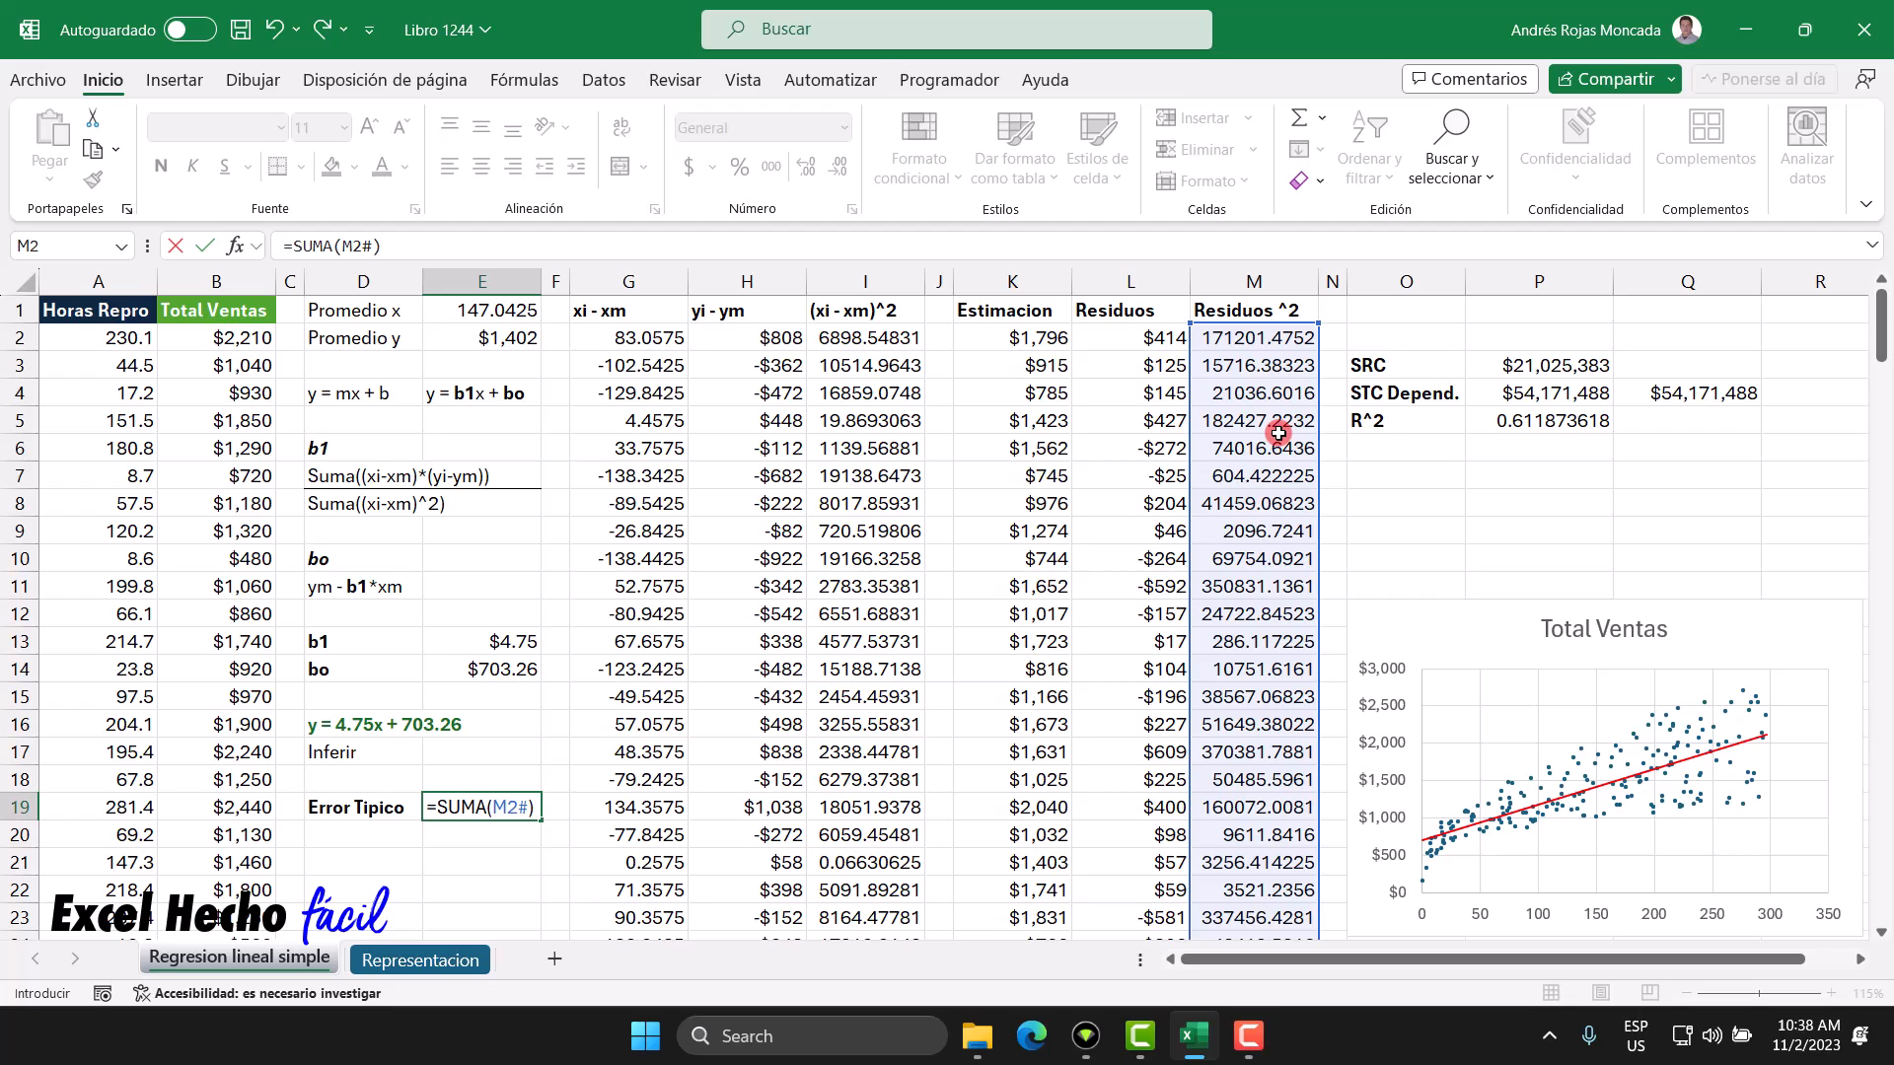
text(/contar)
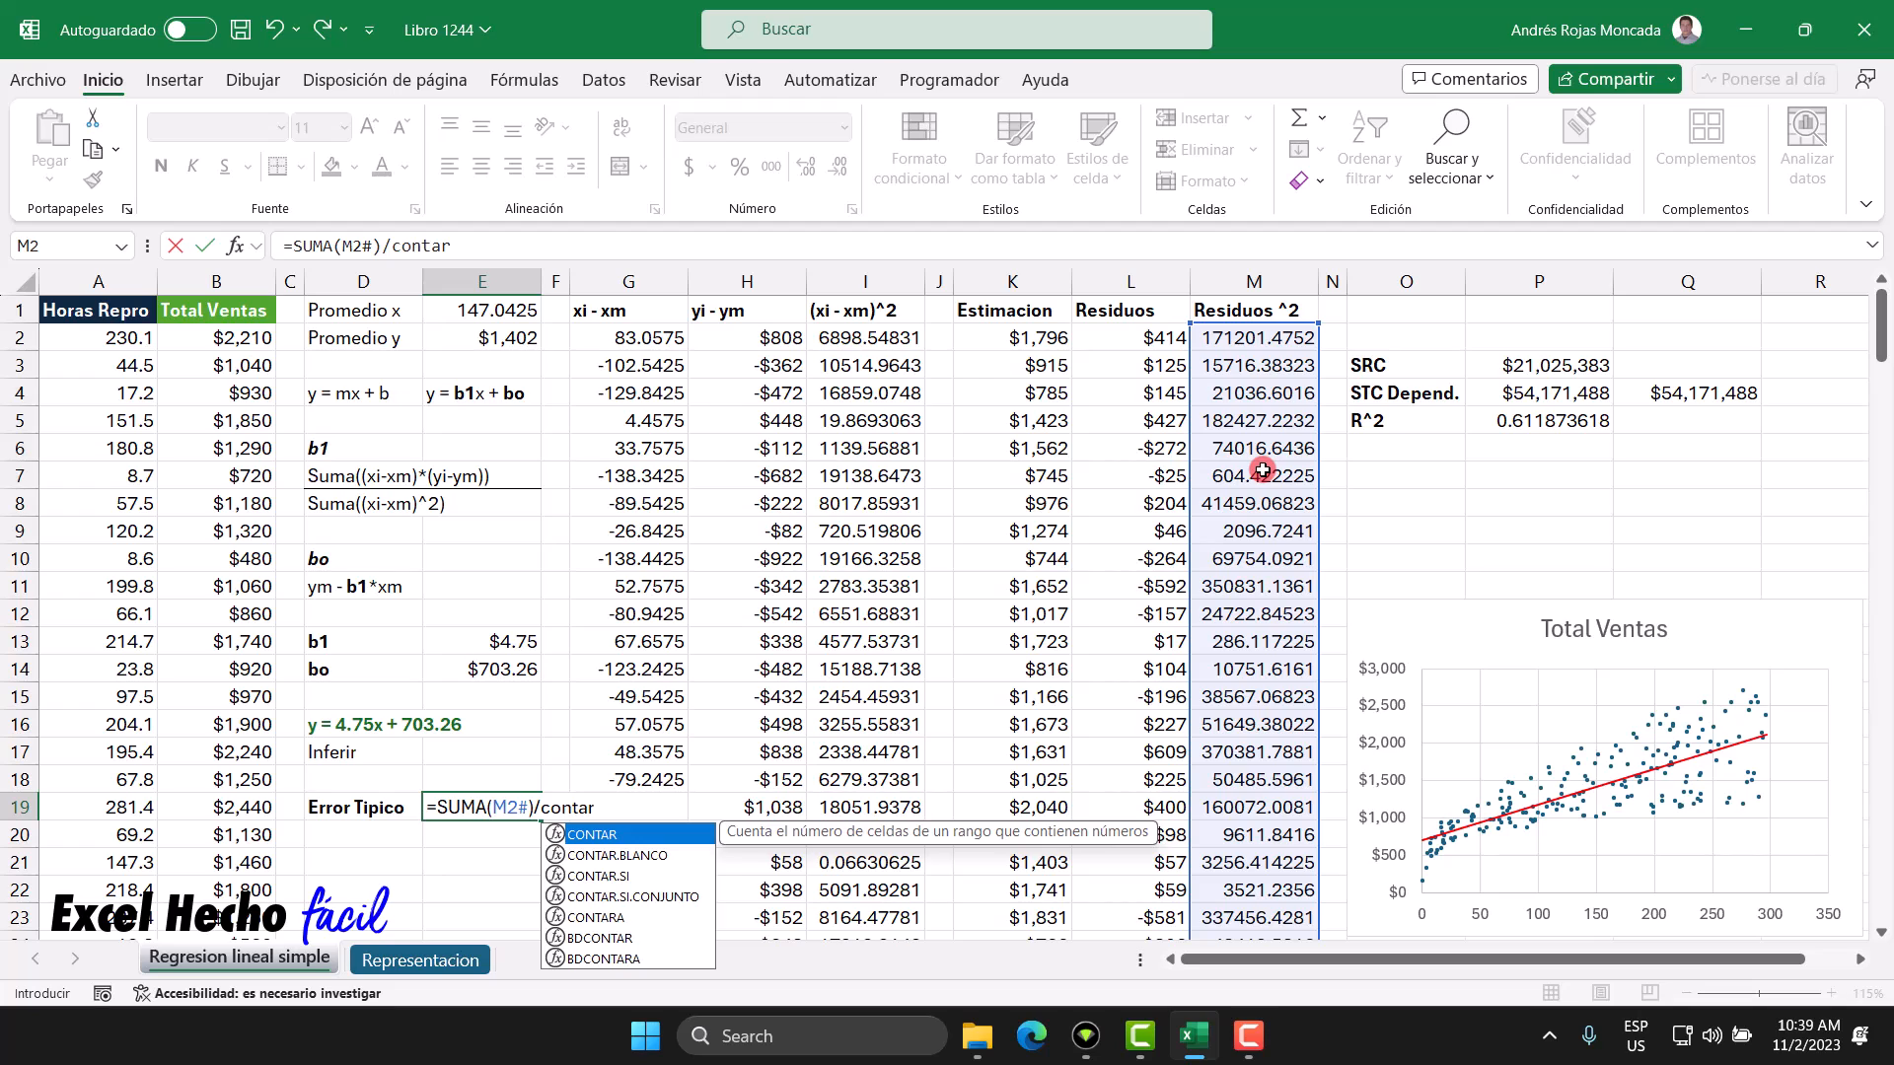
key(Tab)
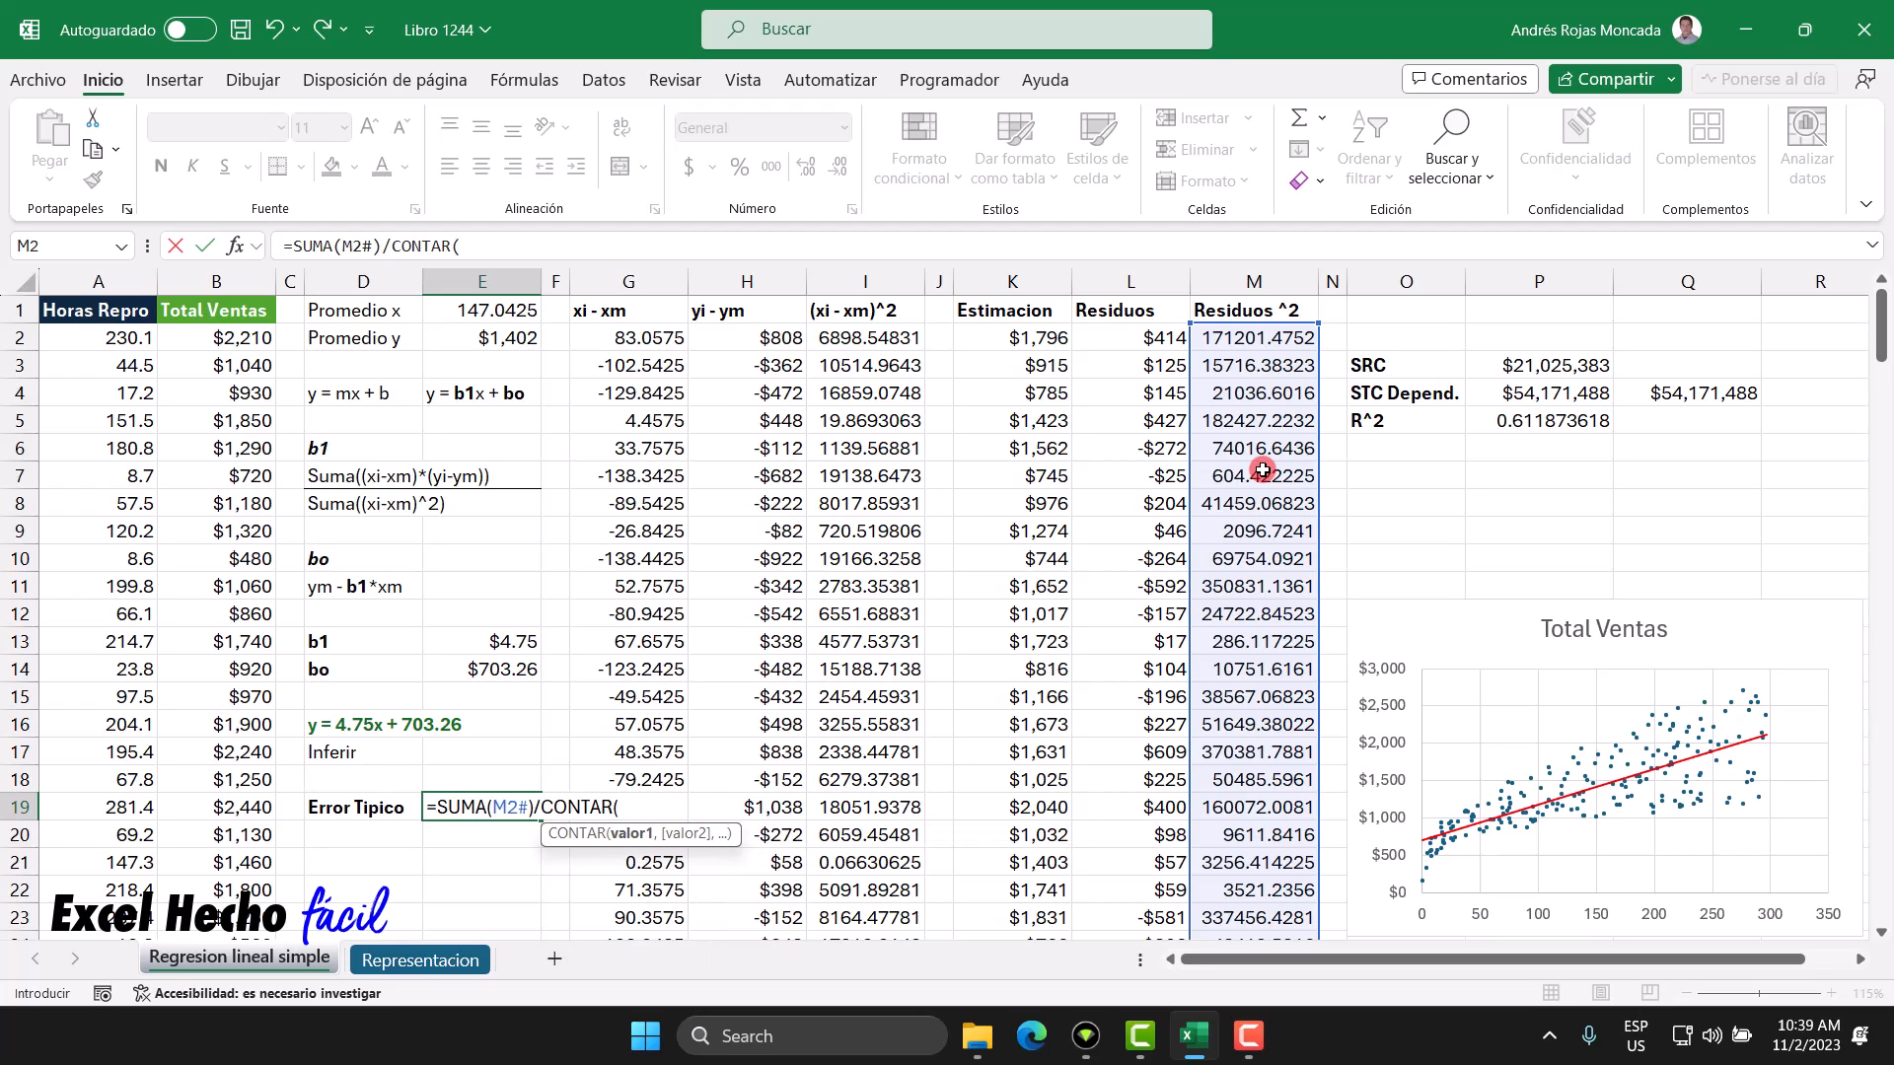
click(1258, 343)
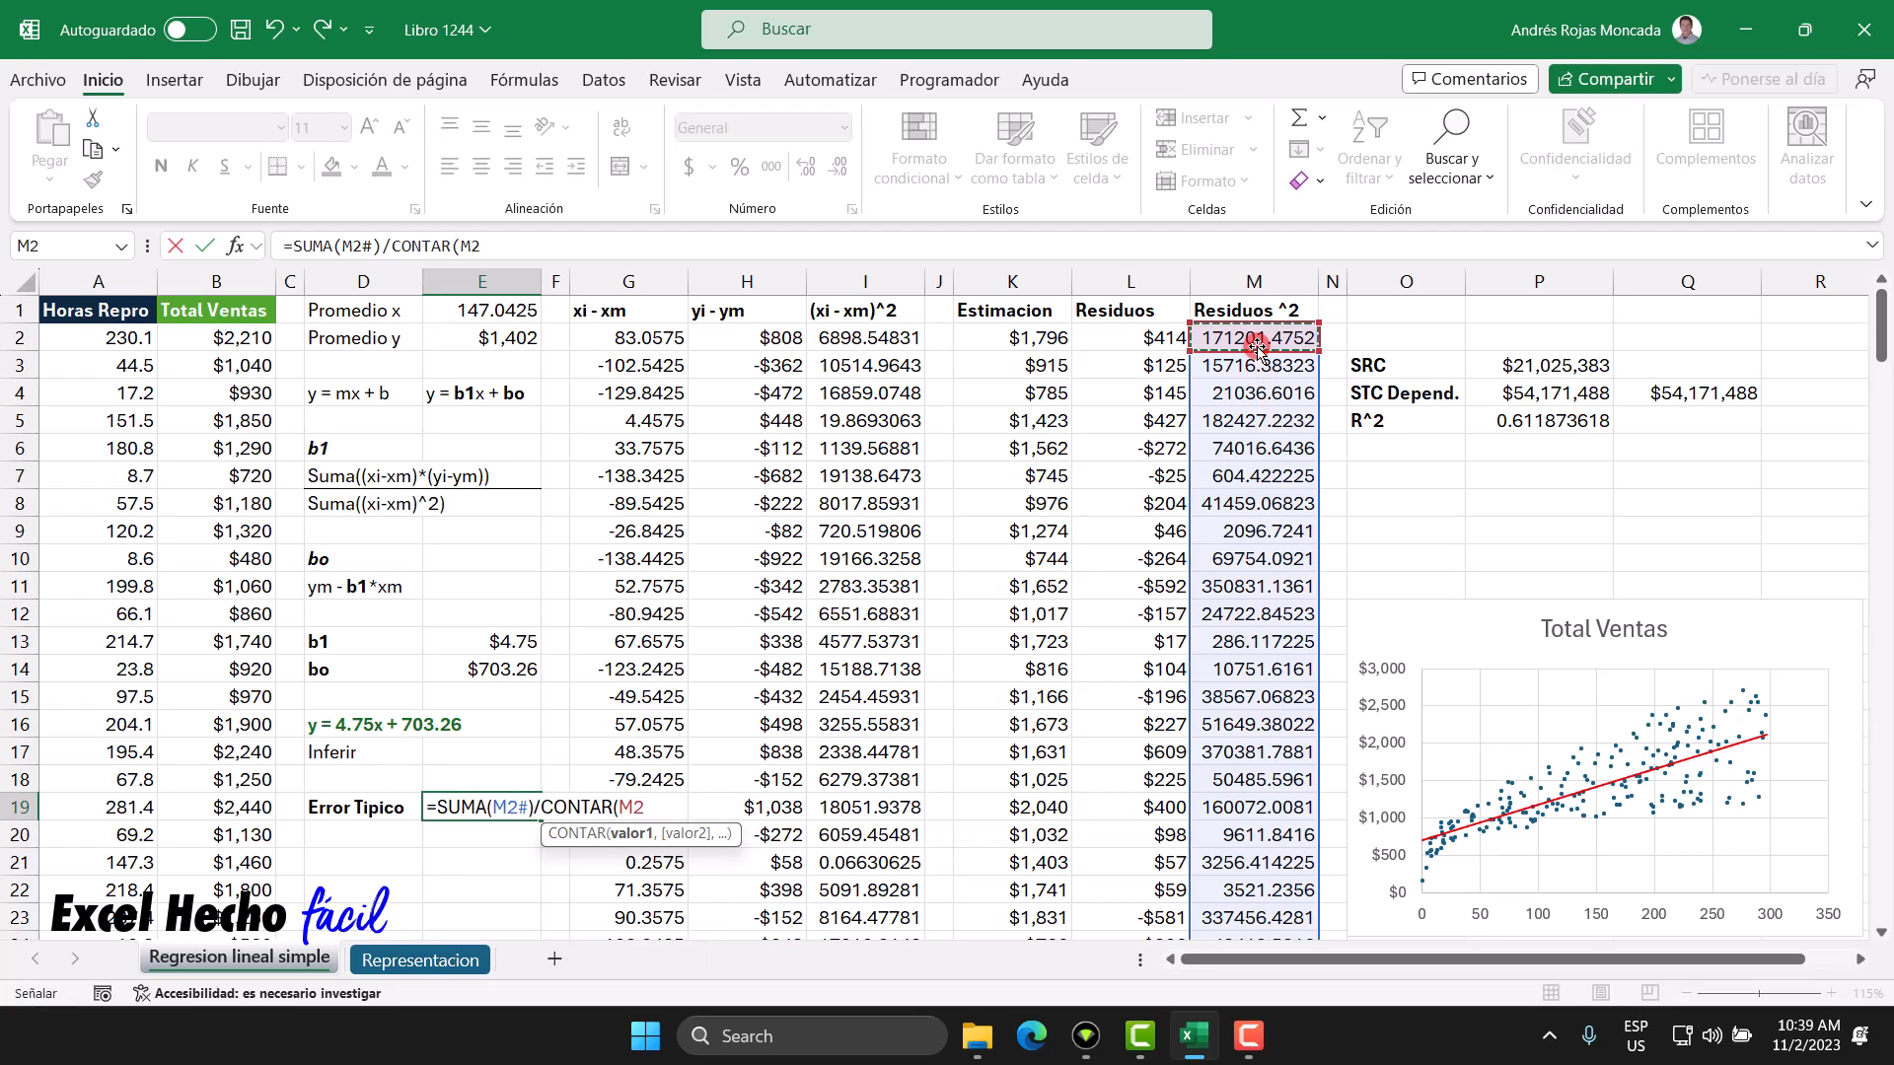
text(#)
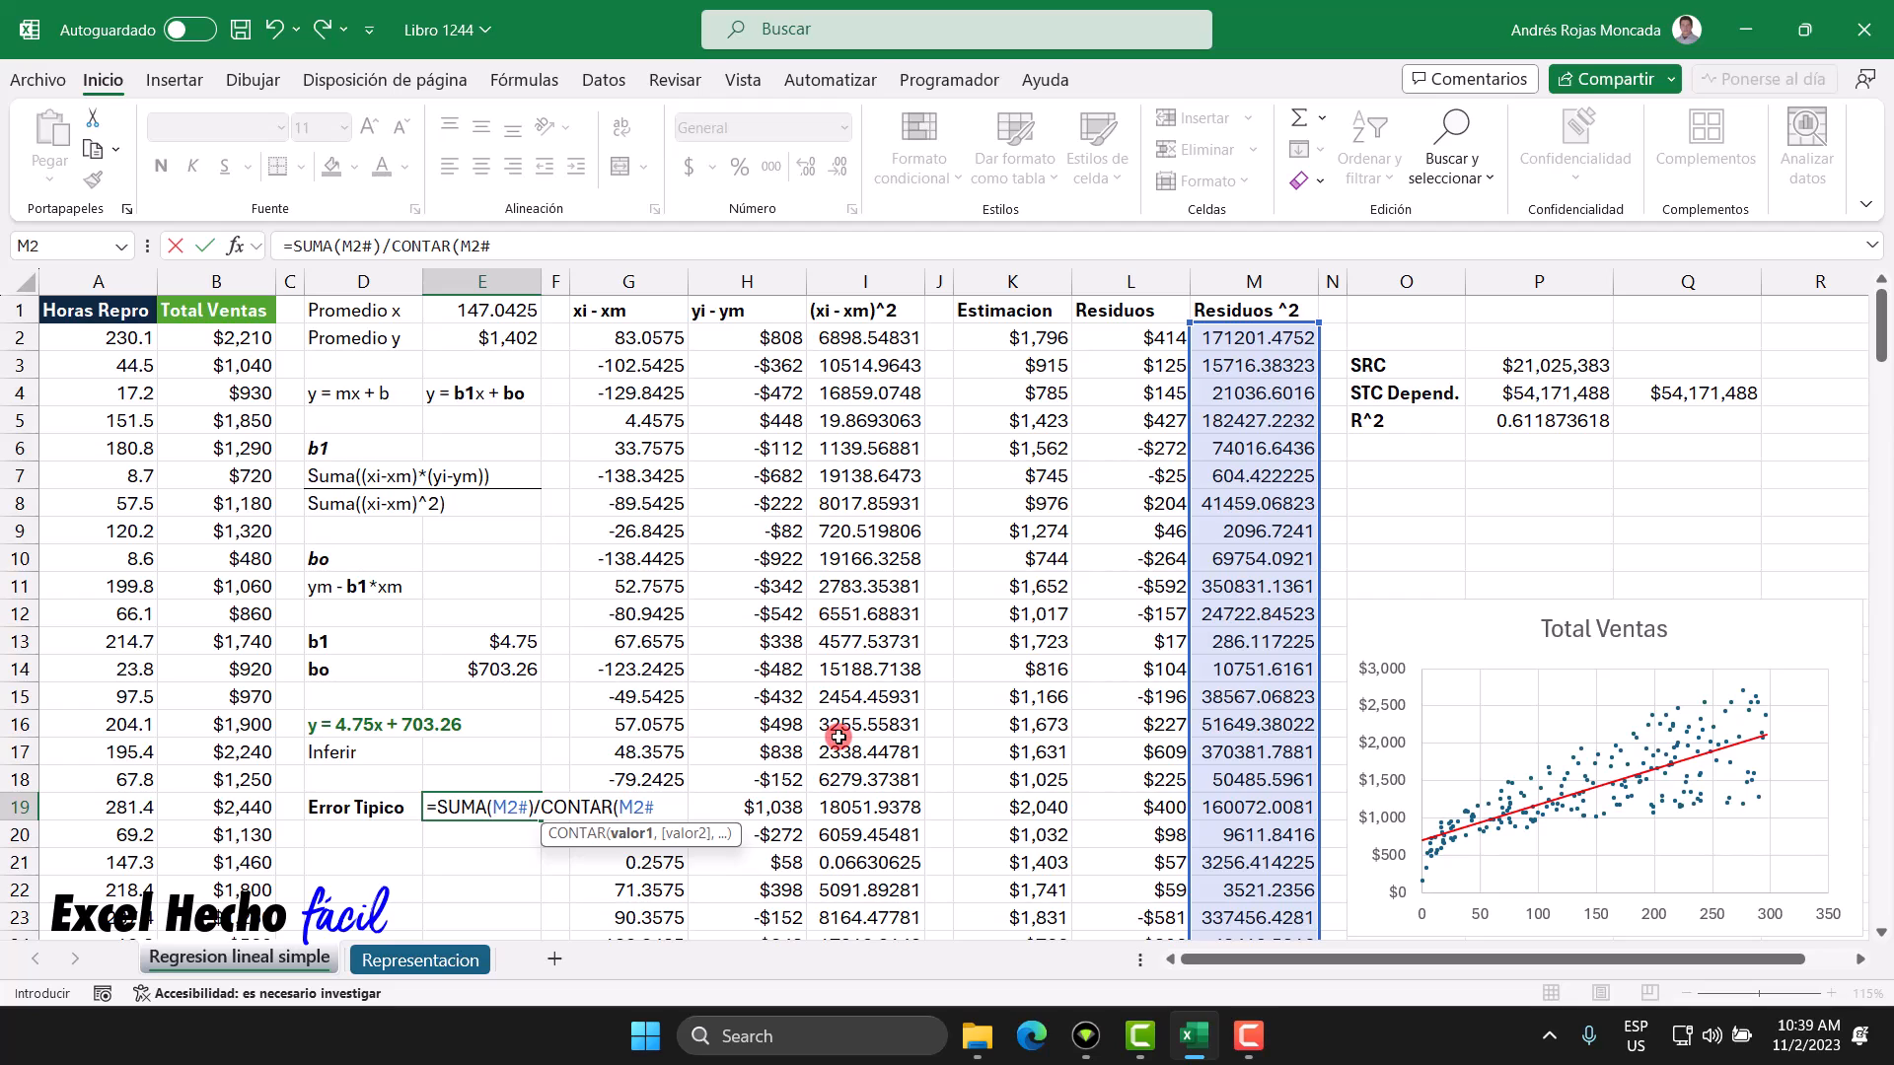
text())
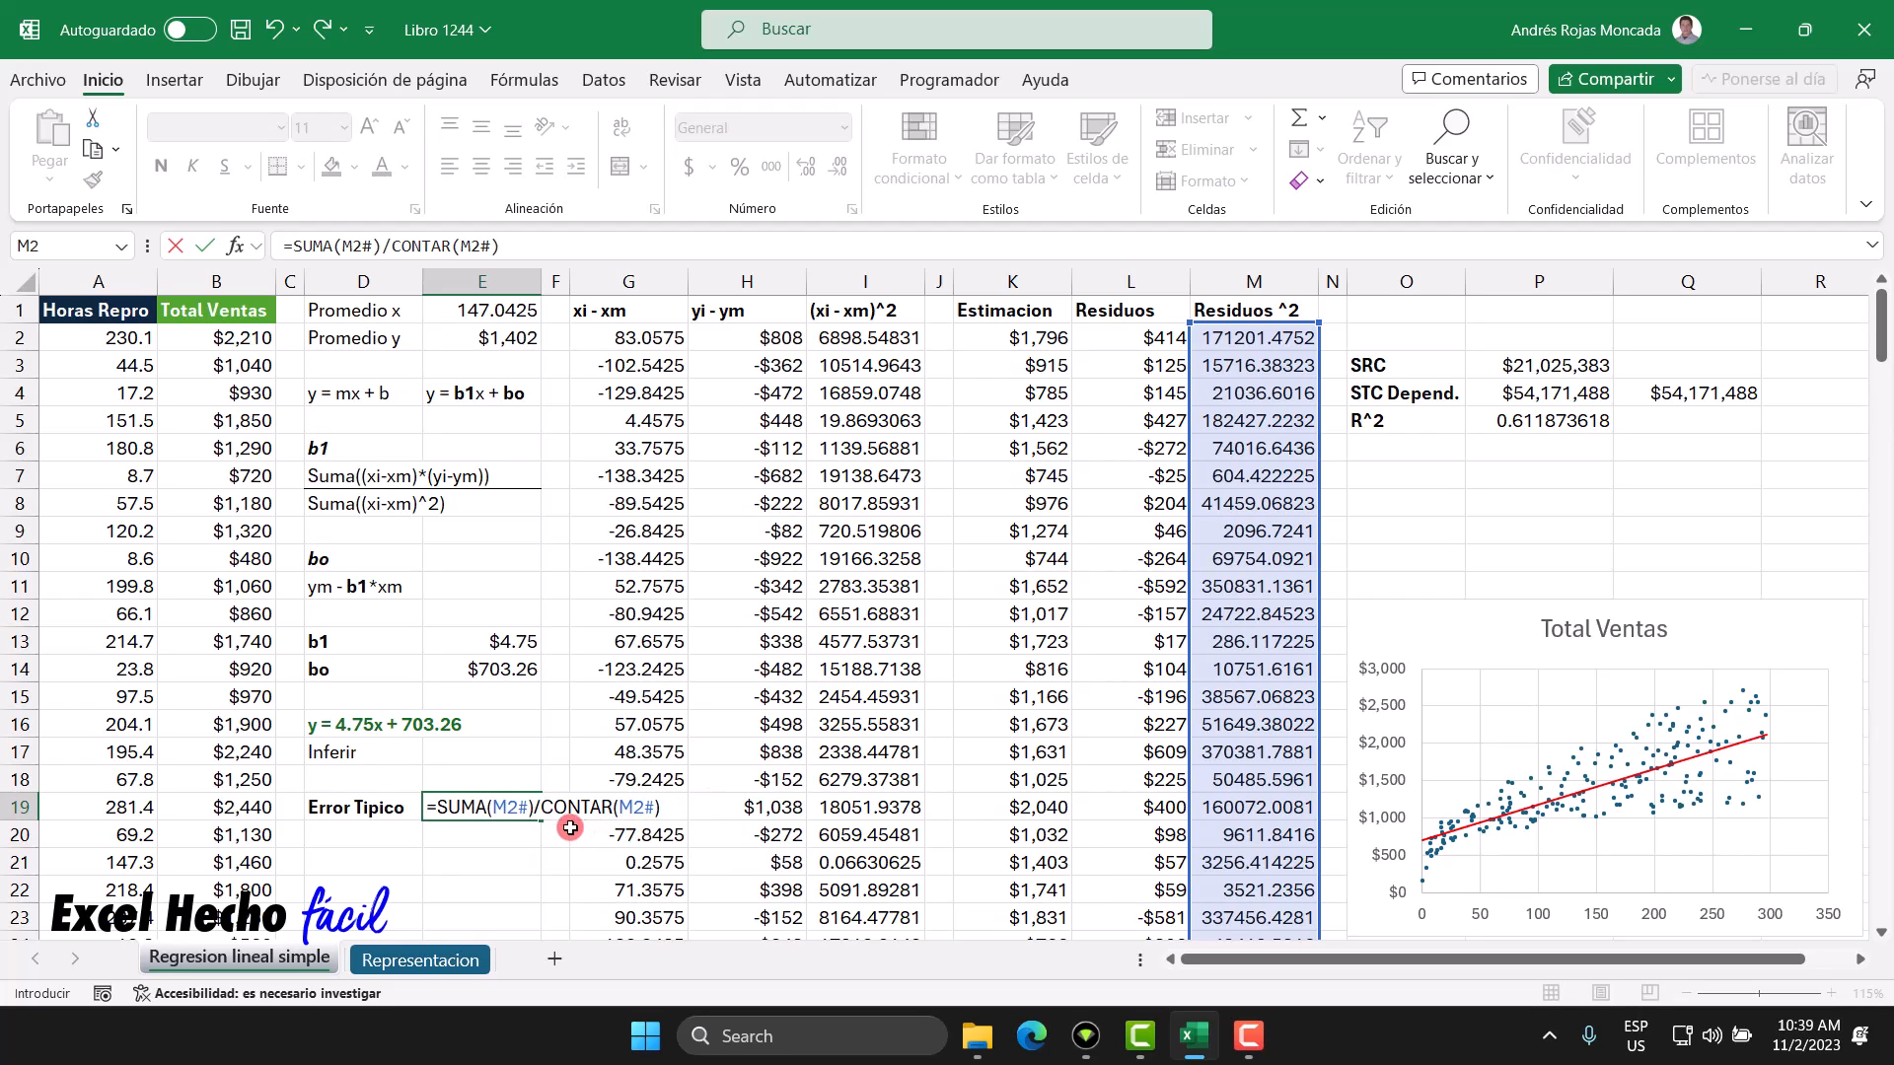
Step: Change the divisor of the E19 formula to (CONTAR(M2#)-1) and commit it
click(546, 809)
text((M2#))
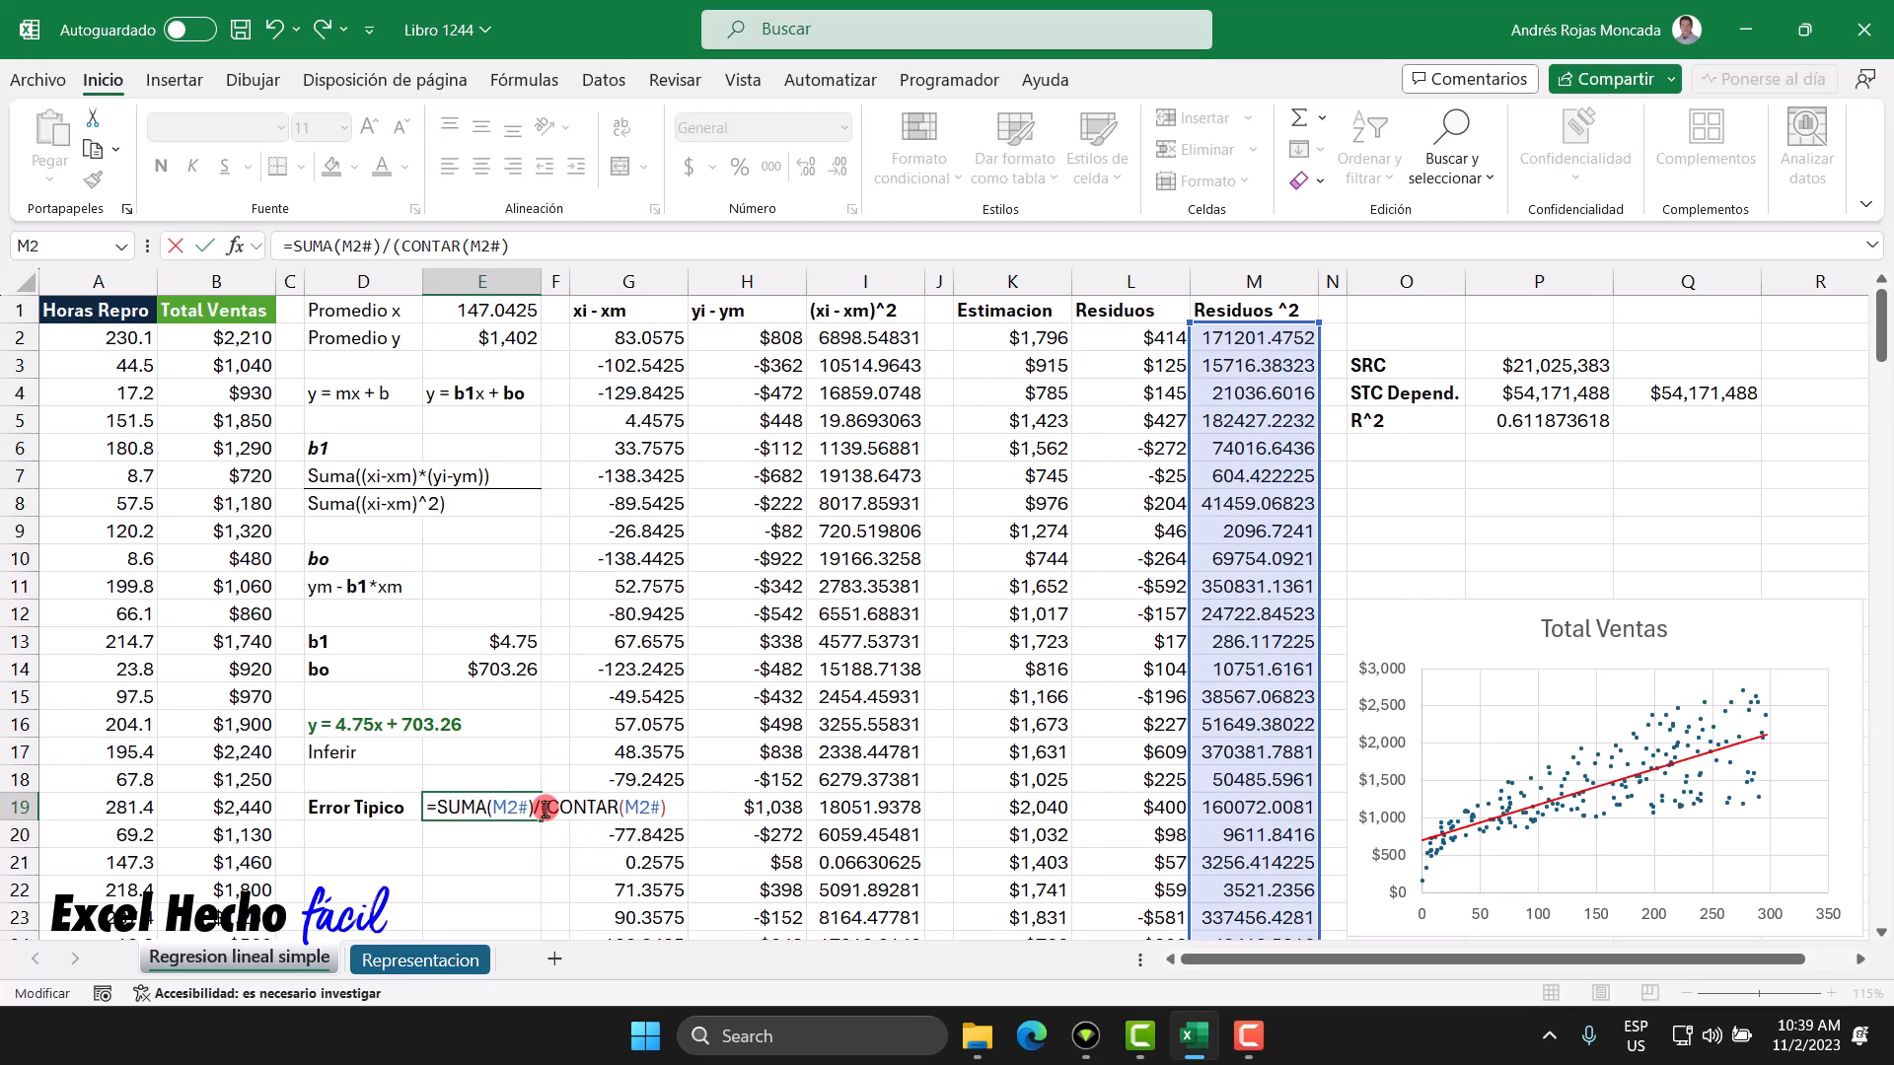
text(-1))
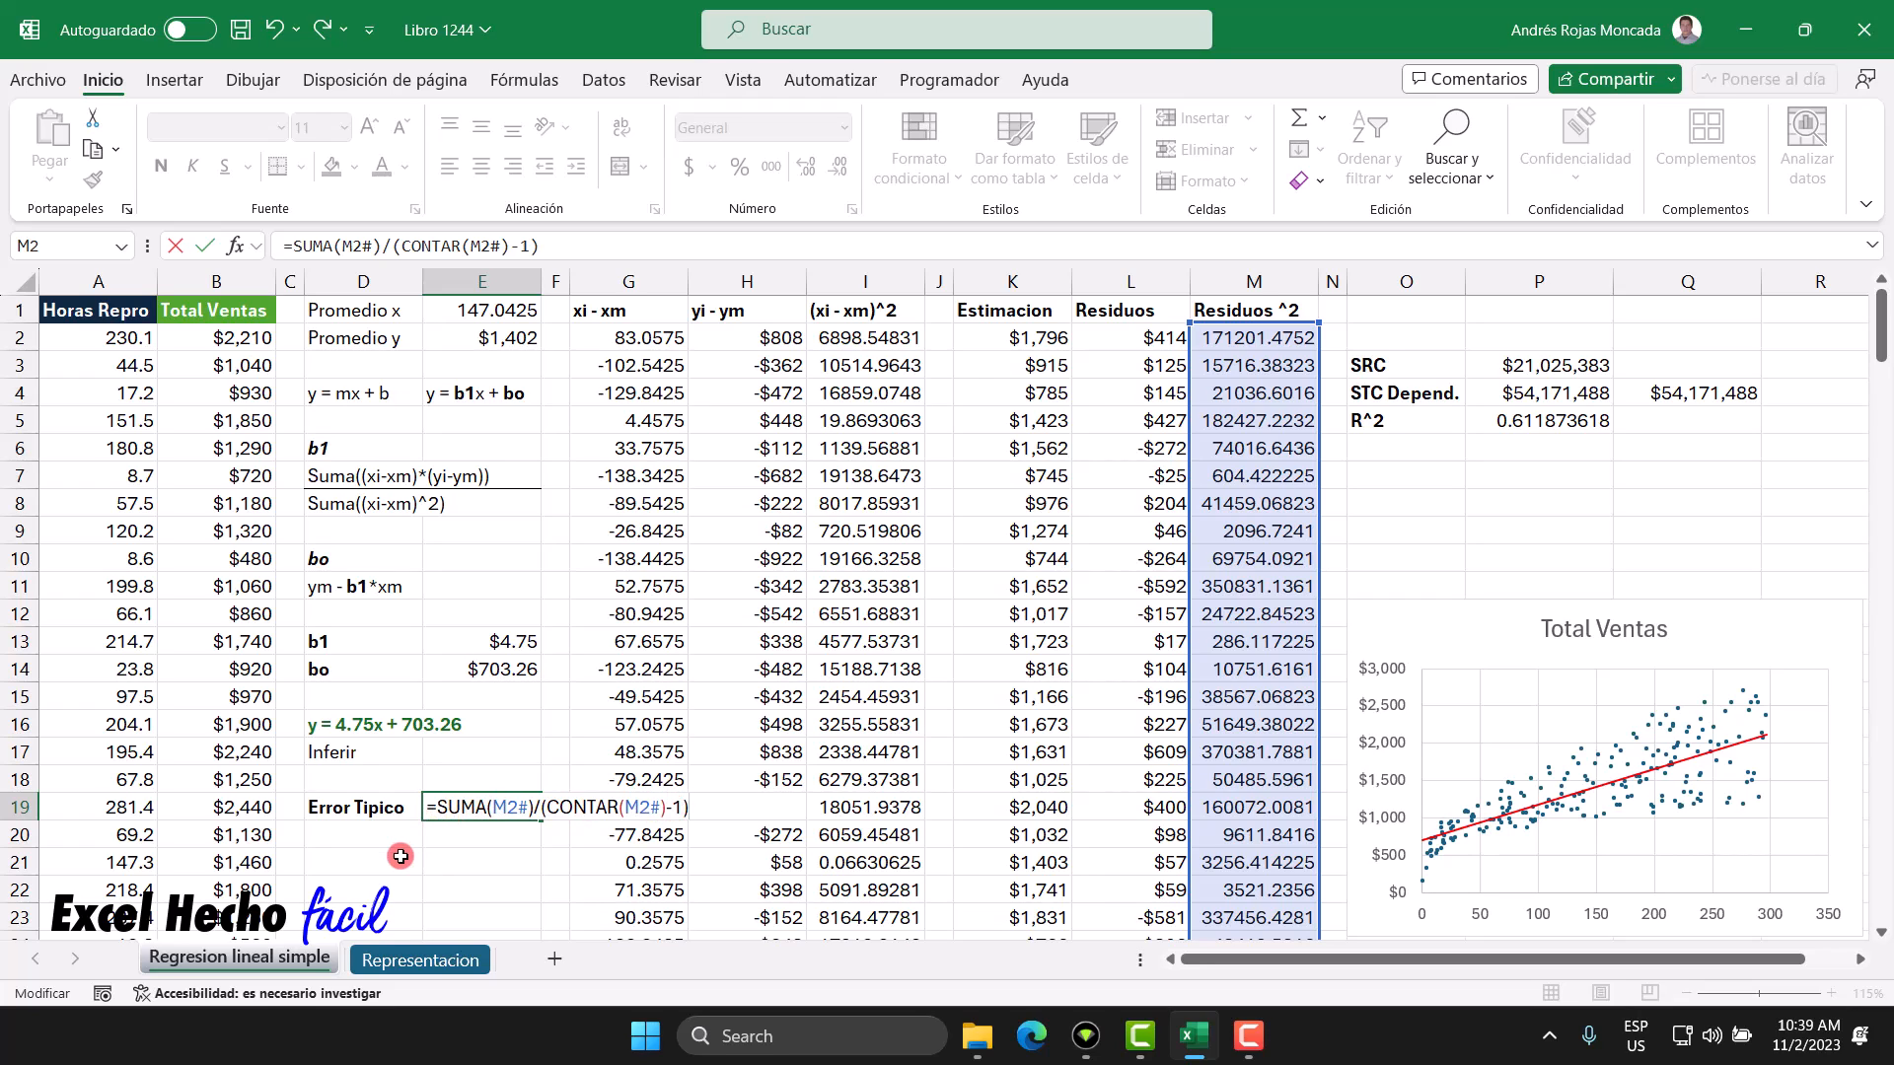
key(Return)
Step: Wrap the E19 formula in a square root so it reads =RAIZ(SUMA(M2#)/(CONTAR(M2#)-1))
click(445, 806)
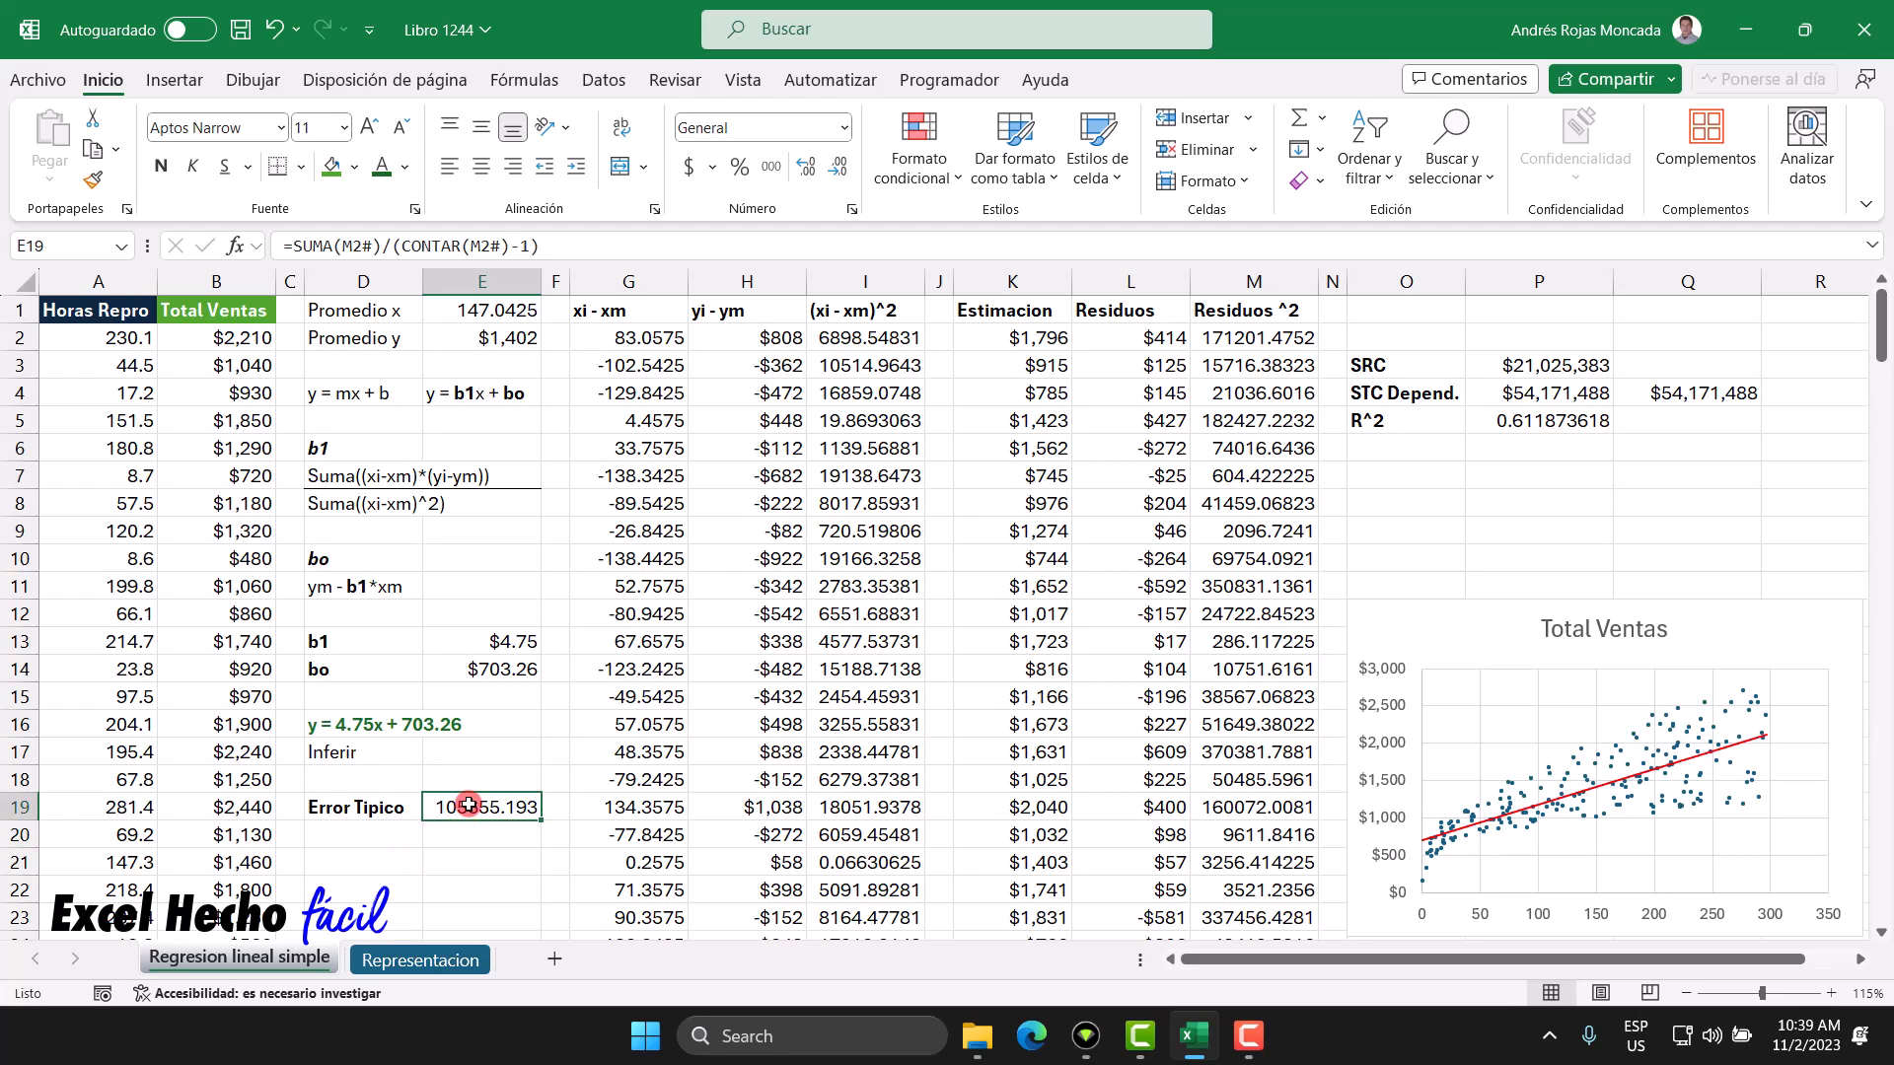
double_click(444, 807)
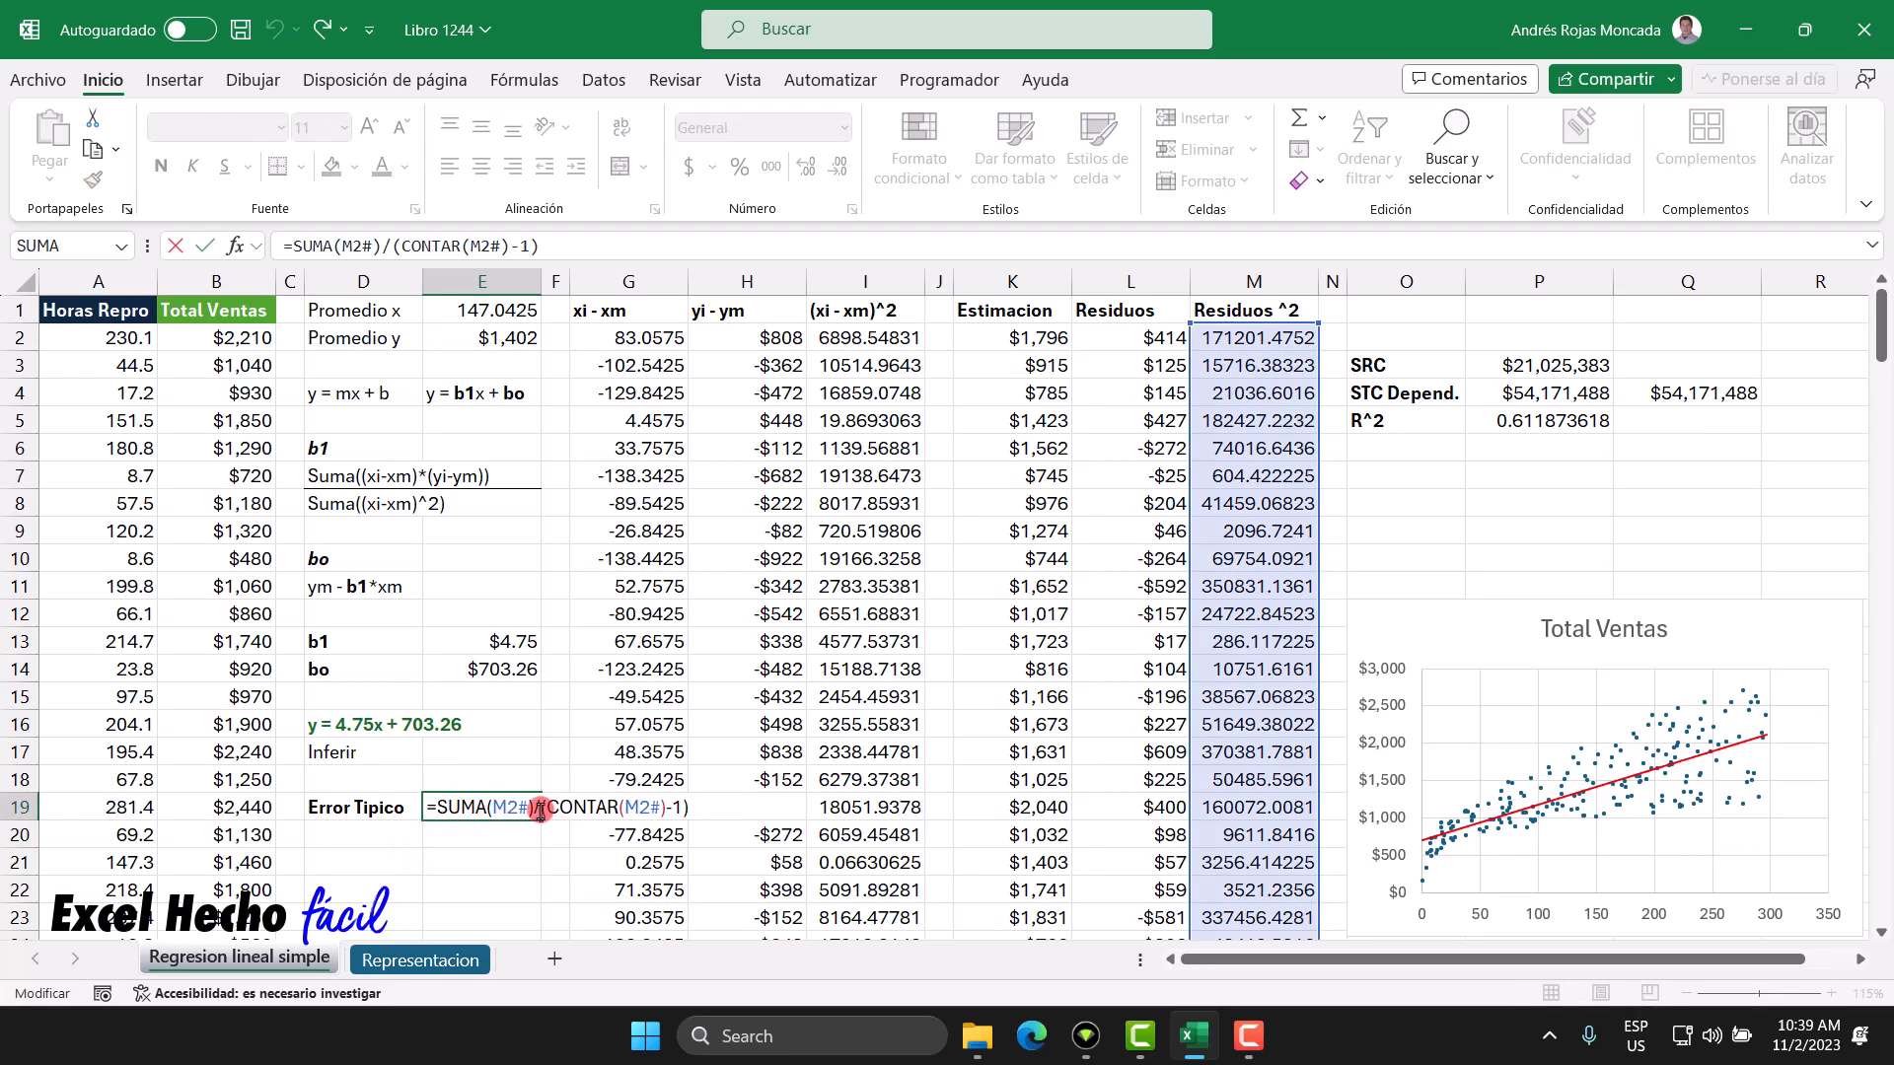
text(RAIZ()
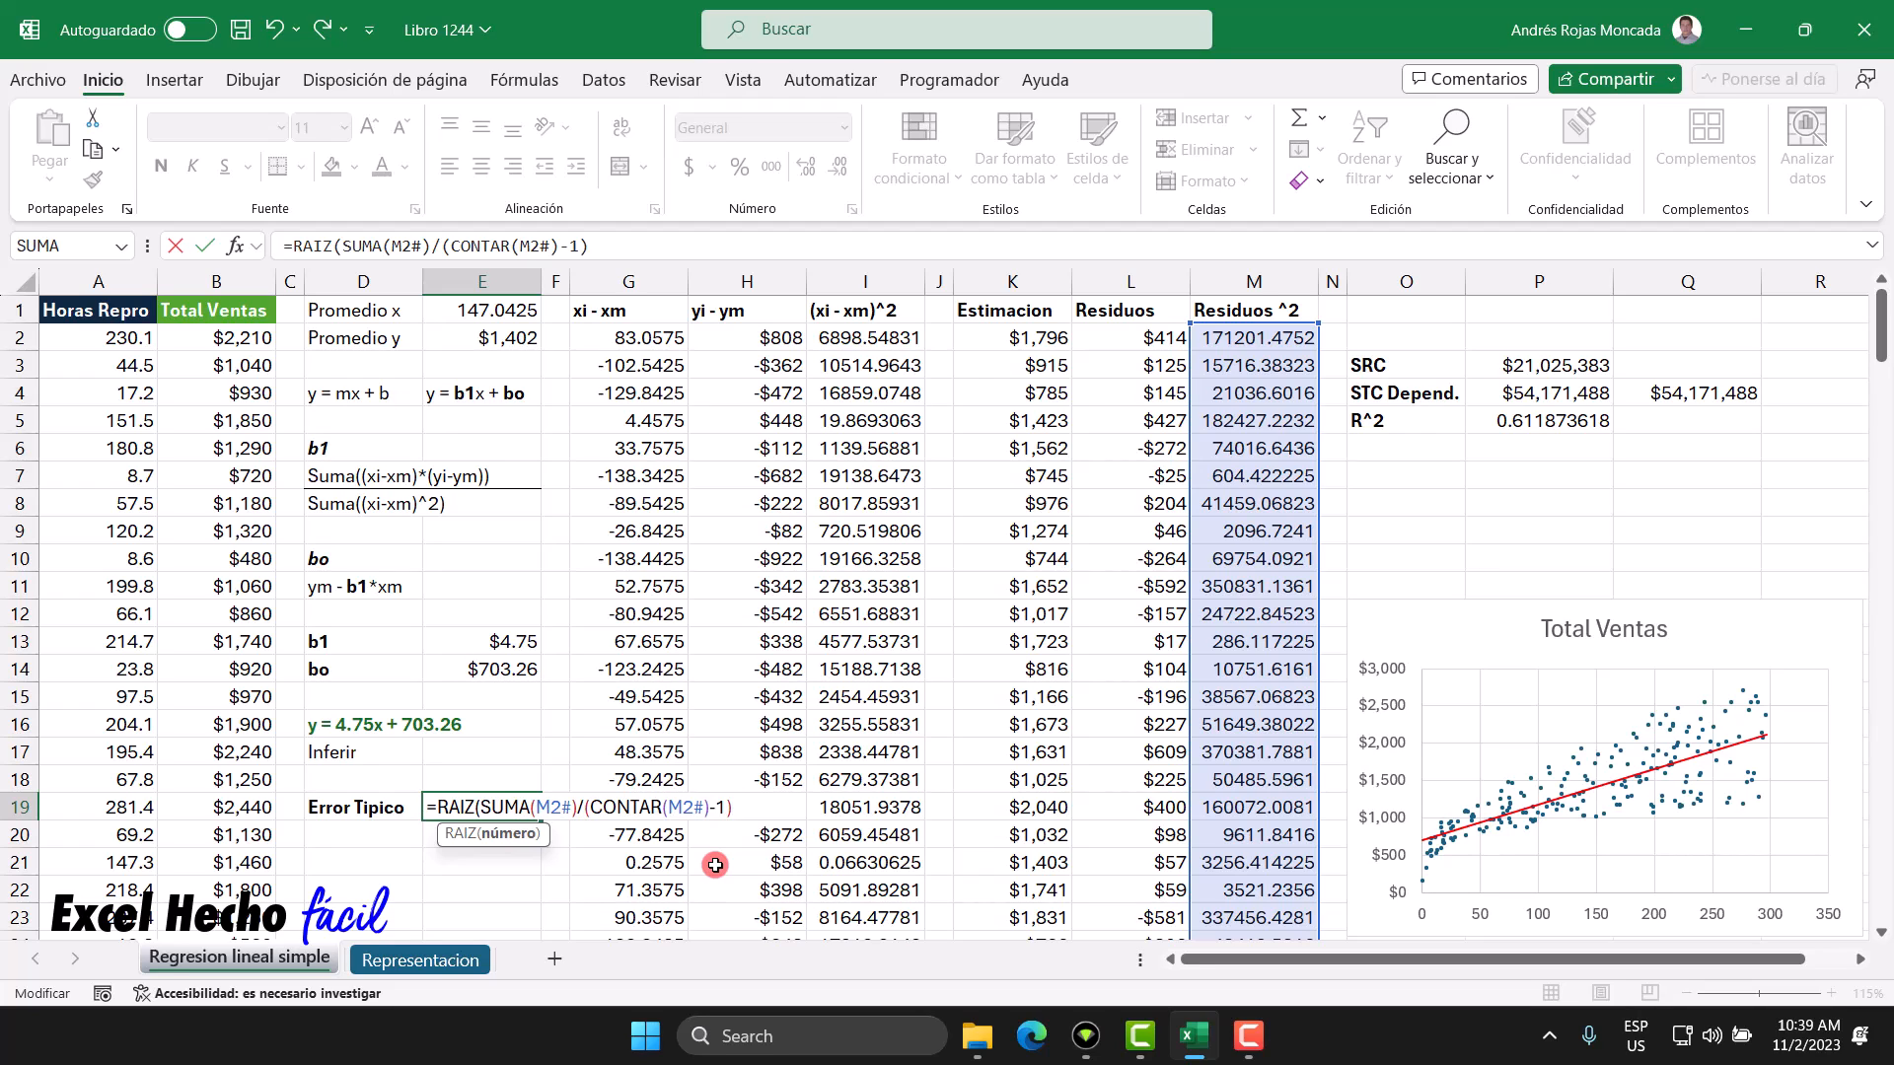
text())
key(Return)
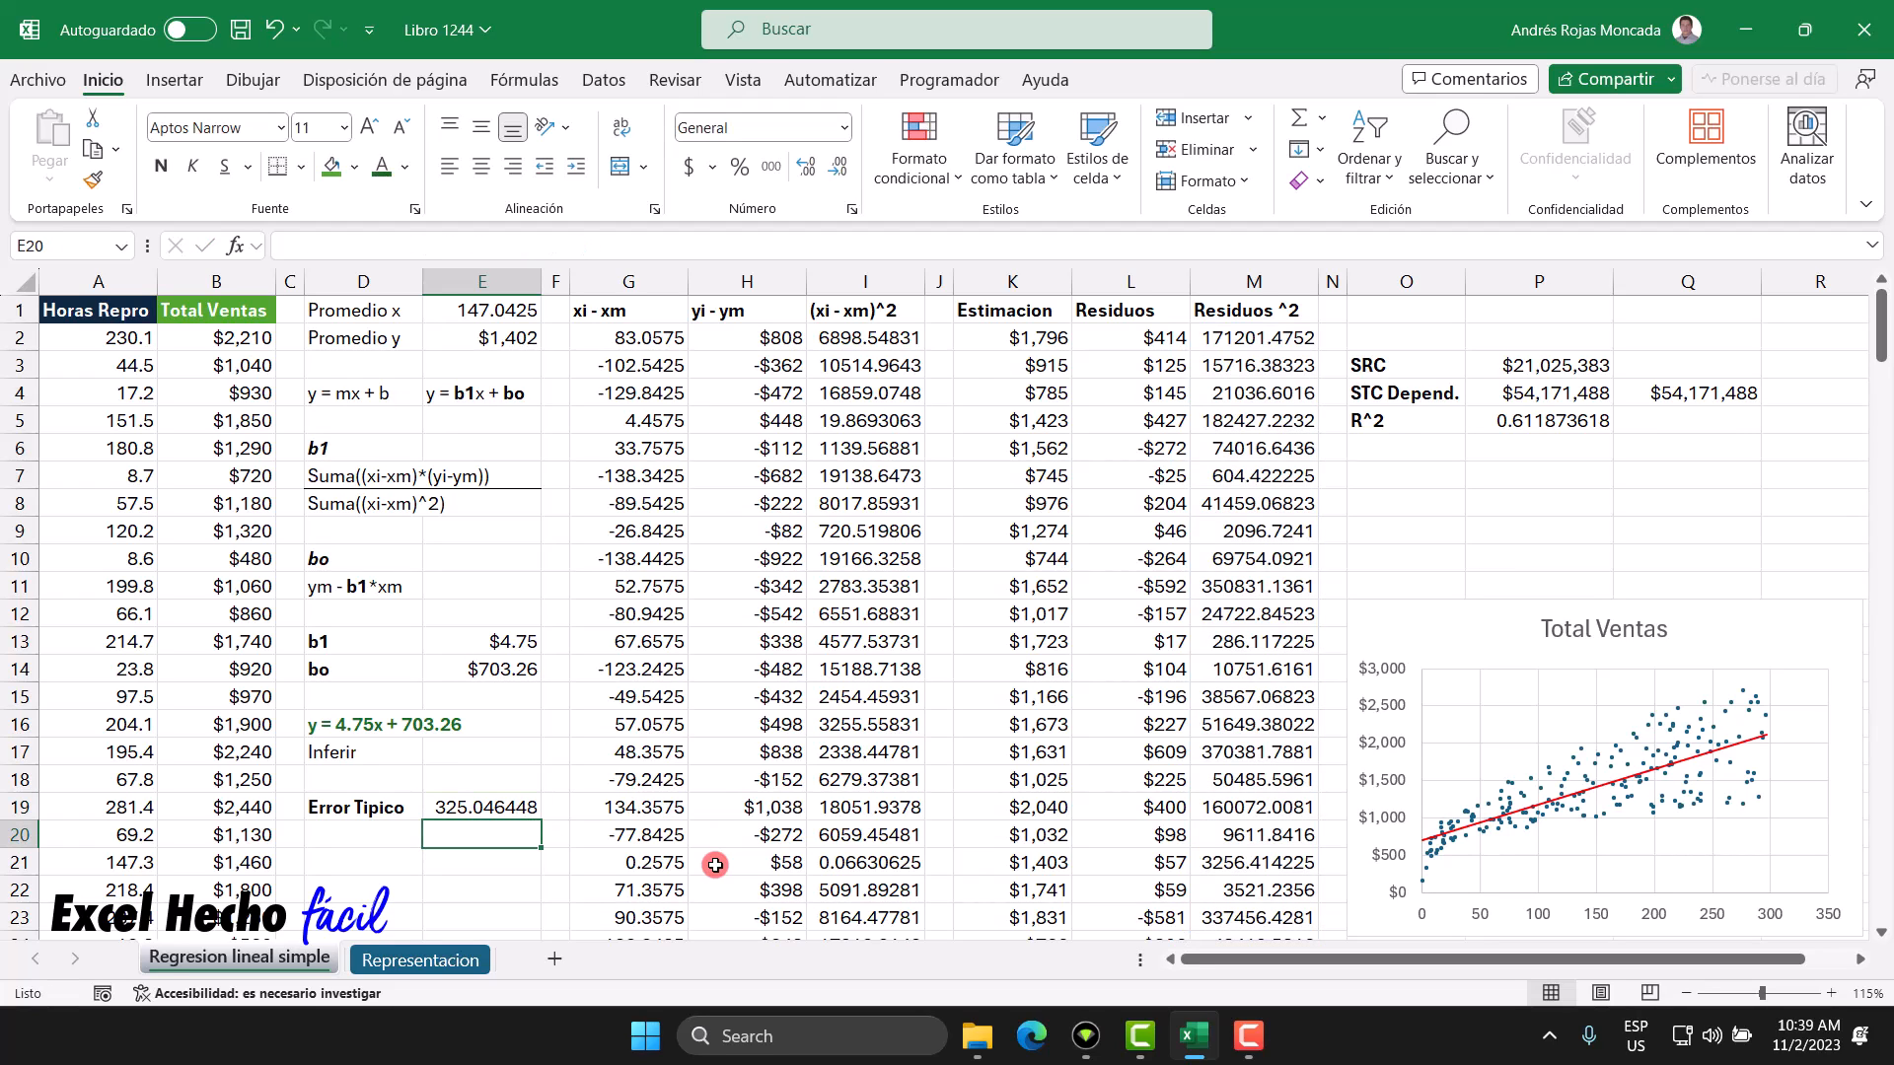
Step: Format E19 as Moneda without decimals
click(460, 811)
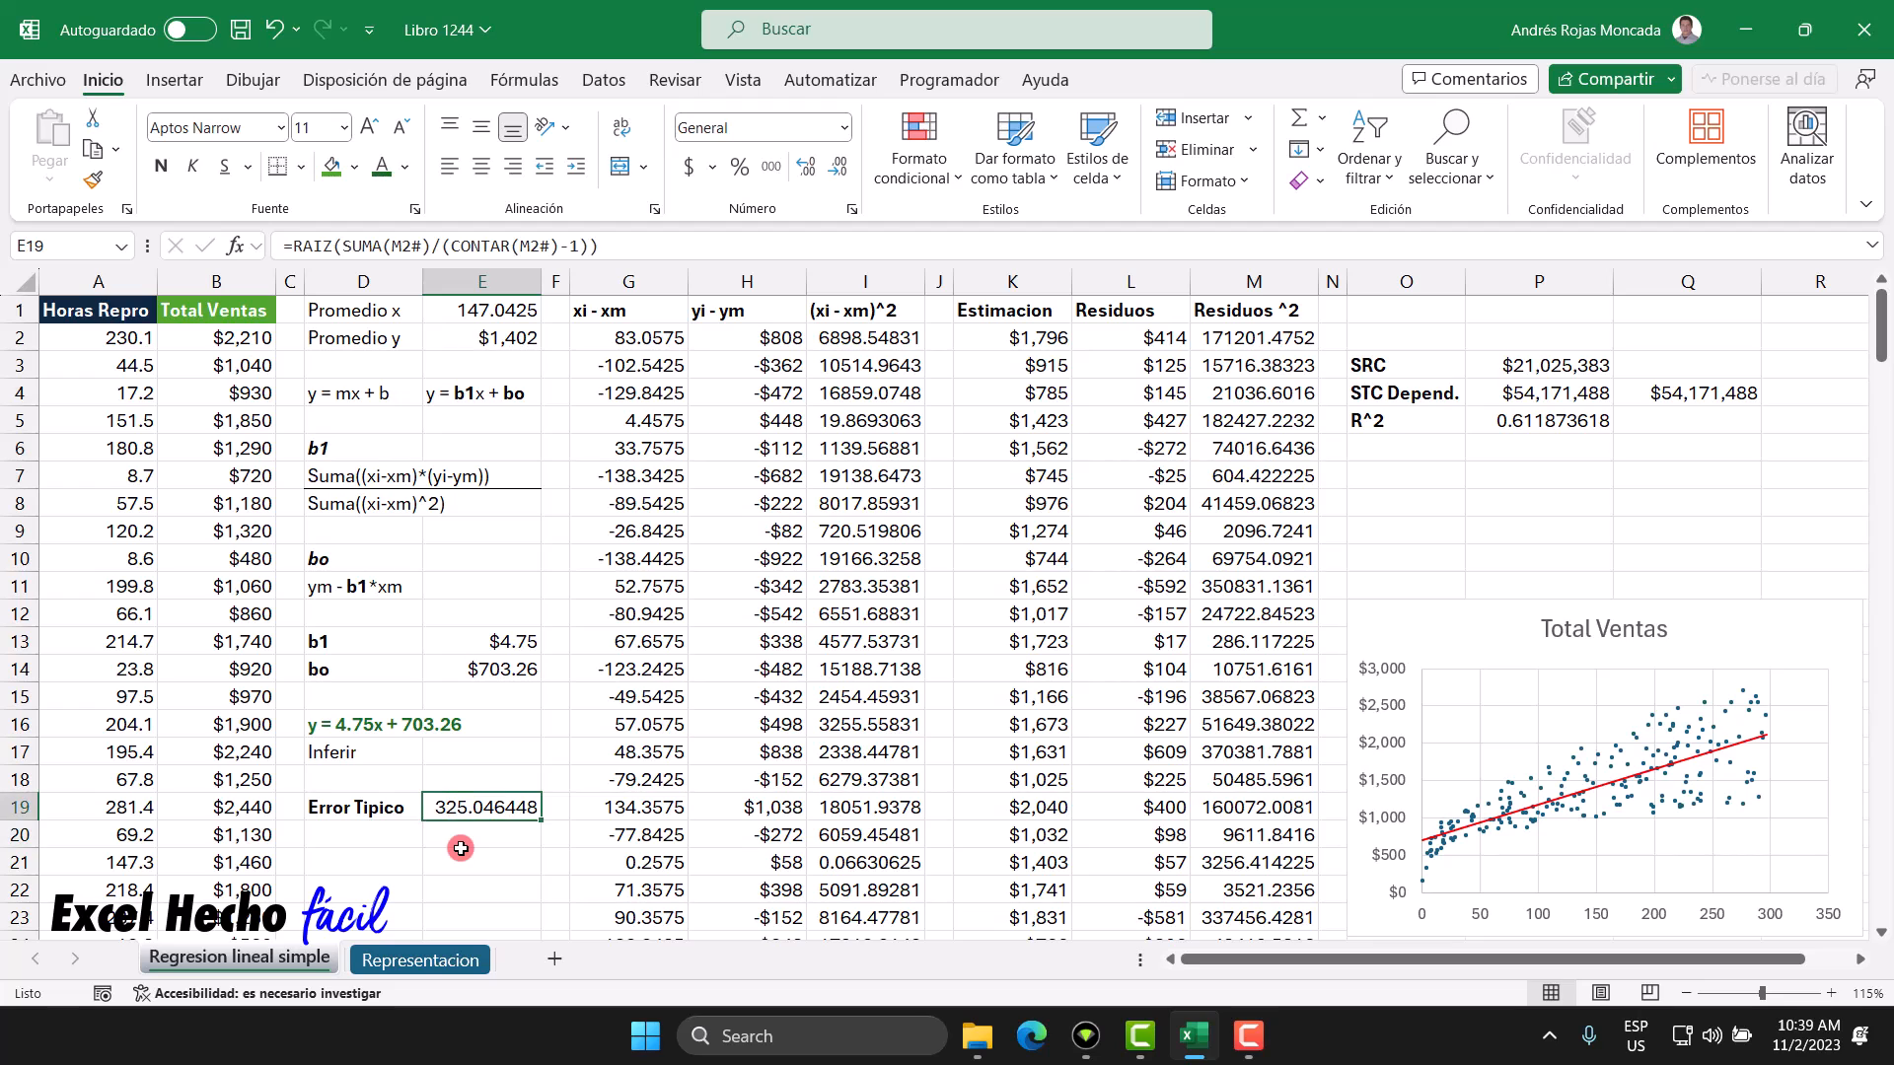
click(845, 129)
click(825, 292)
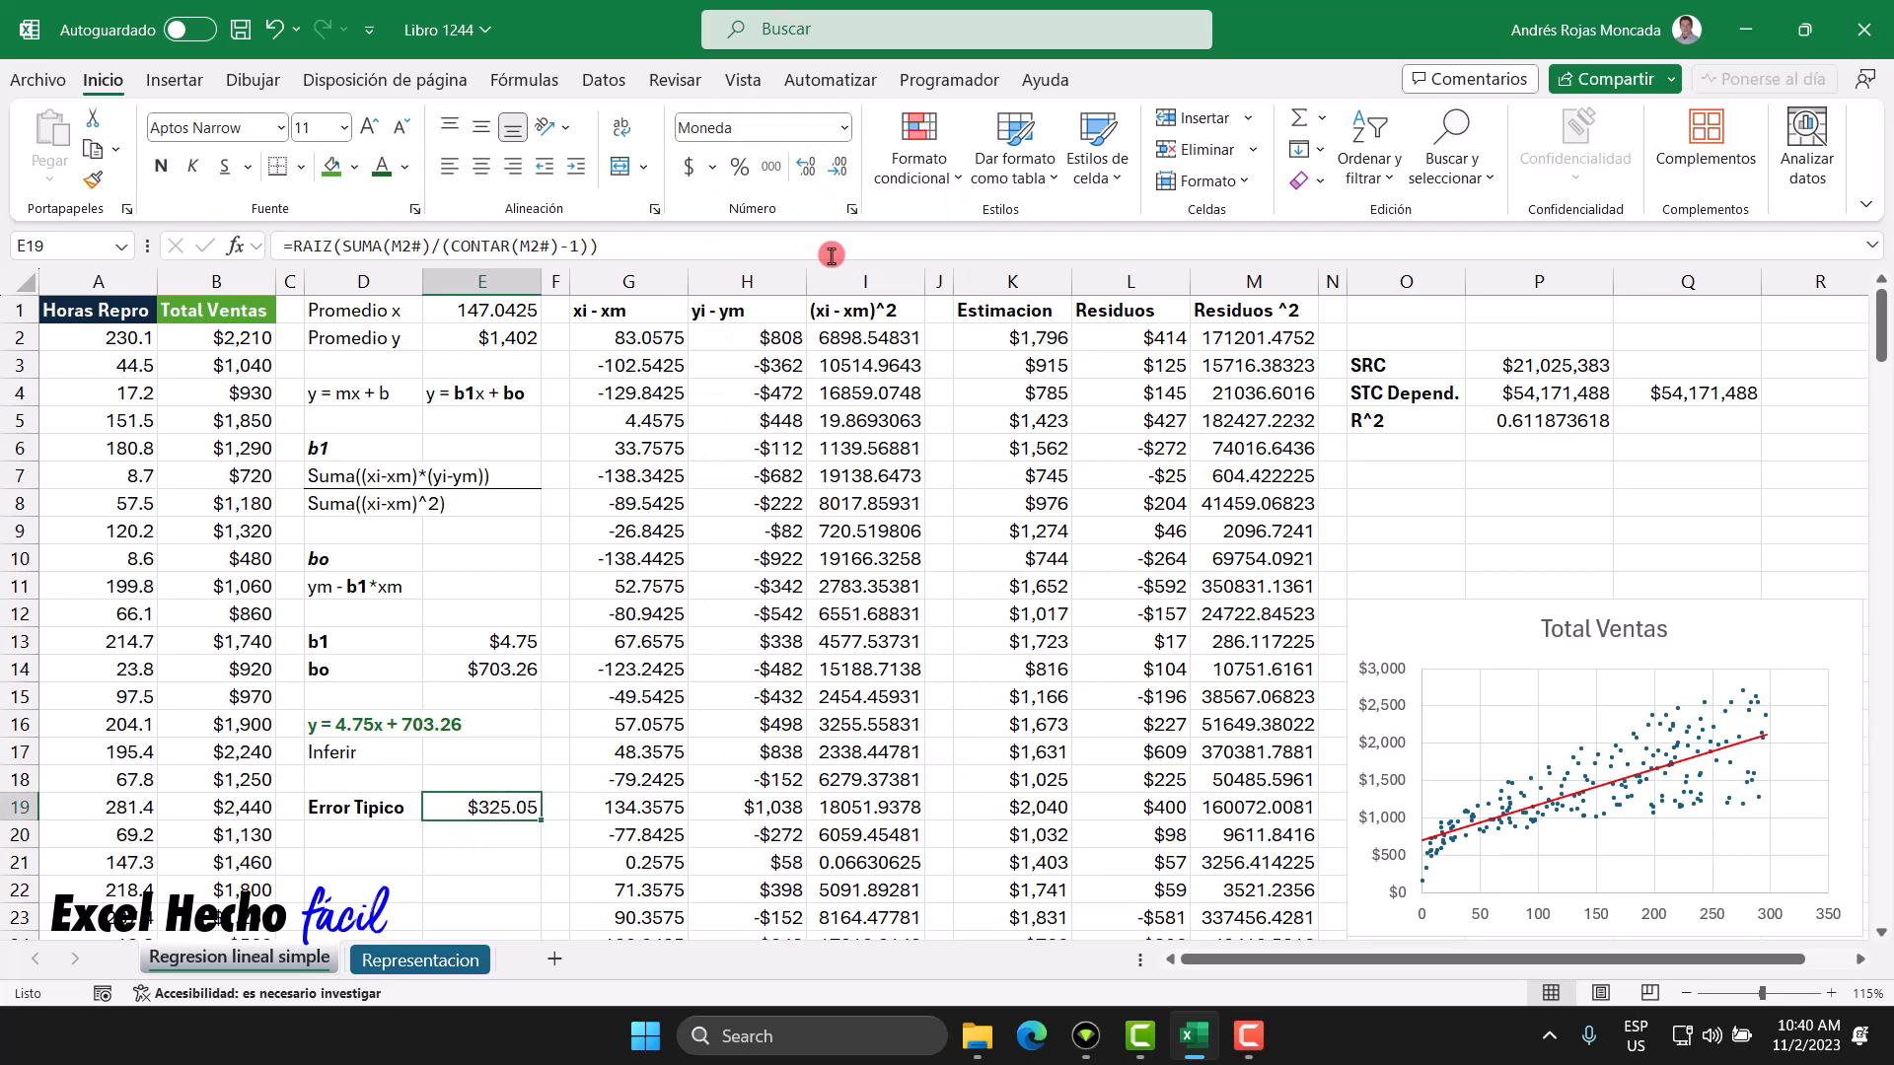
click(838, 171)
click(837, 171)
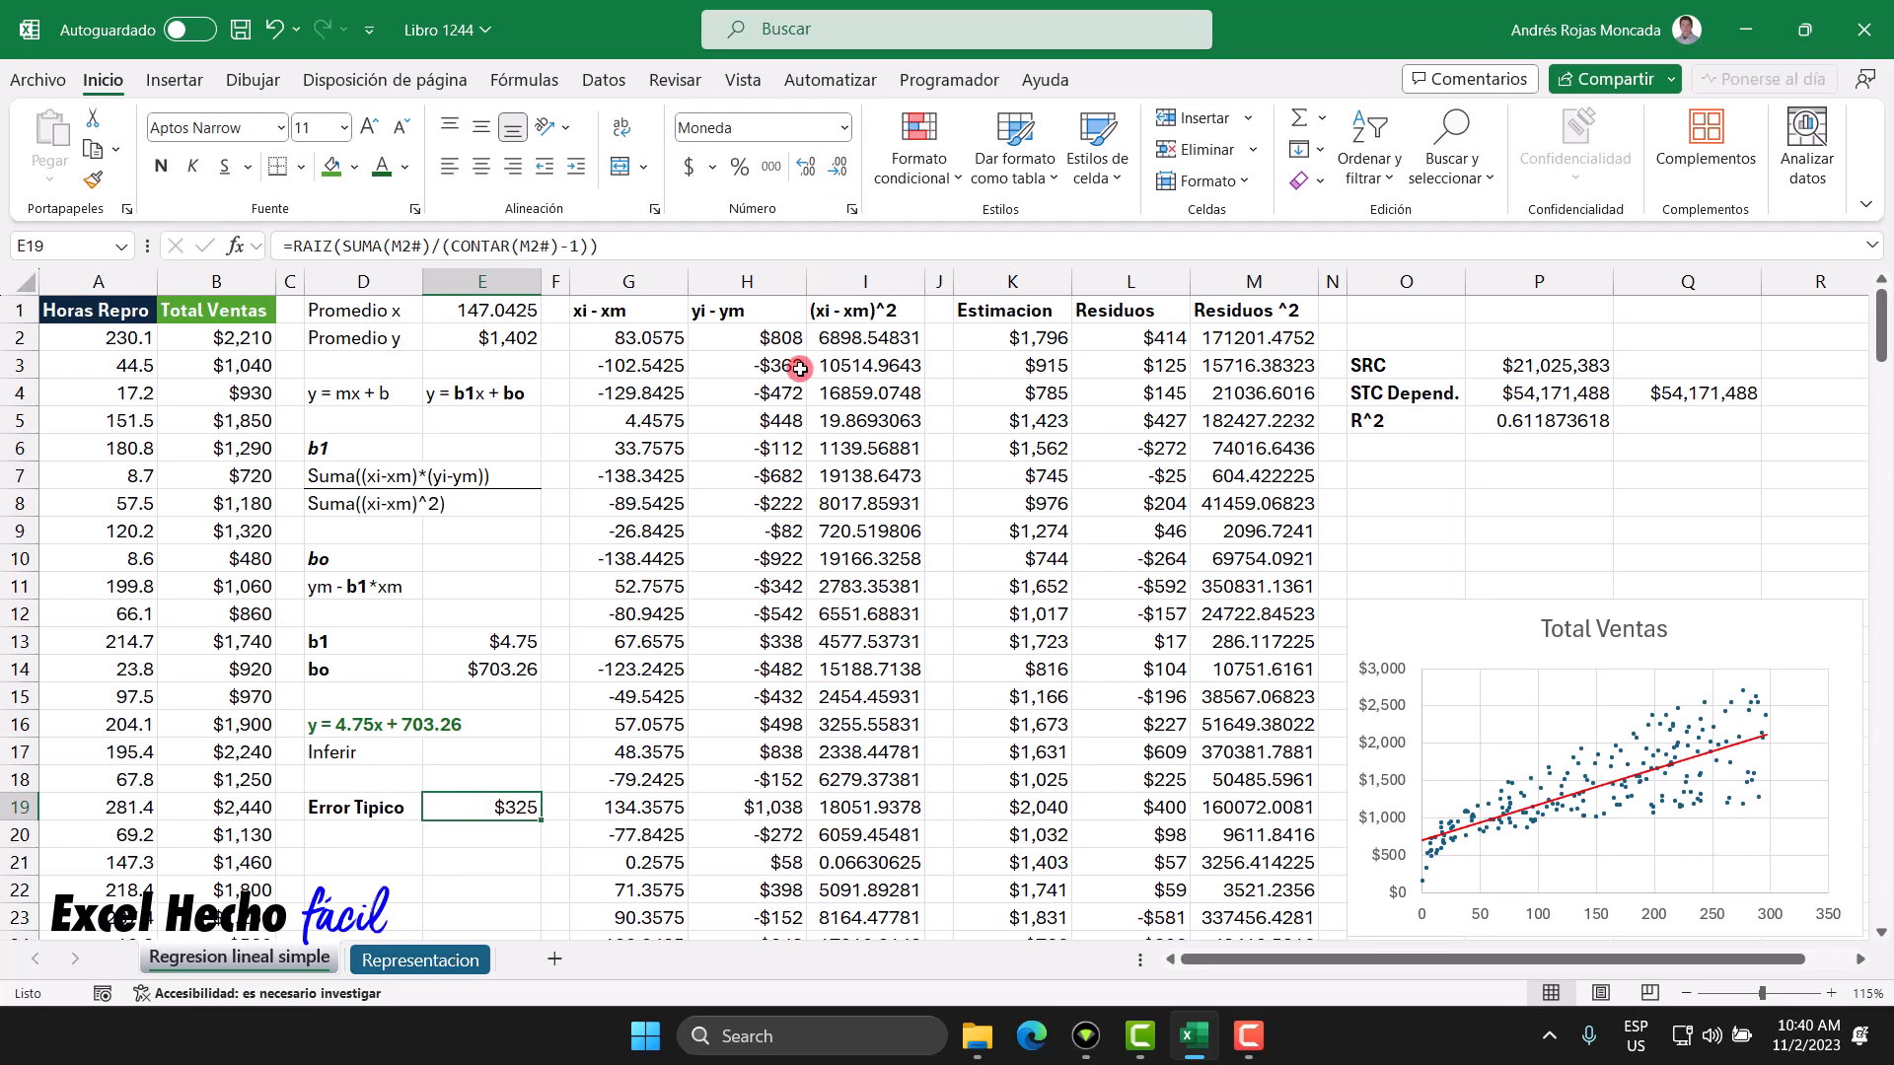
Step: Add a second bold label Error Tipico in D20 and select the cell beside it
click(345, 835)
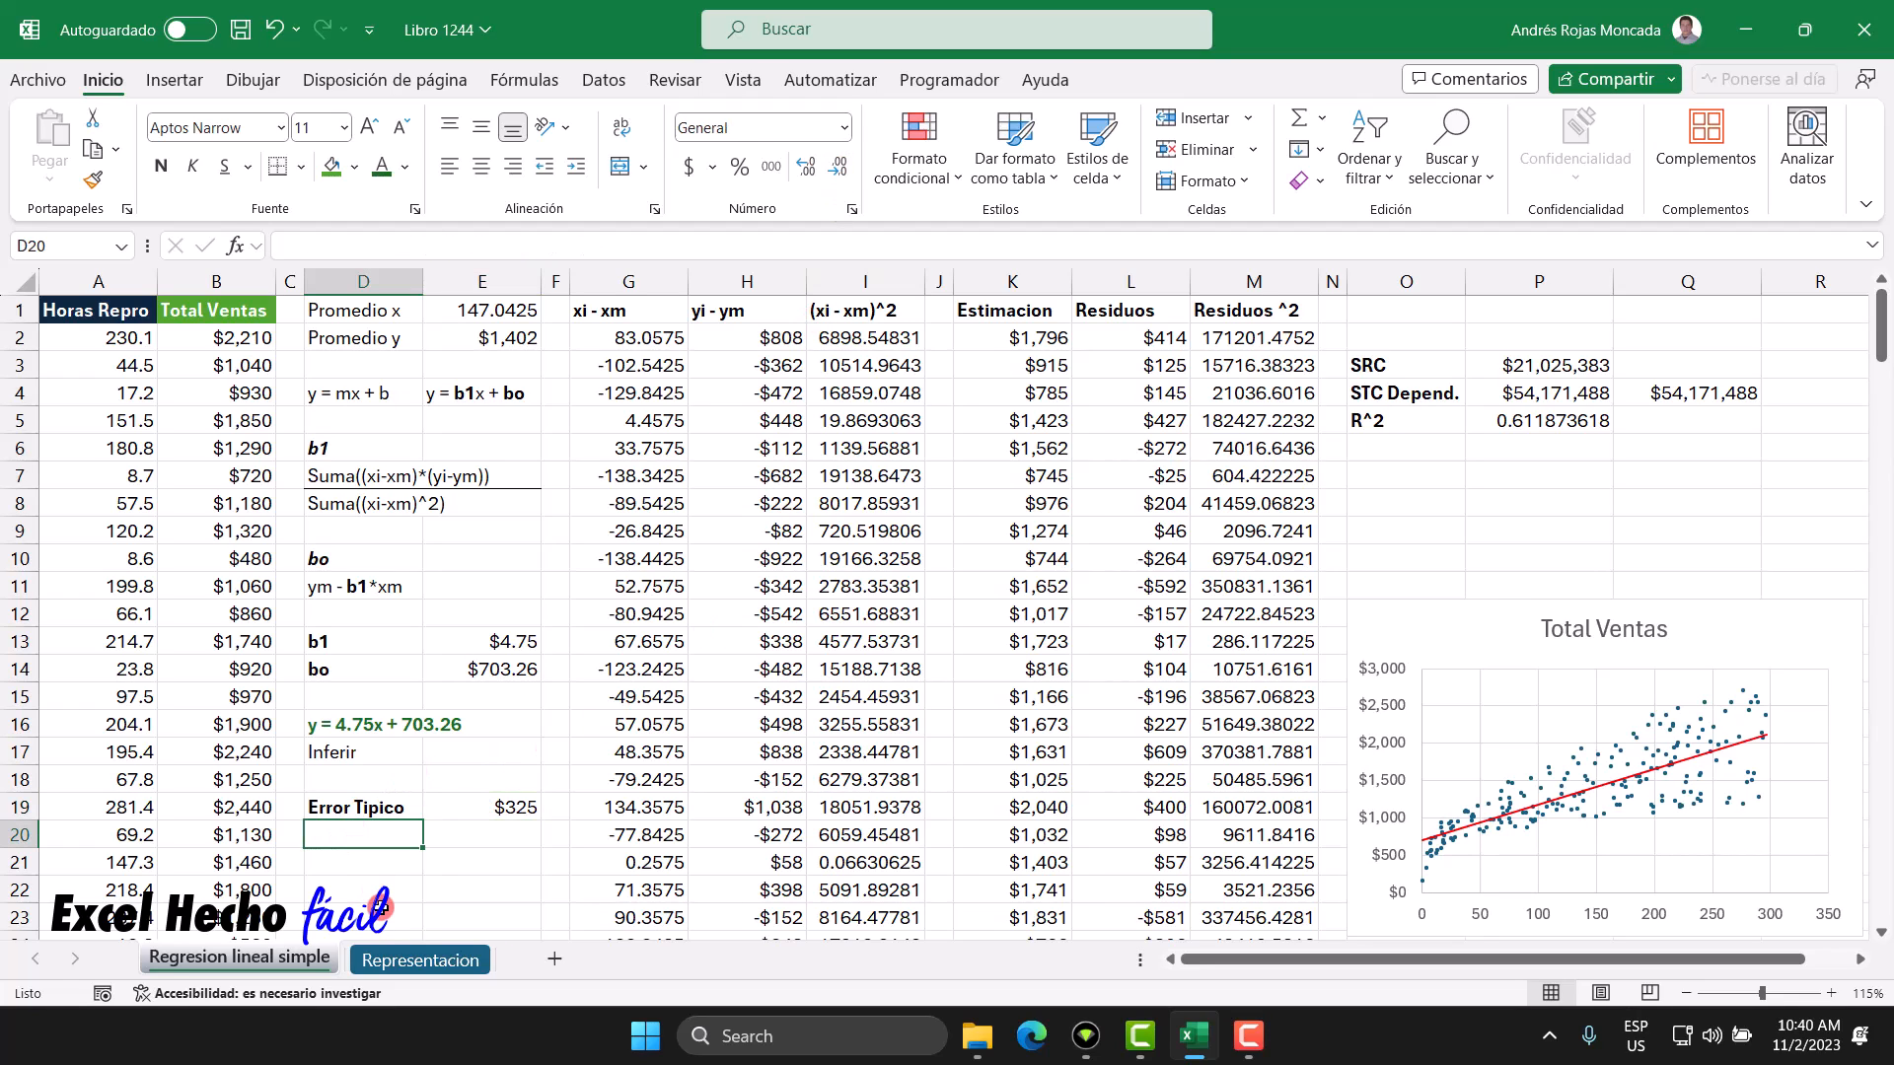
text(Error)
key(ctrl+Return)
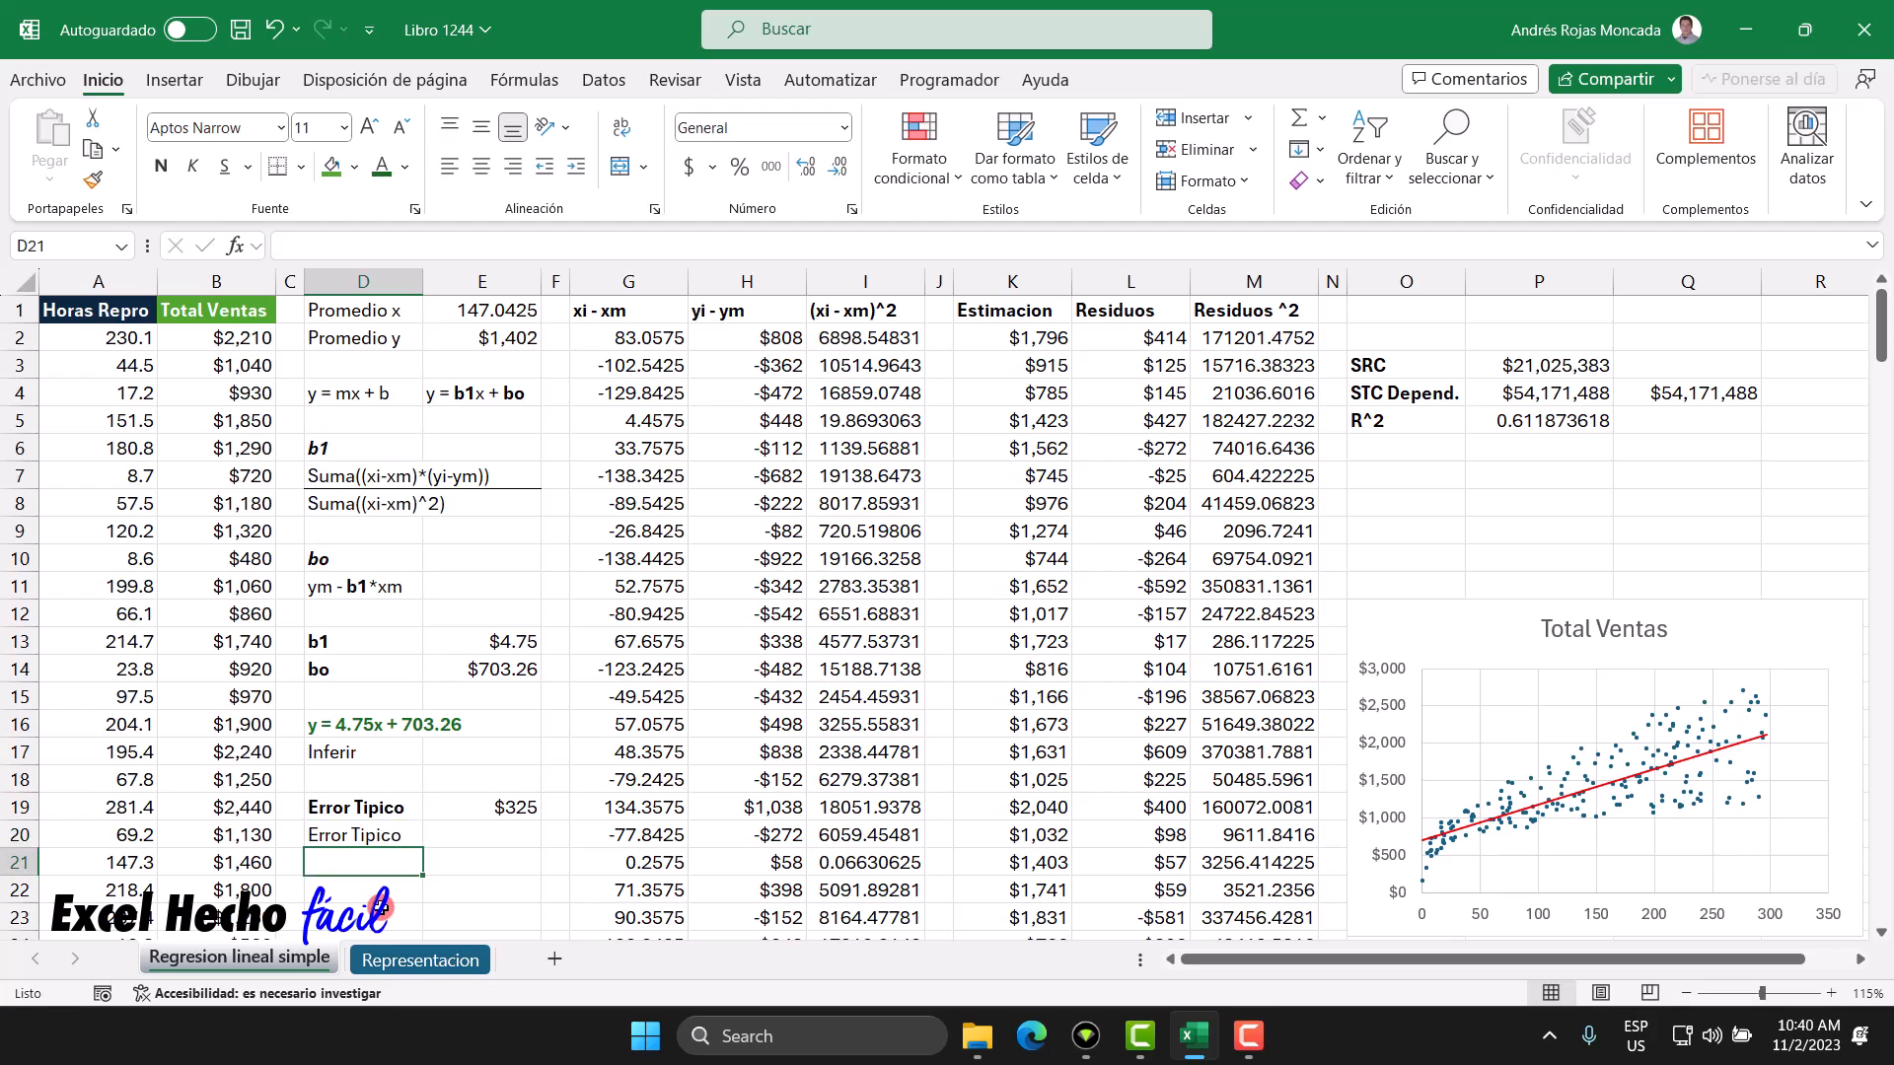
key(ctrl+b)
key(Right)
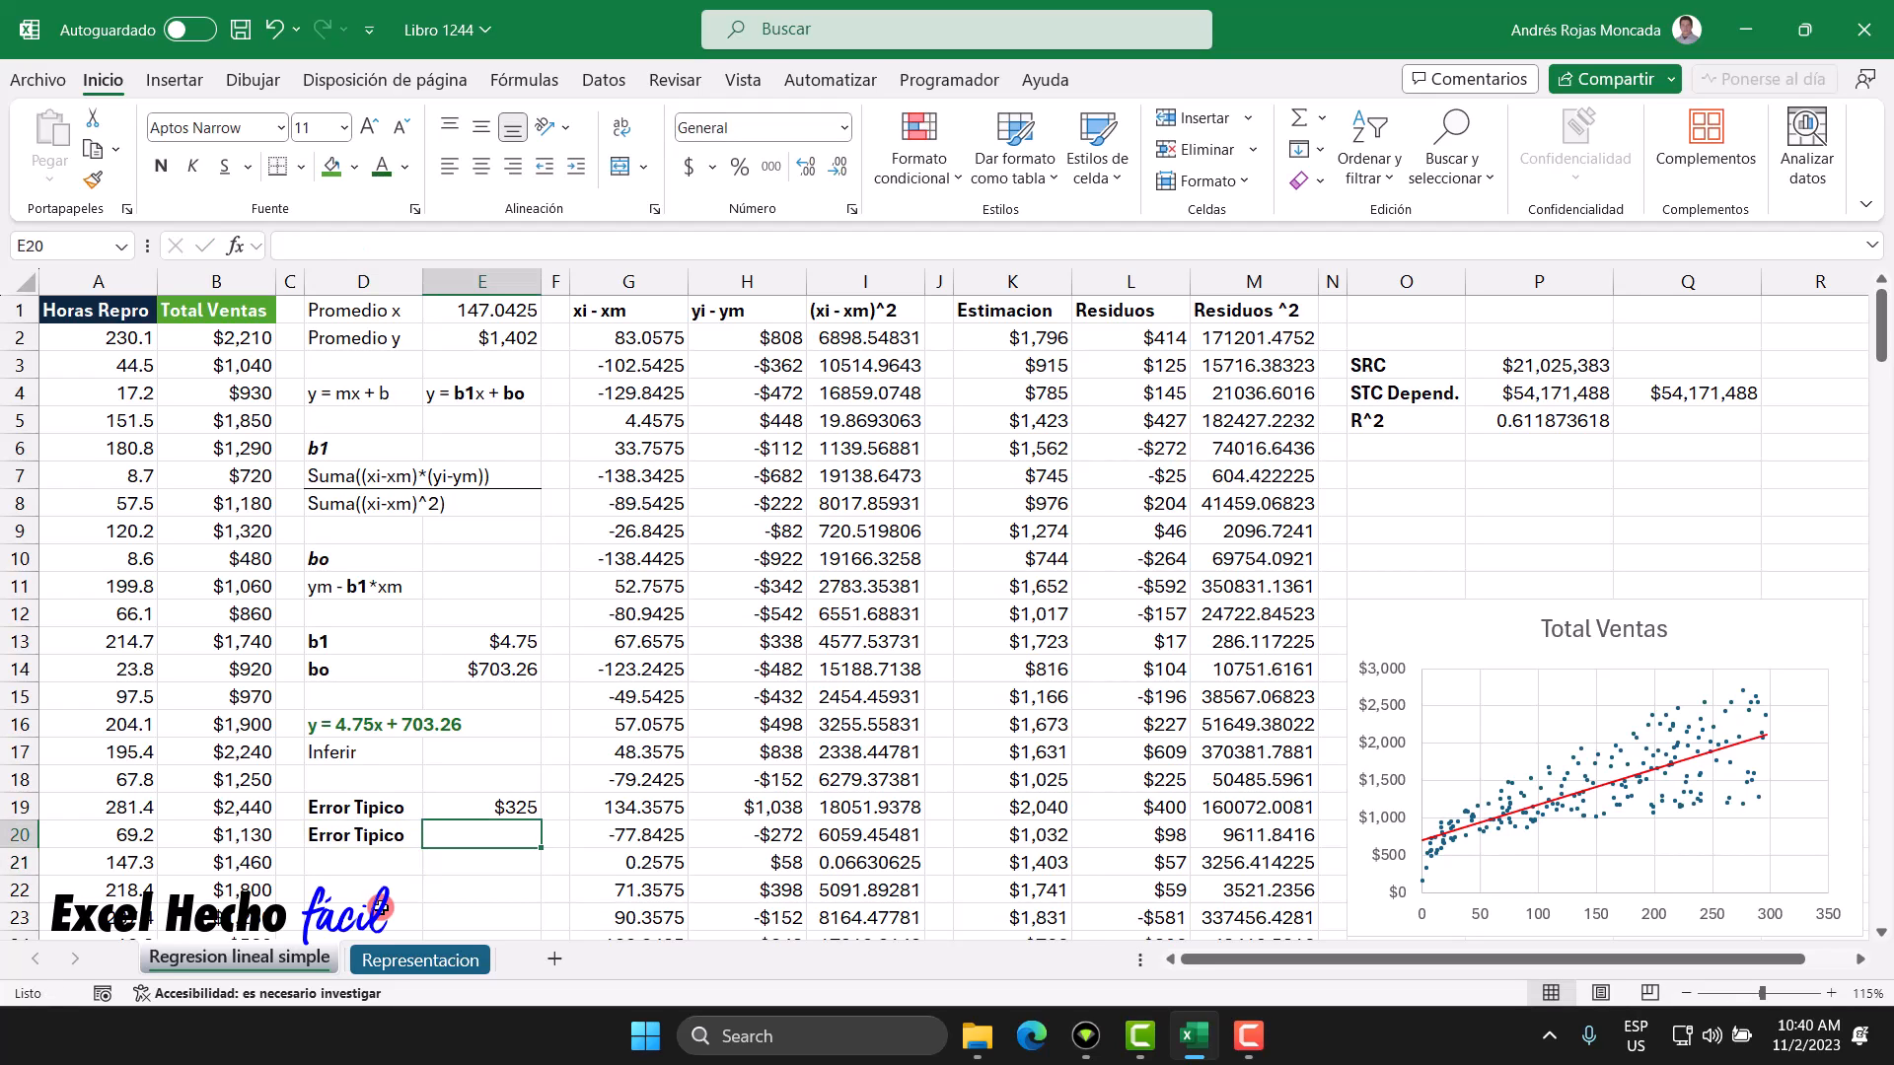
Step: Calculate the sample standard deviation of the residuals in E20 with the formula =DESVEST.M(L2#)
text(=)
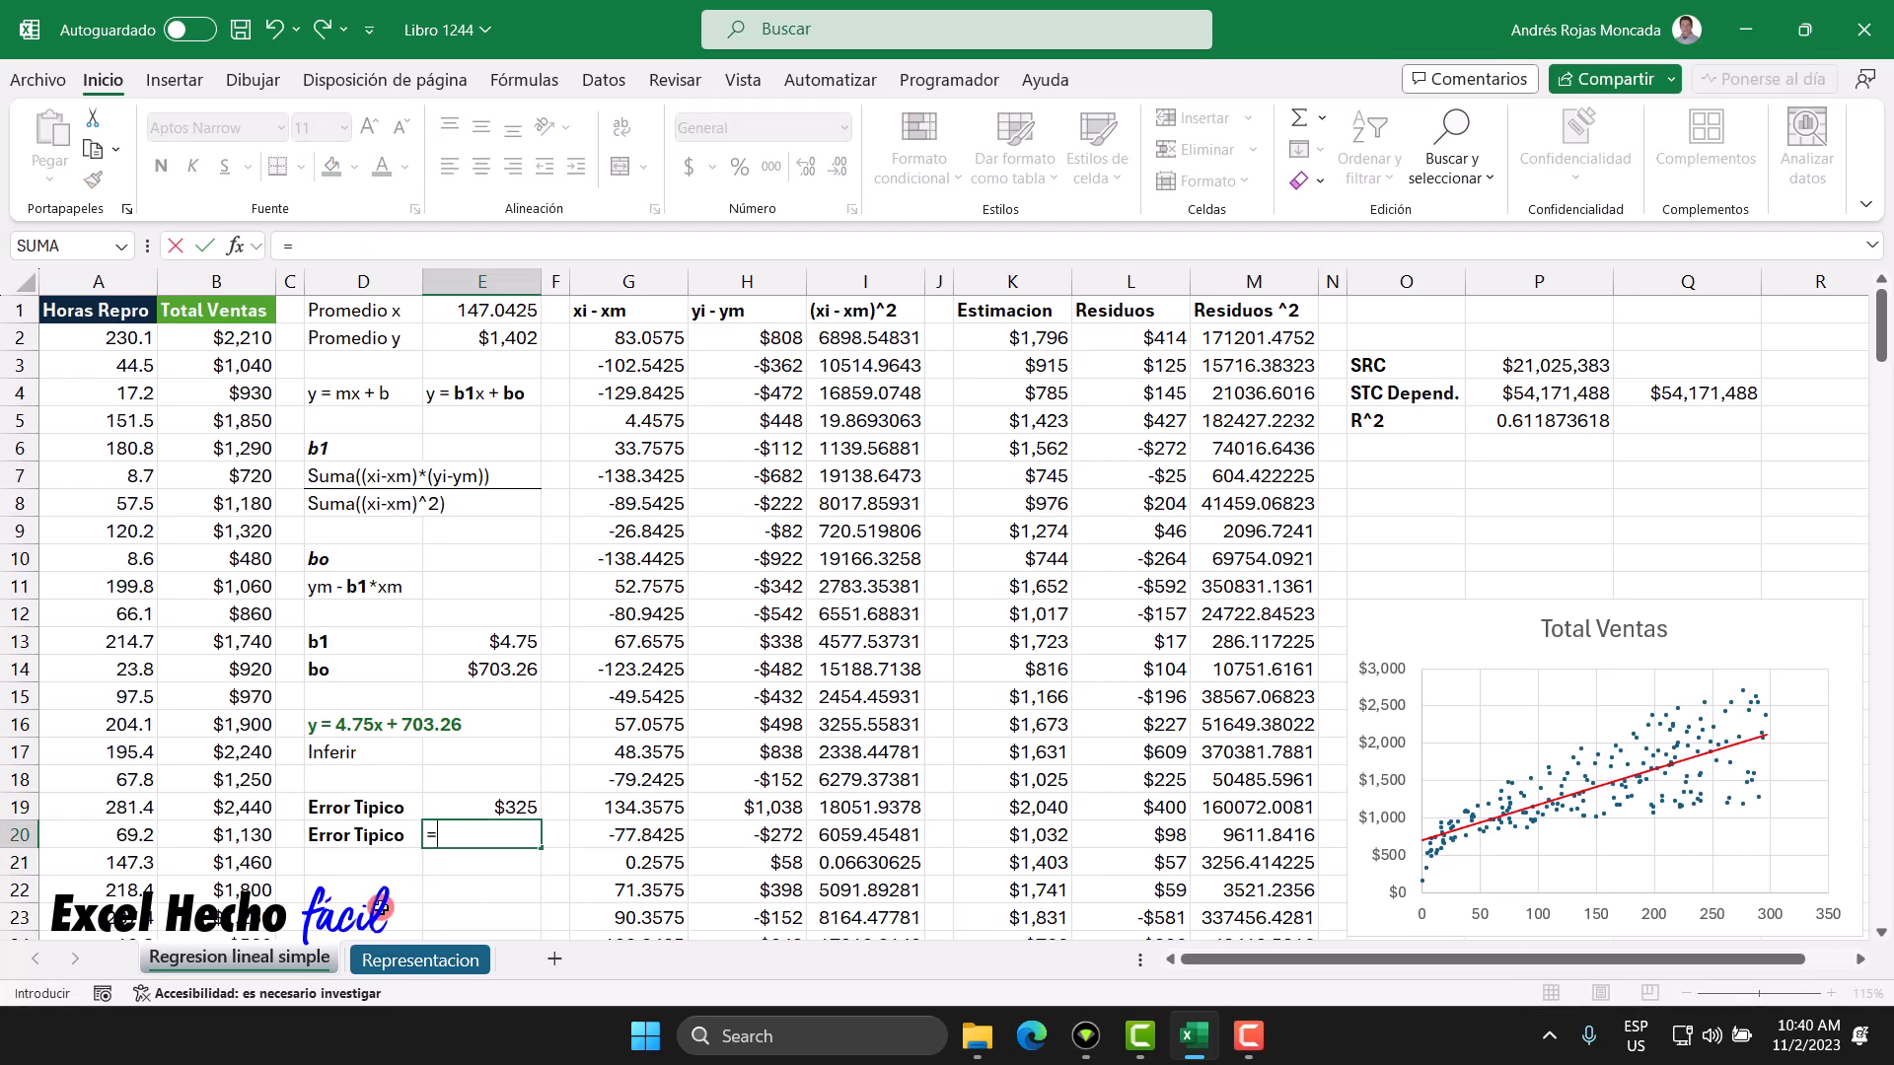
text(des)
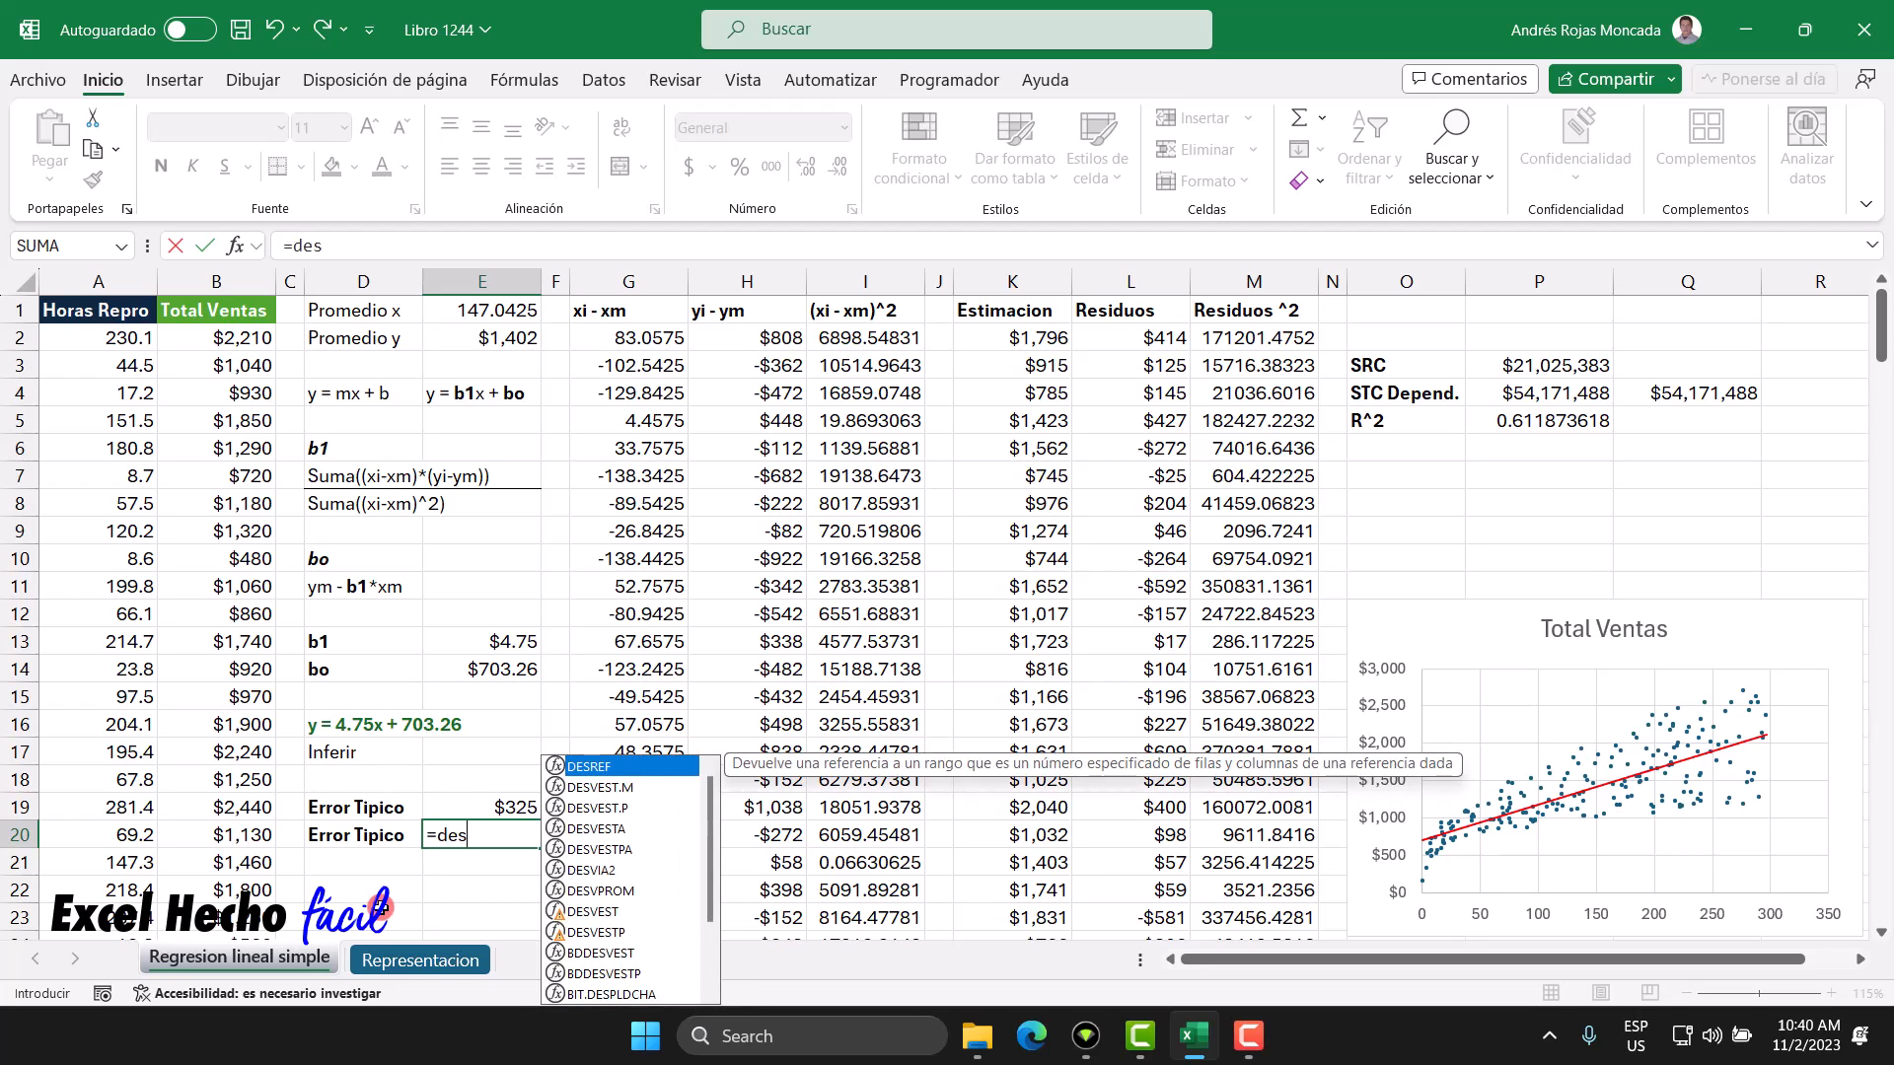
key(Down)
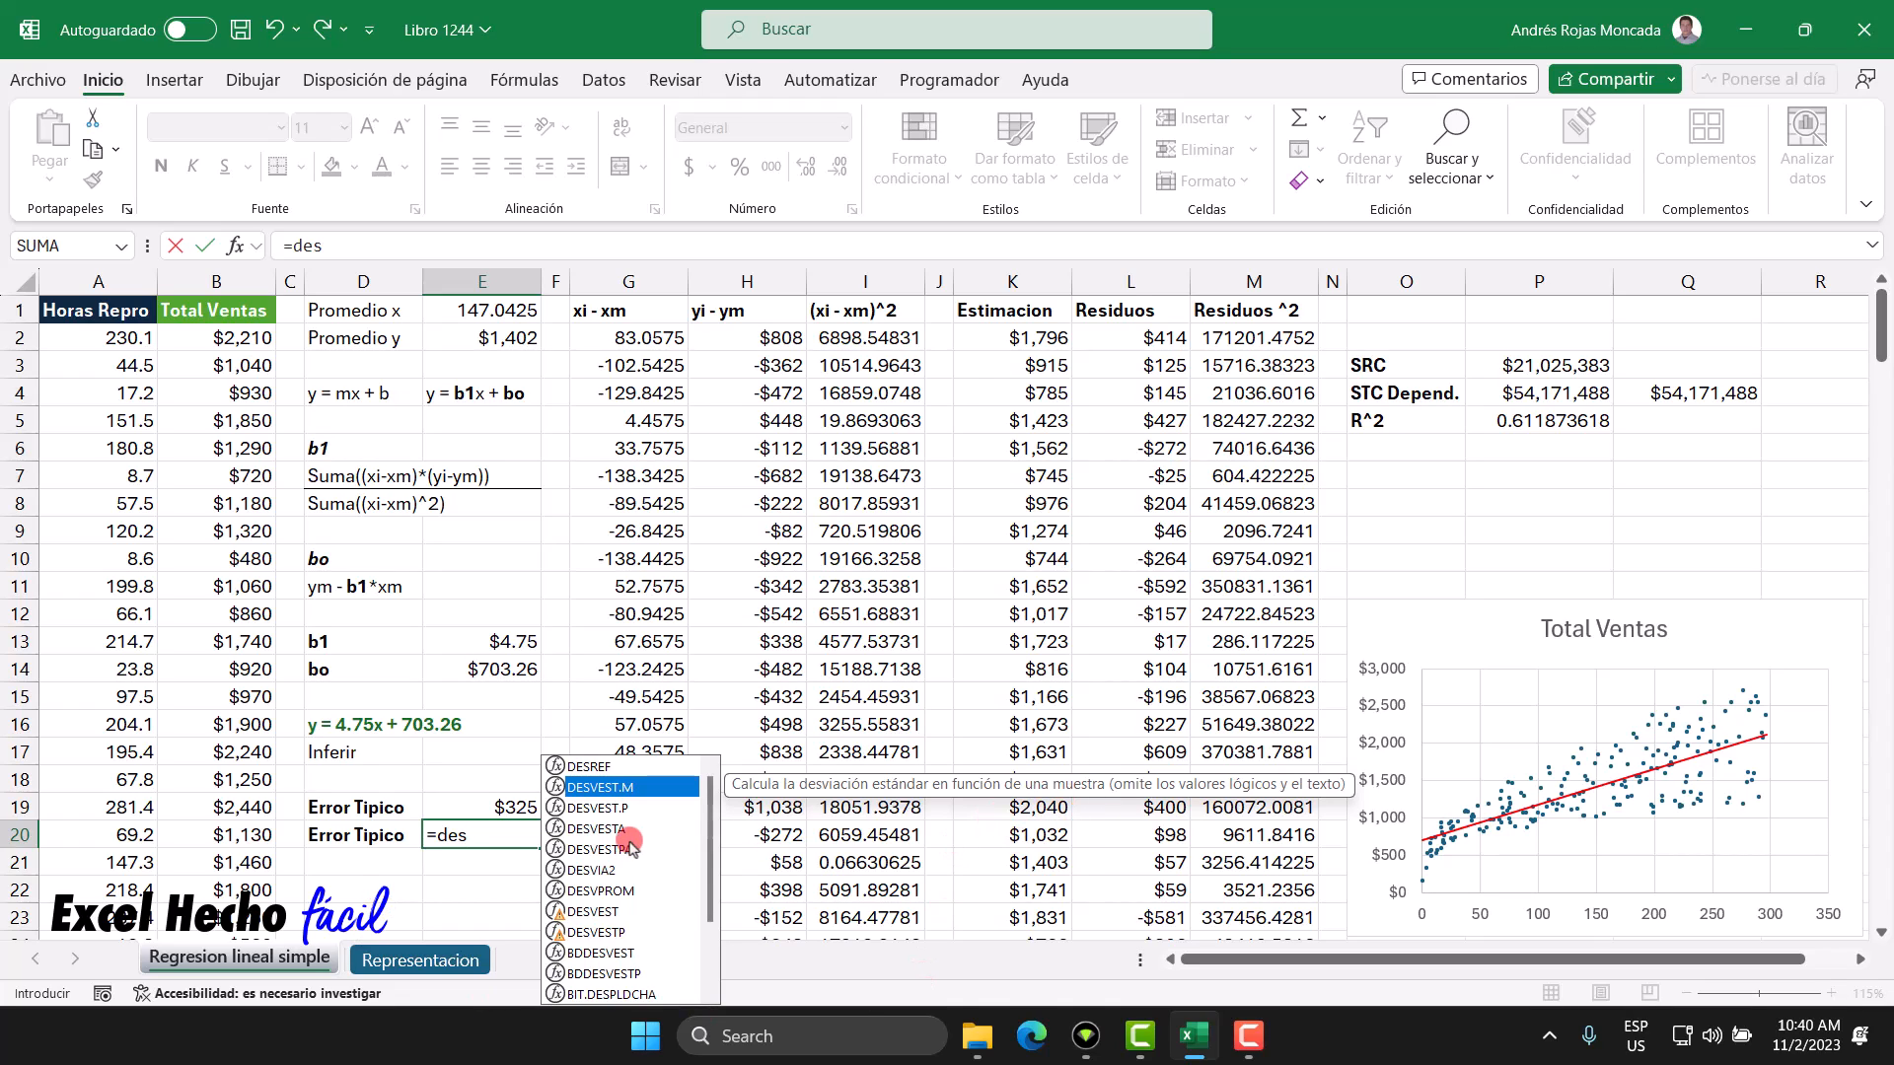
click(641, 809)
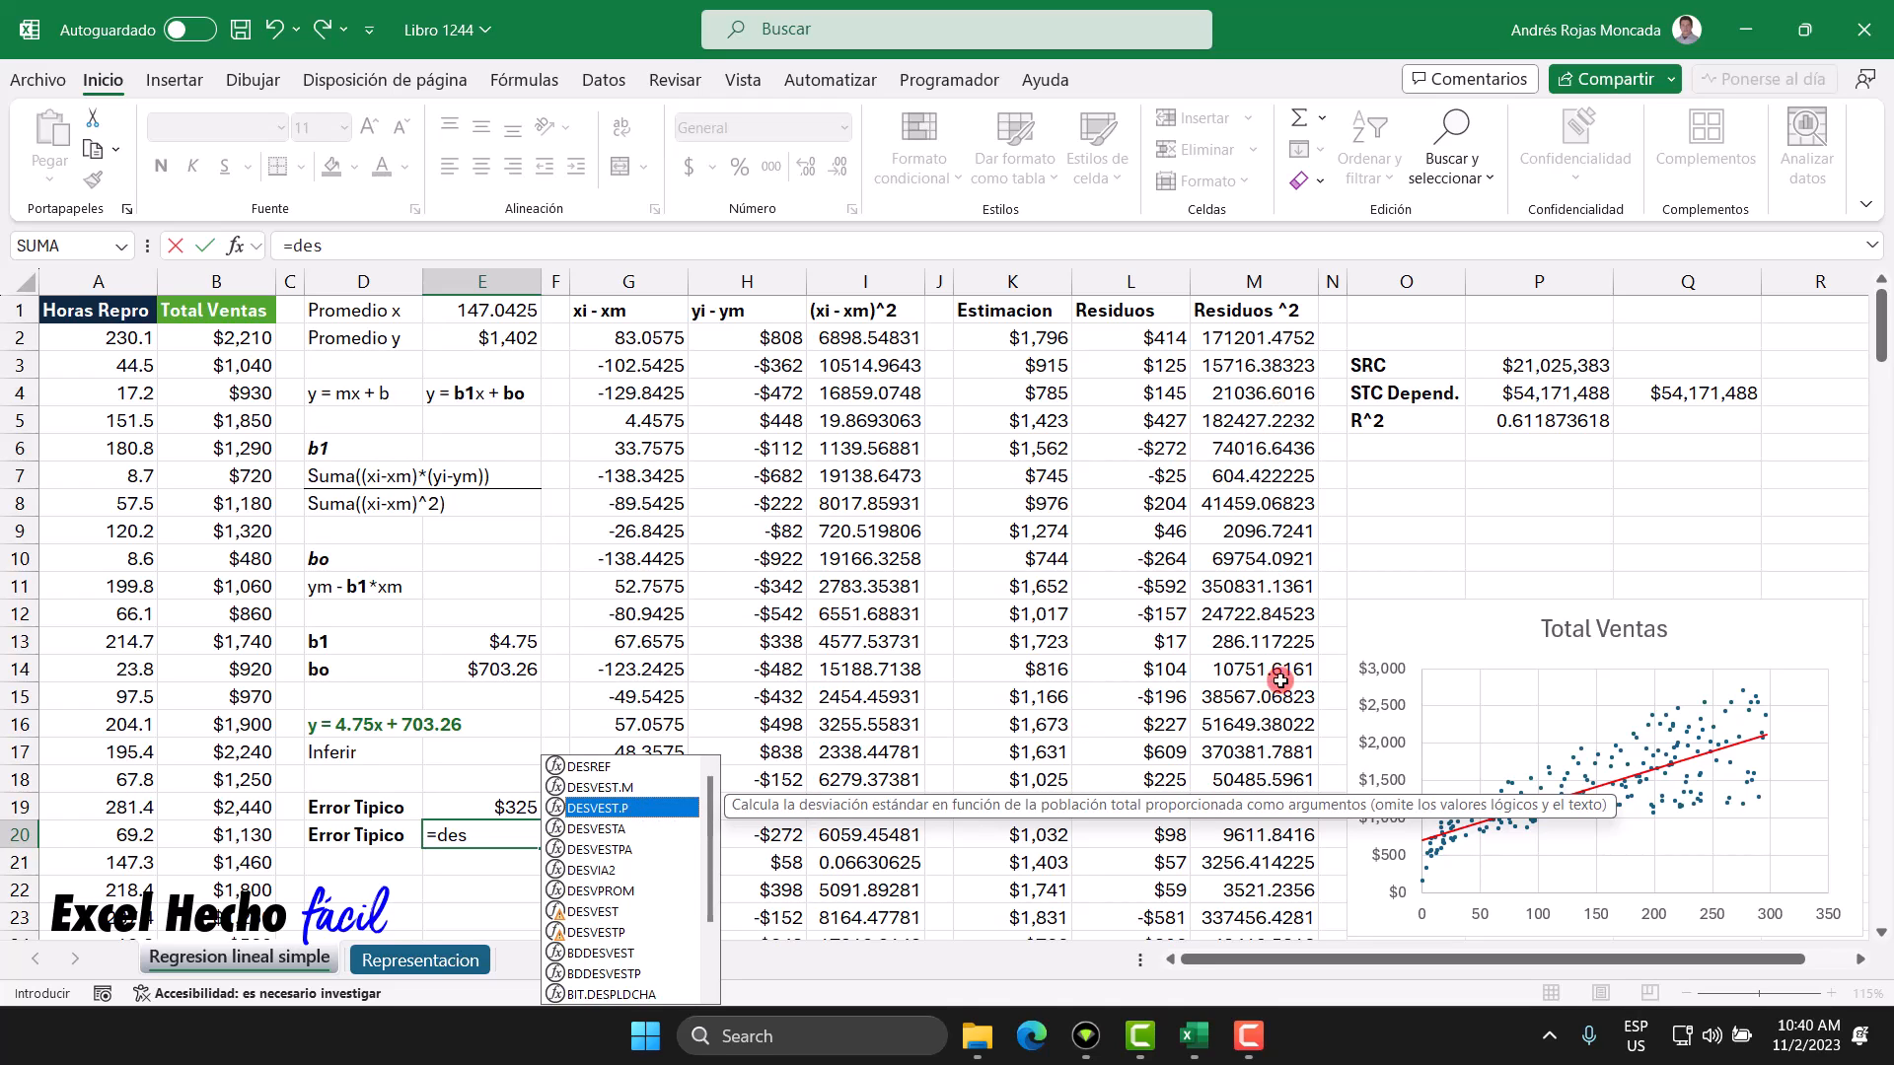
click(612, 787)
double_click(612, 789)
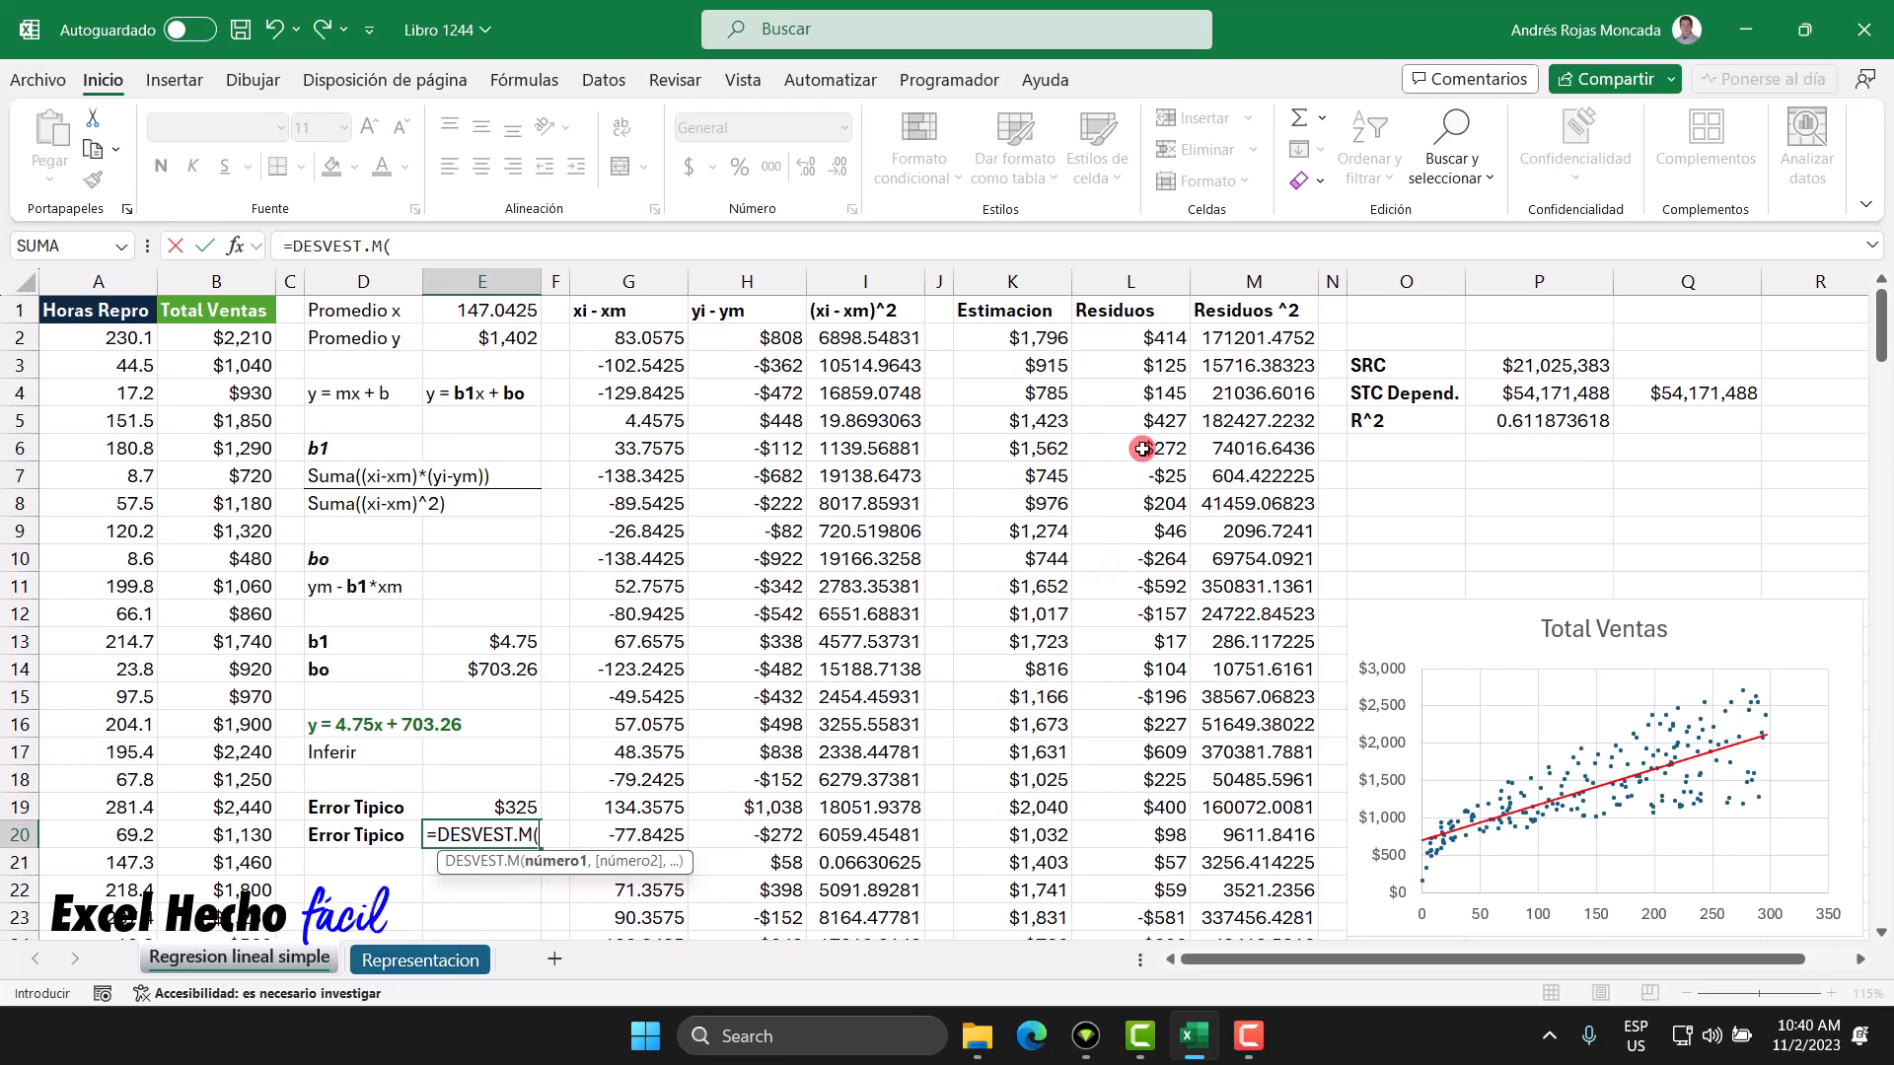
click(1135, 342)
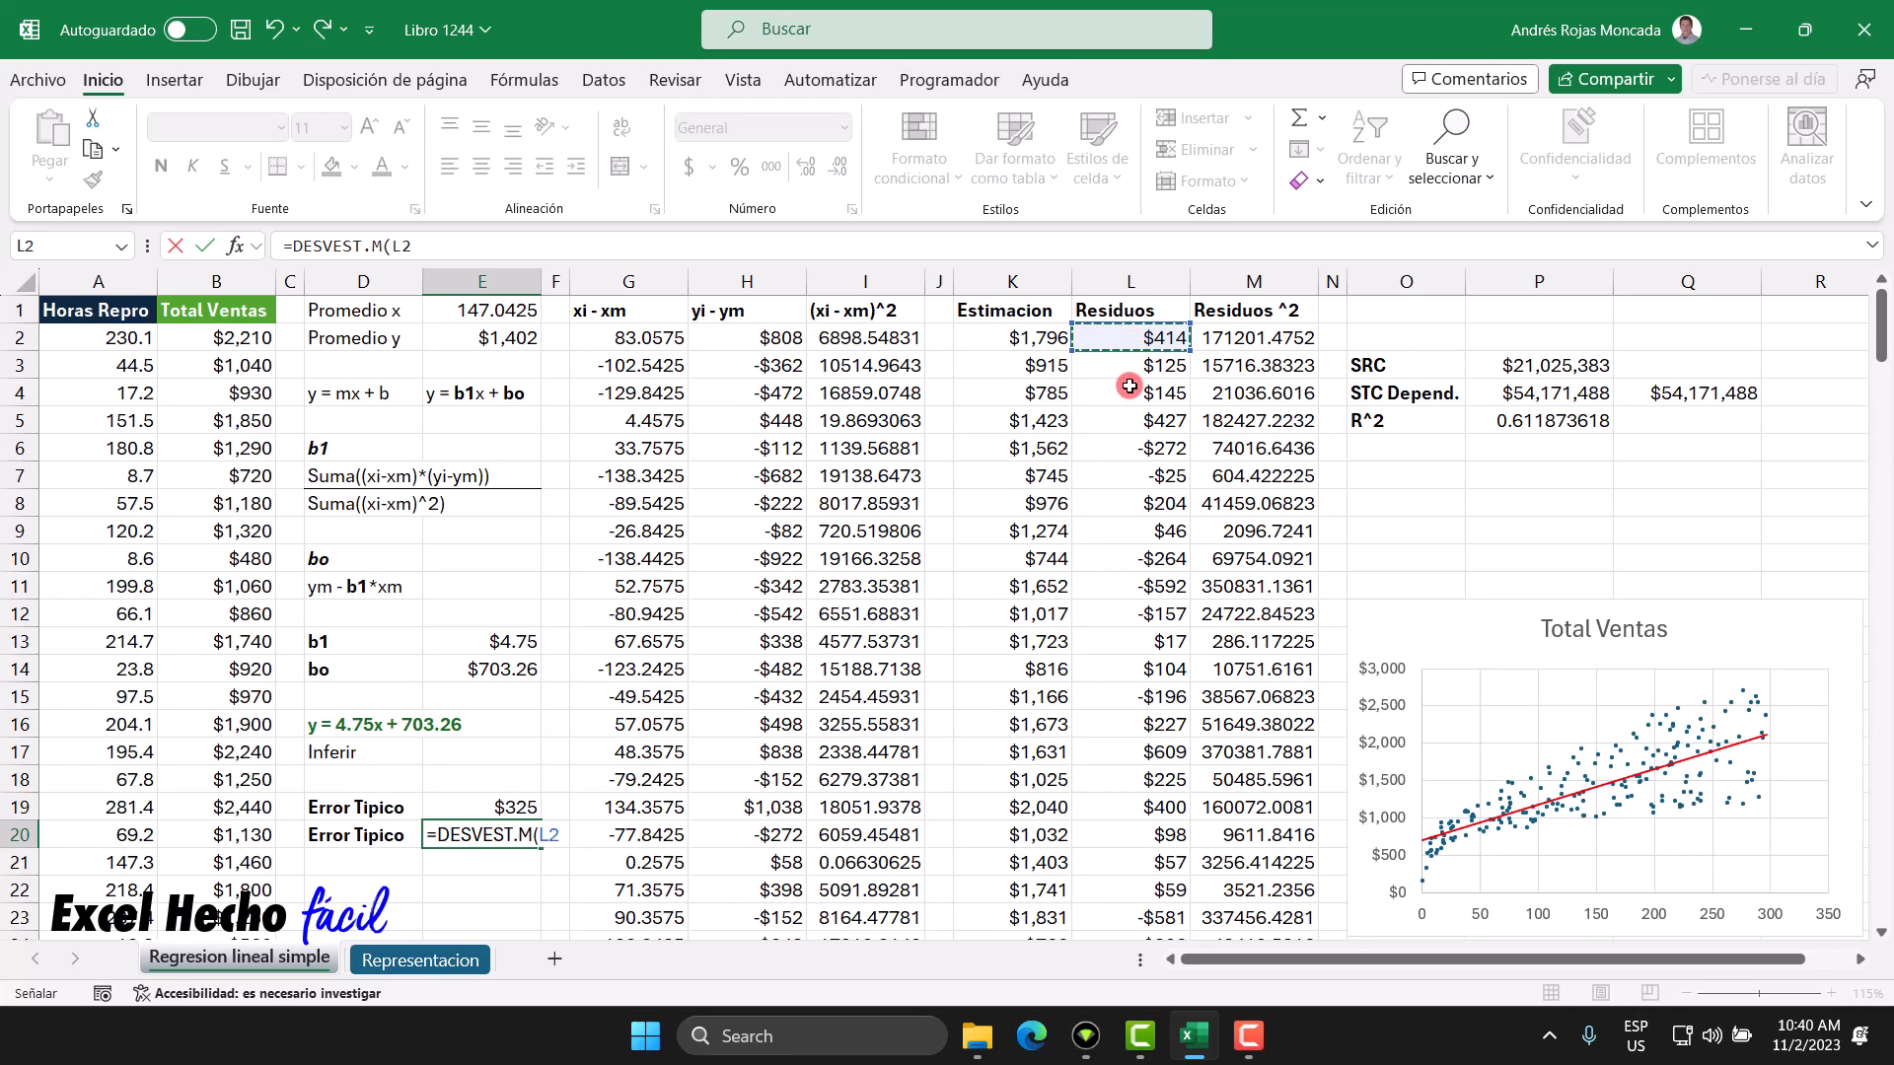
text(#)
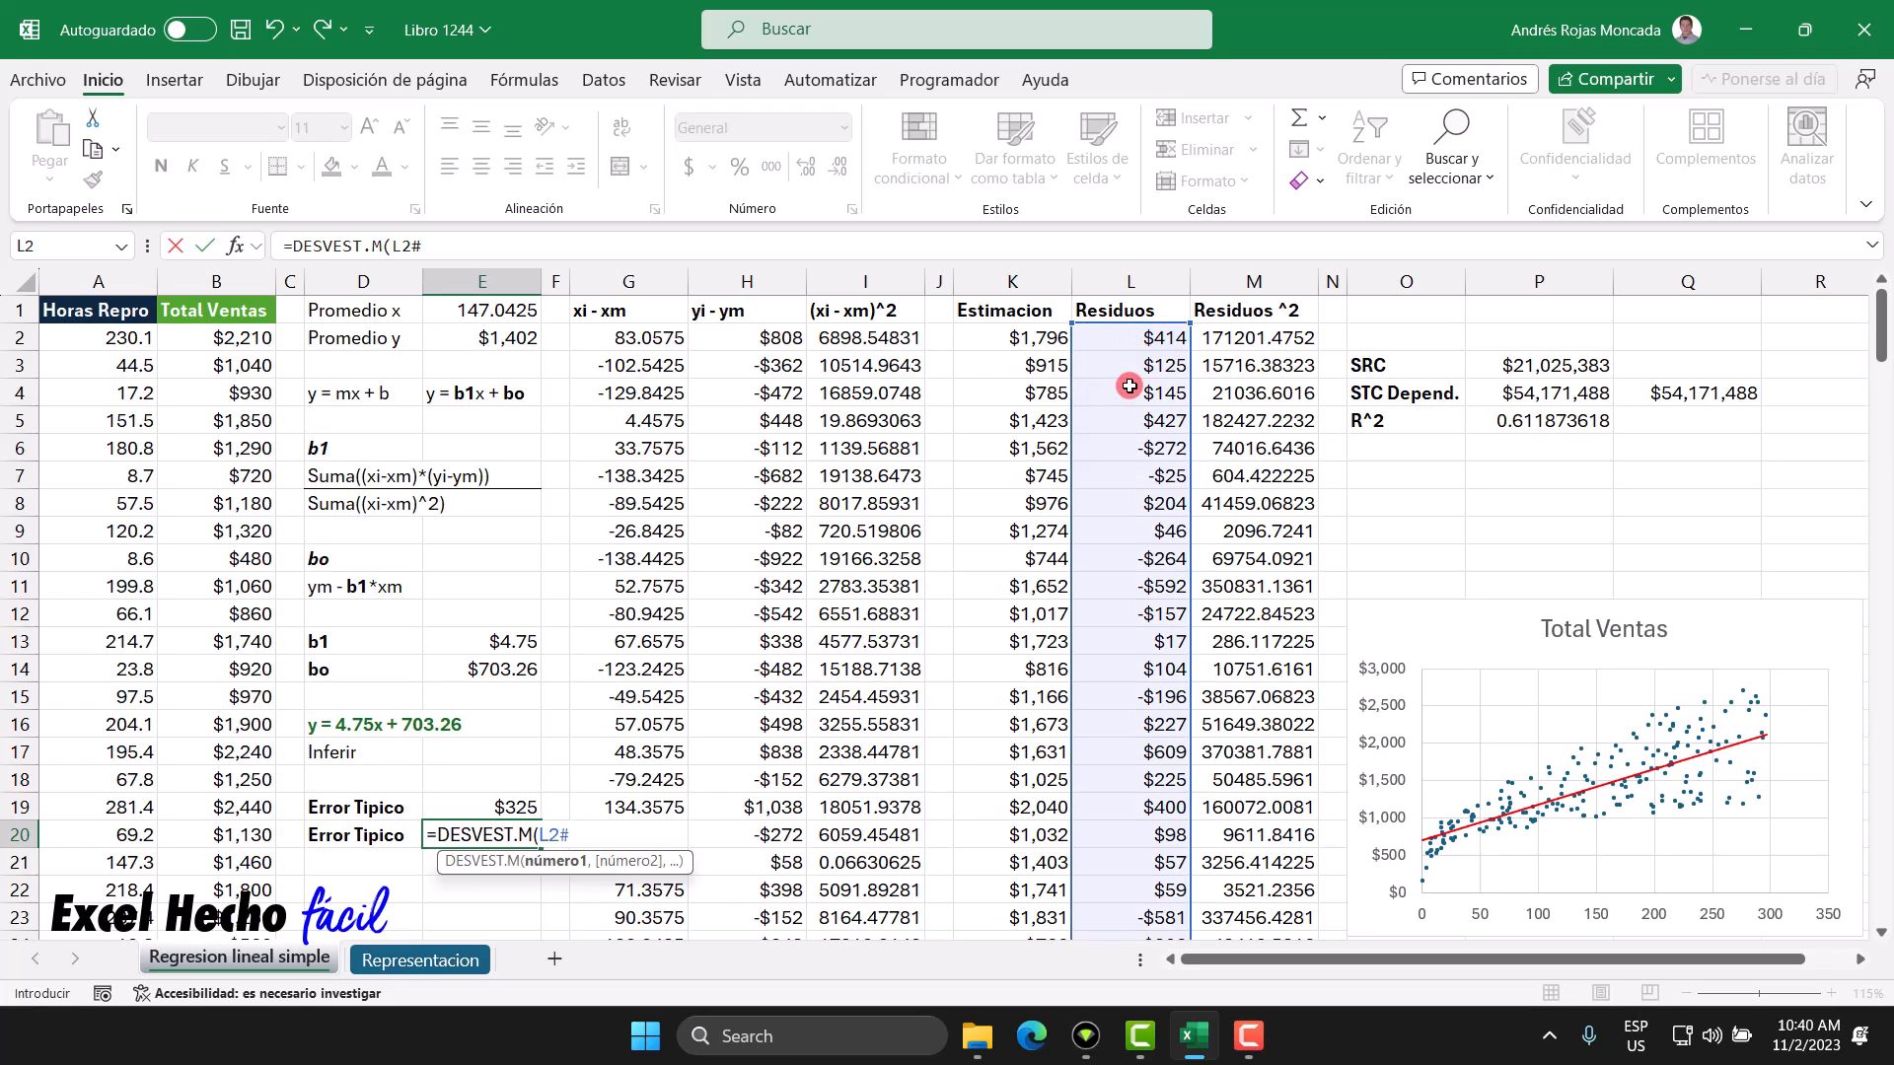
key(Return)
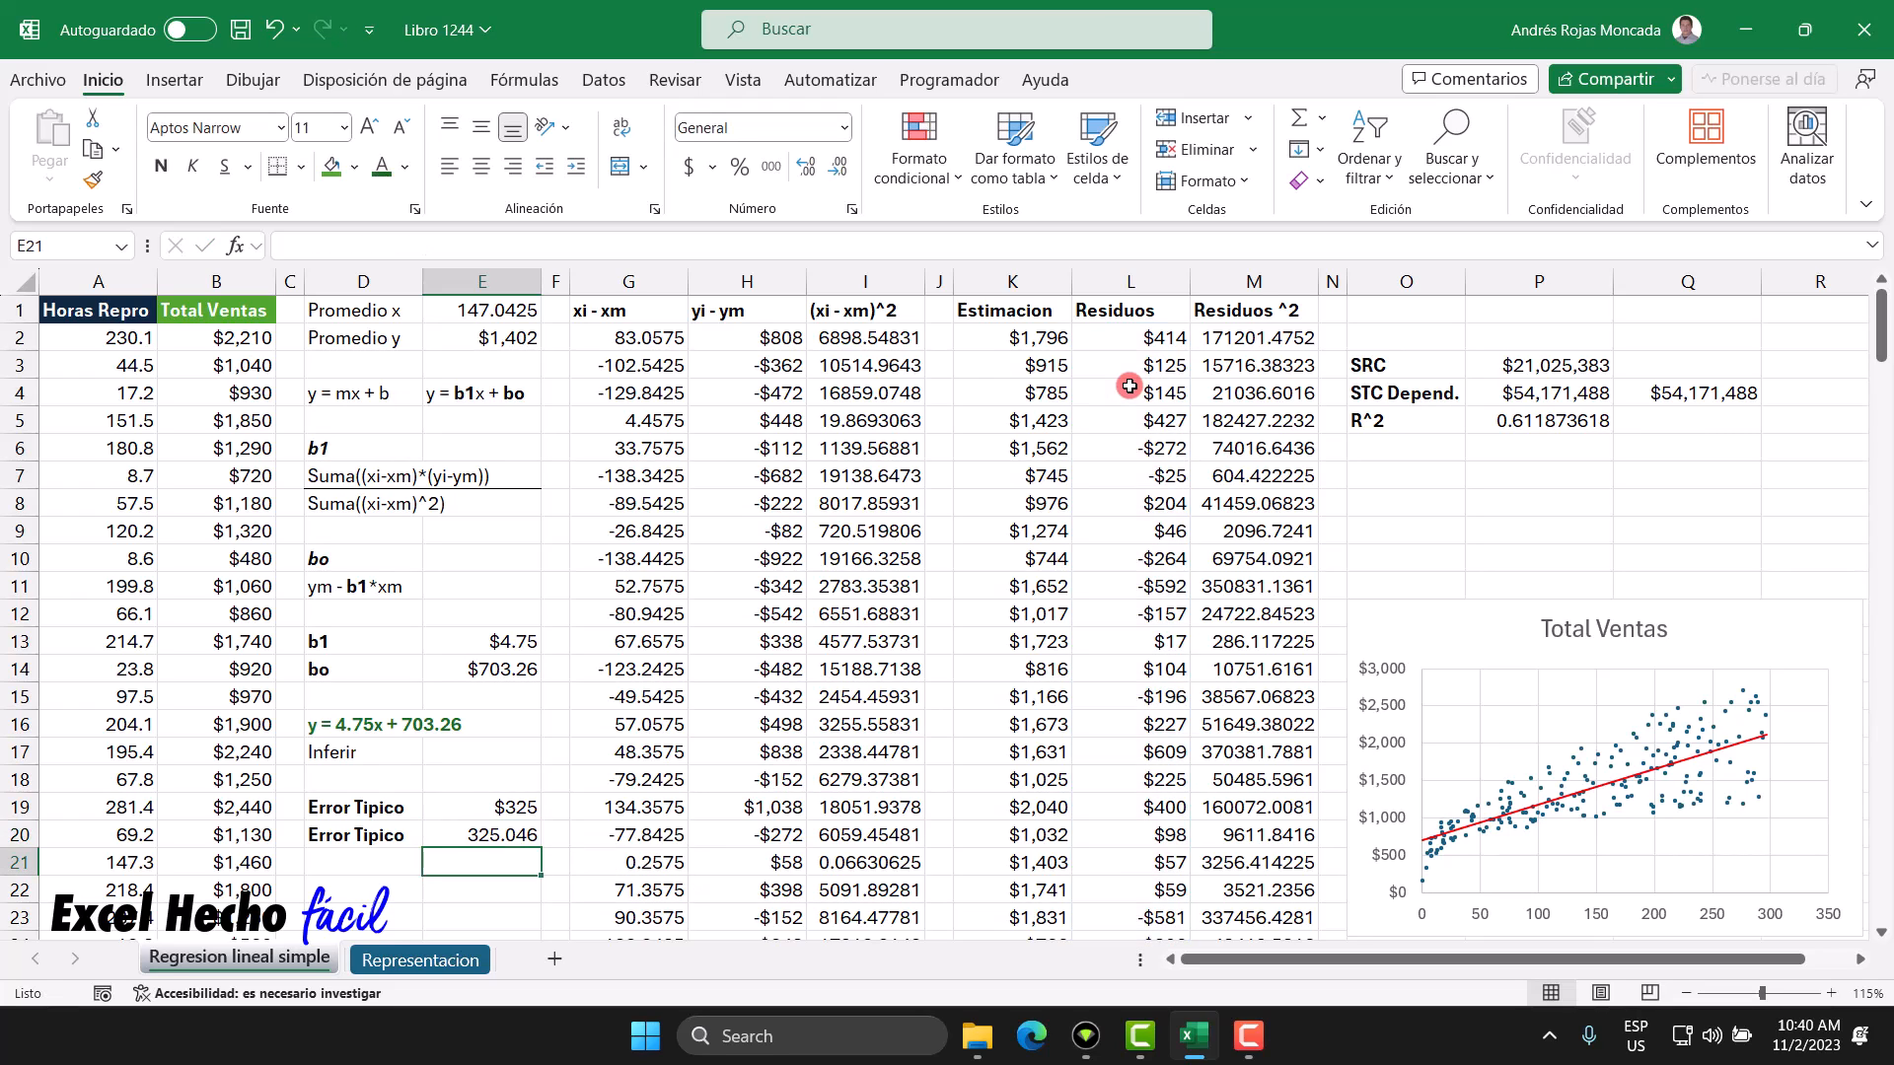
Step: Copy the general number format of E20 to E19 to compare the two standard errors
click(509, 835)
click(509, 807)
click(505, 834)
click(93, 178)
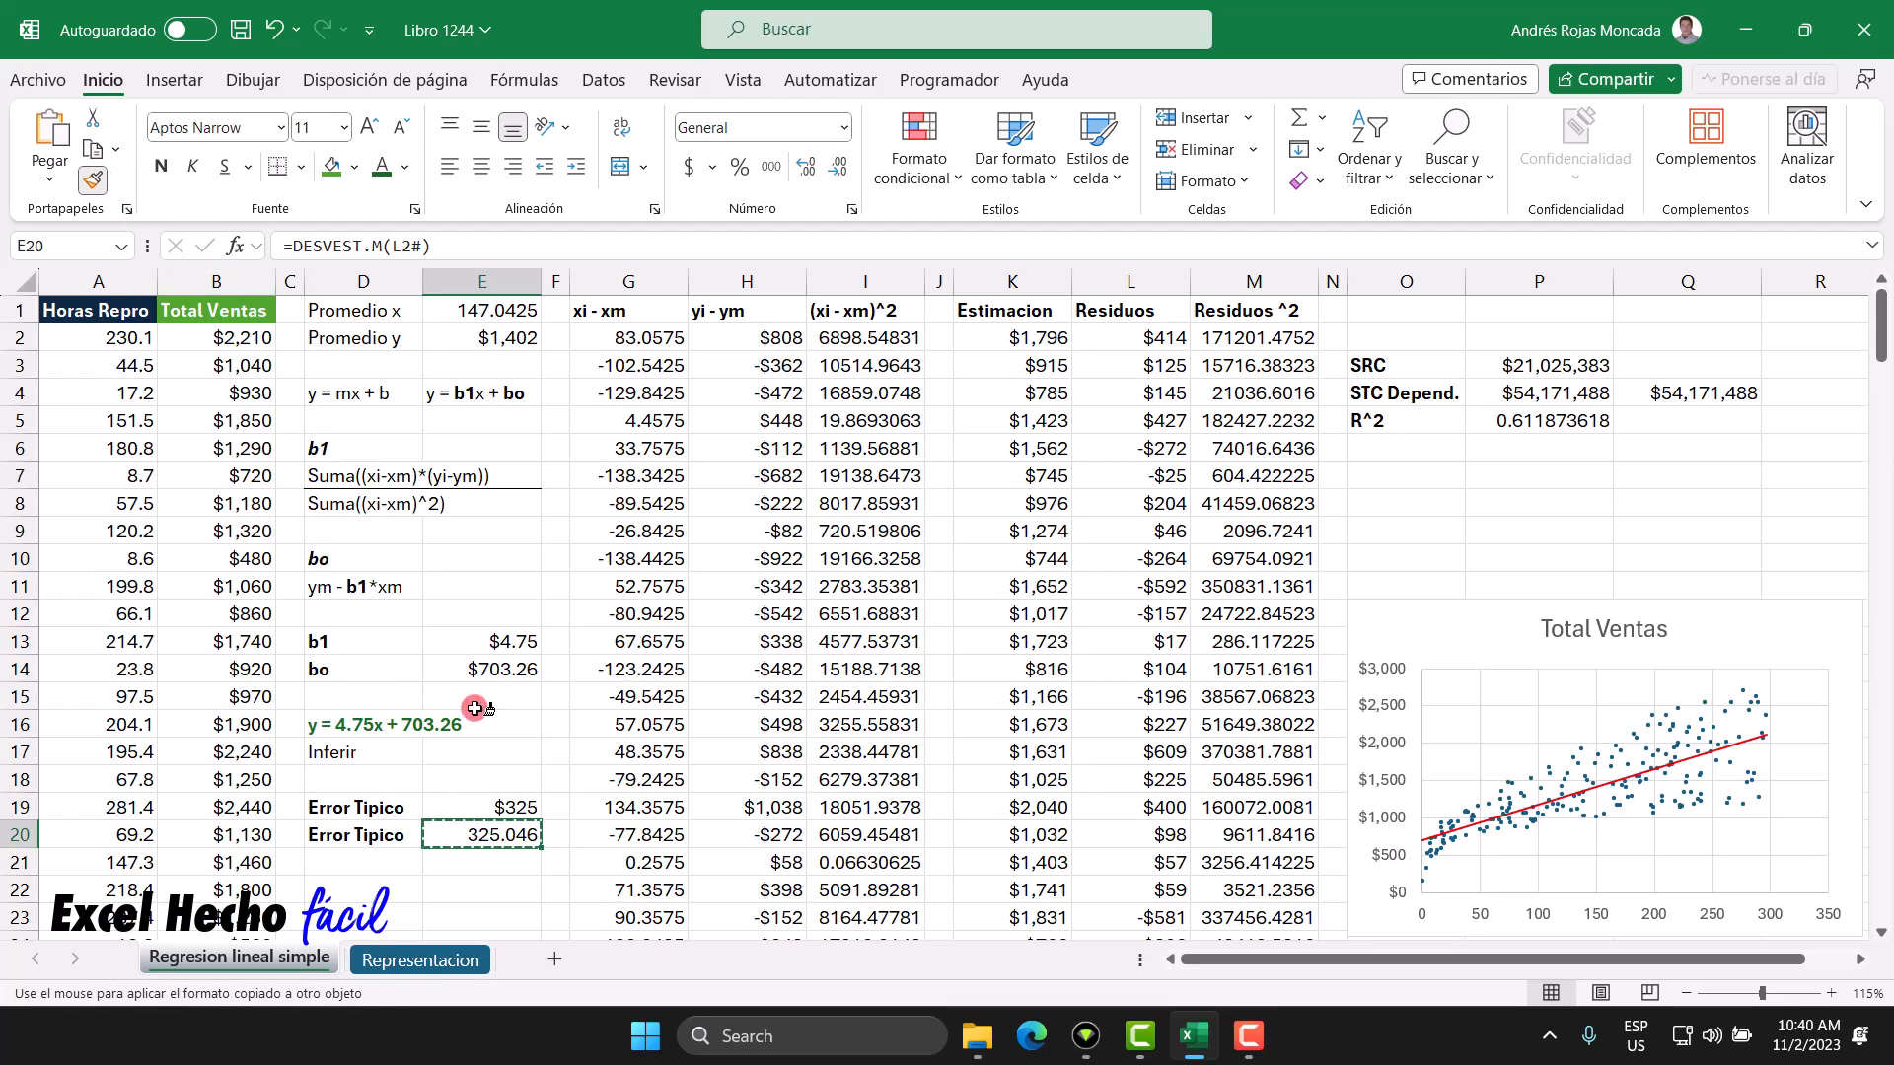
click(508, 807)
click(497, 836)
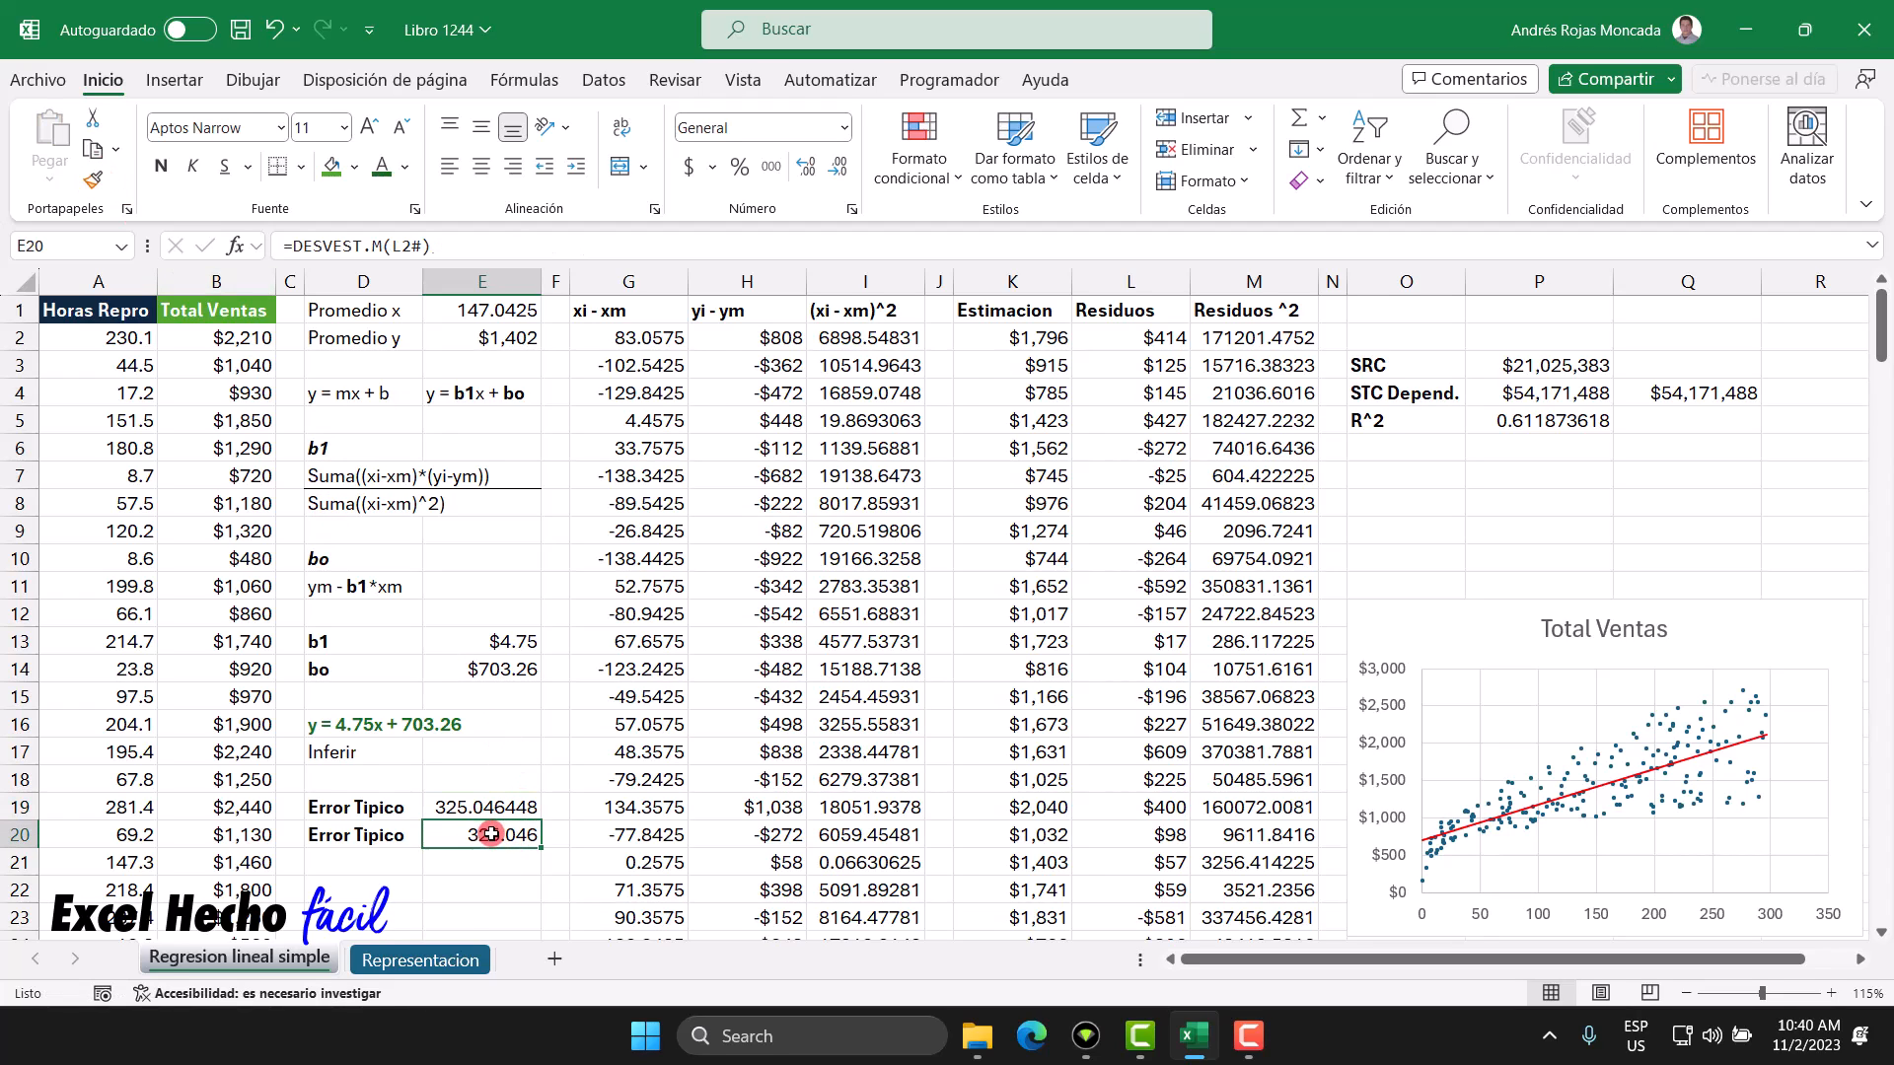
Step: Display the value in E20 with six decimals
click(805, 166)
click(805, 165)
click(805, 166)
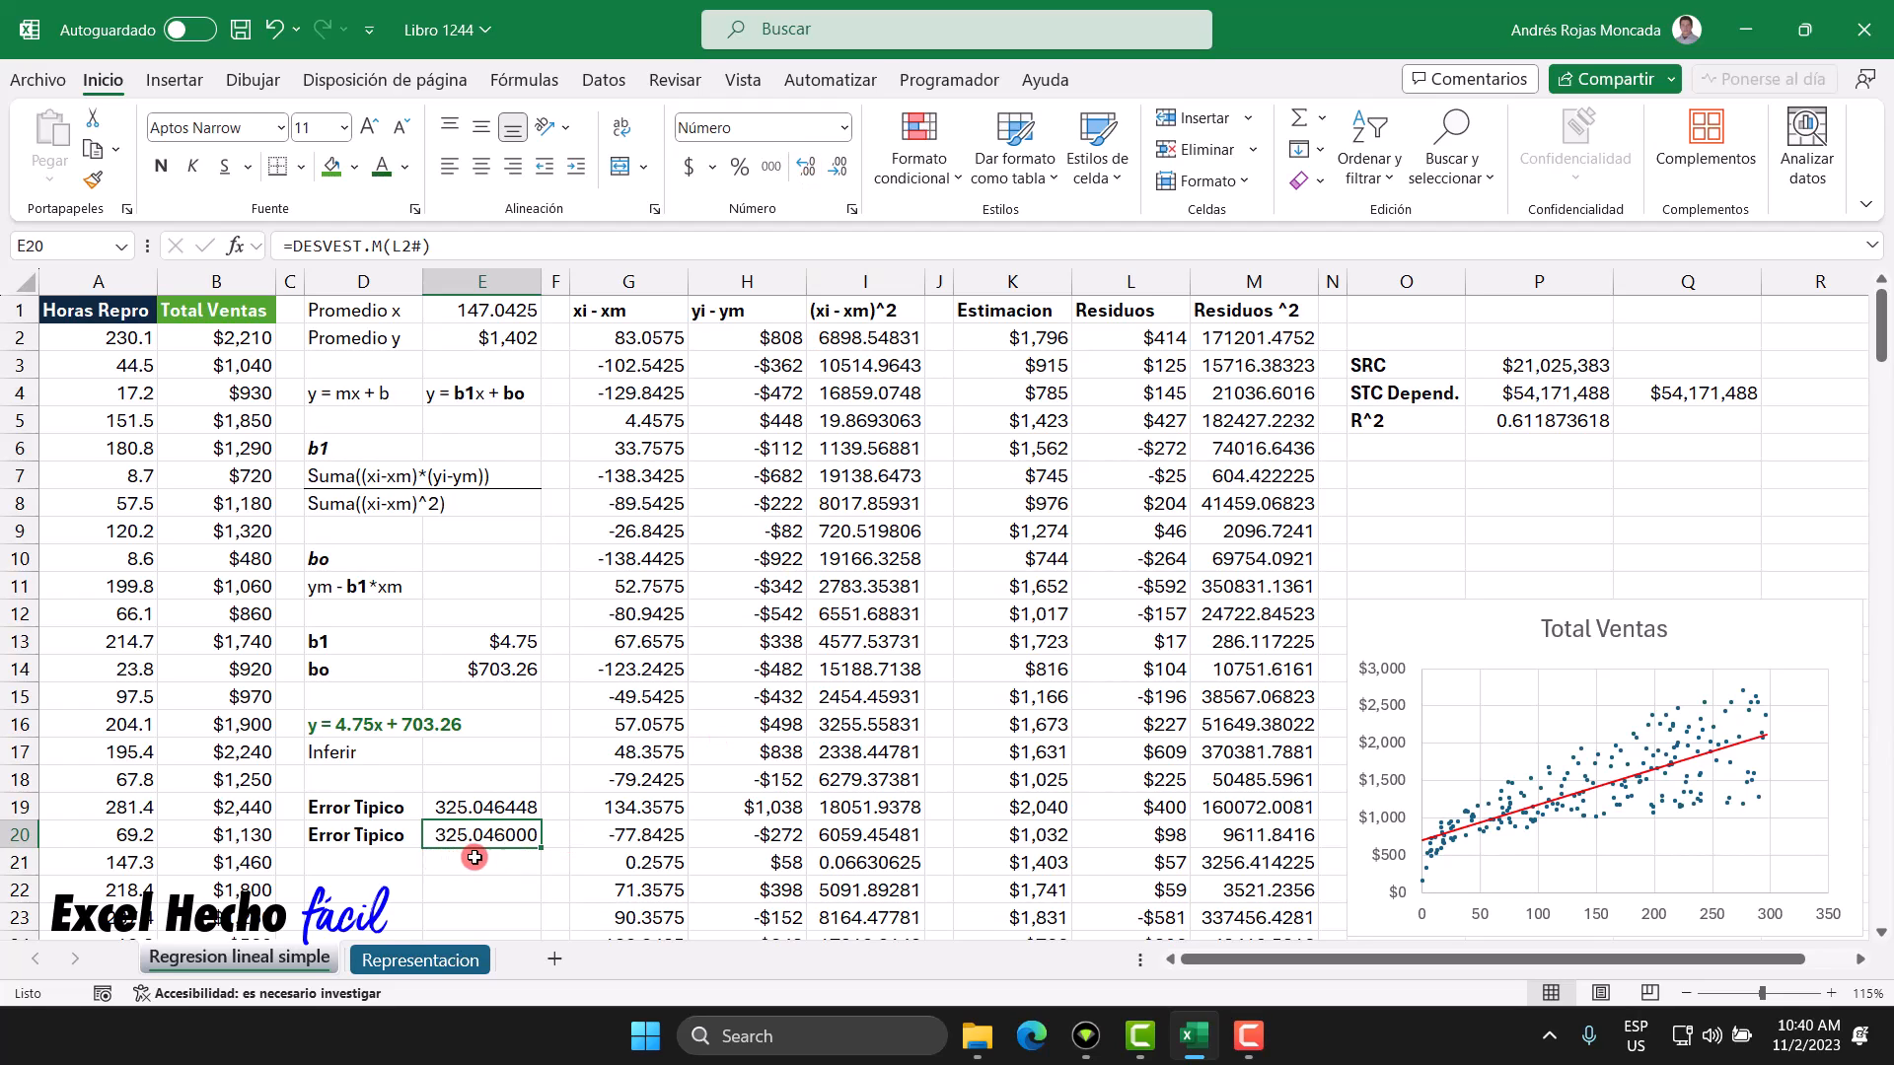
Step: Format both standard error values in E19:E20 as Moneda without decimals
drag(478, 808, 486, 844)
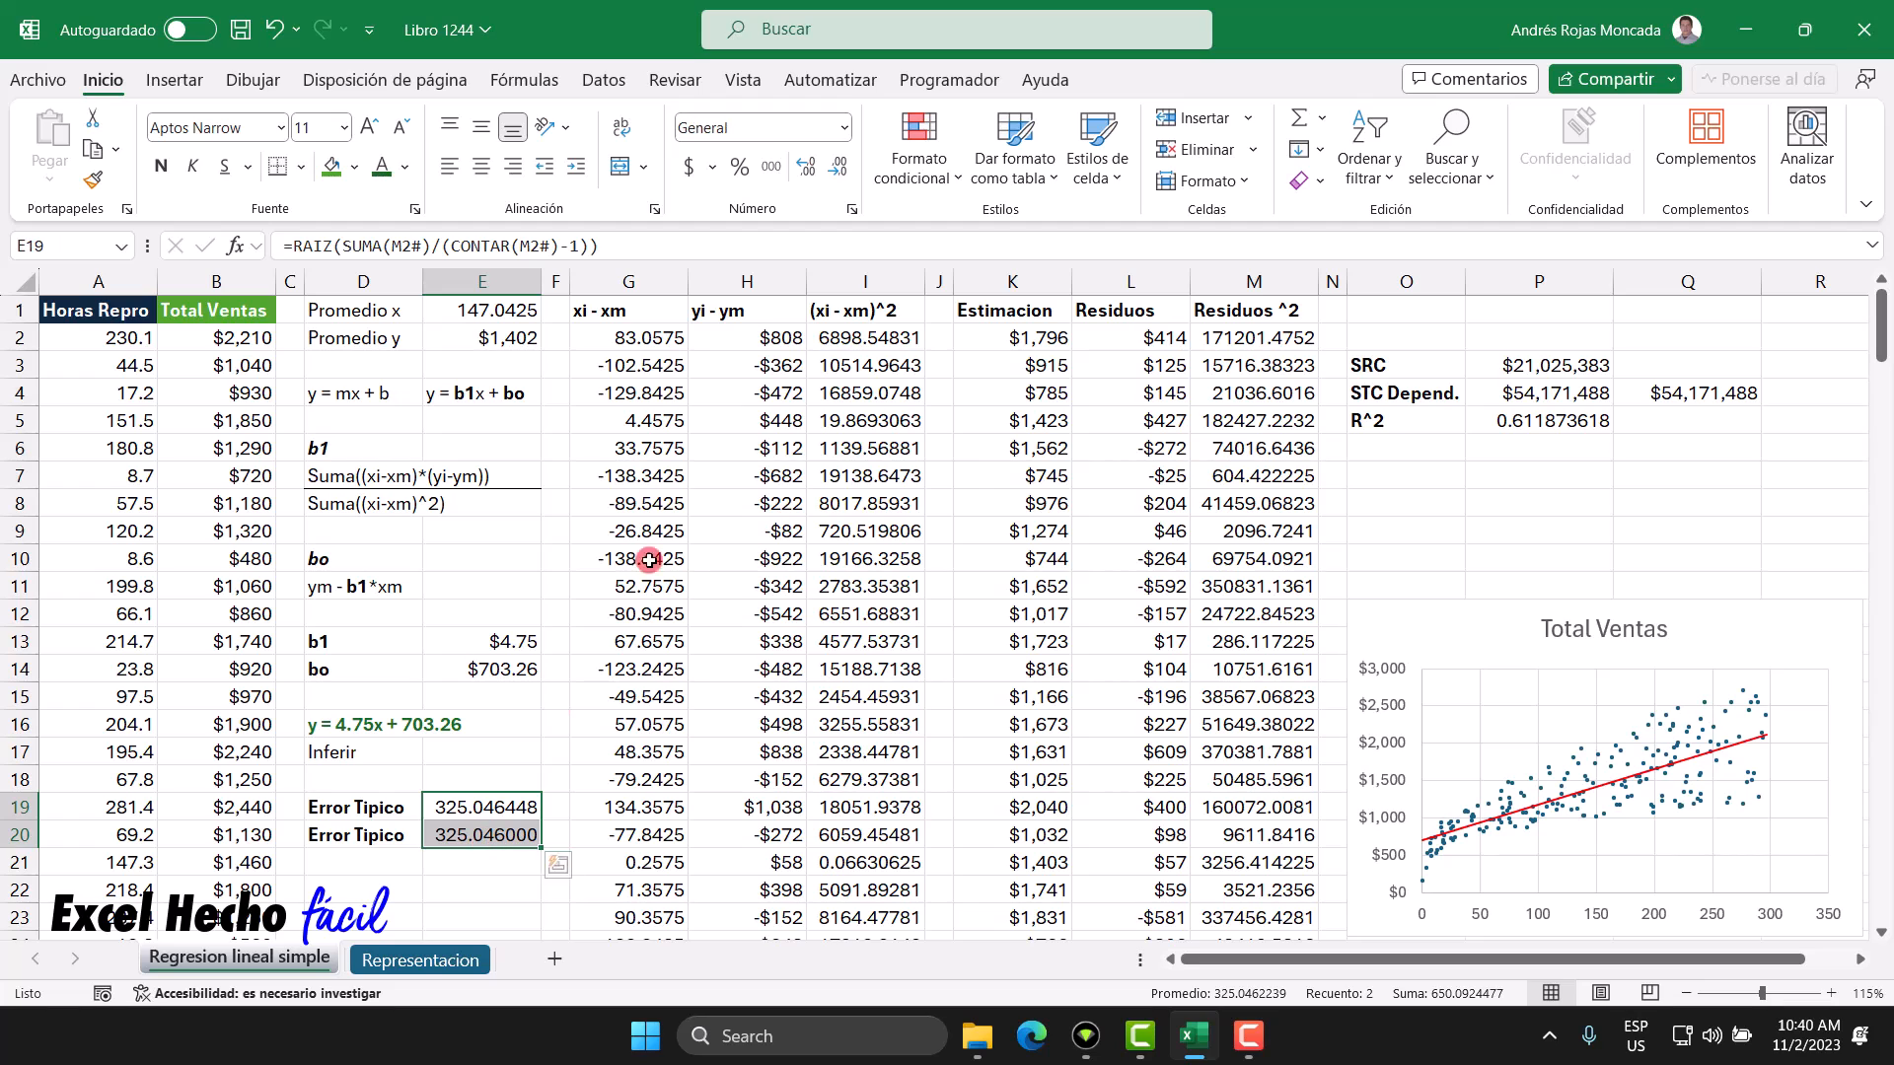
click(844, 127)
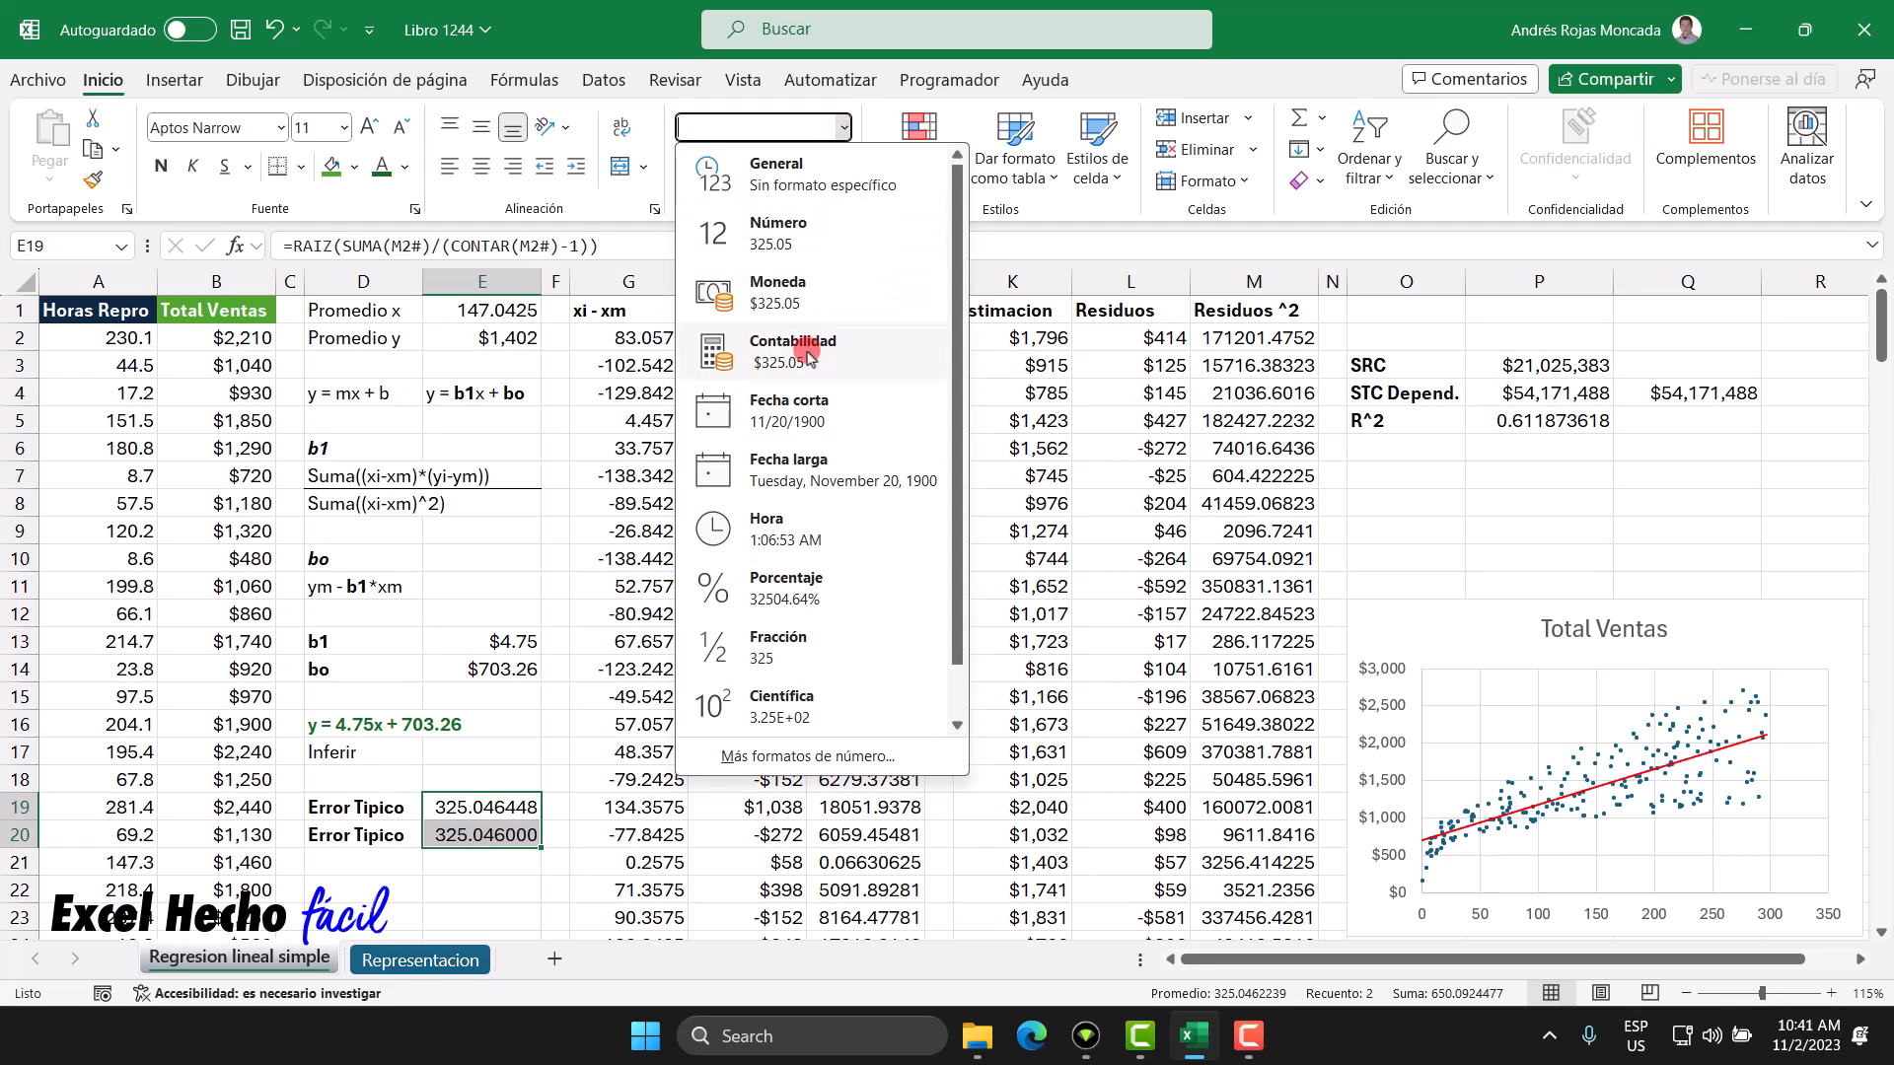
click(799, 288)
click(837, 166)
click(838, 166)
click(358, 879)
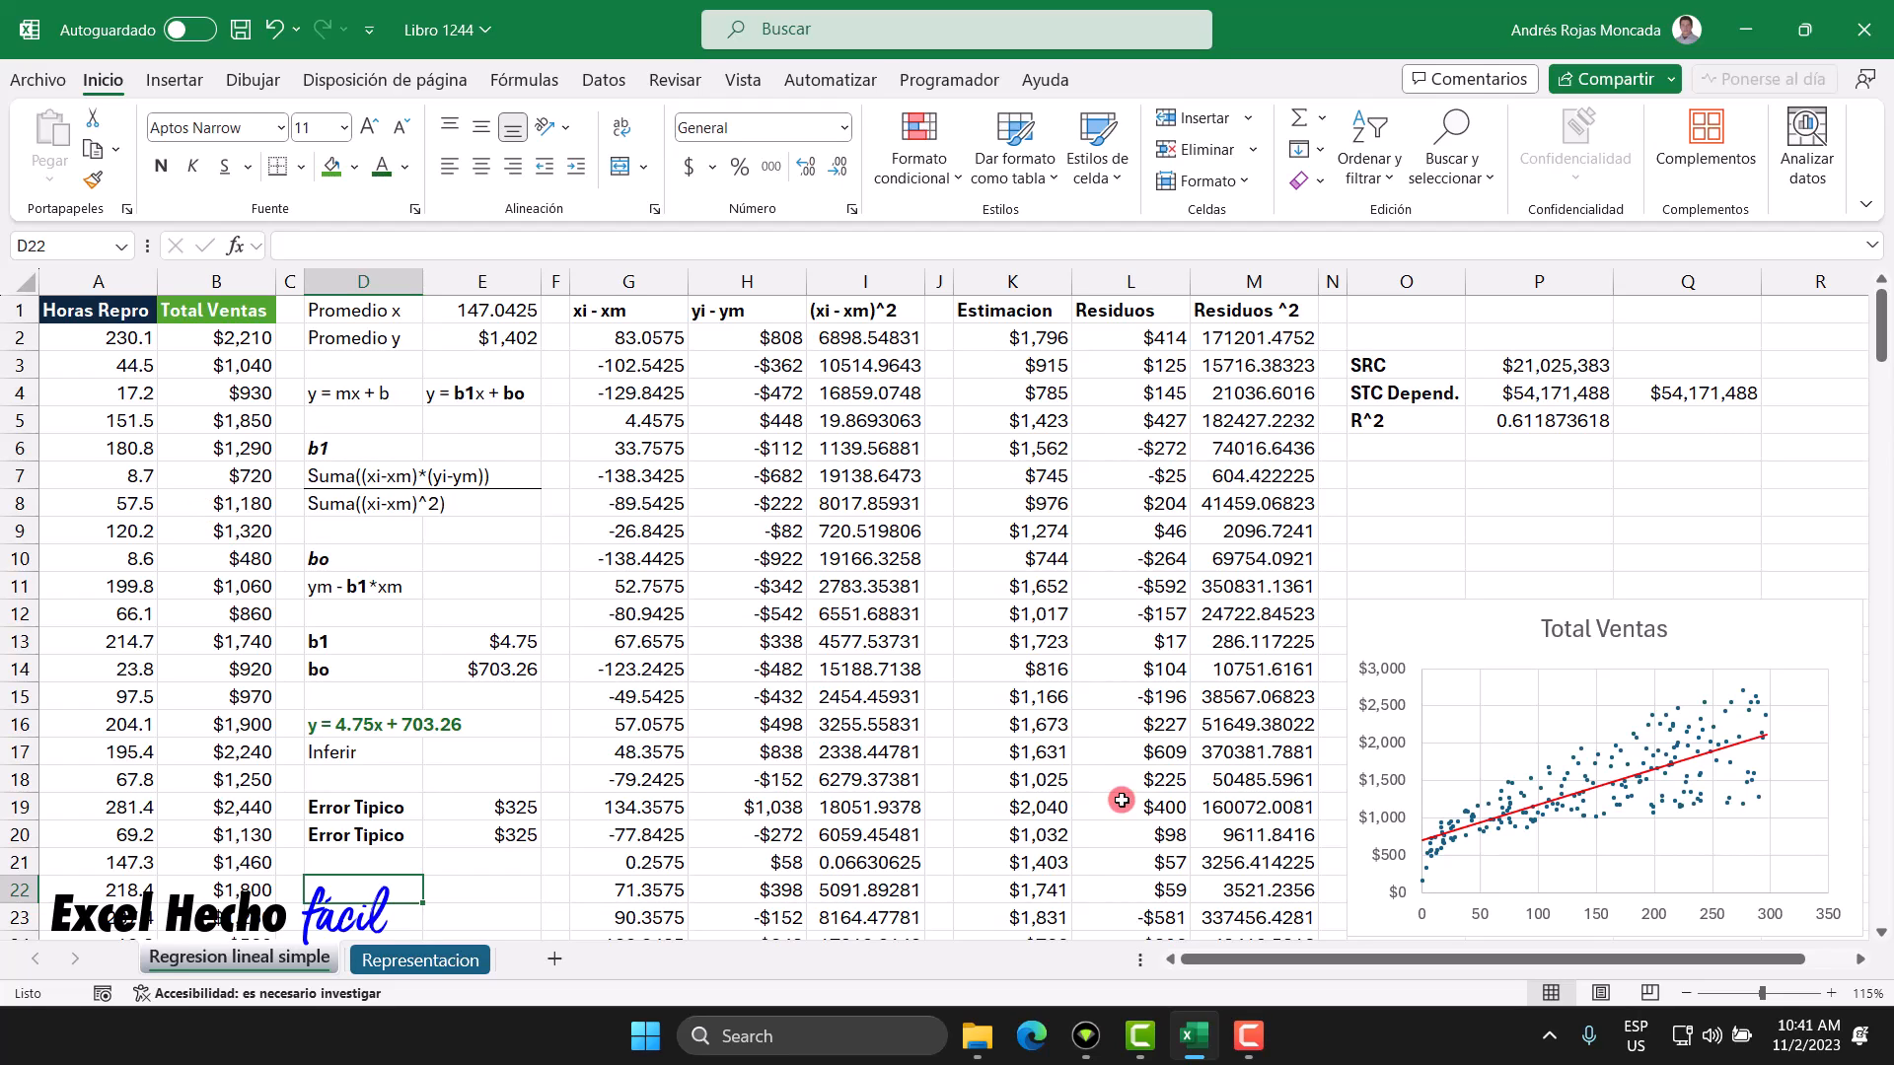
Step: Show the equation and the R squared value of the linear trendline on the Total Ventas chart
mouse_move(1755, 797)
click(1682, 763)
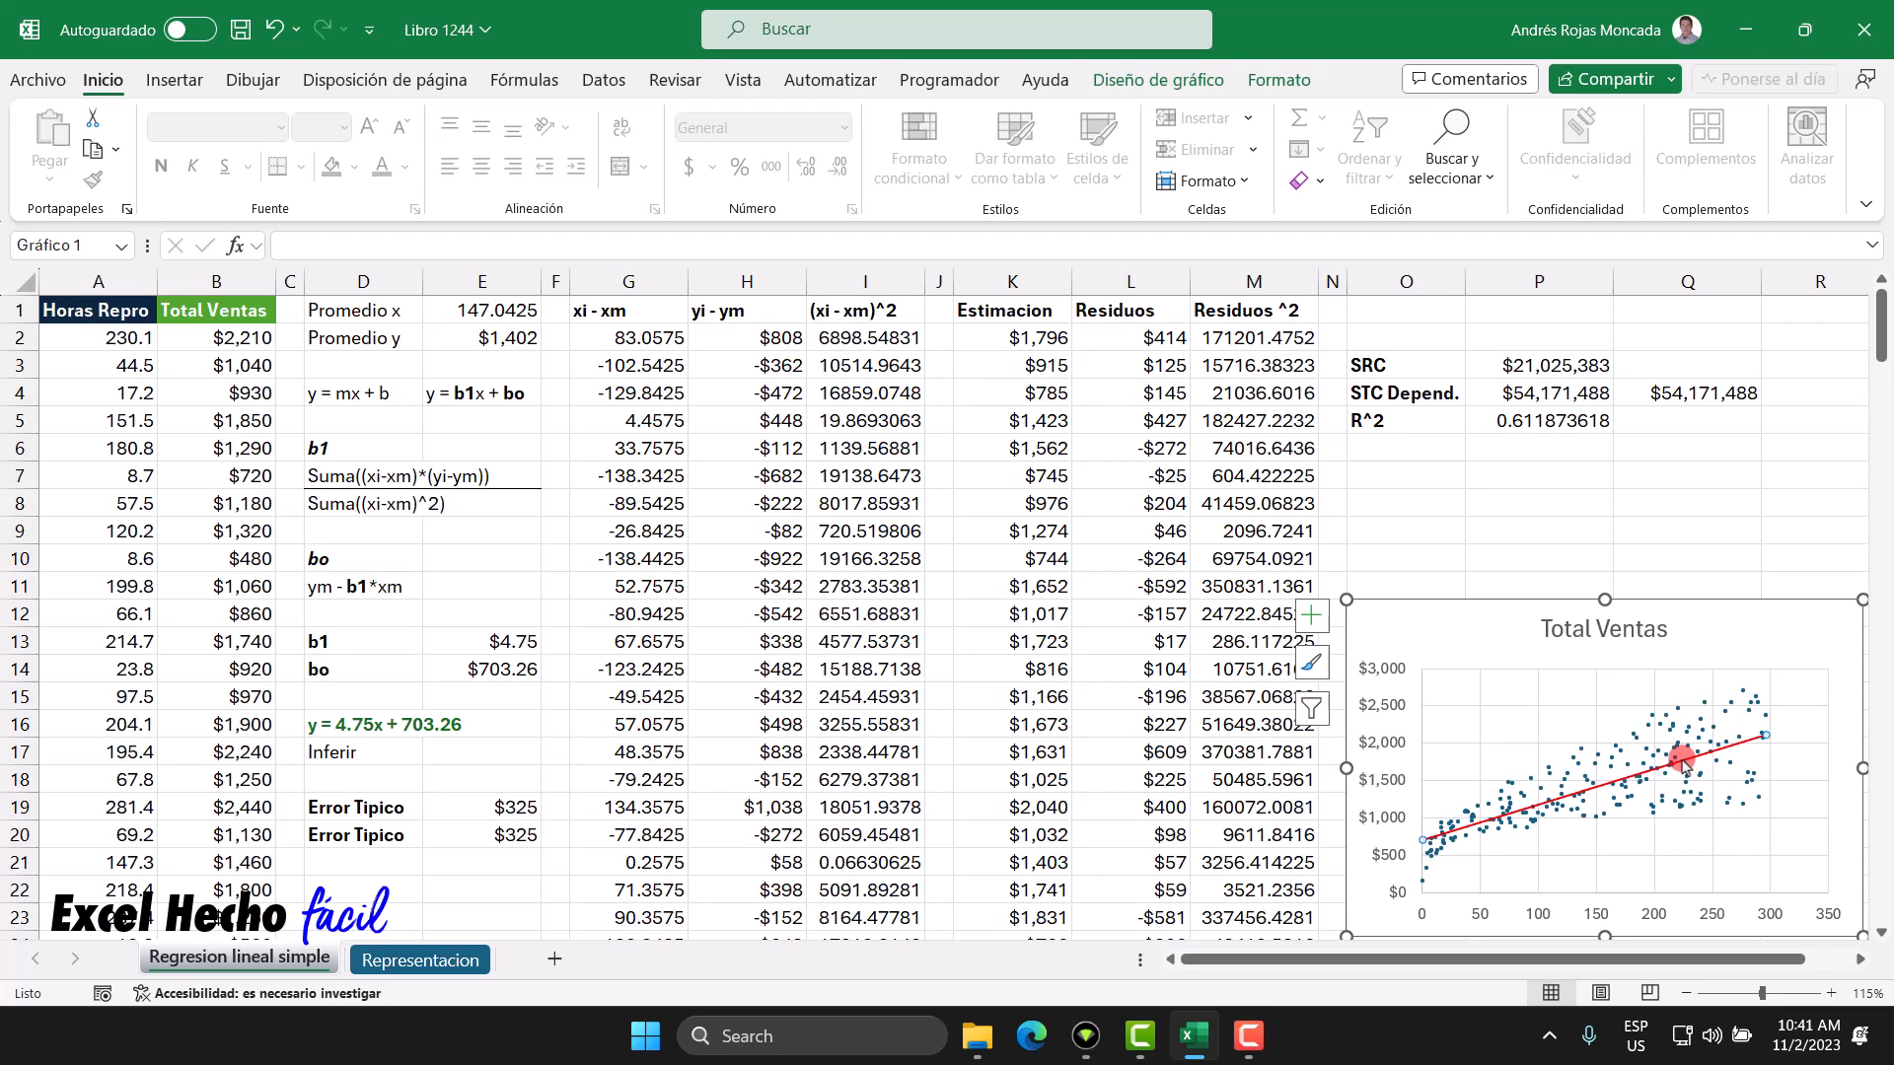
mouse_move(1768, 748)
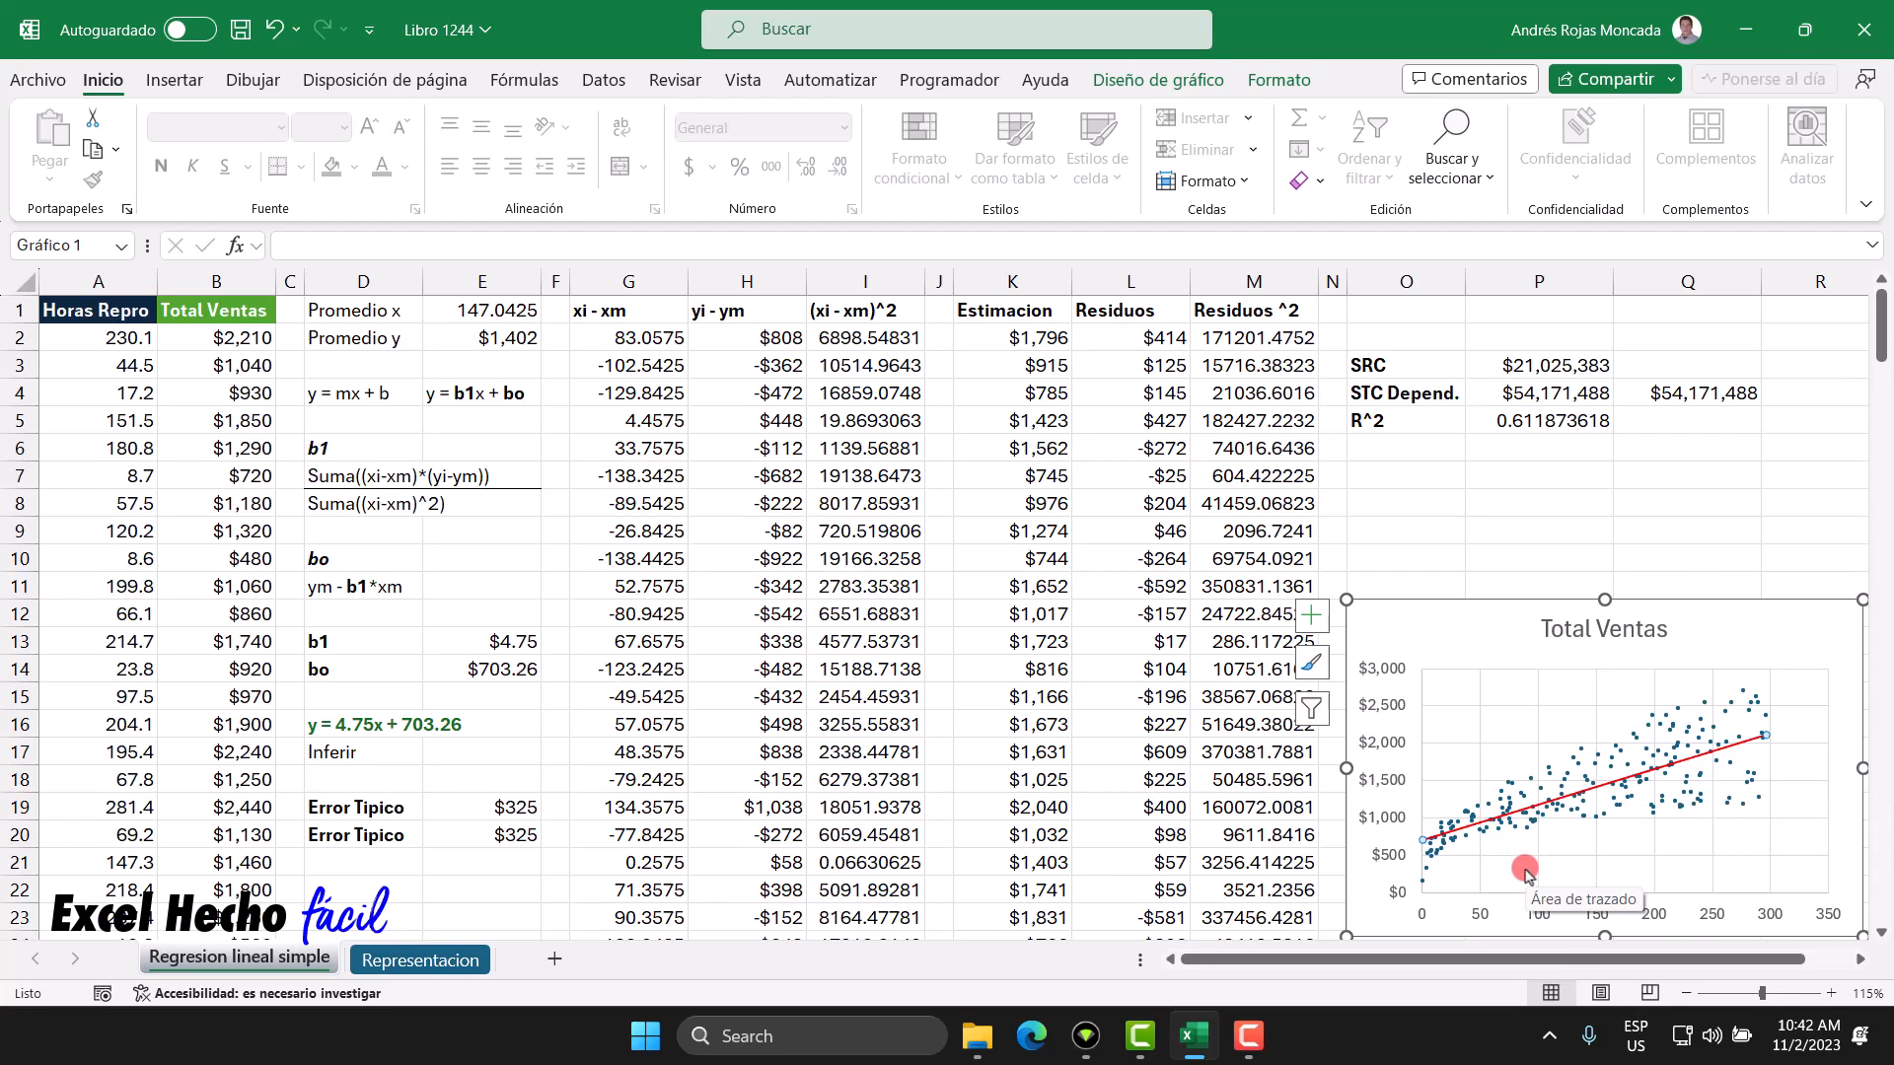
key(ctrl+1)
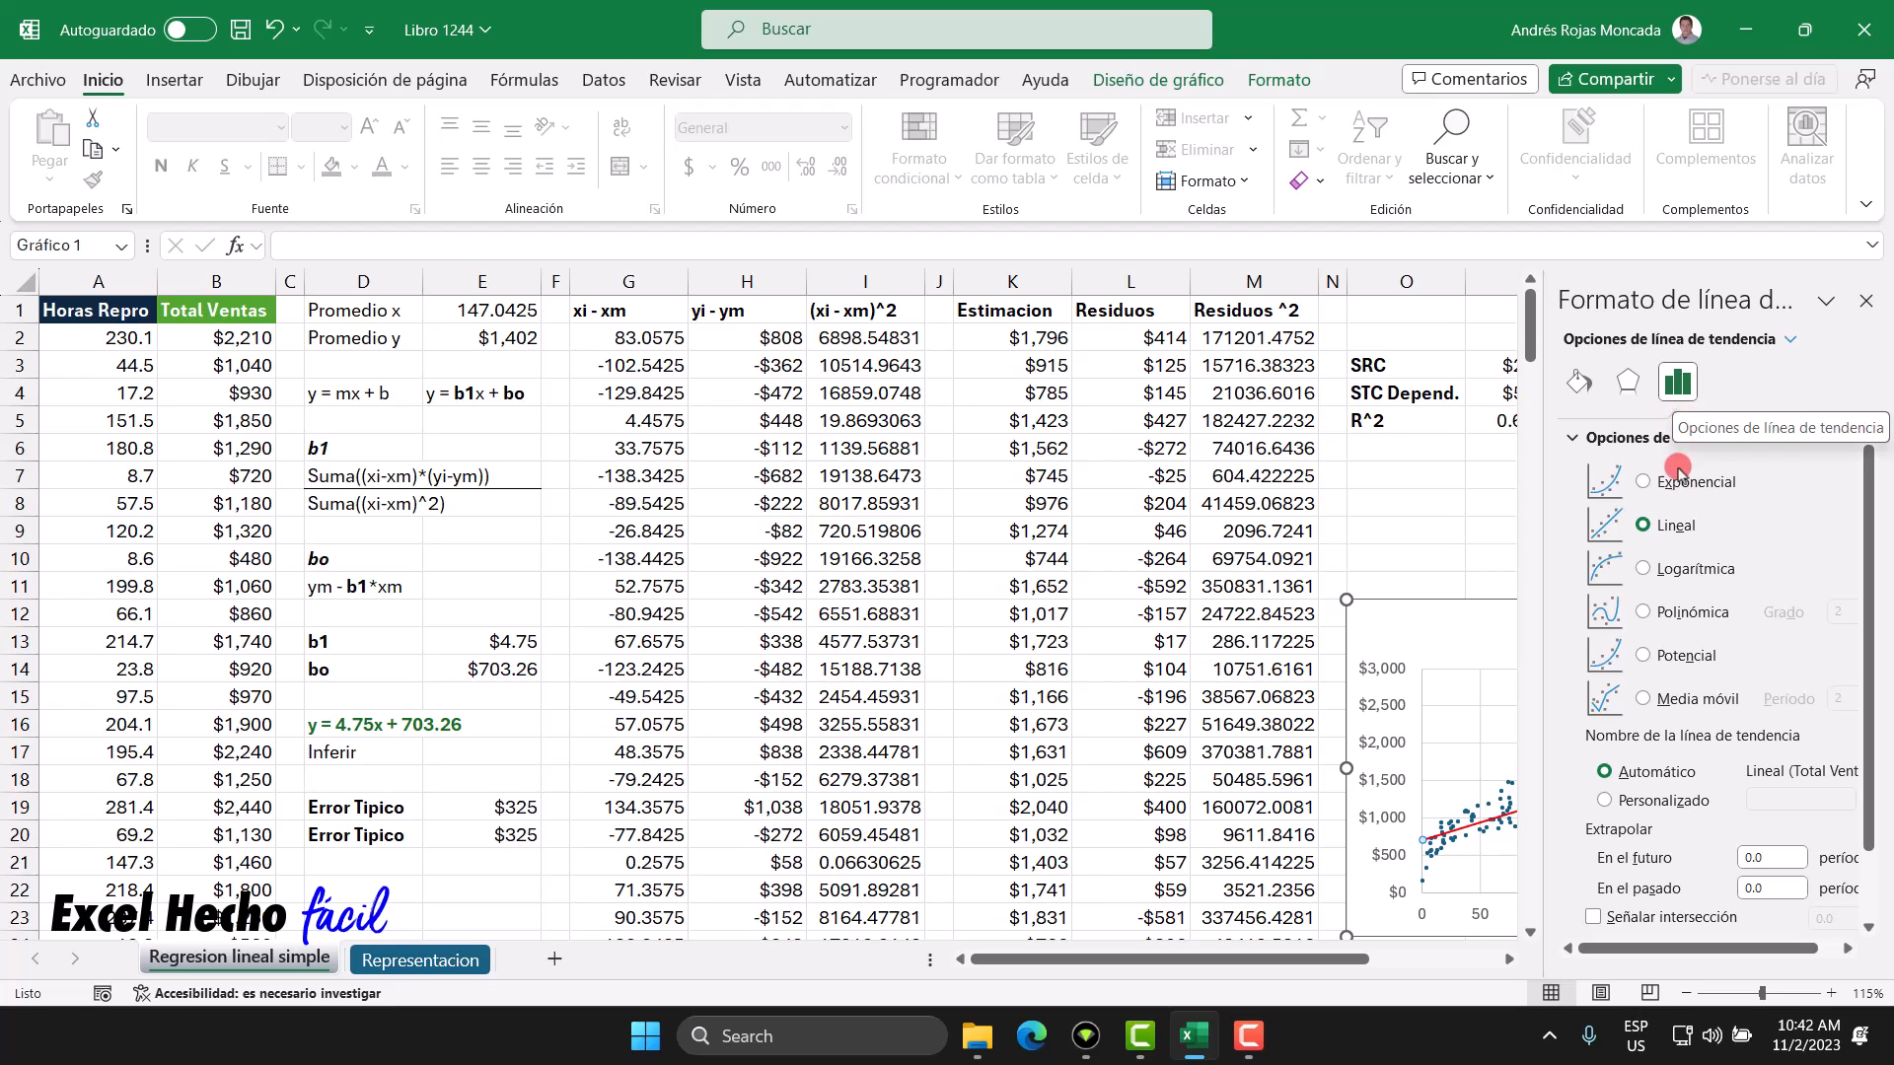
click(1642, 528)
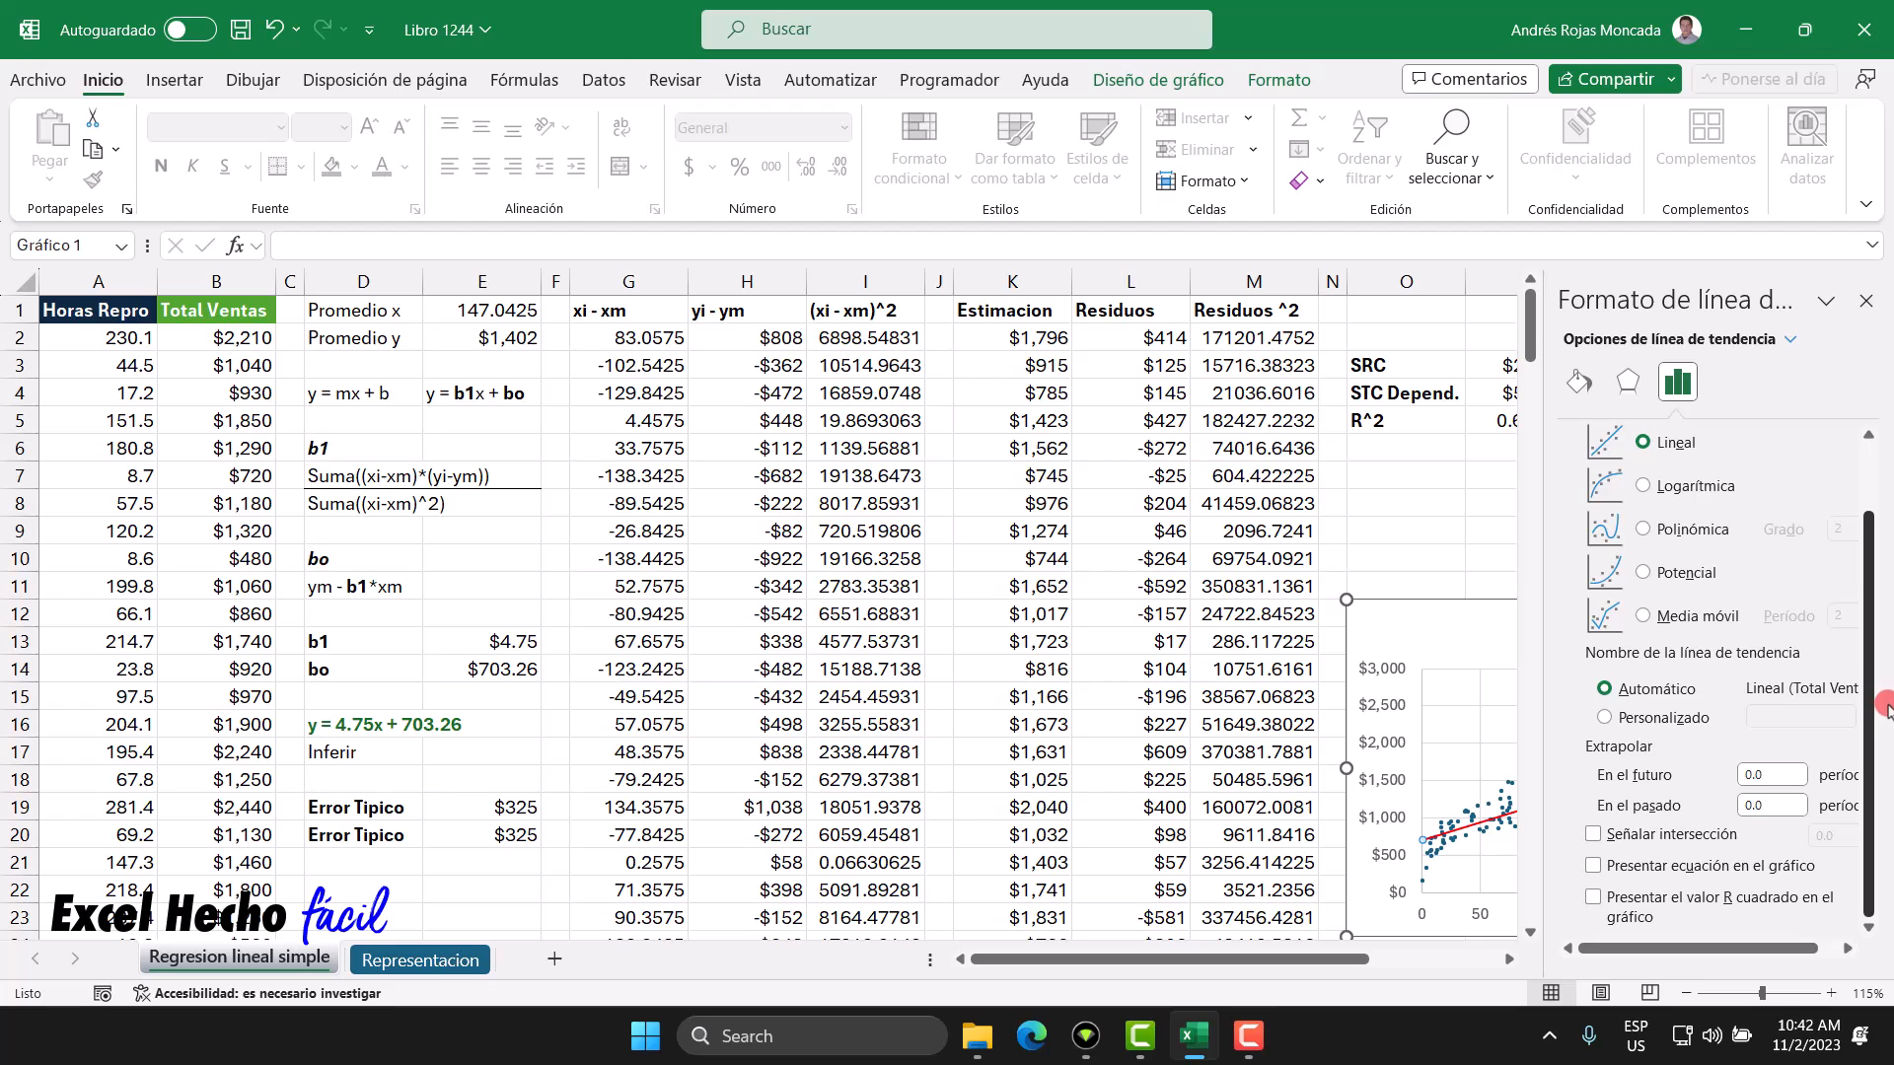
click(1593, 898)
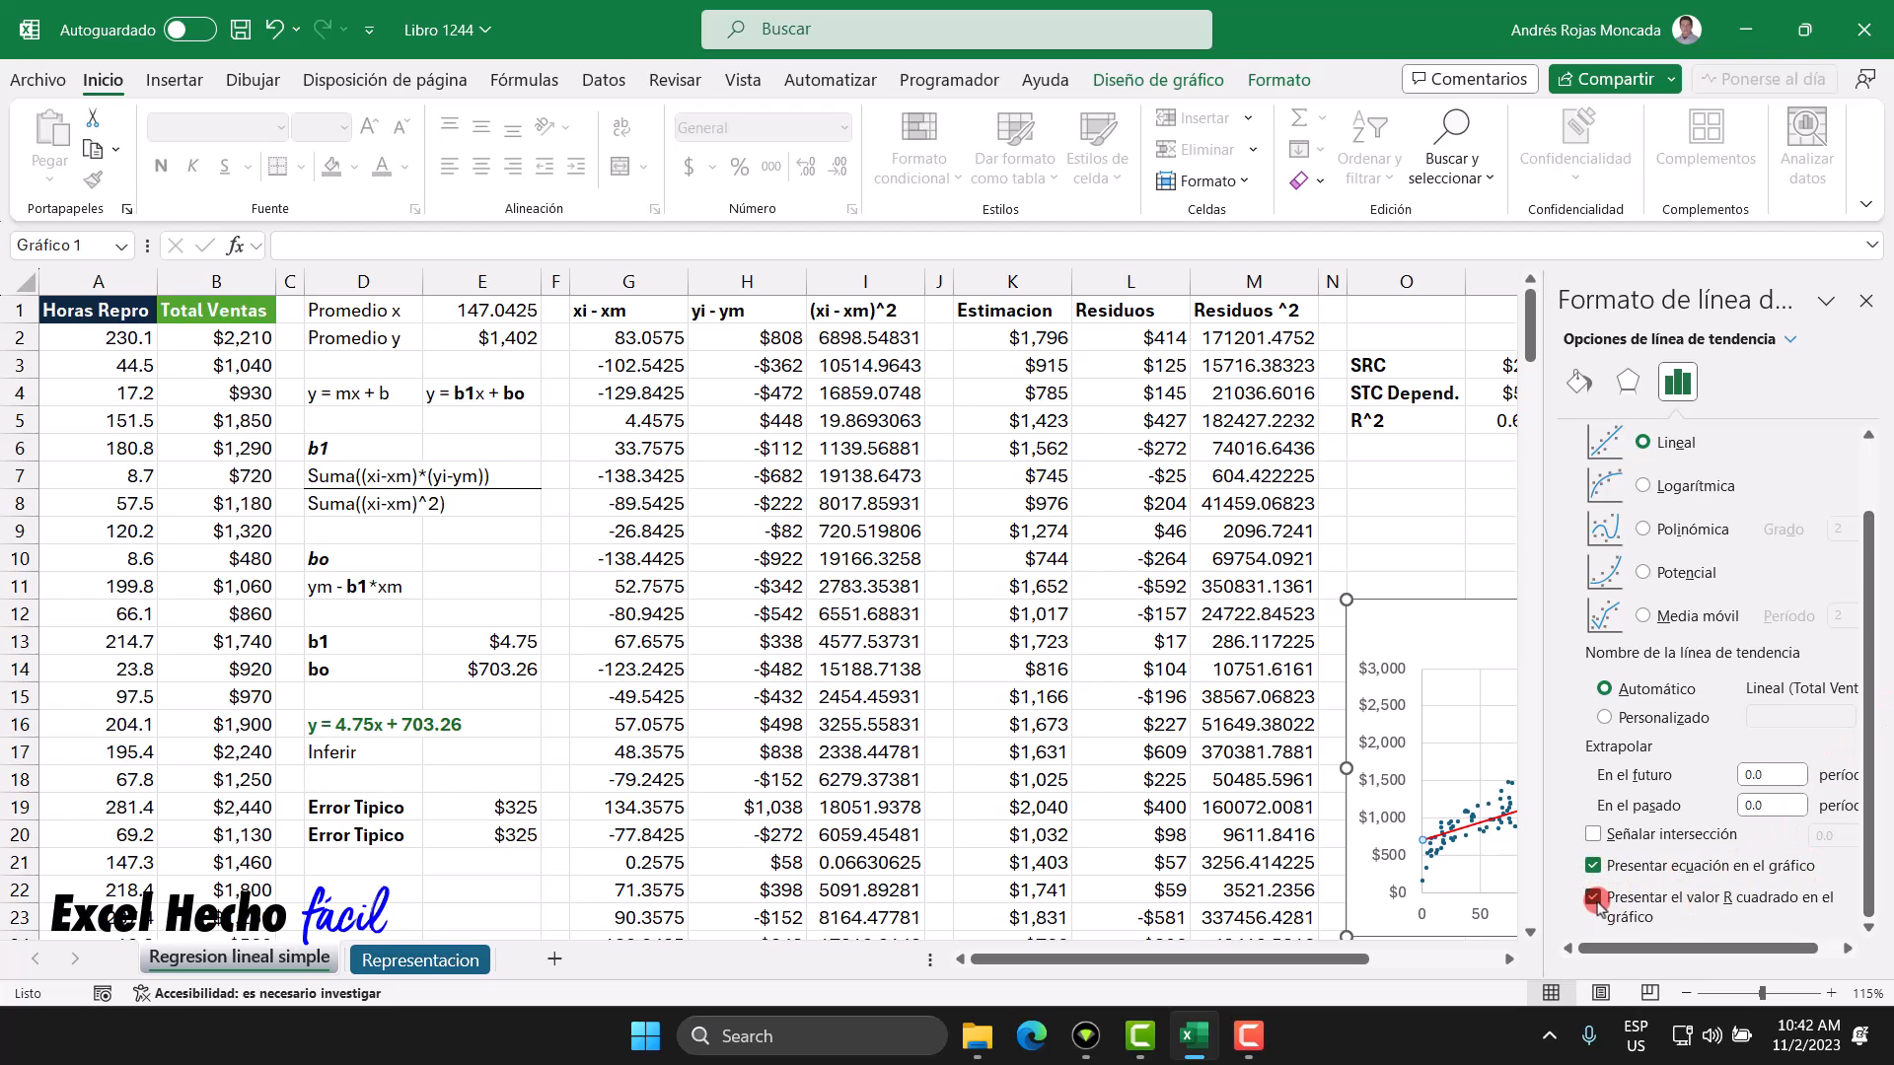
click(1865, 301)
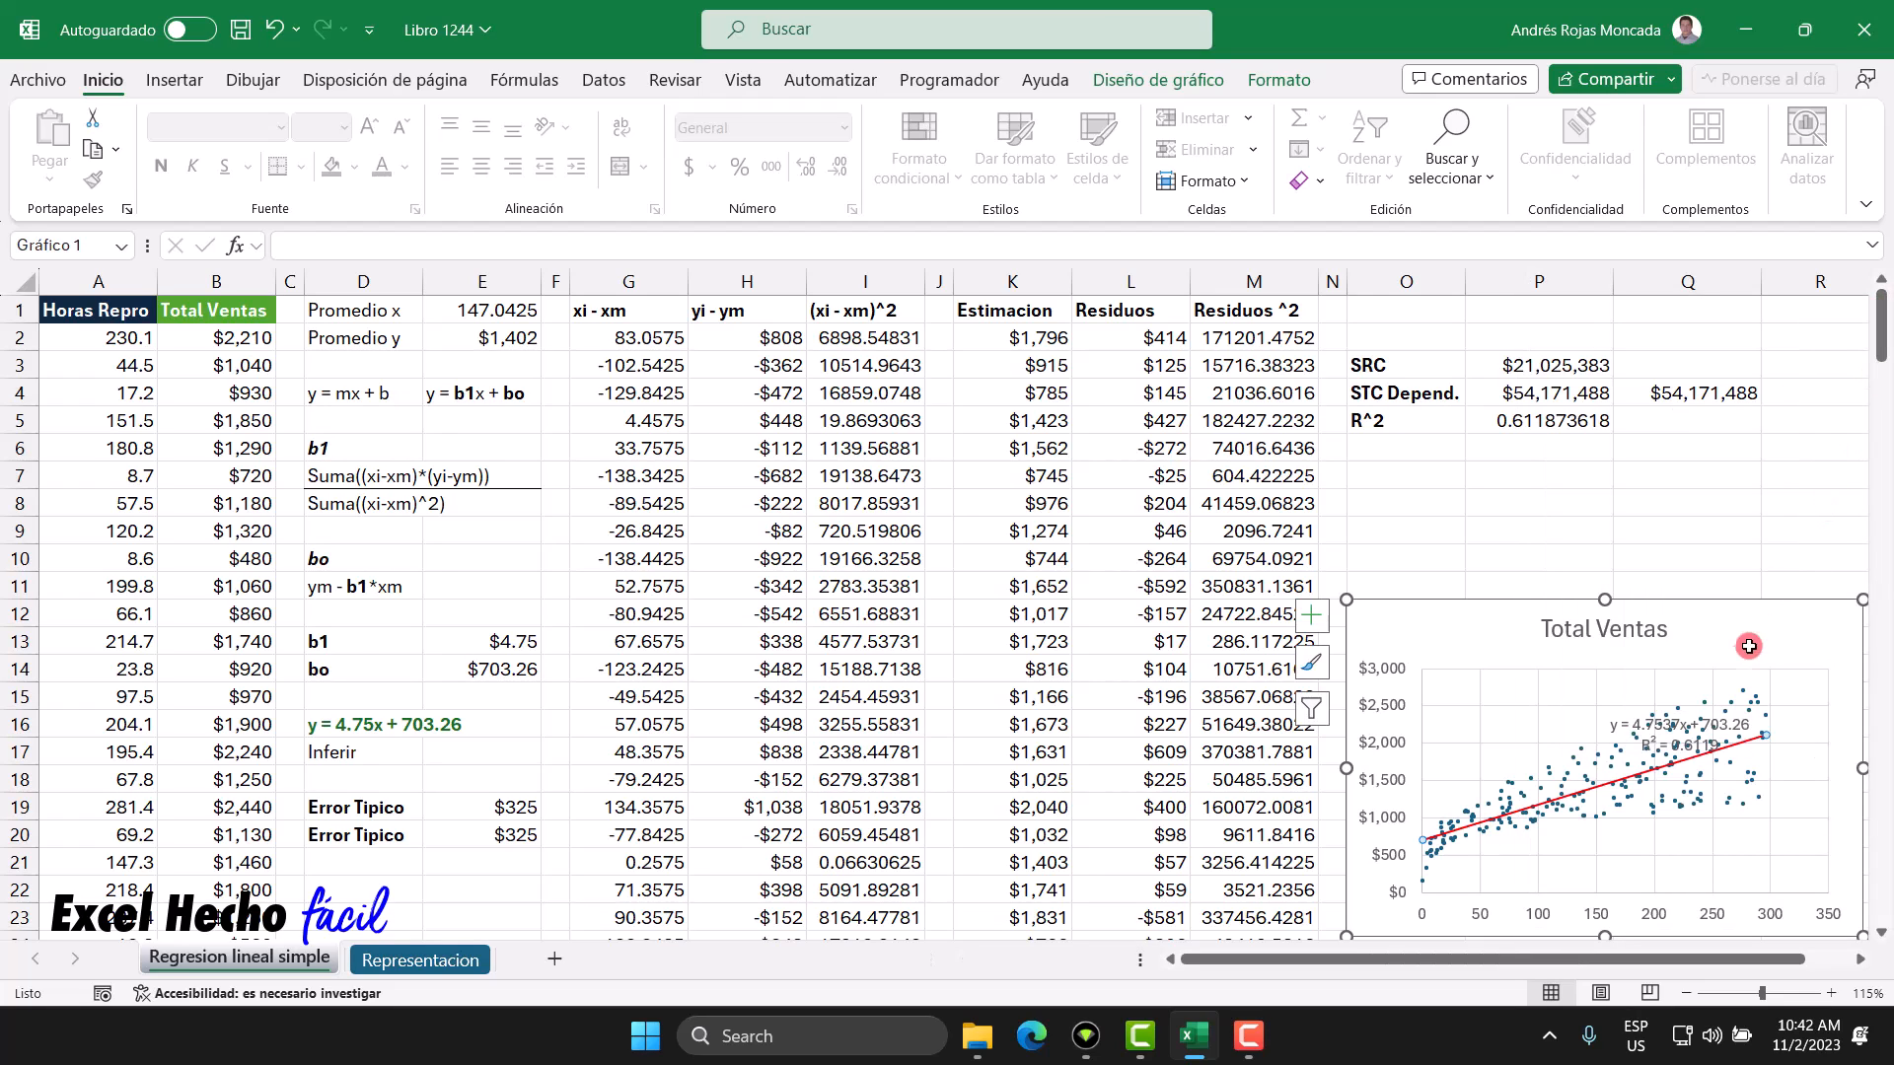
Step: Move the trendline's equation label off the data points to beside the Total Ventas chart title, and deselect the chart
click(1718, 718)
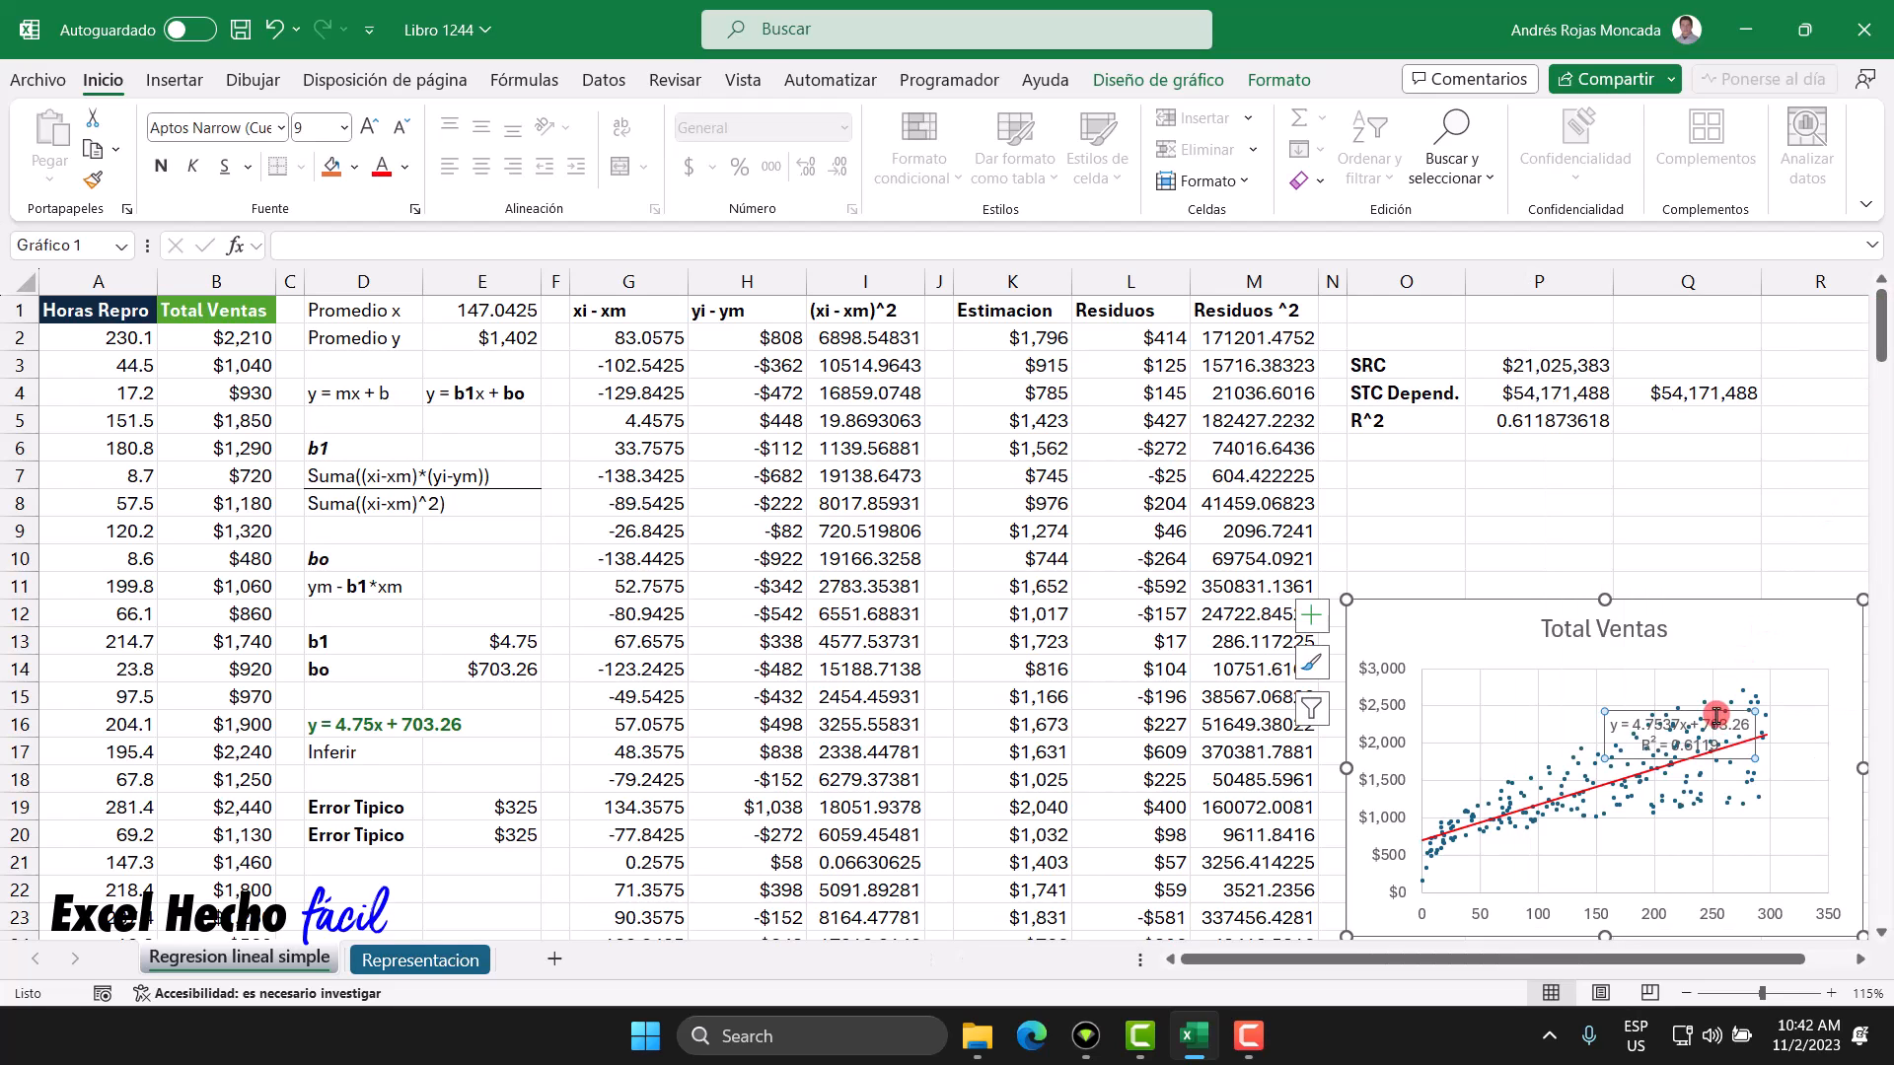
drag(1717, 713, 1791, 611)
click(1751, 681)
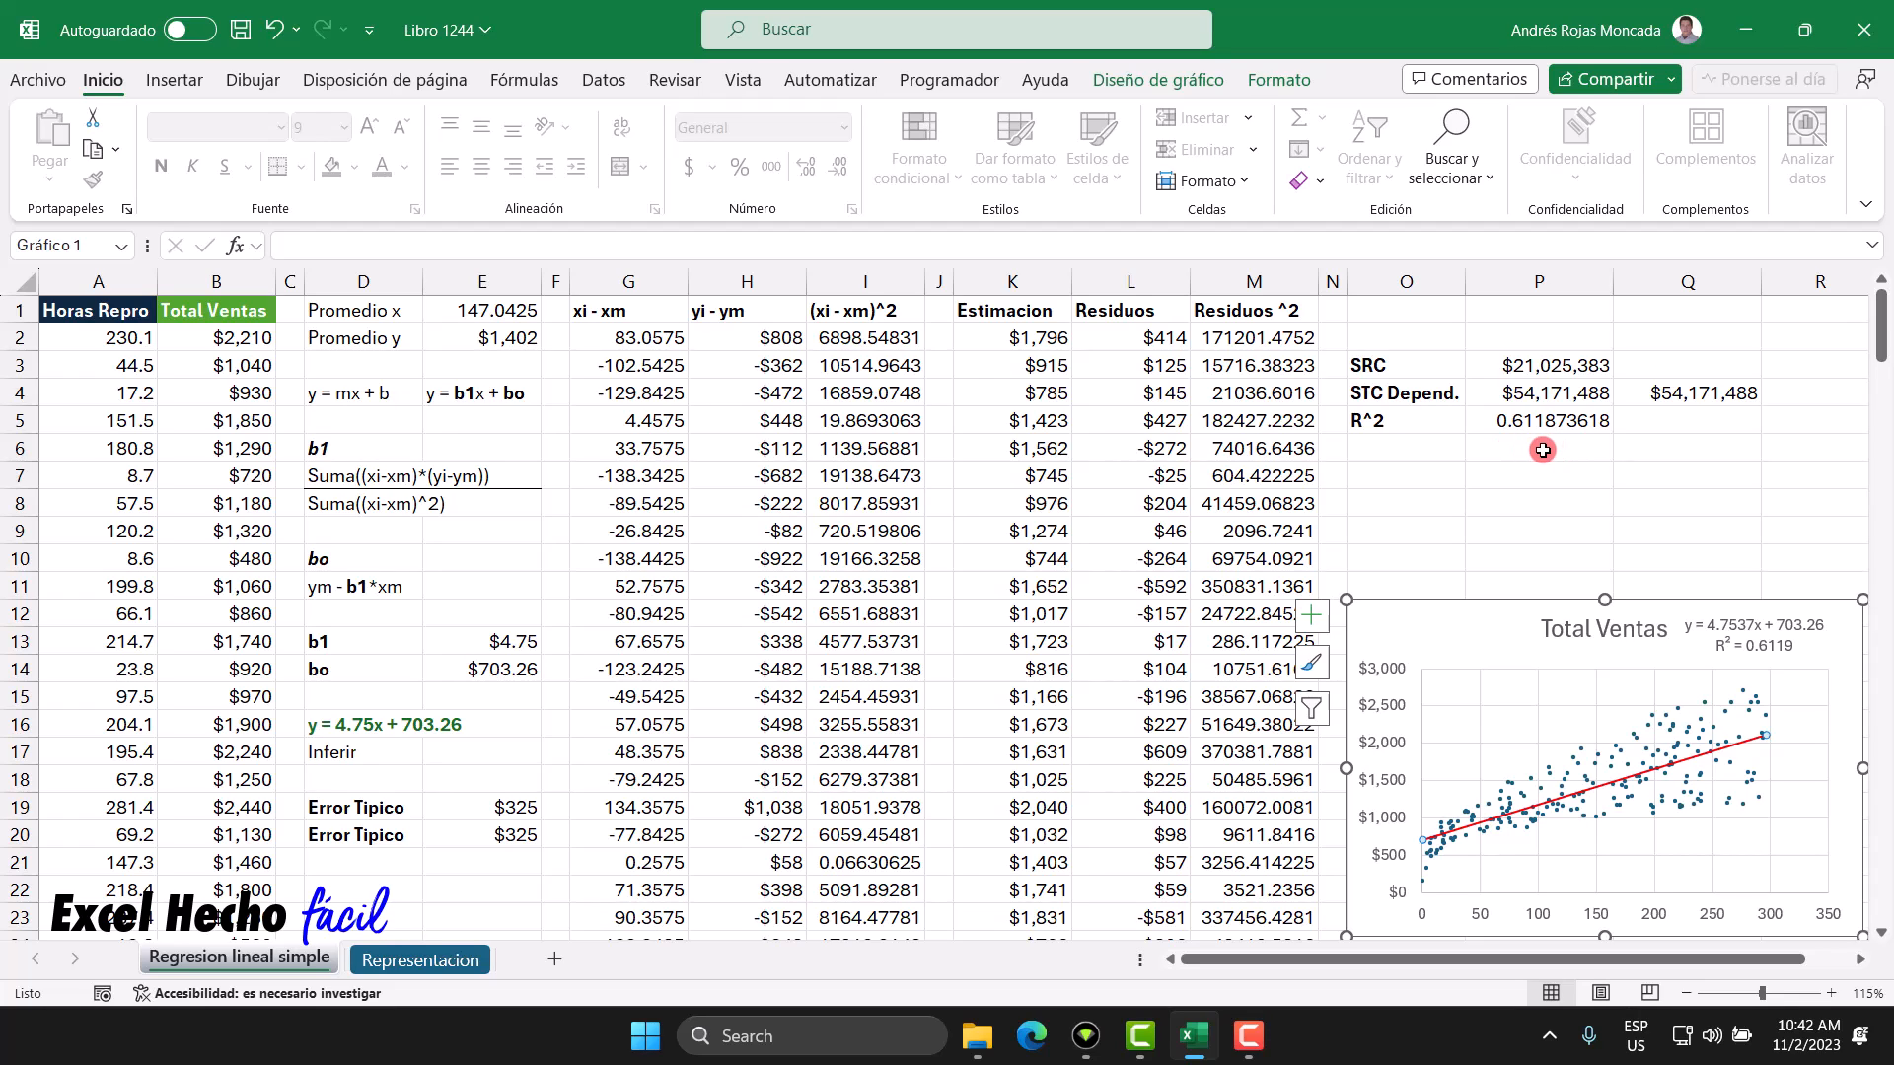
click(1746, 713)
key(Escape)
key(Escape)
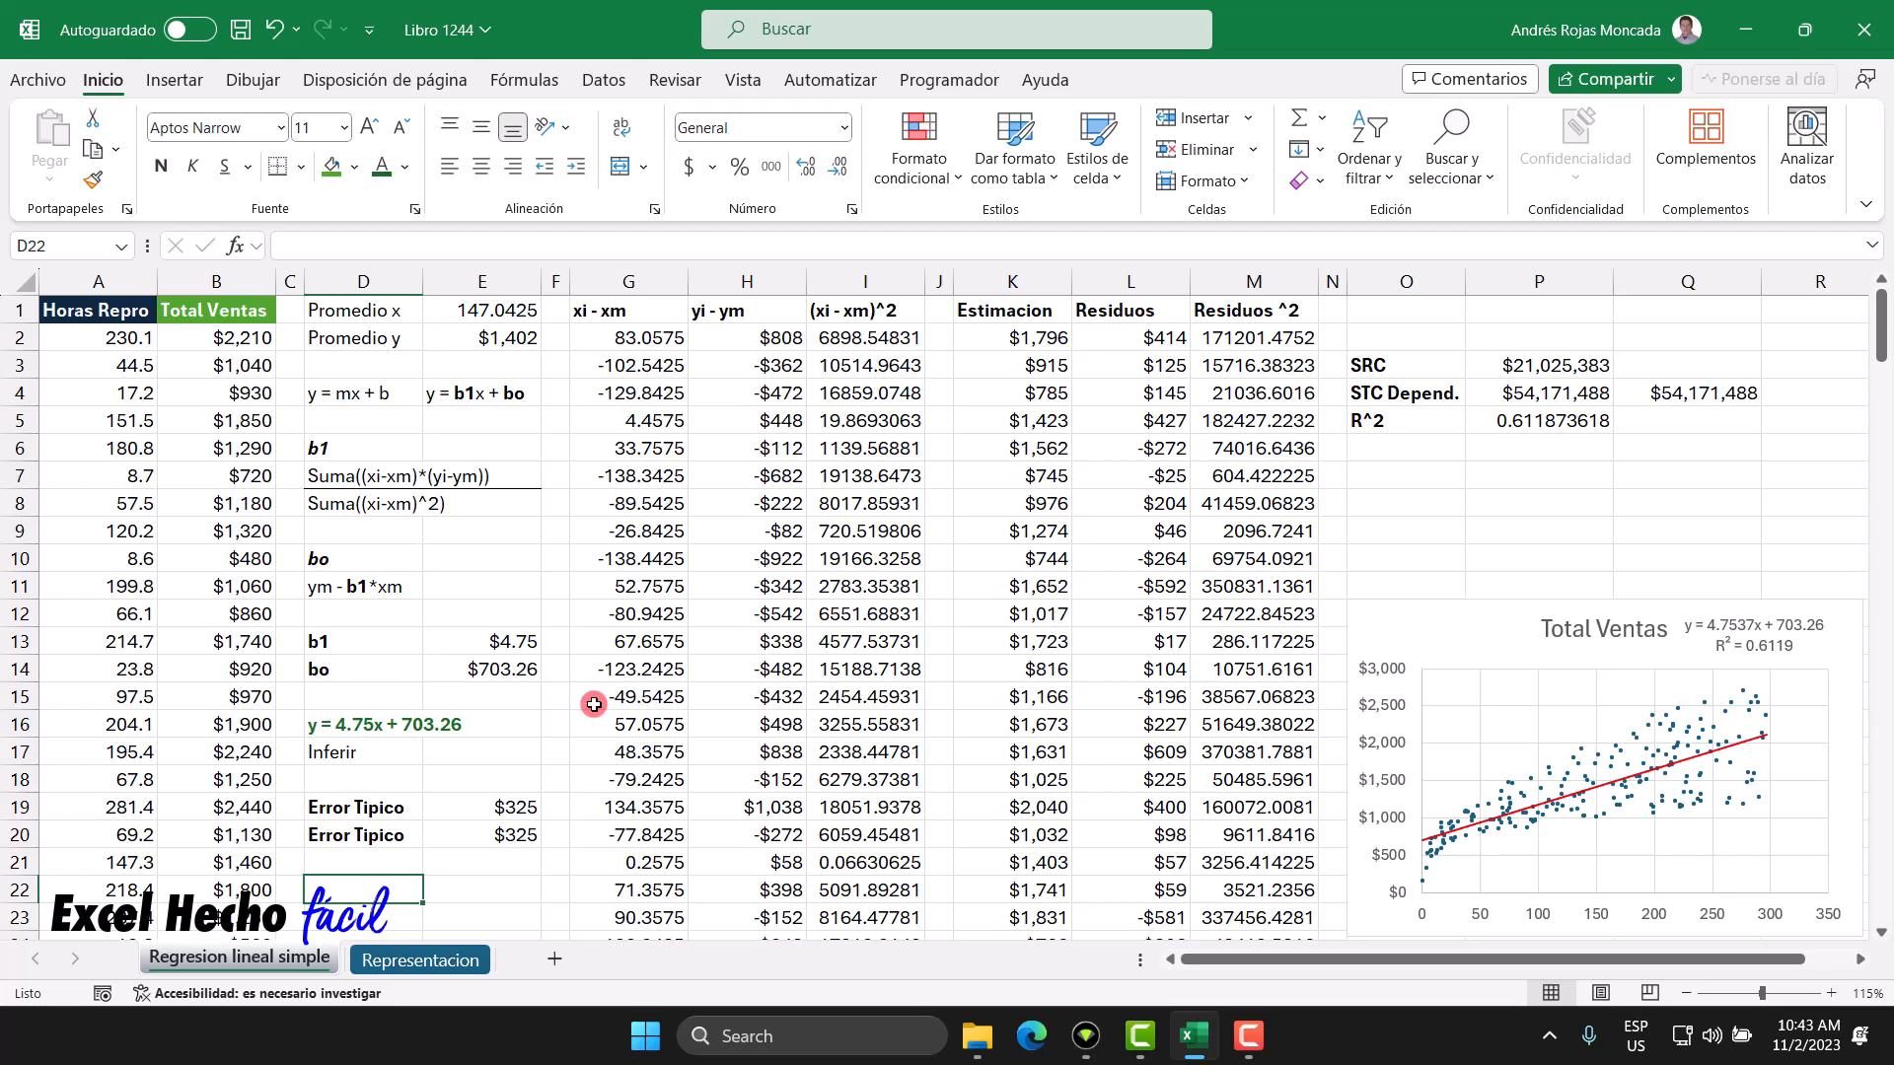
Step: Check in the Excel add-ins list that Herramientas para análisis is enabled
click(40, 81)
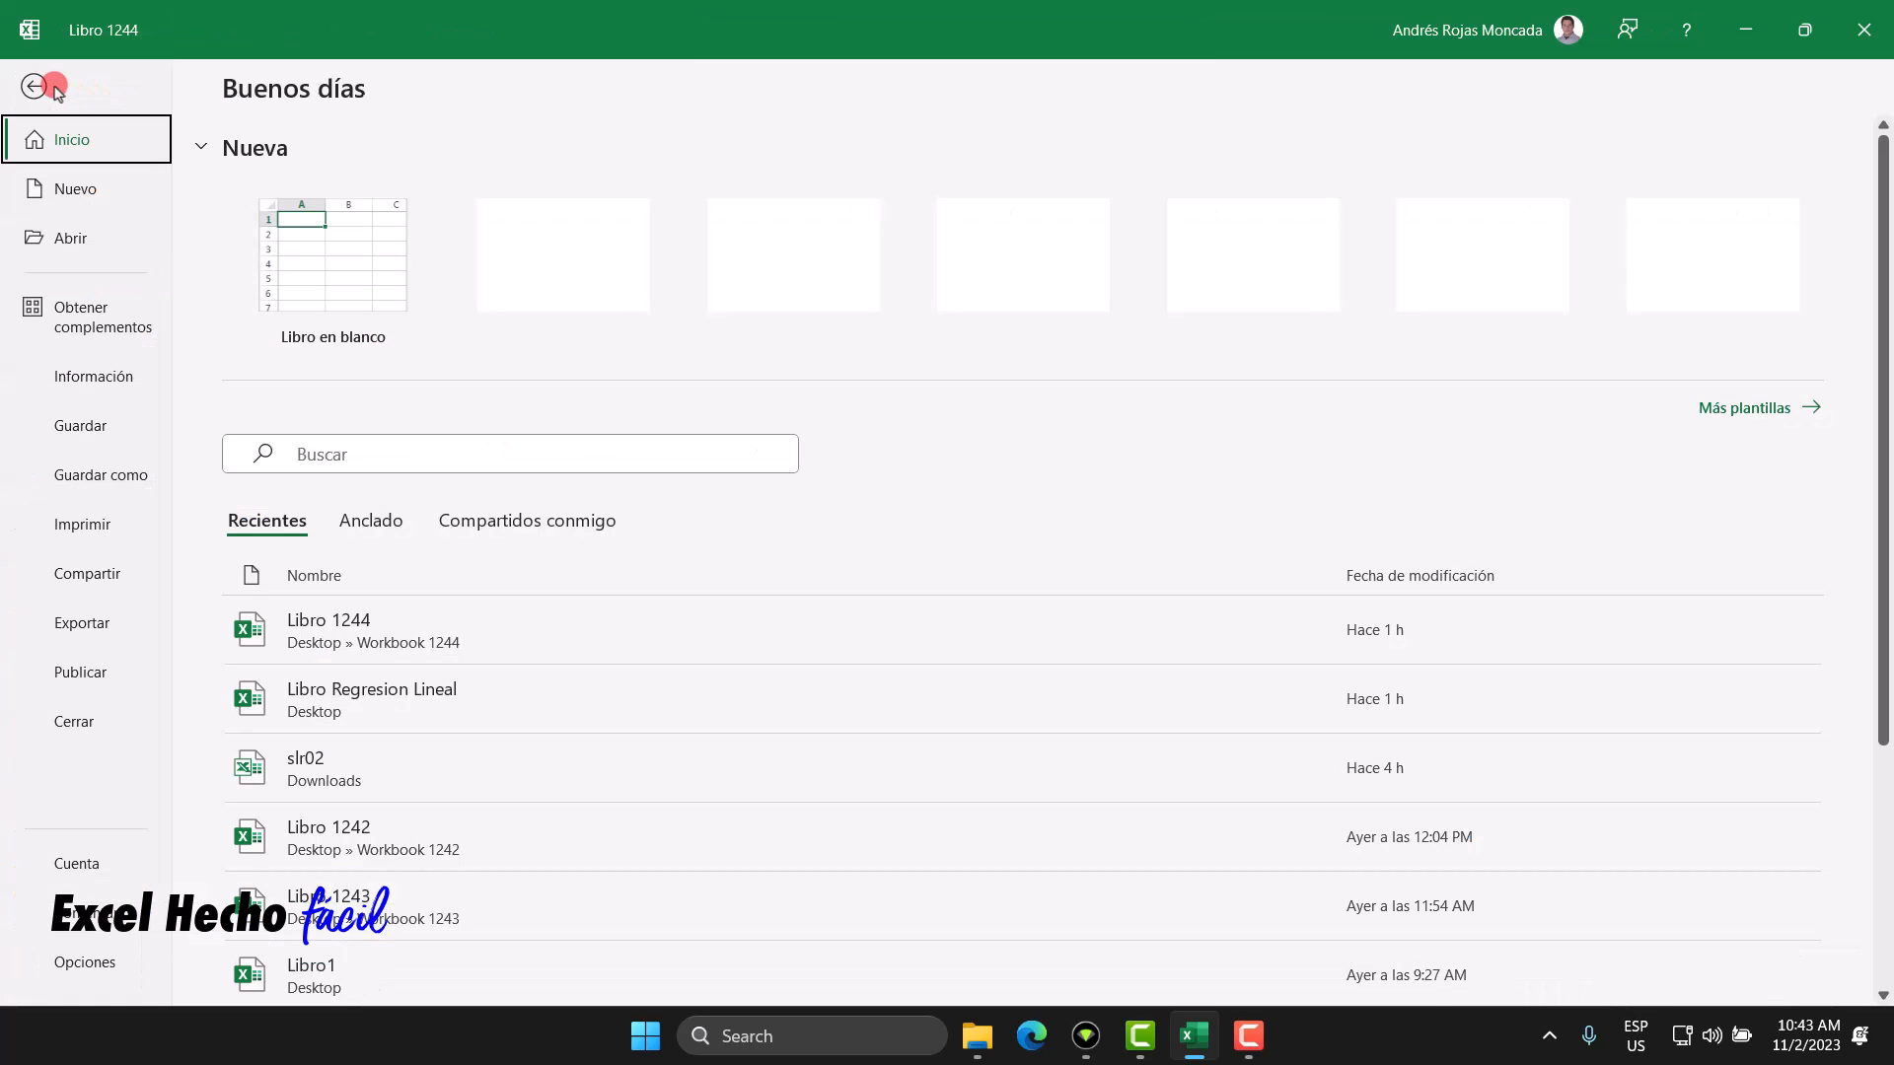
click(81, 959)
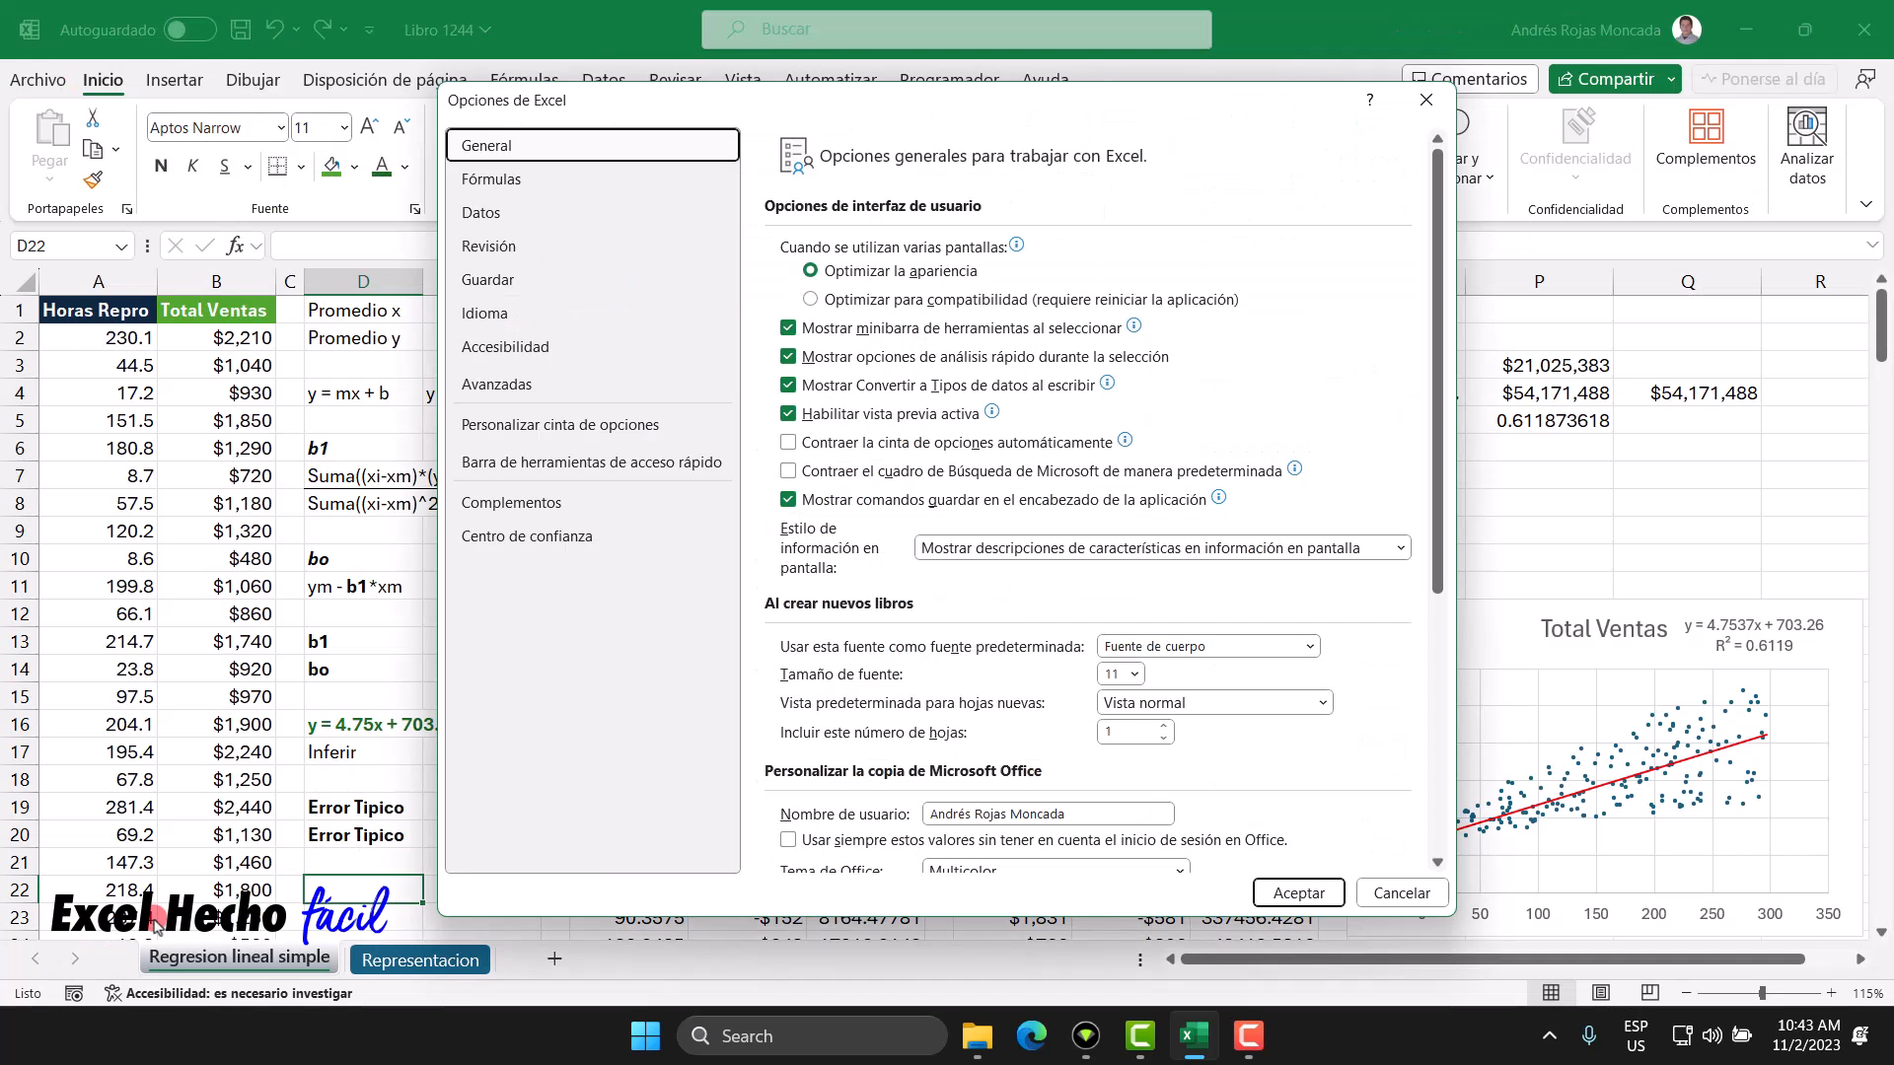
click(571, 505)
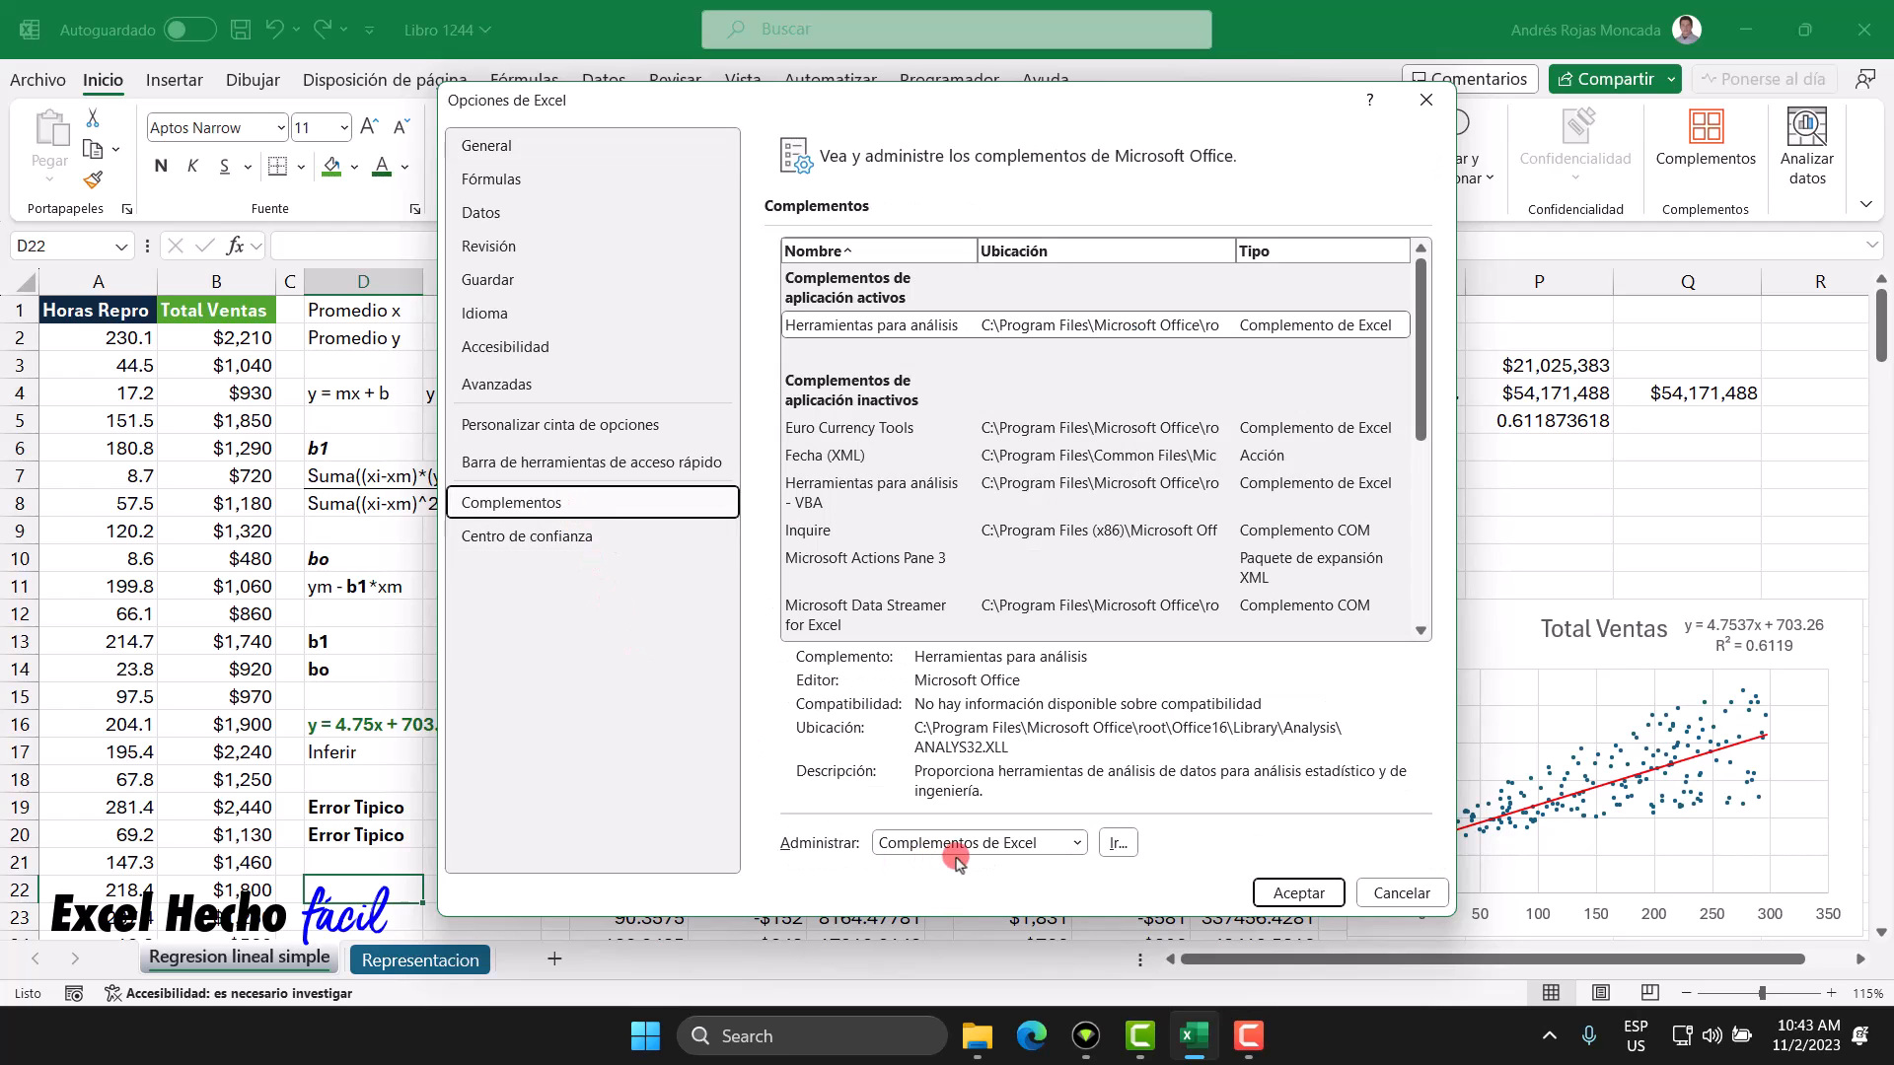
click(1115, 844)
click(651, 412)
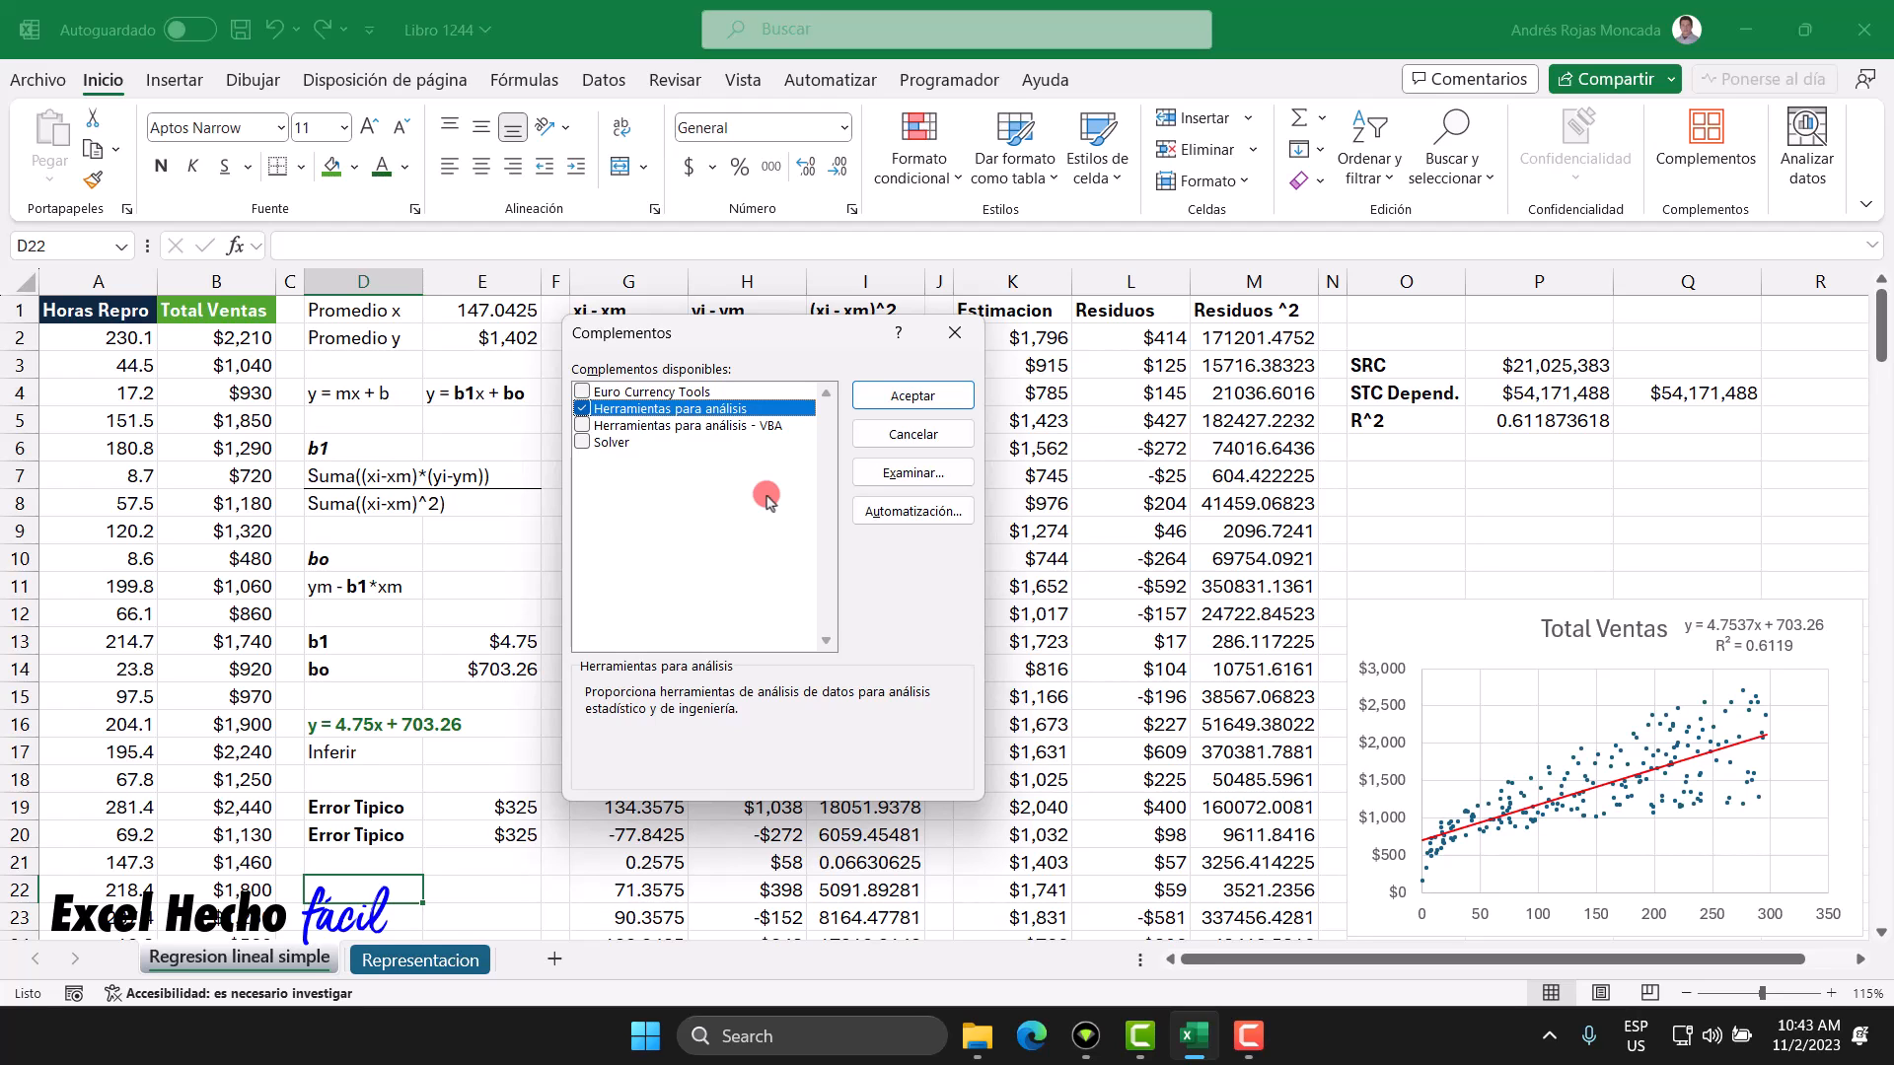
click(952, 335)
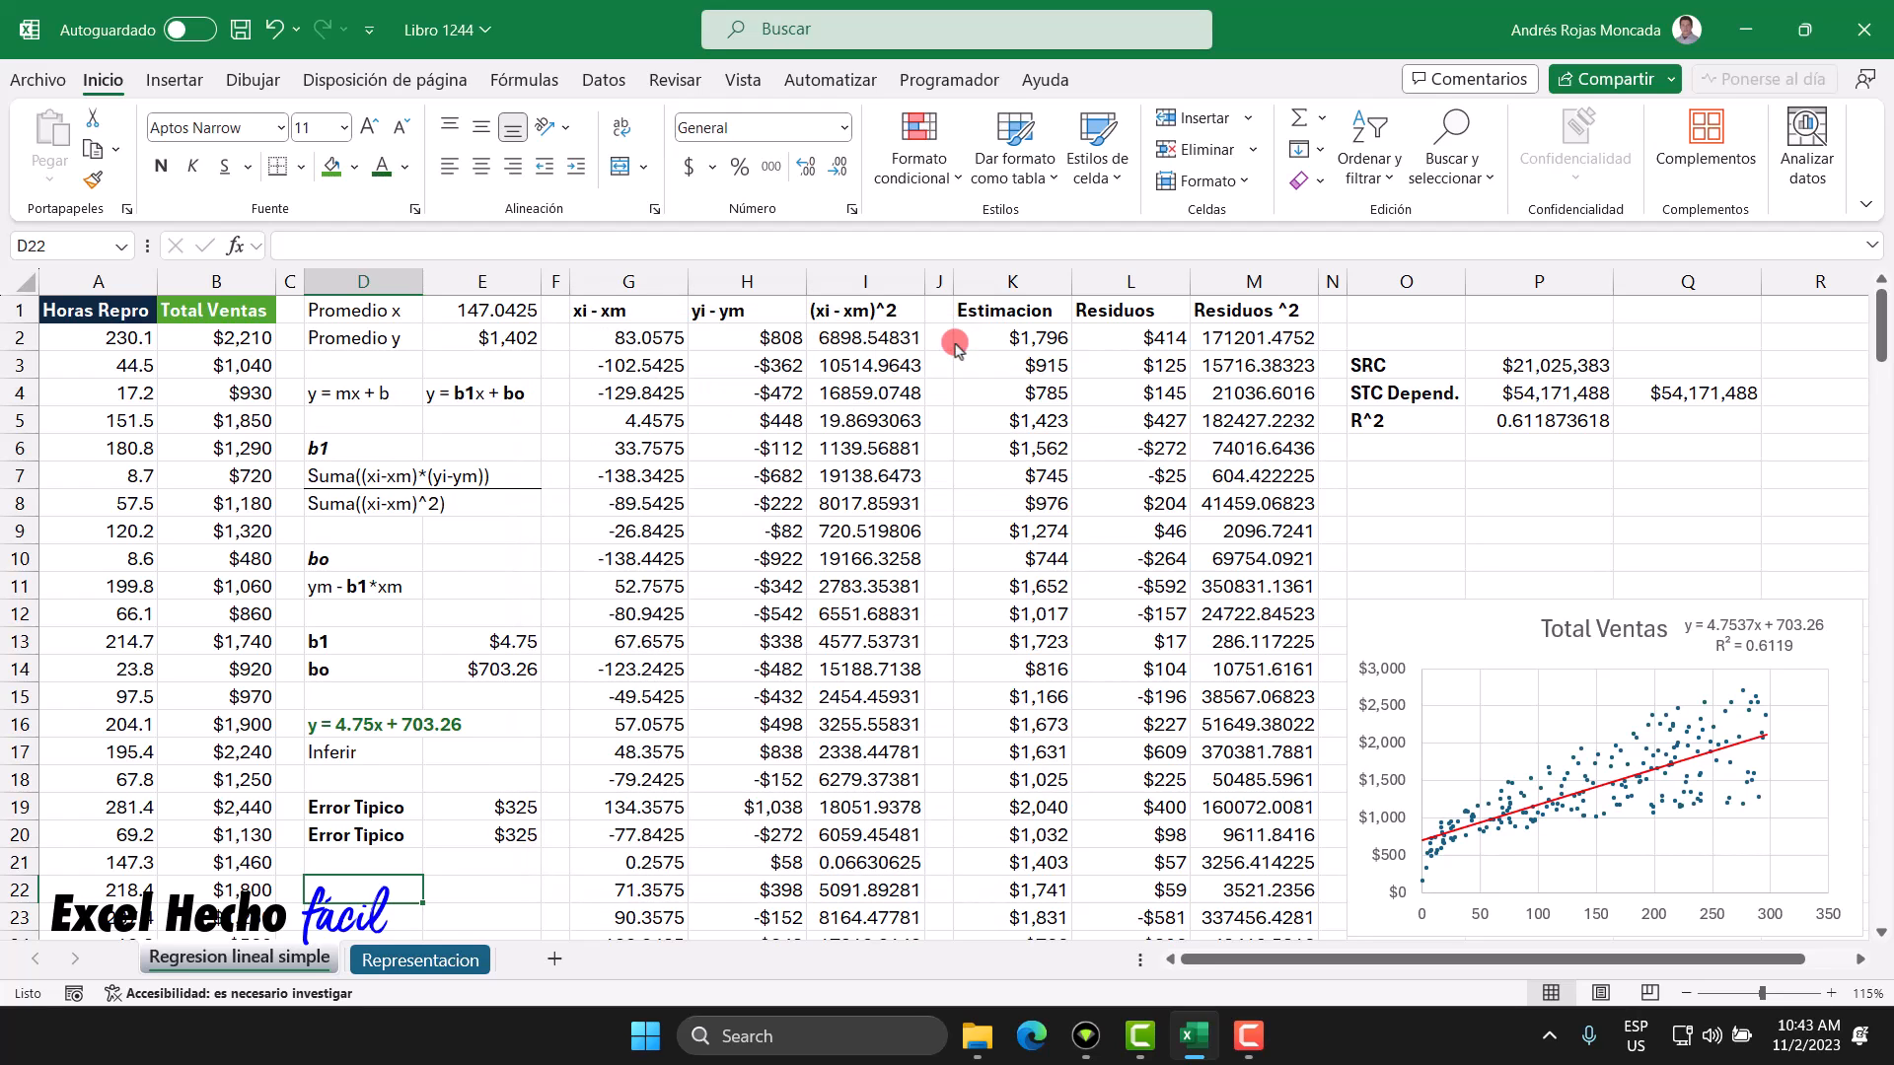
Step: Start a Regresión data analysis with the Total Ventas column, B1:B201, as the Y input range
click(606, 82)
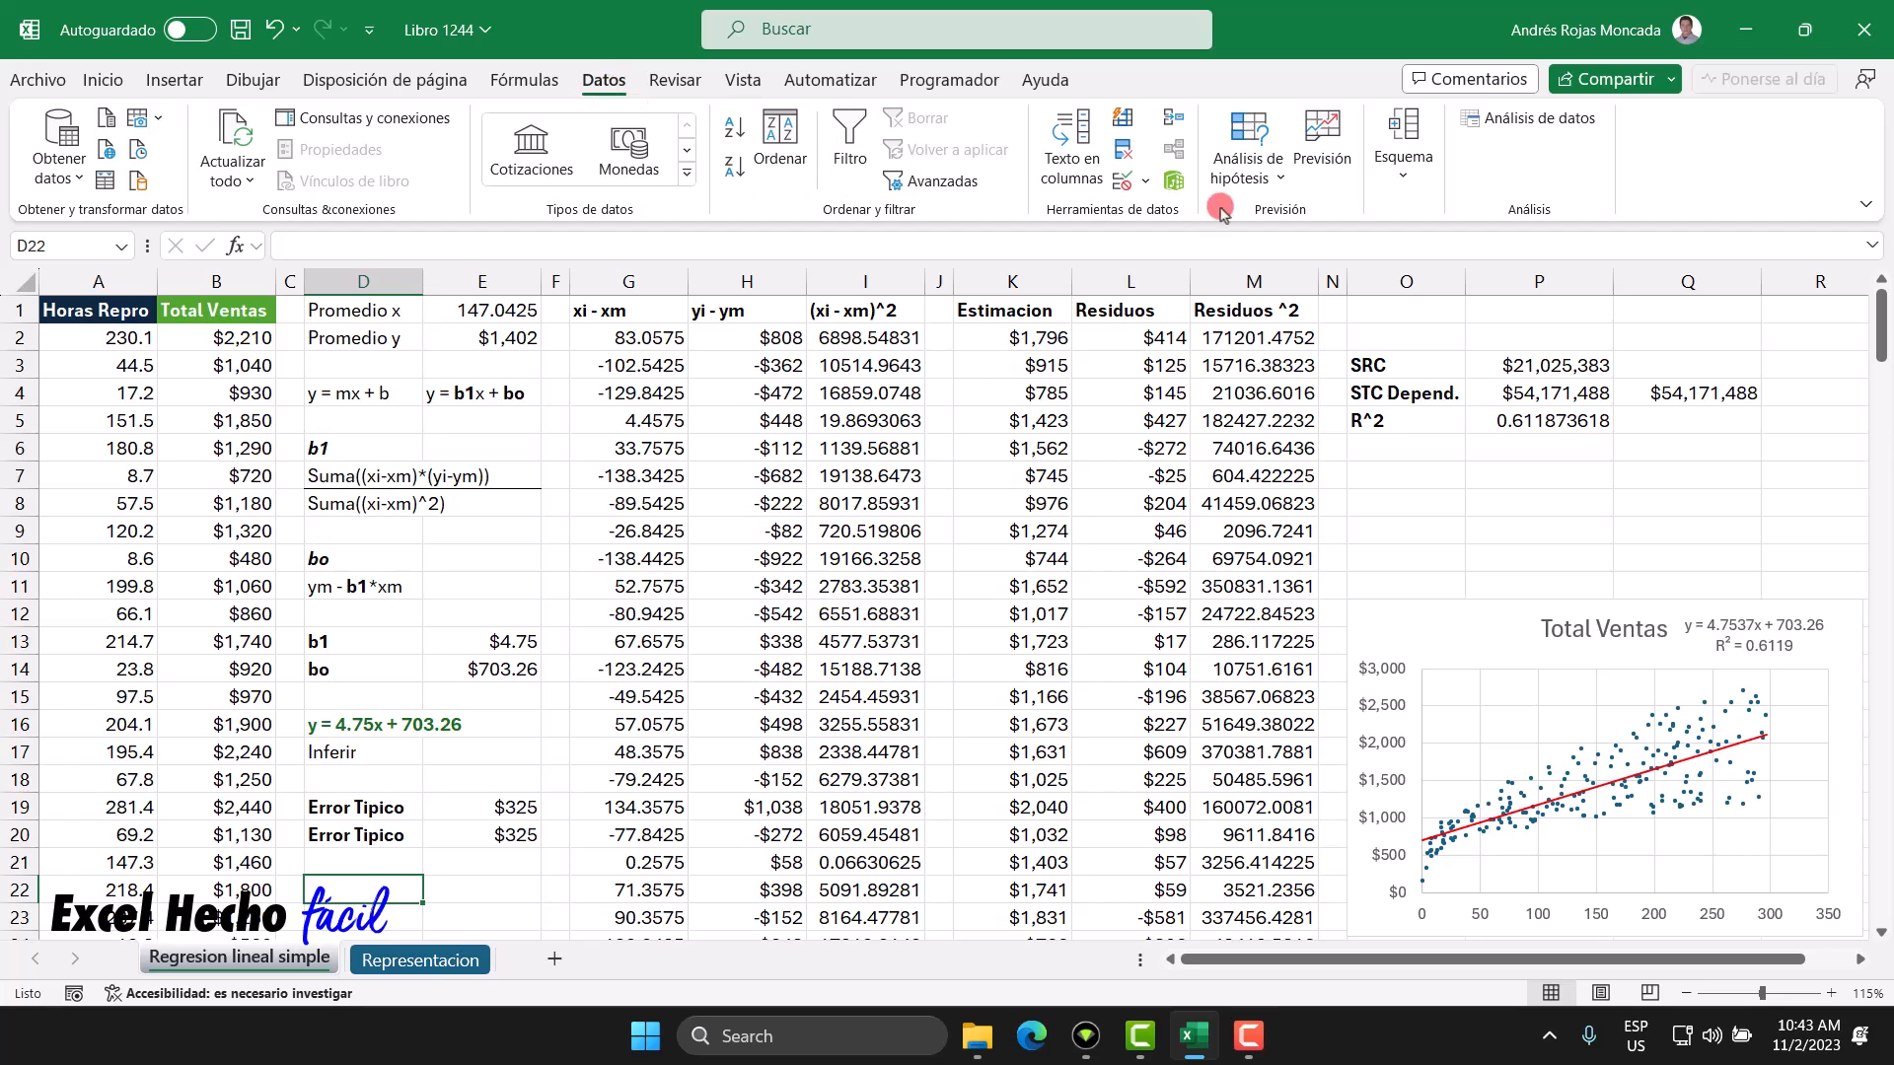
click(1498, 120)
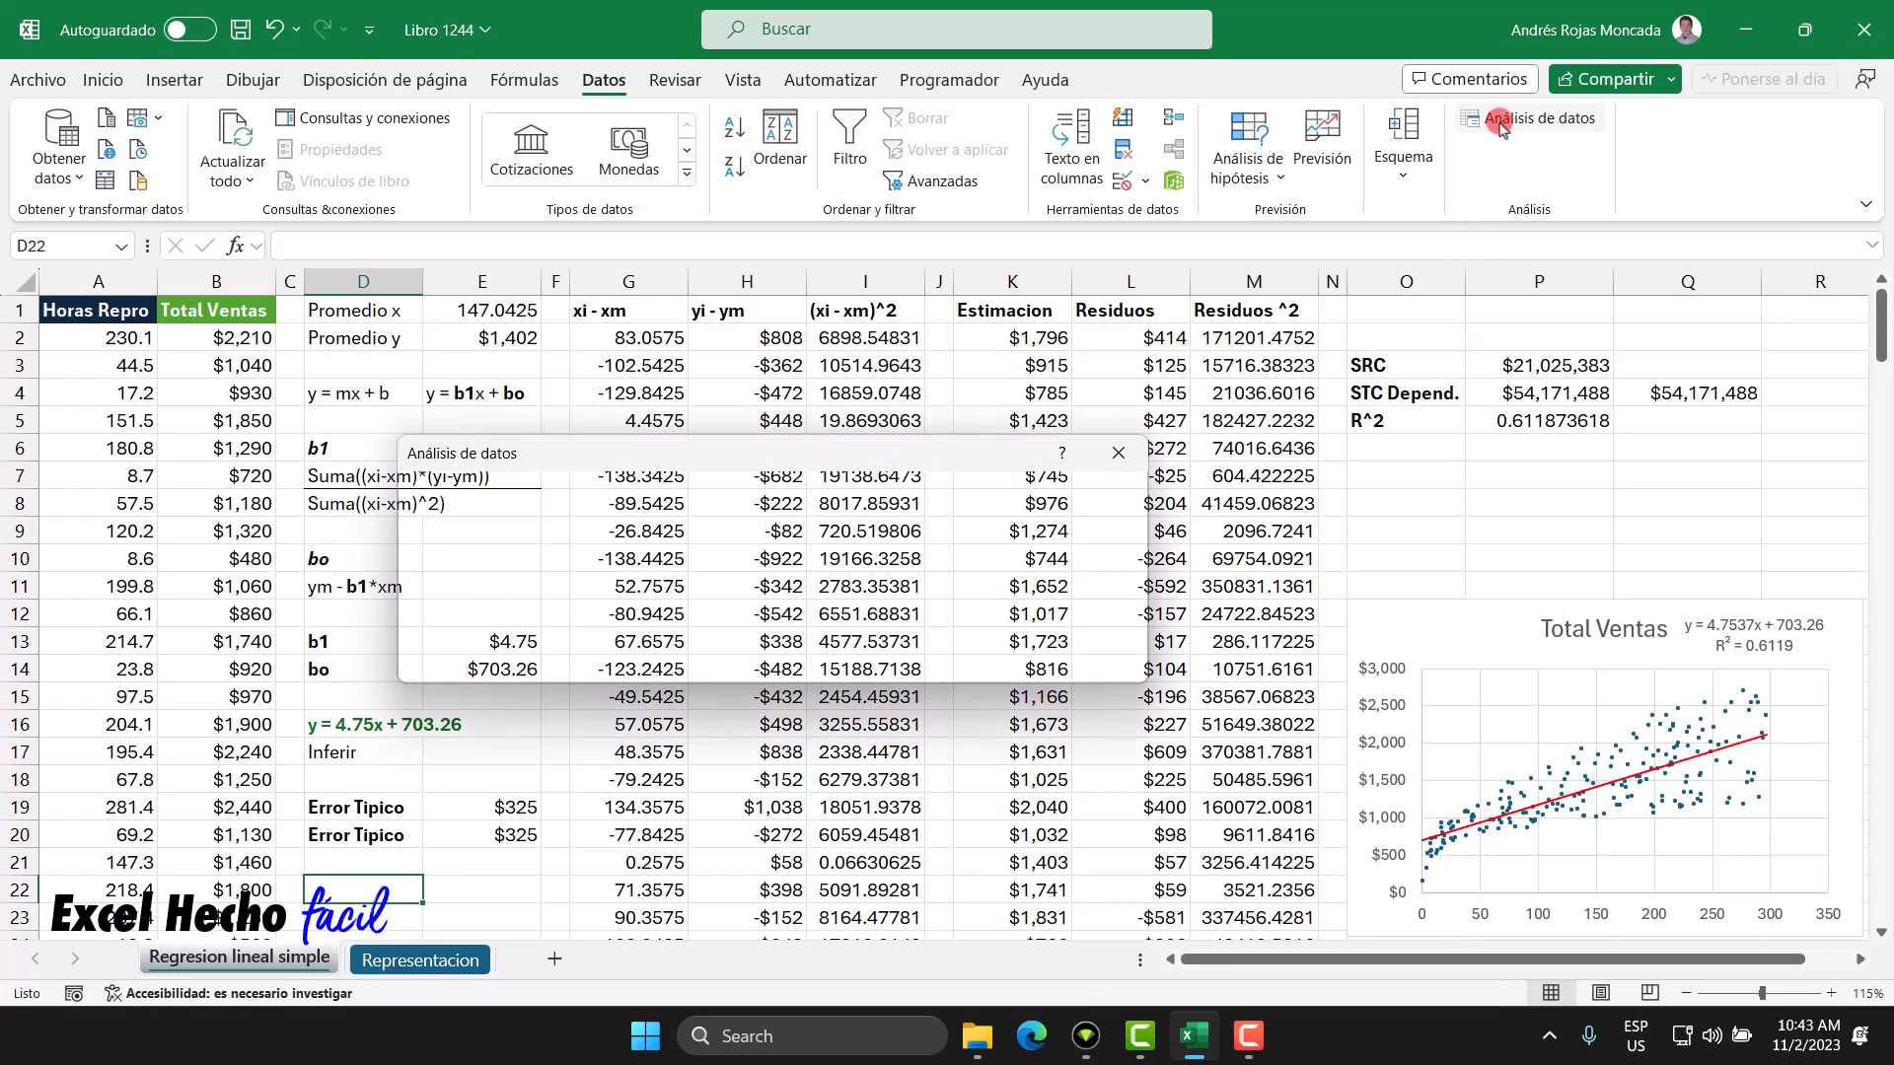
drag(1012, 570, 1013, 607)
click(466, 595)
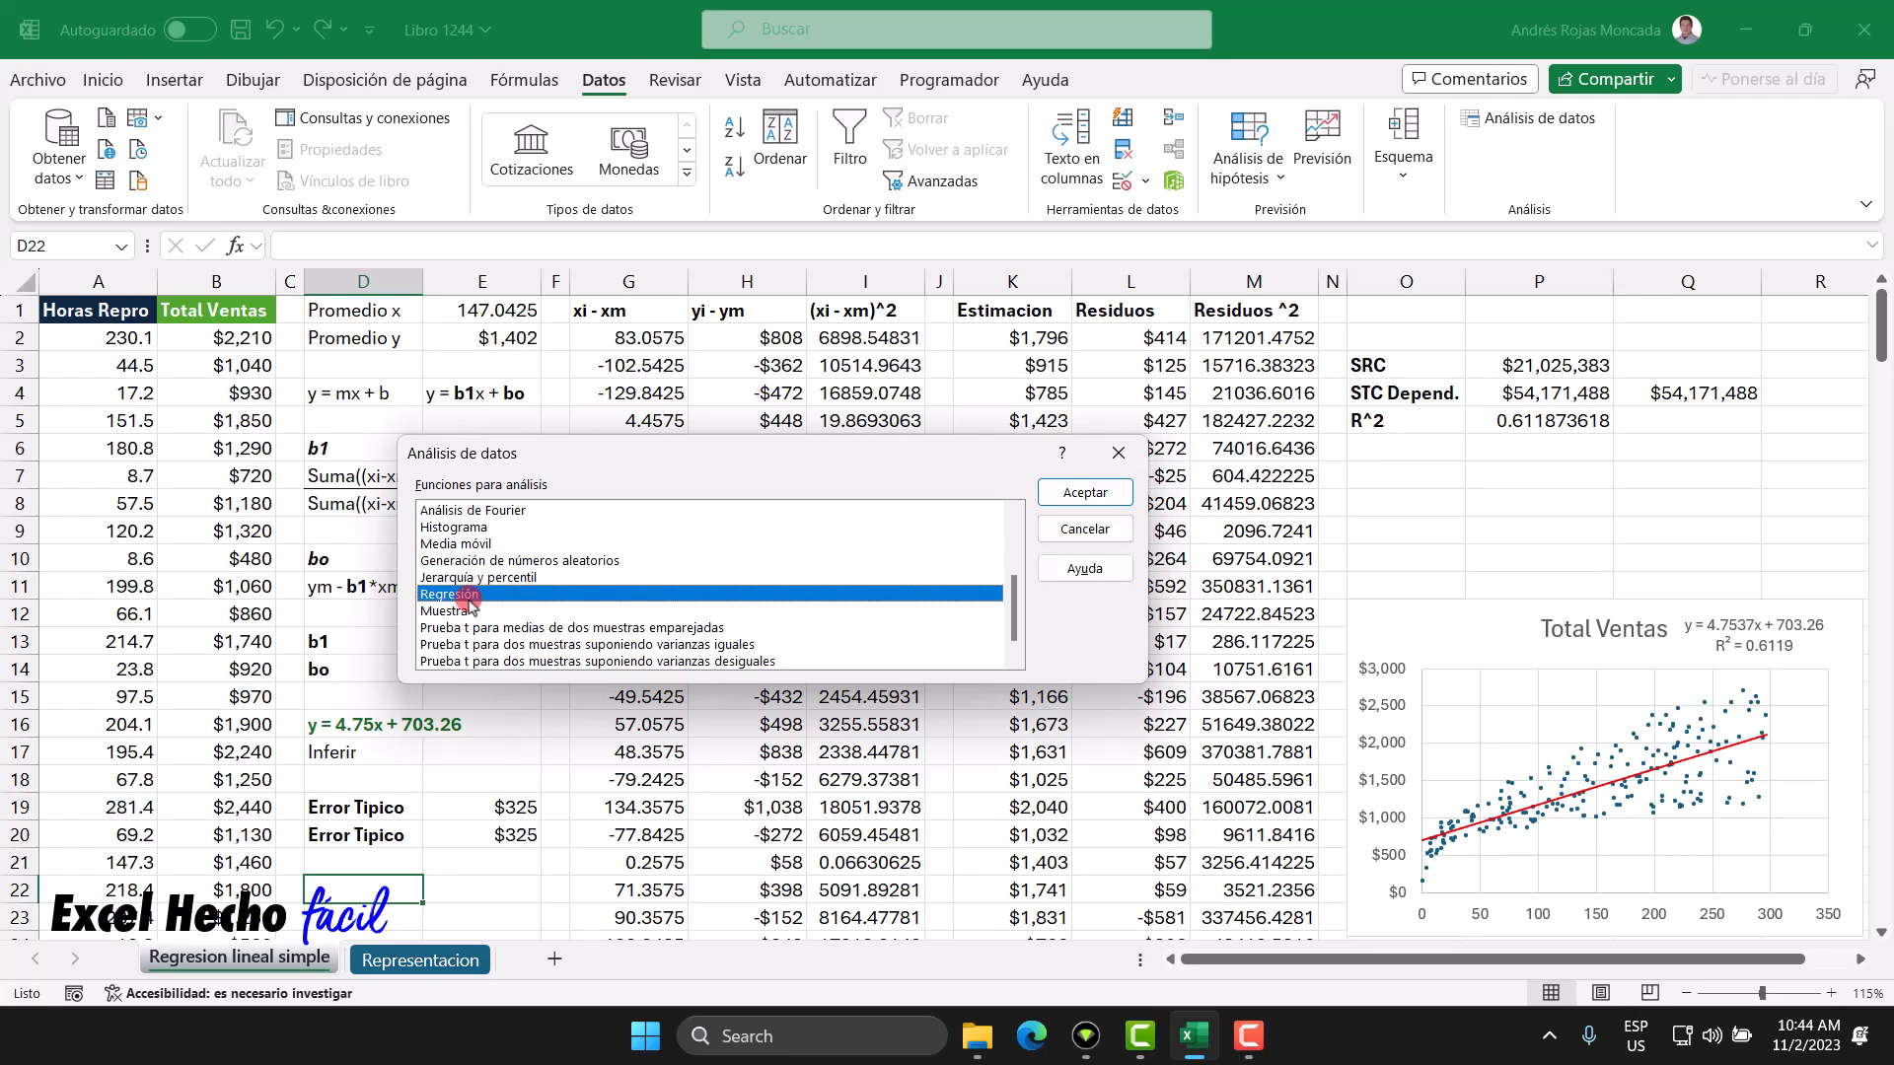
mouse_move(1016, 618)
mouse_down()
mouse_move(1016, 550)
mouse_move(1016, 626)
mouse_up()
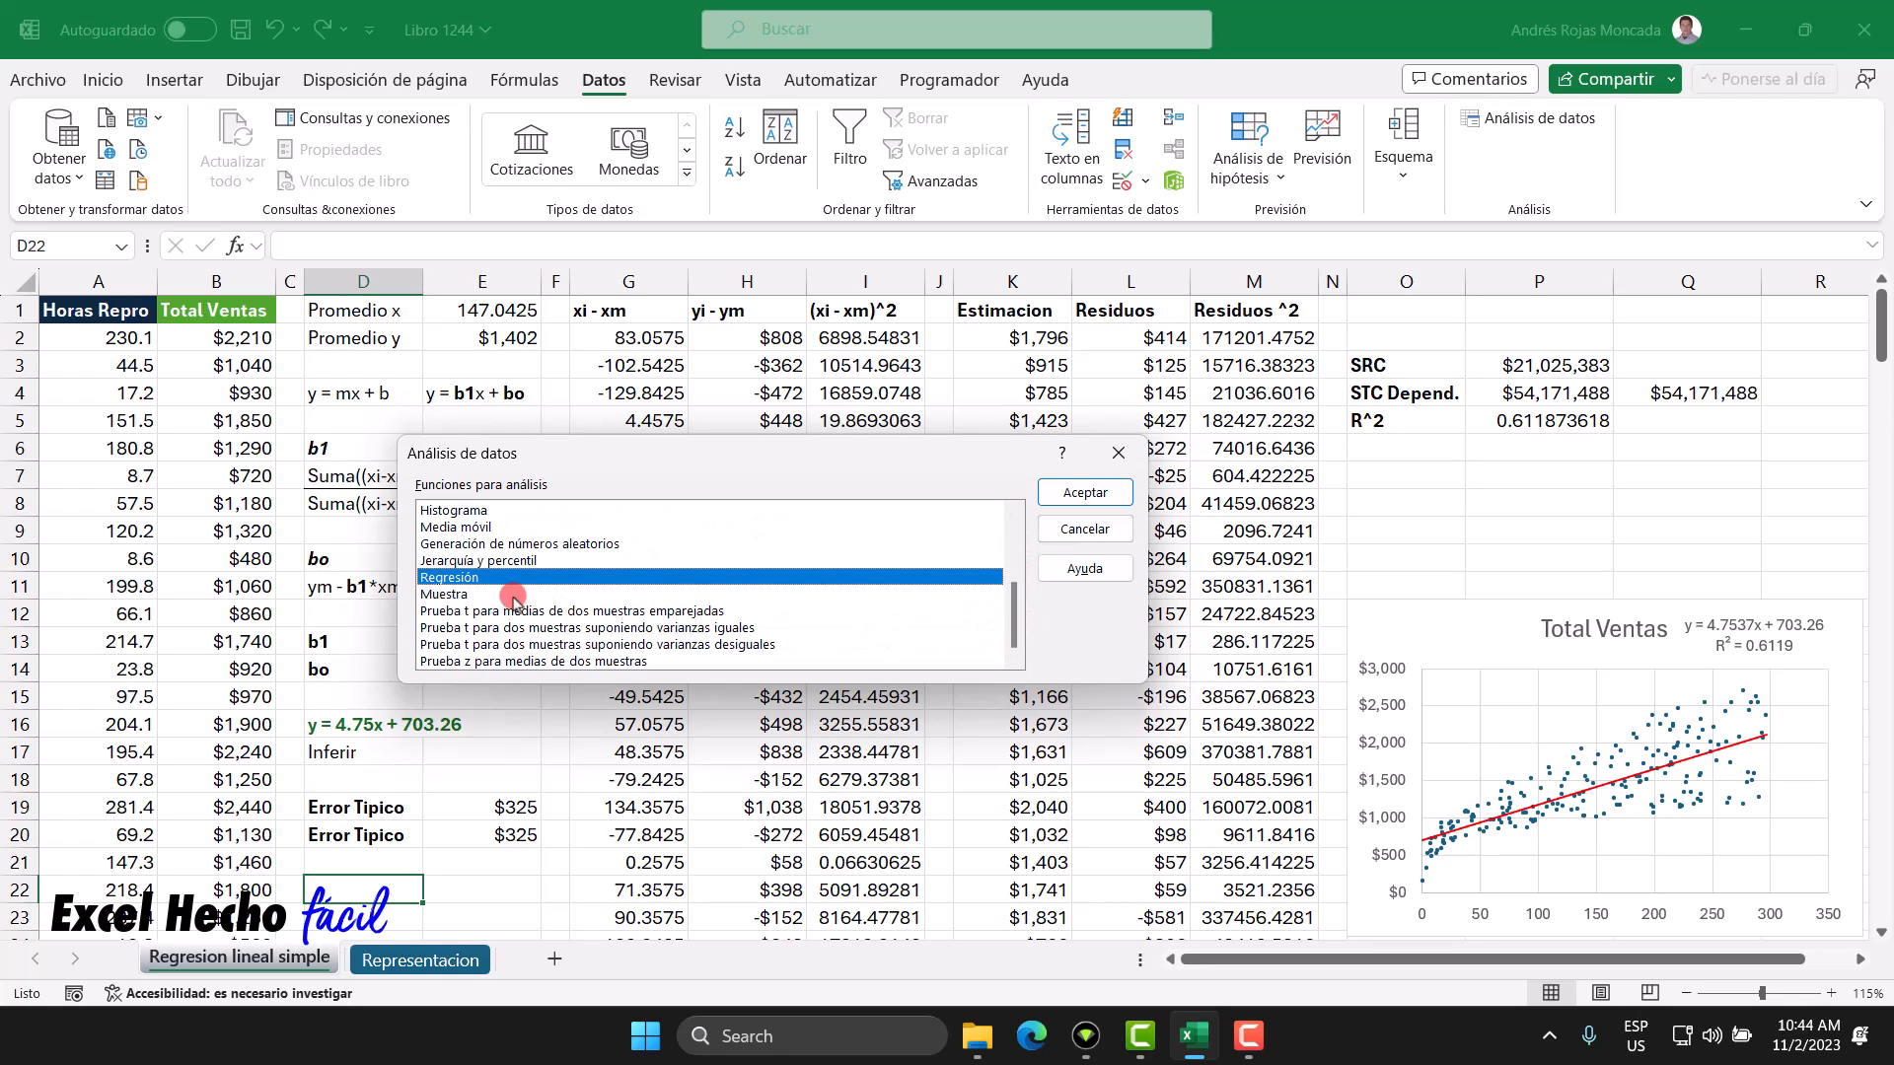
click(1045, 496)
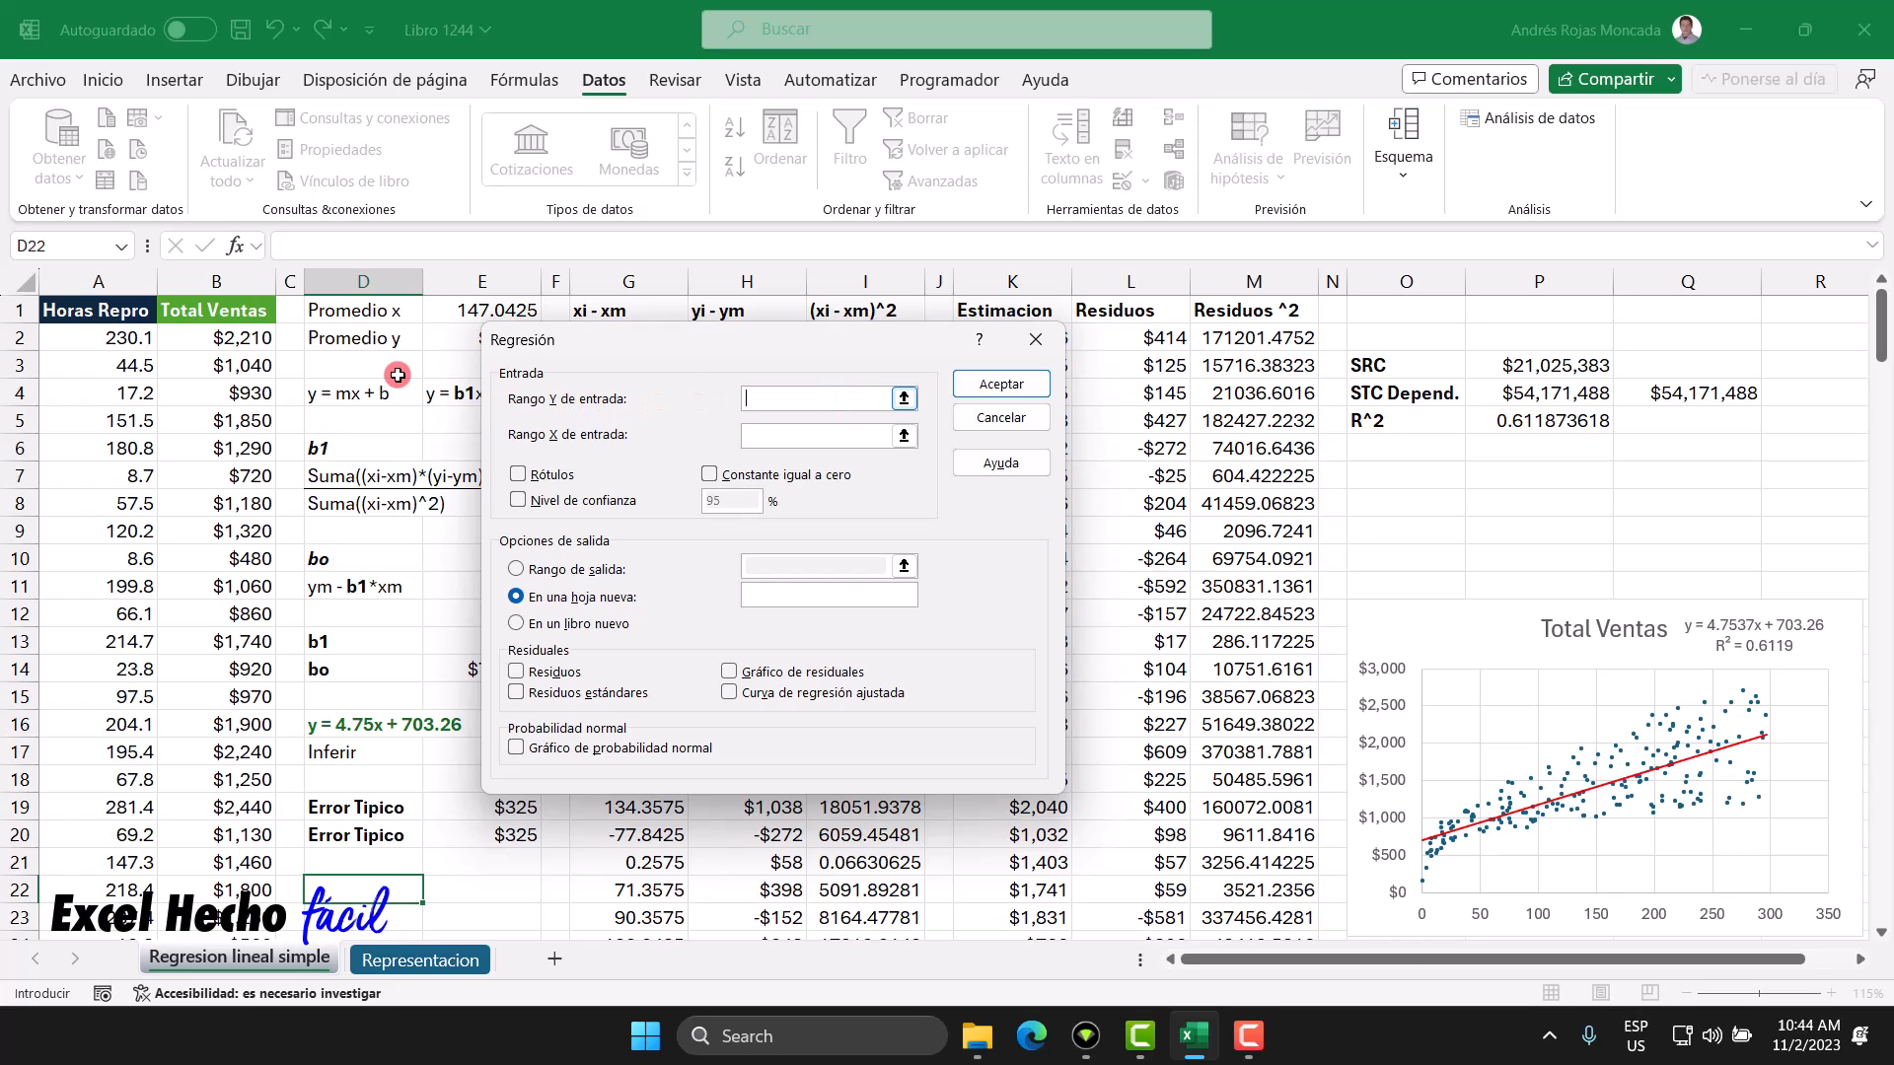
click(258, 310)
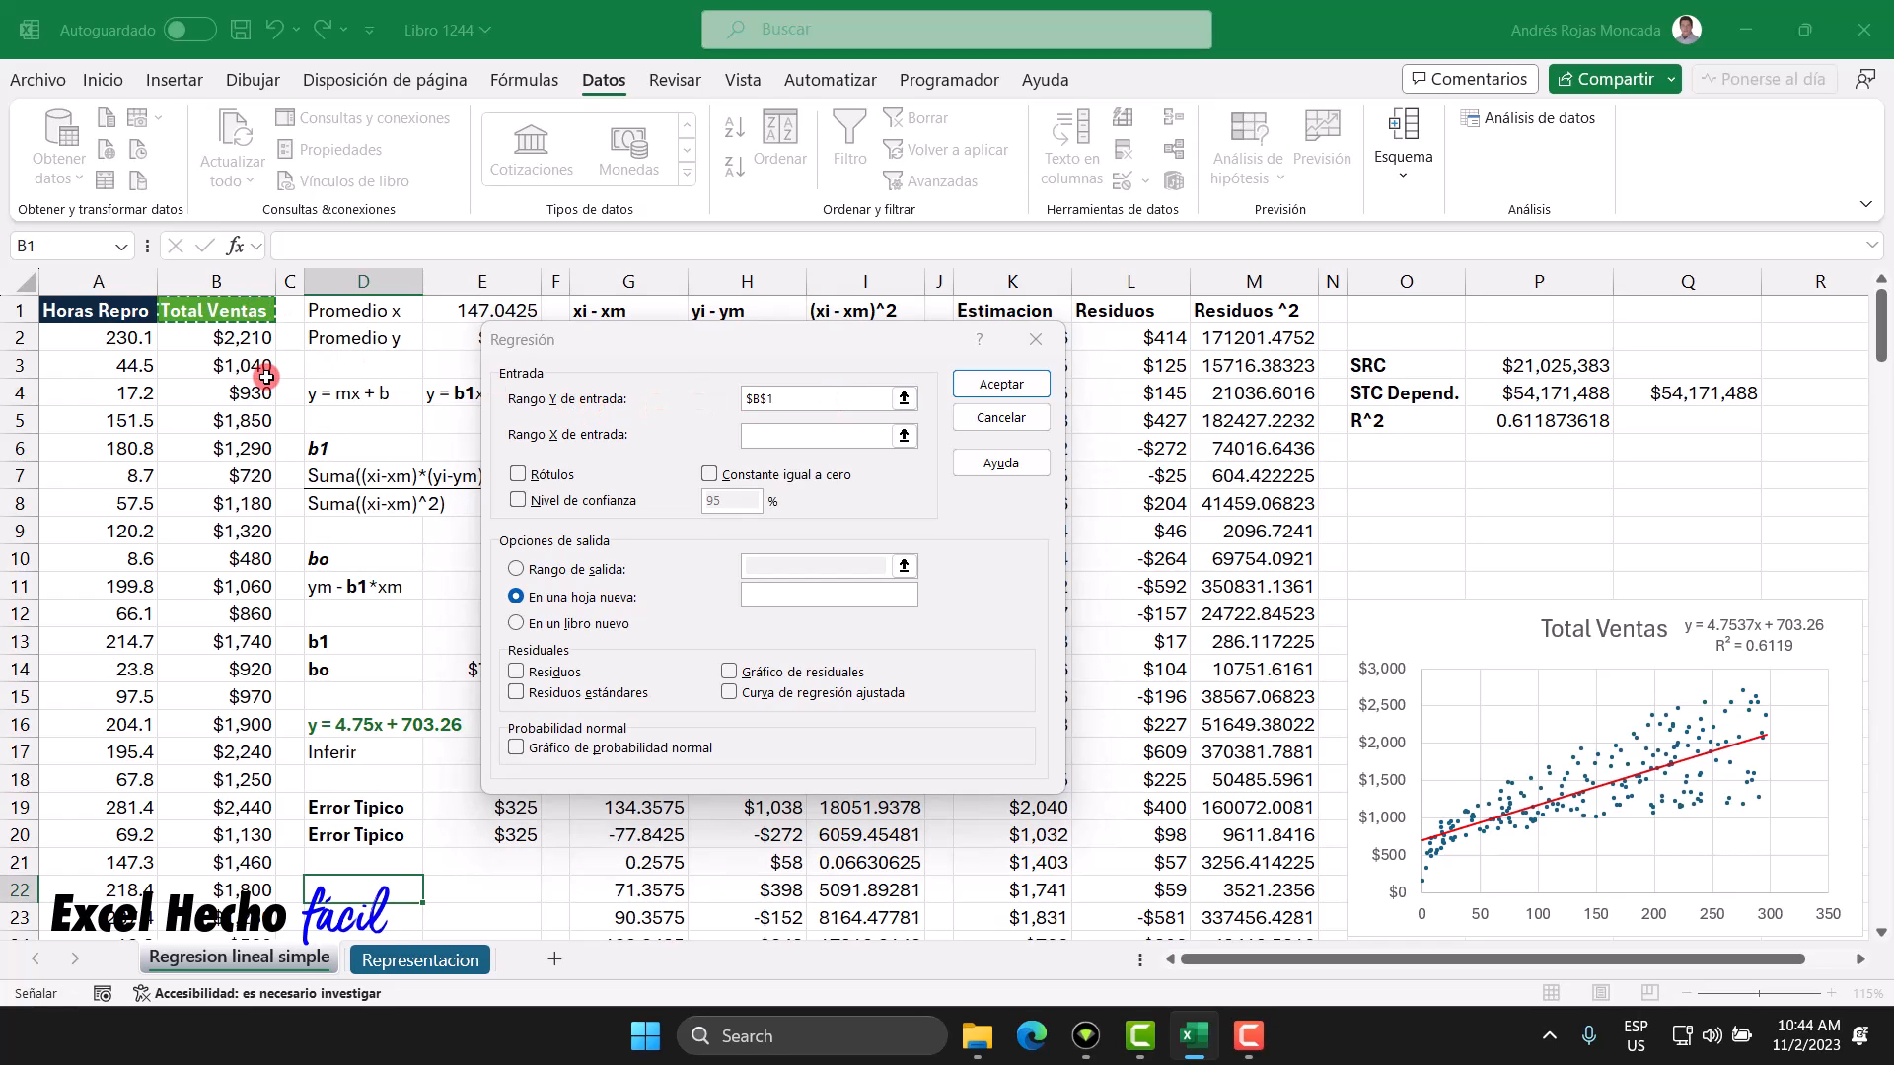
key(ctrl+shift+Down)
scroll(266, 377, up, 20)
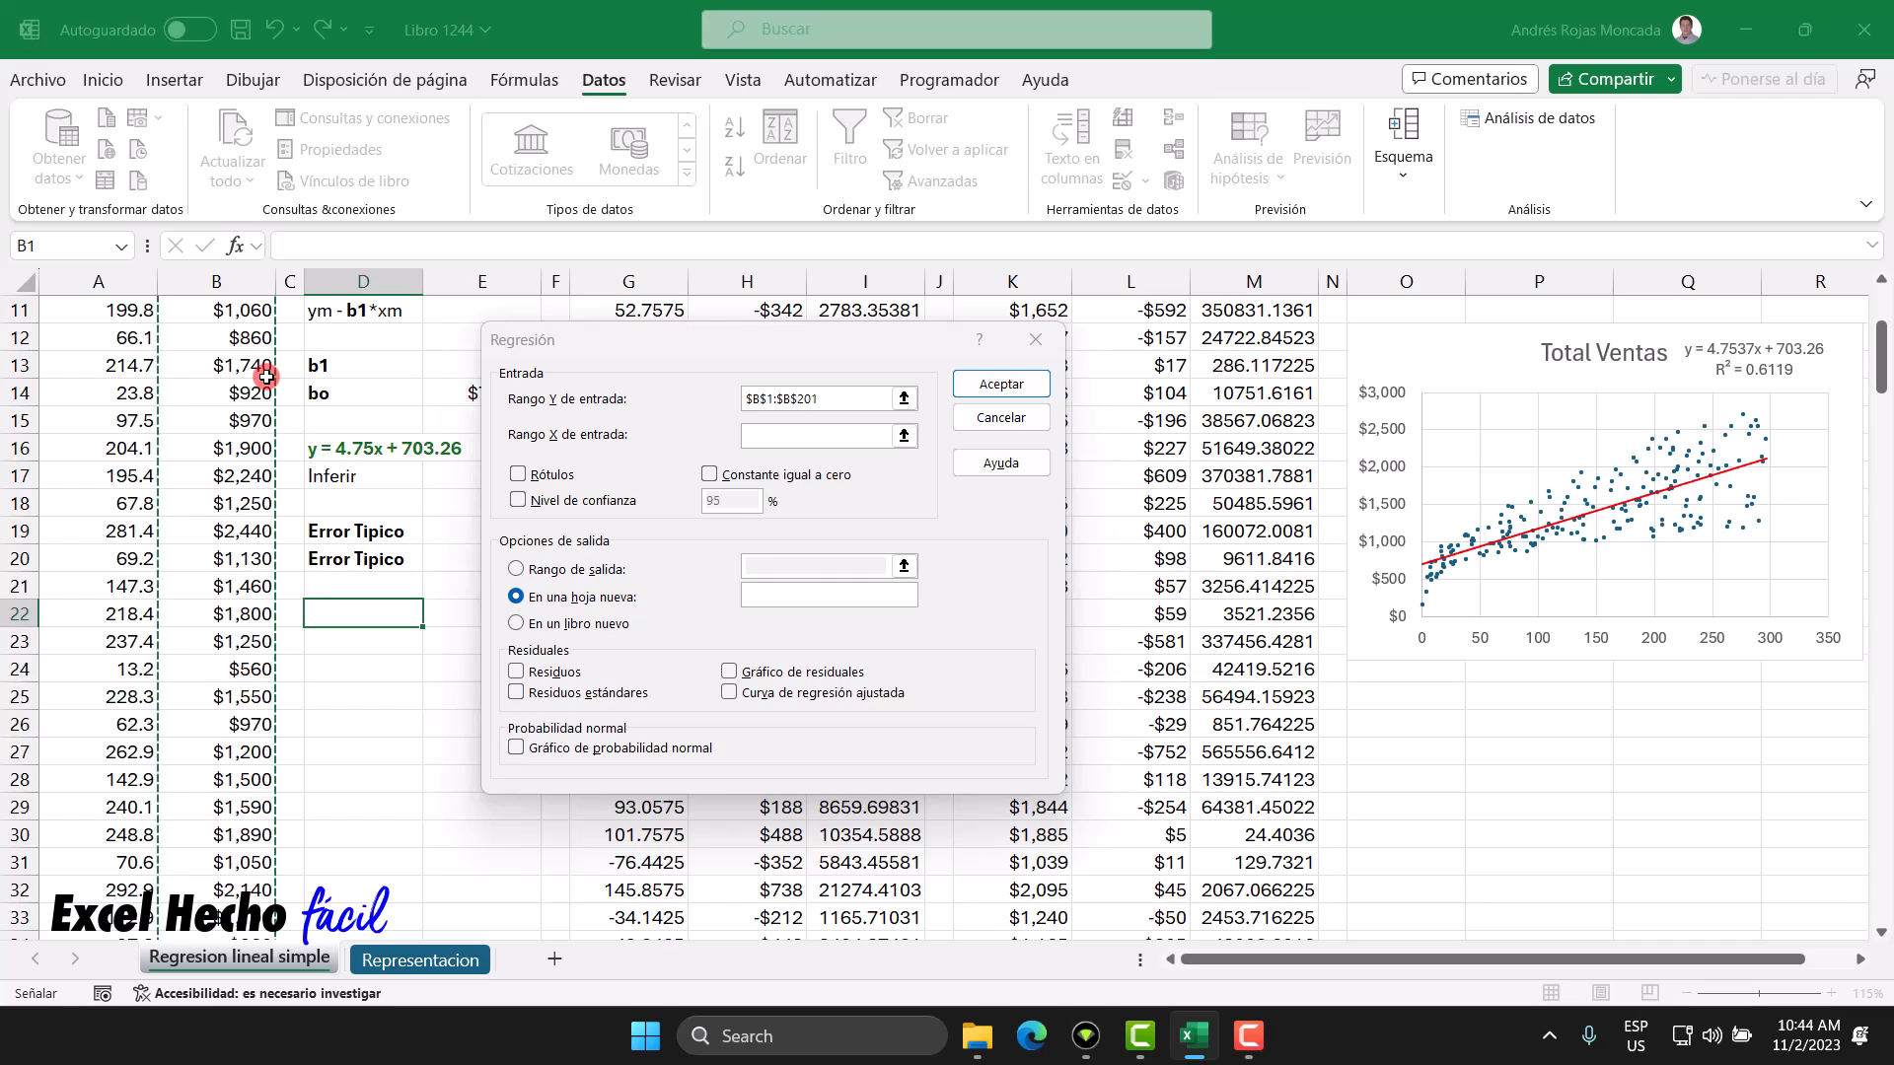
scroll(267, 377, up, 4)
Step: Set the regression's X input range to the Horas Repro column, A1:A201
click(761, 431)
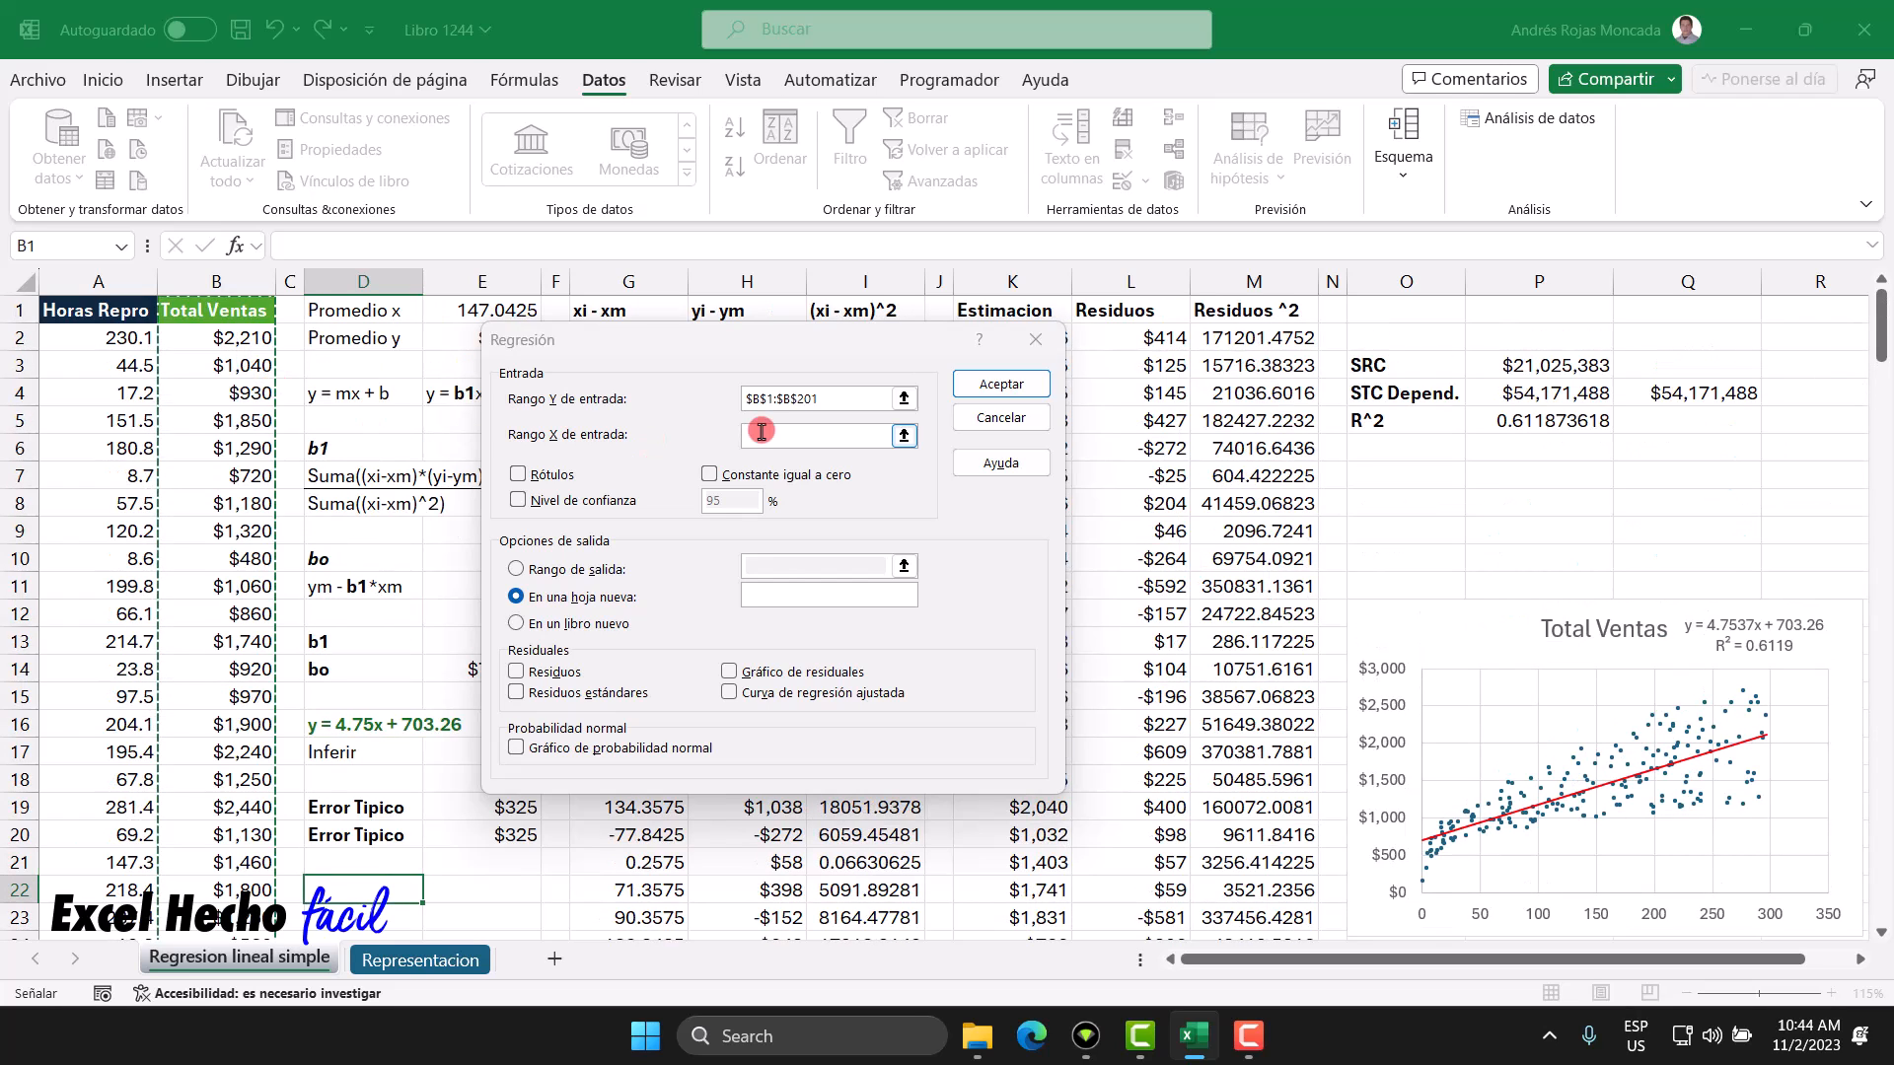
click(132, 318)
key(ctrl+shift+Down)
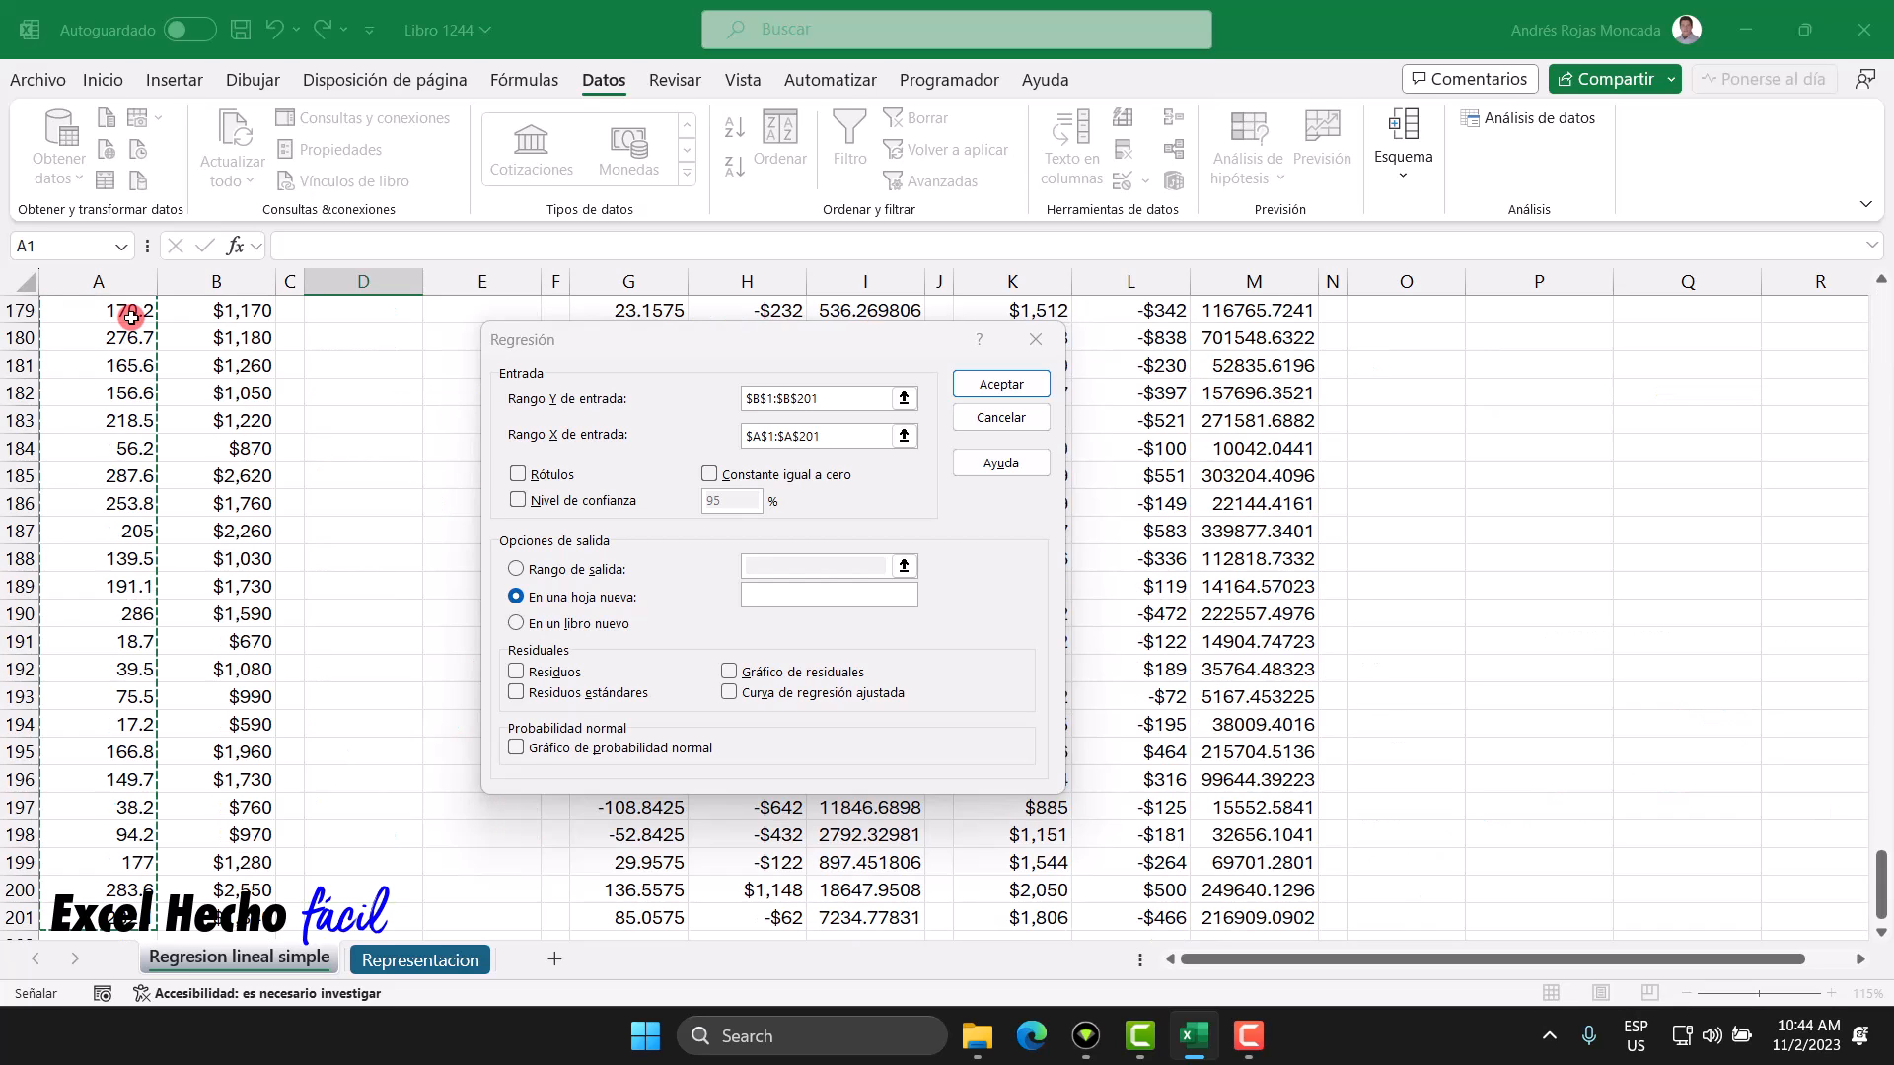
scroll(131, 318, up, 20)
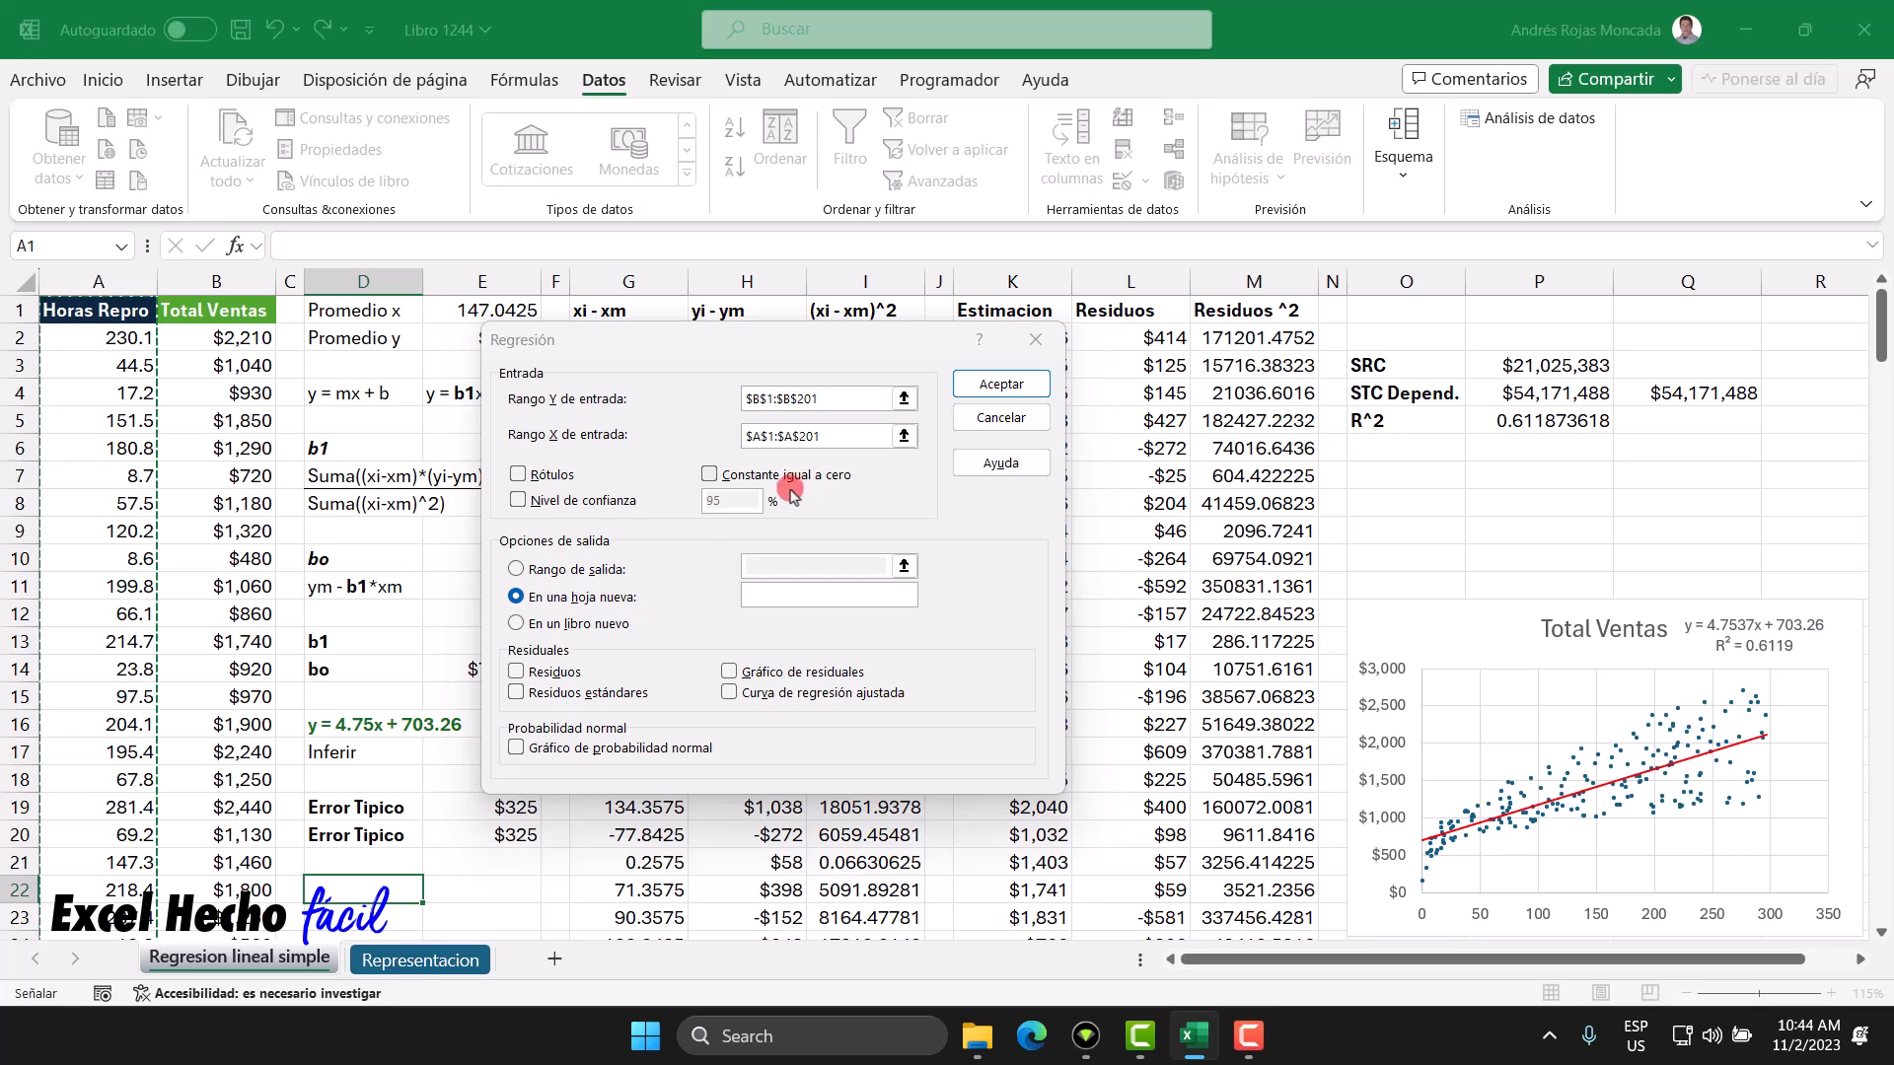
Step: Include Rótulos and Residuos in the regression and output the results to a new sheet
click(541, 476)
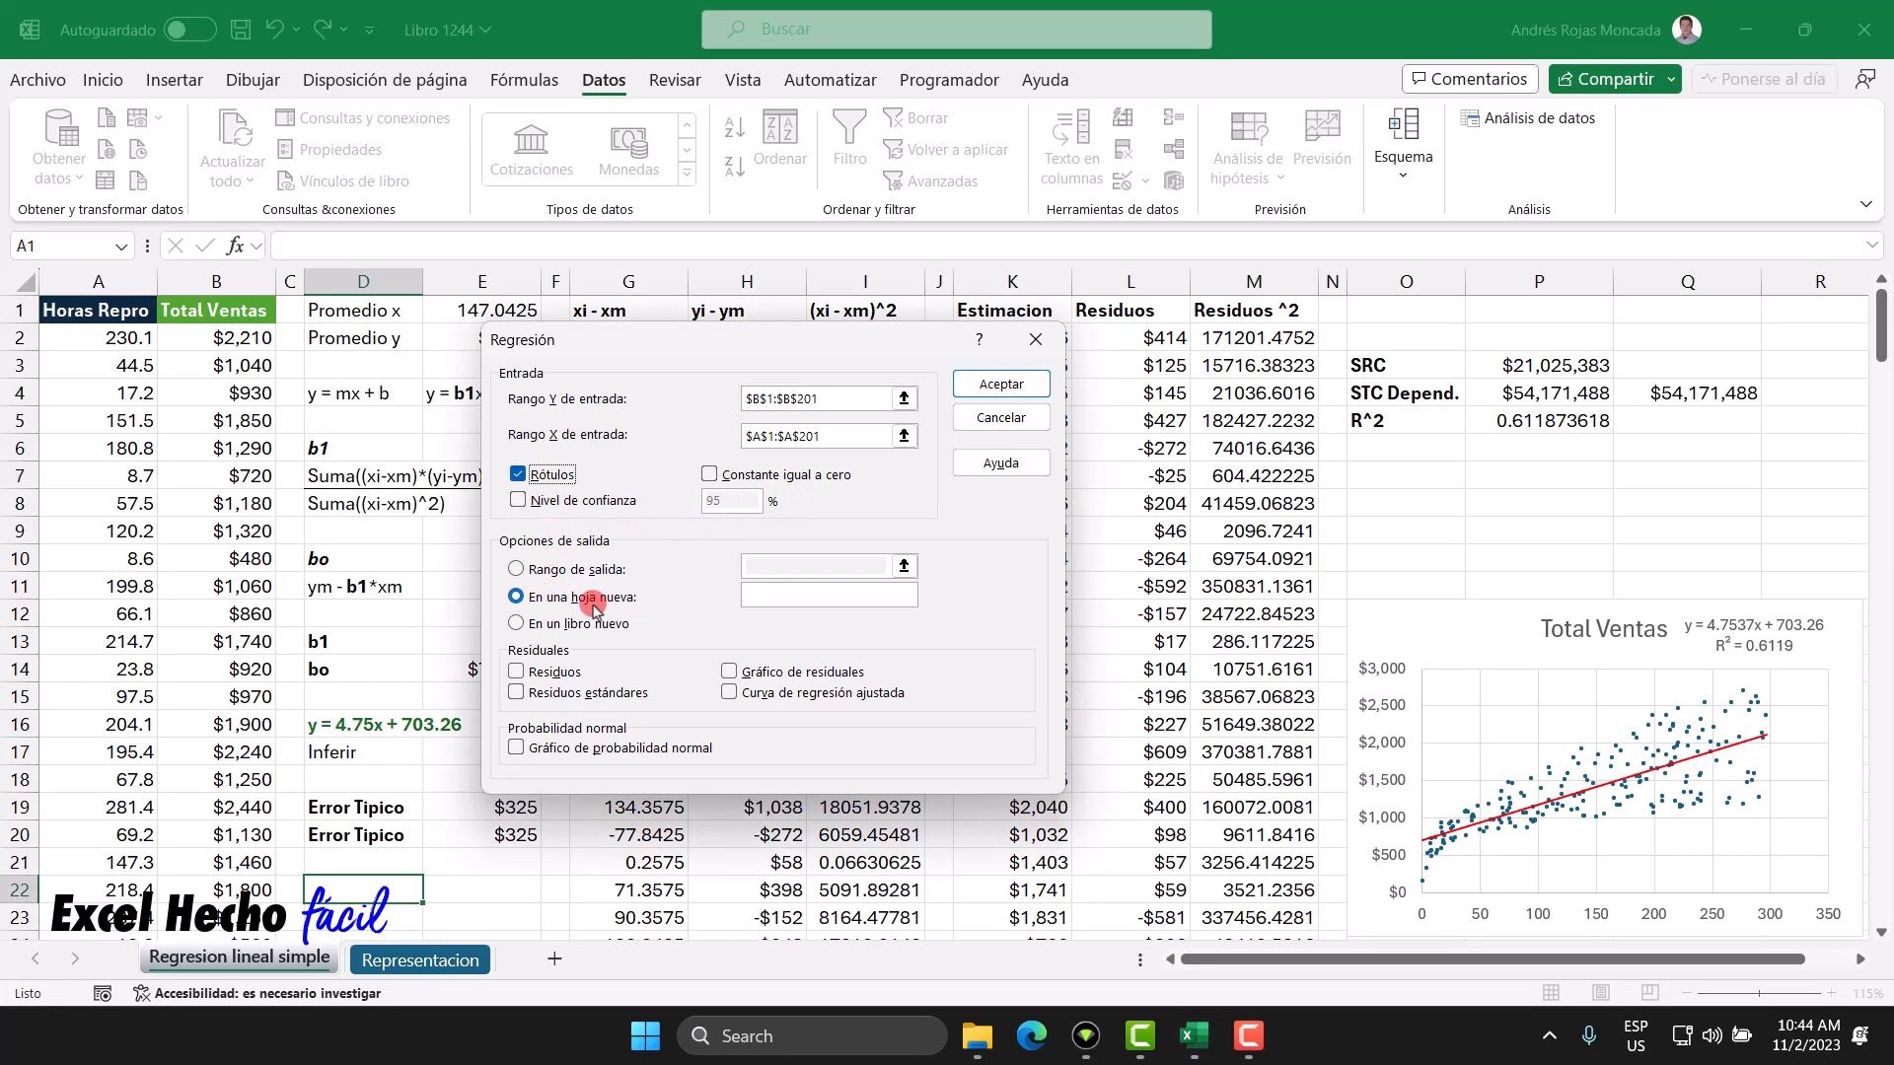
click(517, 672)
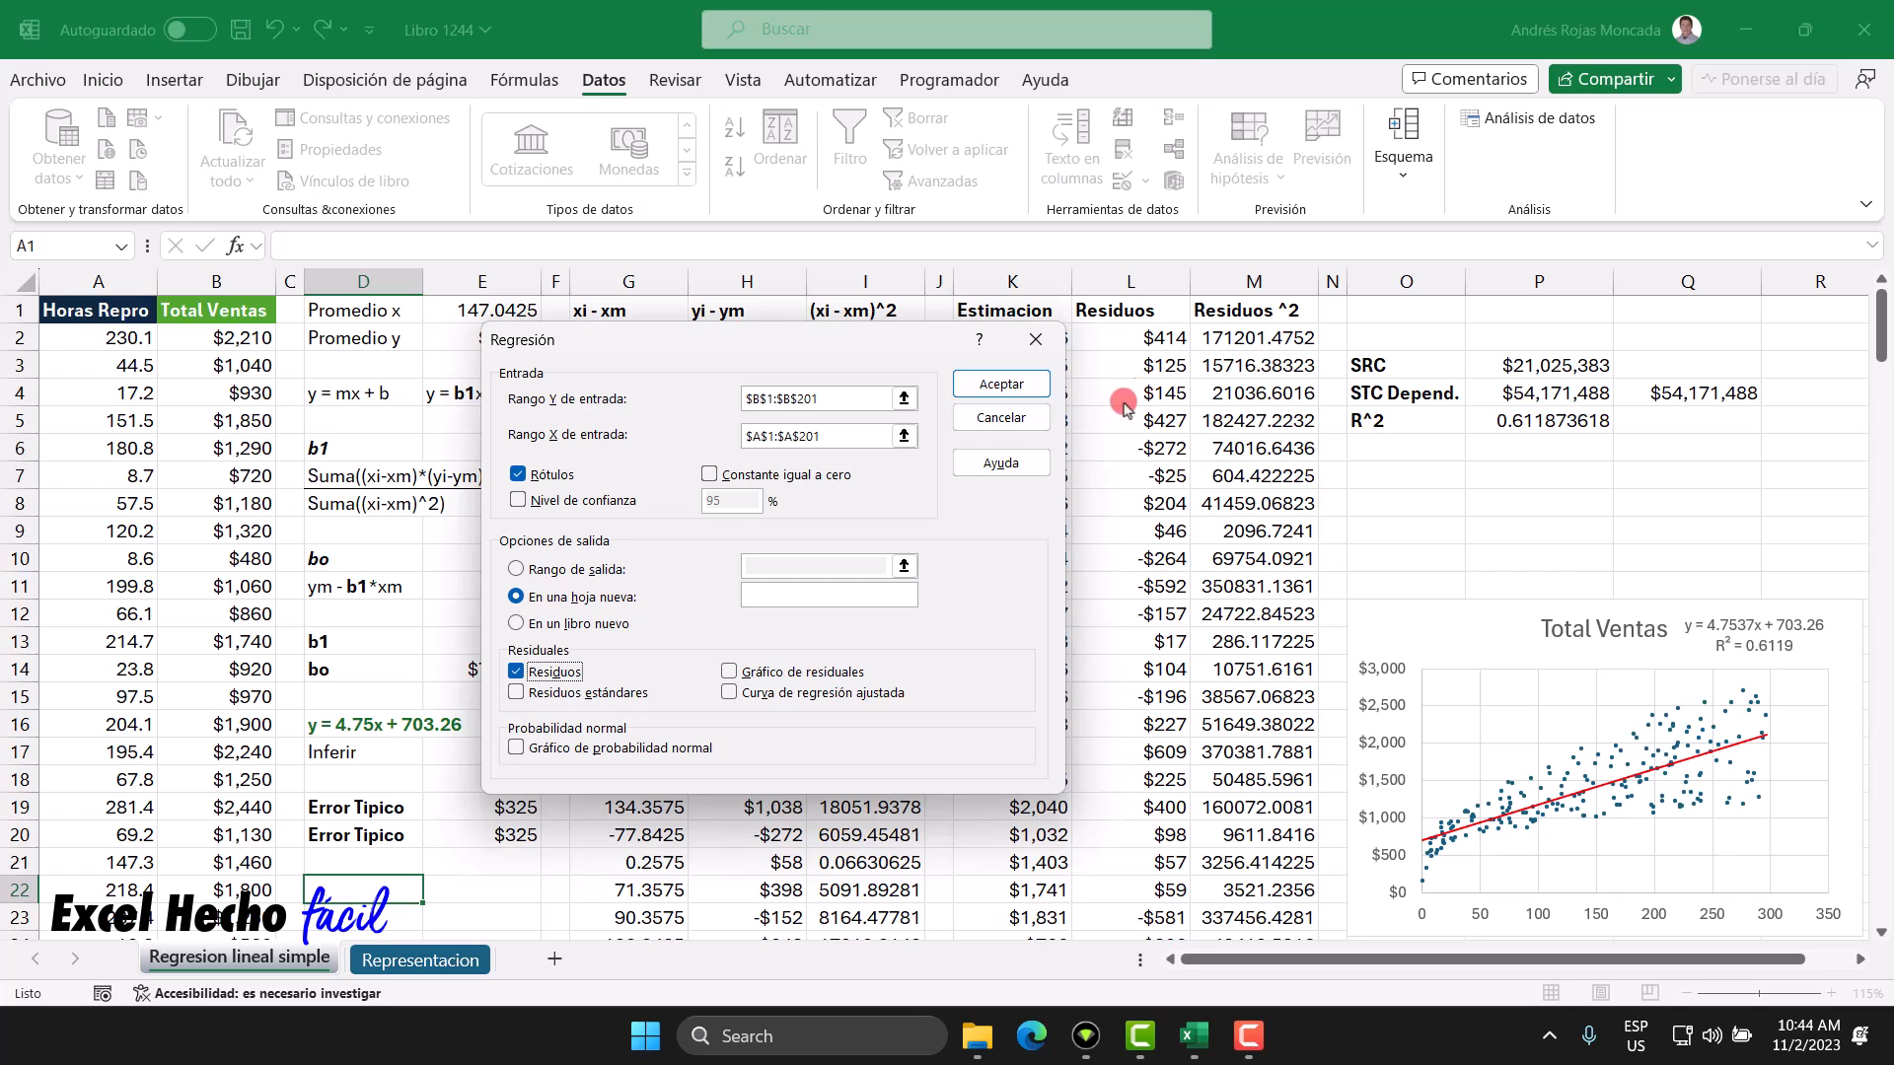
click(982, 383)
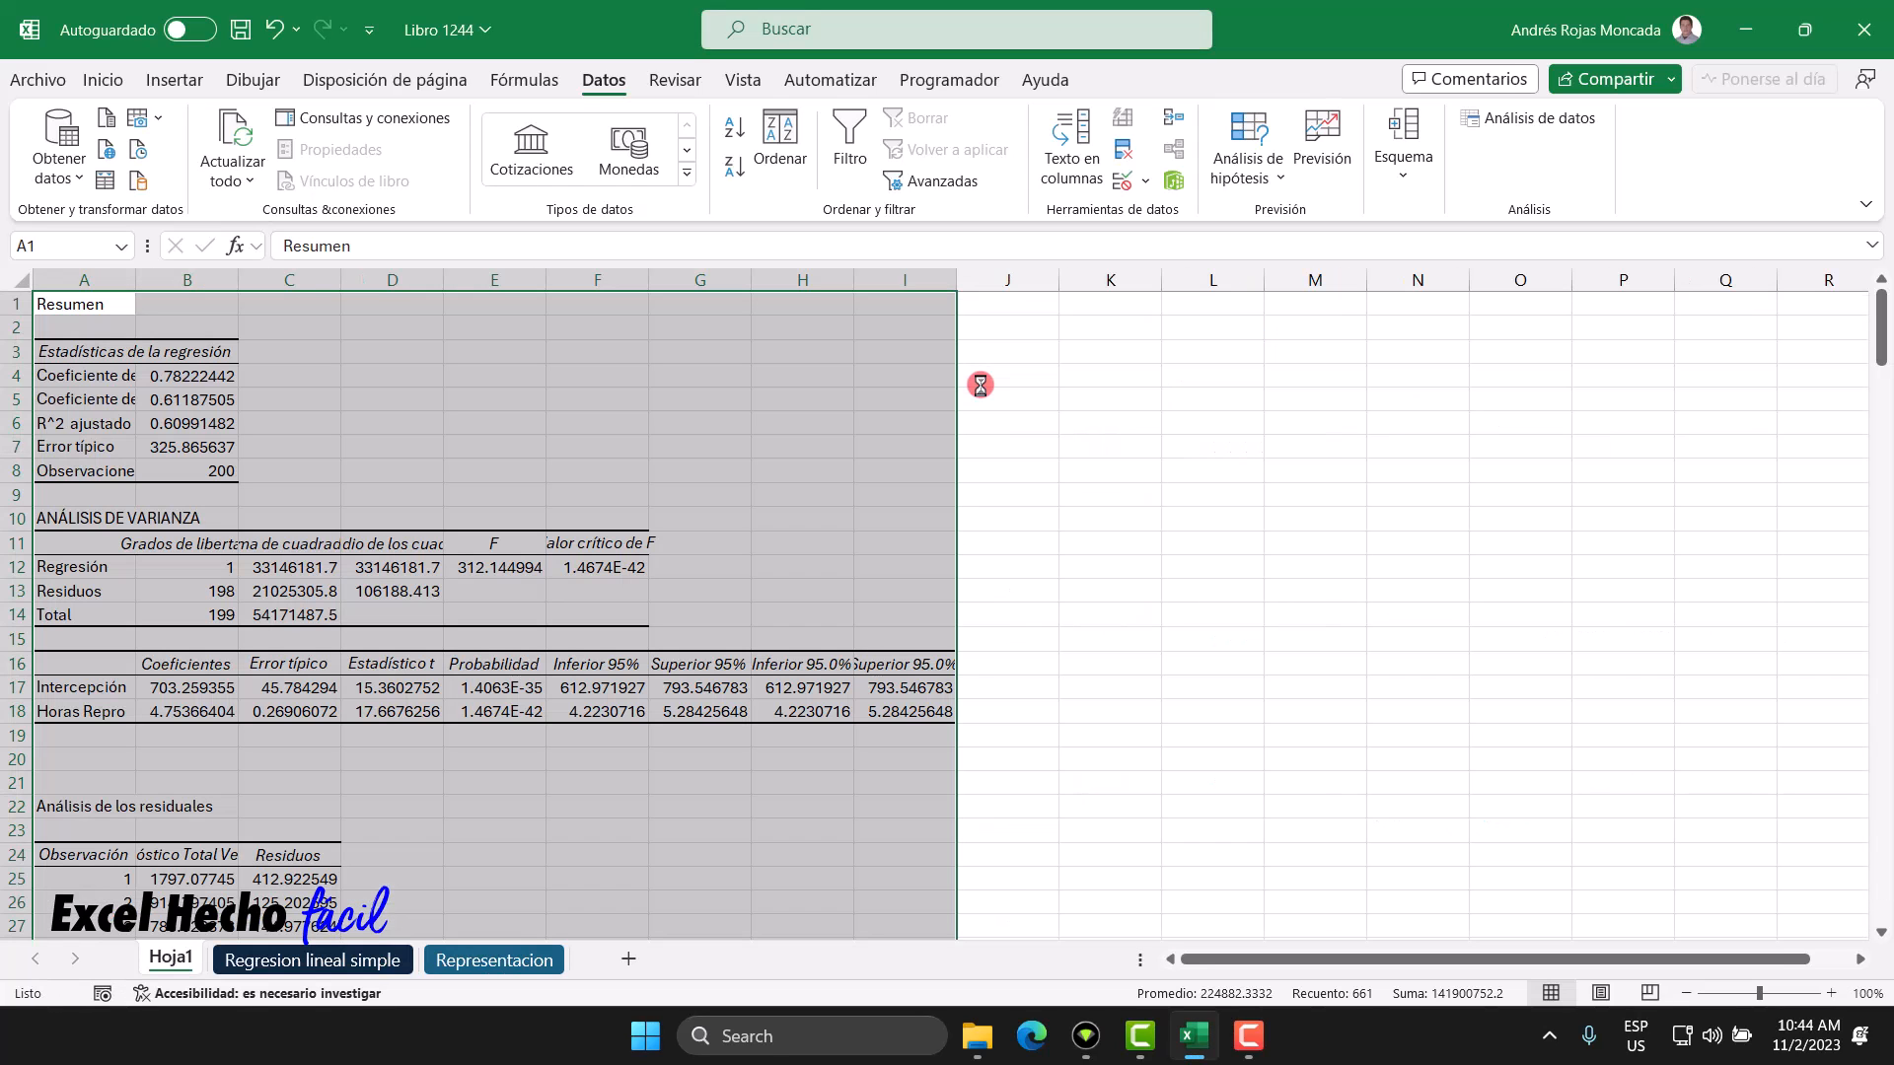
Step: Autofit the widths of columns A to I on the regression output sheet
drag(108, 288, 955, 283)
double_click(955, 283)
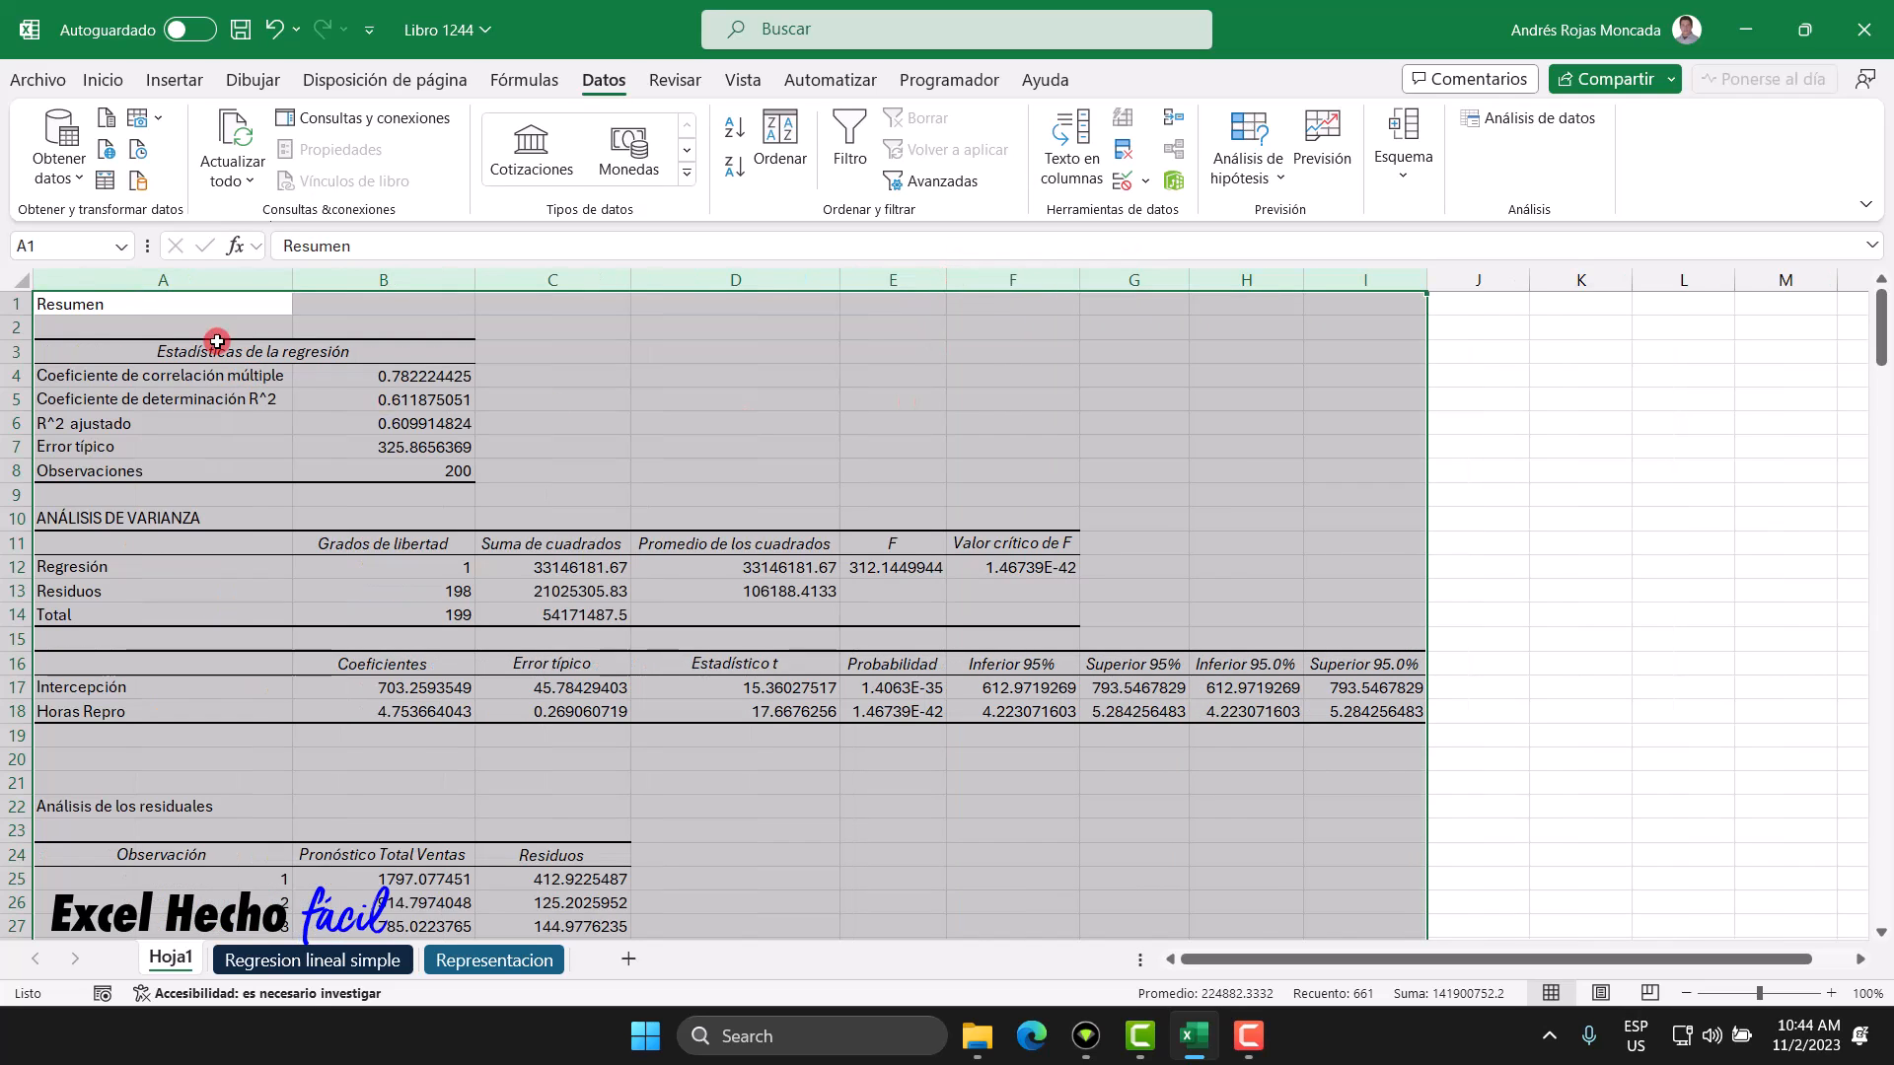
click(145, 305)
scroll(415, 462, up, 1)
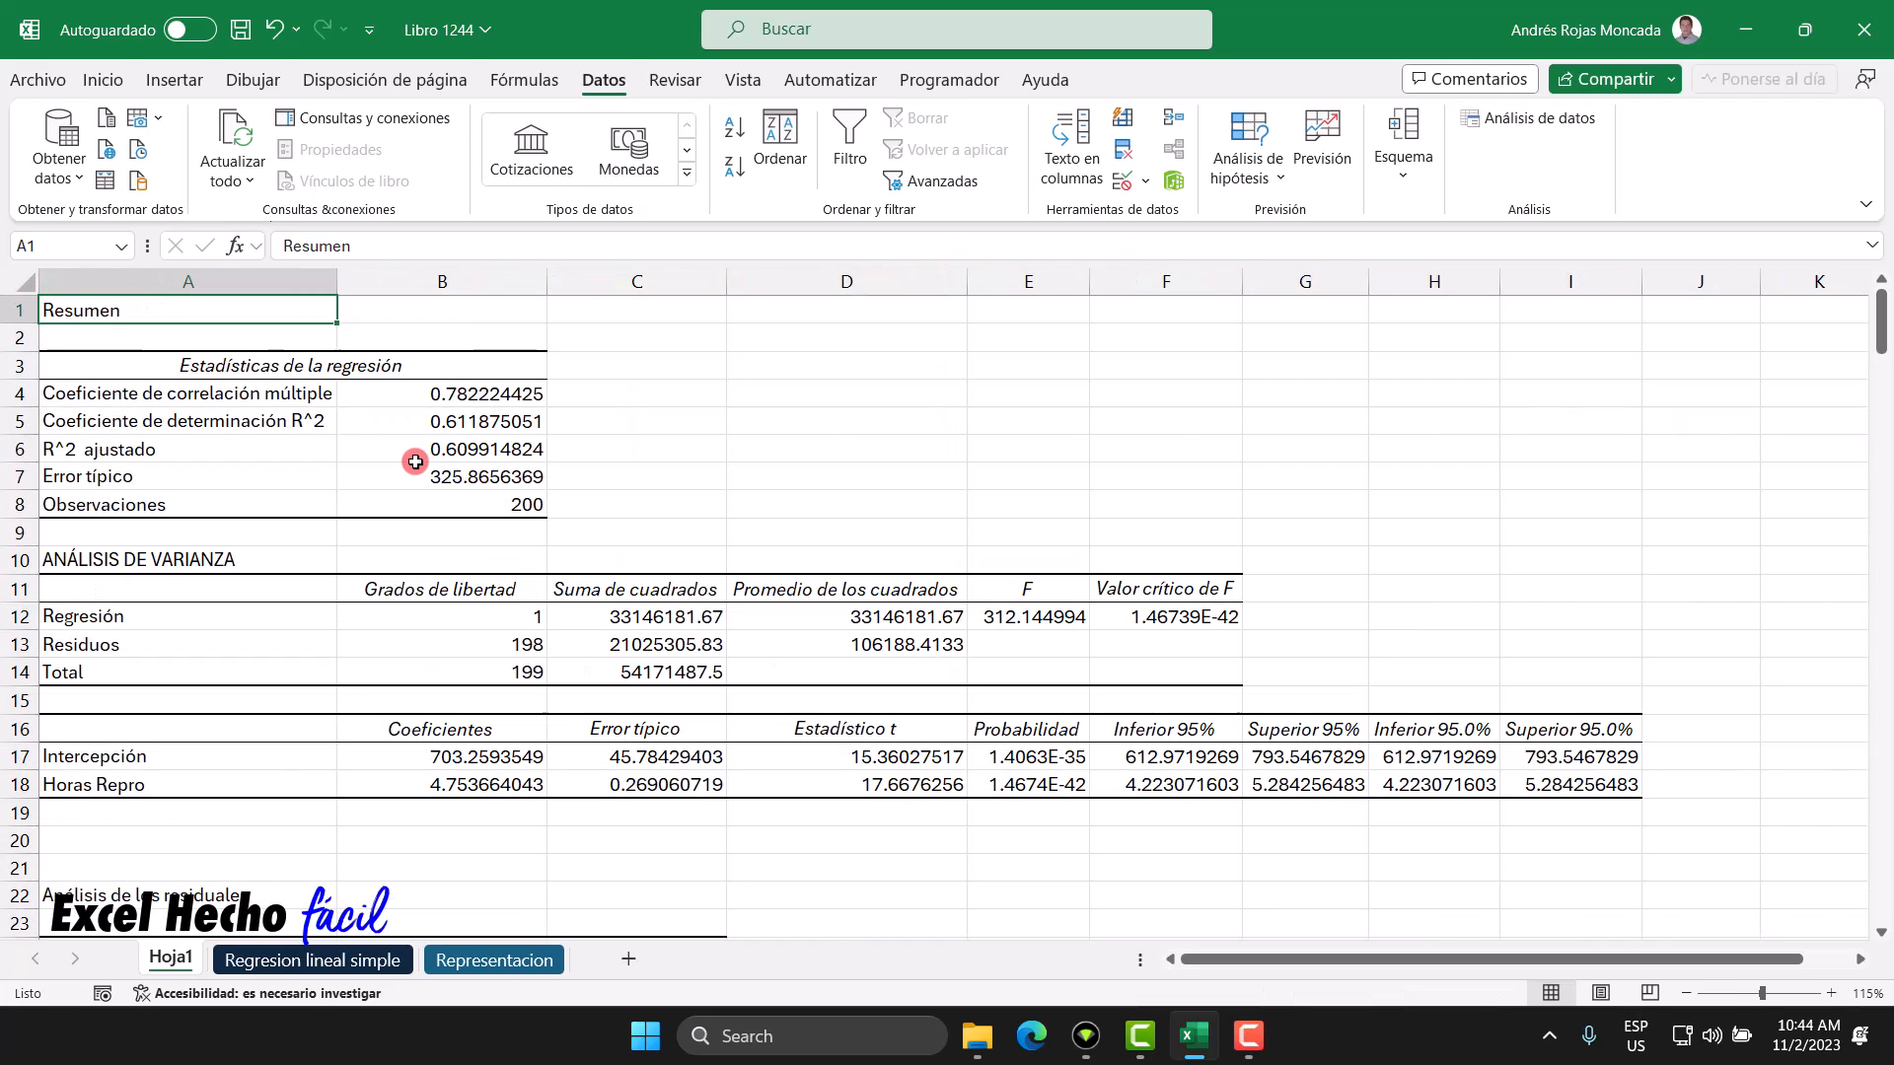
Step: Compare the R^2 in Hoja1 with the manual one in Regresion lineal simple, and examine the Error típico in the output
click(281, 422)
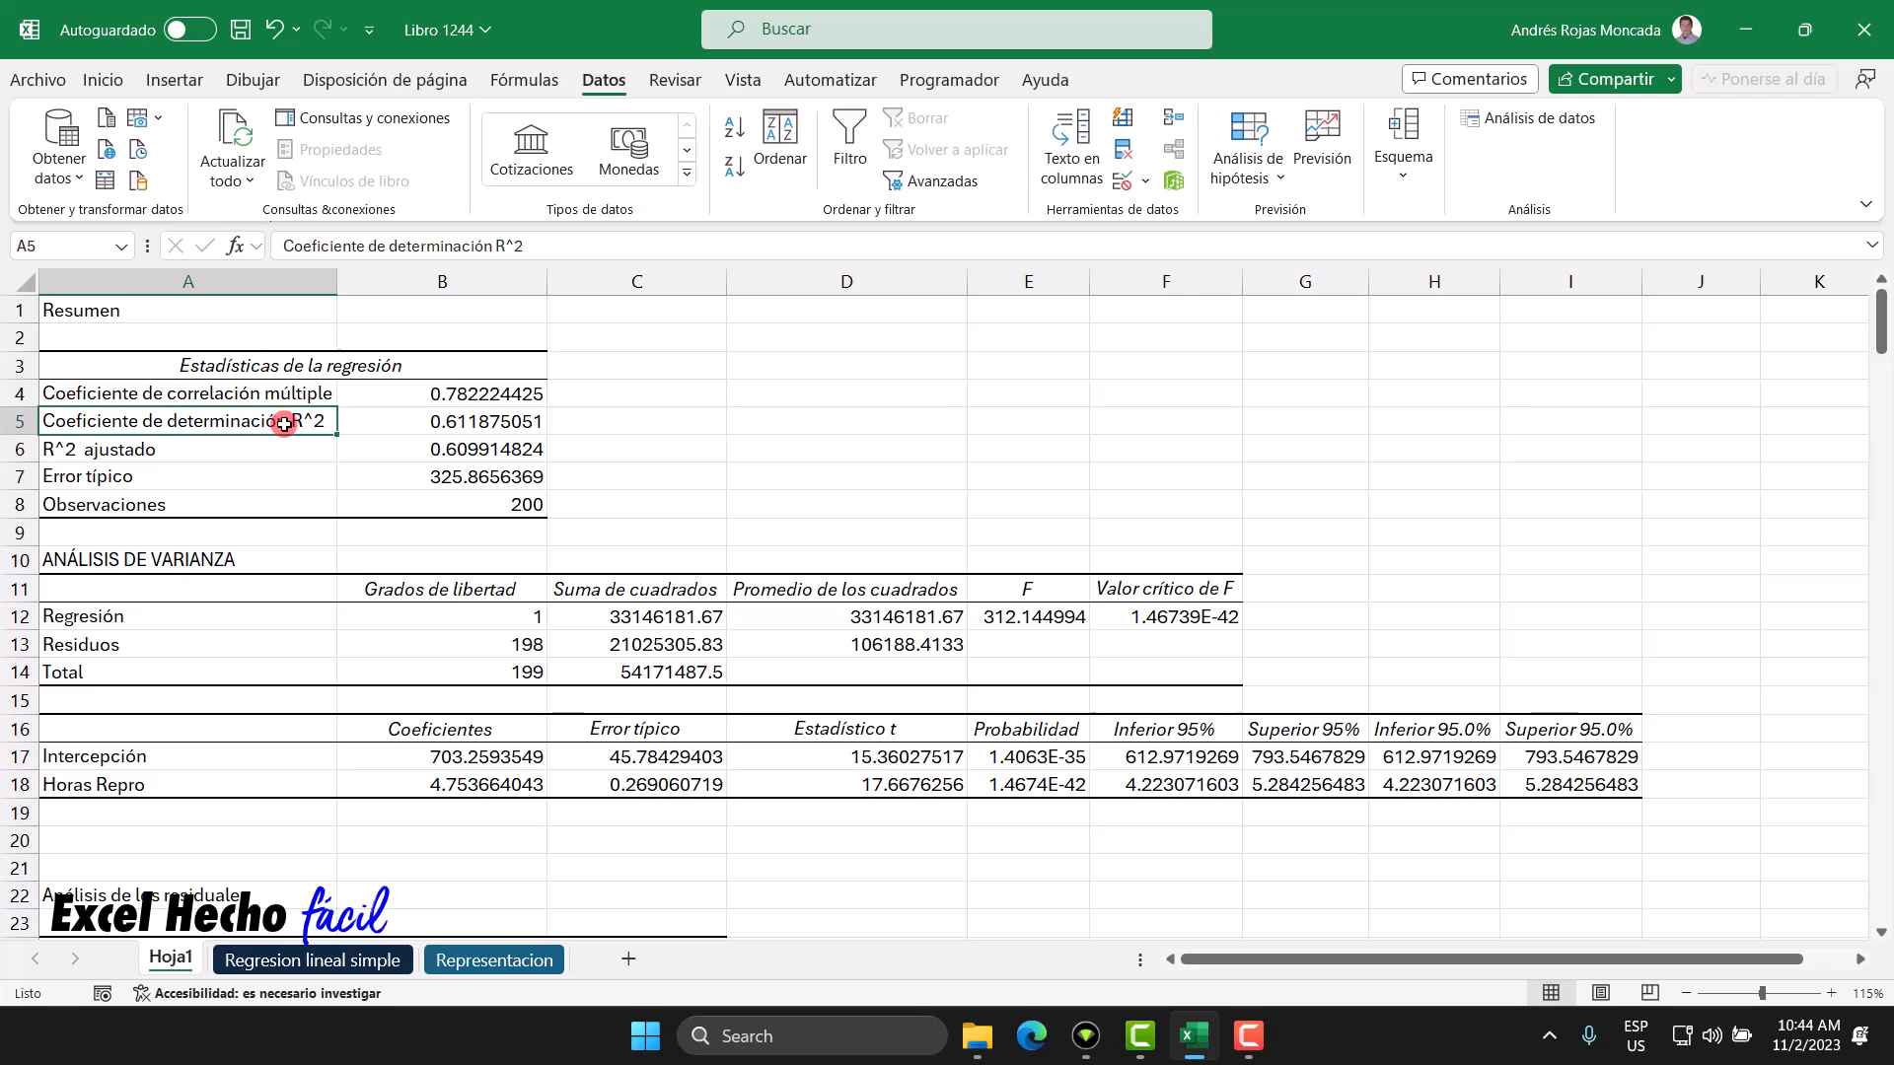
click(407, 427)
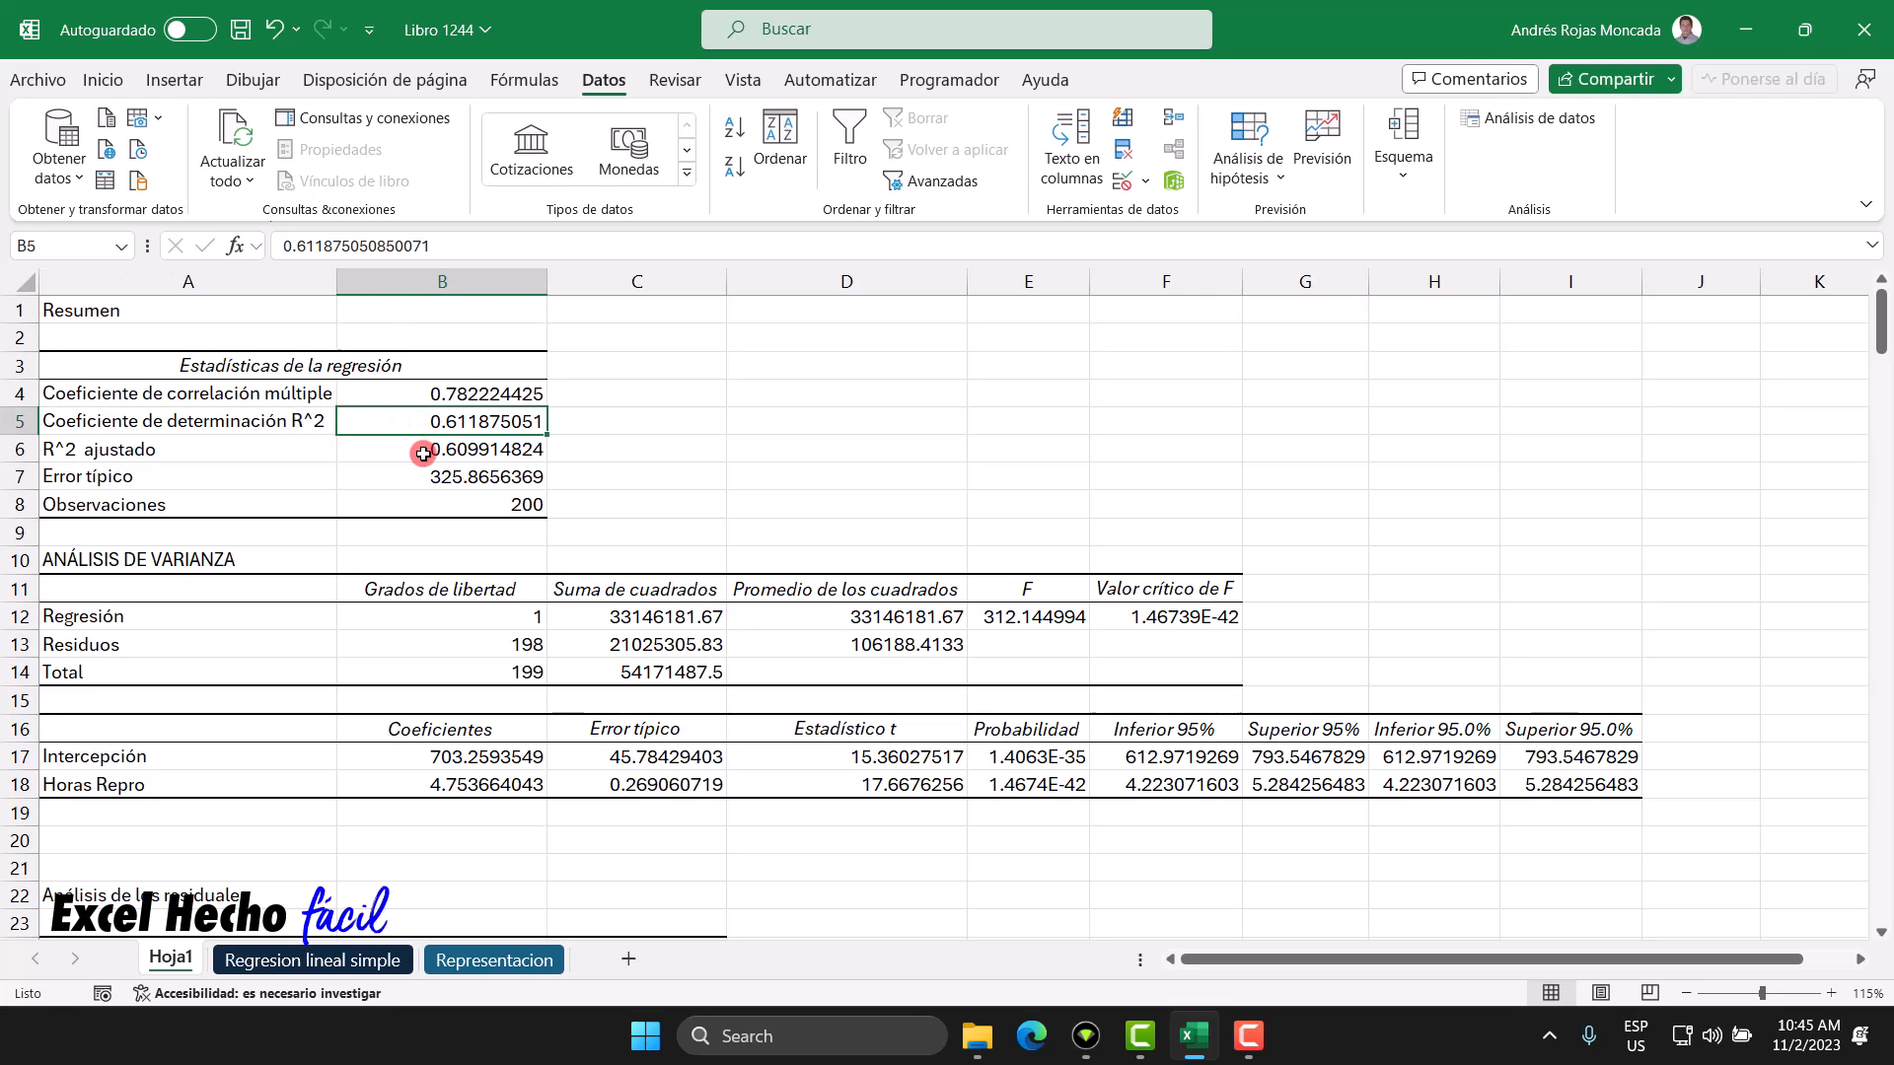
click(337, 959)
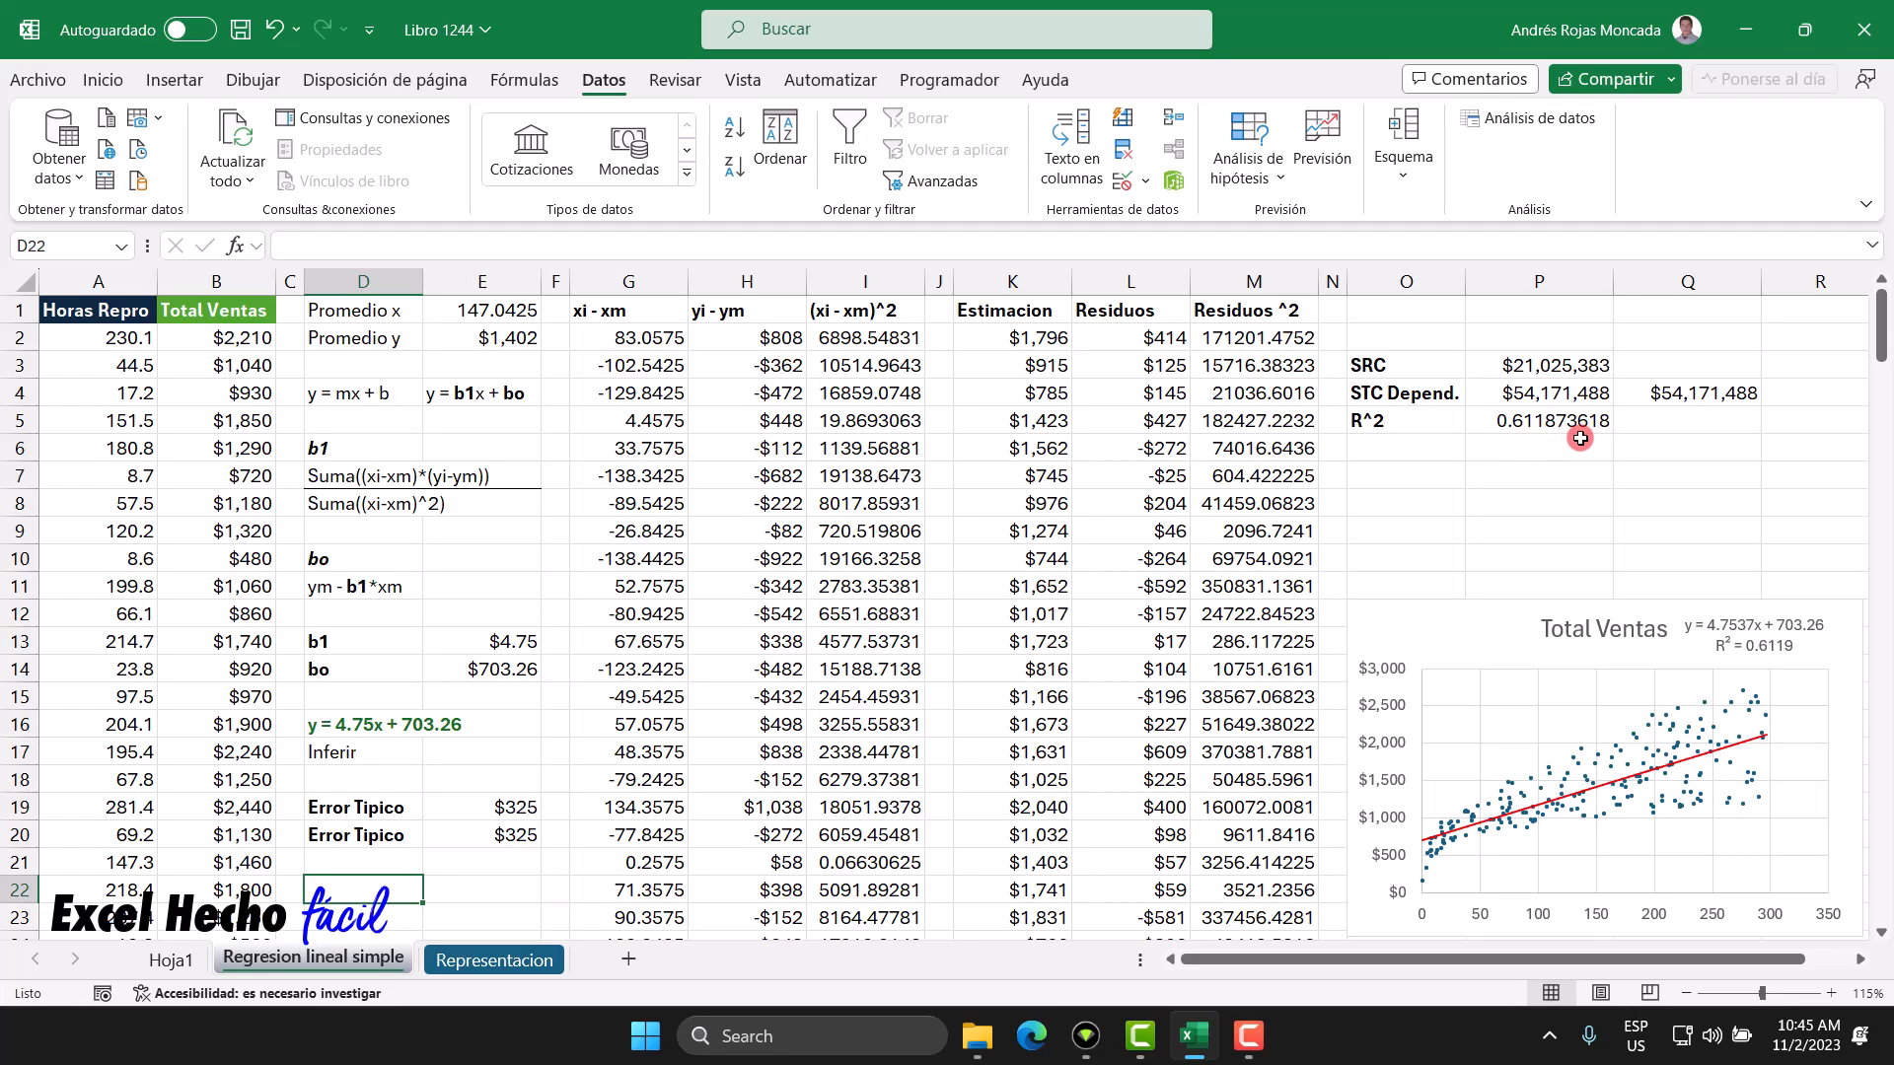
click(538, 960)
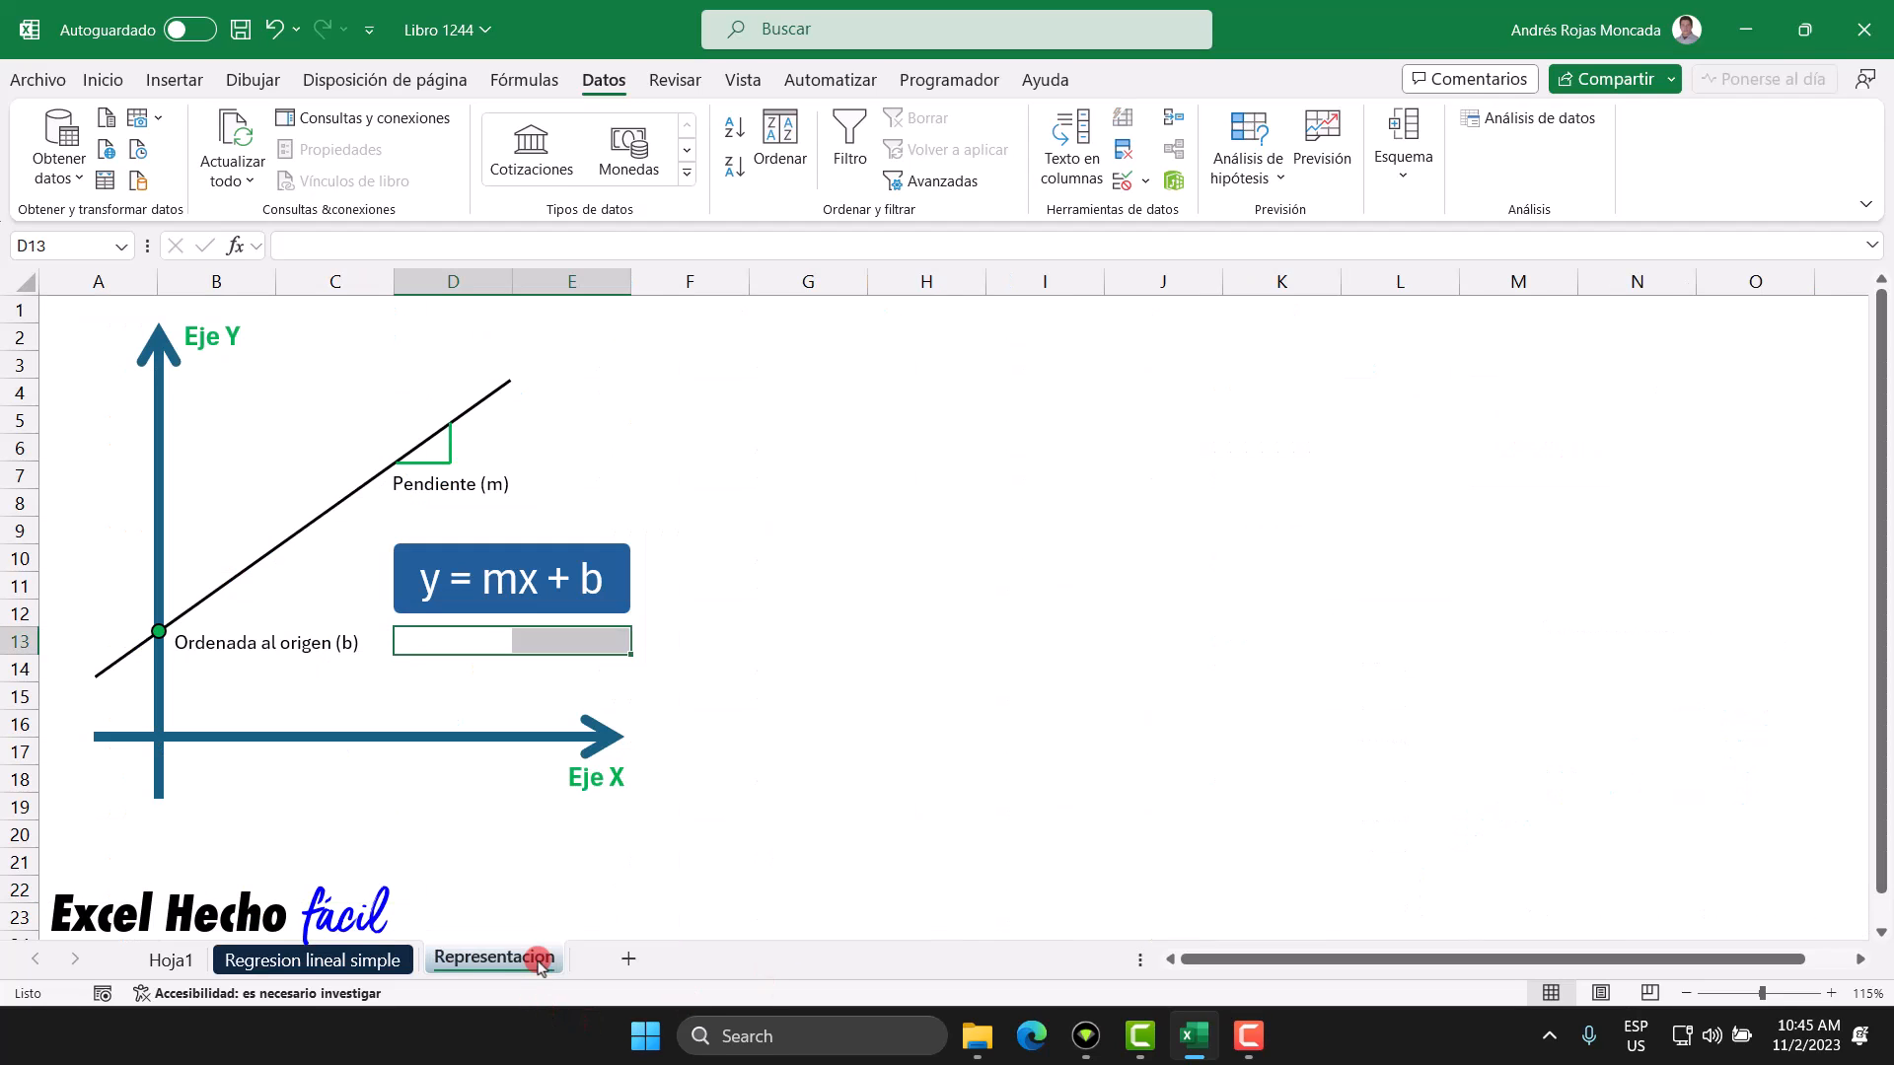
click(172, 960)
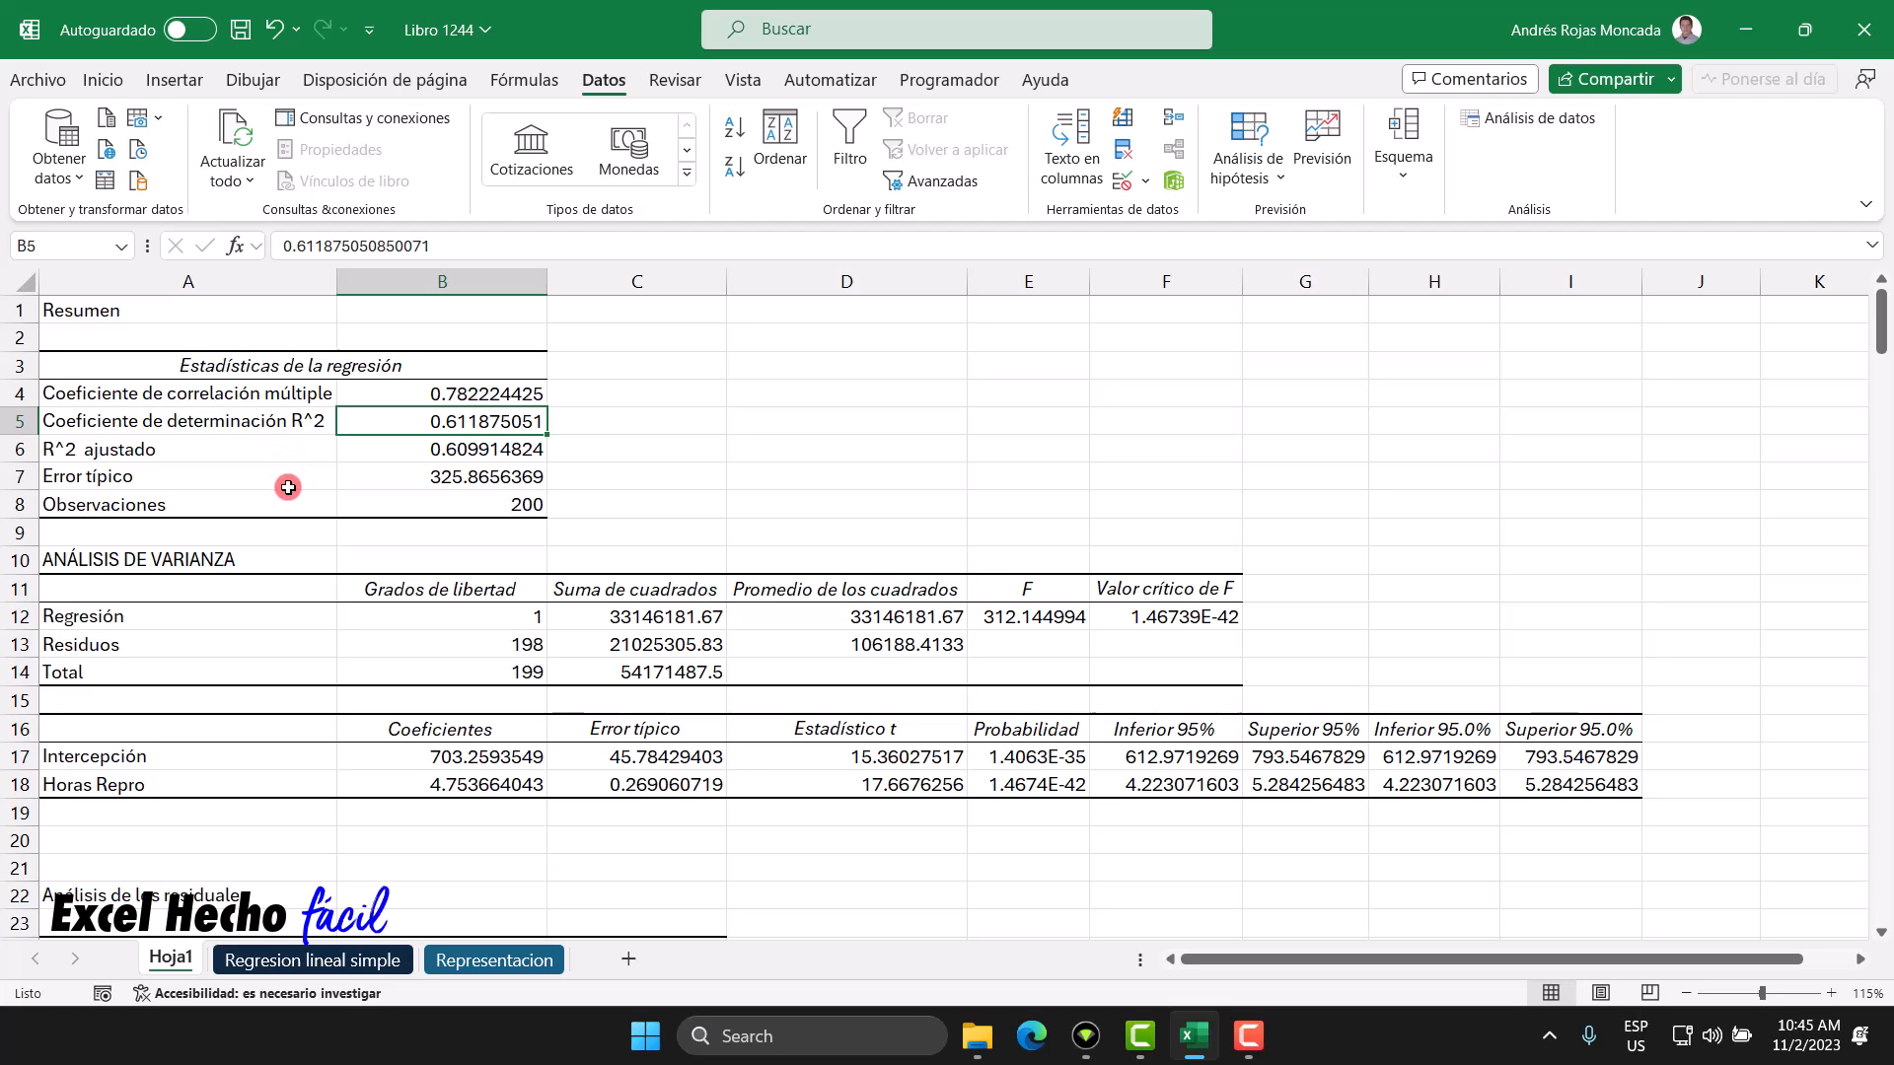
click(397, 480)
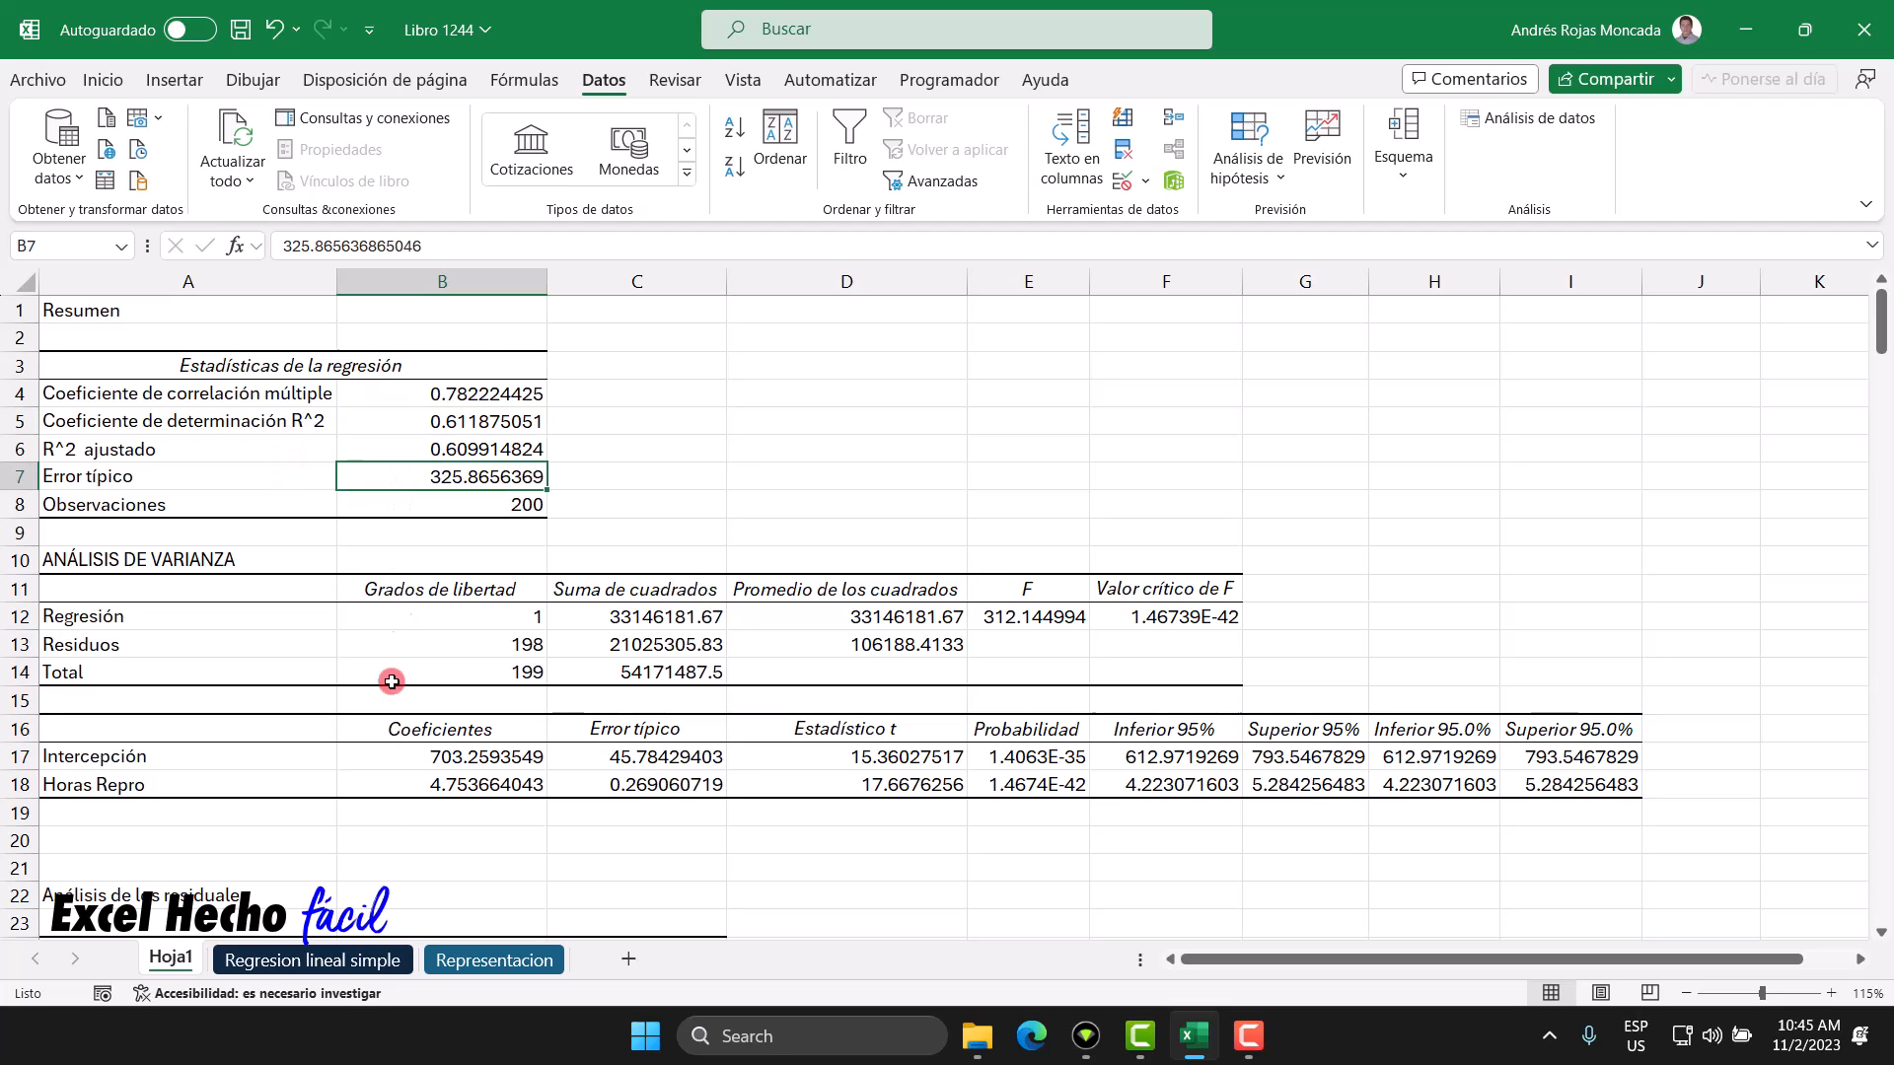
Step: Check the manual Error Tipico in Regresion lineal simple, and enter the equation y = 4.75x + 703.26 in B20 of Hoja1
click(331, 961)
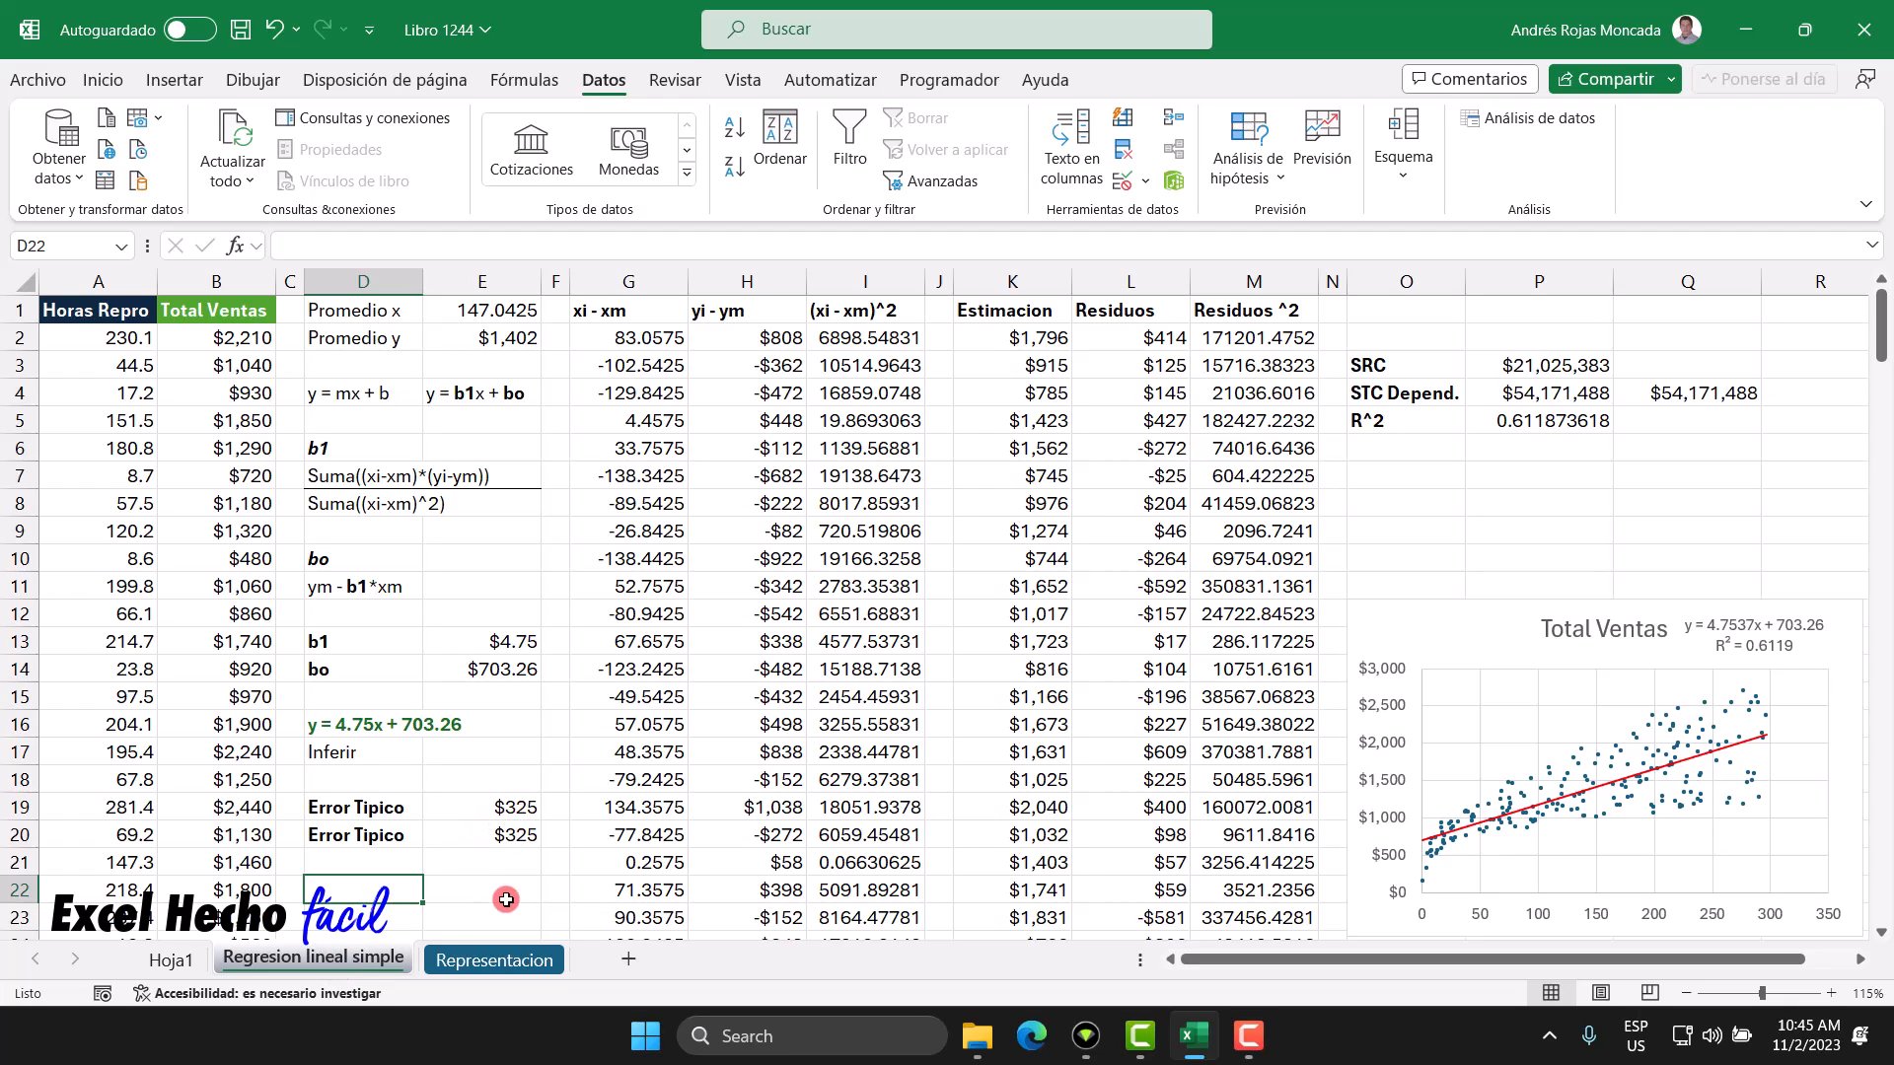
click(170, 959)
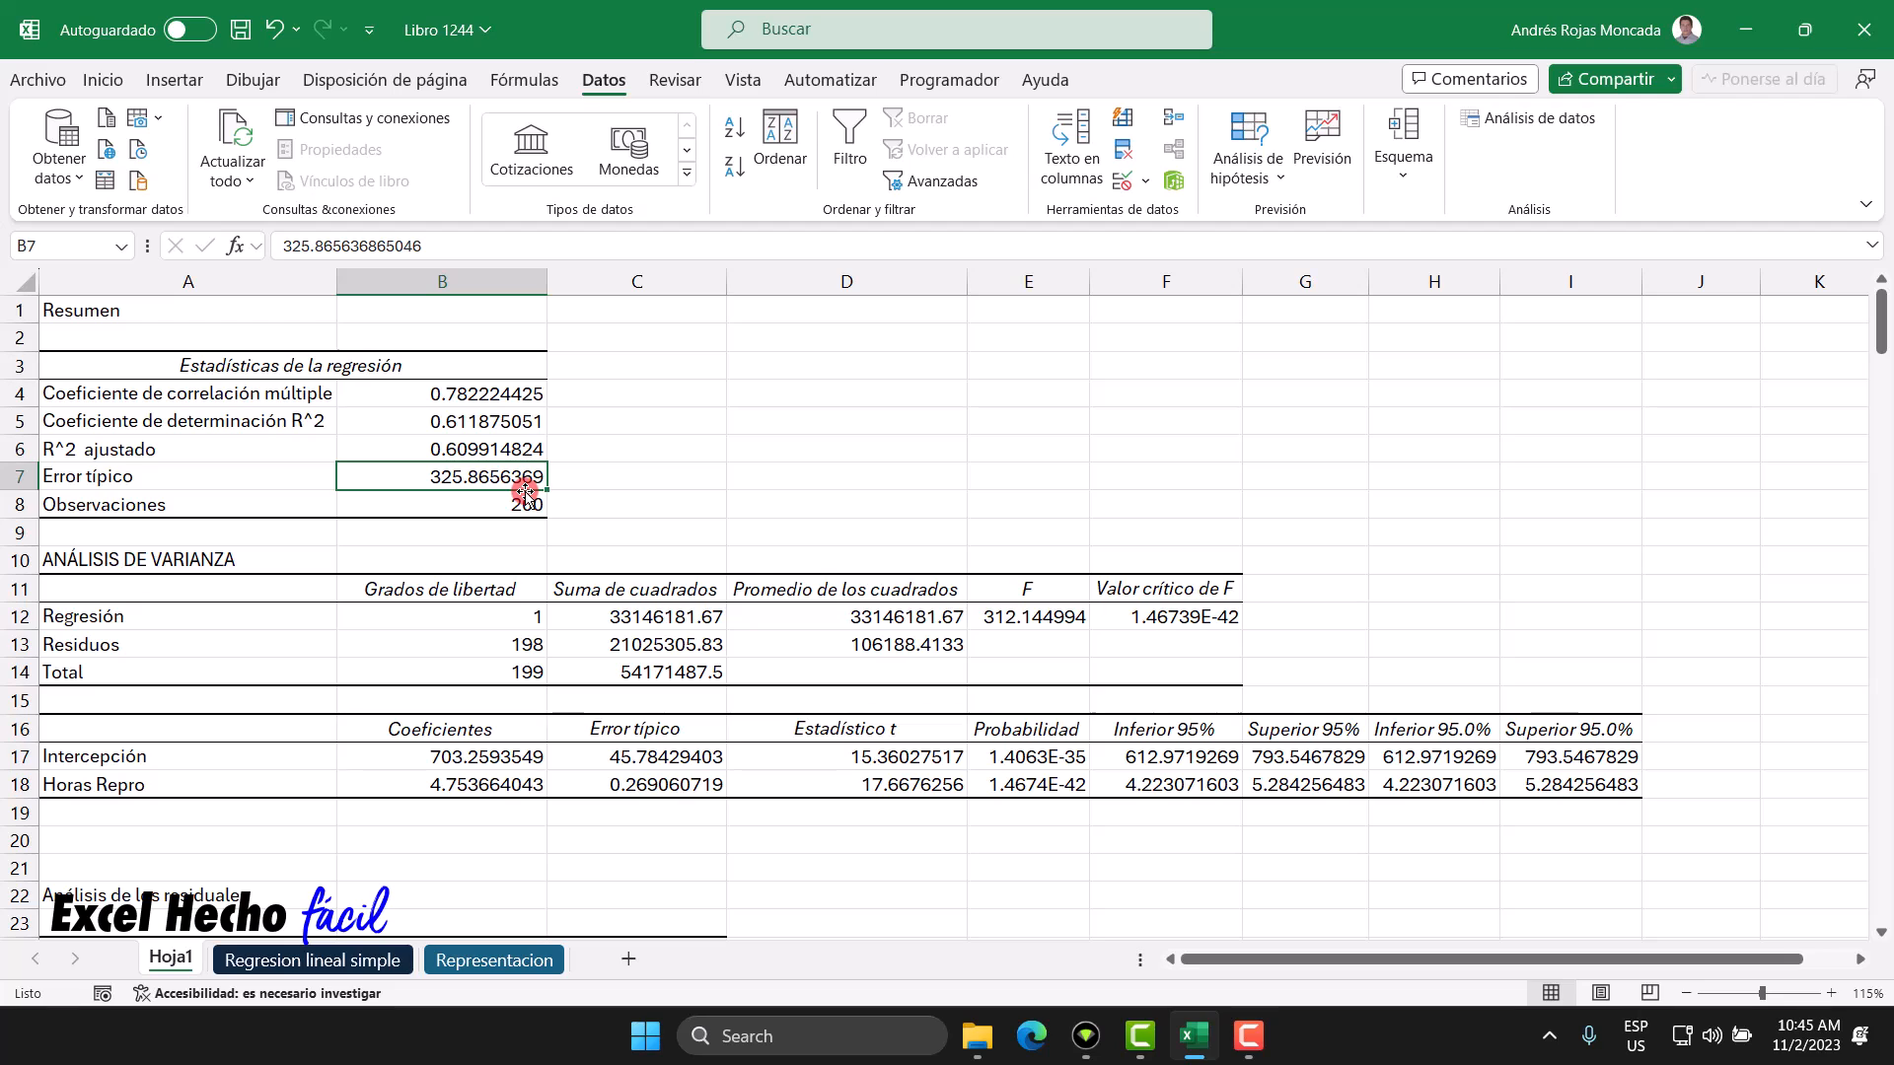
click(467, 844)
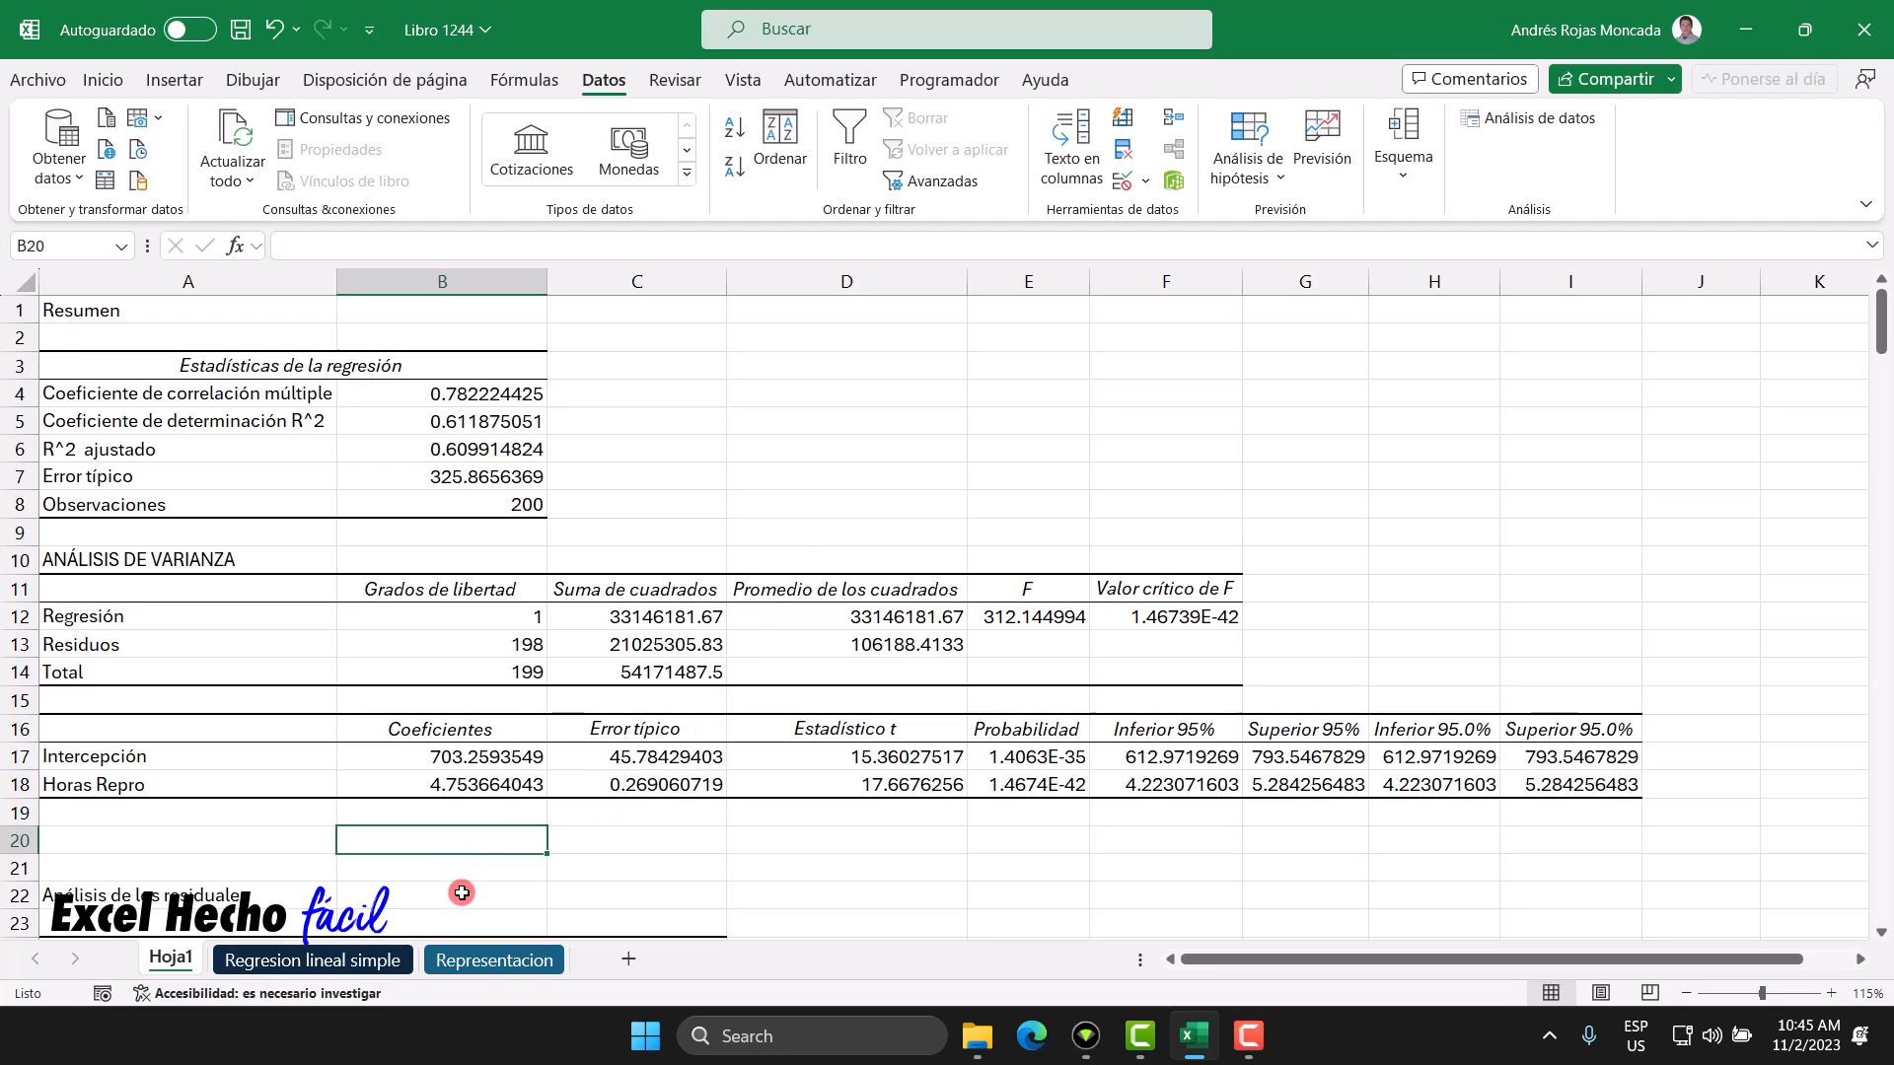
text(y = 4.75x + 703.26)
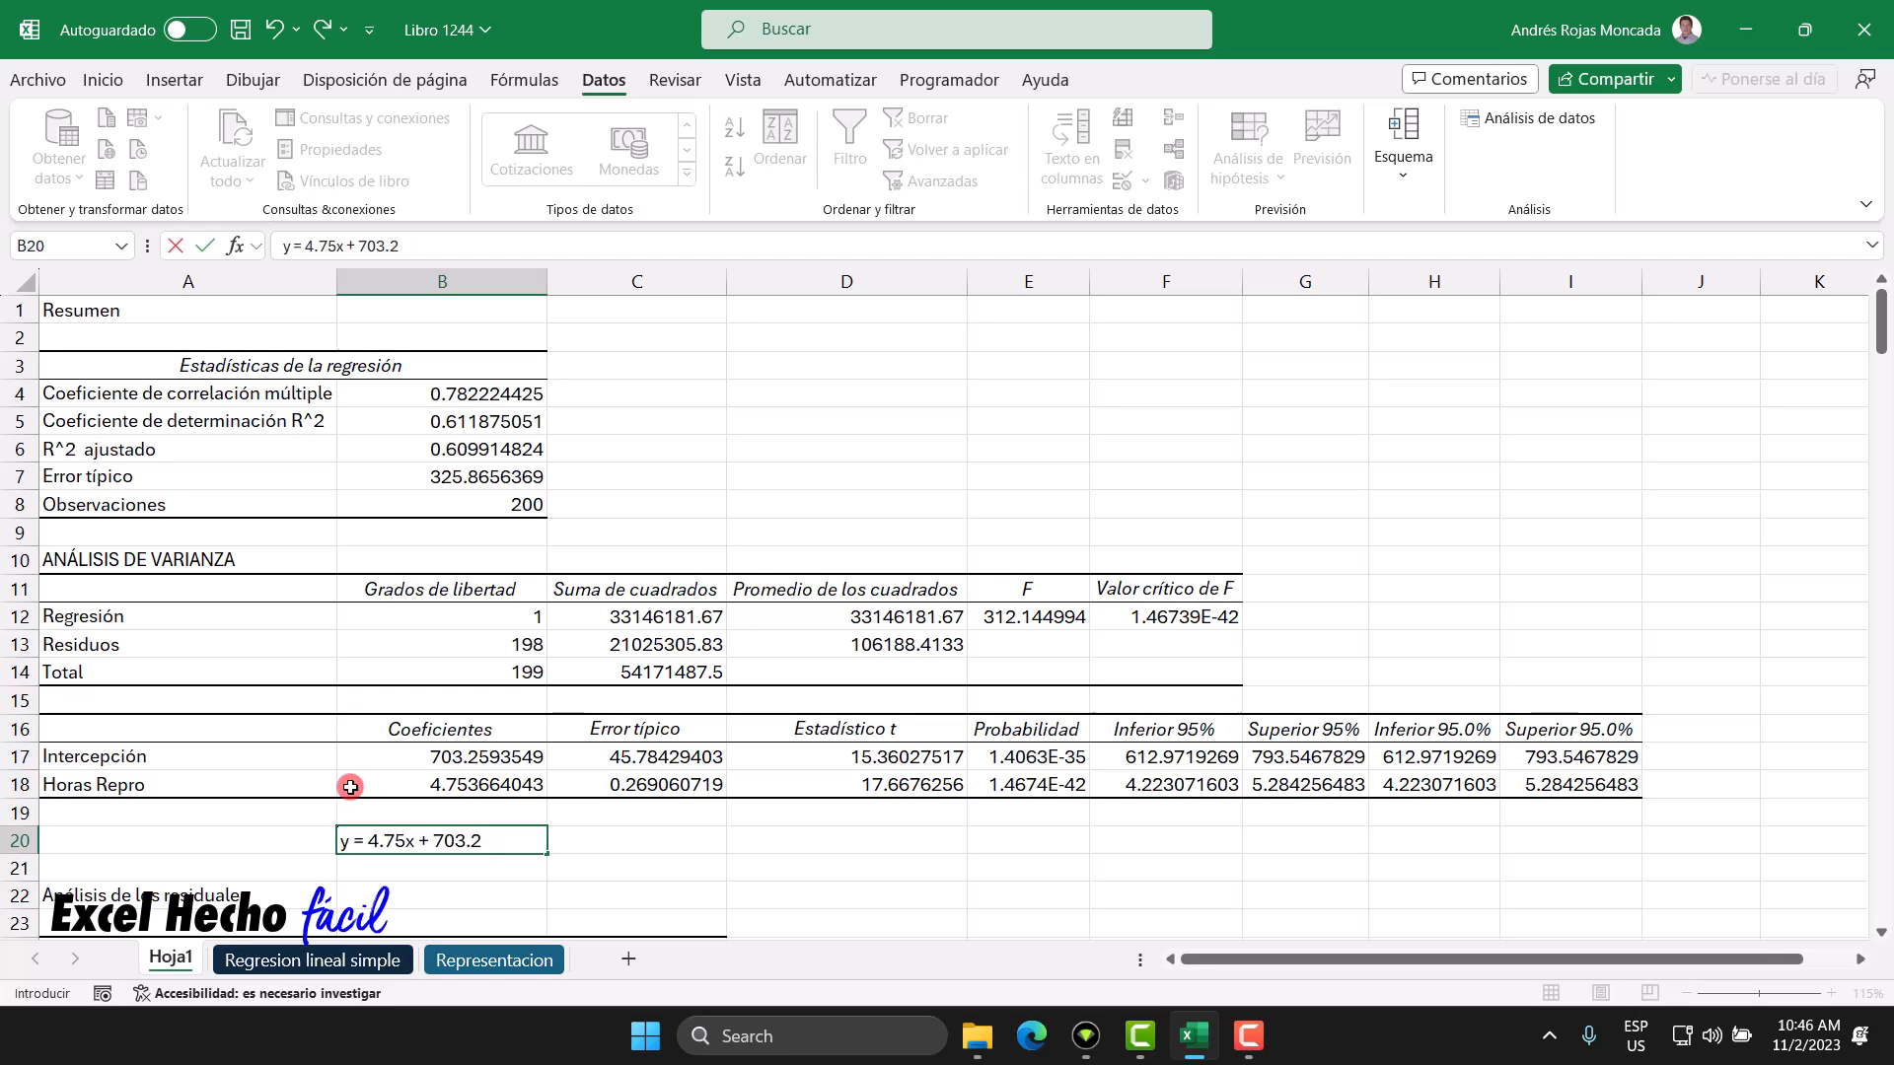
Step: Copy the equation from B20 of Hoja1 into cell D21 of Regresion lineal simple
click(375, 833)
key(ctrl+c)
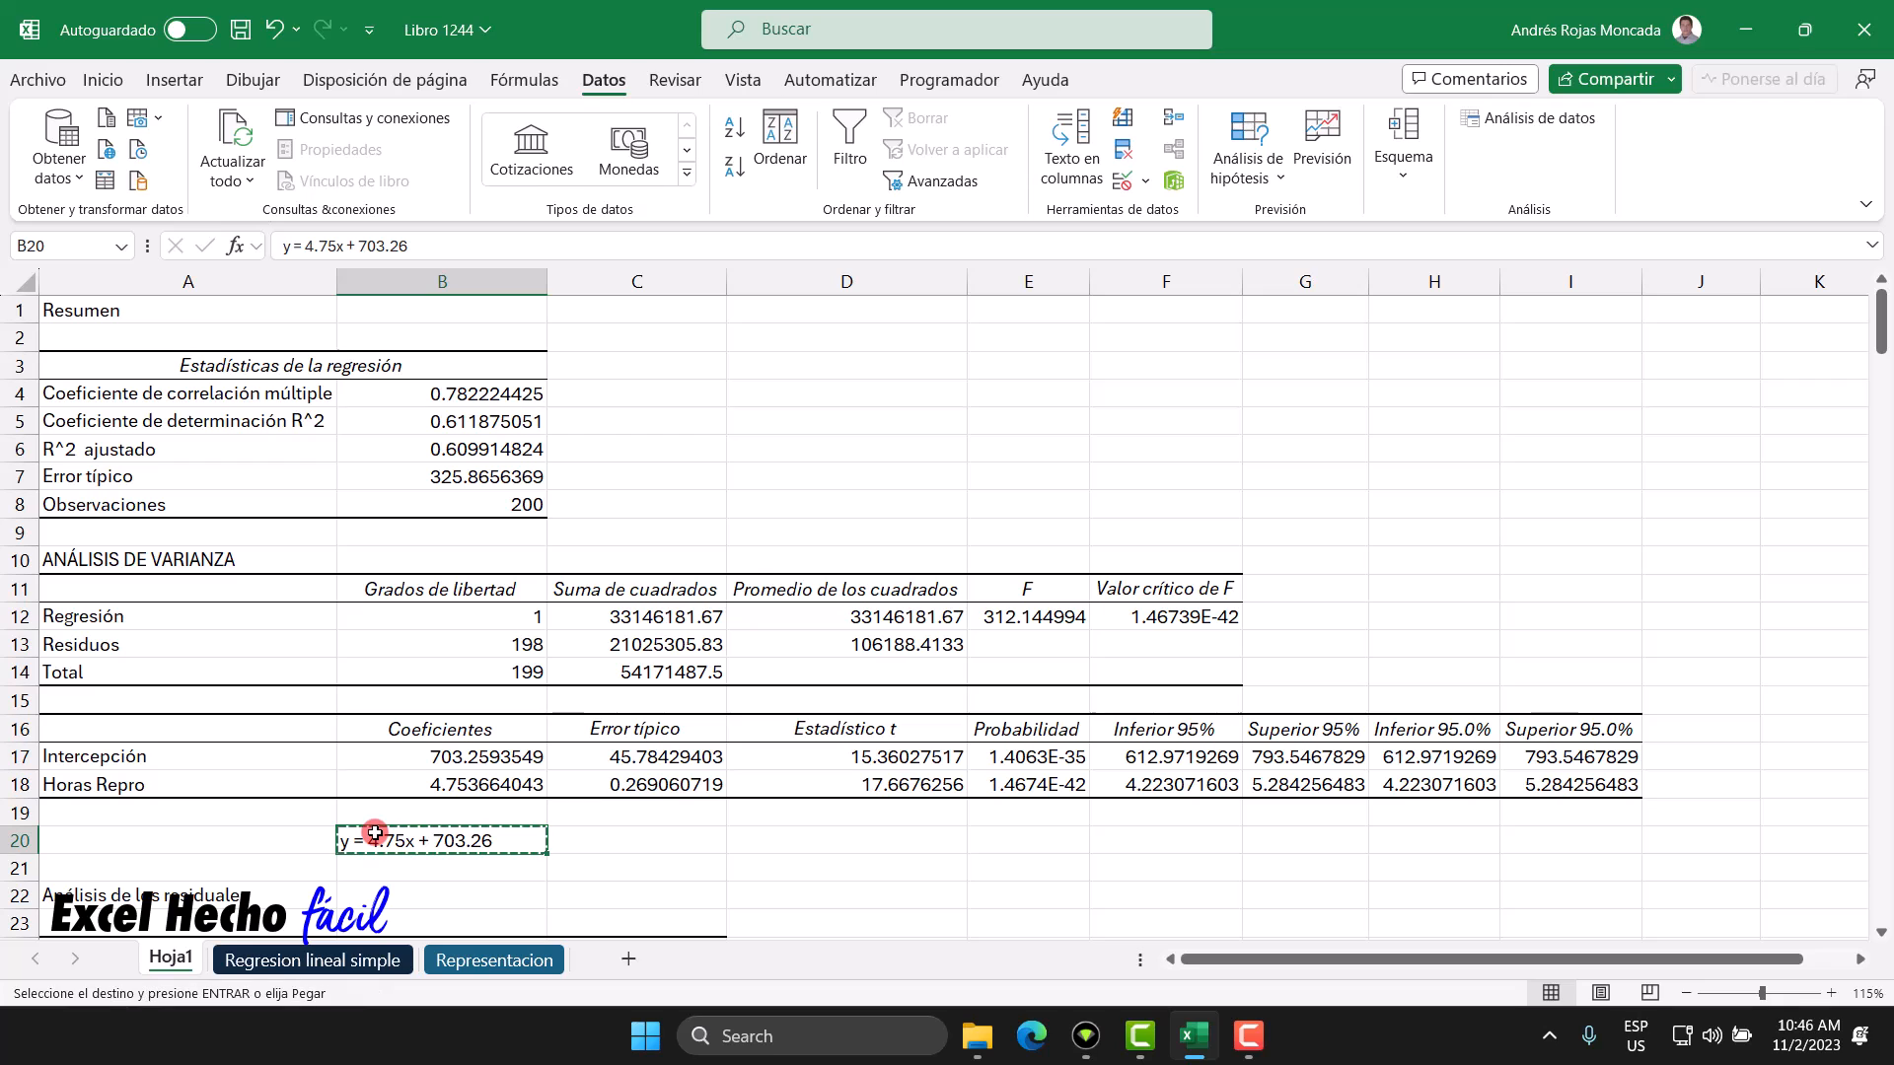
click(355, 960)
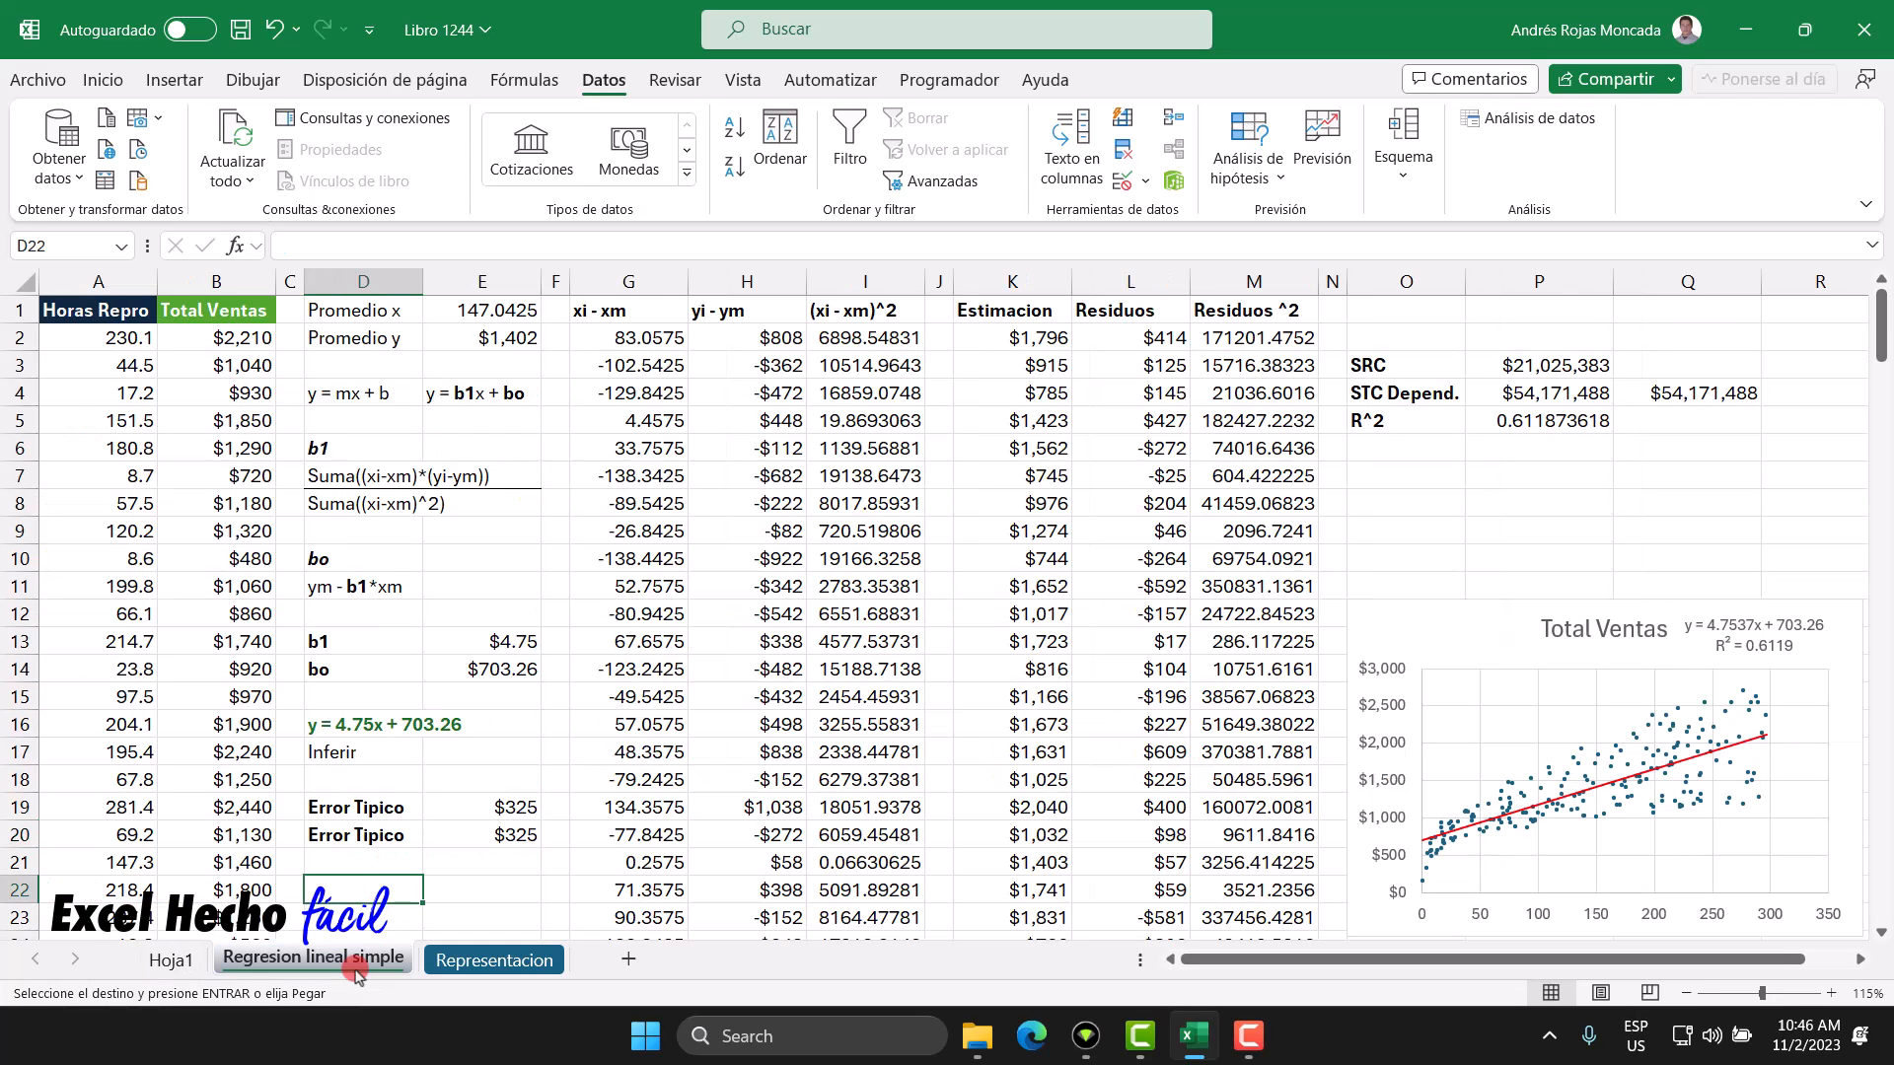
click(358, 864)
key(ctrl+v)
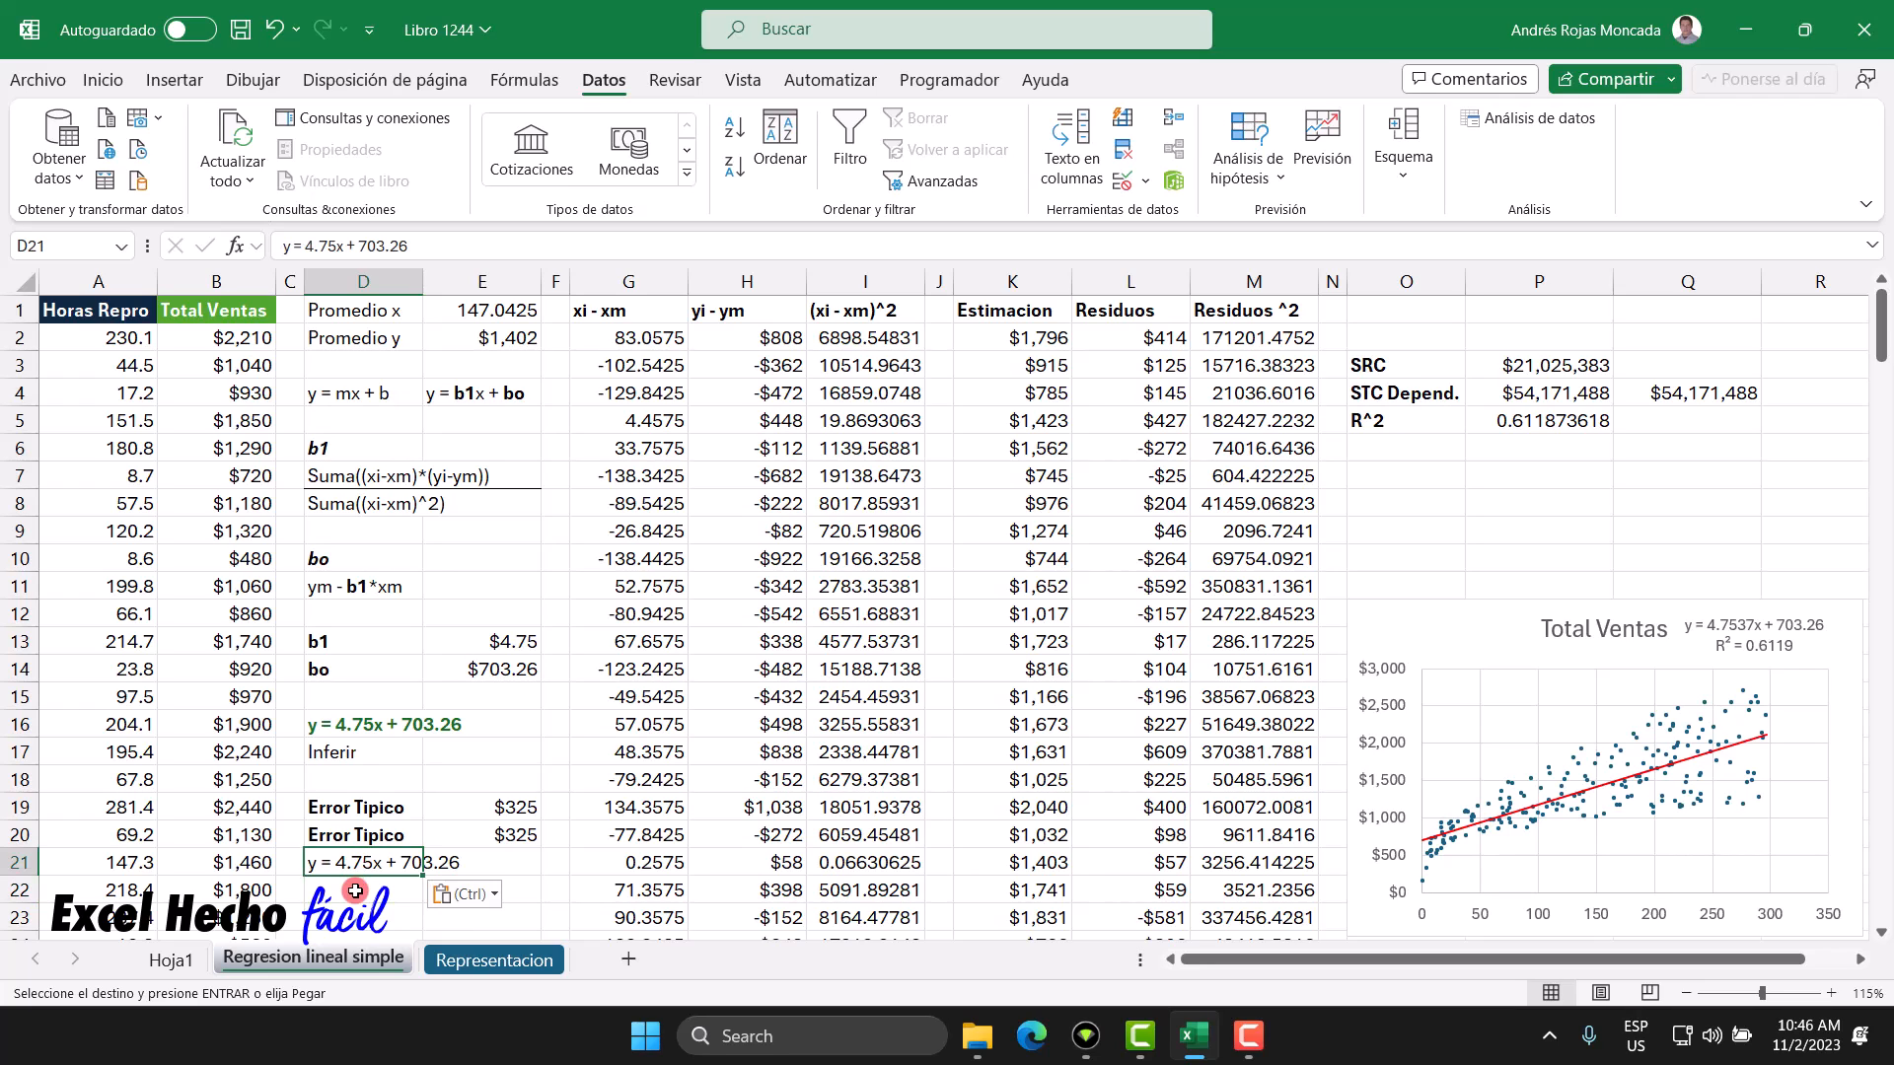
Step: Copy the bold green formatting of the equation in D16 onto the pasted equation in D21
click(350, 730)
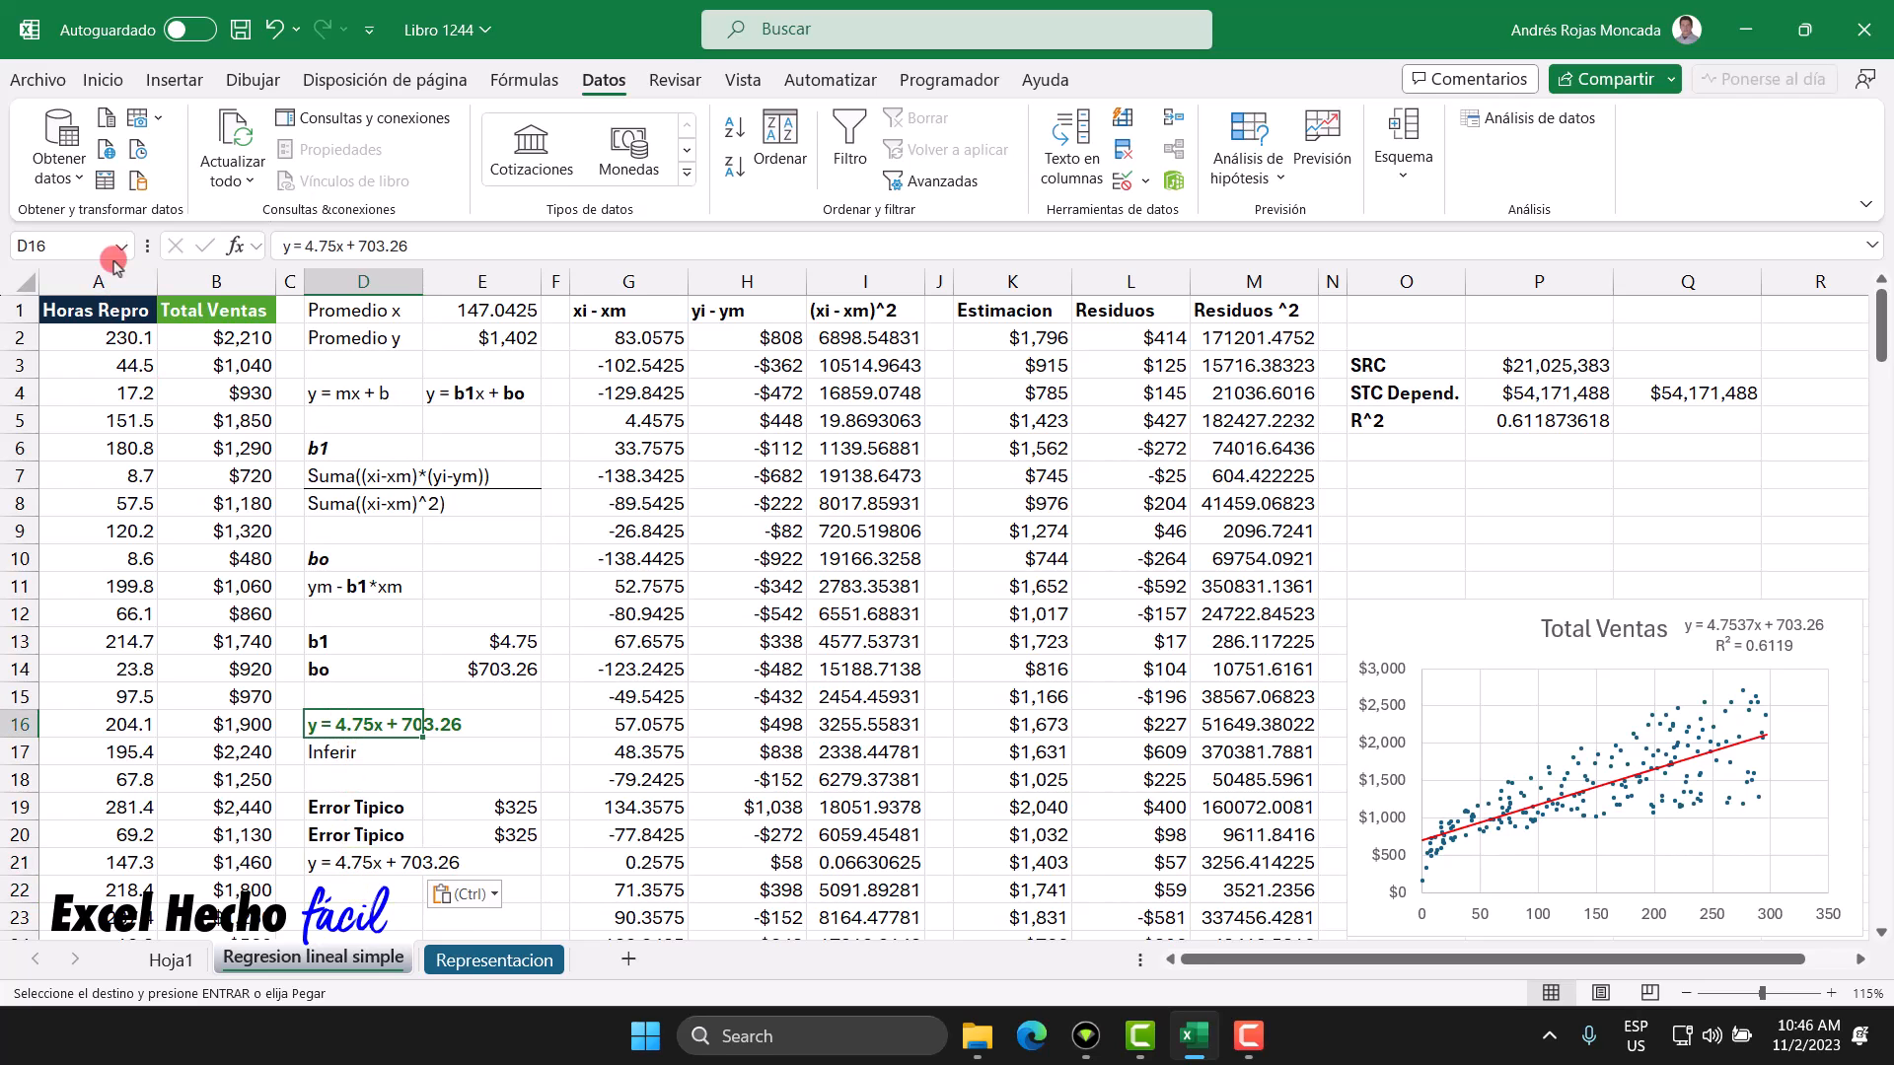
click(103, 80)
click(93, 178)
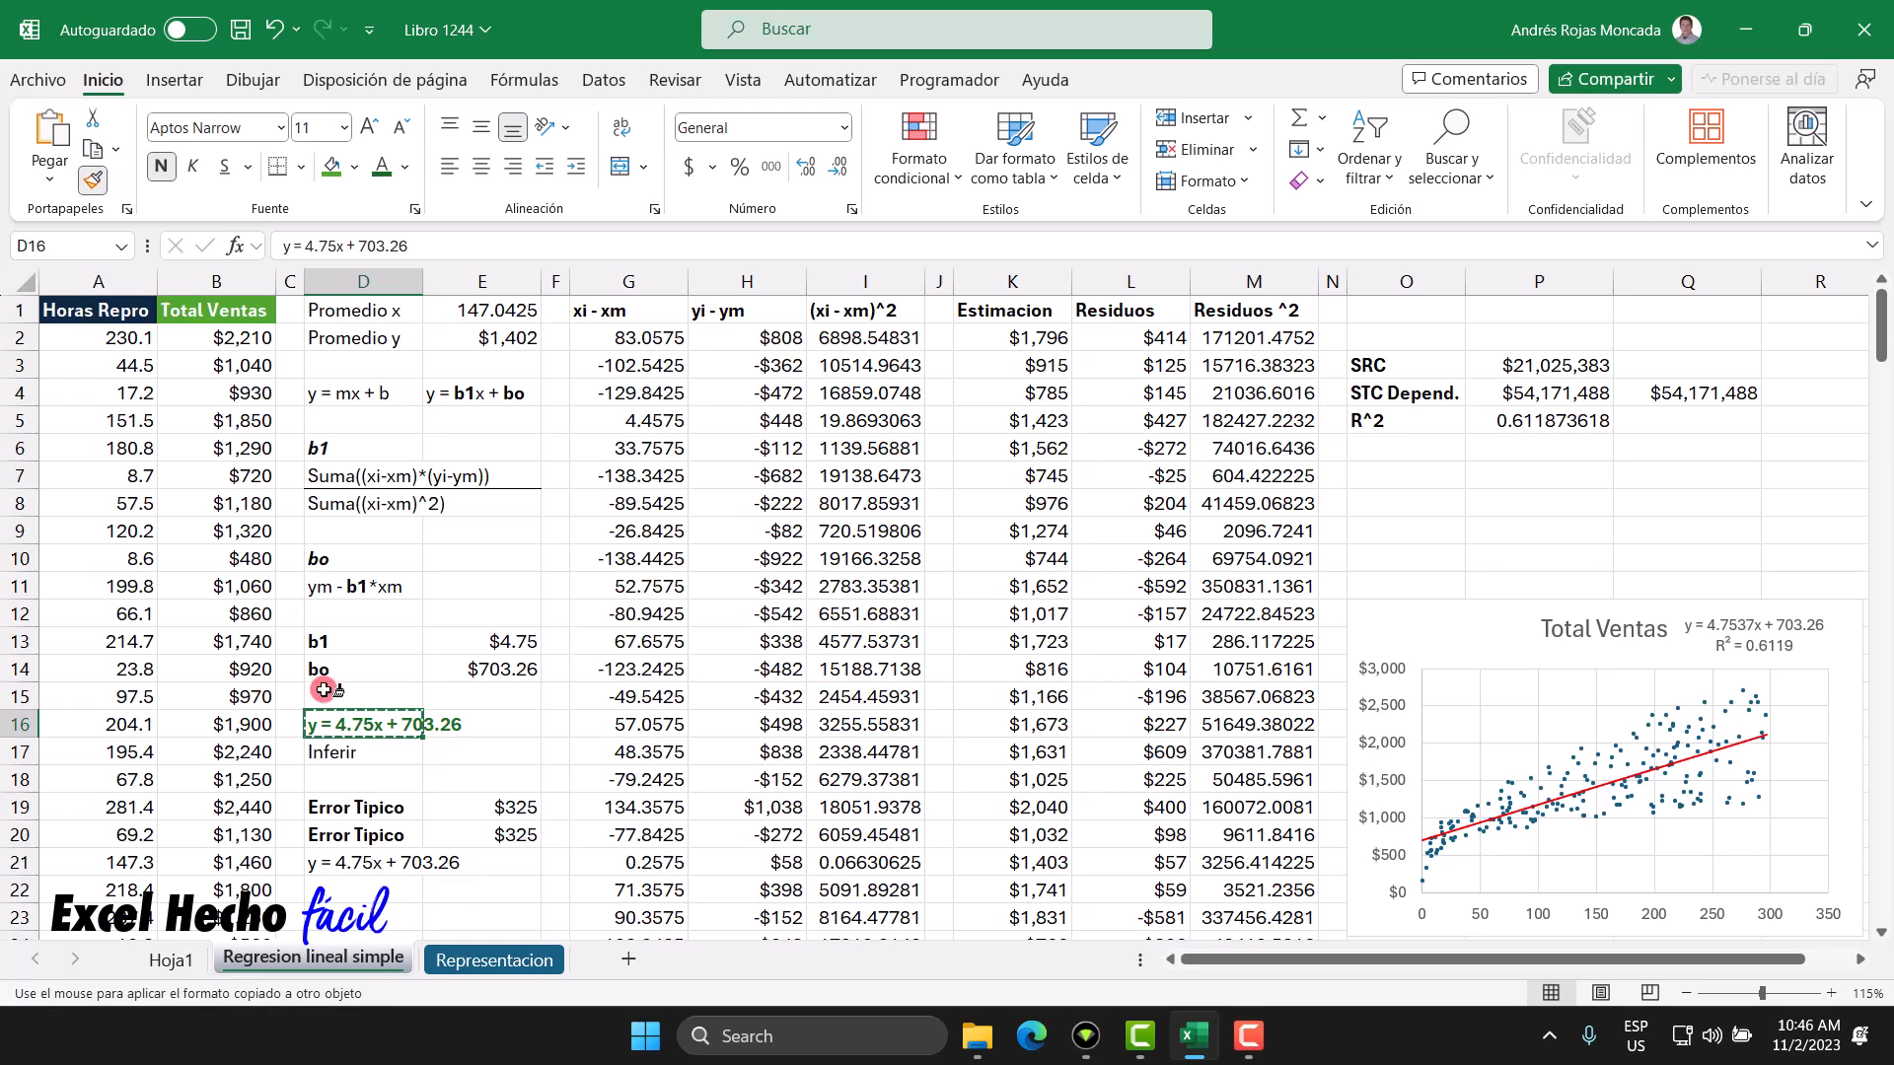
click(364, 870)
click(361, 892)
click(361, 918)
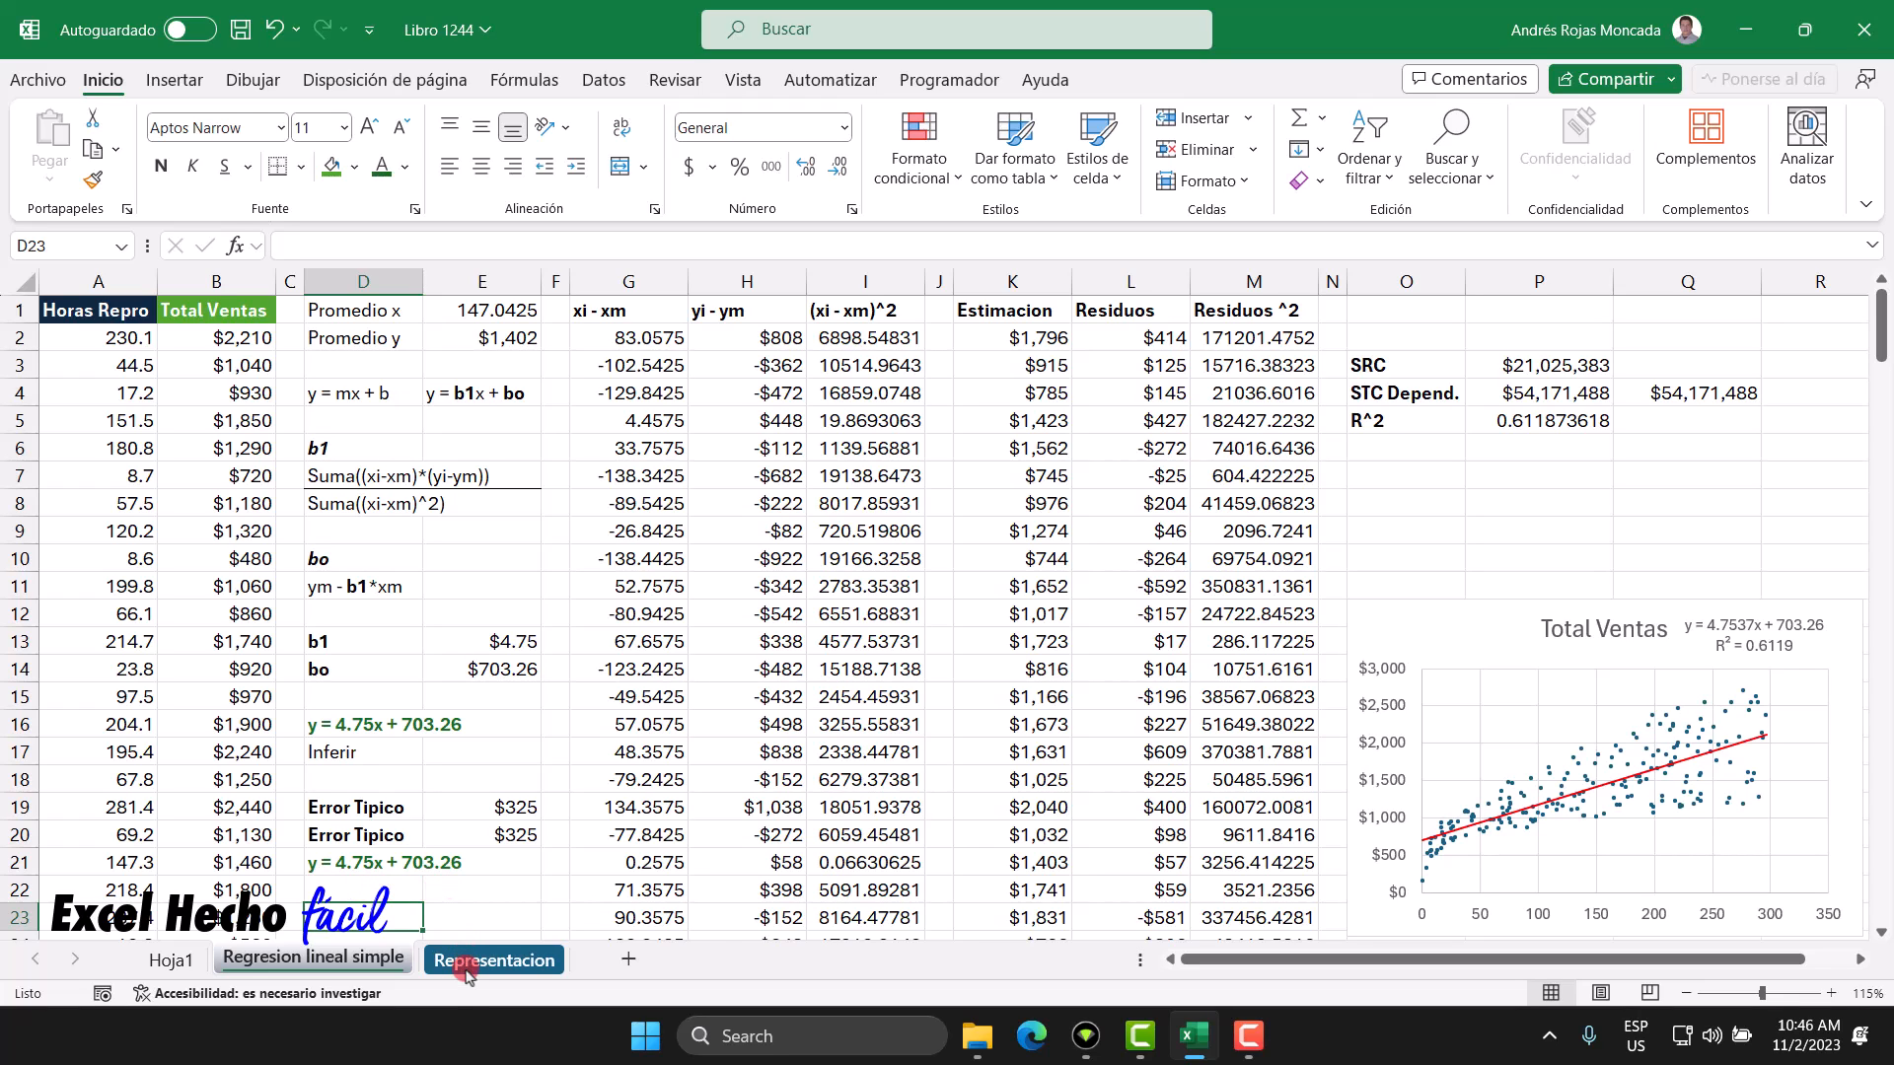
Step: Examine the Residuos row of the ANÁLISIS DE VARIANZA table in Hoja1, especially its Promedio de los cuadrados, against Regresion lineal simple
click(170, 959)
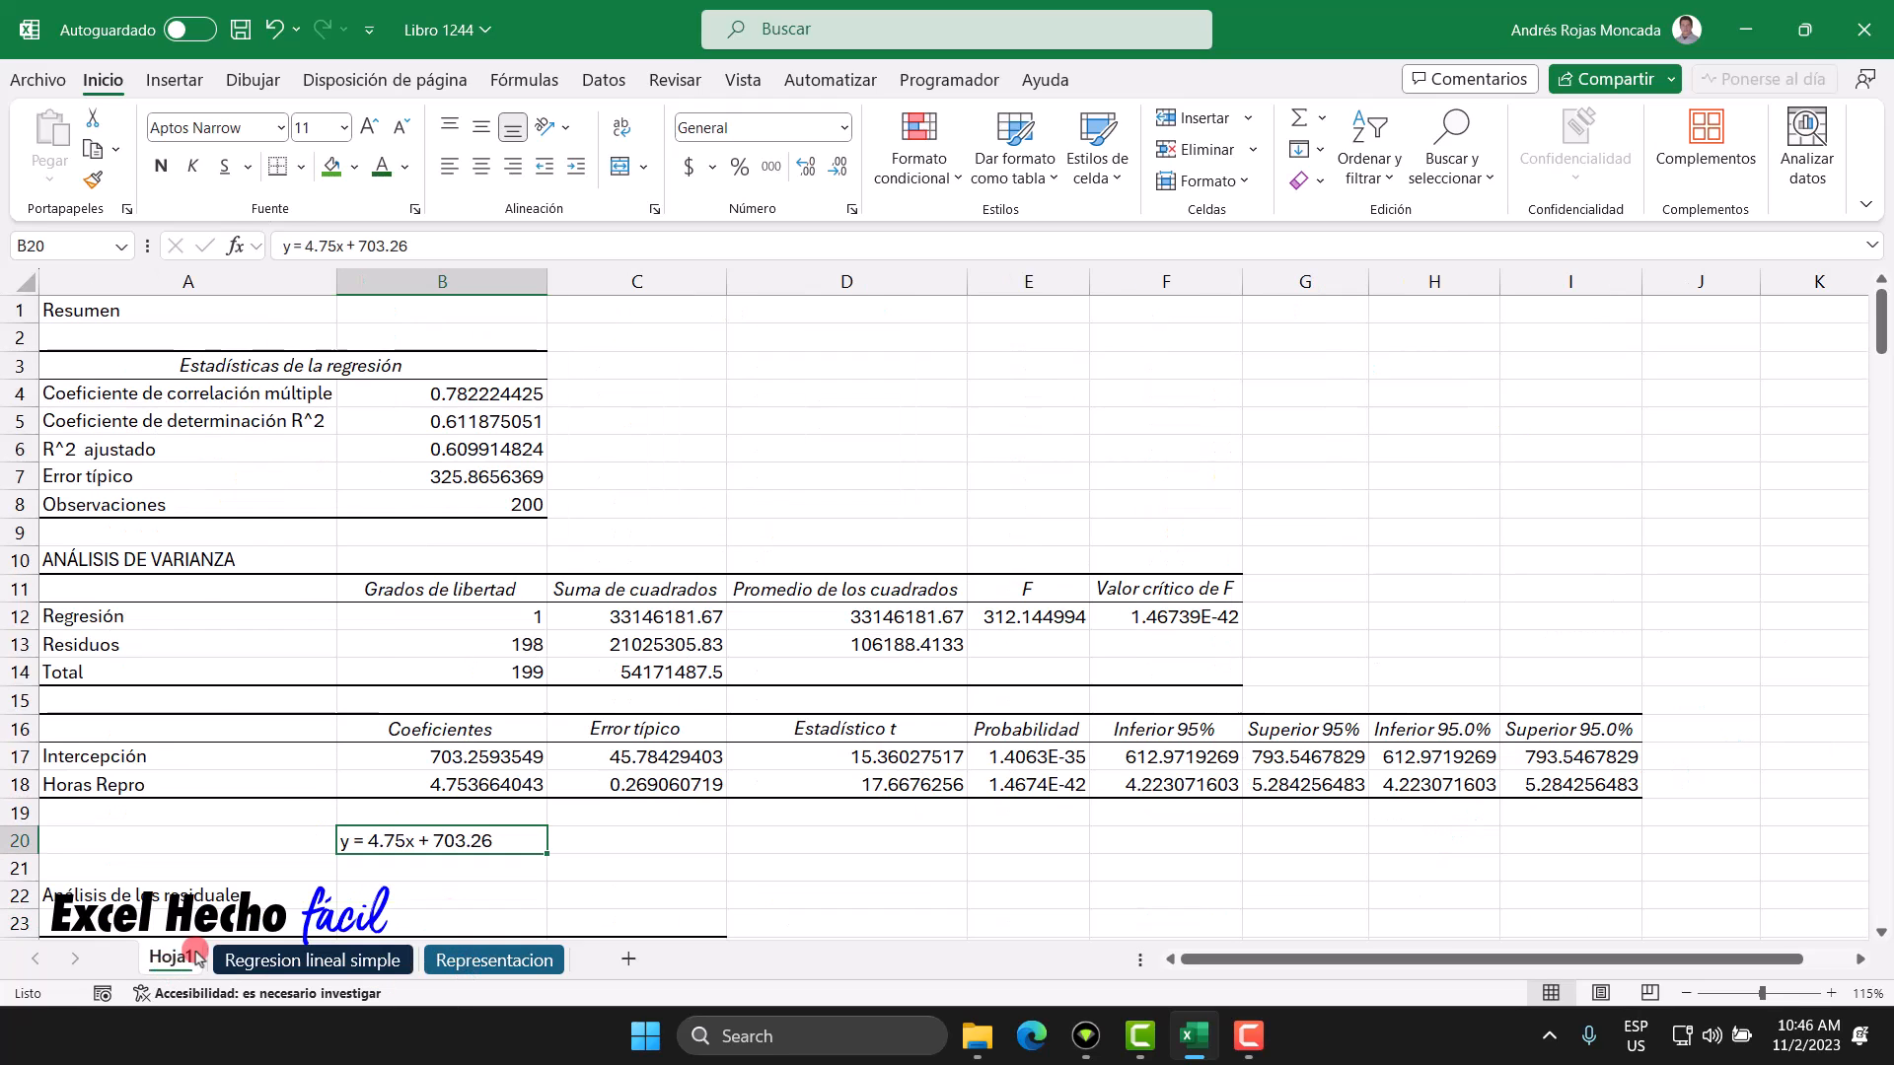
click(87, 310)
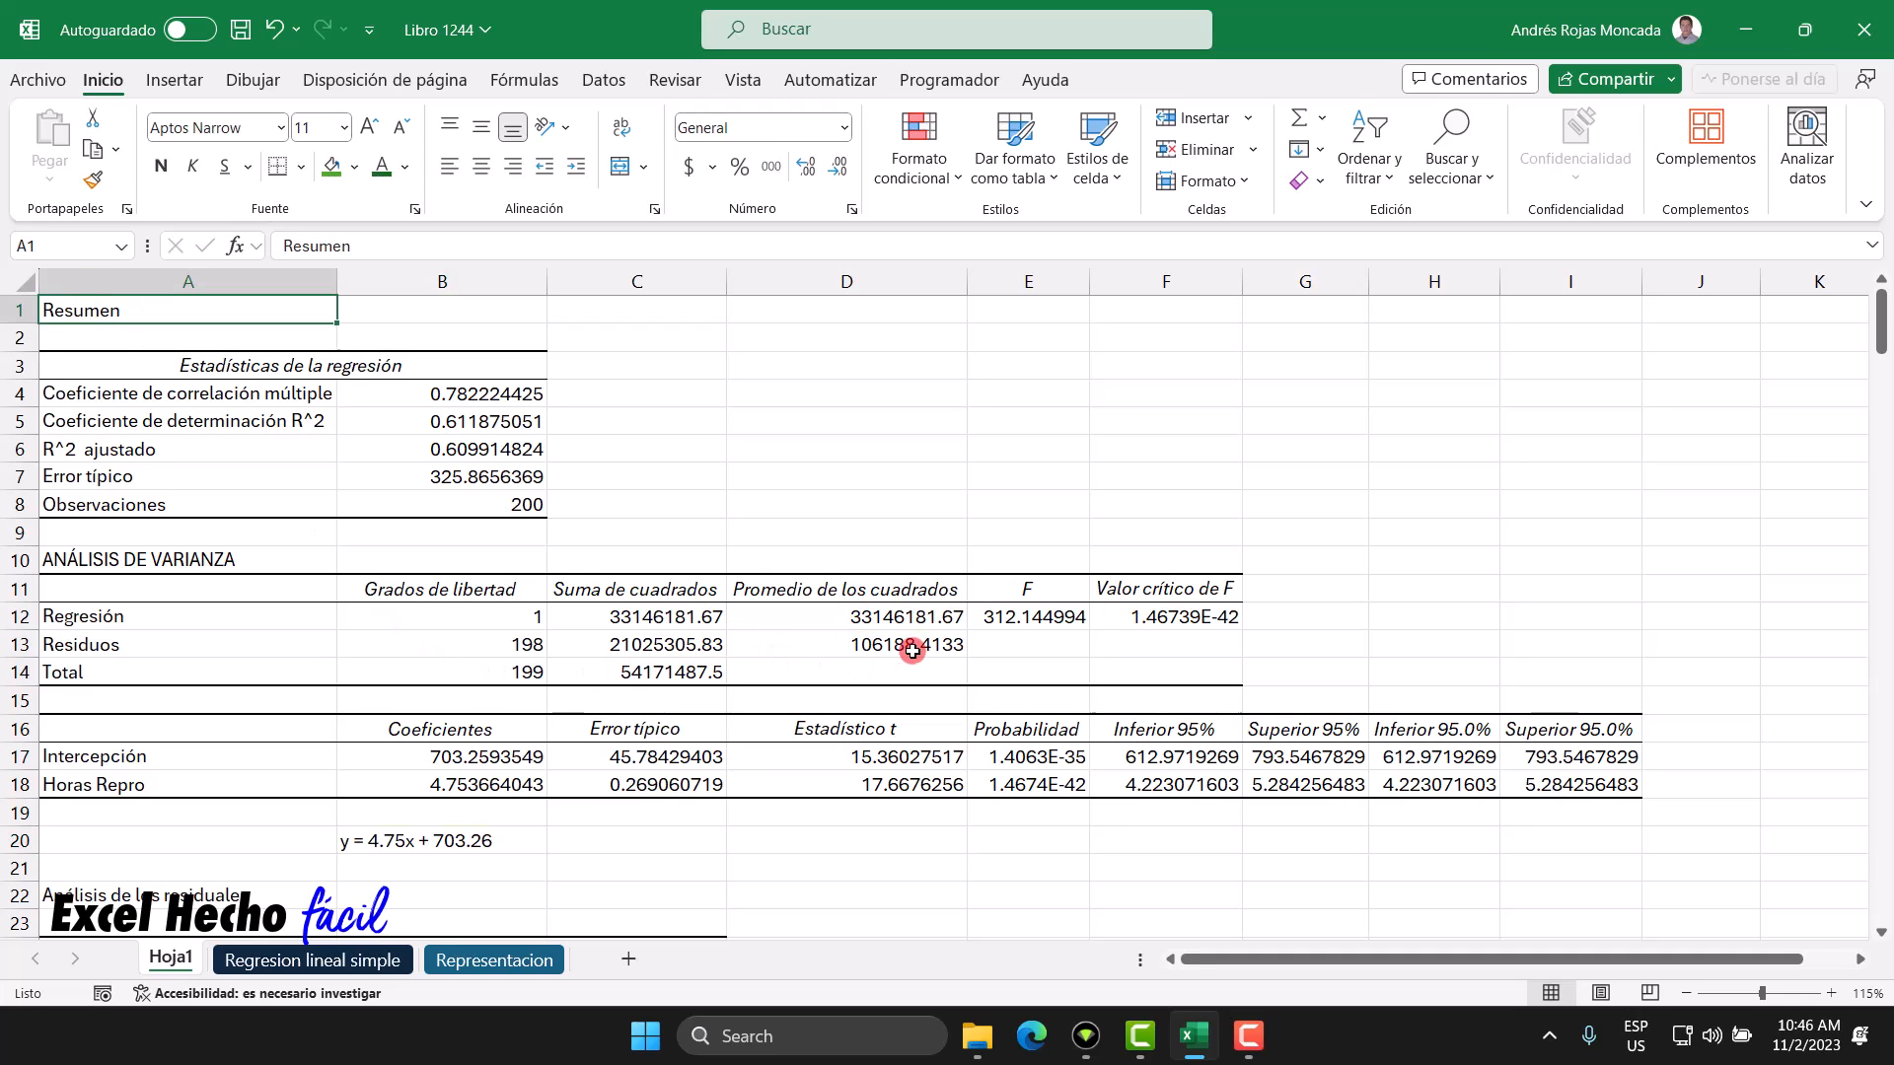
drag(163, 648, 848, 664)
drag(172, 648, 824, 643)
click(829, 646)
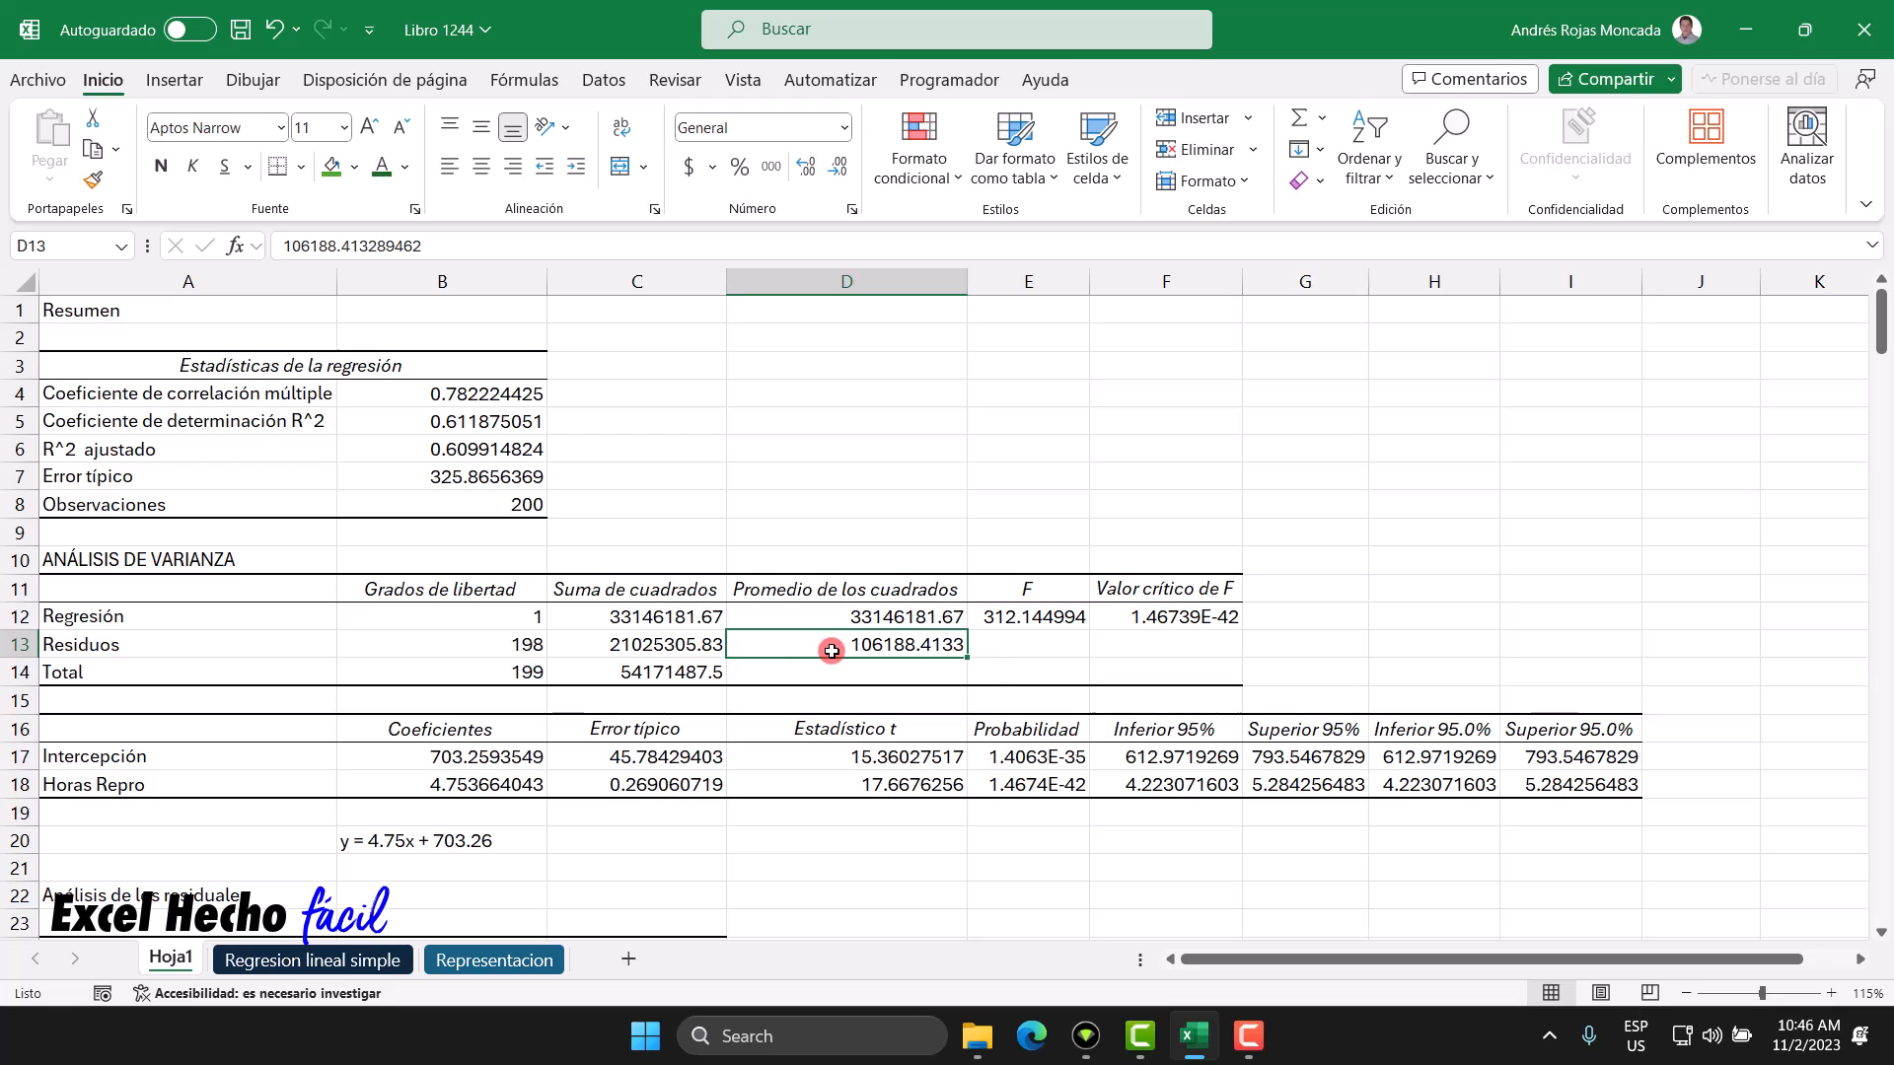
click(255, 959)
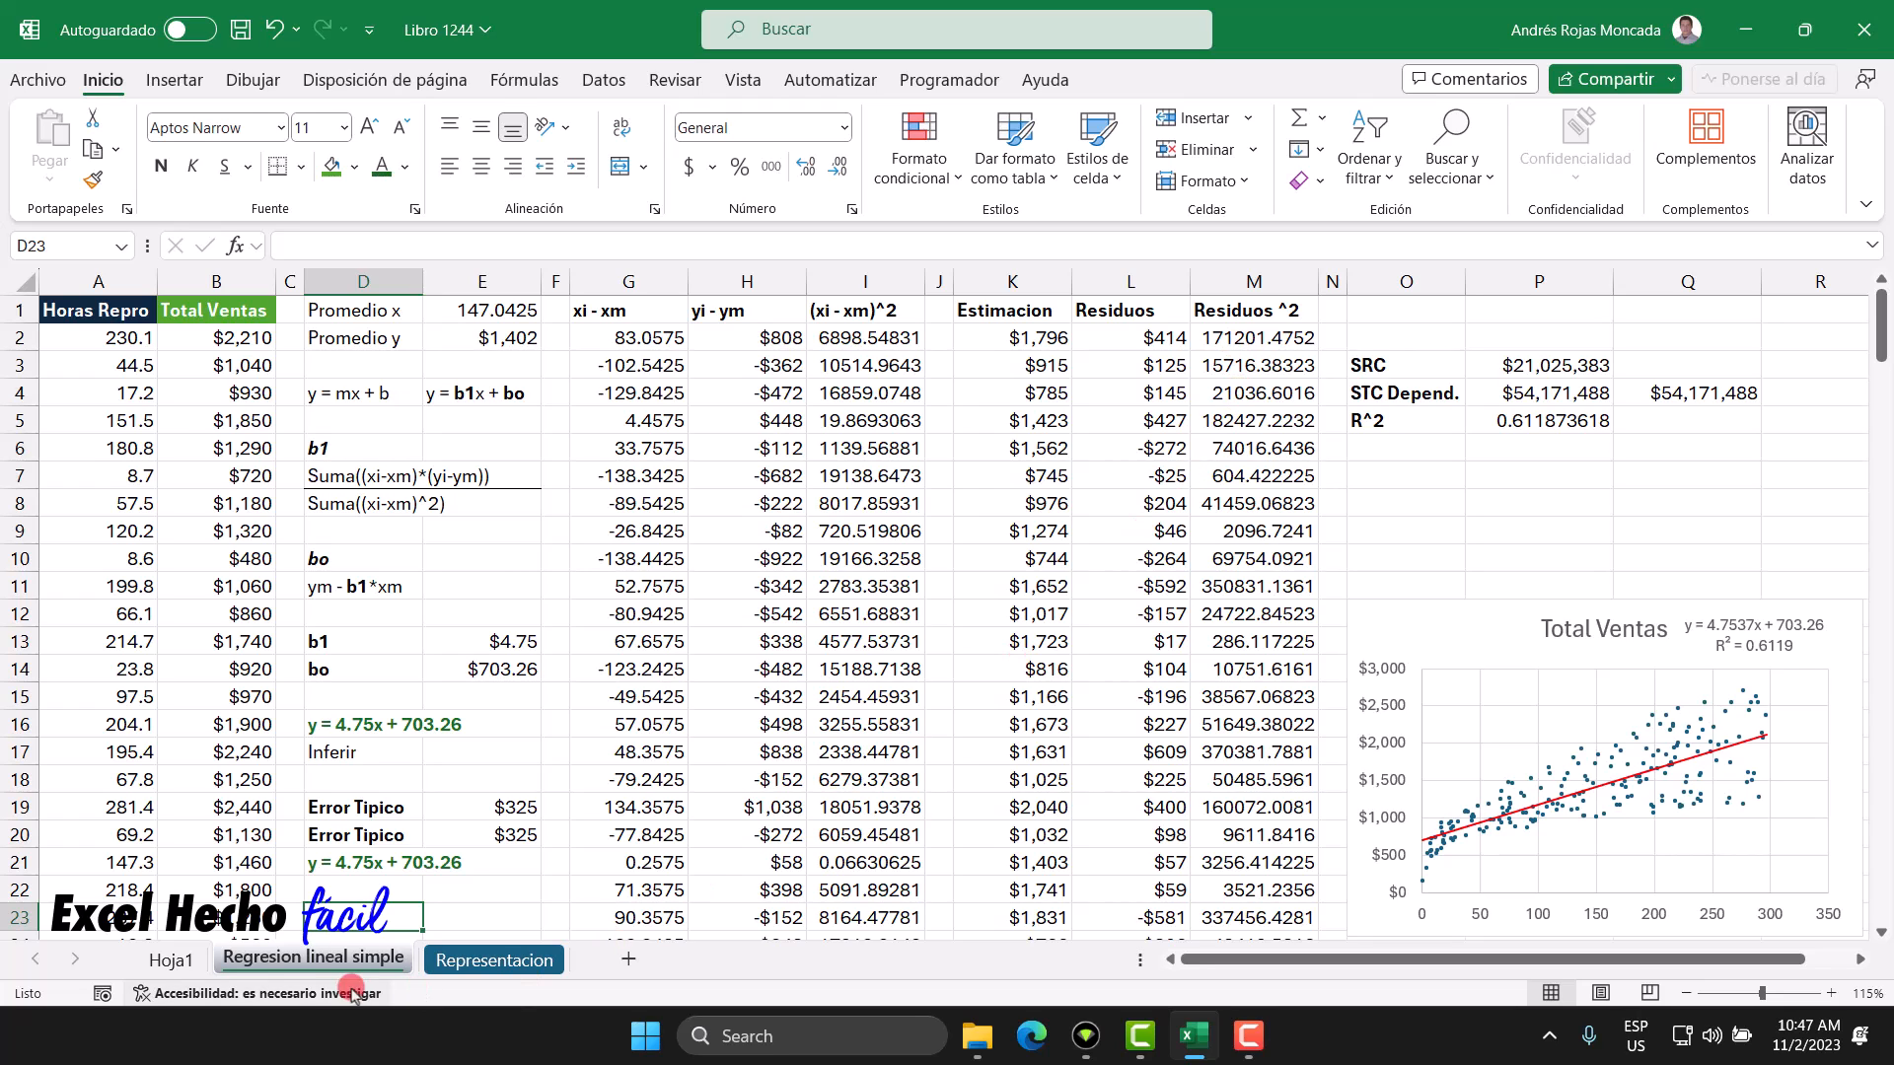
click(170, 960)
Step: Calculate the square root of the residual mean square in E13 of Hoja1 with =RAIZ(D13)
click(1008, 644)
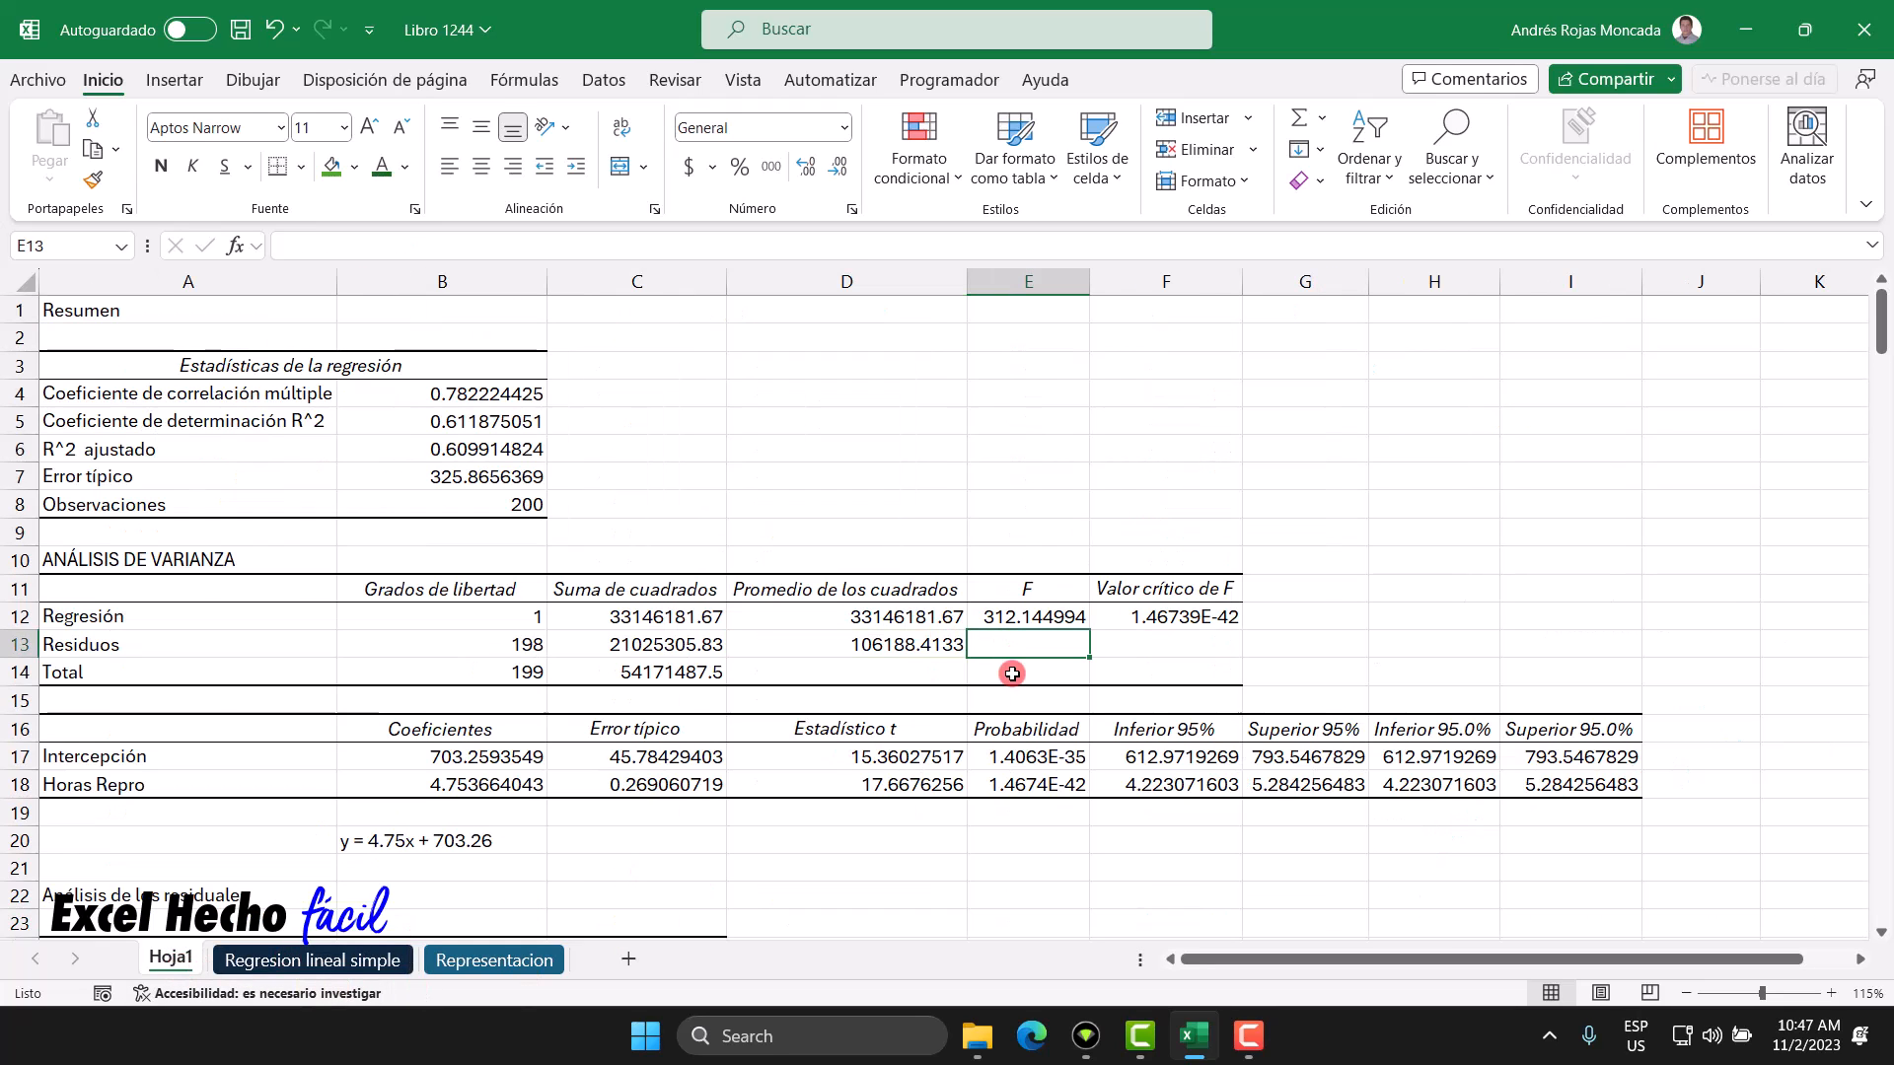
text(=RAIZ()
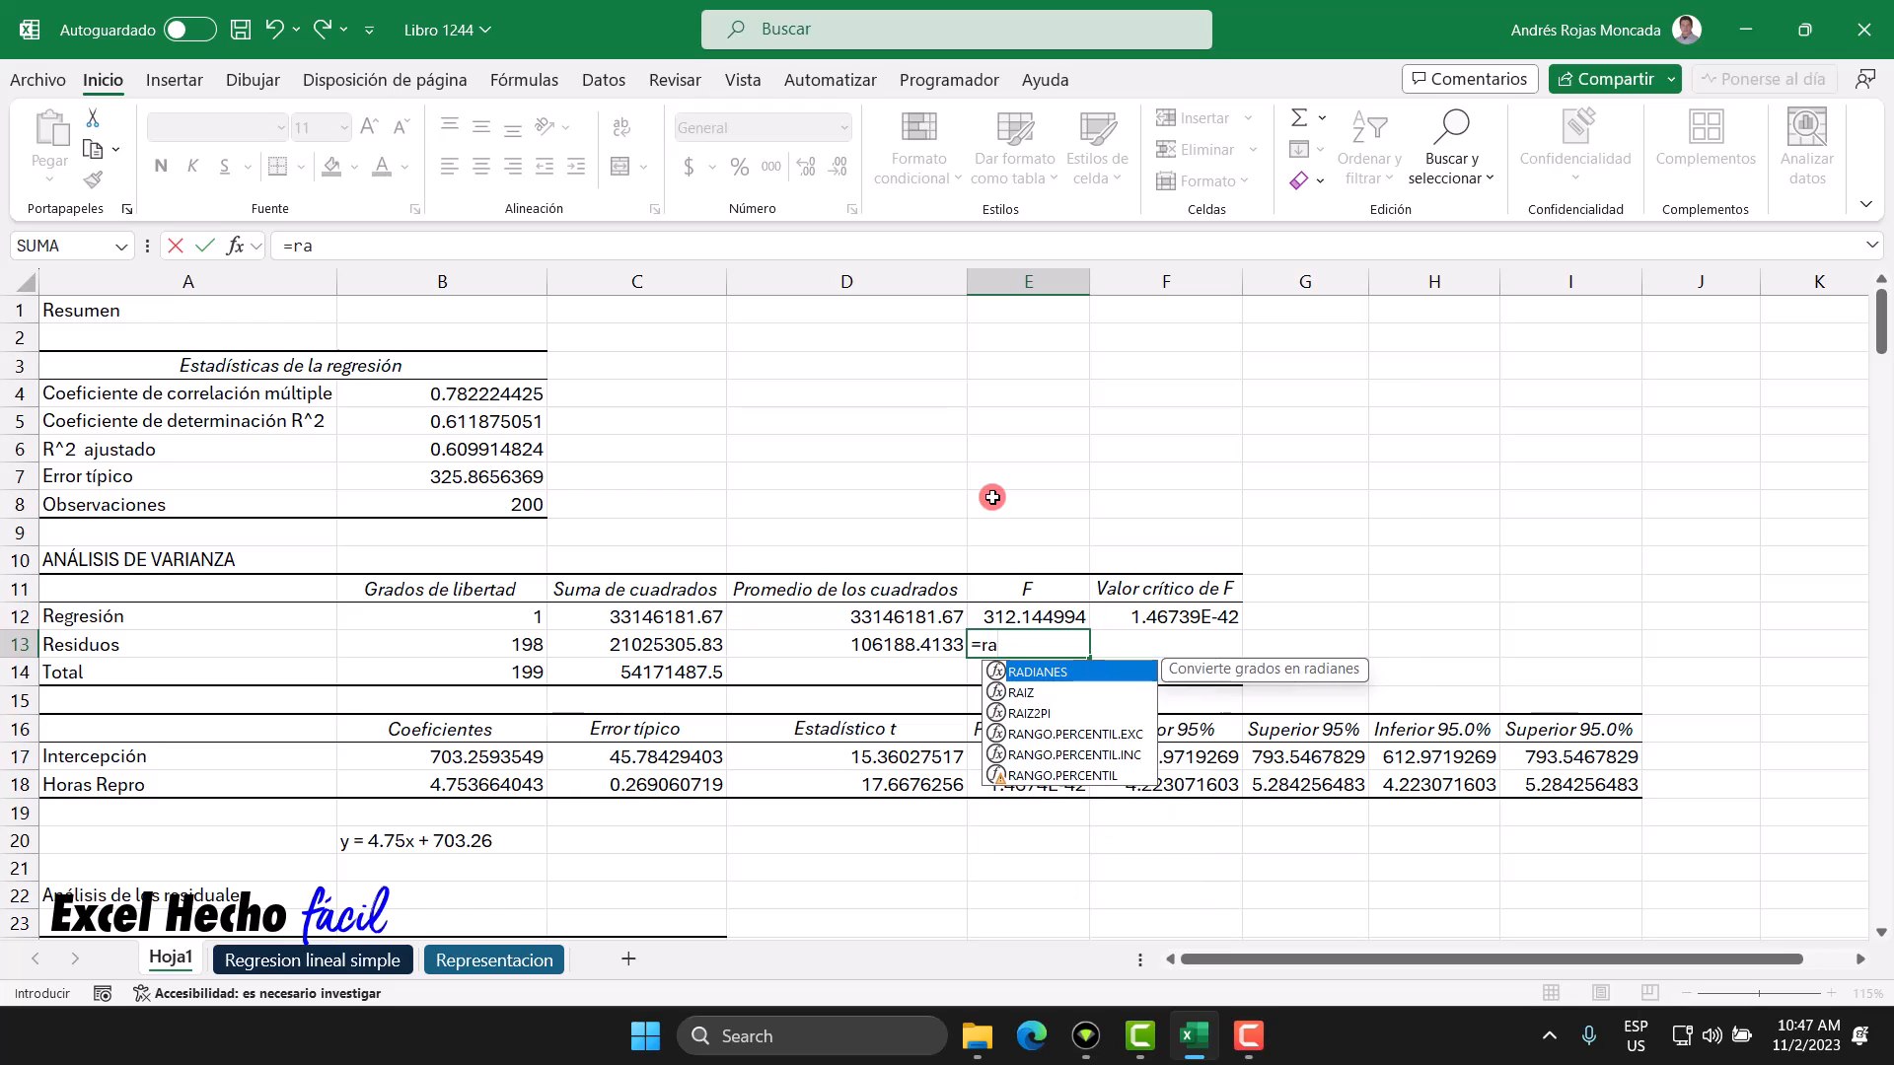
click(907, 643)
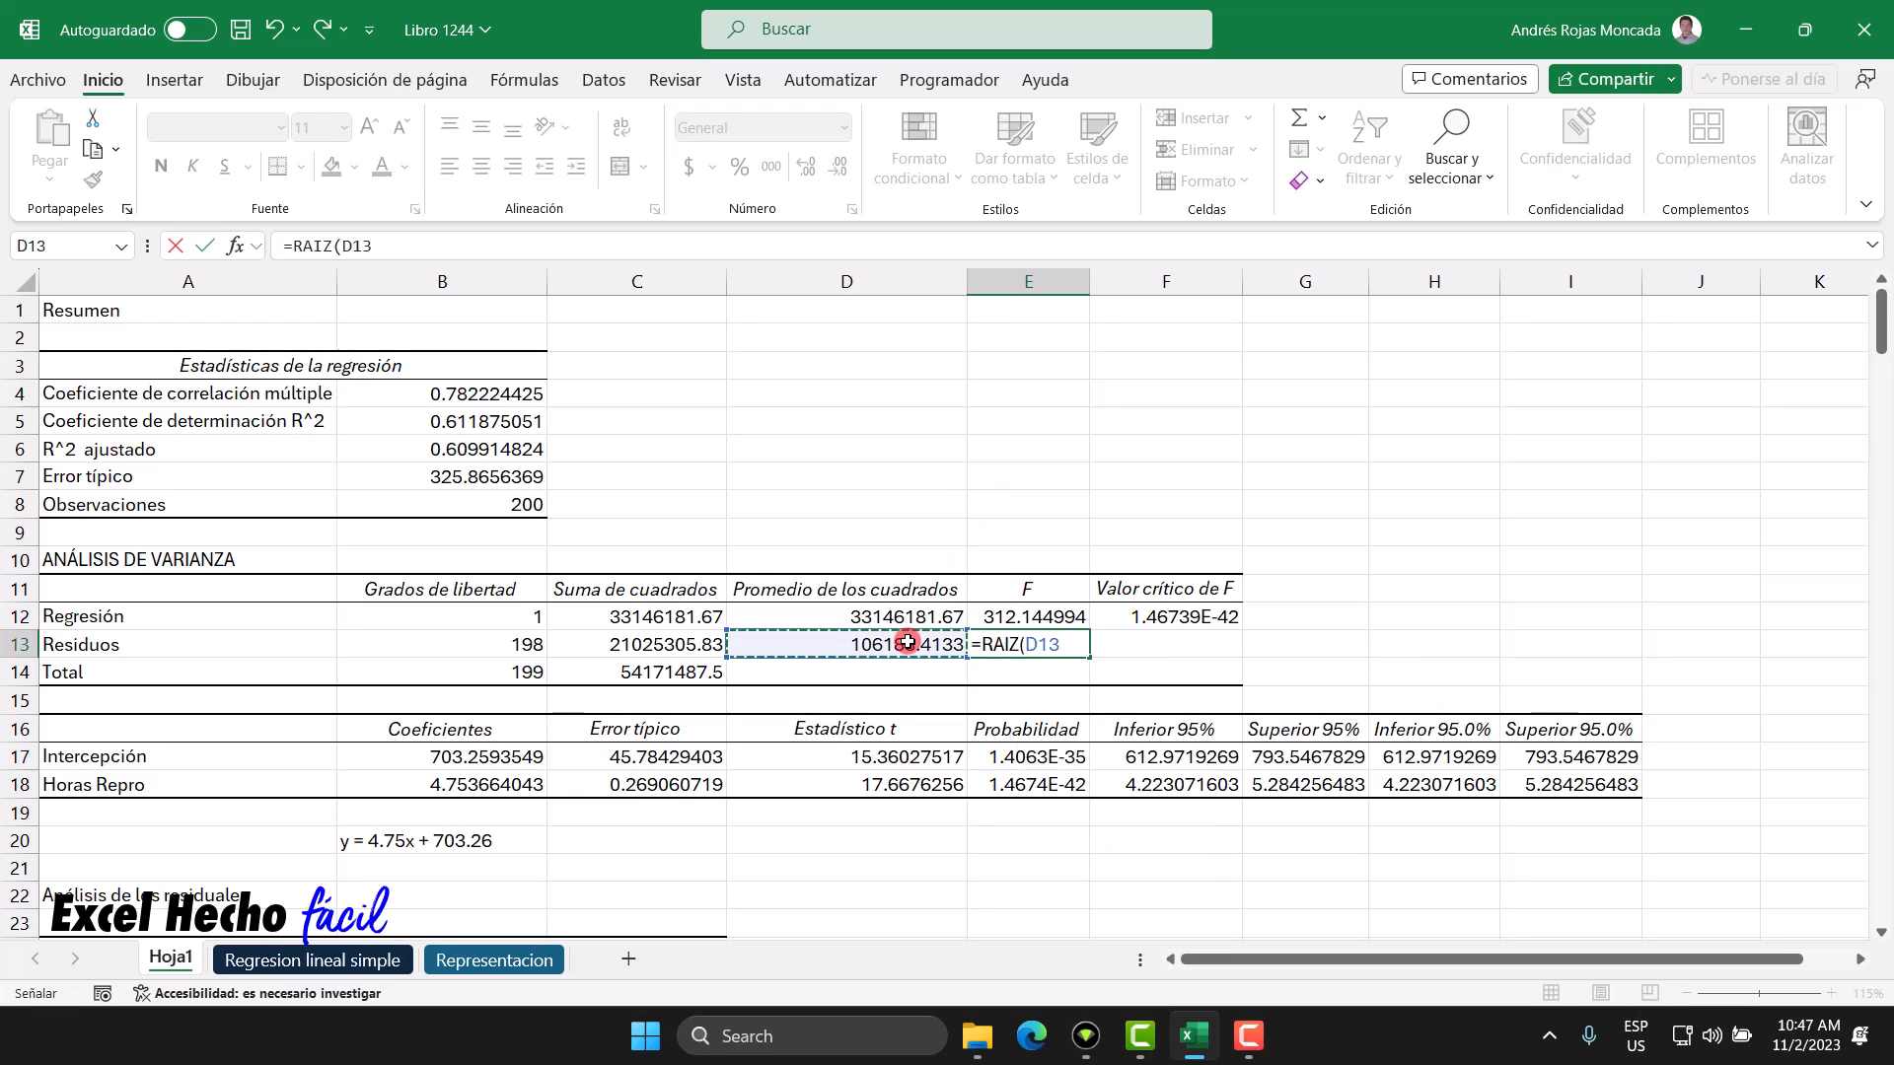
key(Return)
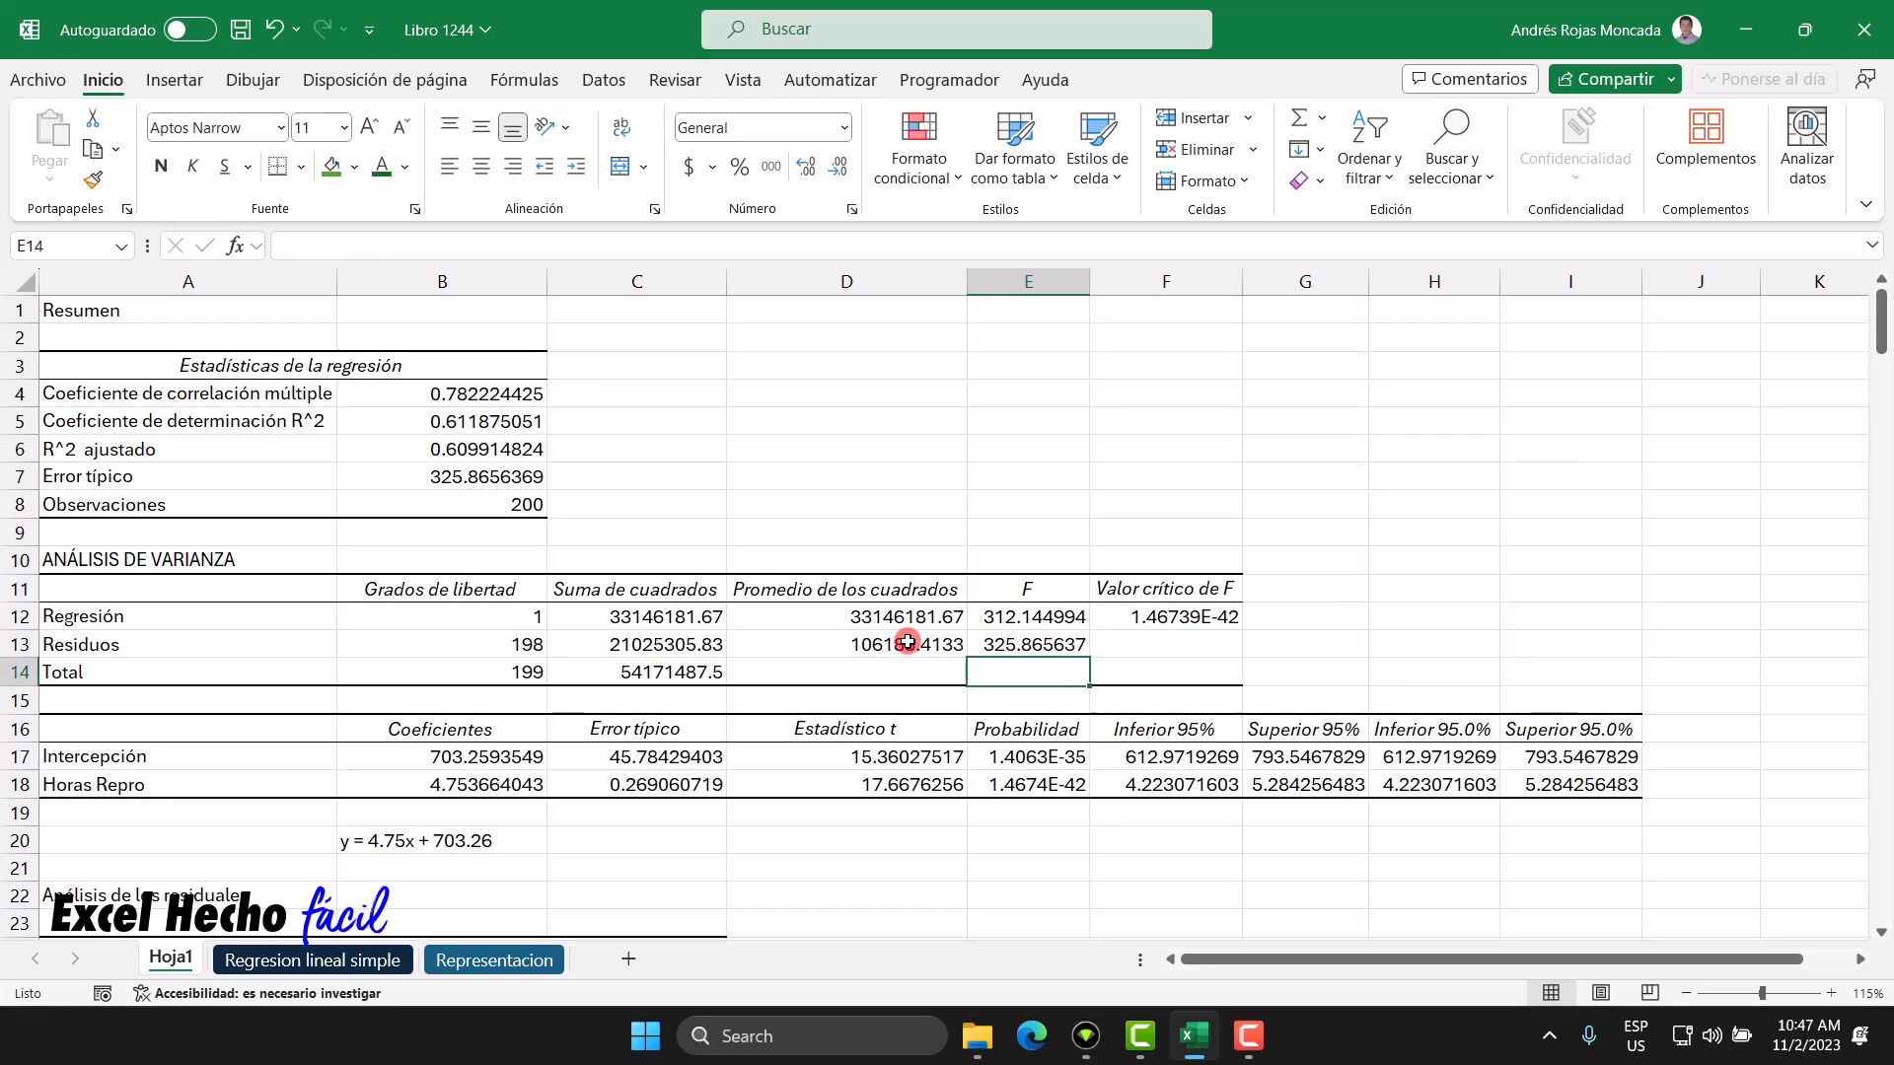
Step: Format the square root in E13 and the Error típico in B7 as bold dark green text
click(986, 644)
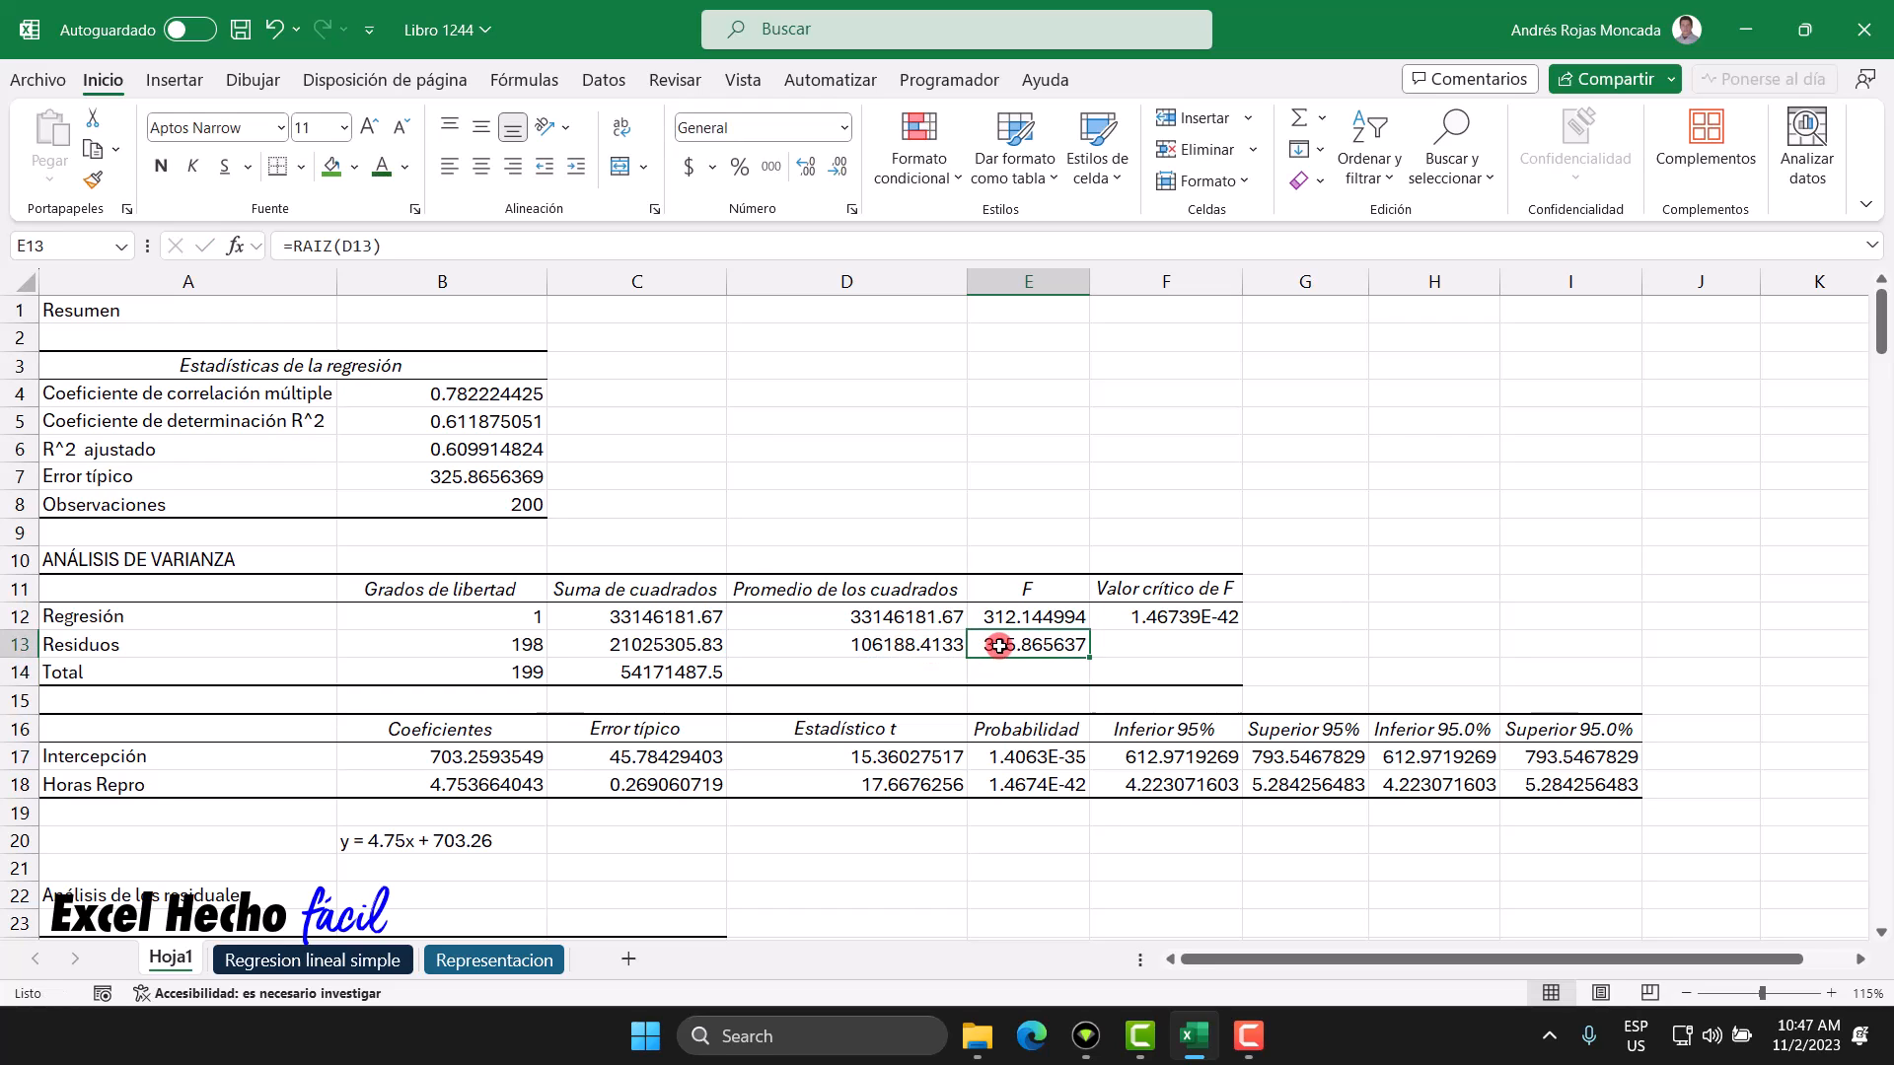
ctrl+click(498, 478)
click(404, 167)
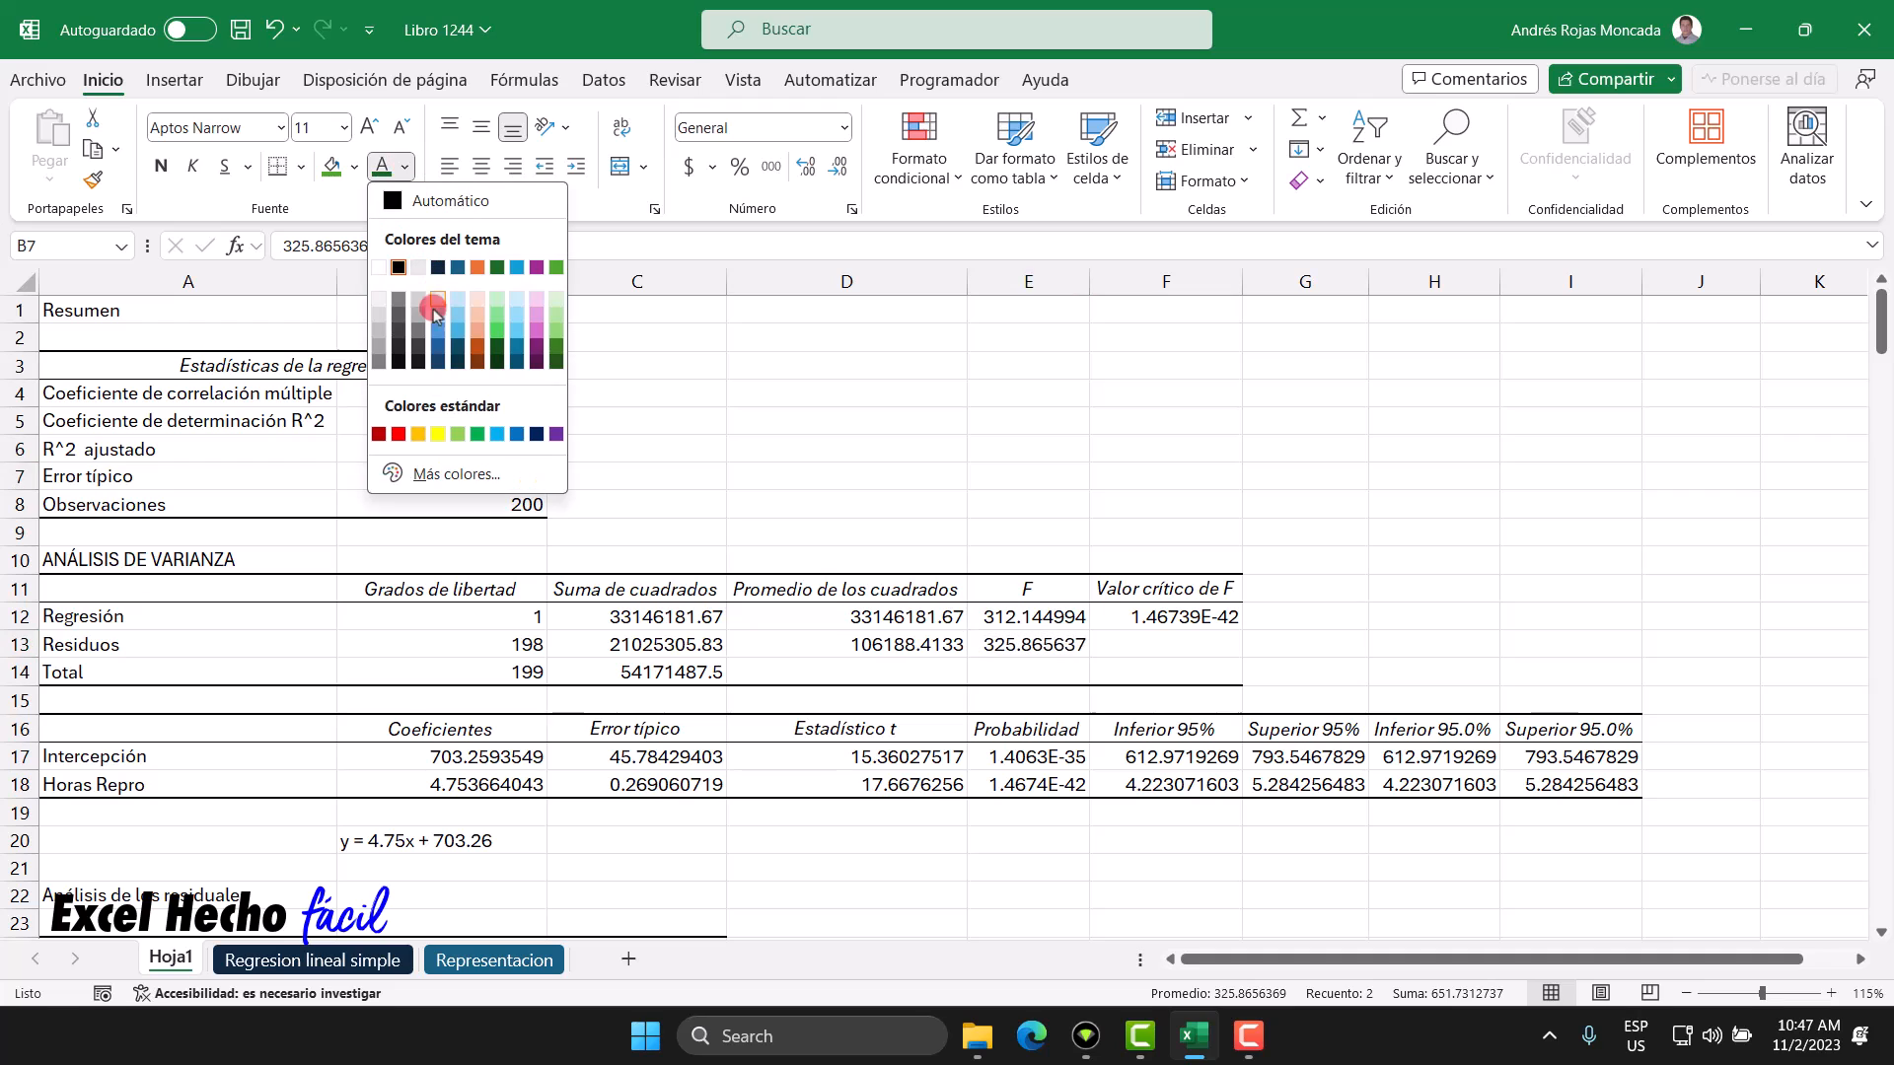
click(497, 267)
click(161, 165)
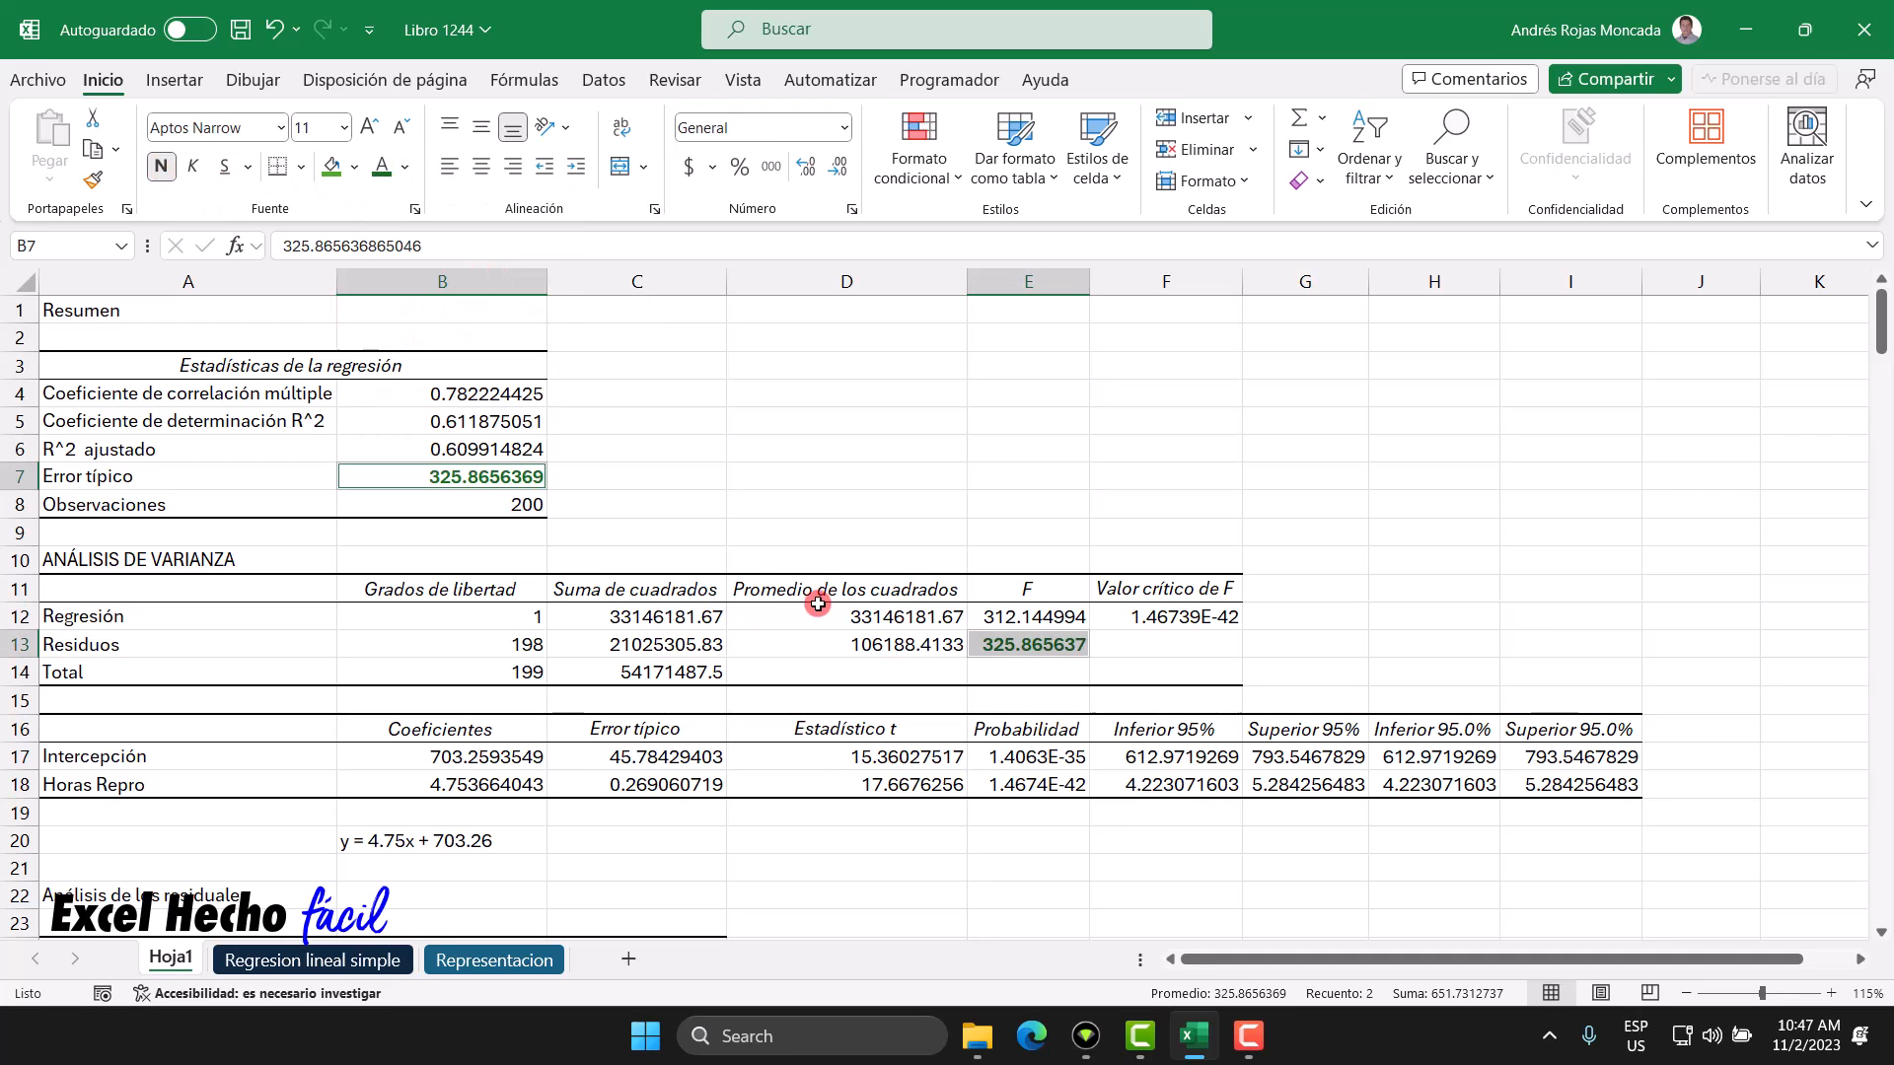
click(1199, 643)
click(1310, 643)
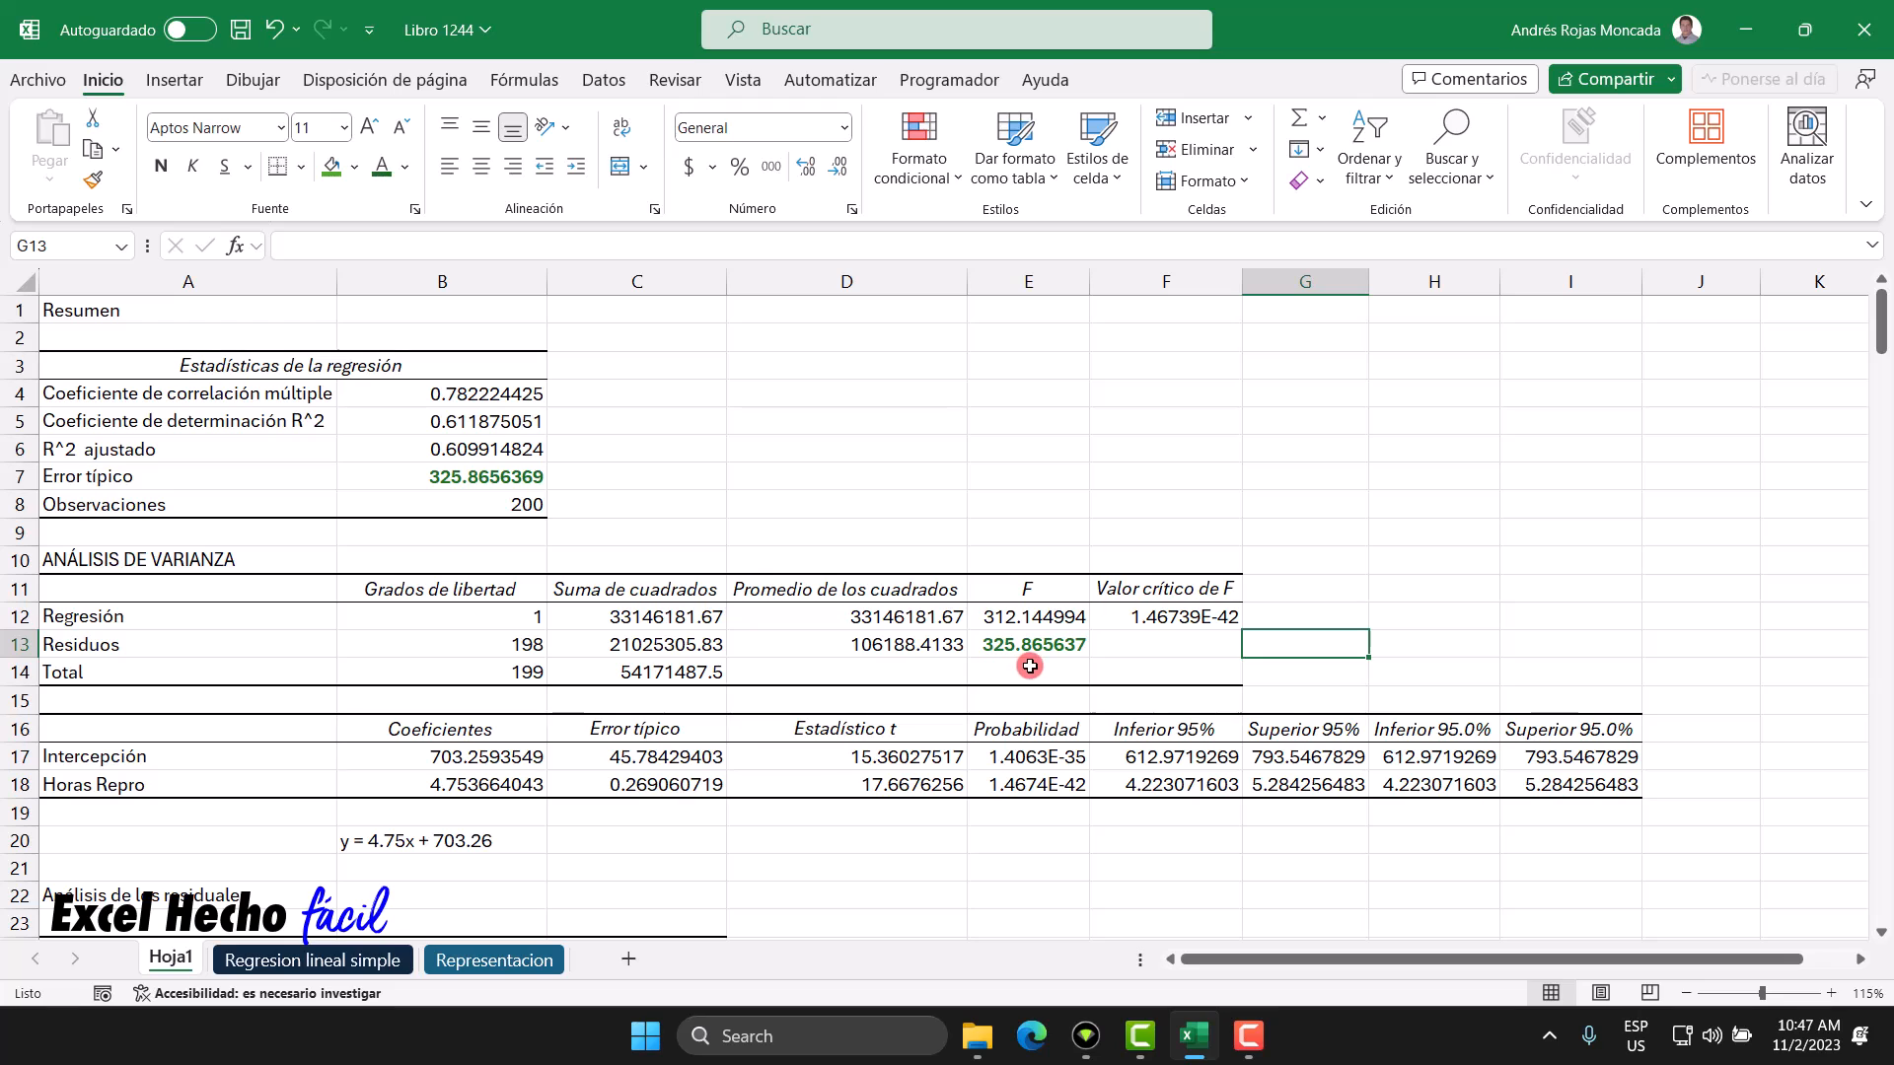
Step: Widen column E slightly to show one more decimal, and review the square root in E13 against its source in D13
drag(1090, 284, 1102, 284)
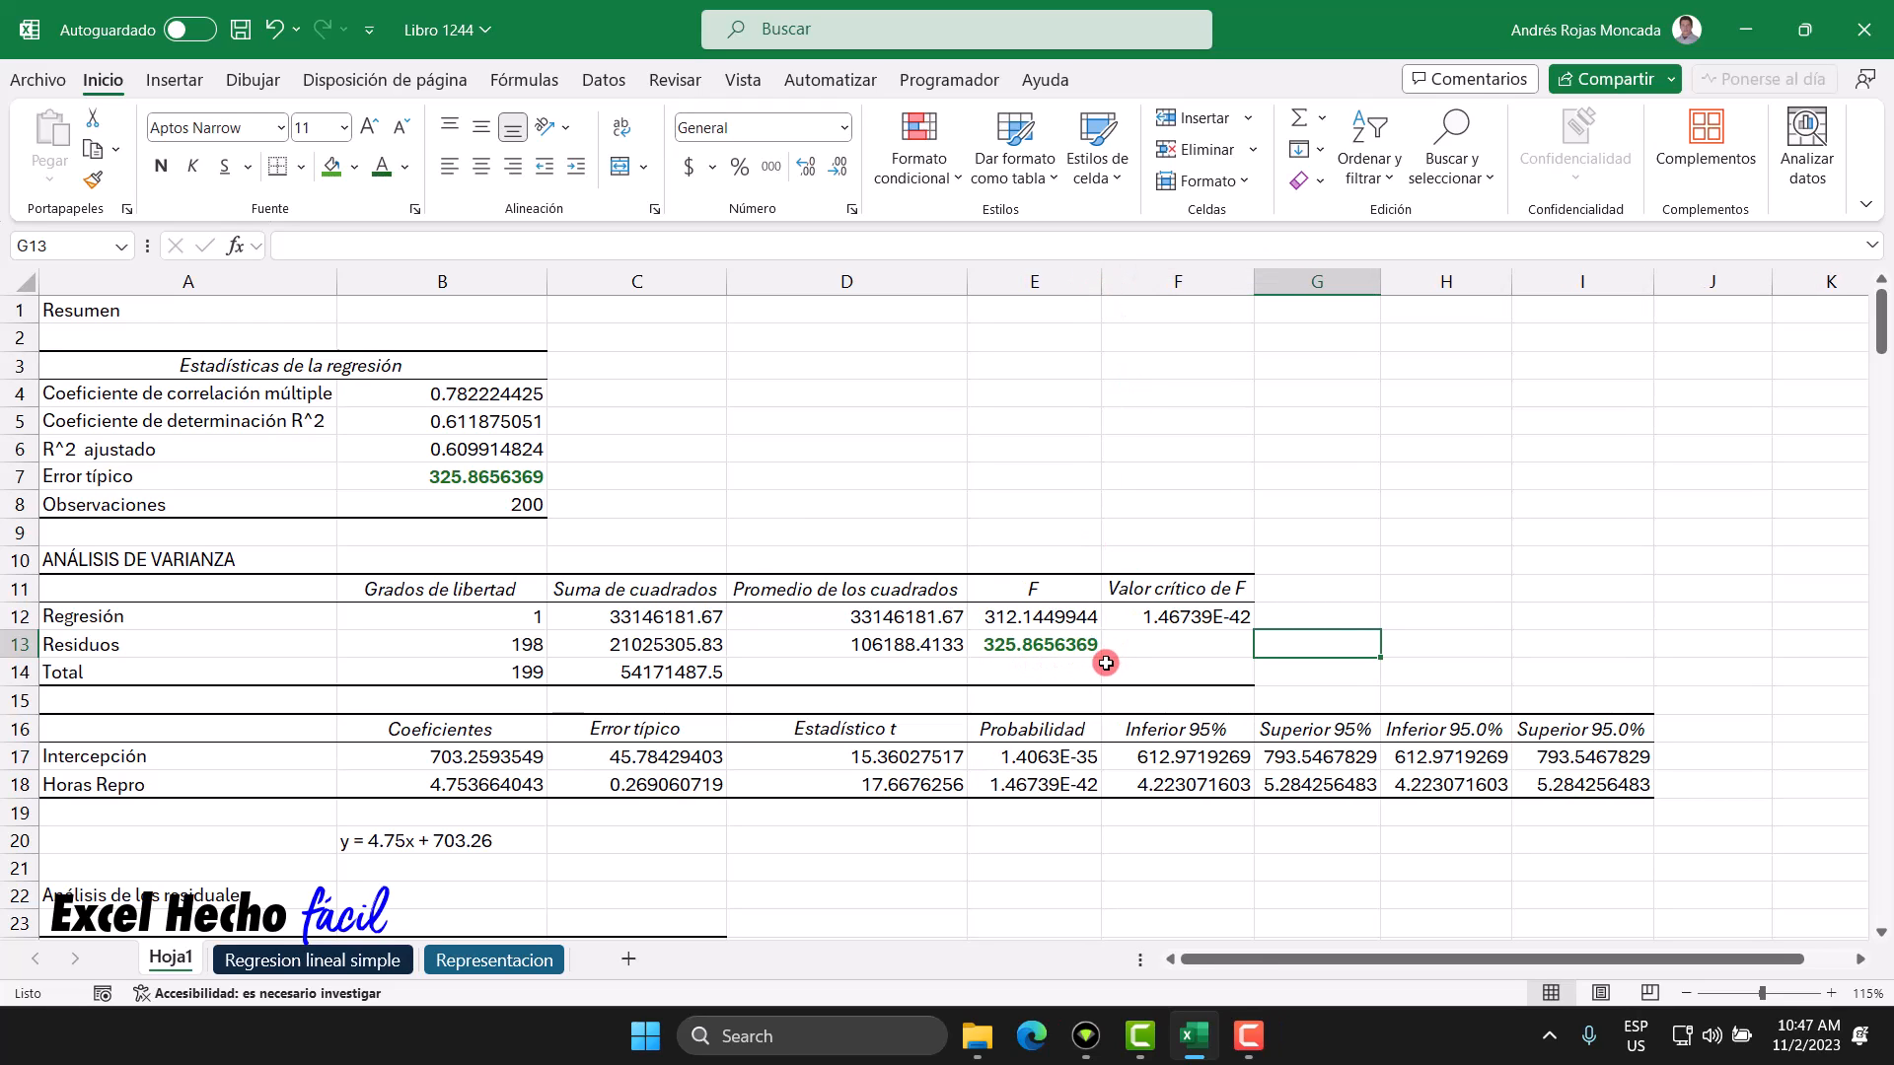
click(1065, 644)
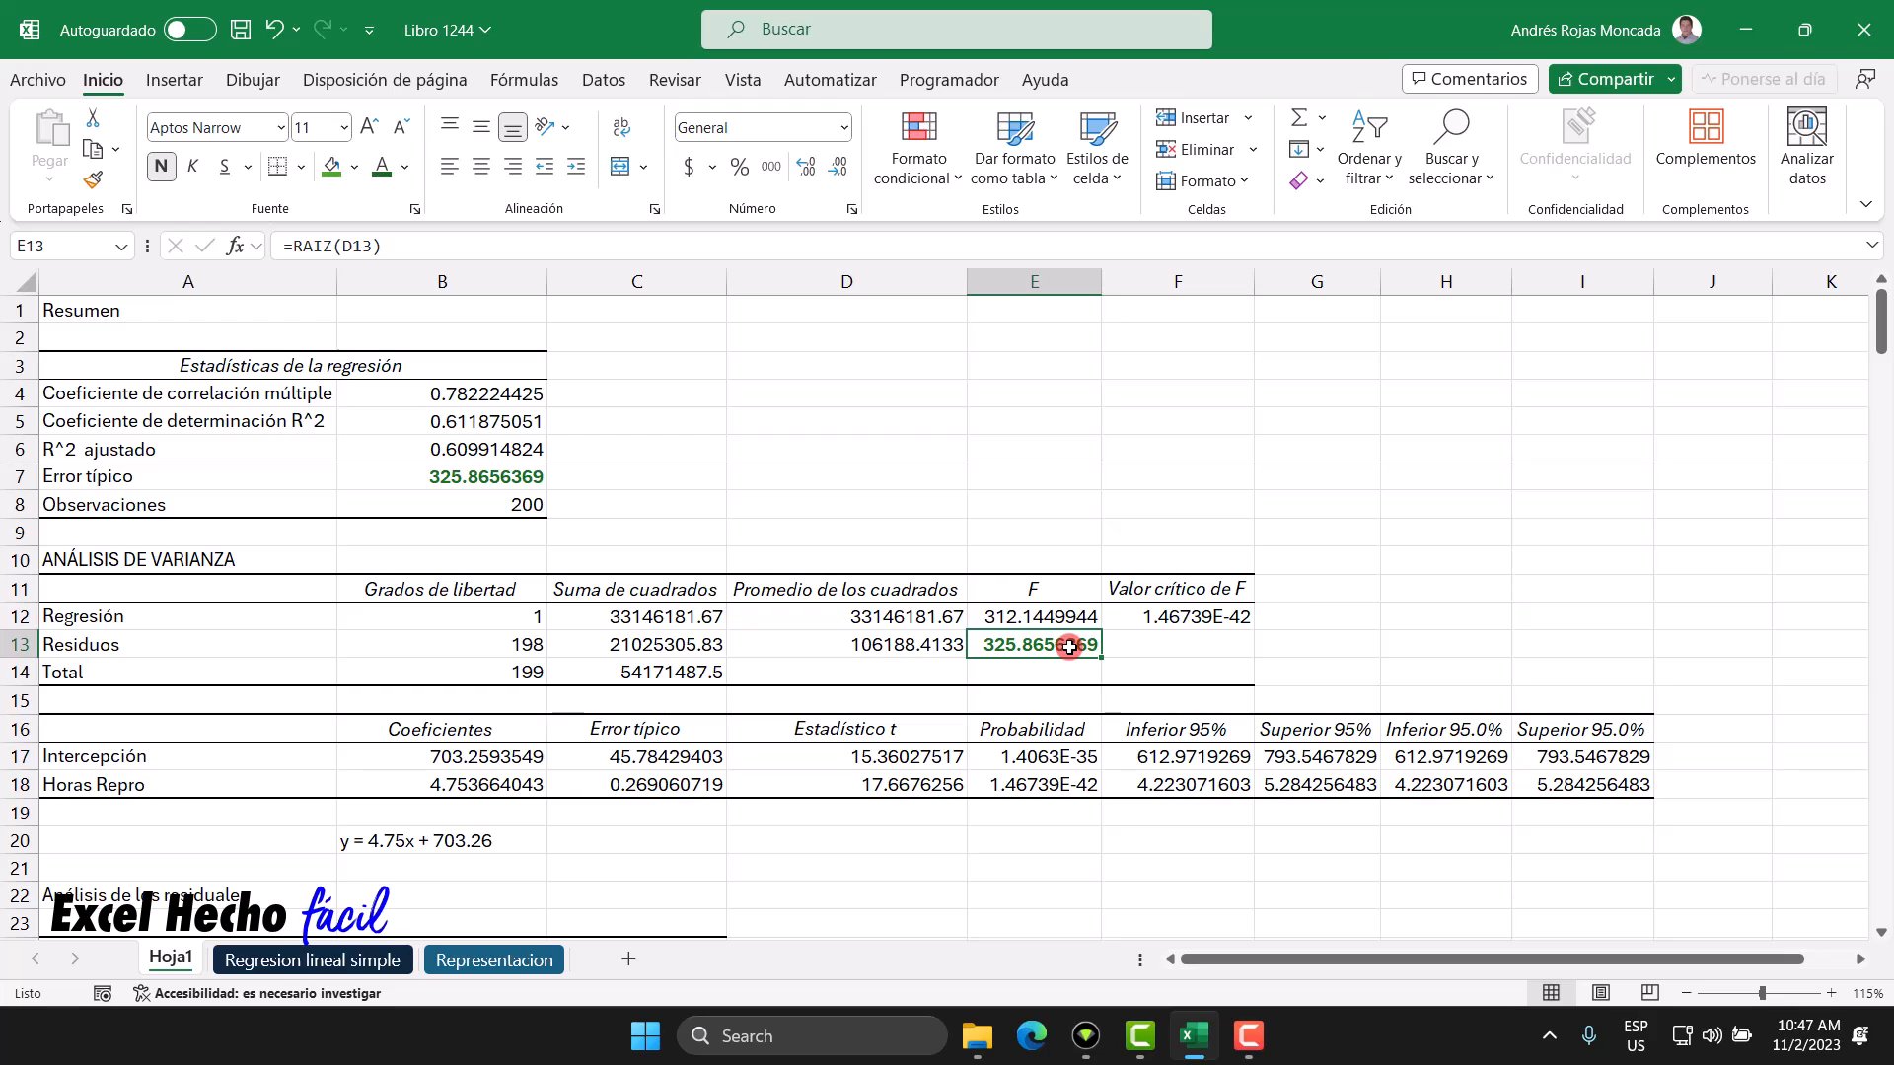
click(919, 650)
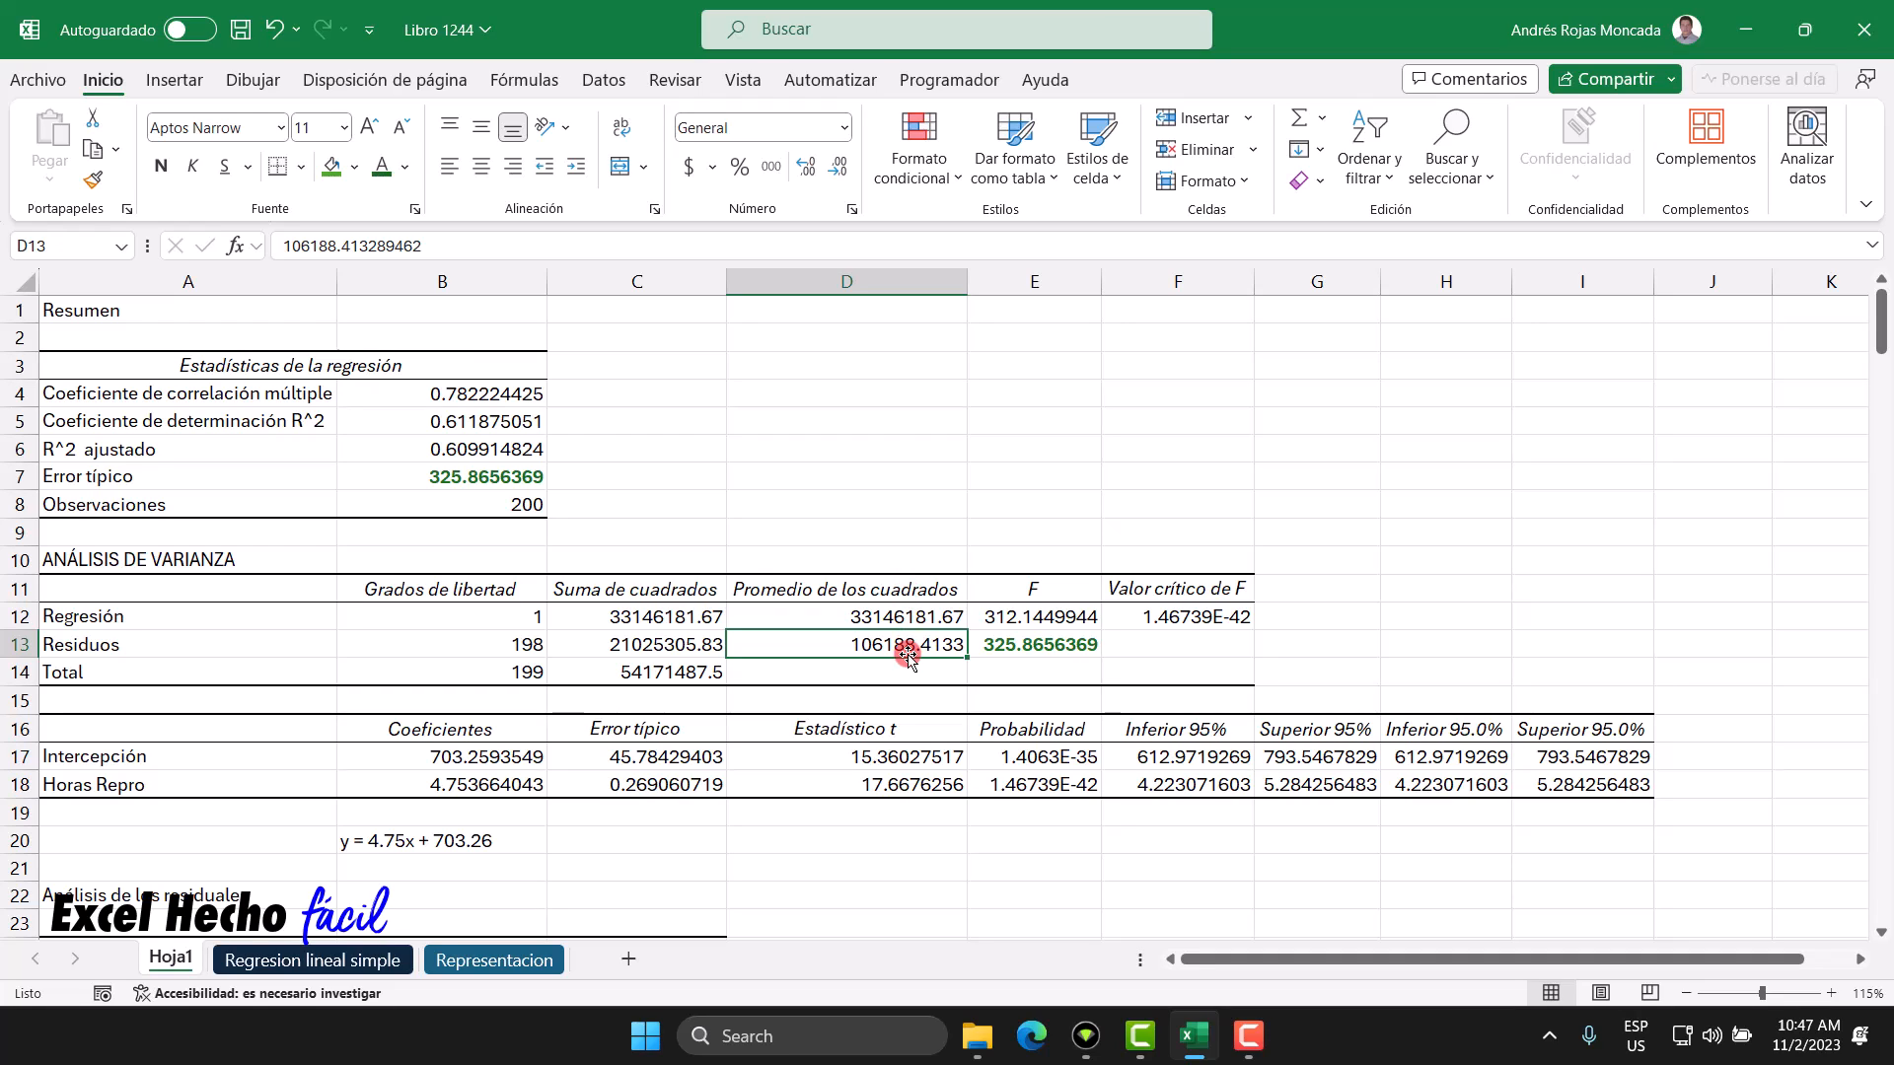
click(1014, 654)
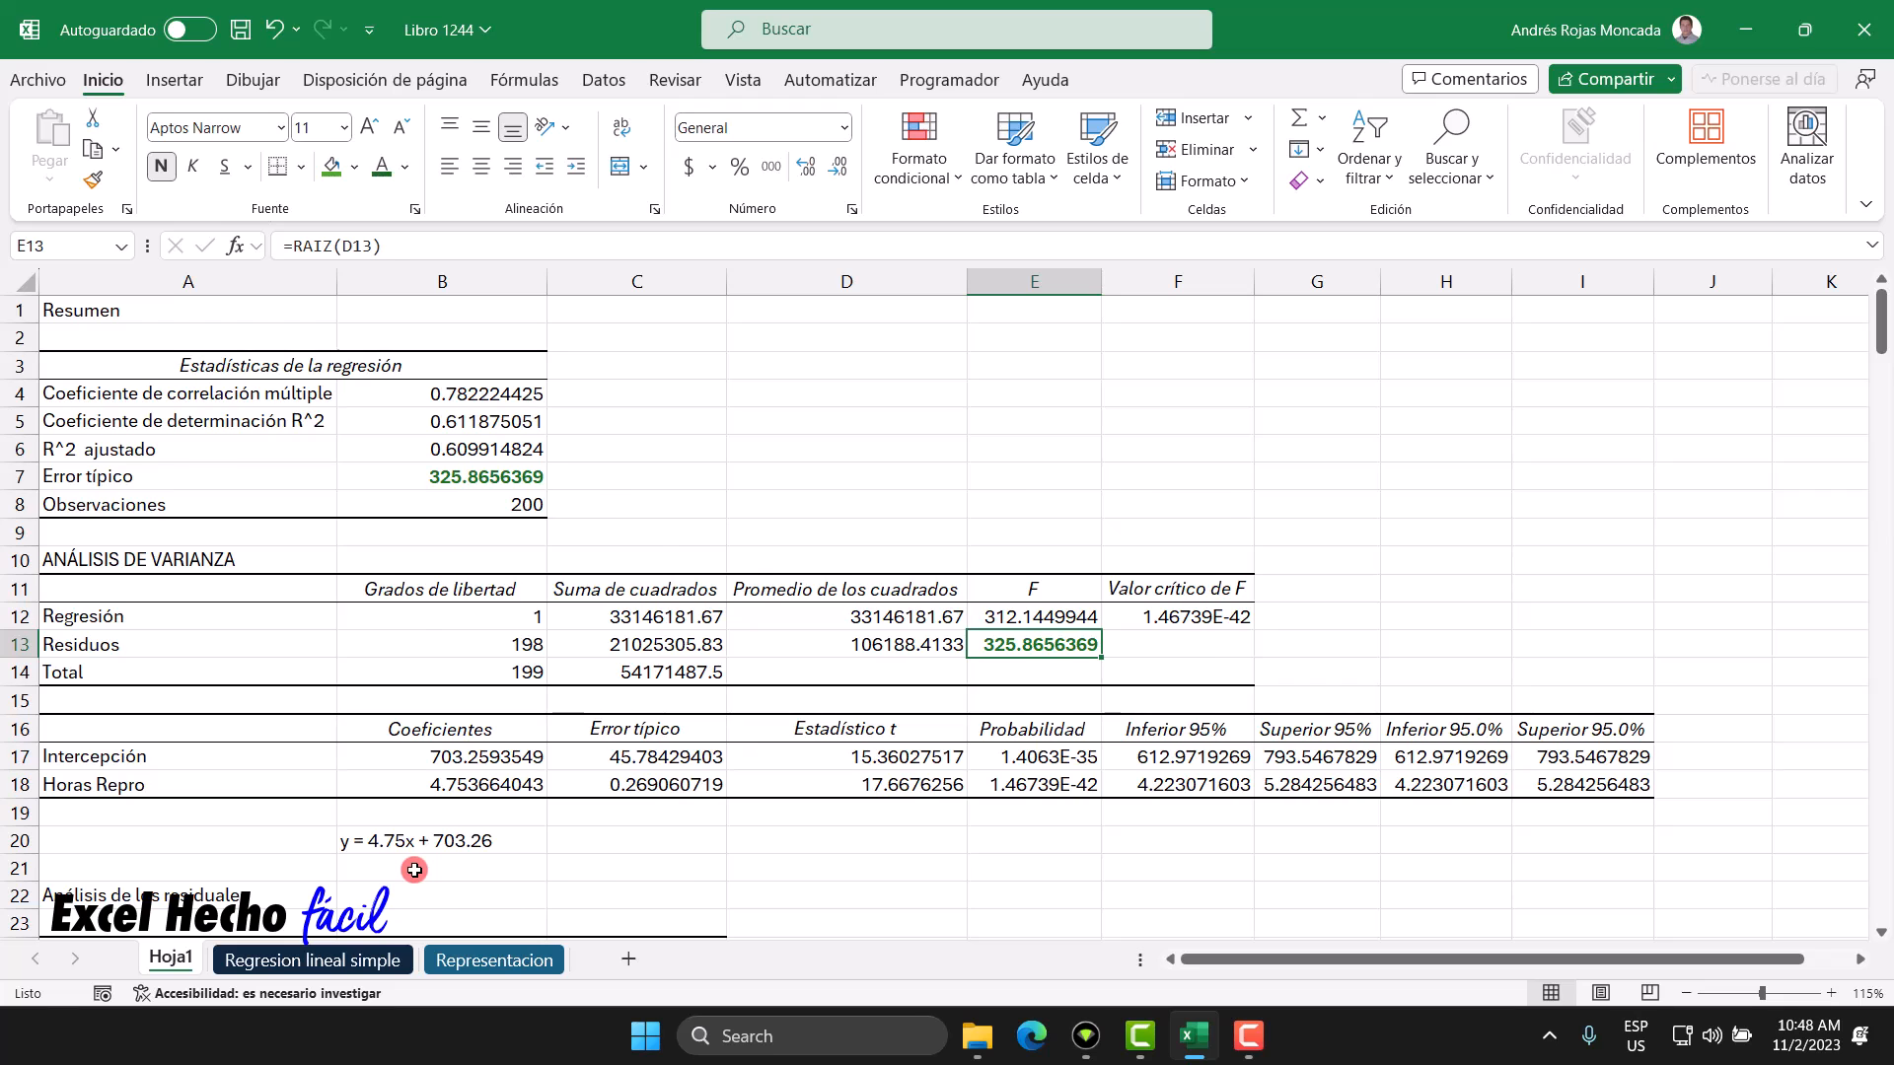
Step: Compare the first four Residuos in the Análisis de los residuales table of Hoja1 with the manual Residuos in Regresion lineal simple
scroll(414, 870, down, 6)
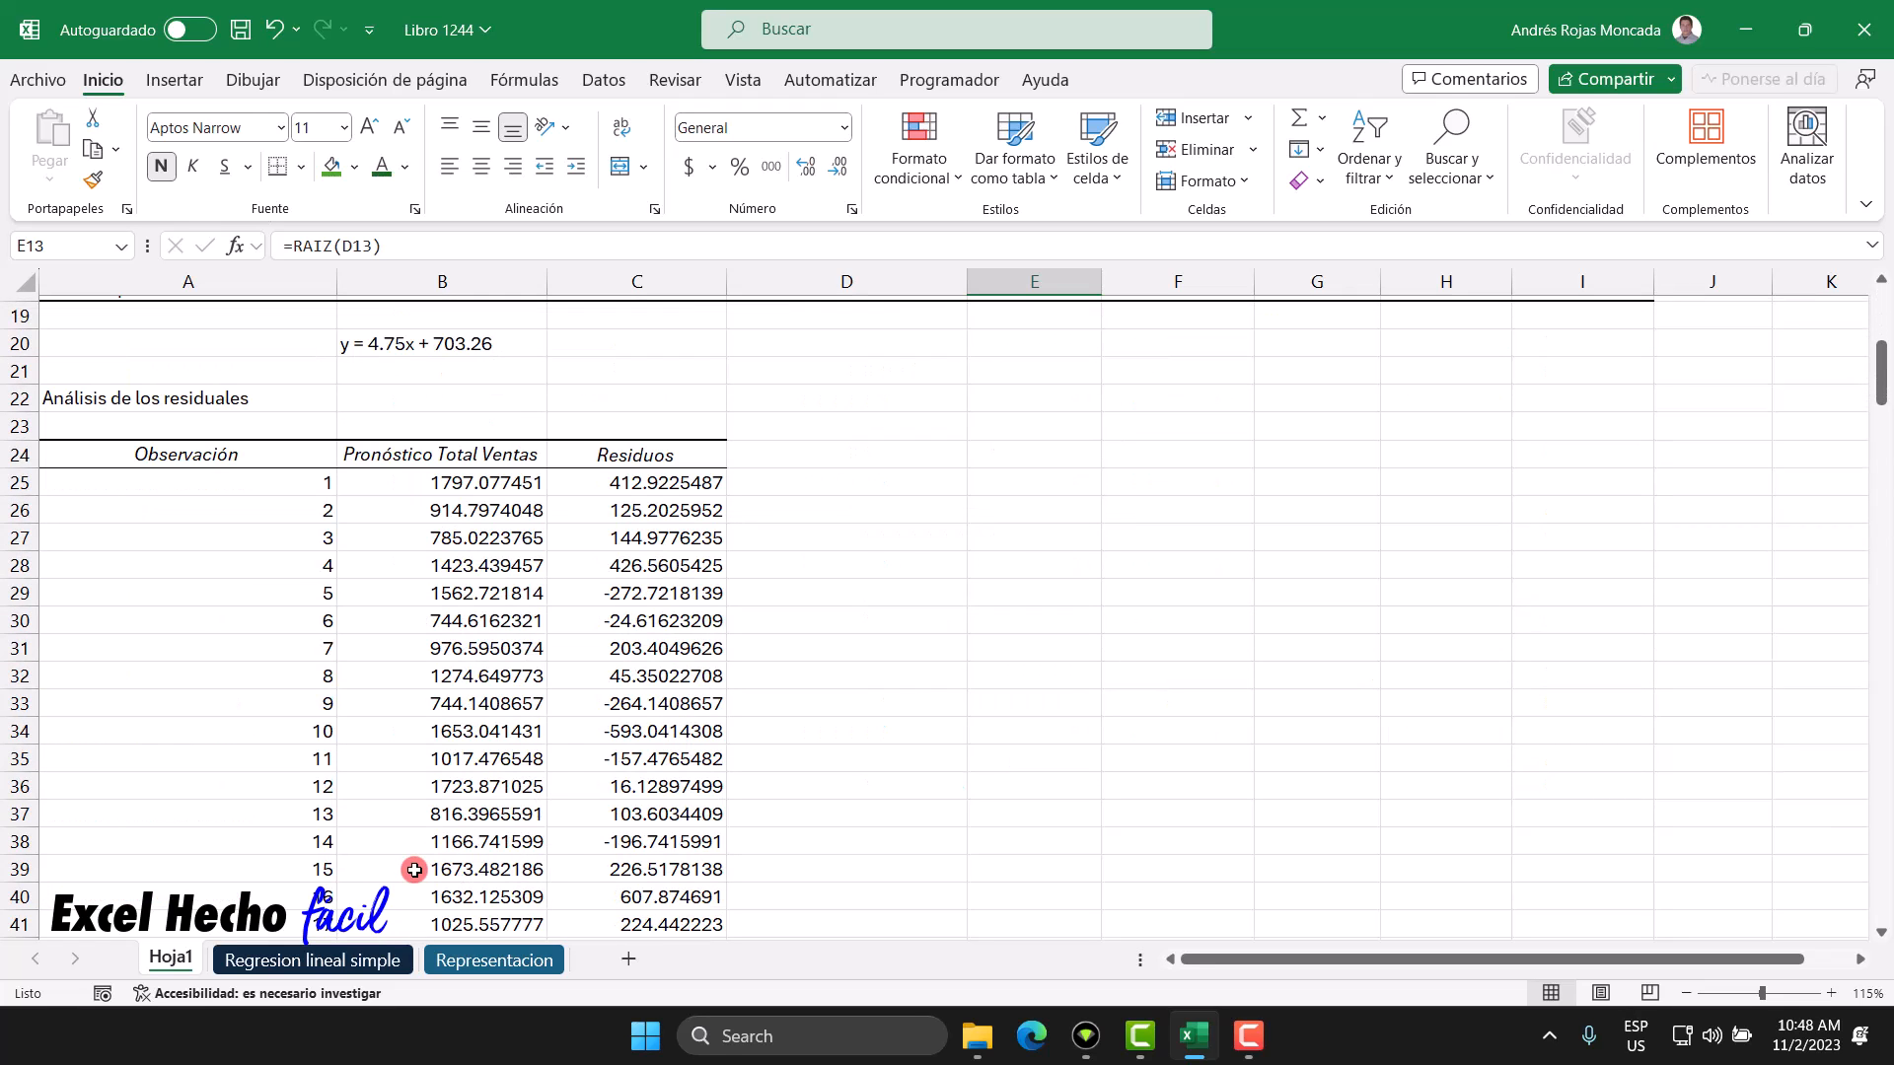
click(614, 483)
click(327, 960)
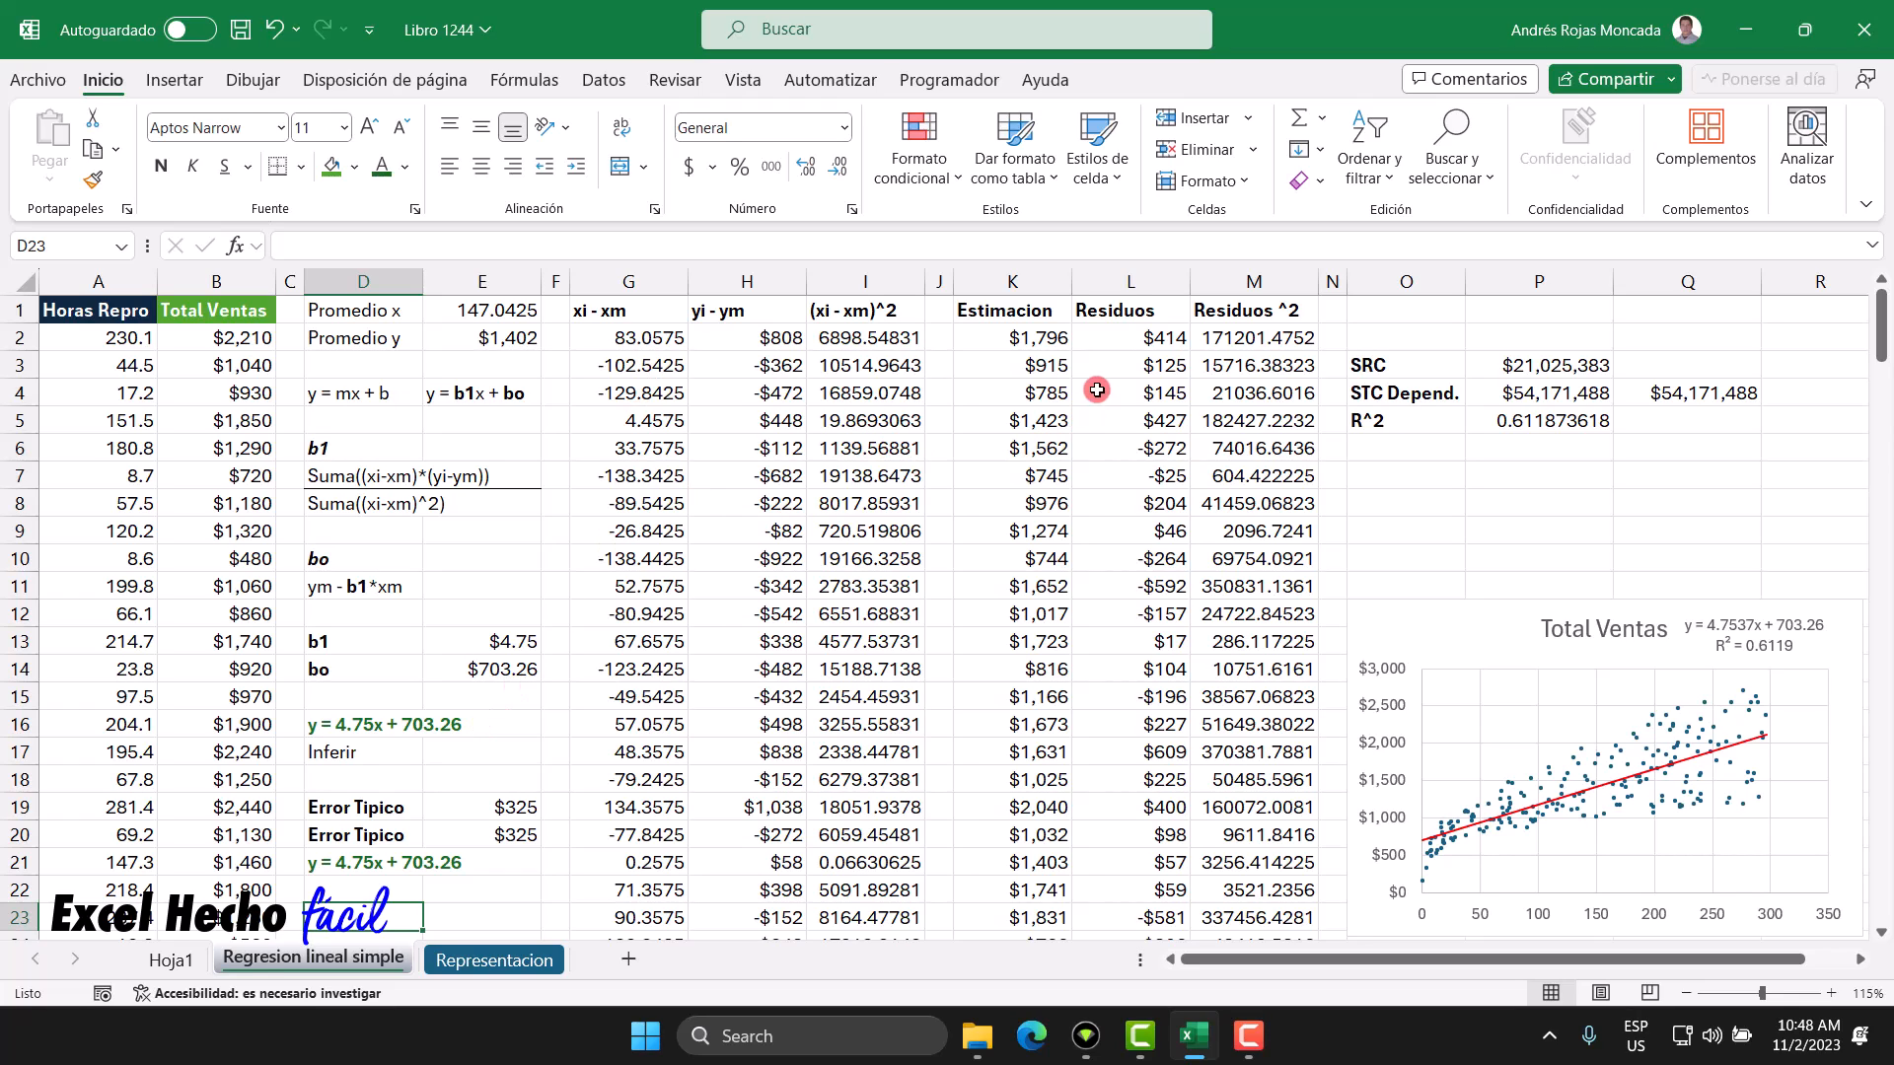
click(172, 959)
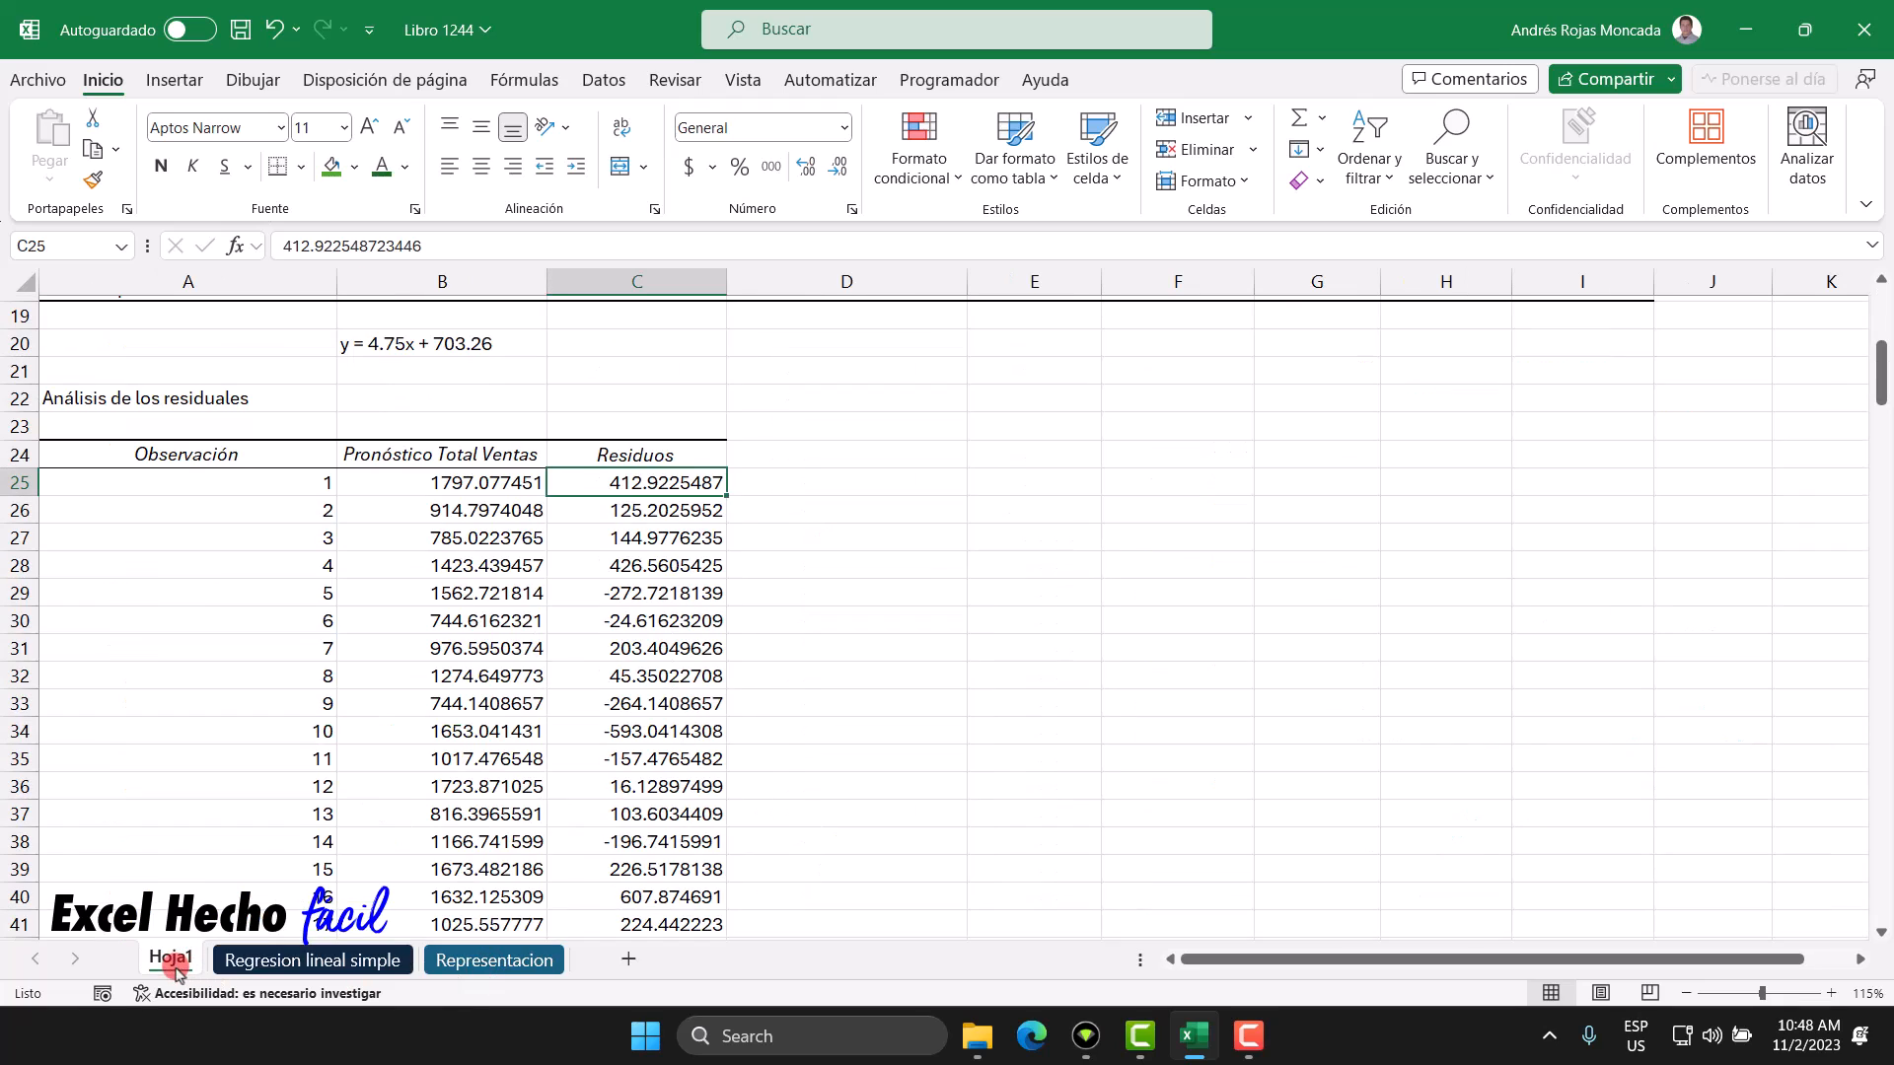
click(639, 510)
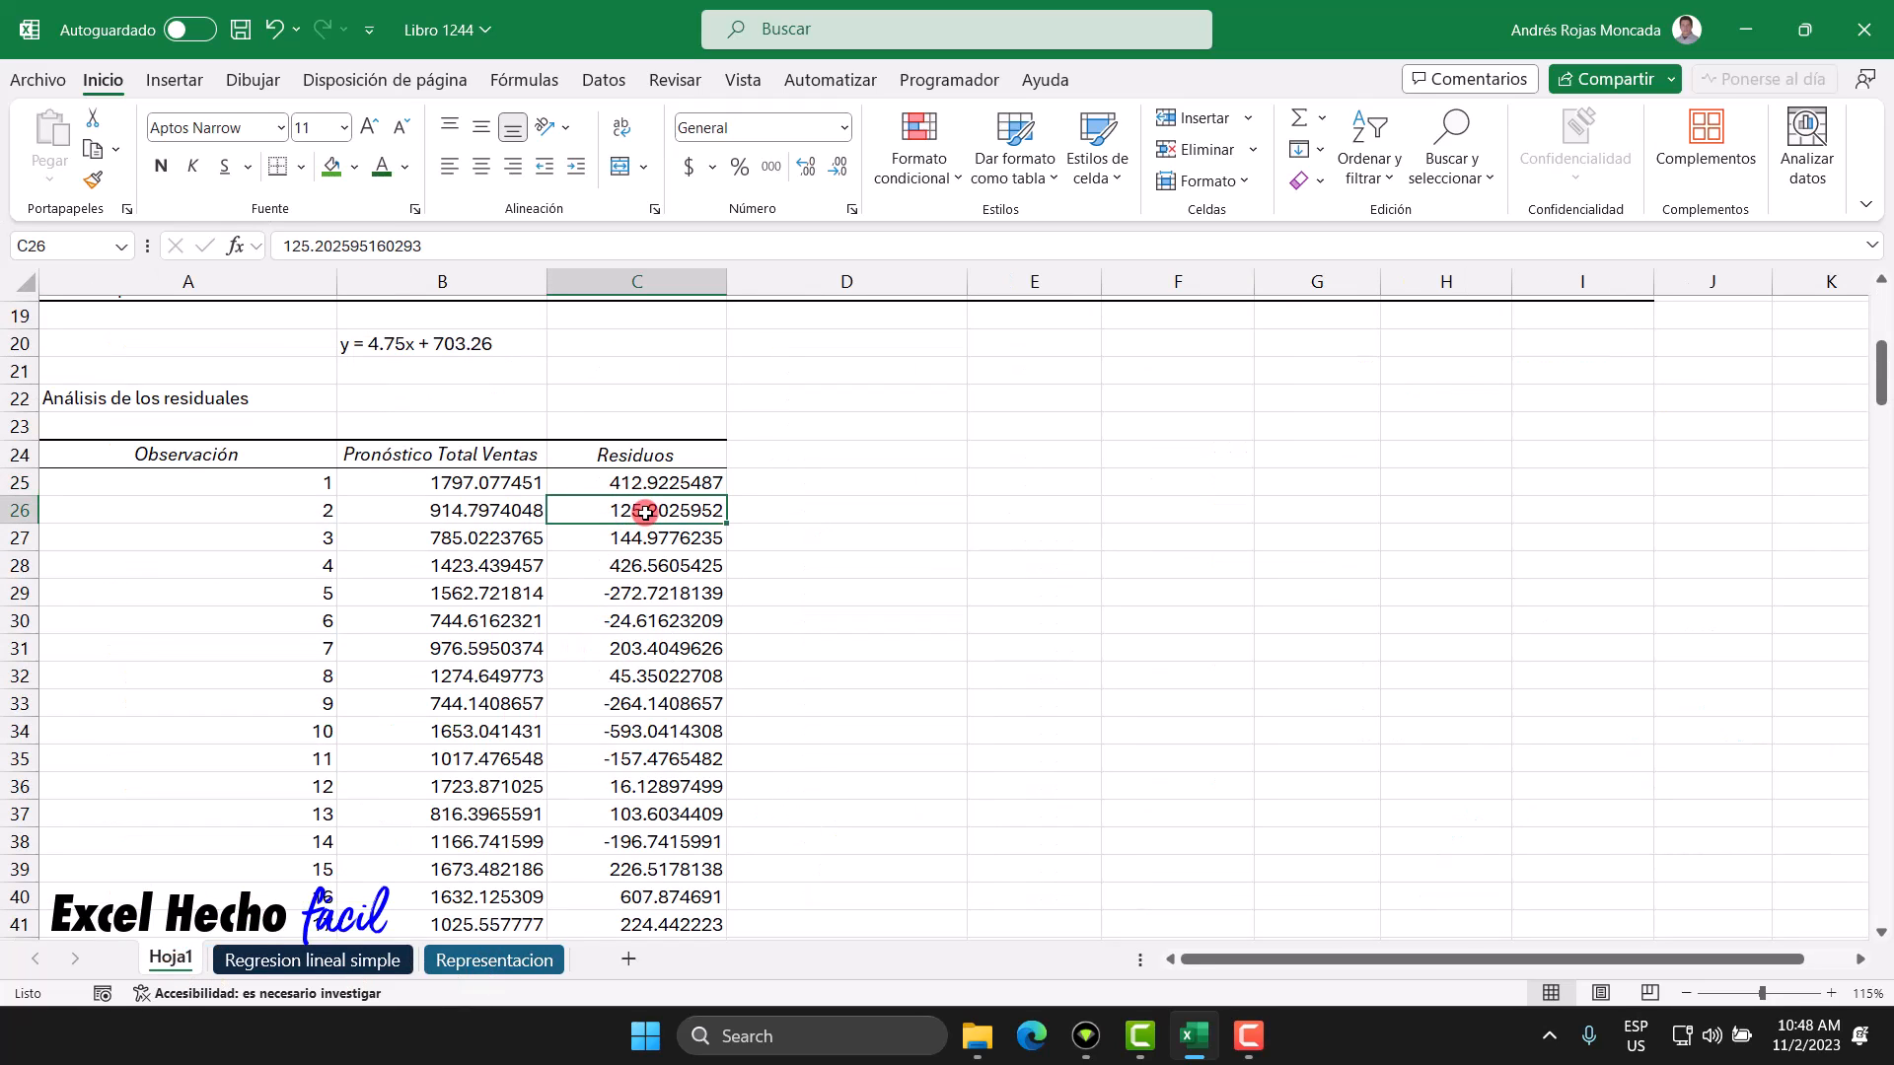
click(323, 960)
click(1149, 366)
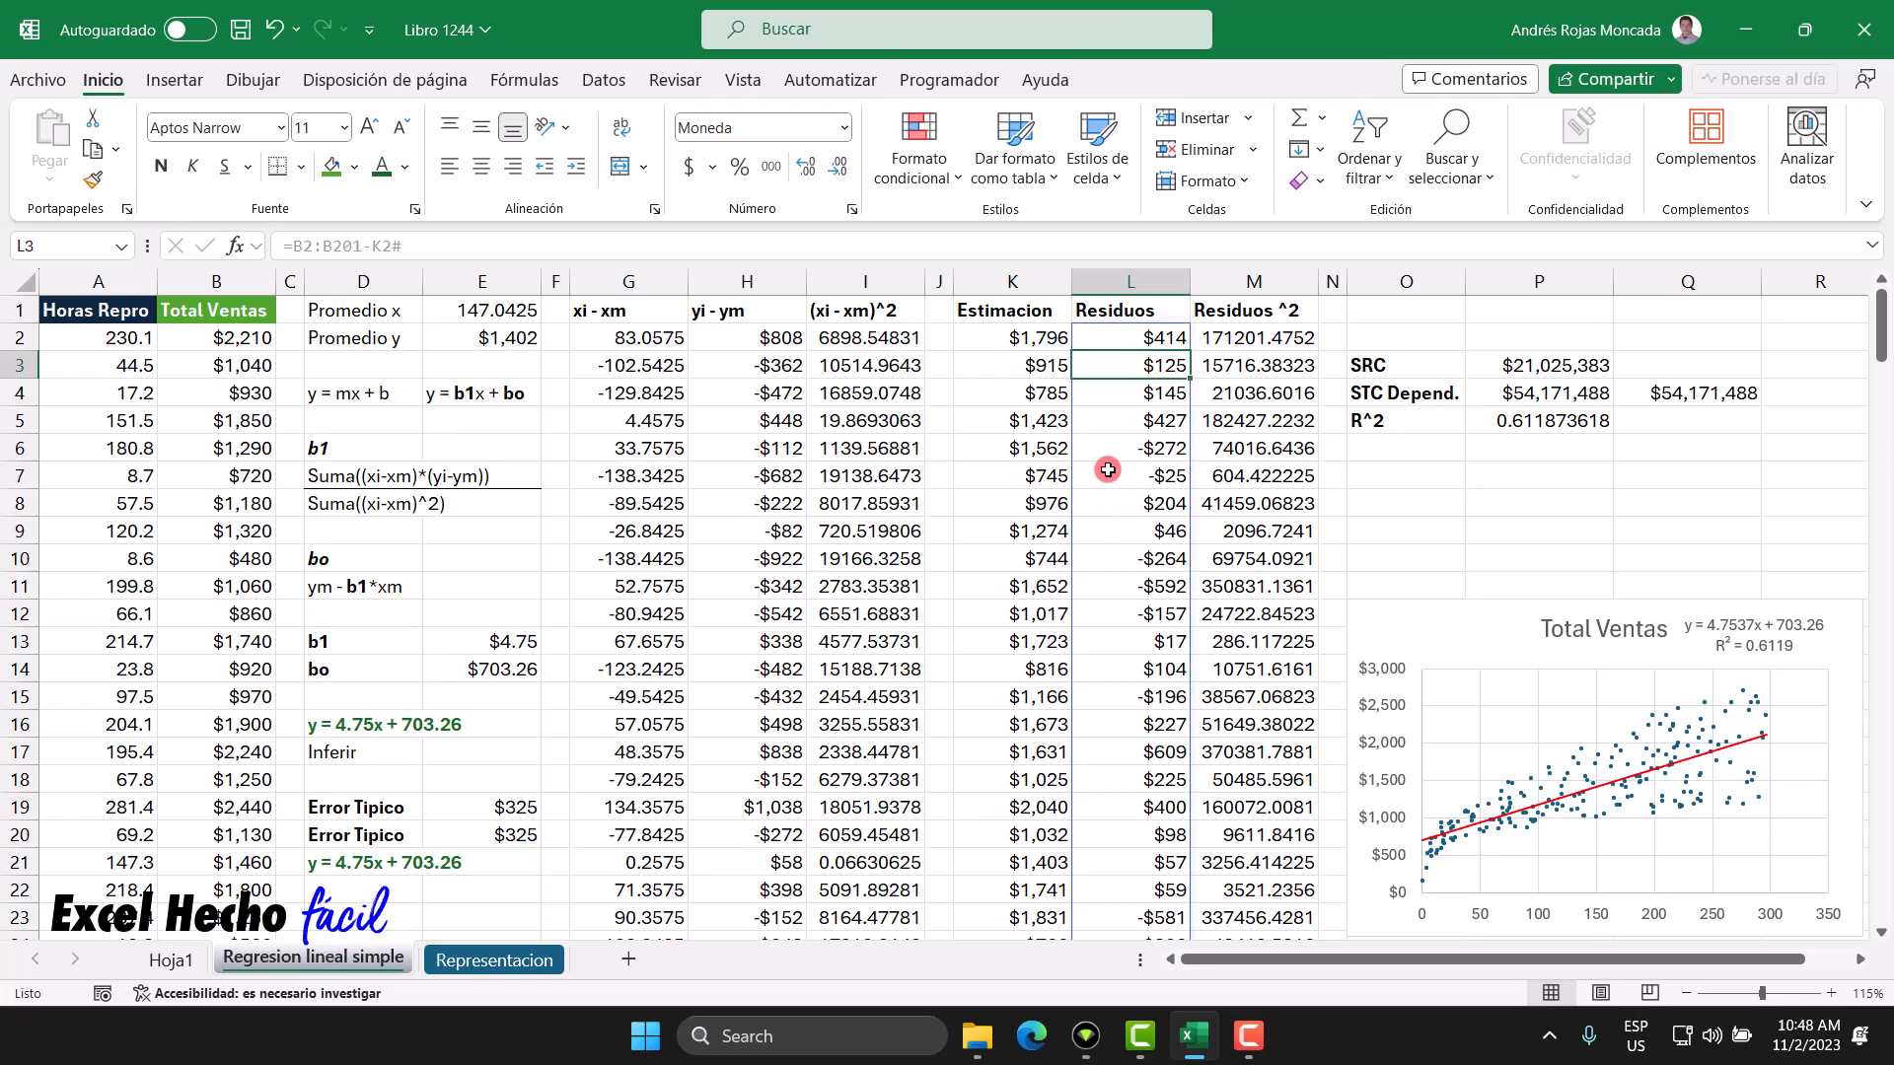
click(1123, 394)
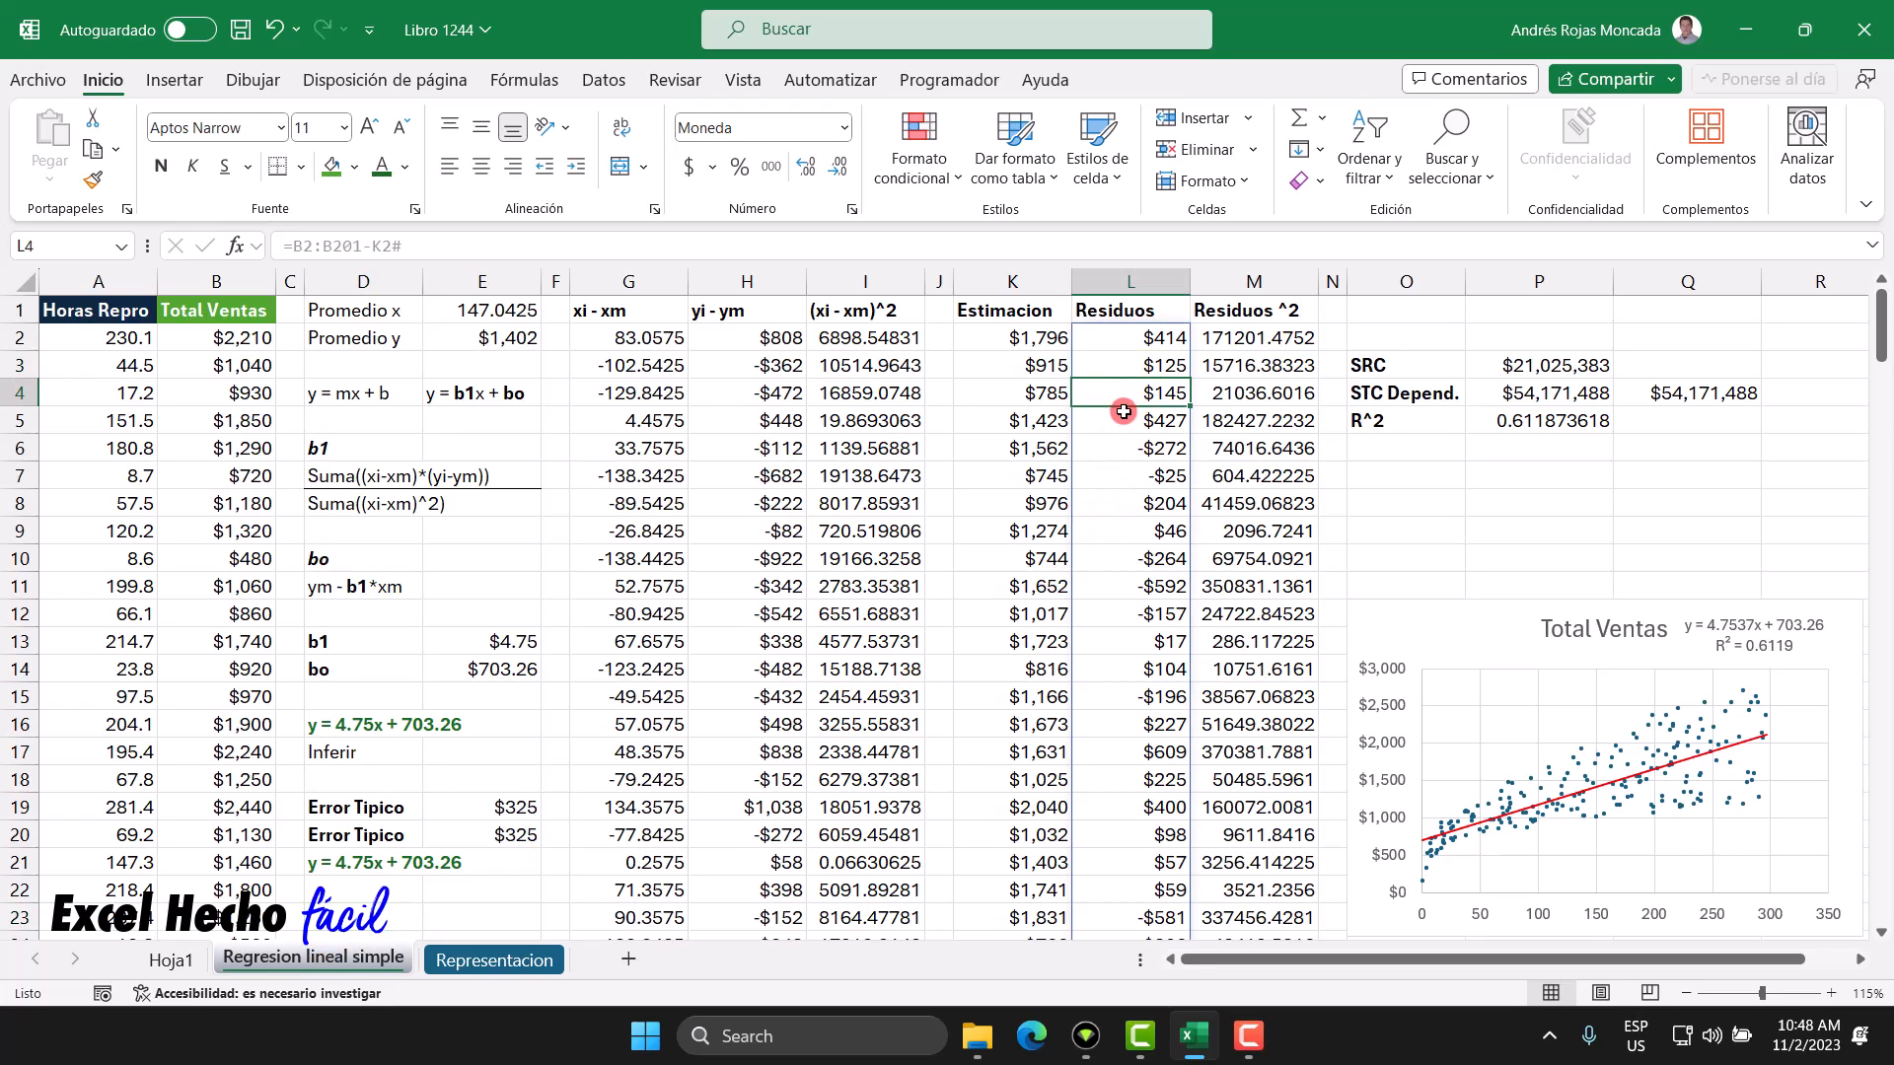
click(1124, 421)
click(171, 960)
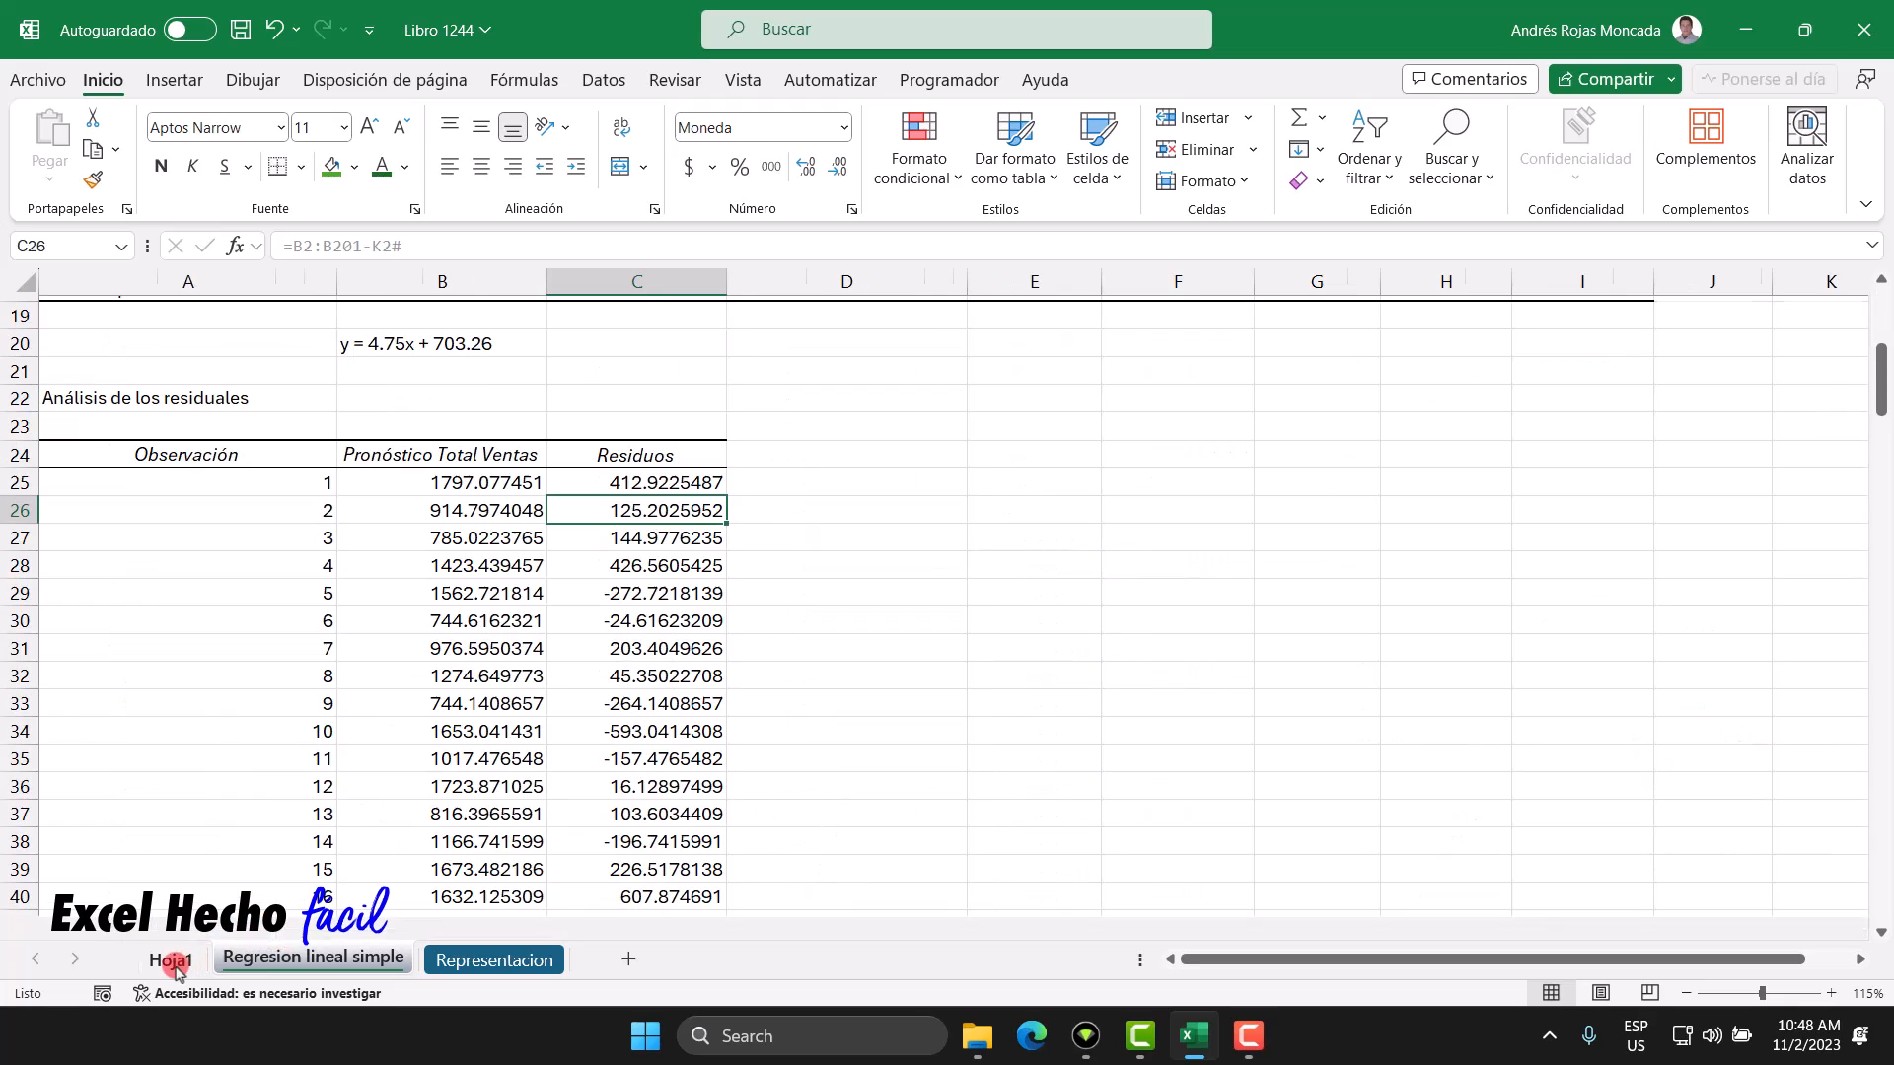
click(679, 540)
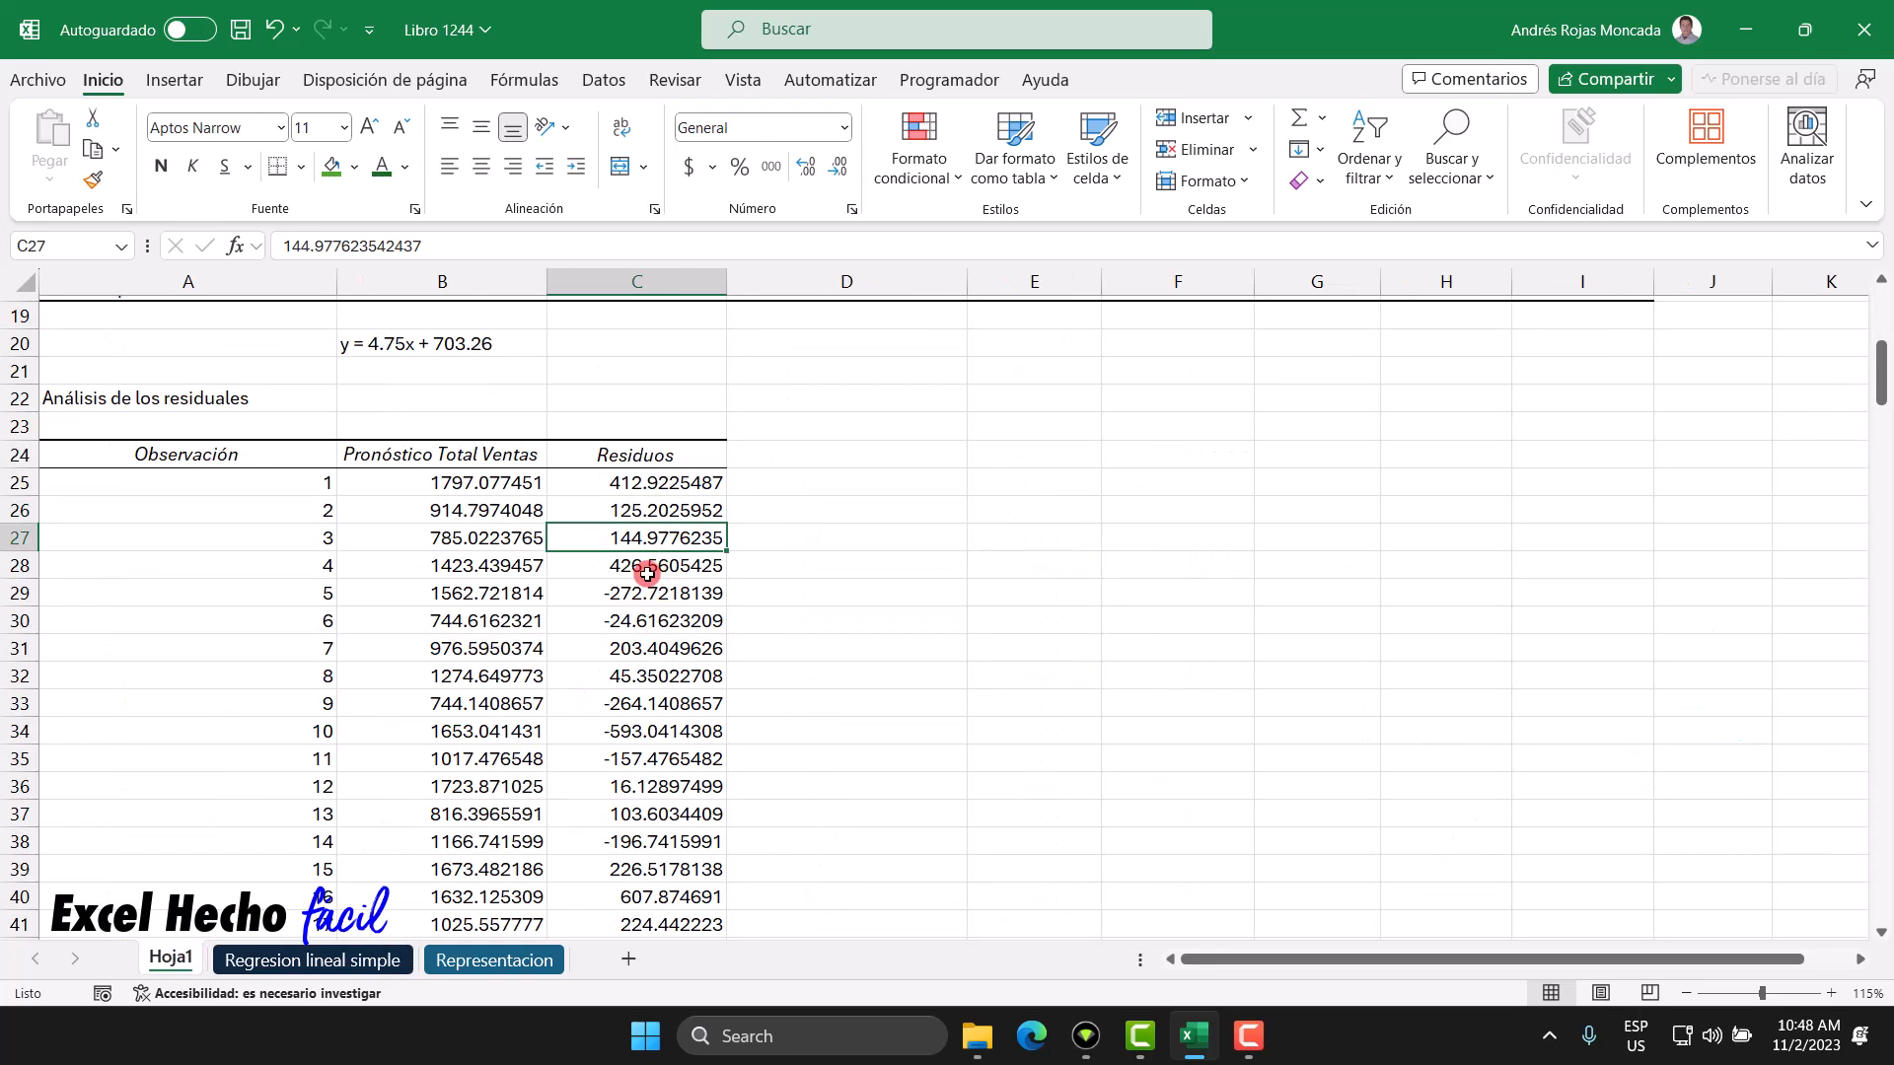
click(647, 568)
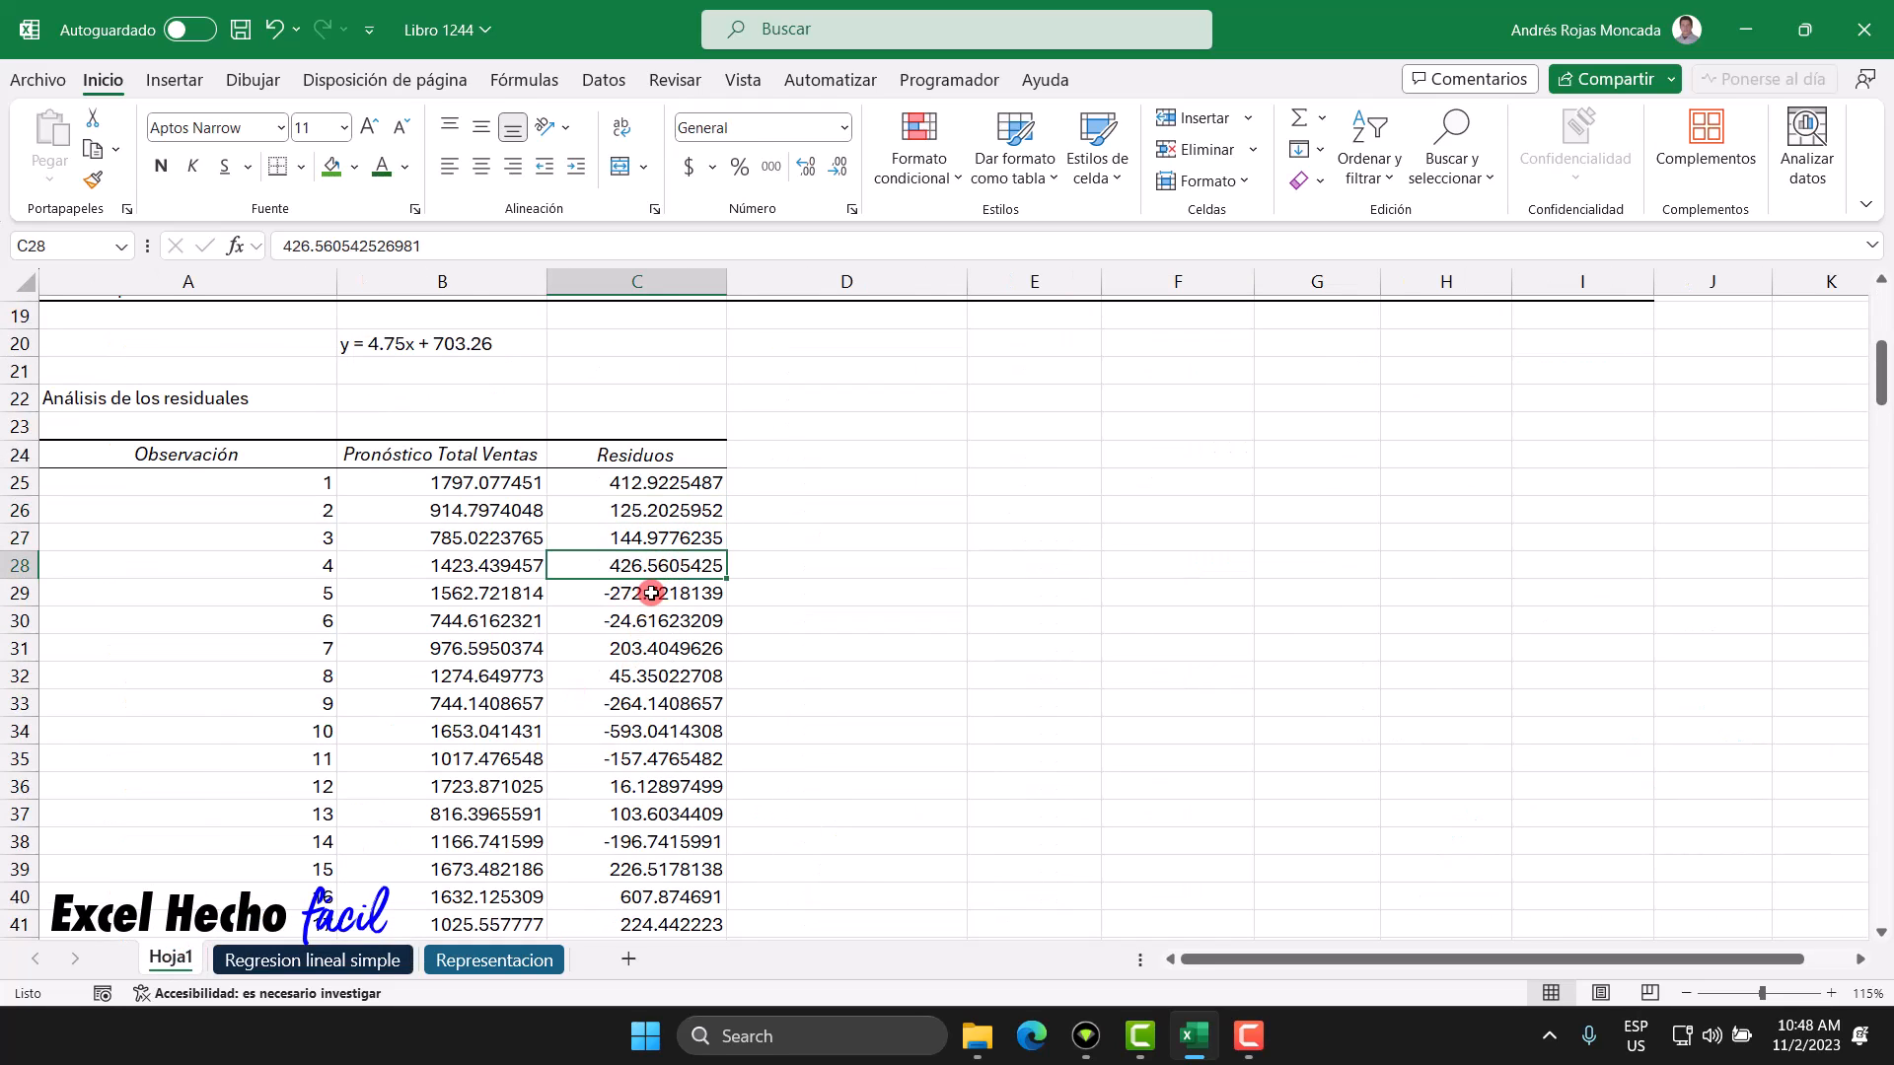
Step: Compare the fifth and sixth Residuos in the Hoja1 residuals table with the manual Residuos in Regresion lineal simple
click(651, 593)
click(647, 620)
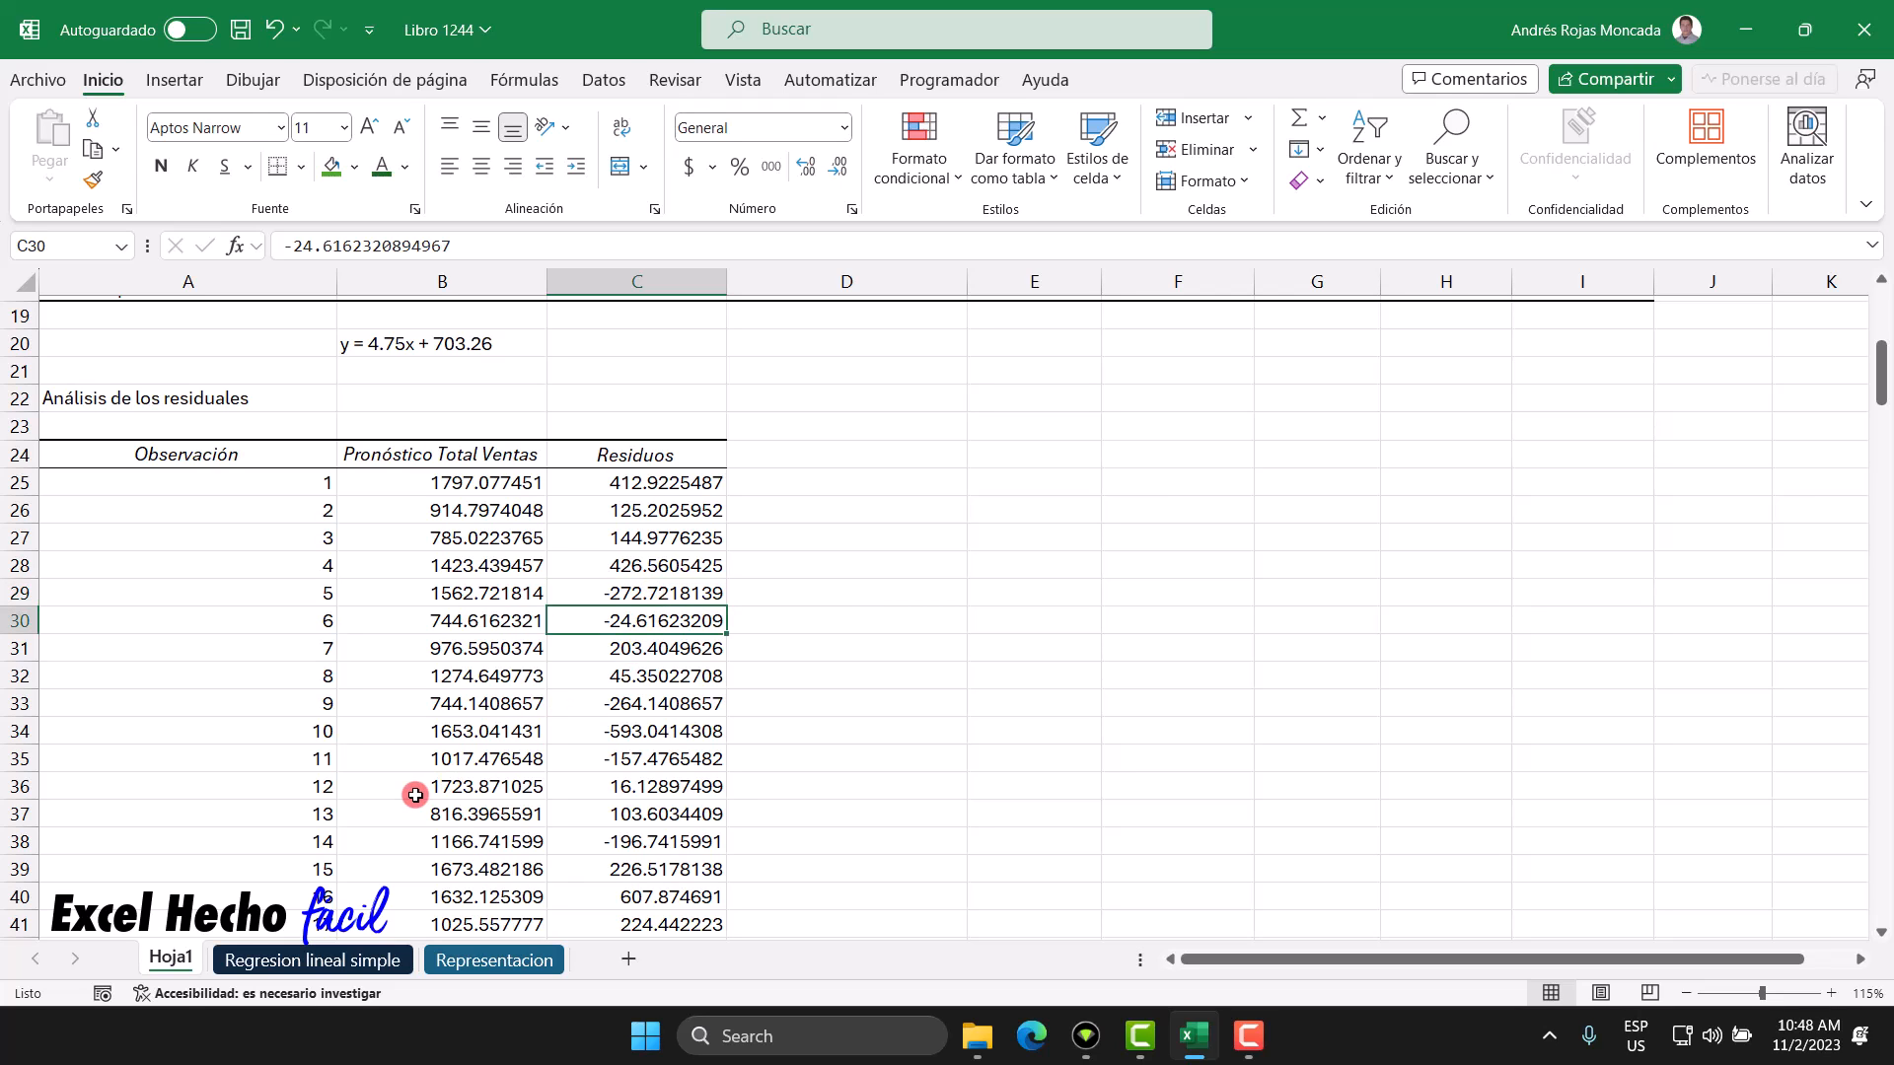
click(341, 964)
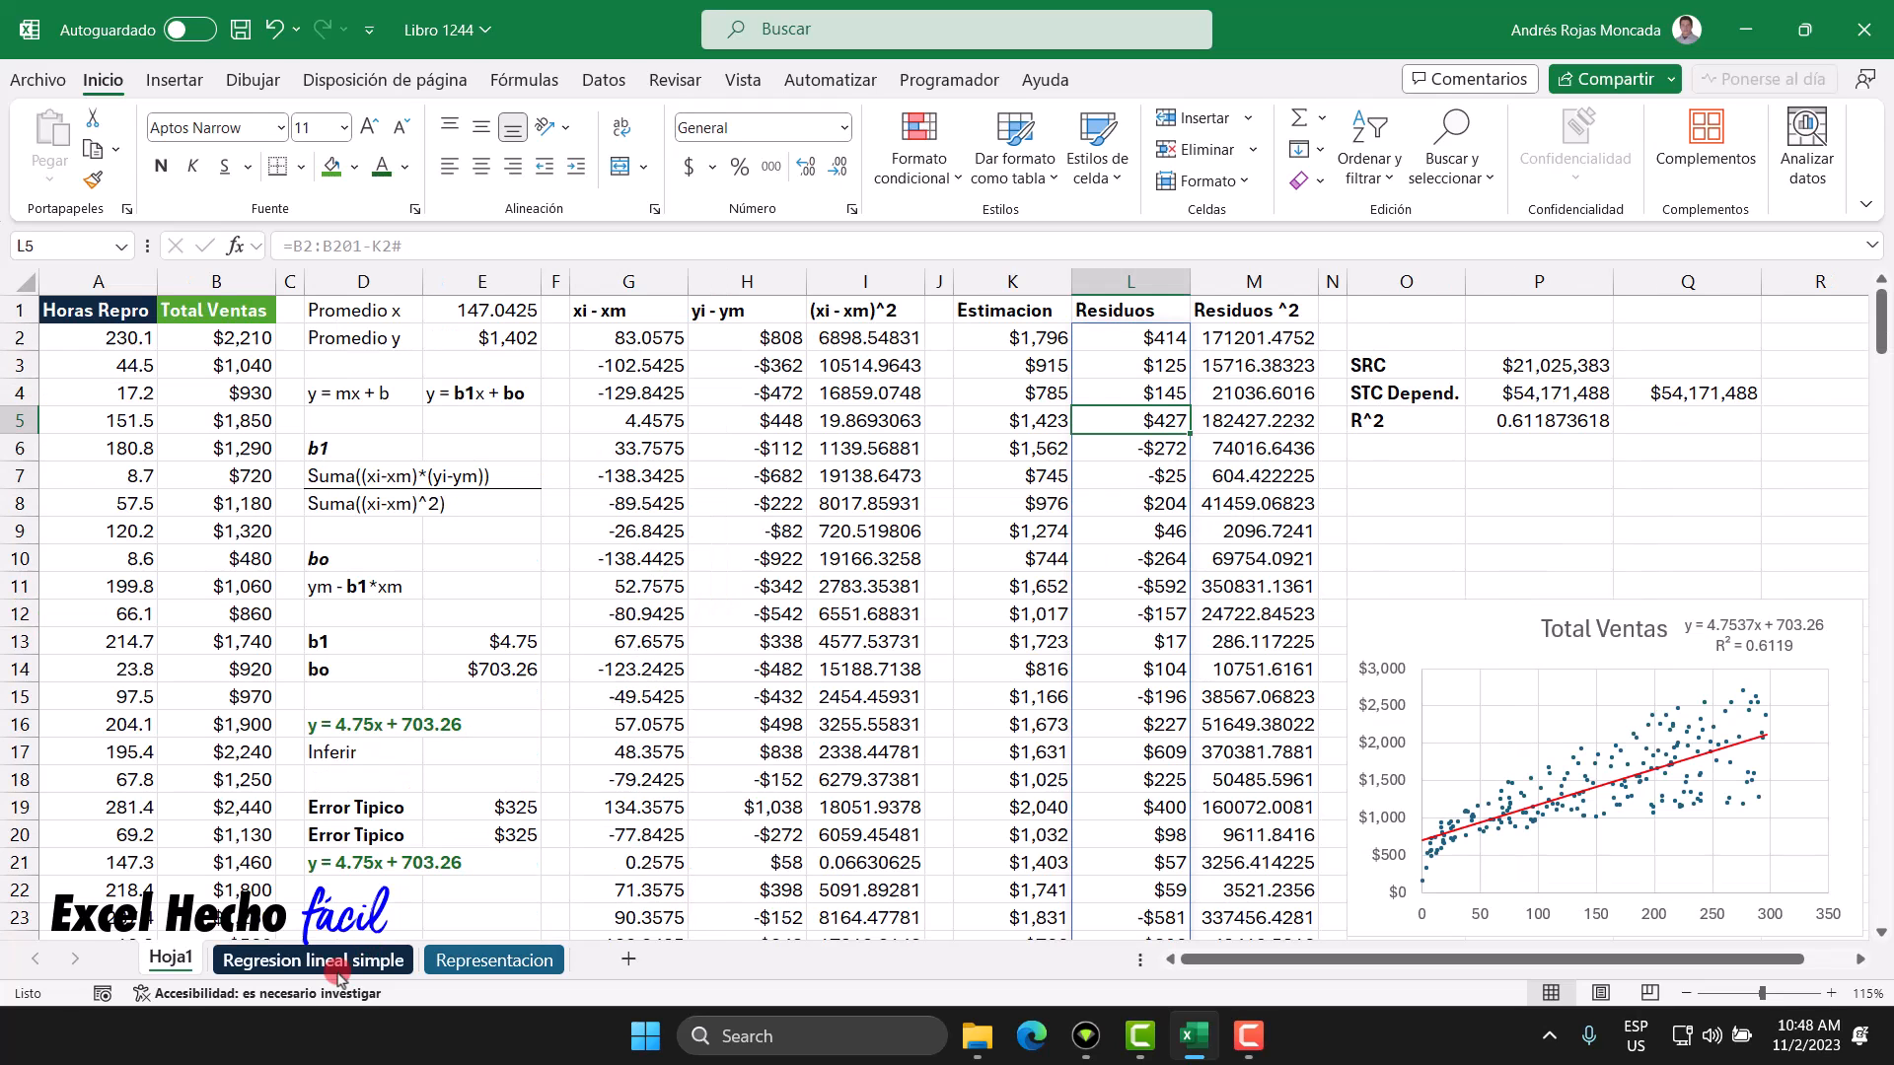
click(1132, 460)
click(1135, 480)
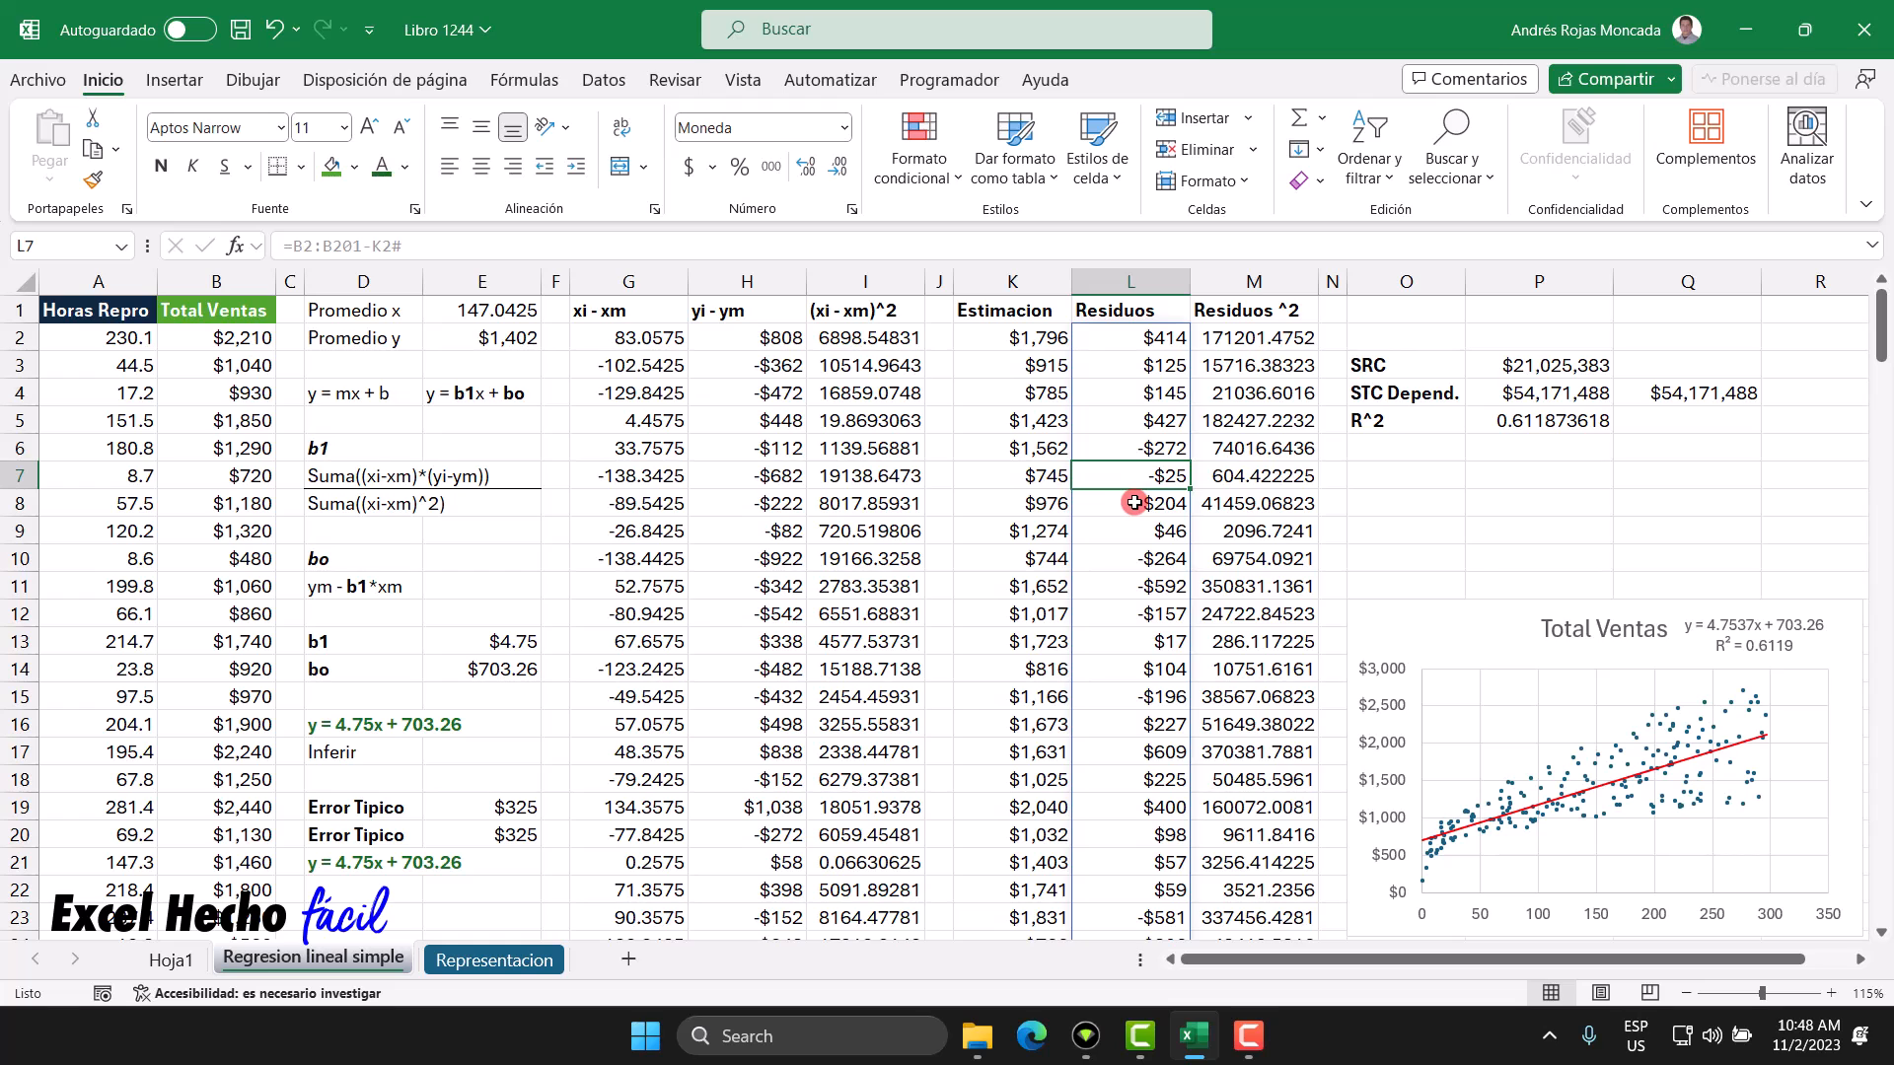
Step: Return to the Resumen heading of Hoja1, and go back to Regresion lineal simple with empty cell O7 selected
click(172, 962)
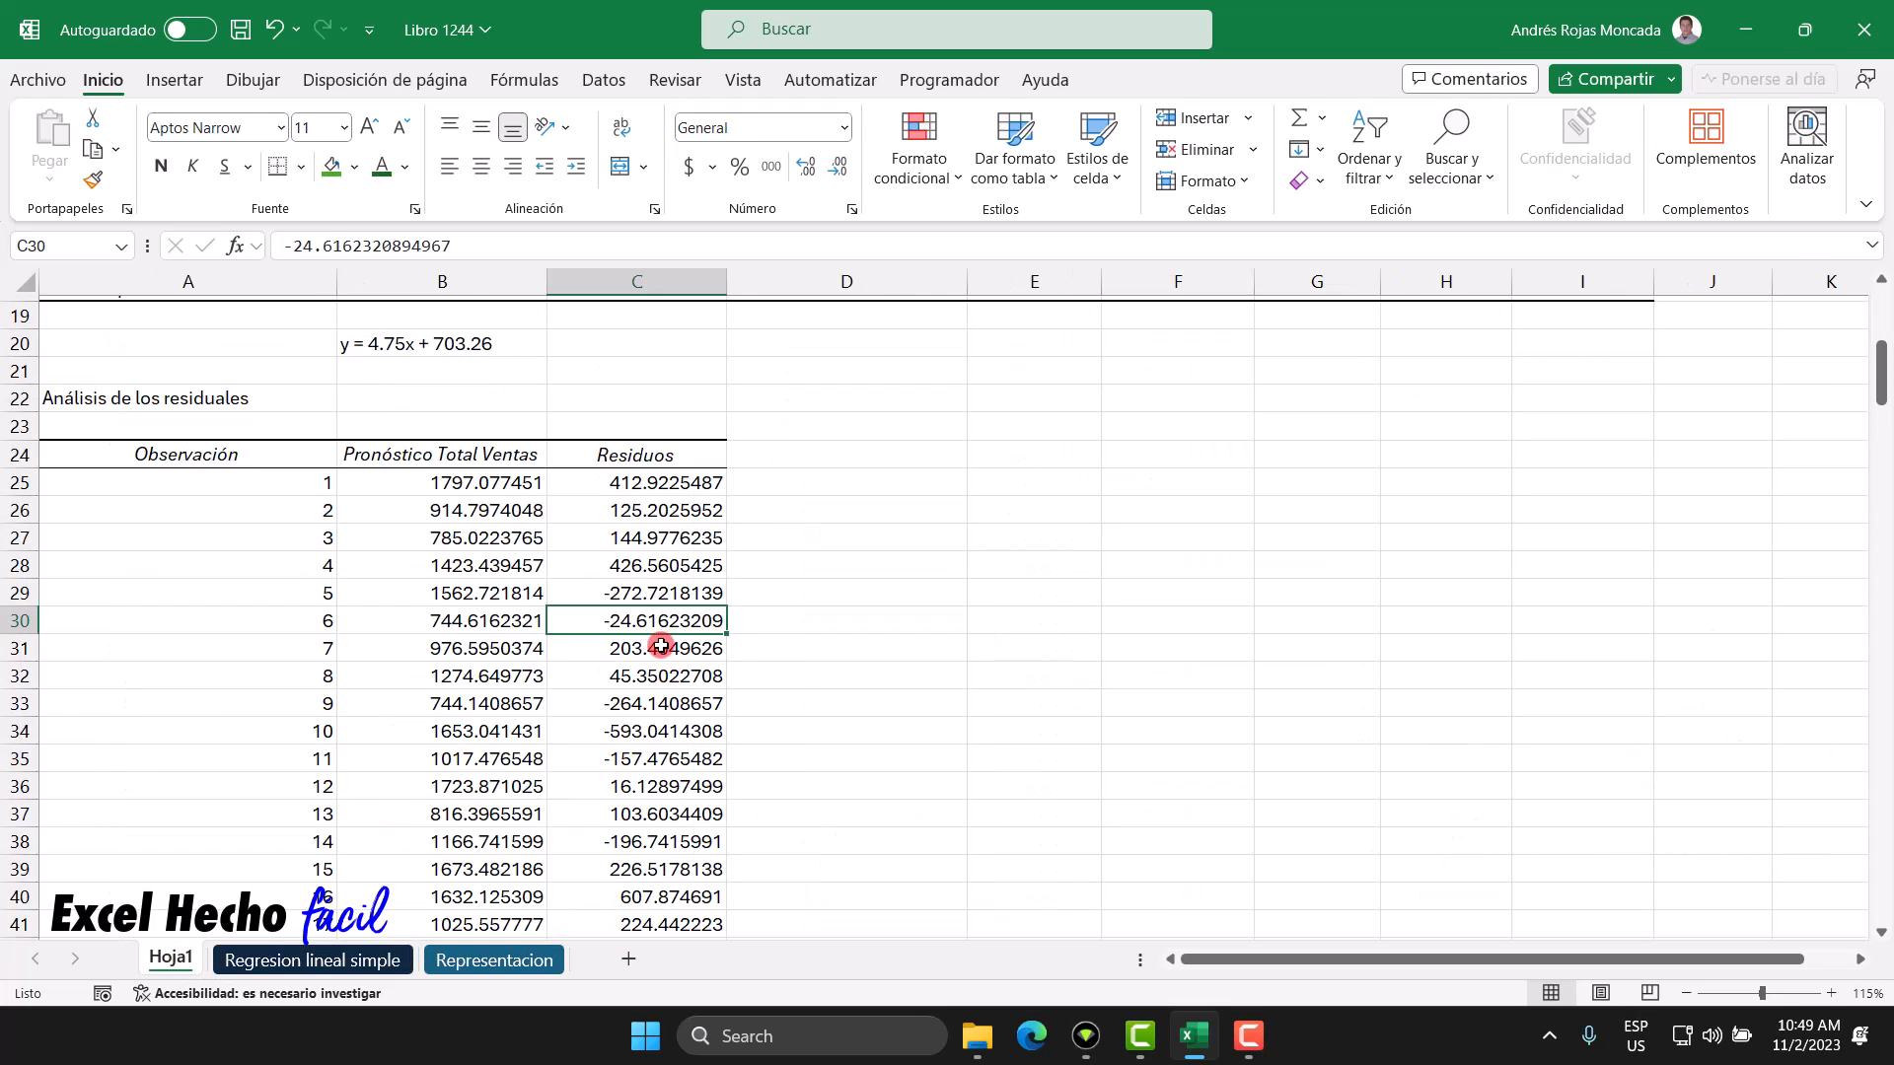
scroll(356, 651, up, 6)
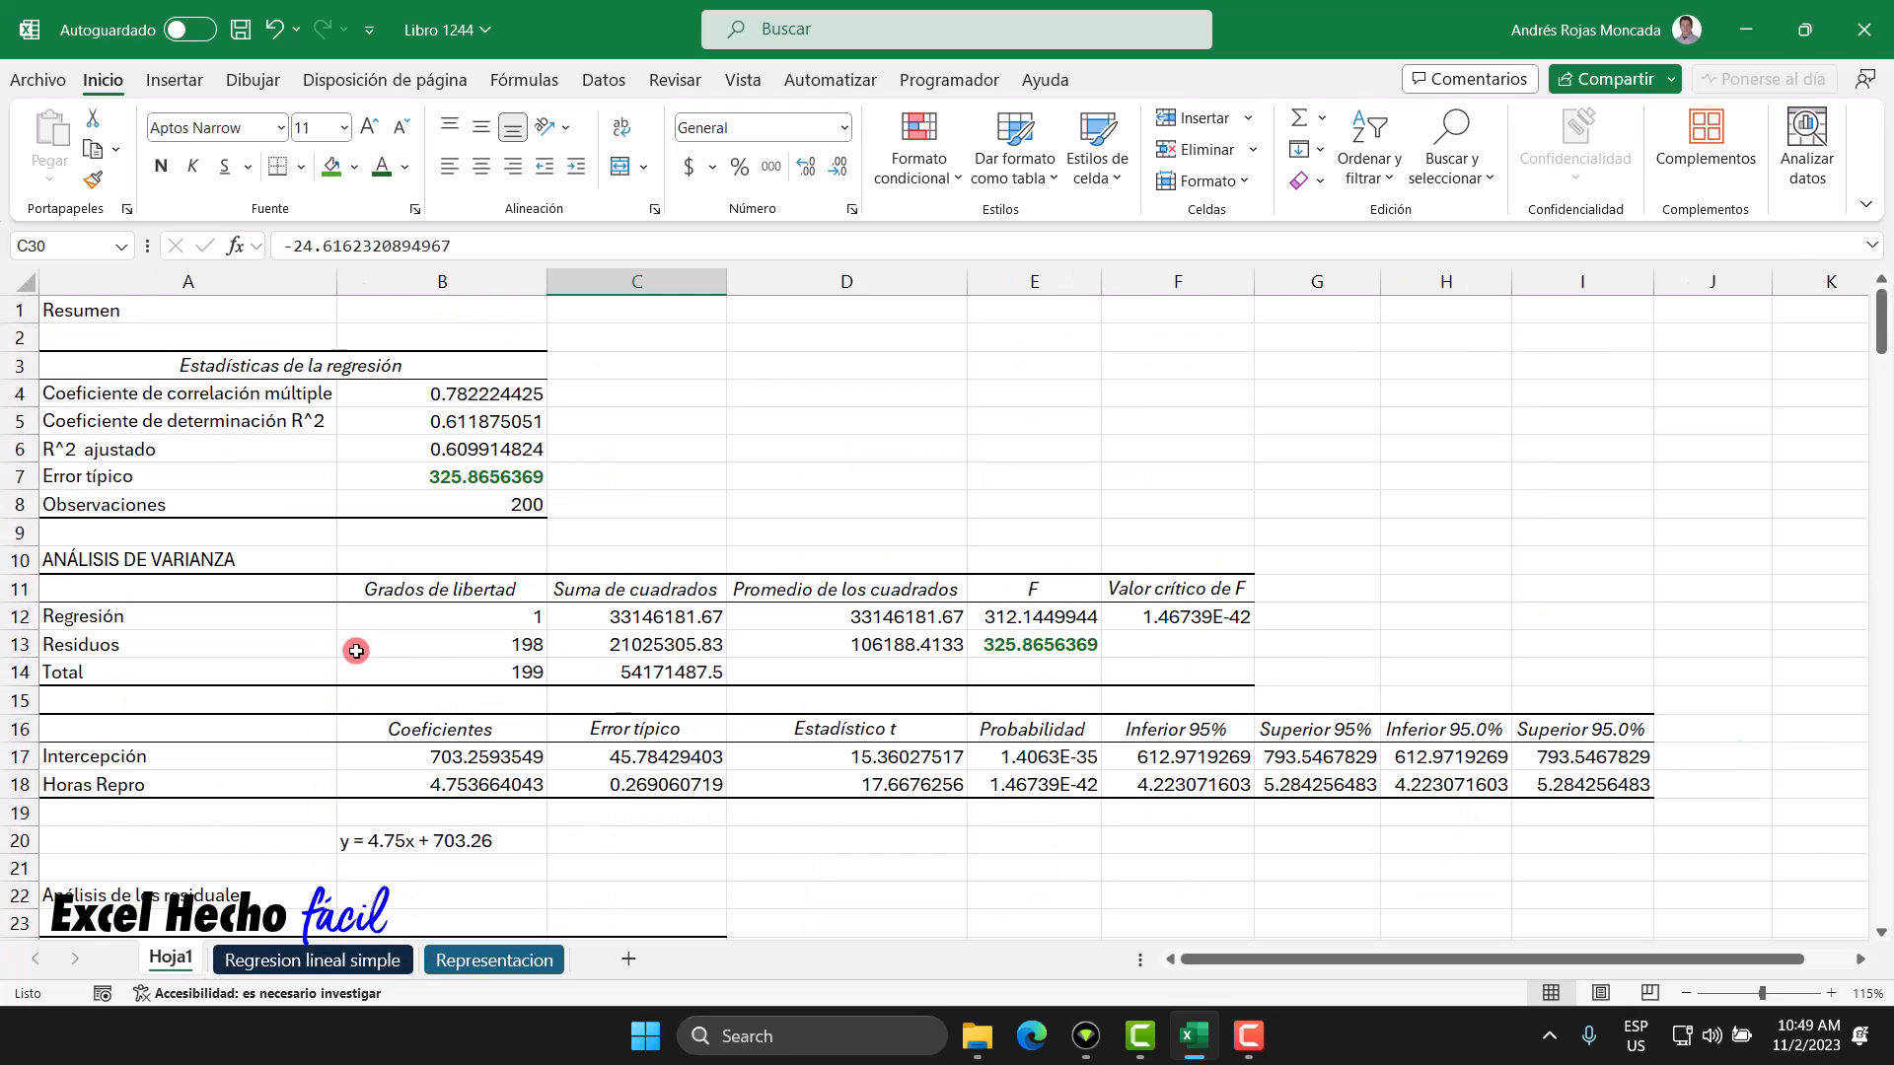
click(219, 311)
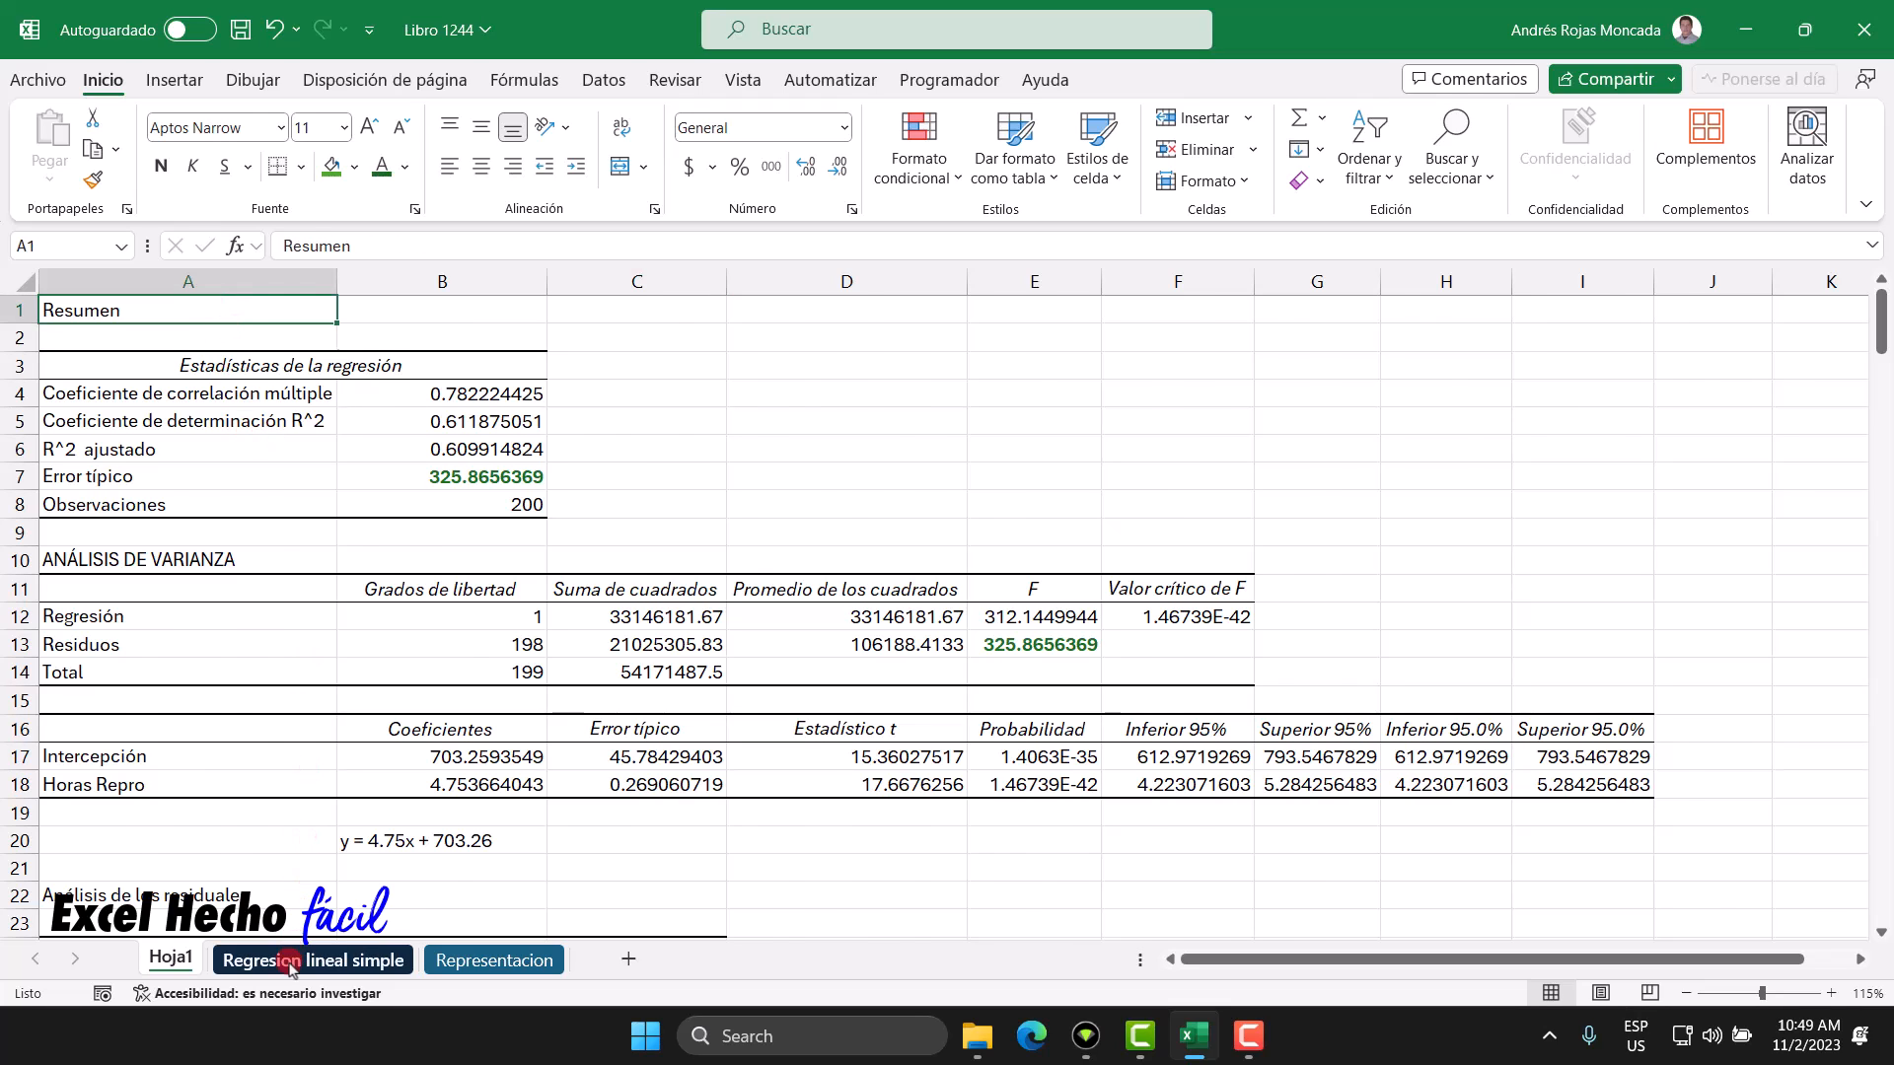
click(292, 962)
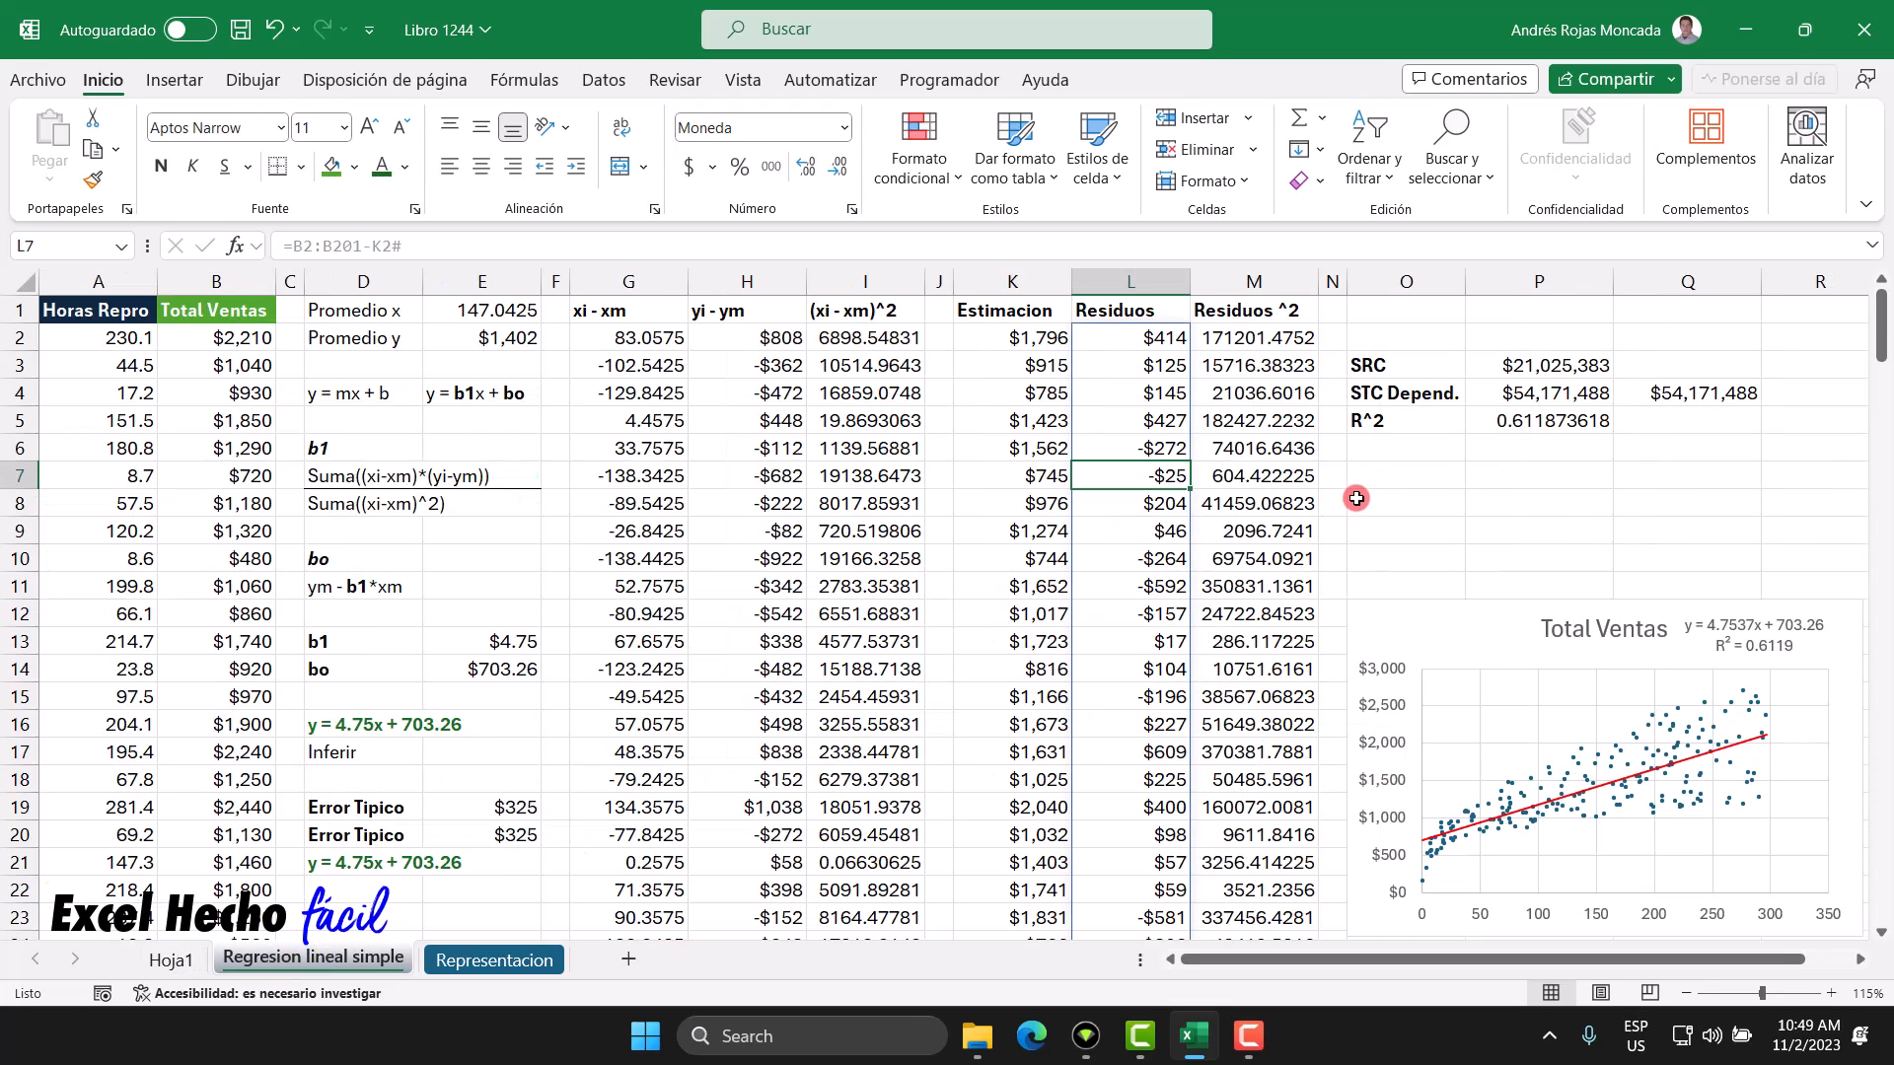
click(1406, 313)
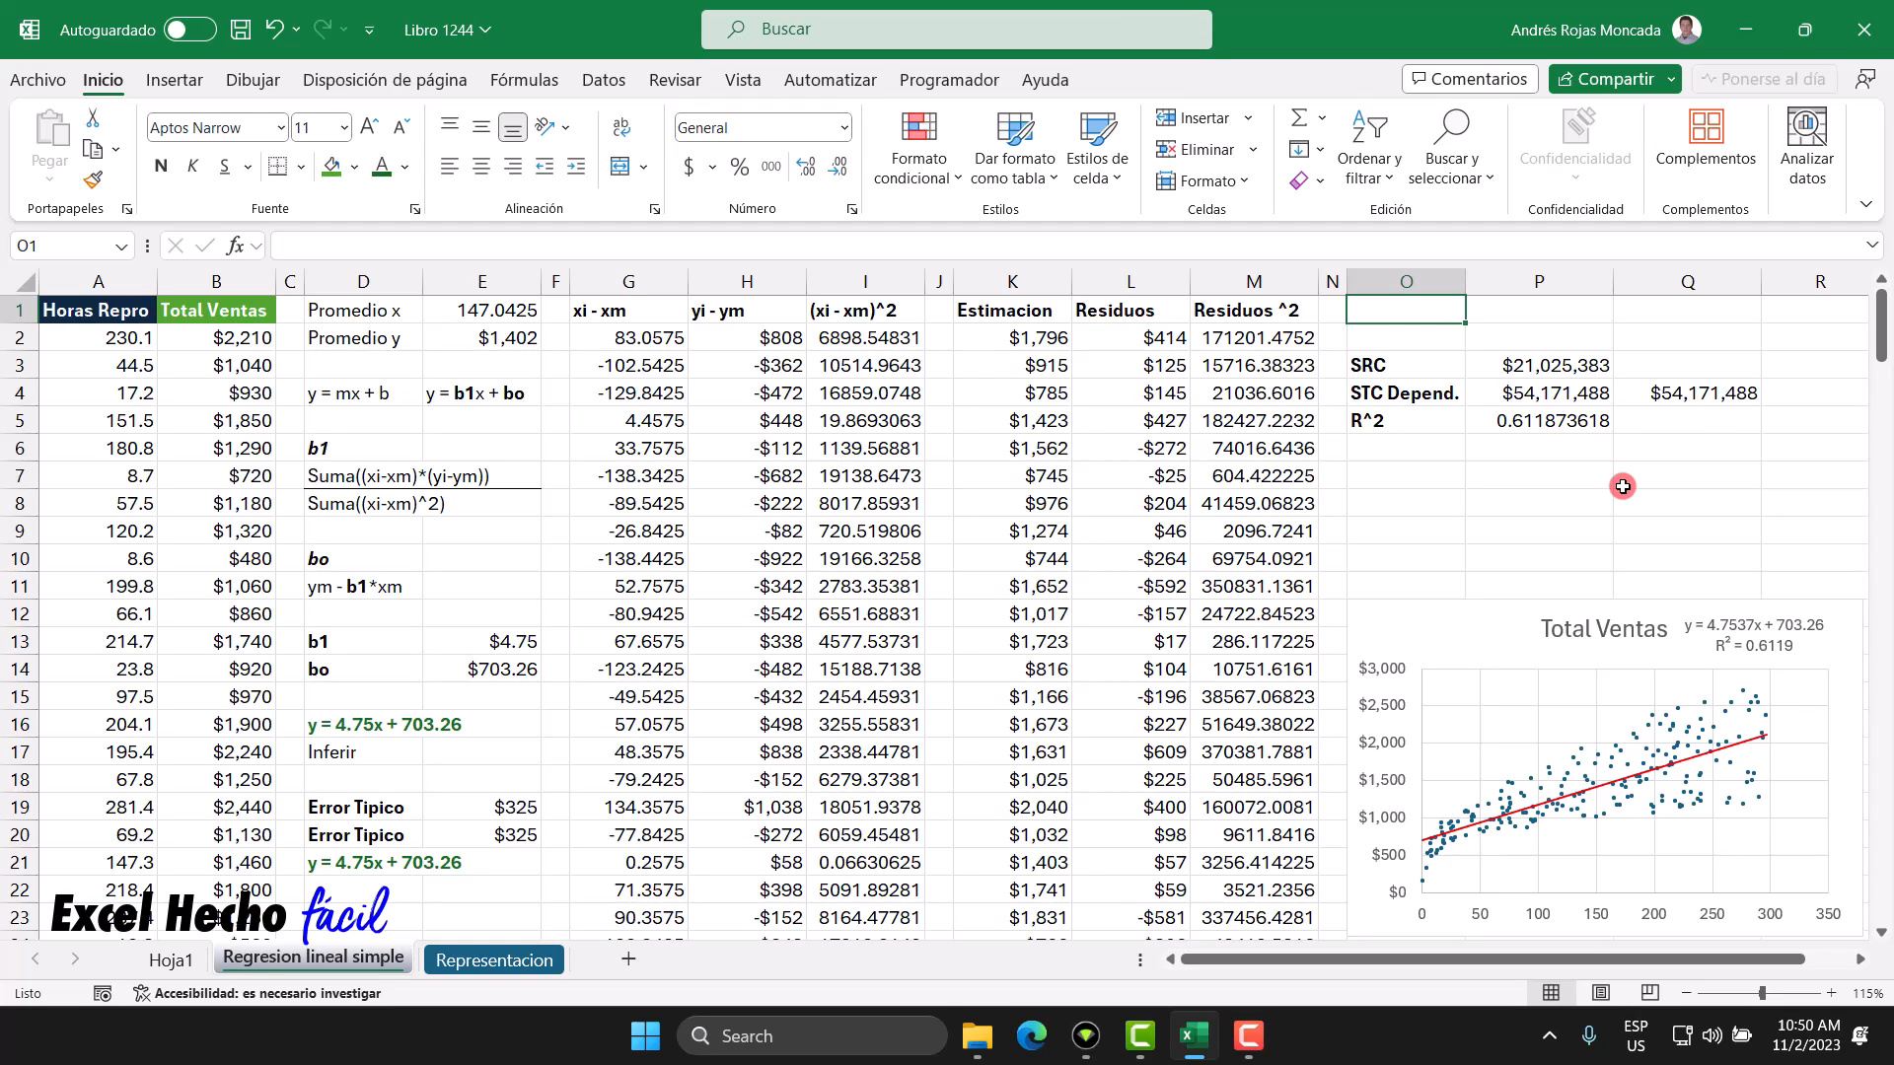
click(1434, 478)
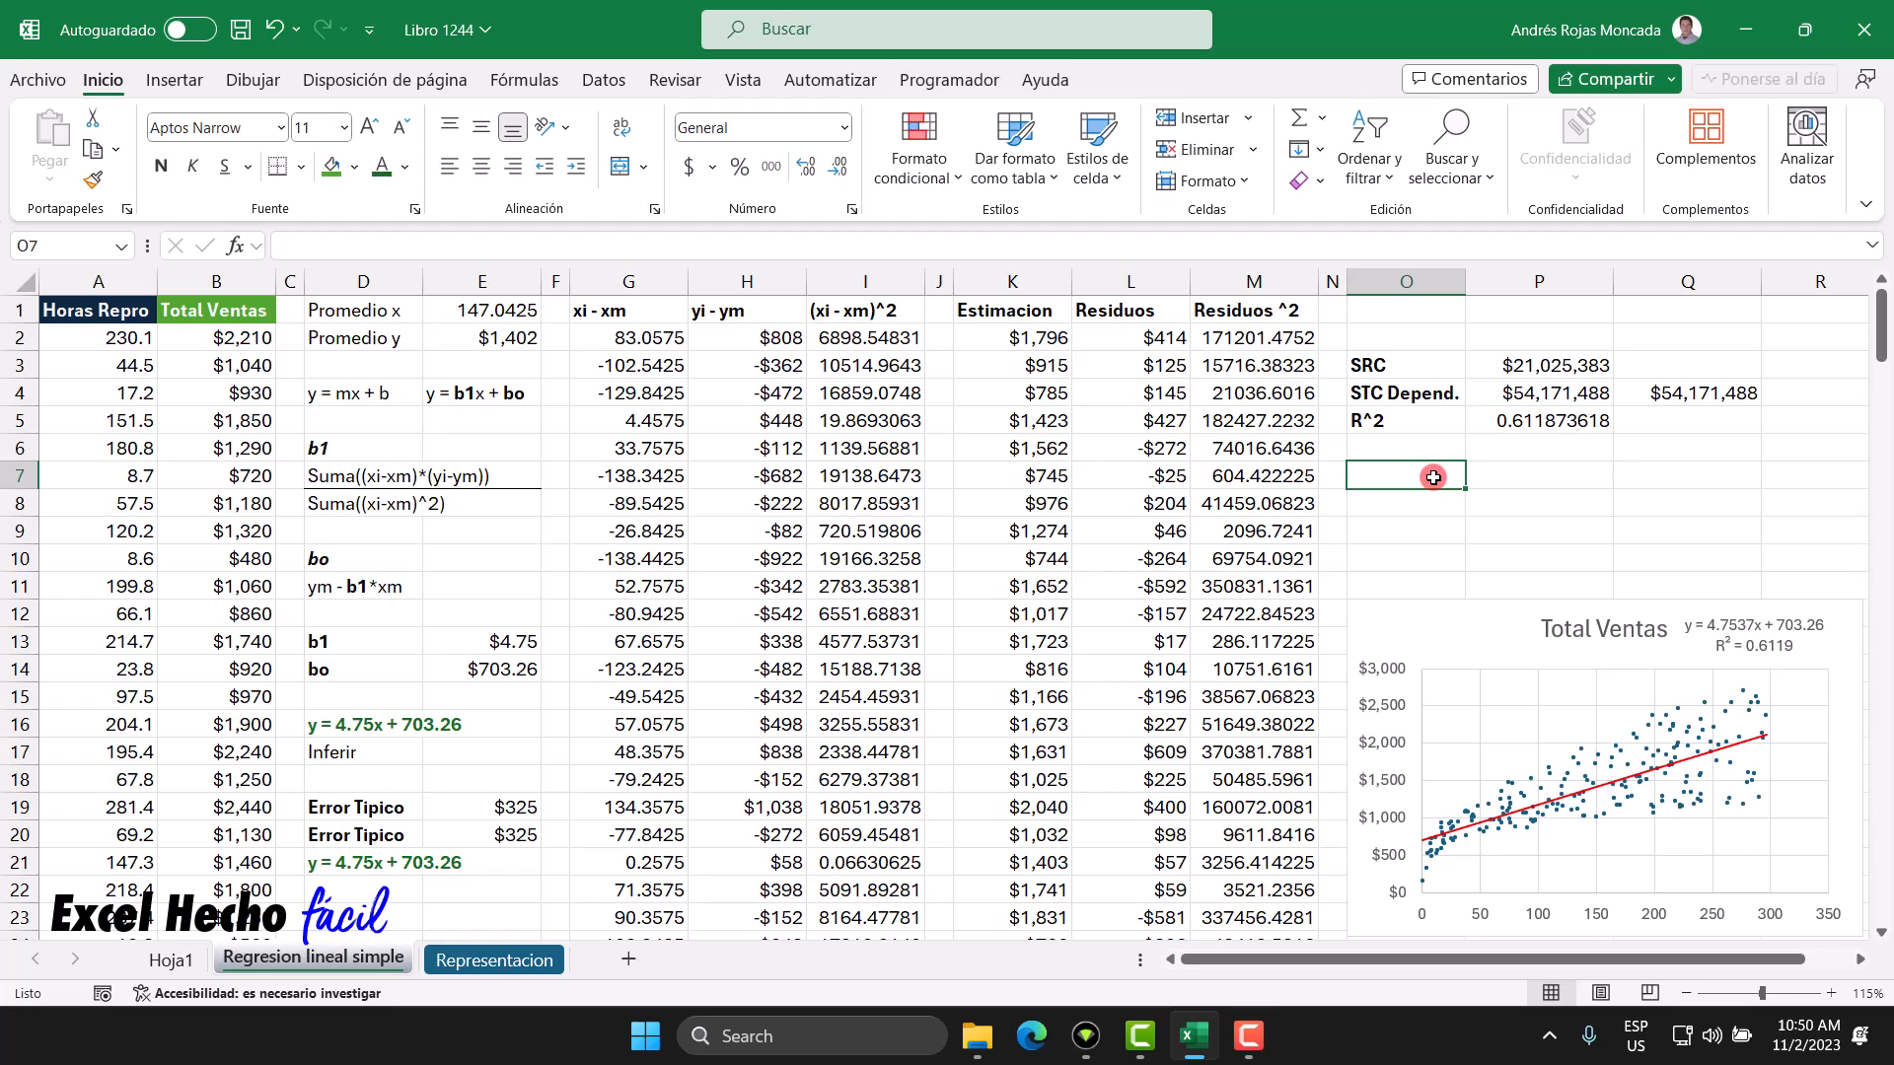